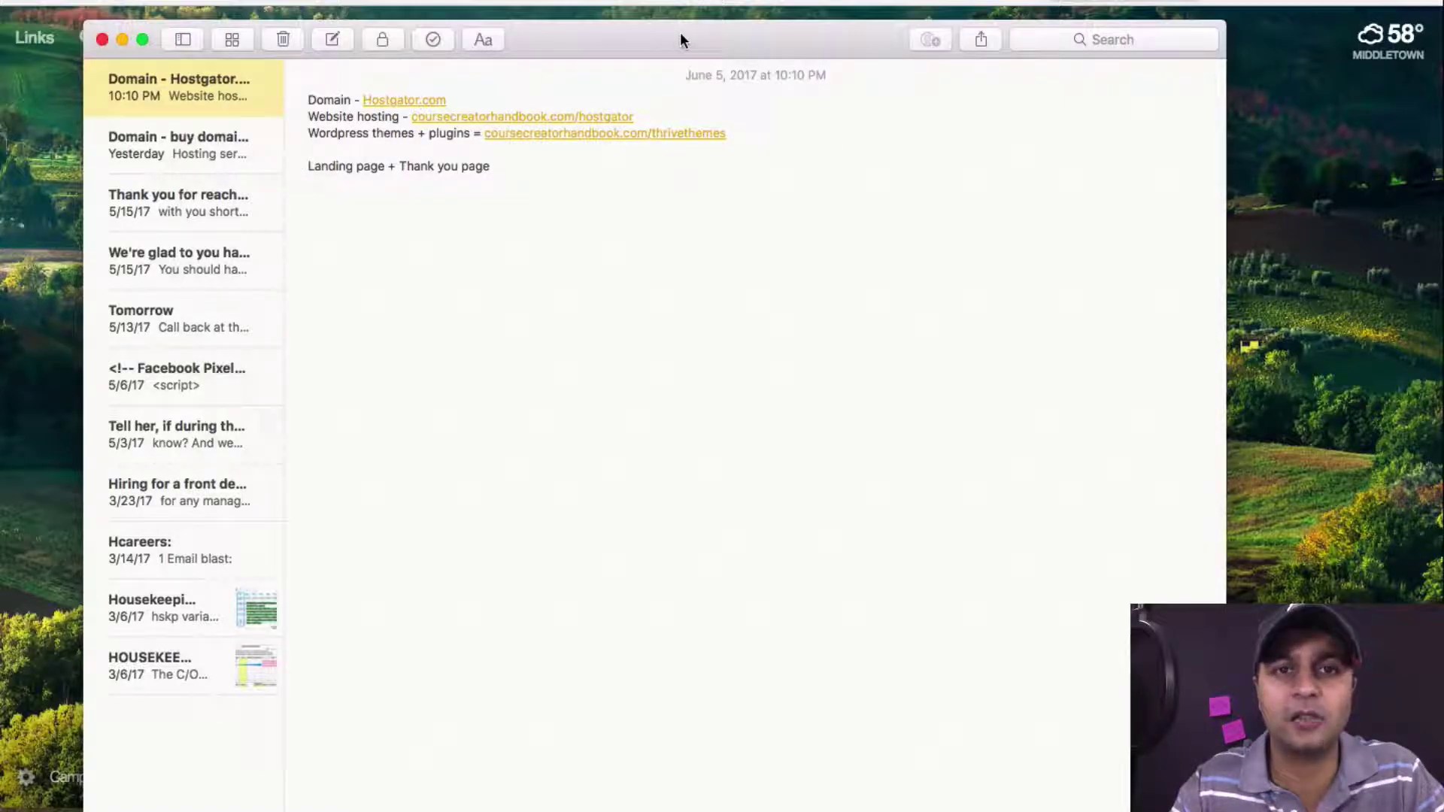
- Put away the Apple Notes hosting notes to reveal the browser start page
{"action": "key", "text": "super+Tab"}
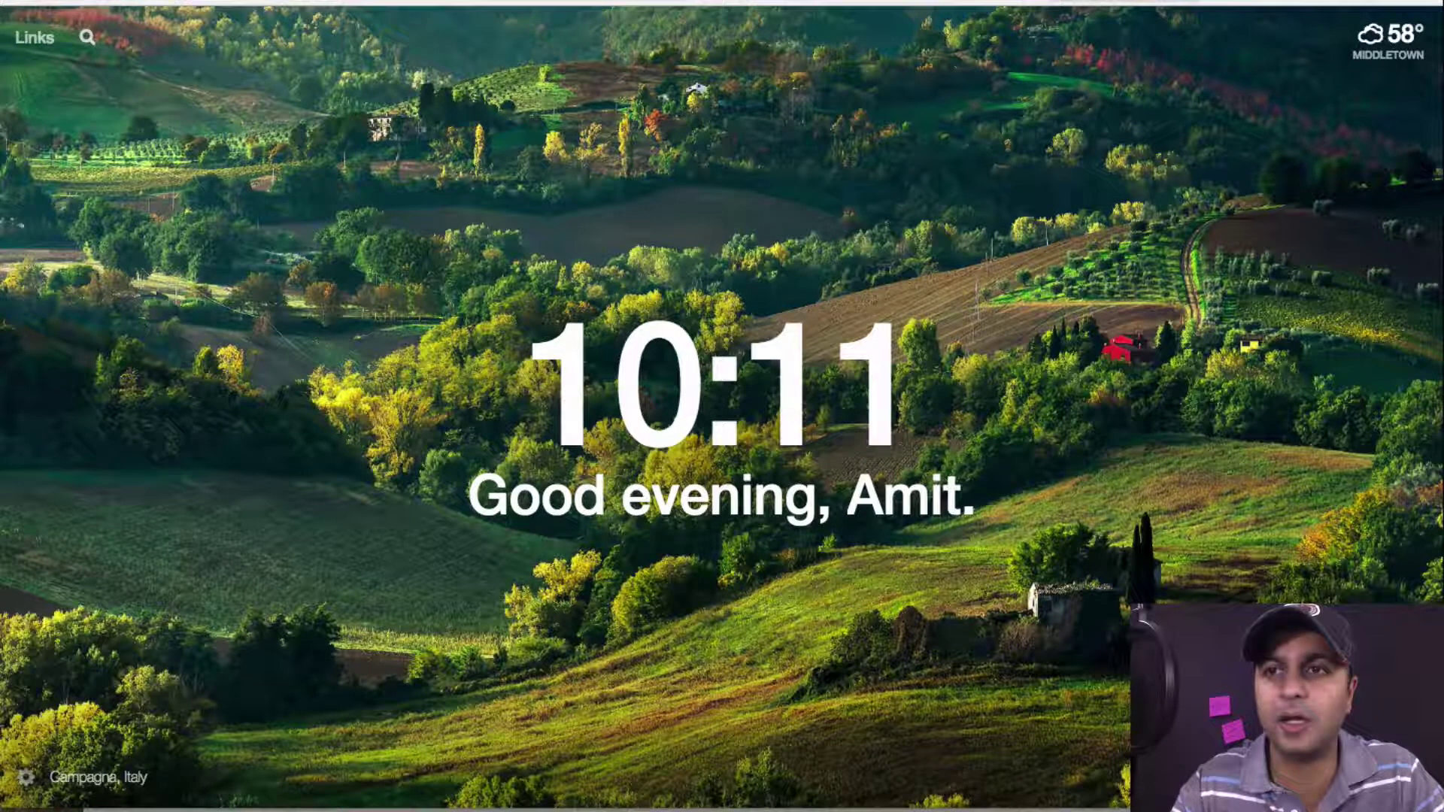
- Load hostgator.com in a new Chrome incognito window
{"action": "left_click", "coordinate": [1429, 3]}
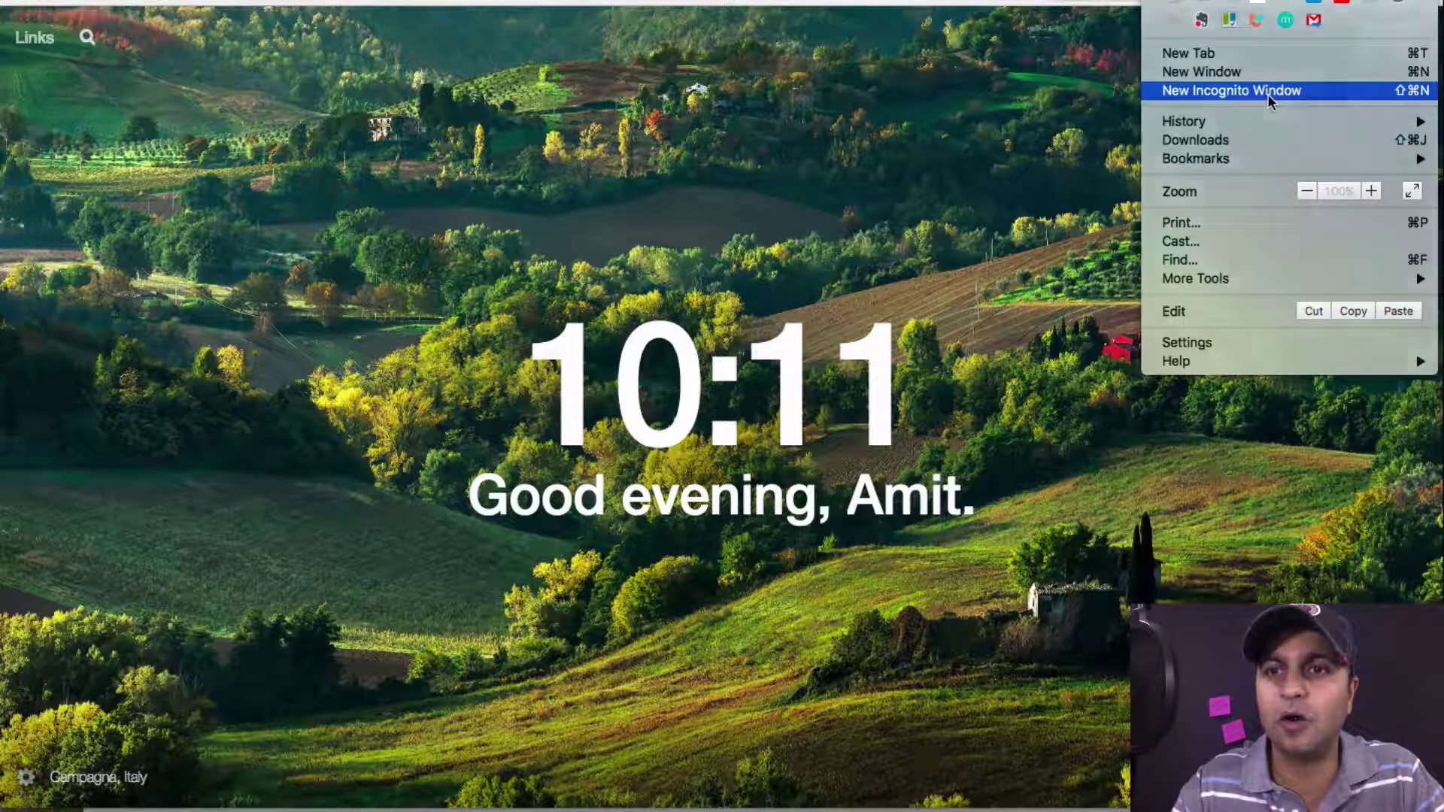
{"action": "left_click", "coordinate": [1266, 93]}
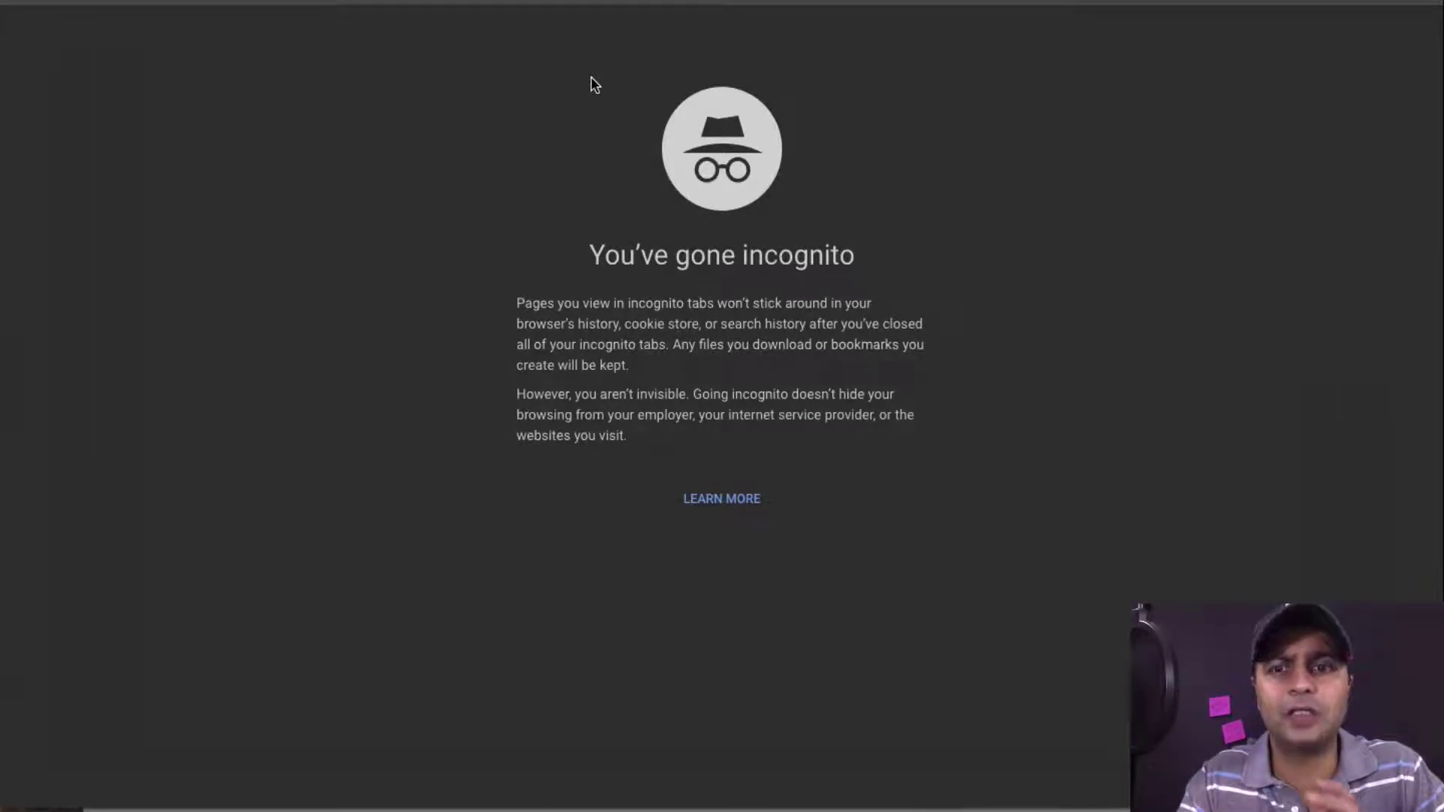
{"action": "type", "text": "host"}
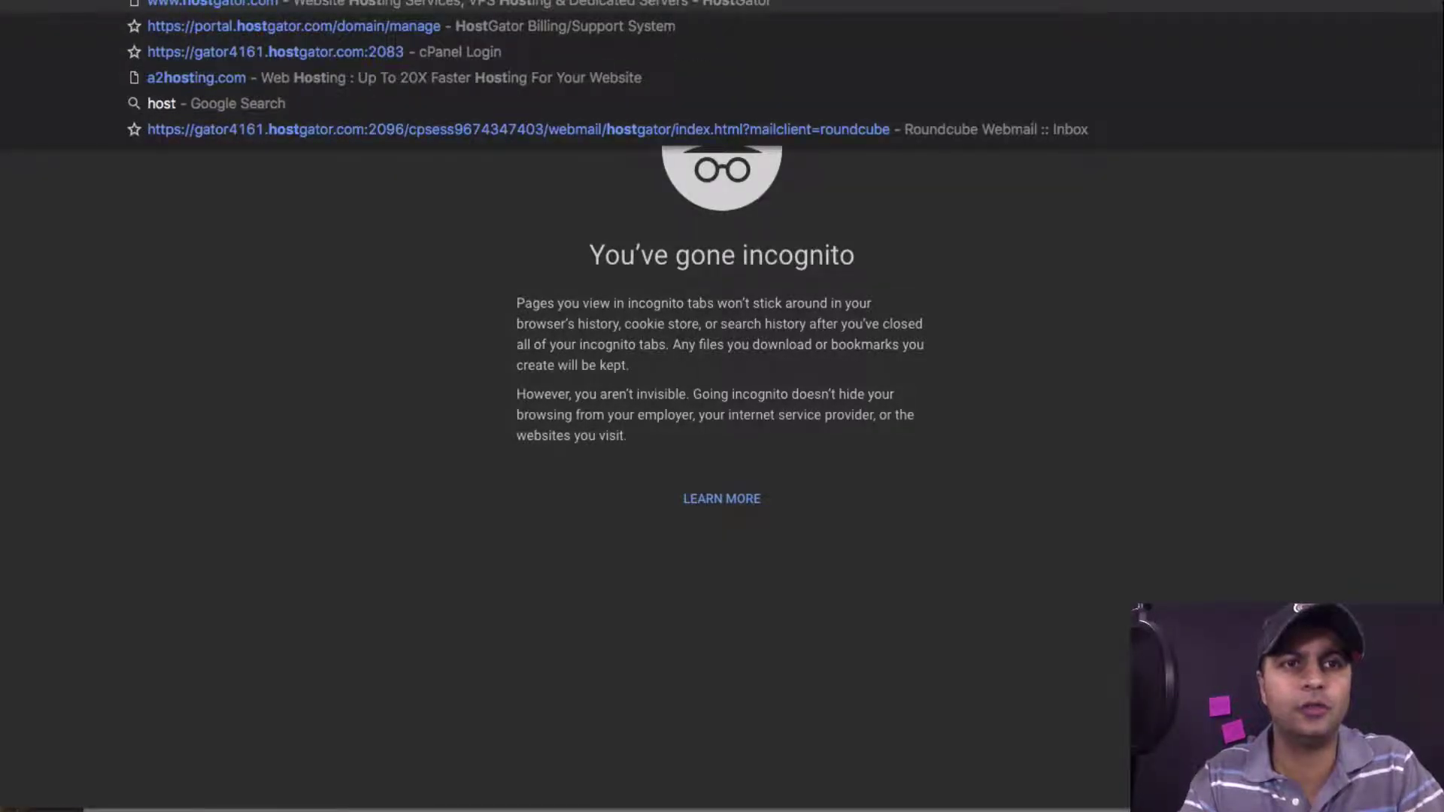
{"action": "key", "text": "Return"}
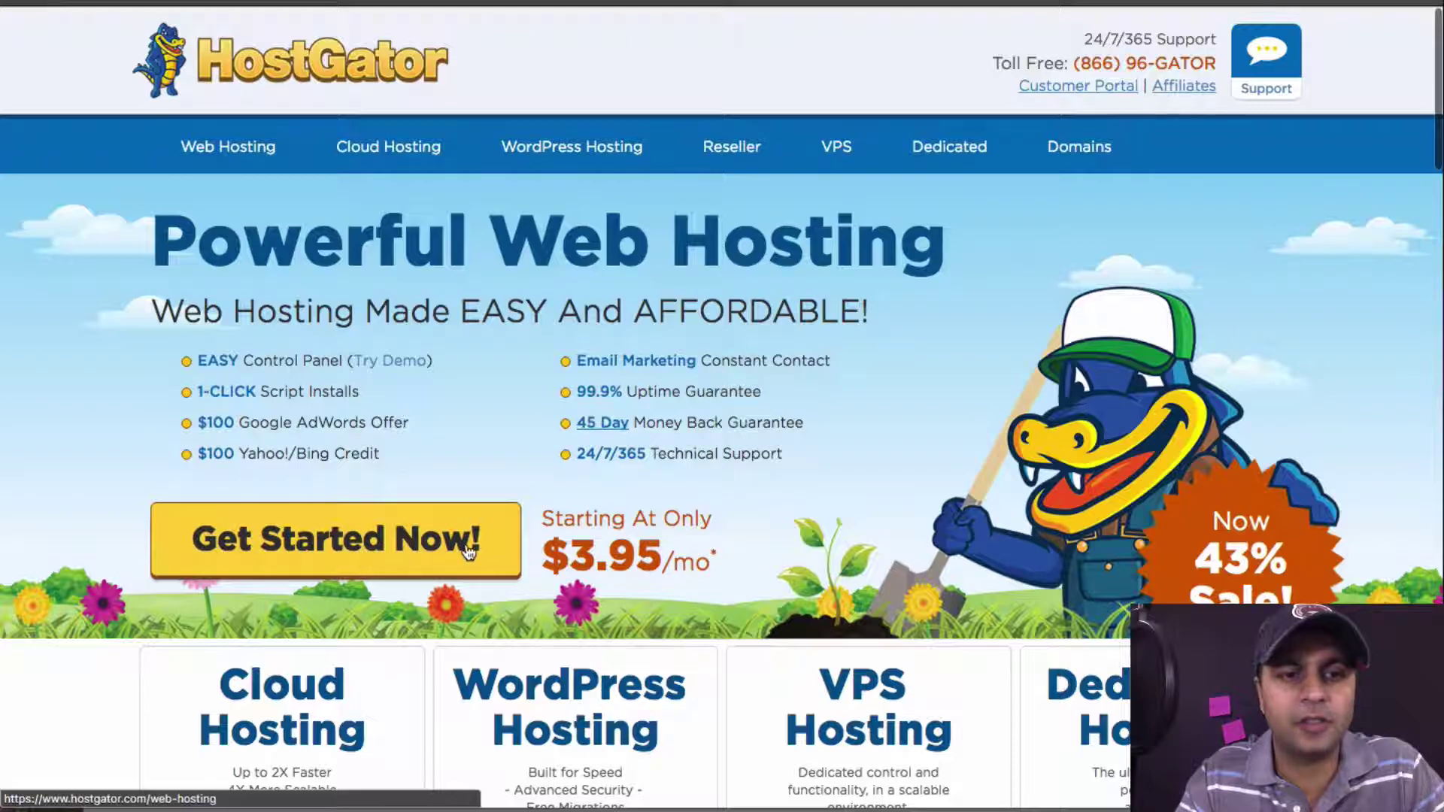
- Sign up for the Baby plan to get the order form at 36 months, $5.95/mo
{"action": "left_click", "coordinate": [258, 538]}
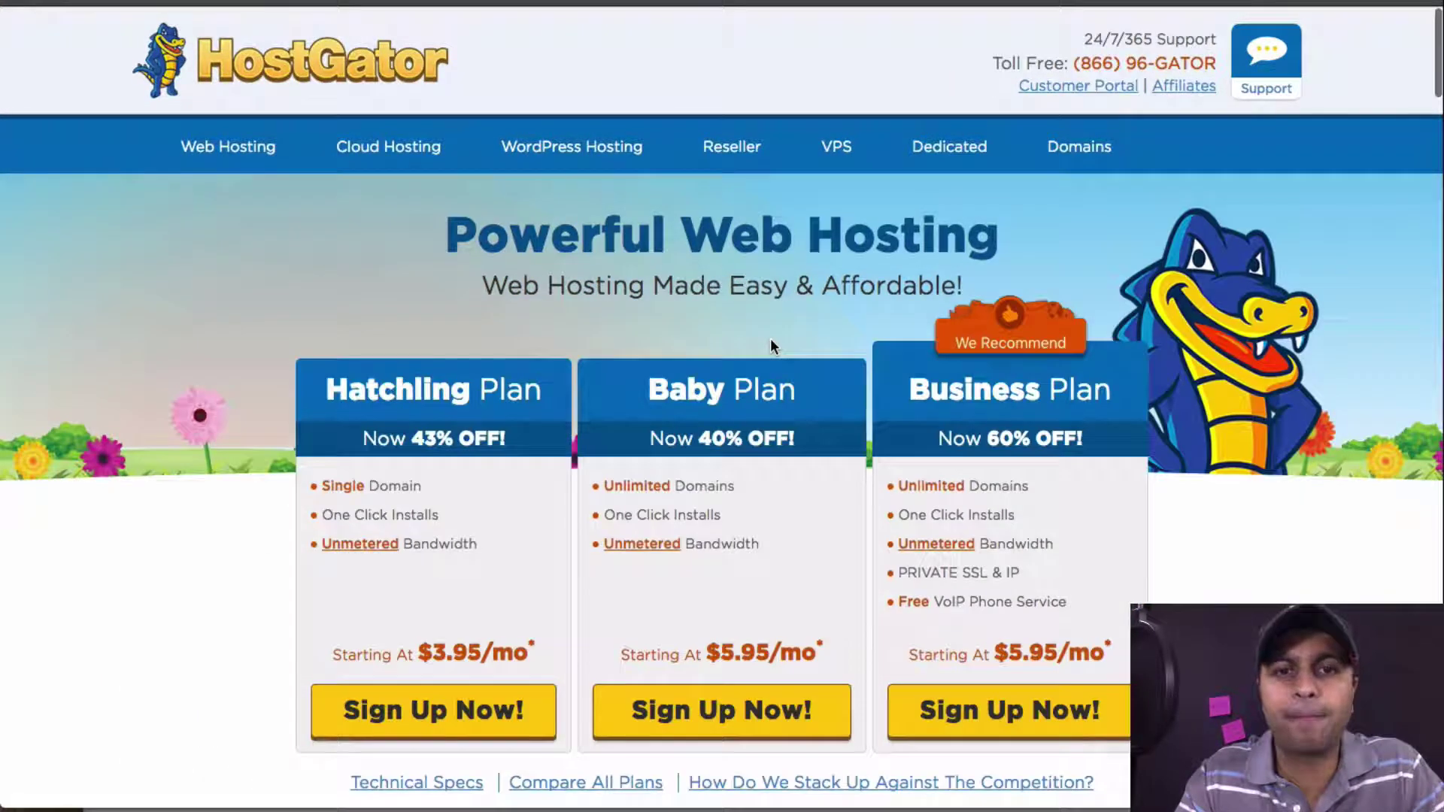
{"action": "scroll", "coordinate": [770, 346], "scroll_direction": "down", "scroll_amount": 3}
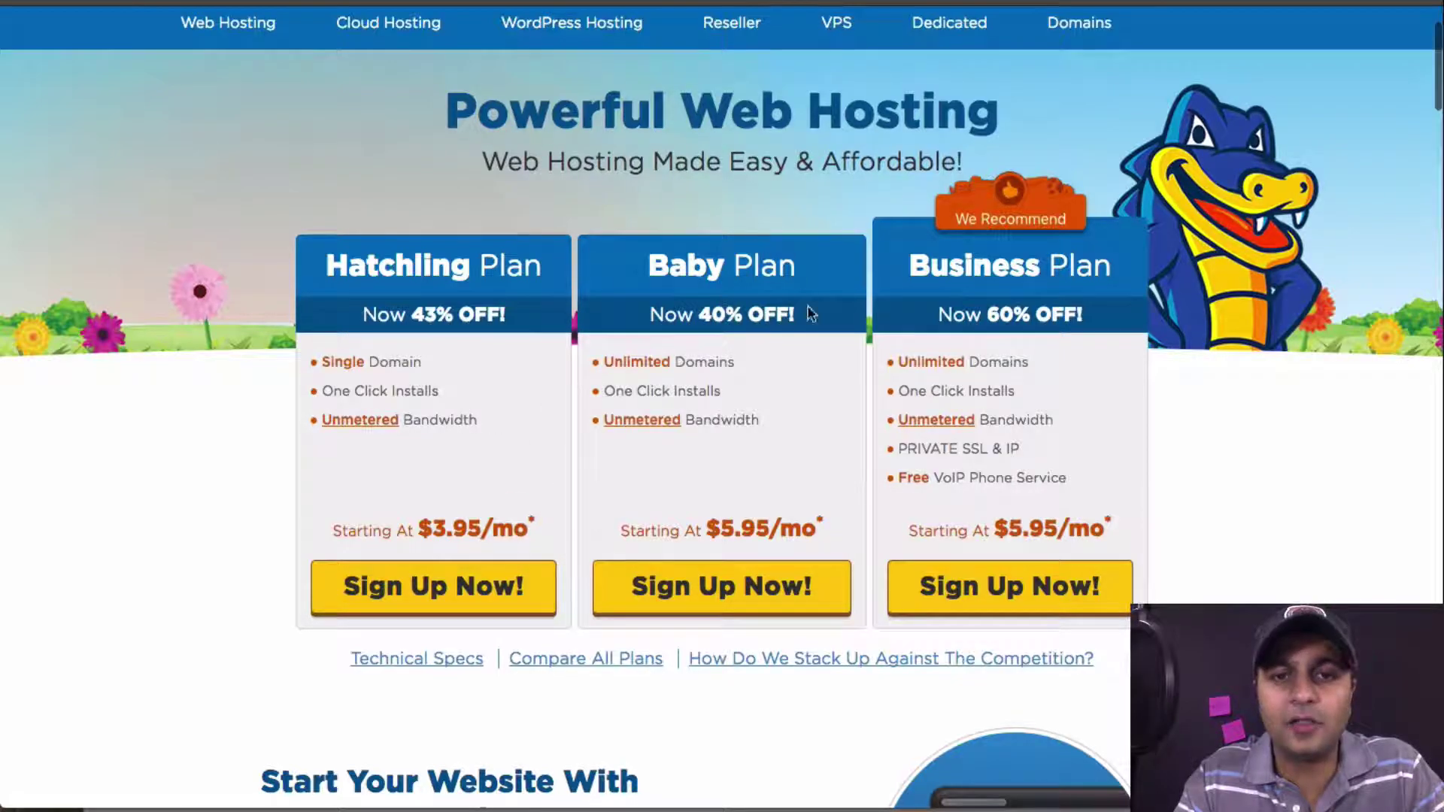
{"action": "left_click", "coordinate": [739, 584]}
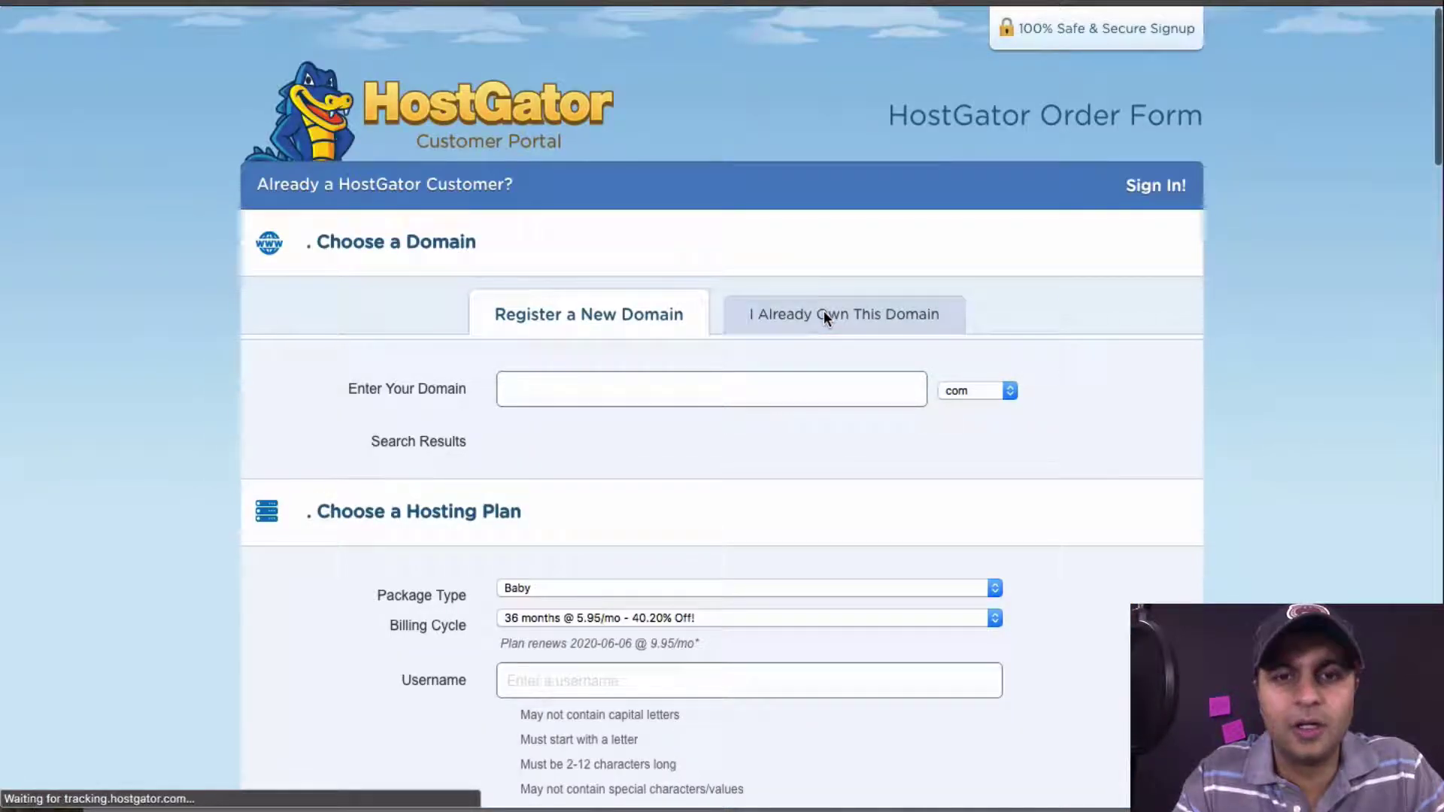
{"action": "left_click", "coordinate": [575, 379]}
{"action": "left_click", "coordinate": [977, 390]}
{"action": "left_click", "coordinate": [870, 314]}
{"action": "left_click", "coordinate": [569, 319]}
{"action": "scroll", "coordinate": [565, 322], "scroll_direction": "down", "scroll_amount": 2}
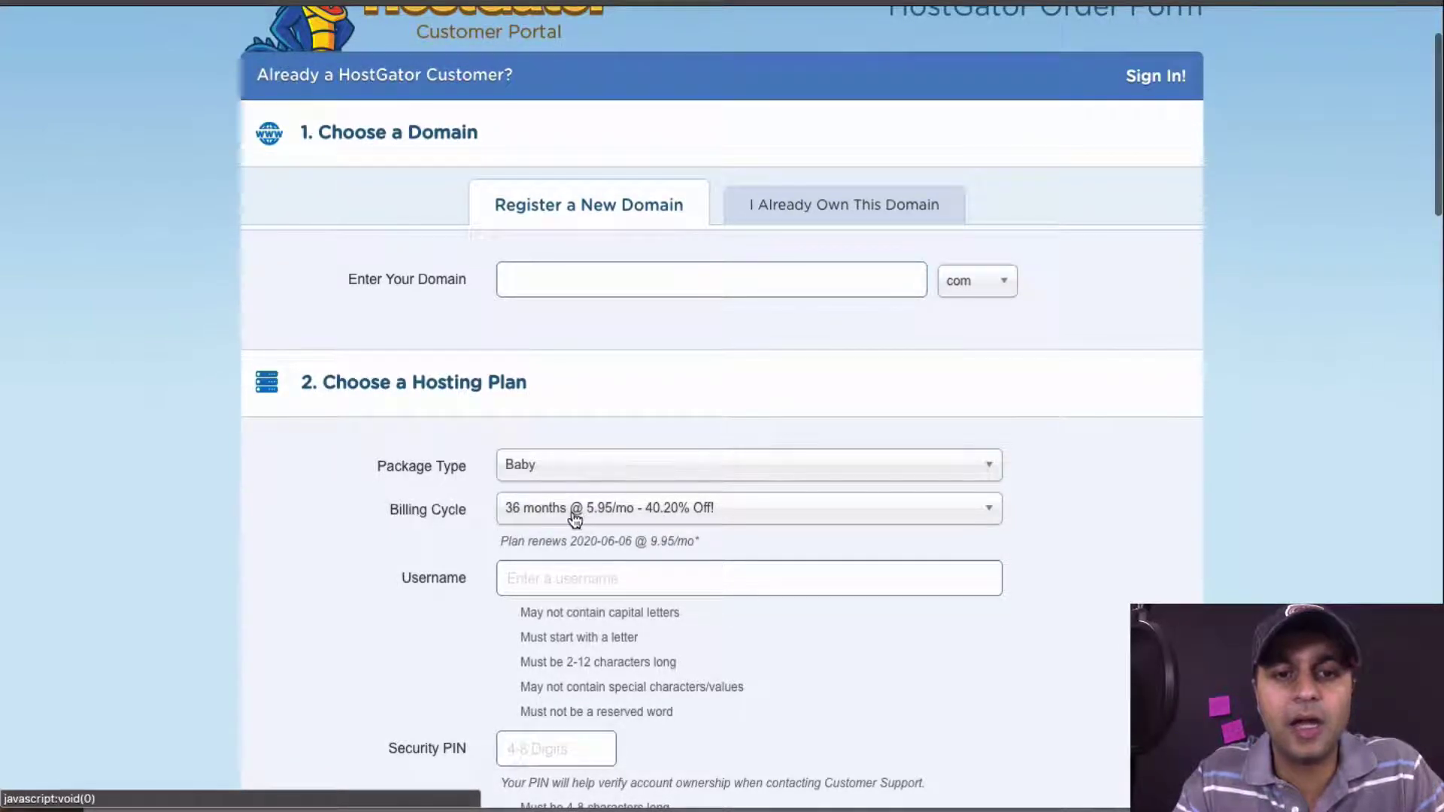
{"action": "scroll", "coordinate": [652, 518], "scroll_direction": "down", "scroll_amount": 3}
{"action": "scroll", "coordinate": [653, 517], "scroll_direction": "down", "scroll_amount": 12}
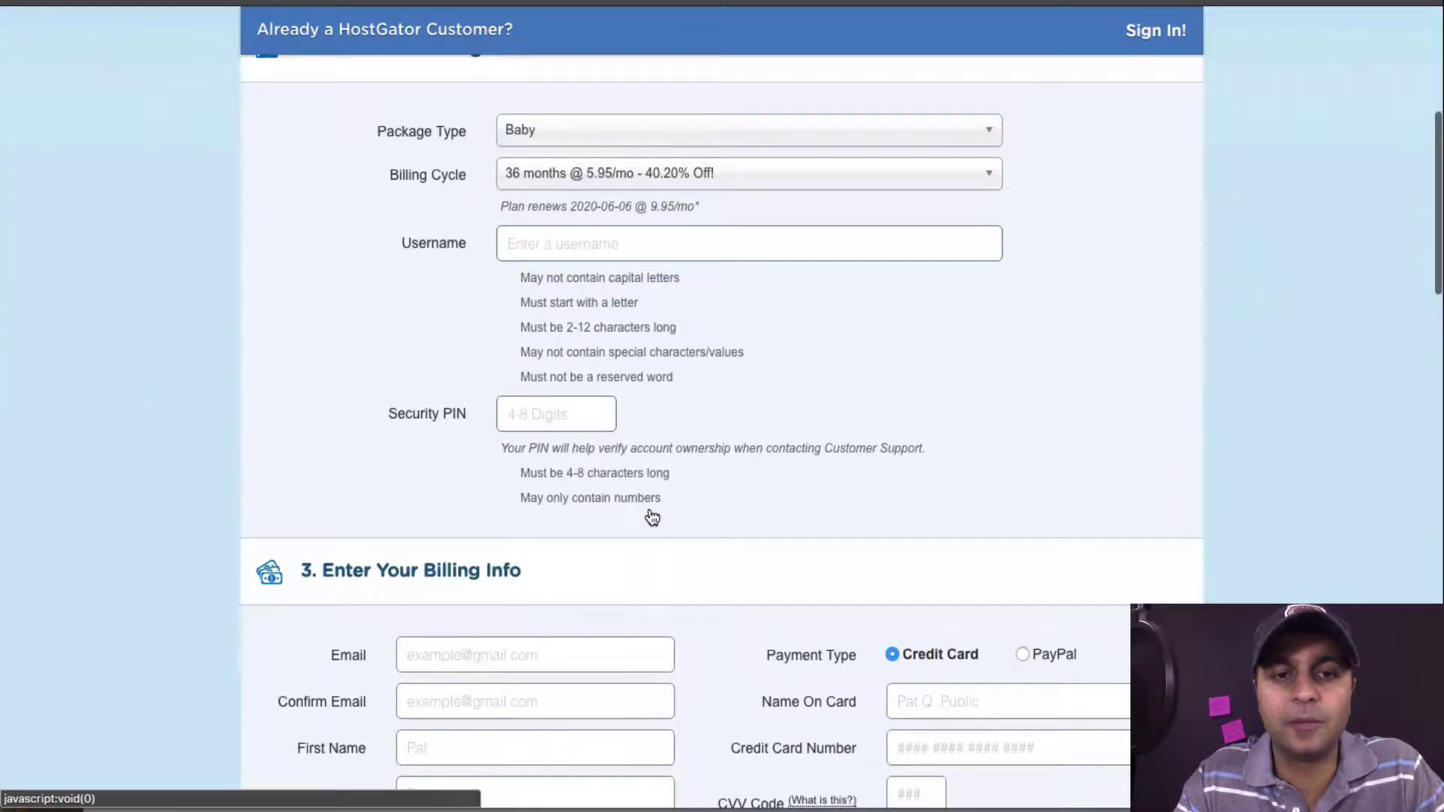
{"action": "scroll", "coordinate": [650, 510], "scroll_direction": "down", "scroll_amount": 2}
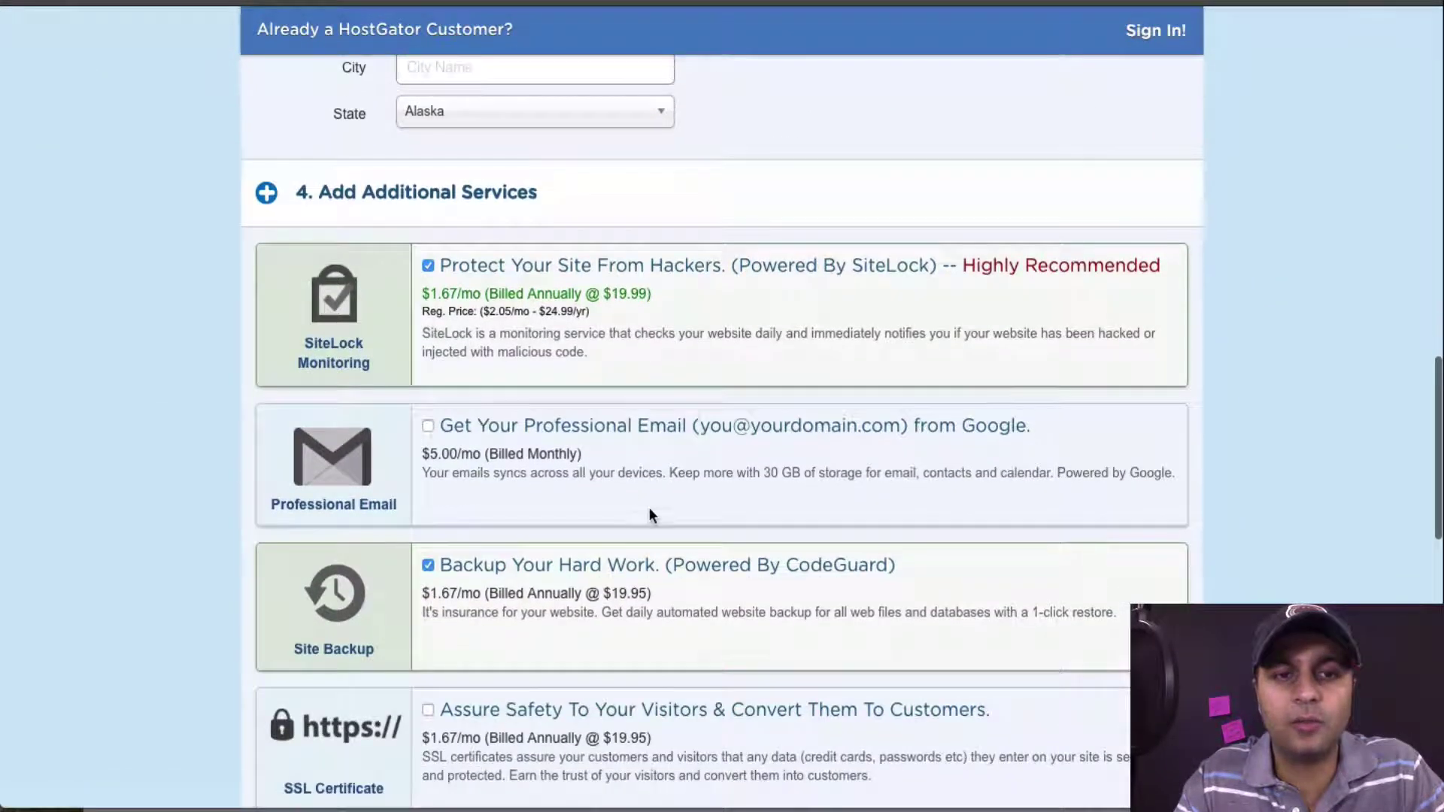
- Drop the SiteLock and CodeGuard add-ons and check the totals show Baby 36 months at $214.20
{"action": "left_click", "coordinate": [428, 266]}
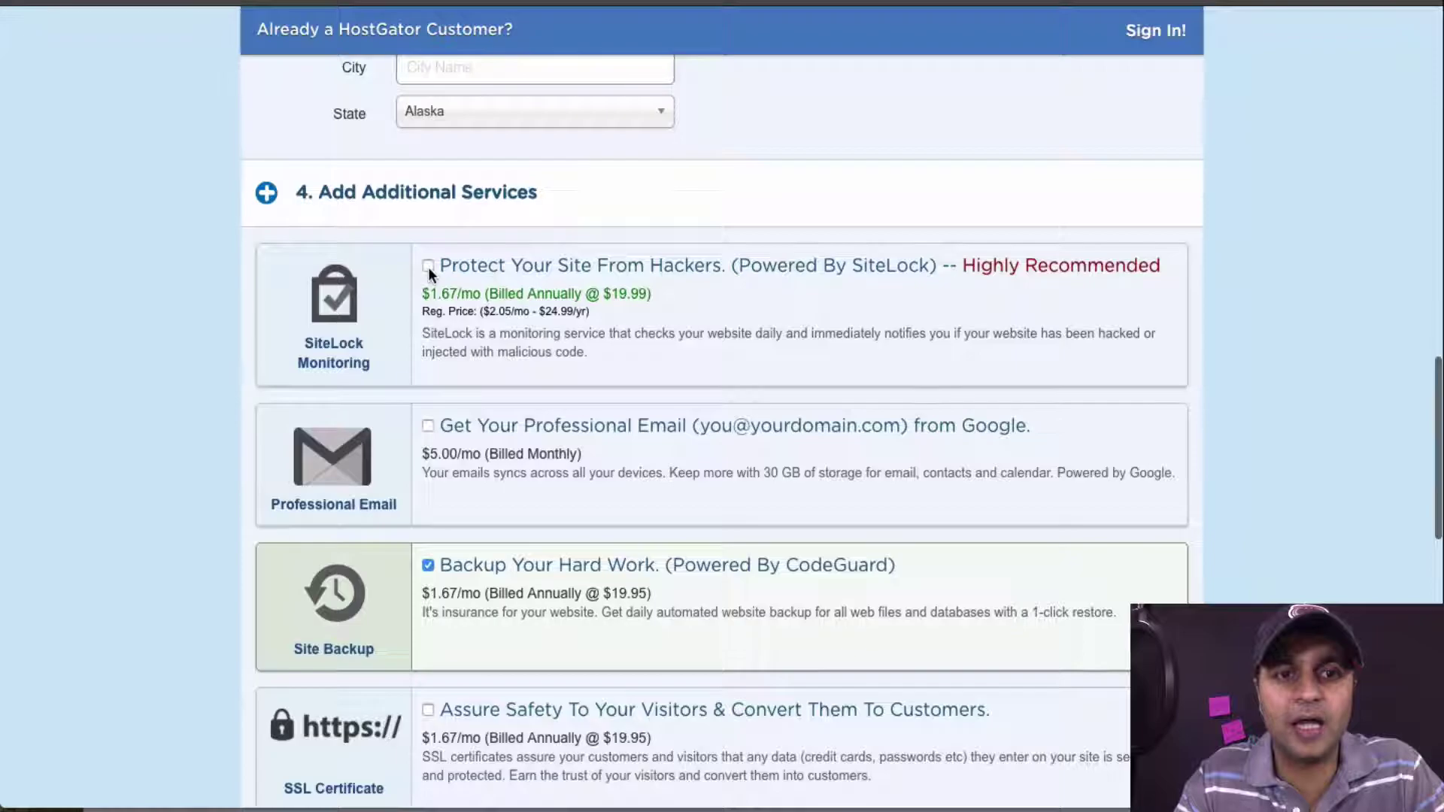
{"action": "left_click", "coordinate": [429, 565]}
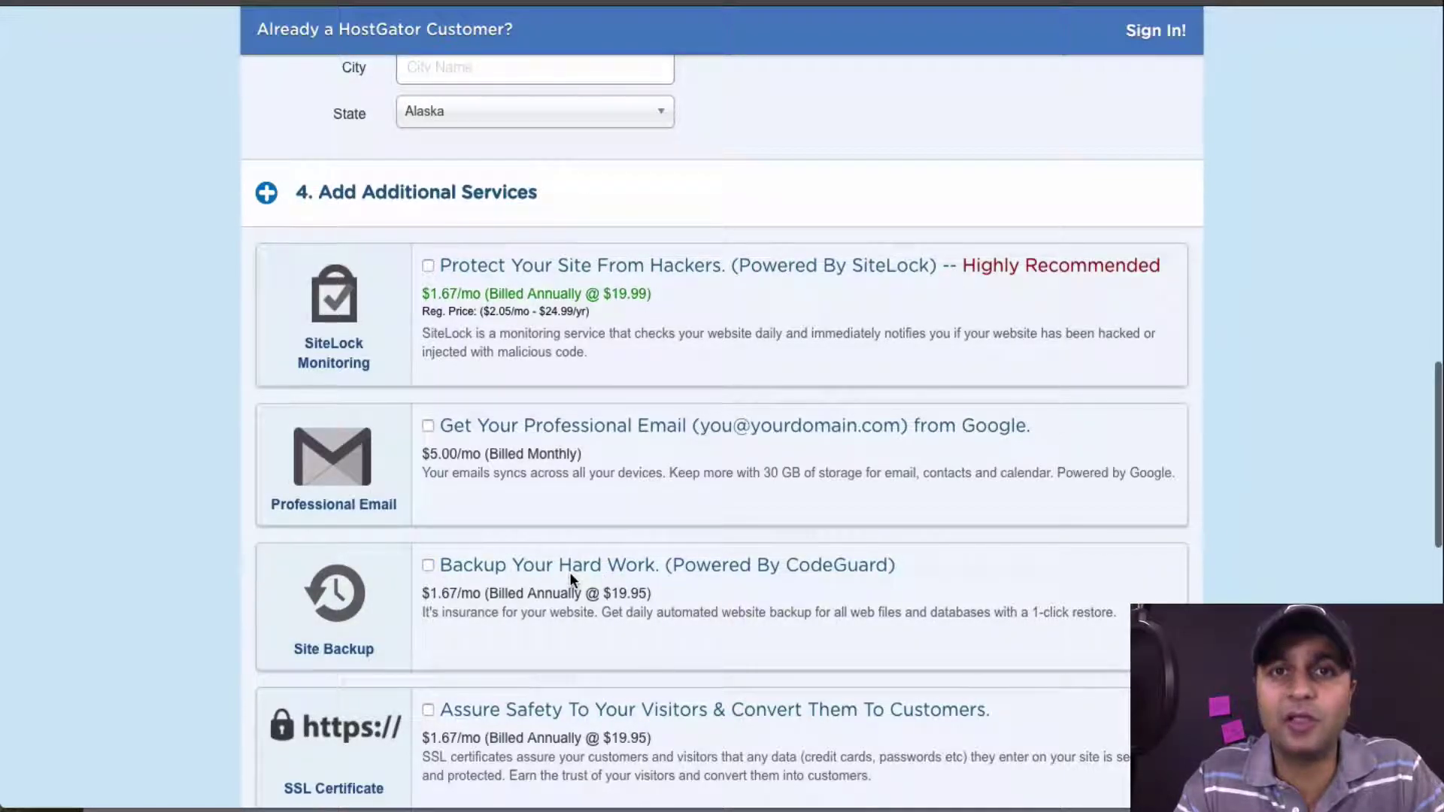
{"action": "scroll", "coordinate": [570, 575], "scroll_direction": "down", "scroll_amount": 7}
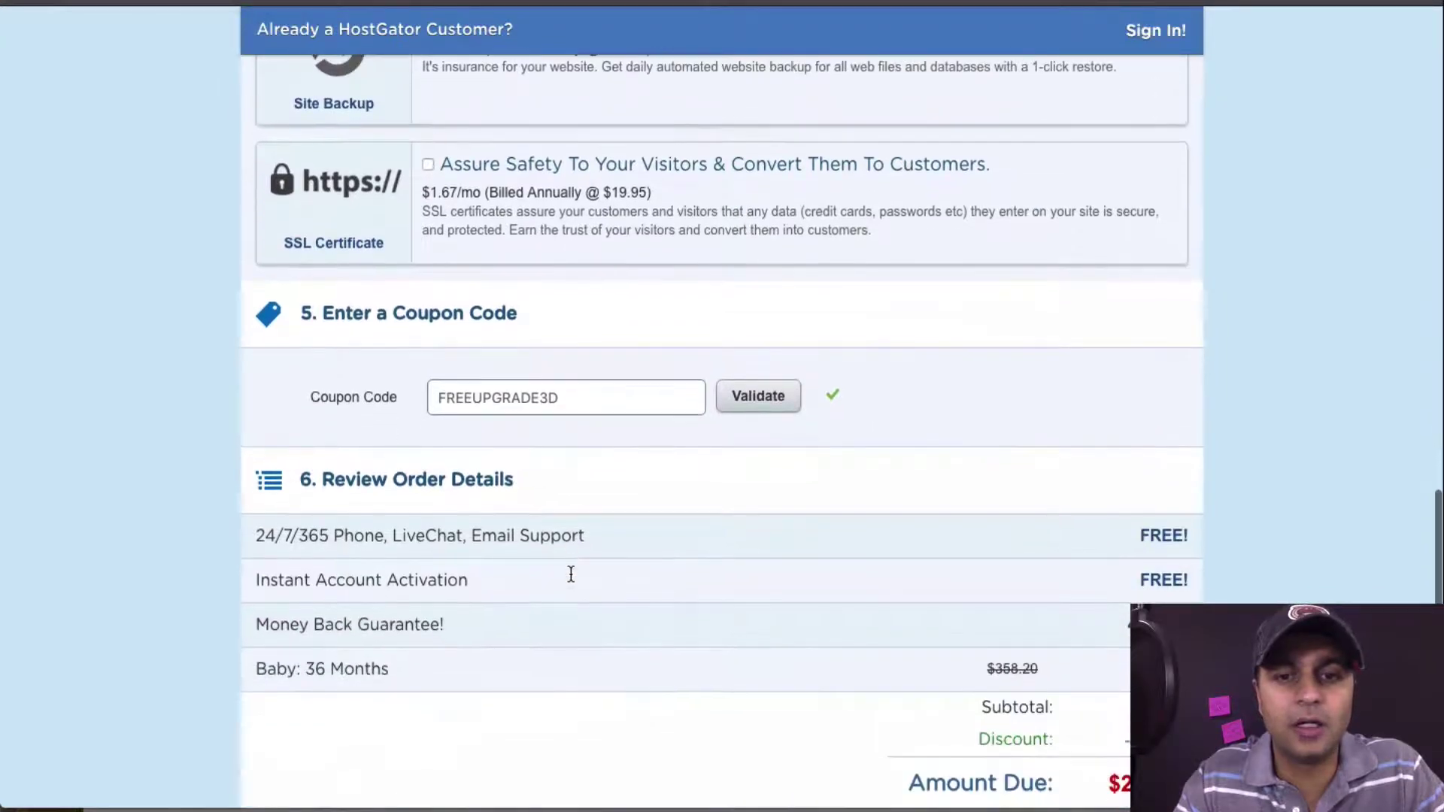
{"action": "scroll", "coordinate": [810, 506], "scroll_direction": "down", "scroll_amount": 2}
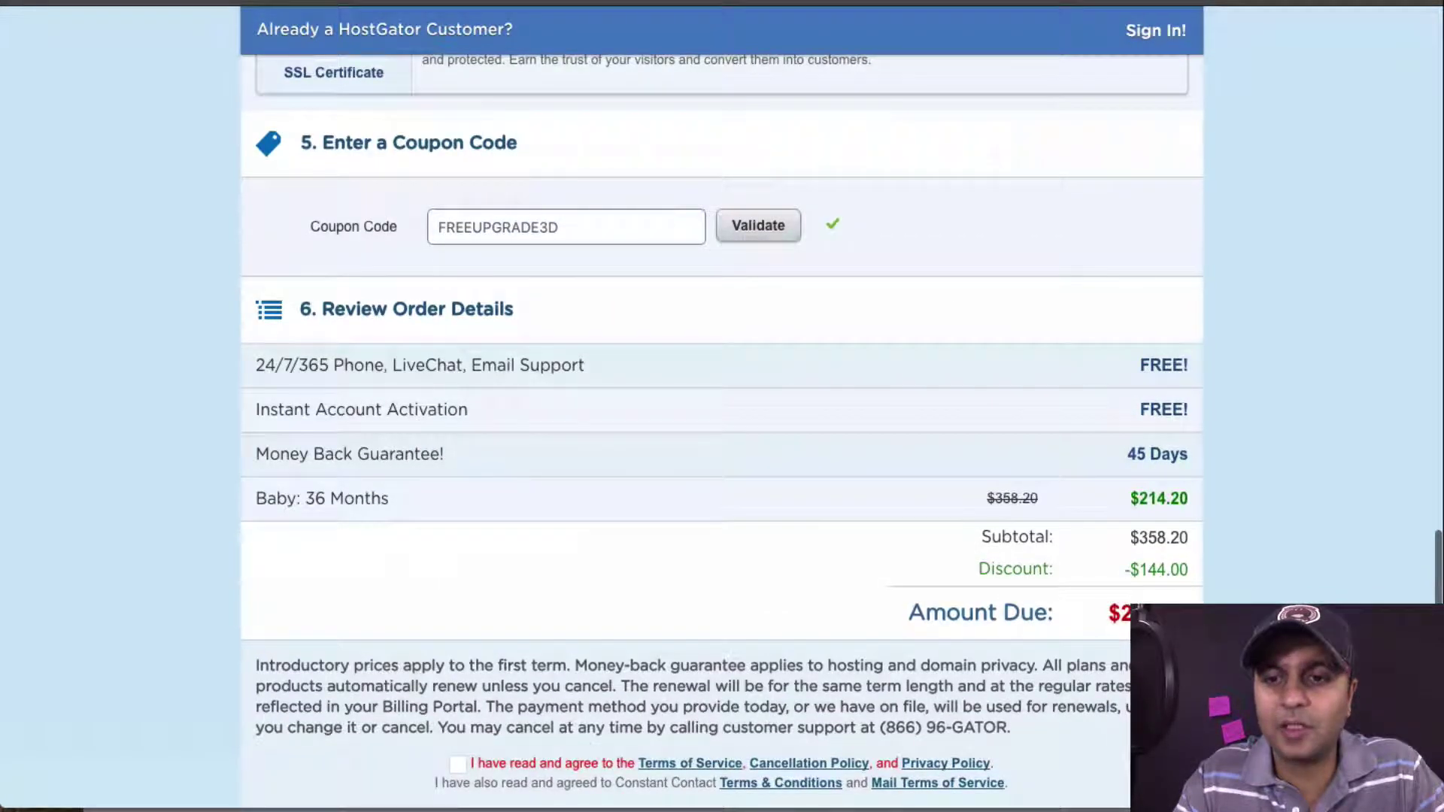
{"action": "double_click", "coordinate": [1115, 618]}
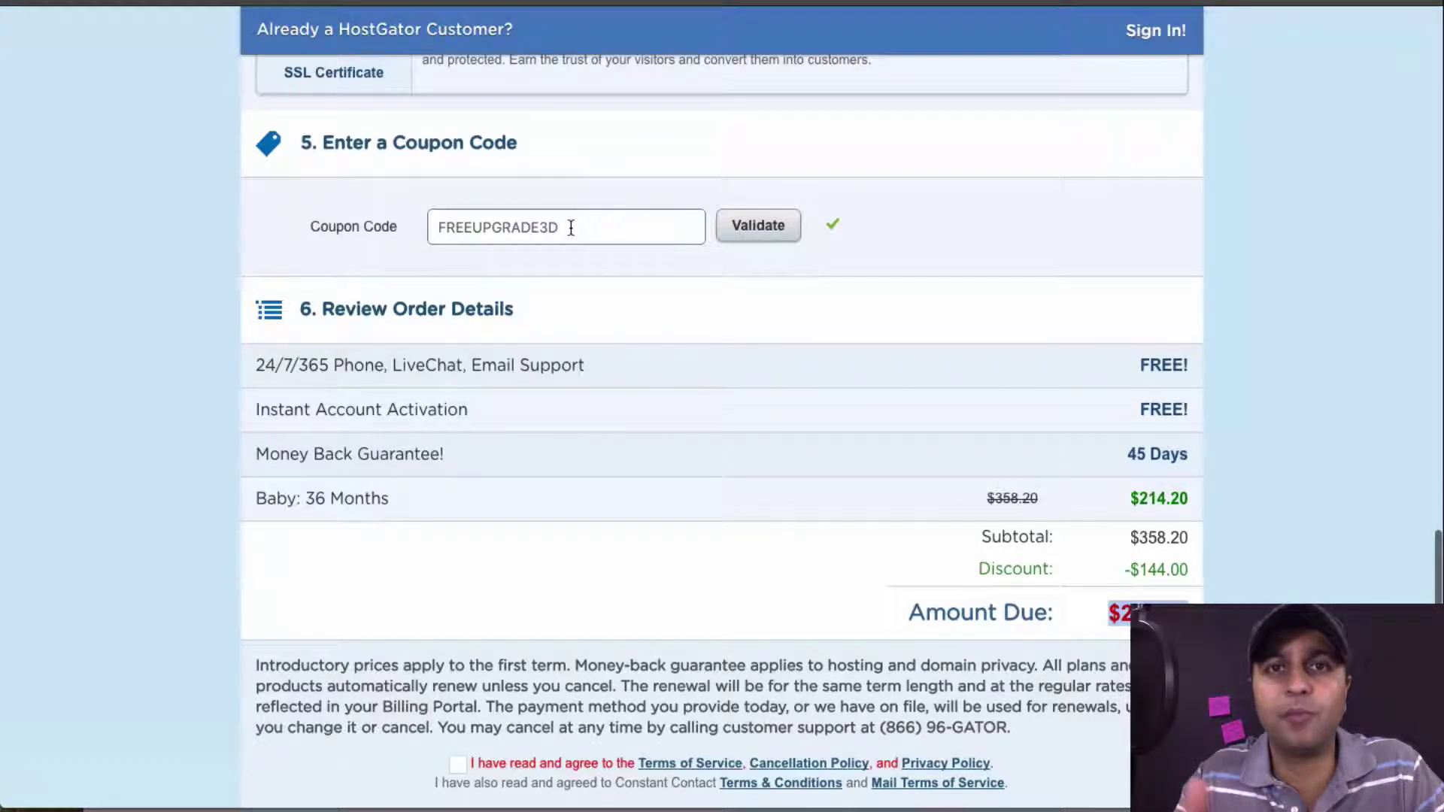
{"action": "scroll", "coordinate": [571, 228], "scroll_direction": "up", "scroll_amount": 20}
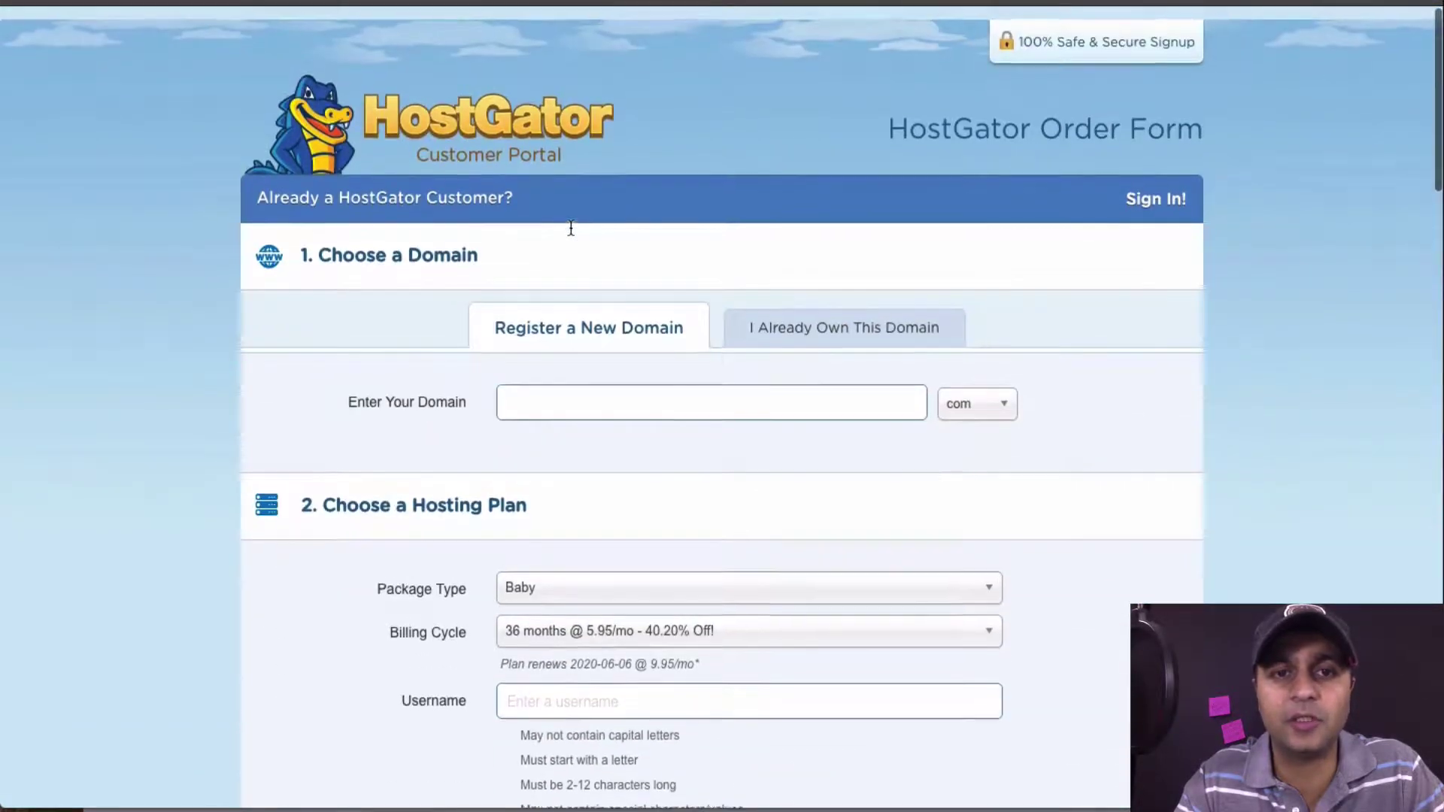
- Accept the 63% Off! deal from the Before You Go popup
{"action": "mouse_move", "coordinate": [371, 7]}
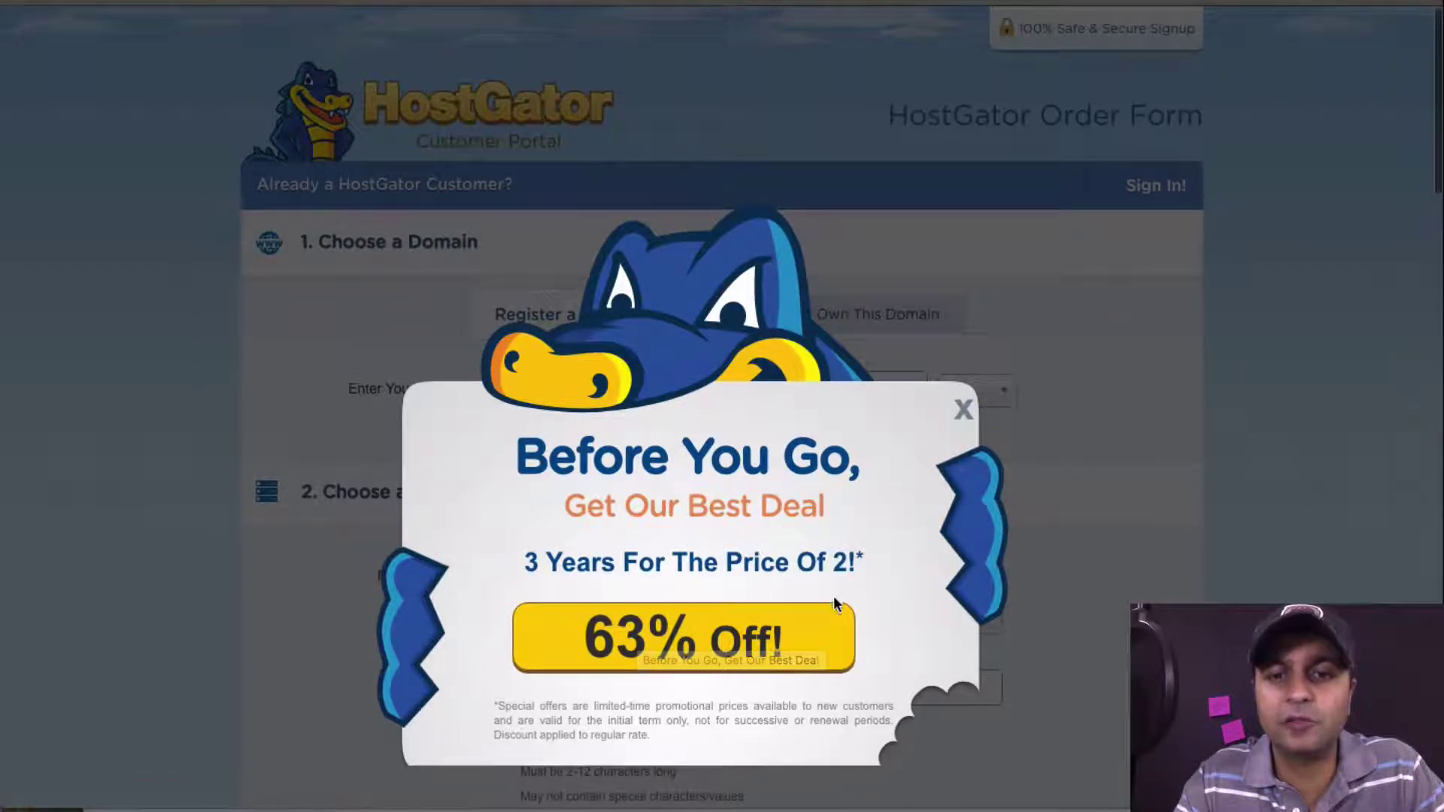
{"action": "left_click", "coordinate": [741, 640]}
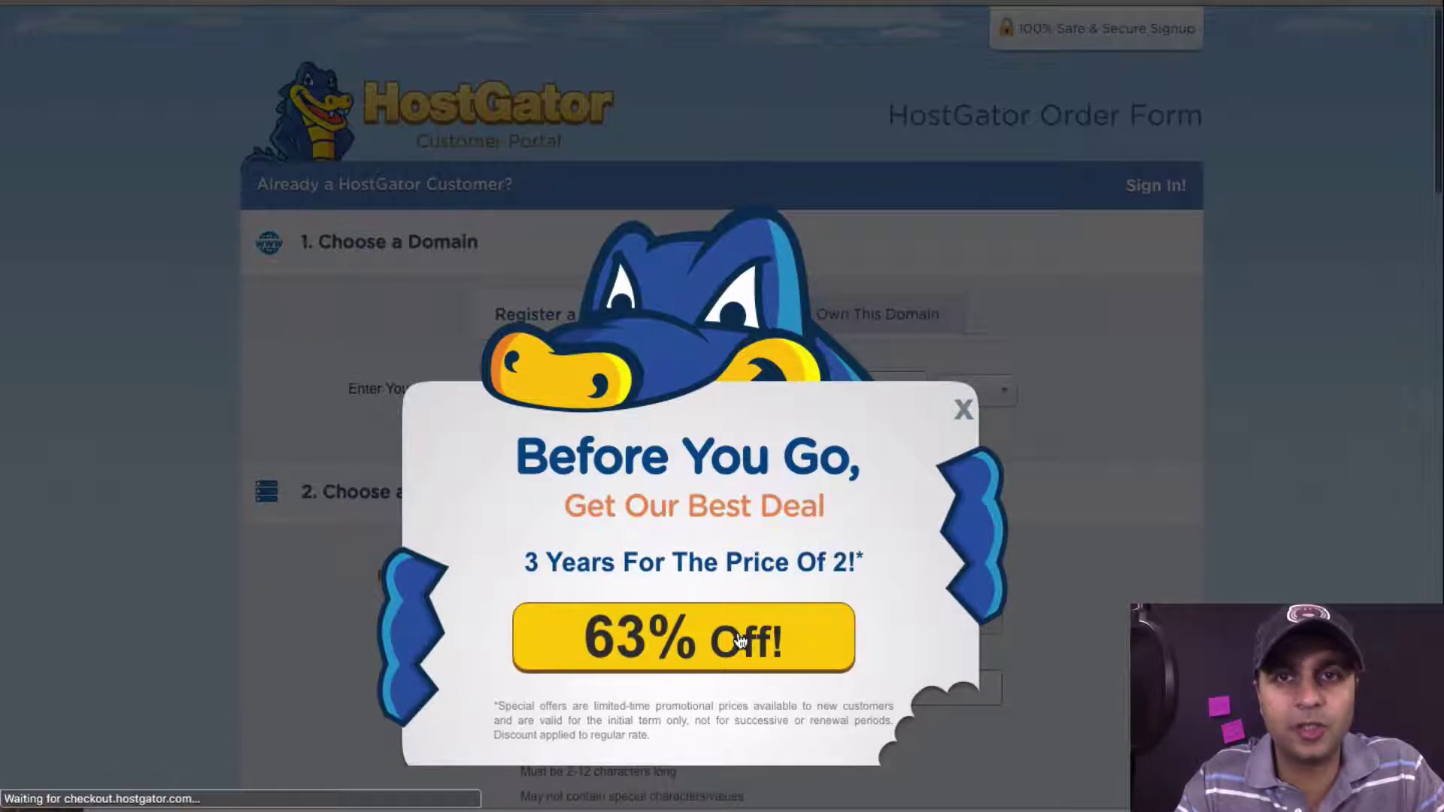
{"action": "scroll", "coordinate": [740, 640], "scroll_direction": "down", "scroll_amount": 15}
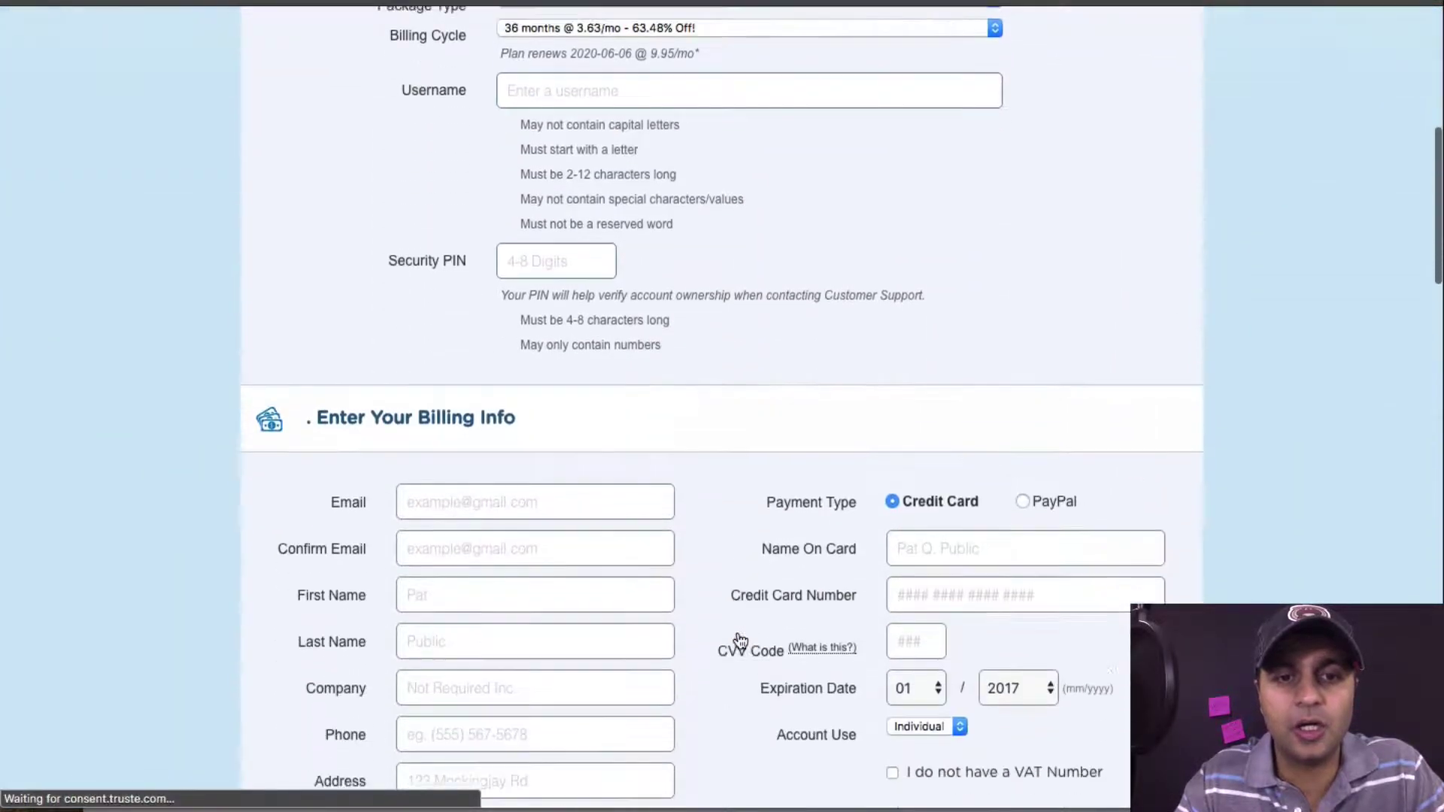
{"action": "scroll", "coordinate": [741, 640], "scroll_direction": "down", "scroll_amount": 15}
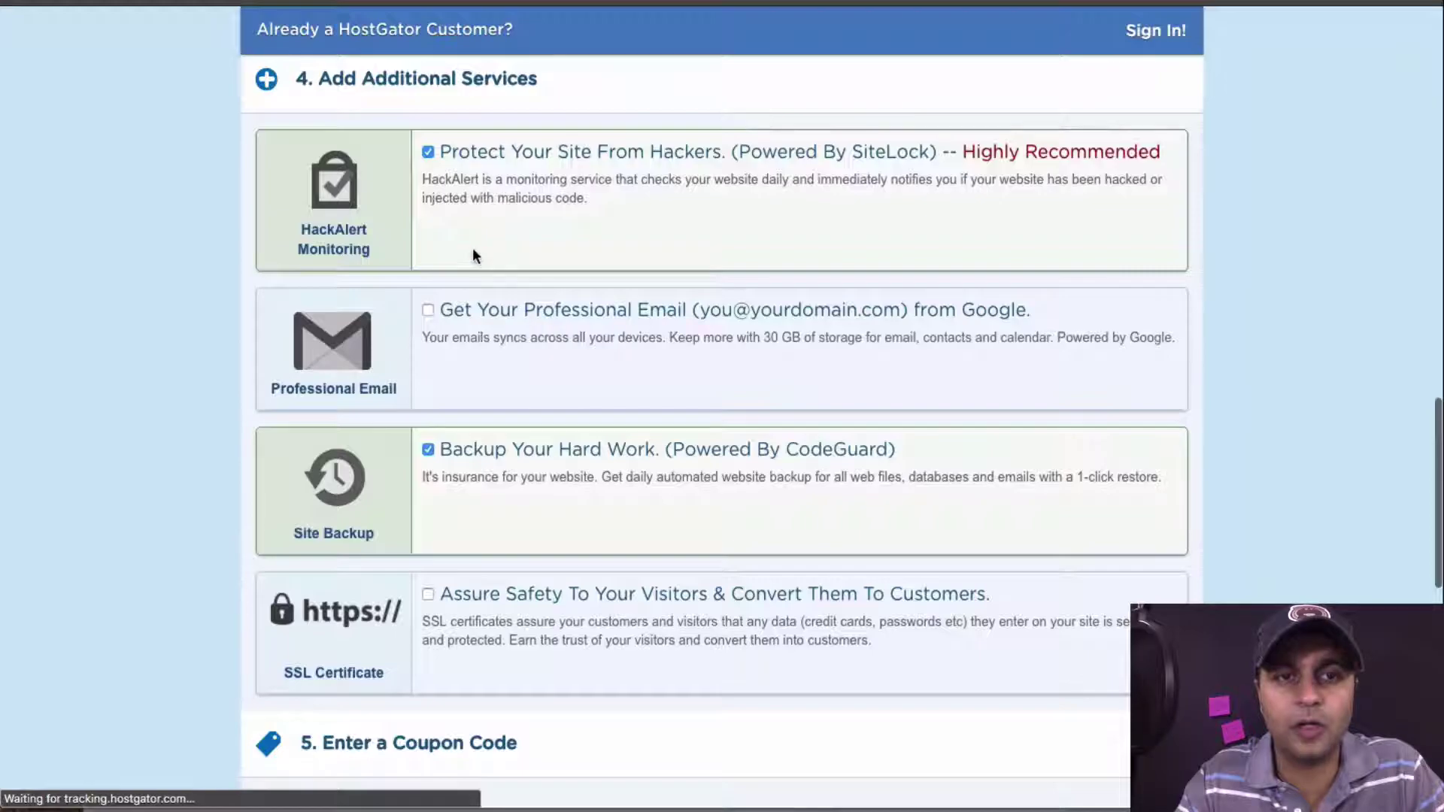
- Drop the SiteLock and CodeGuard add-ons and confirm coupon rsosaveas2new brings Baby to $130.81
{"action": "left_click", "coordinate": [429, 153]}
{"action": "left_click", "coordinate": [427, 448]}
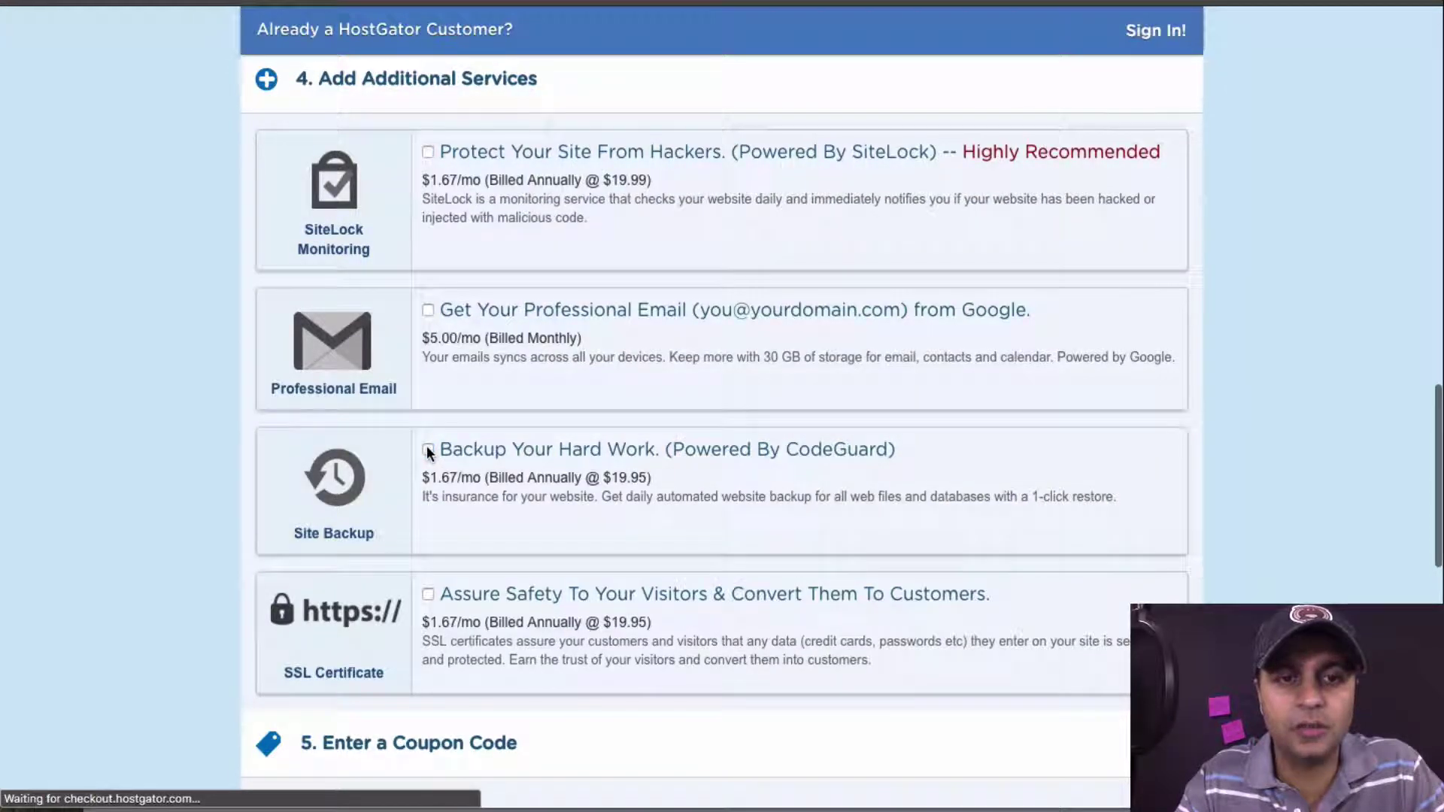
{"action": "scroll", "coordinate": [632, 418], "scroll_direction": "down", "scroll_amount": 5}
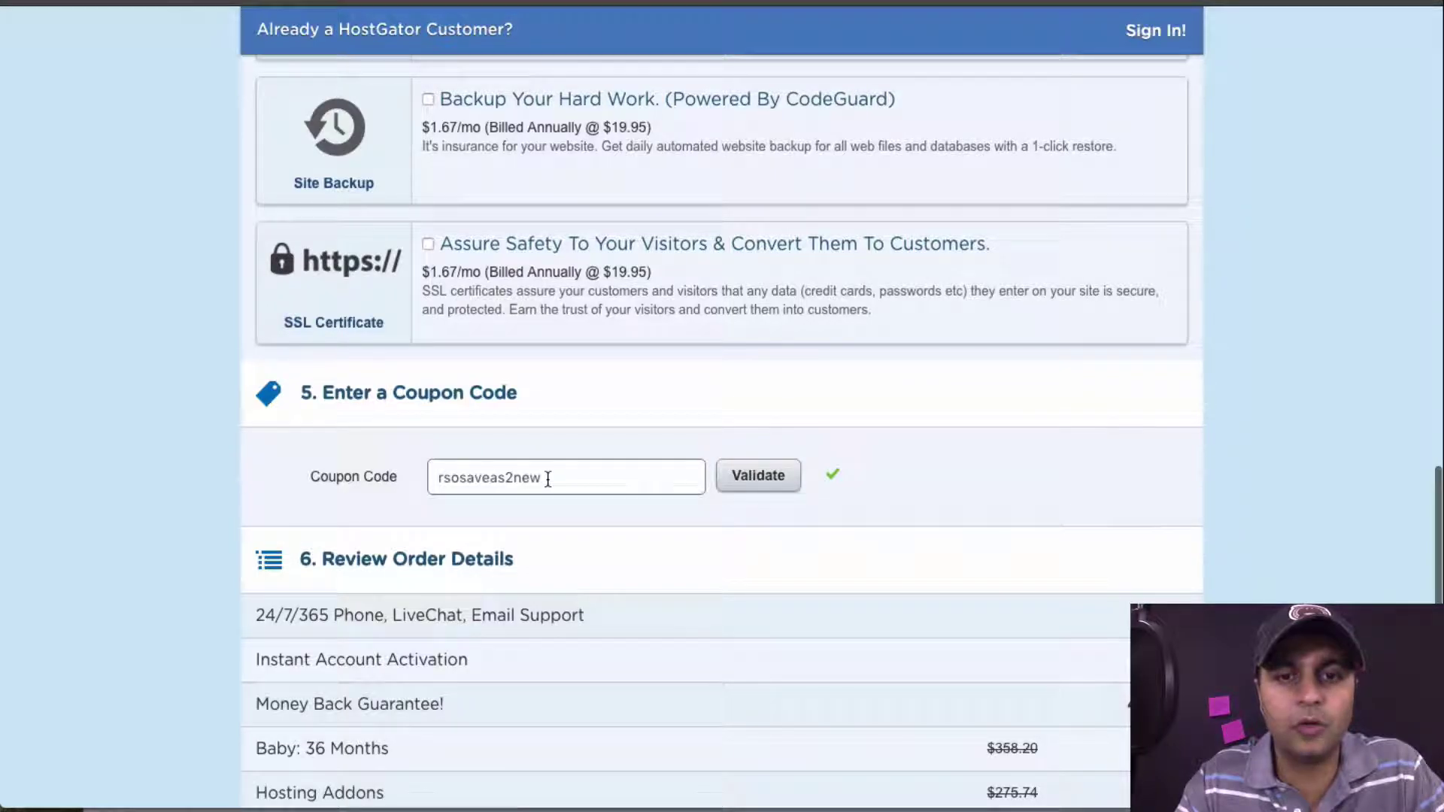
{"action": "scroll", "coordinate": [728, 396], "scroll_direction": "down", "scroll_amount": 3}
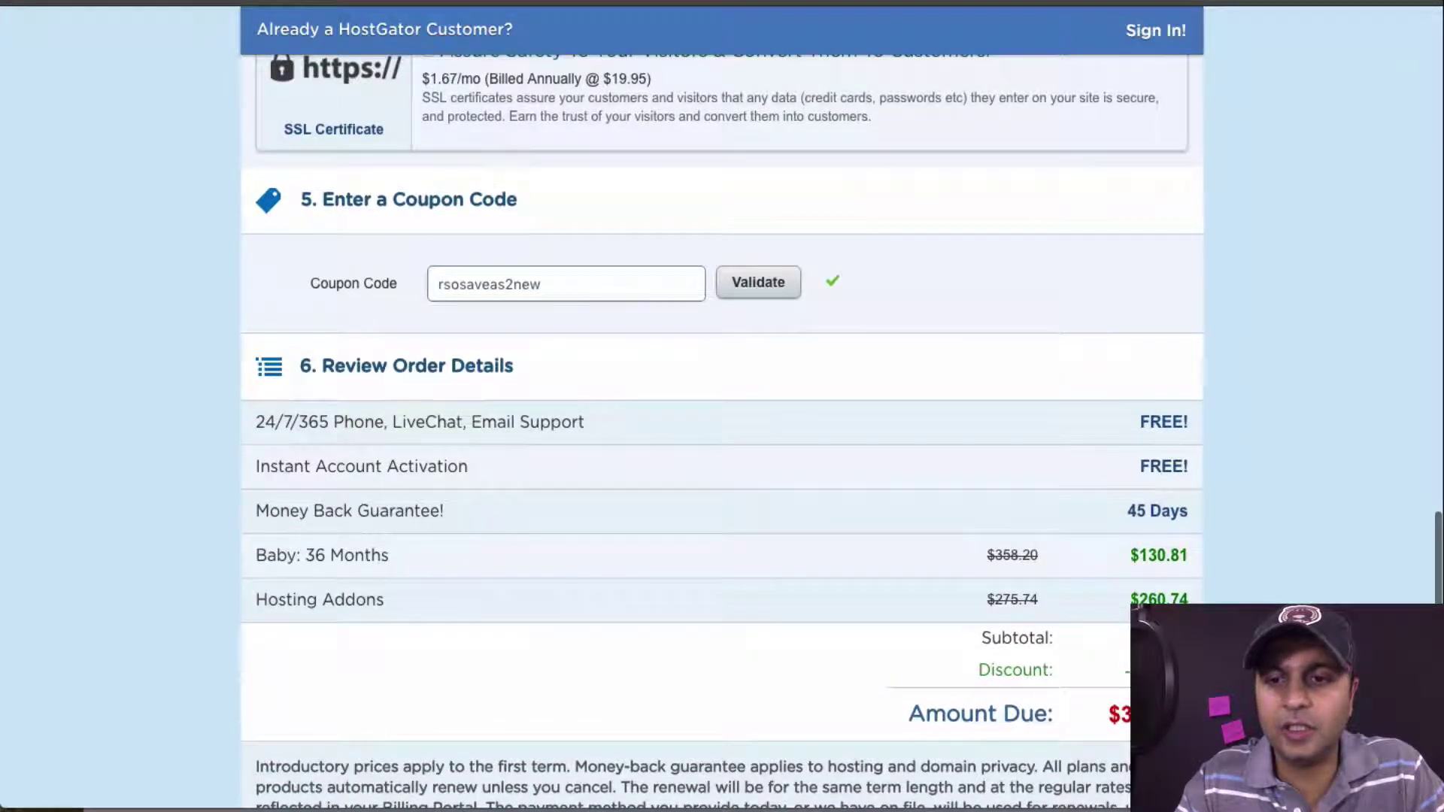
{"action": "scroll", "coordinate": [1032, 485], "scroll_direction": "up", "scroll_amount": 15}
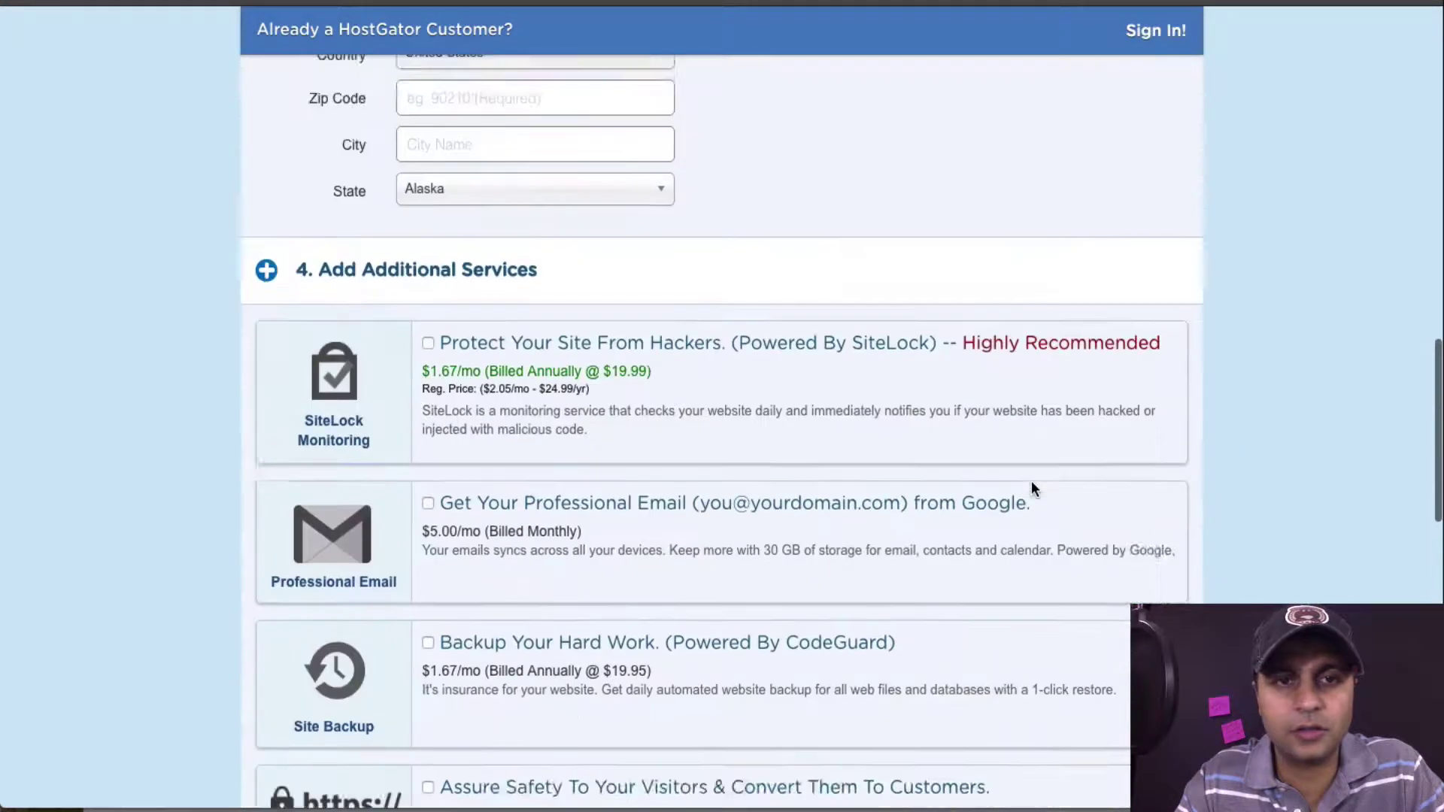
{"action": "scroll", "coordinate": [1031, 488], "scroll_direction": "up", "scroll_amount": 7}
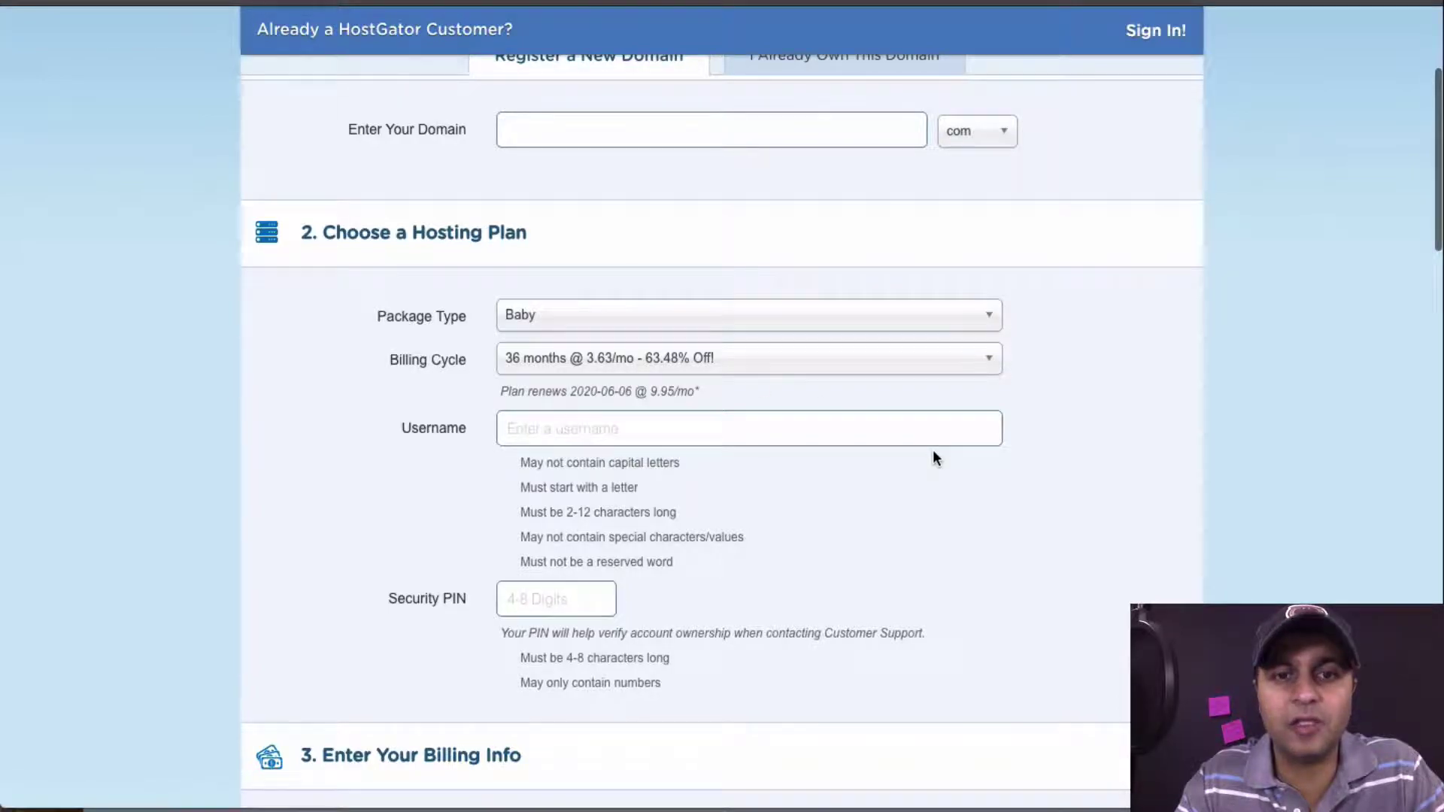
{"action": "scroll", "coordinate": [933, 450], "scroll_direction": "down", "scroll_amount": 20}
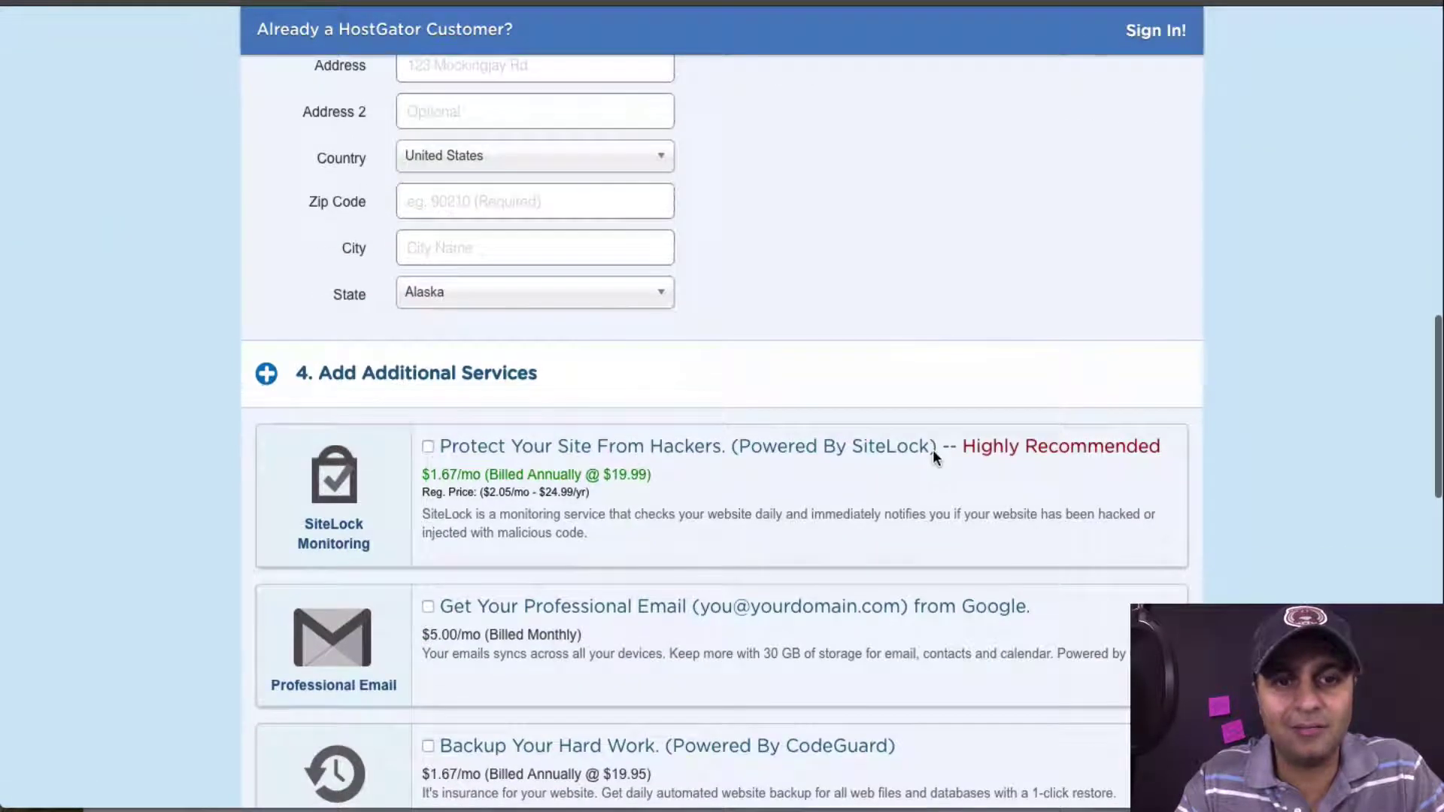
{"action": "scroll", "coordinate": [933, 454], "scroll_direction": "down", "scroll_amount": 8}
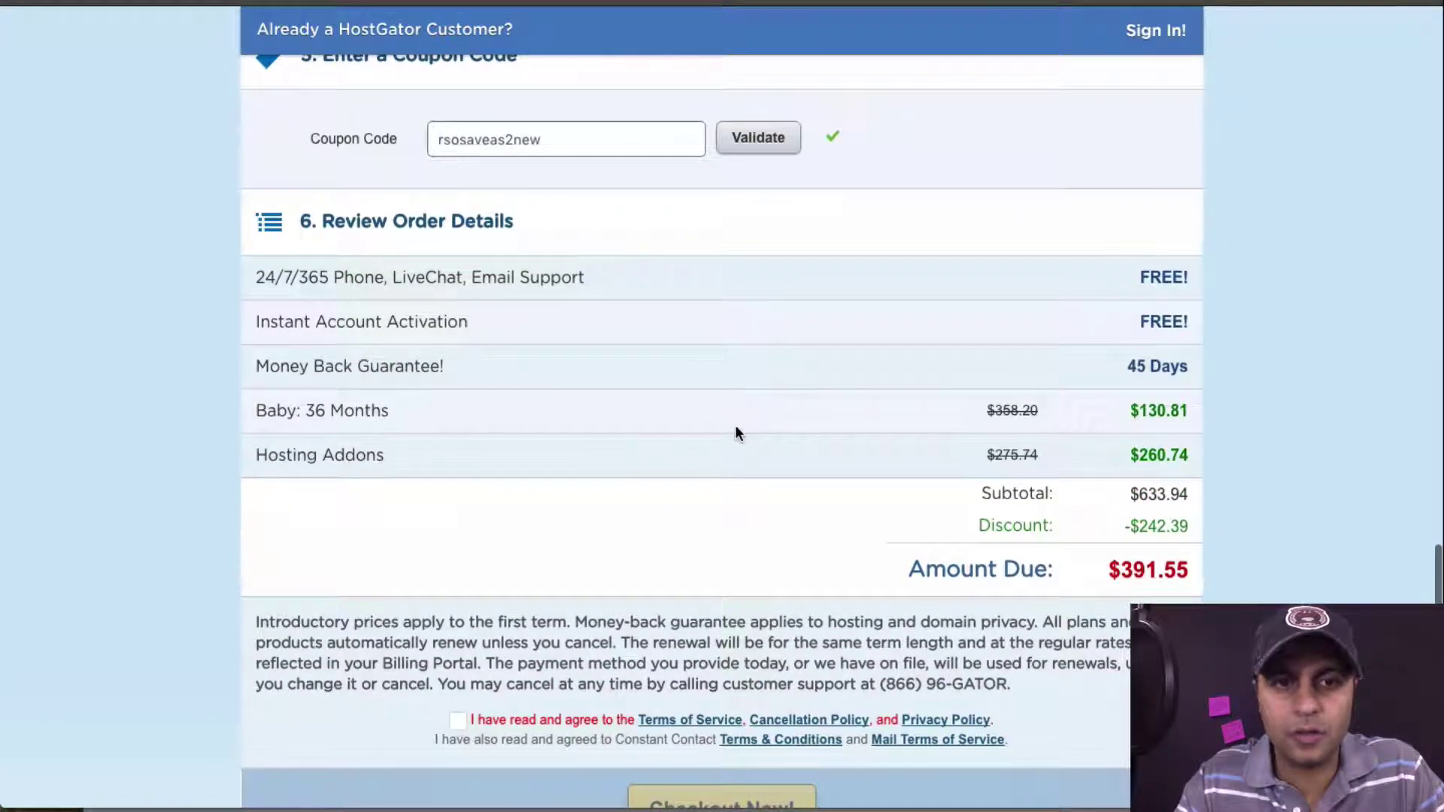
{"action": "left_click_drag", "start_coordinate": [1188, 458], "coordinate": [1076, 442]}
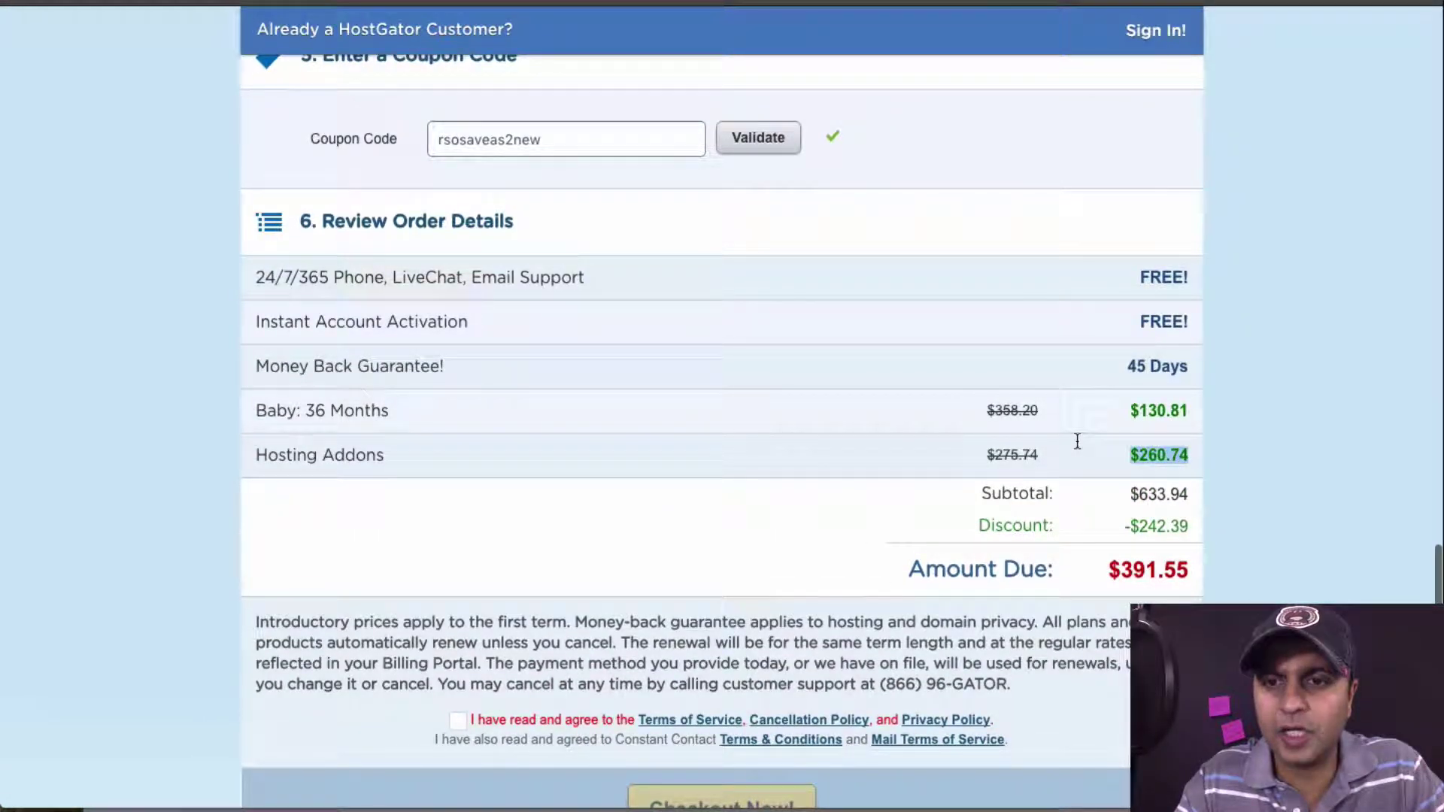
{"action": "scroll", "coordinate": [1078, 442], "scroll_direction": "down", "scroll_amount": 3}
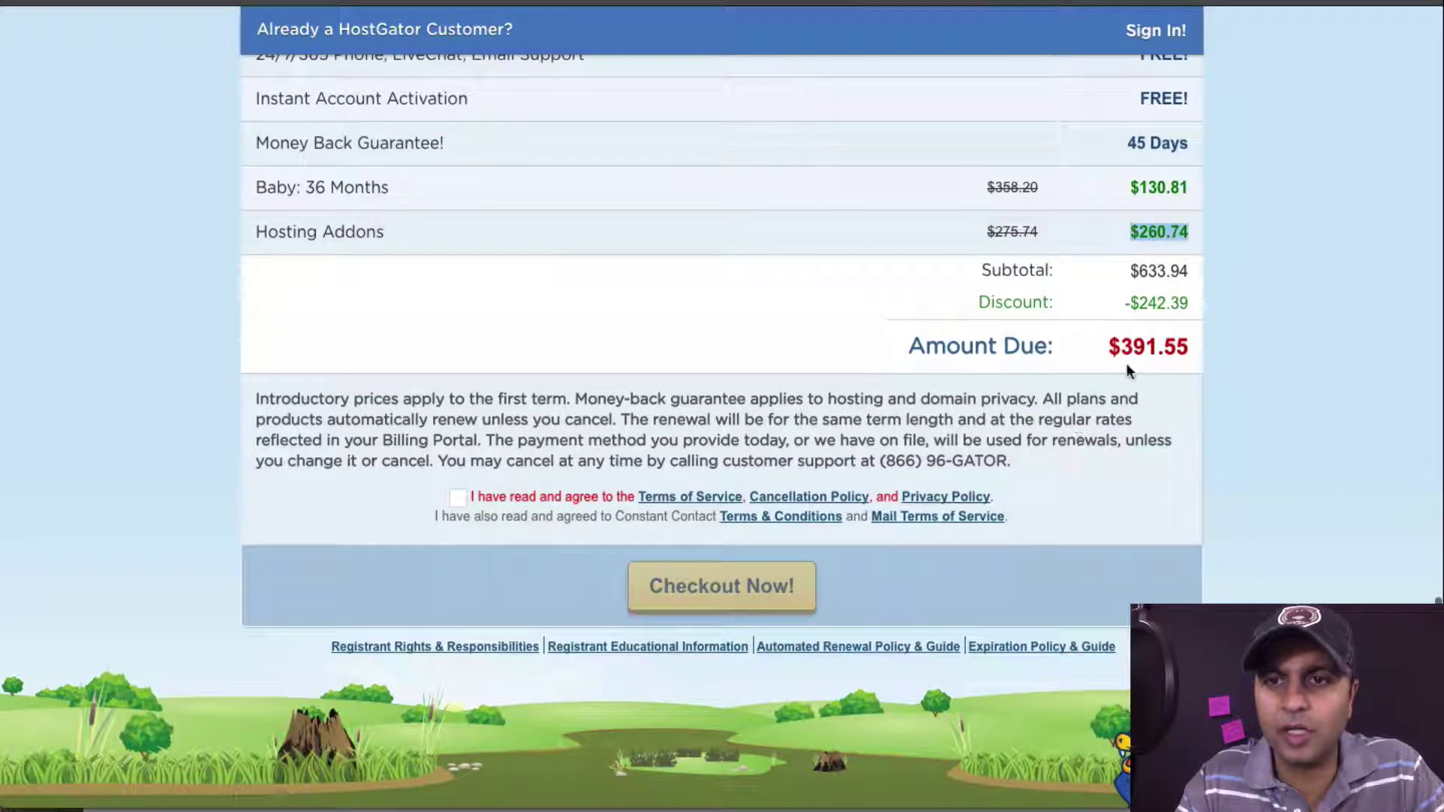
{"action": "left_click", "coordinate": [1186, 276]}
{"action": "scroll", "coordinate": [1186, 277], "scroll_direction": "down", "scroll_amount": 3}
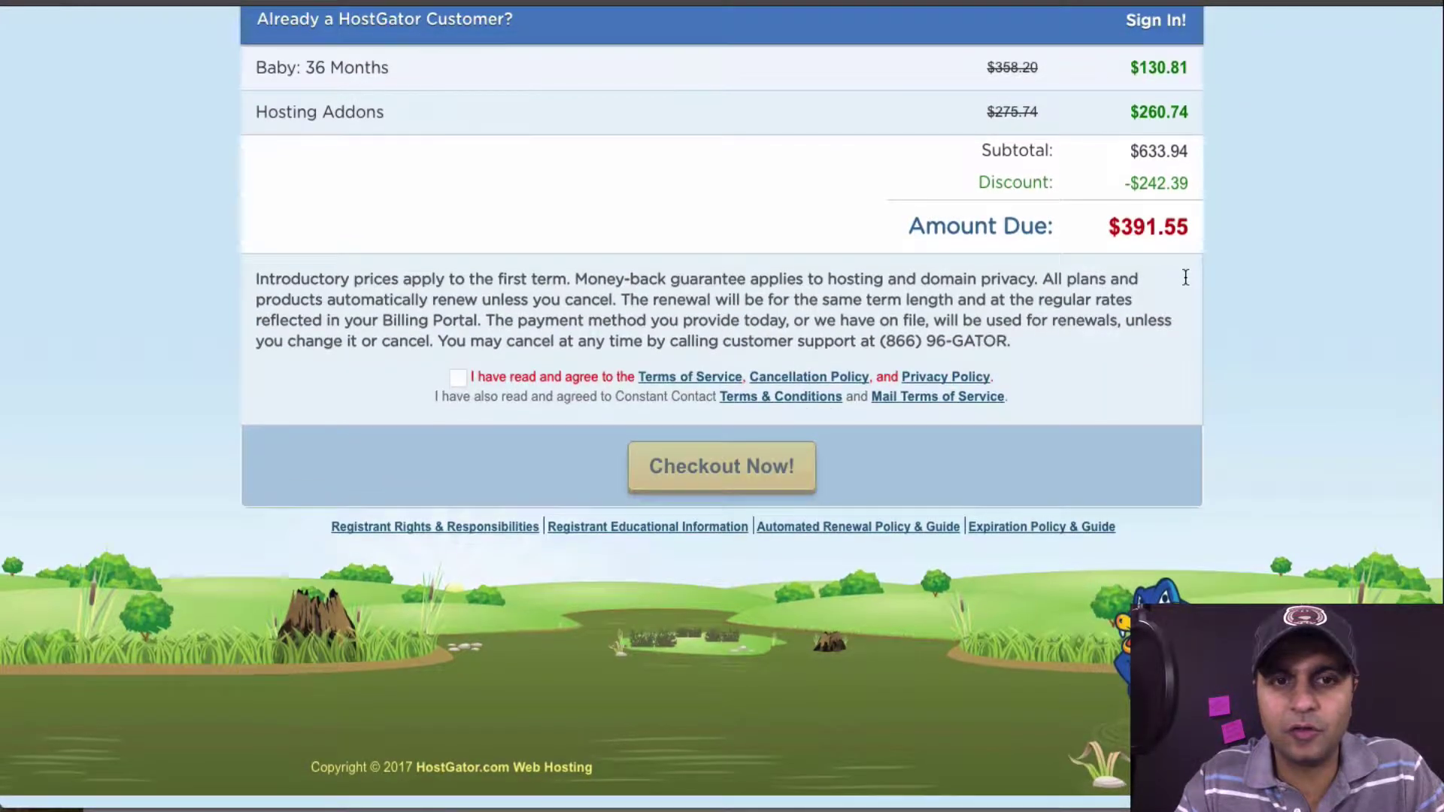
{"action": "scroll", "coordinate": [1186, 277], "scroll_direction": "up", "scroll_amount": 12}
{"action": "scroll", "coordinate": [1186, 276], "scroll_direction": "up", "scroll_amount": 2}
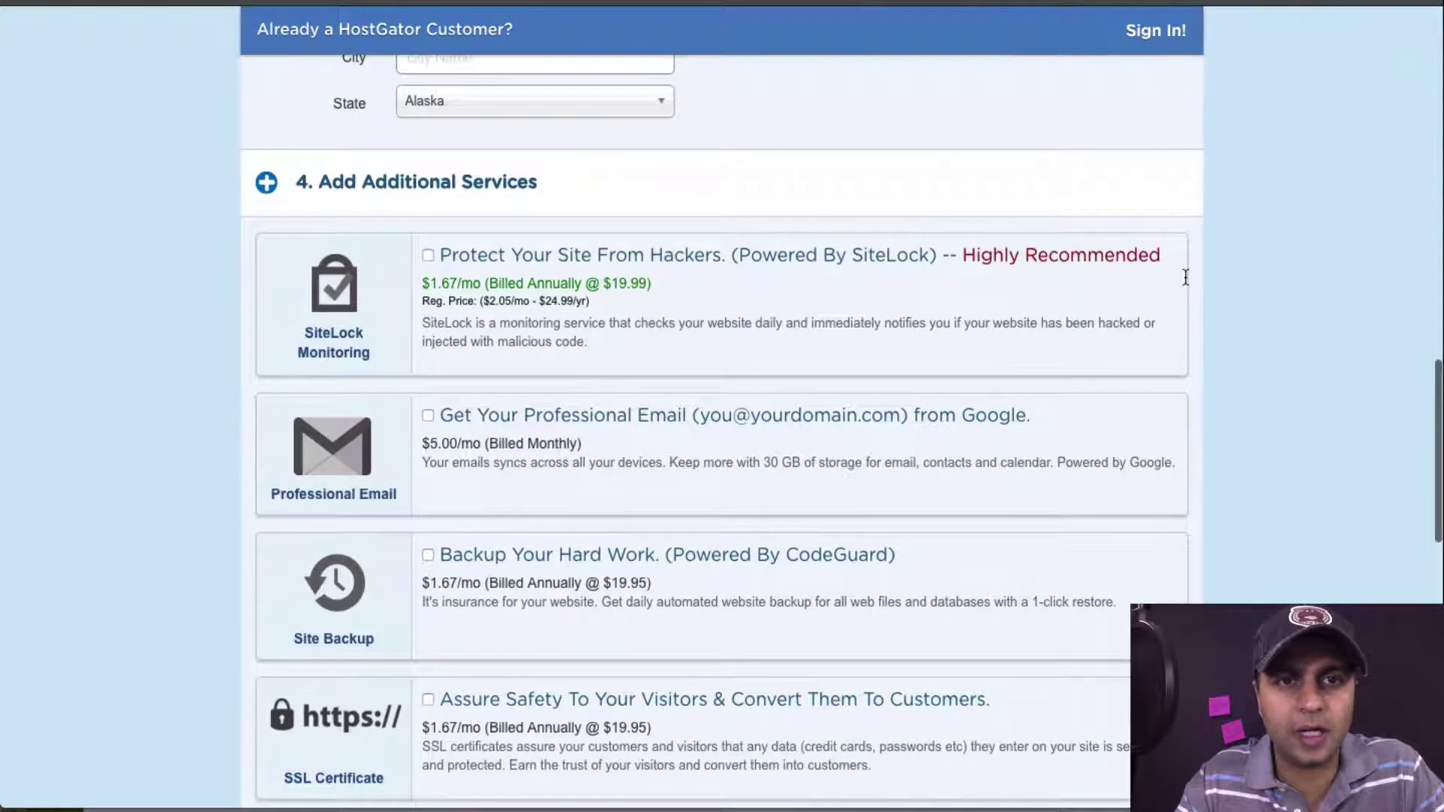
{"action": "scroll", "coordinate": [1186, 276], "scroll_direction": "down", "scroll_amount": 2}
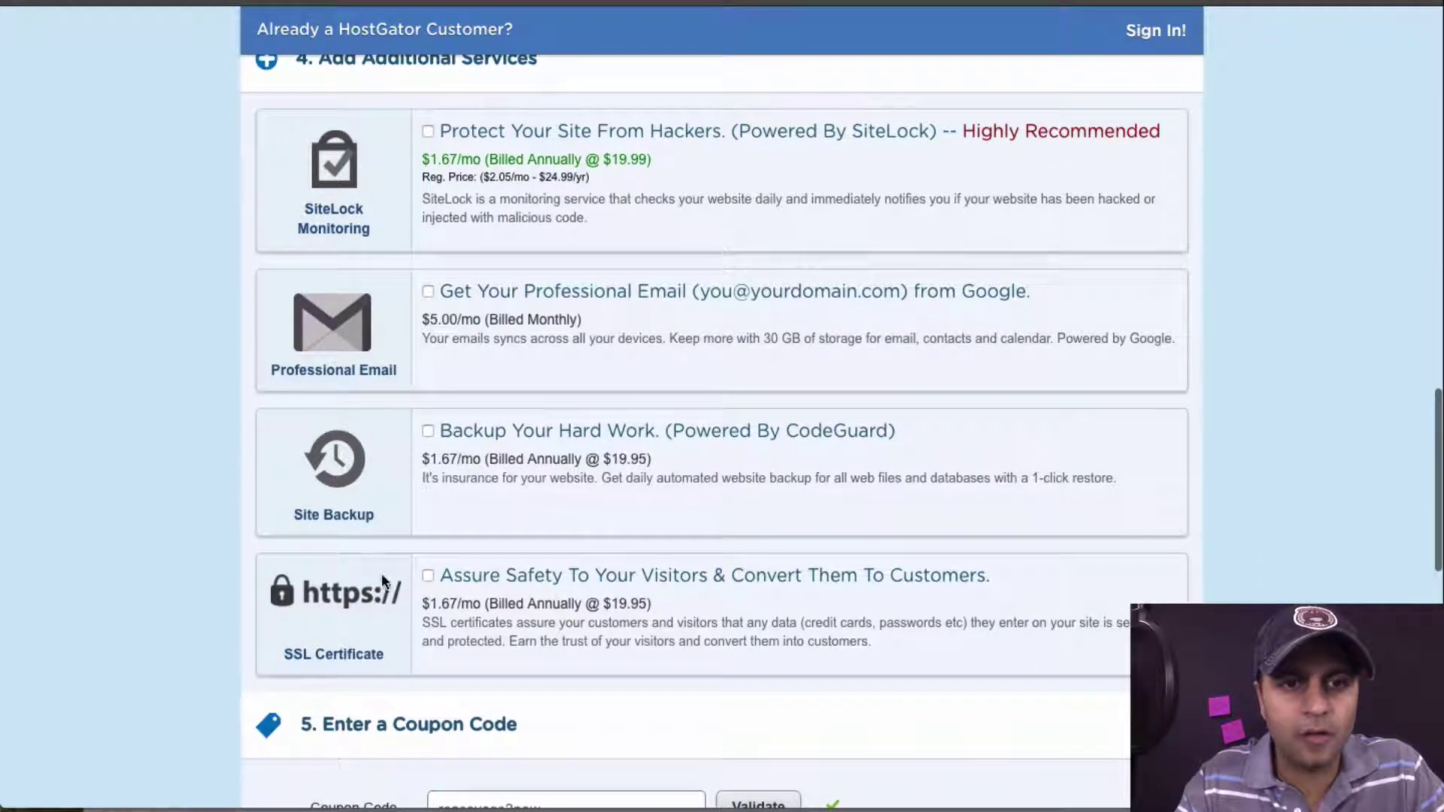
{"action": "left_click", "coordinate": [428, 576]}
{"action": "left_click", "coordinate": [428, 576]}
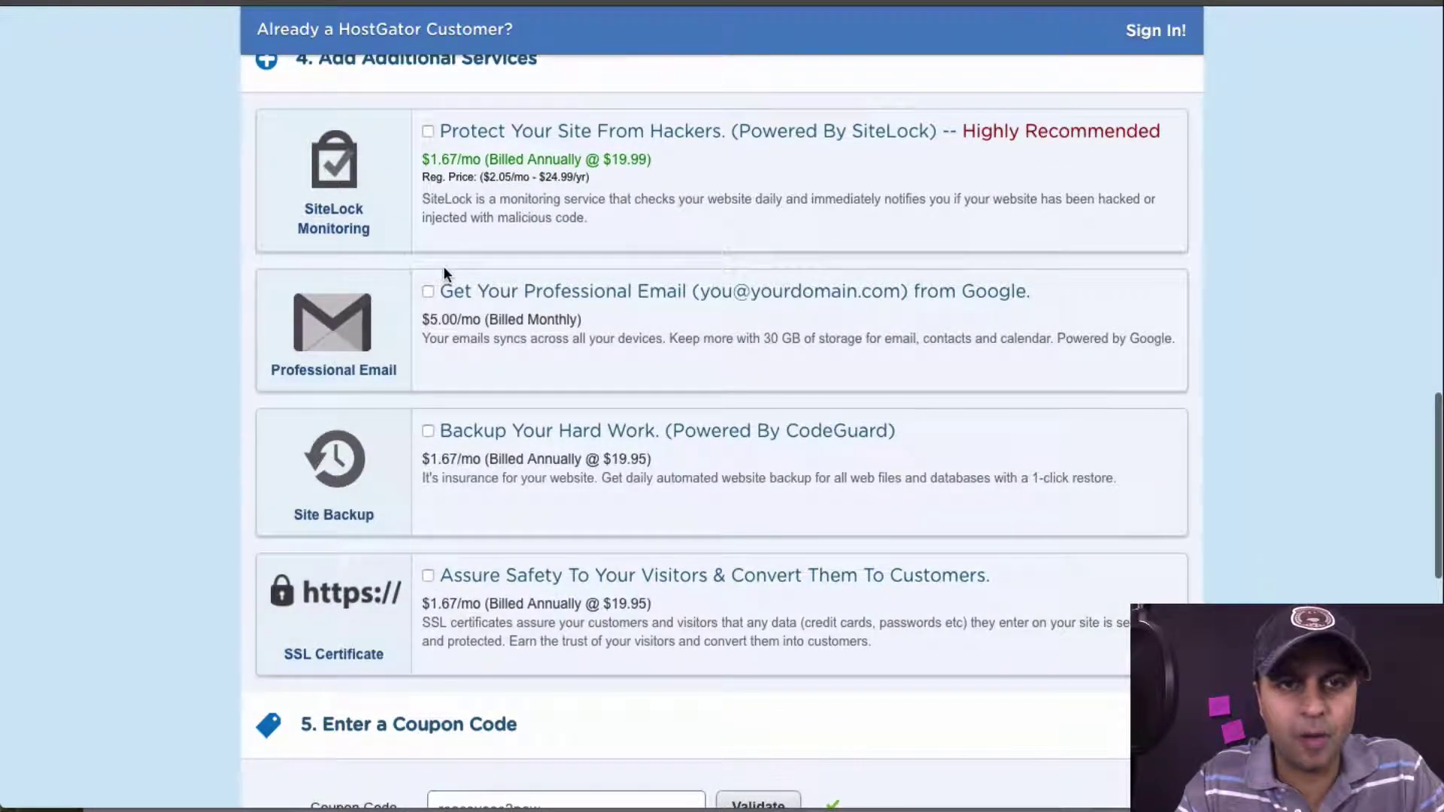
{"action": "scroll", "coordinate": [444, 271], "scroll_direction": "up", "scroll_amount": 15}
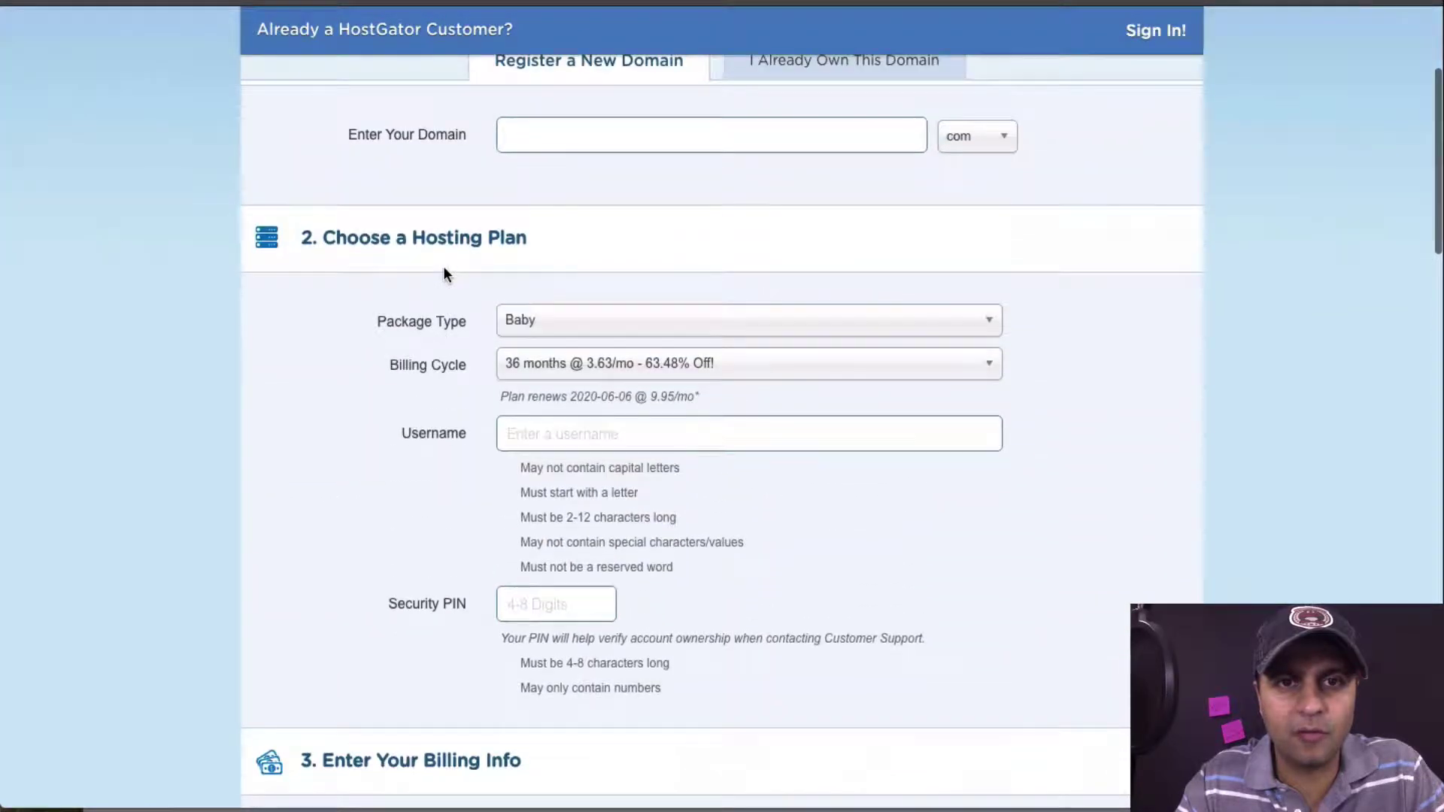
{"action": "scroll", "coordinate": [444, 272], "scroll_direction": "up", "scroll_amount": 3}
- Choose 'I Already Own This Domain' and confirm the Amount Due of $130.81
{"action": "left_click", "coordinate": [891, 286]}
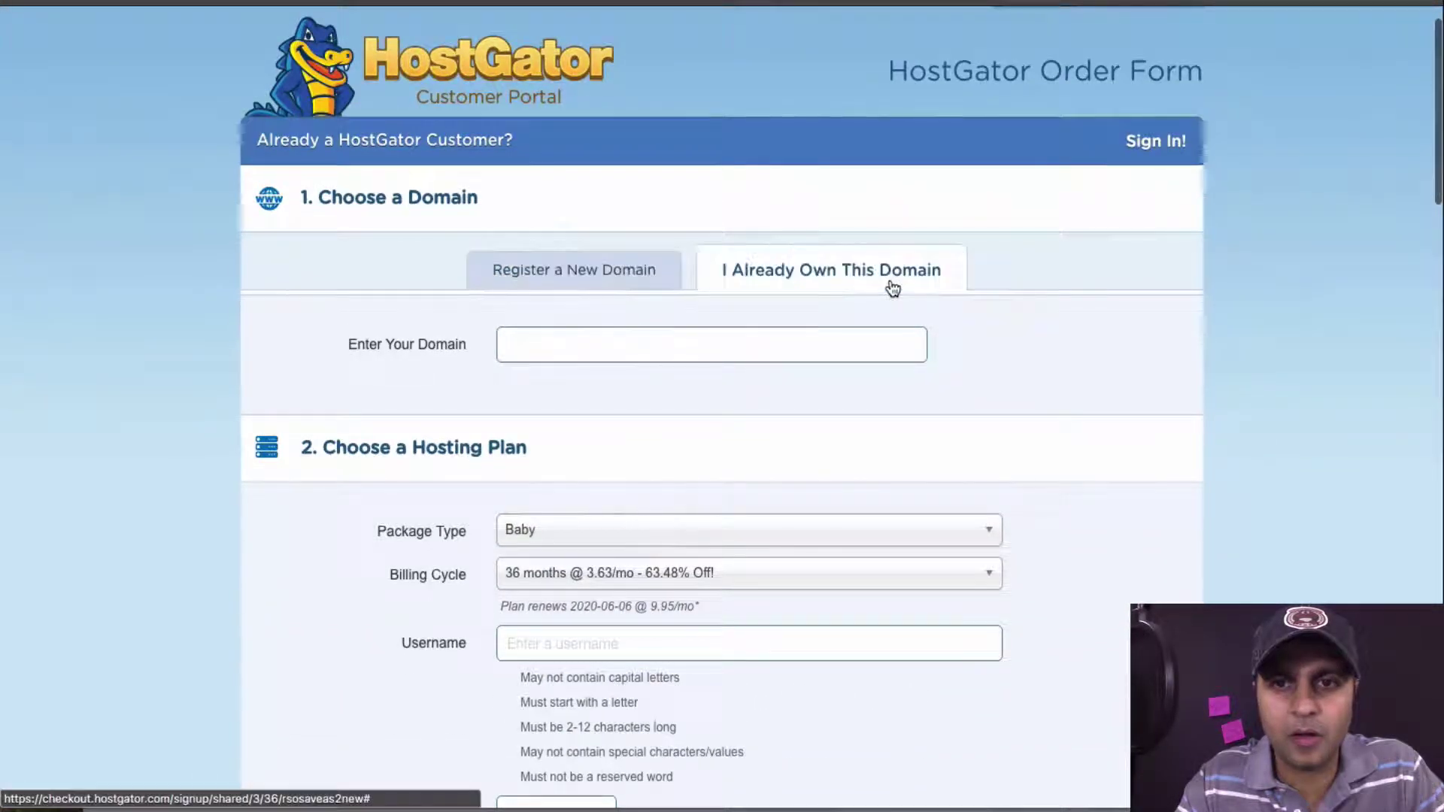
{"action": "scroll", "coordinate": [999, 484], "scroll_direction": "down", "scroll_amount": 20}
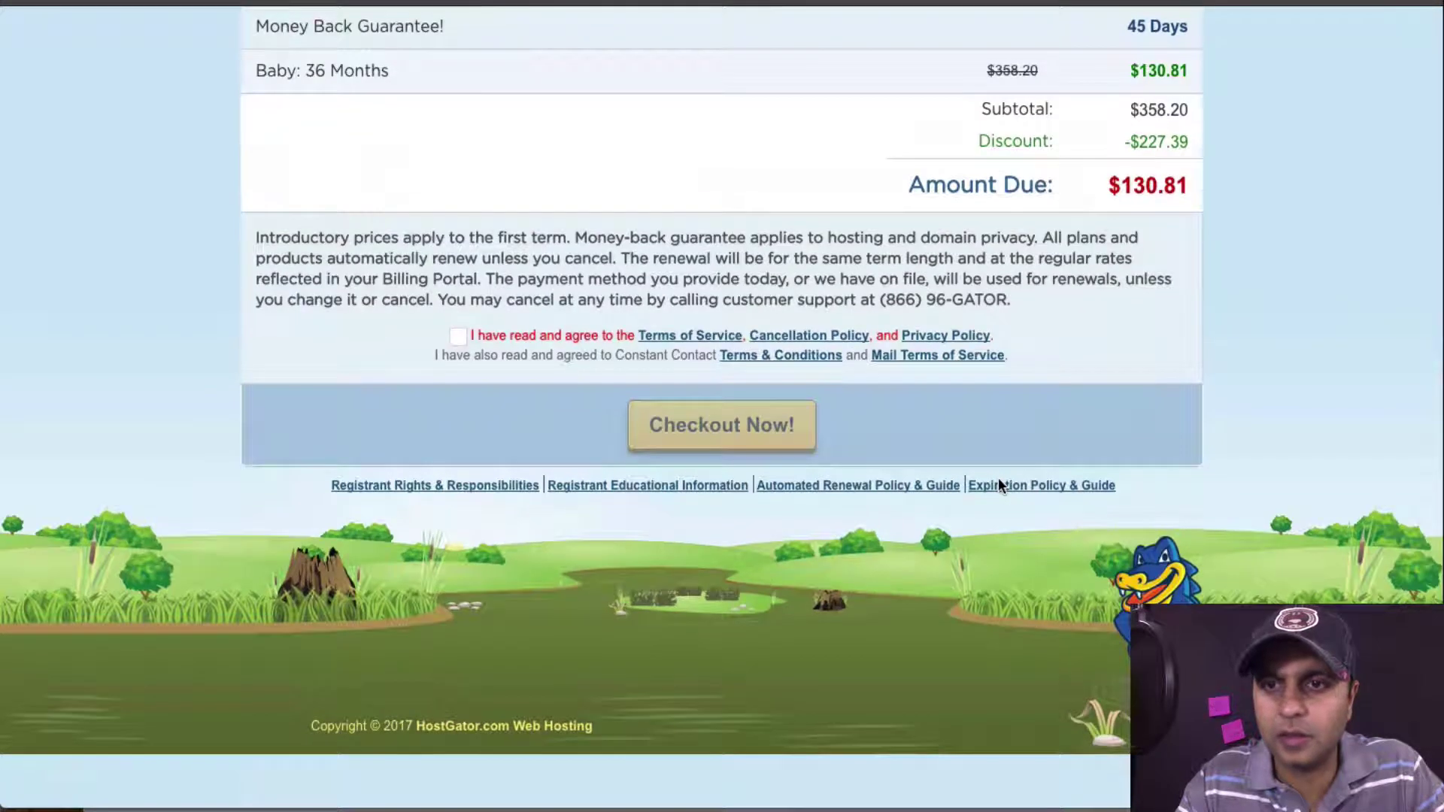
{"action": "scroll", "coordinate": [1000, 485], "scroll_direction": "up", "scroll_amount": 15}
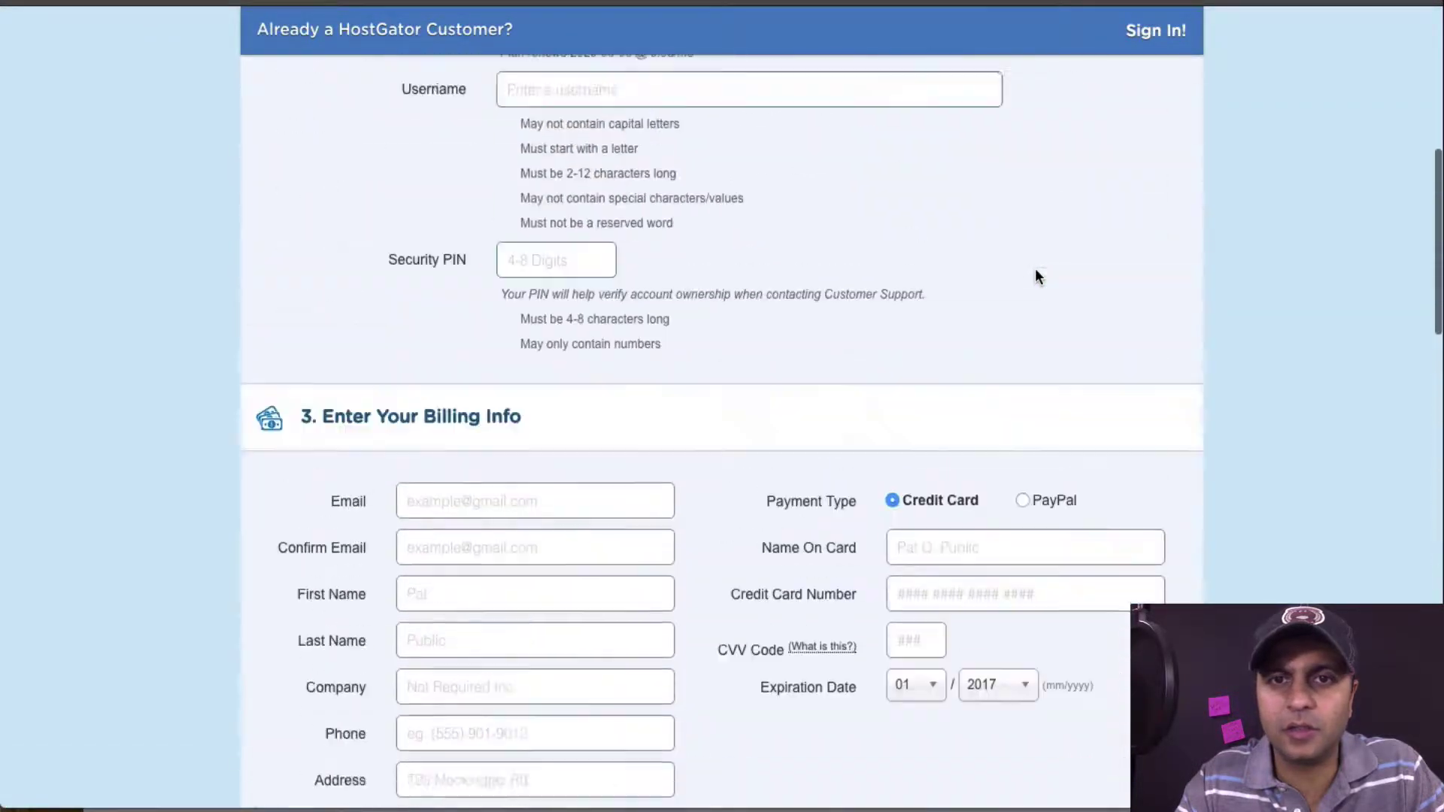
{"action": "scroll", "coordinate": [1036, 275], "scroll_direction": "up", "scroll_amount": 9}
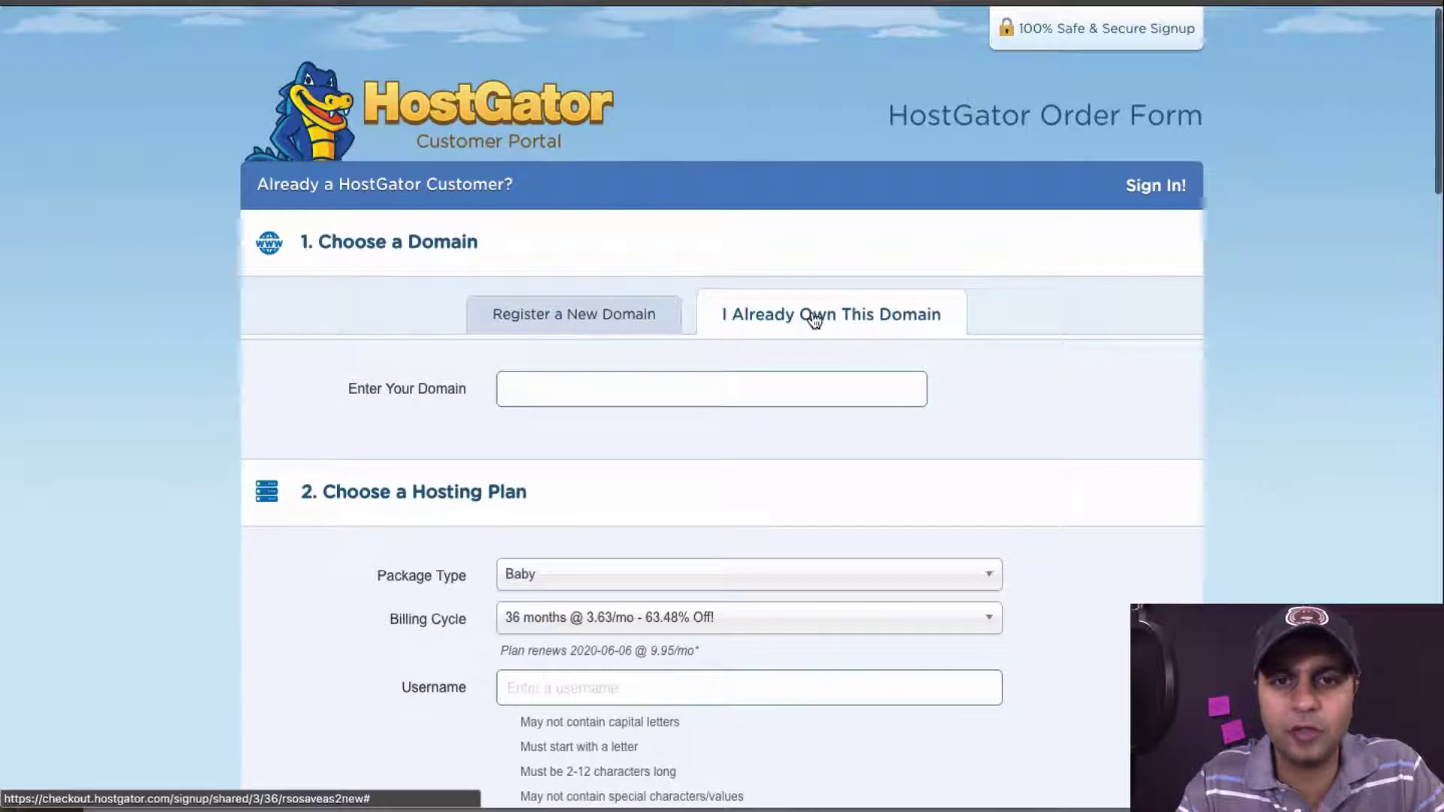
{"action": "scroll", "coordinate": [1053, 429], "scroll_direction": "down", "scroll_amount": 12}
{"action": "scroll", "coordinate": [1053, 429], "scroll_direction": "down", "scroll_amount": 10}
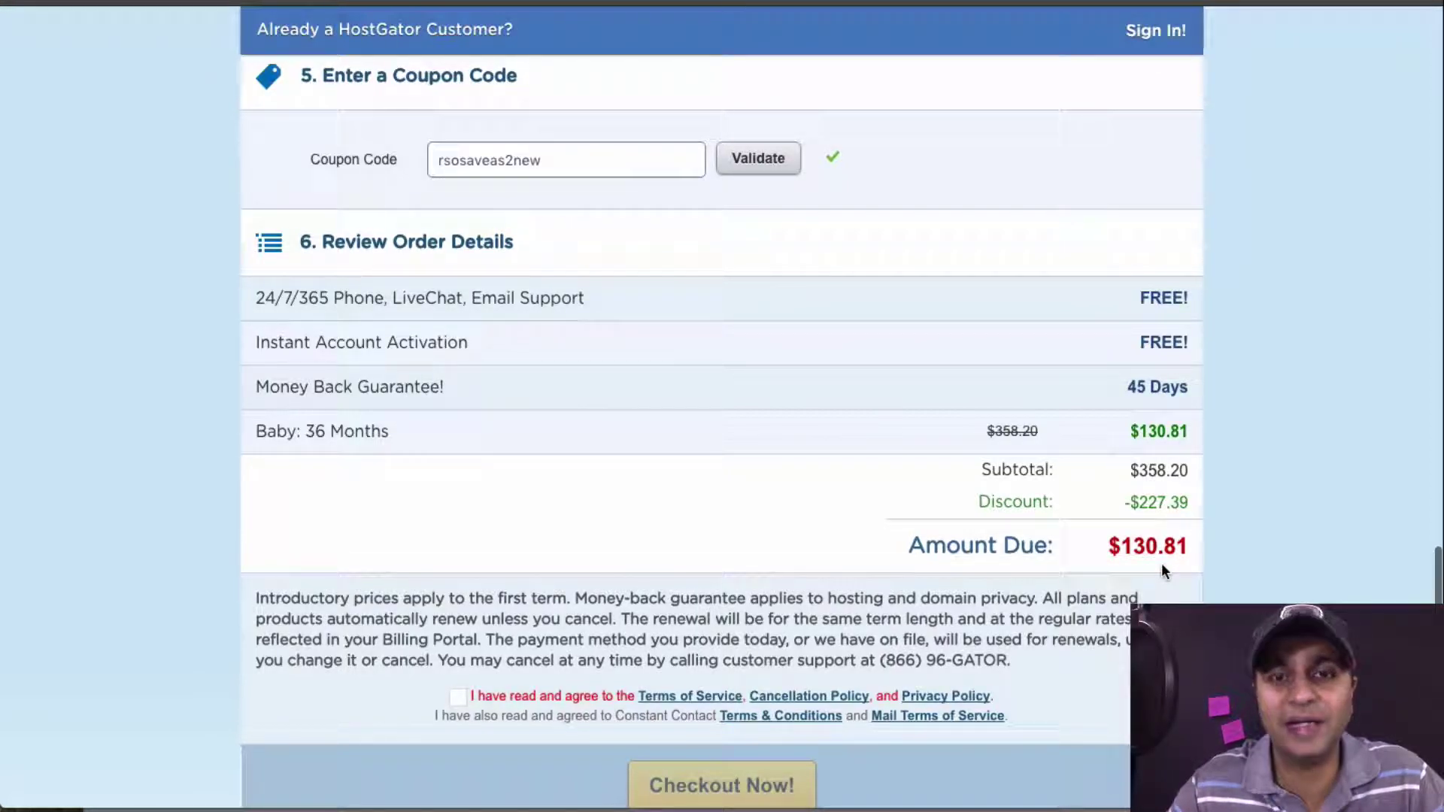
{"action": "scroll", "coordinate": [759, 271], "scroll_direction": "up", "scroll_amount": 1}
{"action": "scroll", "coordinate": [760, 271], "scroll_direction": "up", "scroll_amount": 15}
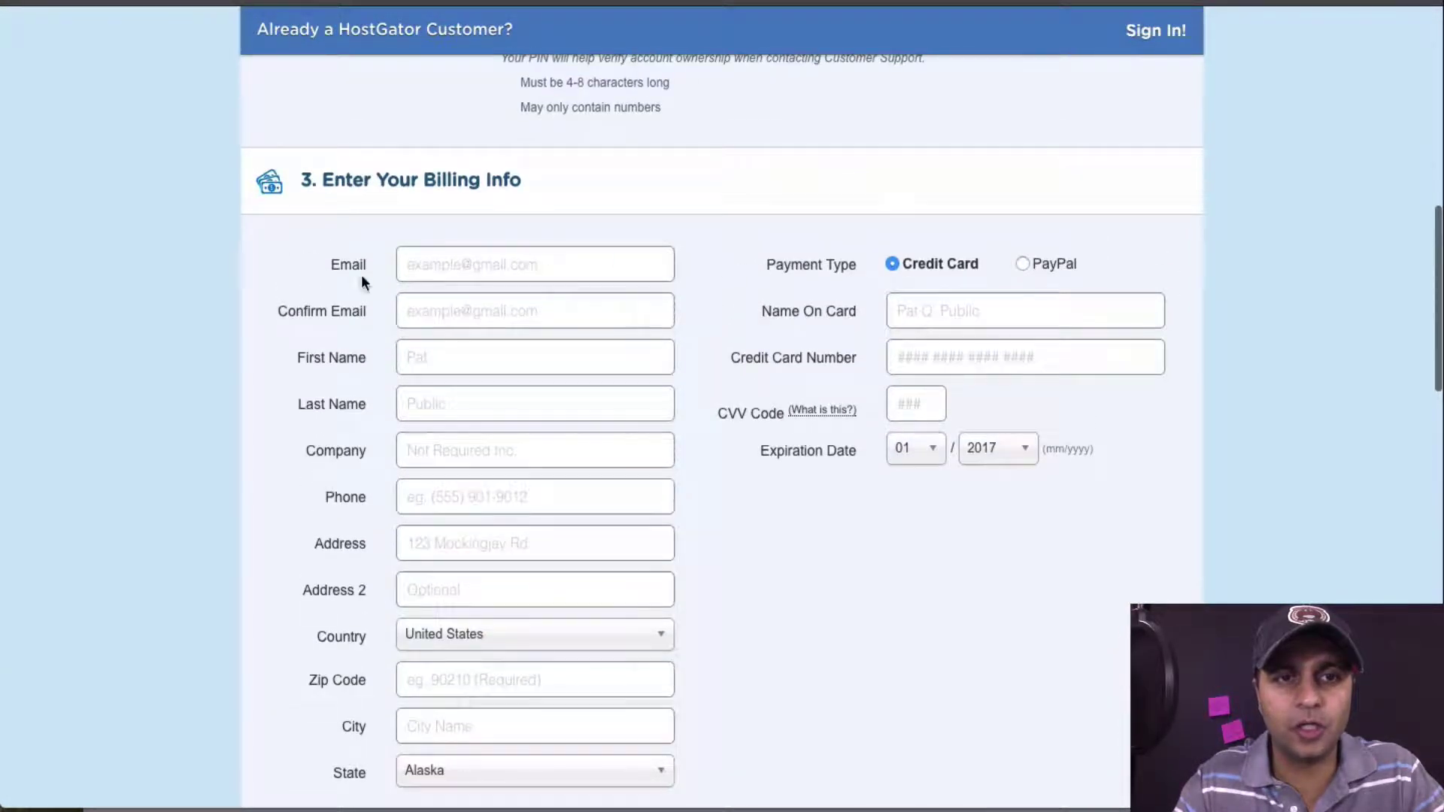
{"action": "scroll", "coordinate": [951, 319], "scroll_direction": "up", "scroll_amount": 7}
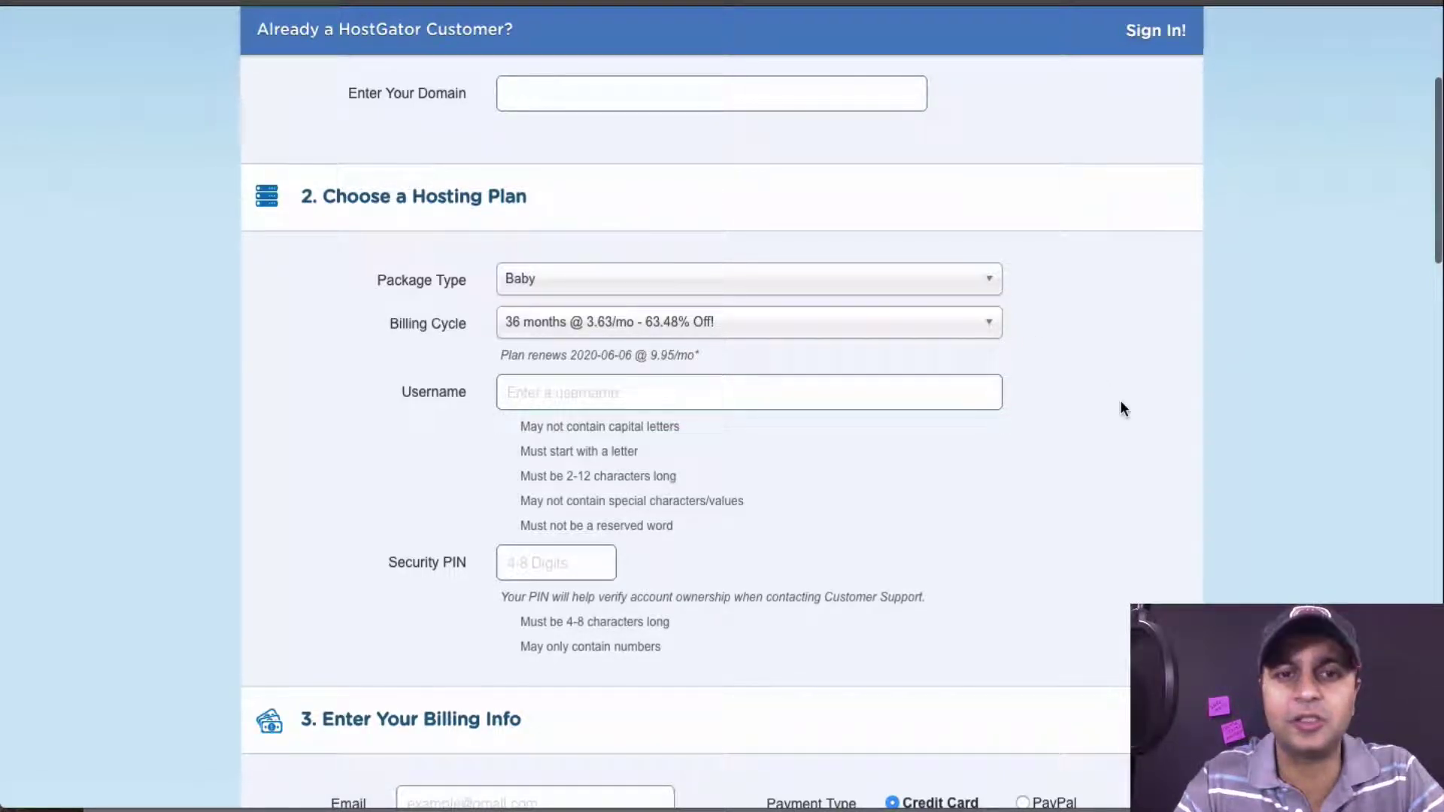
{"action": "scroll", "coordinate": [1122, 409], "scroll_direction": "down", "scroll_amount": 10}
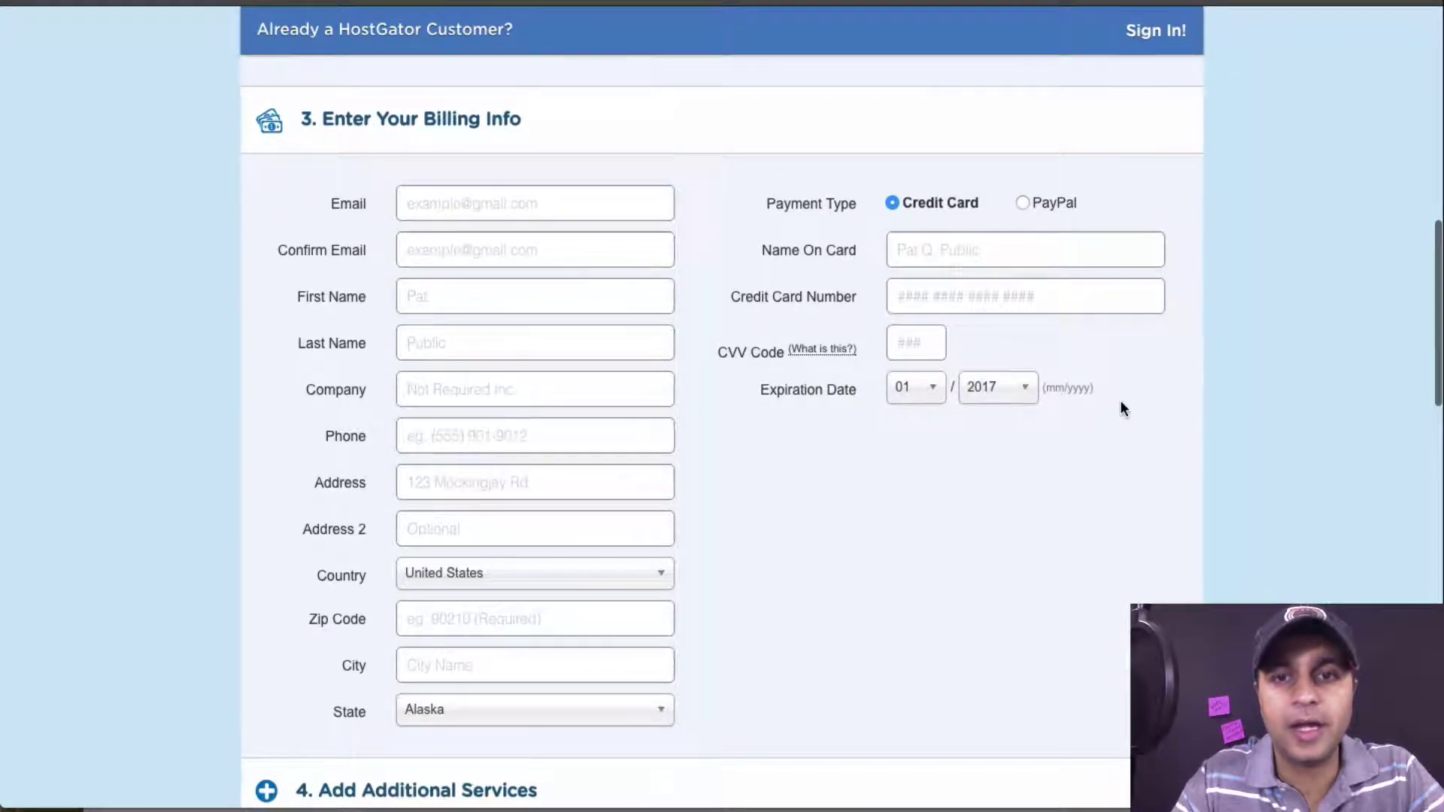
{"action": "scroll", "coordinate": [1123, 408], "scroll_direction": "down", "scroll_amount": 10}
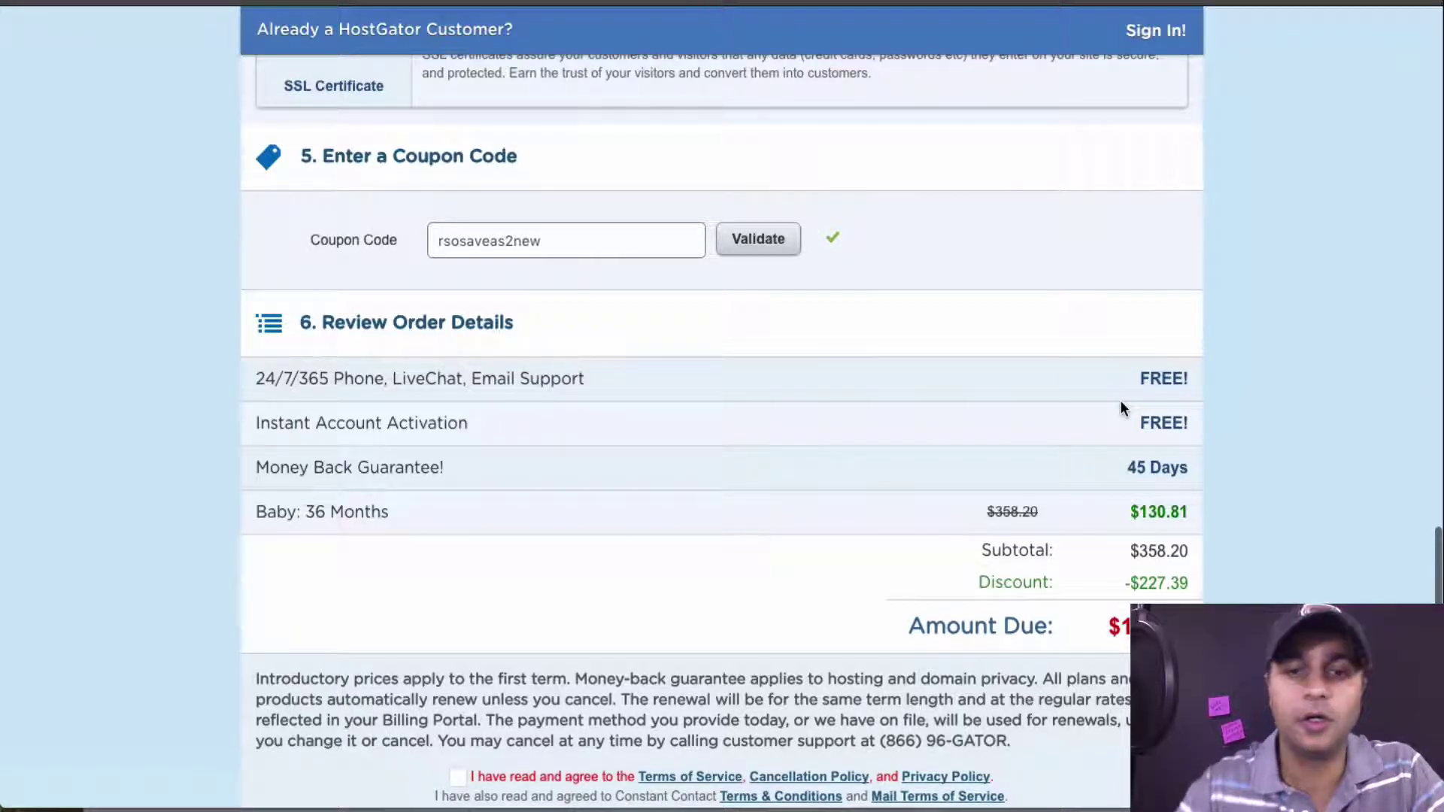
{"action": "scroll", "coordinate": [1120, 406], "scroll_direction": "down", "scroll_amount": 5}
{"action": "scroll", "coordinate": [1120, 406], "scroll_direction": "up", "scroll_amount": 15}
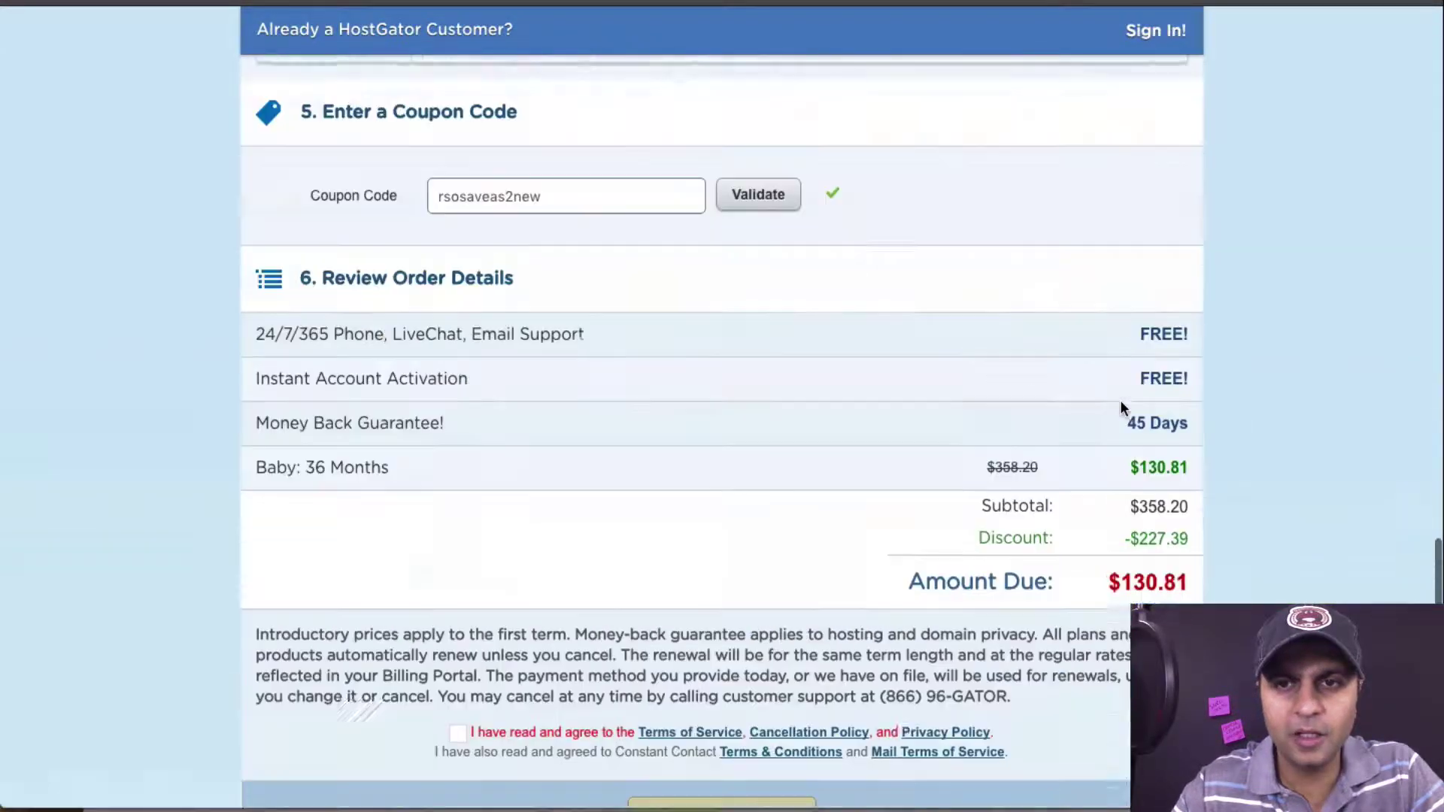
{"action": "scroll", "coordinate": [1121, 406], "scroll_direction": "down", "scroll_amount": 10}
{"action": "scroll", "coordinate": [1120, 406], "scroll_direction": "down", "scroll_amount": 5}
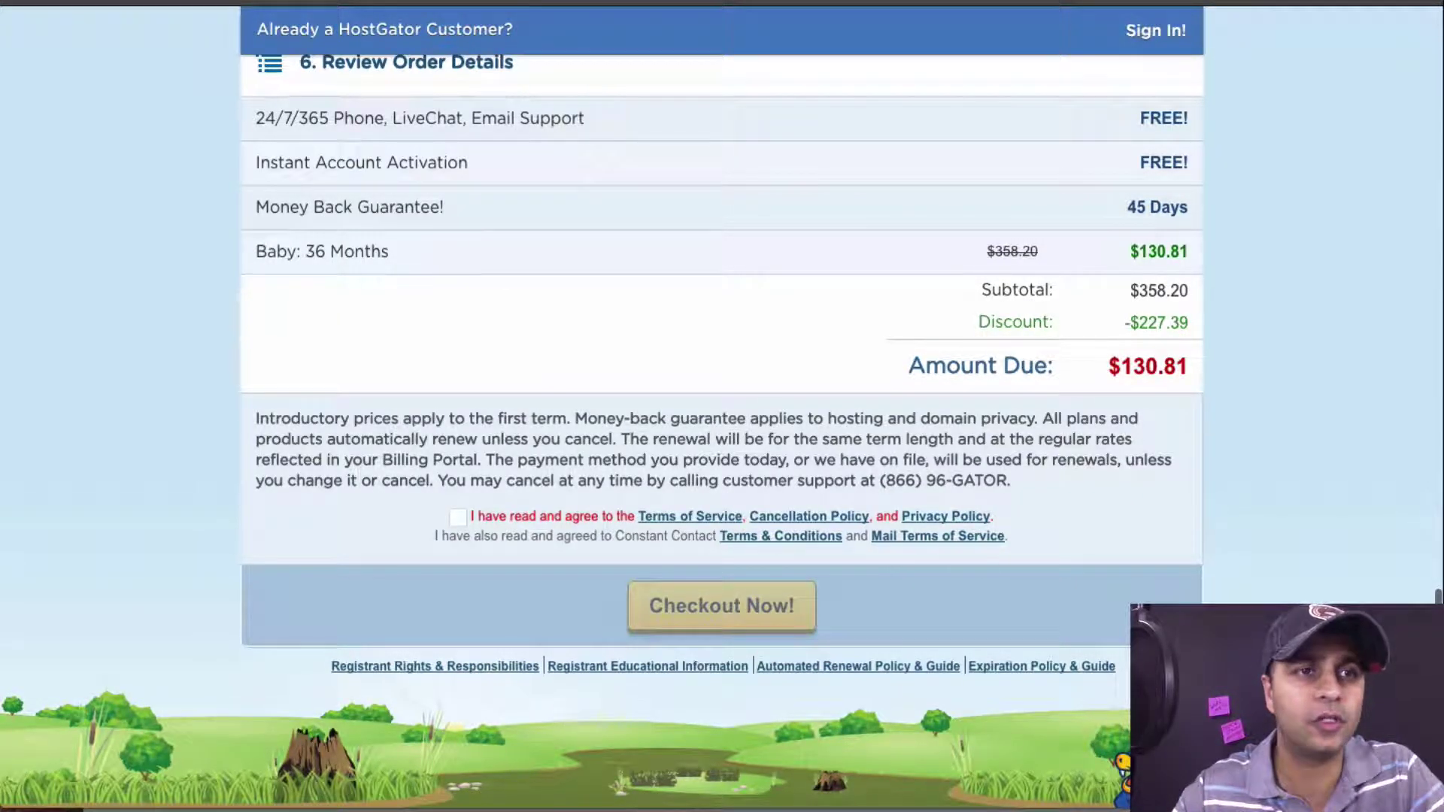
- Collapse coursecreatorhandbook.com's overview and expand coursecreatormanual.com's in the domain list
{"action": "key", "text": "ctrl+t"}
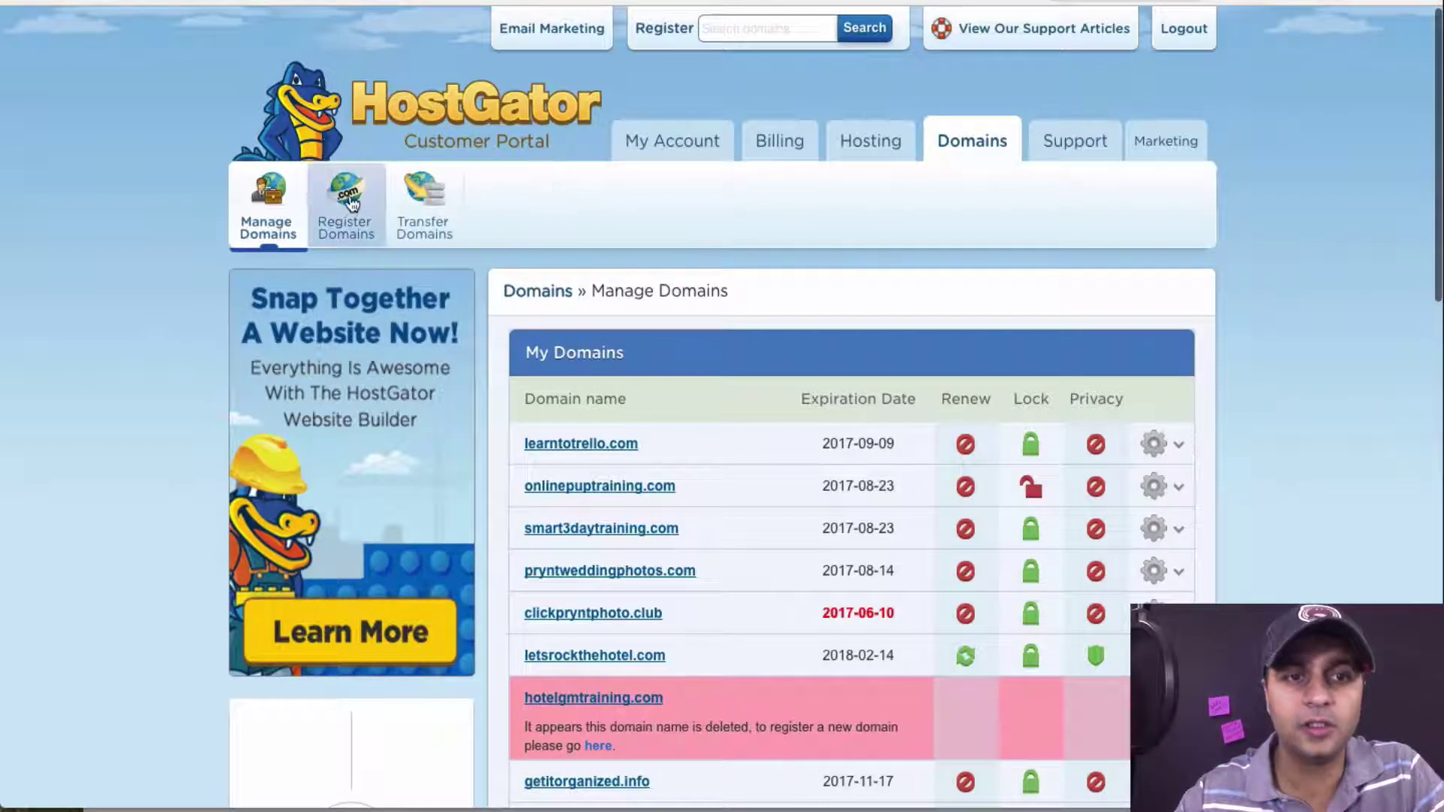
{"action": "scroll", "coordinate": [749, 360], "scroll_direction": "down", "scroll_amount": 3}
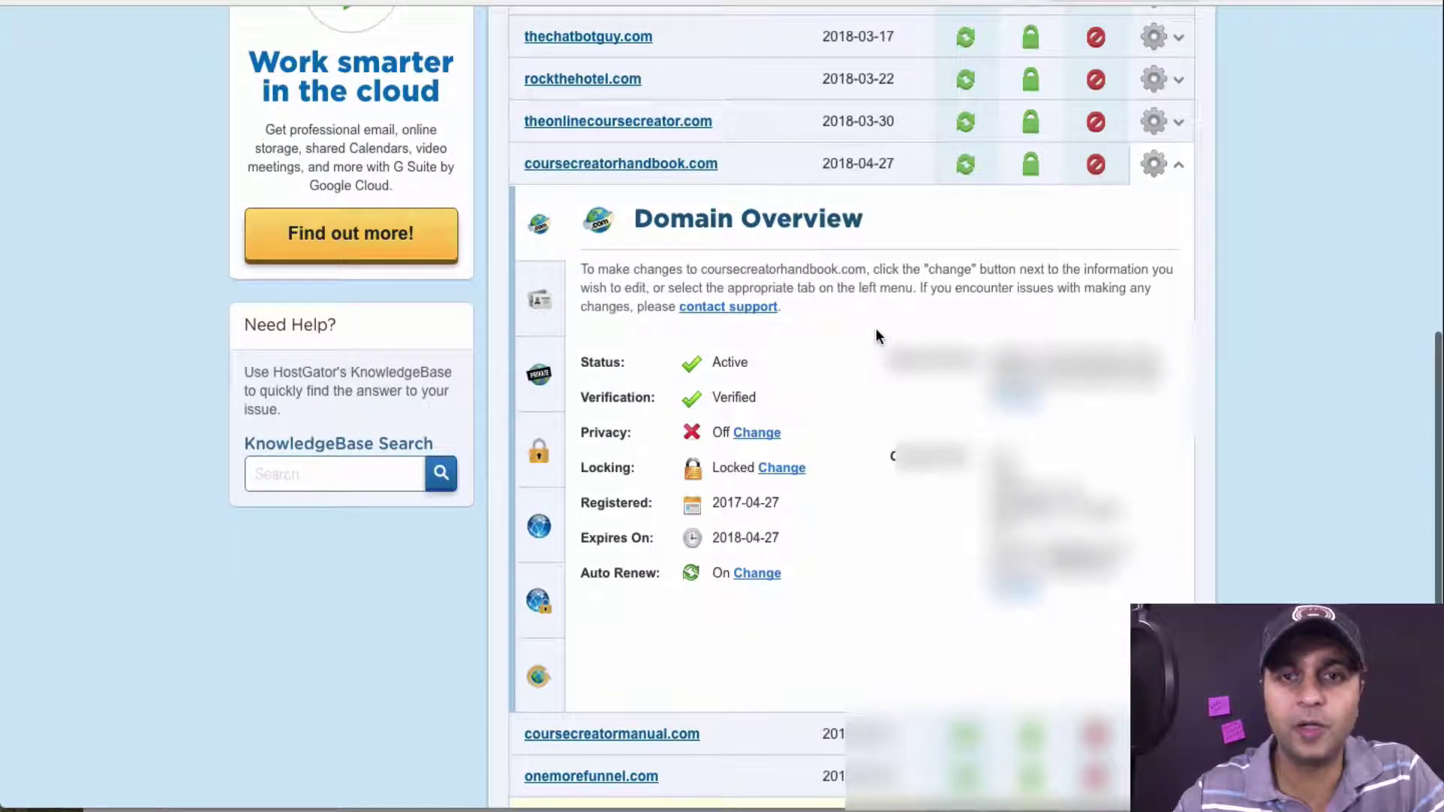
{"action": "left_click", "coordinate": [1155, 164]}
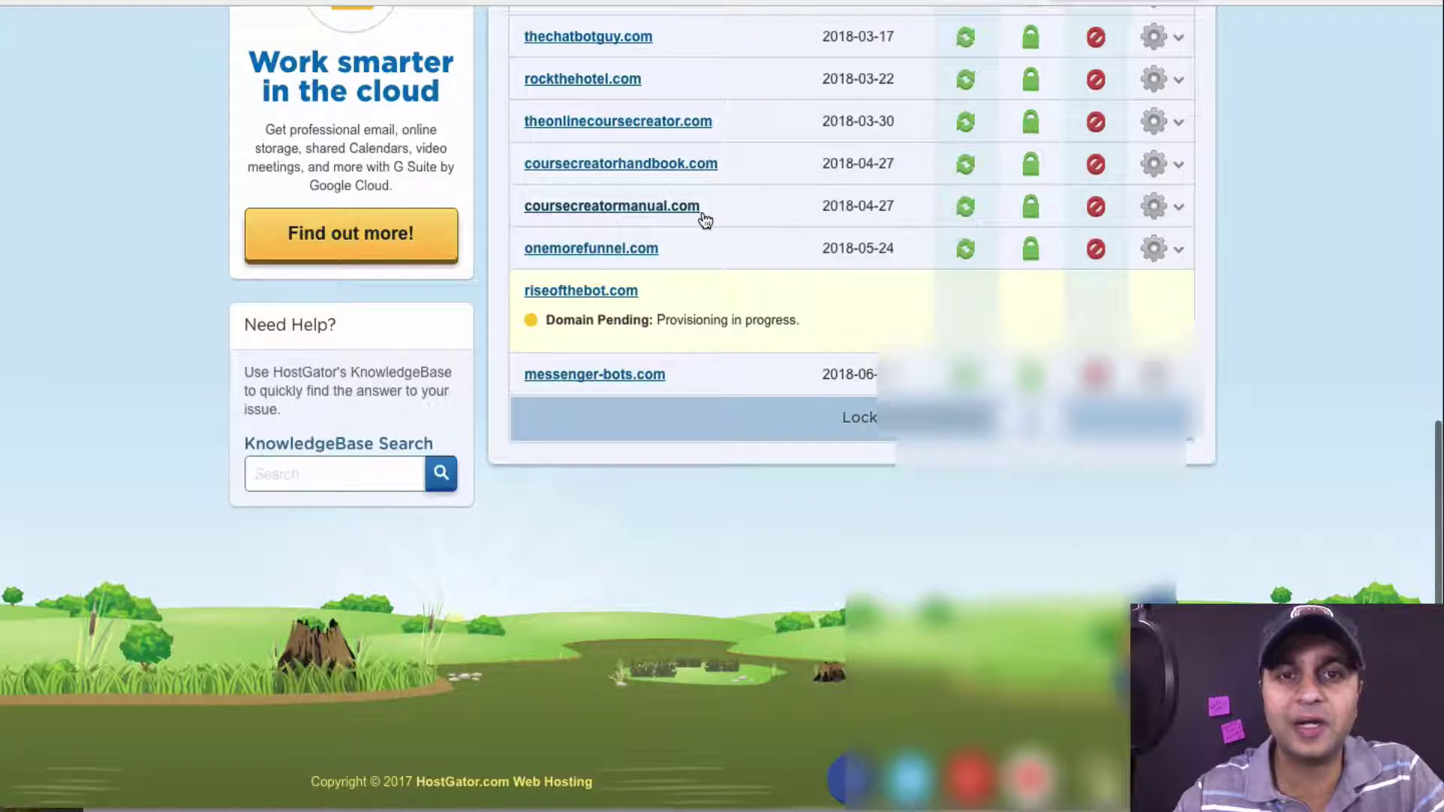
{"action": "left_click", "coordinate": [1175, 213]}
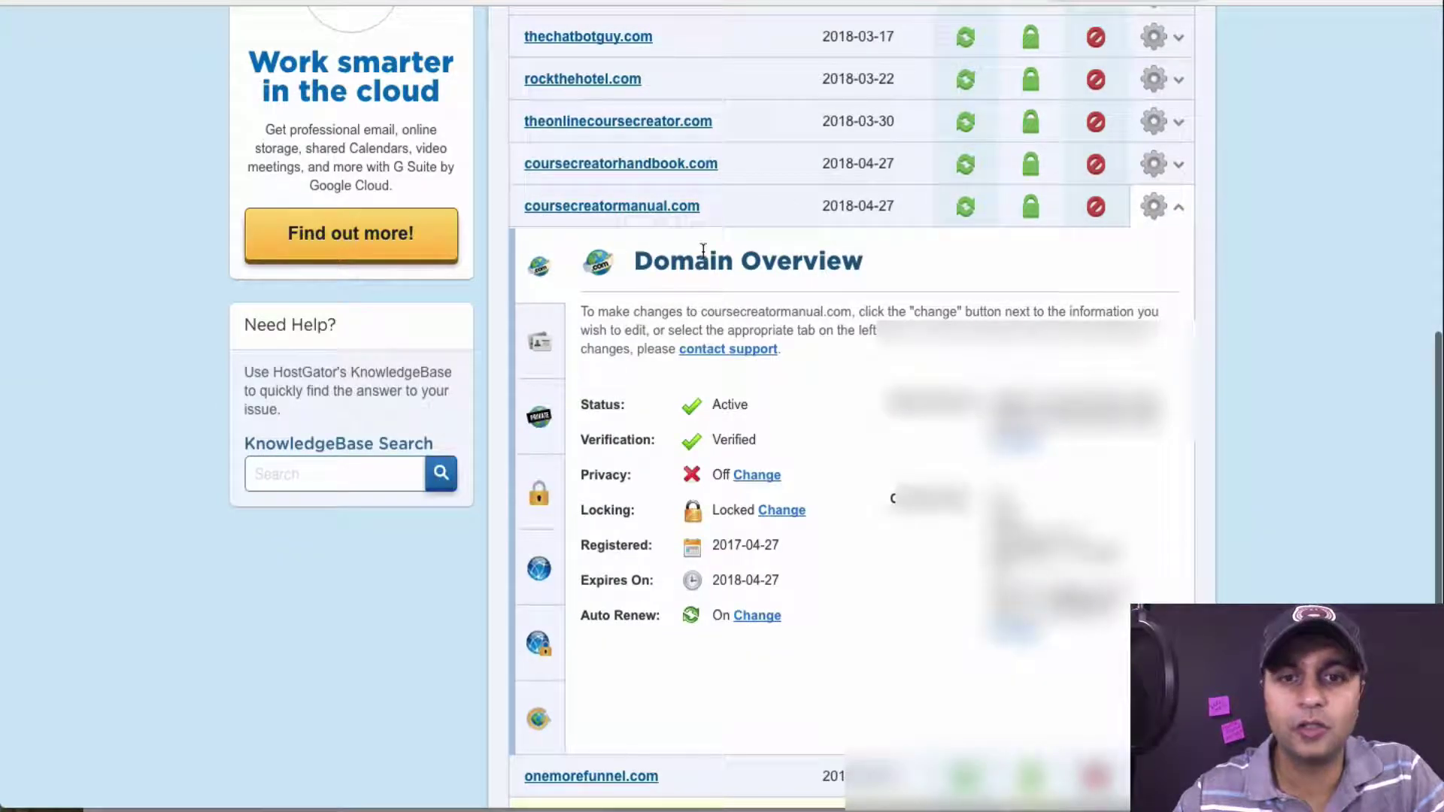
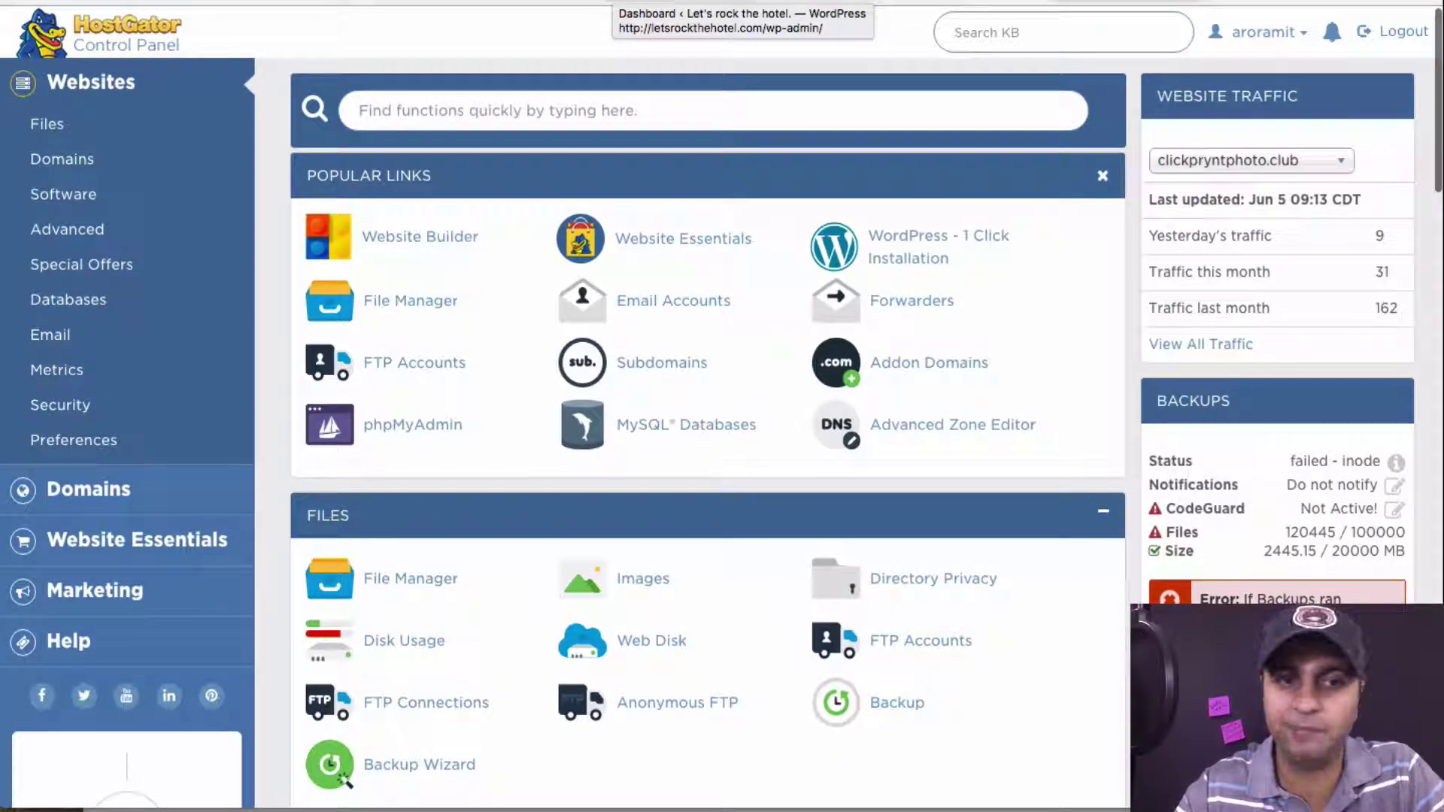
- Open the Addon Domains page from the cPanel Popular Links
{"action": "left_click", "coordinate": [949, 369]}
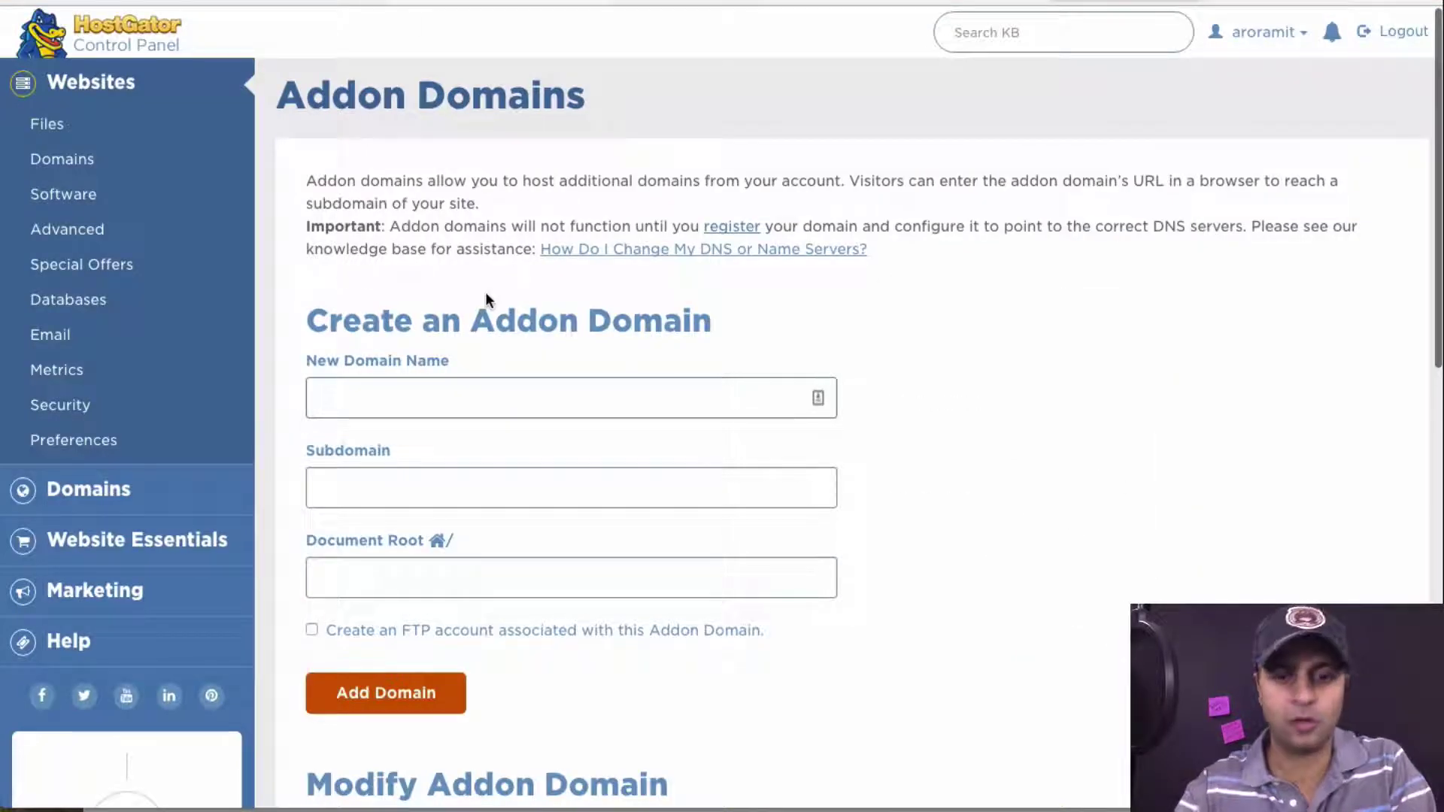
- Enter coursecreatormanual.com as the new domain, auto-filling subdomain and document root, with FTP unchecked
{"action": "type", "text": "c"}
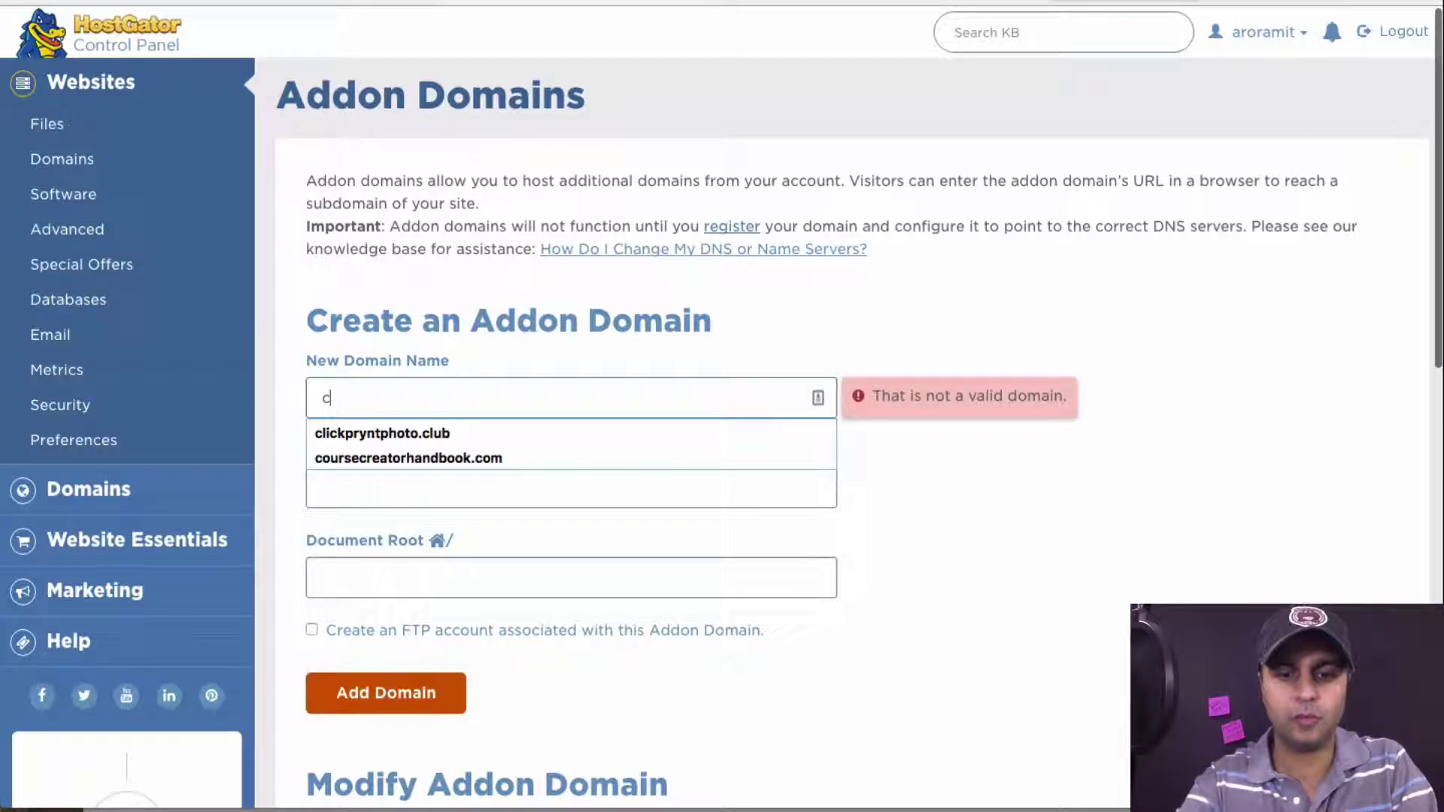
{"action": "type", "text": "oursecreatorb"}
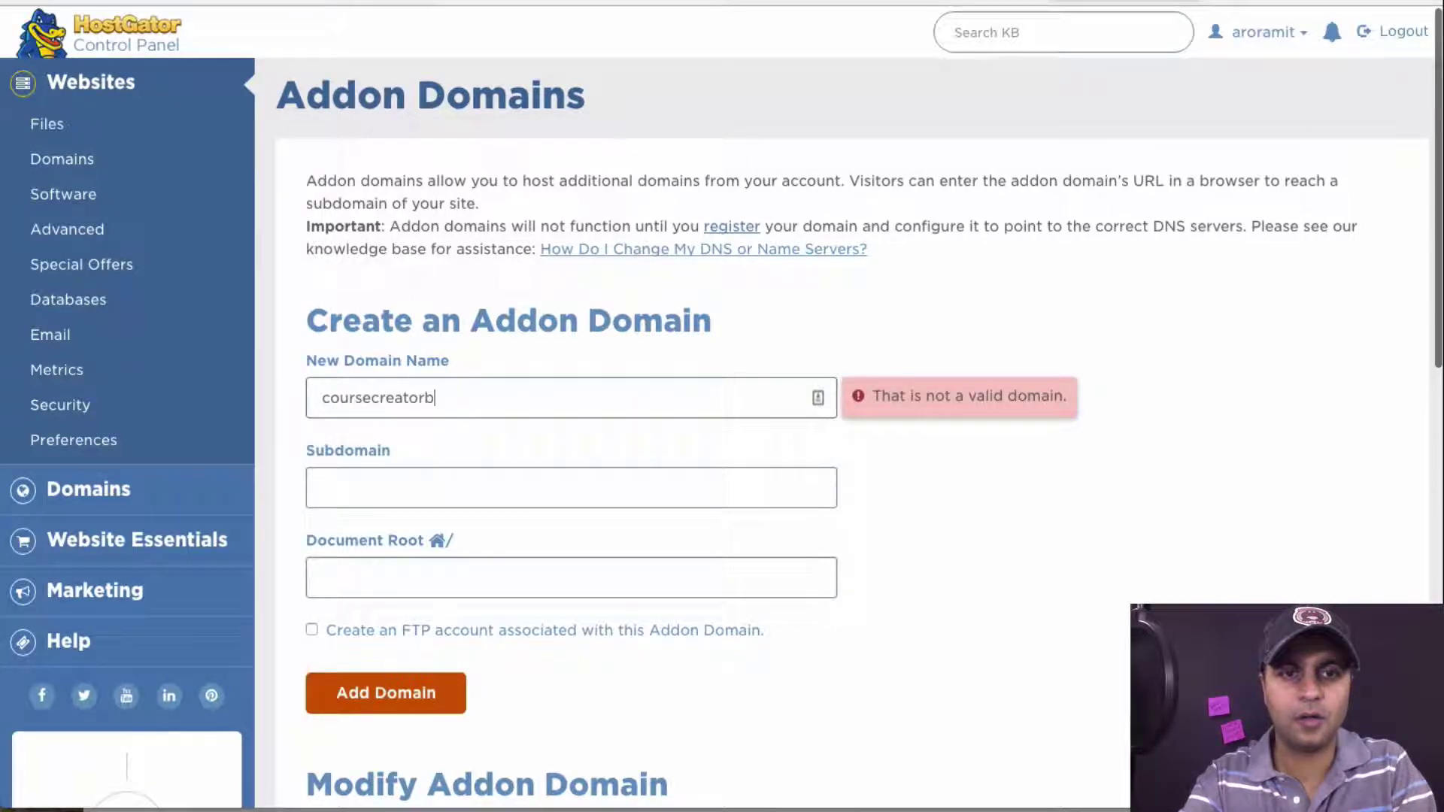
{"action": "key", "text": "BackSpace"}
{"action": "type", "text": "manual.com"}
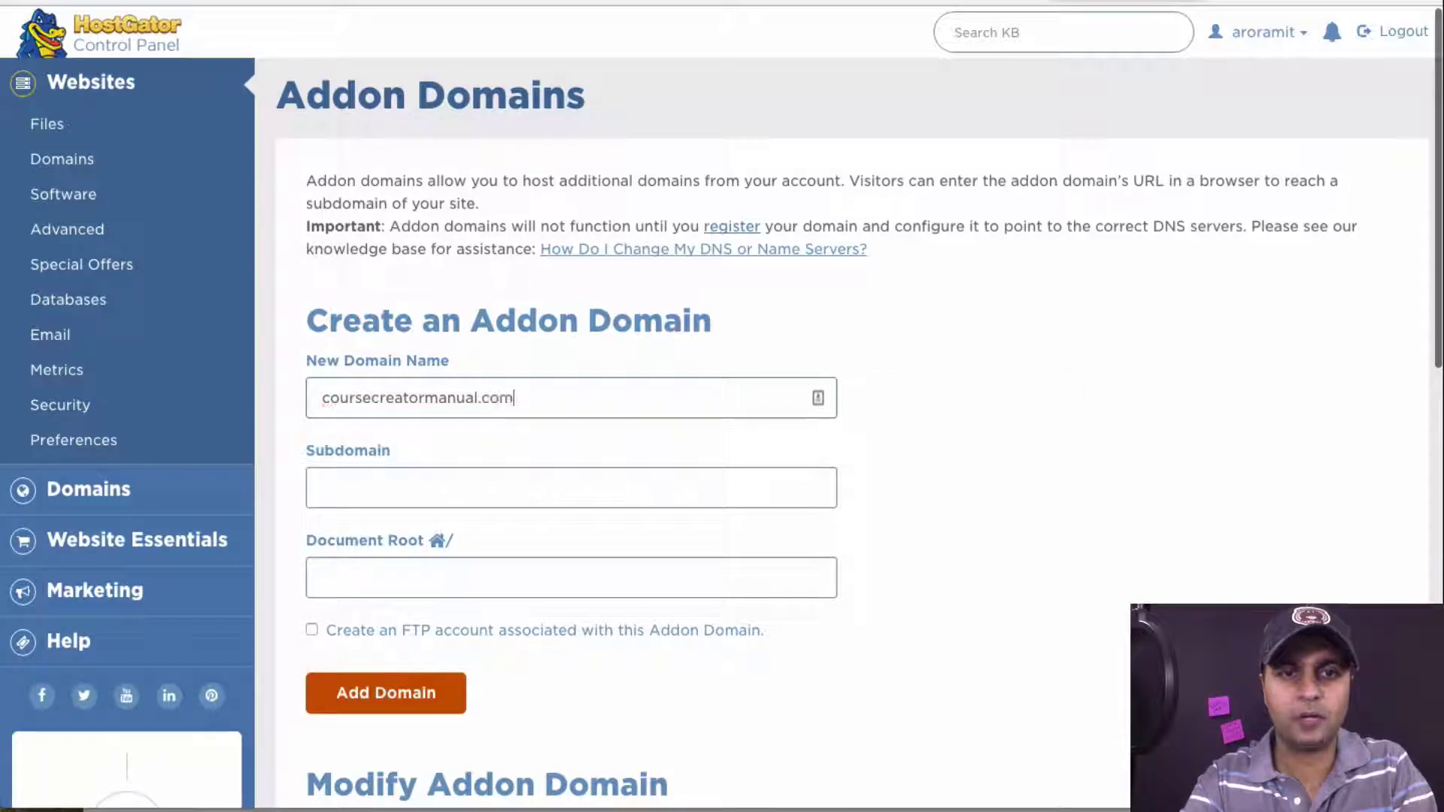
{"action": "key", "text": "Tab"}
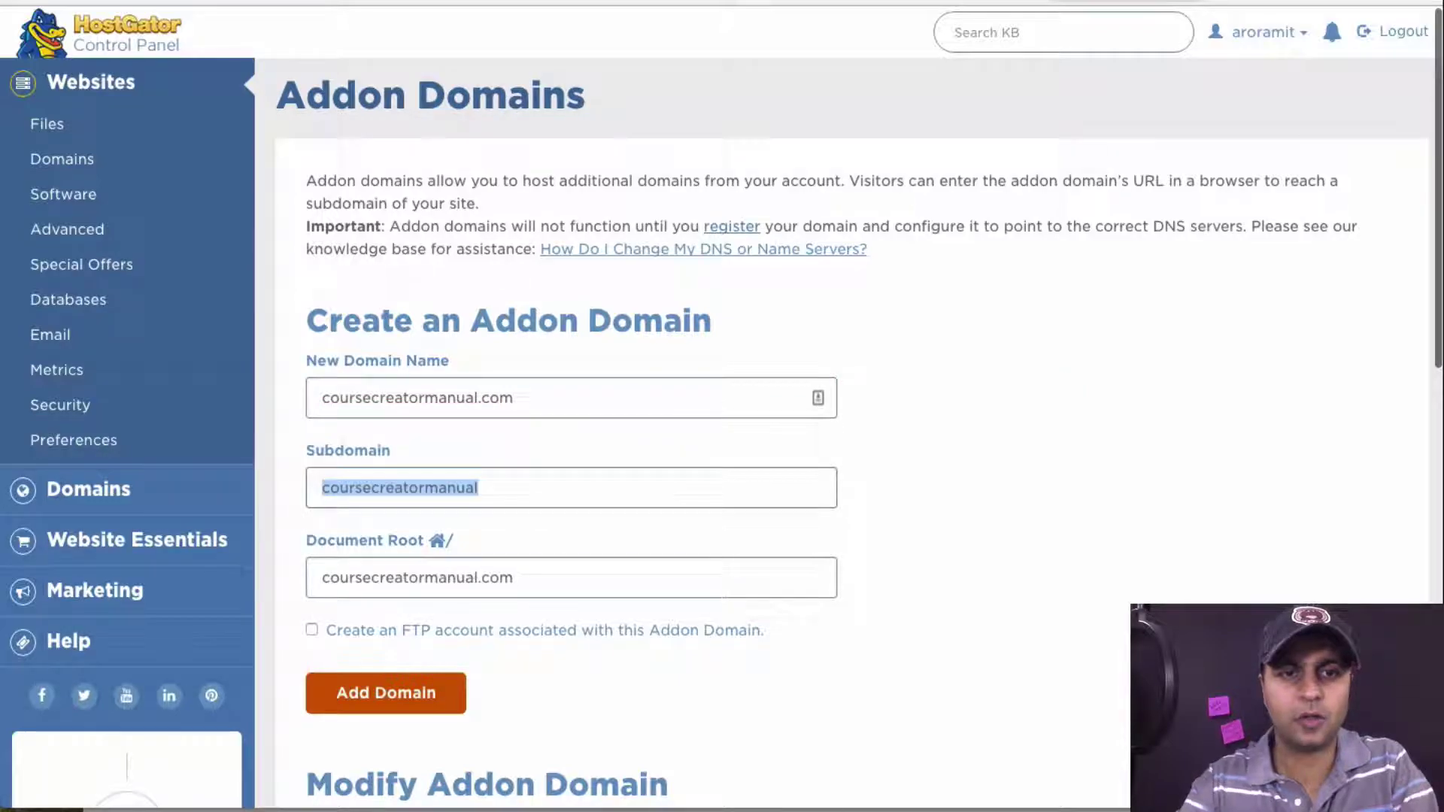
{"action": "scroll", "coordinate": [686, 497], "scroll_direction": "down", "scroll_amount": 2}
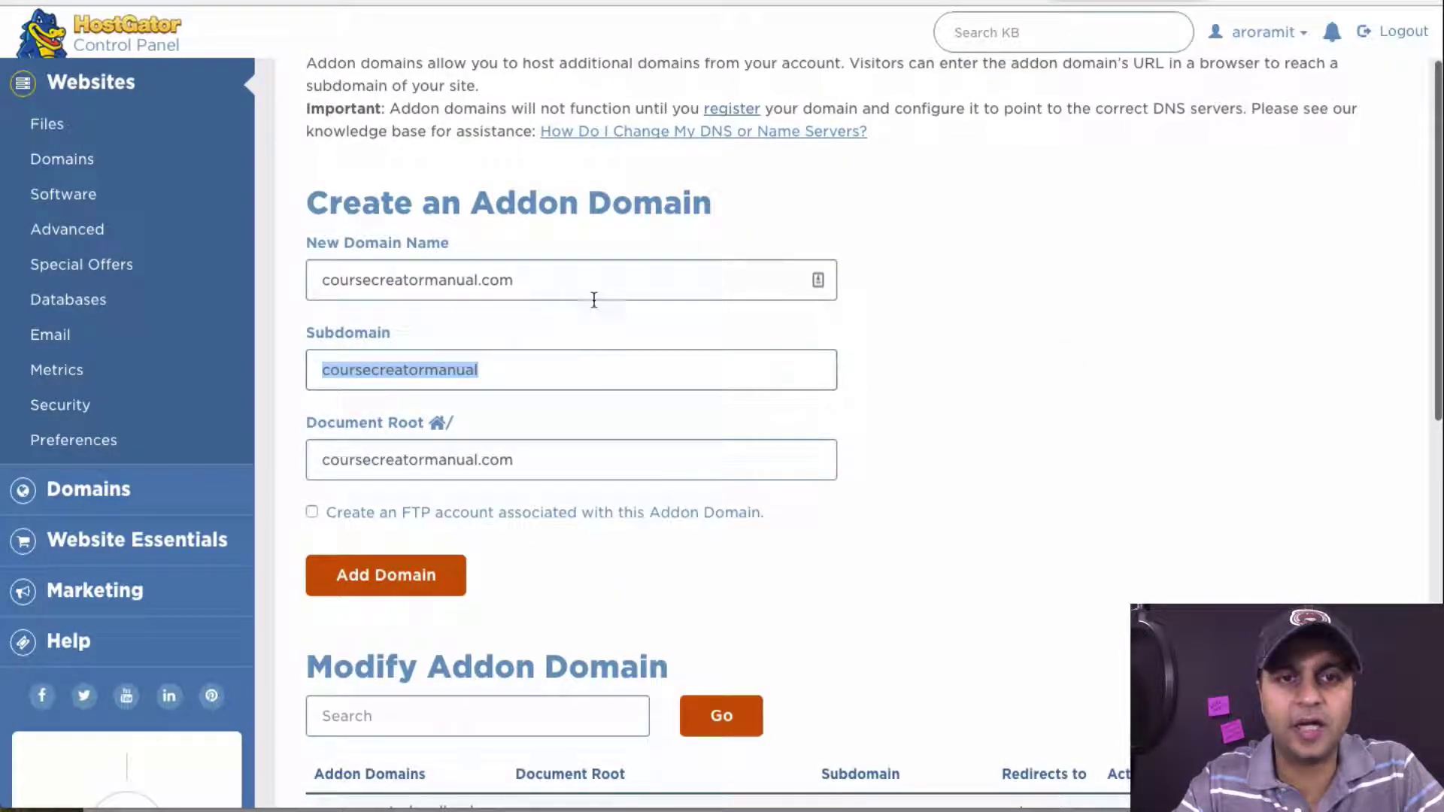
{"action": "left_click_drag", "start_coordinate": [321, 285], "coordinate": [571, 290]}
{"action": "left_click", "coordinate": [330, 284]}
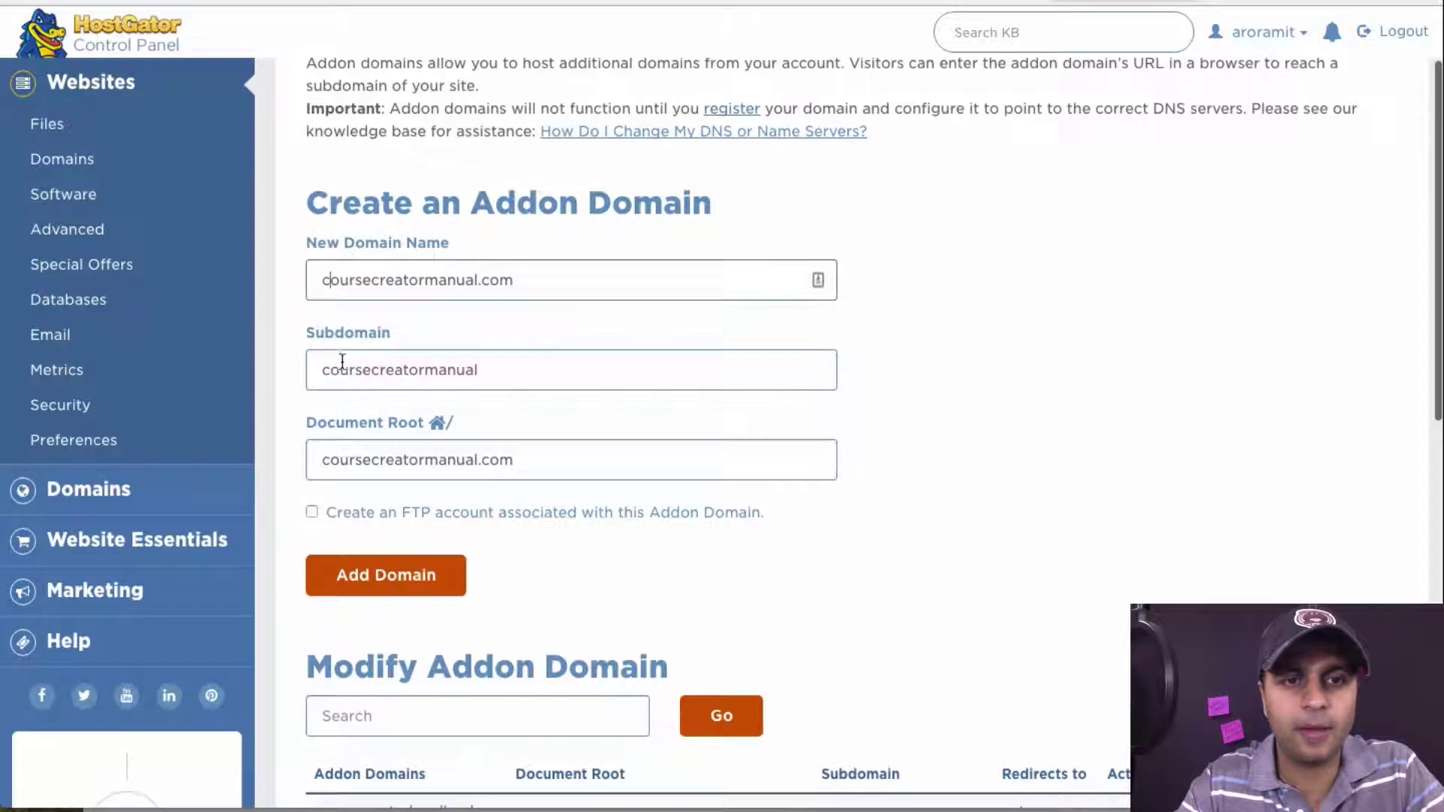
{"action": "scroll", "coordinate": [448, 464], "scroll_direction": "down", "scroll_amount": 2}
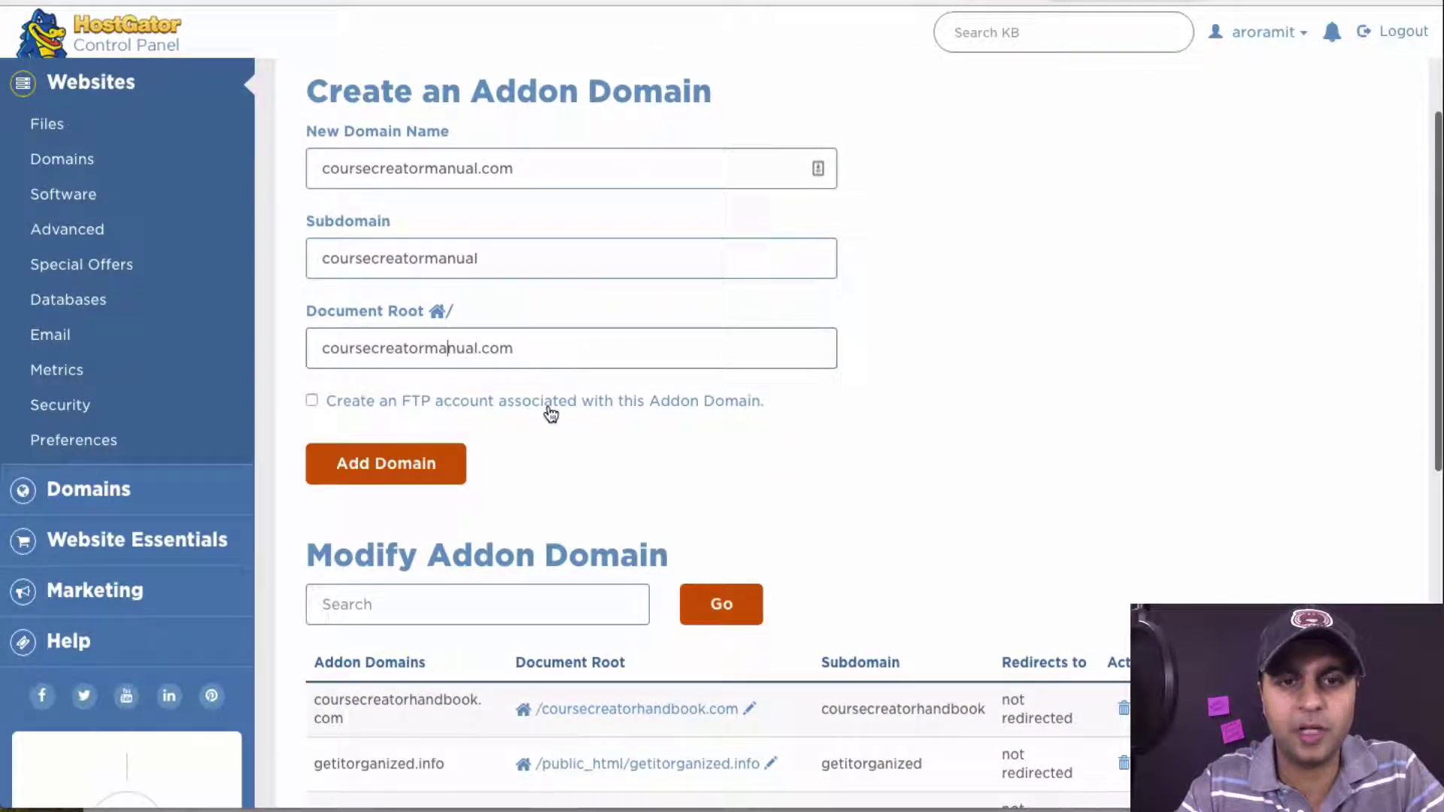
{"action": "left_click", "coordinate": [311, 401]}
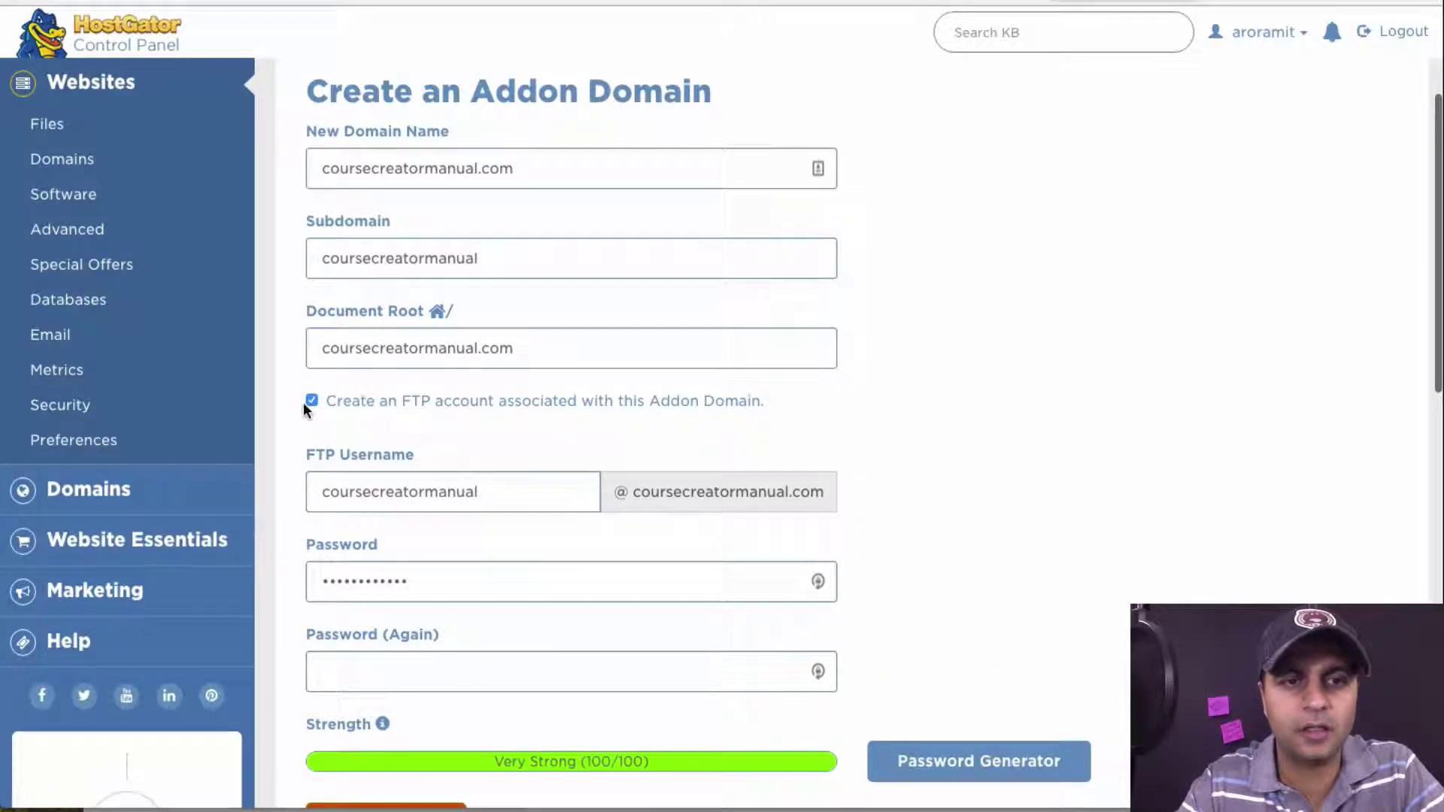
{"action": "left_click", "coordinate": [311, 400]}
{"action": "scroll", "coordinate": [540, 422], "scroll_direction": "down", "scroll_amount": 3}
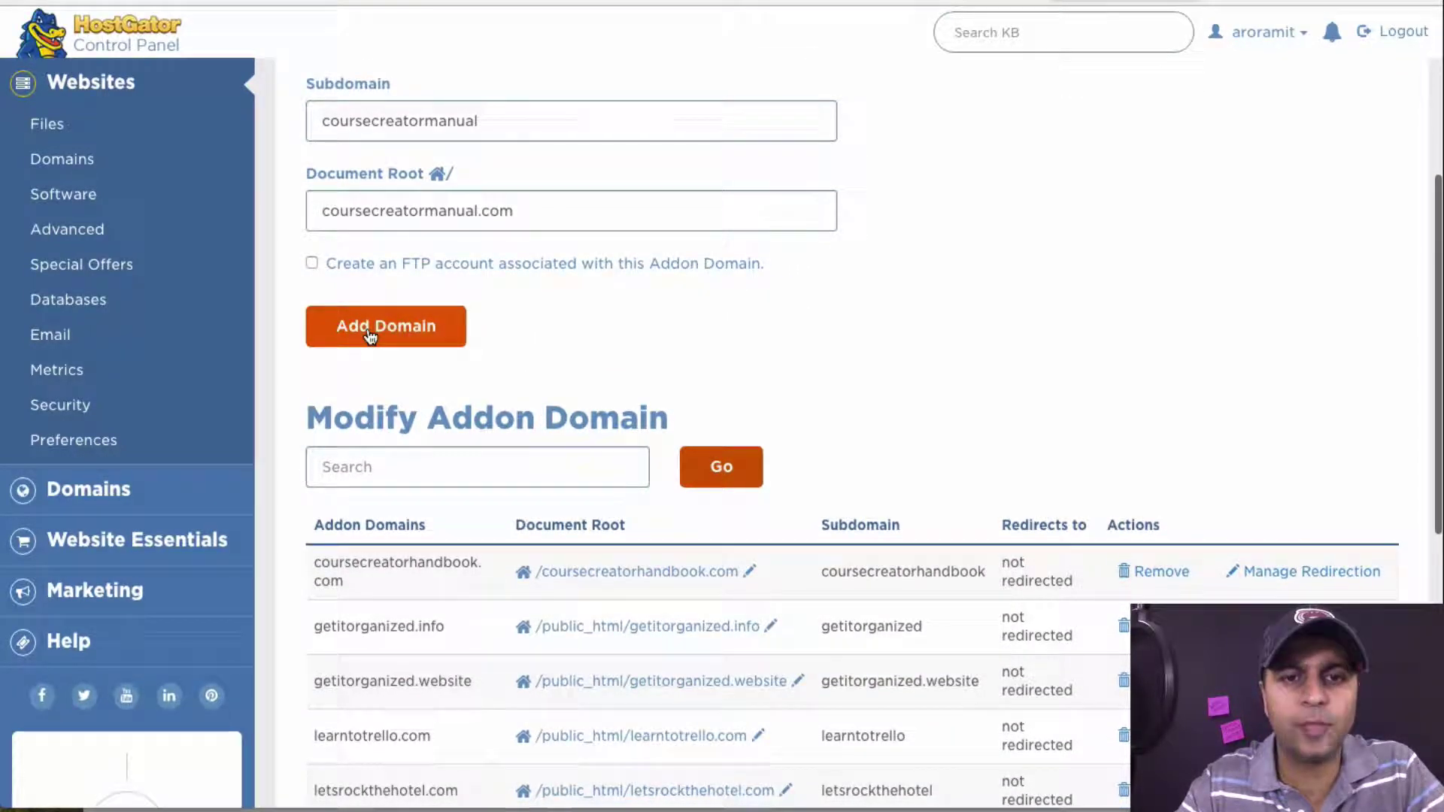
- Add coursecreatormanual.com as an addon domain, review the success message, and return to the control panel home
{"action": "left_click", "coordinate": [369, 337]}
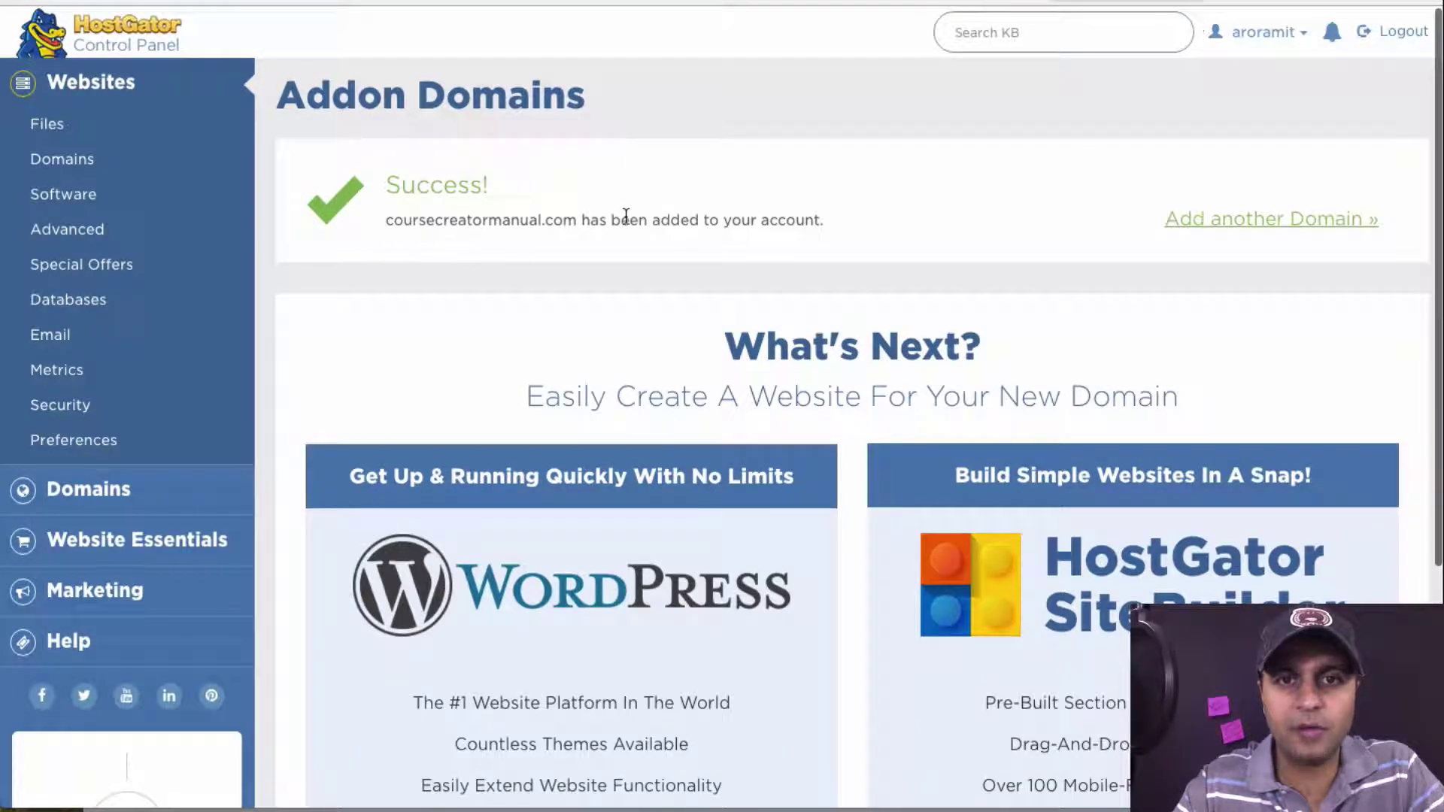
{"action": "scroll", "coordinate": [773, 229], "scroll_direction": "down", "scroll_amount": 3}
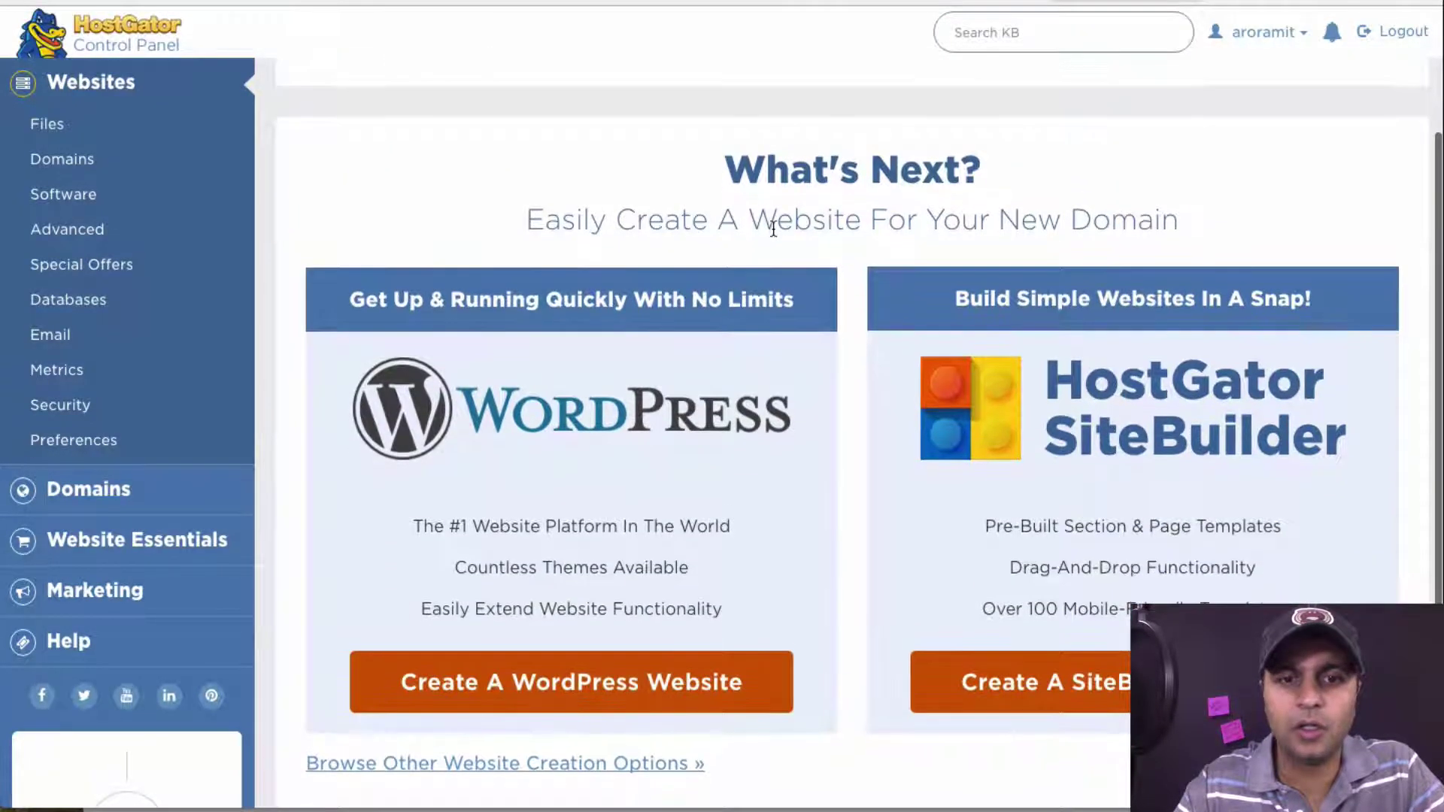
{"action": "scroll", "coordinate": [773, 230], "scroll_direction": "down", "scroll_amount": 3}
{"action": "scroll", "coordinate": [771, 226], "scroll_direction": "up", "scroll_amount": 5}
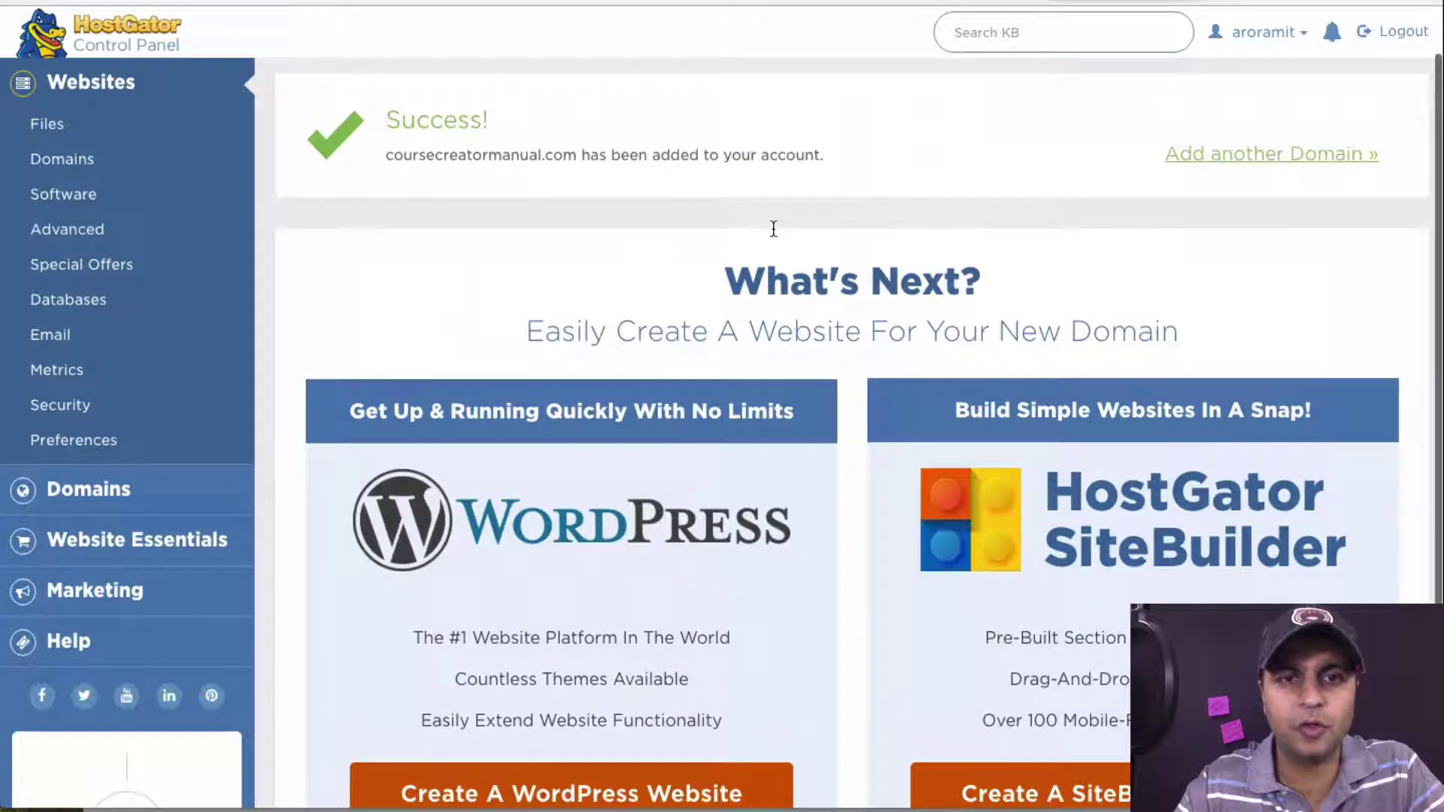
{"action": "scroll", "coordinate": [707, 580], "scroll_direction": "down", "scroll_amount": 3}
{"action": "scroll", "coordinate": [704, 575], "scroll_direction": "down", "scroll_amount": 1}
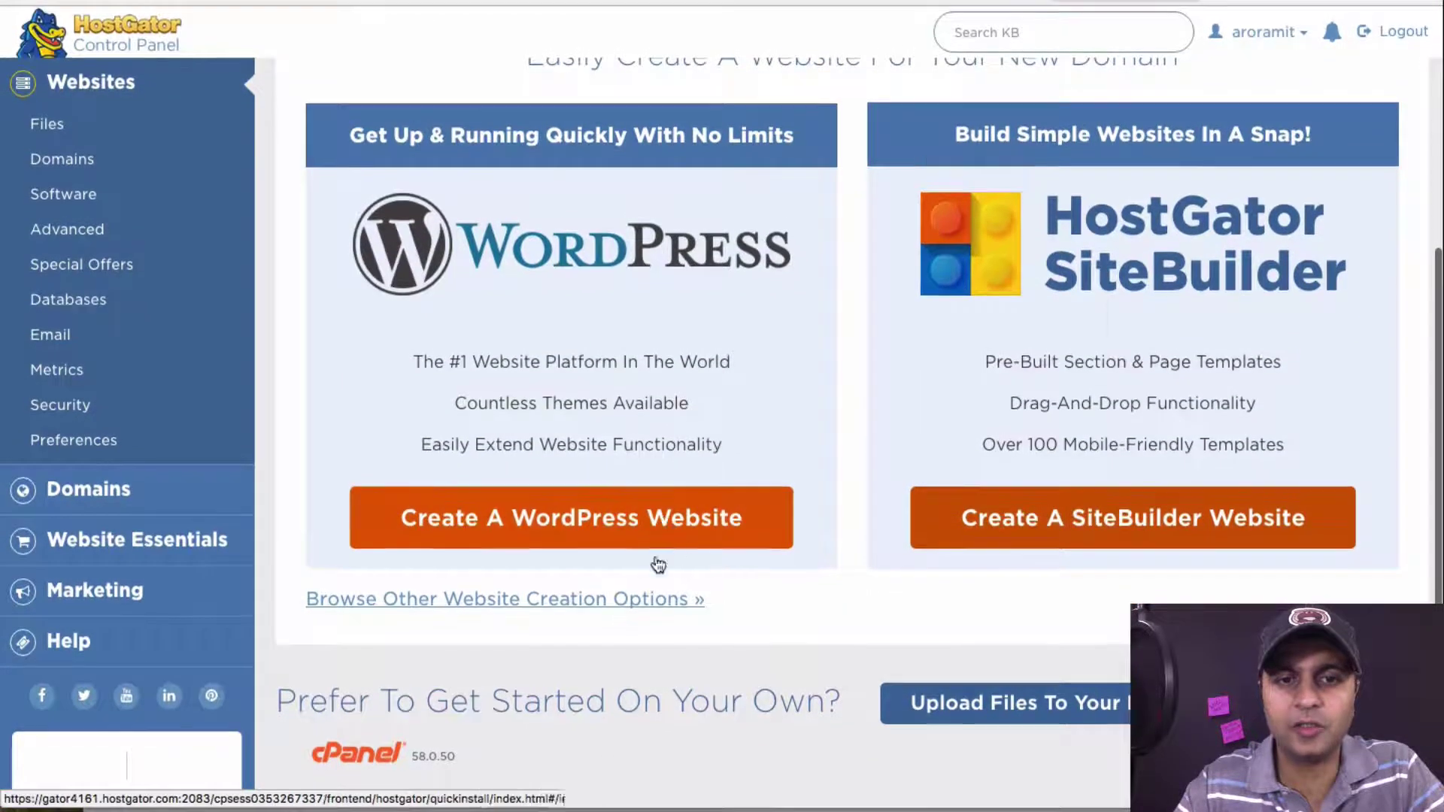
{"action": "left_click", "coordinate": [116, 48]}
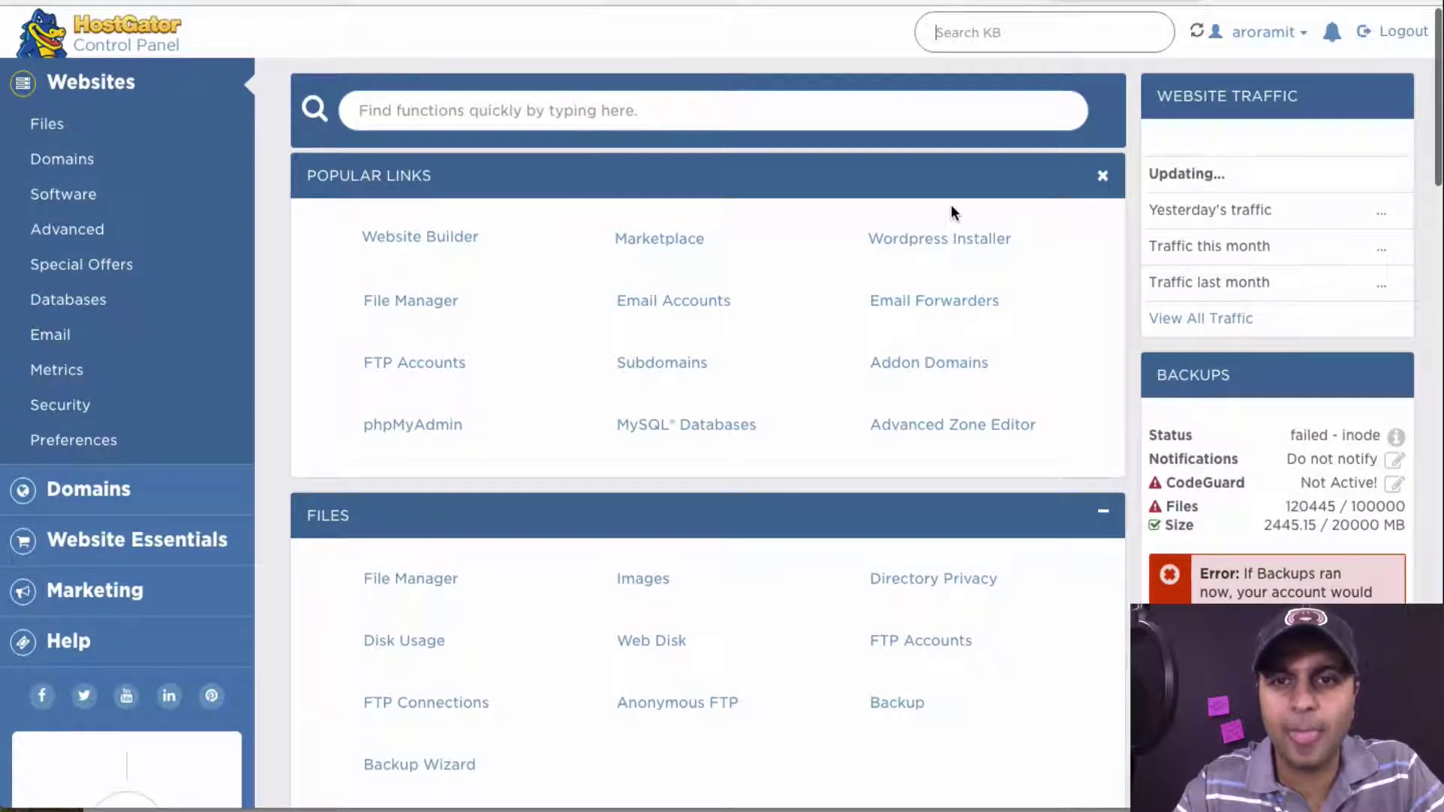
- Start the one-click WordPress install, choose coursecreatormanual.com as the domain, and continue
{"action": "left_click", "coordinate": [933, 246]}
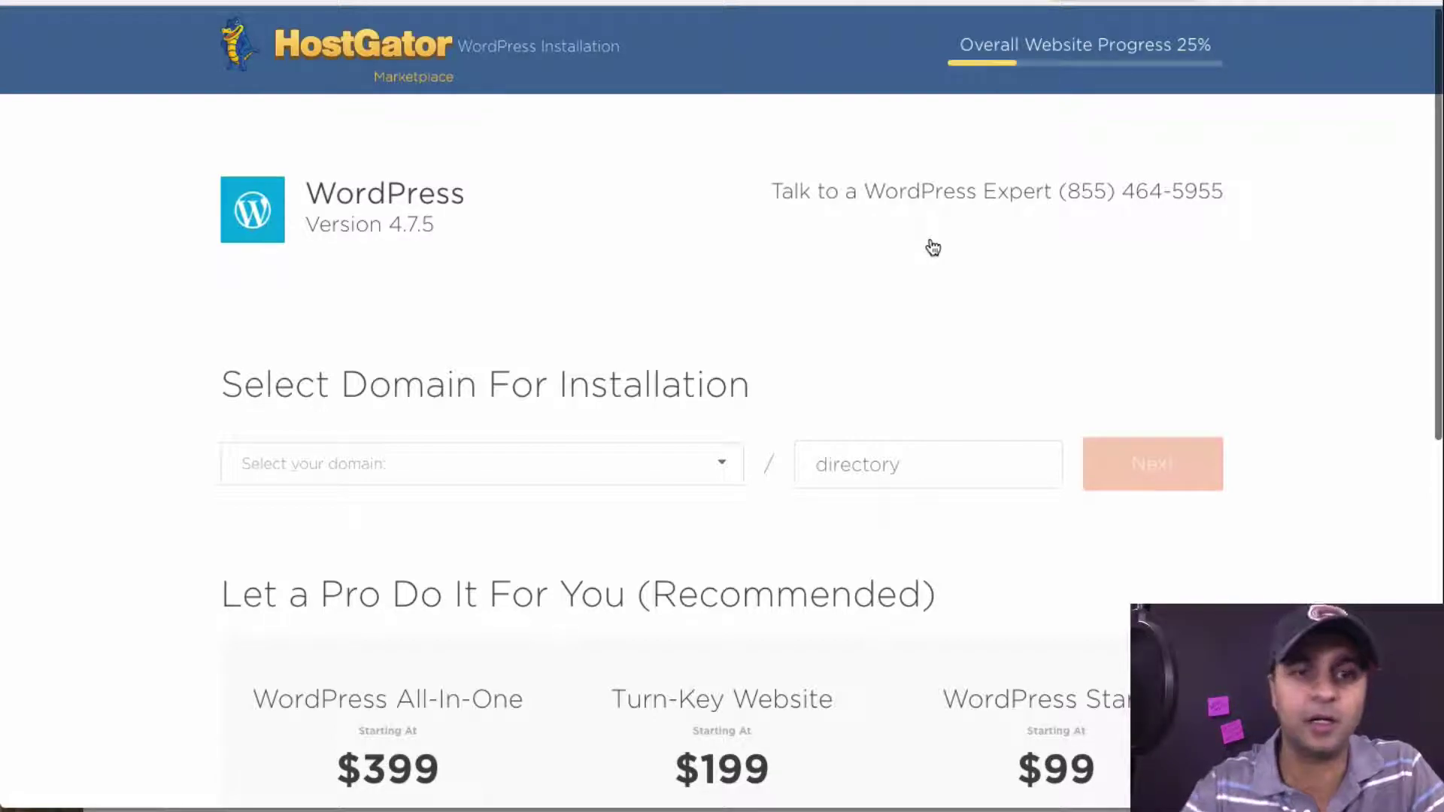
{"action": "scroll", "coordinate": [933, 248], "scroll_direction": "down", "scroll_amount": 3}
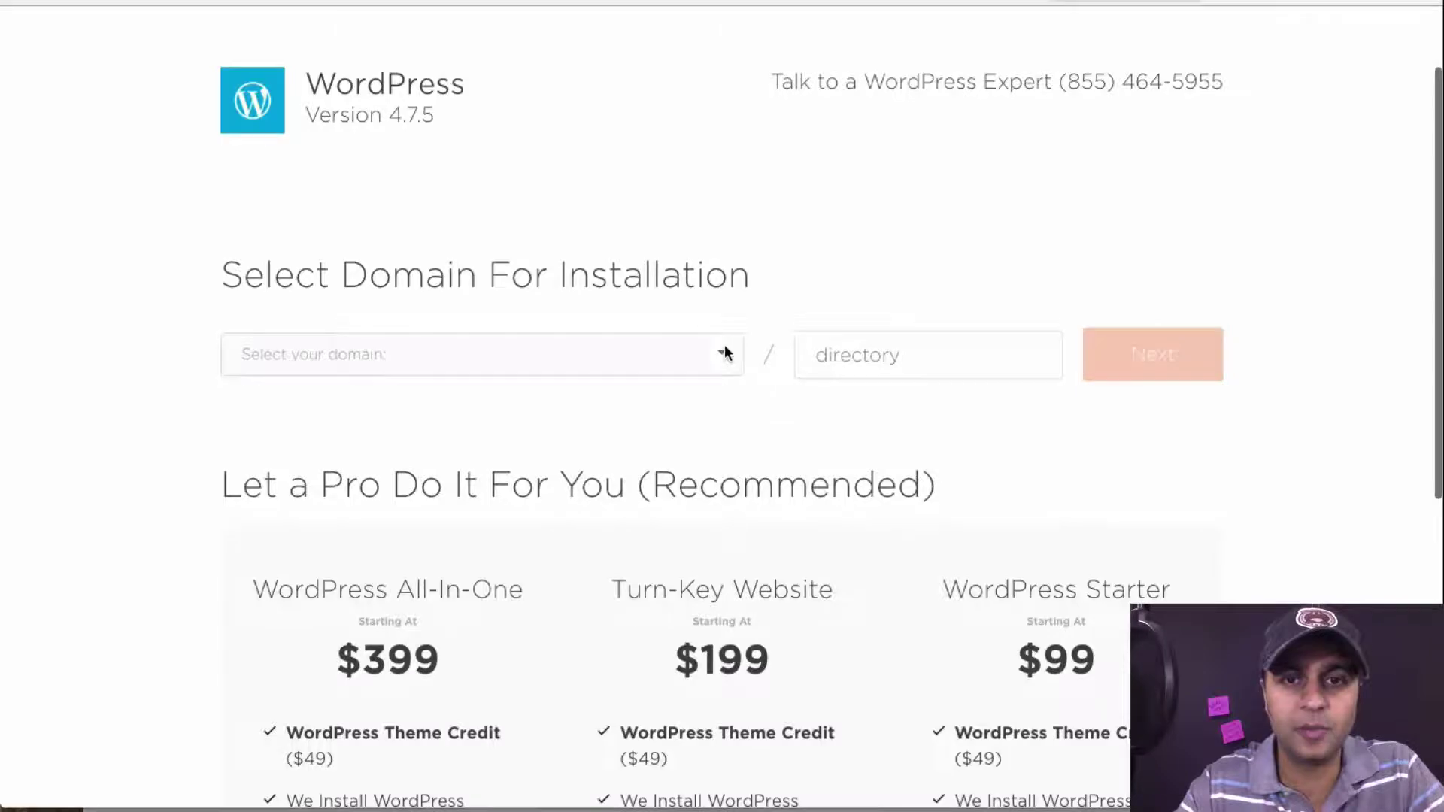
{"action": "left_click", "coordinate": [724, 354]}
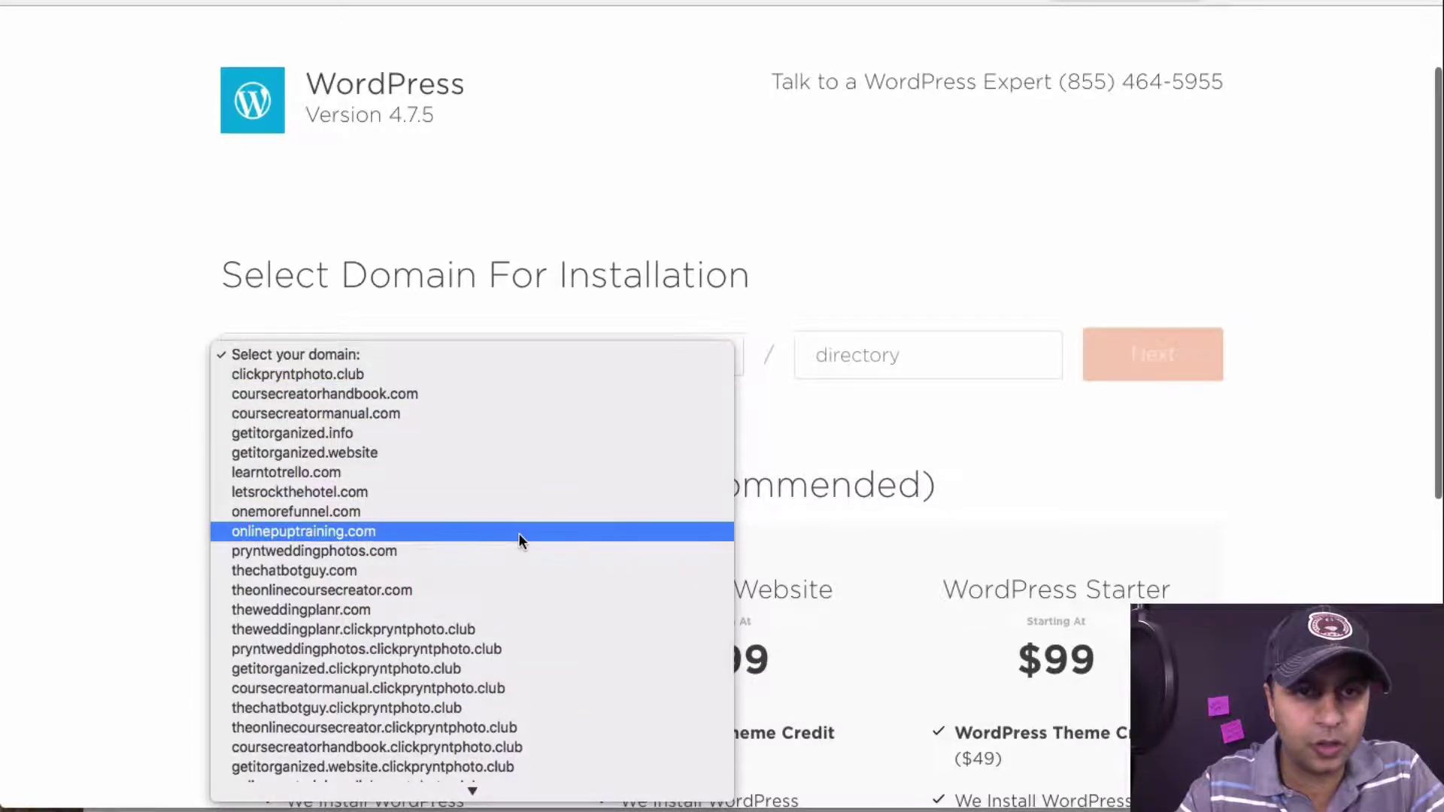
{"action": "left_click", "coordinate": [422, 416]}
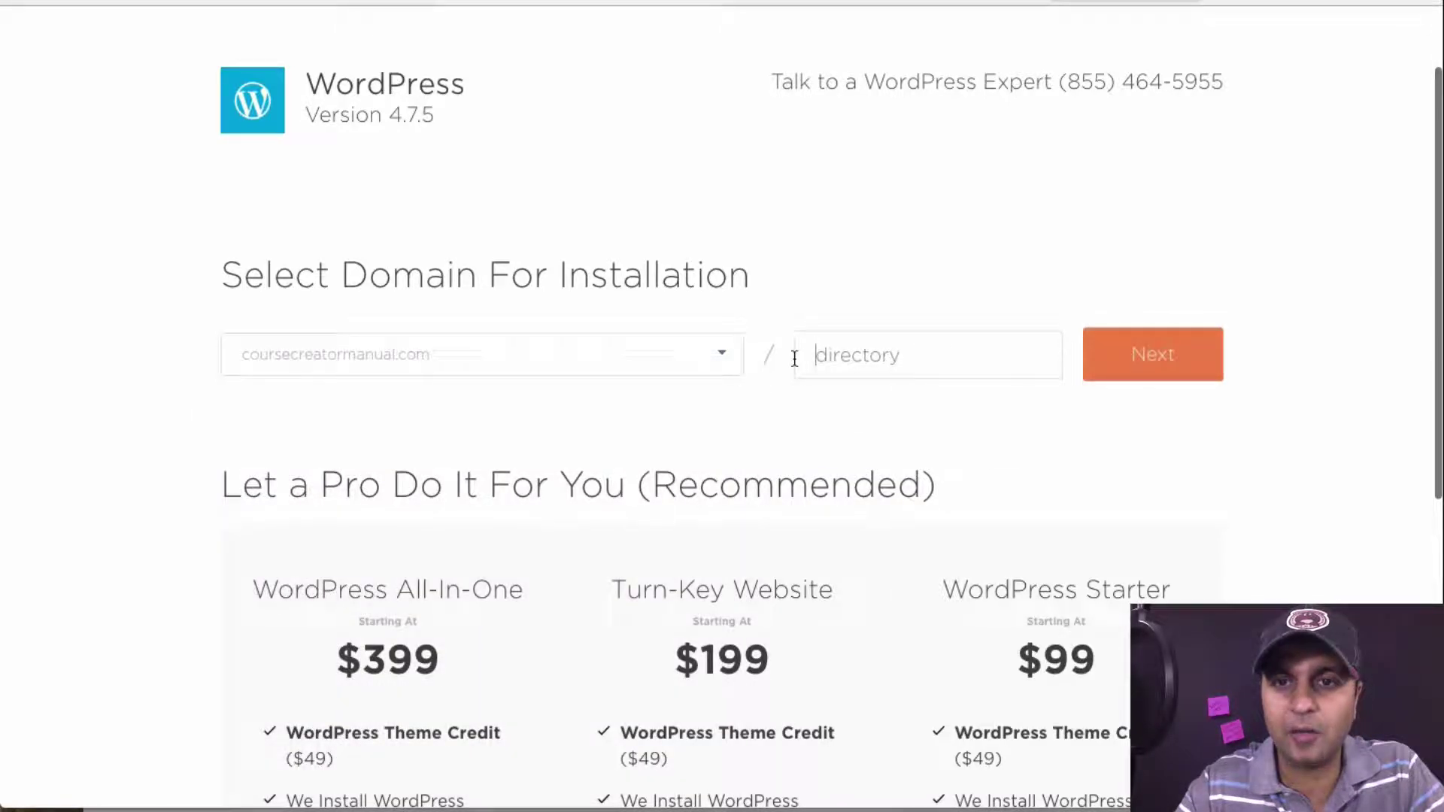
{"action": "left_click", "coordinate": [1130, 370]}
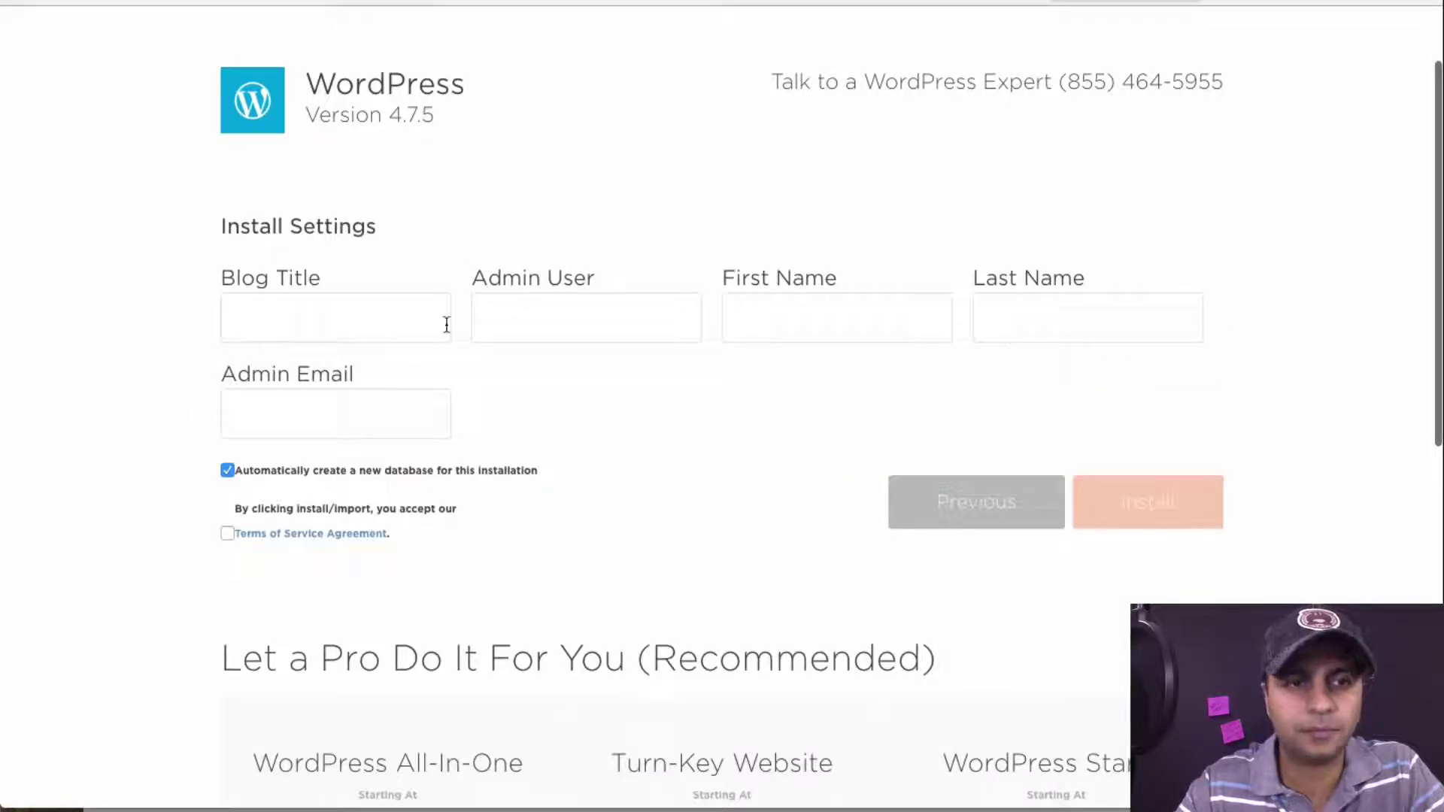
- Enter blog title 'A course creators manual' plus the admin's username, name and e-mail, accept terms, and install
{"action": "type", "text": "A "}
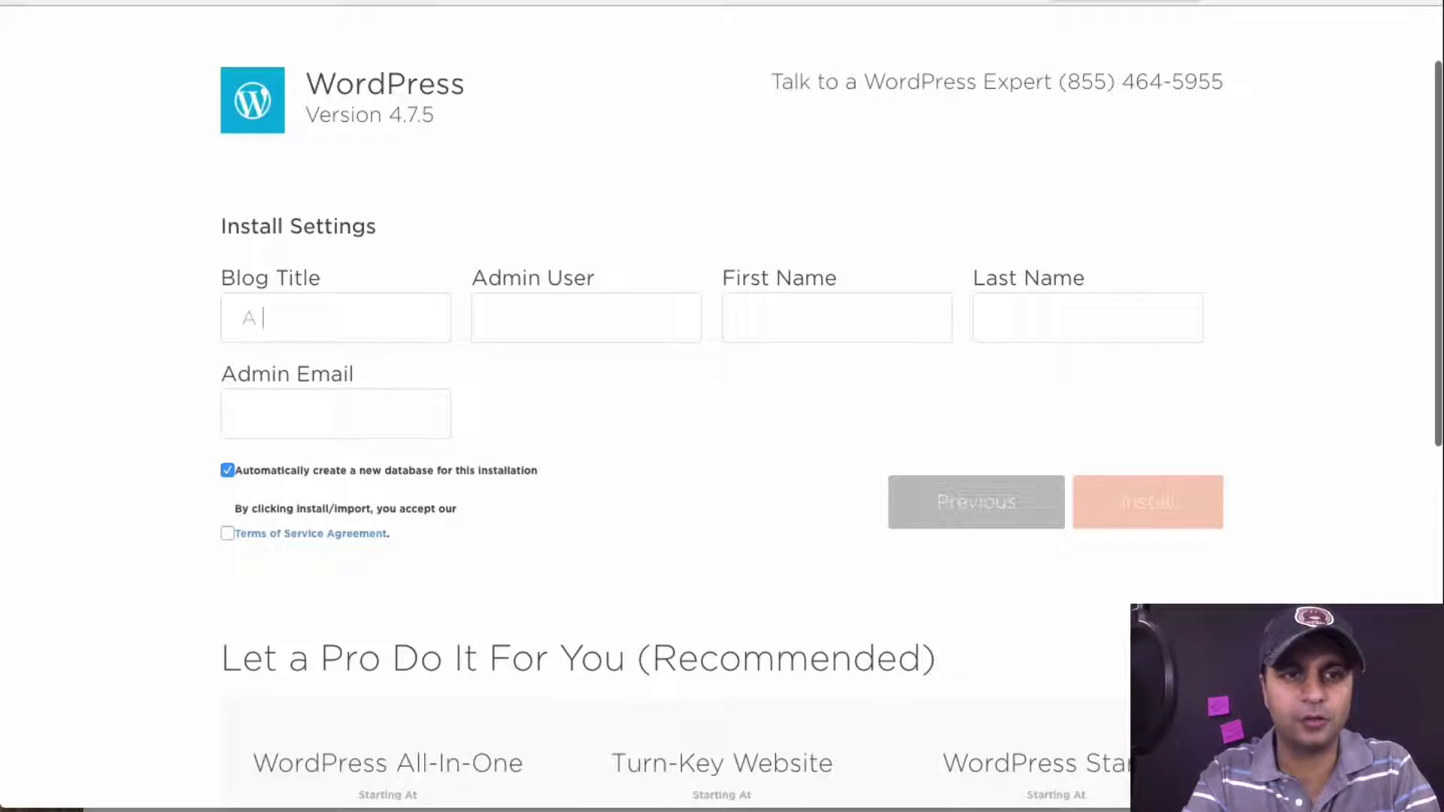
{"action": "type", "text": "course c"}
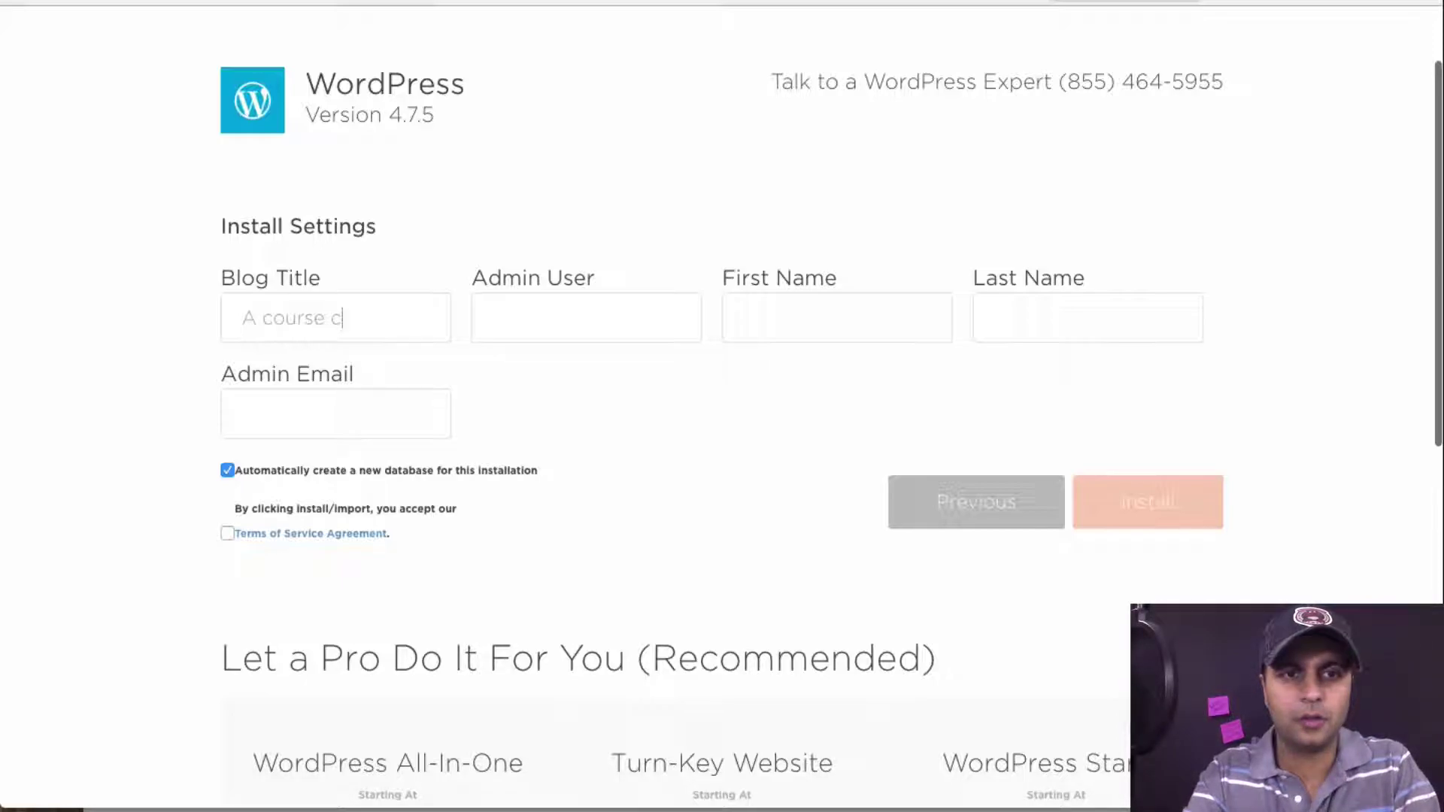
{"action": "type", "text": "reators manual"}
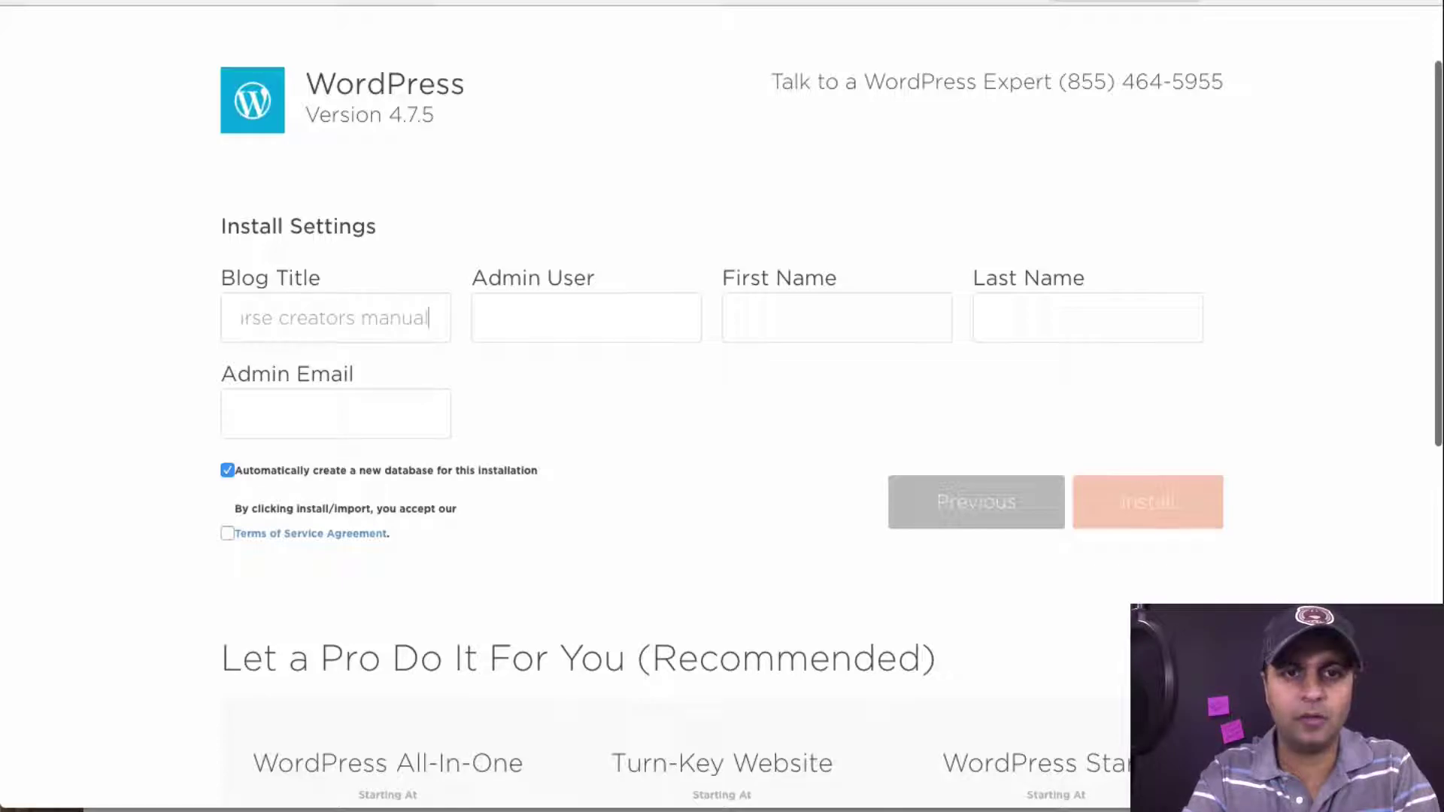
{"action": "key", "text": "Tab"}
{"action": "type", "text": "arora"}
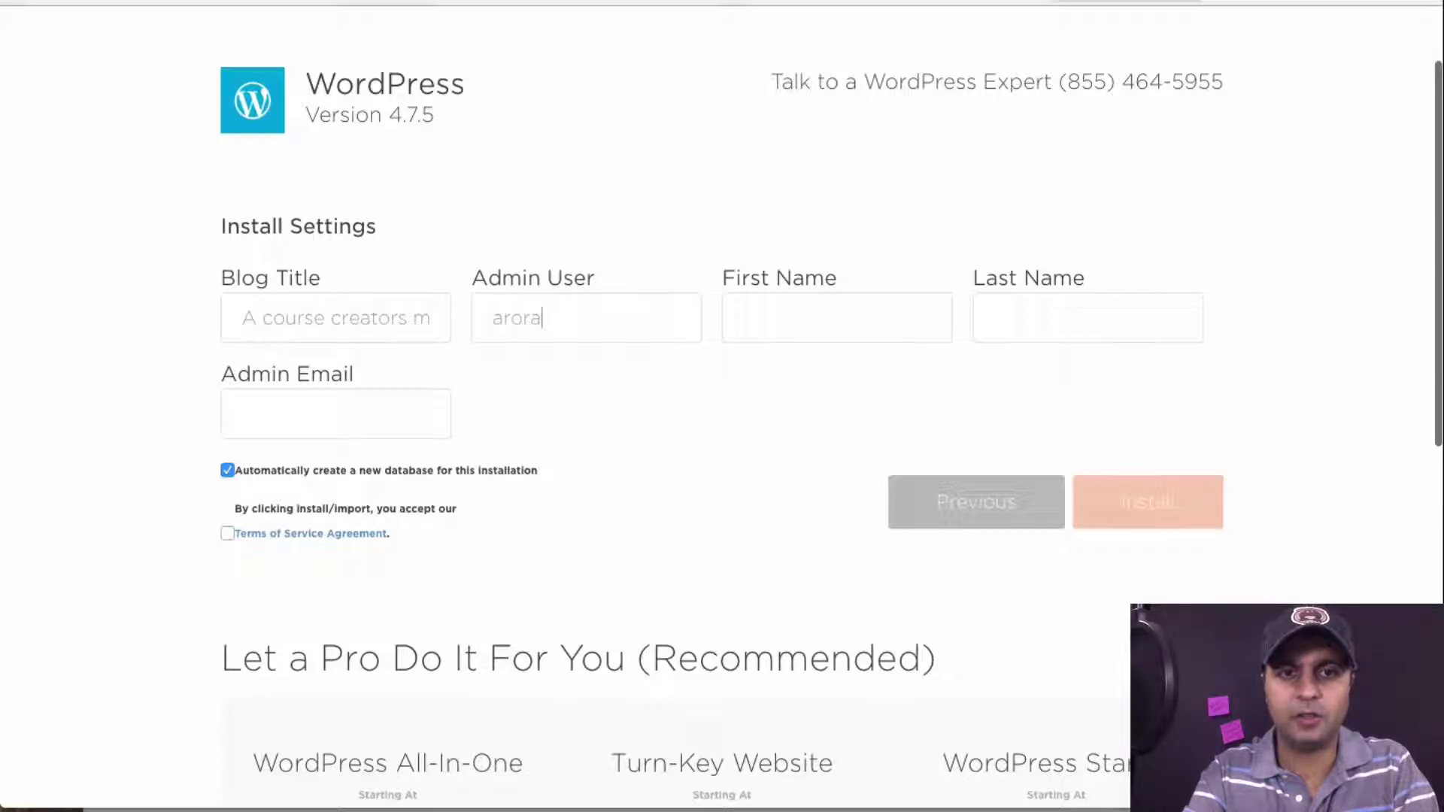
{"action": "type", "text": "mit"}
{"action": "key", "text": "Tab"}
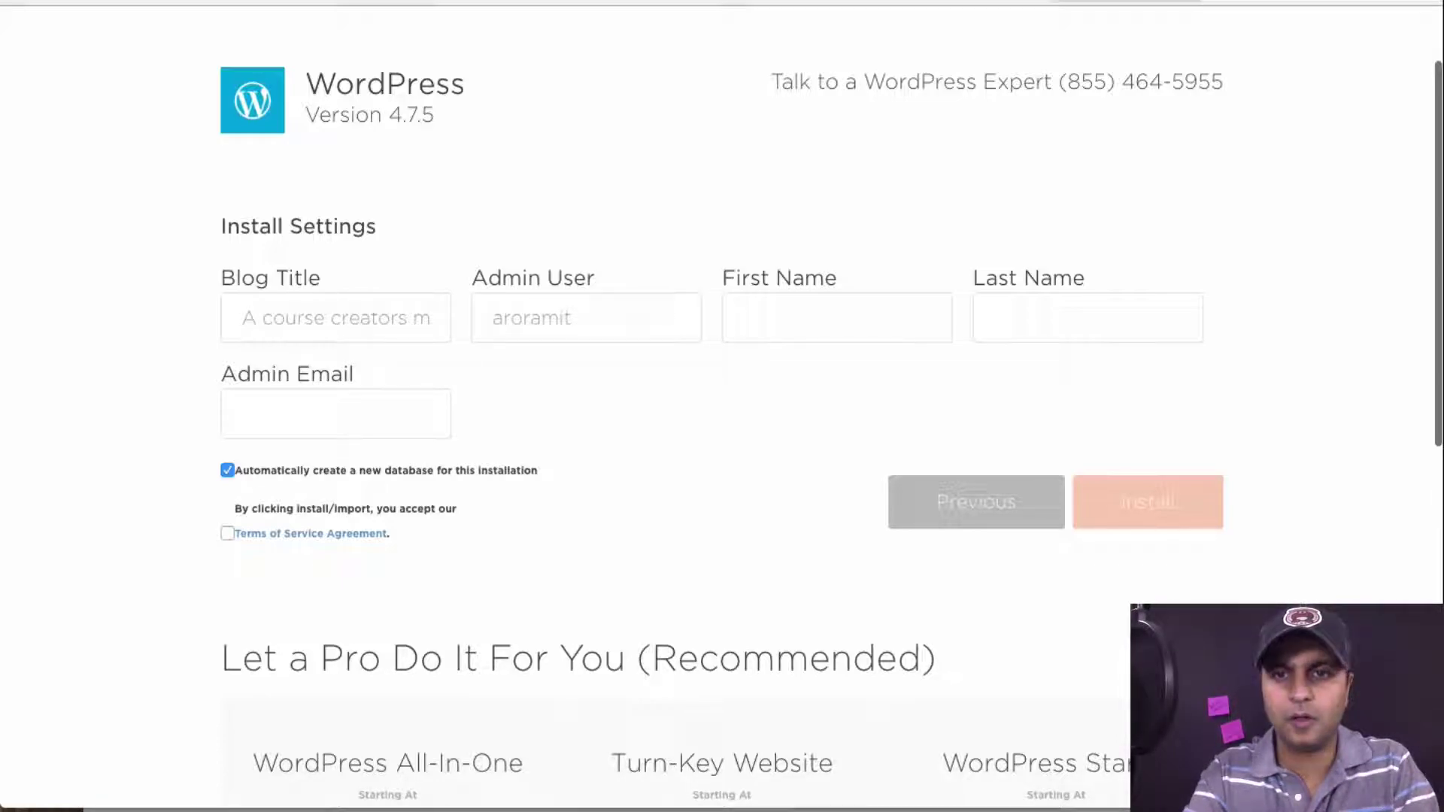
{"action": "type", "text": "Amit"}
{"action": "key", "text": "Tab"}
{"action": "type", "text": "Arora"}
{"action": "key", "text": "Tab"}
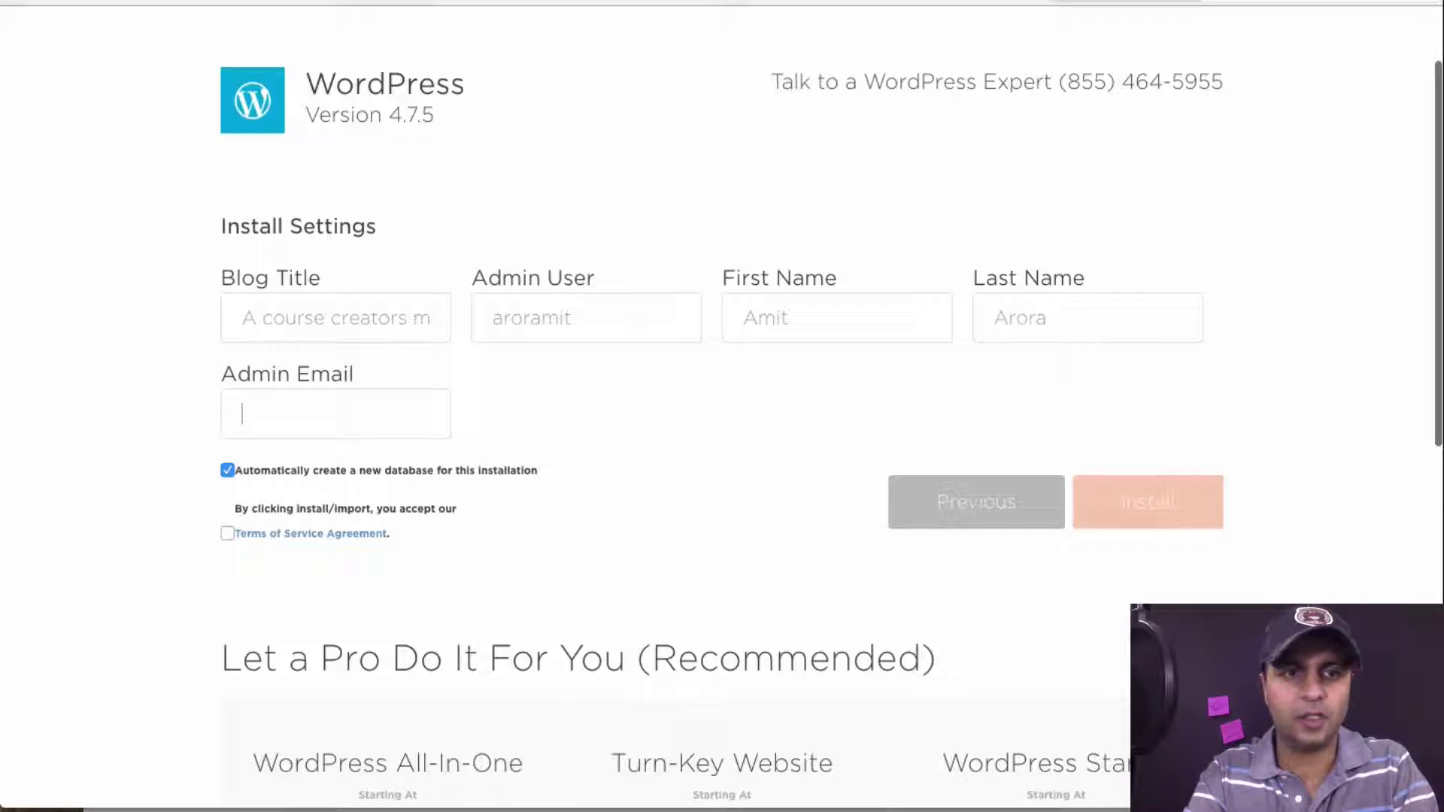
{"action": "type", "text": "aroramit"}
{"action": "key", "text": "Down"}
{"action": "key", "text": "Tab"}
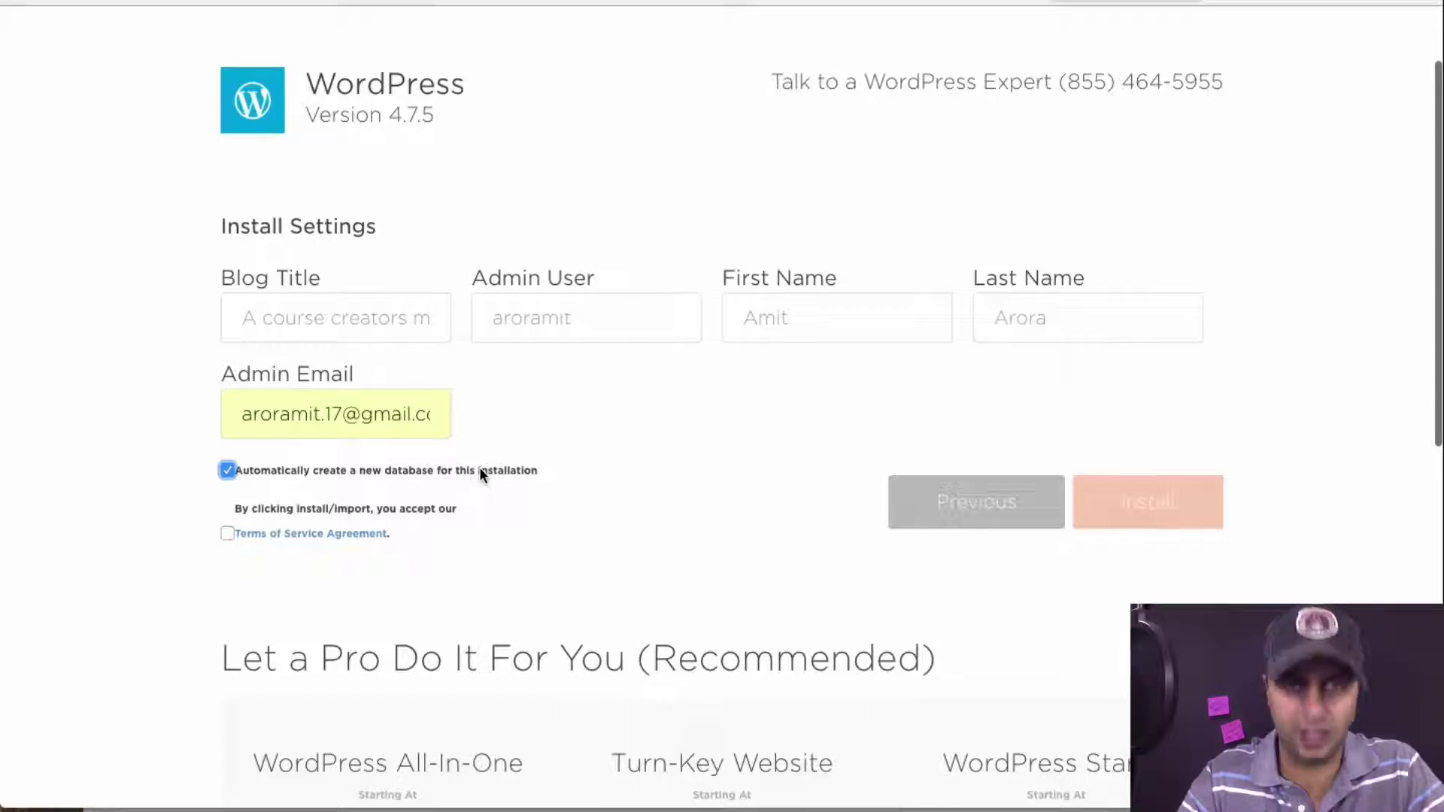
{"action": "left_click", "coordinate": [227, 534]}
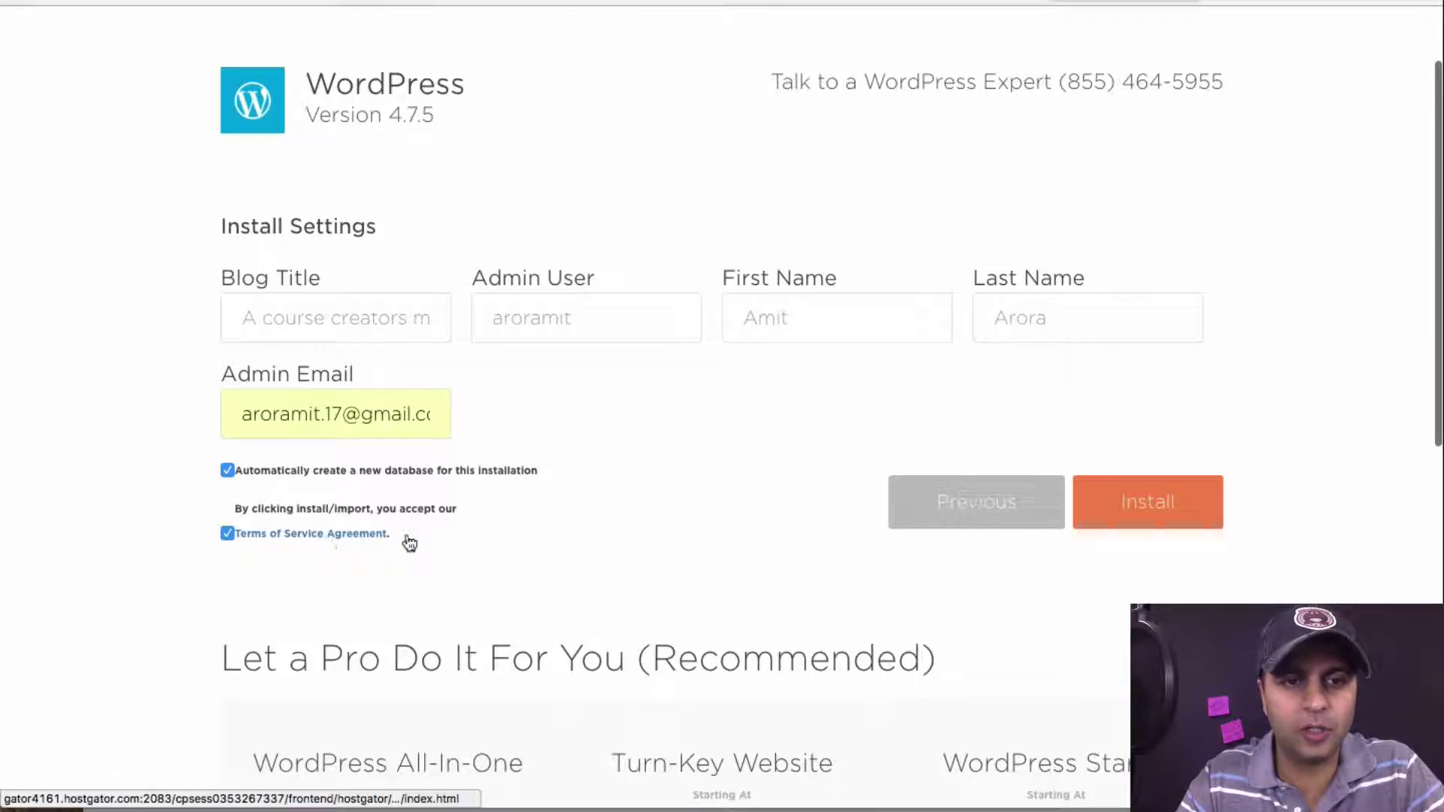
{"action": "left_click", "coordinate": [1162, 504]}
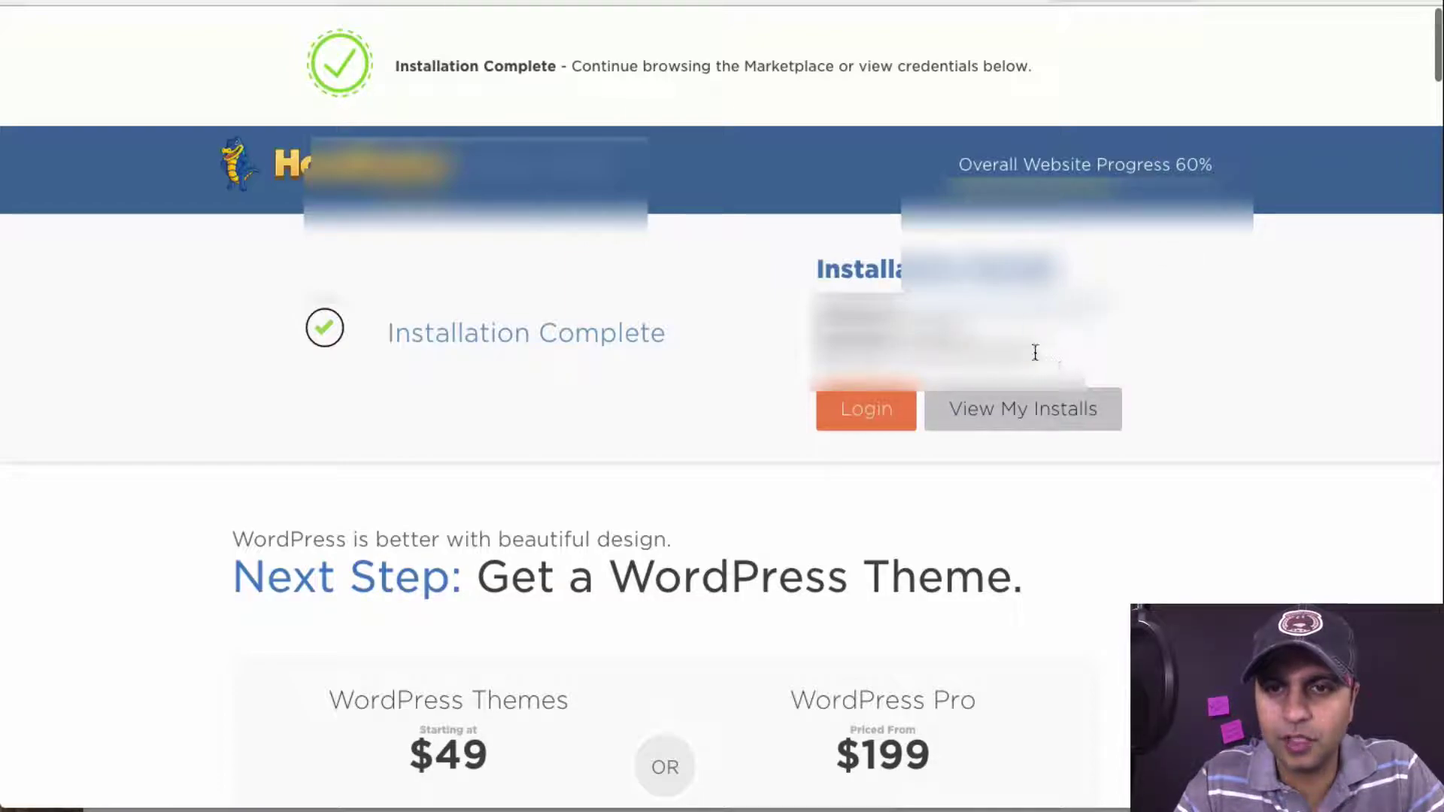
- Copy the WordPress login credentials into the Domain - Hostgator note below the Thrive Themes link
{"action": "left_click_drag", "start_coordinate": [1031, 351], "coordinate": [820, 269]}
{"action": "key", "text": "super+c"}
{"action": "key", "text": "super+Tab"}
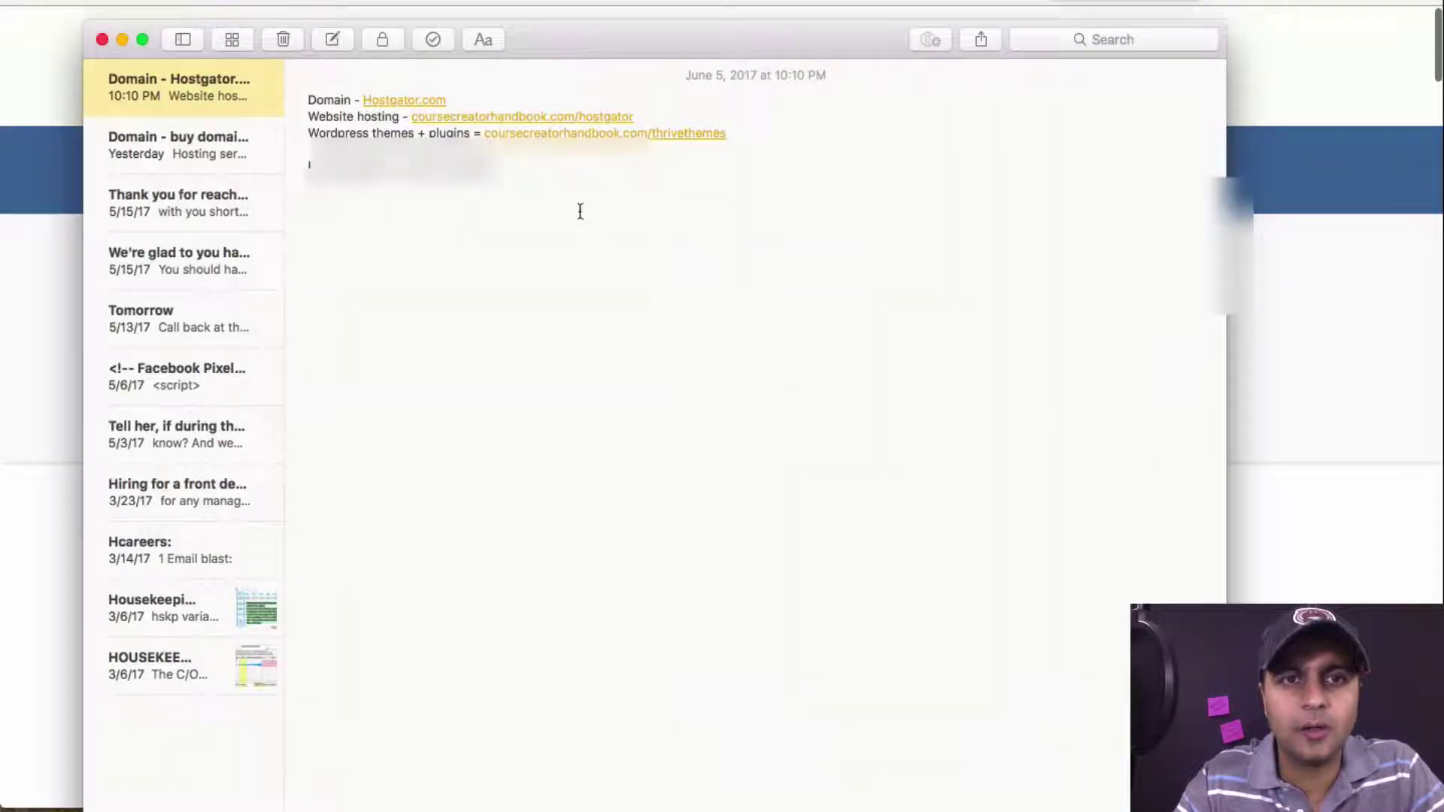
{"action": "left_click", "coordinate": [727, 132]}
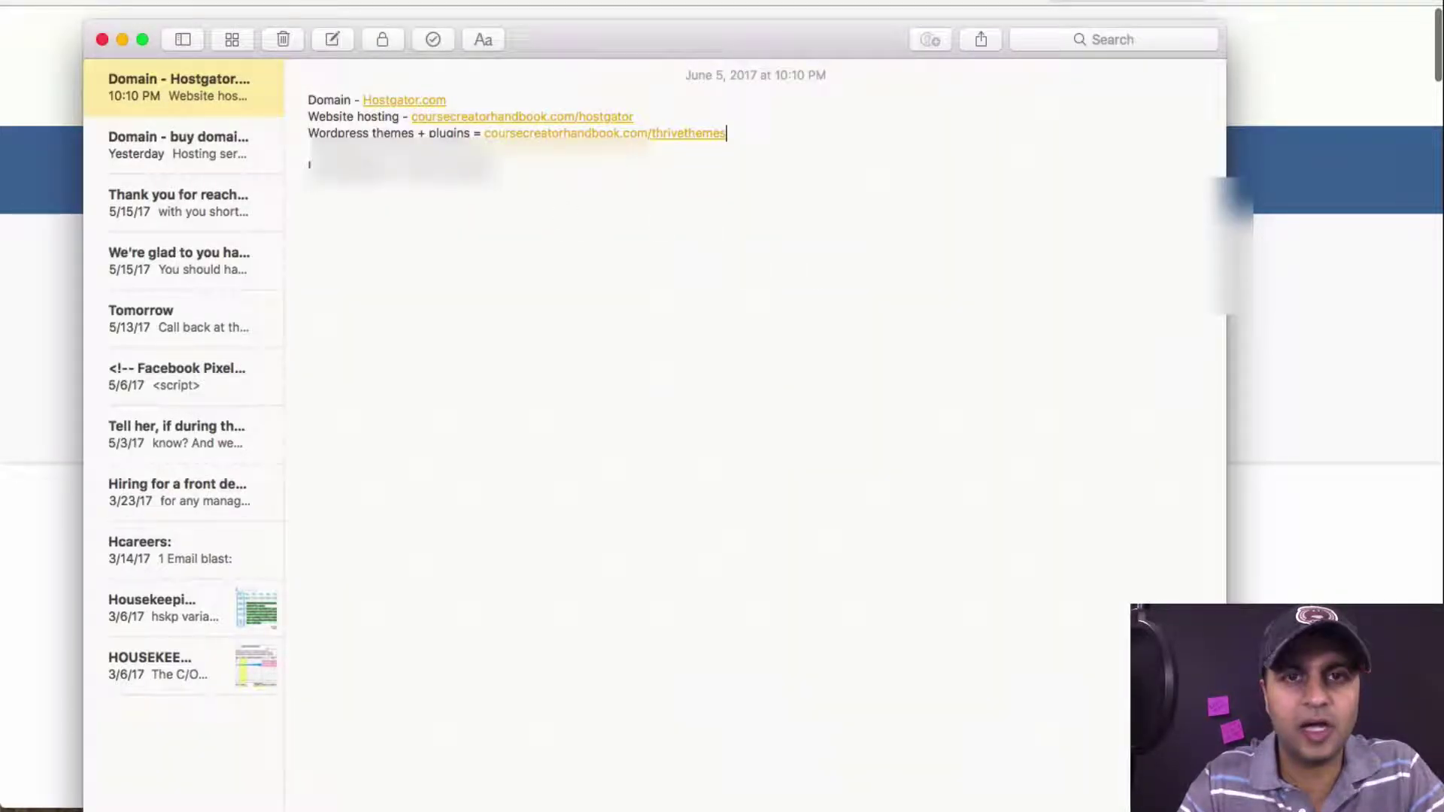
{"action": "key", "text": "Return"}
{"action": "key", "text": "Return"}
{"action": "key", "text": "super+v"}
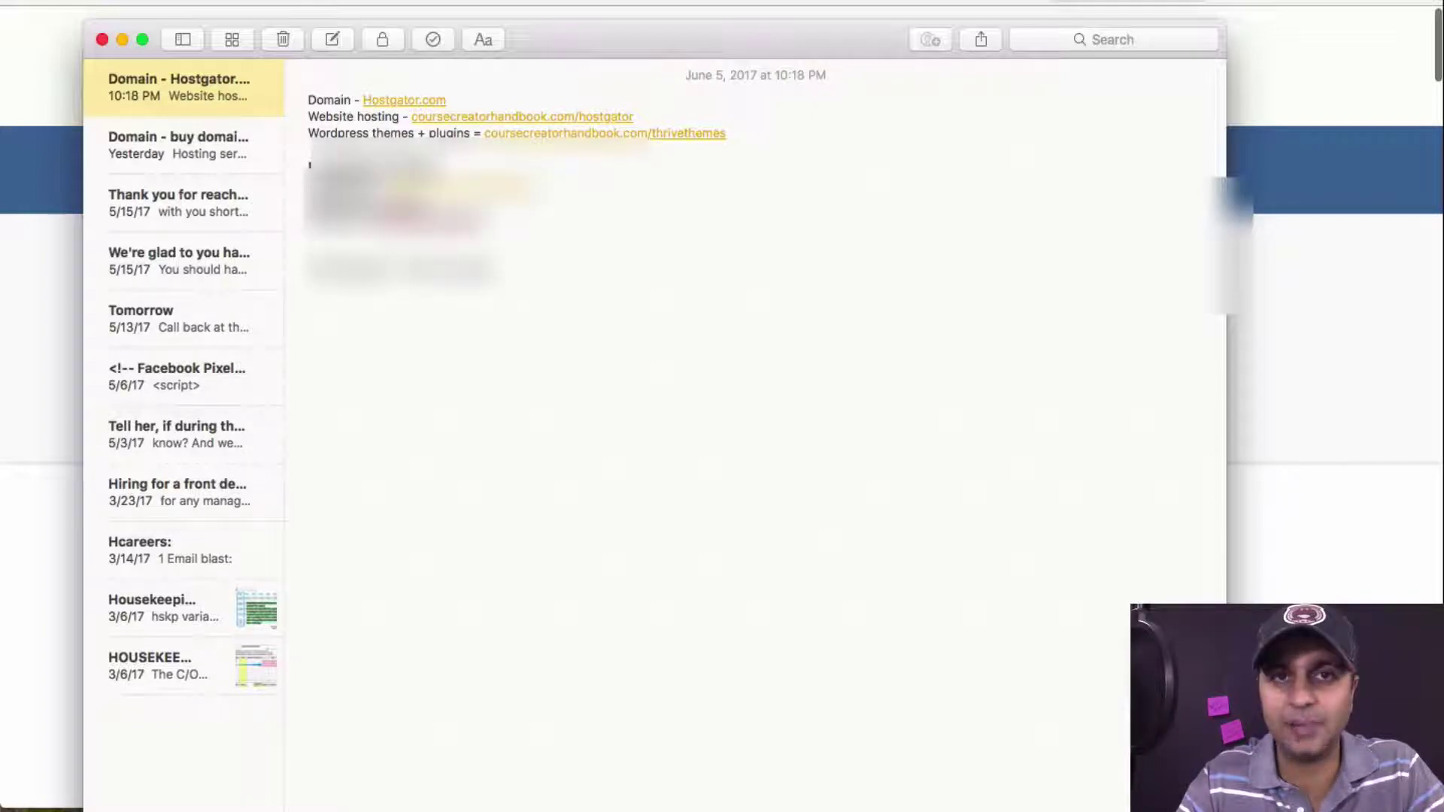
{"action": "key", "text": "Return"}
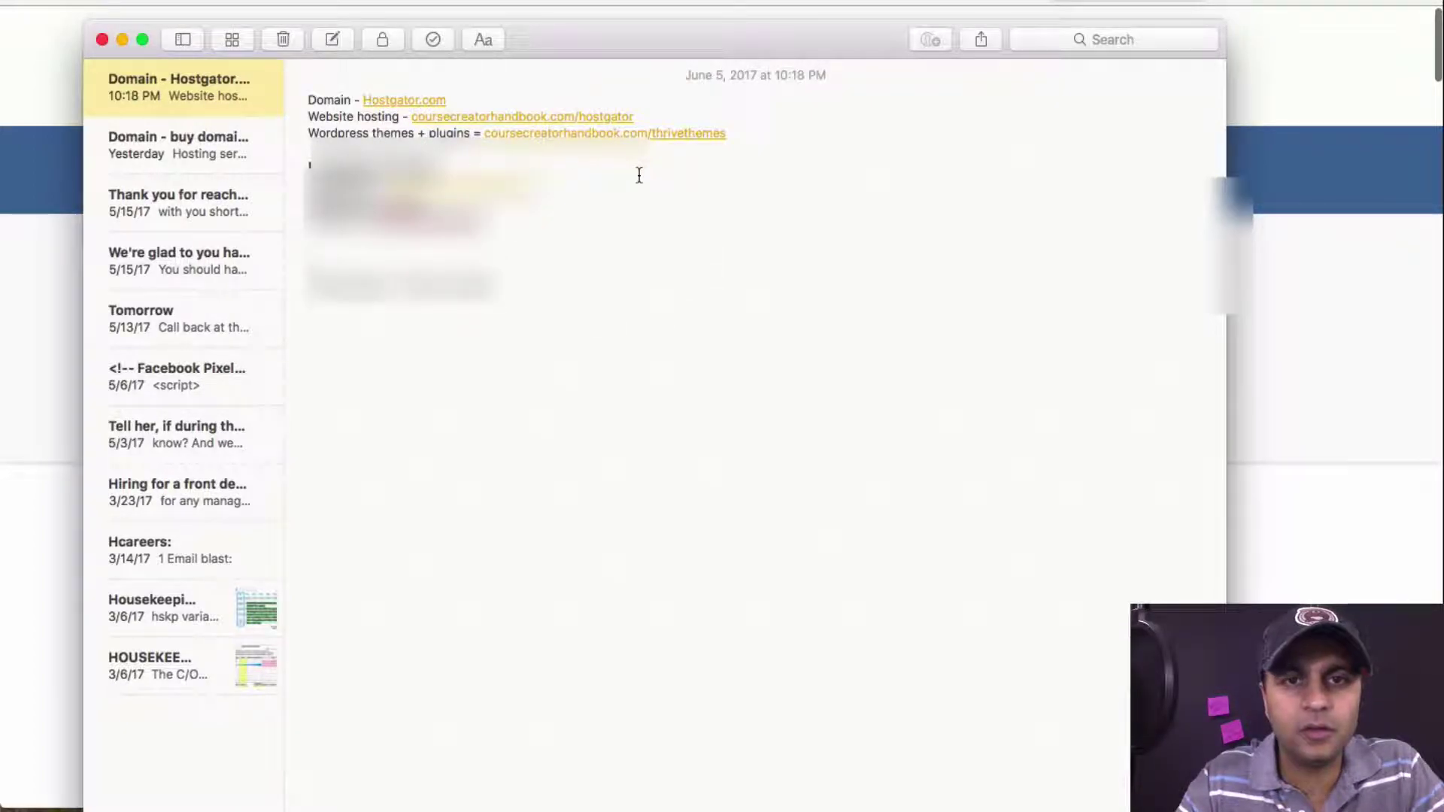
{"action": "key", "text": "super+Tab"}
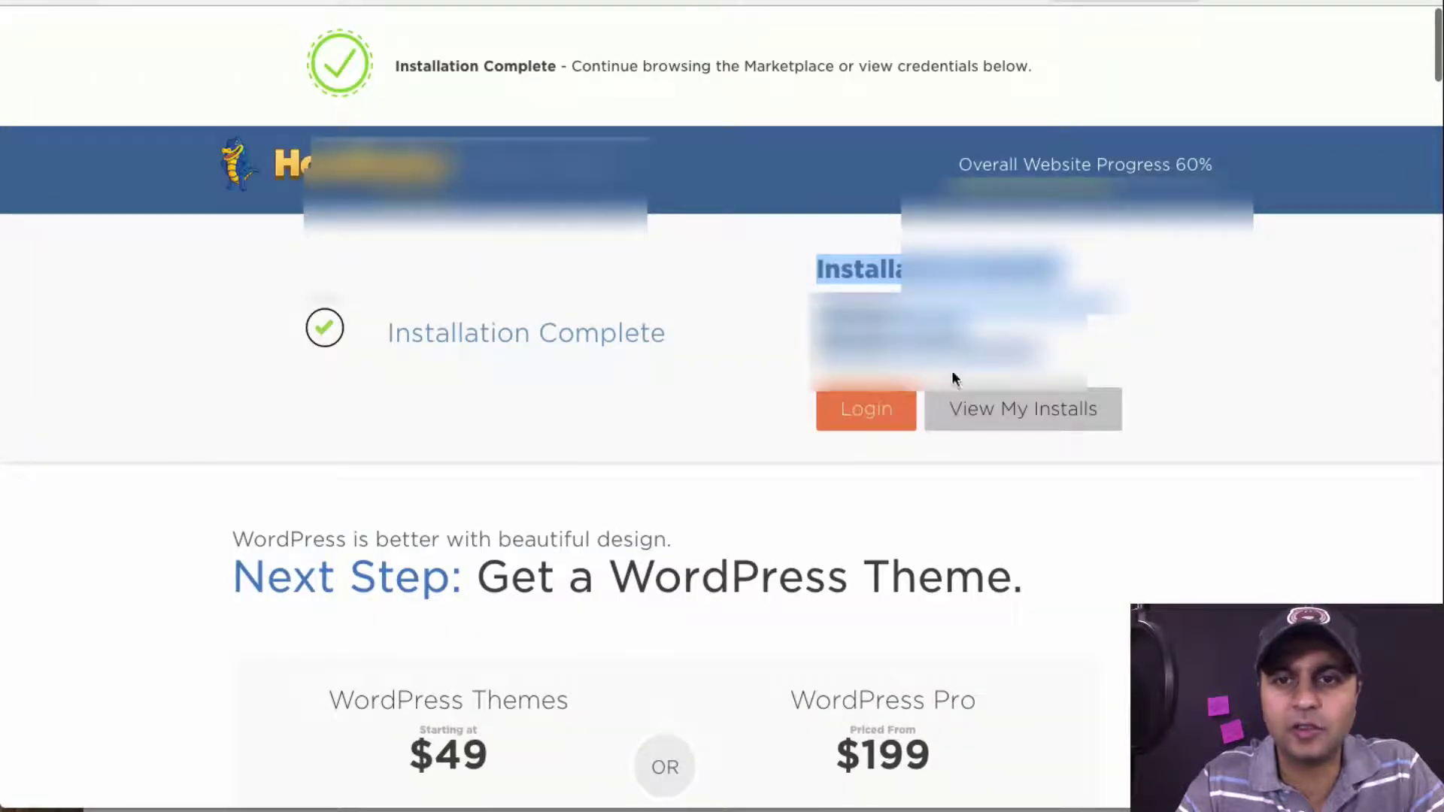
- Deselect the credentials text and go to the new site's WordPress admin login
{"action": "left_click", "coordinate": [1231, 346]}
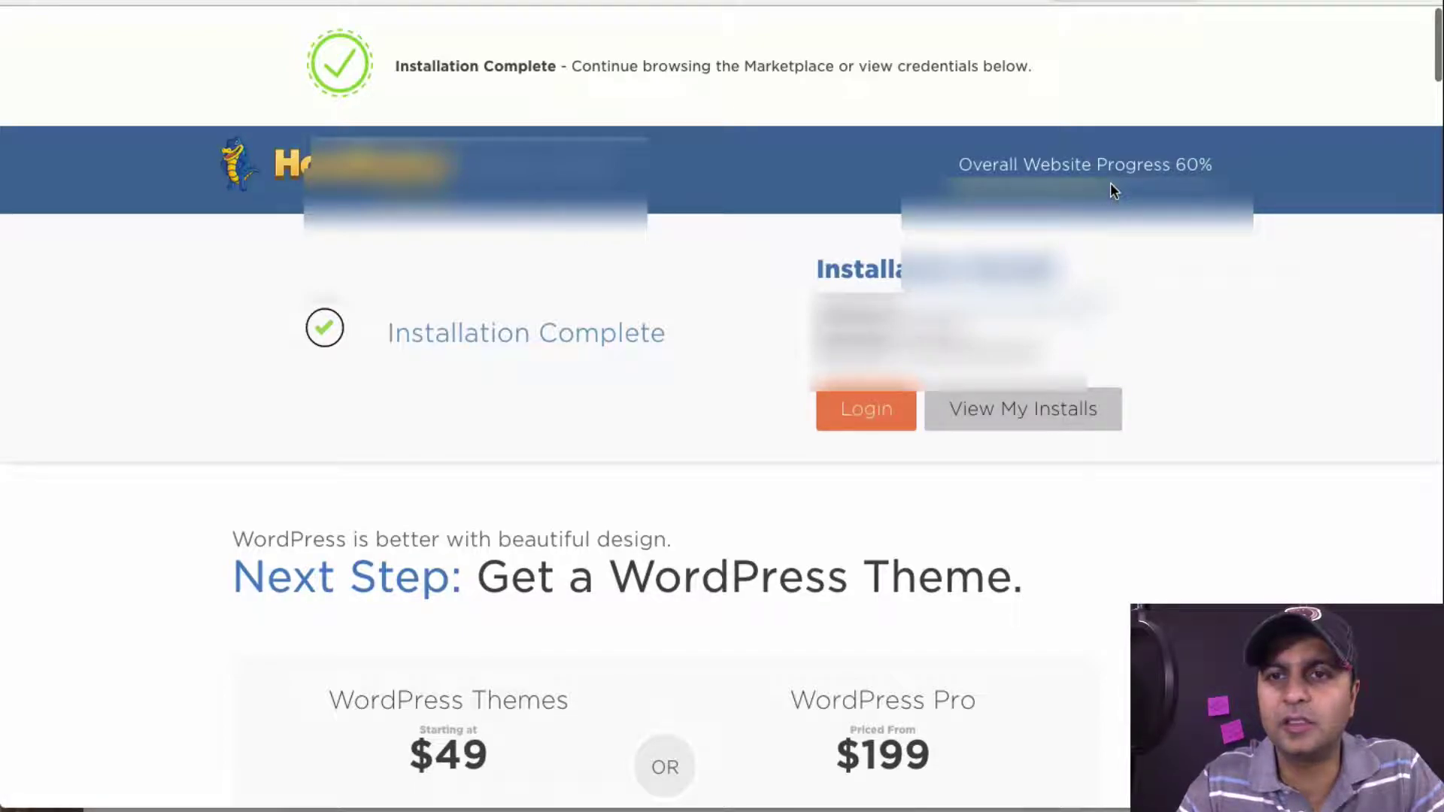
{"action": "left_click", "coordinate": [867, 427]}
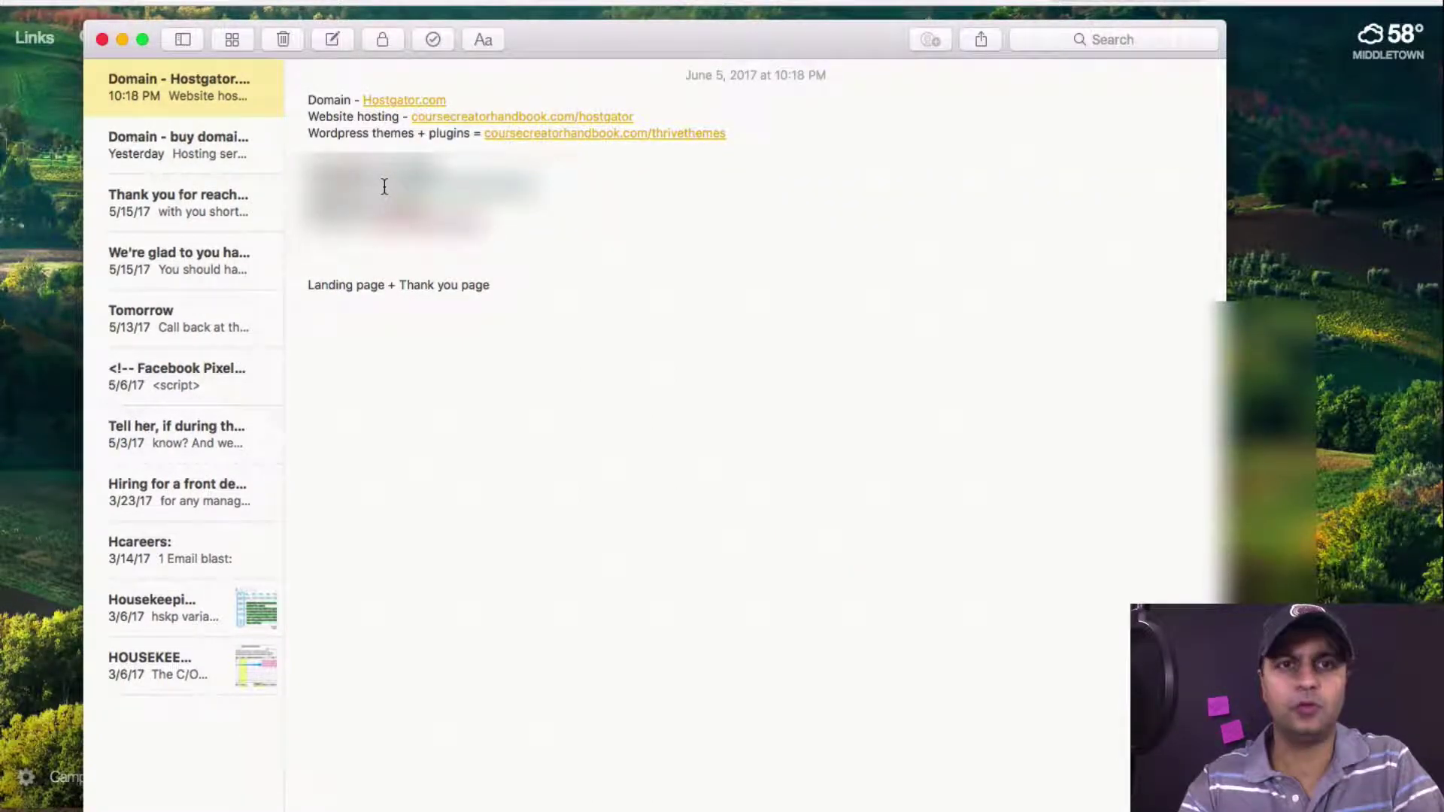
- Dismiss the Fonts panel and address suggestions in the new tab, then return to the setup note
{"action": "key", "text": "super+t"}
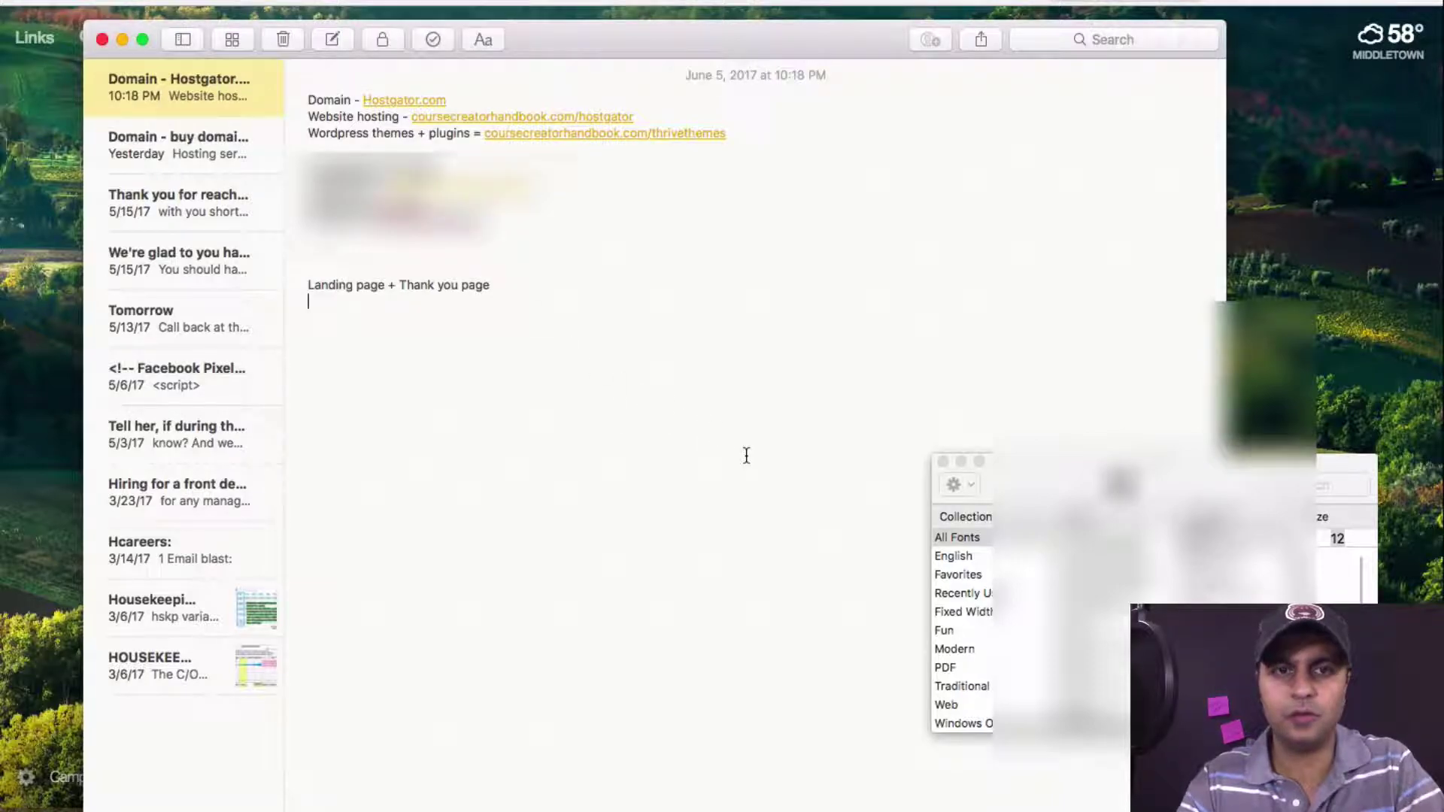
{"action": "left_click", "coordinate": [942, 461]}
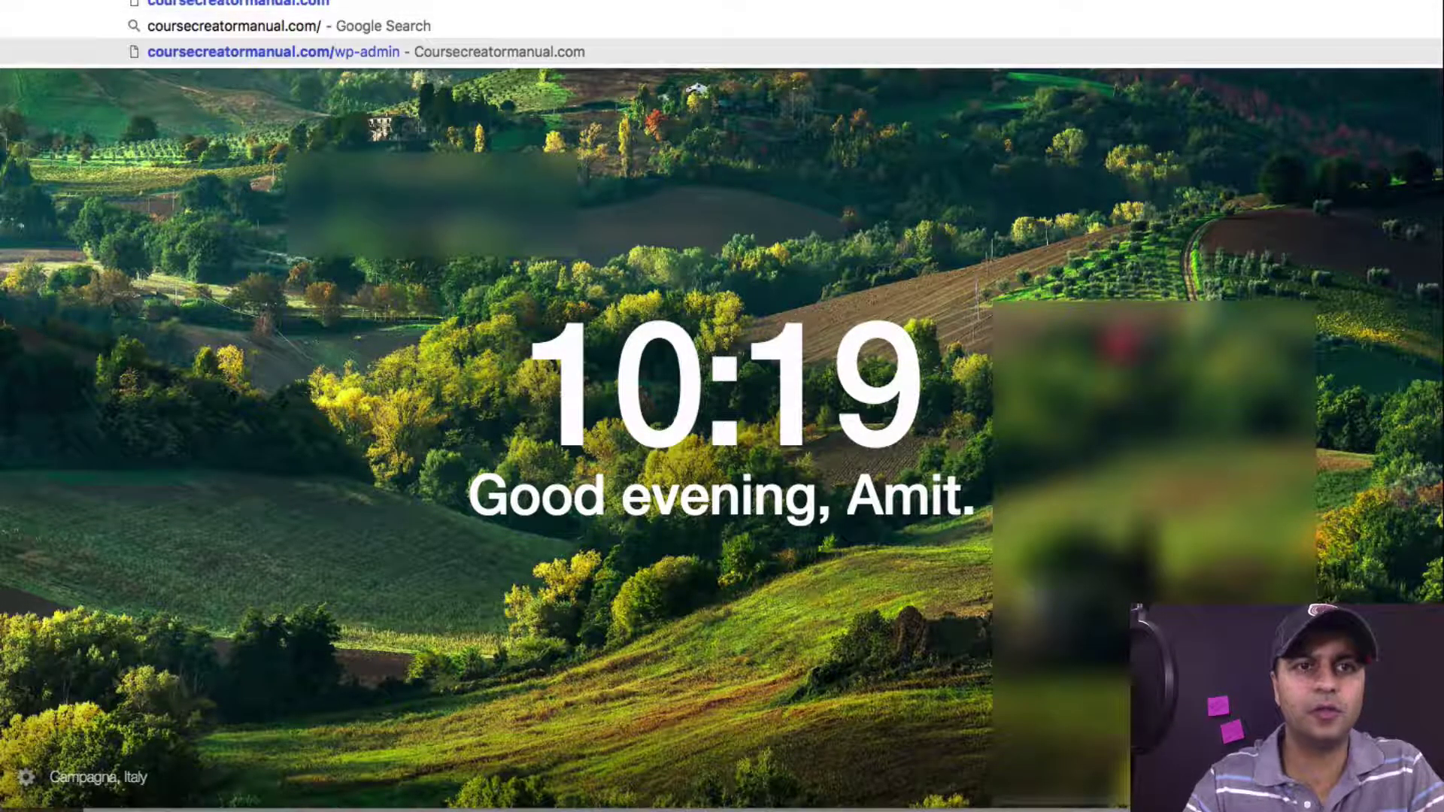
{"action": "key", "text": "Return"}
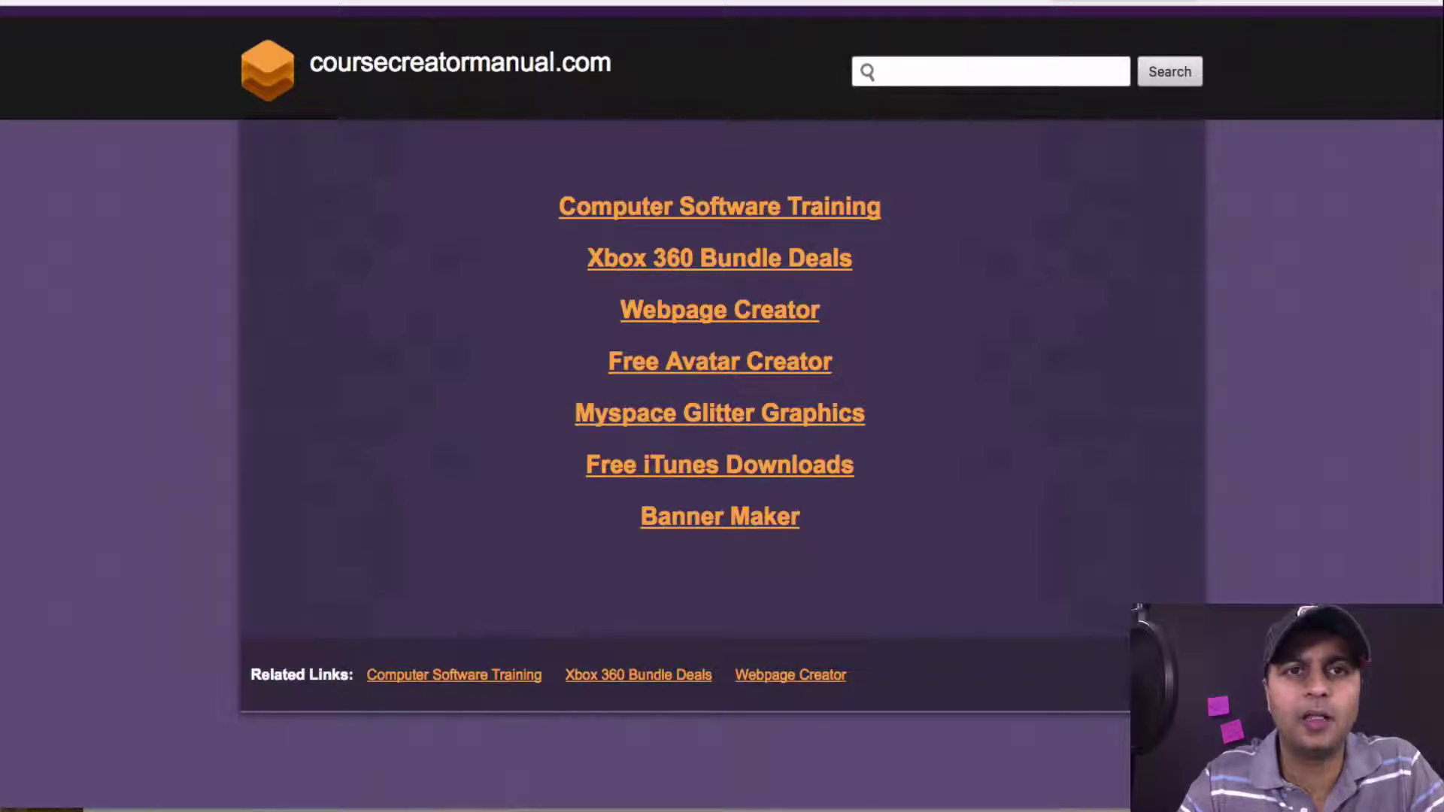
{"action": "key", "text": "super+Tab"}
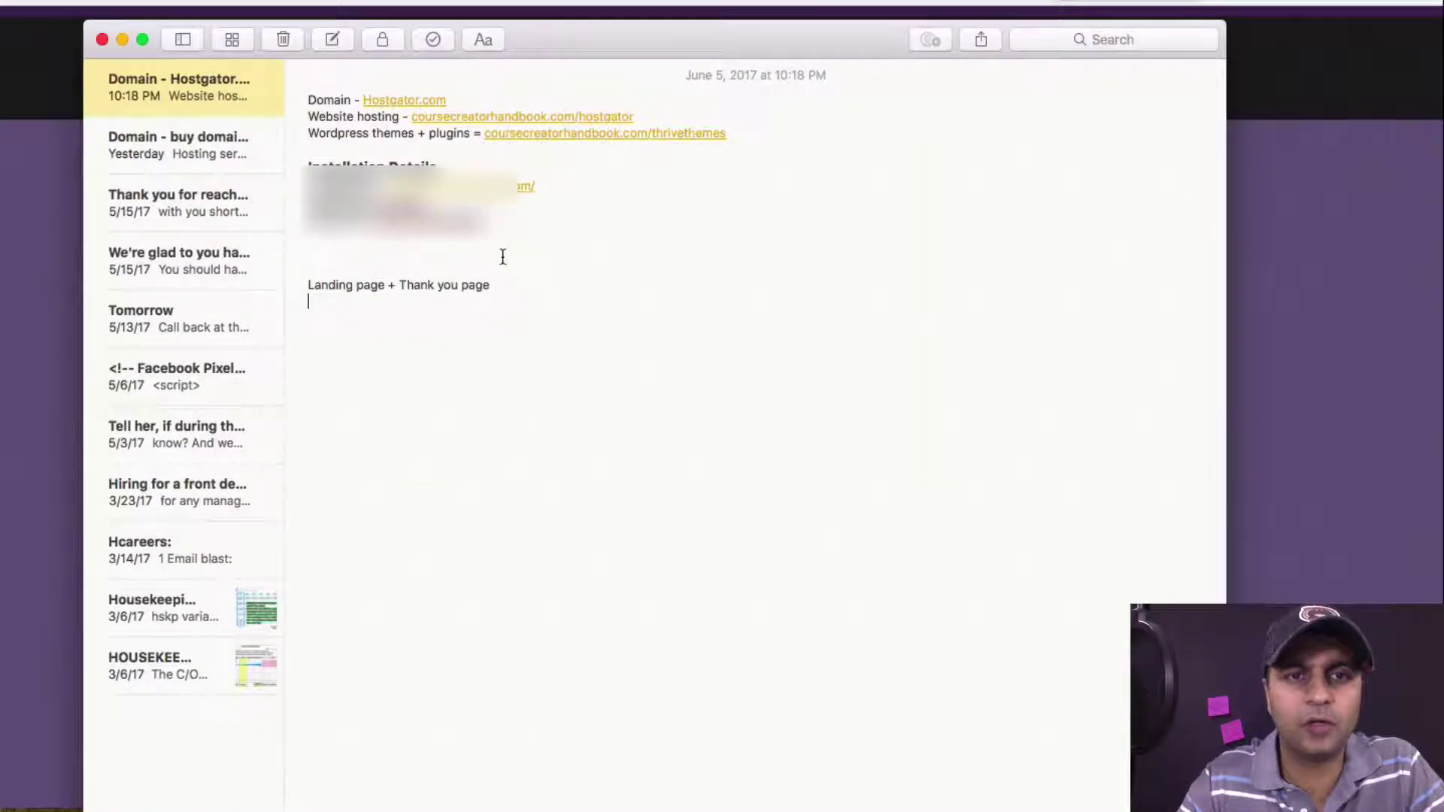
- Load thrivethemes.com in a new Chrome incognito window to reach the member login page
{"action": "left_click", "coordinate": [679, 148]}
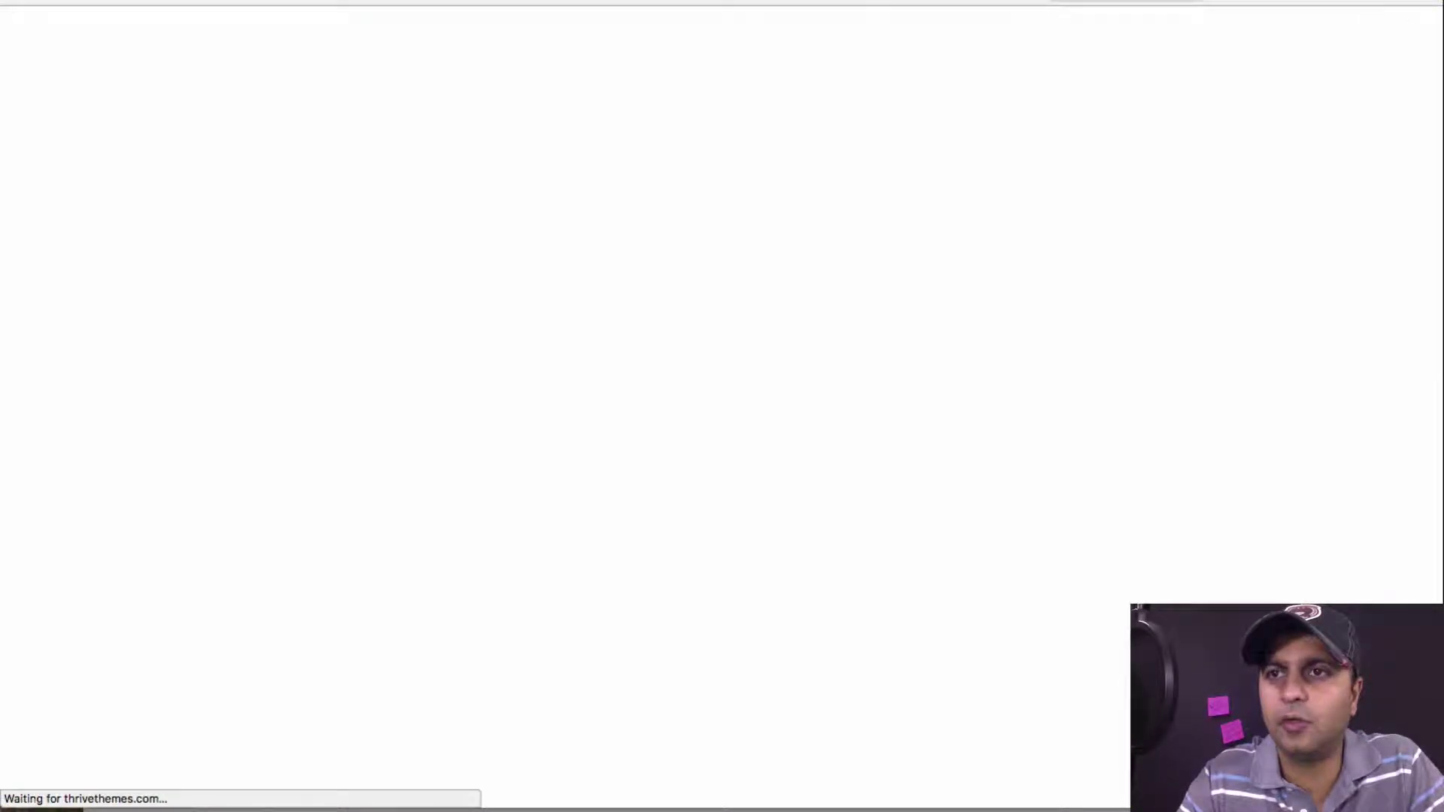
{"action": "key", "text": "alt+f"}
{"action": "left_click", "coordinate": [1299, 90]}
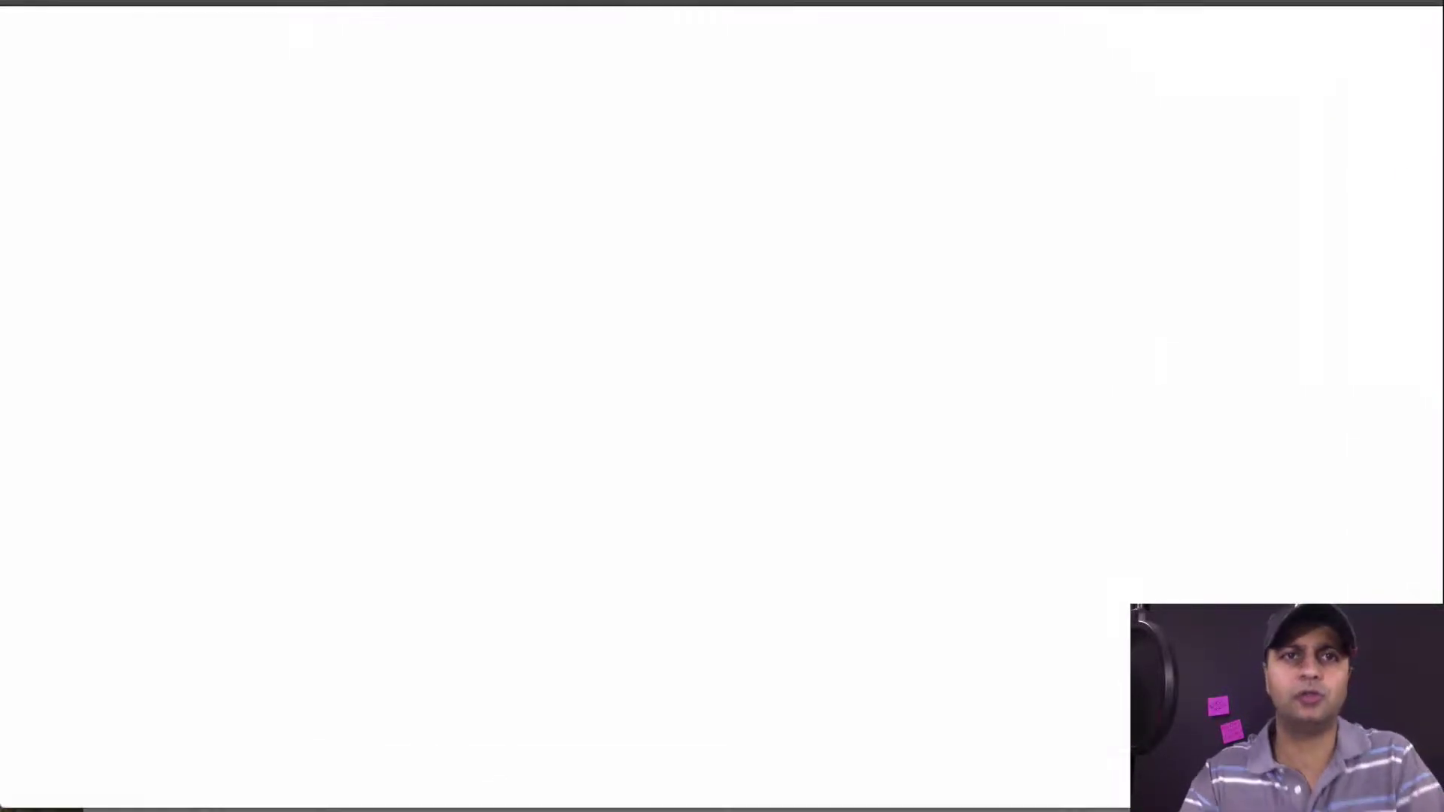
{"action": "type", "text": "thrivetheme"}
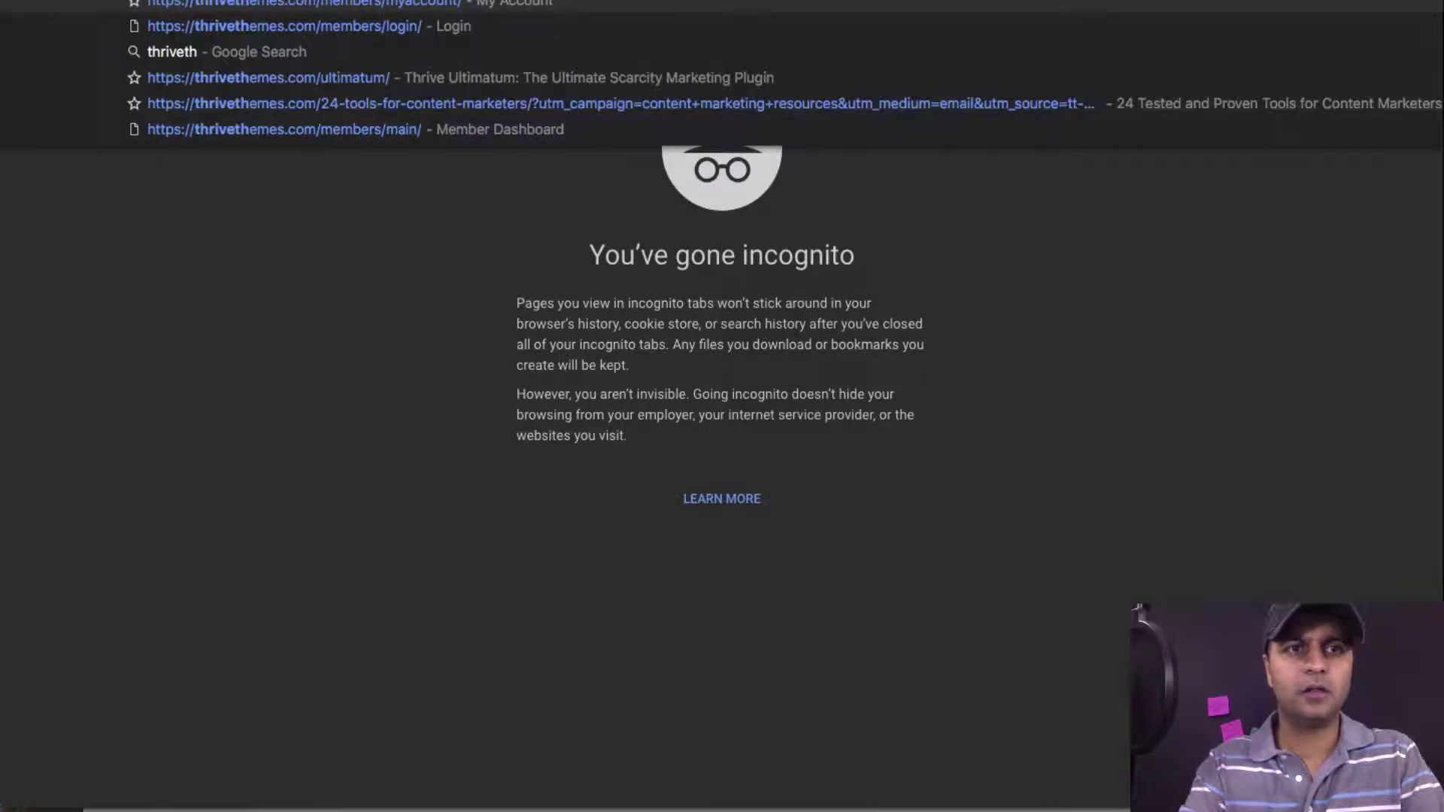
{"action": "type", "text": "s.com"}
{"action": "key", "text": "Return"}
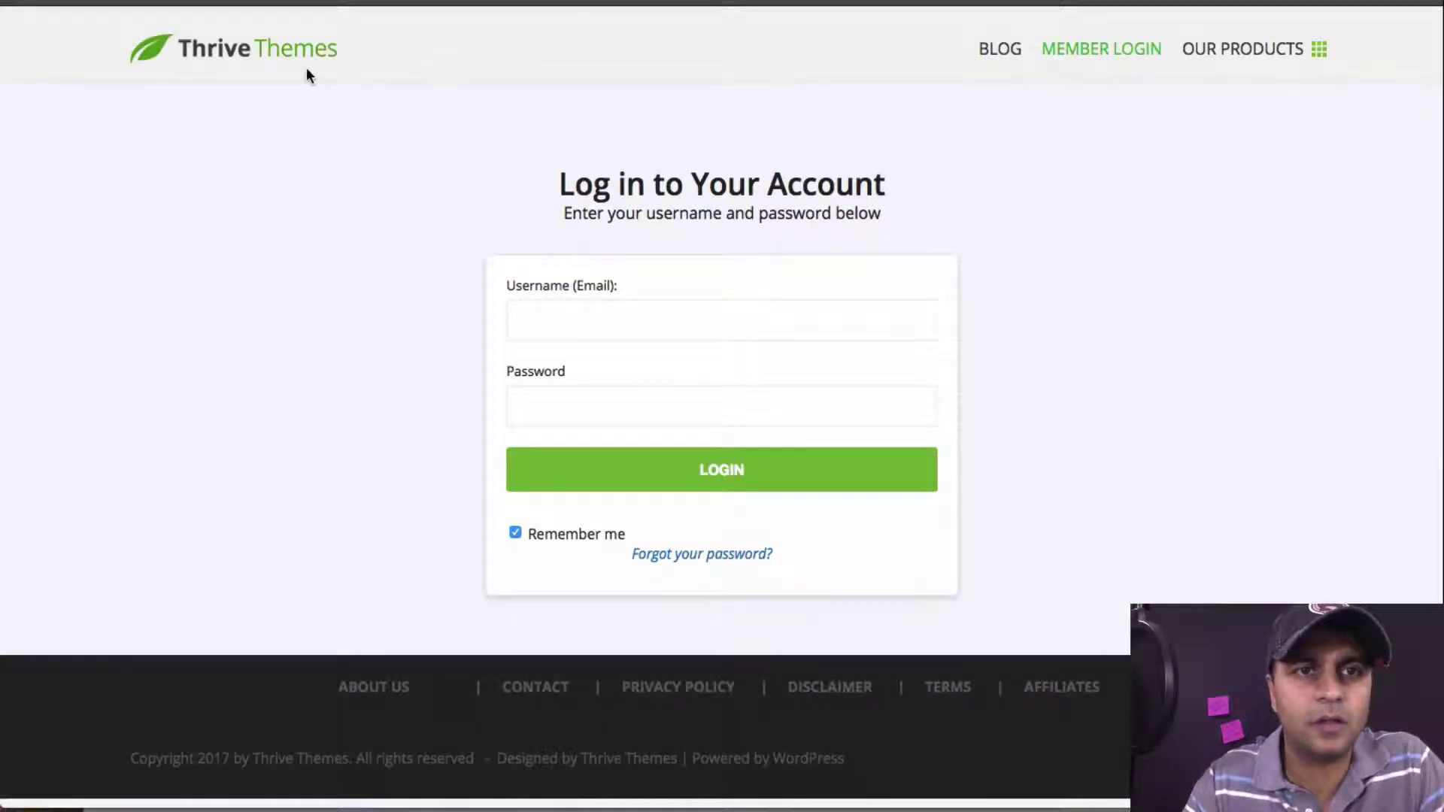
- Go to Get All Our Products and add the annual Thrive Membership ($228.00) to the cart
{"action": "left_click", "coordinate": [286, 67]}
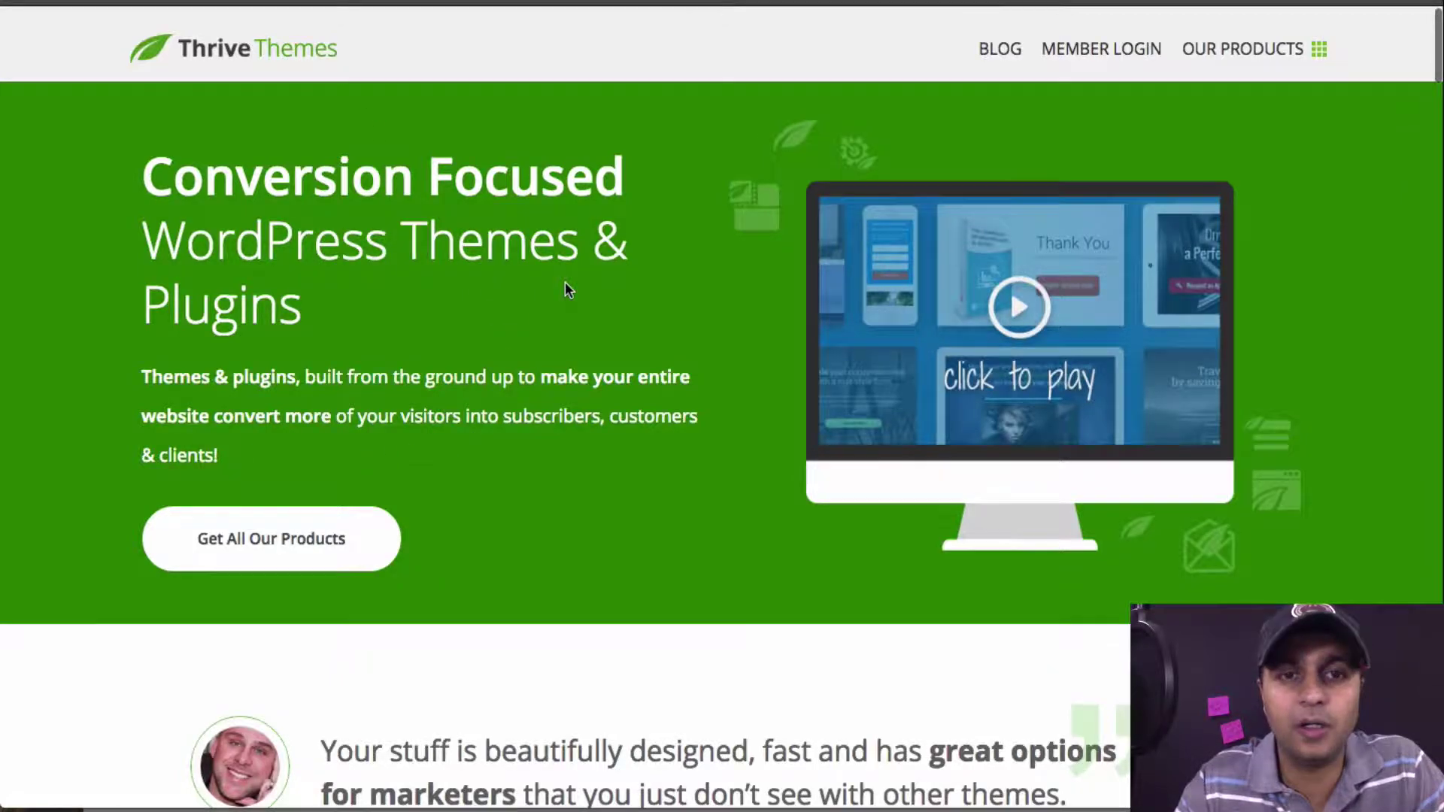
{"action": "scroll", "coordinate": [565, 283], "scroll_direction": "down", "scroll_amount": 15}
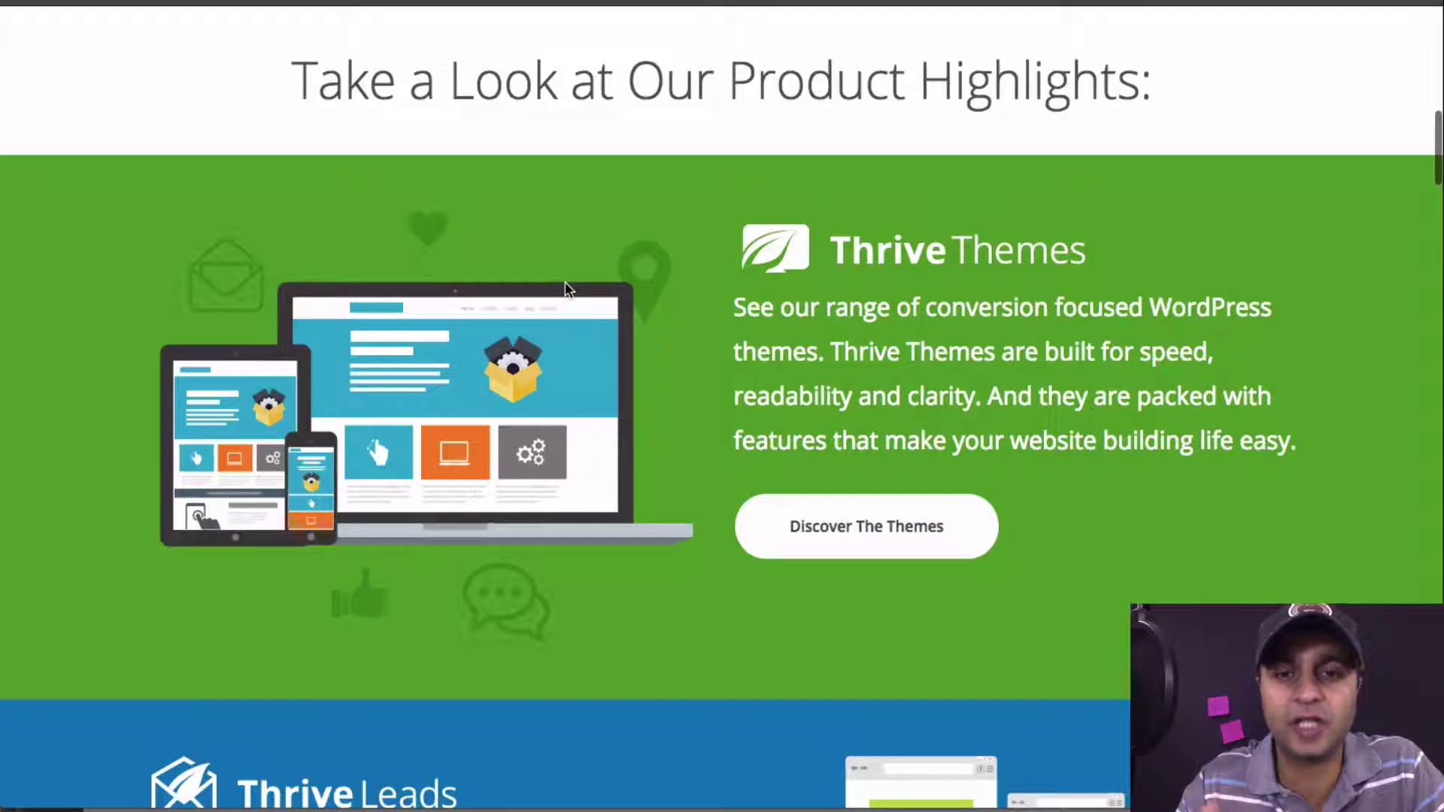
{"action": "scroll", "coordinate": [565, 286], "scroll_direction": "up", "scroll_amount": 15}
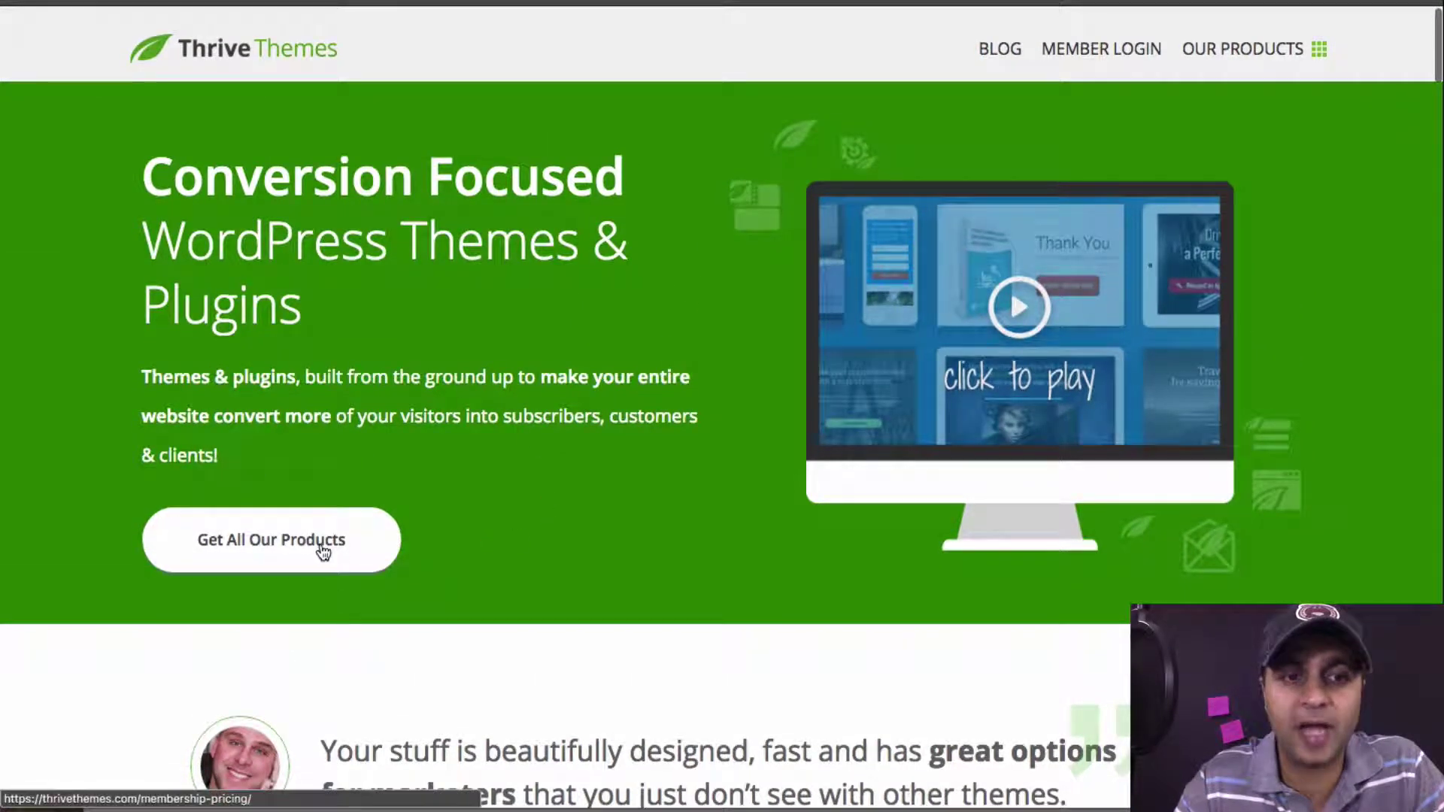
{"action": "left_click", "coordinate": [322, 552]}
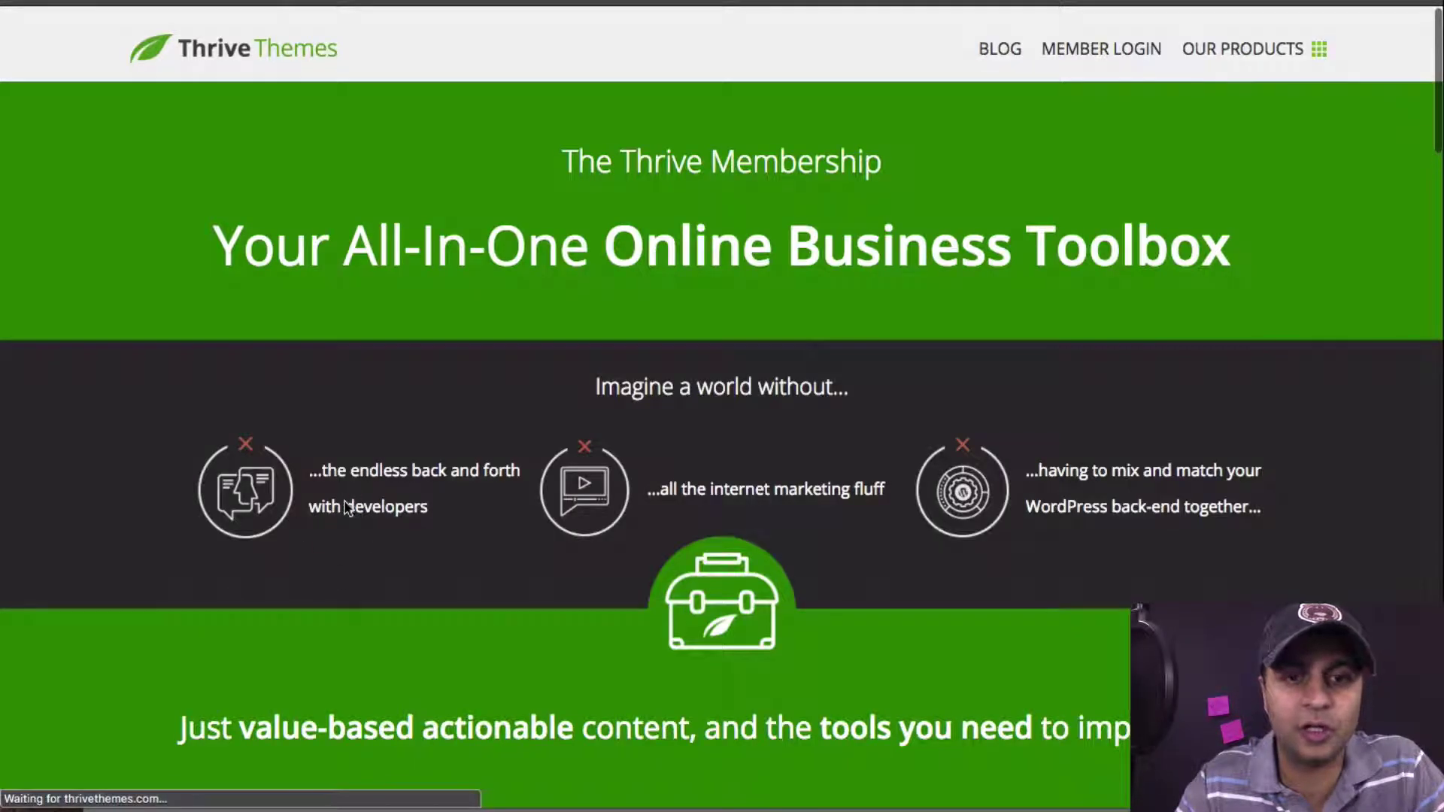
{"action": "scroll", "coordinate": [836, 386], "scroll_direction": "down", "scroll_amount": 1}
{"action": "scroll", "coordinate": [836, 386], "scroll_direction": "down", "scroll_amount": 15}
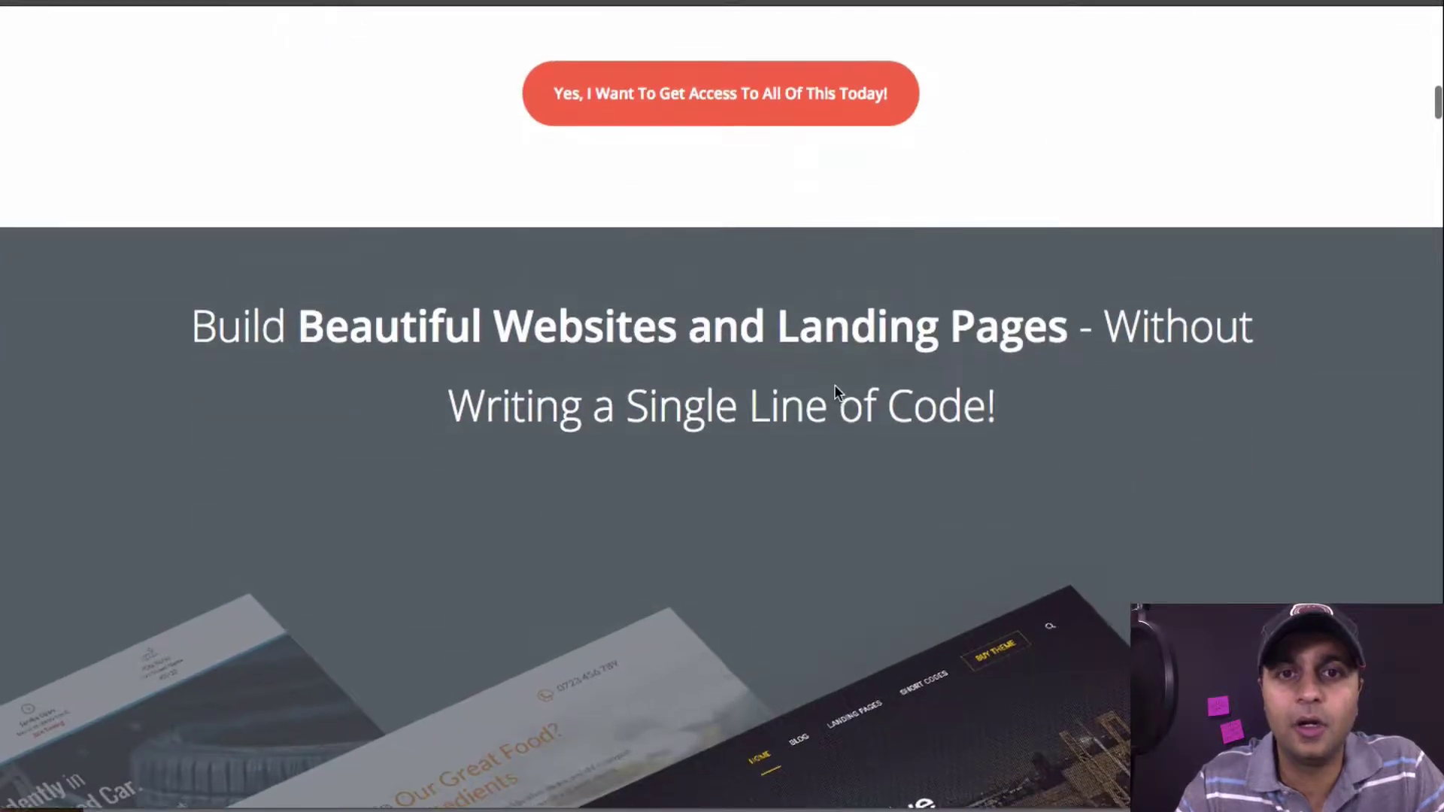
{"action": "scroll", "coordinate": [835, 389], "scroll_direction": "down", "scroll_amount": 20}
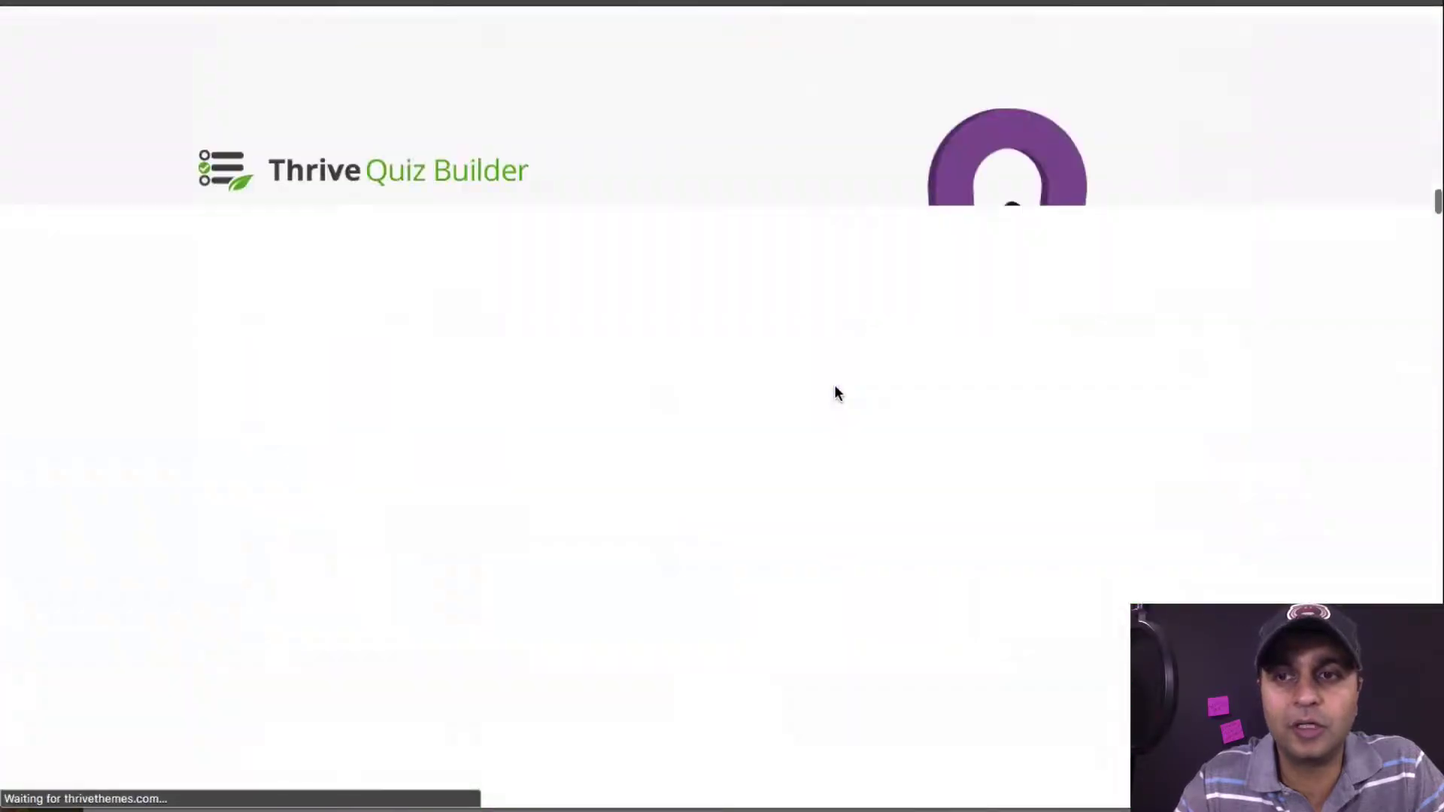
{"action": "scroll", "coordinate": [834, 386], "scroll_direction": "down", "scroll_amount": 20}
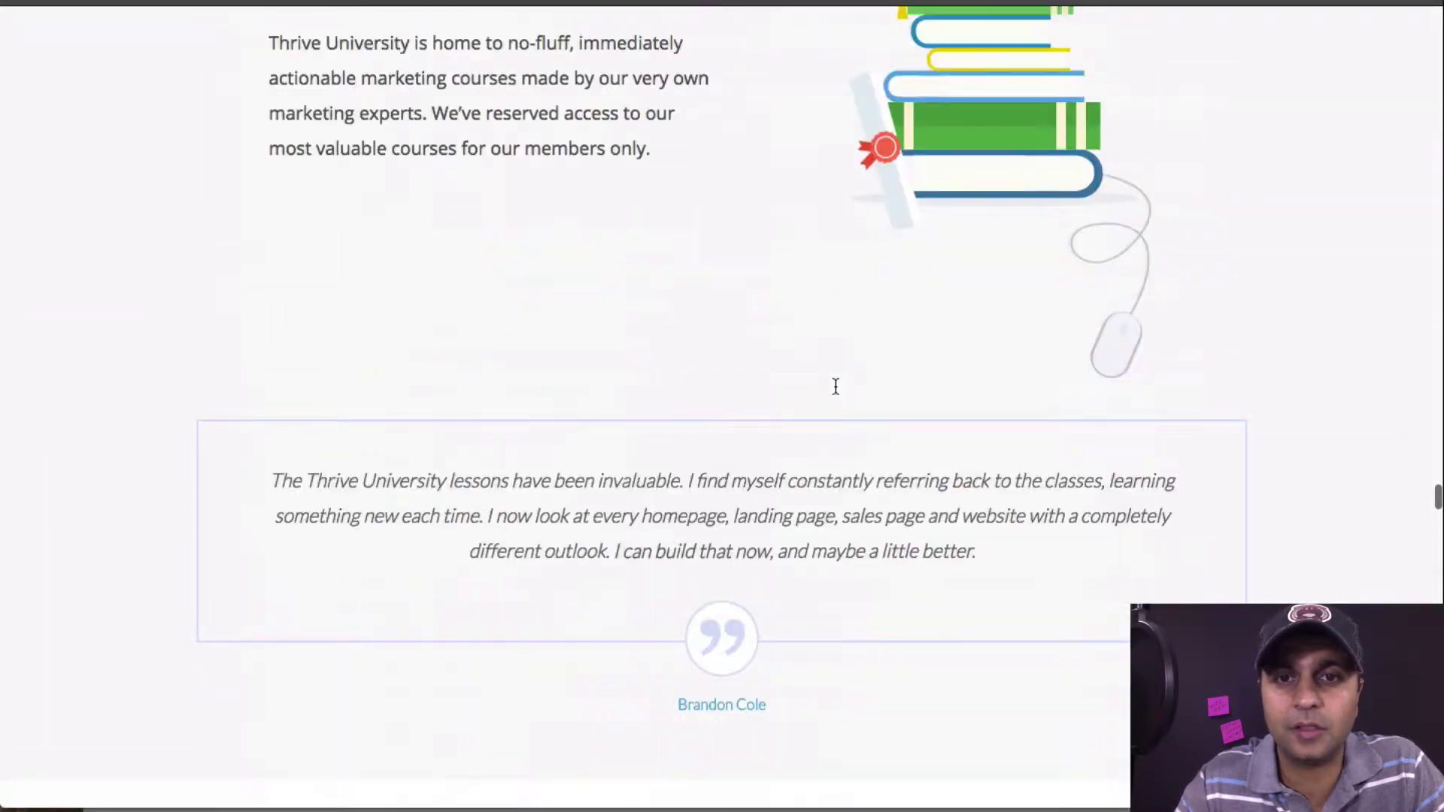
{"action": "scroll", "coordinate": [835, 386], "scroll_direction": "down", "scroll_amount": 10}
{"action": "scroll", "coordinate": [836, 386], "scroll_direction": "up", "scroll_amount": 8}
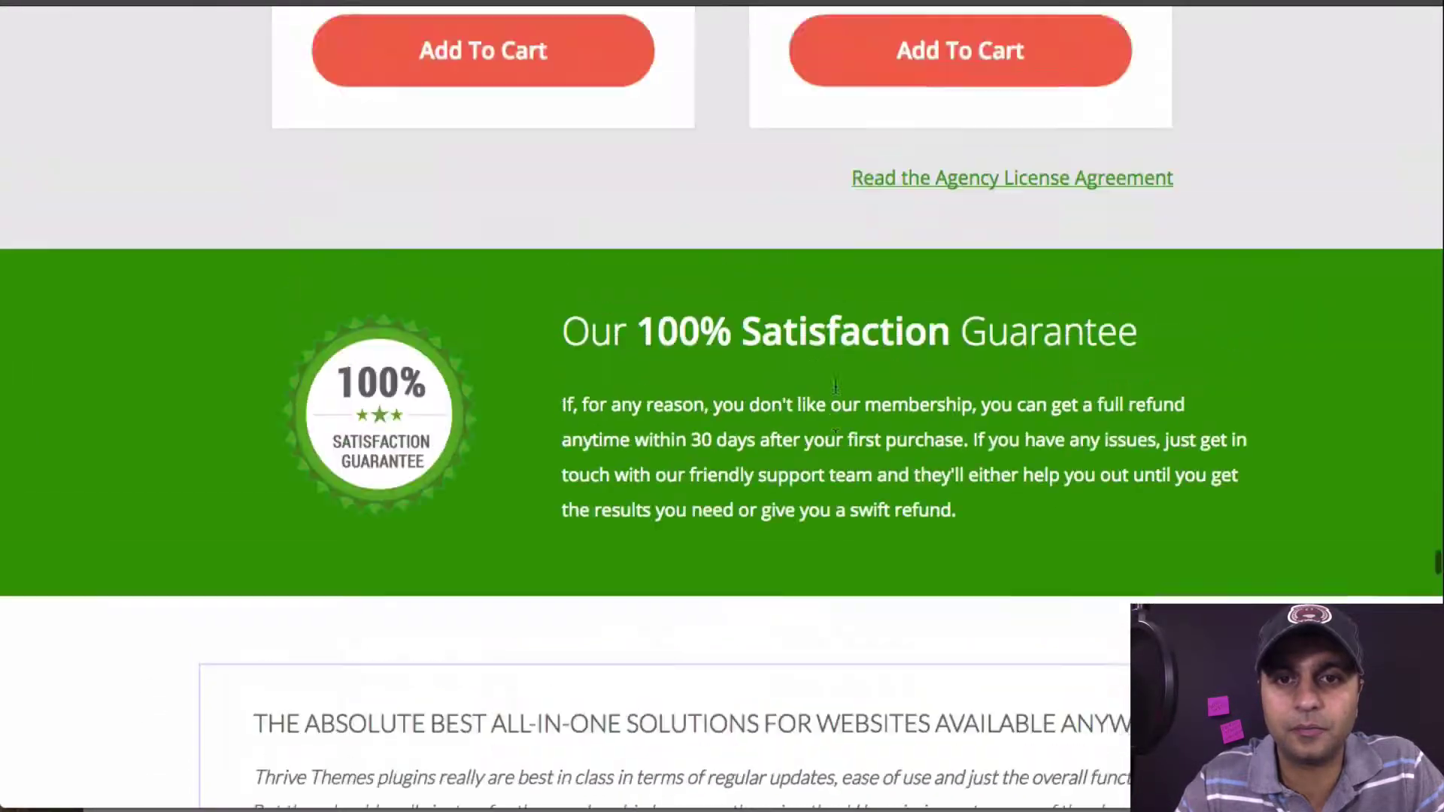
{"action": "scroll", "coordinate": [838, 394], "scroll_direction": "down", "scroll_amount": 2}
{"action": "scroll", "coordinate": [834, 389], "scroll_direction": "up", "scroll_amount": 1}
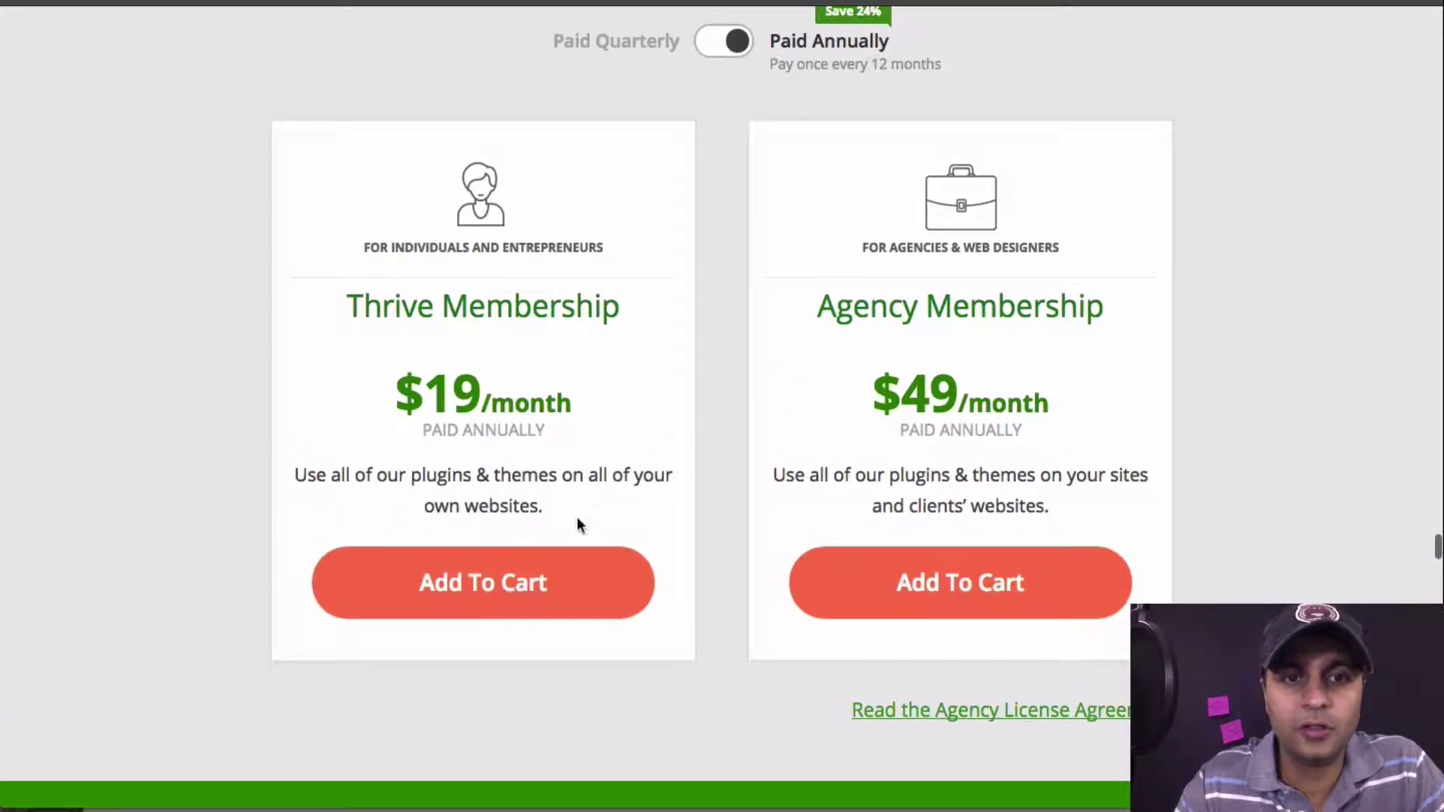
{"action": "left_click", "coordinate": [491, 585]}
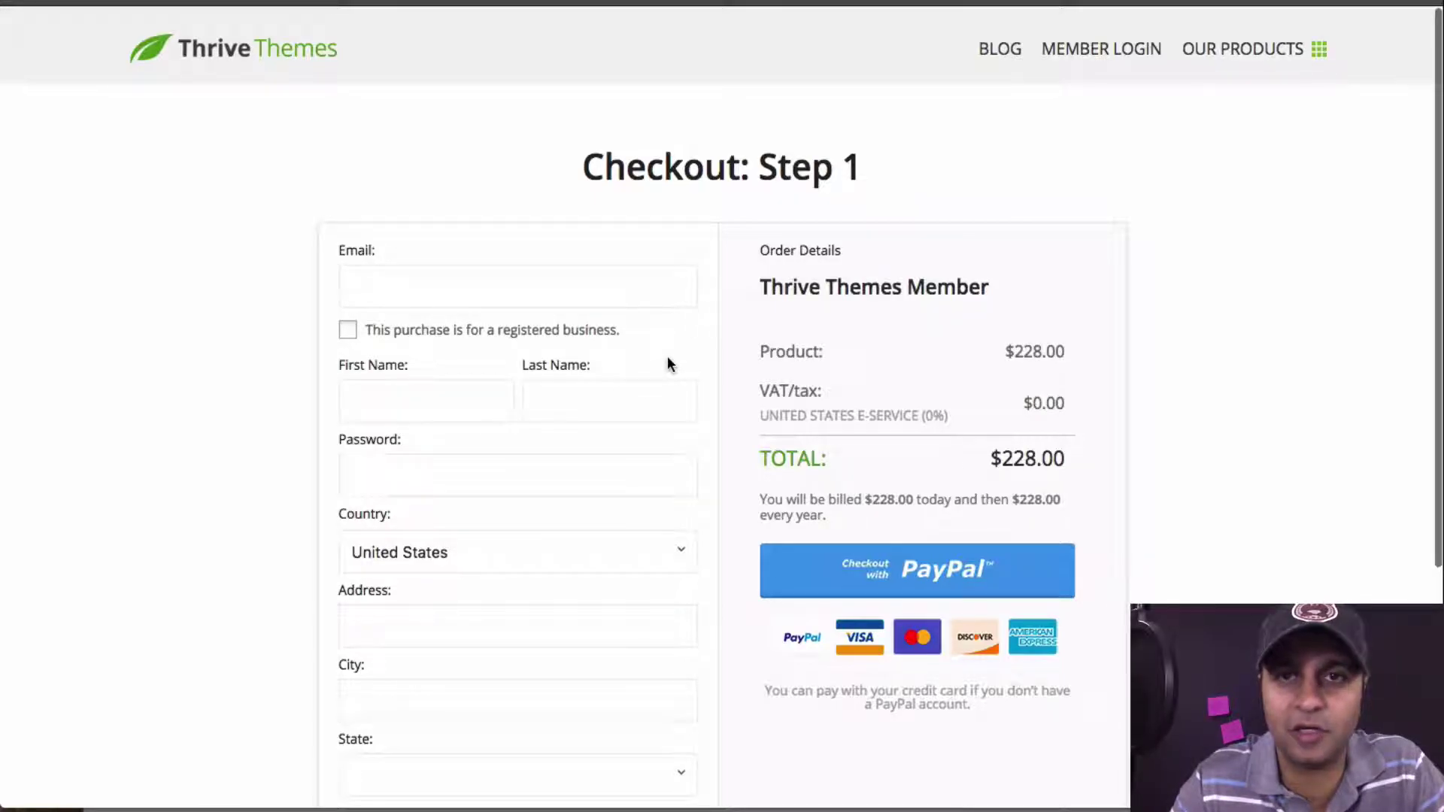
- Review the $228.00 yearly checkout total, then go to the Thrive Themes members home
{"action": "left_click", "coordinate": [393, 286]}
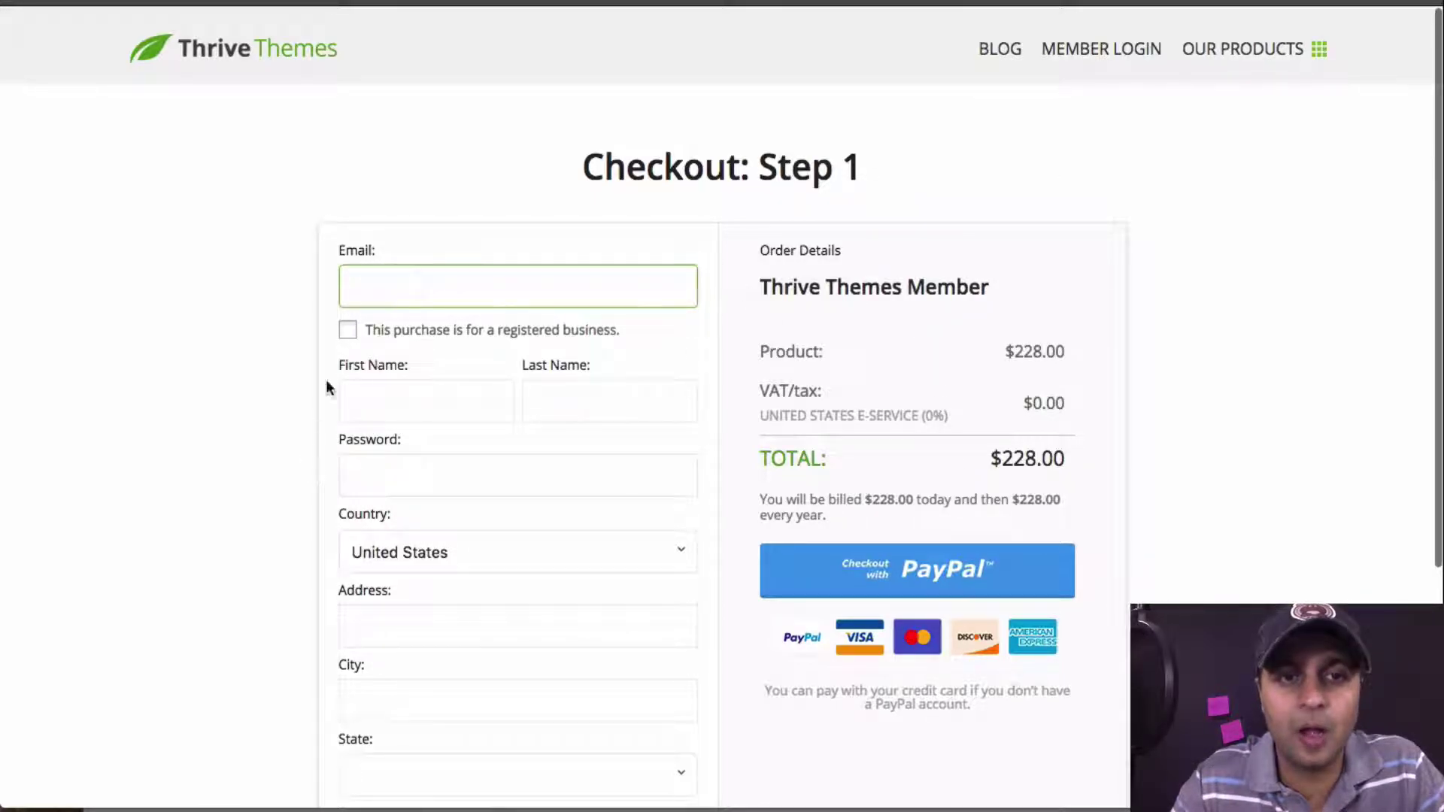
{"action": "scroll", "coordinate": [572, 654], "scroll_direction": "down", "scroll_amount": 3}
{"action": "scroll", "coordinate": [557, 709], "scroll_direction": "up", "scroll_amount": 3}
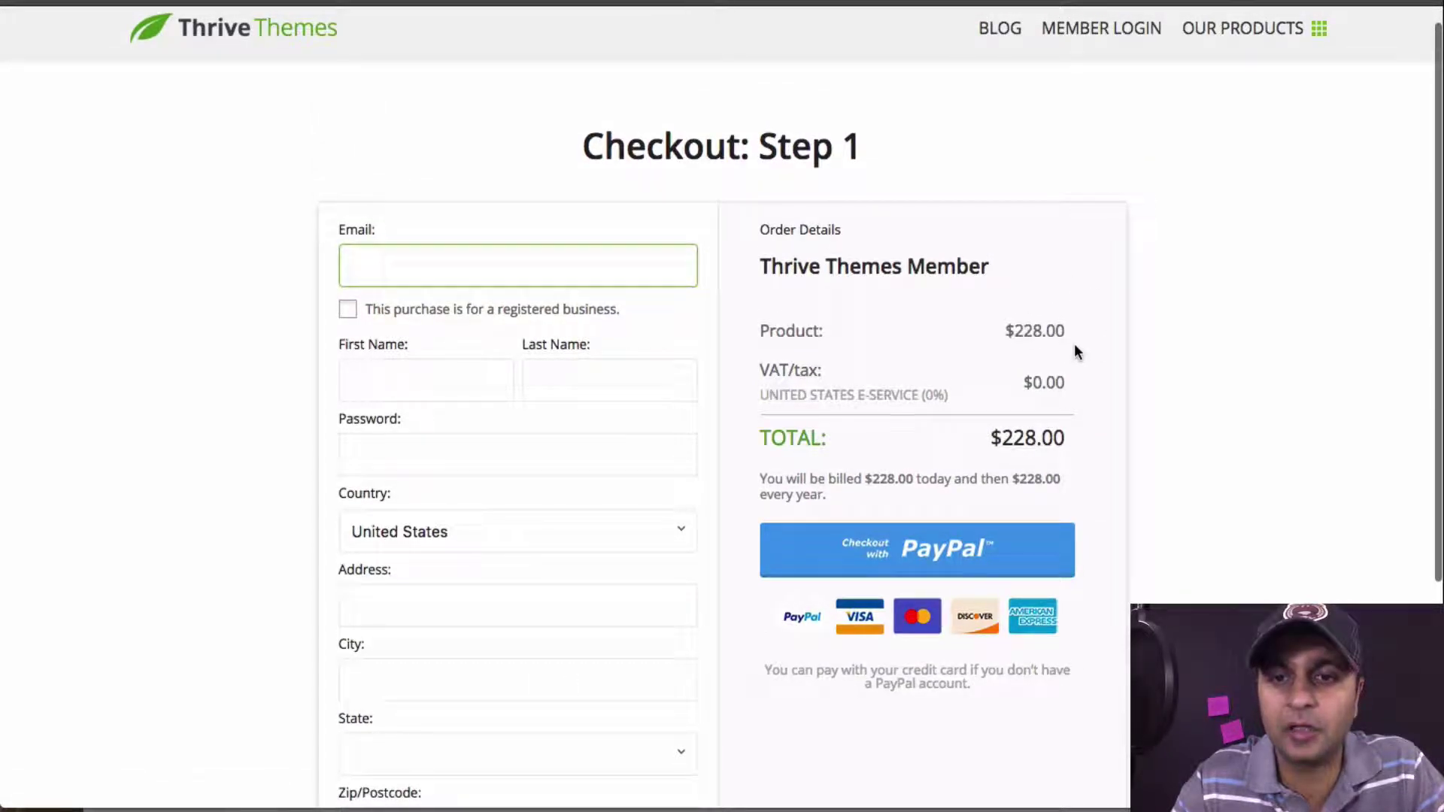
{"action": "left_click_drag", "start_coordinate": [1002, 446], "coordinate": [1068, 446]}
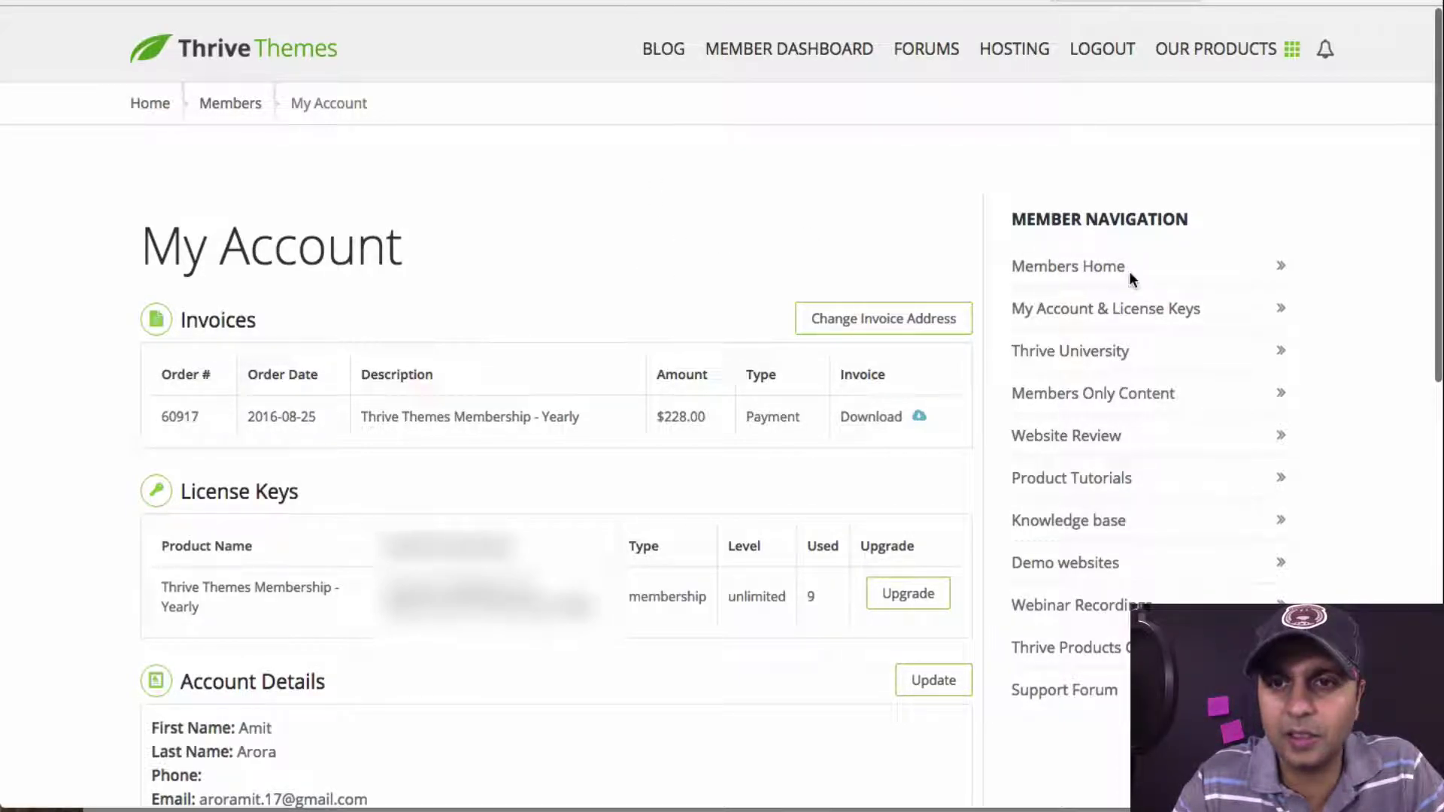
{"action": "left_click", "coordinate": [1104, 278]}
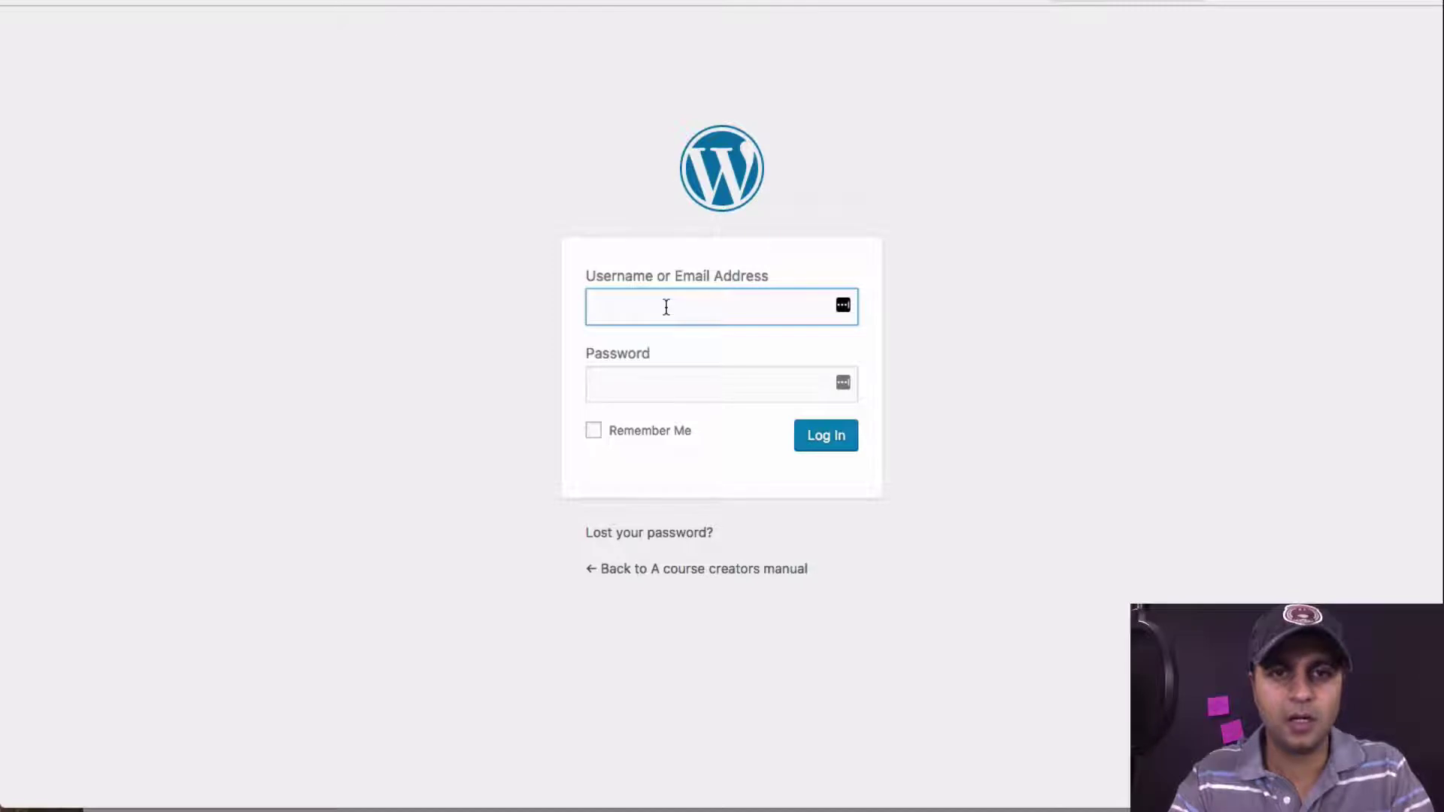
- Enter the site's admin username from the notes into the WordPress login form
{"action": "key", "text": "super+Tab"}
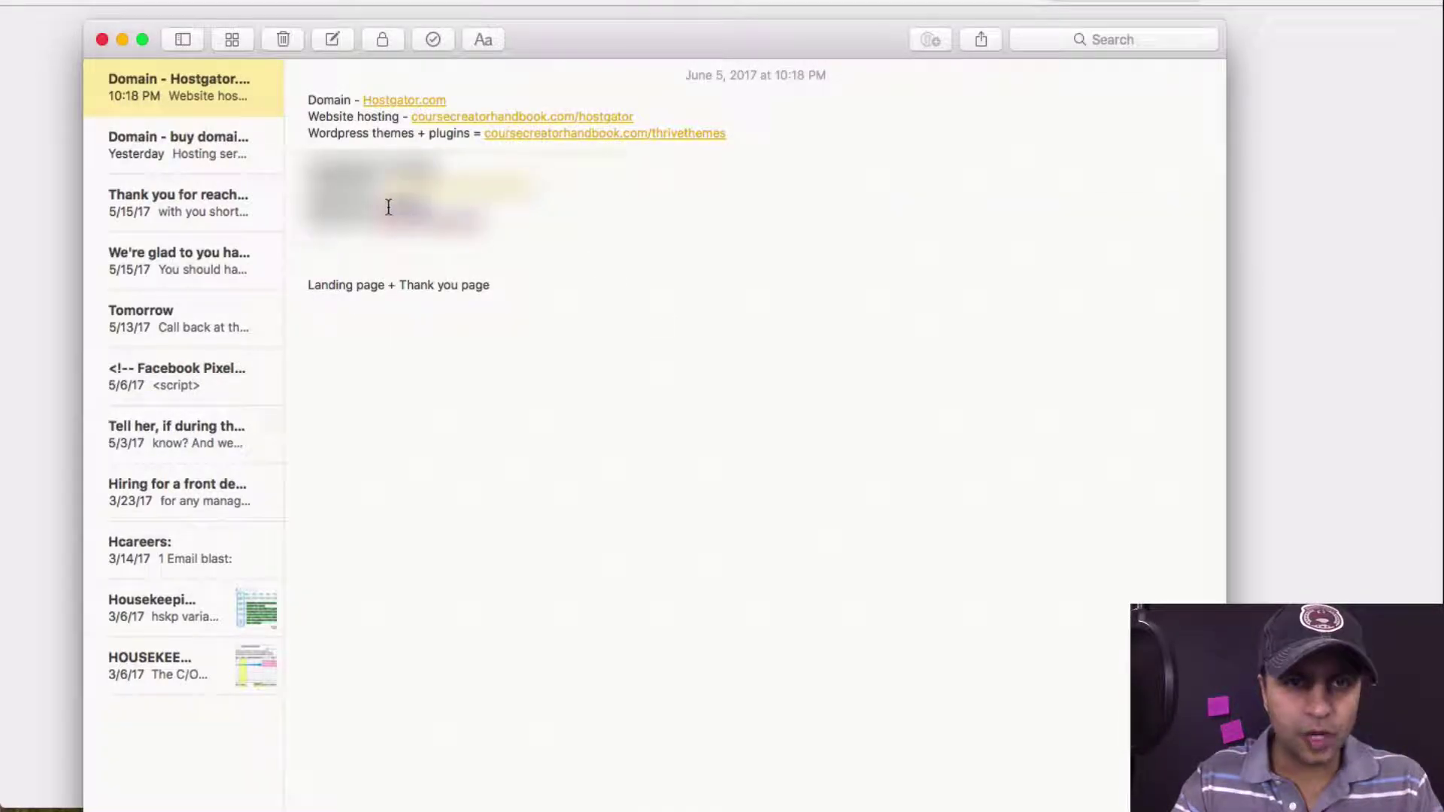
{"action": "key", "text": "super+Tab"}
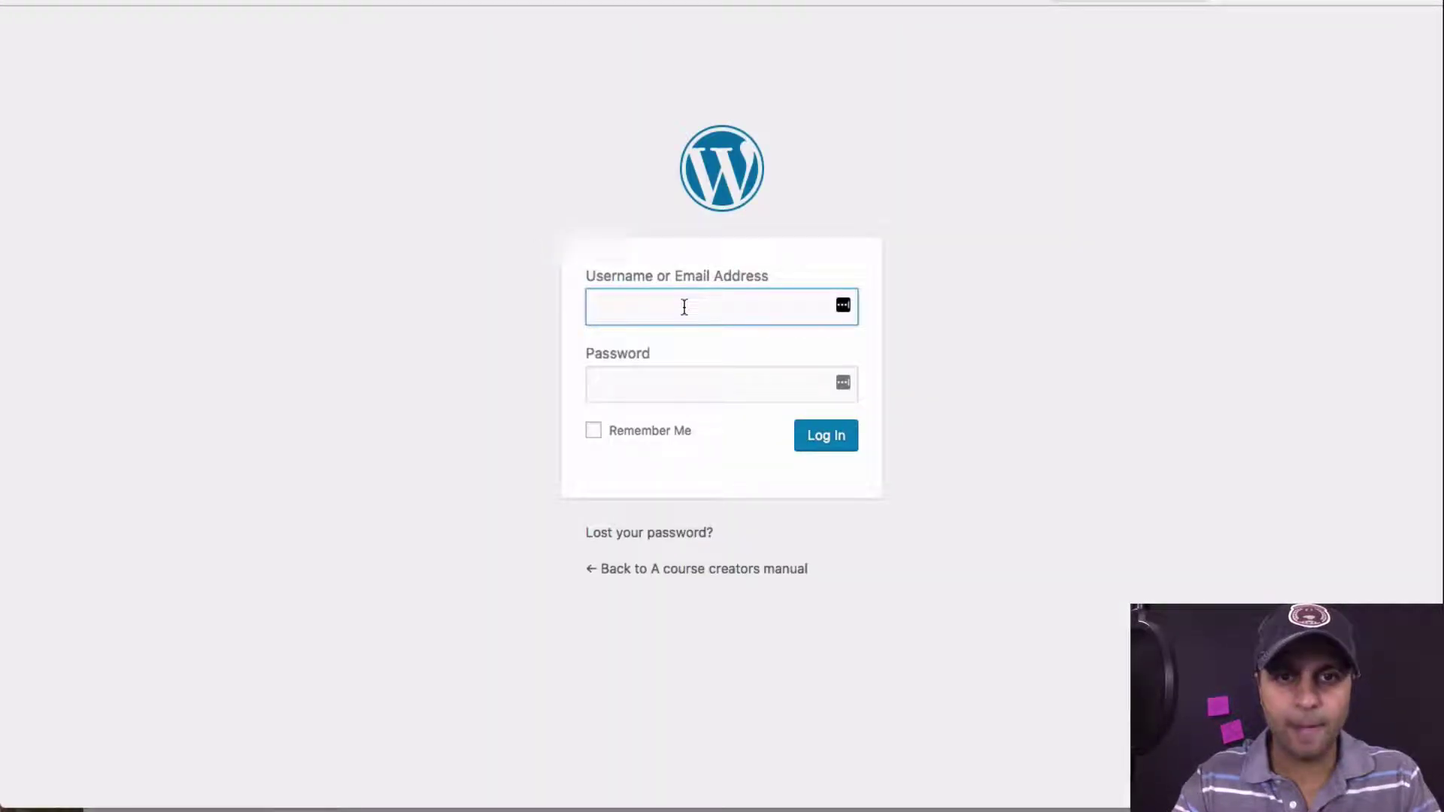
{"action": "type", "text": "aroramit"}
{"action": "left_click", "coordinate": [710, 397]}
- Paste the password from the notes, log in, and dismiss the Smart Lock and LastPass prompts
{"action": "key", "text": "super+Tab"}
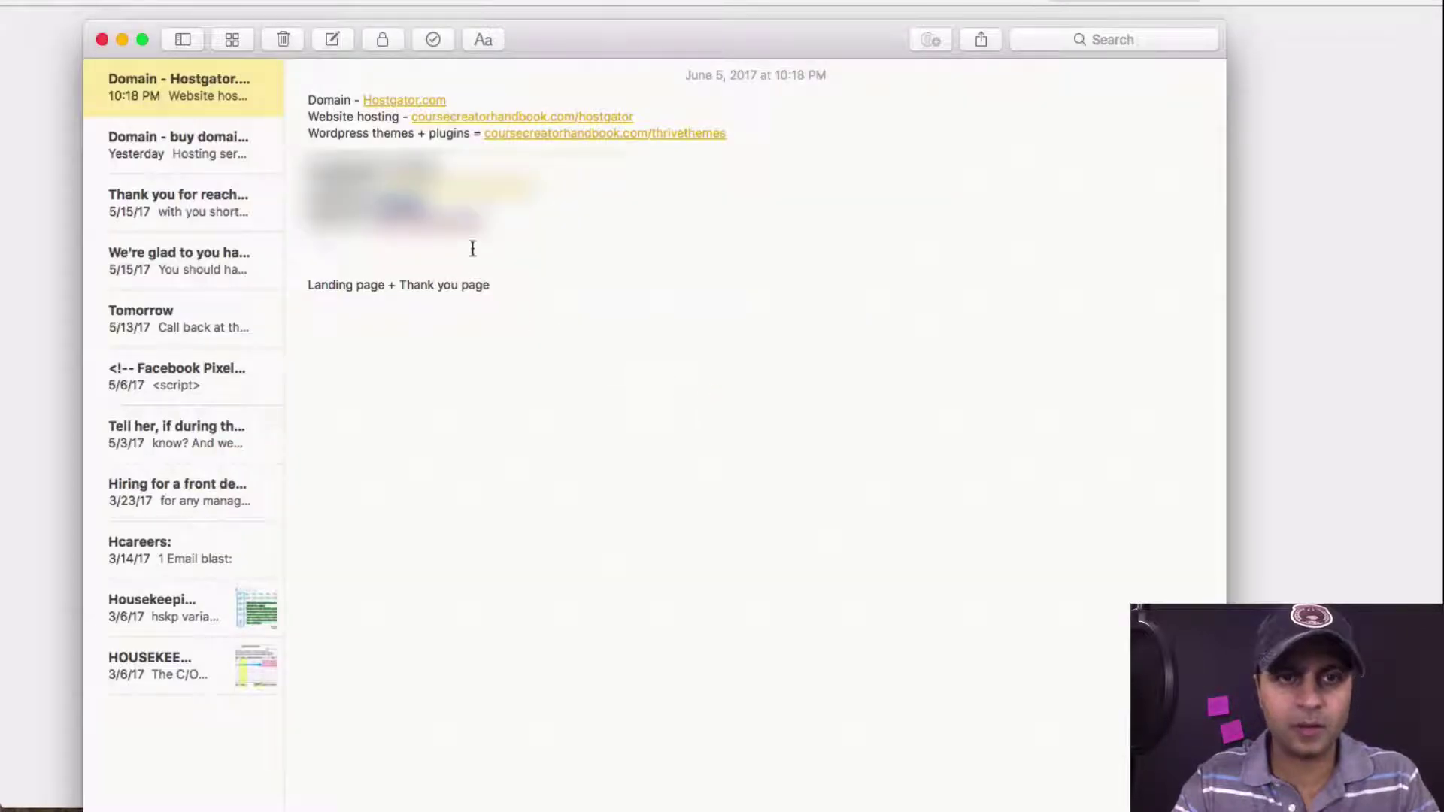
{"action": "mouse_move", "coordinate": [493, 219]}
{"action": "left_mouse_down"}
{"action": "mouse_move", "coordinate": [374, 219]}
{"action": "mouse_move", "coordinate": [489, 218]}
{"action": "left_mouse_up"}
{"action": "key", "text": "super+c"}
{"action": "key", "text": "super+Tab"}
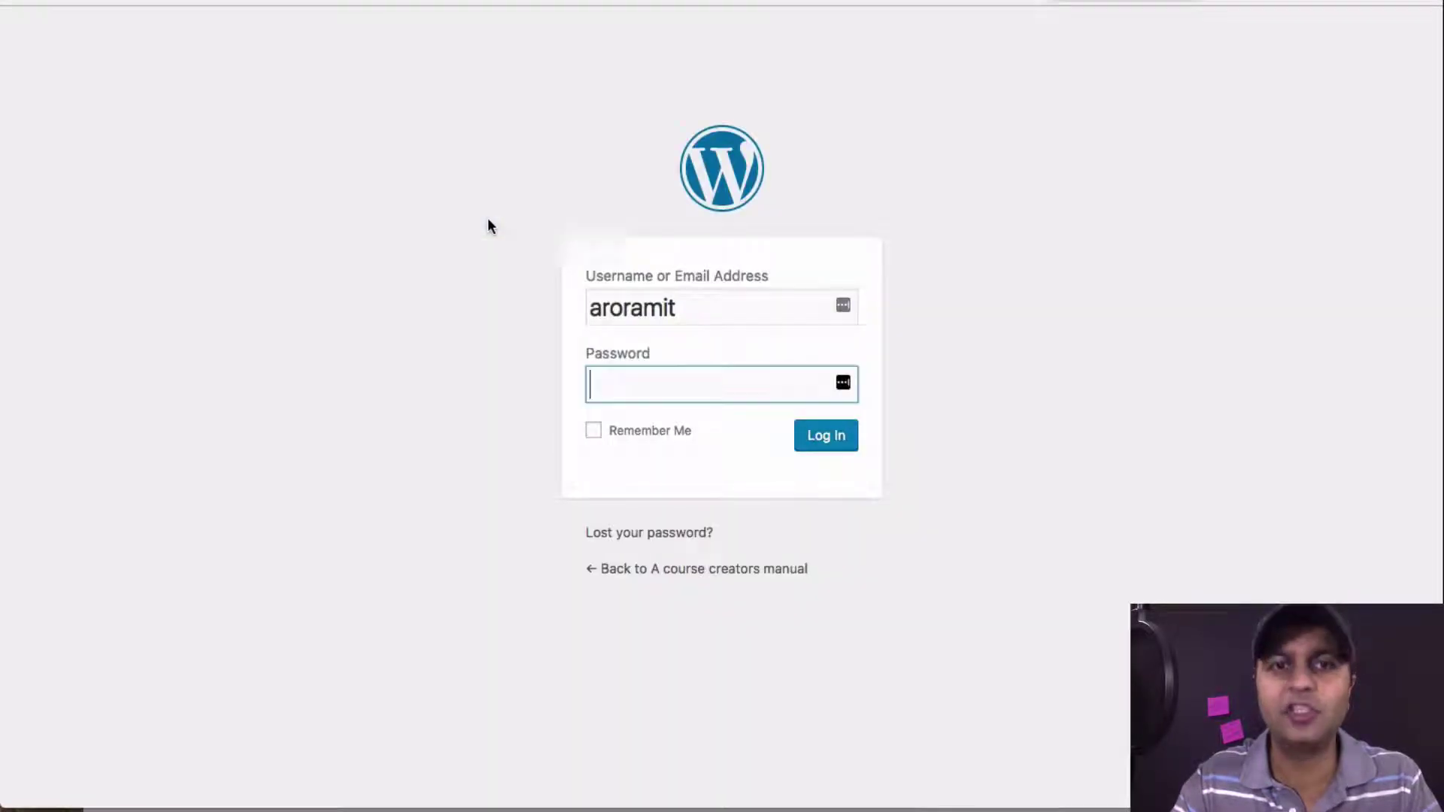
{"action": "key", "text": "super+v"}
{"action": "left_click", "coordinate": [822, 446]}
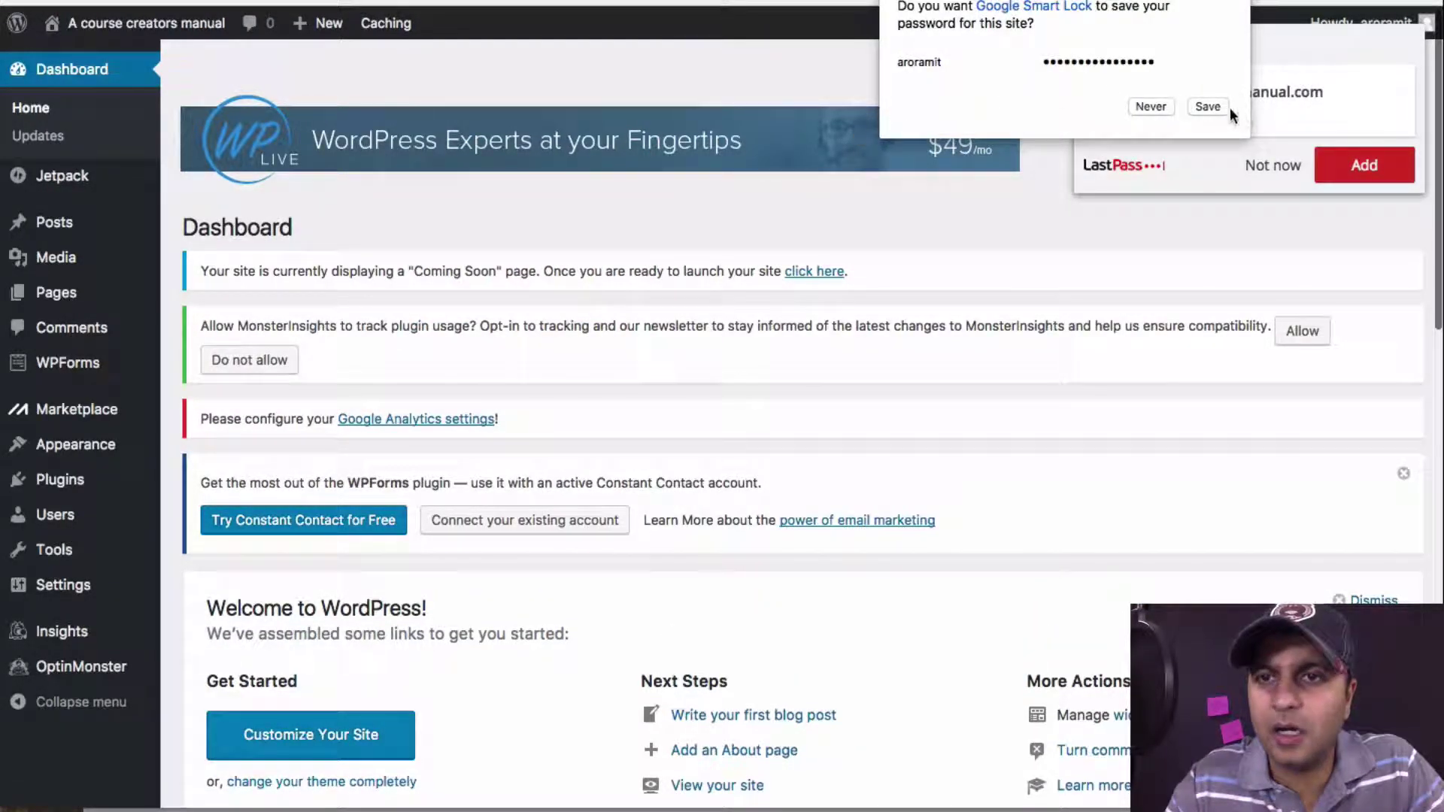
{"action": "left_click", "coordinate": [1151, 106]}
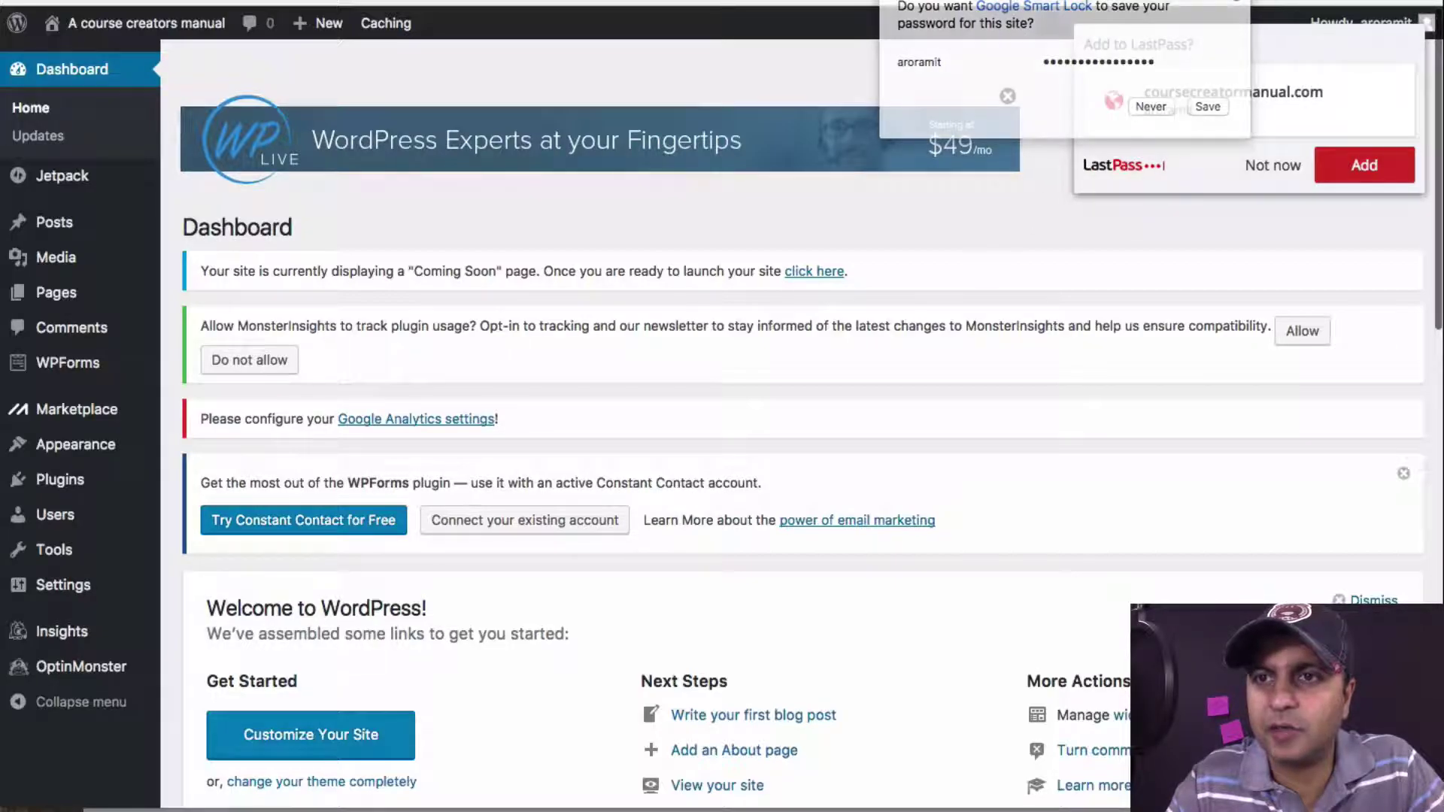
{"action": "left_click", "coordinate": [1272, 167]}
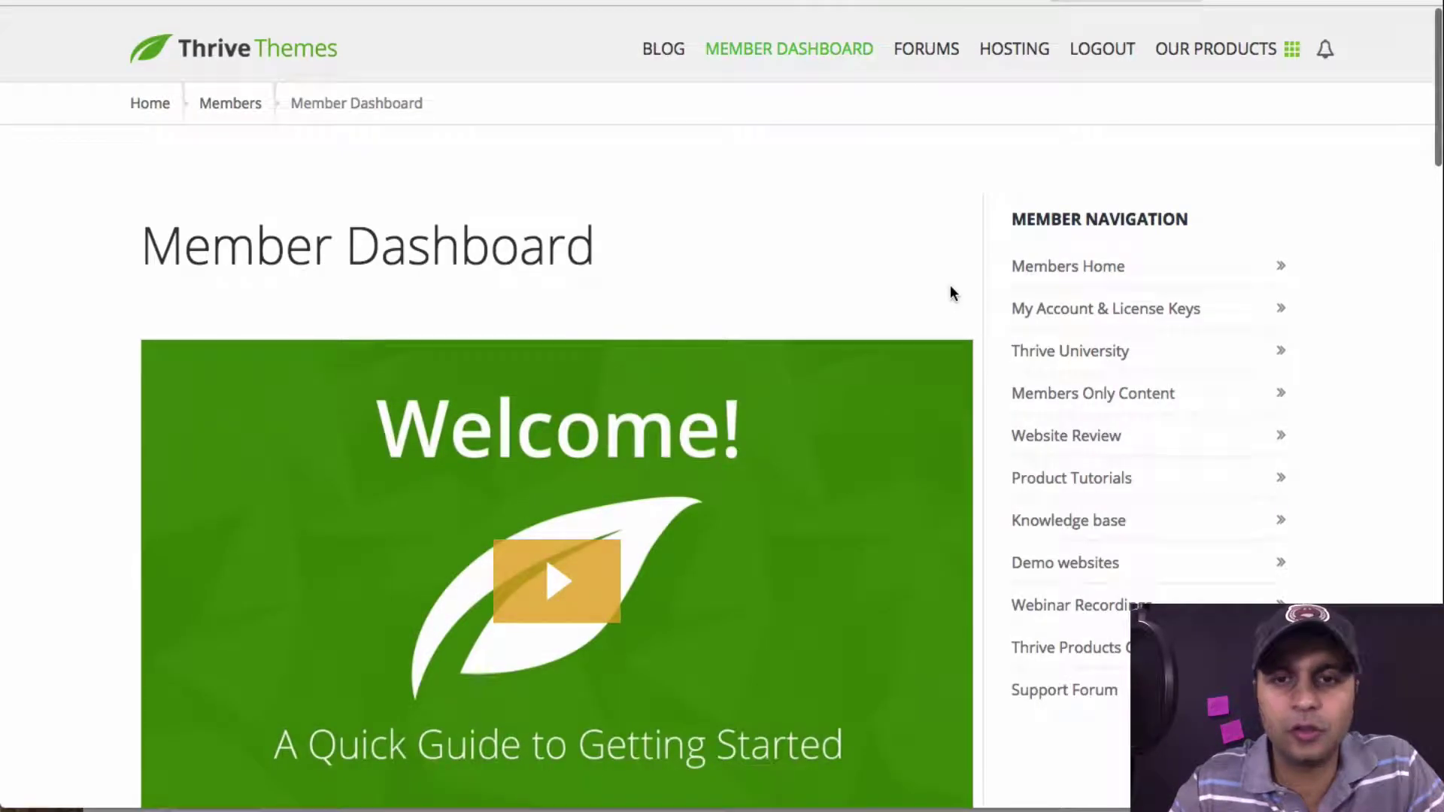
- Download the Thrive Quiz Builder and Thrive Ovation plugin zips, highlighting each name while explaining
{"action": "scroll", "coordinate": [952, 293], "scroll_direction": "down", "scroll_amount": 13}
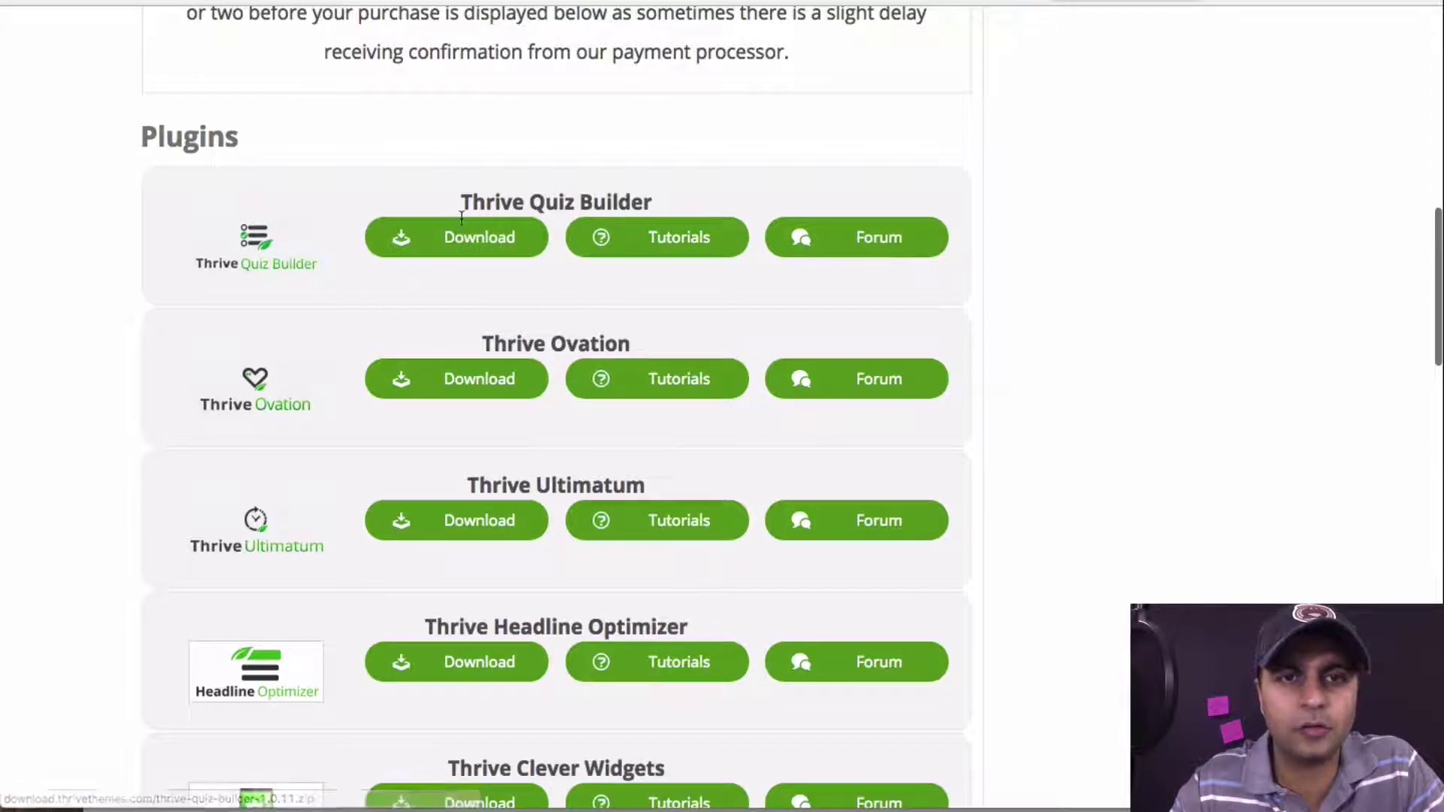
{"action": "left_click", "coordinate": [442, 236]}
{"action": "scroll", "coordinate": [596, 413], "scroll_direction": "down", "scroll_amount": 3}
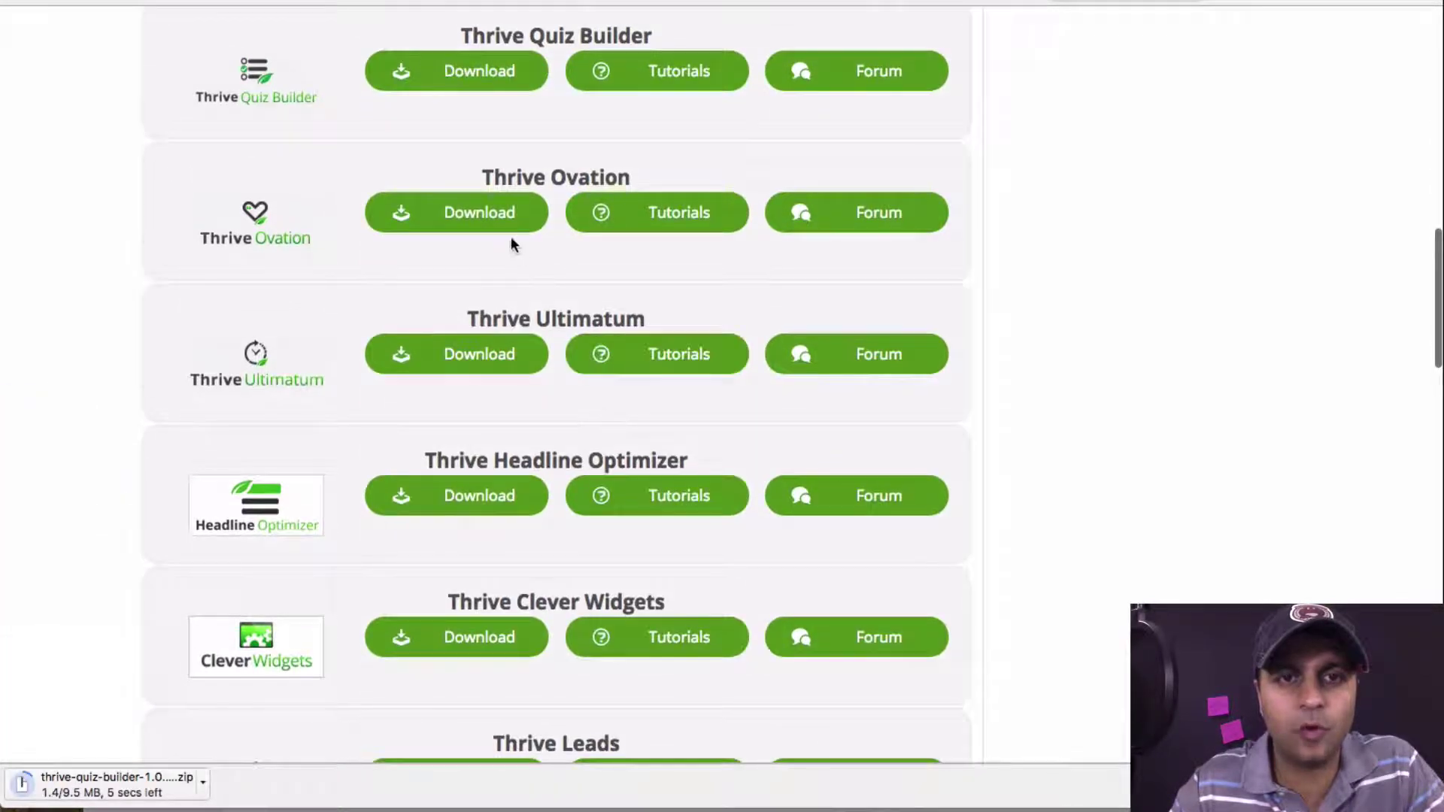
{"action": "left_click", "coordinate": [485, 216]}
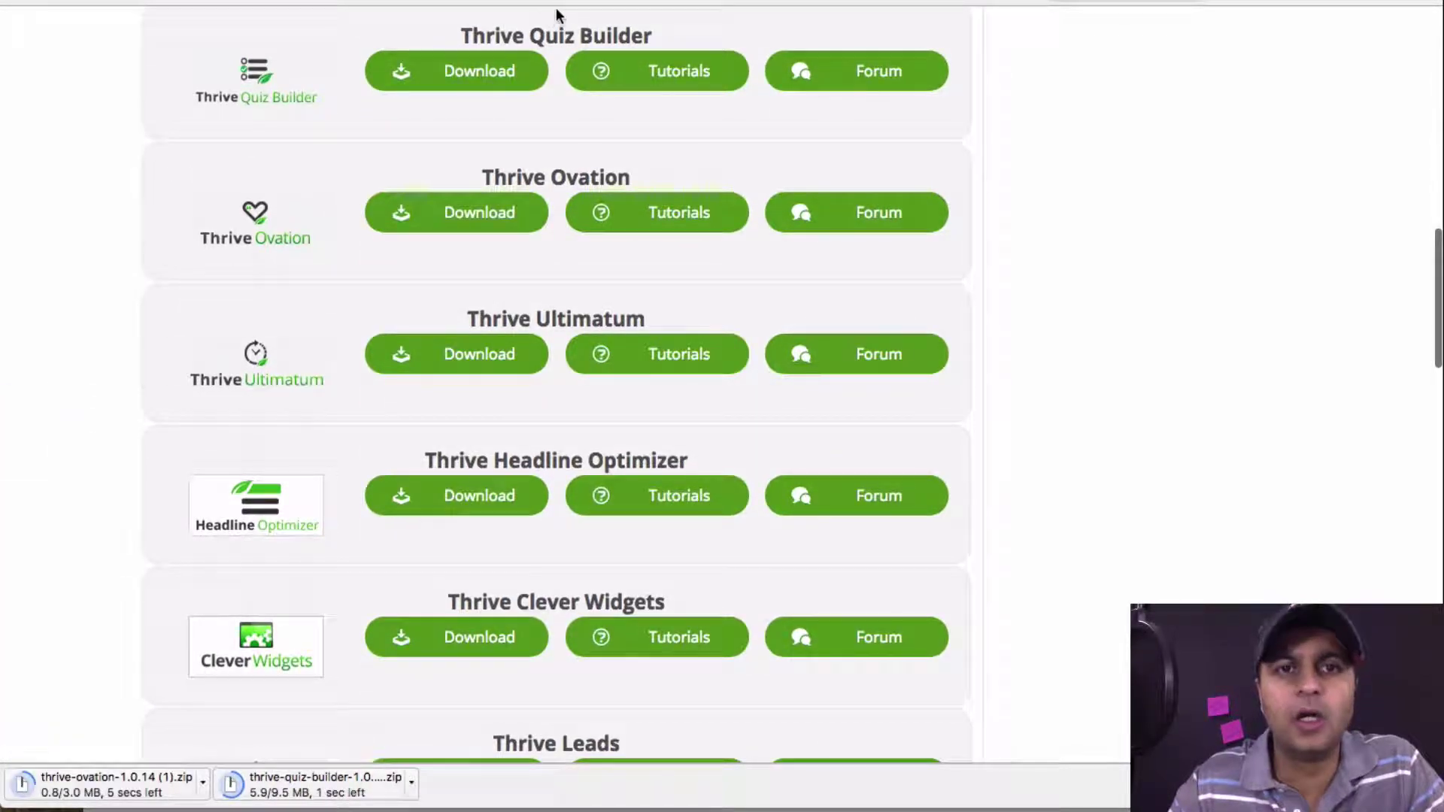
{"action": "left_click_drag", "start_coordinate": [524, 34], "coordinate": [651, 36]}
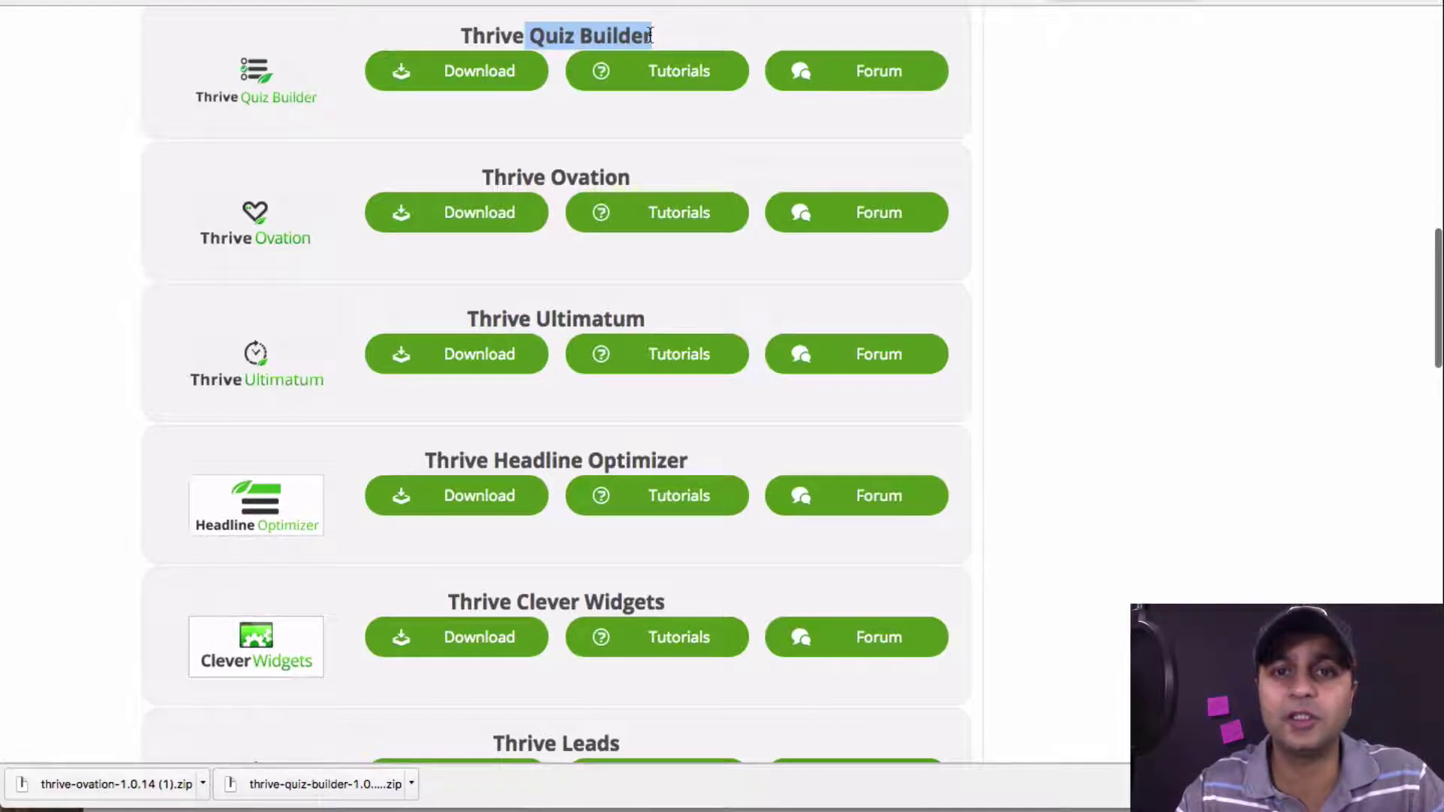
{"action": "left_click", "coordinate": [645, 165]}
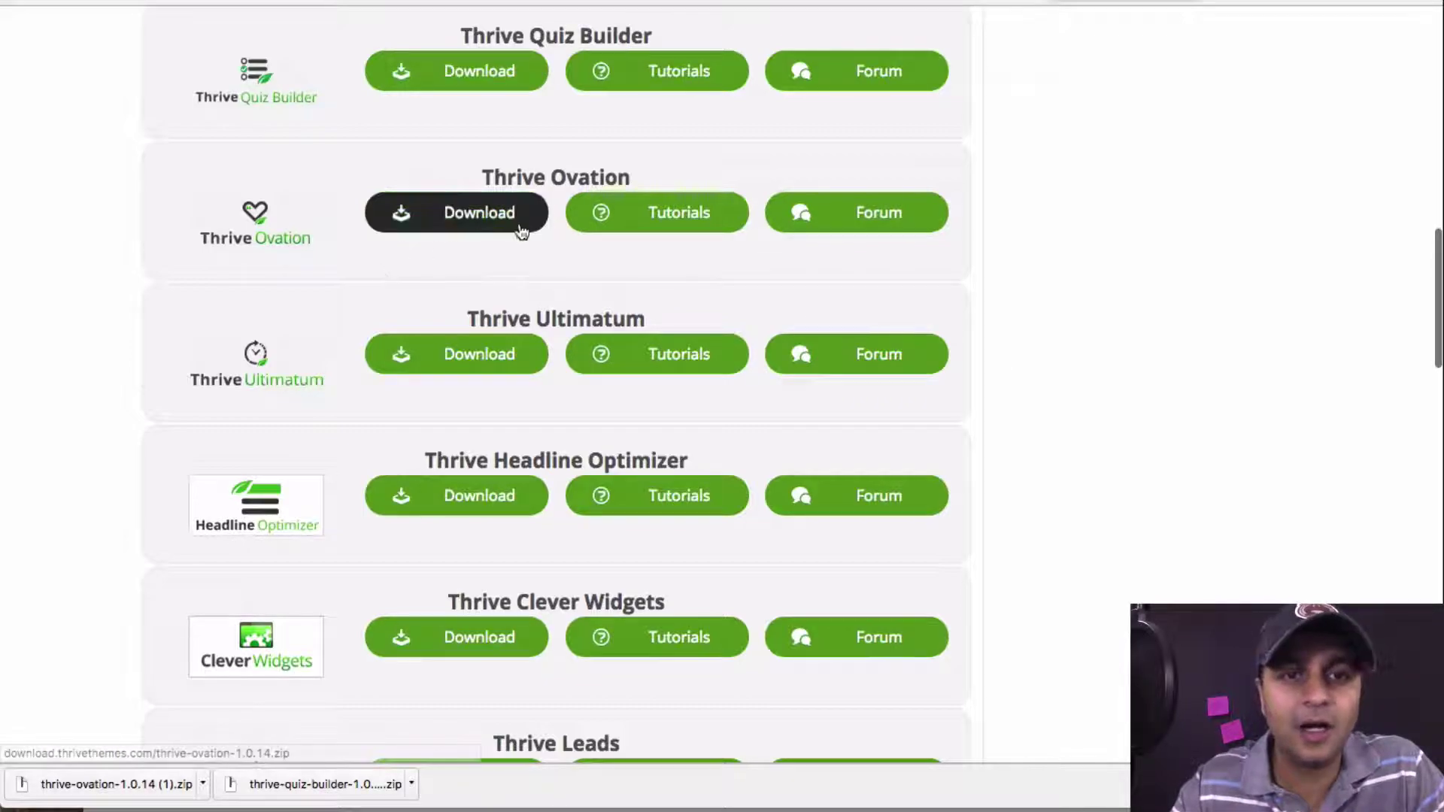
{"action": "left_click_drag", "start_coordinate": [634, 178], "coordinate": [462, 177]}
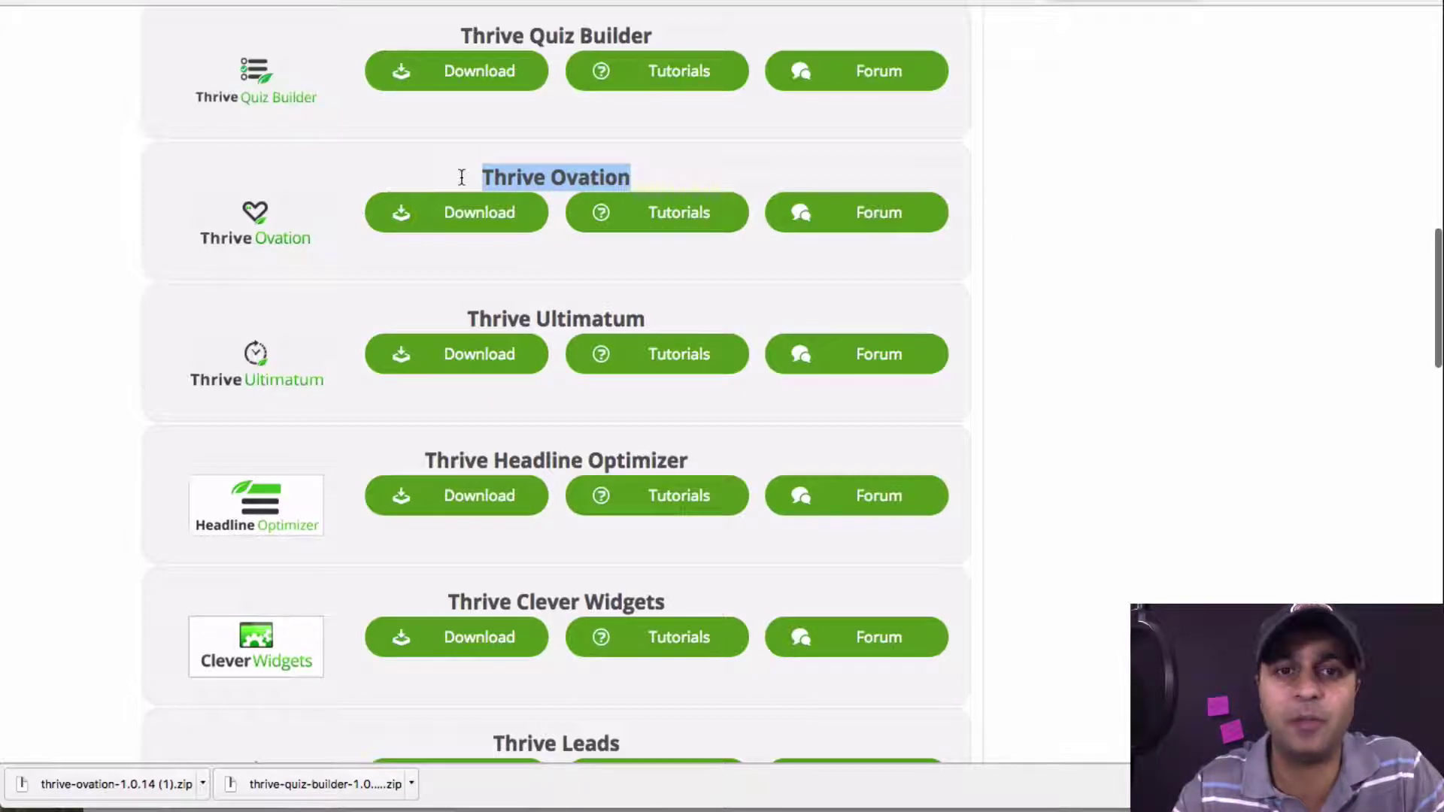
- Download Thrive Ultimatum, Headline Optimizer, Clever Widgets, Leads and Content Builder & Landing Pages zips
{"action": "left_click", "coordinate": [554, 321]}
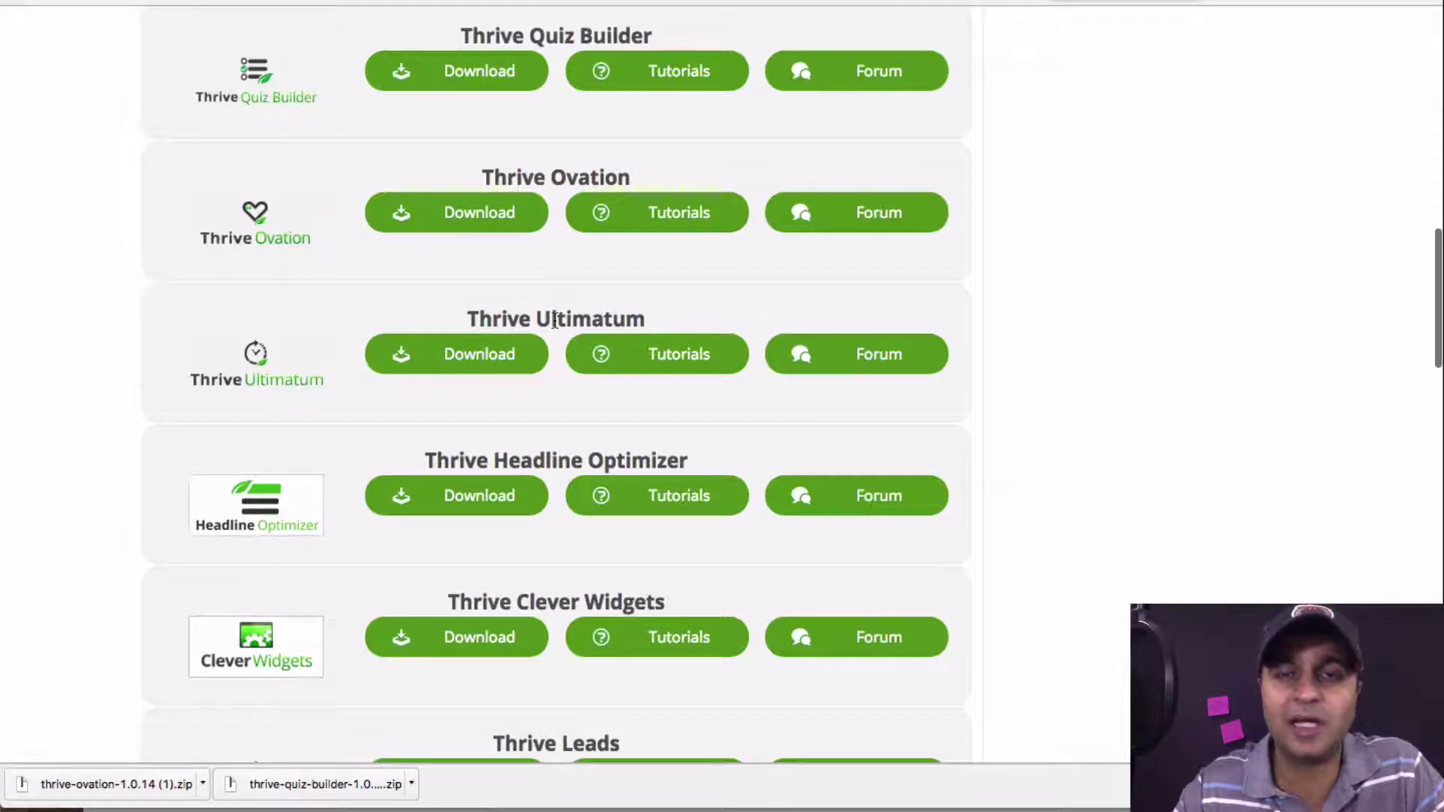
{"action": "left_click", "coordinate": [491, 371]}
{"action": "scroll", "coordinate": [658, 414], "scroll_direction": "down", "scroll_amount": 3}
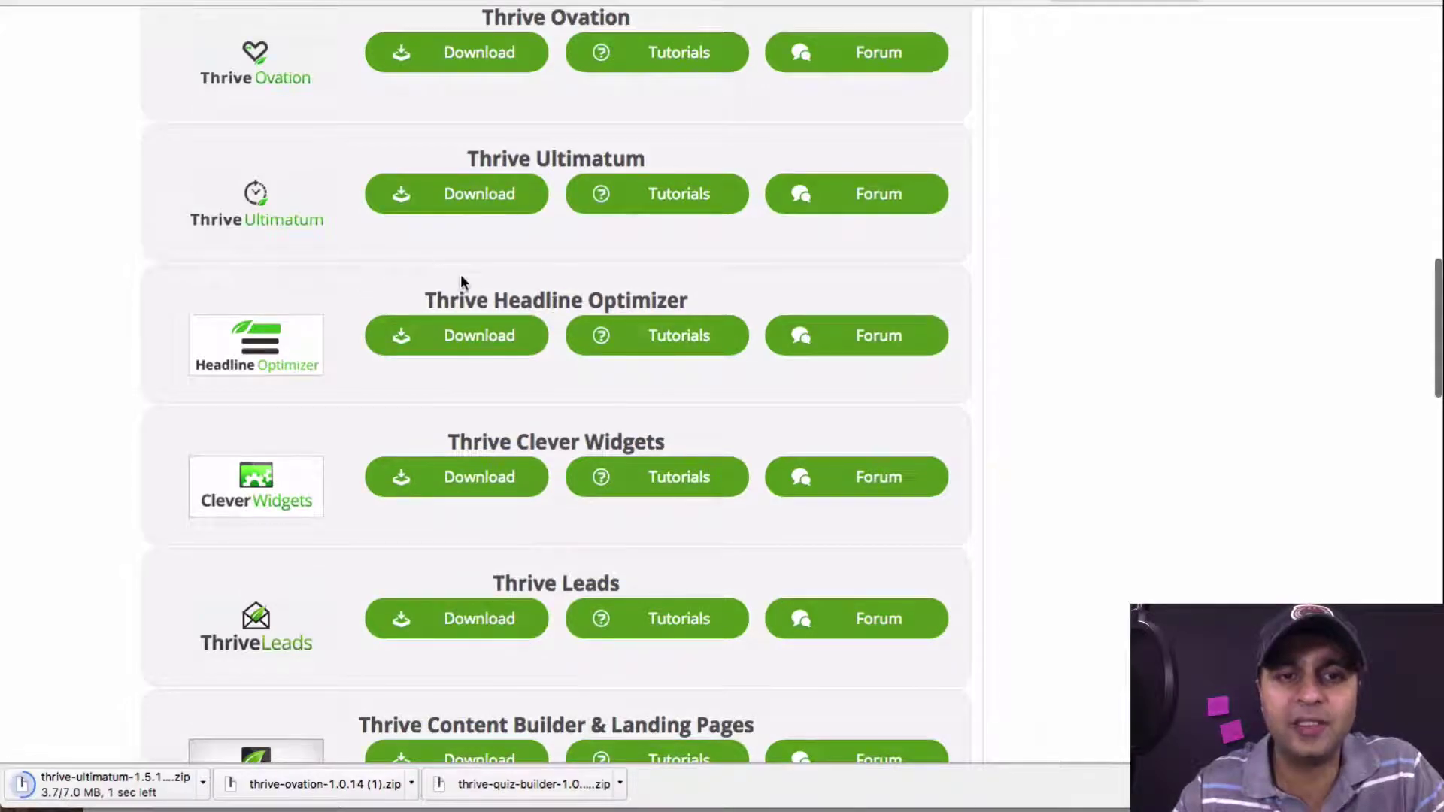
{"action": "left_click", "coordinate": [435, 348]}
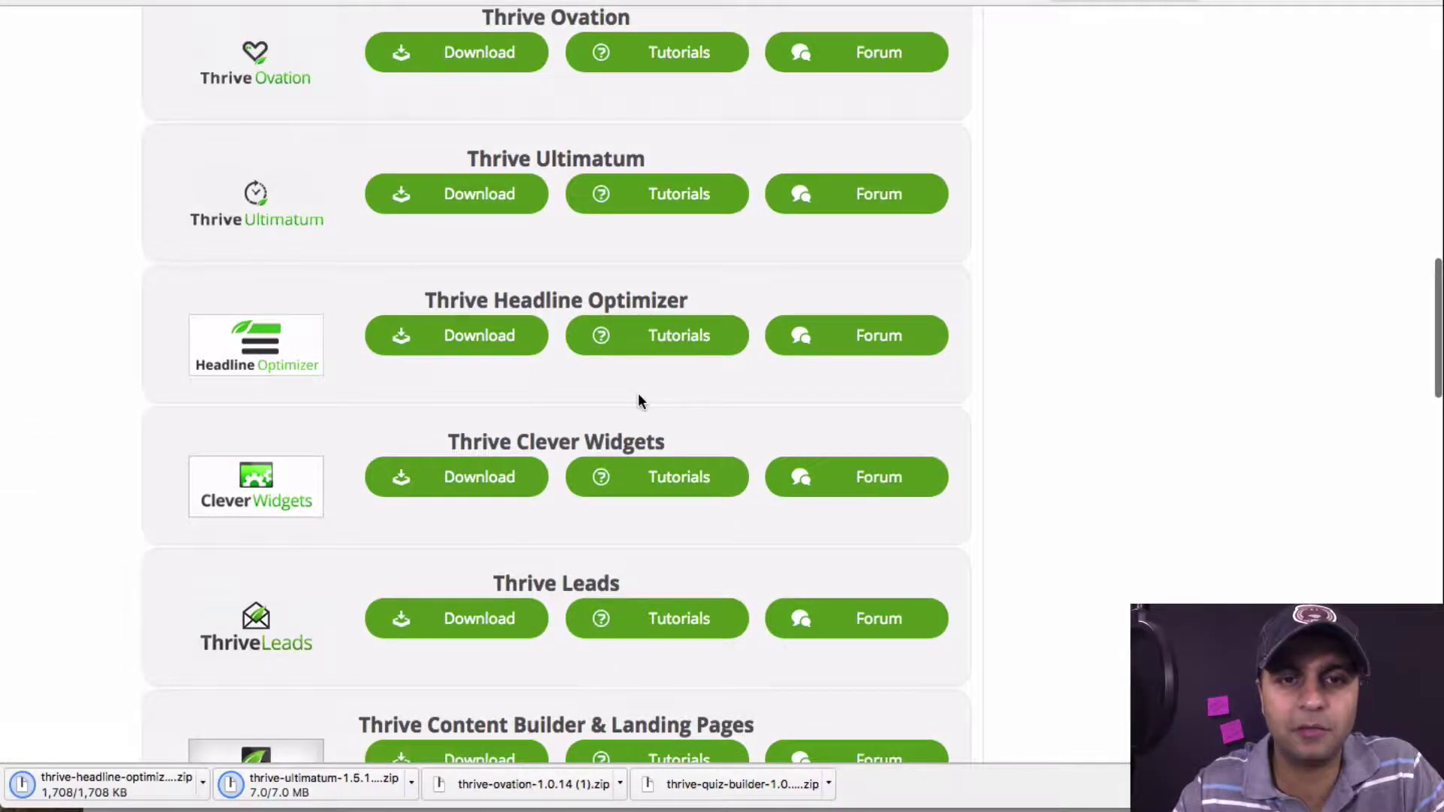
{"action": "scroll", "coordinate": [638, 396], "scroll_direction": "down", "scroll_amount": 3}
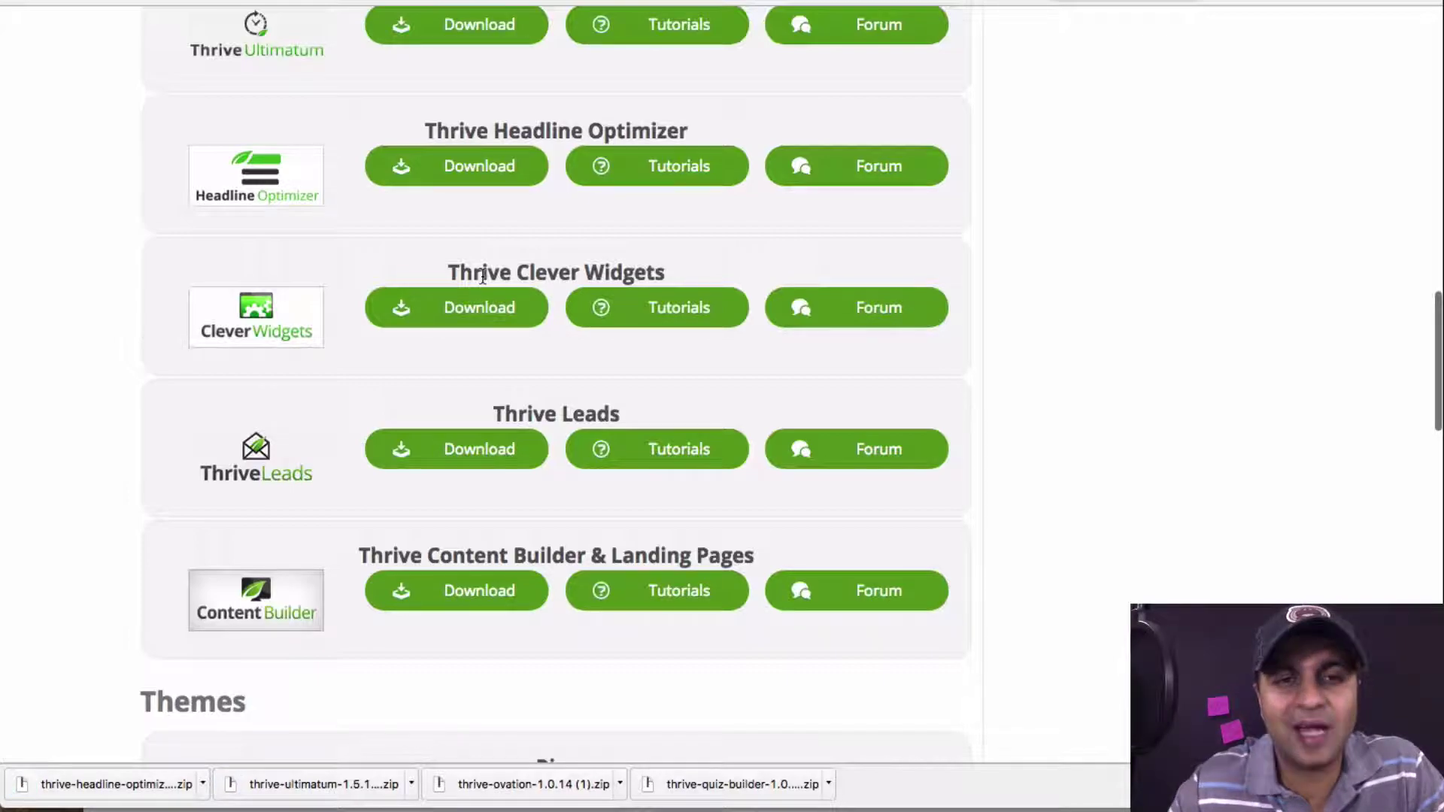
{"action": "left_click", "coordinate": [473, 313]}
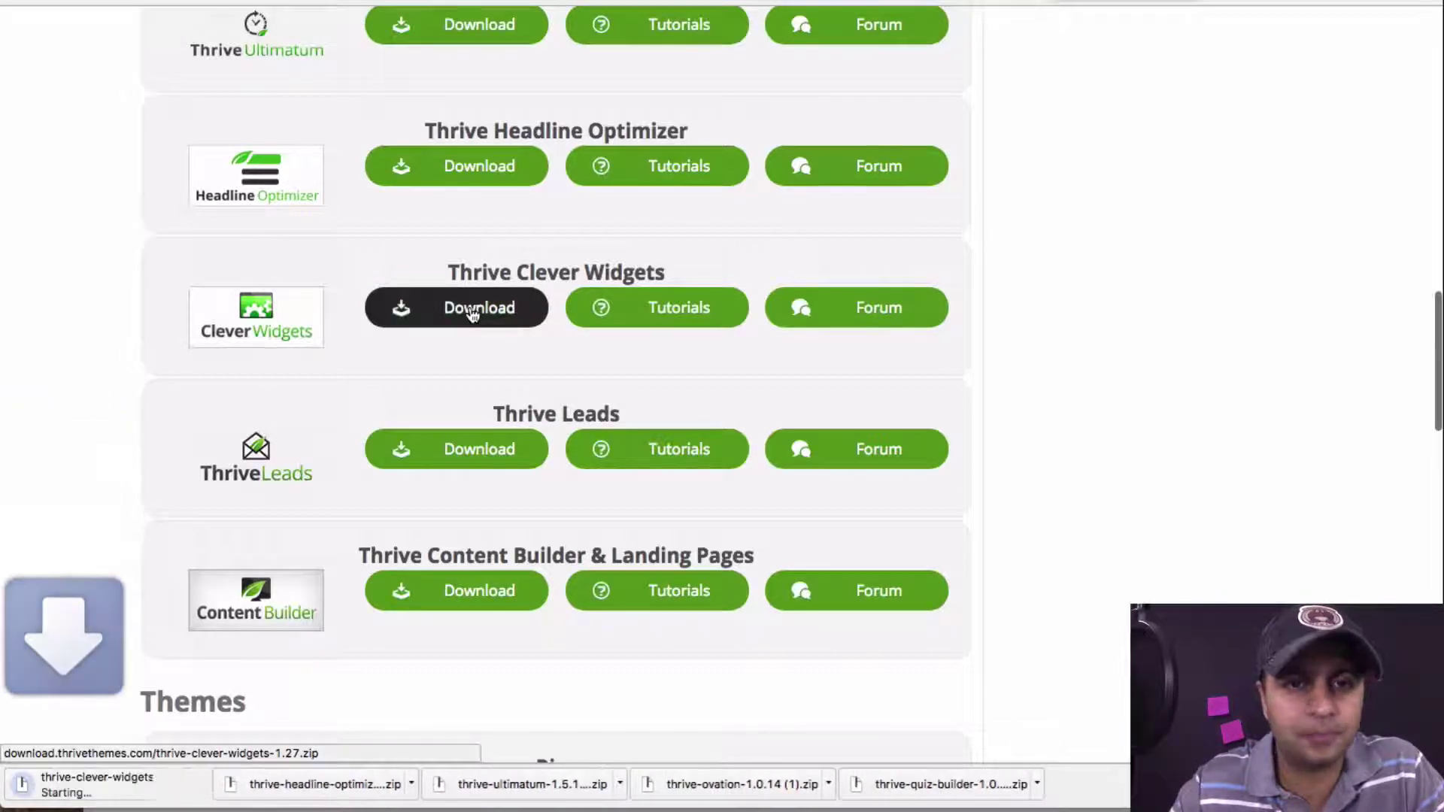
{"action": "scroll", "coordinate": [539, 369], "scroll_direction": "down", "scroll_amount": 2}
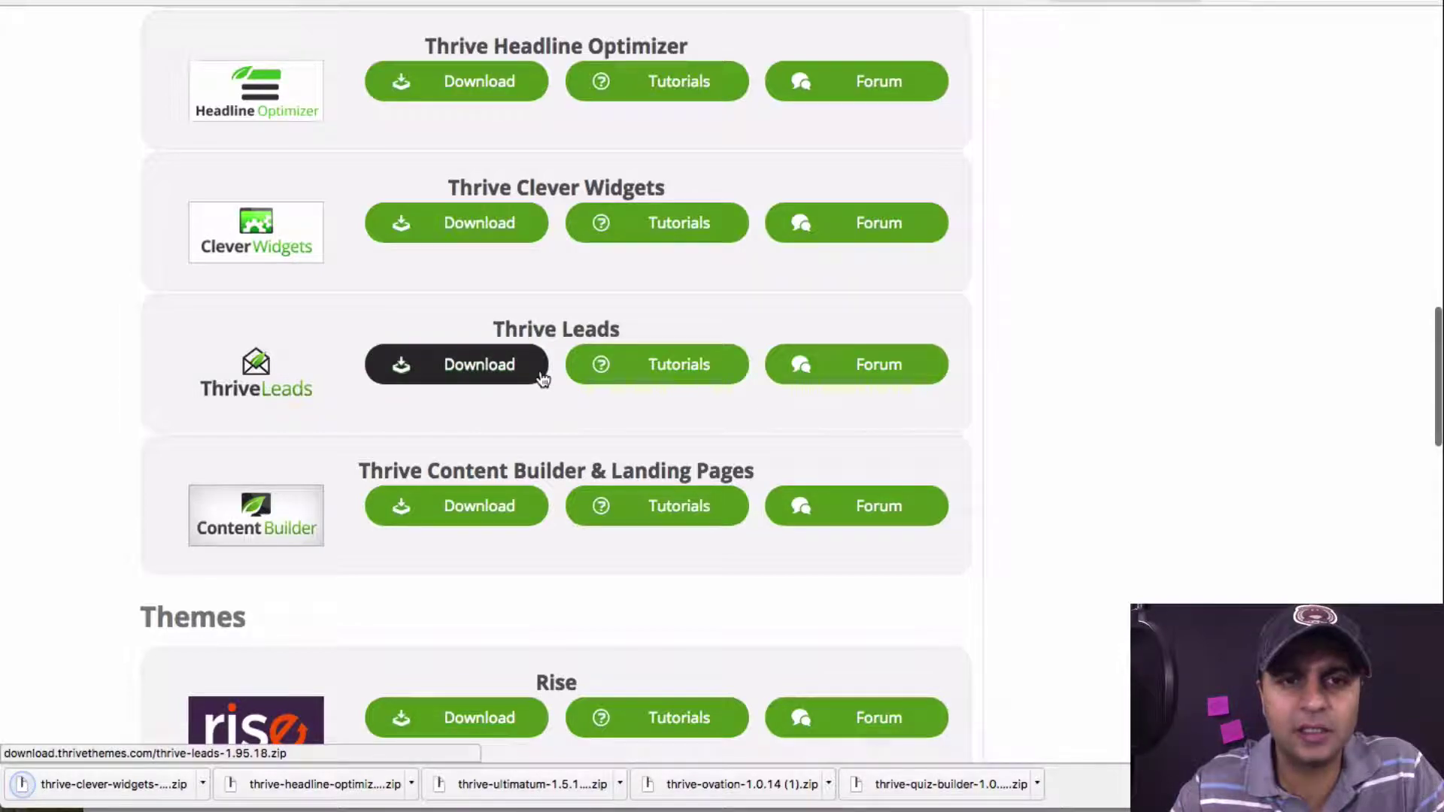
{"action": "left_click", "coordinate": [500, 373]}
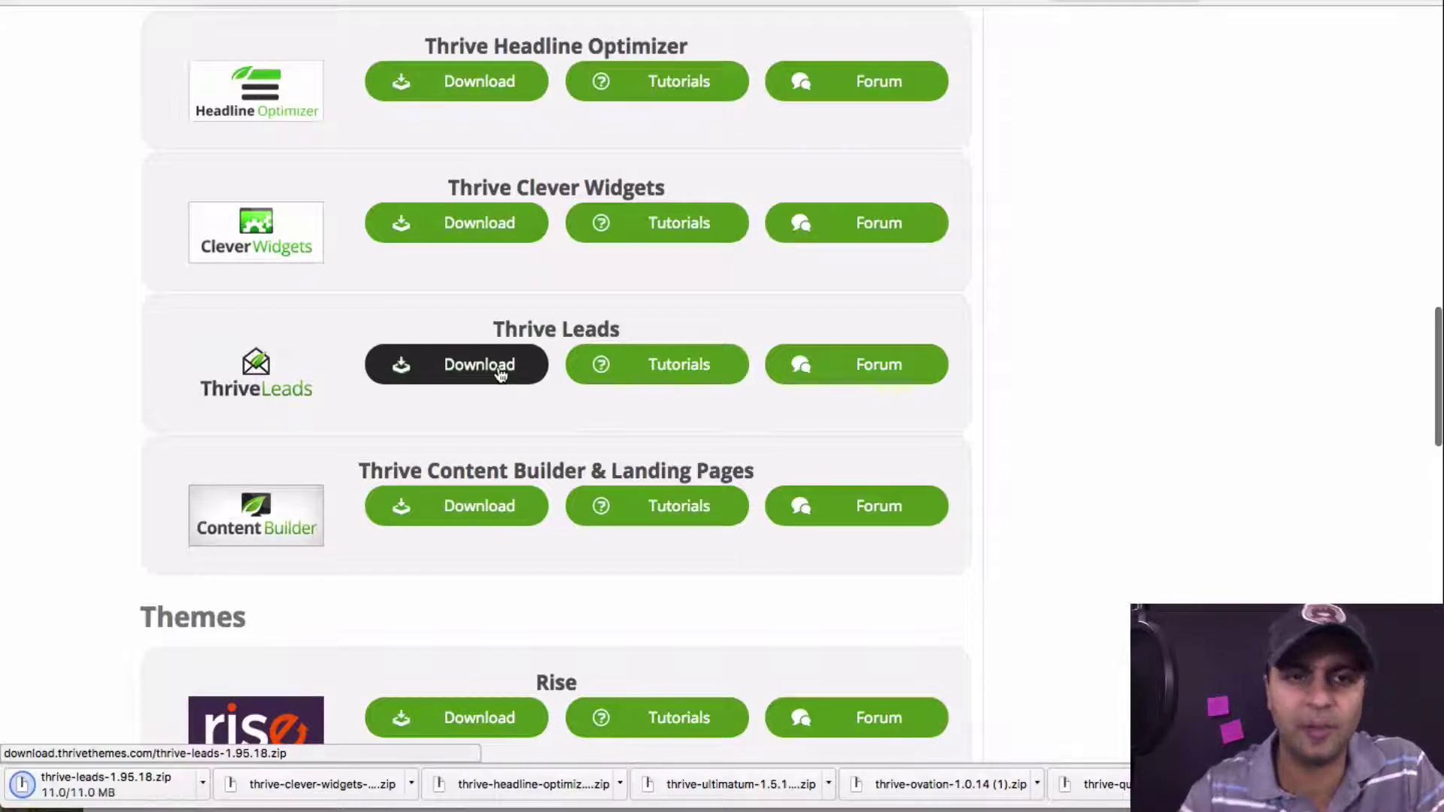
{"action": "left_click", "coordinate": [484, 524]}
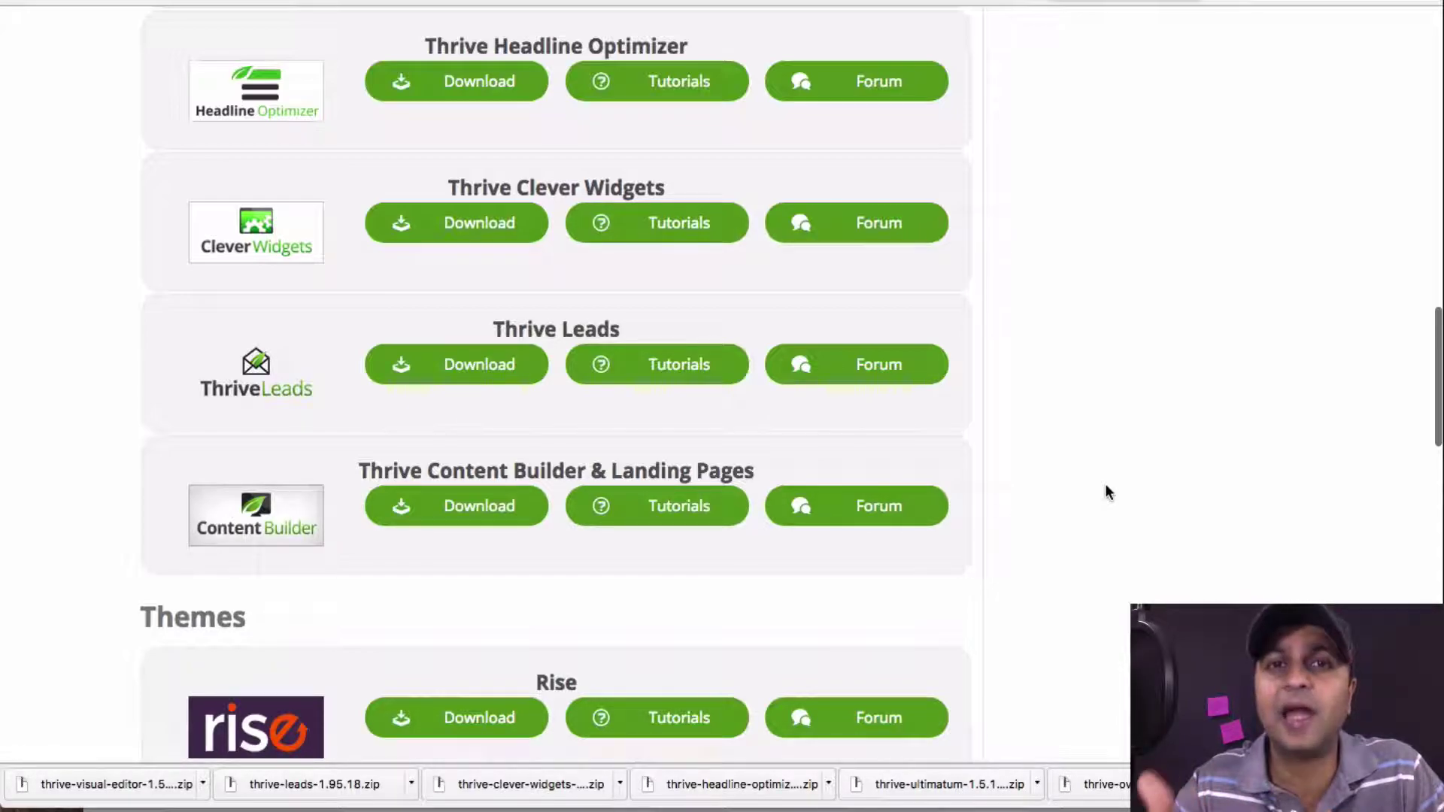
- Scroll through the Themes section to browse Squared, Minus, Ignition, Luxe and the other themes
{"action": "scroll", "coordinate": [1106, 491], "scroll_direction": "down", "scroll_amount": 5}
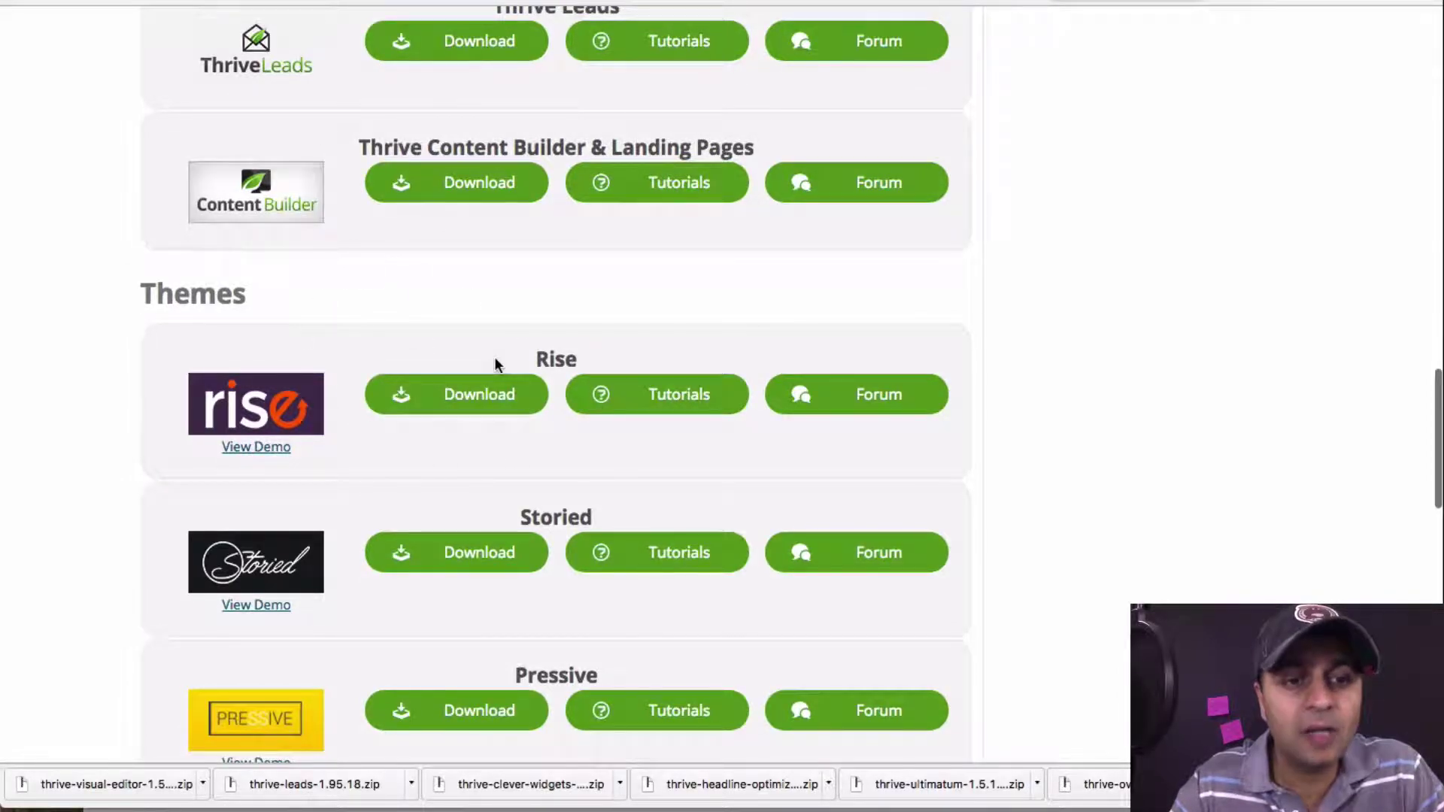
{"action": "scroll", "coordinate": [494, 361], "scroll_direction": "down", "scroll_amount": 5}
{"action": "scroll", "coordinate": [495, 361], "scroll_direction": "down", "scroll_amount": 10}
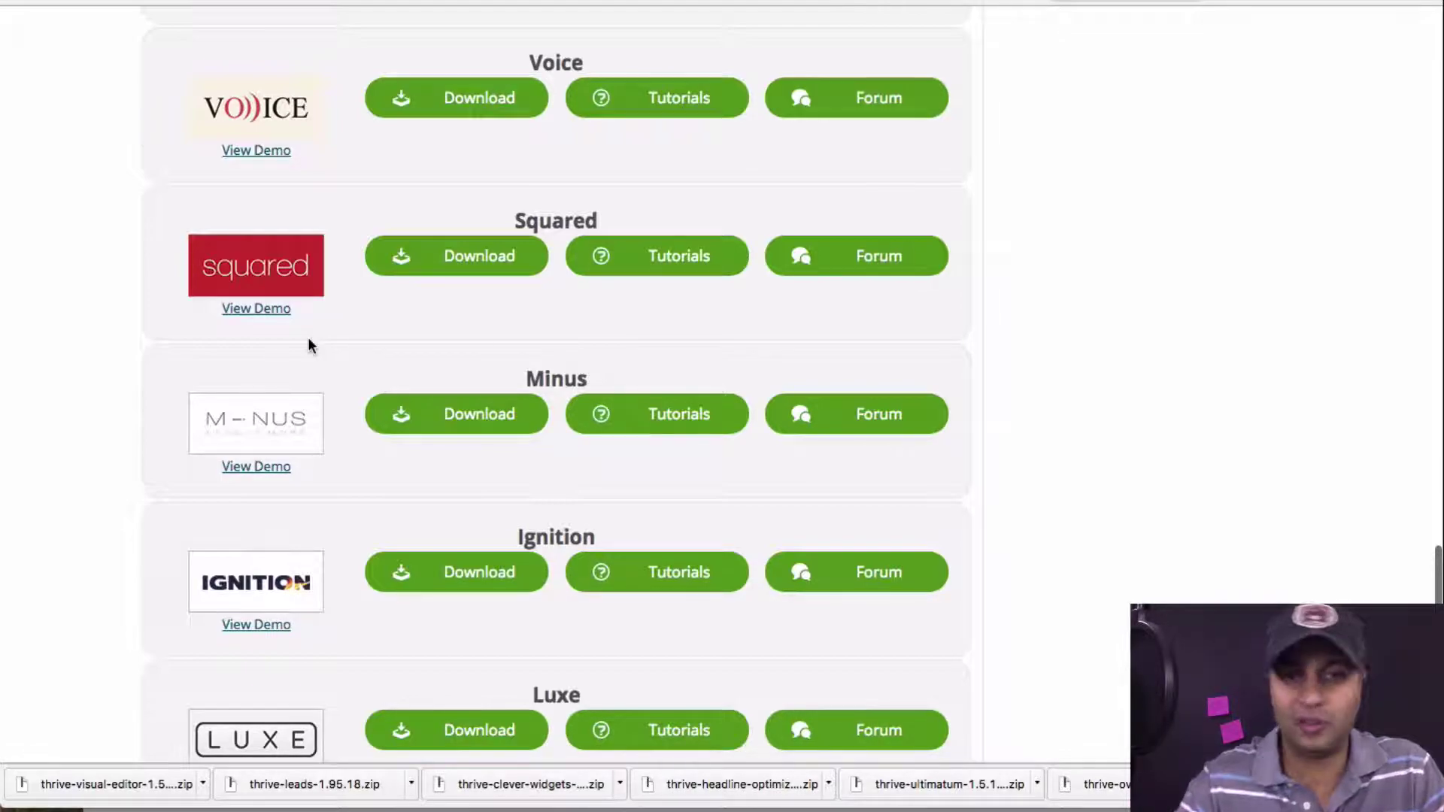
{"action": "scroll", "coordinate": [309, 346], "scroll_direction": "down", "scroll_amount": 4}
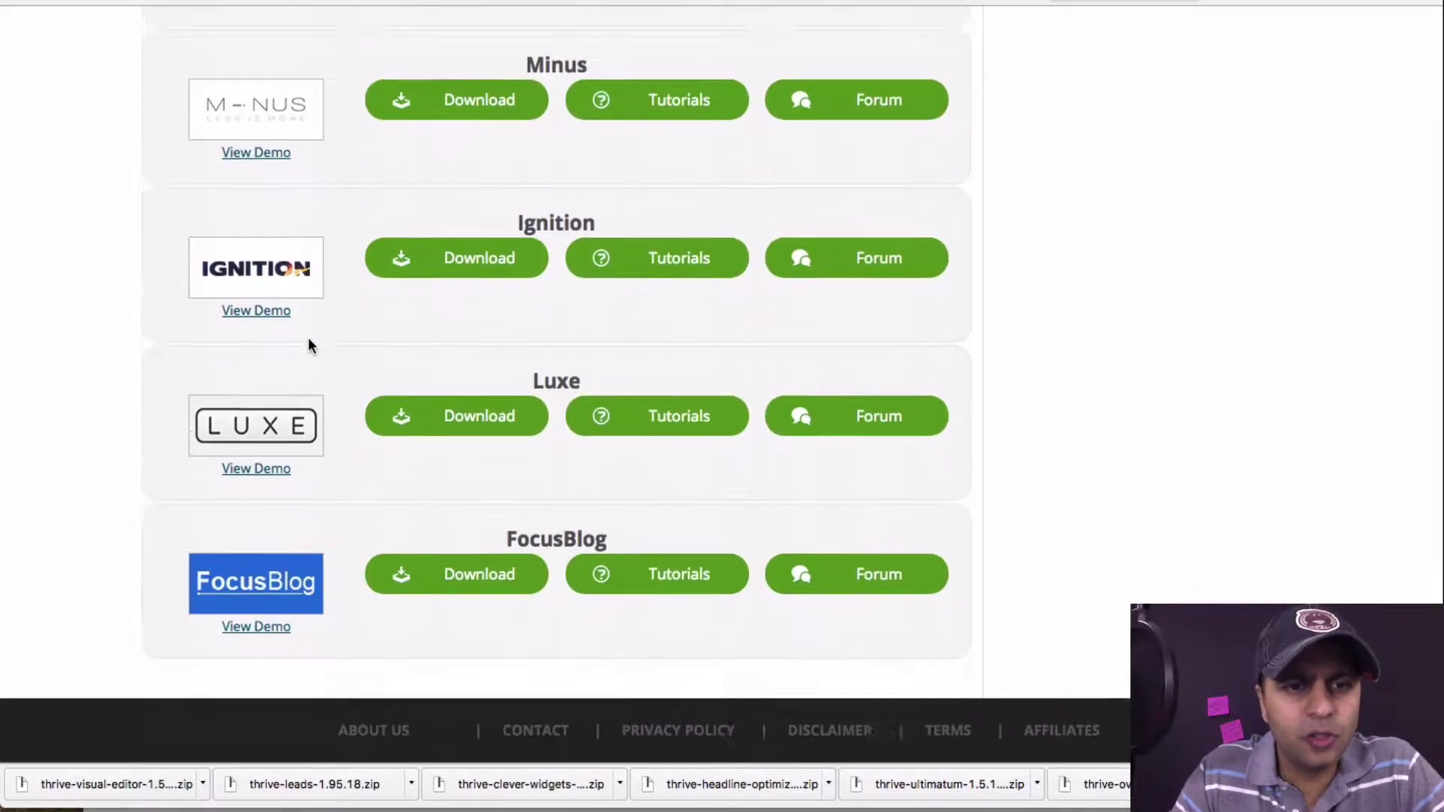
{"action": "scroll", "coordinate": [308, 346], "scroll_direction": "up", "scroll_amount": 3}
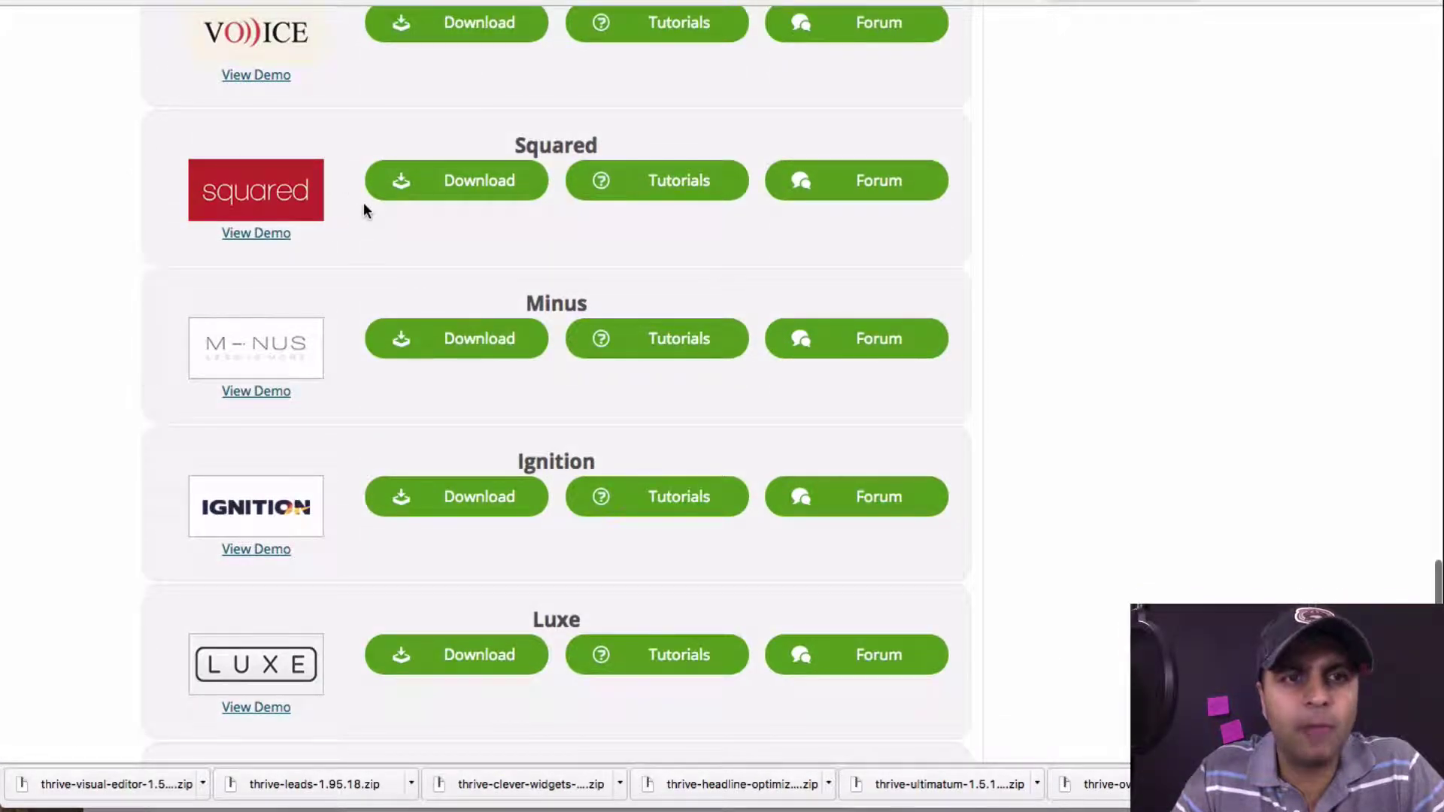
- Preview the Squared theme demo, then download squared-1.200.27.zip from the themes list
{"action": "left_click", "coordinate": [260, 236]}
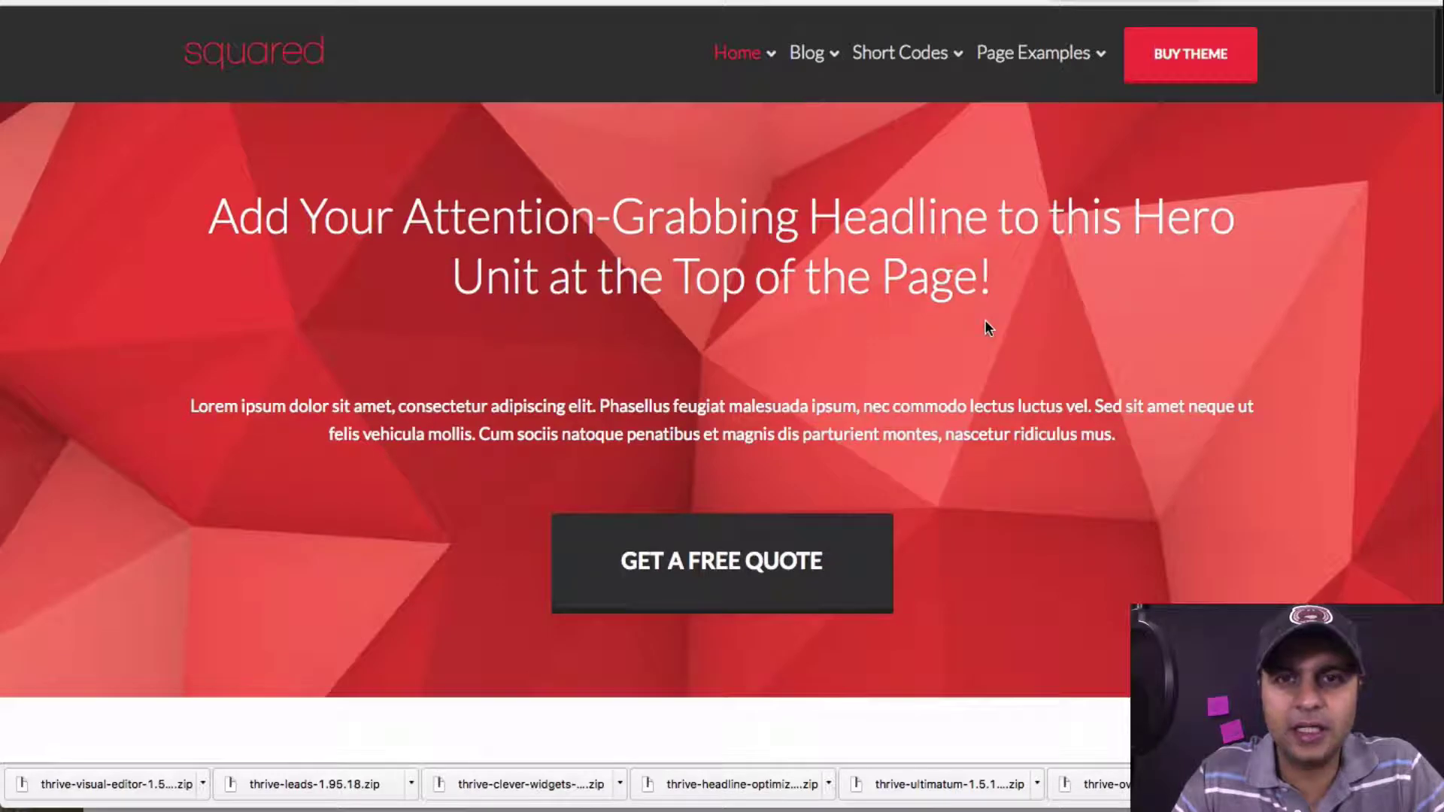
{"action": "scroll", "coordinate": [985, 323], "scroll_direction": "down", "scroll_amount": 5}
{"action": "scroll", "coordinate": [987, 327], "scroll_direction": "down", "scroll_amount": 15}
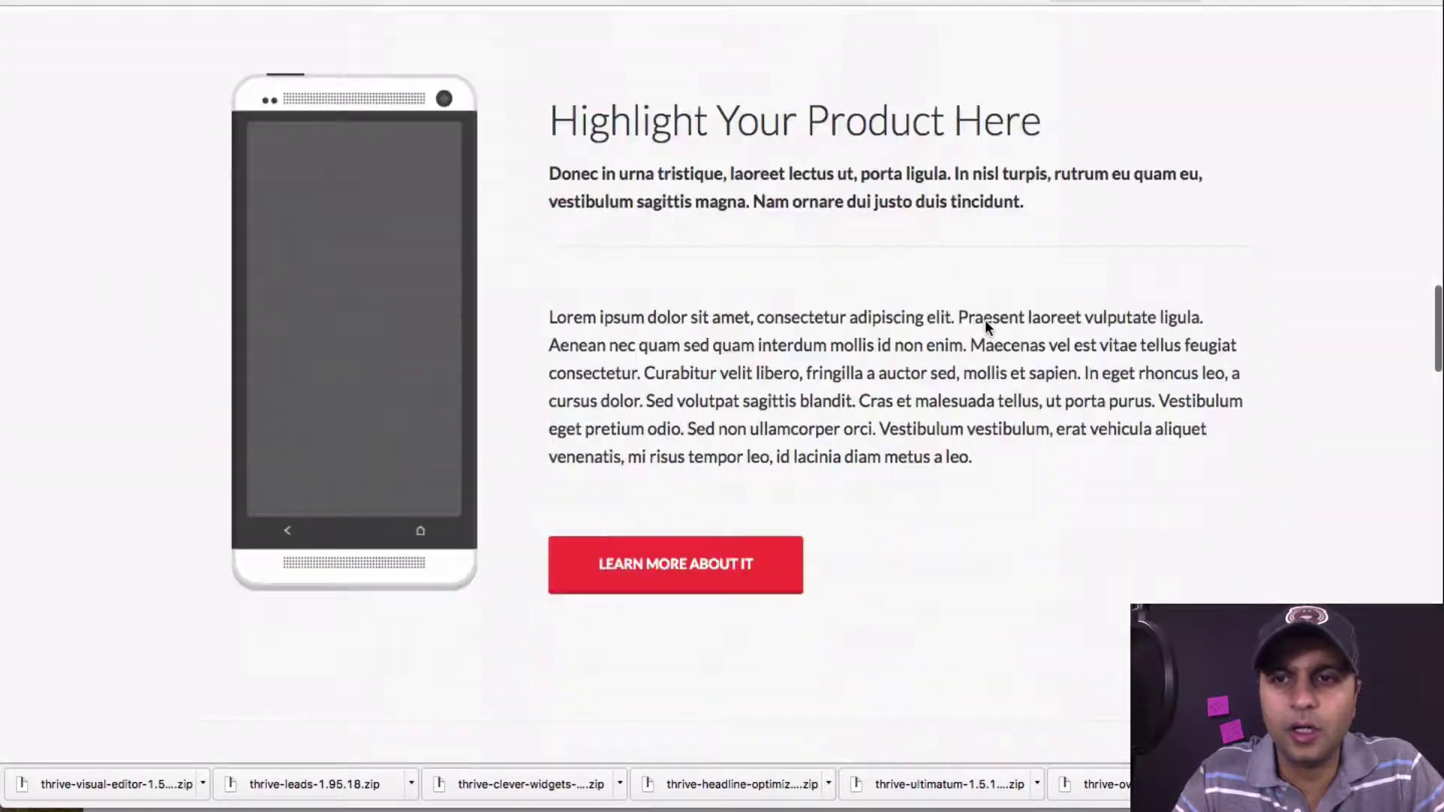
{"action": "scroll", "coordinate": [985, 328], "scroll_direction": "down", "scroll_amount": 20}
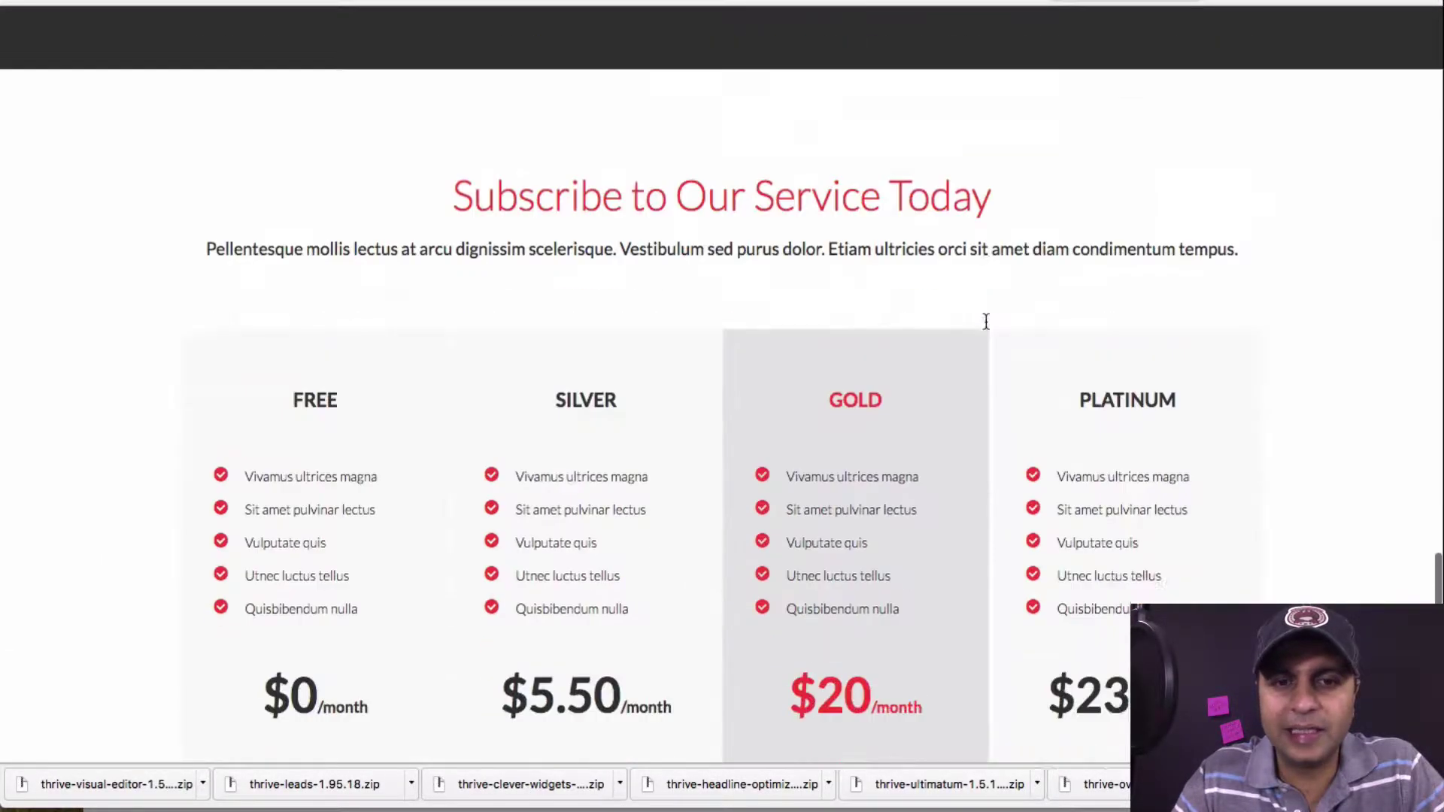
{"action": "scroll", "coordinate": [985, 327], "scroll_direction": "down", "scroll_amount": 10}
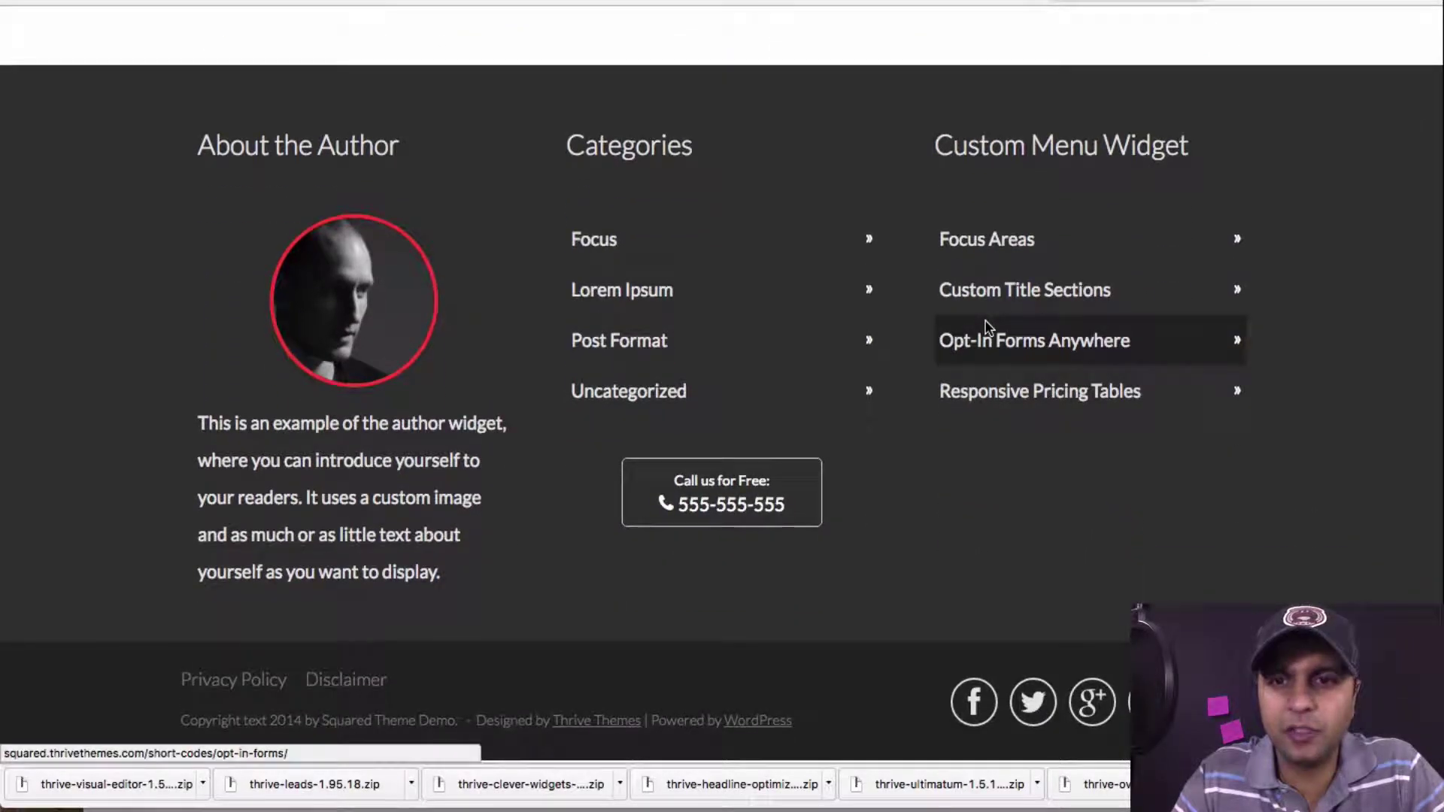
{"action": "scroll", "coordinate": [985, 327], "scroll_direction": "up", "scroll_amount": 20}
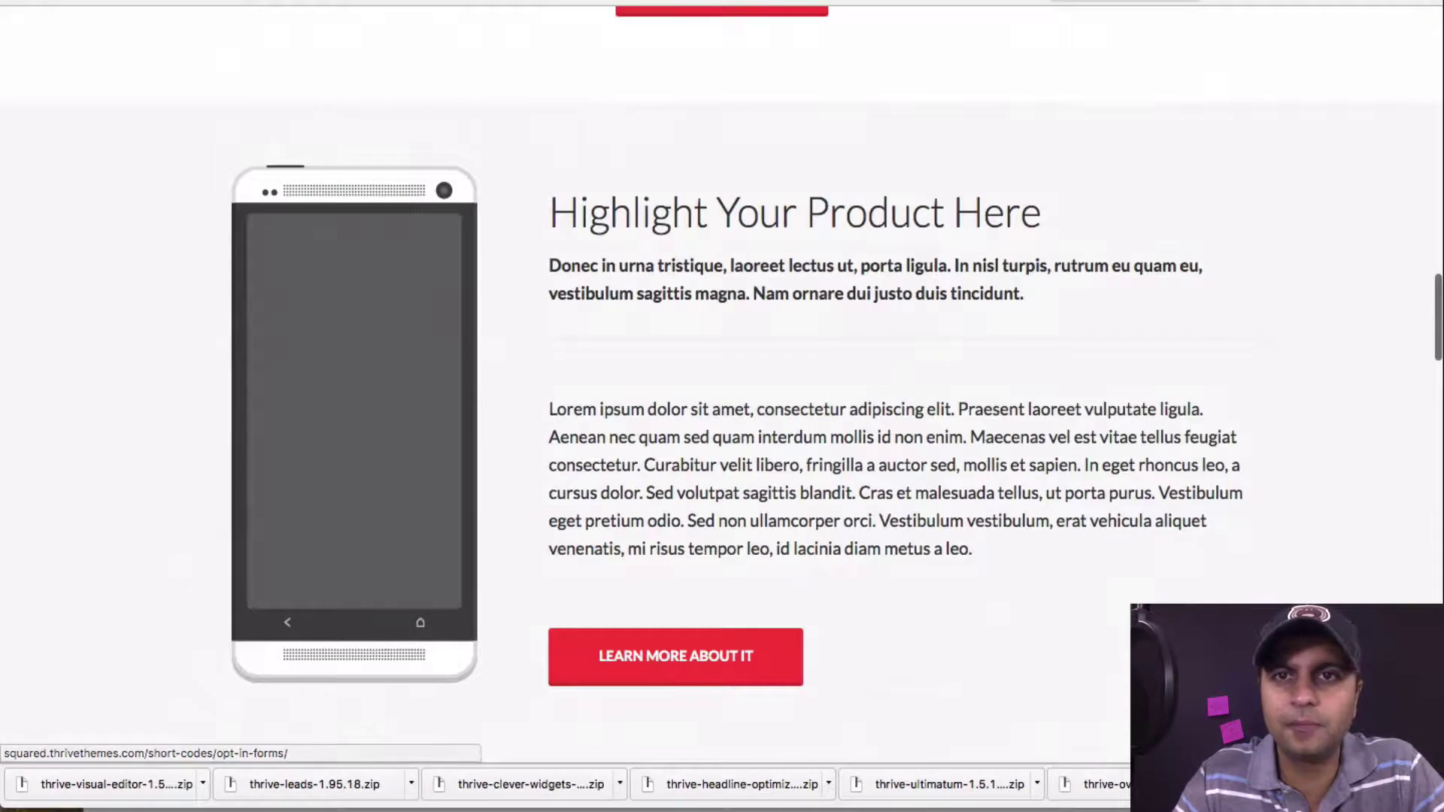
{"action": "key", "text": "super+w"}
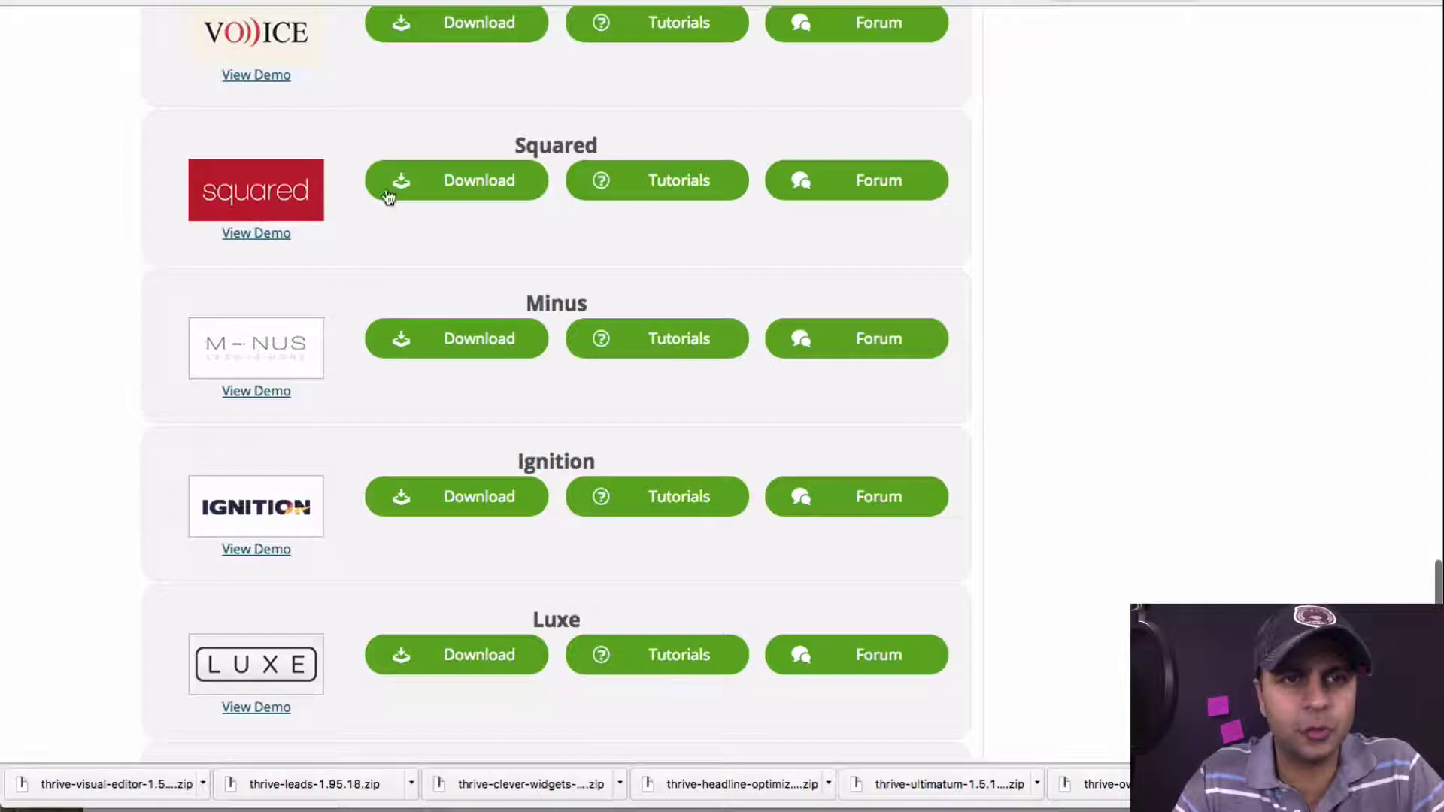
{"action": "left_click", "coordinate": [454, 199]}
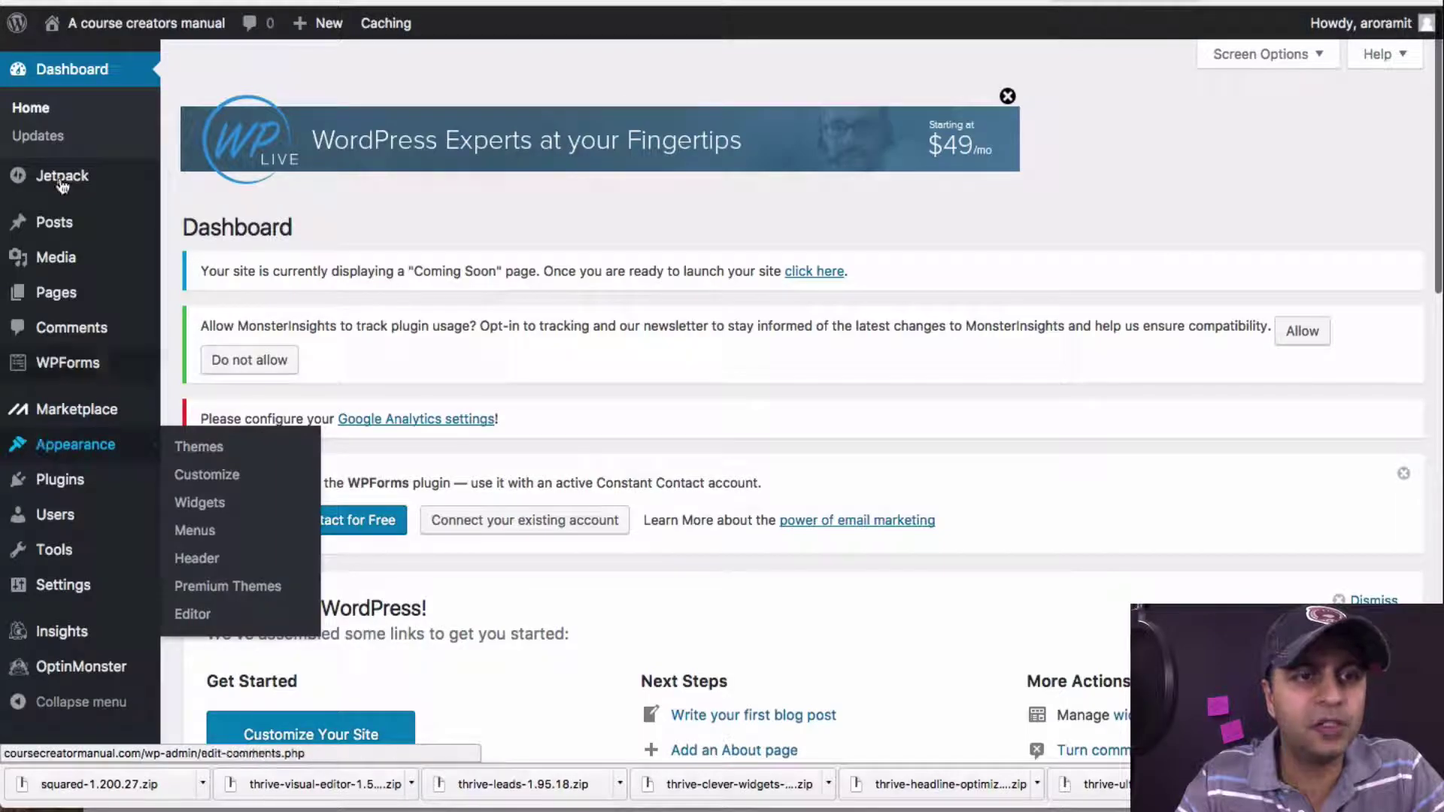
- On Installed Plugins, select all except Akismet Anti-Spam and apply the Deactivate bulk action
{"action": "left_click", "coordinate": [59, 489]}
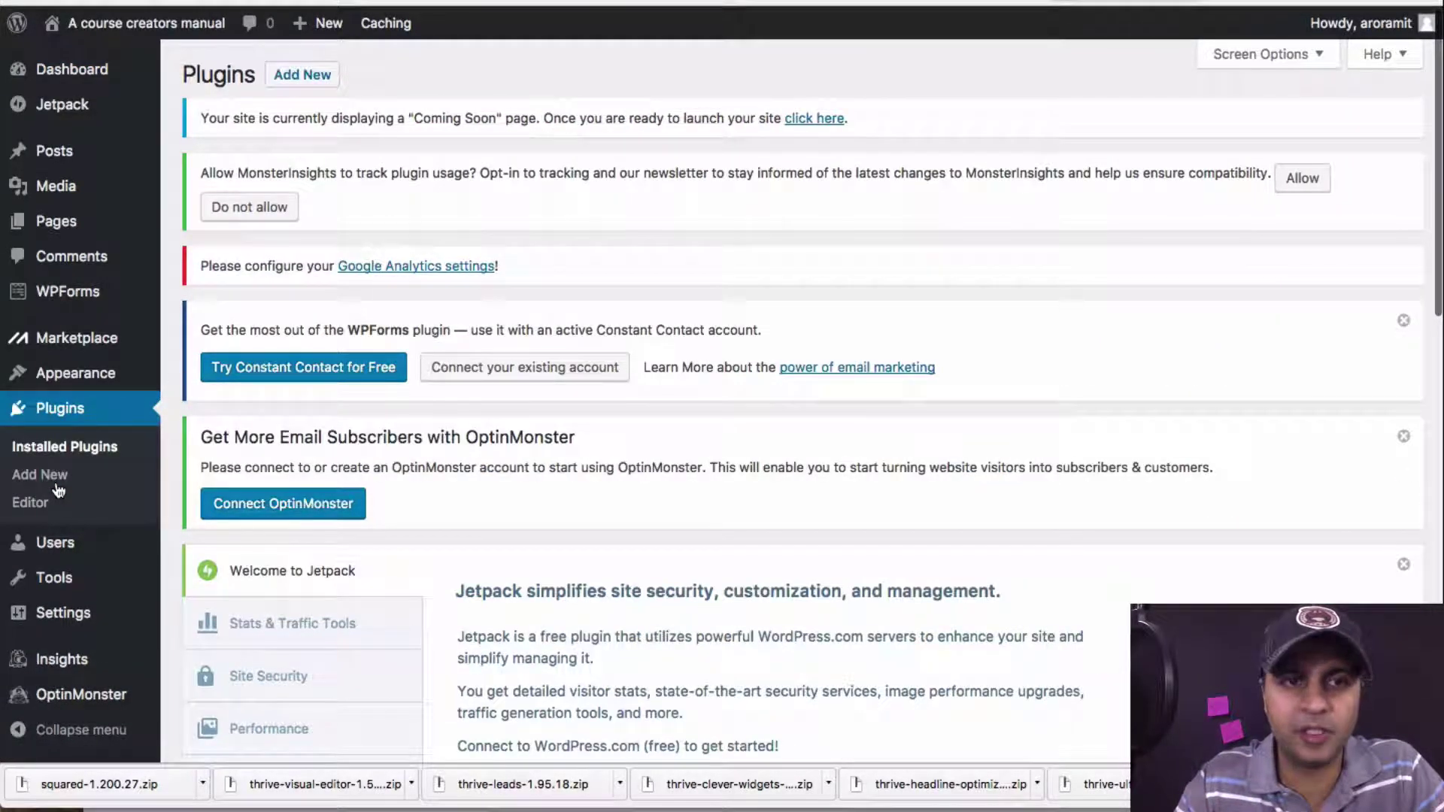
{"action": "scroll", "coordinate": [427, 308], "scroll_direction": "down", "scroll_amount": 10}
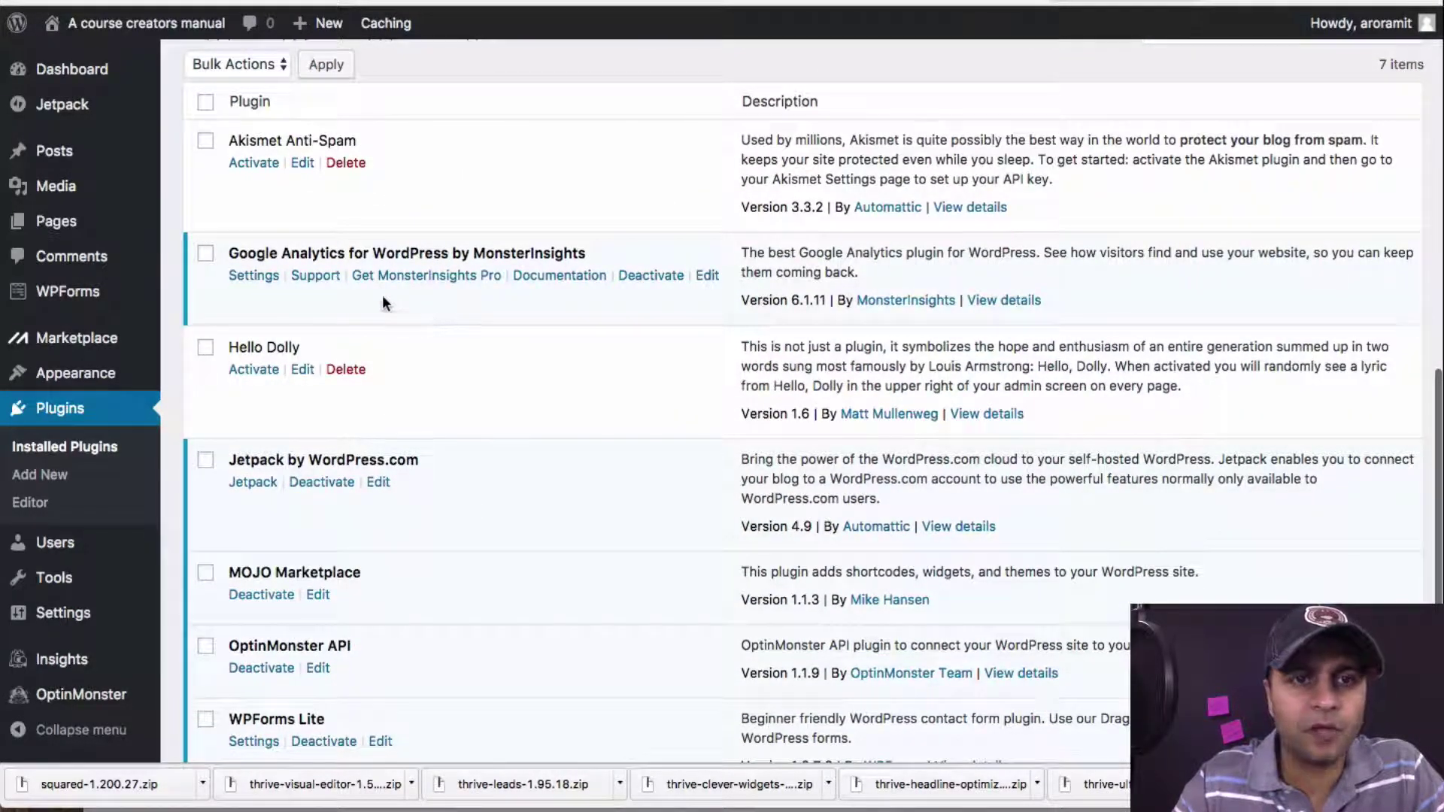
{"action": "left_click", "coordinate": [205, 101]}
{"action": "scroll", "coordinate": [479, 519], "scroll_direction": "down", "scroll_amount": 5}
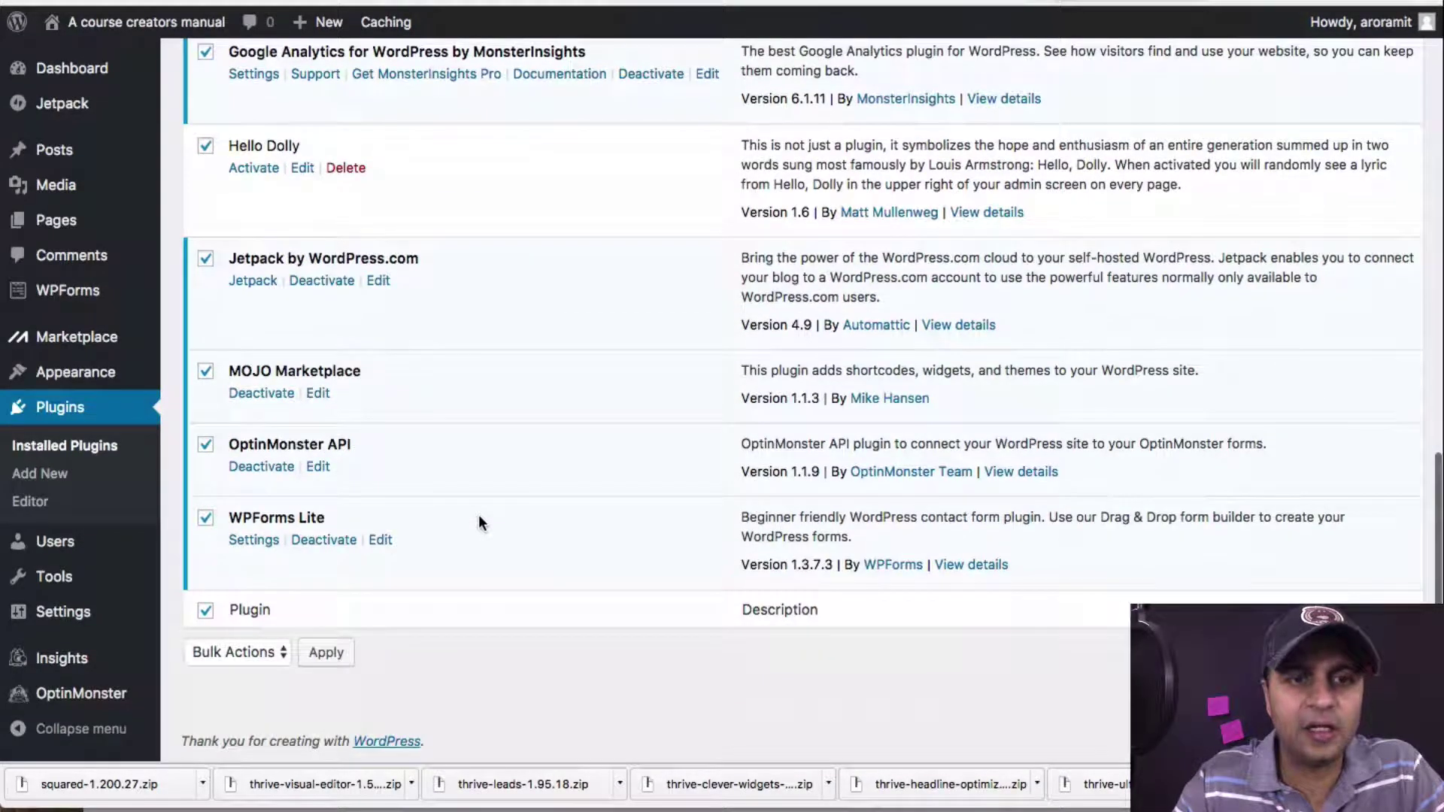
{"action": "scroll", "coordinate": [442, 427], "scroll_direction": "up", "scroll_amount": 8}
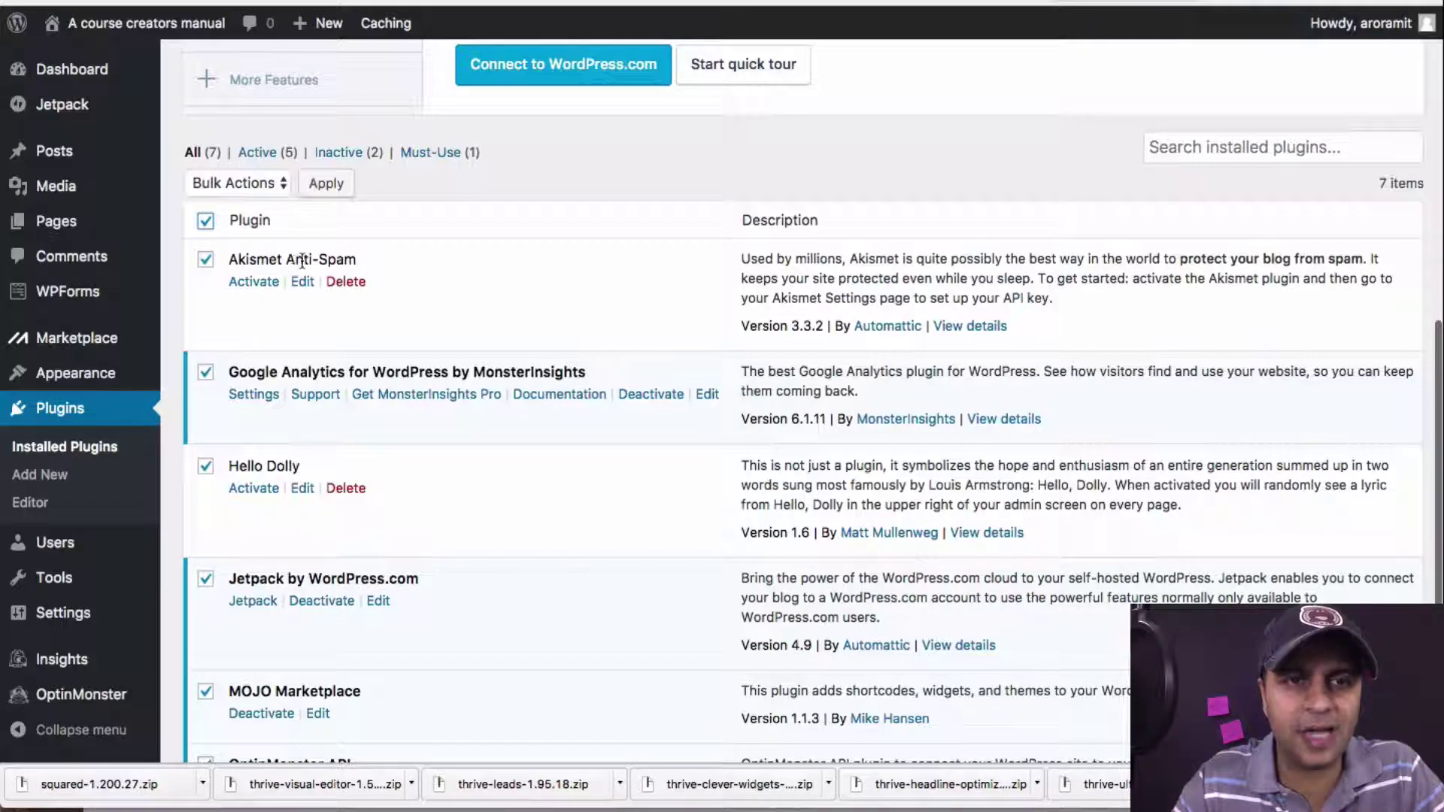
{"action": "left_click", "coordinate": [207, 264]}
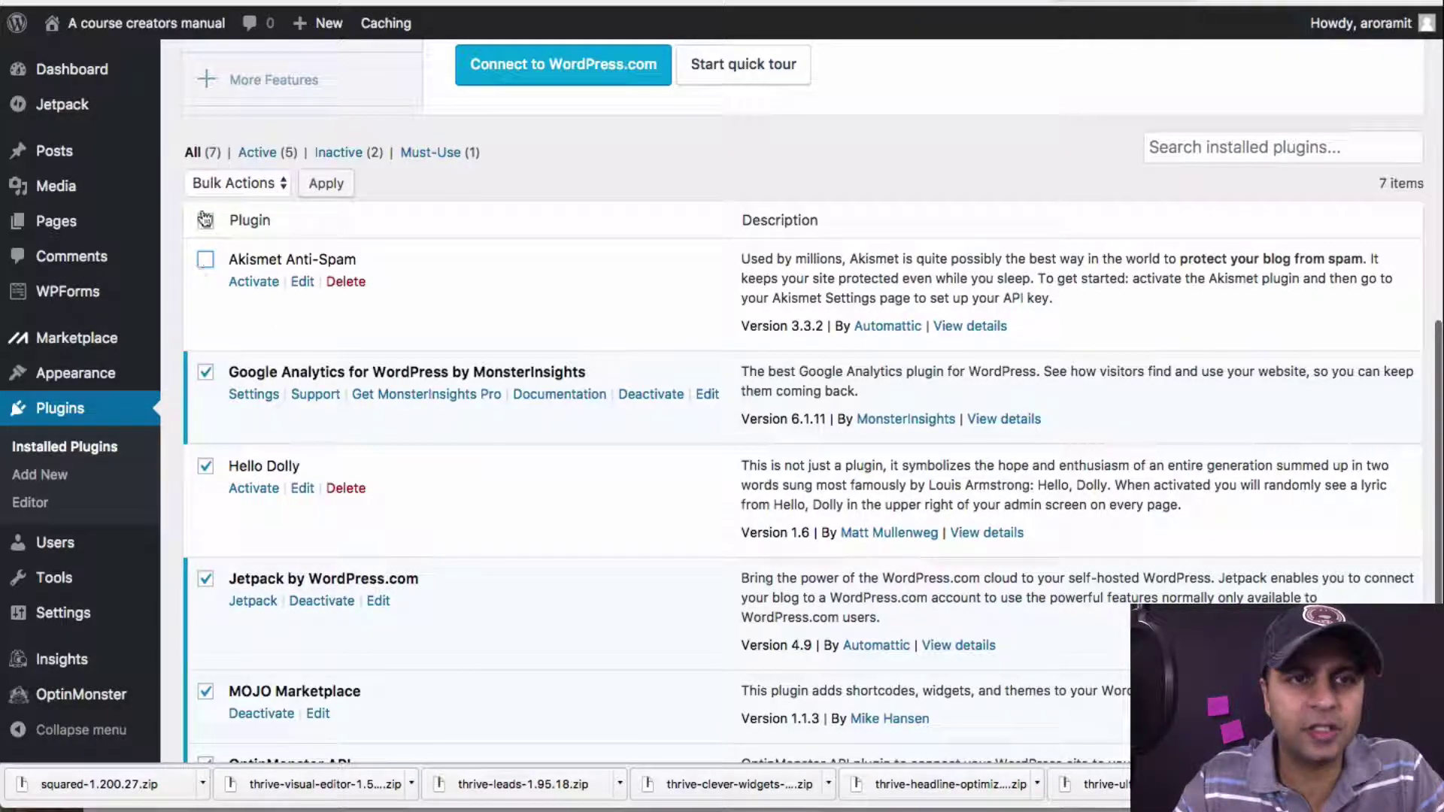
{"action": "left_click", "coordinate": [224, 186]}
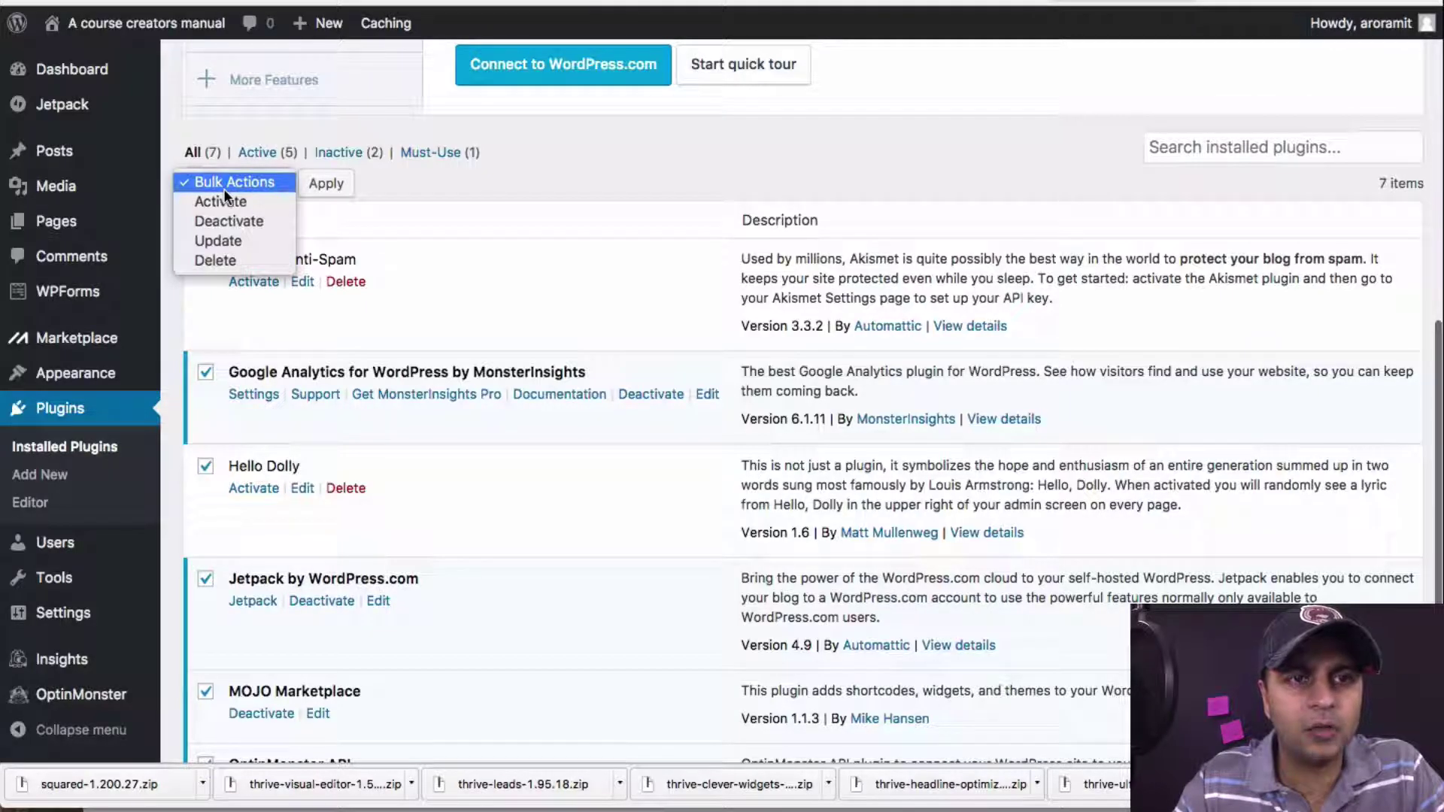
{"action": "left_click", "coordinate": [223, 228]}
{"action": "left_click", "coordinate": [324, 186]}
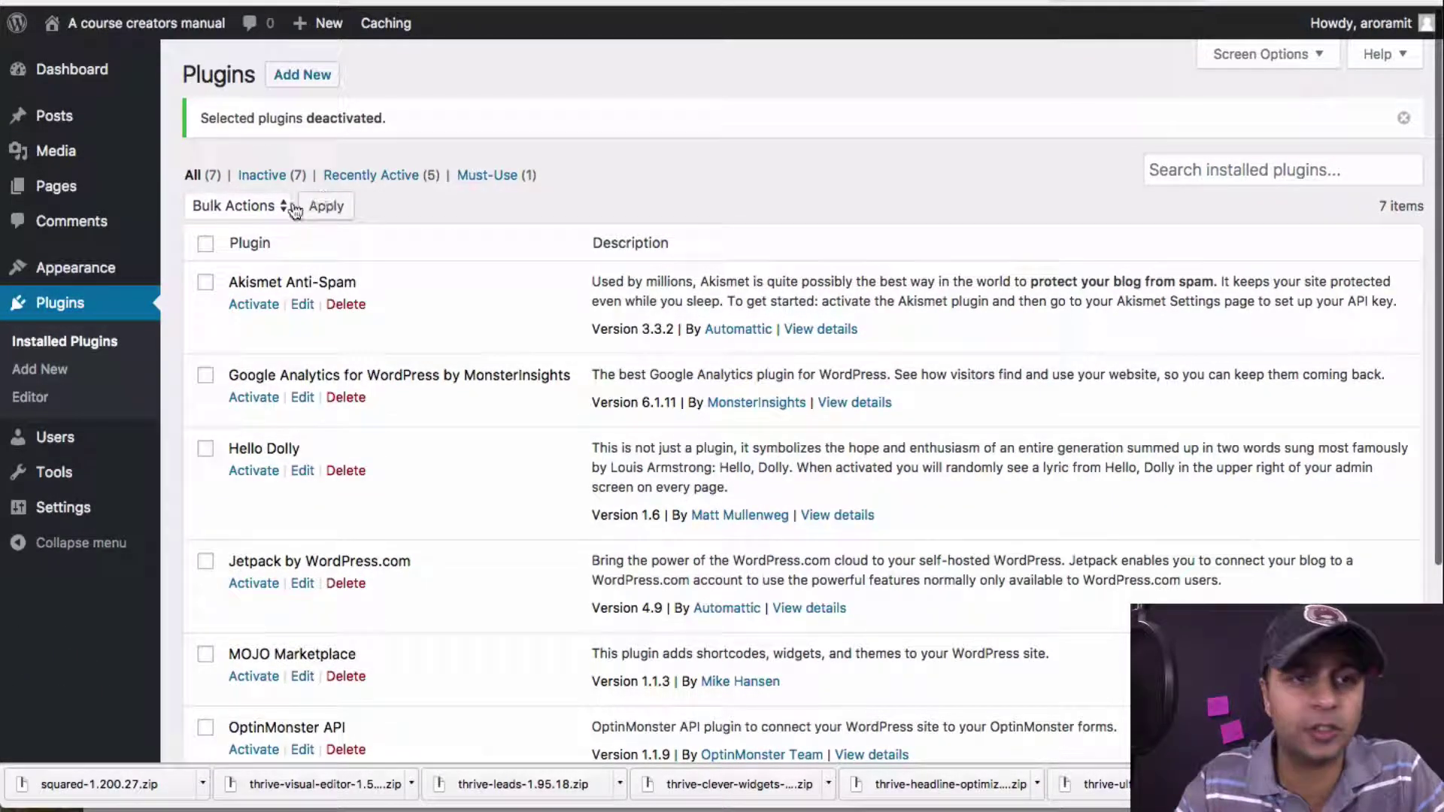
- Select all plugins except Akismet Anti-Spam, apply the Delete bulk action and confirm the deletion
{"action": "left_click", "coordinate": [205, 245]}
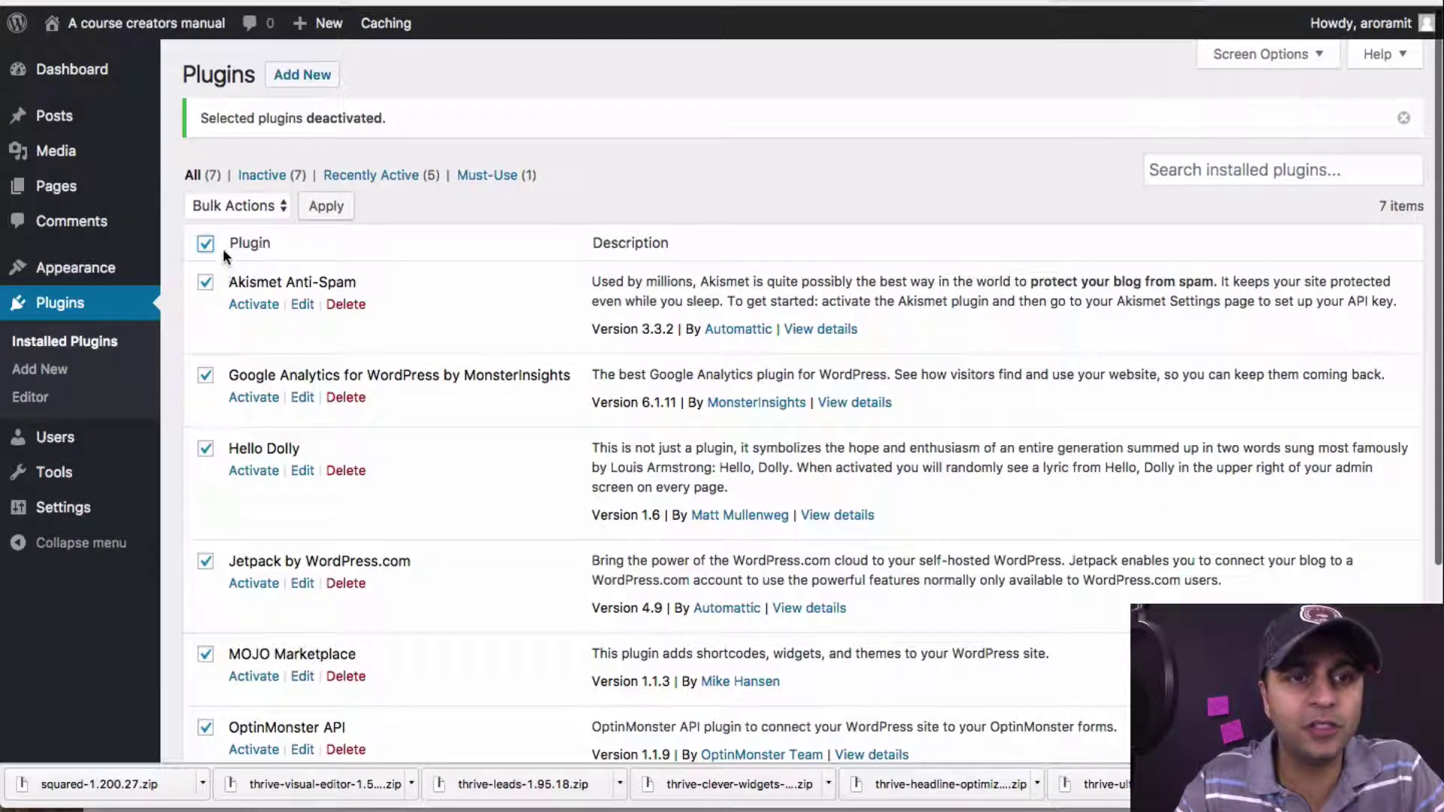
{"action": "left_click", "coordinate": [205, 284]}
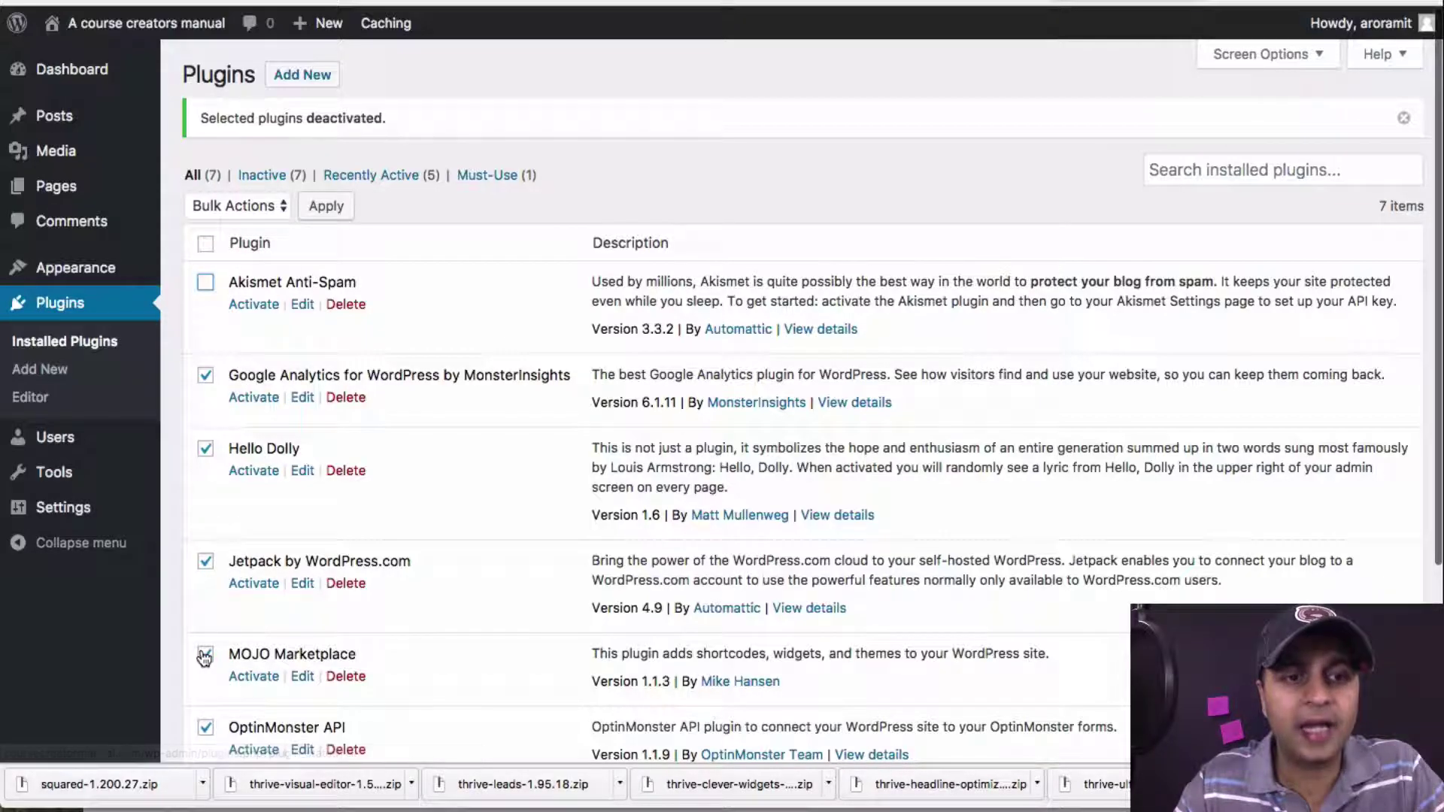
{"action": "scroll", "coordinate": [203, 654], "scroll_direction": "down", "scroll_amount": 5}
{"action": "scroll", "coordinate": [203, 651], "scroll_direction": "up", "scroll_amount": 5}
{"action": "left_click", "coordinate": [205, 656]}
{"action": "left_click", "coordinate": [254, 210]}
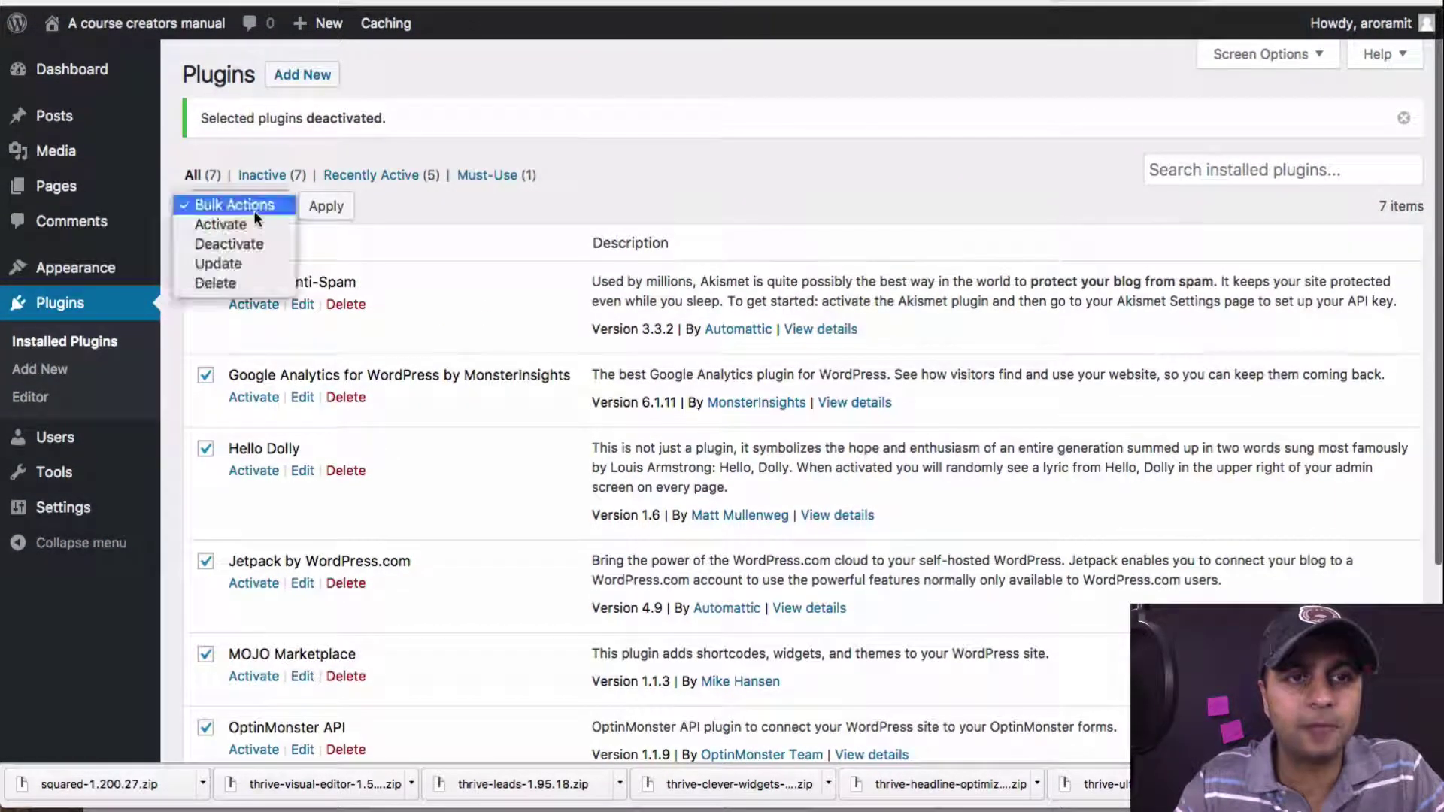
{"action": "left_click", "coordinate": [242, 279]}
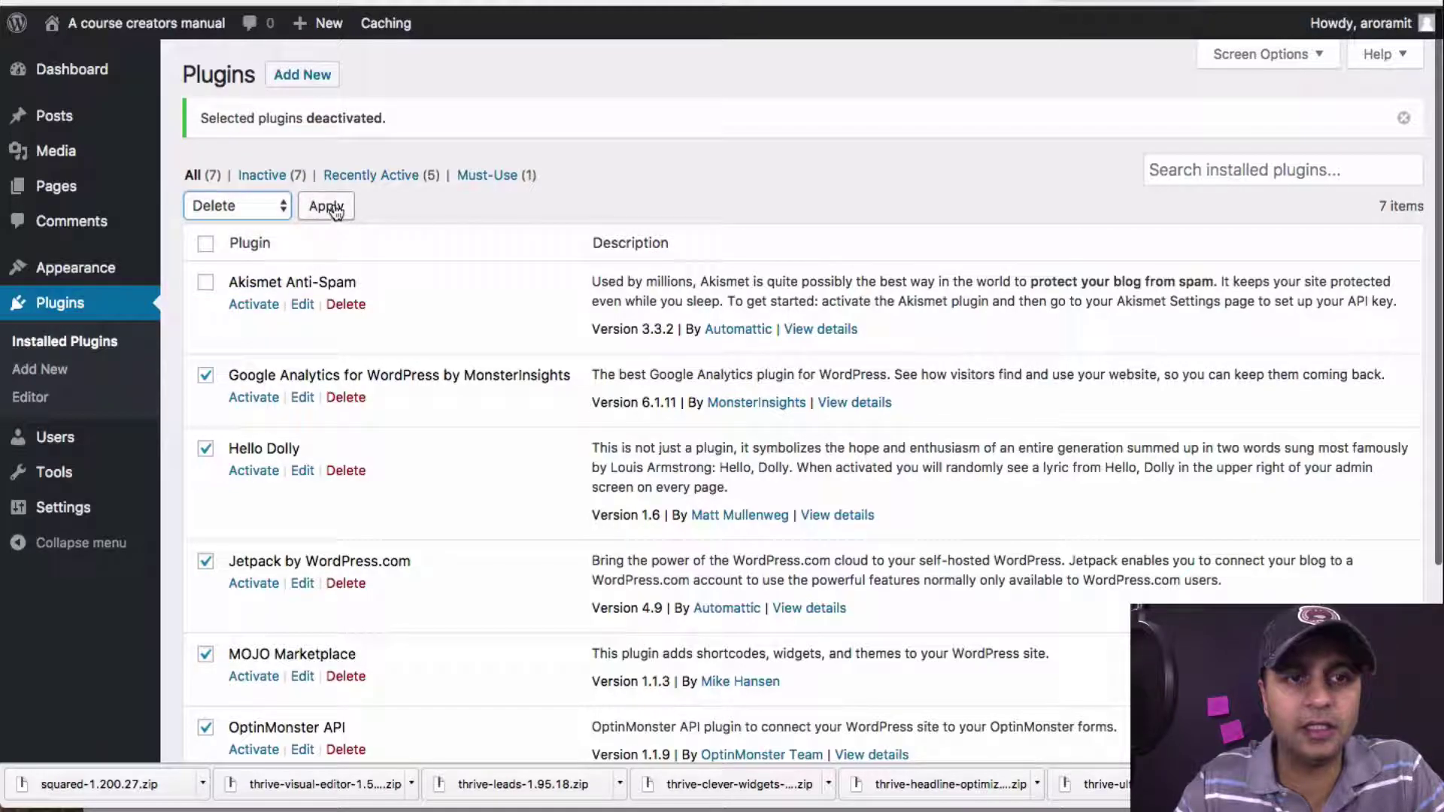
{"action": "left_click", "coordinate": [332, 203]}
{"action": "left_click", "coordinate": [915, 107]}
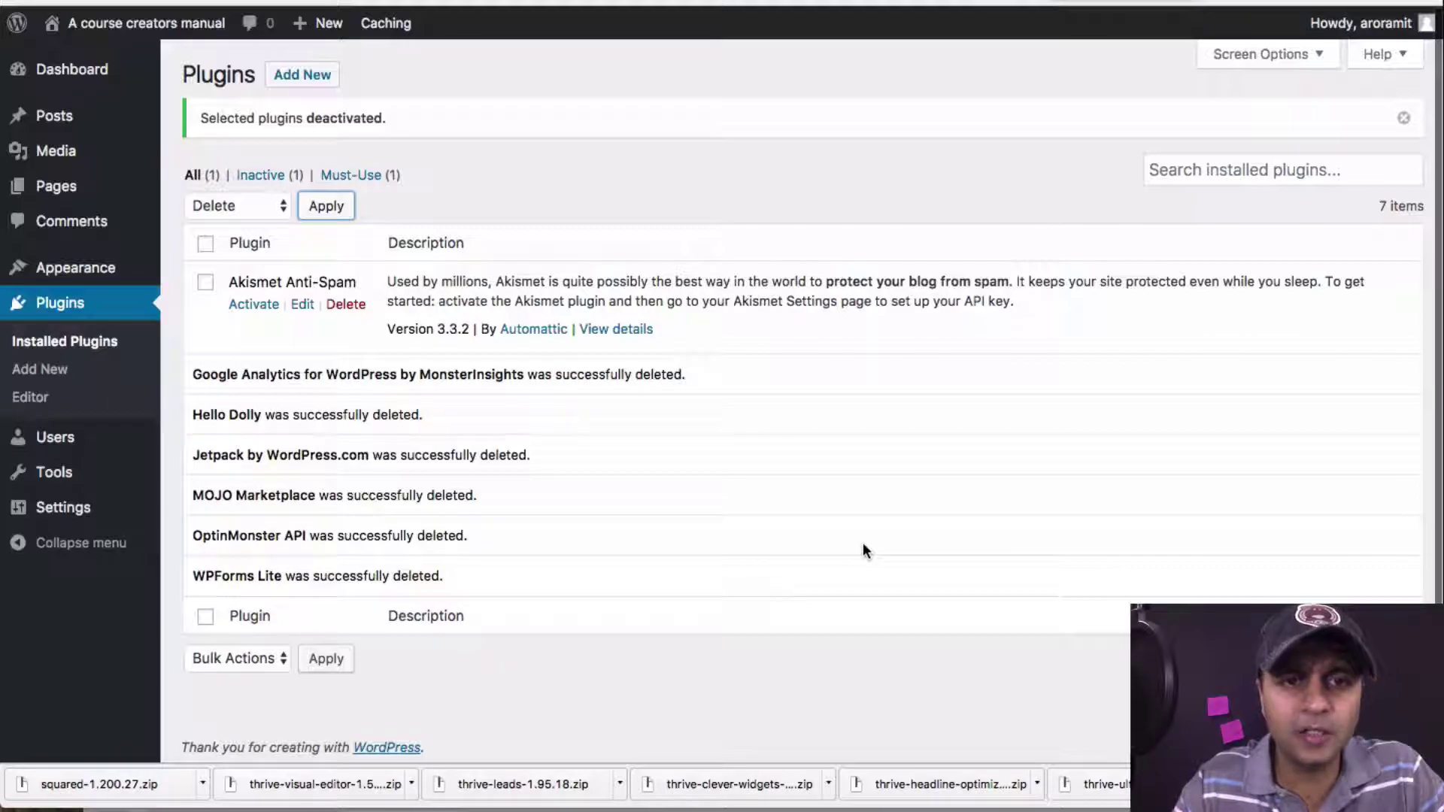
{"action": "scroll", "coordinate": [863, 543], "scroll_direction": "up", "scroll_amount": 2}
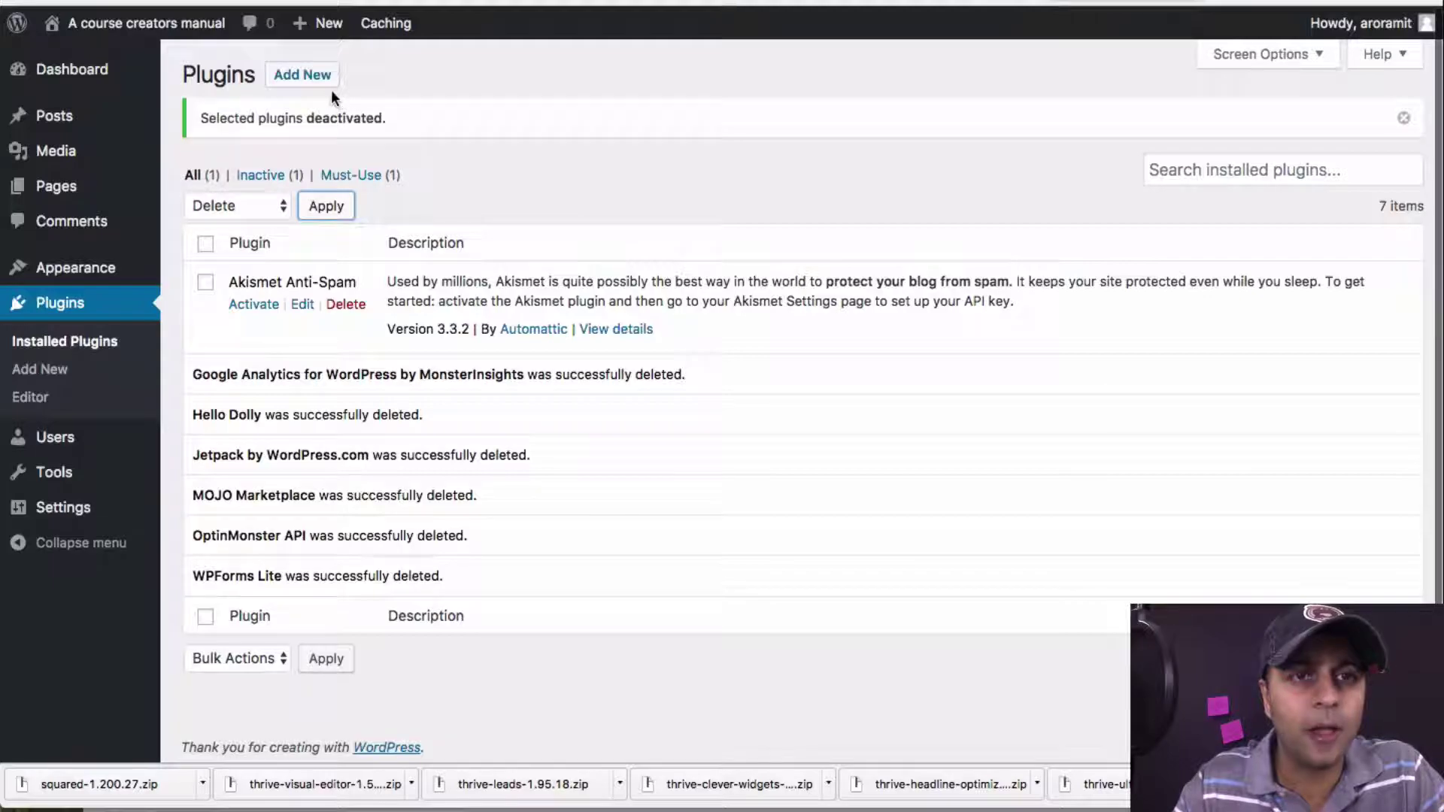
- Upload thrive-visual-editor-1.500.17.zip from Downloads through Add New > Upload Plugin and install it
{"action": "left_click", "coordinate": [303, 90]}
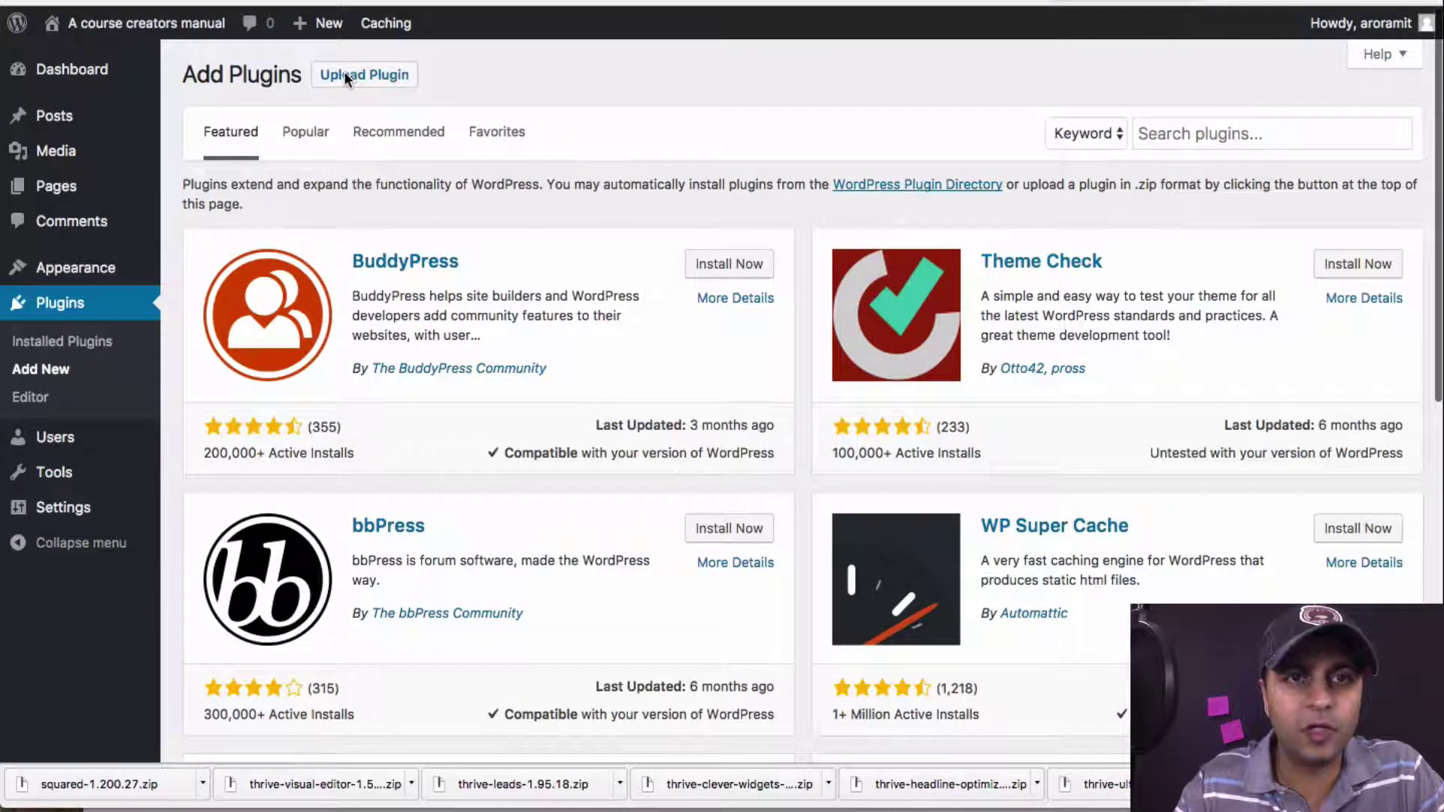
{"action": "left_click", "coordinate": [372, 76]}
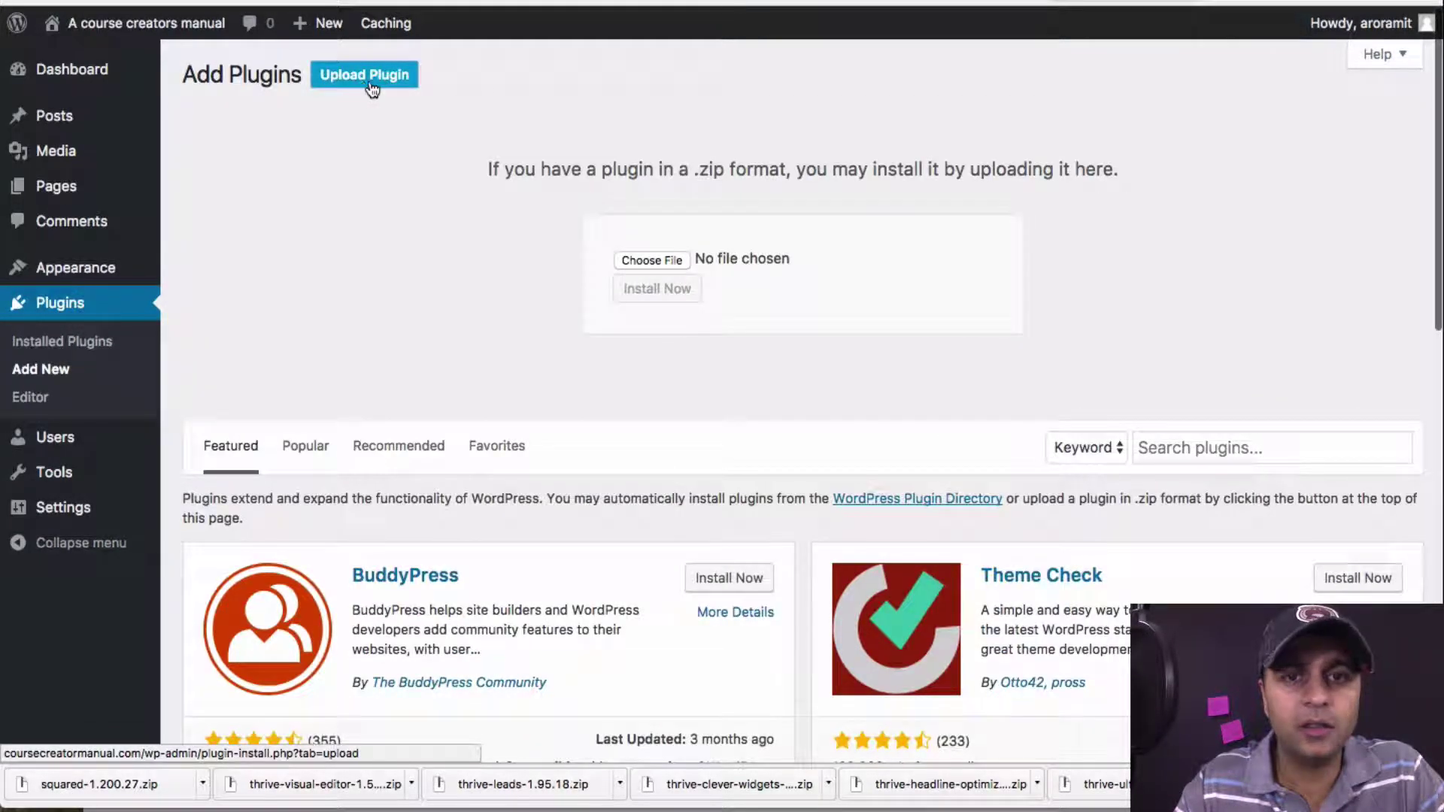
{"action": "left_click", "coordinate": [649, 261]}
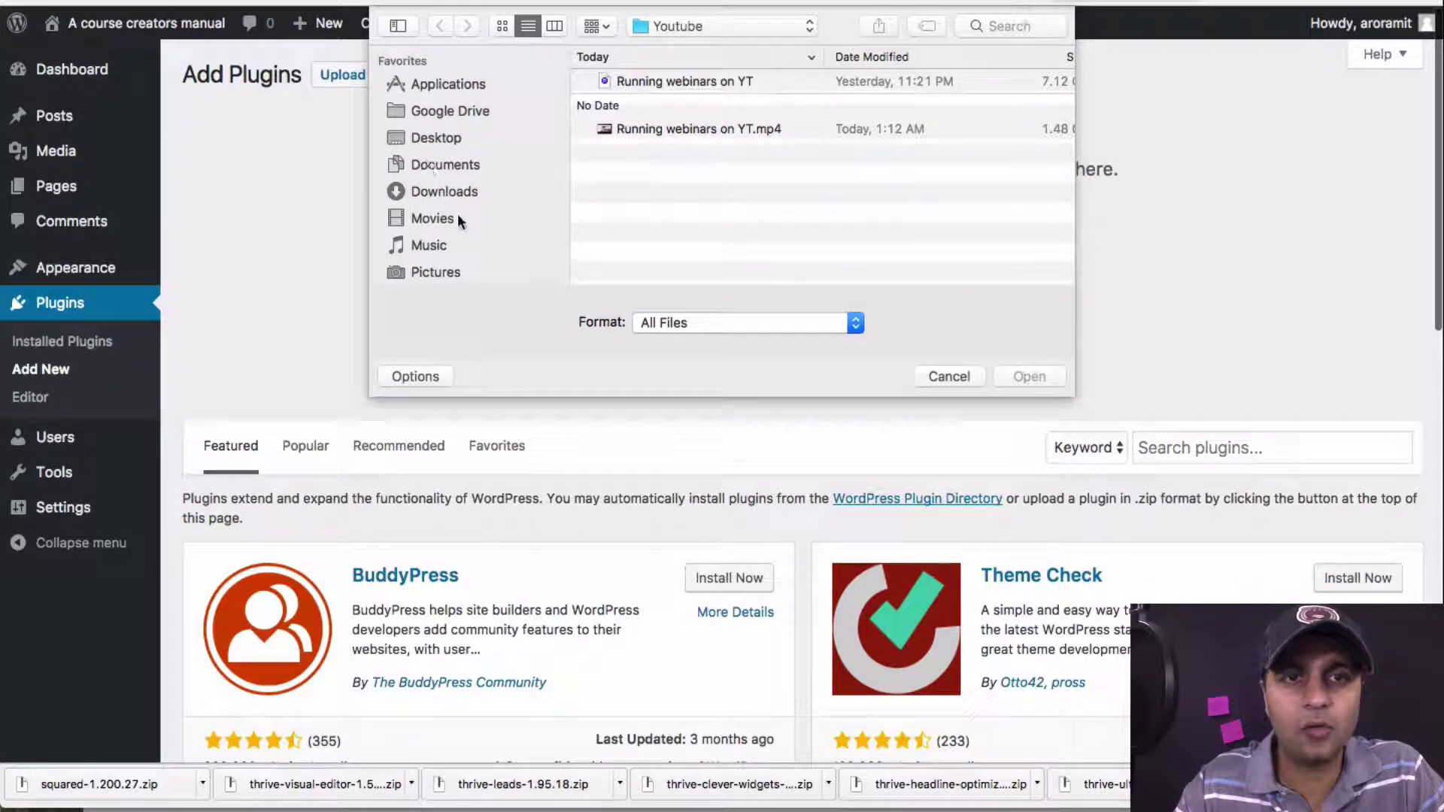
{"action": "left_click", "coordinate": [459, 194]}
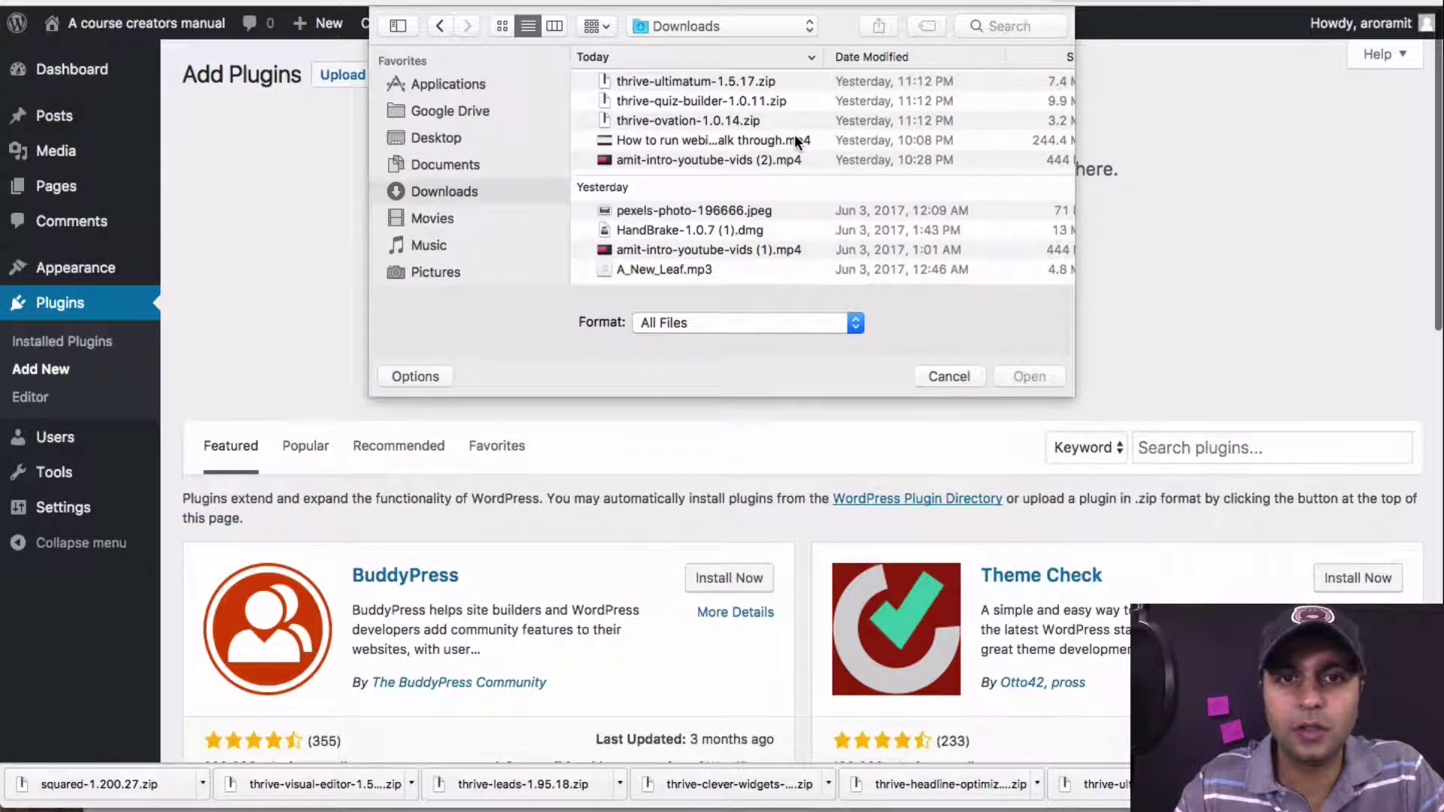
{"action": "scroll", "coordinate": [791, 105], "scroll_direction": "down", "scroll_amount": 1}
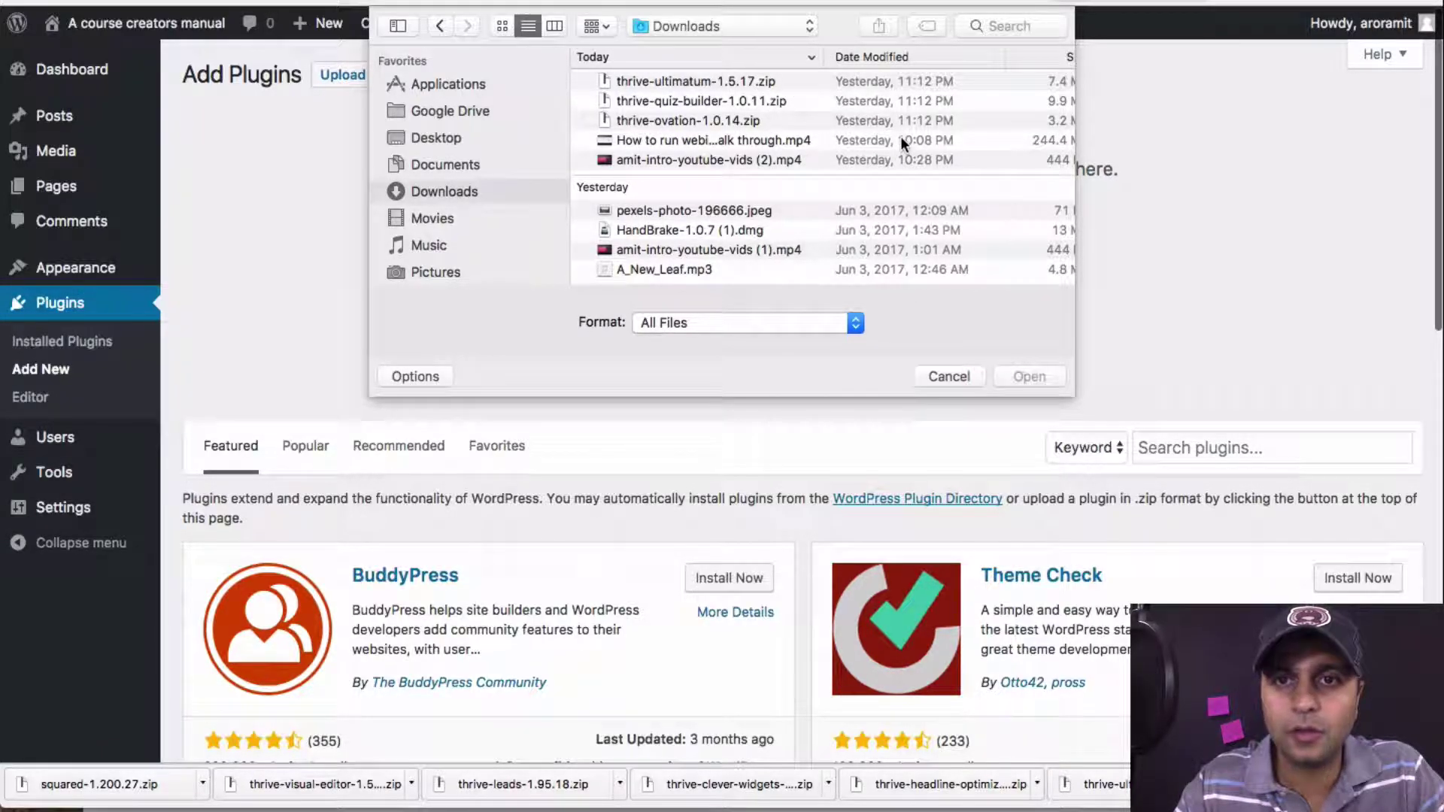
{"action": "scroll", "coordinate": [915, 147], "scroll_direction": "down", "scroll_amount": 8}
{"action": "scroll", "coordinate": [915, 147], "scroll_direction": "up", "scroll_amount": 10}
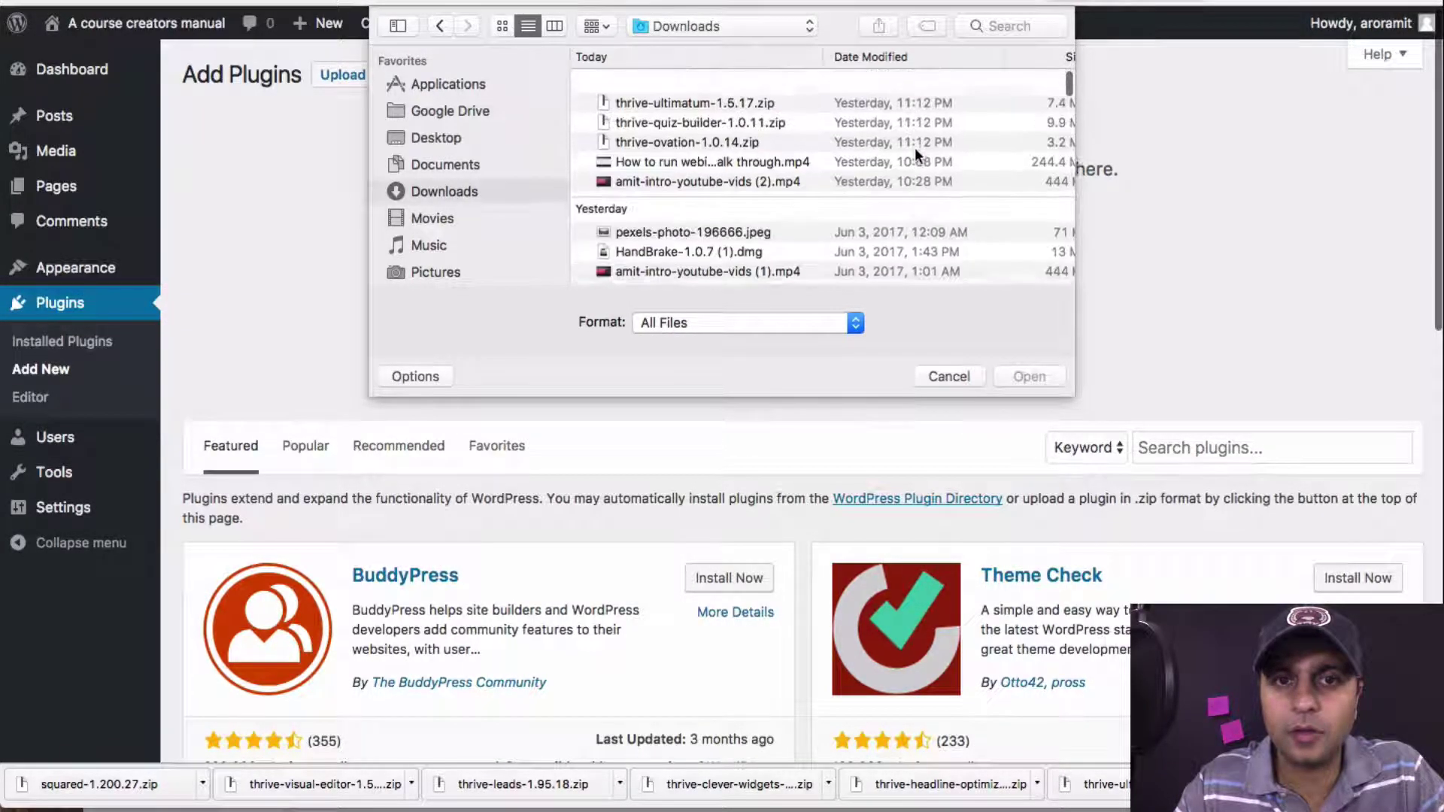
{"action": "scroll", "coordinate": [914, 148], "scroll_direction": "down", "scroll_amount": 20}
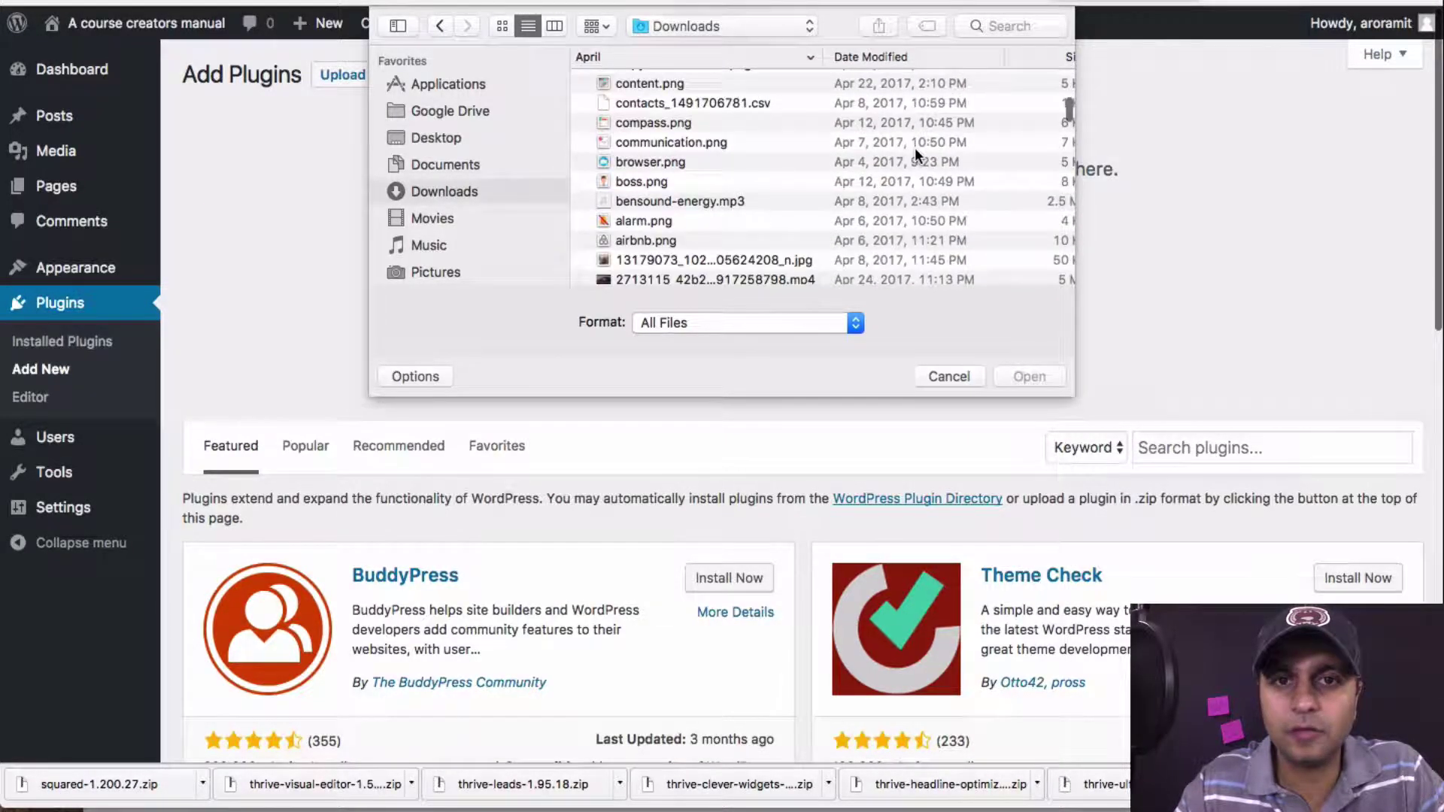
{"action": "left_click_drag", "start_coordinate": [1068, 112], "coordinate": [1067, 287]}
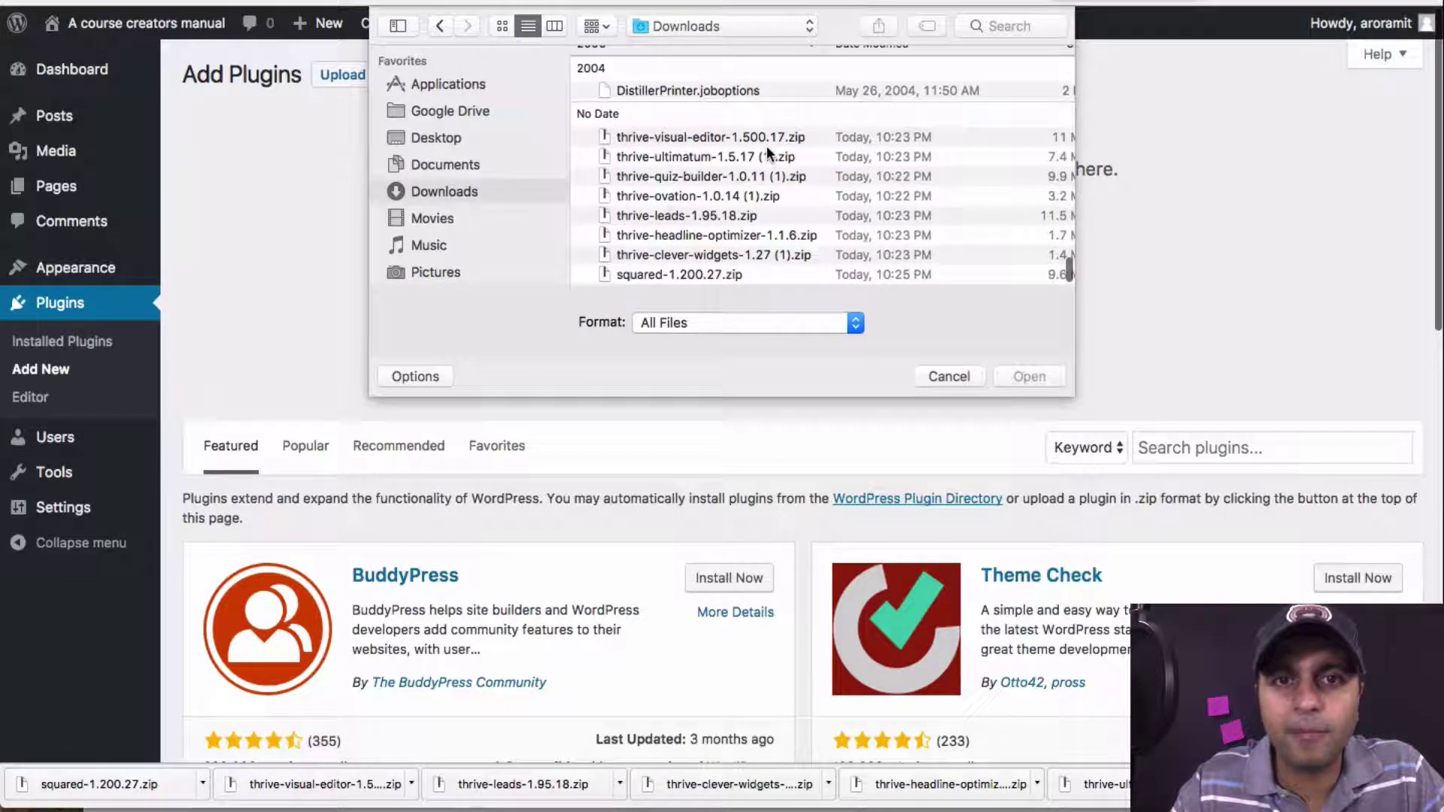
{"action": "left_click", "coordinate": [725, 133]}
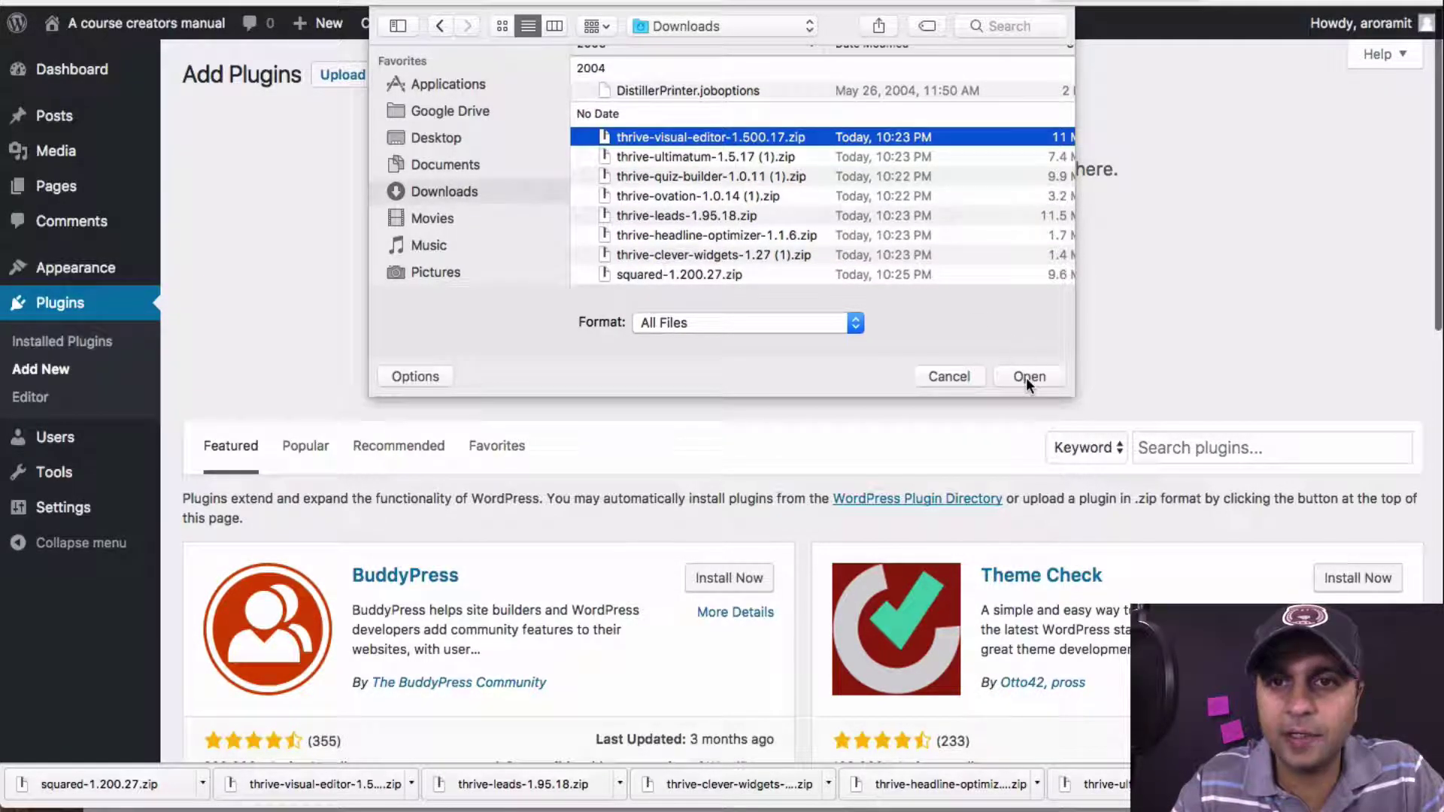
{"action": "left_click", "coordinate": [1028, 376]}
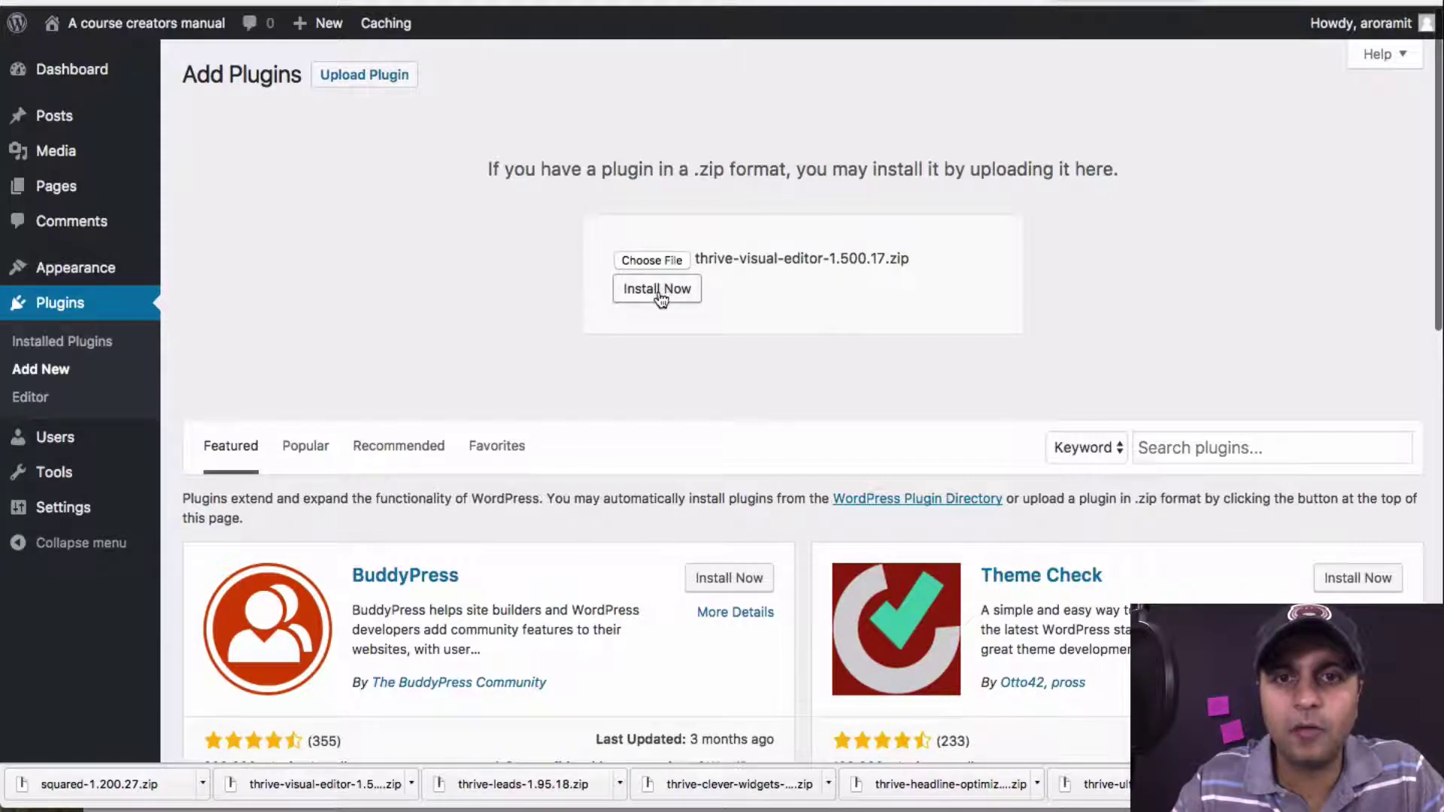
{"action": "left_click", "coordinate": [659, 293]}
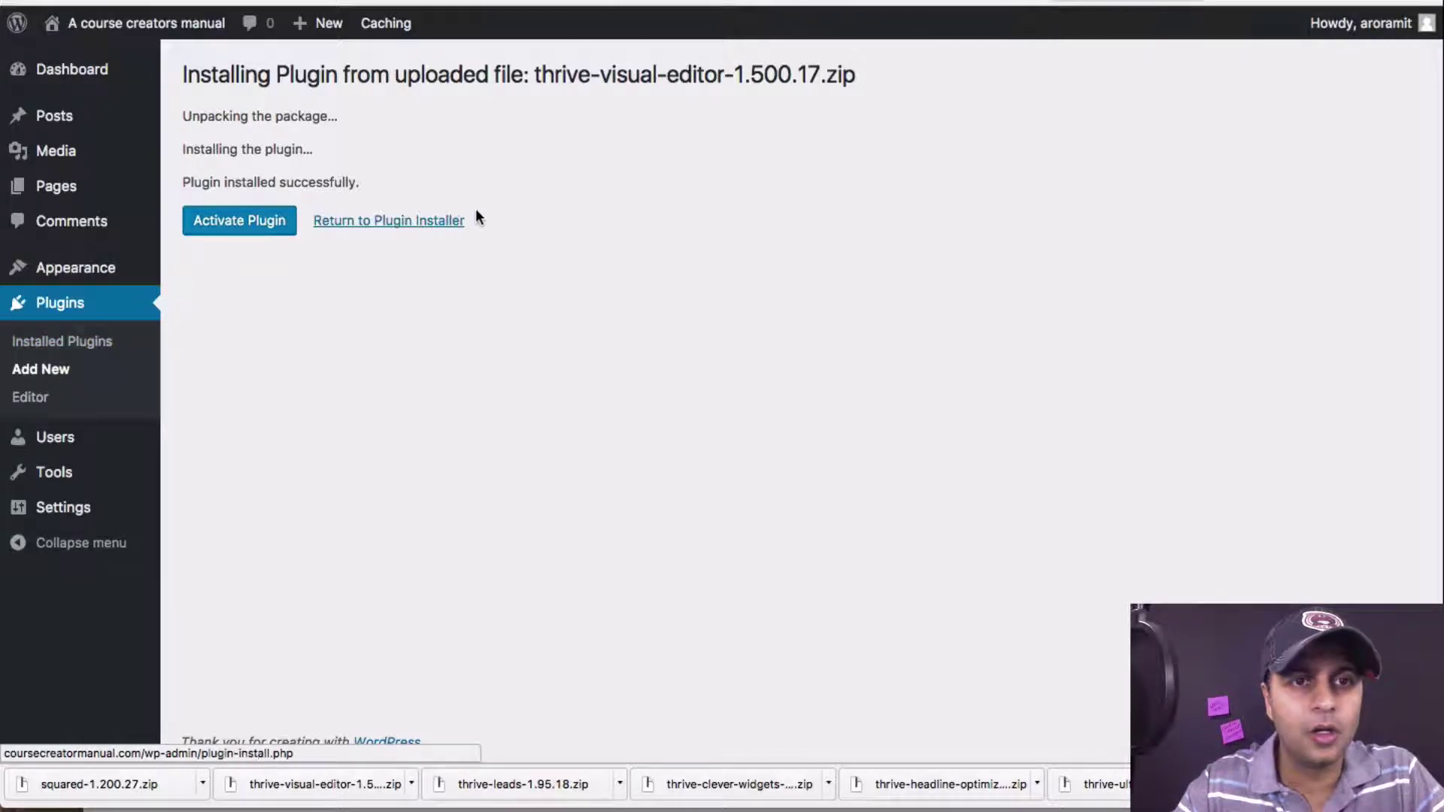
- Upload thrive-ultimatum-1.5.17 (1).zip from Downloads via Upload Plugin and install it
{"action": "left_click", "coordinate": [430, 224]}
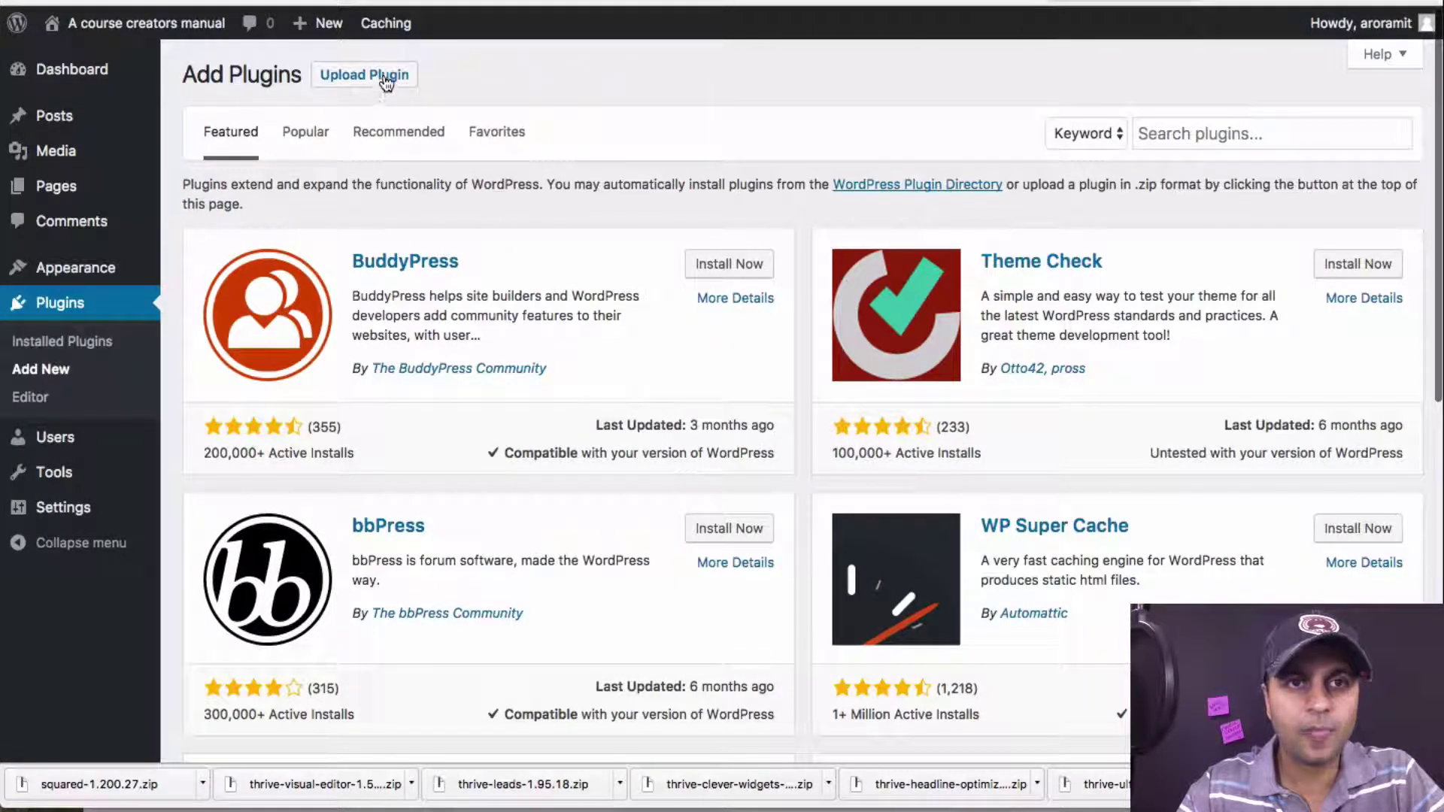
{"action": "left_click", "coordinate": [385, 78]}
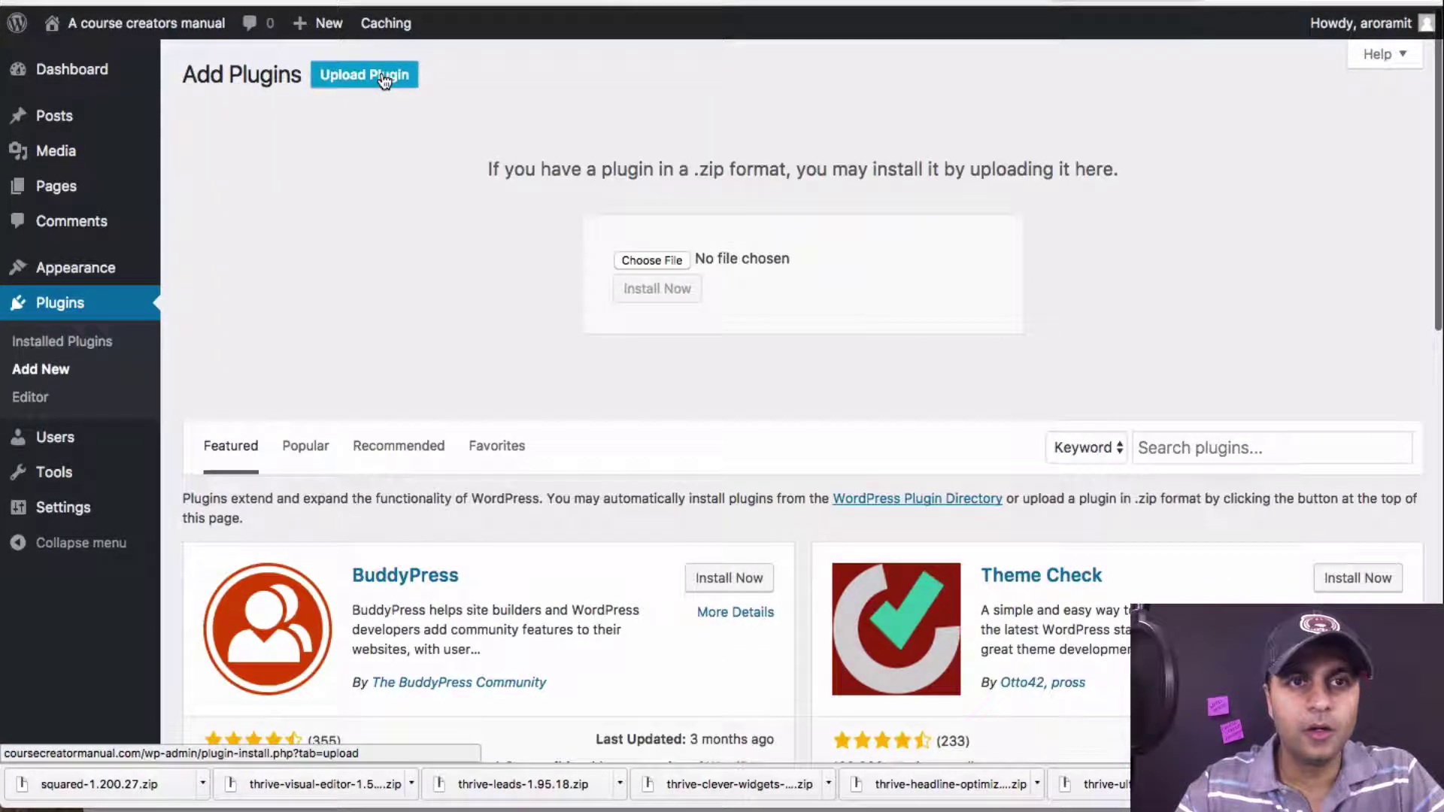
{"action": "left_click", "coordinate": [661, 259]}
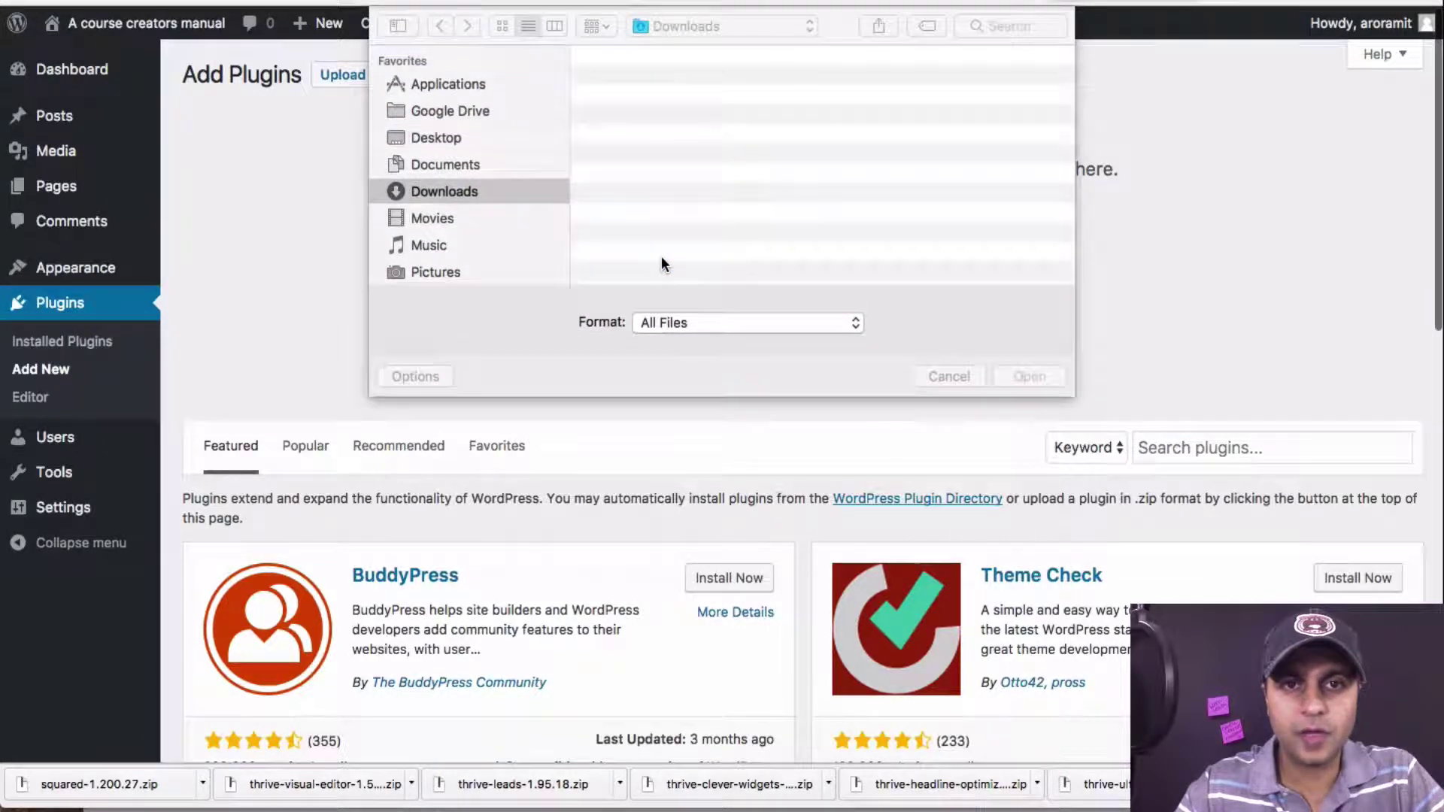
{"action": "scroll", "coordinate": [904, 204], "scroll_direction": "down", "scroll_amount": 10}
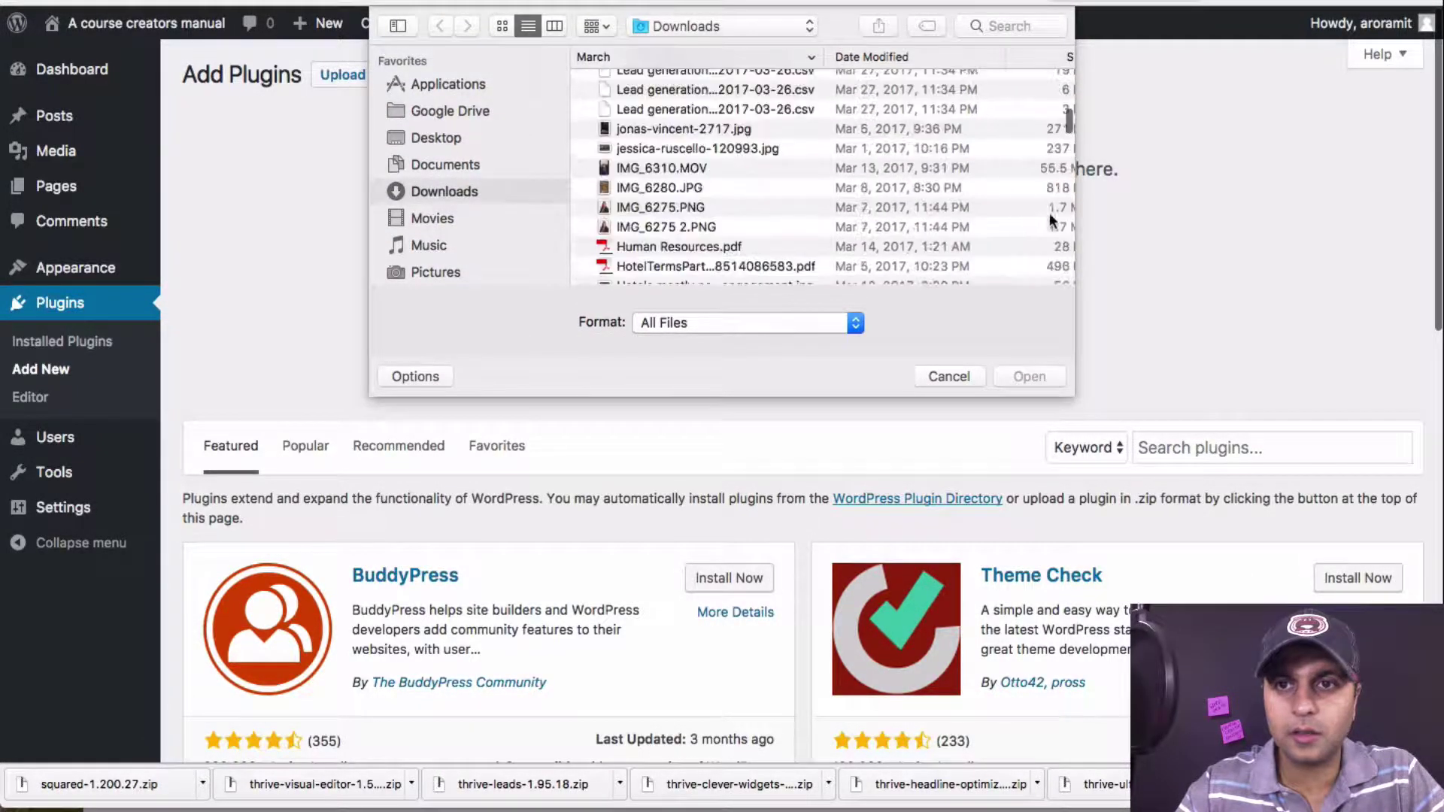
{"action": "scroll", "coordinate": [1053, 221], "scroll_direction": "down", "scroll_amount": 3}
{"action": "left_click", "coordinate": [1037, 135]}
{"action": "scroll", "coordinate": [1035, 139], "scroll_direction": "down", "scroll_amount": 4}
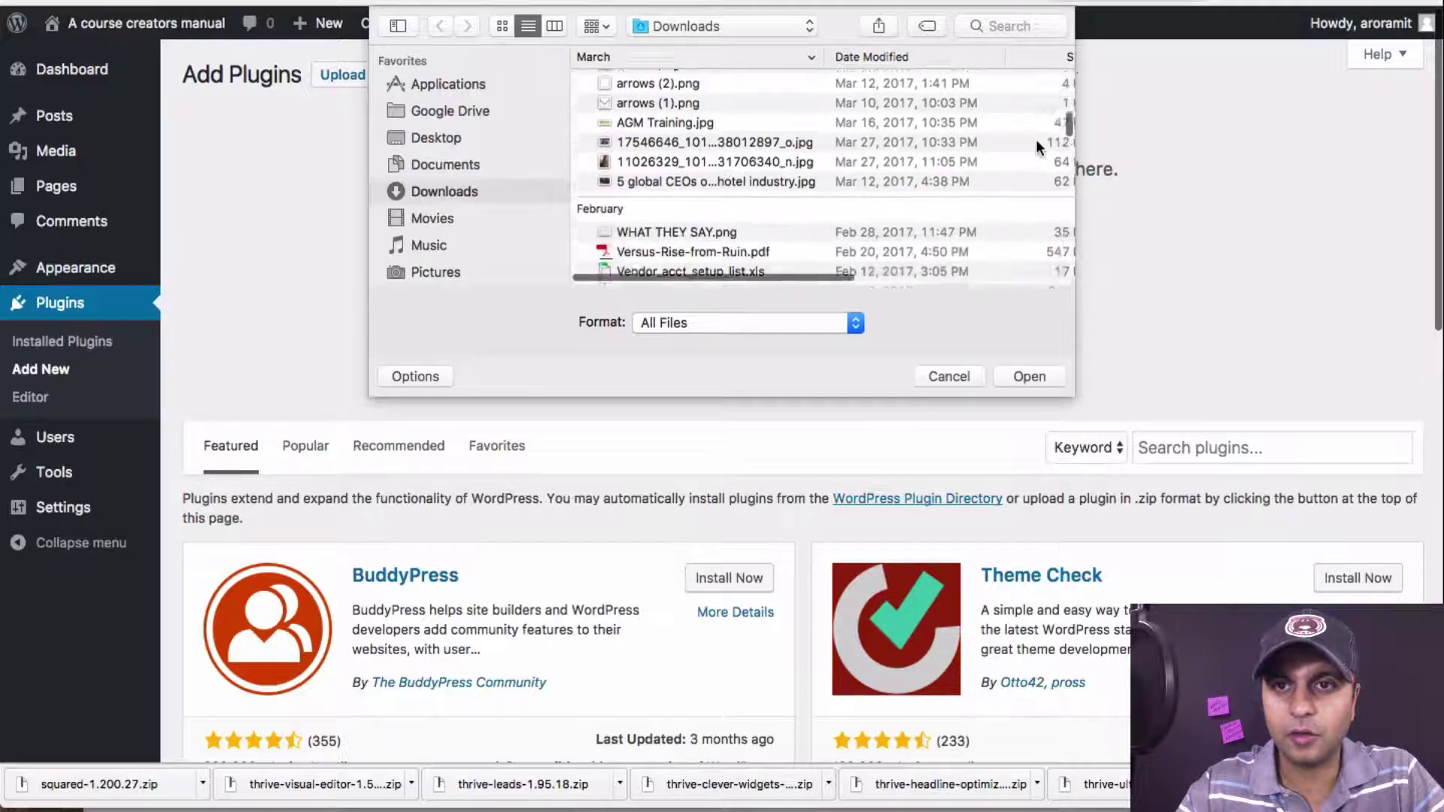
{"action": "scroll", "coordinate": [1035, 139], "scroll_direction": "down", "scroll_amount": 5}
{"action": "left_click_drag", "start_coordinate": [1068, 125], "coordinate": [1062, 309]}
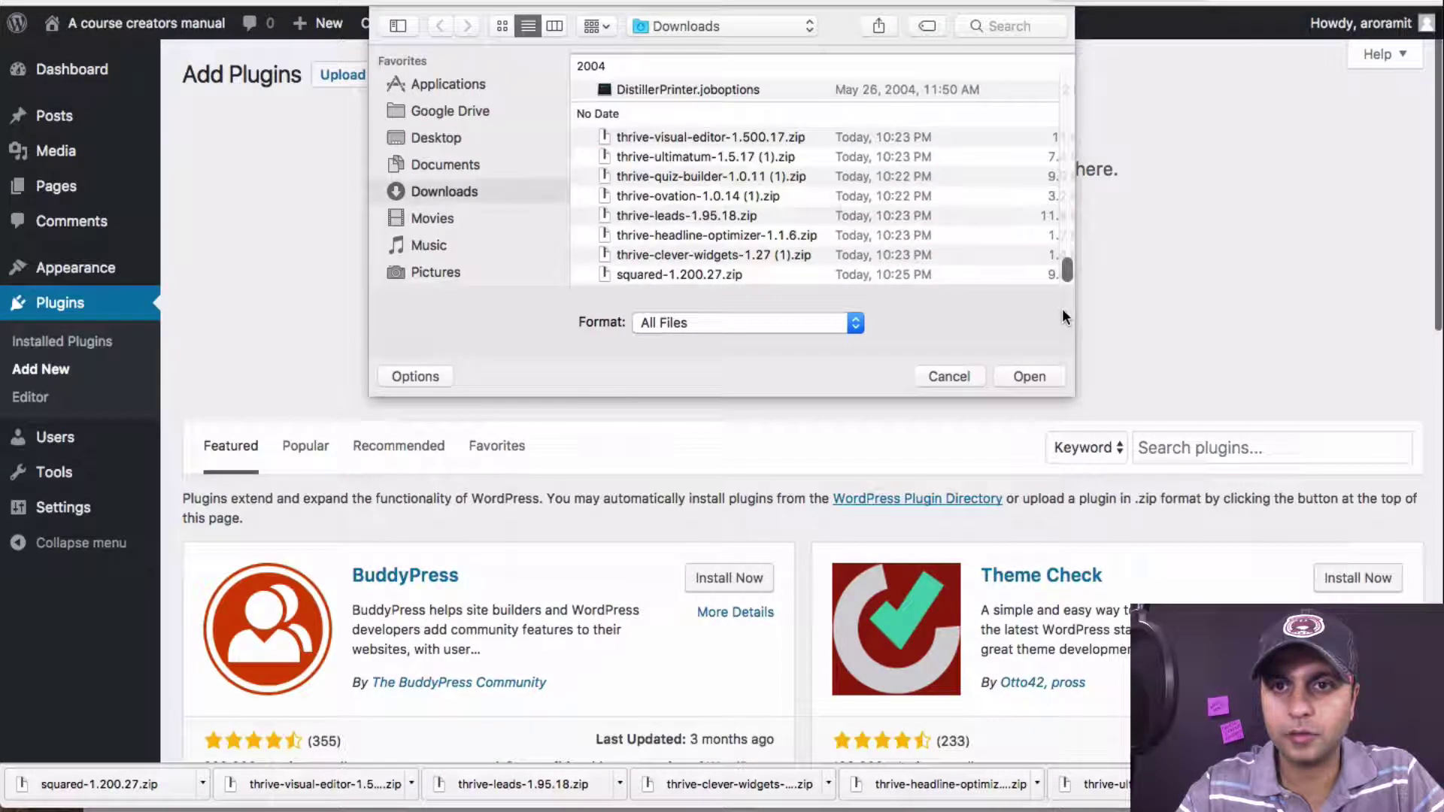
{"action": "left_click", "coordinate": [775, 158]}
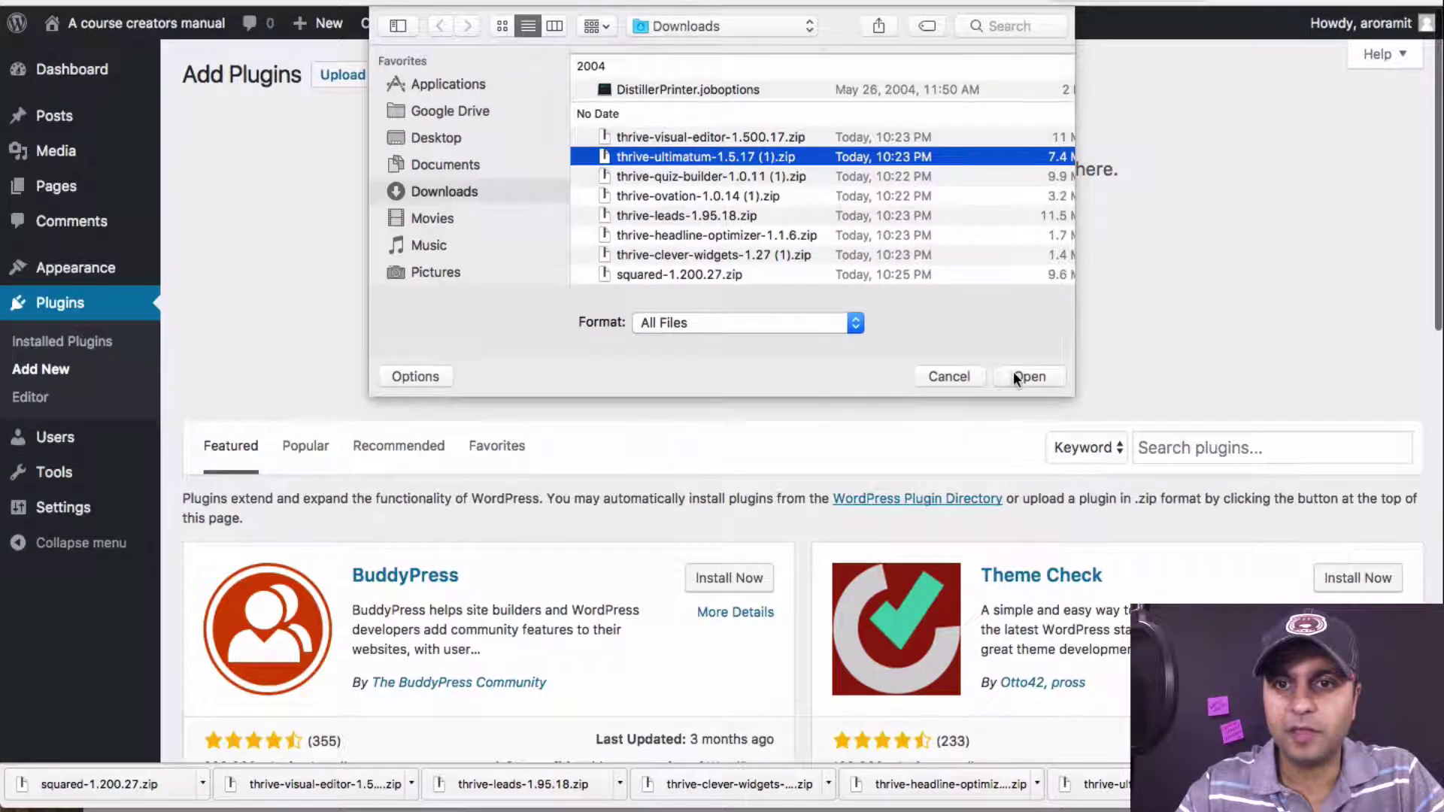
{"action": "left_click", "coordinate": [1015, 376]}
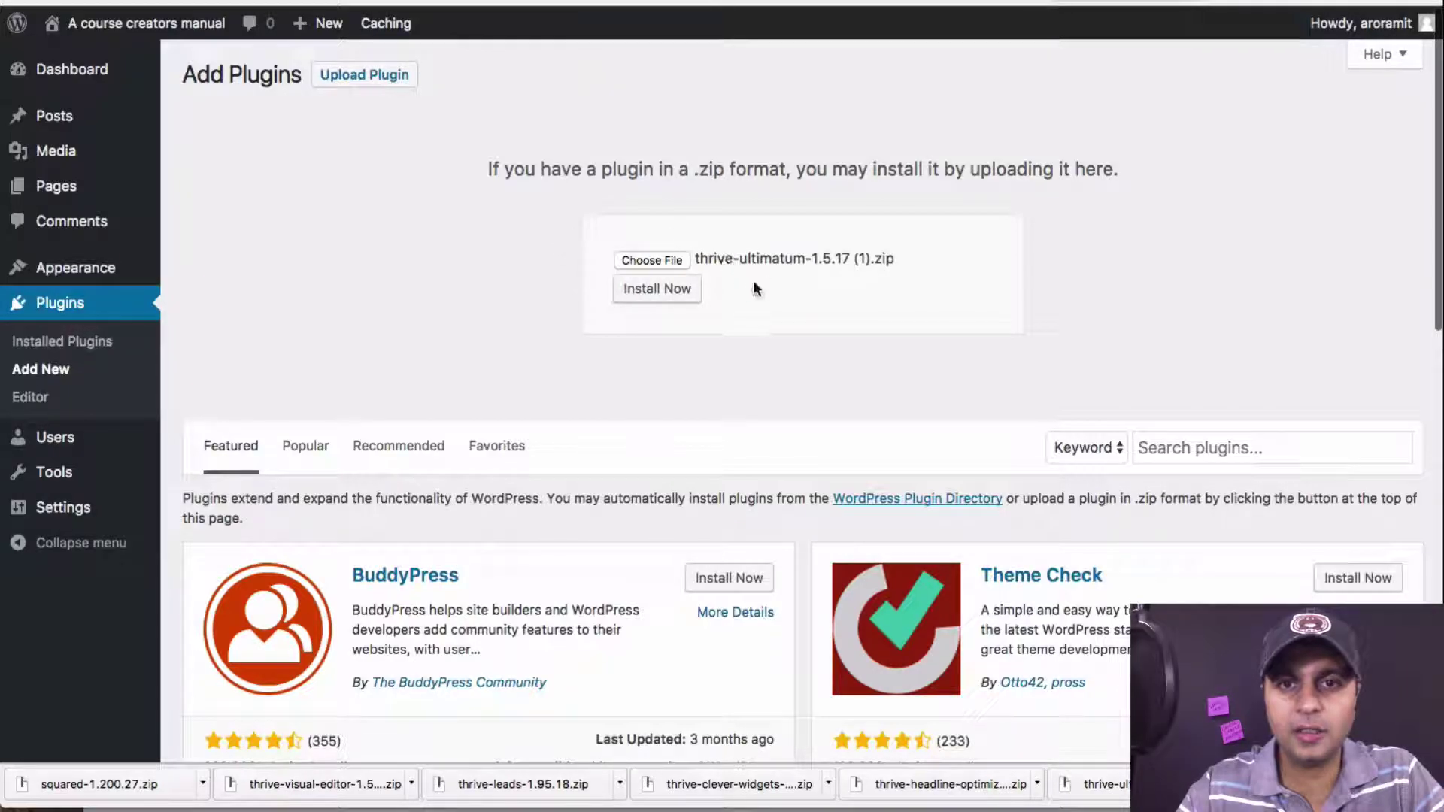
{"action": "left_click", "coordinate": [680, 293]}
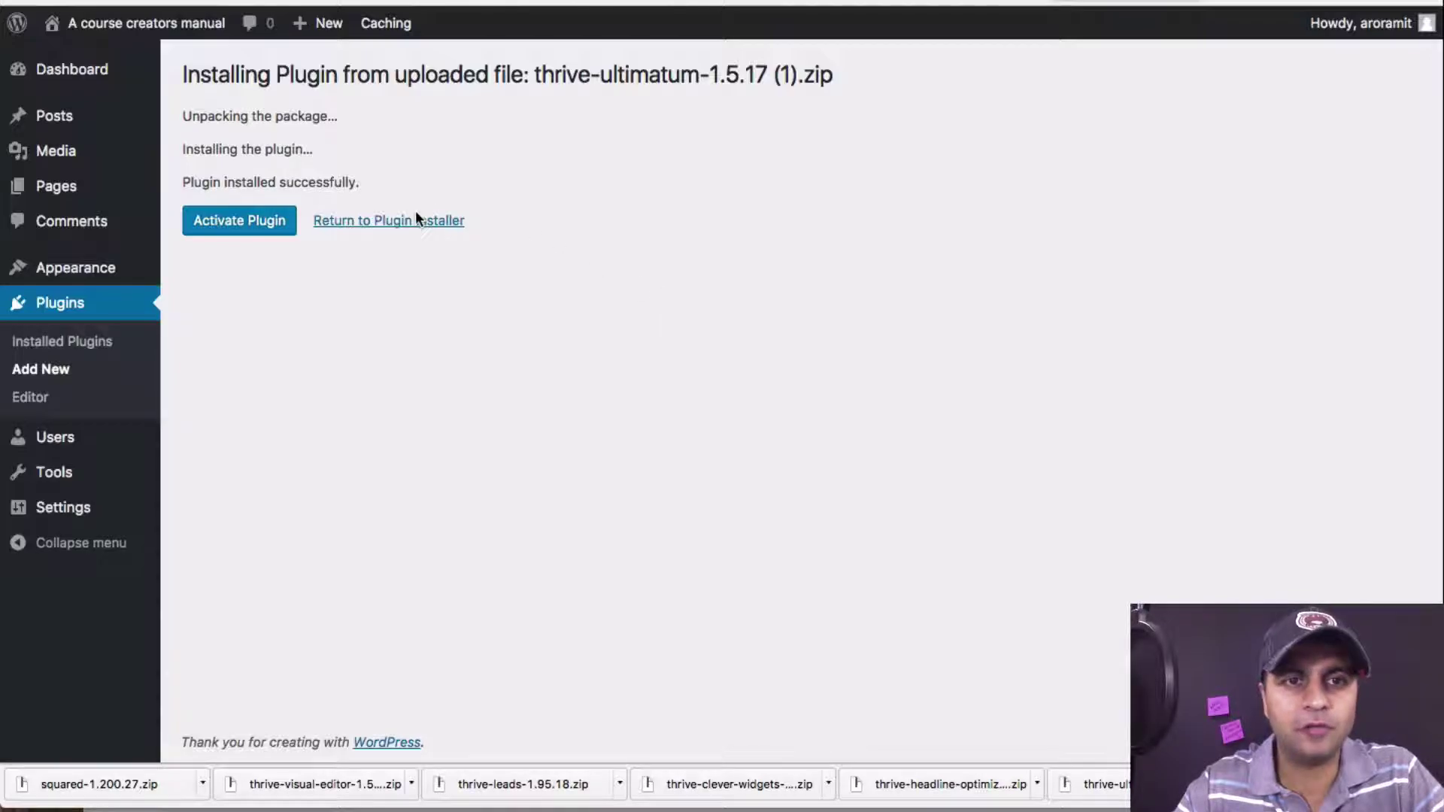
- Upload and install the Thrive Quiz Builder plugin from its zip in Downloads
{"action": "left_click", "coordinate": [410, 220]}
{"action": "left_click", "coordinate": [364, 74]}
{"action": "left_click", "coordinate": [651, 258]}
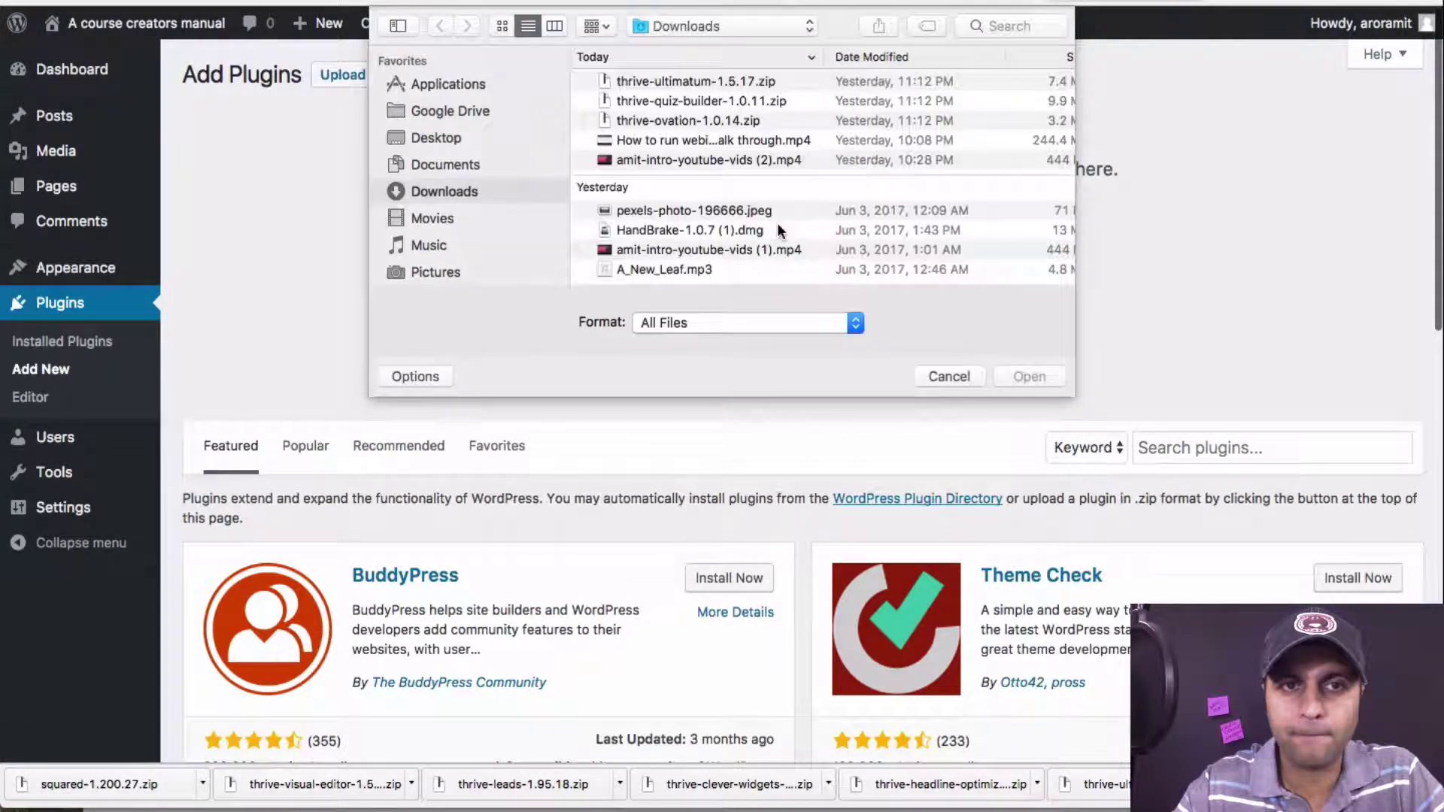
{"action": "key", "text": "Escape"}
{"action": "left_click", "coordinate": [671, 265]}
{"action": "scroll", "coordinate": [1067, 236], "scroll_direction": "down", "scroll_amount": 10}
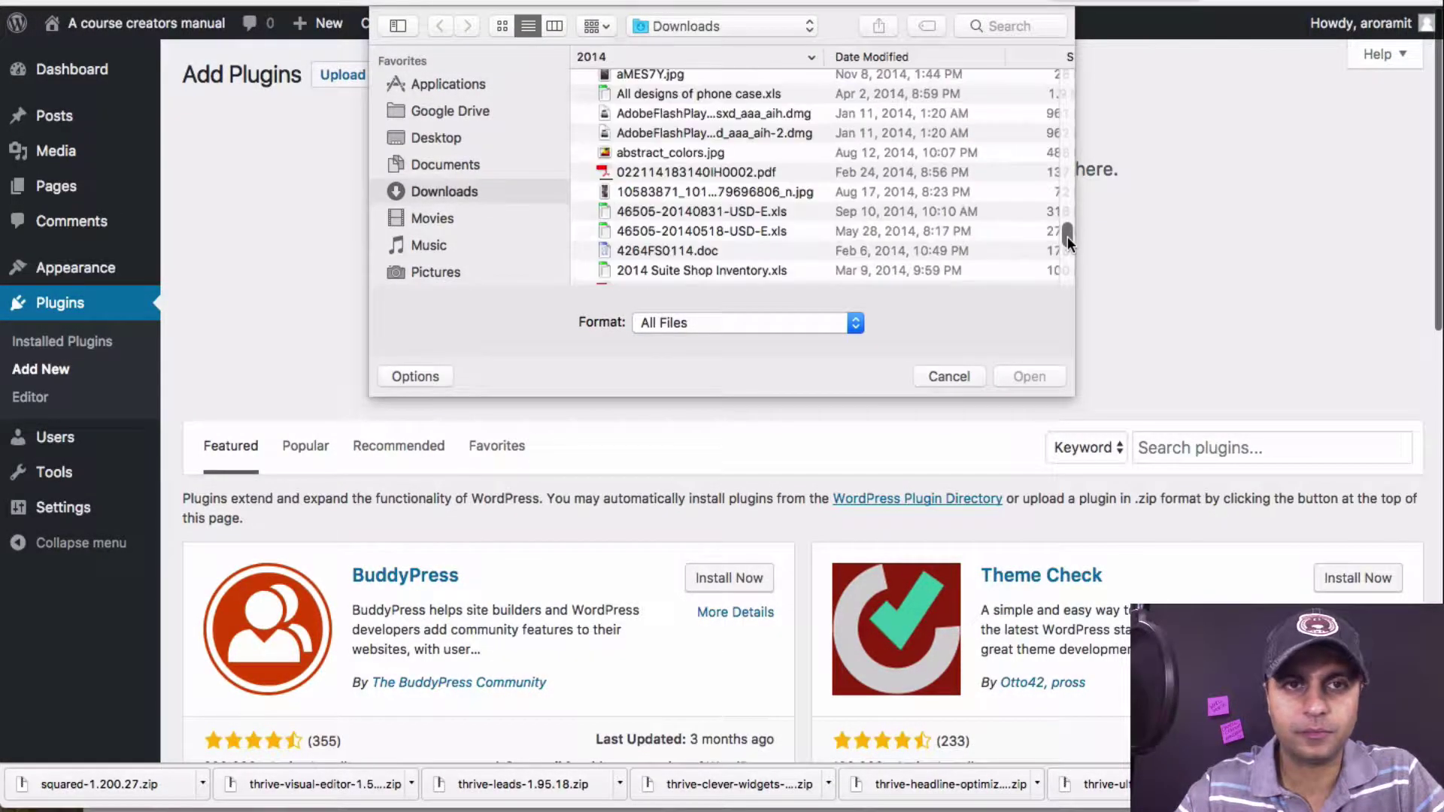
{"action": "double_click", "coordinate": [746, 181]}
{"action": "left_click", "coordinate": [648, 298]}
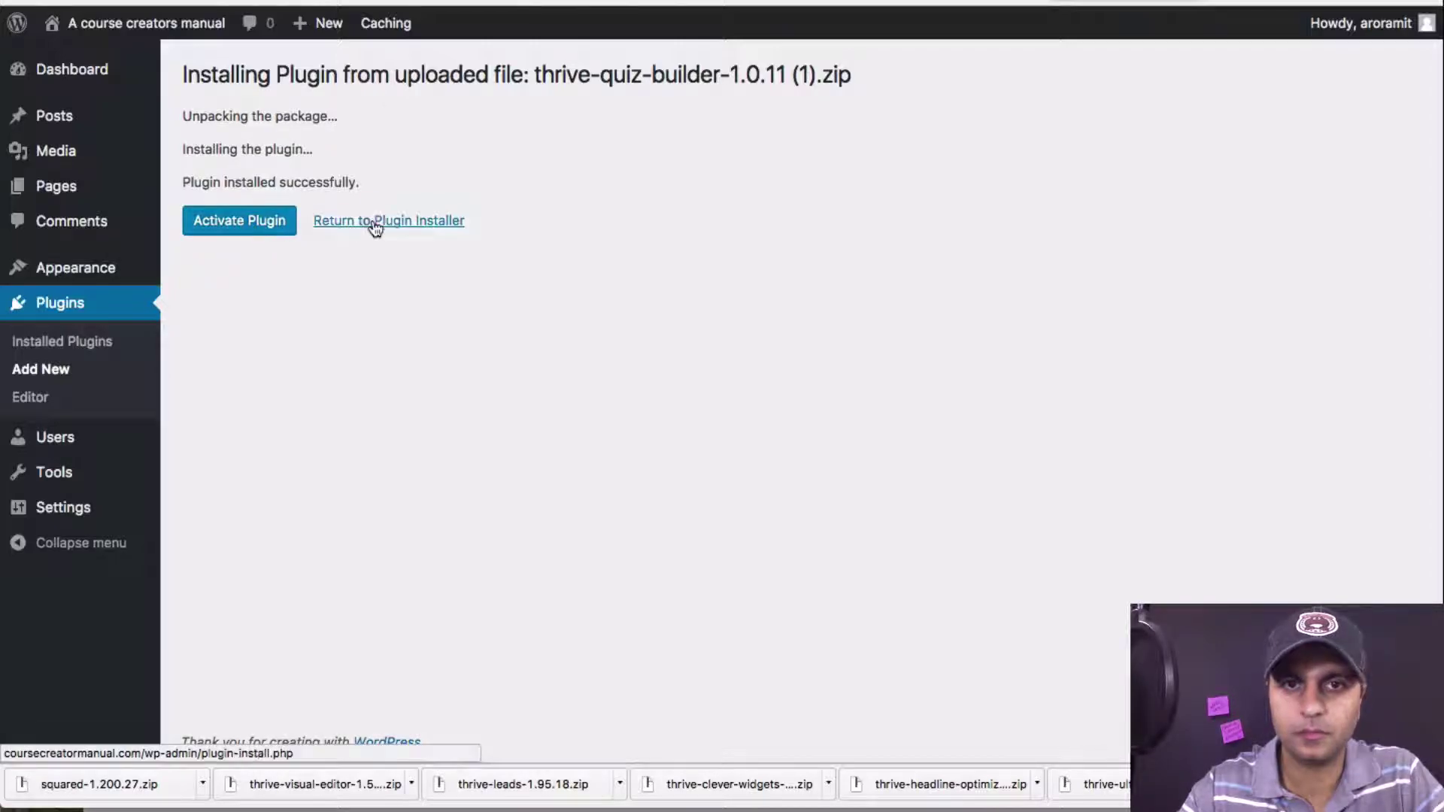
- Upload and install Thrive Leads from thrive-leads-1.95.18.zip
{"action": "left_click", "coordinate": [371, 220]}
{"action": "left_click", "coordinate": [651, 260]}
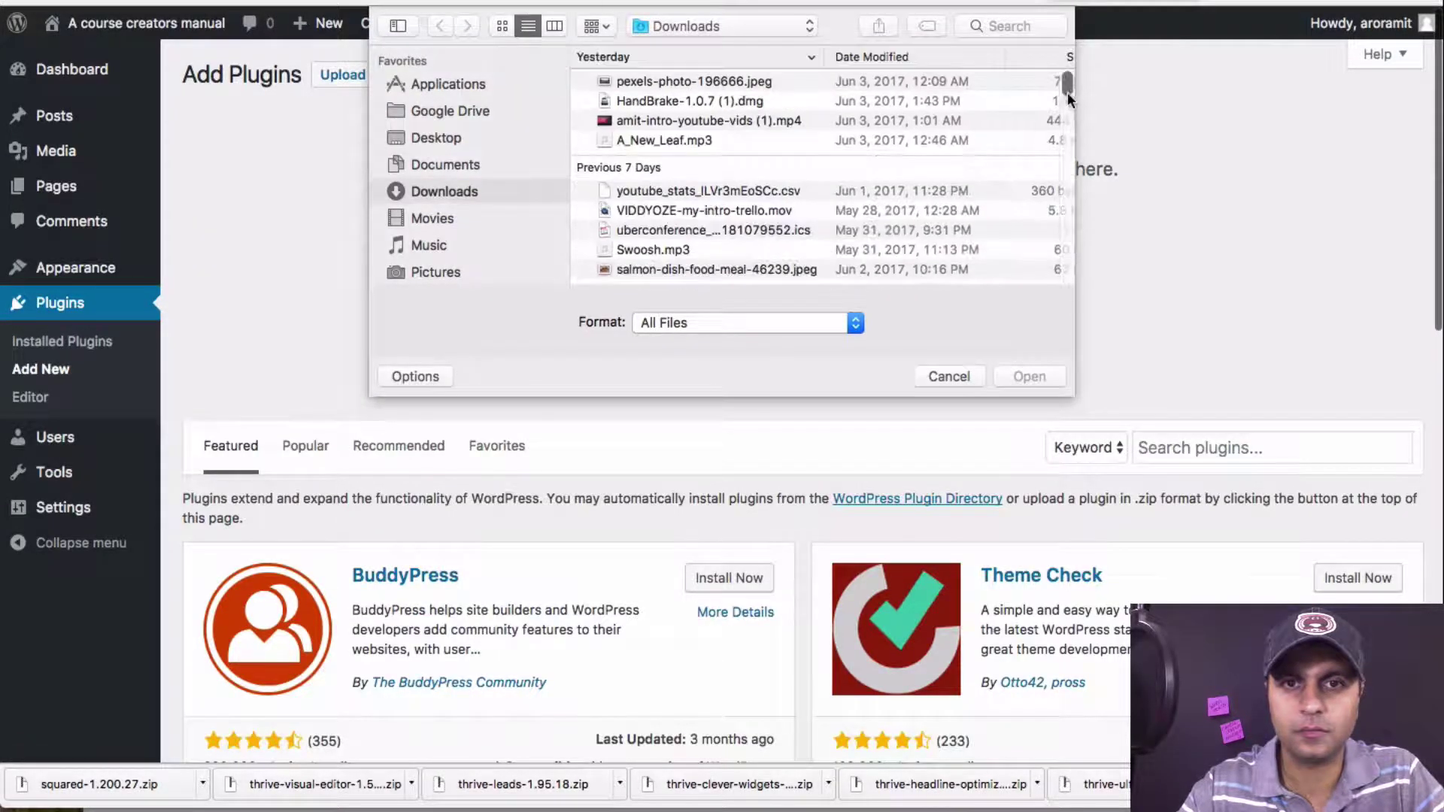
{"action": "scroll", "coordinate": [782, 172], "scroll_direction": "down", "scroll_amount": 10}
{"action": "left_click", "coordinate": [767, 218]}
{"action": "double_click", "coordinate": [767, 218]}
{"action": "left_click", "coordinate": [656, 289]}
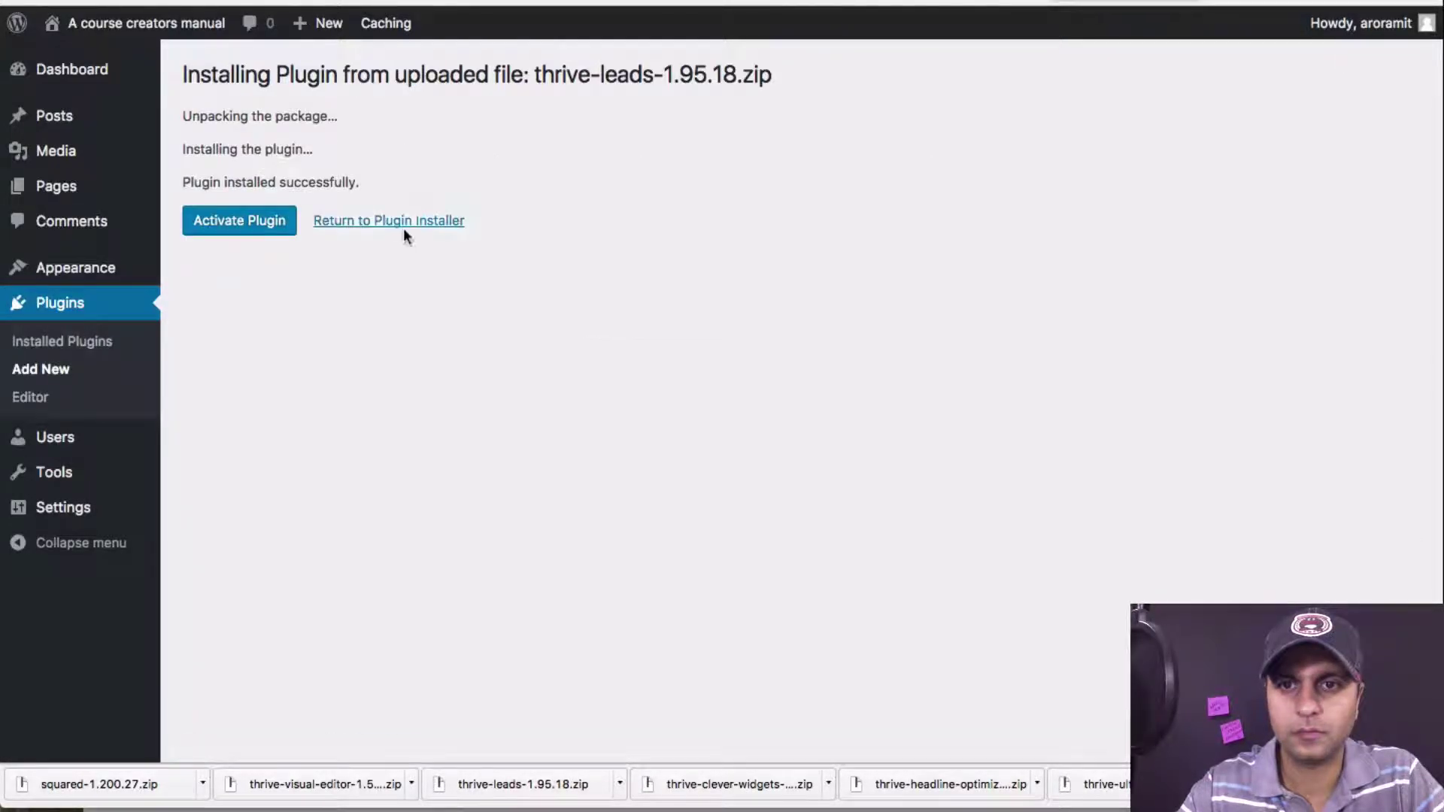
- Upload and install Thrive Clever Widgets from thrive-clever-widgets-1.27 (1).zip
{"action": "left_click", "coordinate": [404, 224]}
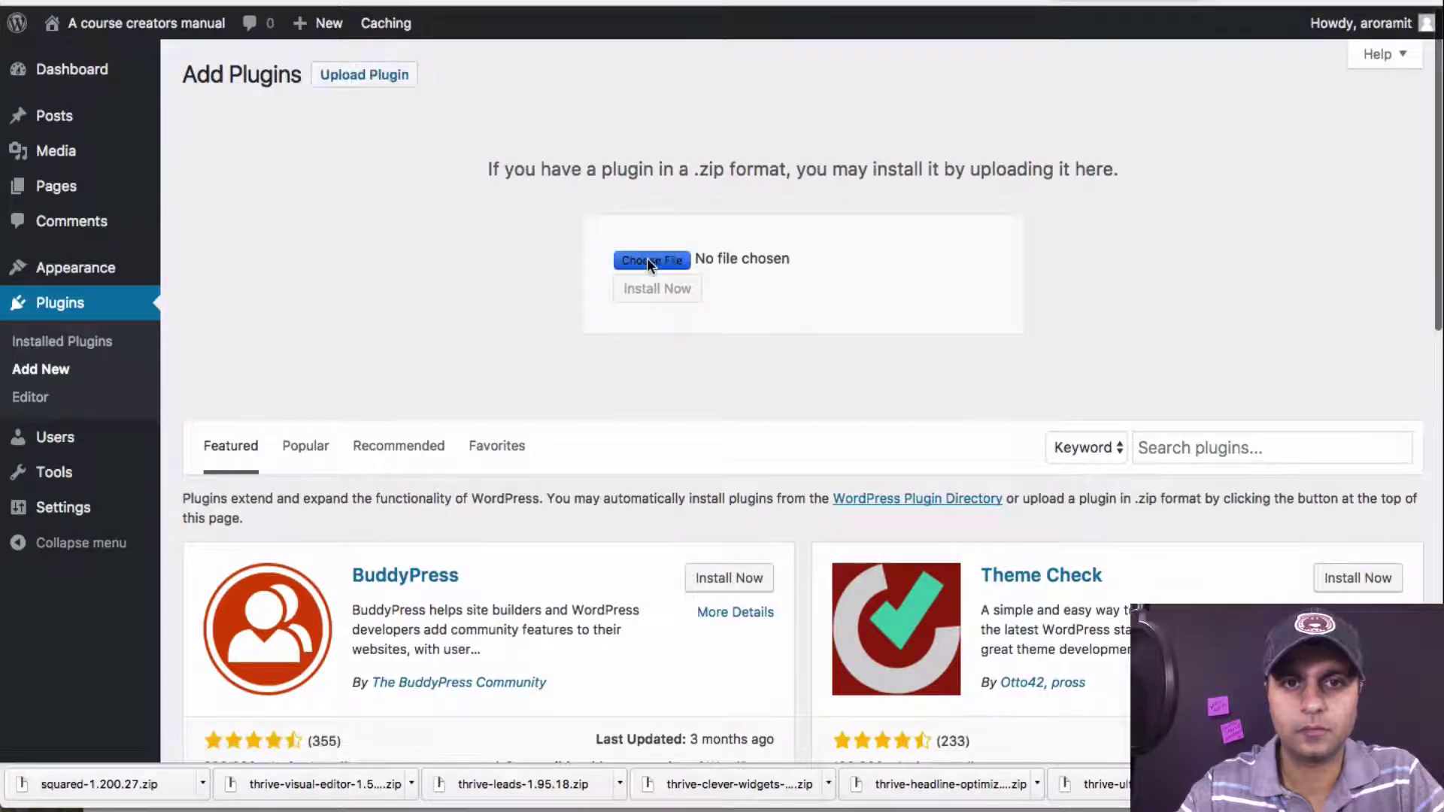
{"action": "left_click", "coordinate": [647, 259]}
{"action": "scroll", "coordinate": [1036, 186], "scroll_direction": "down", "scroll_amount": 15}
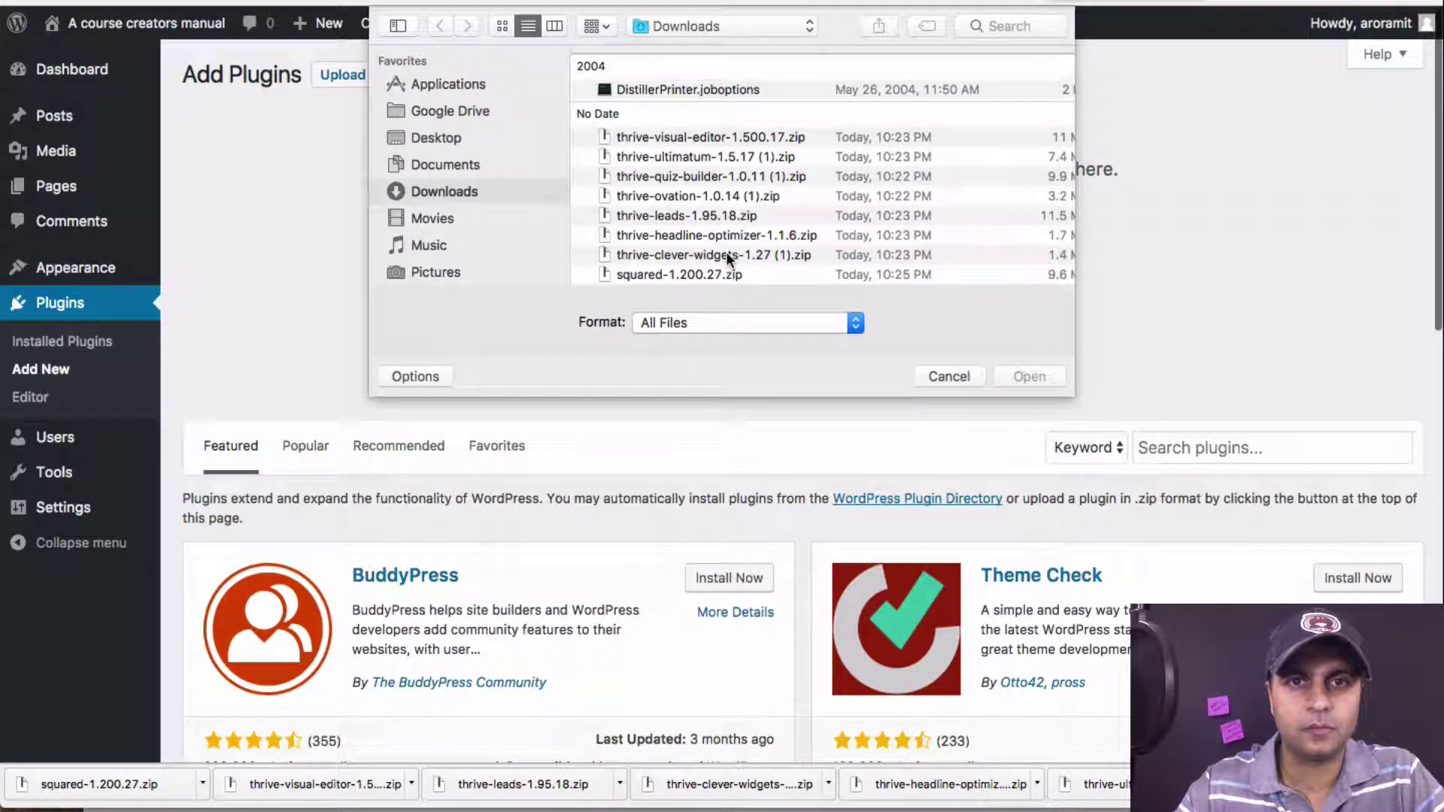
{"action": "left_click", "coordinate": [728, 237]}
{"action": "double_click", "coordinate": [752, 256]}
{"action": "left_click", "coordinate": [656, 289]}
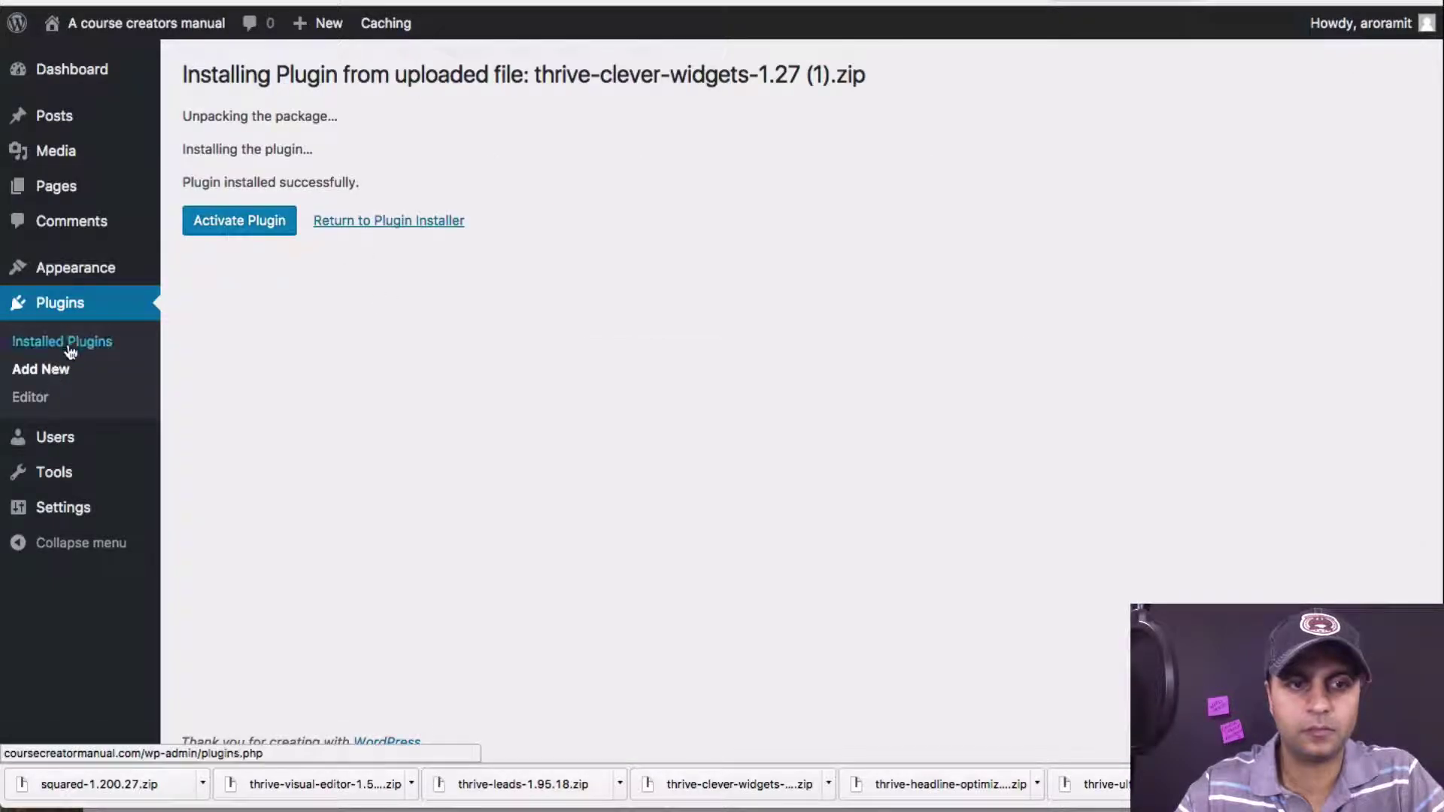
- Check the installed plugins, then install Thrive Headline Optimizer from thrive-headline-optimizer-1.1.6.zip
{"action": "left_click", "coordinate": [62, 341]}
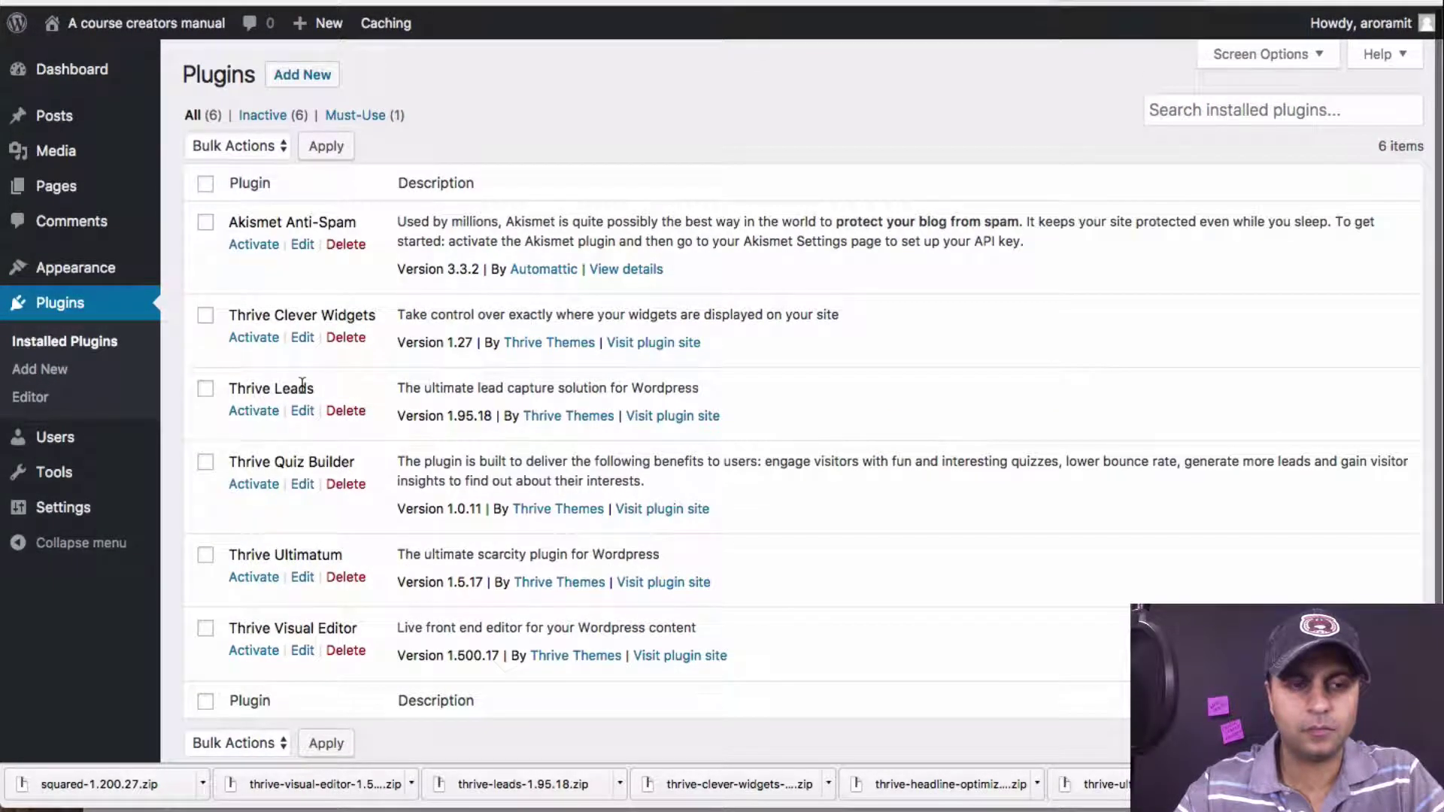
{"action": "left_click", "coordinate": [39, 368]}
{"action": "left_click", "coordinate": [365, 73]}
{"action": "left_click", "coordinate": [649, 258]}
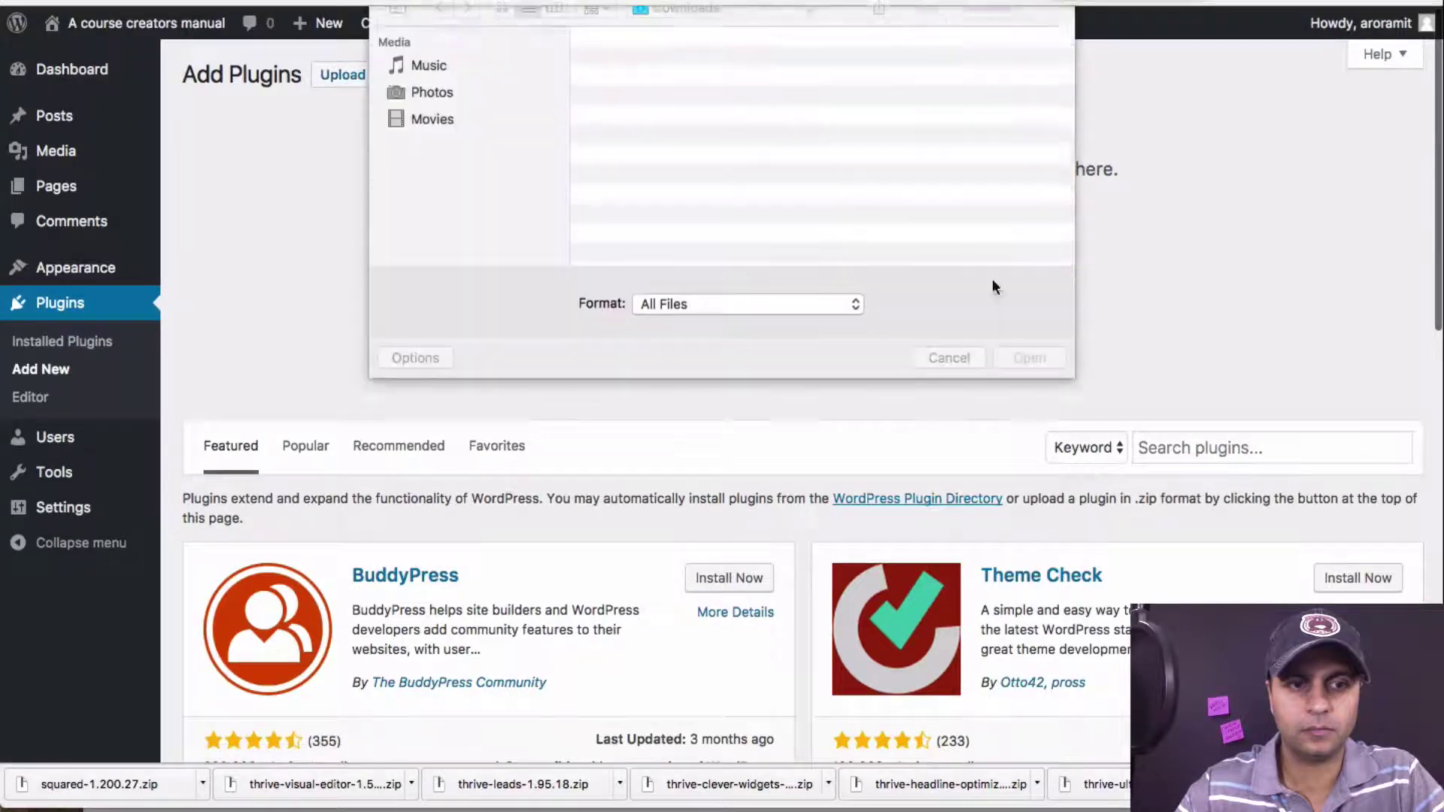
{"action": "scroll", "coordinate": [993, 119], "scroll_direction": "up", "scroll_amount": 3}
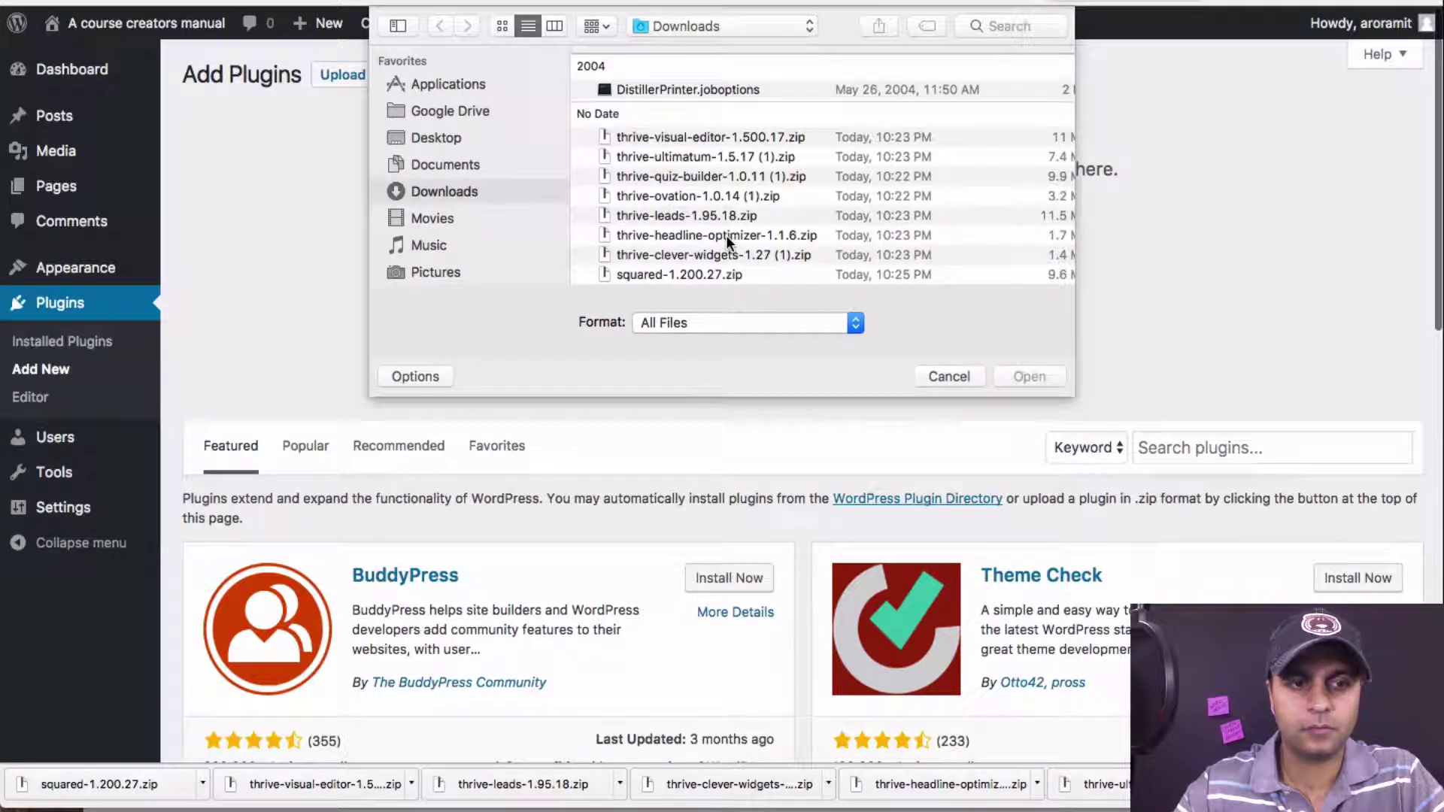
{"action": "double_click", "coordinate": [725, 234]}
{"action": "left_click", "coordinate": [669, 293]}
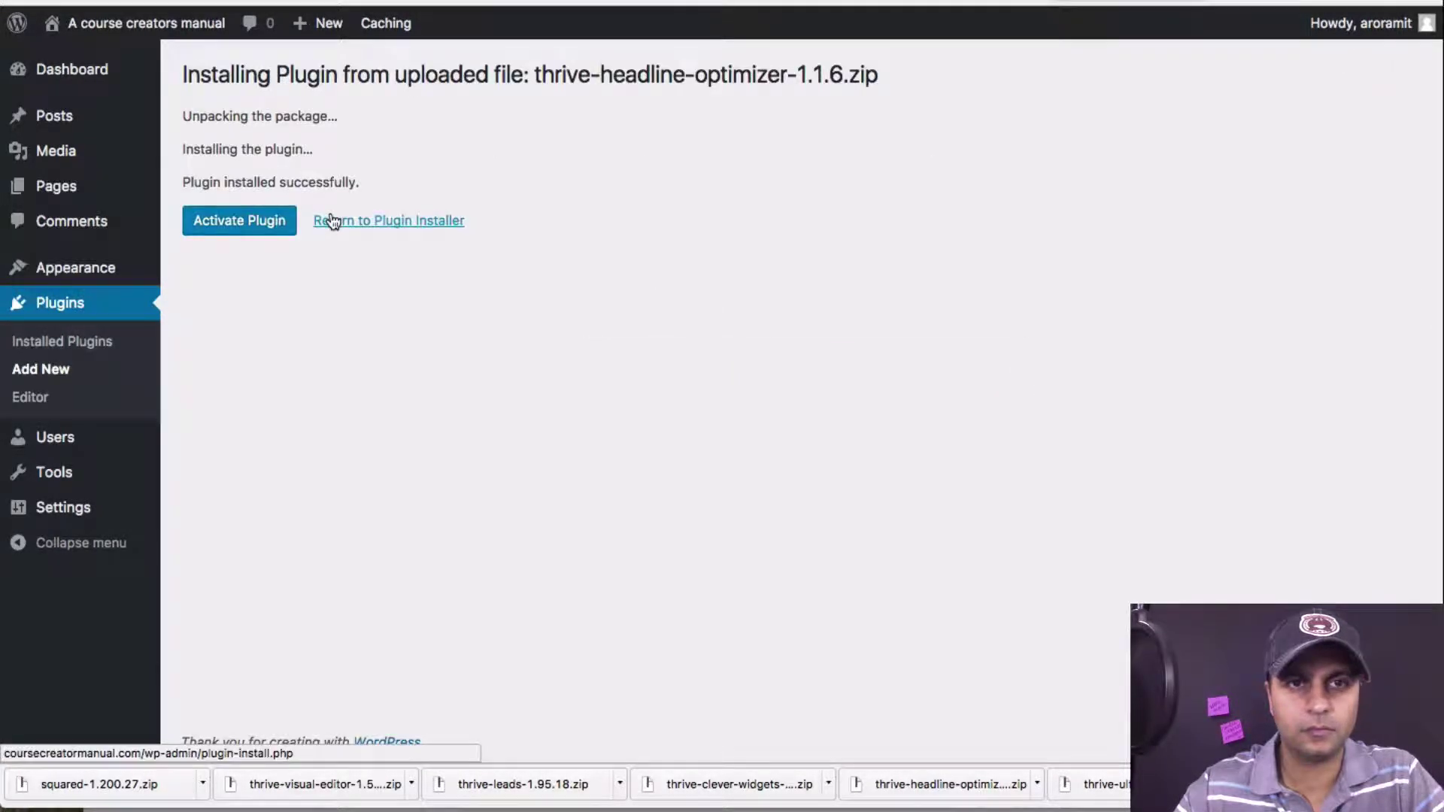
{"action": "left_click", "coordinate": [361, 224]}
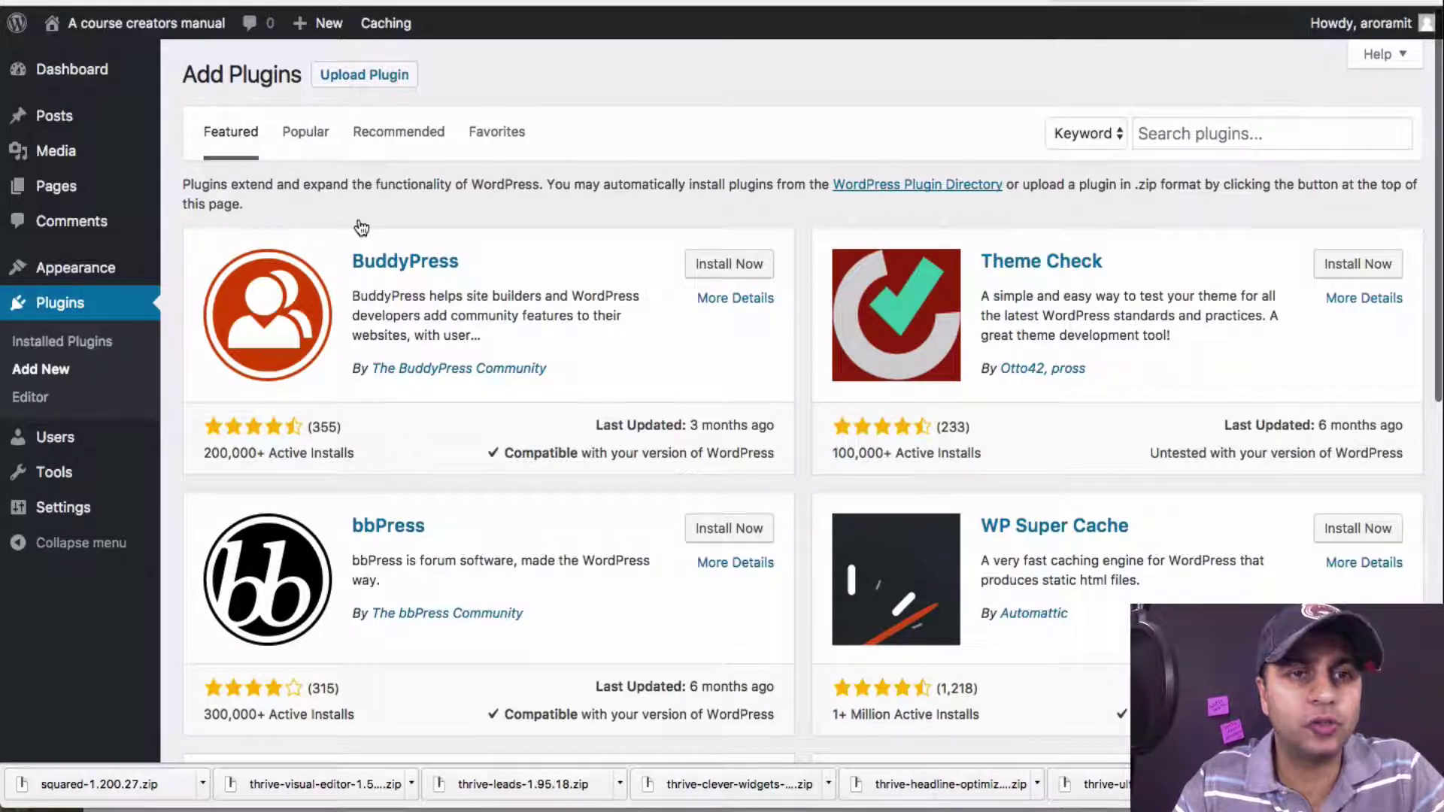
- Select all seven installed plugins and bulk-activate them with Bulk Actions > Activate
{"action": "left_click", "coordinate": [107, 350]}
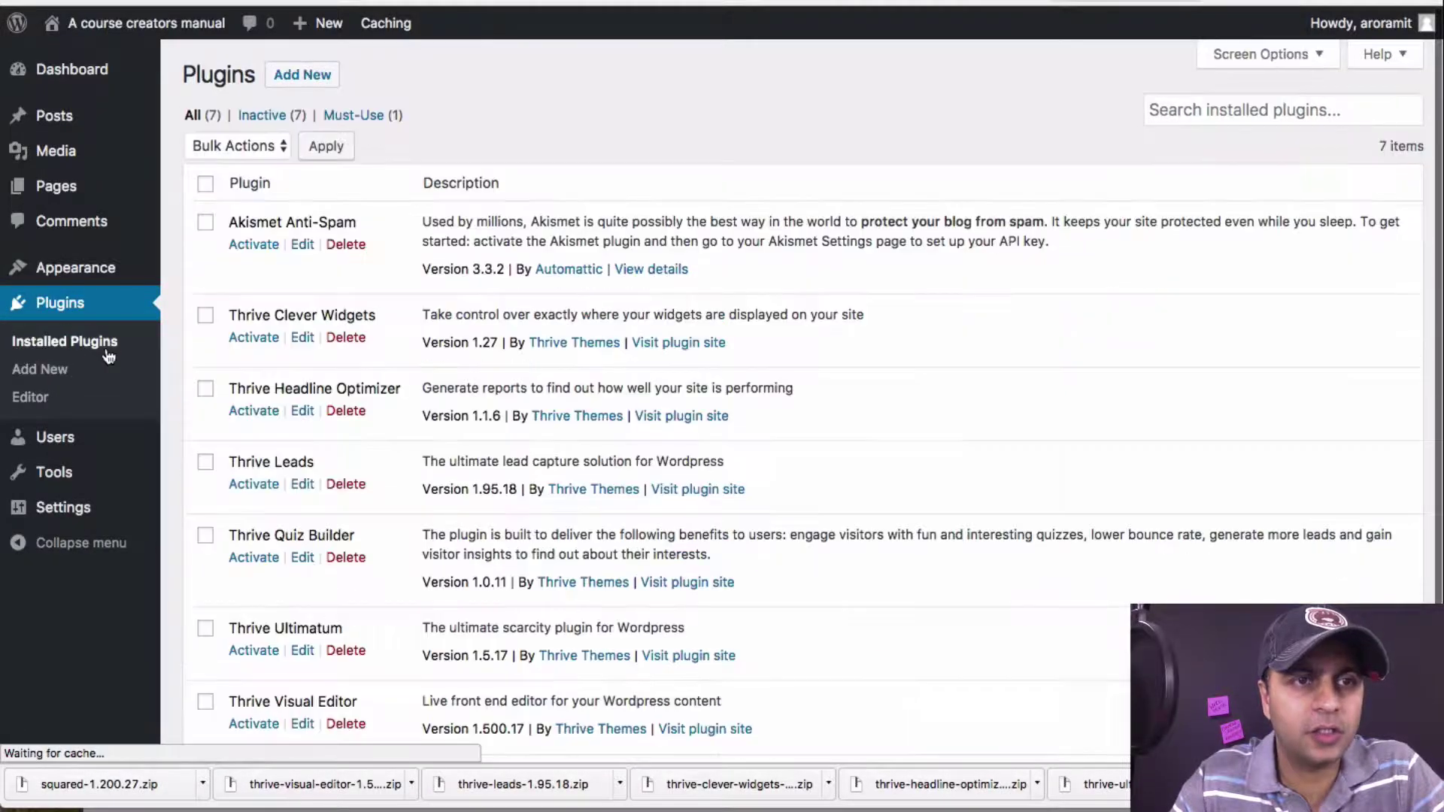
{"action": "scroll", "coordinate": [580, 323], "scroll_direction": "down", "scroll_amount": 3}
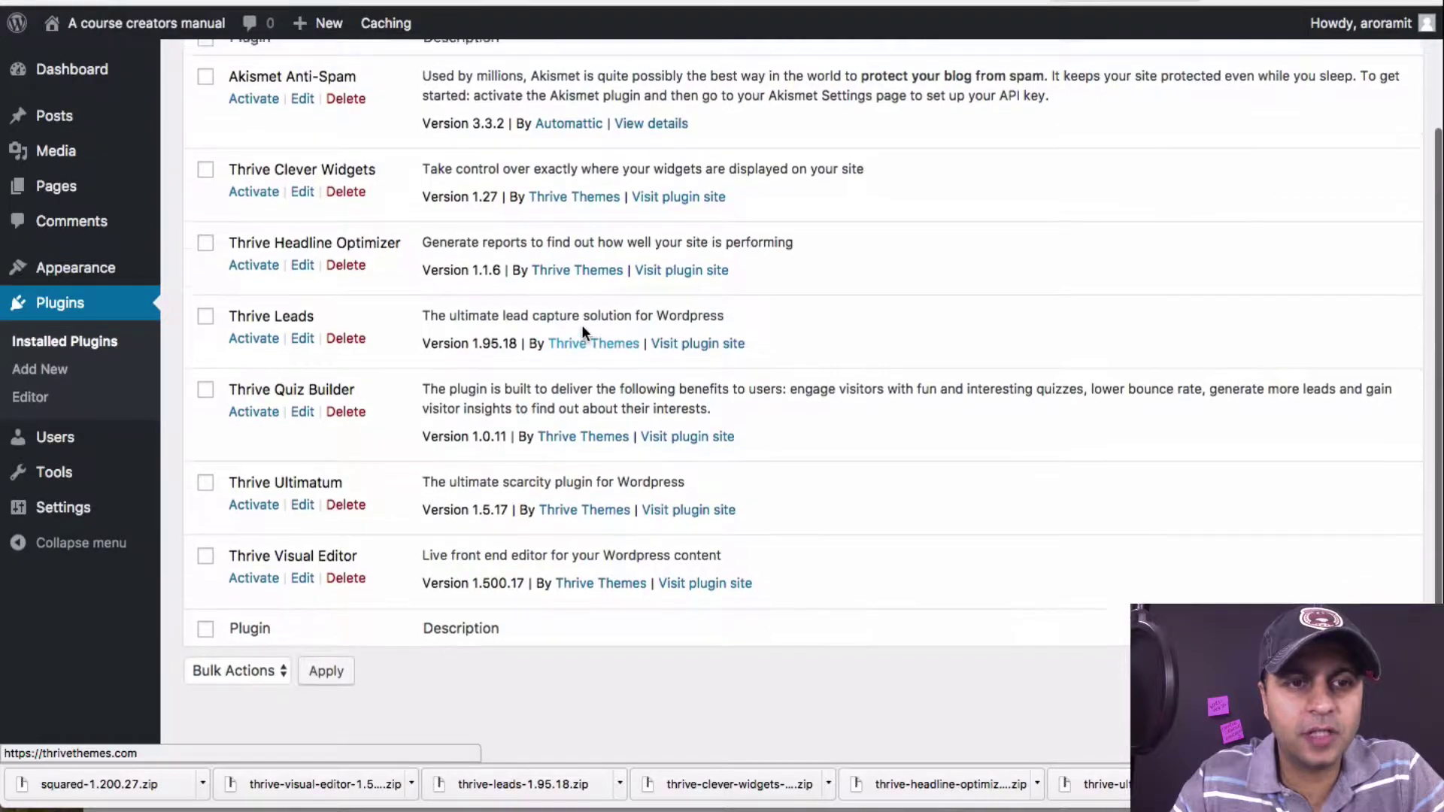
{"action": "scroll", "coordinate": [581, 323], "scroll_direction": "up", "scroll_amount": 2}
{"action": "left_click", "coordinate": [205, 94]}
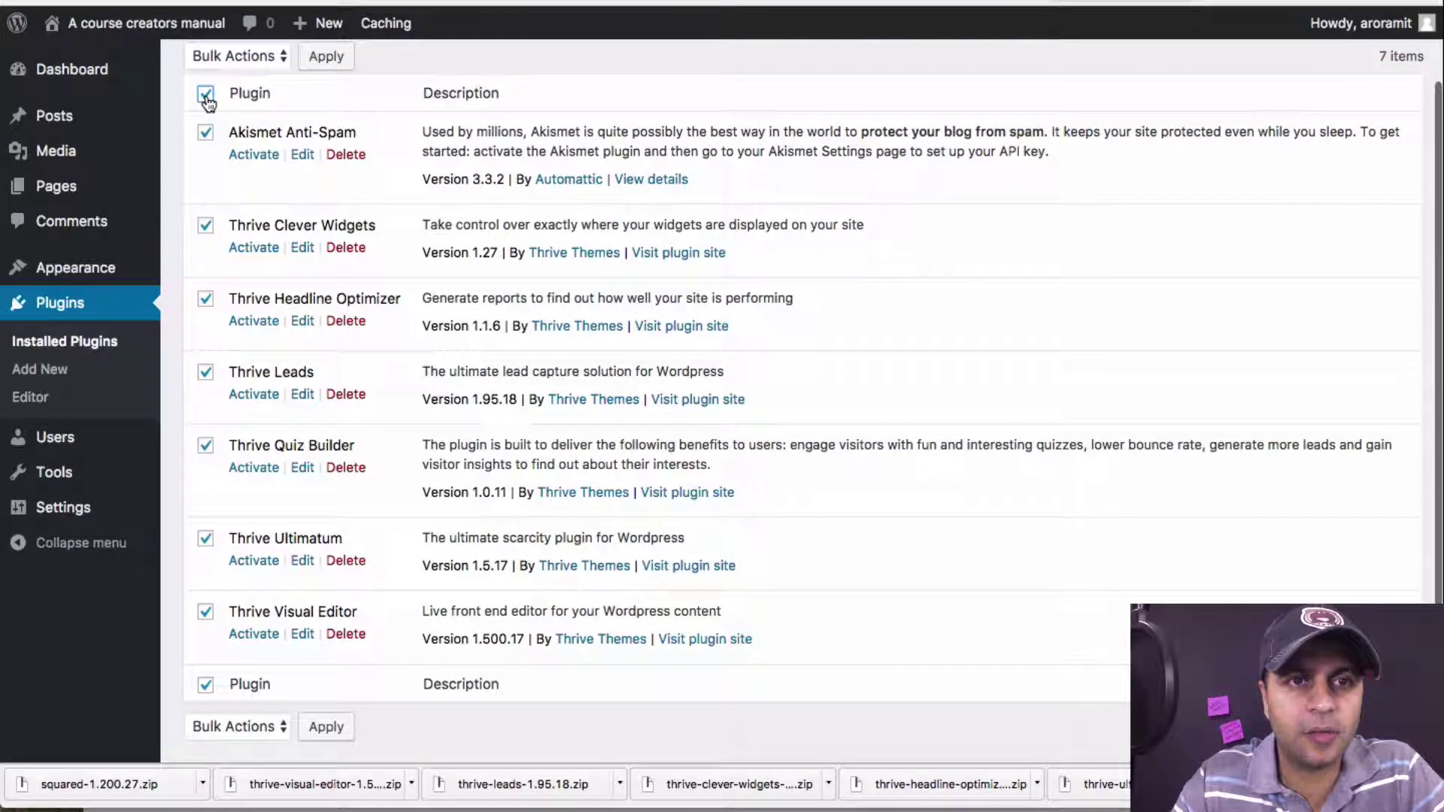
{"action": "left_click", "coordinate": [258, 60]}
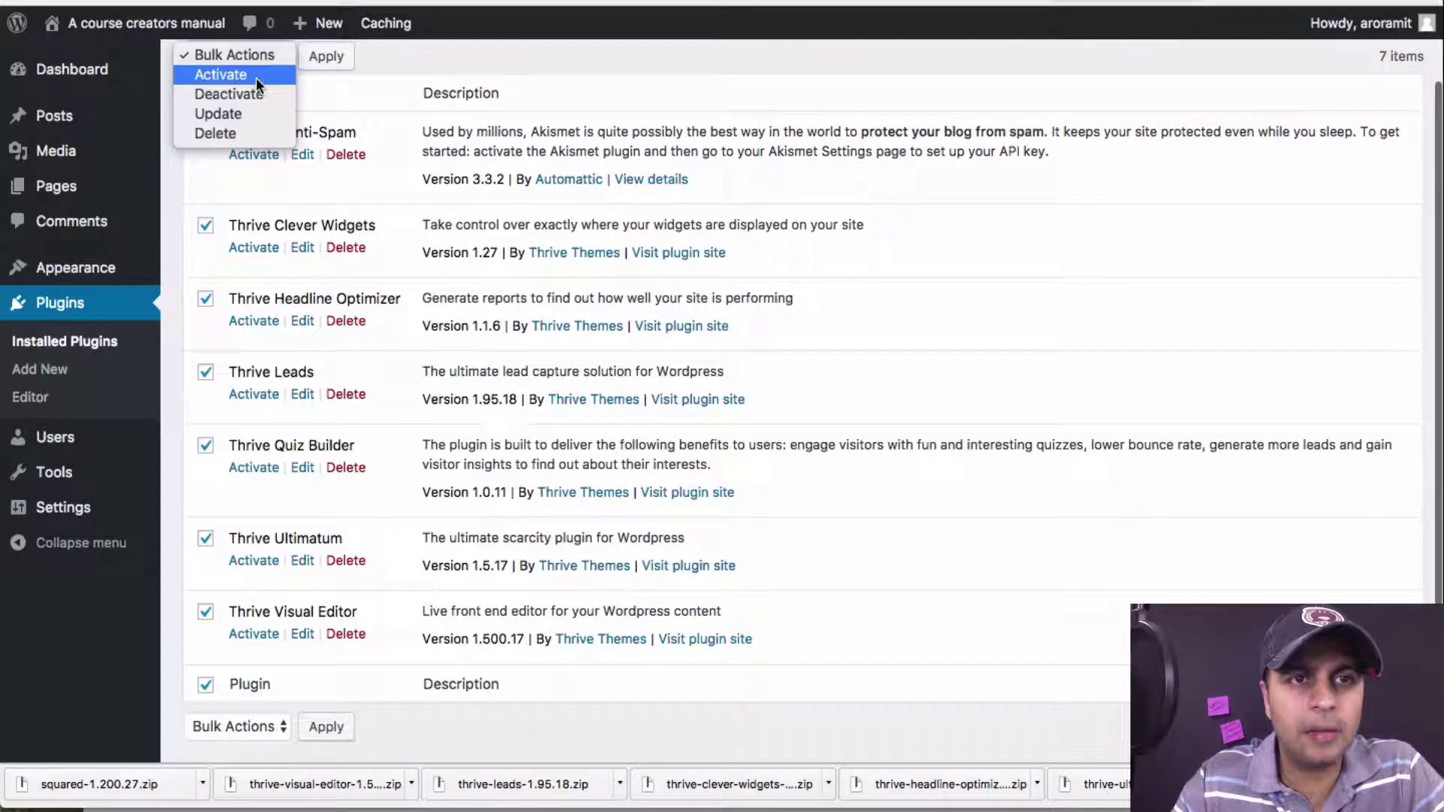
{"action": "left_click", "coordinate": [256, 75]}
{"action": "left_click", "coordinate": [324, 61]}
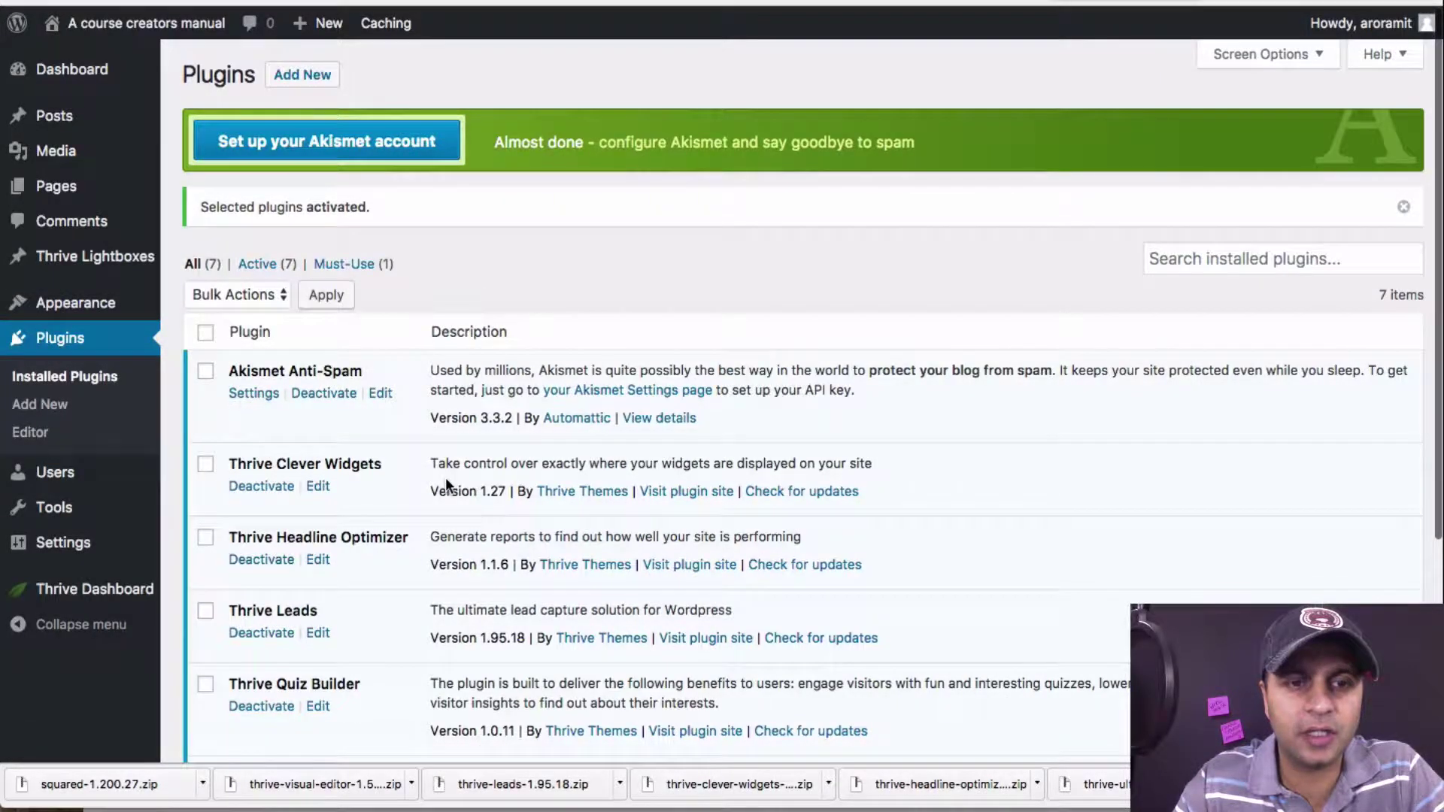
{"action": "scroll", "coordinate": [445, 477], "scroll_direction": "down", "scroll_amount": 3}
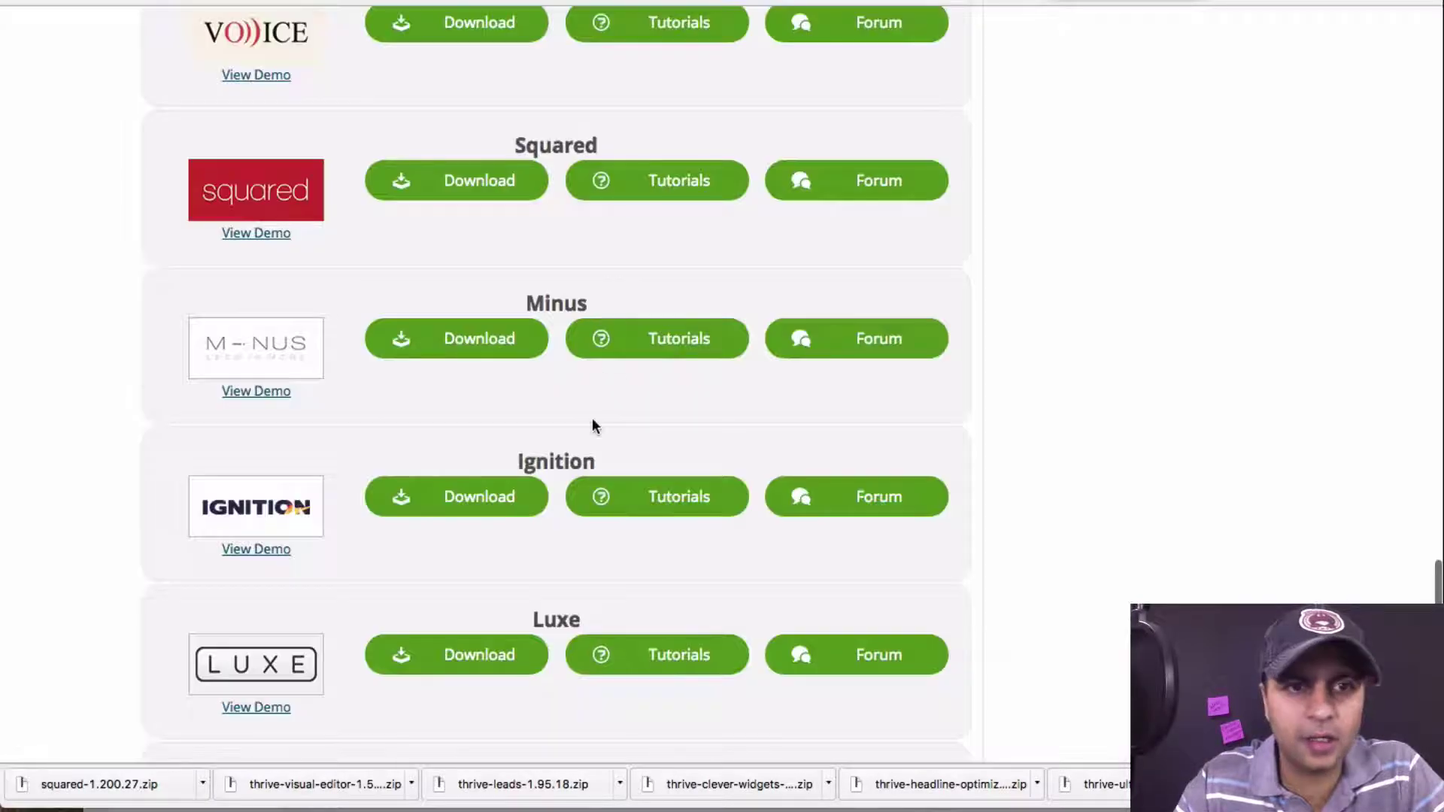
- Scroll through the Thrive Themes plugin downloads list
{"action": "scroll", "coordinate": [593, 417], "scroll_direction": "up", "scroll_amount": 7}
{"action": "scroll", "coordinate": [593, 421], "scroll_direction": "up", "scroll_amount": 15}
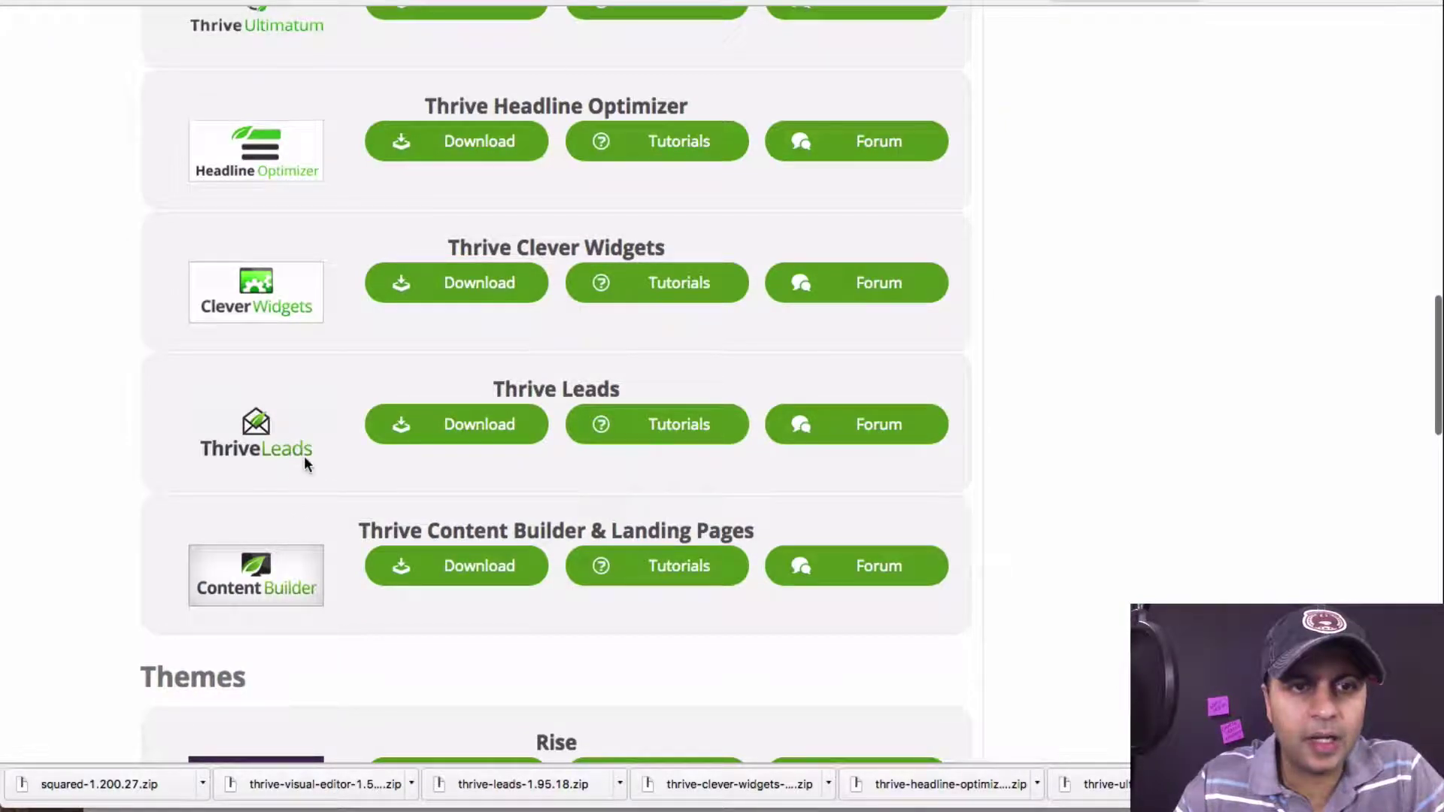
{"action": "scroll", "coordinate": [294, 269], "scroll_direction": "up", "scroll_amount": 3}
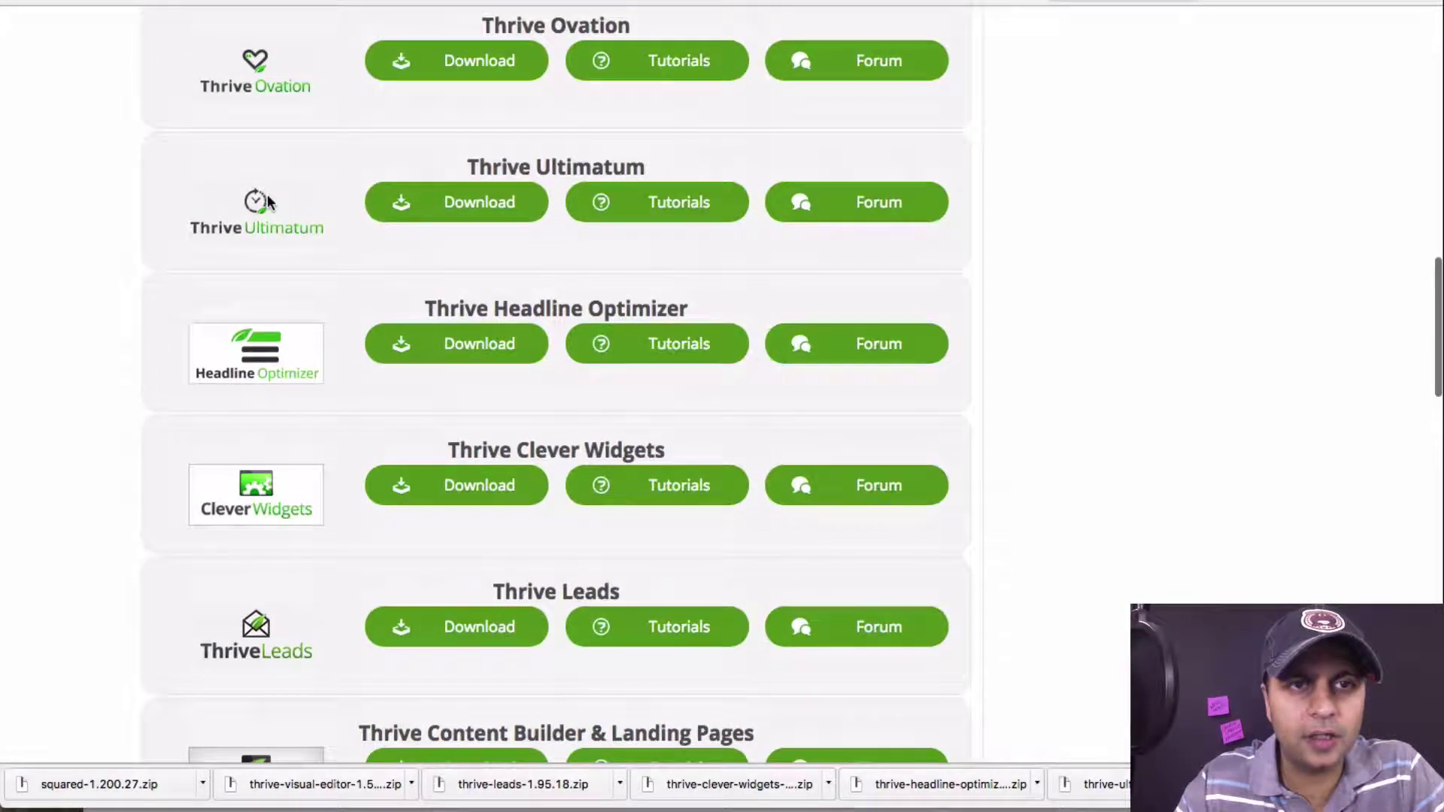
{"action": "scroll", "coordinate": [268, 197], "scroll_direction": "up", "scroll_amount": 2}
{"action": "scroll", "coordinate": [263, 104], "scroll_direction": "up", "scroll_amount": 1}
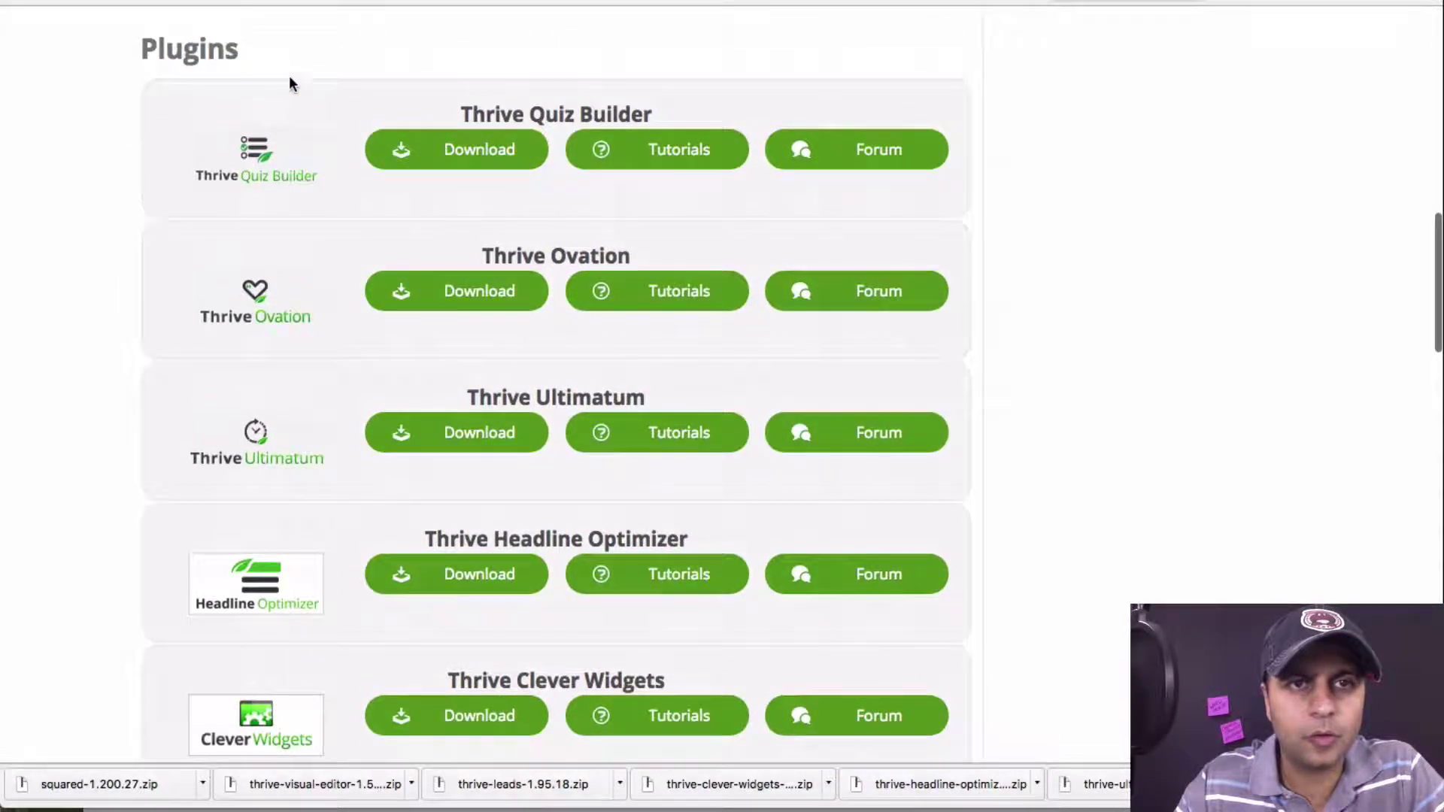
{"action": "scroll", "coordinate": [278, 474], "scroll_direction": "down", "scroll_amount": 2}
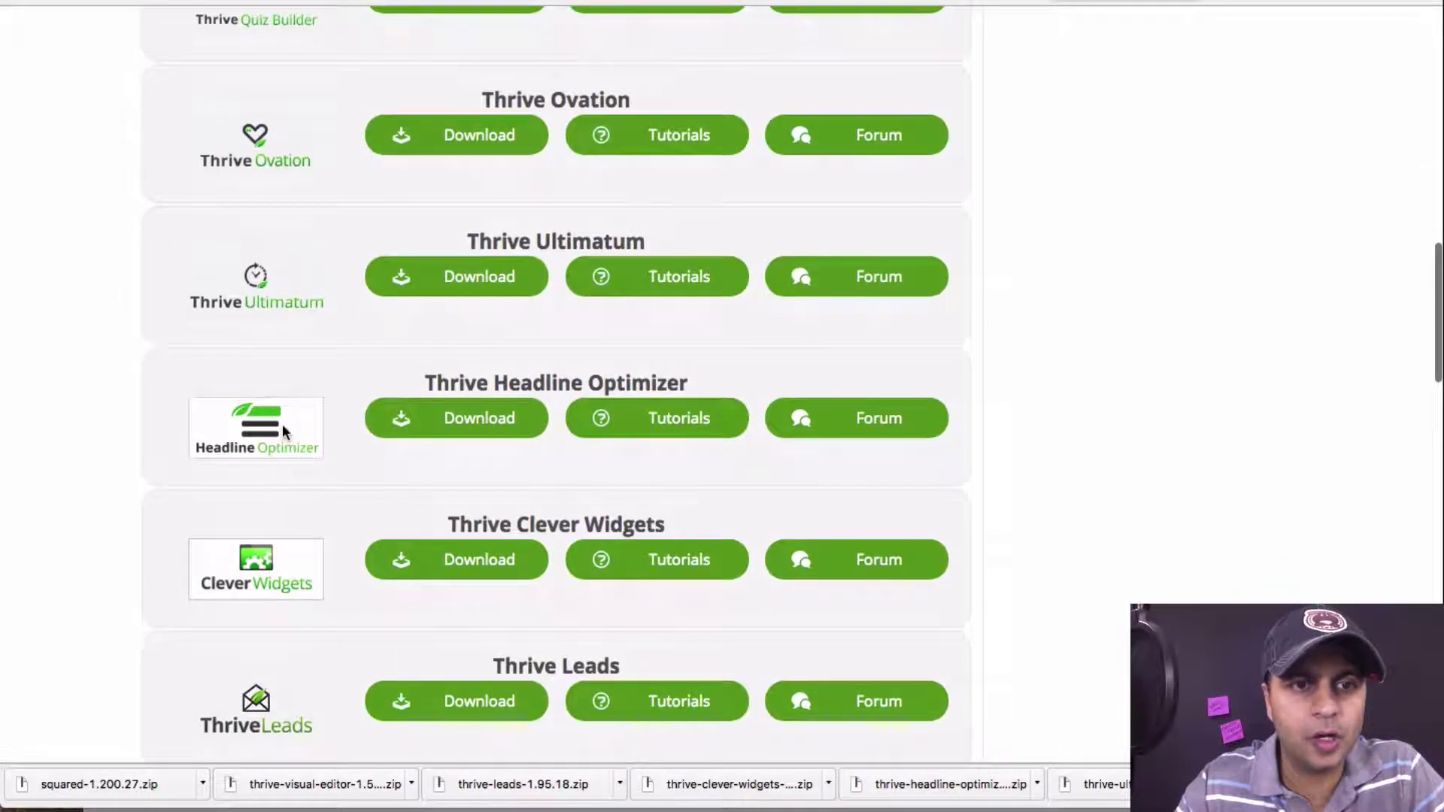
{"action": "scroll", "coordinate": [296, 584], "scroll_direction": "down", "scroll_amount": 3}
{"action": "scroll", "coordinate": [287, 712], "scroll_direction": "down", "scroll_amount": 1}
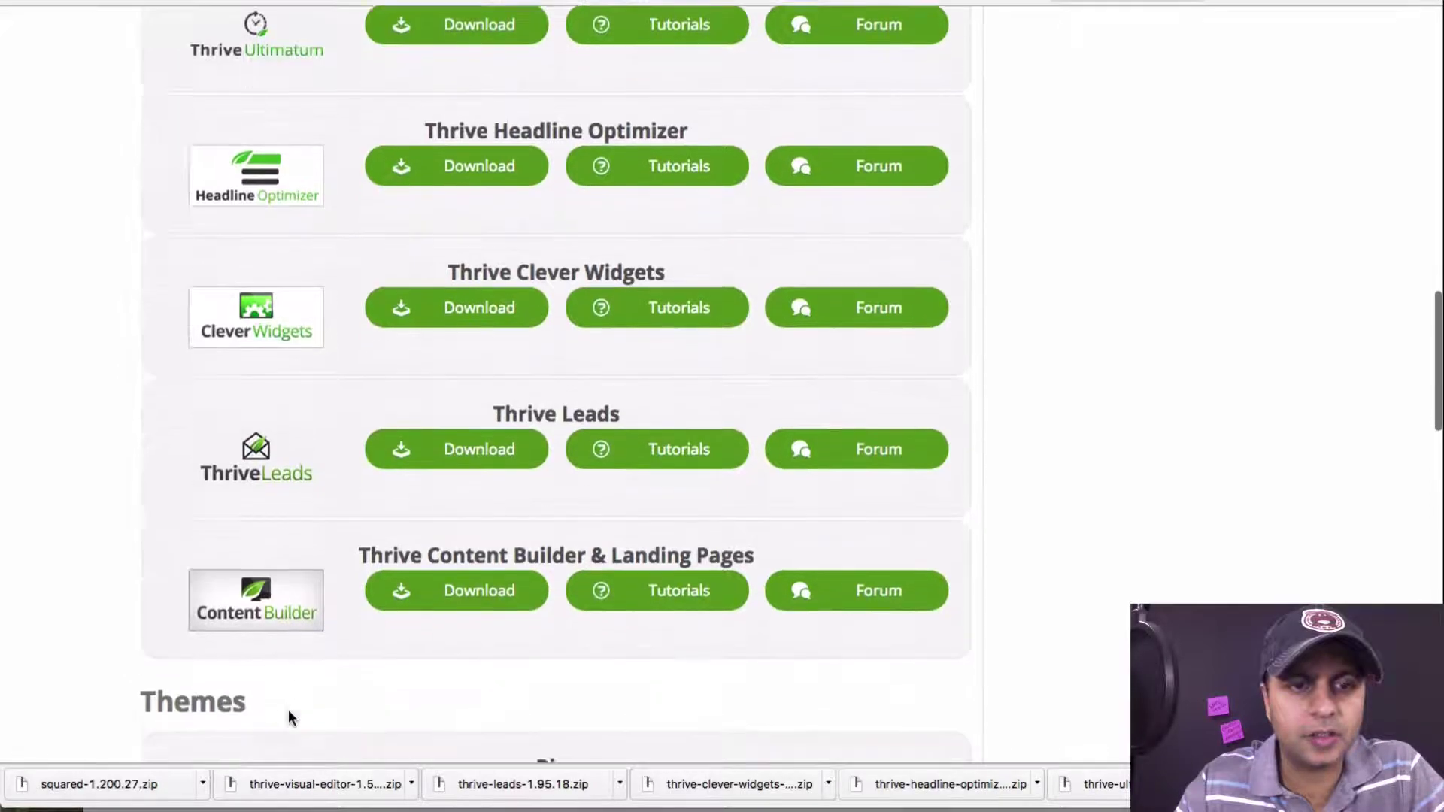
{"action": "scroll", "coordinate": [288, 710], "scroll_direction": "down", "scroll_amount": 1}
- Compare the downloads with WordPress's installed plugins, ending on the Installed Plugins list
{"action": "left_click", "coordinate": [384, 3]}
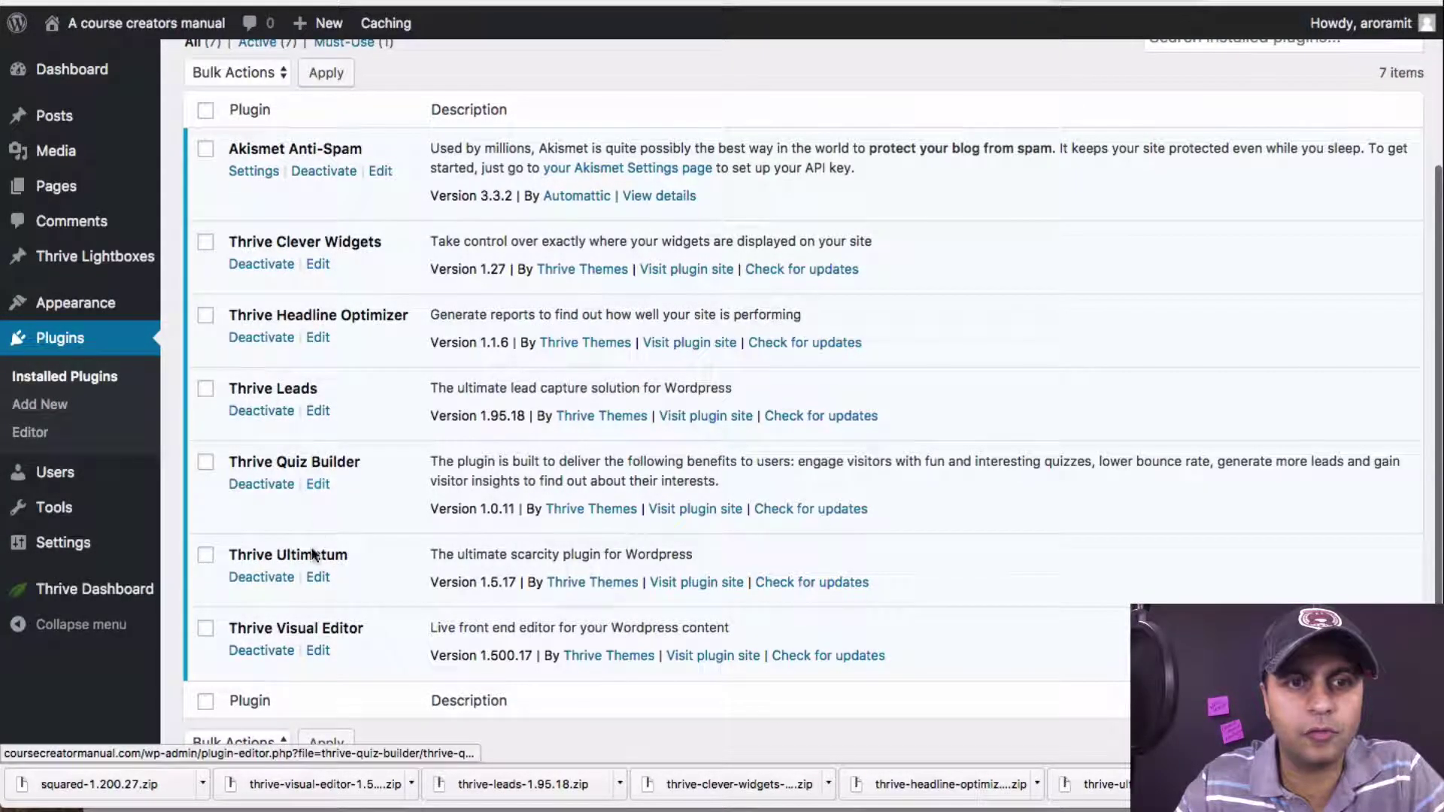
{"action": "scroll", "coordinate": [315, 602], "scroll_direction": "down", "scroll_amount": 2}
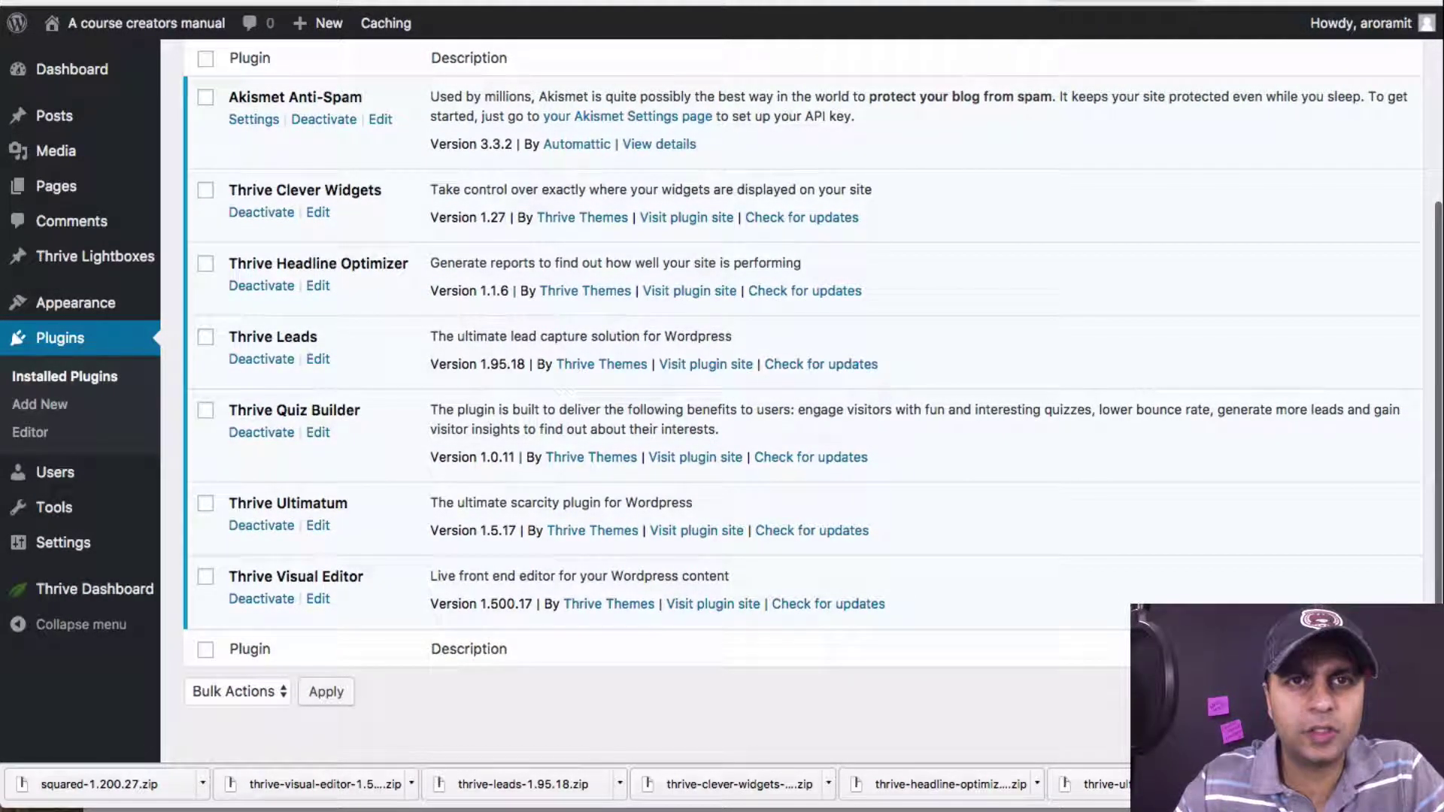
{"action": "key", "text": "ctrl+Tab"}
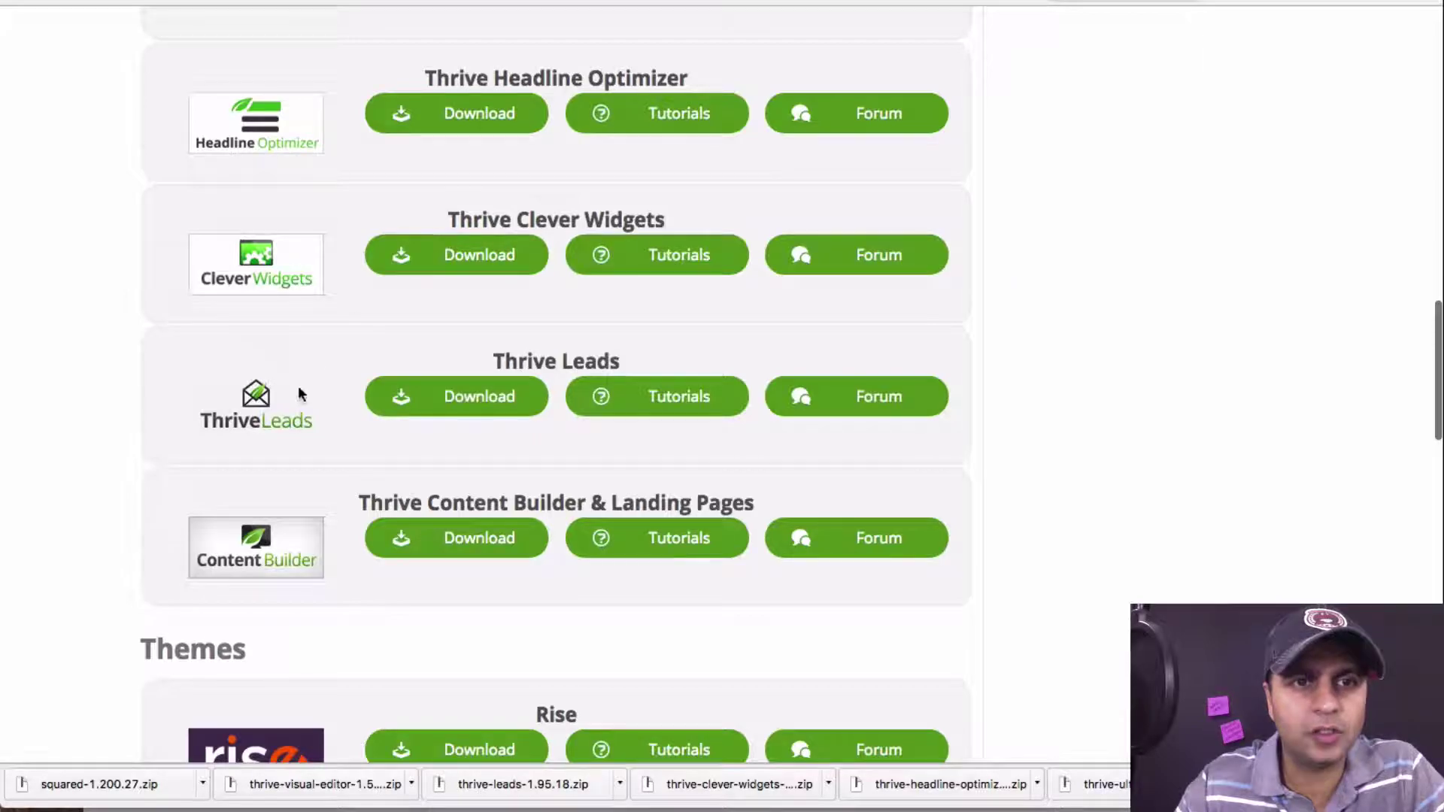
{"action": "scroll", "coordinate": [297, 391], "scroll_direction": "up", "scroll_amount": 5}
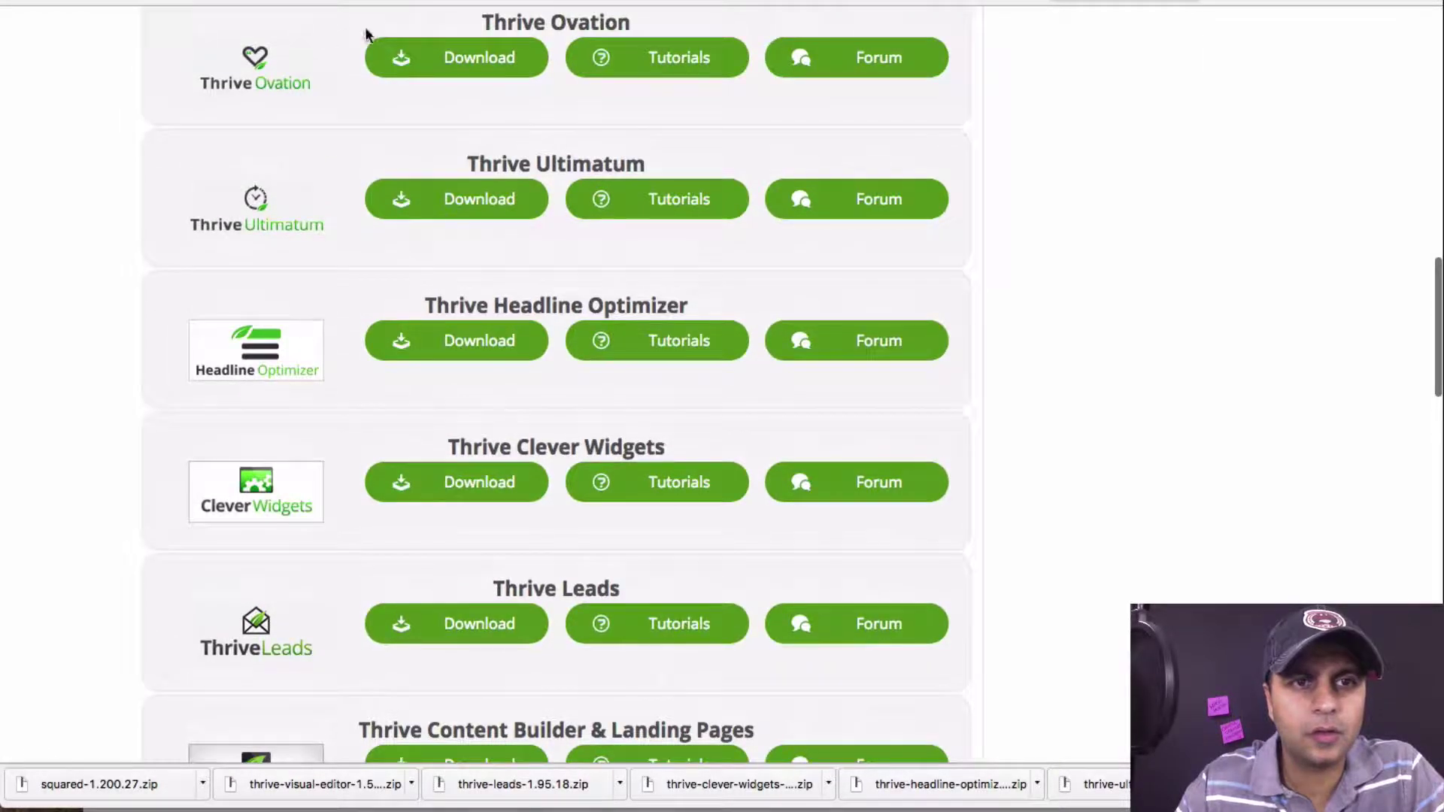
{"action": "scroll", "coordinate": [387, 151], "scroll_direction": "up", "scroll_amount": 3}
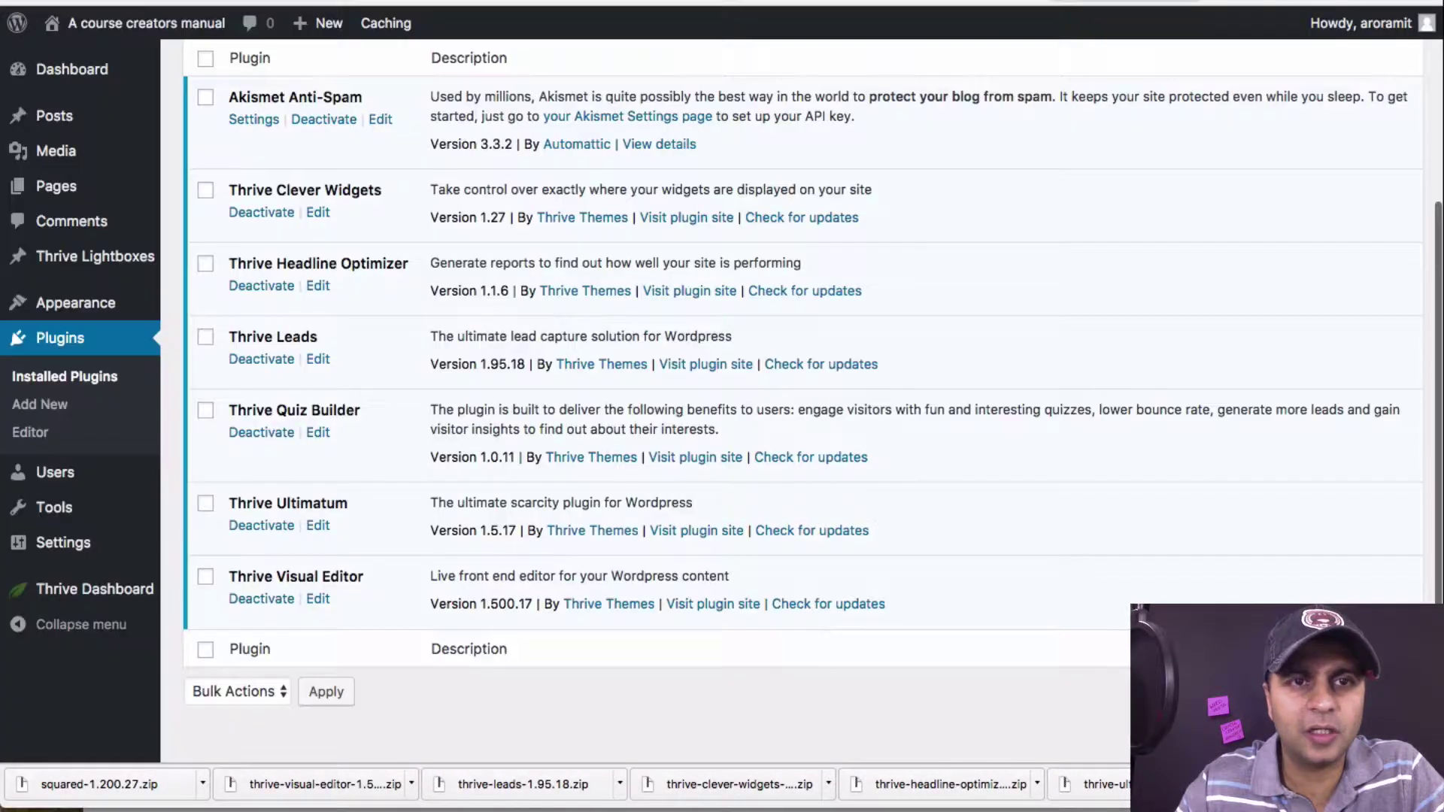
{"action": "key", "text": "ctrl+shift+Tab"}
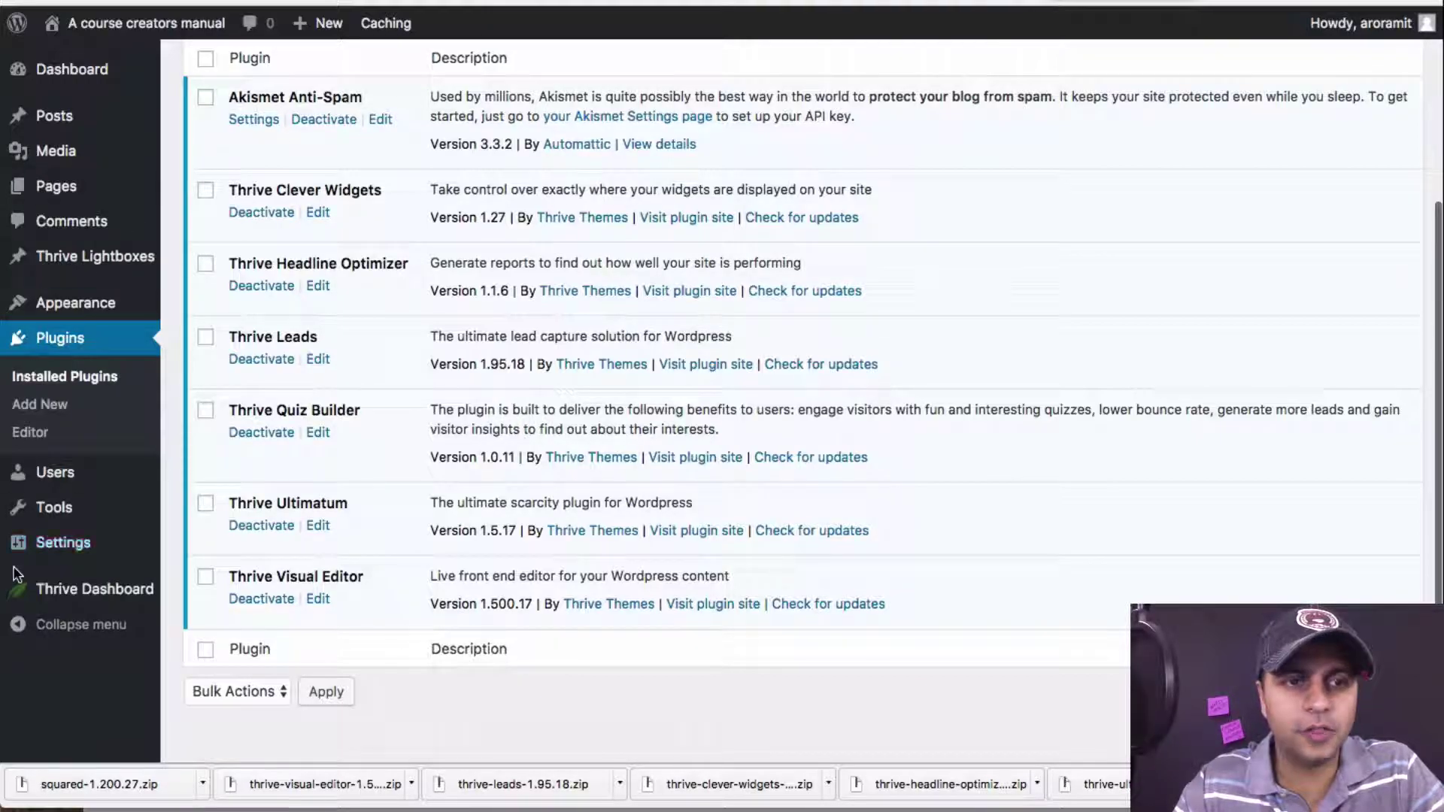
- Open Thrive Dashboard and start the licence activation for Thrive Headline Optimizer
{"action": "mouse_move", "coordinate": [101, 611]}
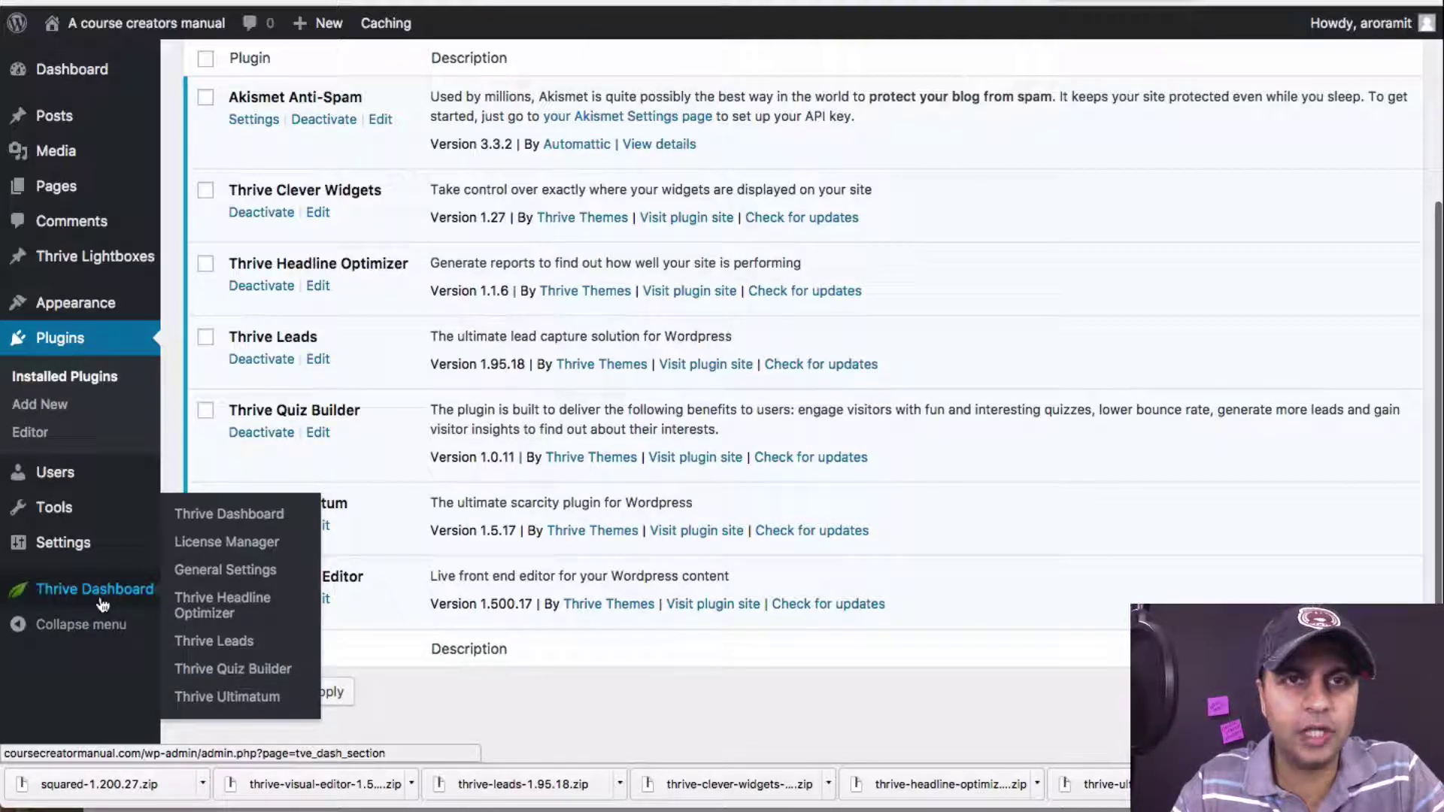
{"action": "left_click", "coordinate": [102, 605]}
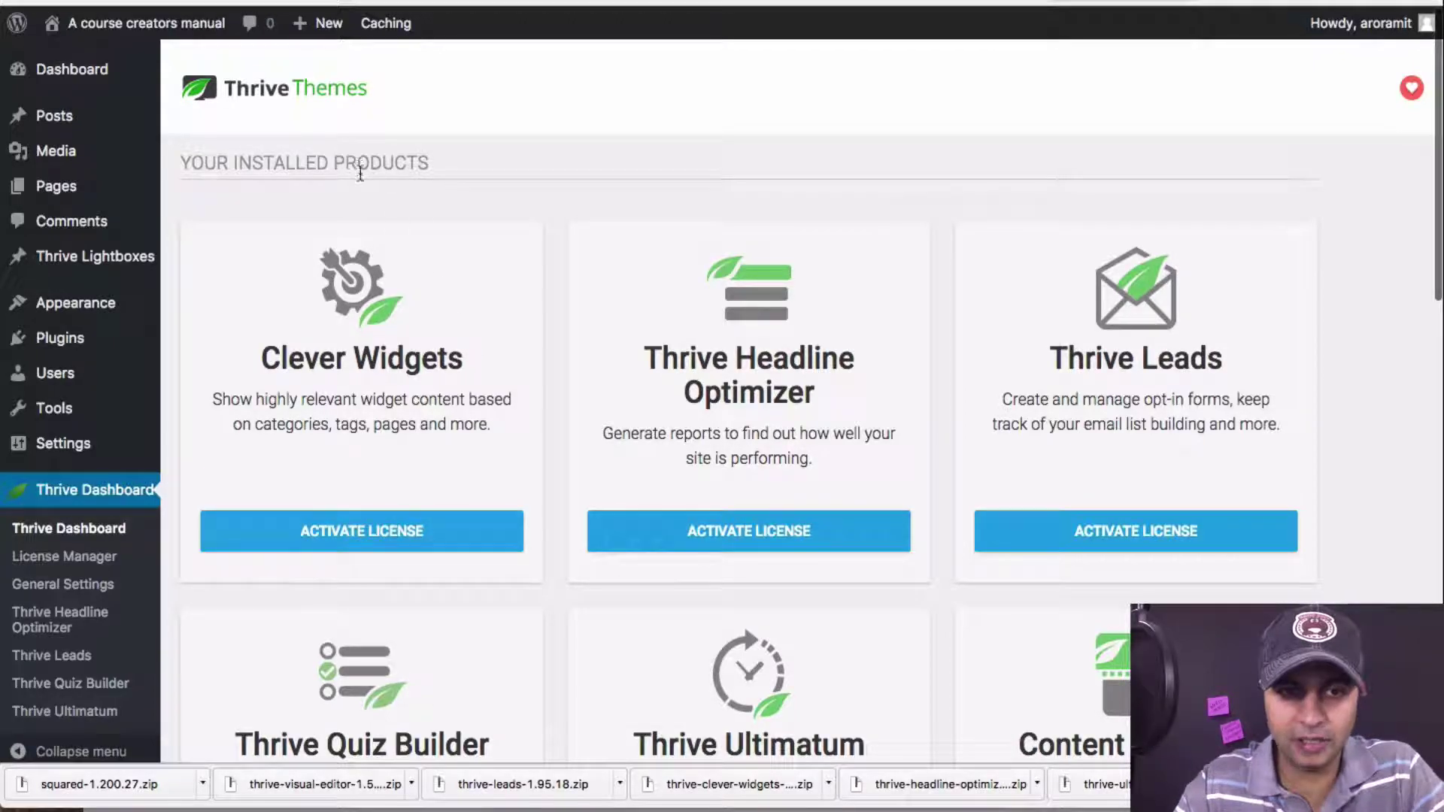
{"action": "scroll", "coordinate": [482, 390], "scroll_direction": "down", "scroll_amount": 5}
{"action": "scroll", "coordinate": [481, 390], "scroll_direction": "up", "scroll_amount": 4}
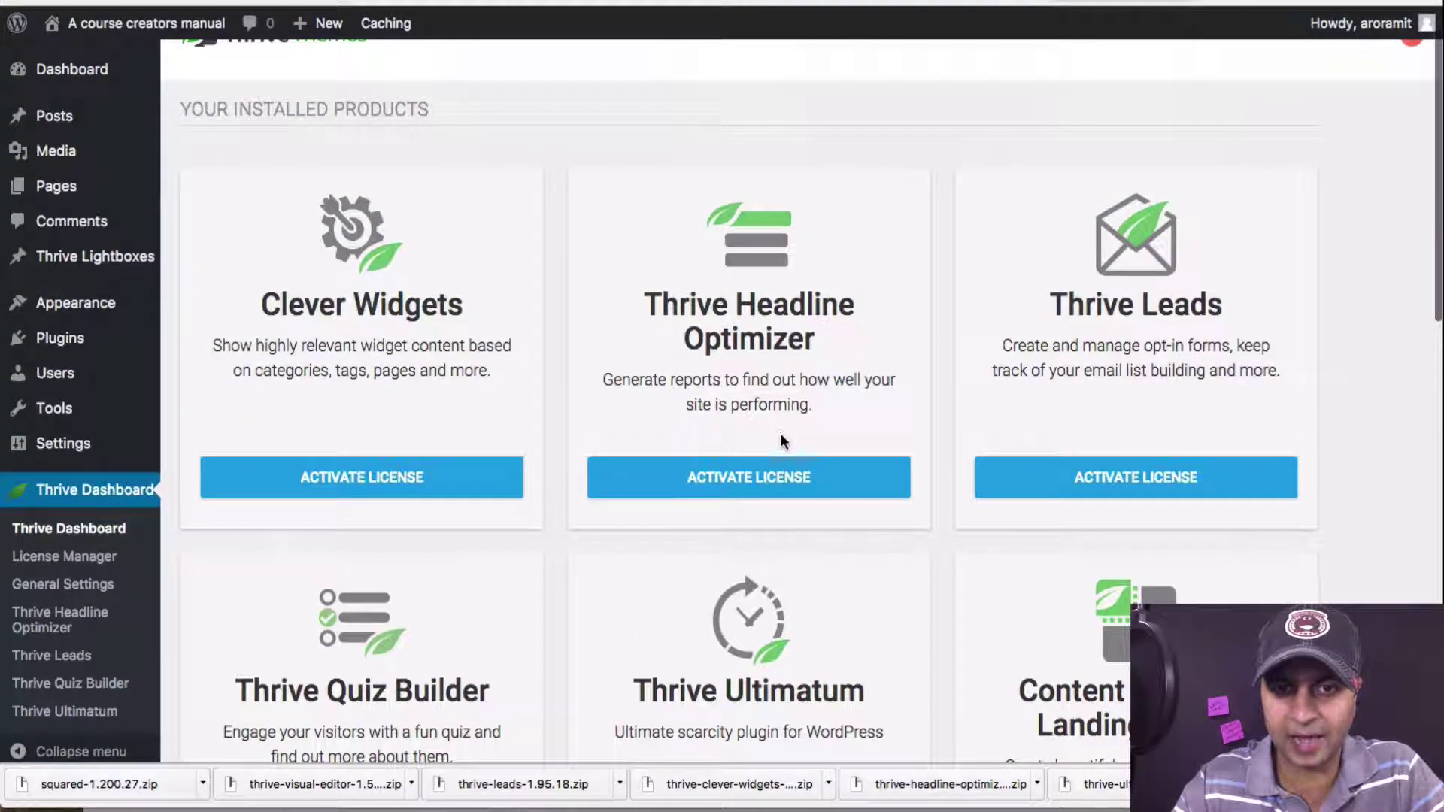
{"action": "left_click", "coordinate": [784, 478]}
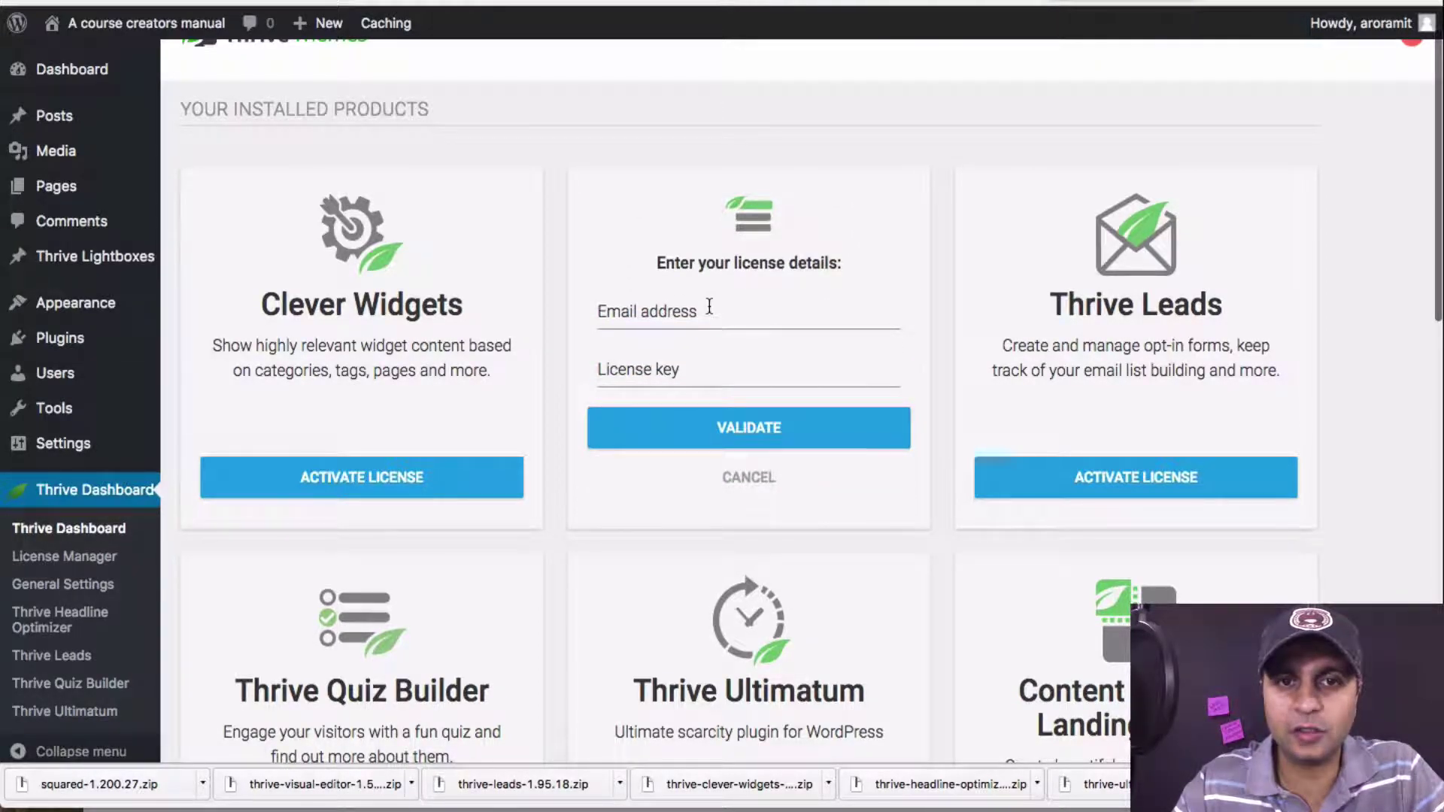
- Enter the account e-mail in the licence form, then switch to the Thrive member dashboard
{"action": "left_click", "coordinate": [709, 306]}
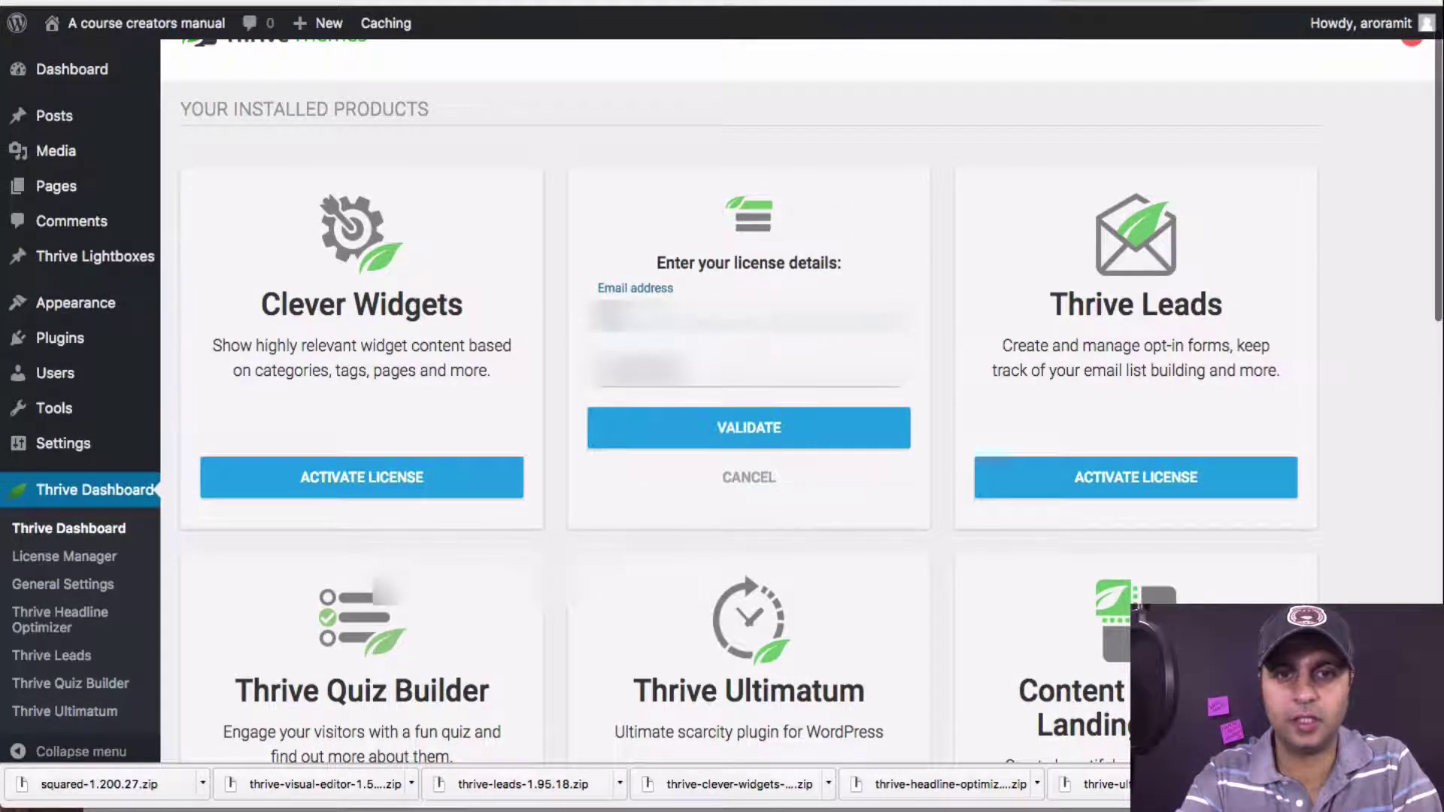
{"action": "key", "text": "Tab"}
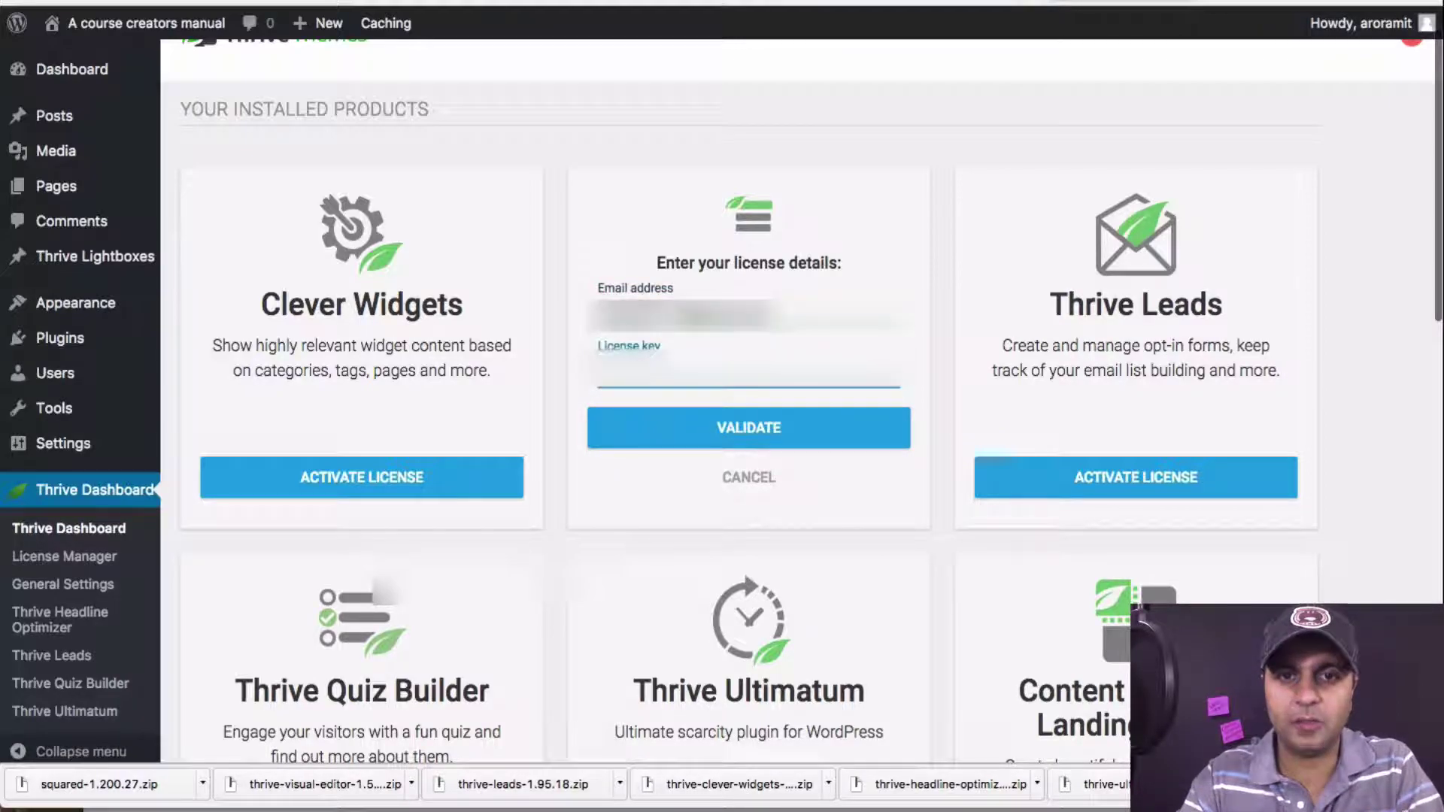
{"action": "key", "text": "ctrl+Tab"}
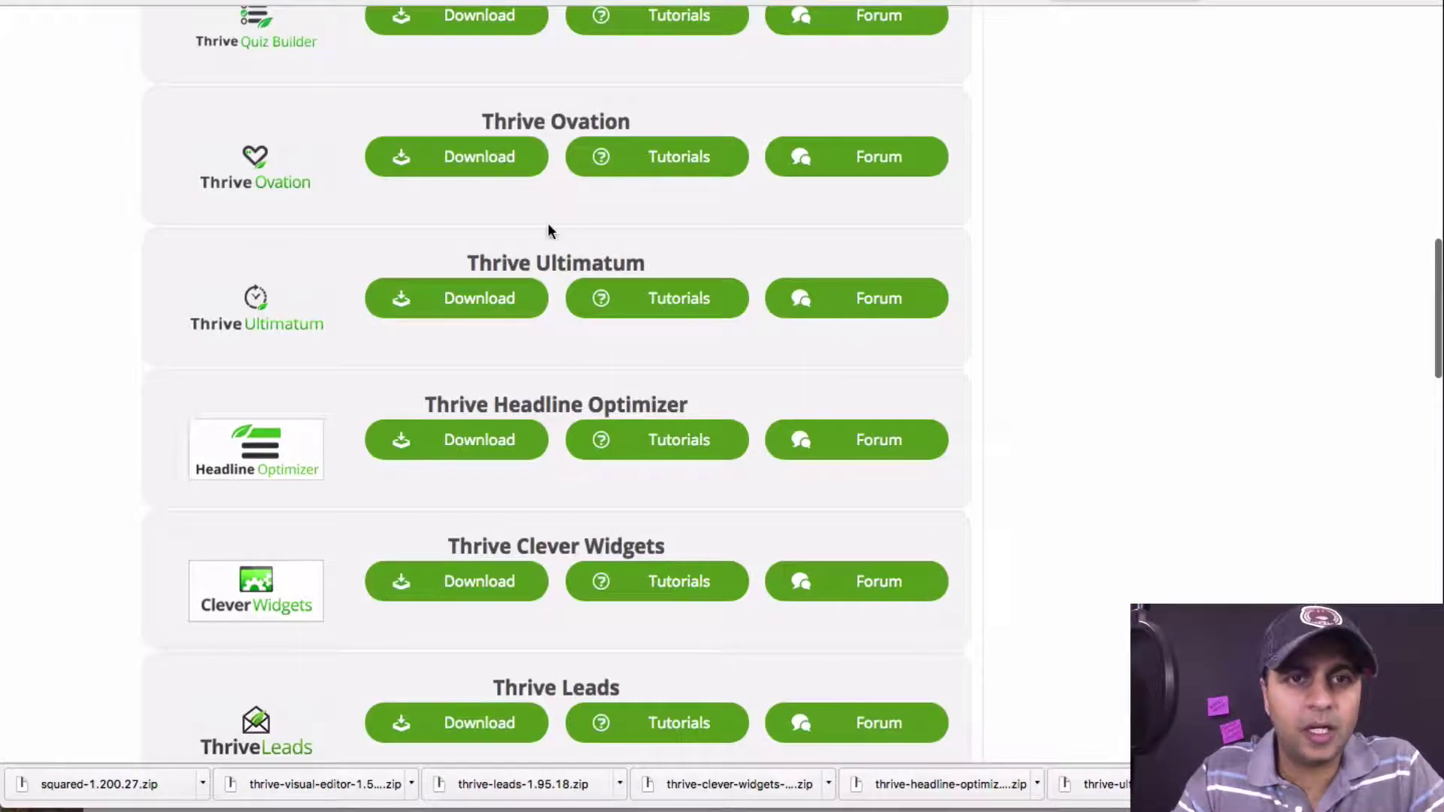
{"action": "key", "text": "ctrl+Tab"}
- Copy the membership licence key from My Account & License Keys and validate it in WordPress
{"action": "scroll", "coordinate": [548, 222], "scroll_direction": "down", "scroll_amount": 1}
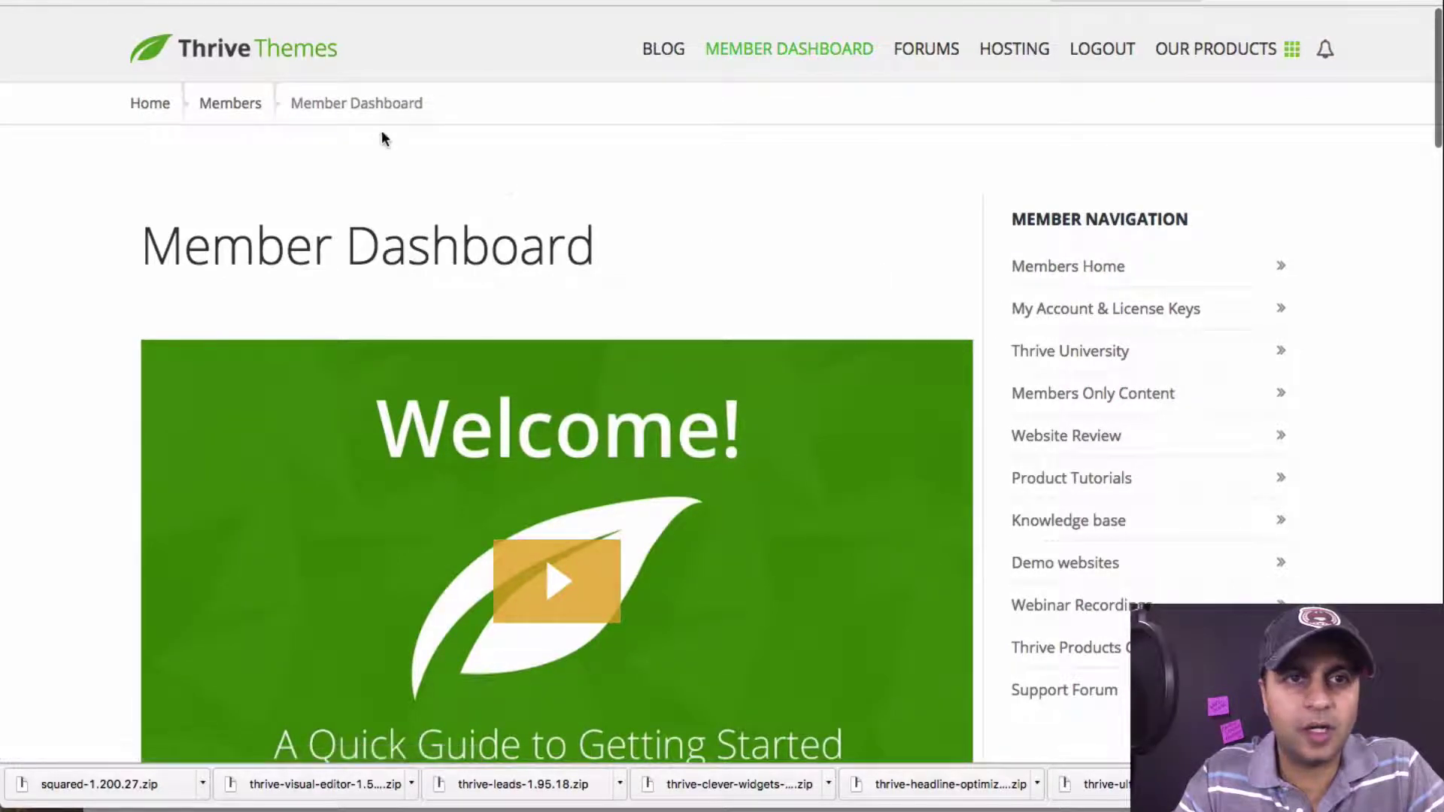
{"action": "left_click", "coordinate": [218, 104]}
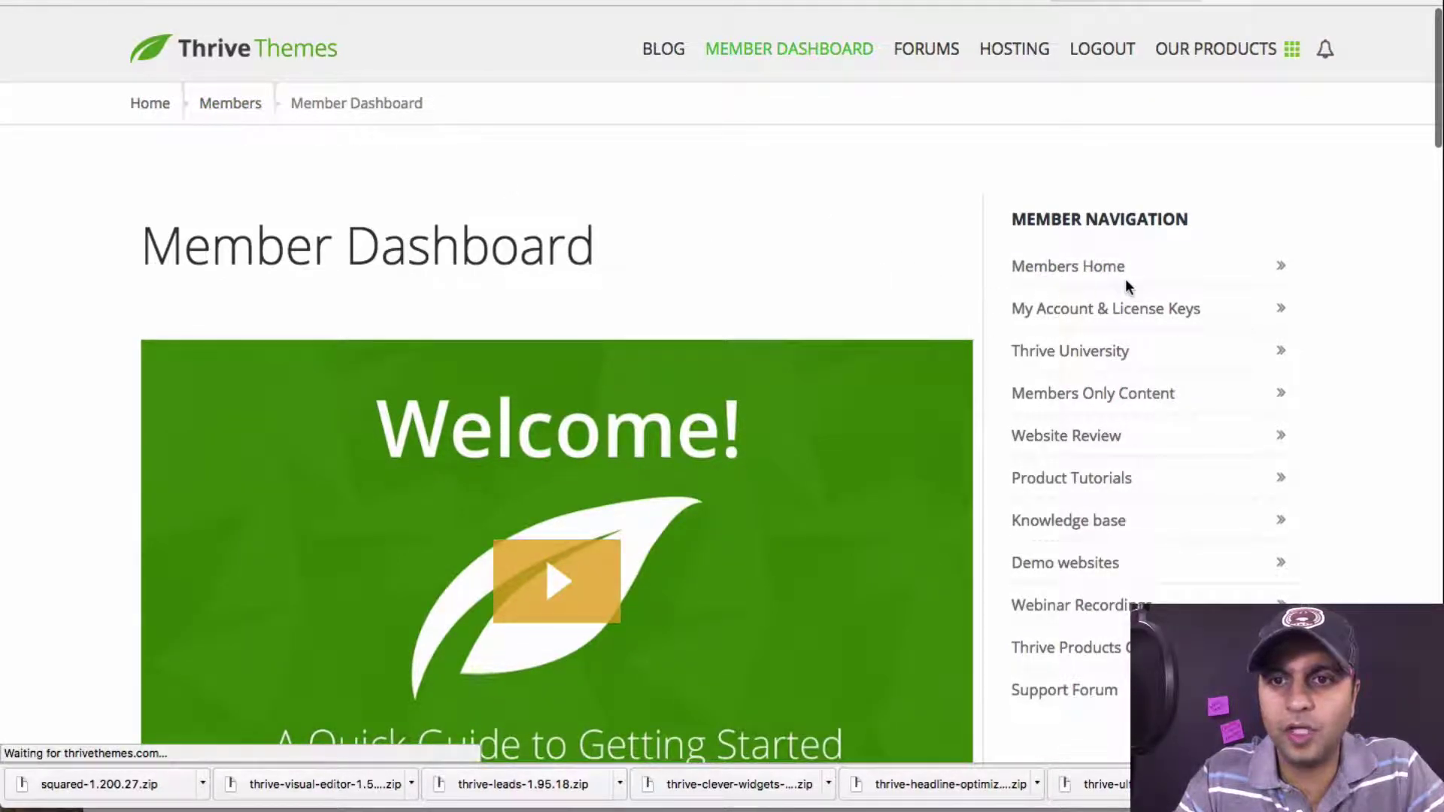
{"action": "left_click", "coordinate": [1110, 316]}
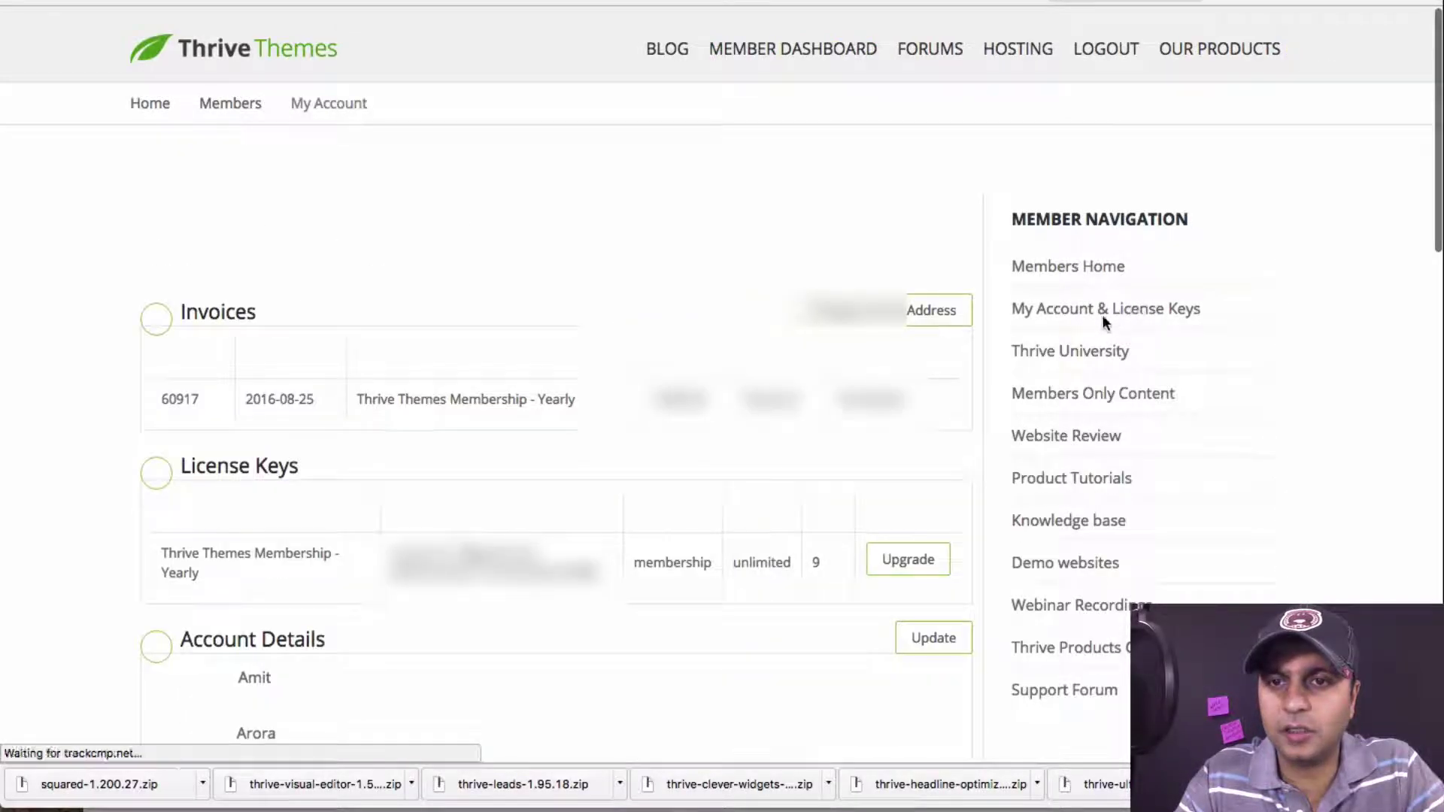
{"action": "left_click_drag", "start_coordinate": [588, 605], "coordinate": [378, 603]}
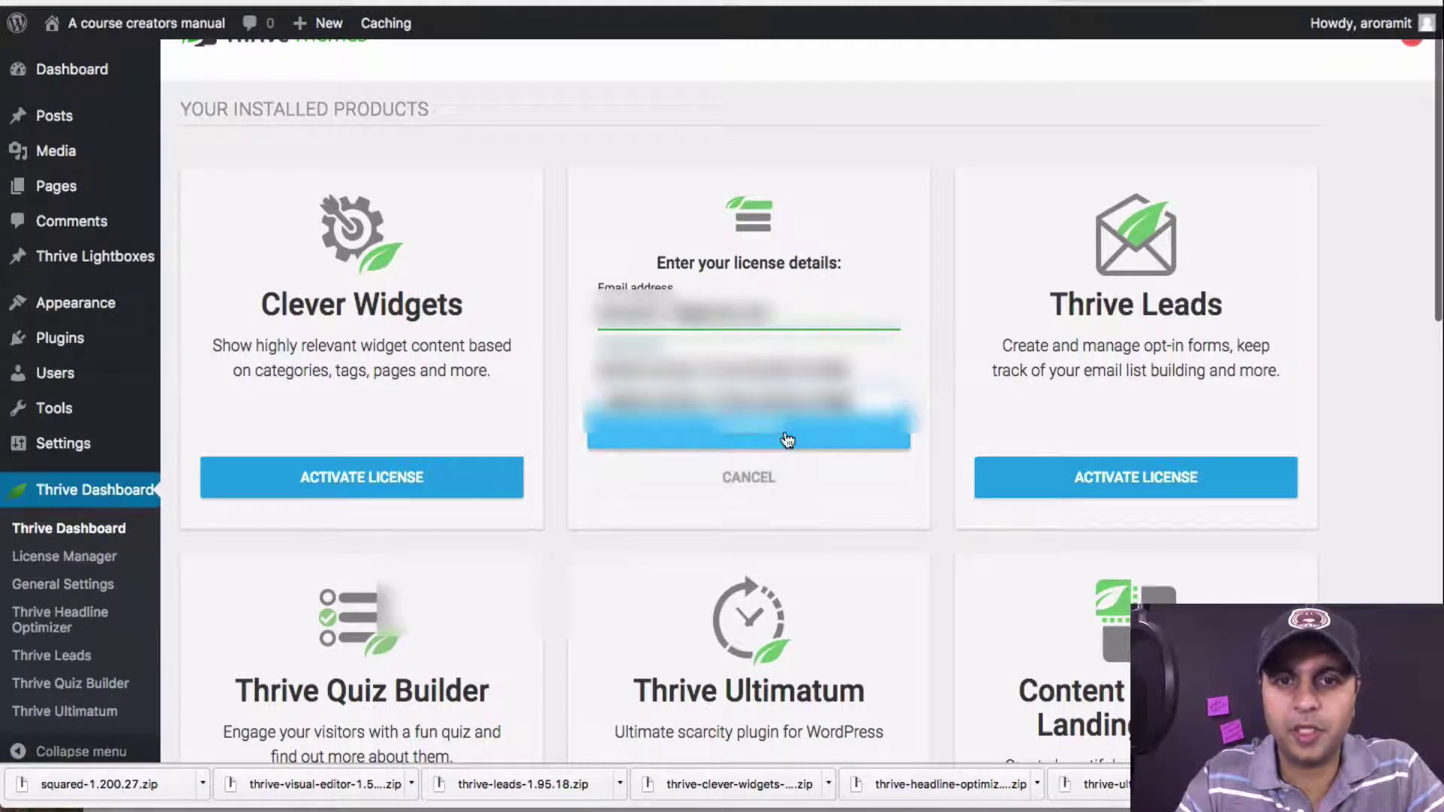
{"action": "left_click", "coordinate": [787, 439]}
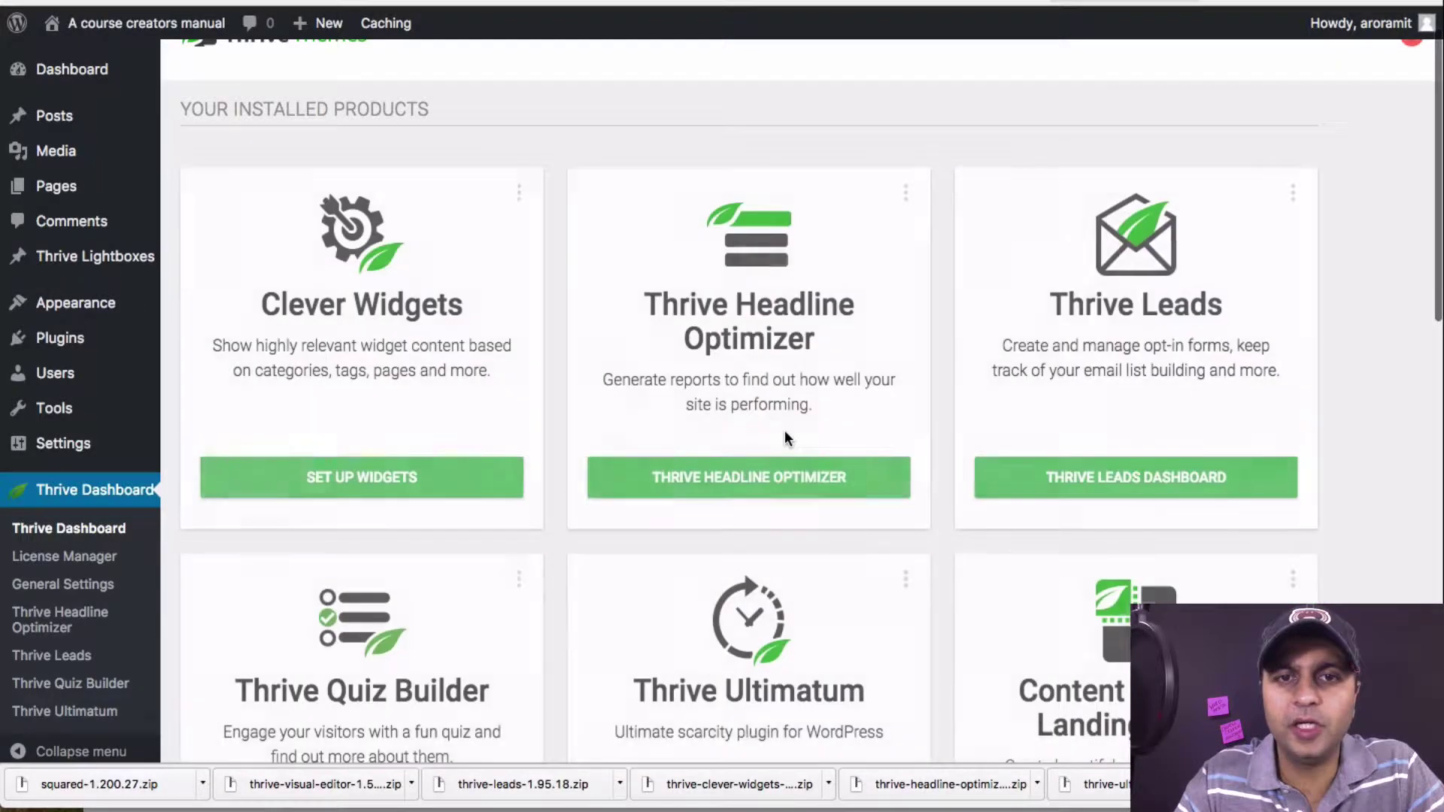
{"action": "scroll", "coordinate": [784, 439], "scroll_direction": "down", "scroll_amount": 5}
{"action": "scroll", "coordinate": [783, 439], "scroll_direction": "up", "scroll_amount": 4}
{"action": "scroll", "coordinate": [786, 439], "scroll_direction": "down", "scroll_amount": 8}
{"action": "scroll", "coordinate": [787, 439], "scroll_direction": "up", "scroll_amount": 9}
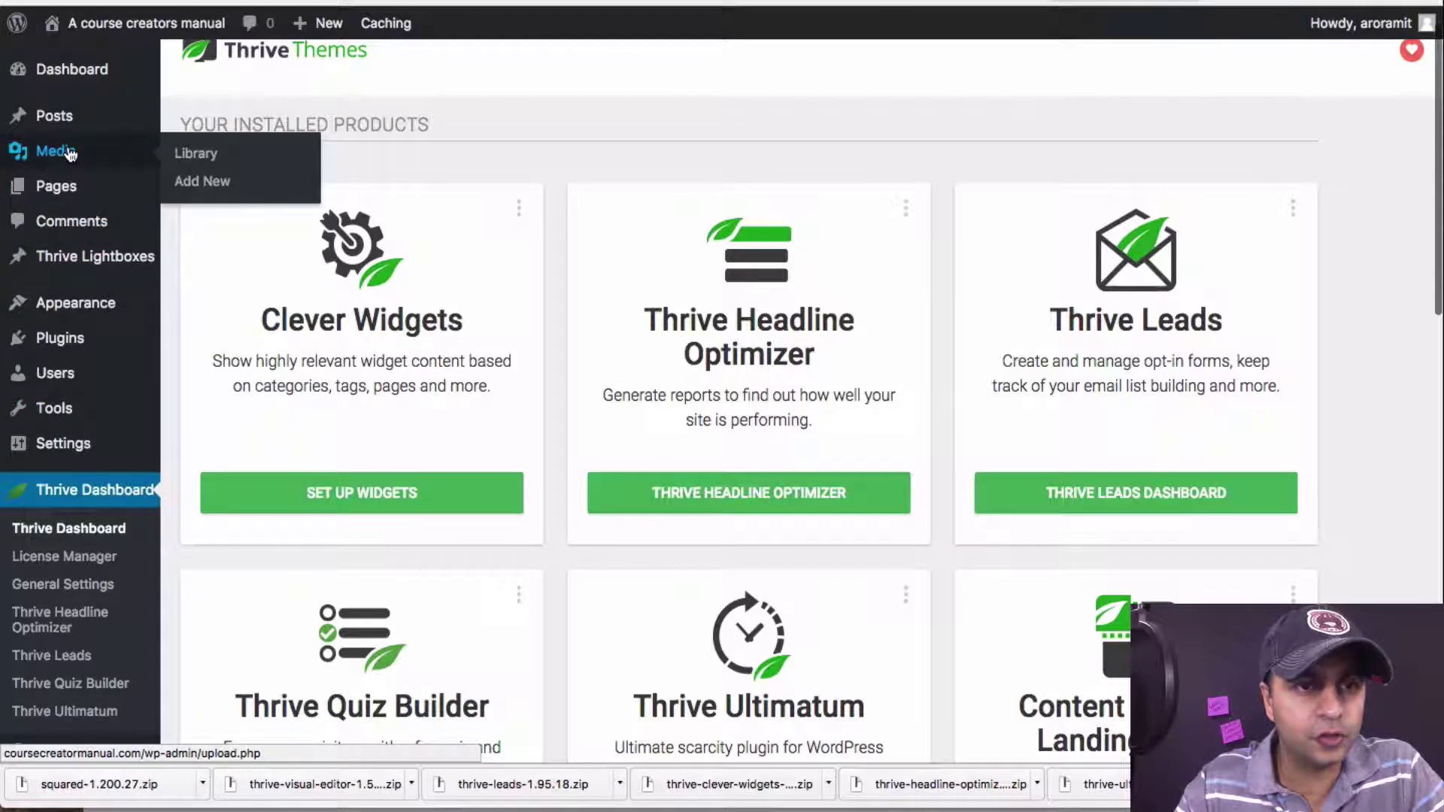
{"action": "mouse_move", "coordinate": [88, 355]}
{"action": "mouse_move", "coordinate": [94, 316]}
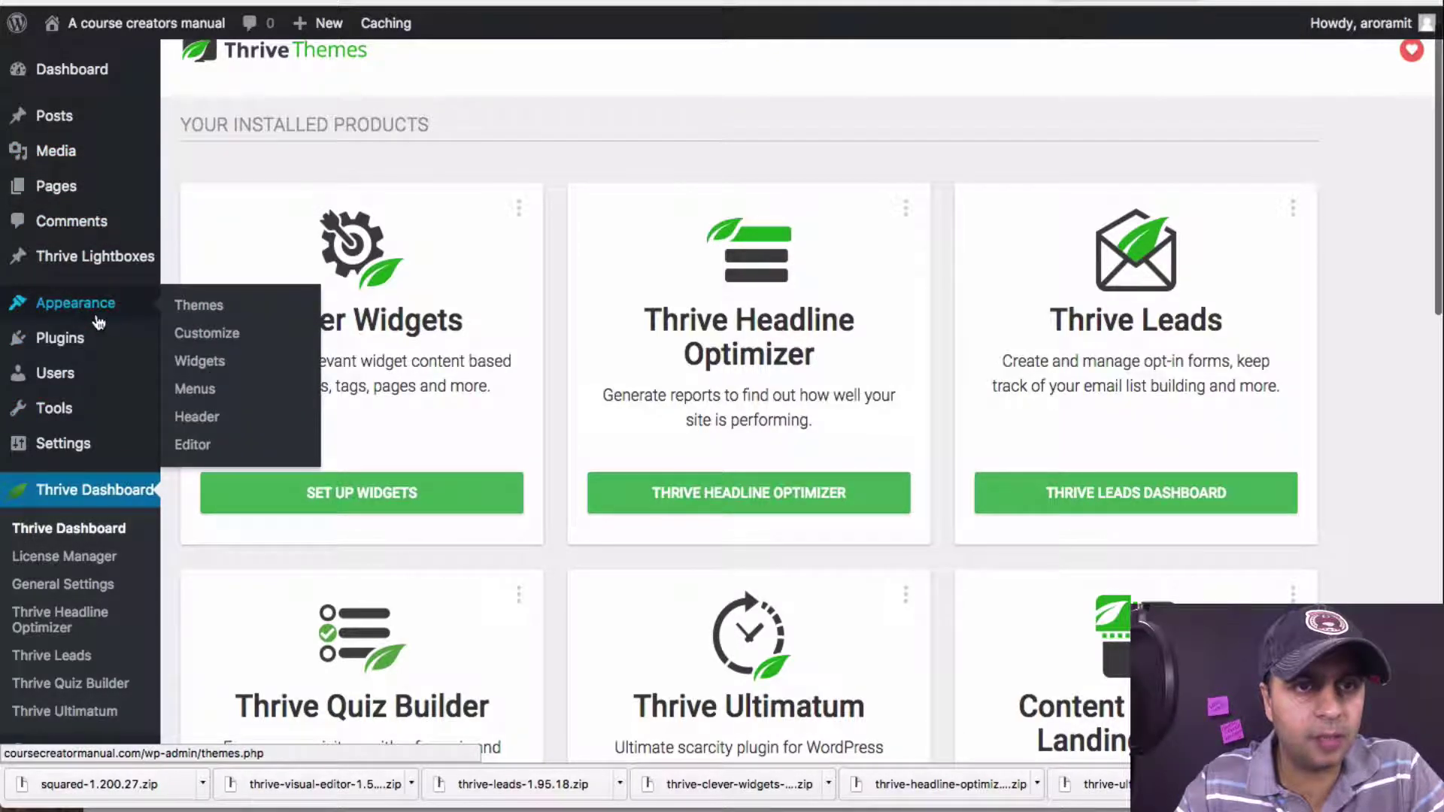
- Open the theme upload form on the Add Themes page and browse for a zip
{"action": "left_click", "coordinate": [195, 317]}
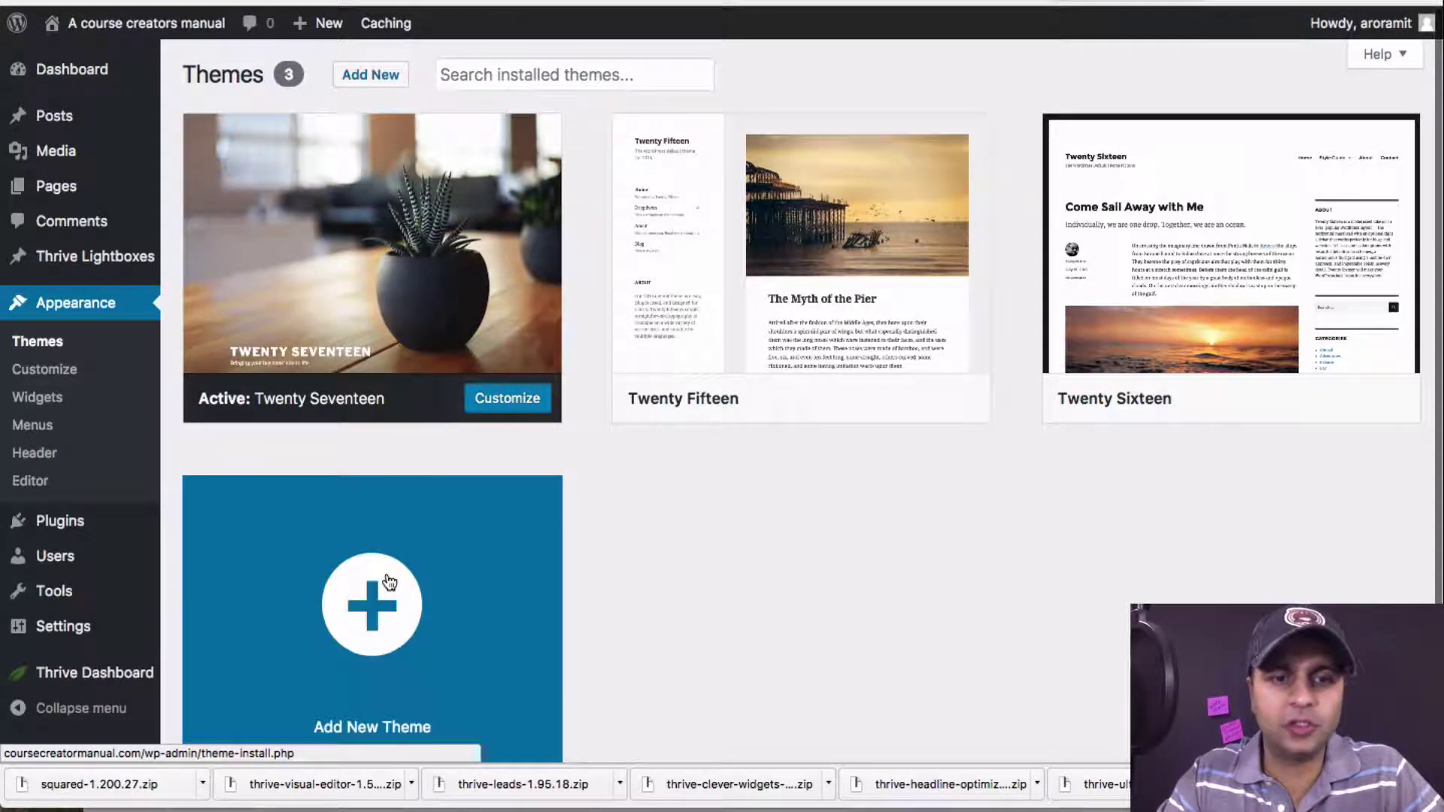
{"action": "left_click", "coordinate": [389, 582]}
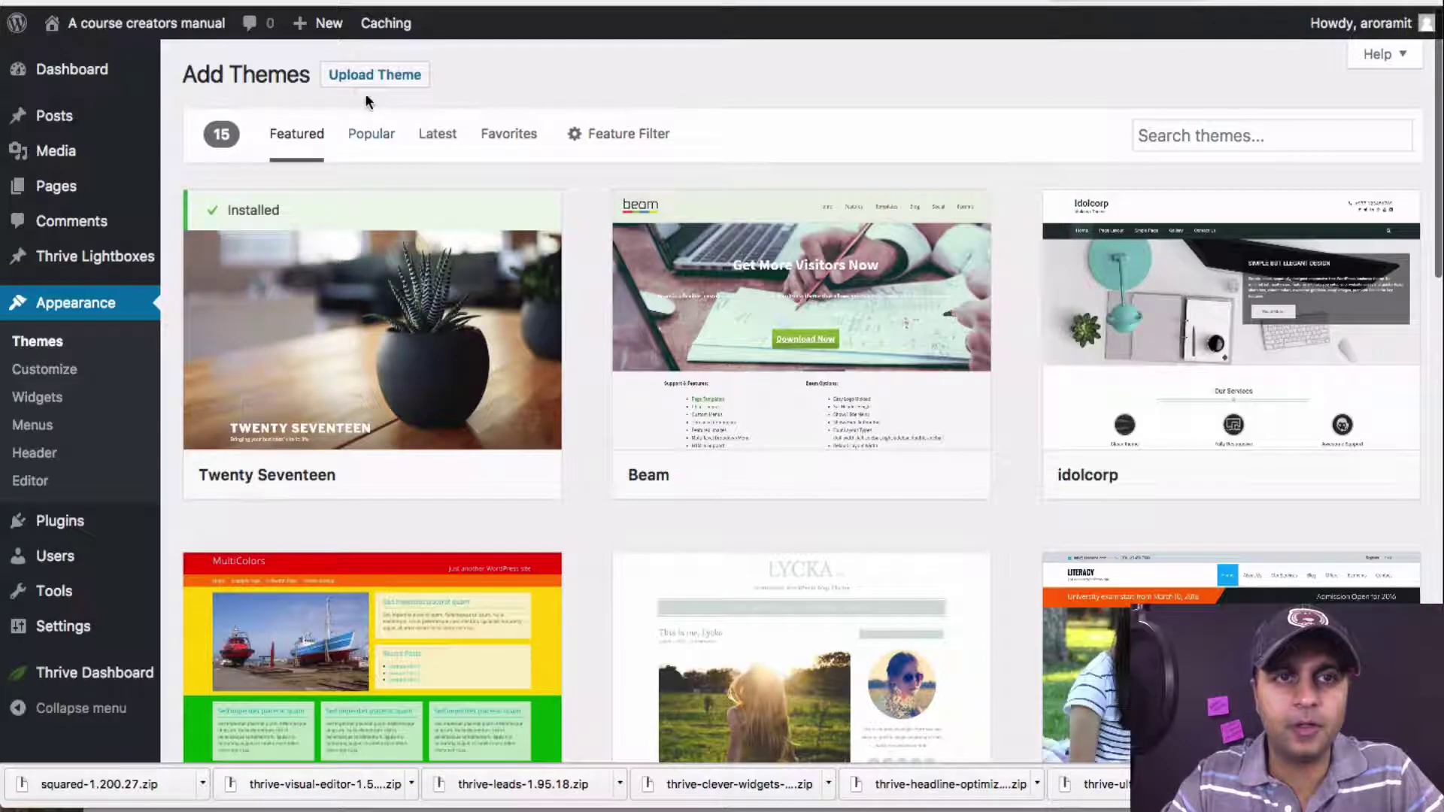
{"action": "left_click", "coordinate": [374, 79]}
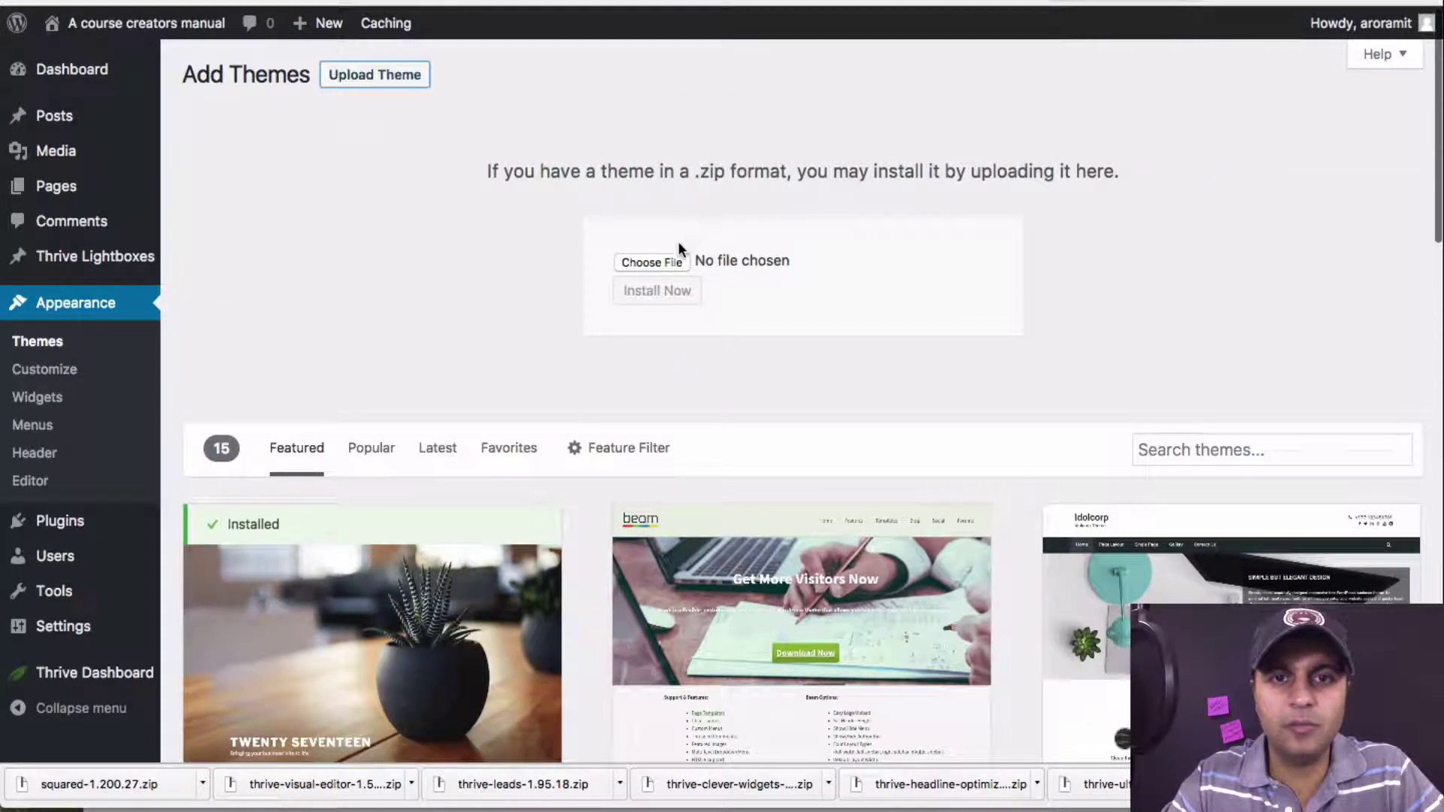
{"action": "left_click", "coordinate": [661, 260]}
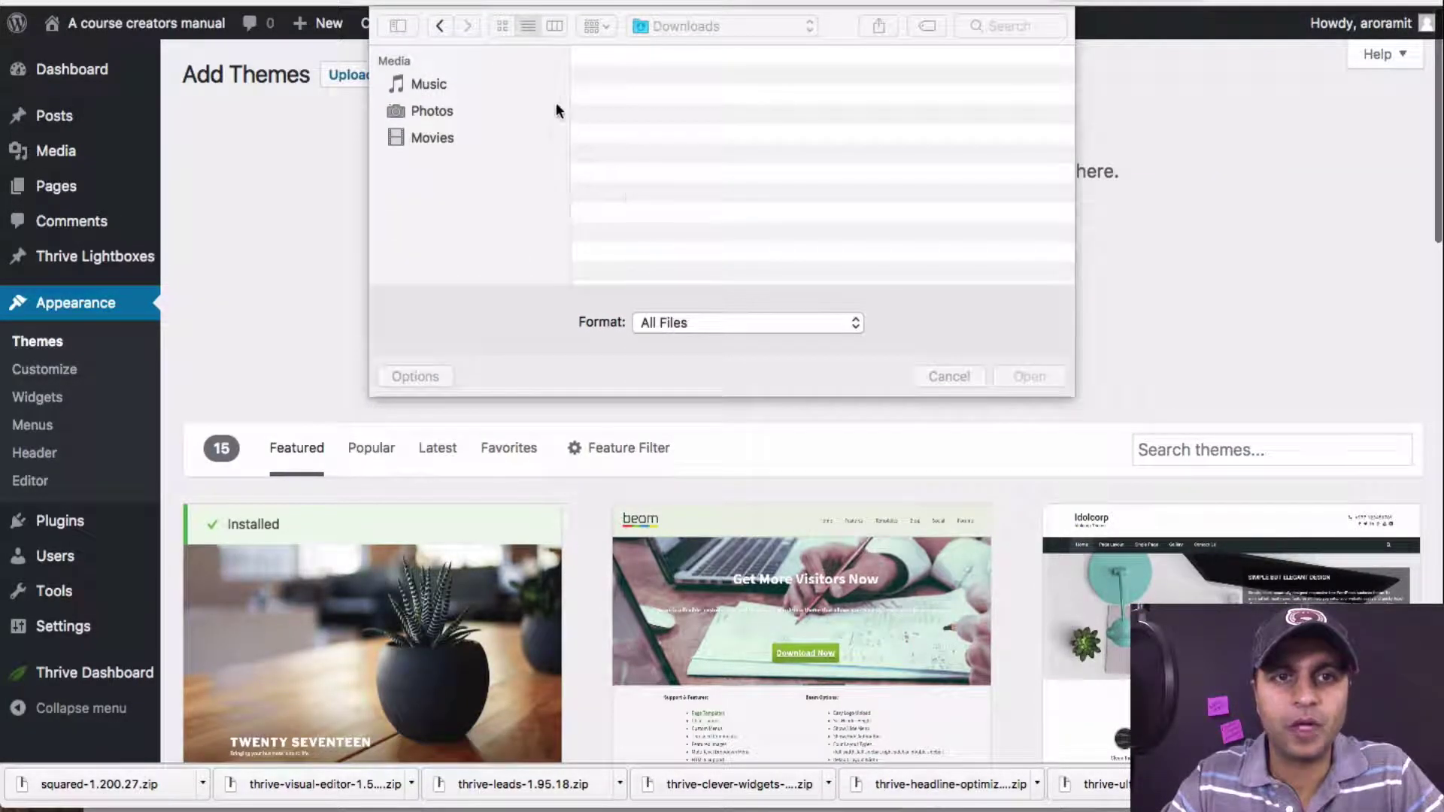
- Search Downloads for 'squared' and choose squared-1.200.27.zip as the theme file
{"action": "left_click", "coordinate": [721, 121]}
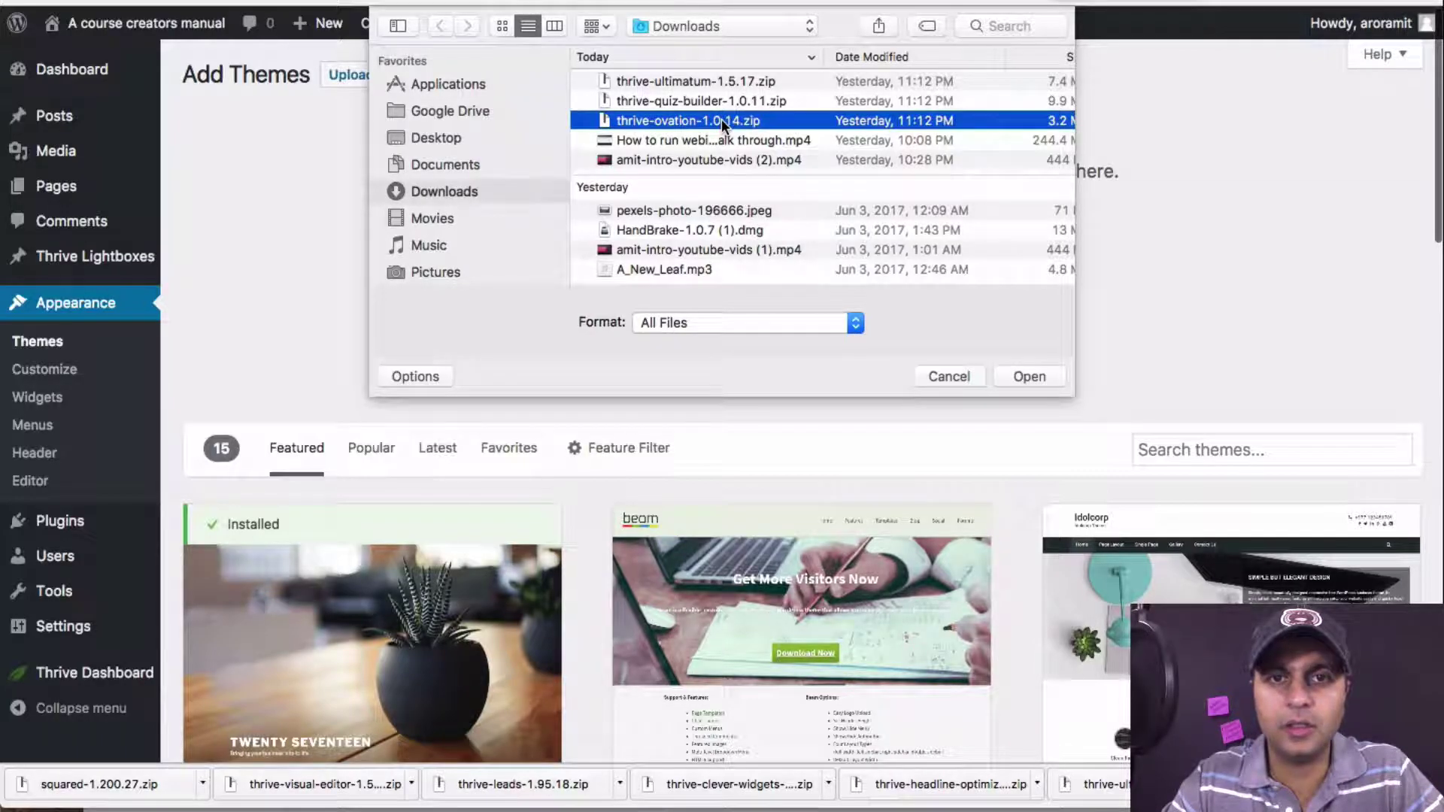
{"action": "key", "text": "s"}
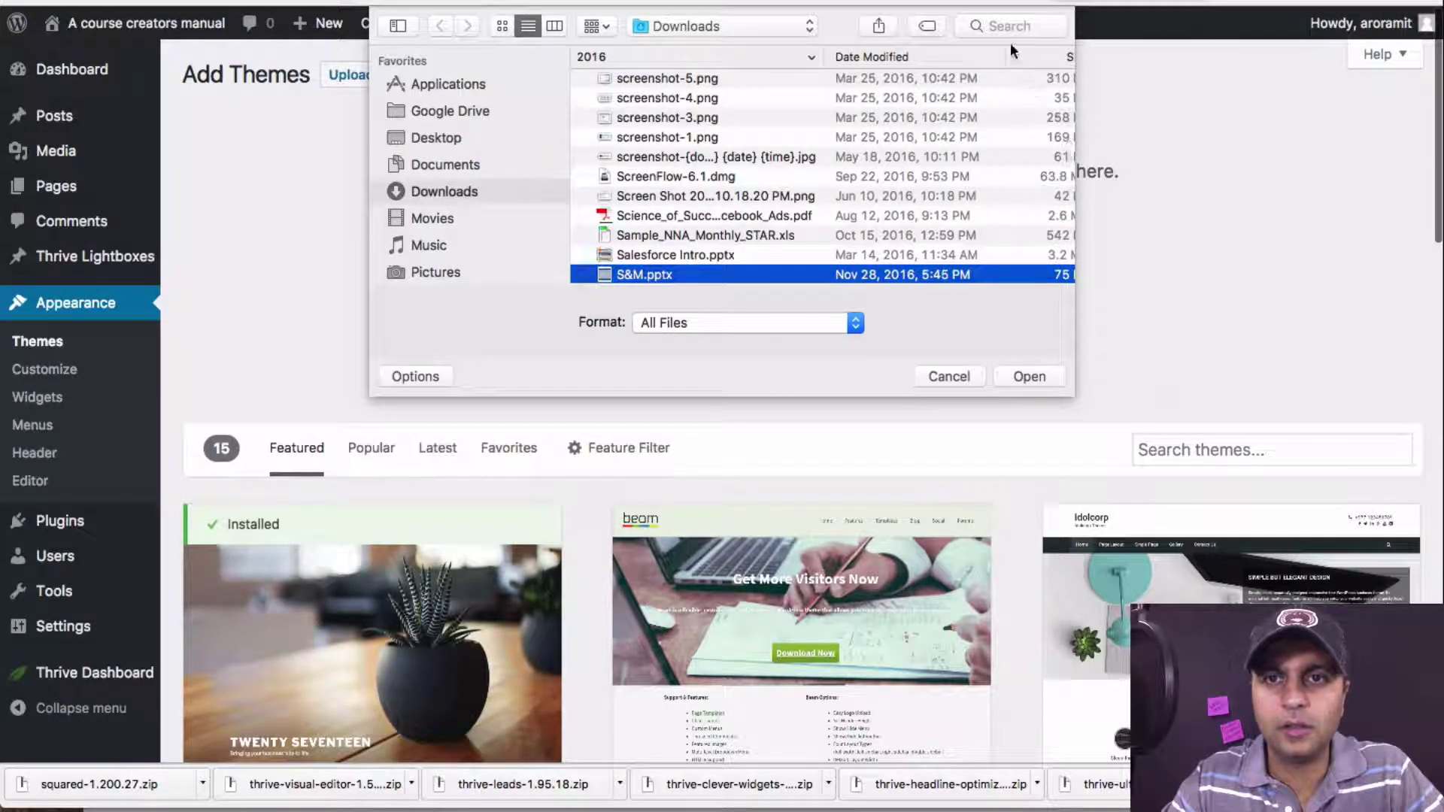
{"action": "left_click", "coordinate": [1010, 30]}
{"action": "type", "text": "sq"}
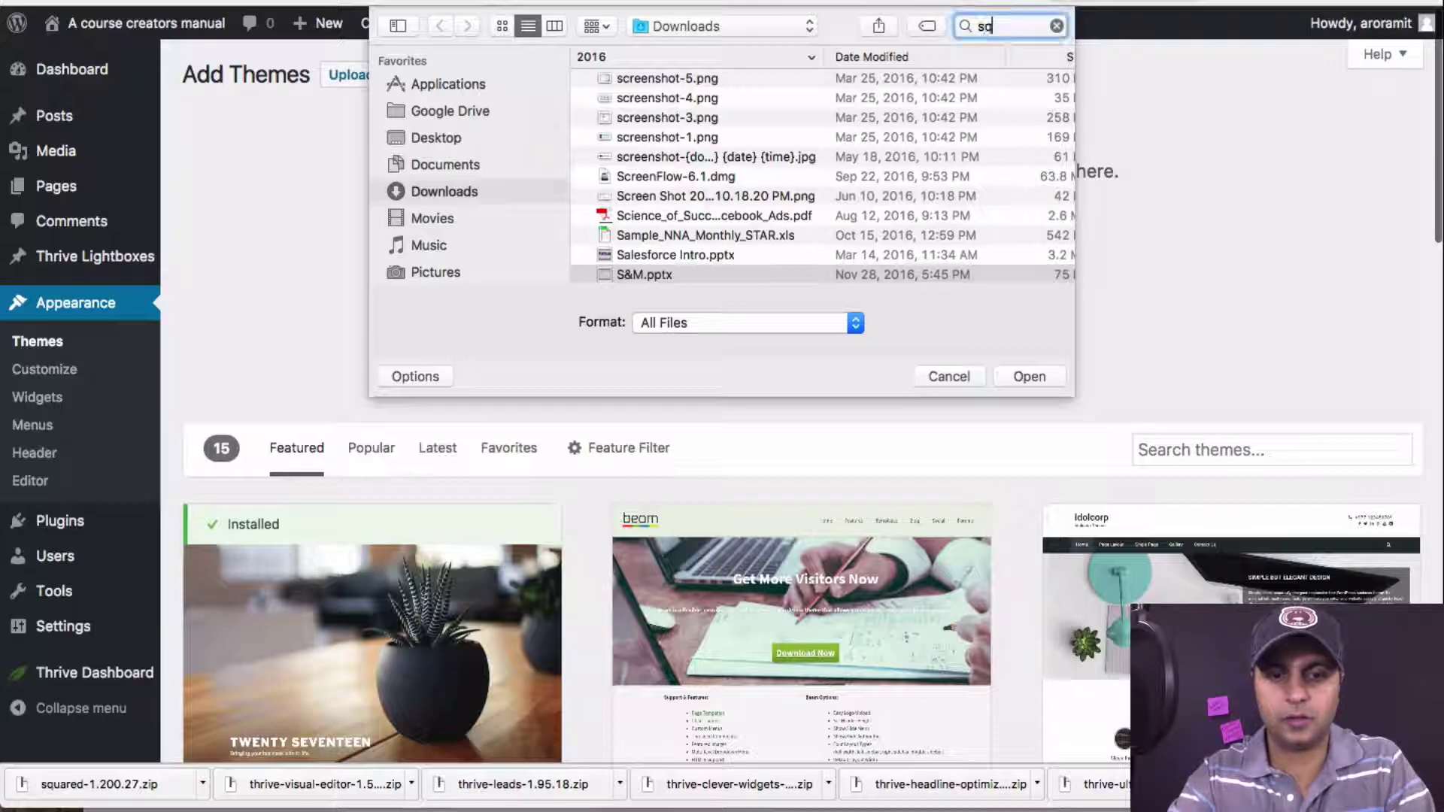
{"action": "type", "text": "uared"}
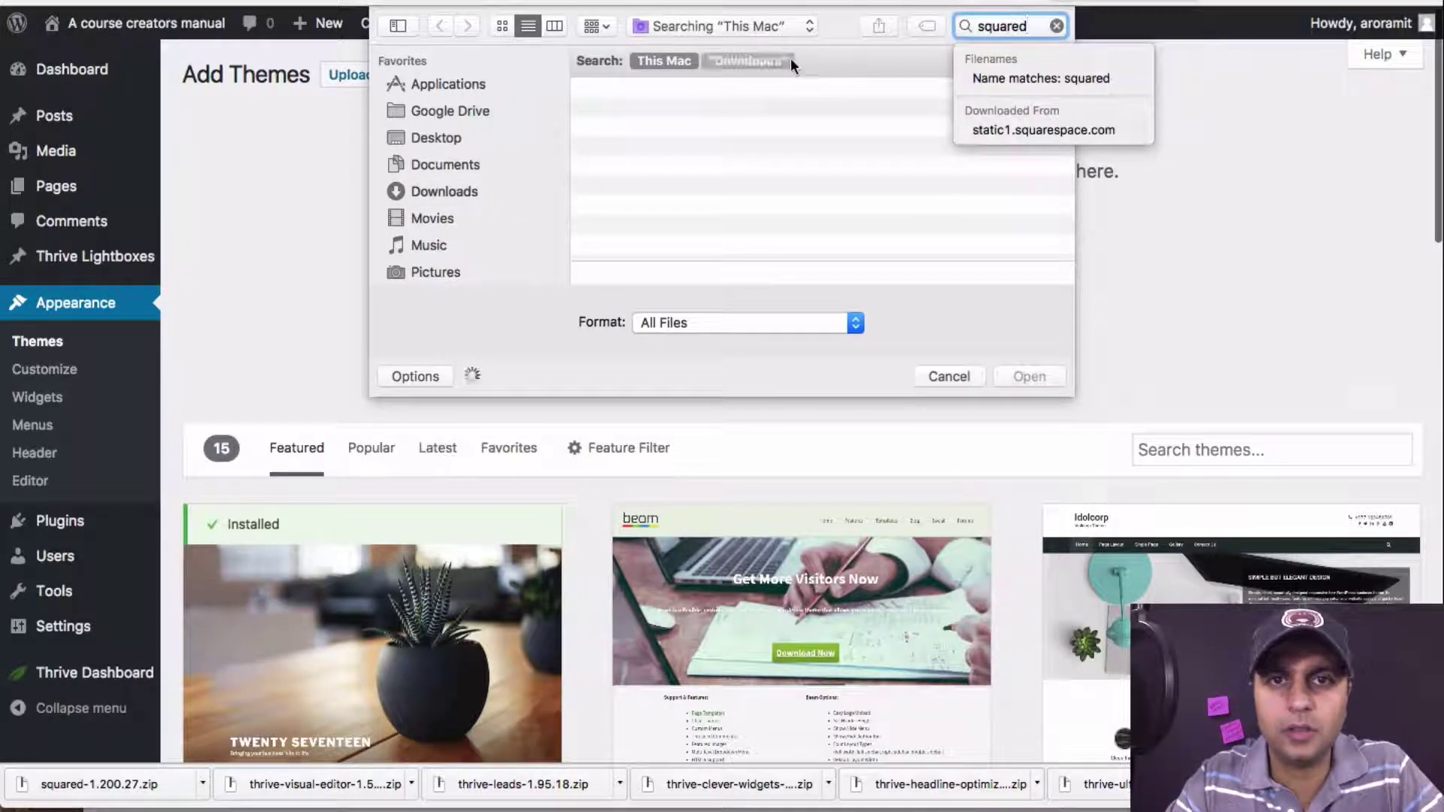
{"action": "left_click", "coordinate": [775, 59]}
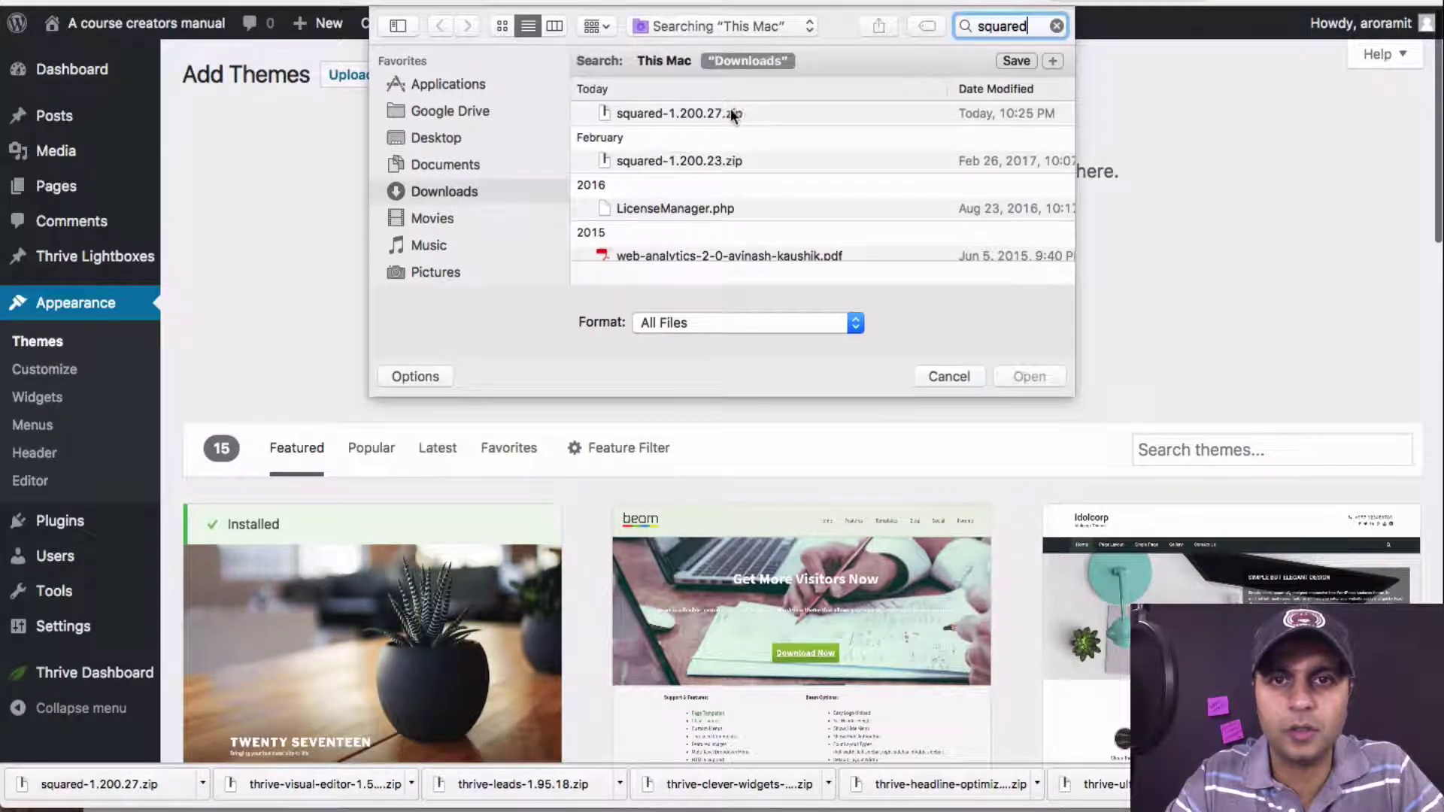
{"action": "left_click", "coordinate": [729, 112]}
{"action": "left_click", "coordinate": [1034, 375]}
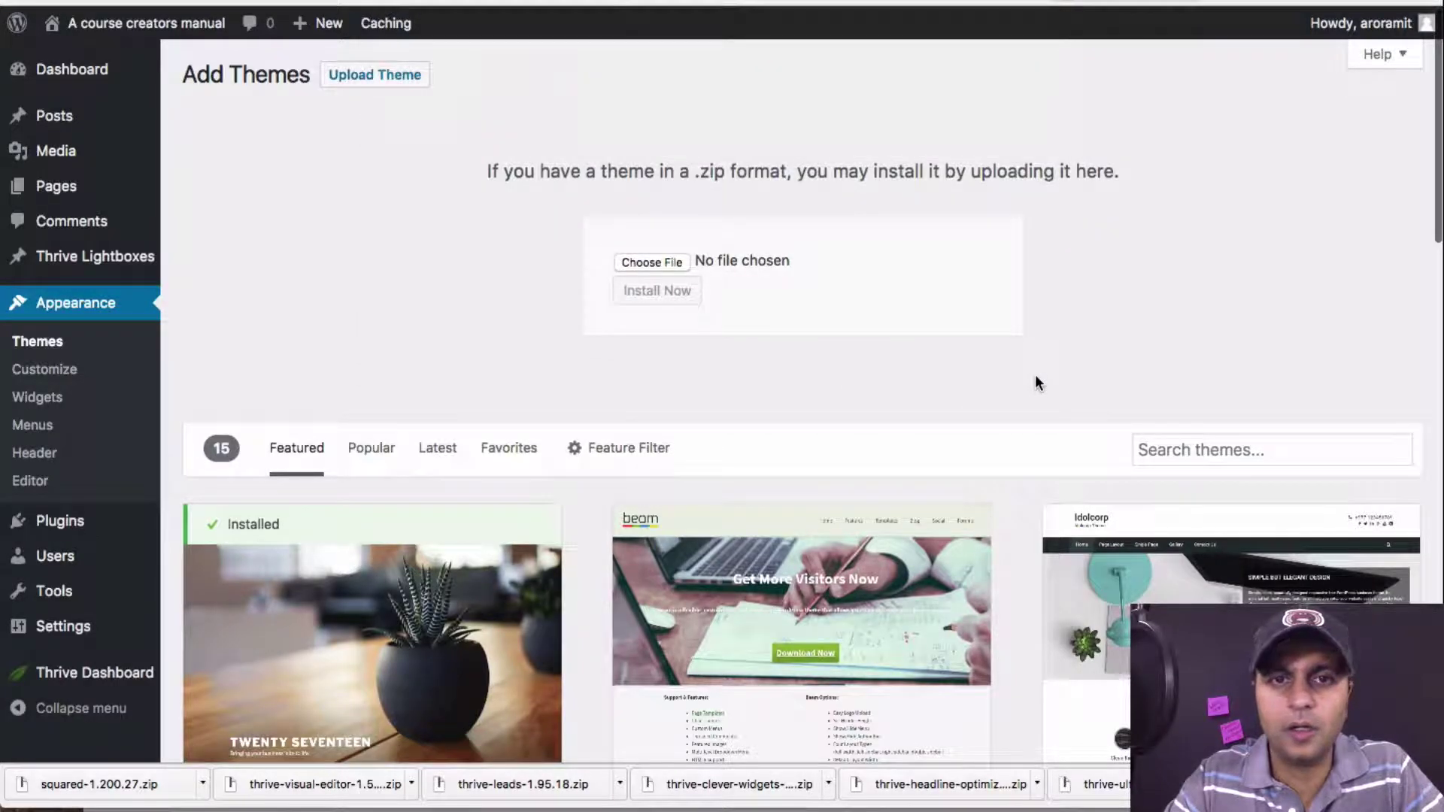
- Install and activate the Squared theme, then tidy the blank lines above 'Landing page' in Notes
{"action": "left_click", "coordinate": [674, 295]}
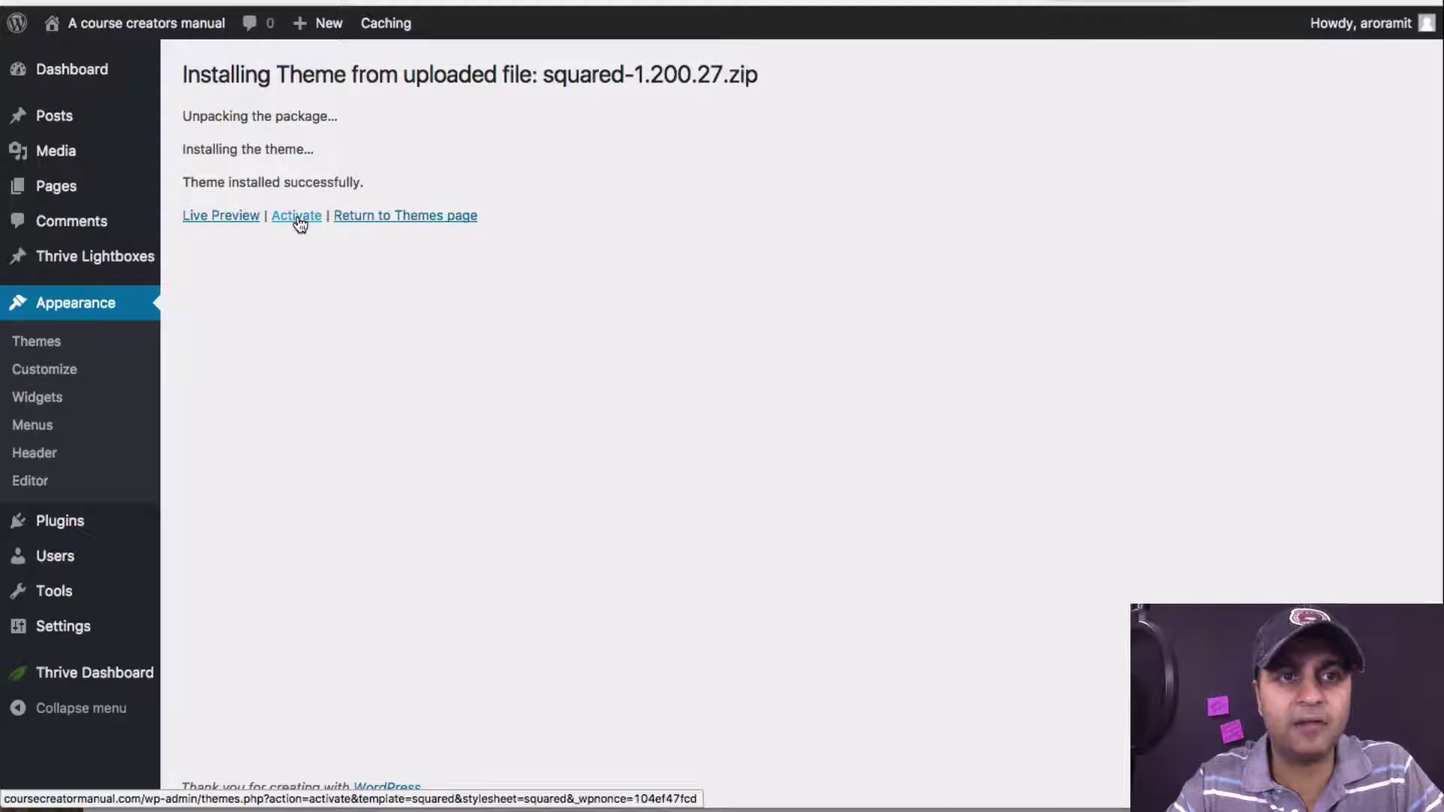
{"action": "left_click", "coordinate": [297, 216]}
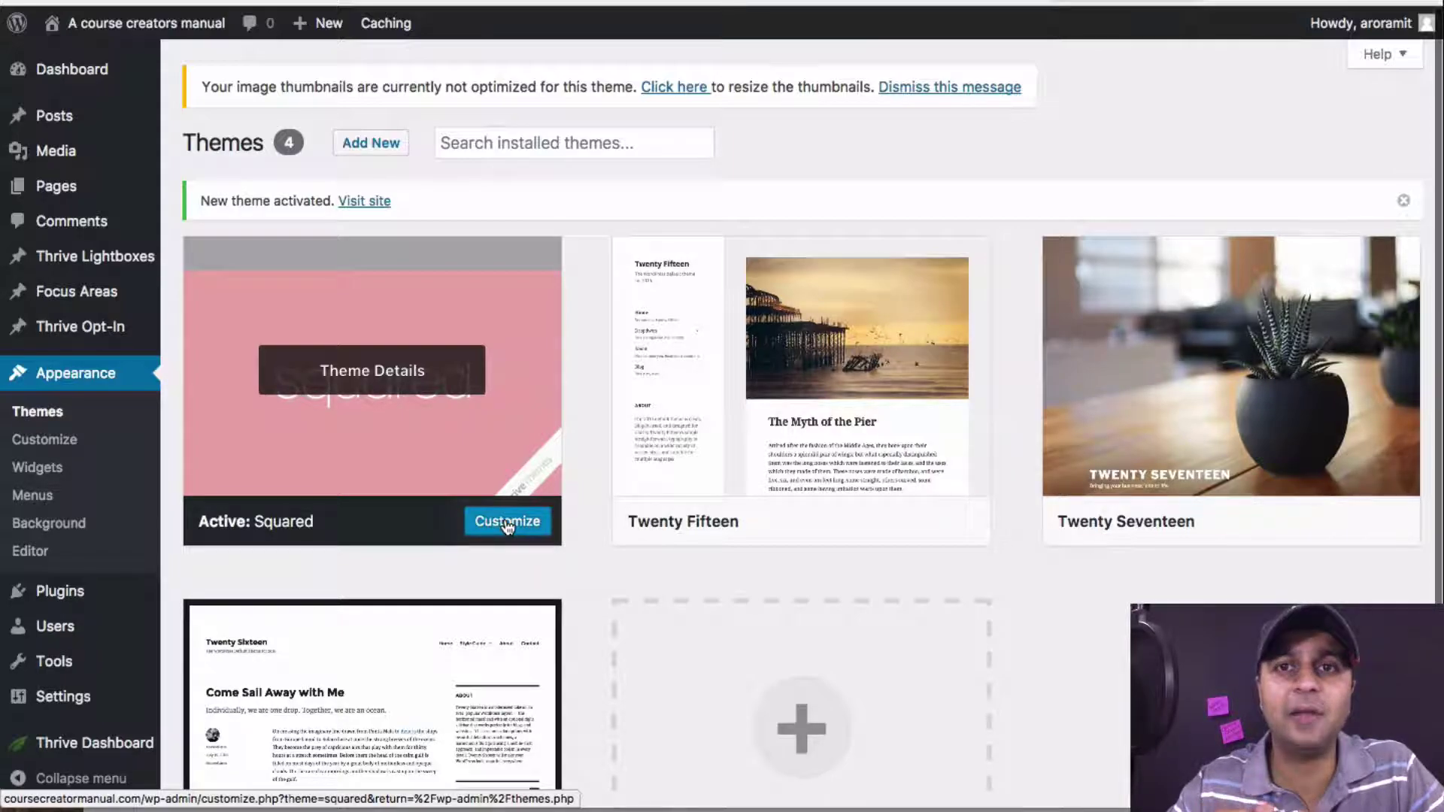
{"action": "key", "text": "super+Tab"}
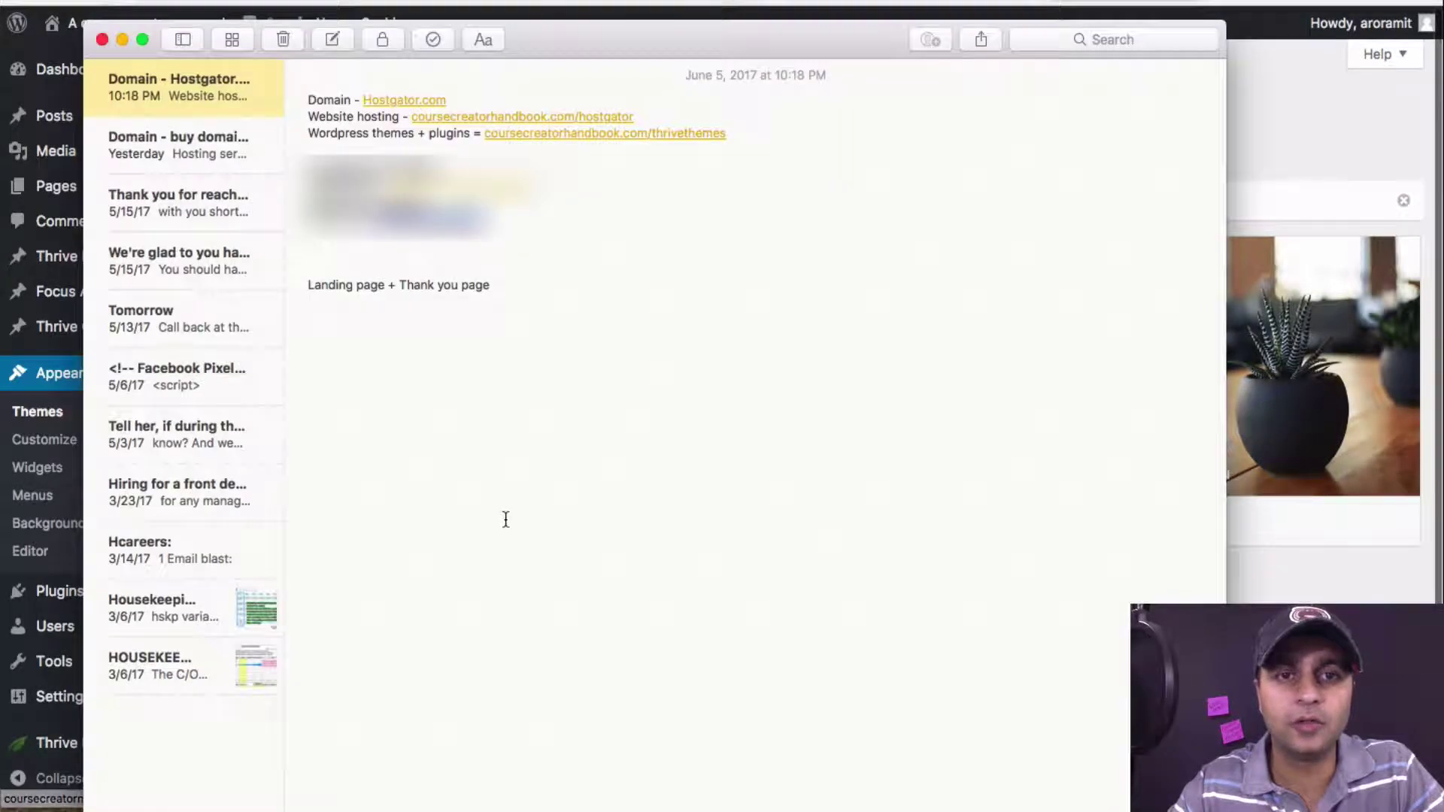
{"action": "key", "text": "Return"}
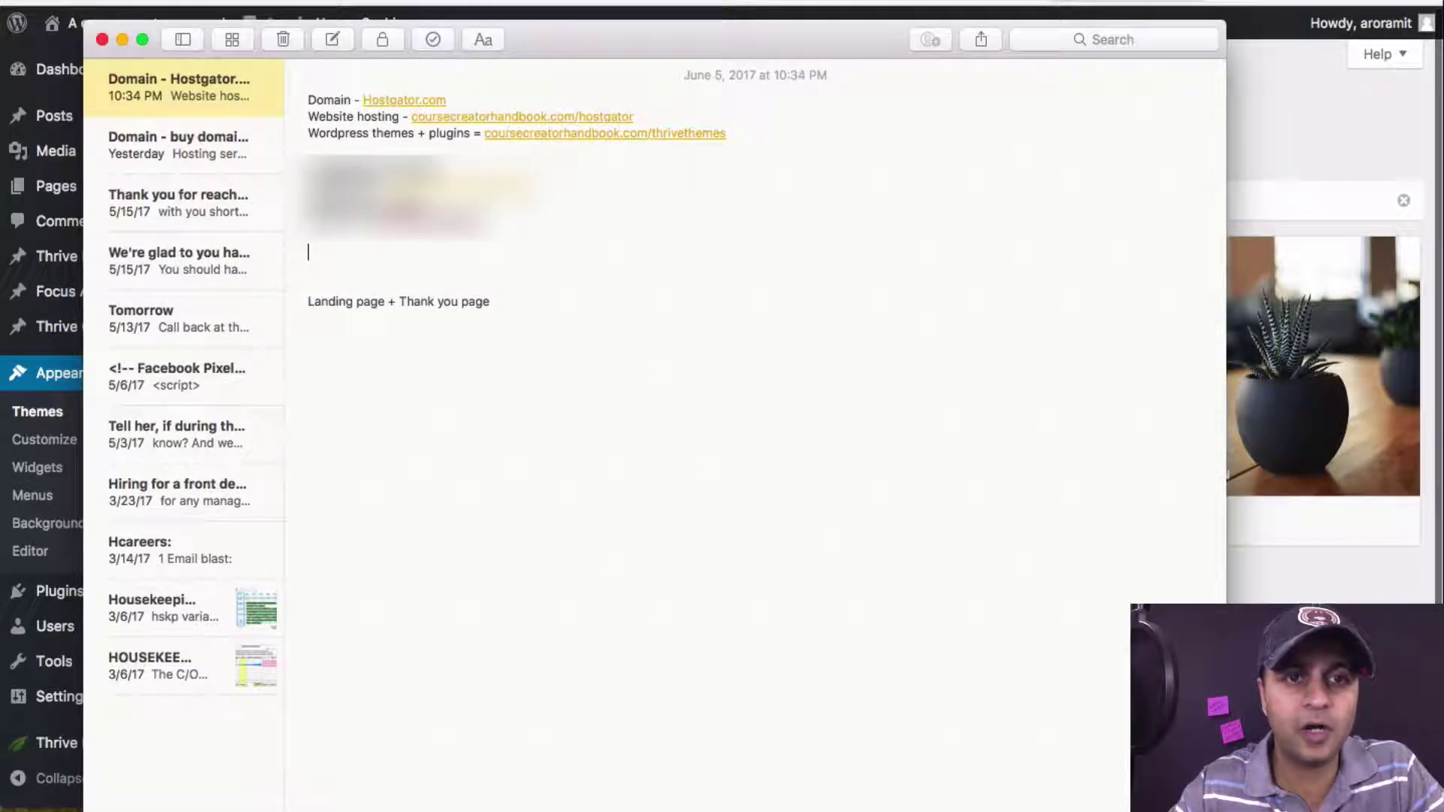
{"action": "key", "text": "BackSpace"}
{"action": "key", "text": "BackSpace"}
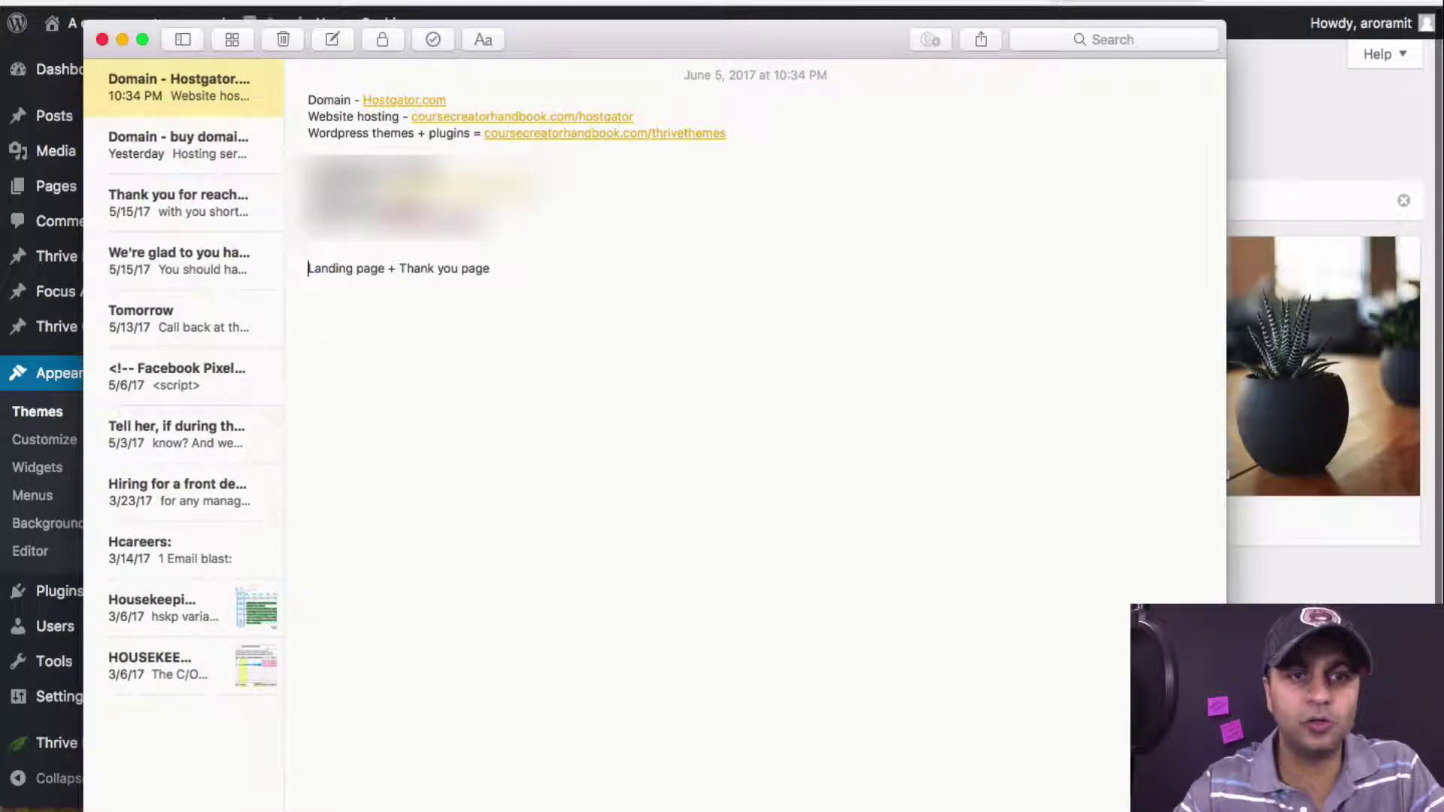
{"action": "key", "text": "super+Tab"}
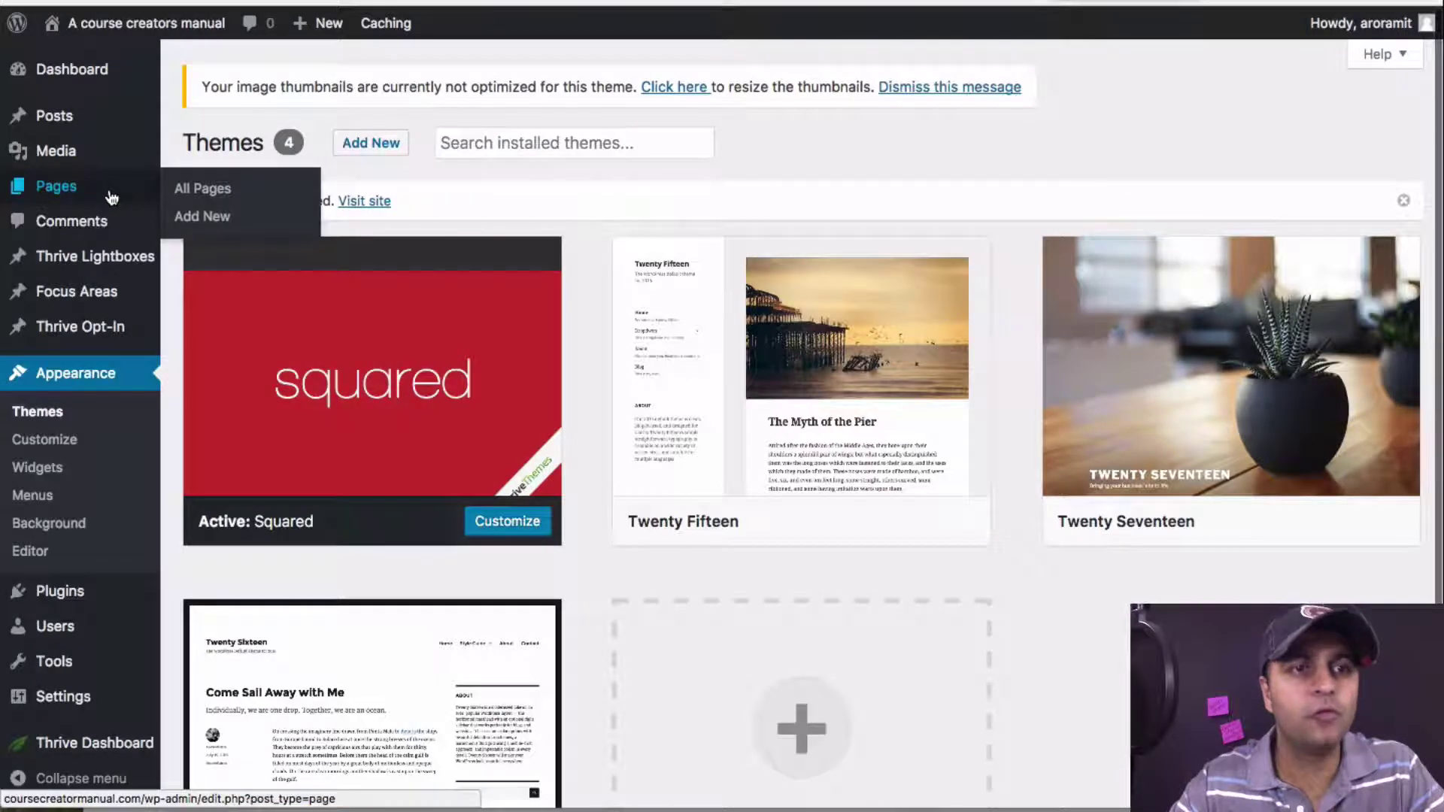
- Bulk-trash the default Sample Page from All Pages and start a new blank page
{"action": "left_click", "coordinate": [111, 197]}
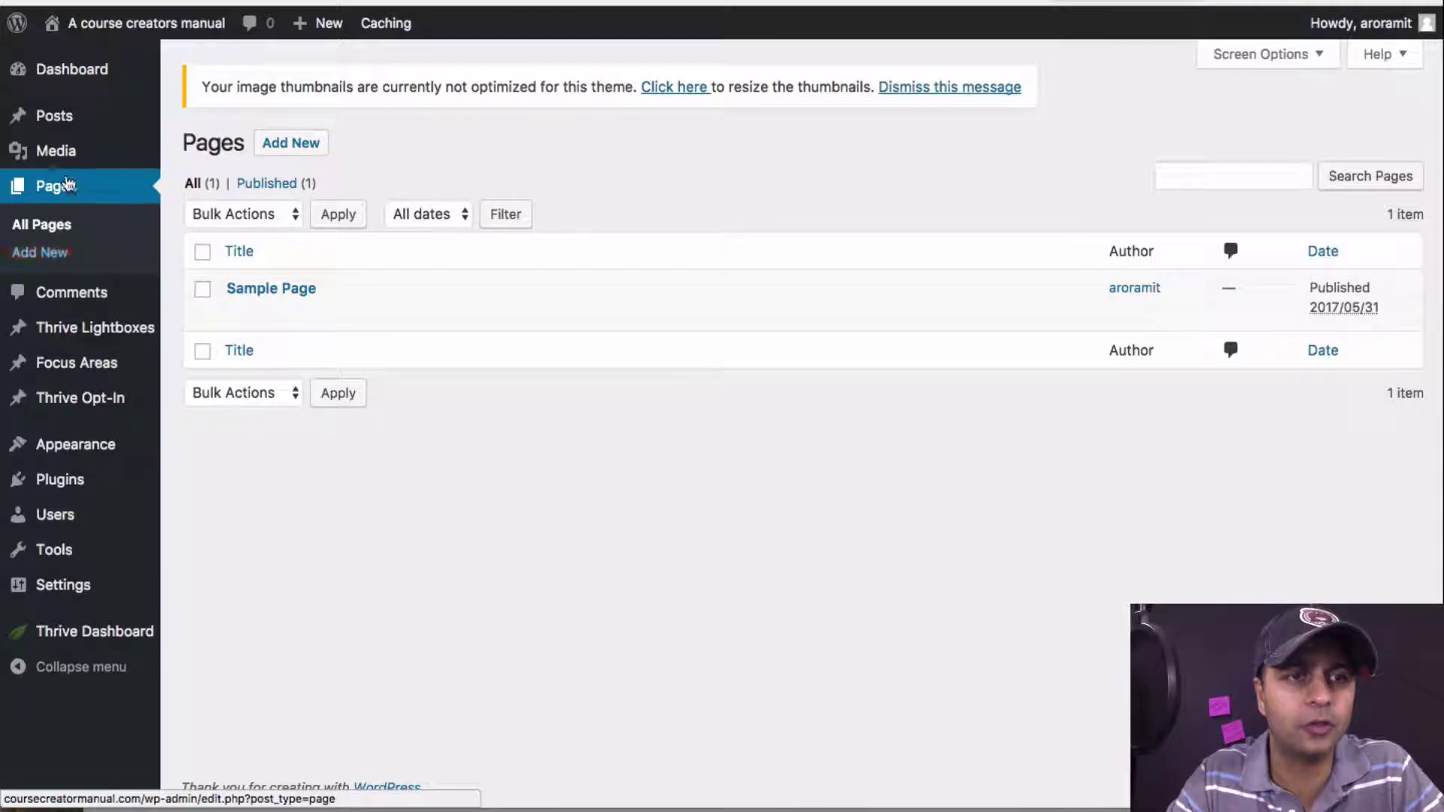
{"action": "mouse_move", "coordinate": [202, 295]}
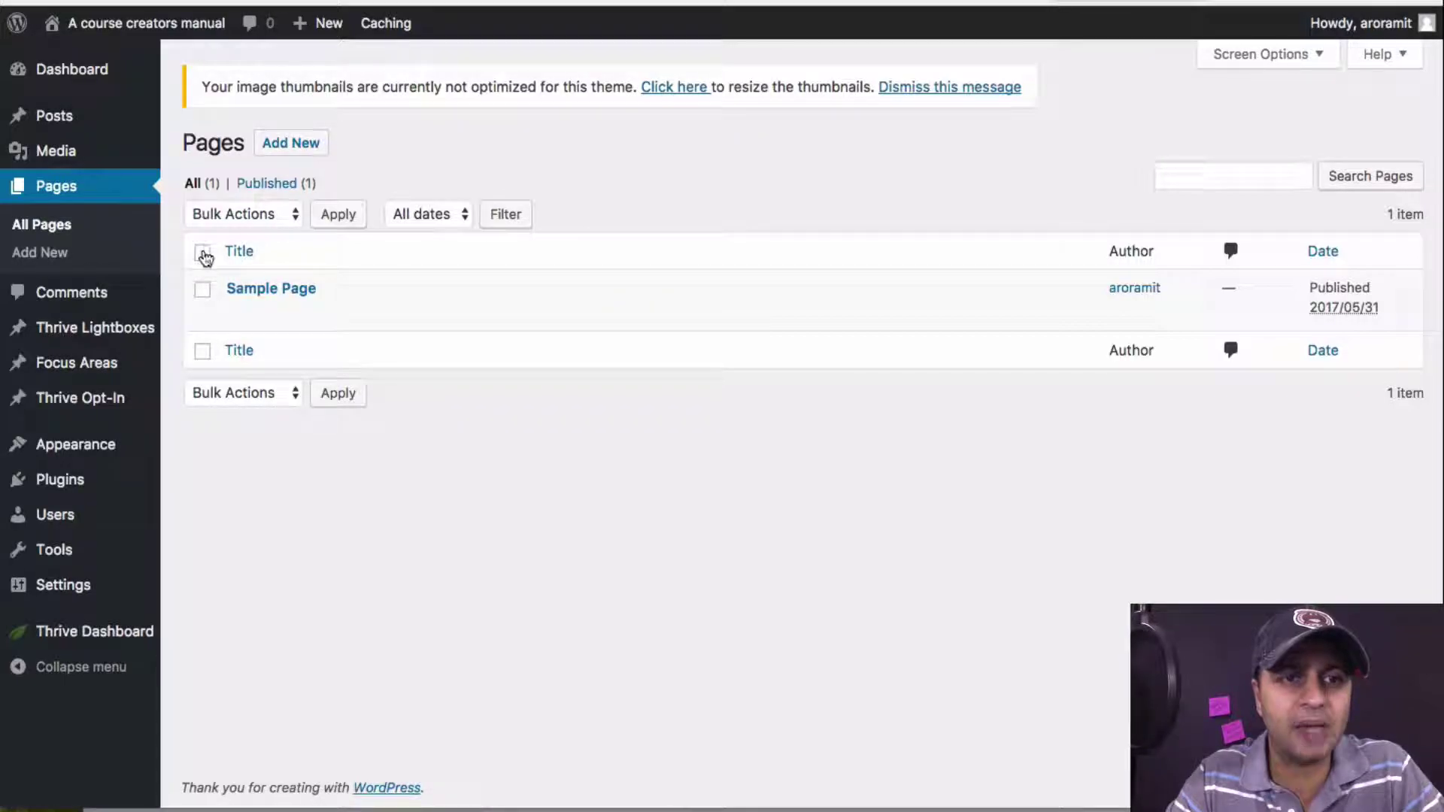
{"action": "left_click", "coordinate": [202, 252]}
{"action": "left_click", "coordinate": [277, 217]}
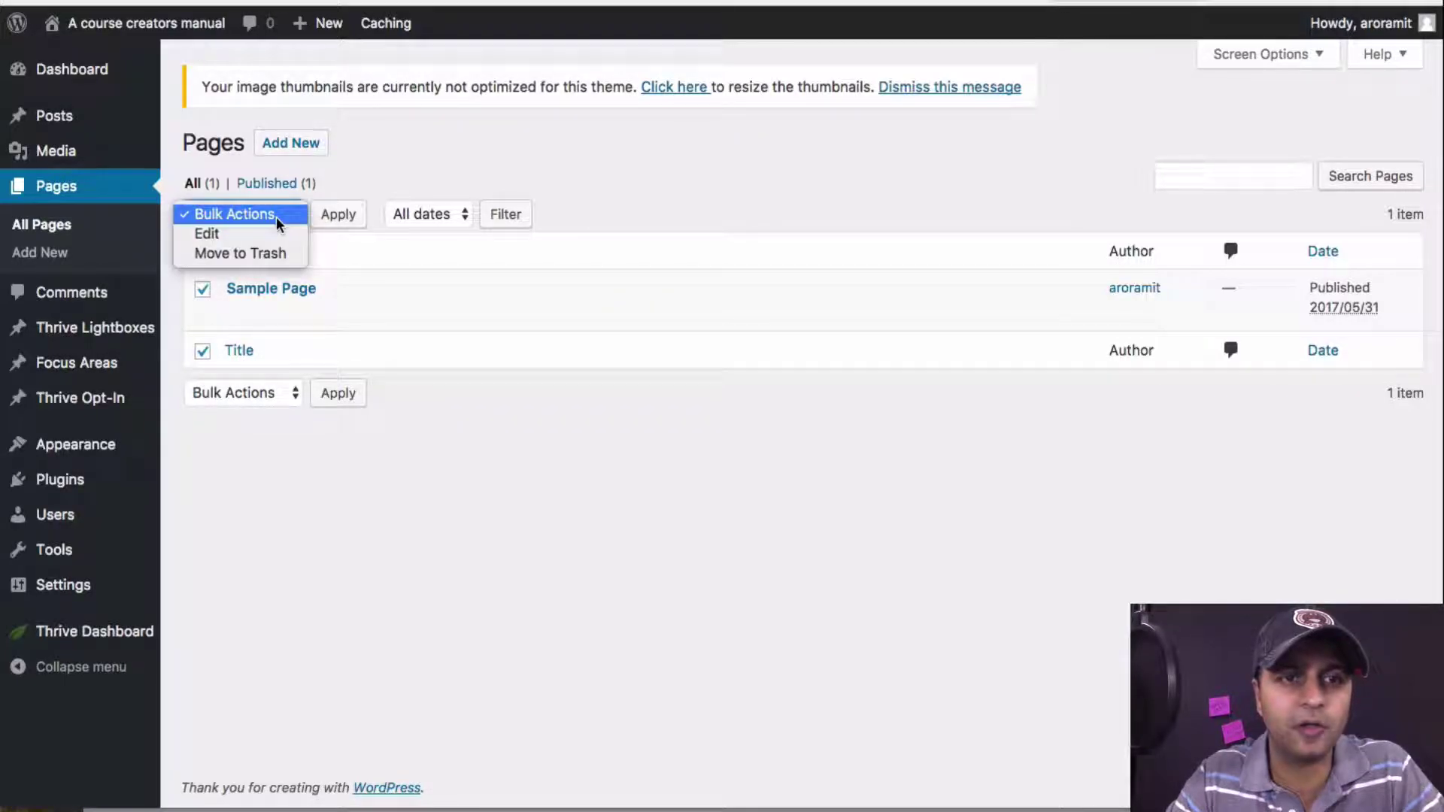
{"action": "left_click", "coordinate": [262, 258]}
{"action": "left_click", "coordinate": [351, 227]}
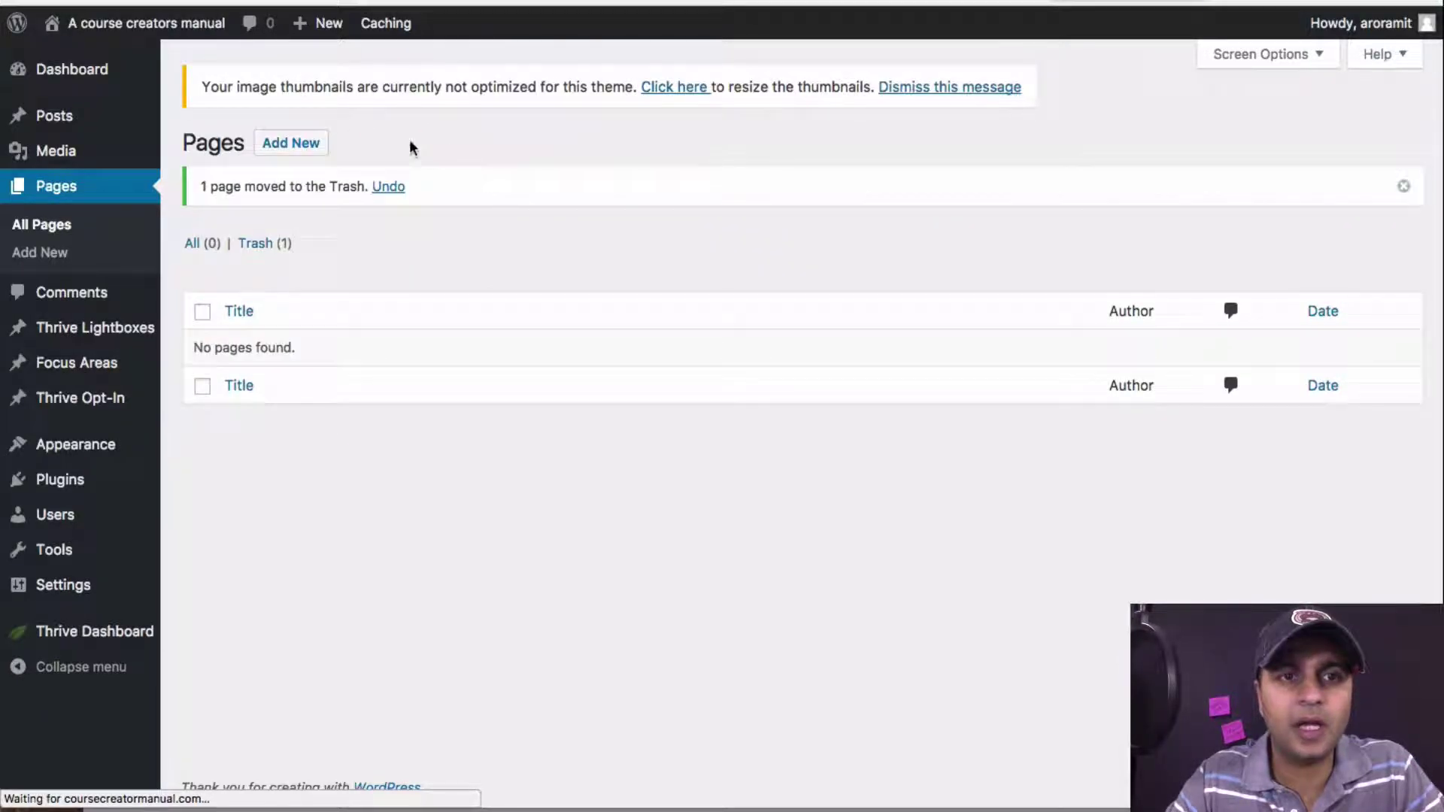
{"action": "left_click", "coordinate": [289, 145]}
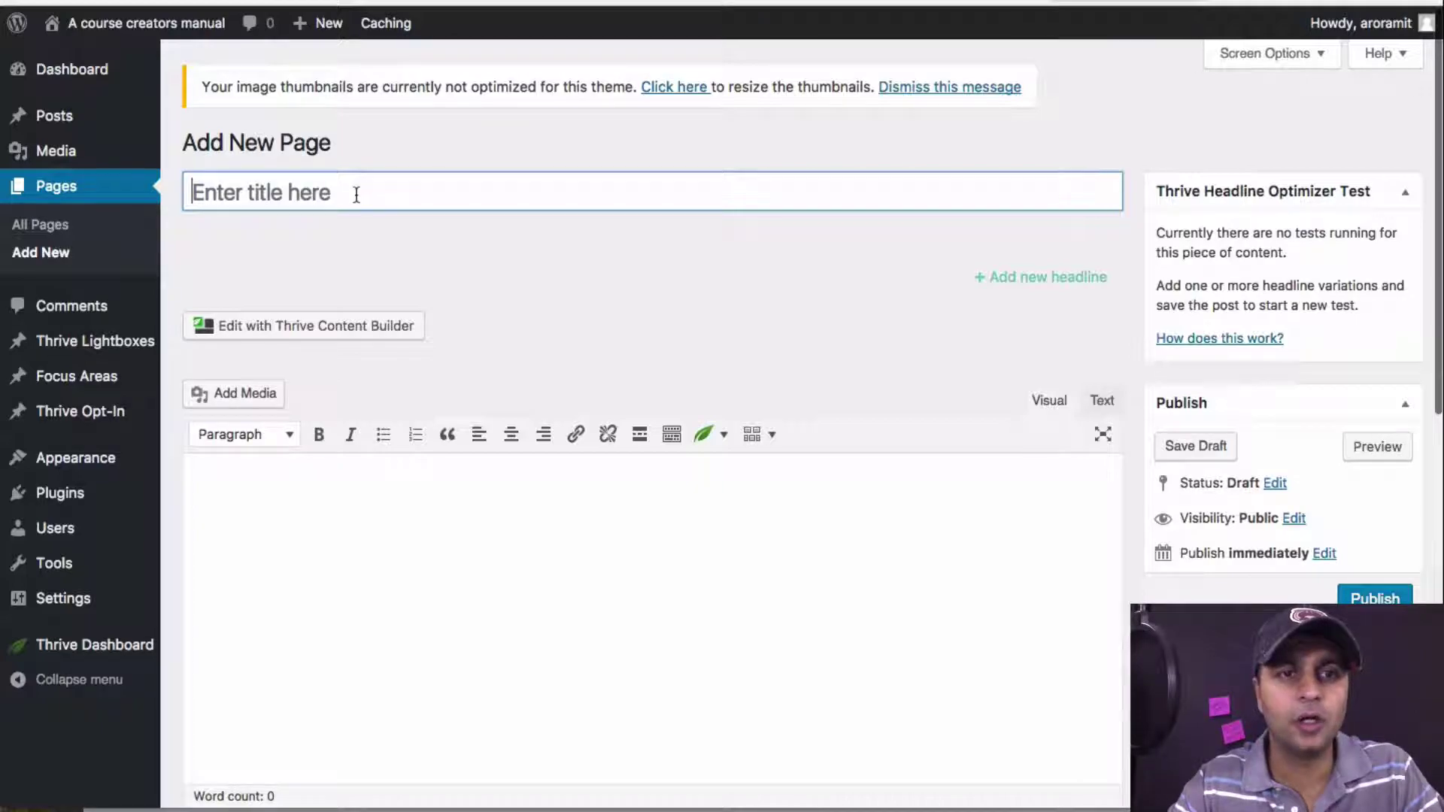
- Title the new page '15 front desk questions' and publish it
{"action": "type", "text": "15 "}
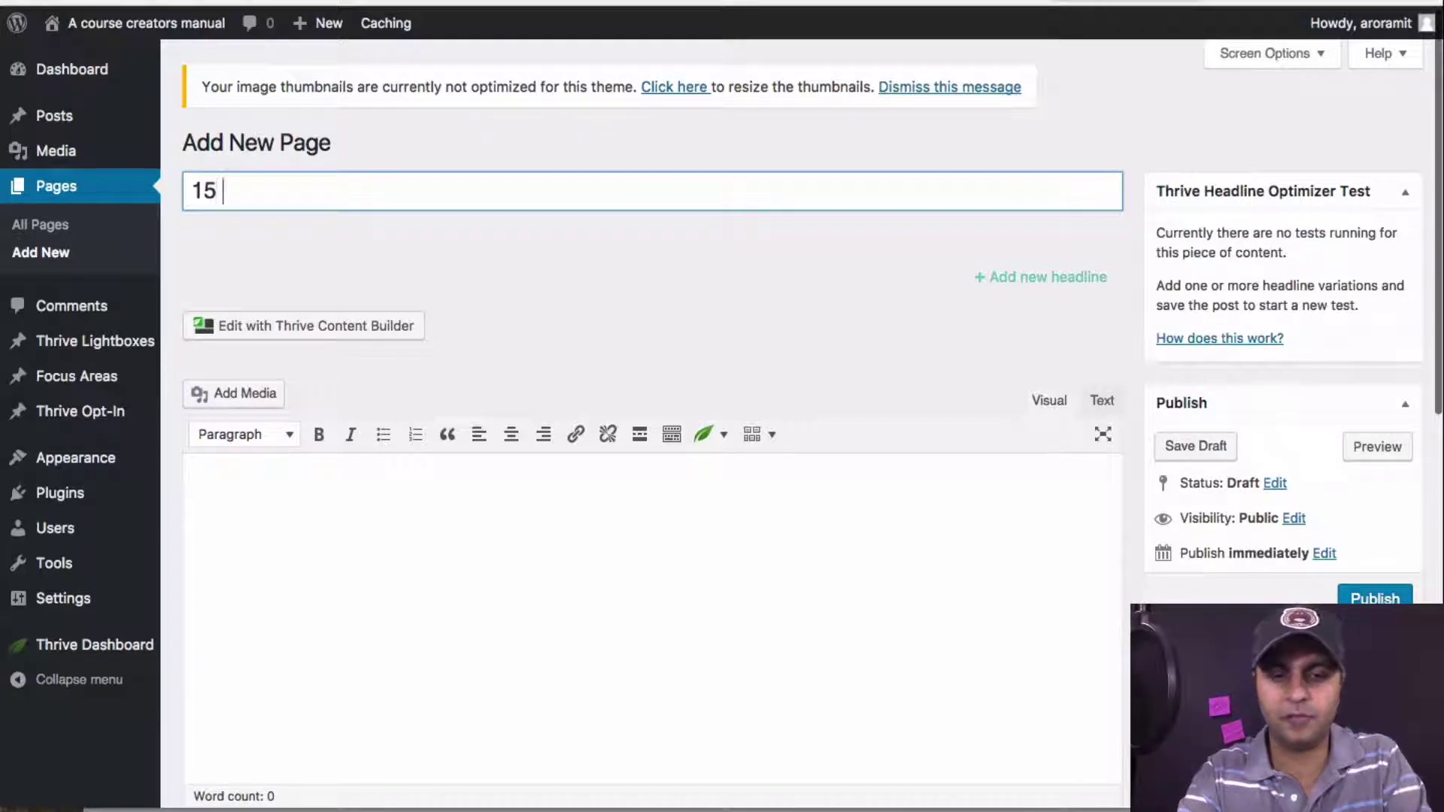
{"action": "type", "text": "front desk q"}
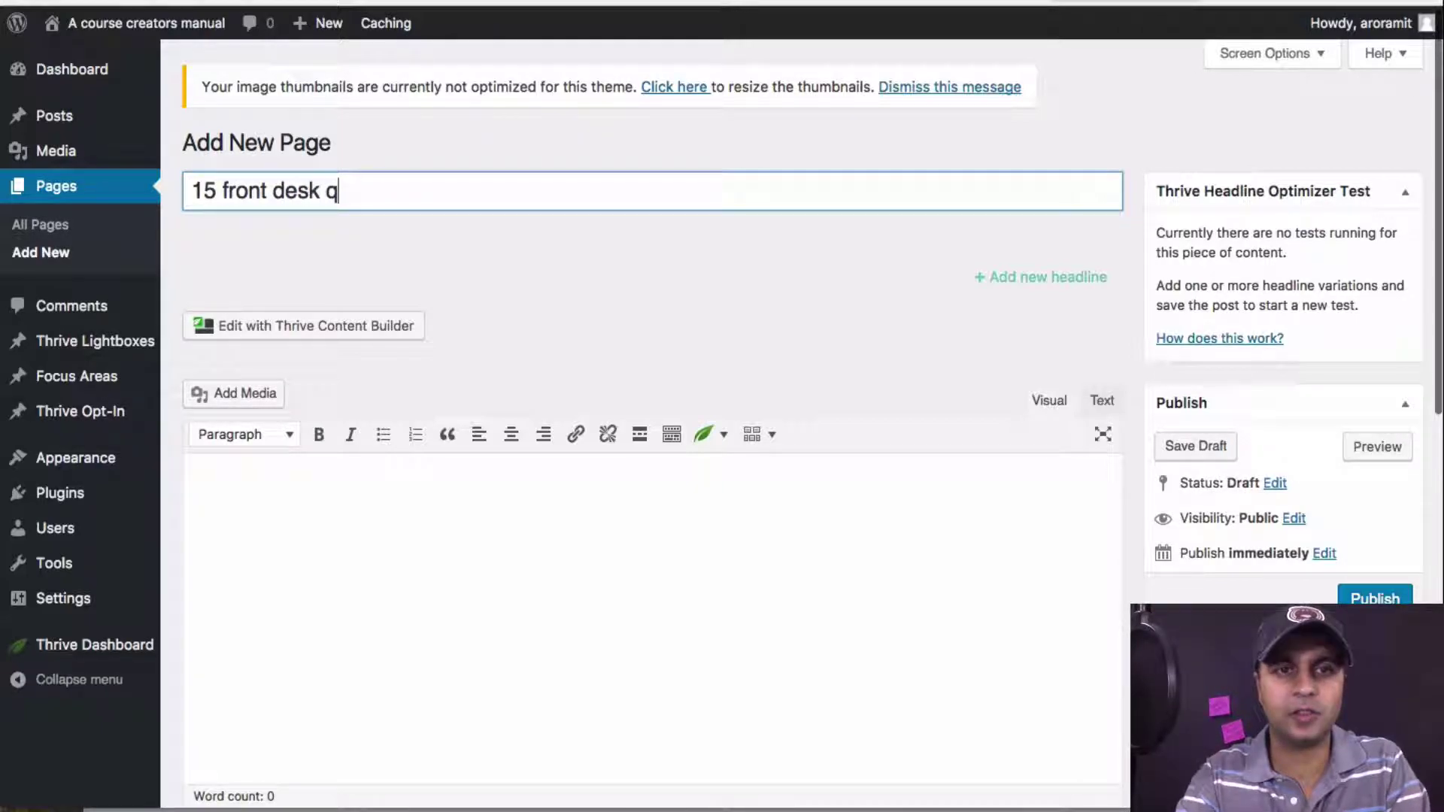
{"action": "type", "text": "uestions"}
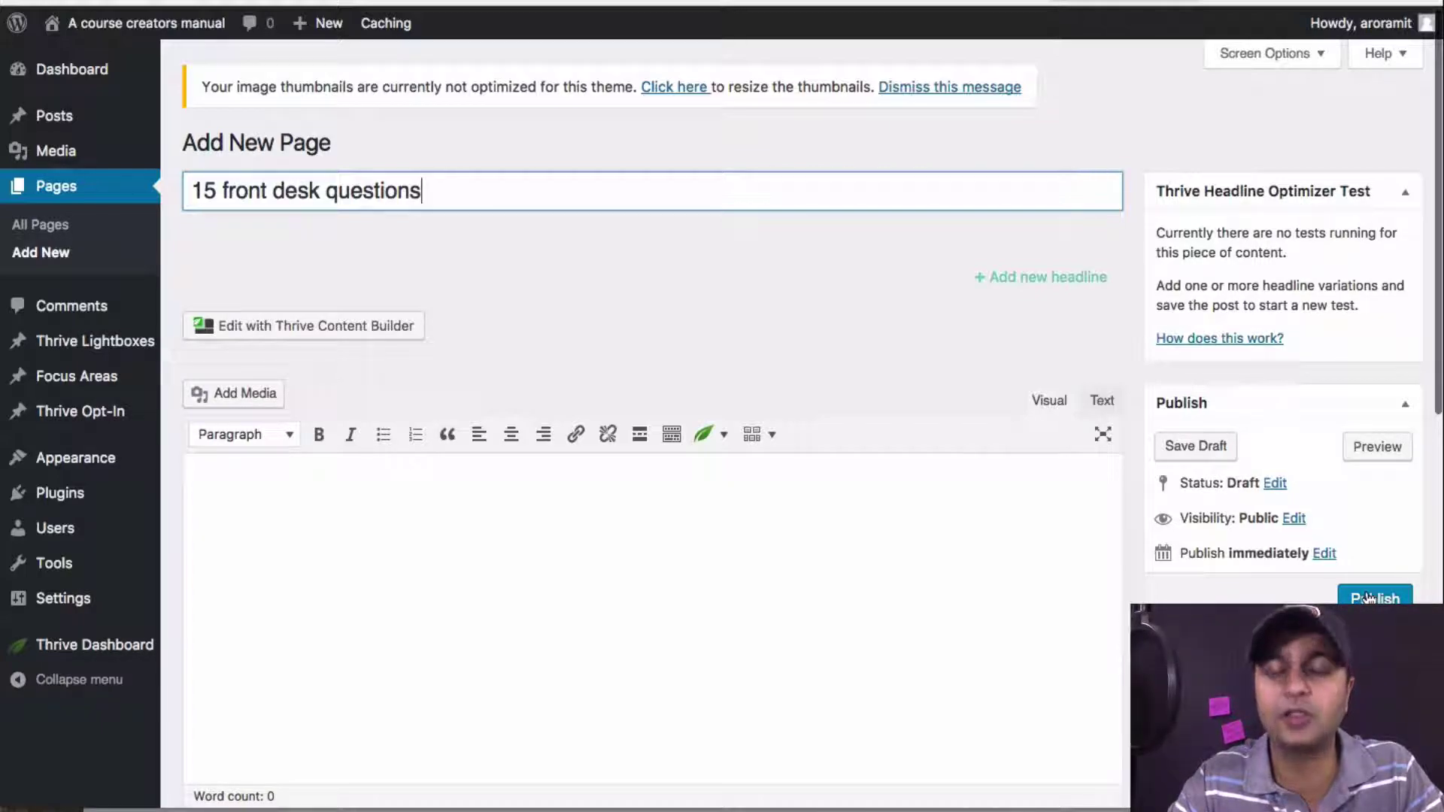
{"action": "left_click", "coordinate": [1368, 598]}
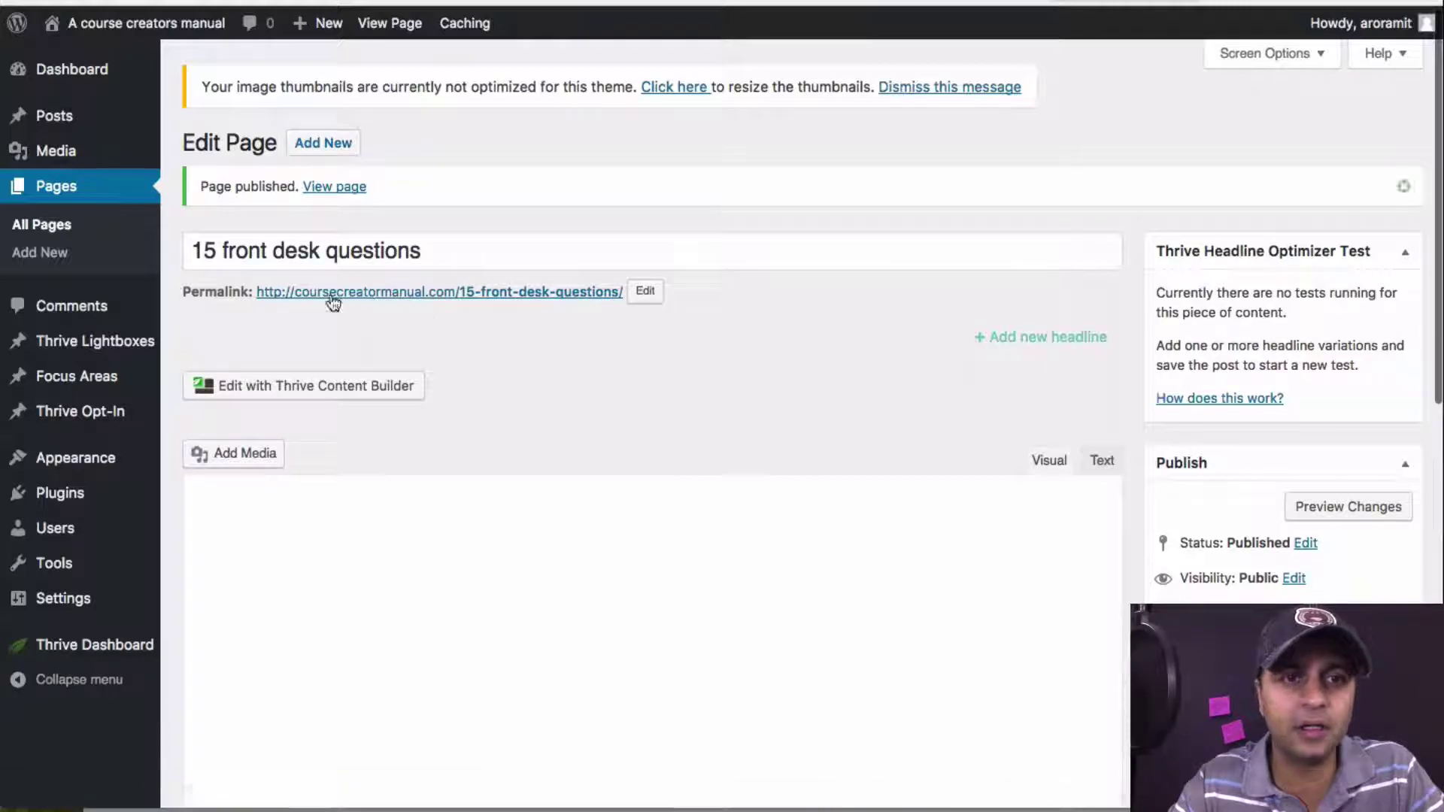
{"action": "left_click", "coordinate": [348, 299]}
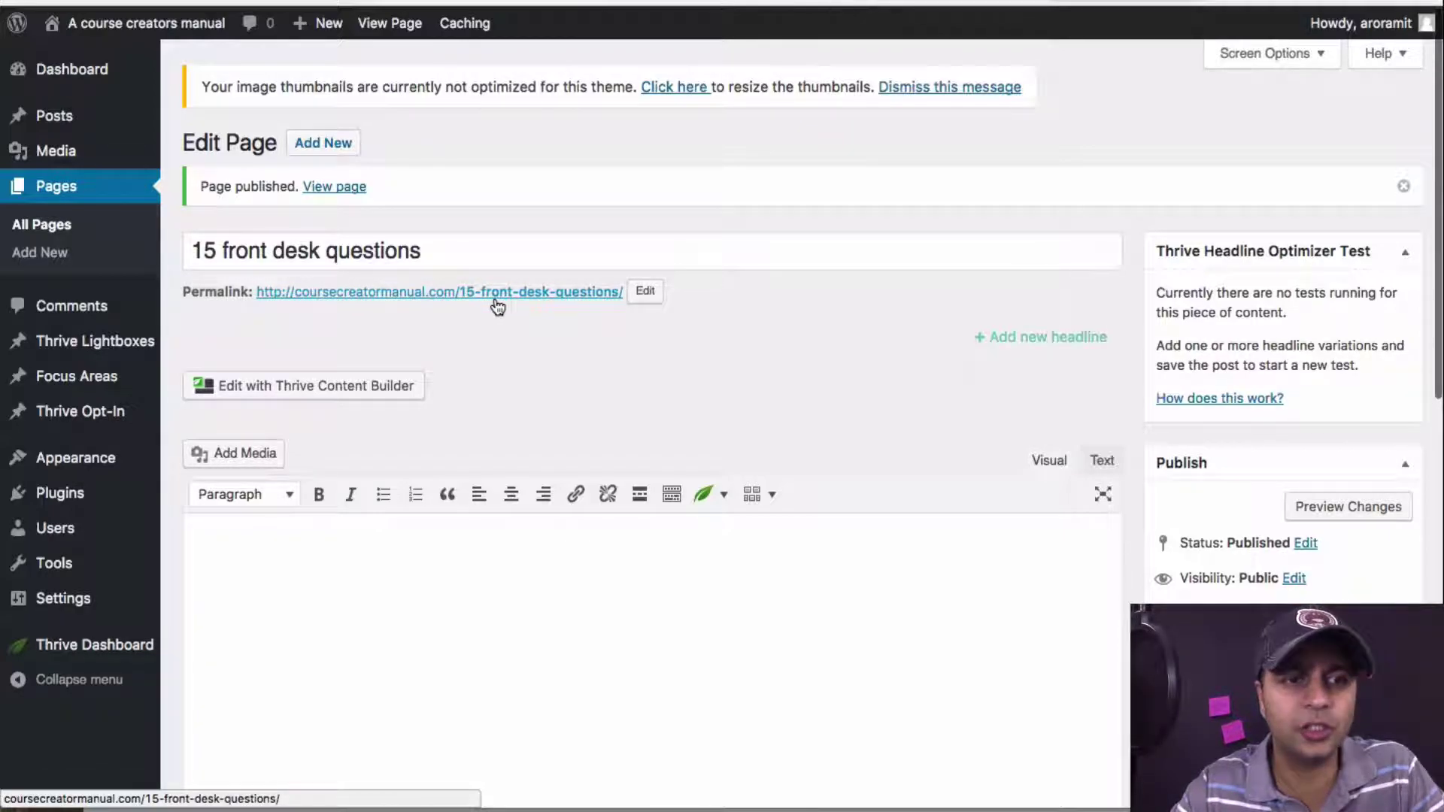
{"action": "mouse_move", "coordinate": [111, 468]}
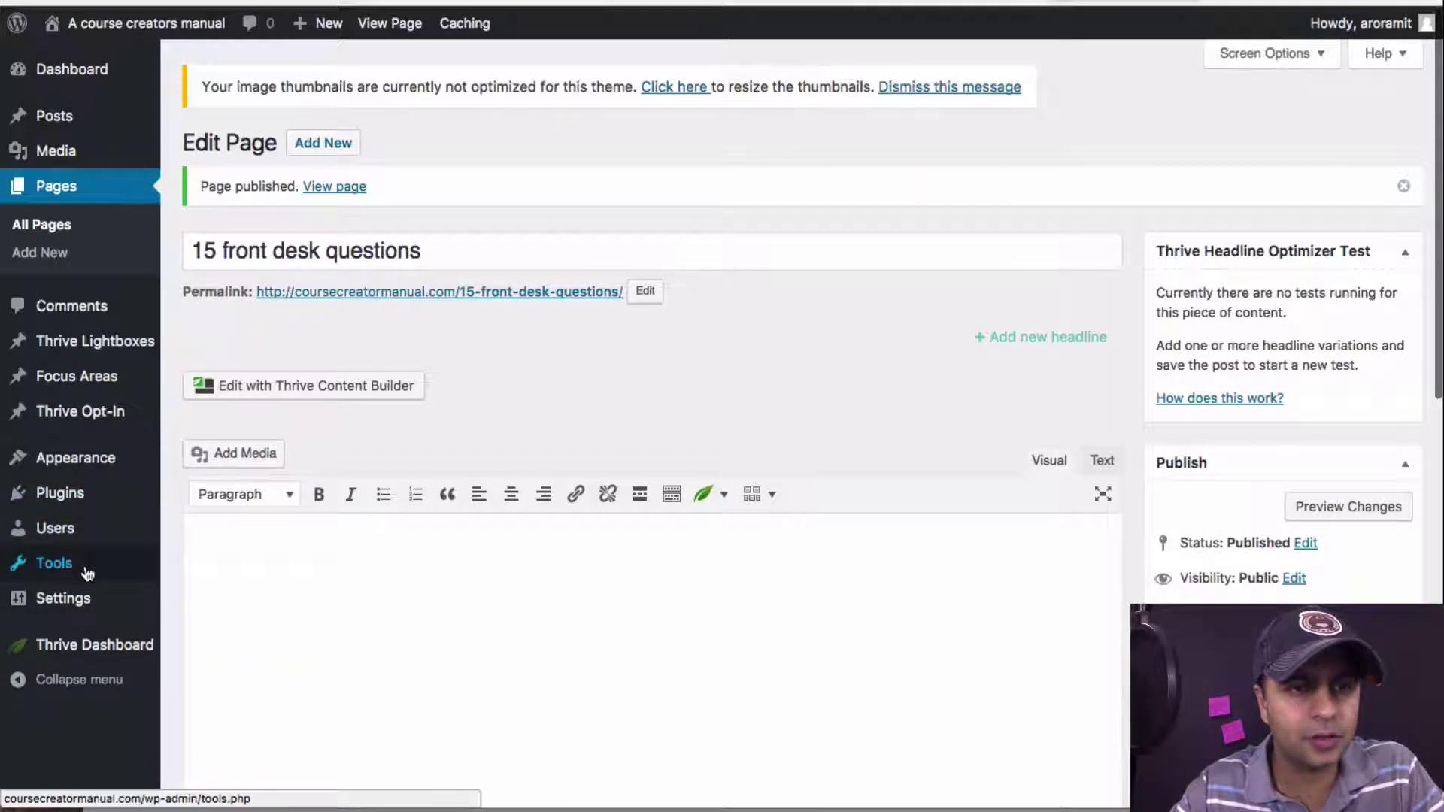
{"action": "mouse_move", "coordinate": [85, 599]}
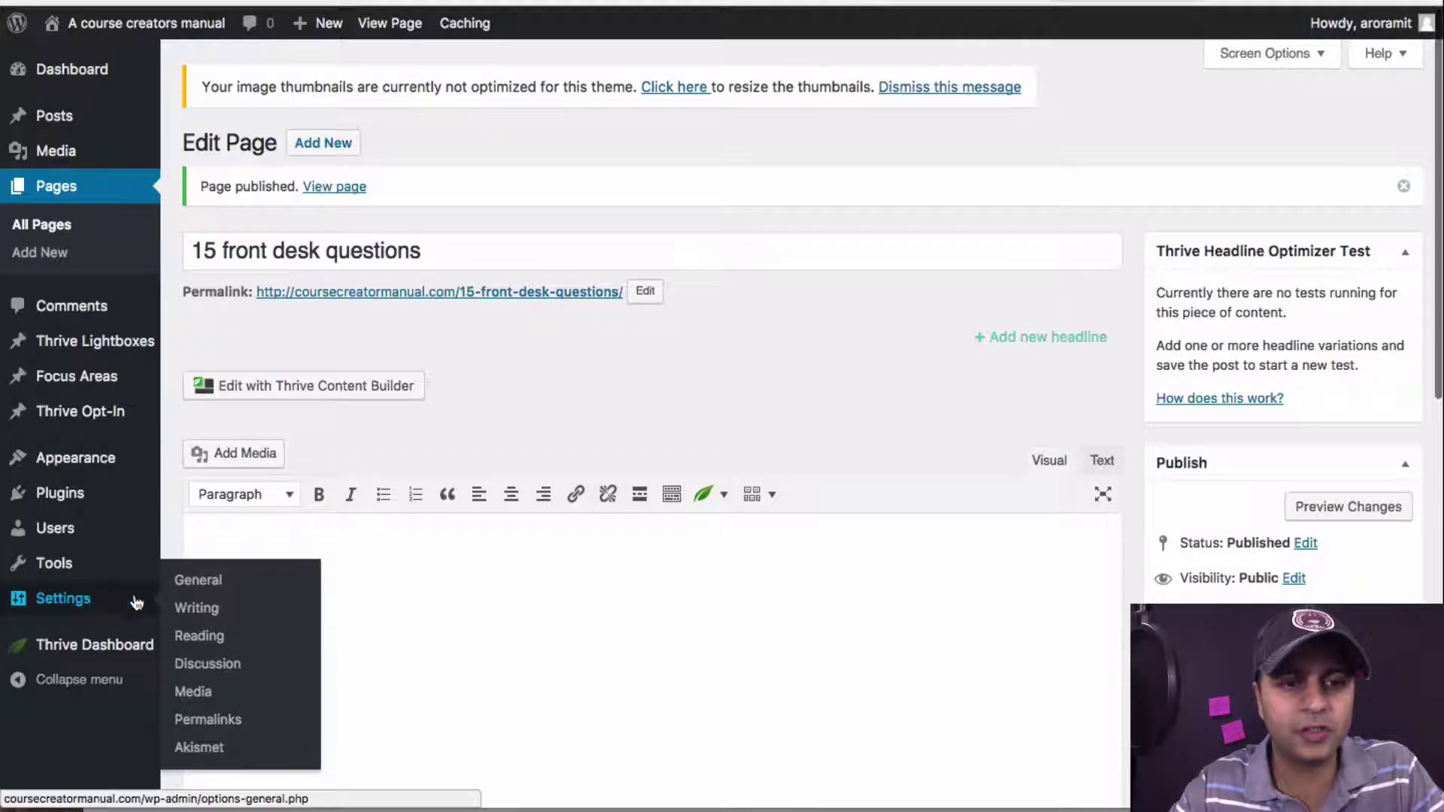
- Verify the permalink structure is Post name, then head back to the Pages menu
{"action": "left_click", "coordinate": [218, 720]}
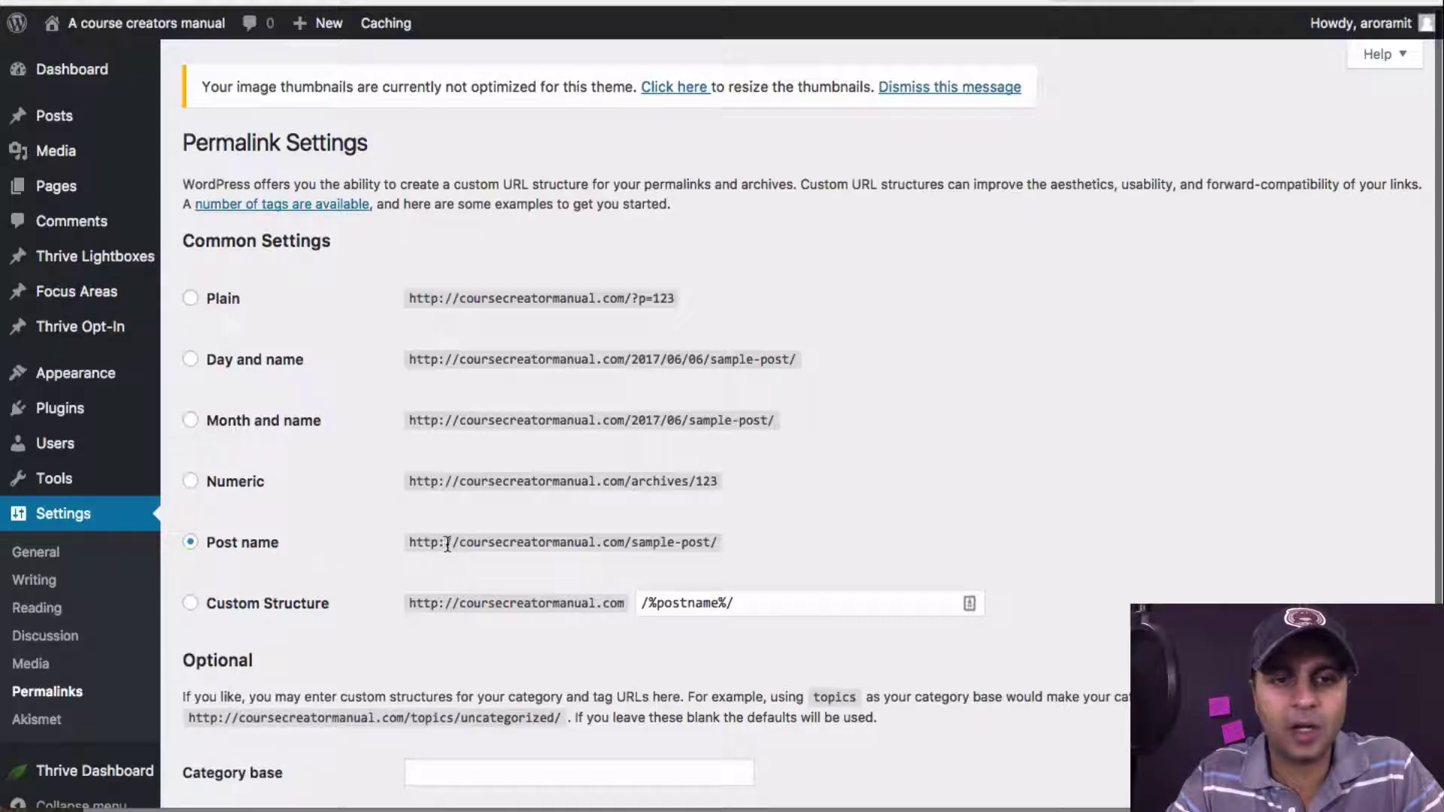
{"action": "left_click_drag", "start_coordinate": [410, 543], "coordinate": [655, 550]}
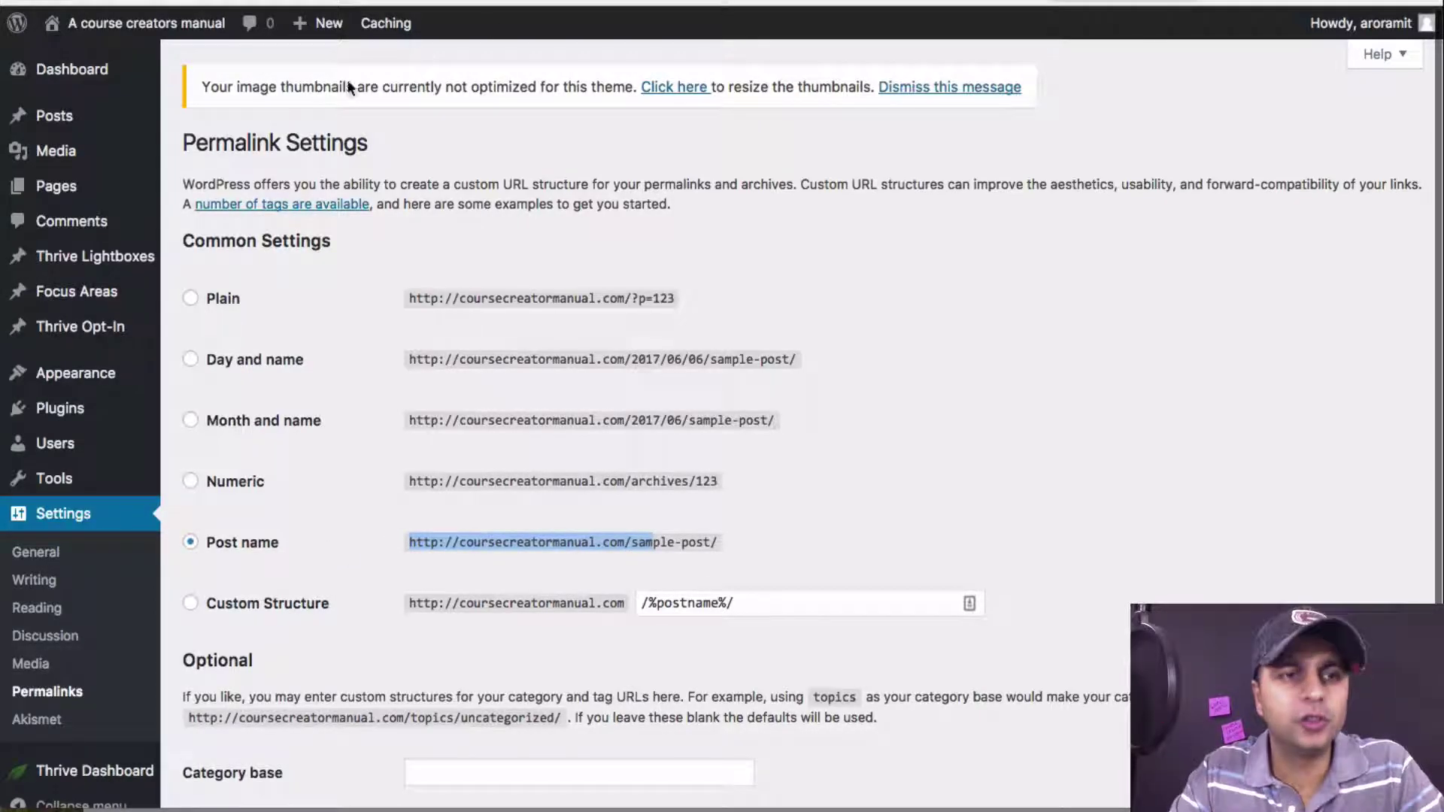
{"action": "mouse_move", "coordinate": [77, 203]}
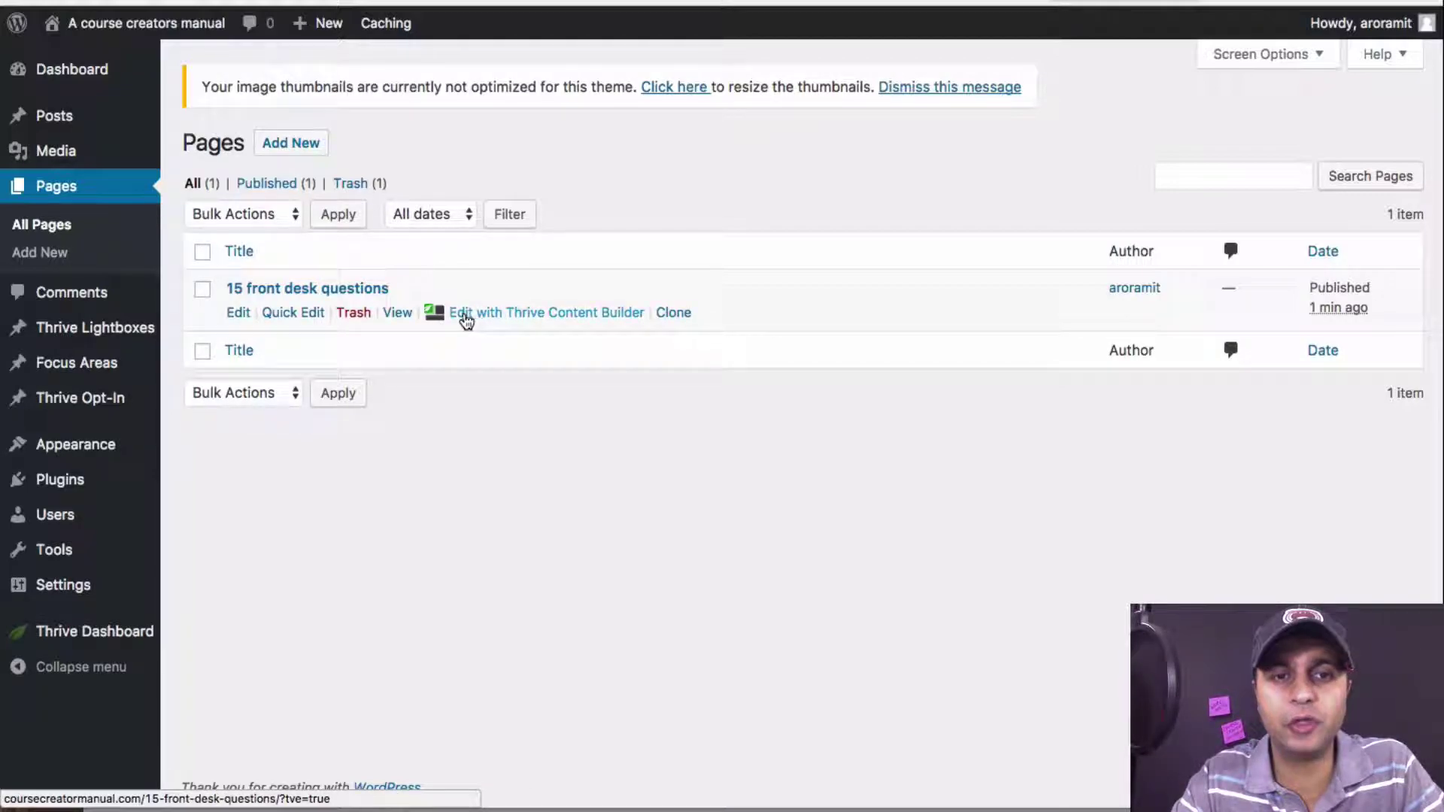
- Open the '15 front desk questions' page in Thrive Content Builder and show its Thrive Landing Pages options
{"action": "left_click", "coordinate": [557, 313]}
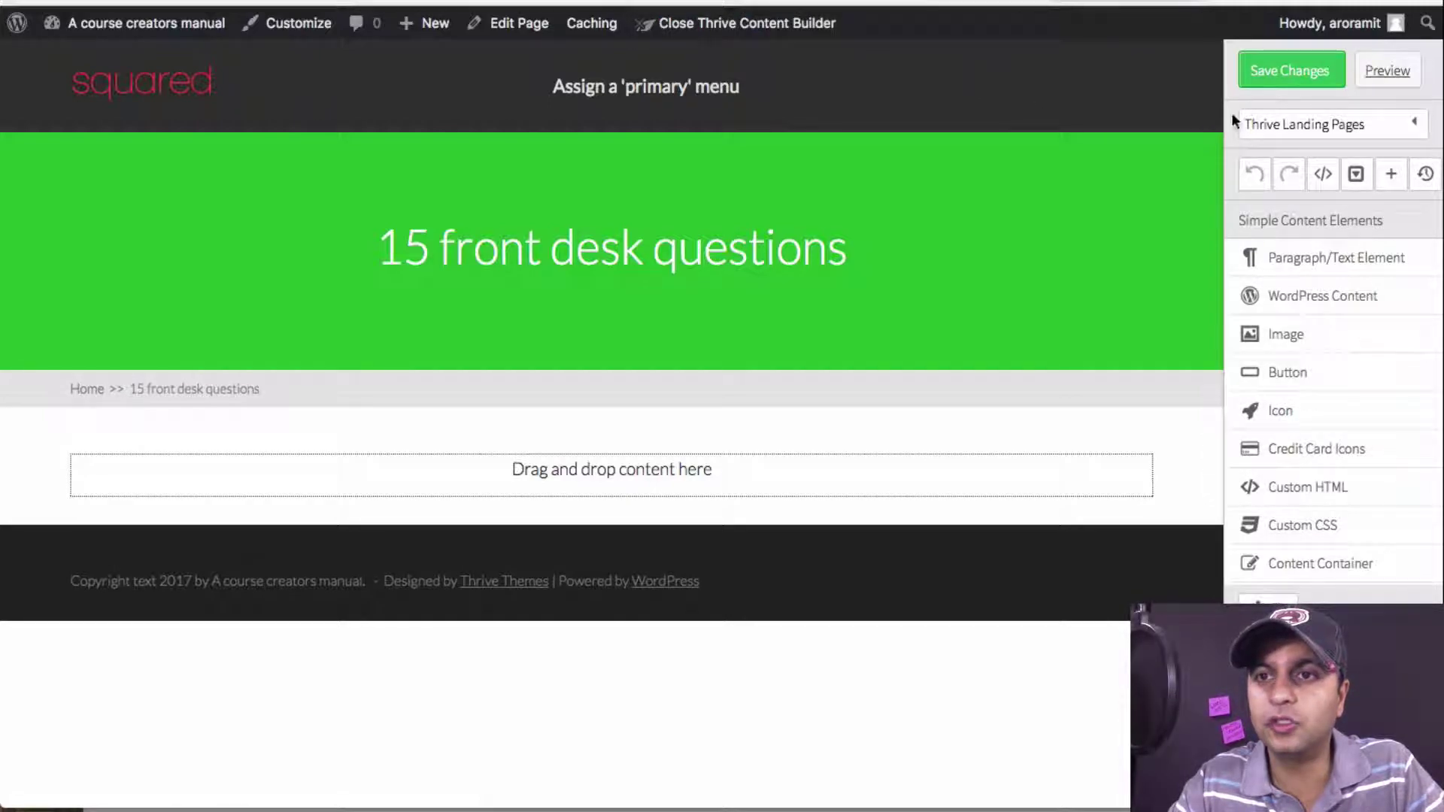
{"action": "left_click", "coordinate": [1412, 130]}
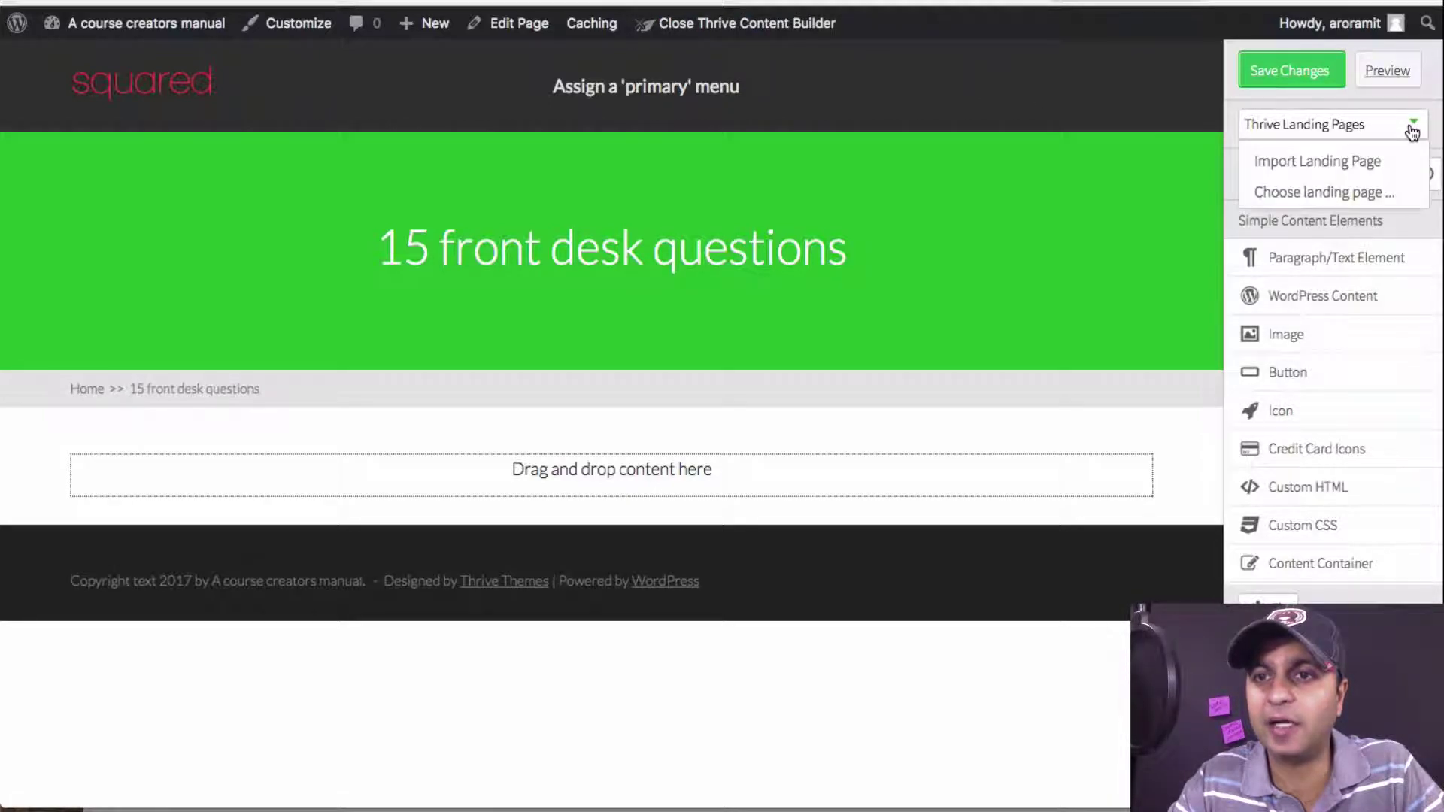
{"action": "left_click", "coordinate": [1328, 192]}
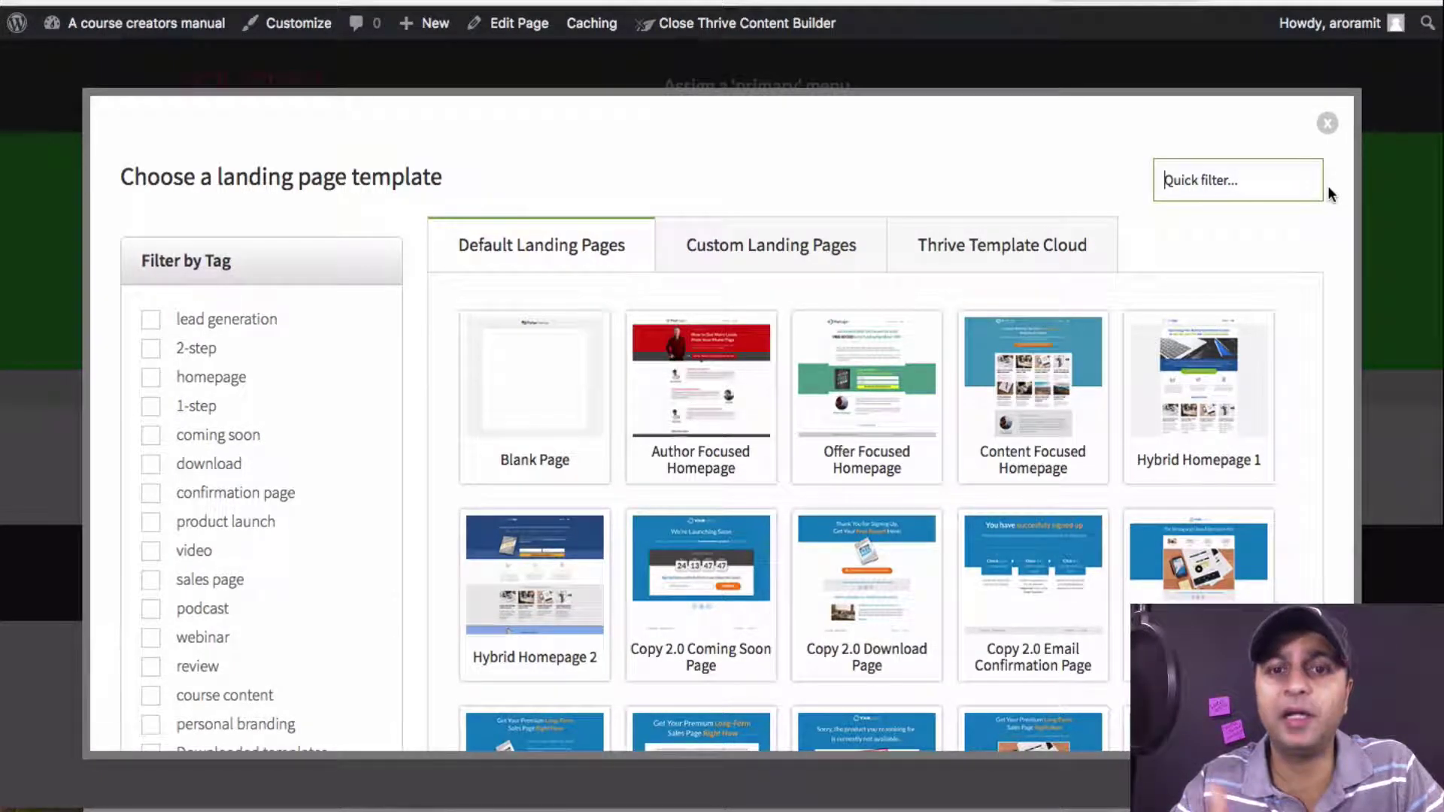
{"action": "scroll", "coordinate": [1158, 404], "scroll_direction": "down", "scroll_amount": 15}
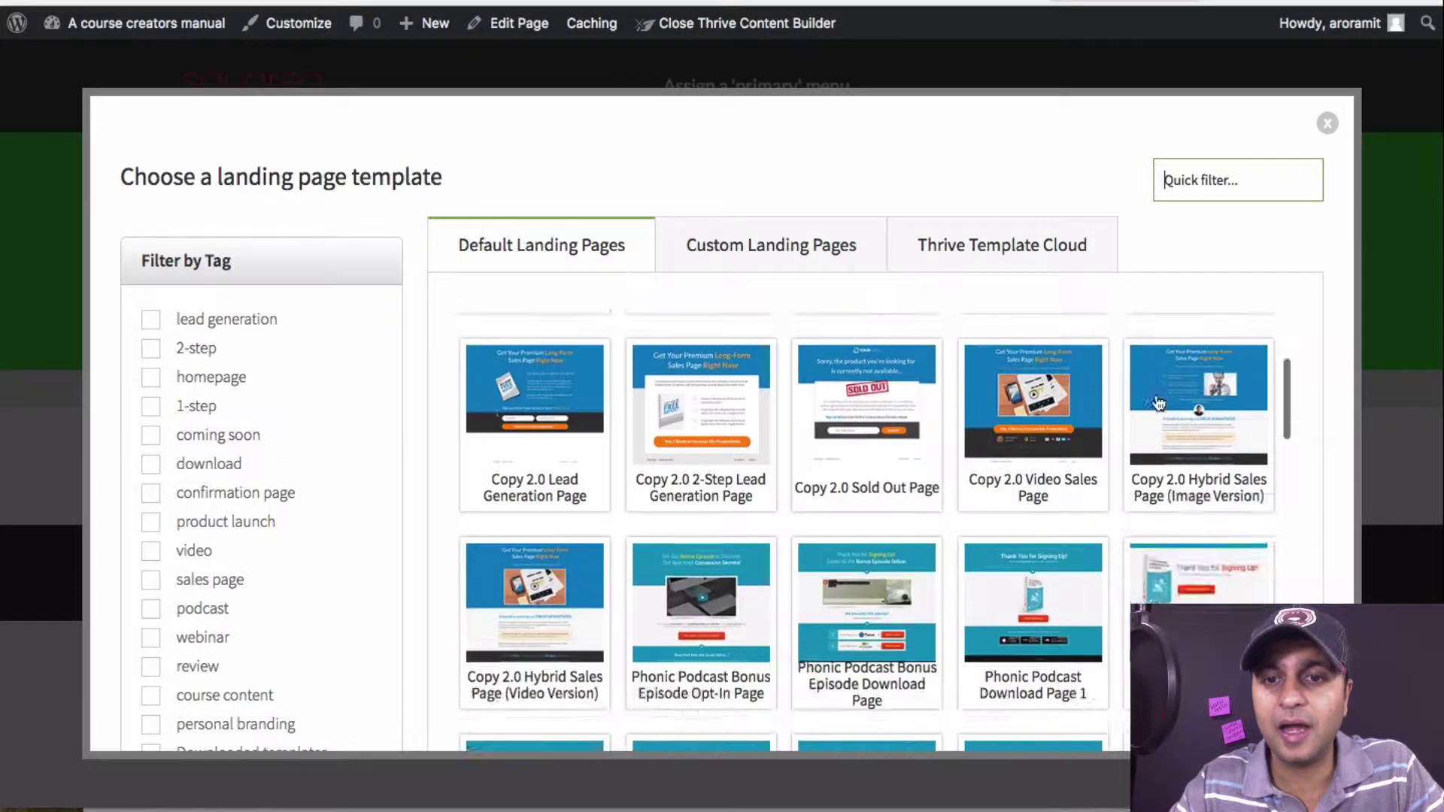
{"action": "scroll", "coordinate": [1158, 404], "scroll_direction": "down", "scroll_amount": 20}
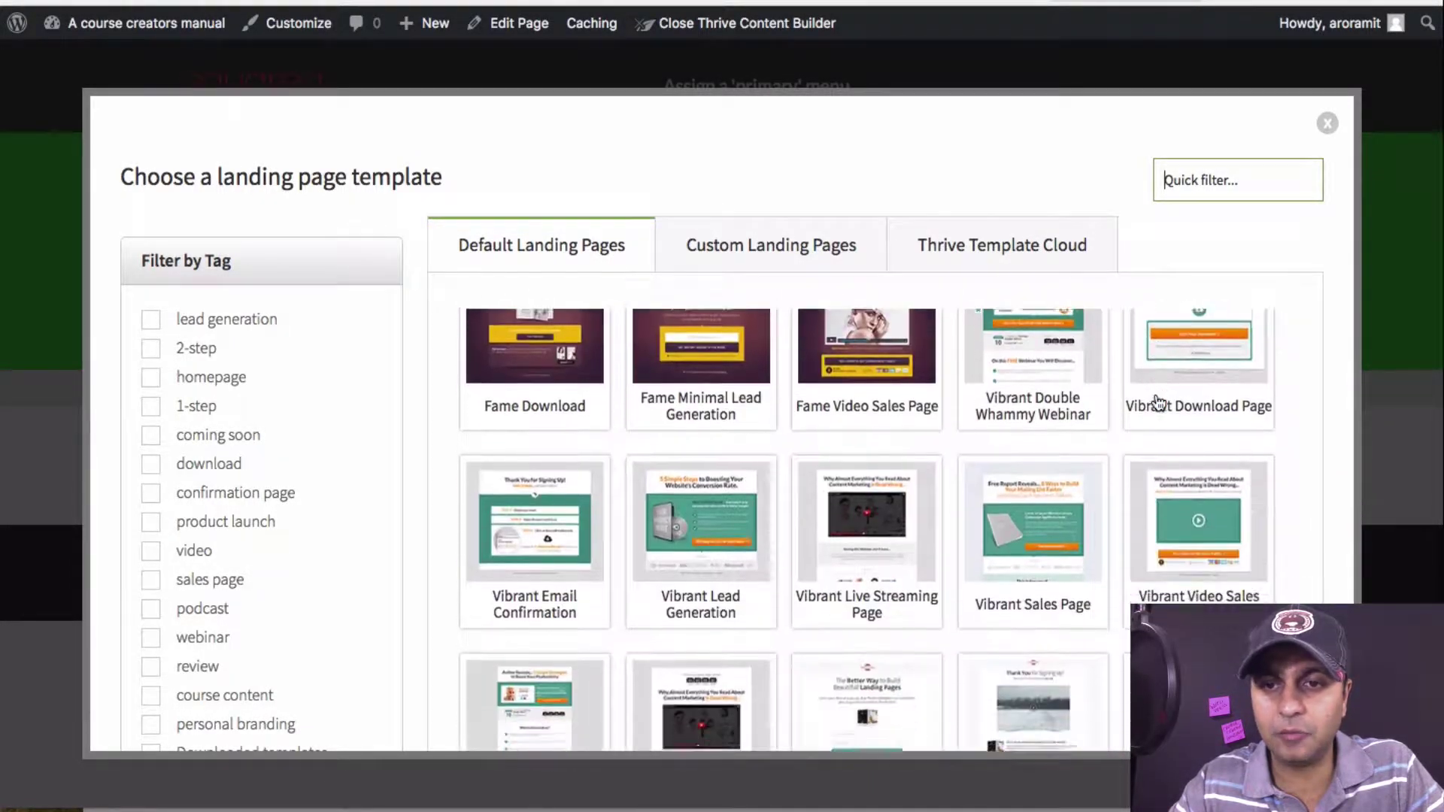
{"action": "scroll", "coordinate": [1158, 404], "scroll_direction": "down", "scroll_amount": 12}
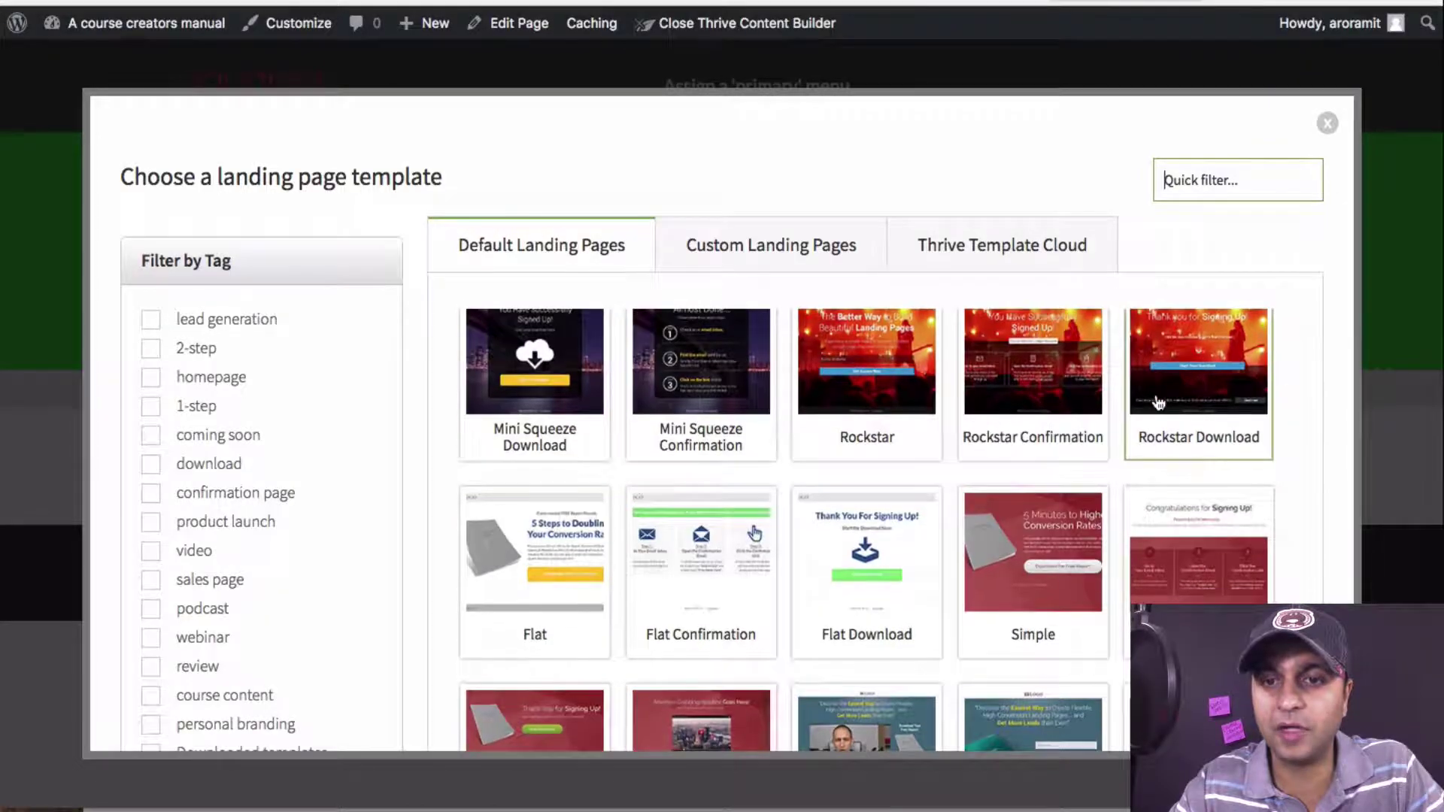
{"action": "scroll", "coordinate": [1158, 403], "scroll_direction": "down", "scroll_amount": 2}
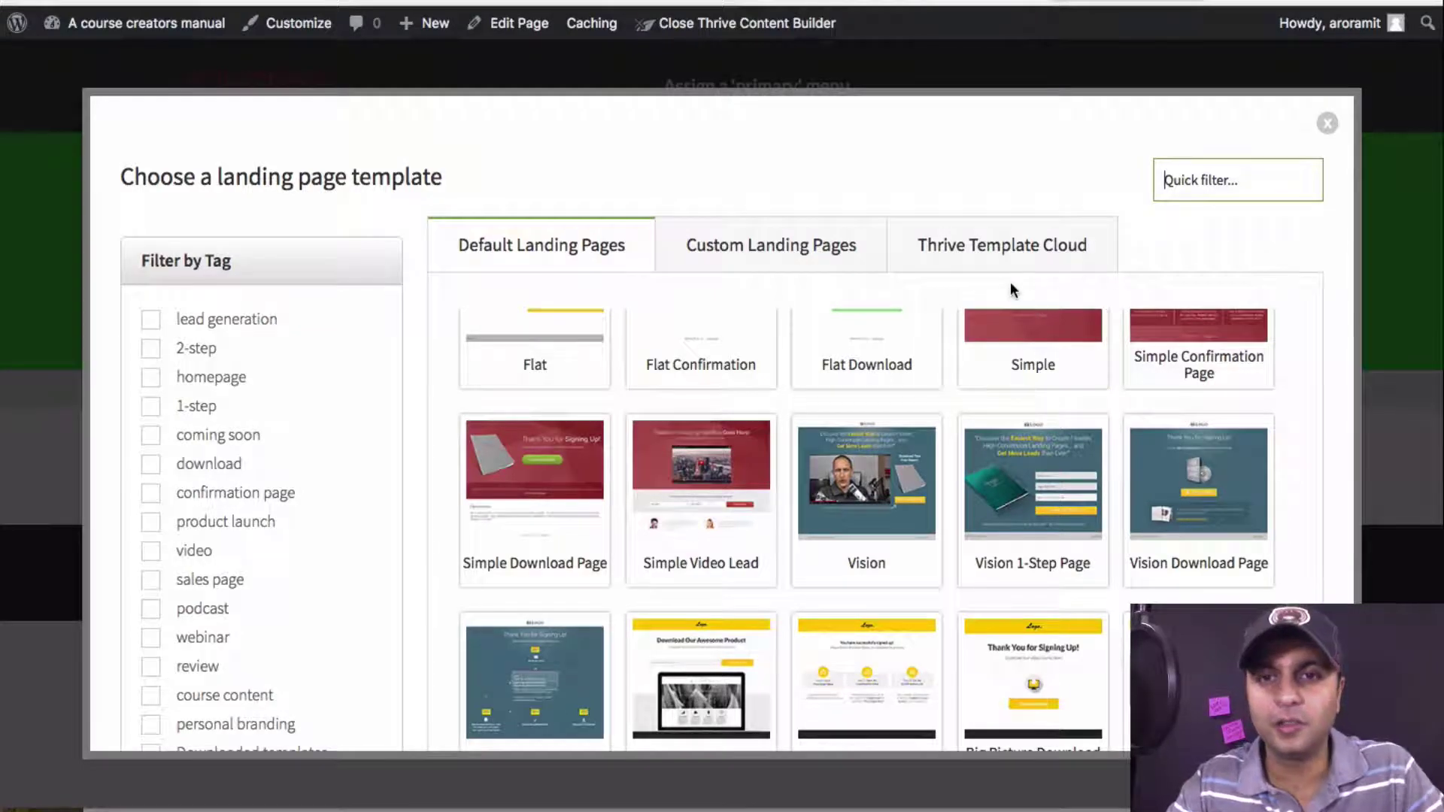
{"action": "scroll", "coordinate": [899, 382], "scroll_direction": "up", "scroll_amount": 15}
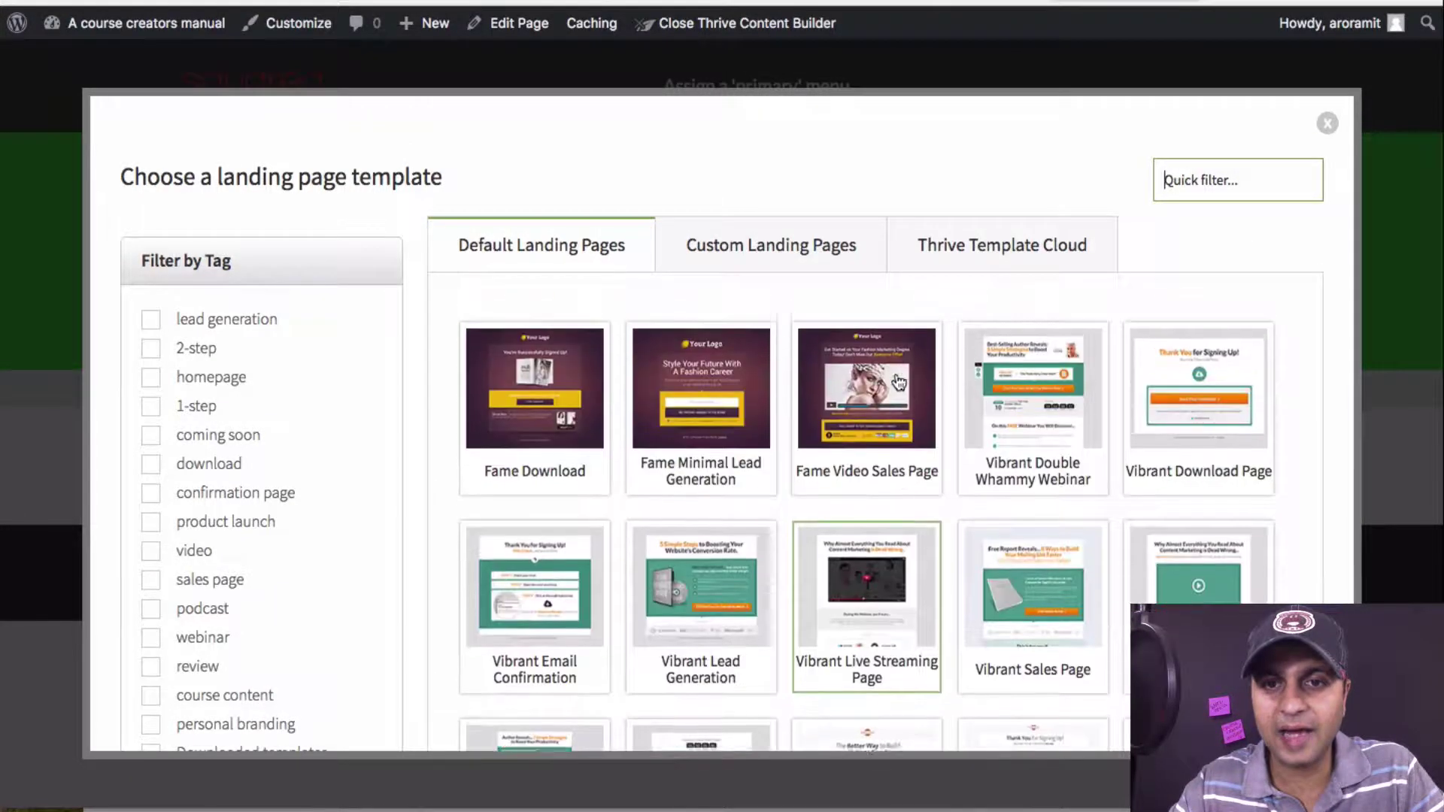
{"action": "scroll", "coordinate": [899, 382], "scroll_direction": "up", "scroll_amount": 15}
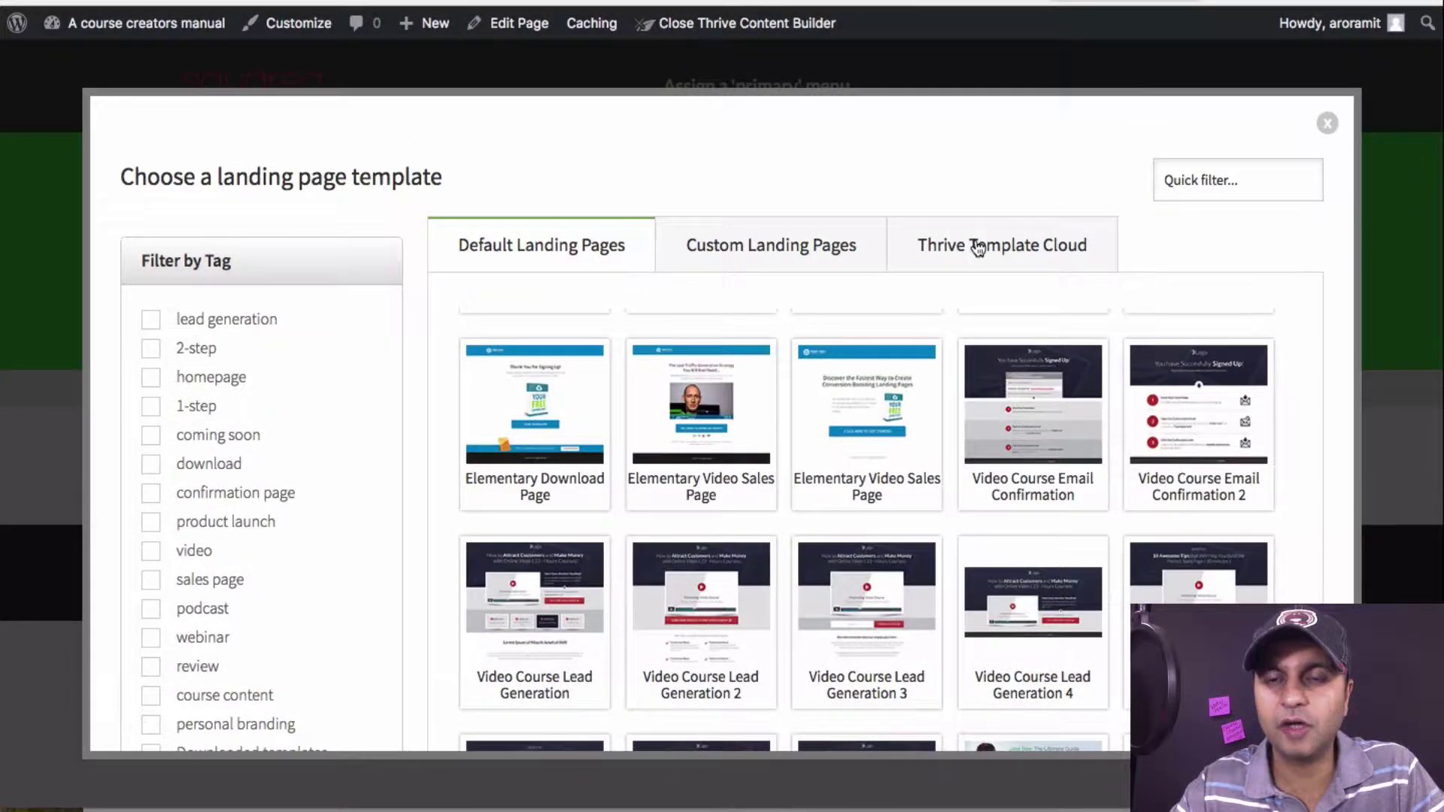
{"action": "left_click", "coordinate": [976, 246]}
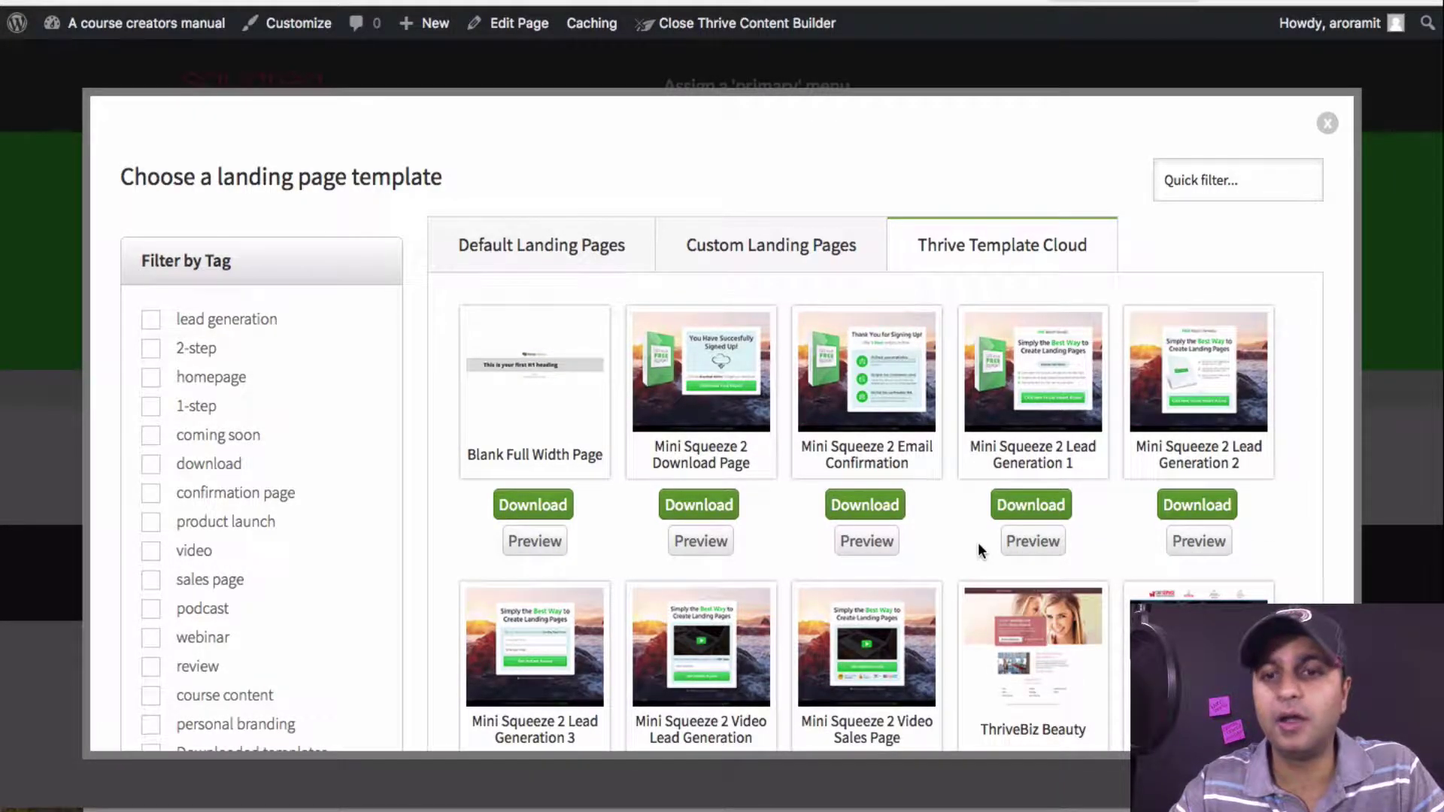
{"action": "scroll", "coordinate": [978, 543], "scroll_direction": "down", "scroll_amount": 5}
{"action": "scroll", "coordinate": [978, 543], "scroll_direction": "up", "scroll_amount": 5}
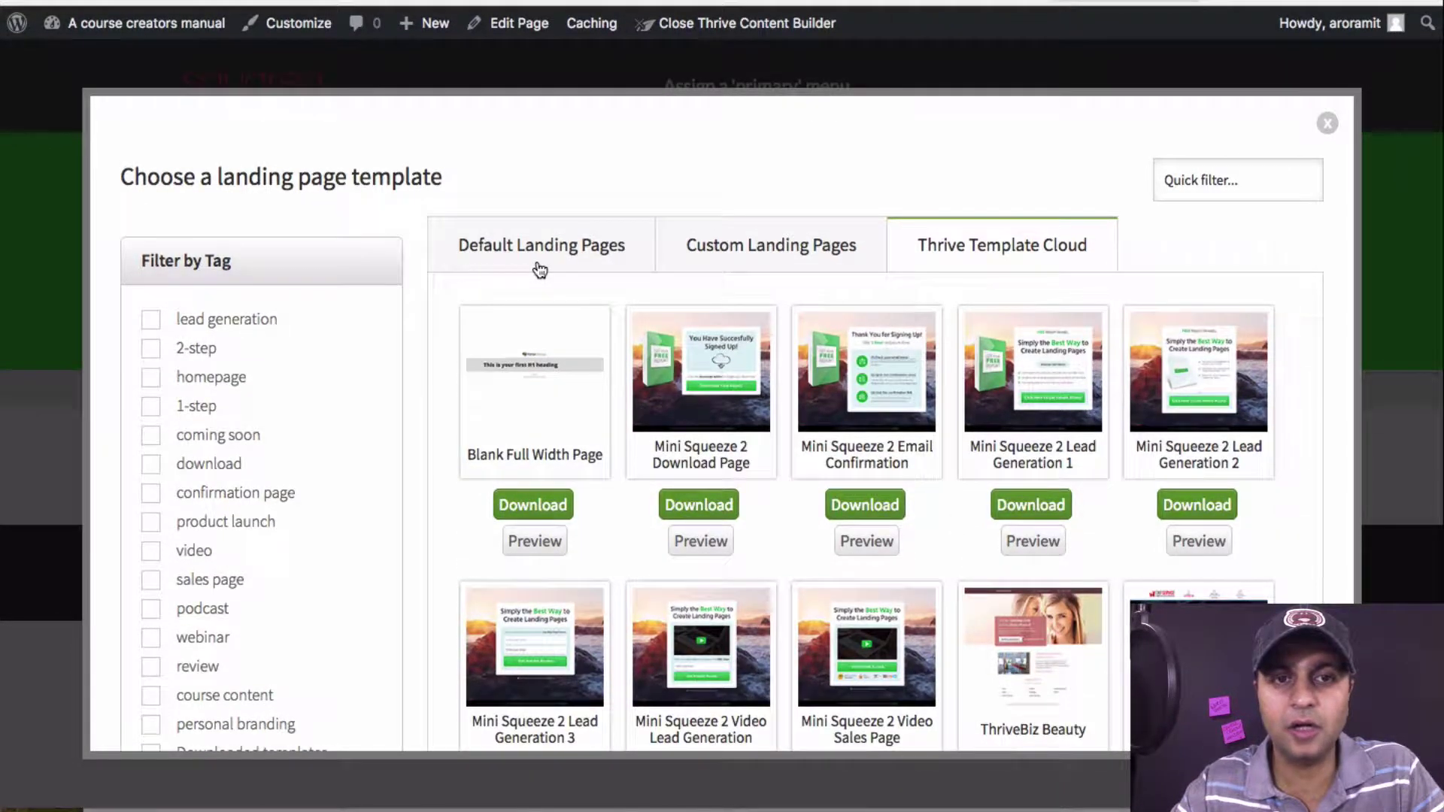
{"action": "left_click", "coordinate": [538, 269]}
{"action": "scroll", "coordinate": [782, 393], "scroll_direction": "up", "scroll_amount": 10}
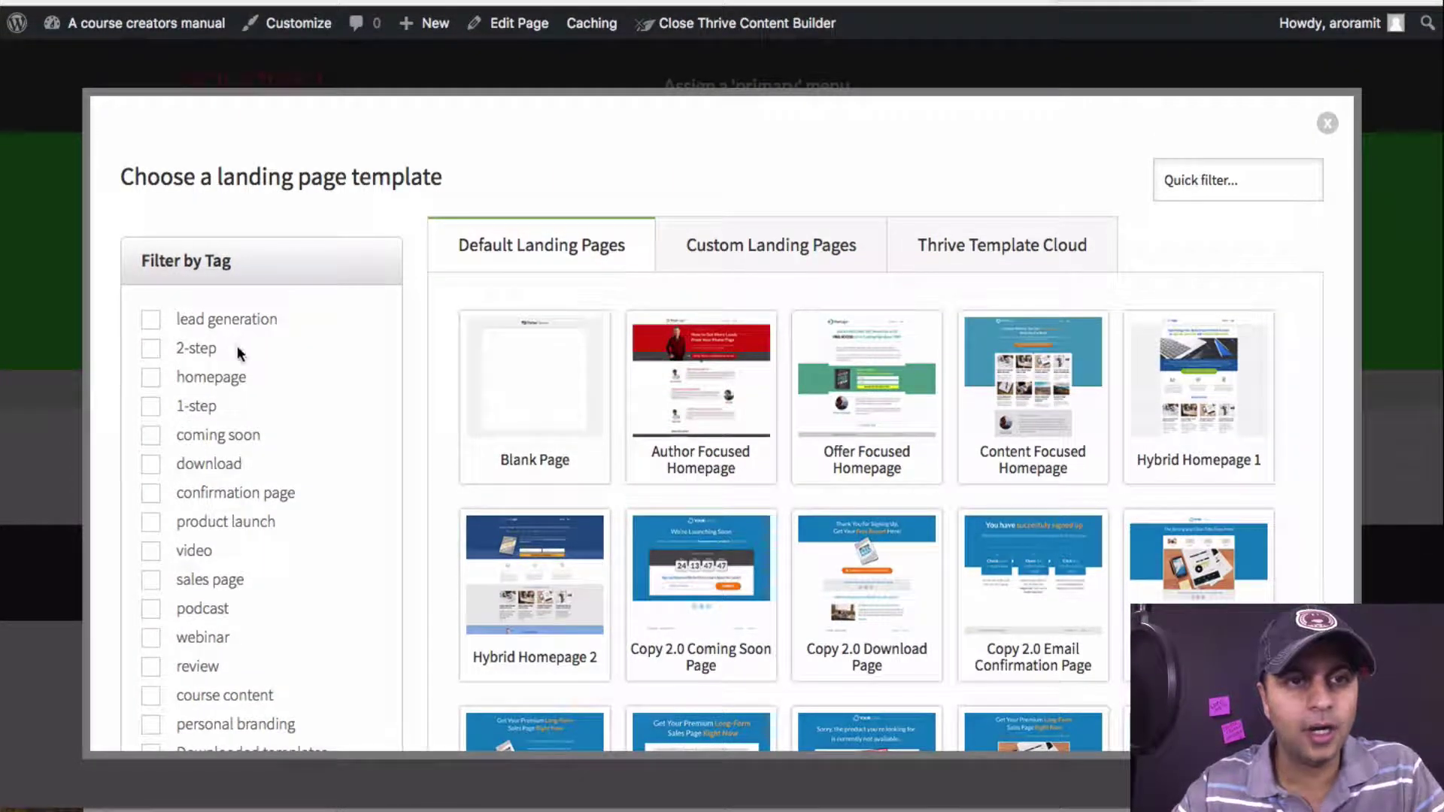
{"action": "scroll", "coordinate": [285, 467], "scroll_direction": "down", "scroll_amount": 3}
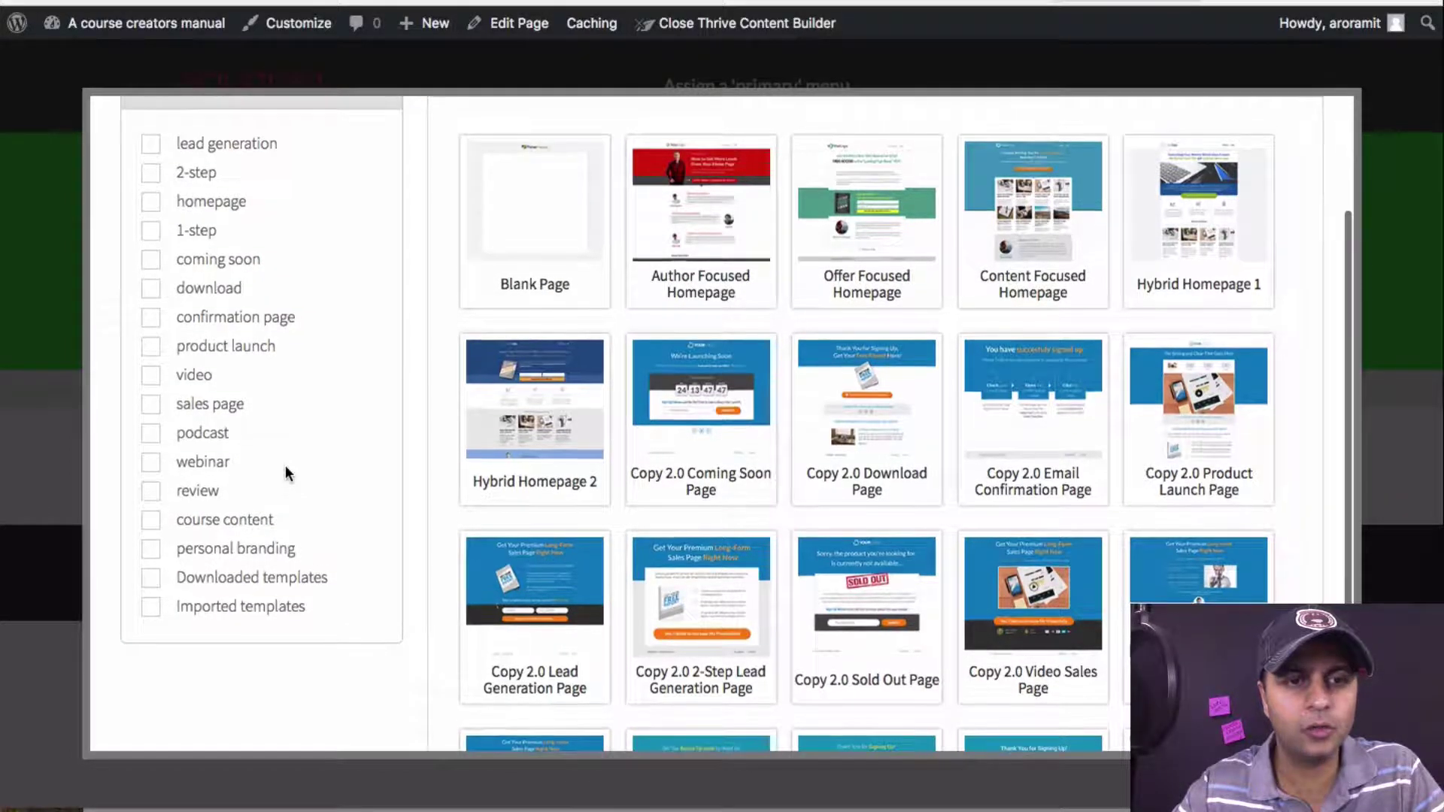
{"action": "scroll", "coordinate": [286, 470], "scroll_direction": "up", "scroll_amount": 1}
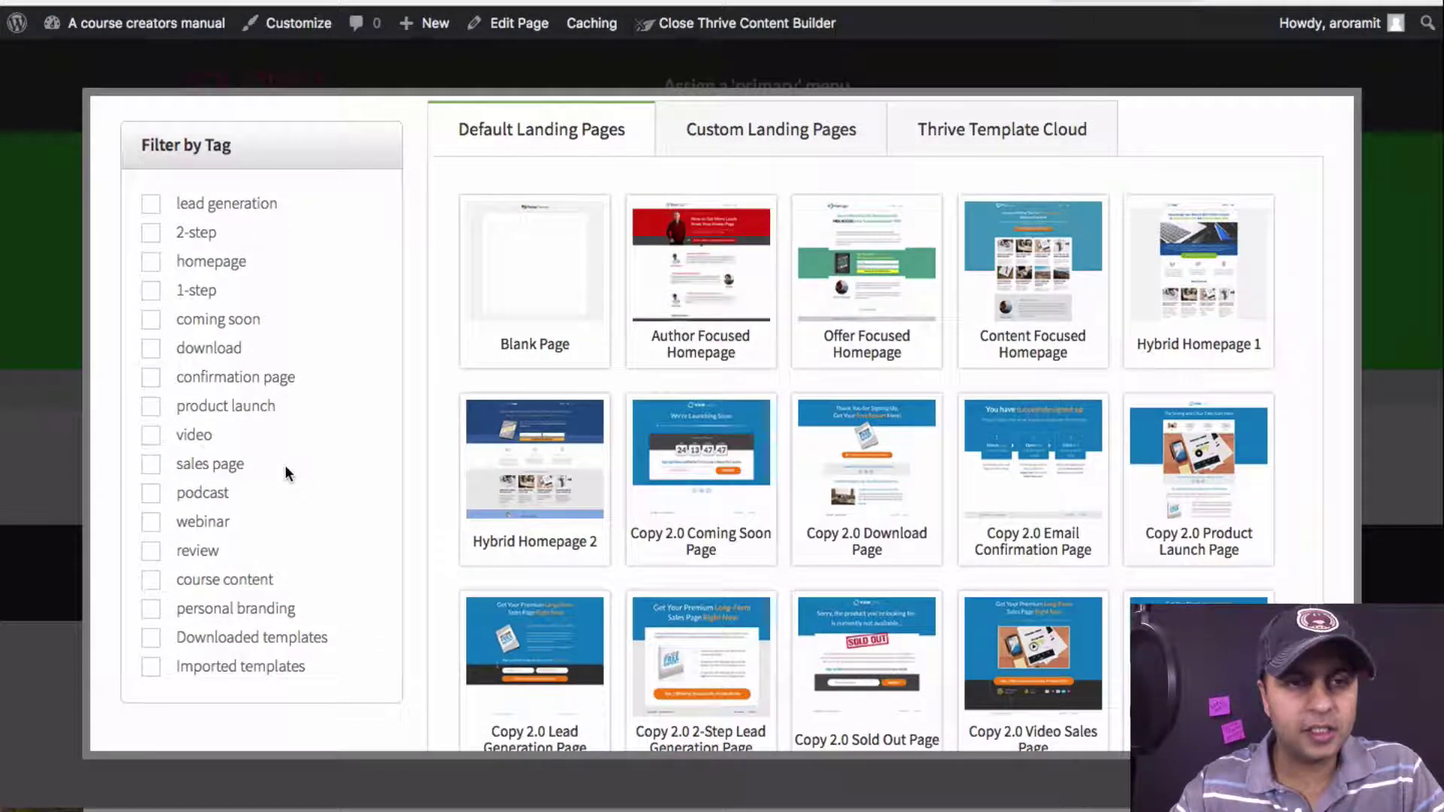
{"action": "scroll", "coordinate": [286, 465], "scroll_direction": "up", "scroll_amount": 1}
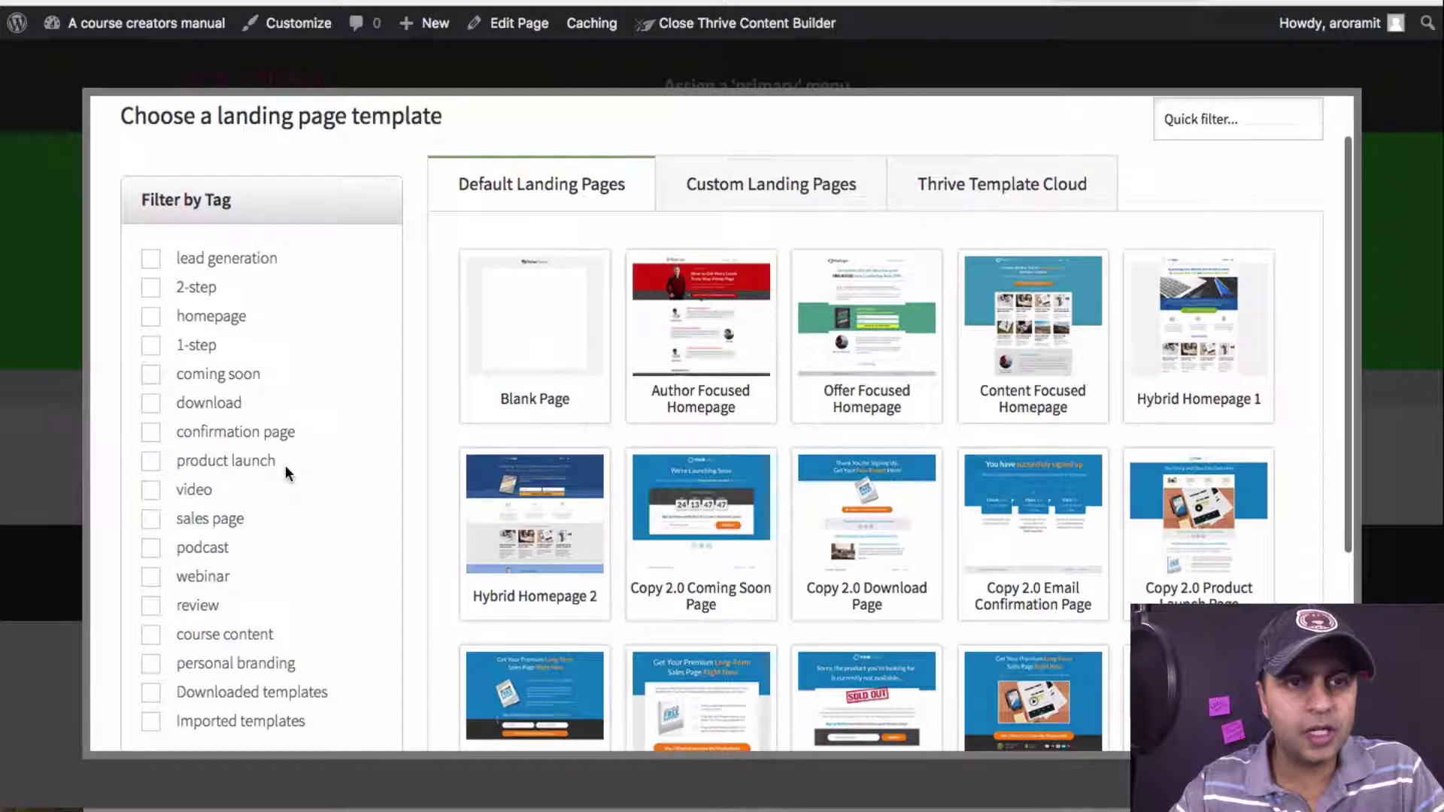
- Filter the landing page templates to download and 2-step designs, trying the Phonic Podcast SoundCloud template
{"action": "left_click", "coordinate": [199, 405]}
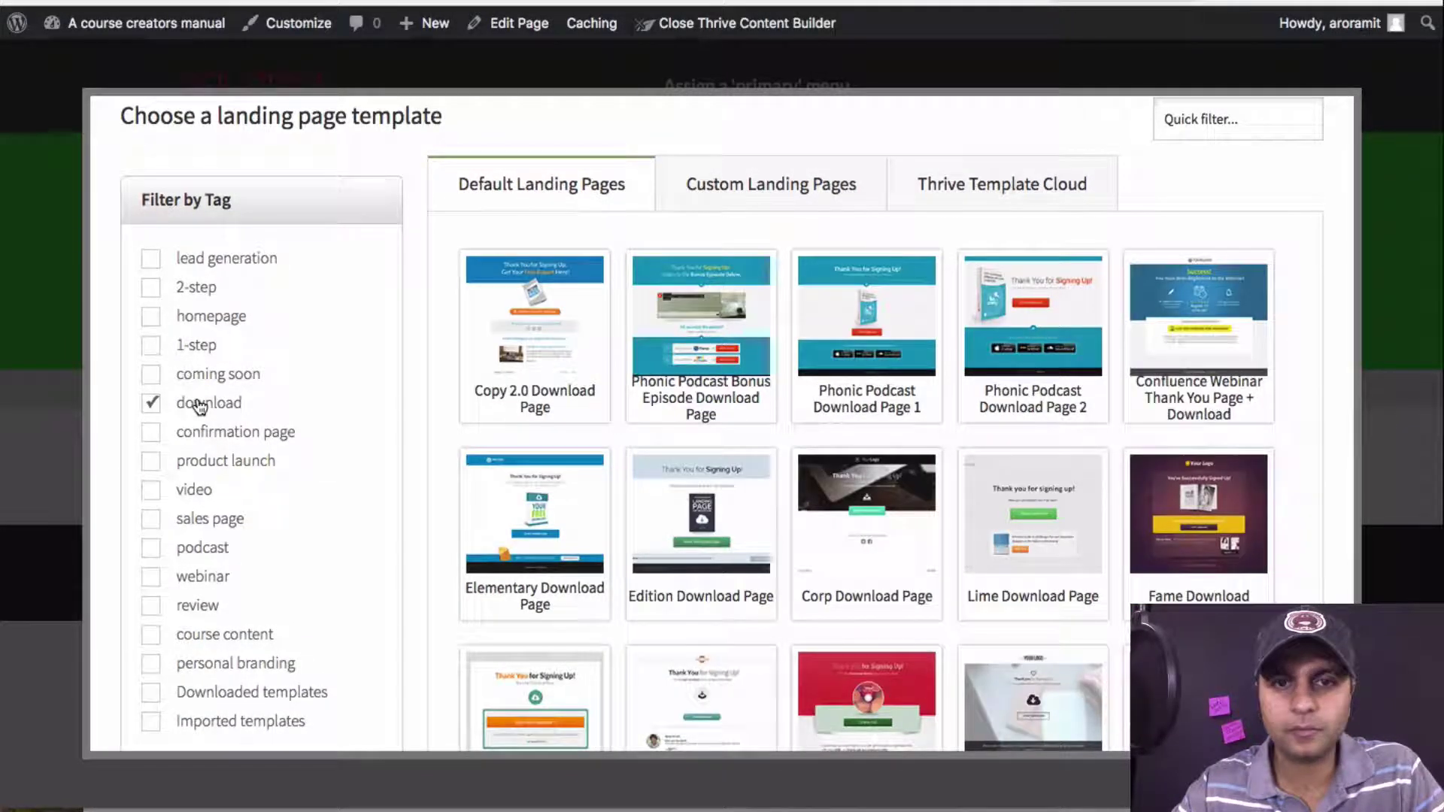
{"action": "left_click", "coordinate": [208, 292]}
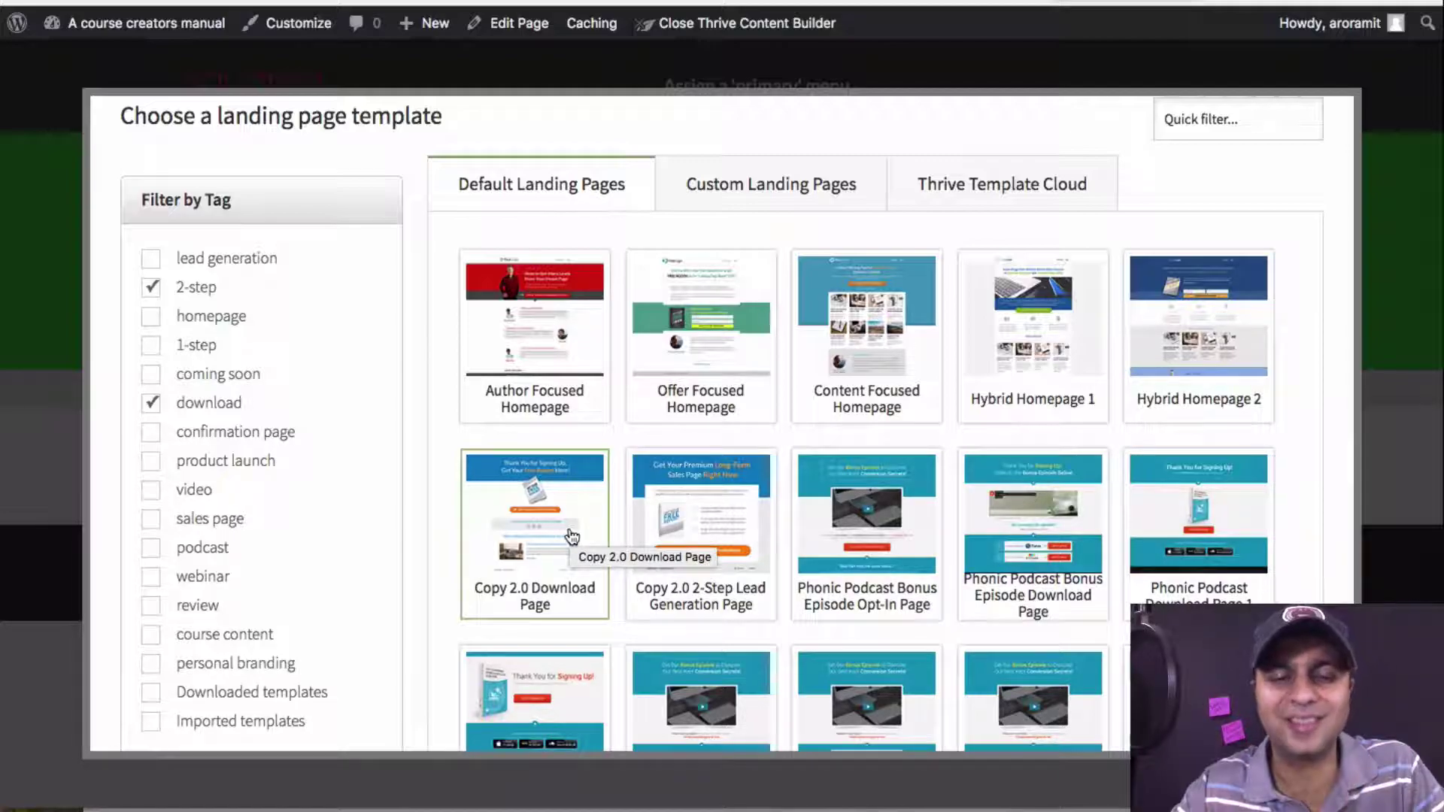
{"action": "scroll", "coordinate": [570, 537], "scroll_direction": "down", "scroll_amount": 3}
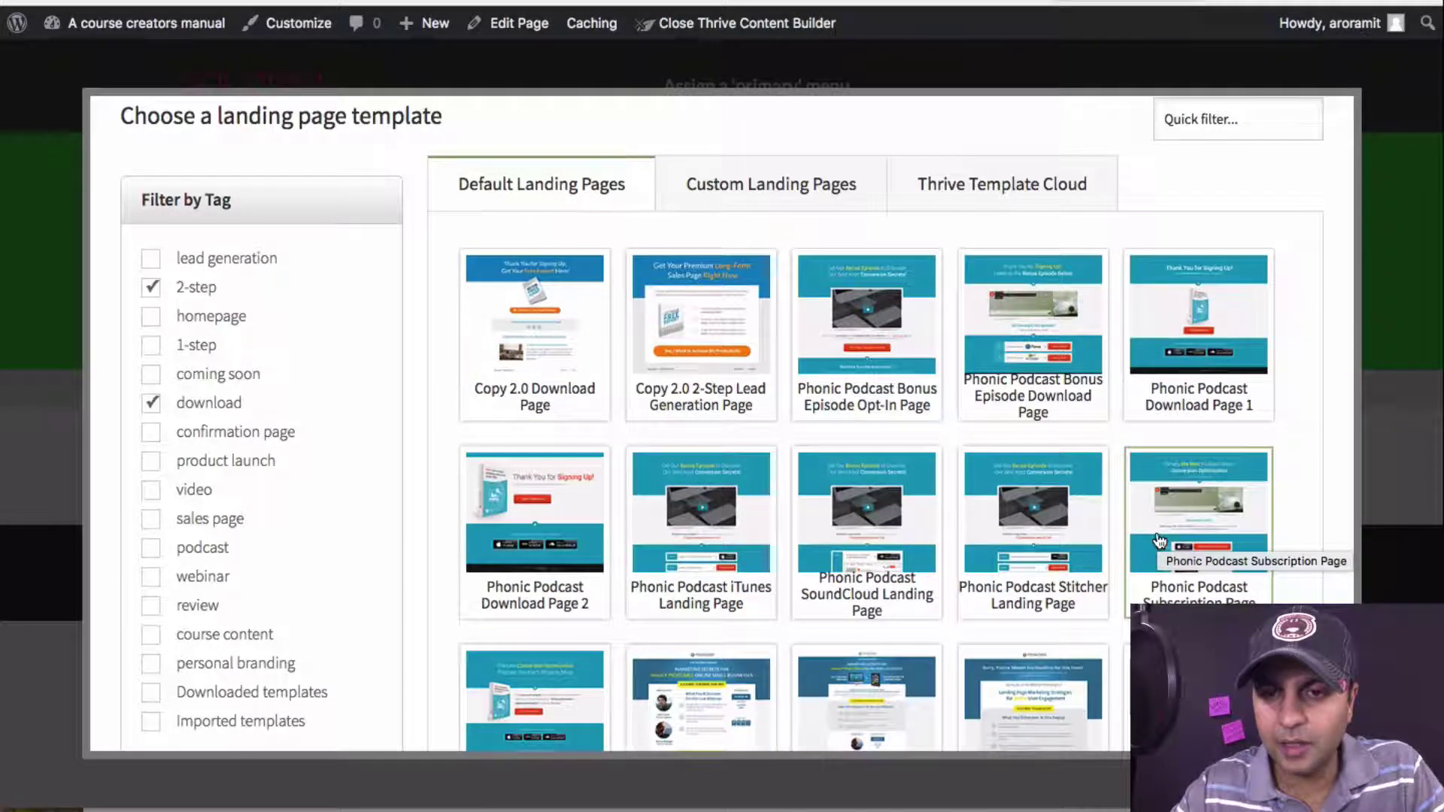
{"action": "left_click", "coordinate": [891, 569]}
{"action": "scroll", "coordinate": [891, 569], "scroll_direction": "down", "scroll_amount": 5}
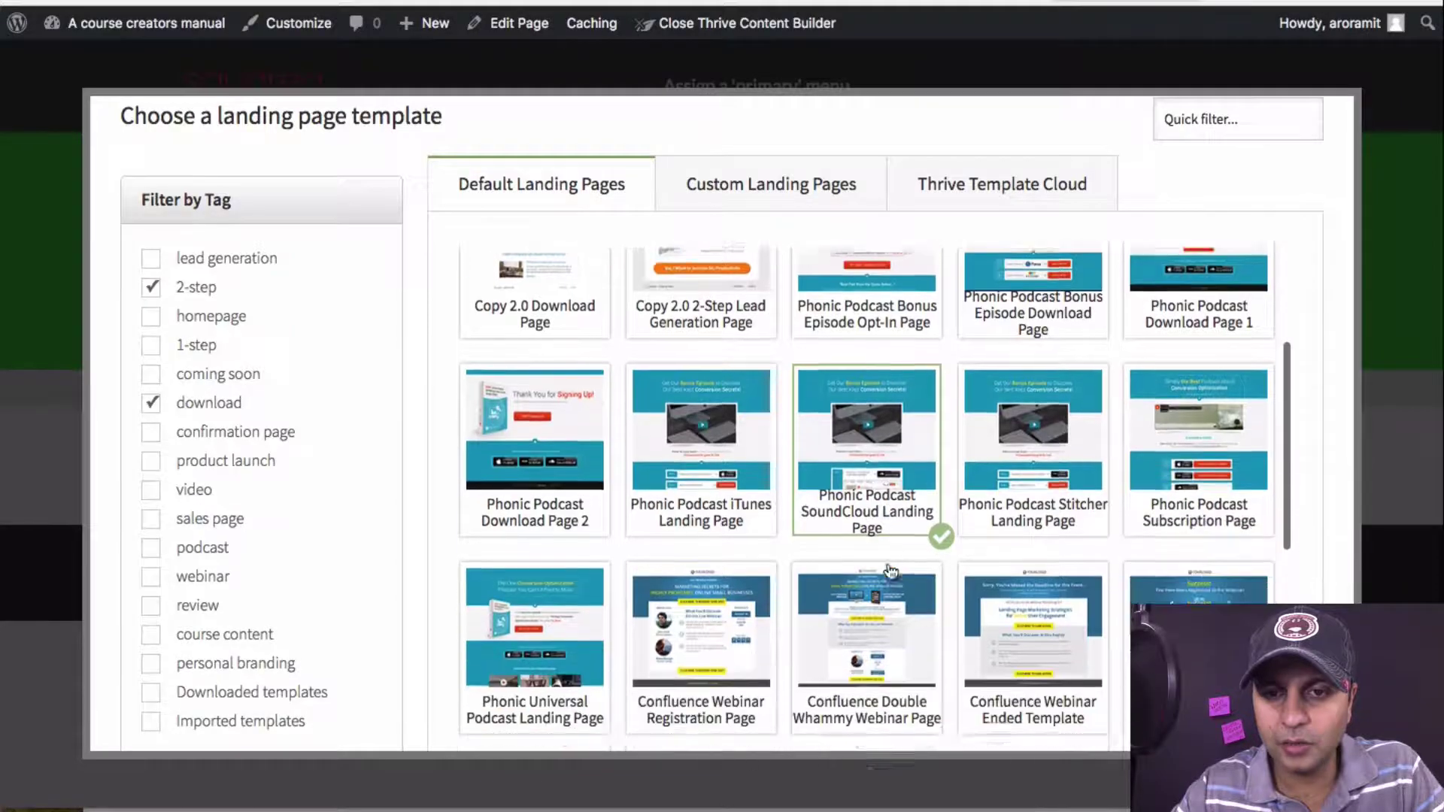
- Apply the Elementary Download Page template, giving the page a 'Thank You for Signing Up!' layout
{"action": "scroll", "coordinate": [891, 569], "scroll_direction": "down", "scroll_amount": 3}
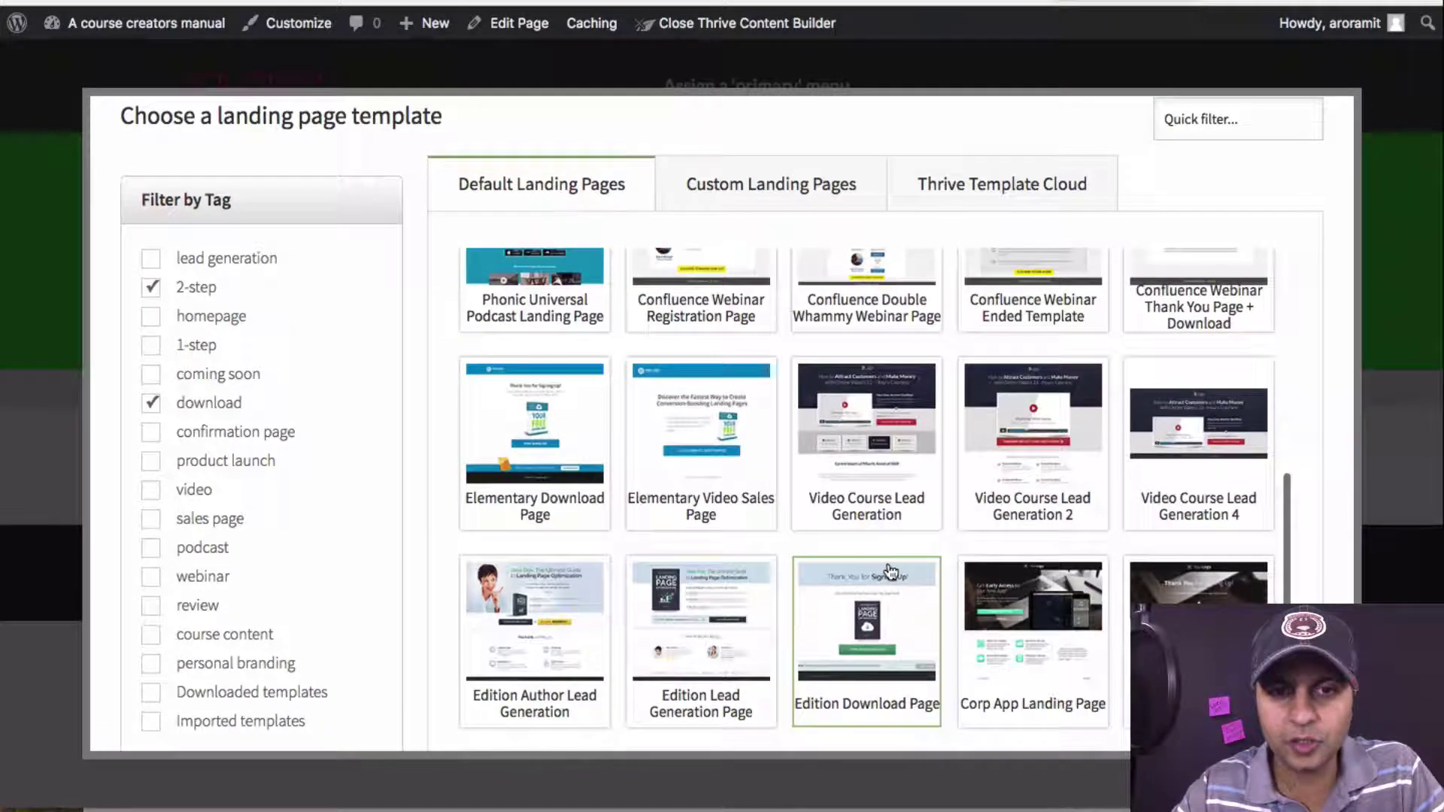
{"action": "scroll", "coordinate": [891, 569], "scroll_direction": "down", "scroll_amount": 3}
{"action": "scroll", "coordinate": [891, 569], "scroll_direction": "up", "scroll_amount": 3}
{"action": "left_click", "coordinate": [478, 423]}
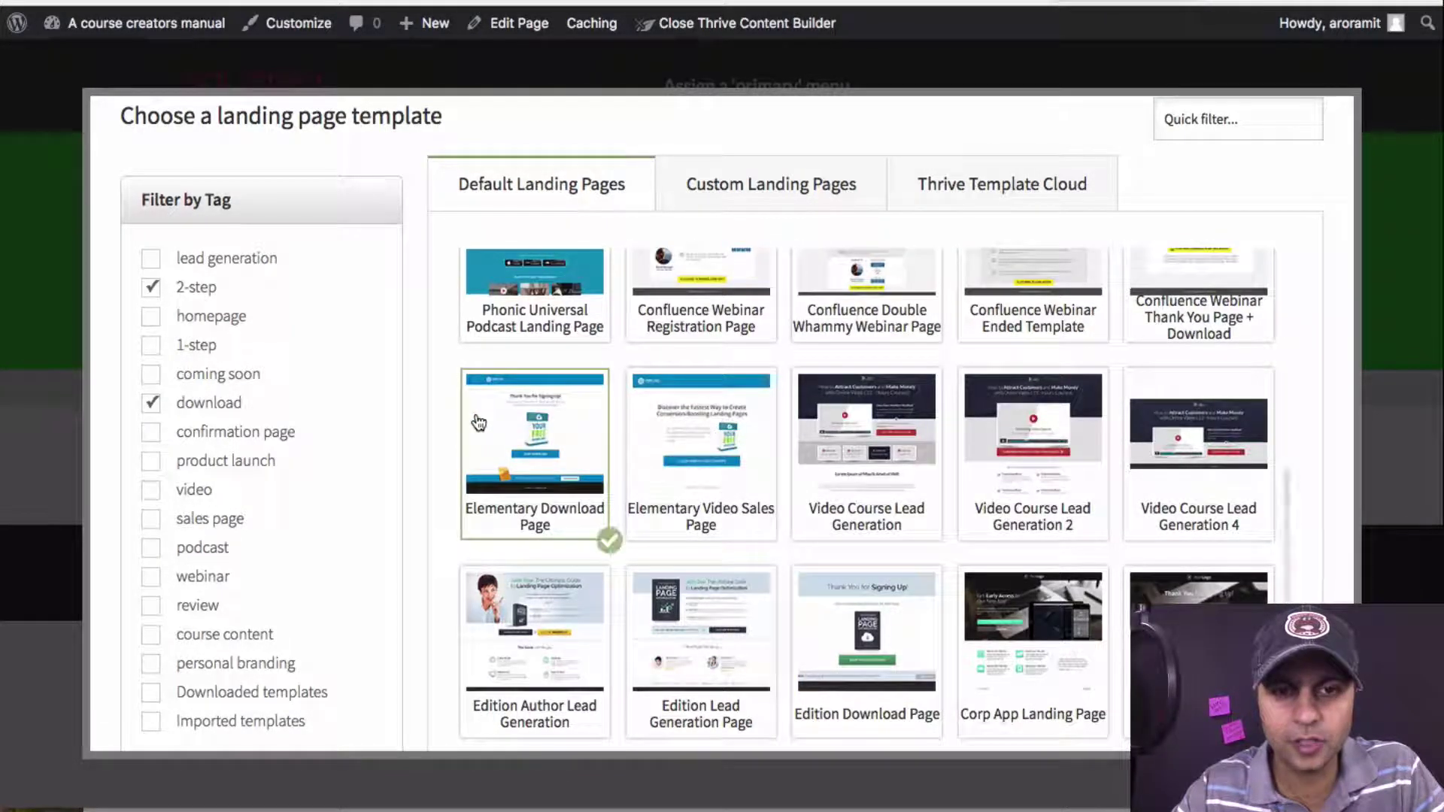
{"action": "scroll", "coordinate": [796, 516], "scroll_direction": "down", "scroll_amount": 5}
{"action": "scroll", "coordinate": [799, 518], "scroll_direction": "down", "scroll_amount": 5}
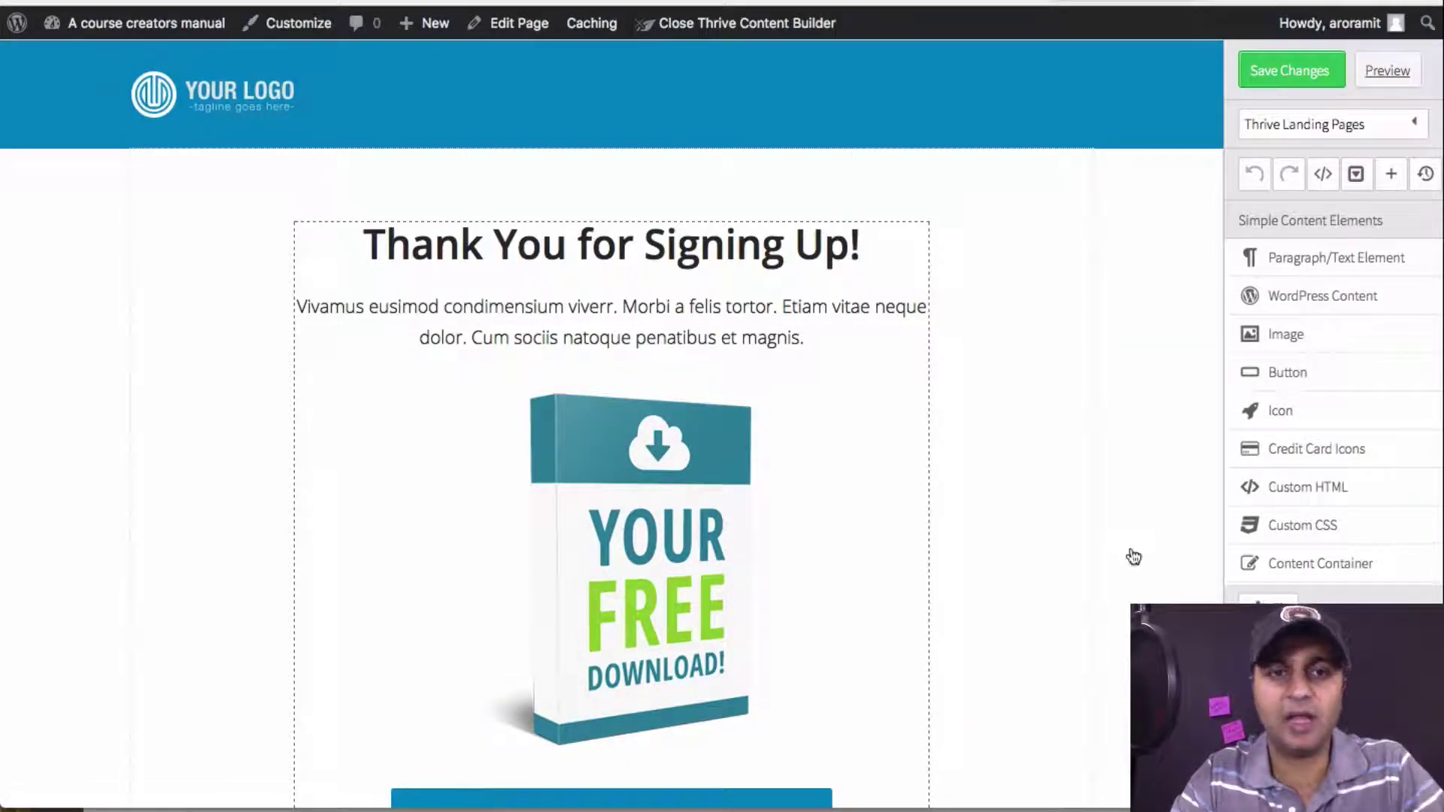
{"action": "scroll", "coordinate": [698, 288], "scroll_direction": "down", "scroll_amount": 3}
{"action": "scroll", "coordinate": [698, 288], "scroll_direction": "down", "scroll_amount": 4}
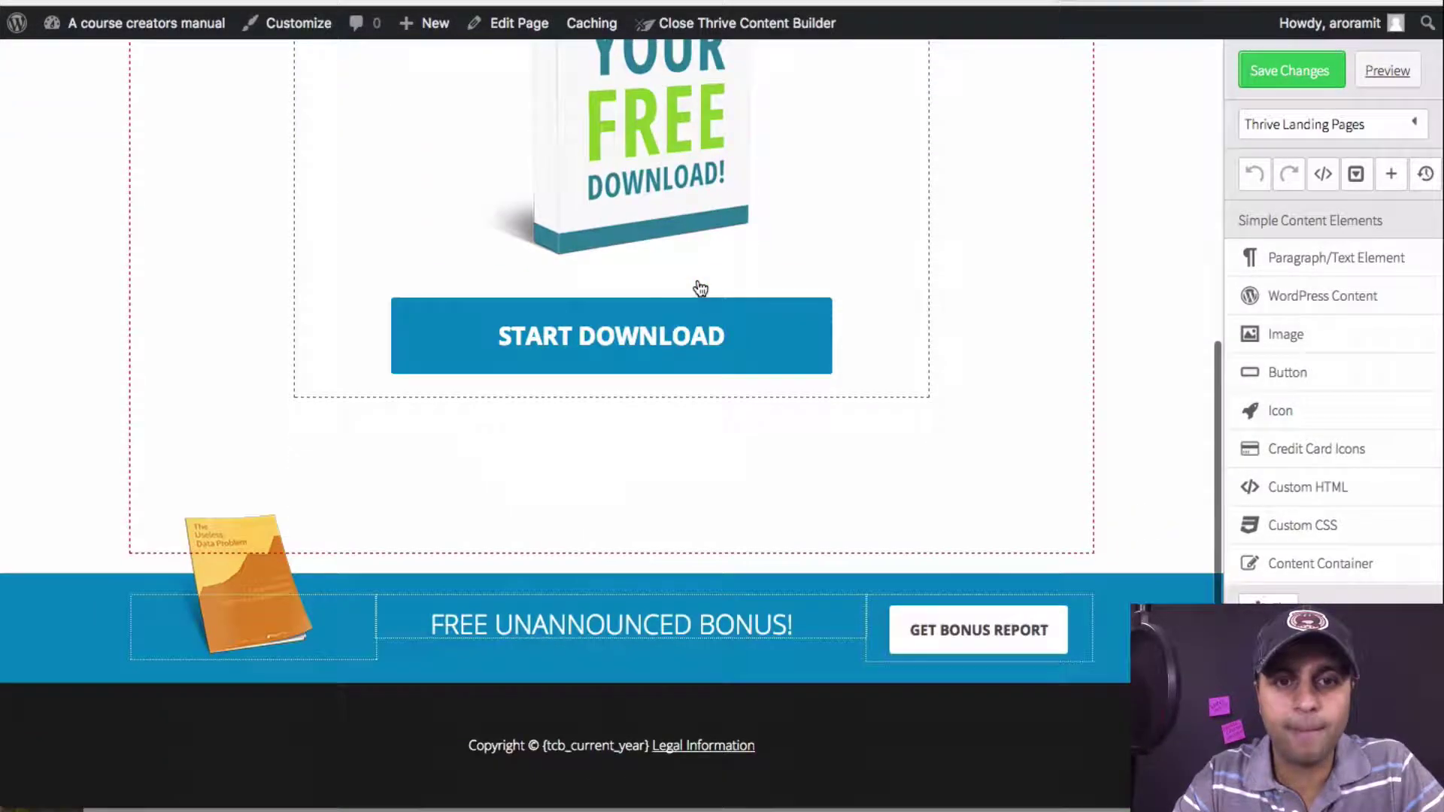
{"action": "scroll", "coordinate": [698, 287], "scroll_direction": "up", "scroll_amount": 6}
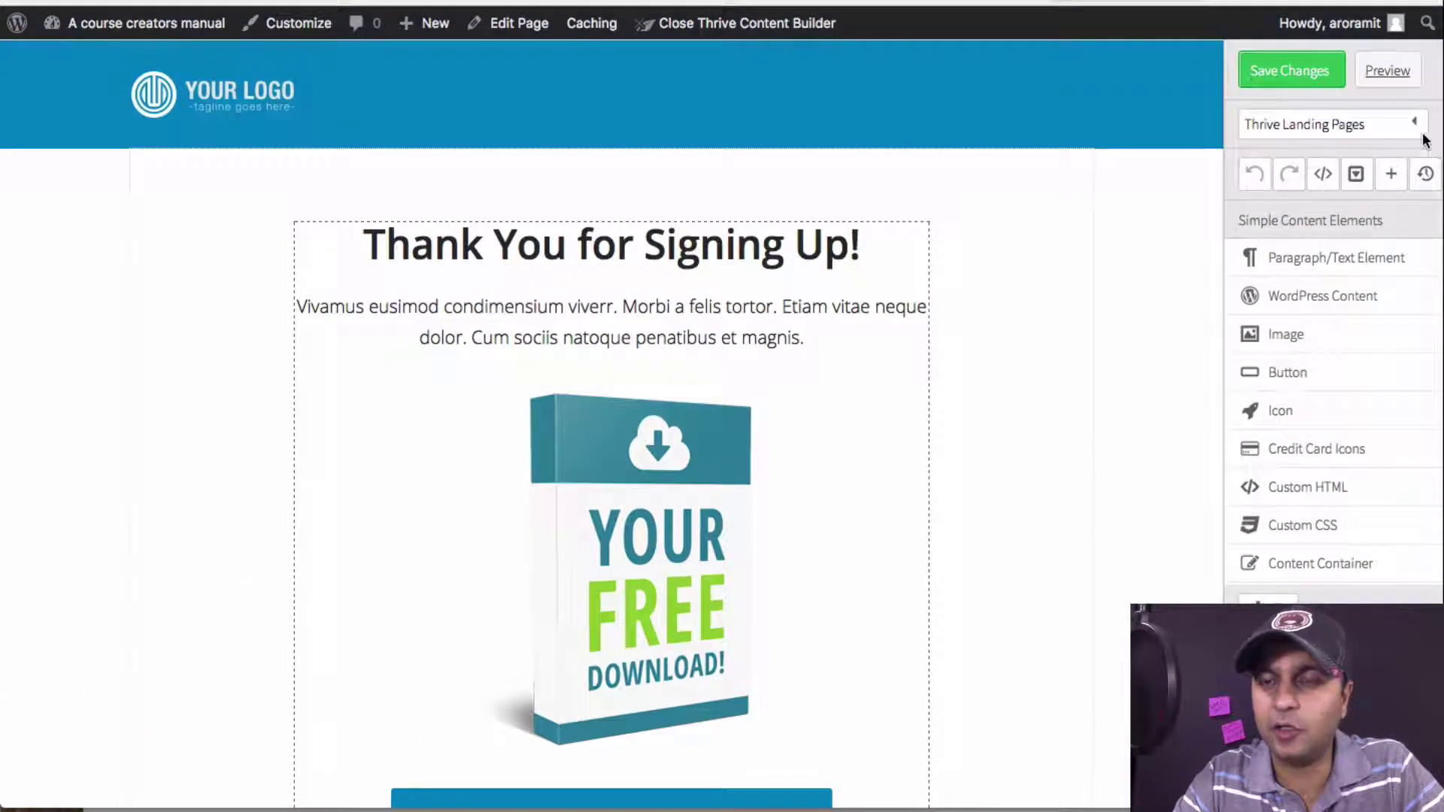
{"action": "left_click", "coordinate": [1386, 122]}
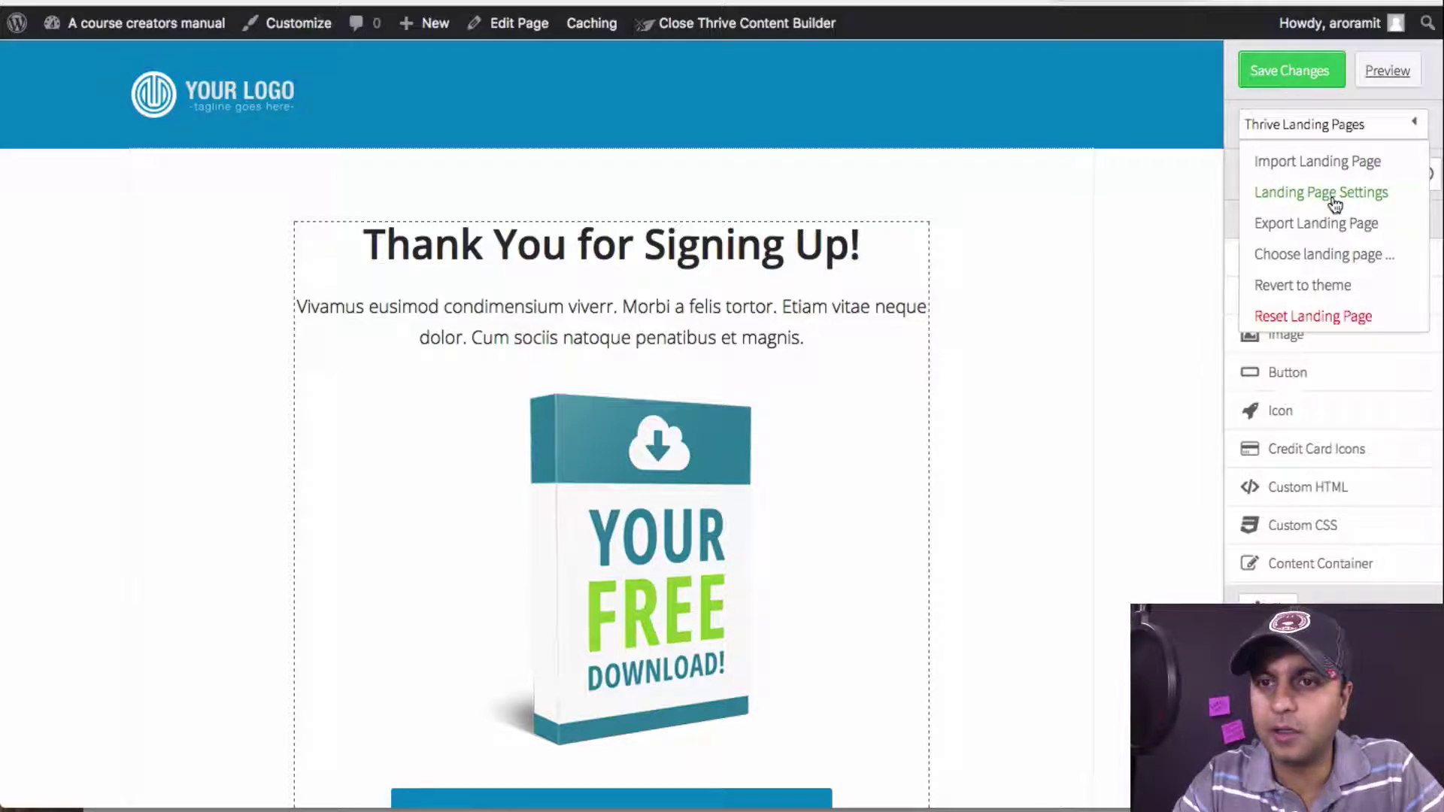
- Reopen the template chooser, filter to 2-step designs, and pick the Simple template
{"action": "left_click", "coordinate": [1327, 256]}
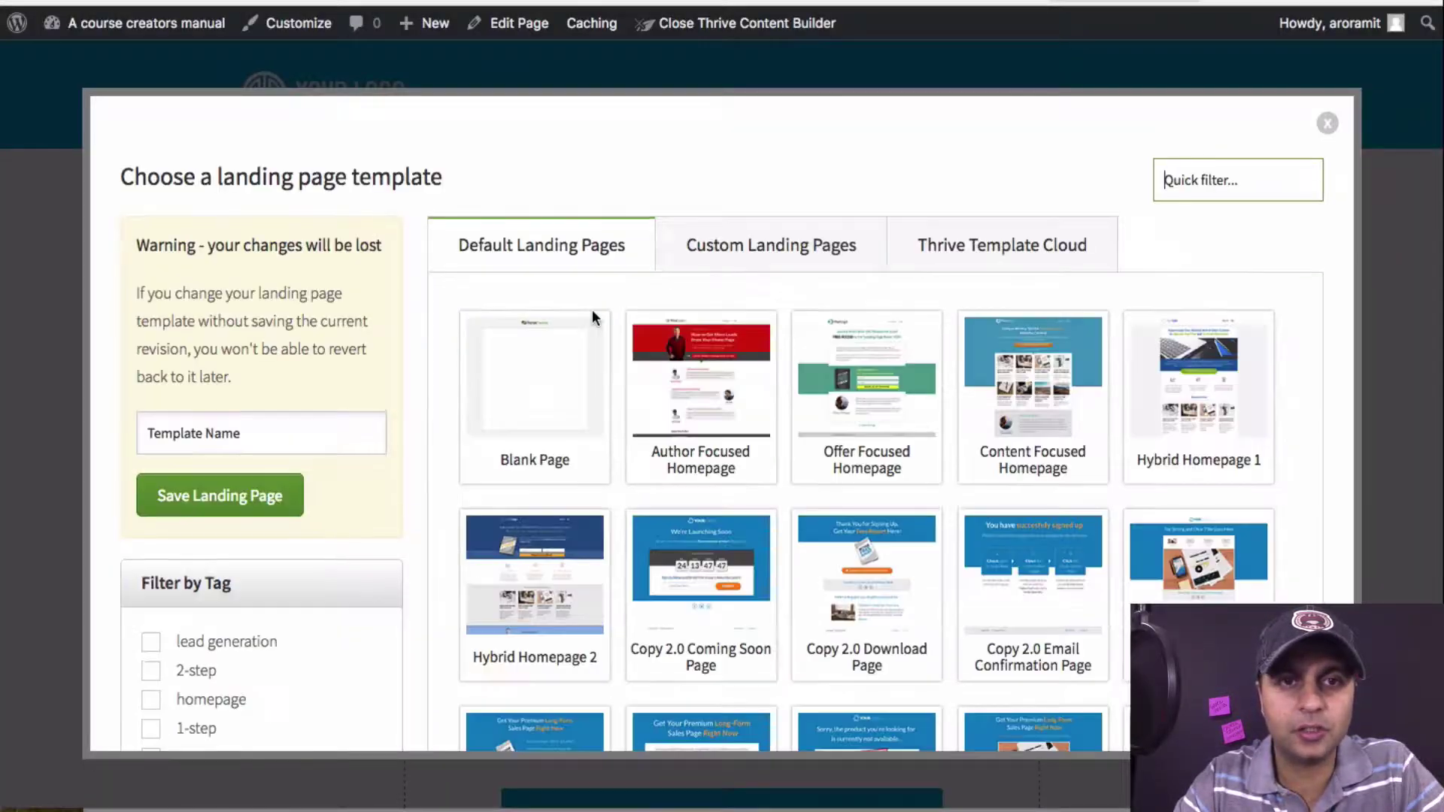
{"action": "scroll", "coordinate": [274, 356], "scroll_direction": "down", "scroll_amount": 4}
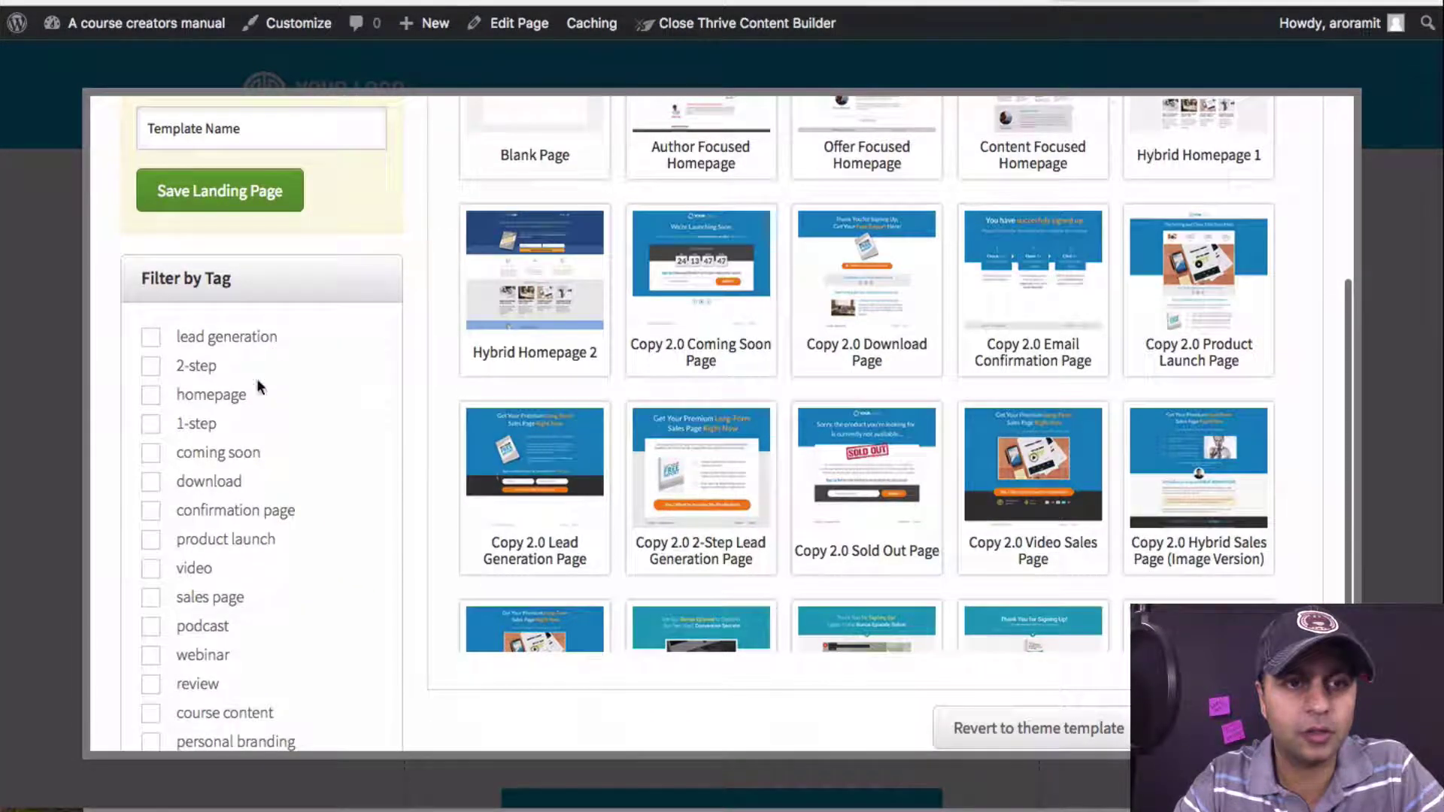
{"action": "left_click", "coordinate": [153, 367]}
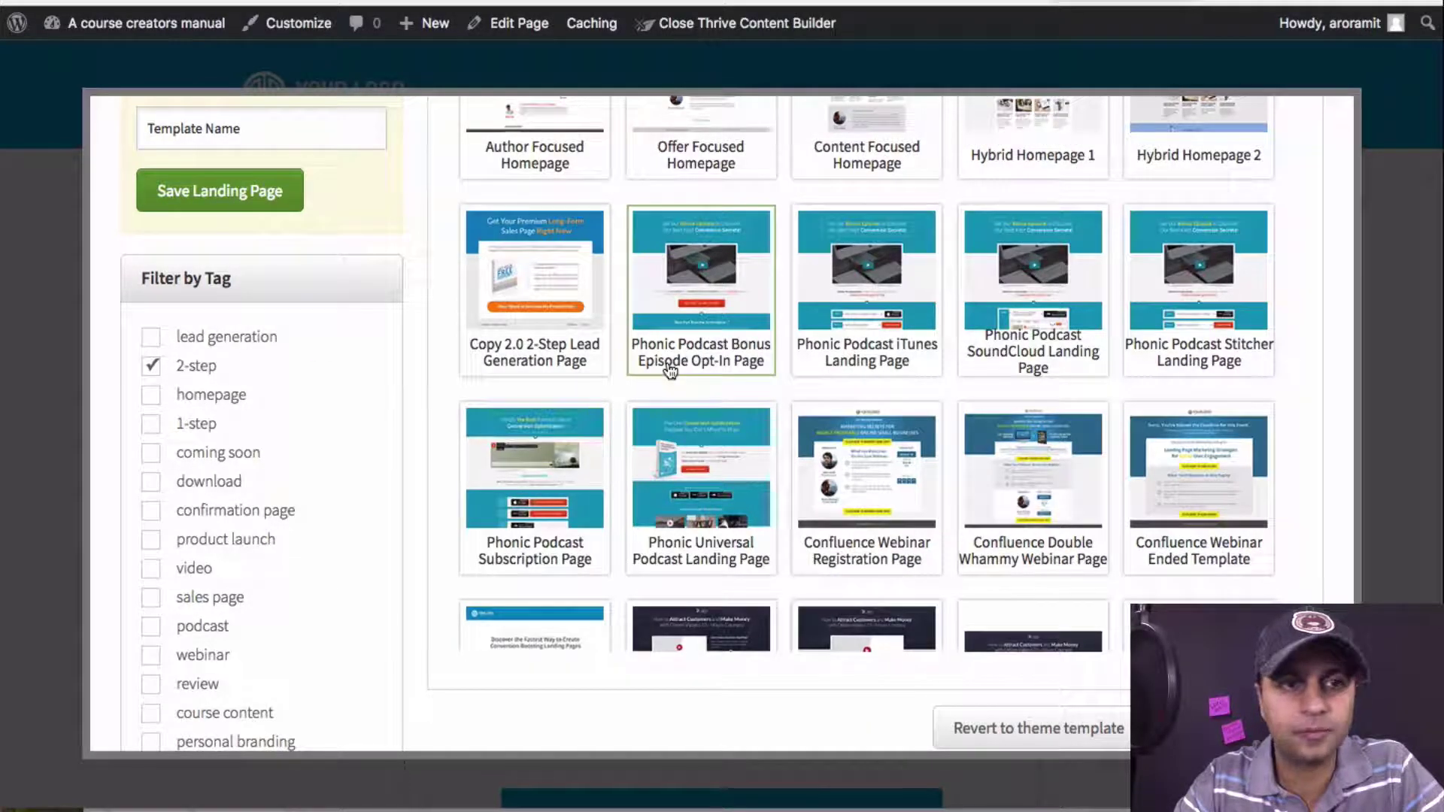
{"action": "scroll", "coordinate": [670, 368], "scroll_direction": "up", "scroll_amount": 4}
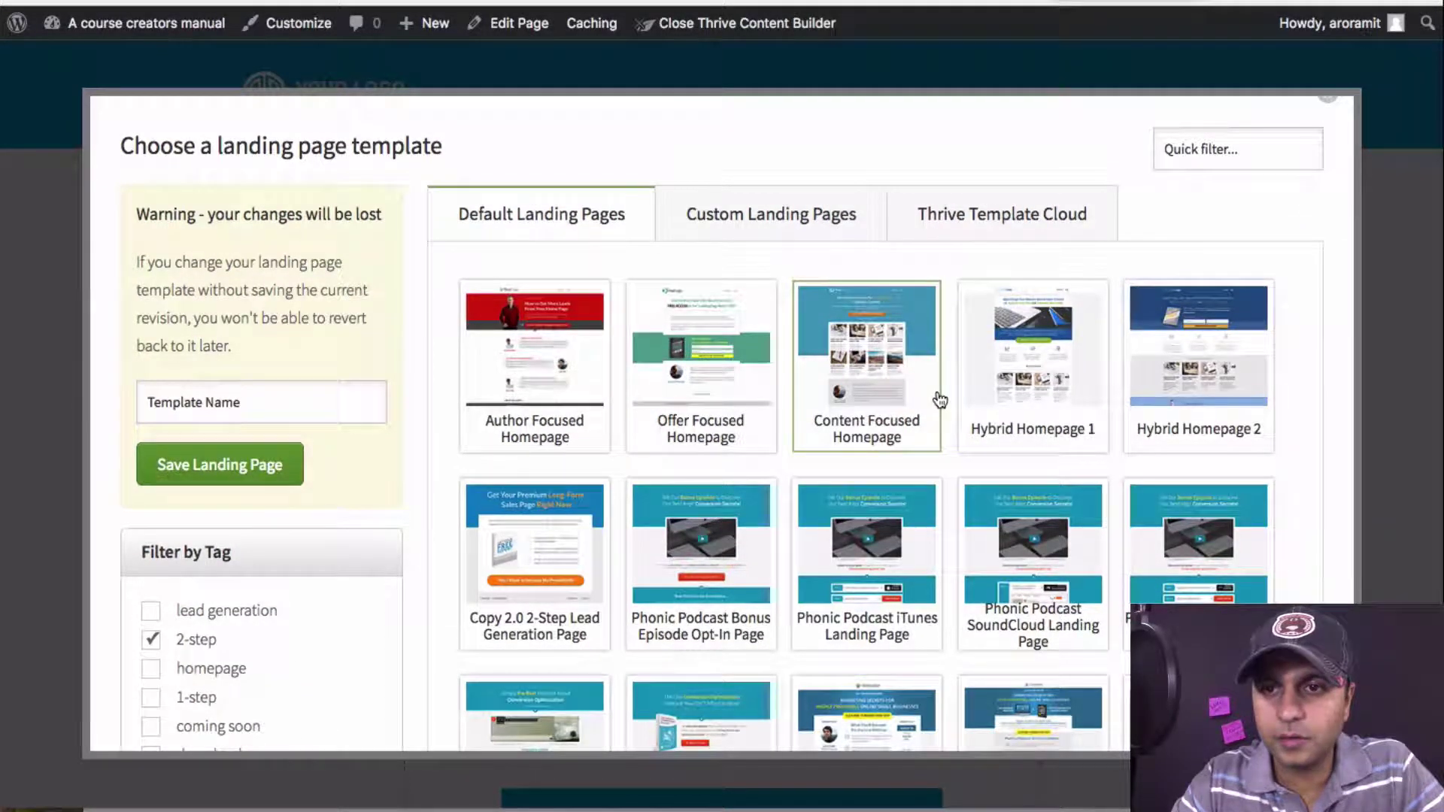
{"action": "scroll", "coordinate": [1067, 400], "scroll_direction": "down", "scroll_amount": 6}
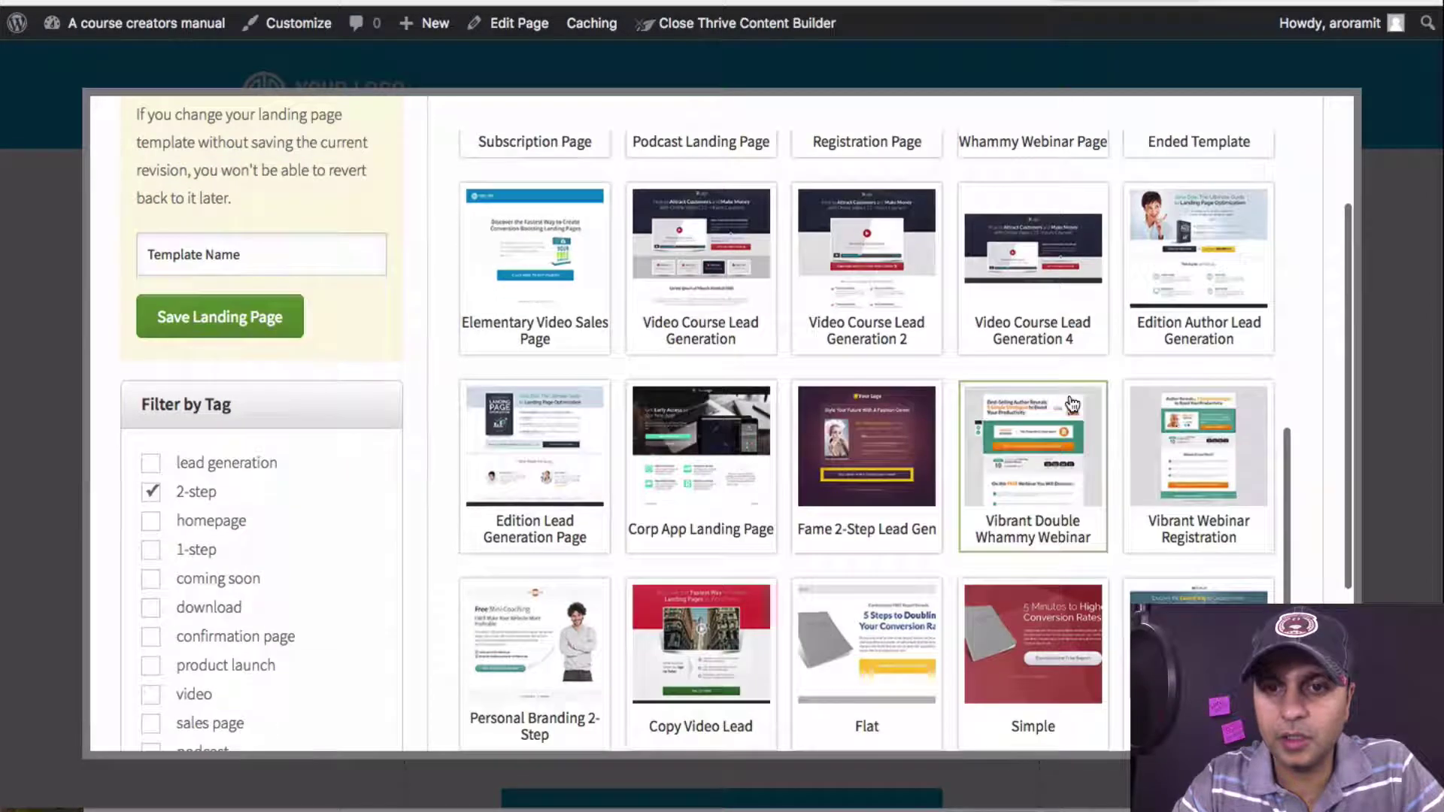
{"action": "scroll", "coordinate": [1072, 404], "scroll_direction": "down", "scroll_amount": 2}
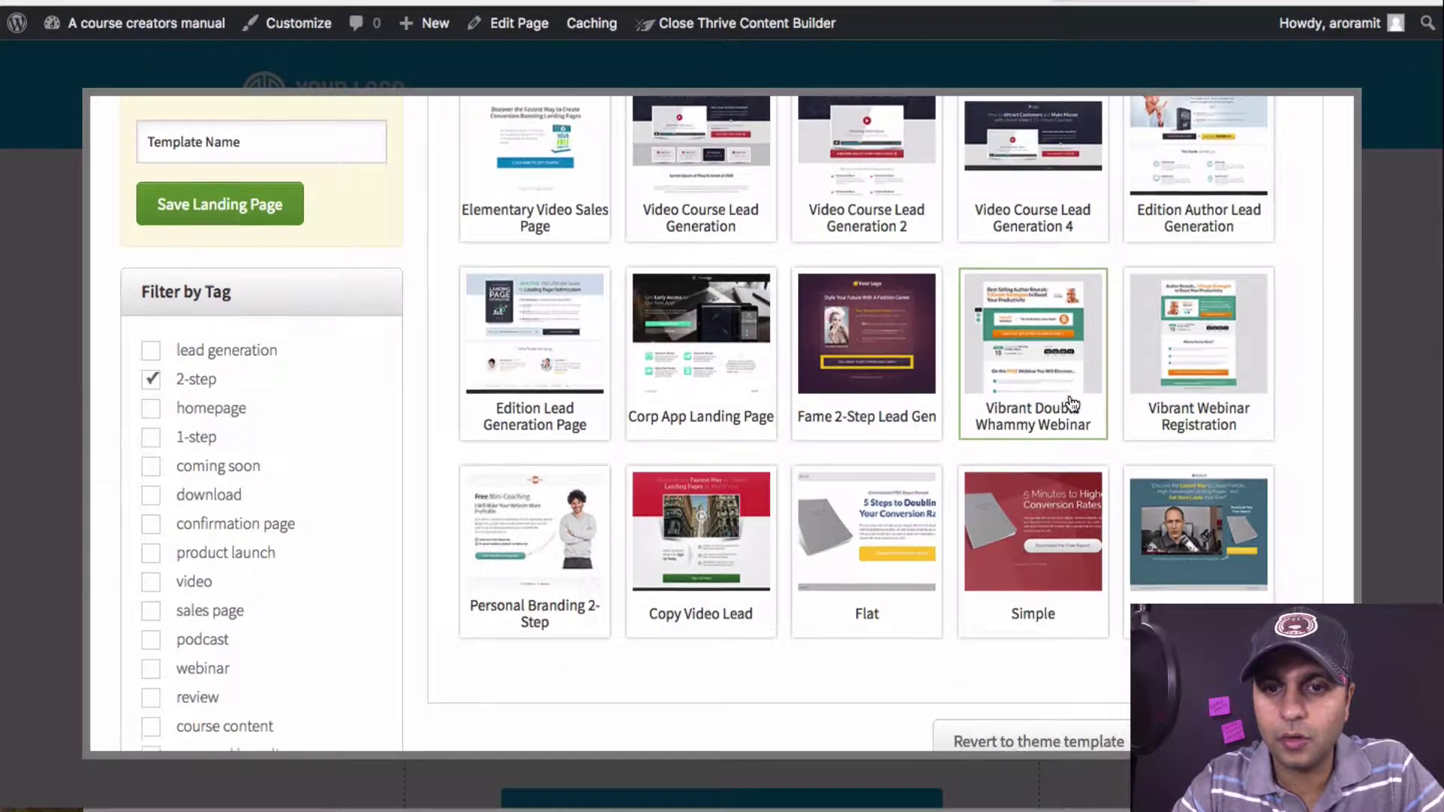
{"action": "scroll", "coordinate": [1072, 404], "scroll_direction": "down", "scroll_amount": 1}
{"action": "left_click", "coordinate": [1050, 490]}
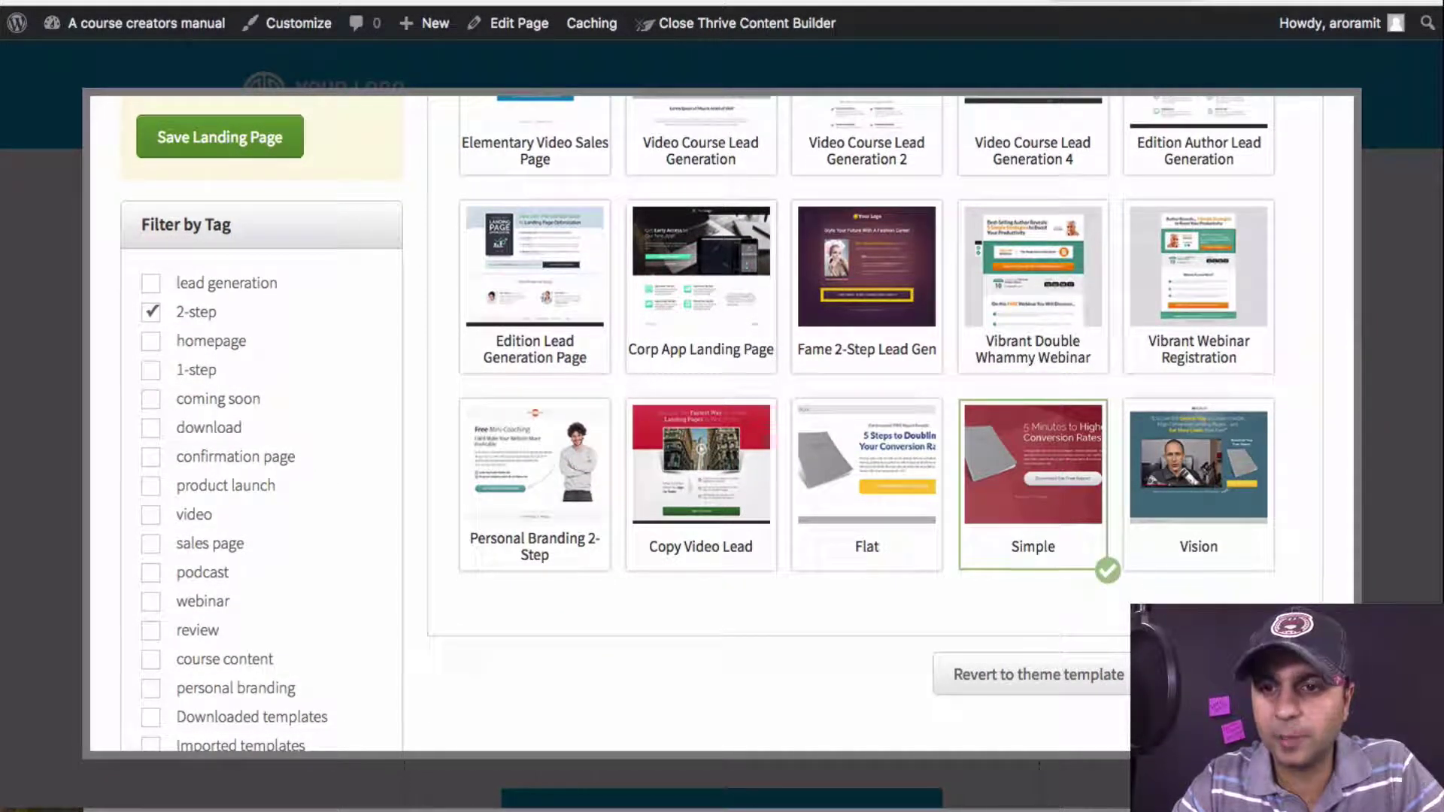
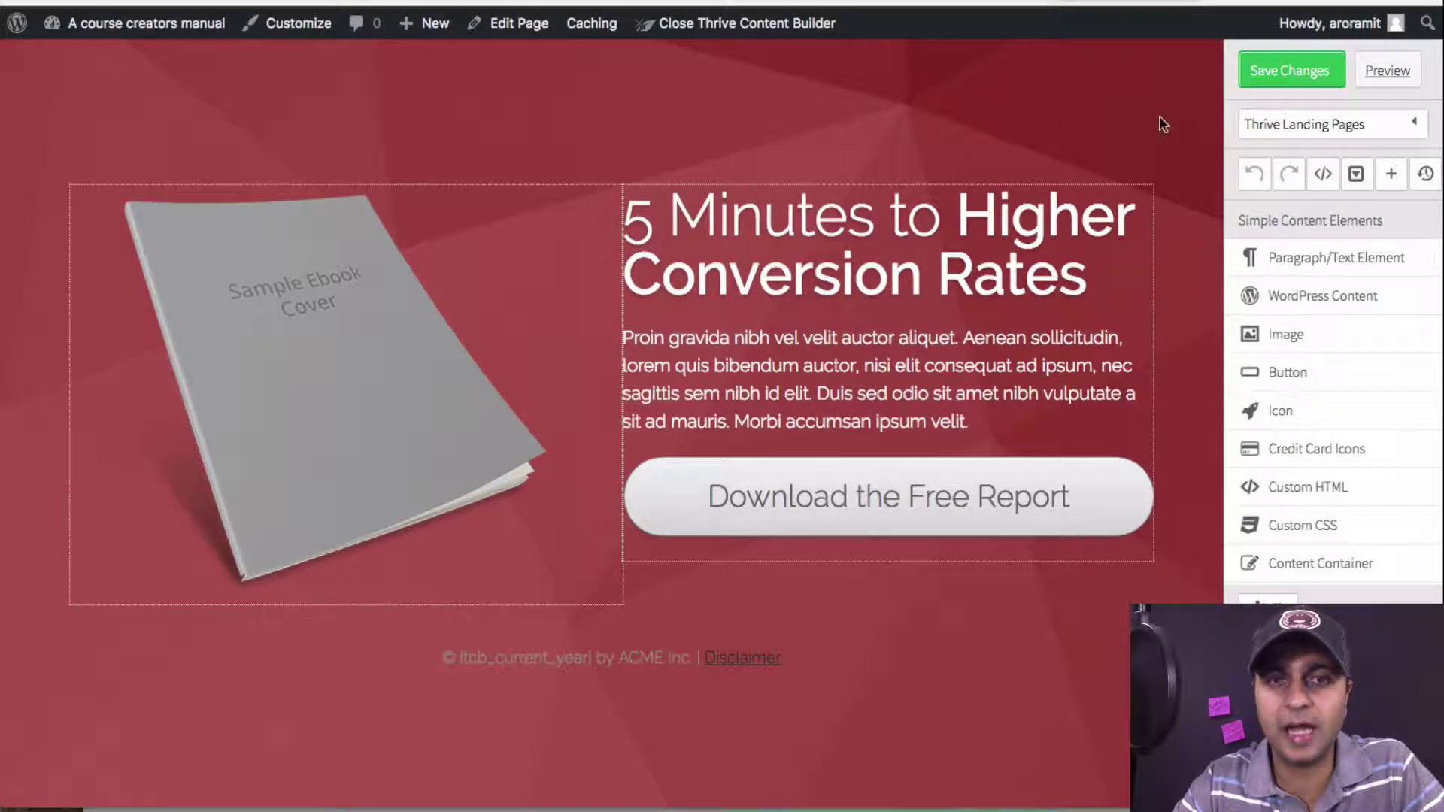
- Open Landing Page Settings and look over the background pattern and custom colour options
{"action": "left_click", "coordinate": [1292, 128]}
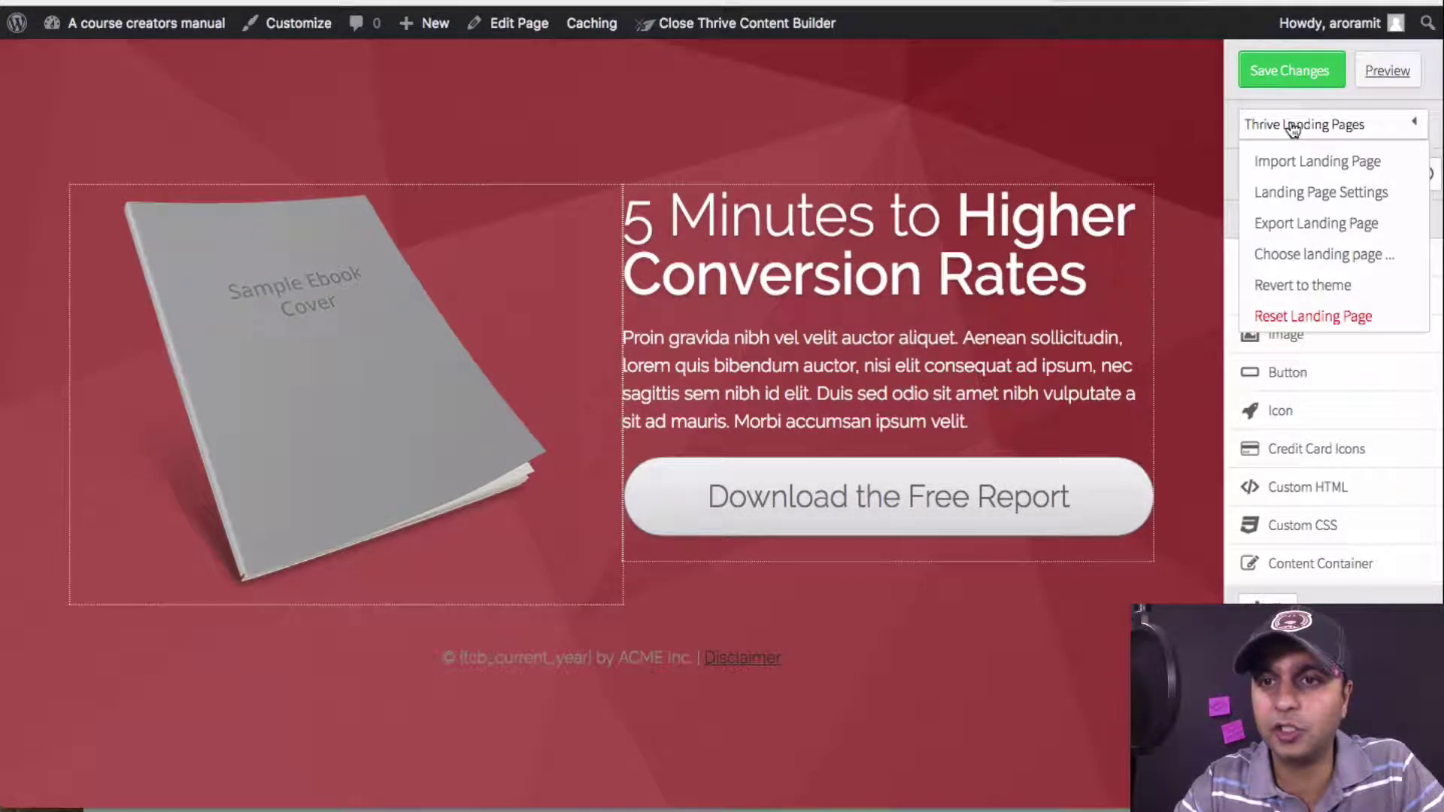
{"action": "left_click", "coordinate": [1332, 194]}
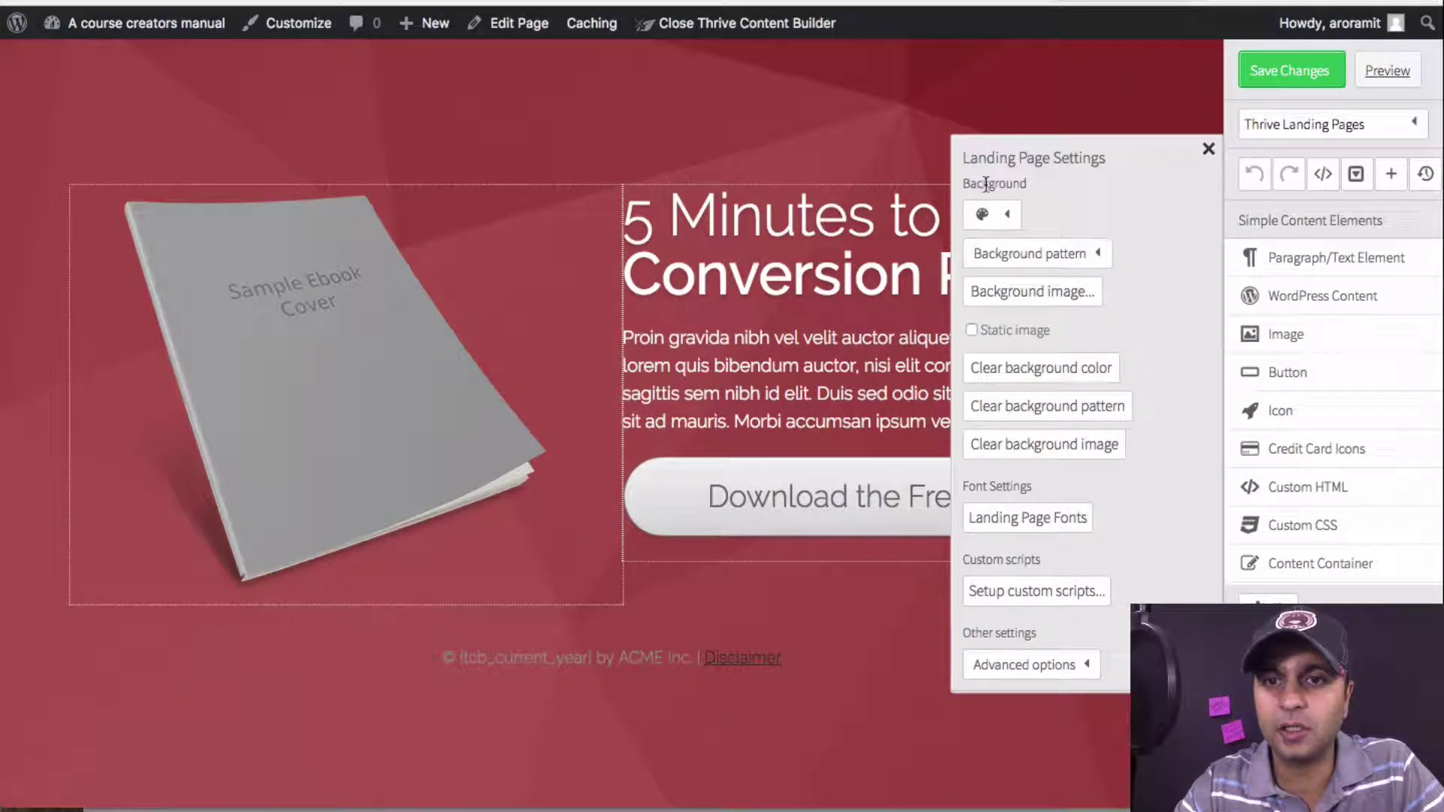
{"action": "left_click", "coordinate": [1080, 267]}
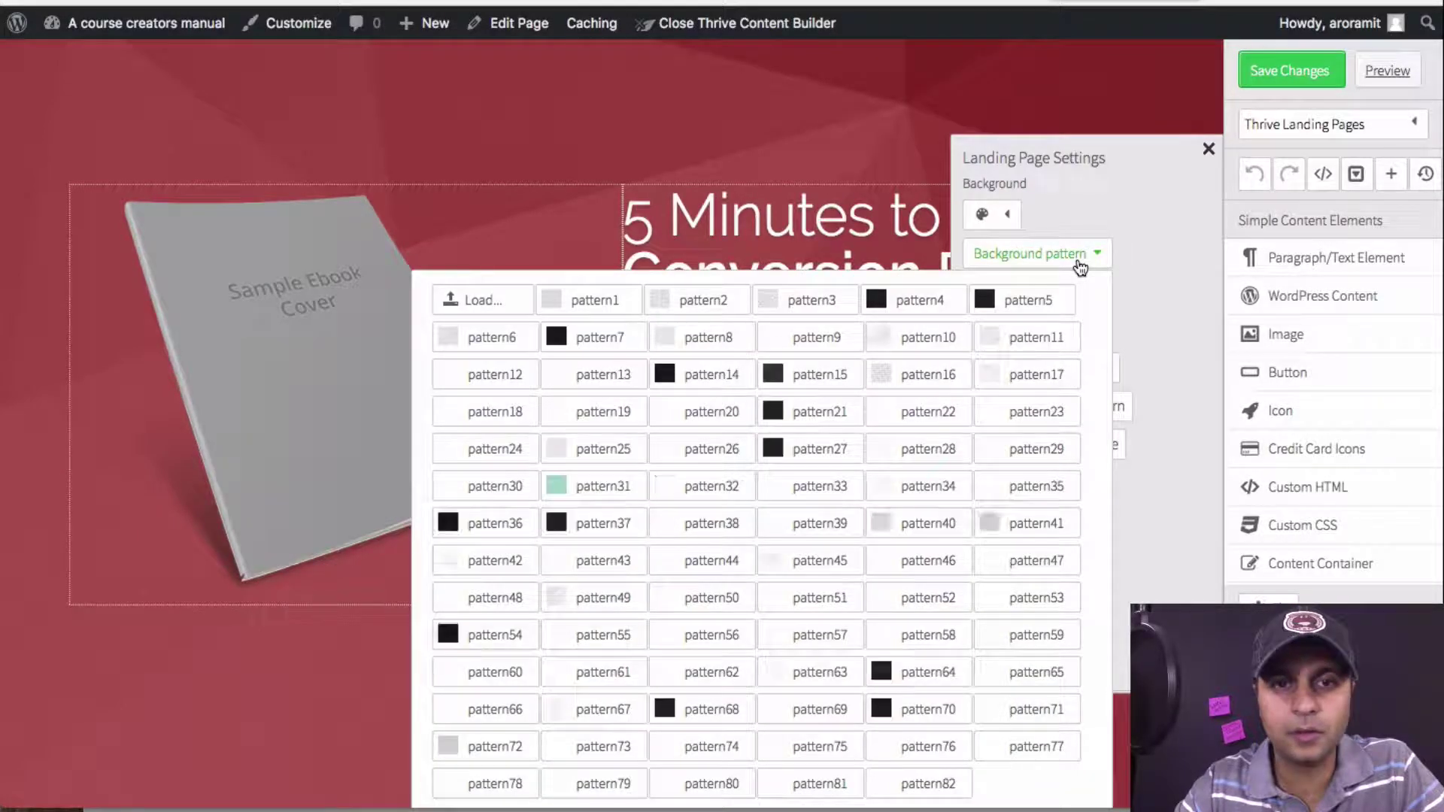
{"action": "left_click", "coordinate": [1081, 267]}
{"action": "left_click", "coordinate": [1007, 224]}
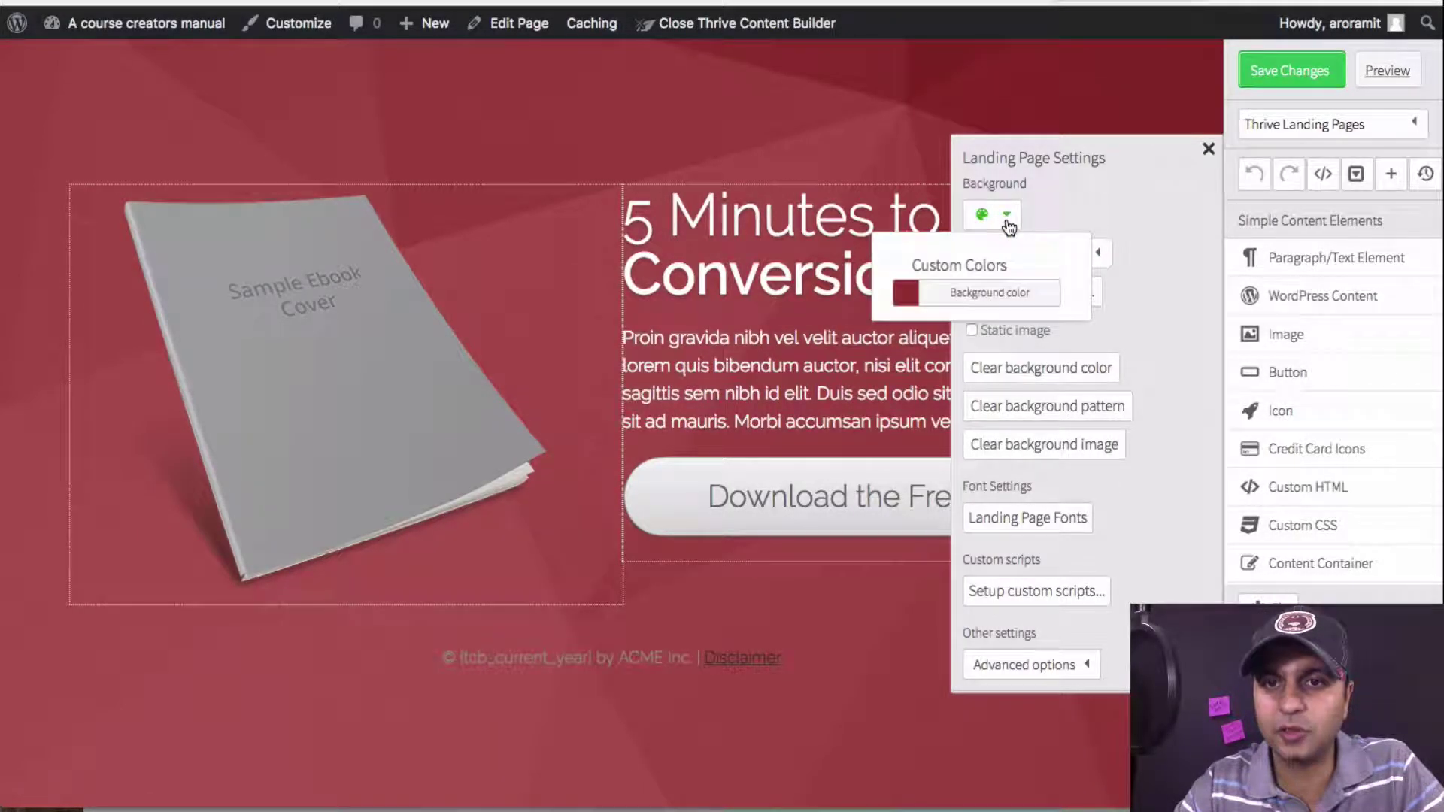
{"action": "left_click", "coordinate": [1008, 225]}
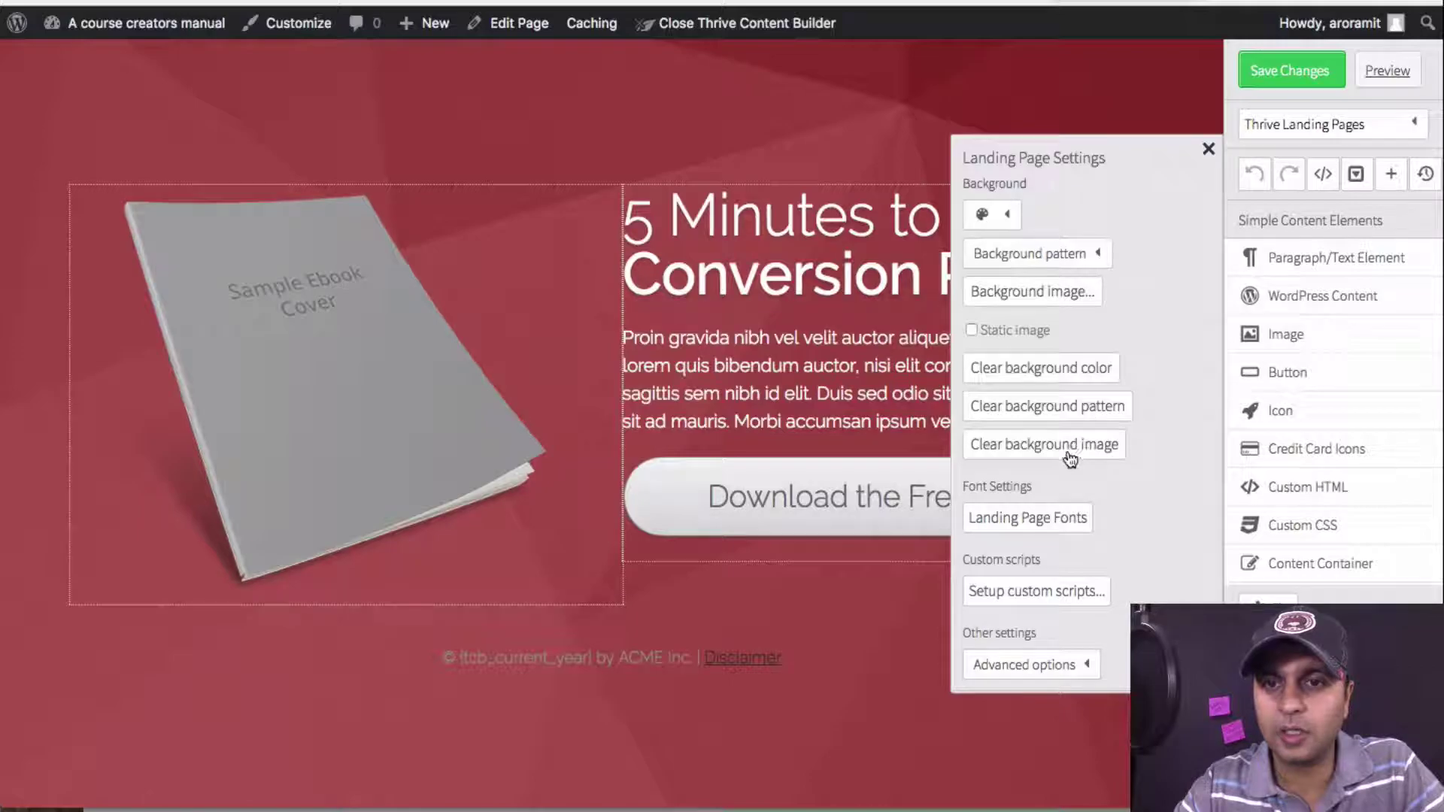
- Clear the textured background image and dark red colour, then bring up the background colour picker
{"action": "left_click", "coordinate": [1072, 455]}
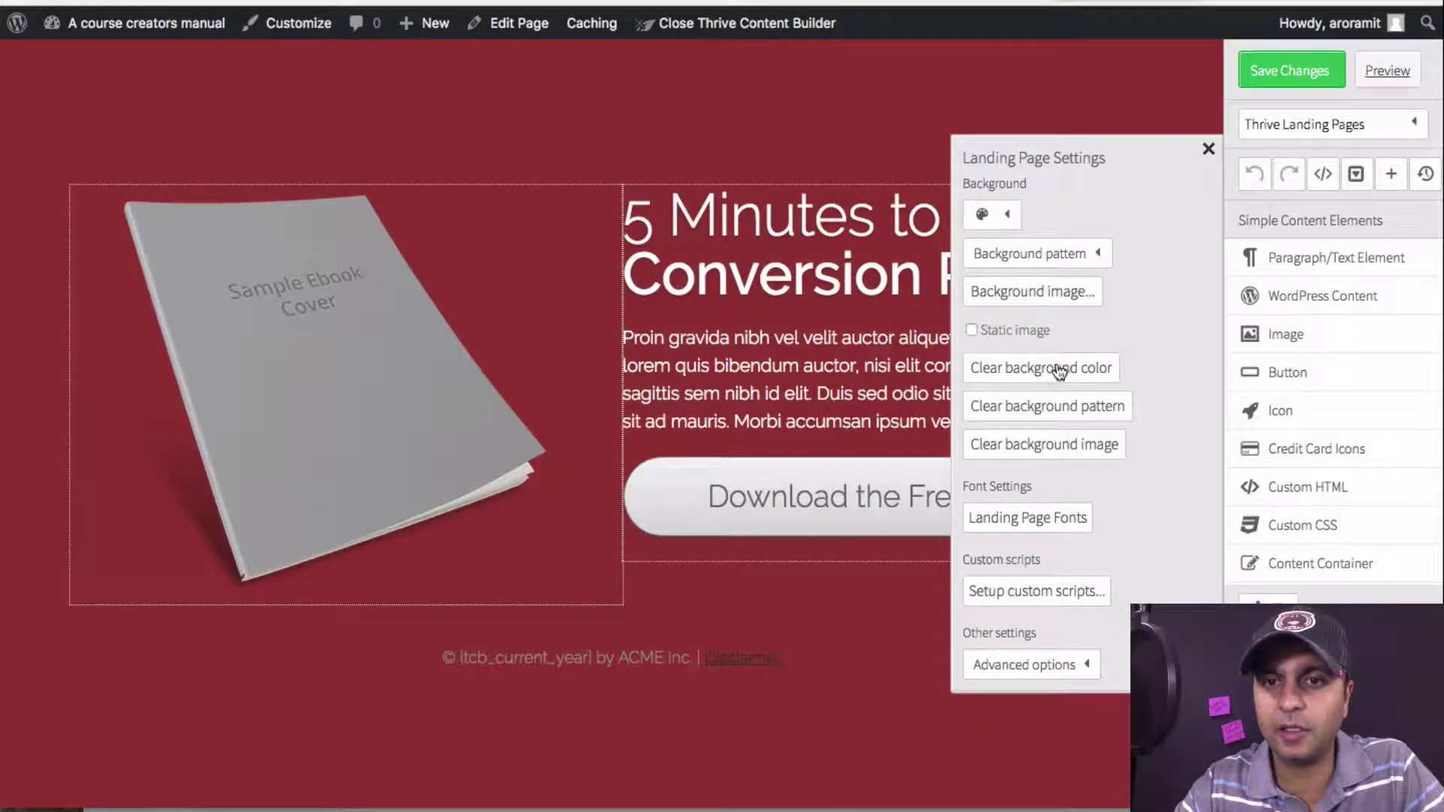
{"action": "left_click", "coordinate": [1059, 370]}
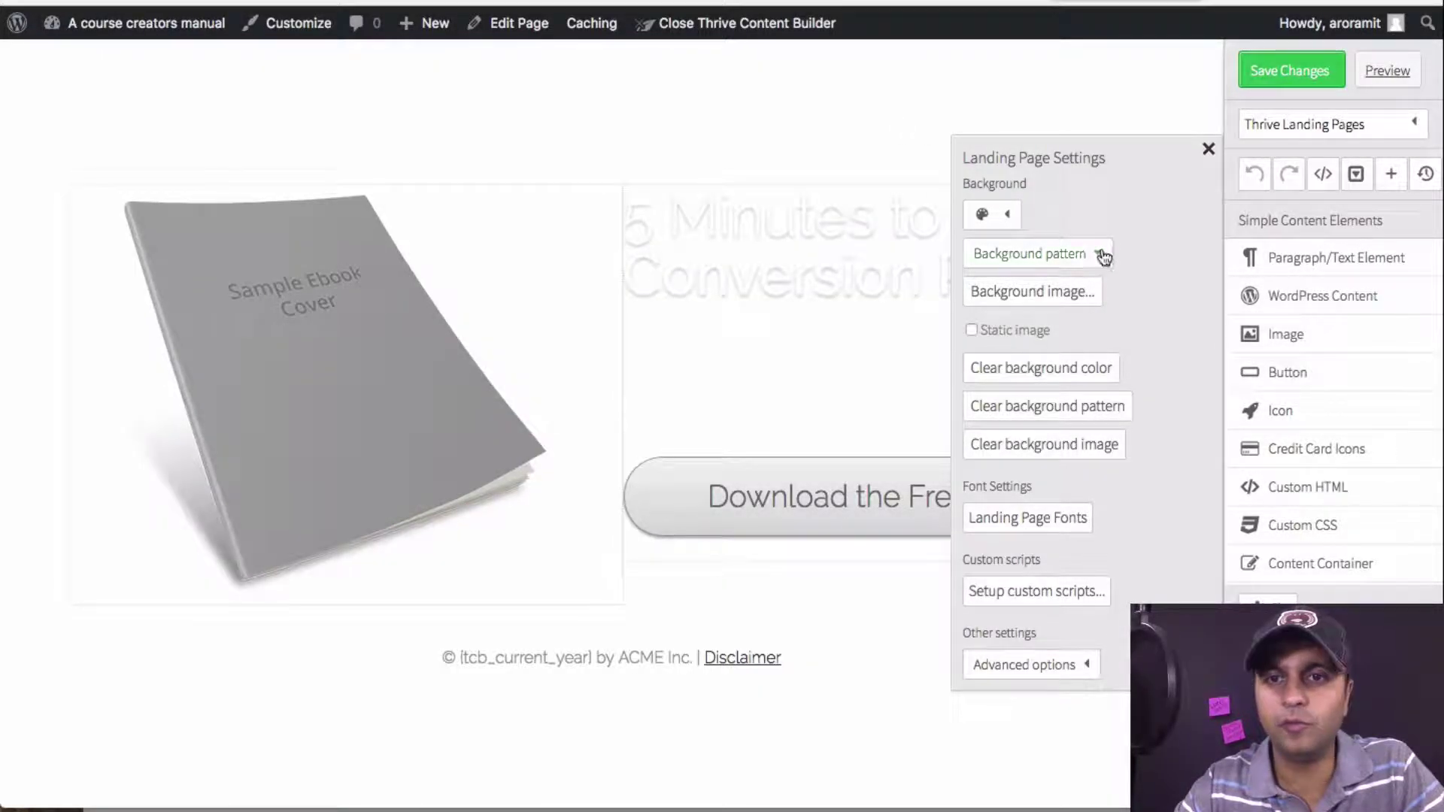
{"action": "left_click", "coordinate": [1015, 218]}
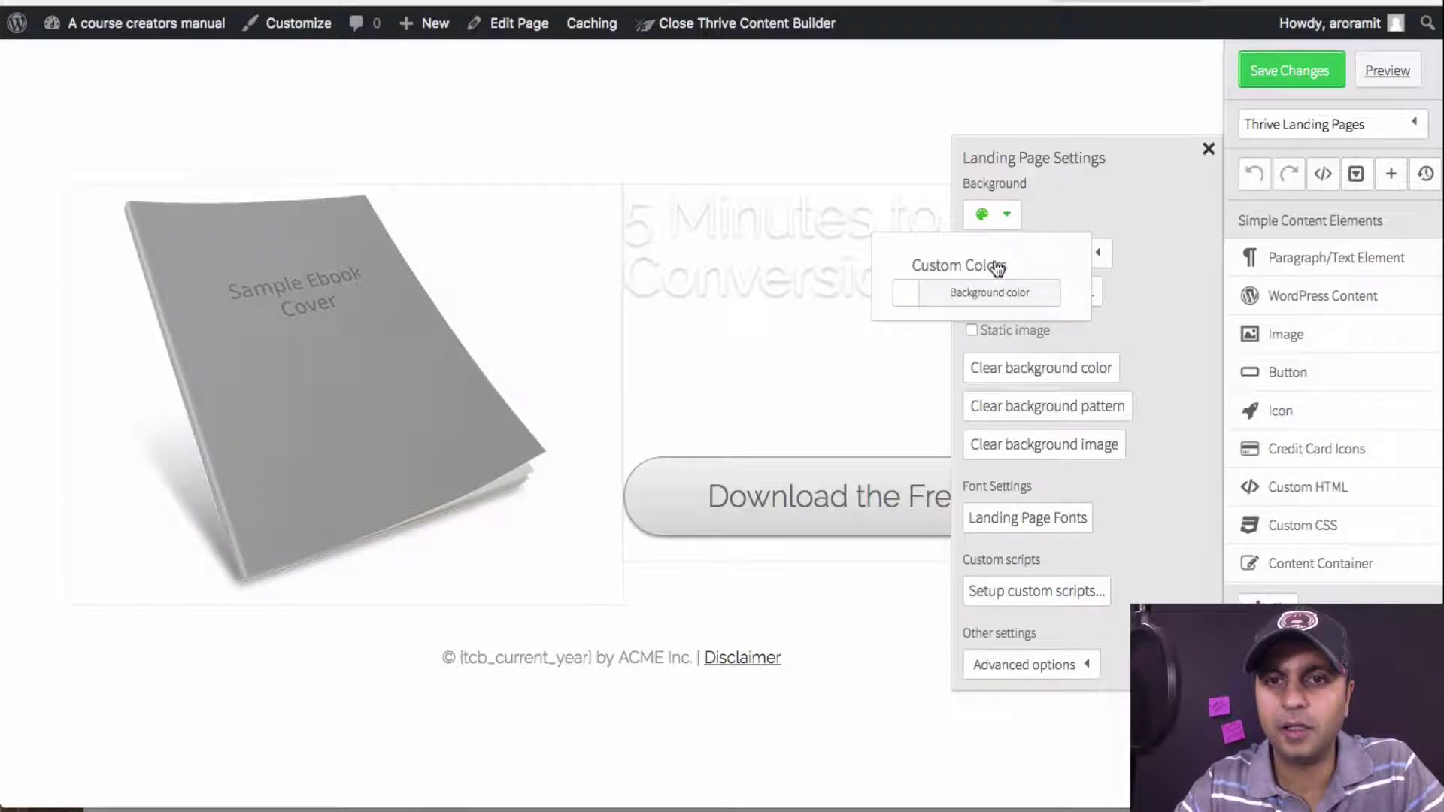
{"action": "left_click", "coordinate": [978, 294]}
- Try a light grey background, then enter mint #8ae2c6 and save it as a favourite colour
{"action": "left_click", "coordinate": [680, 253]}
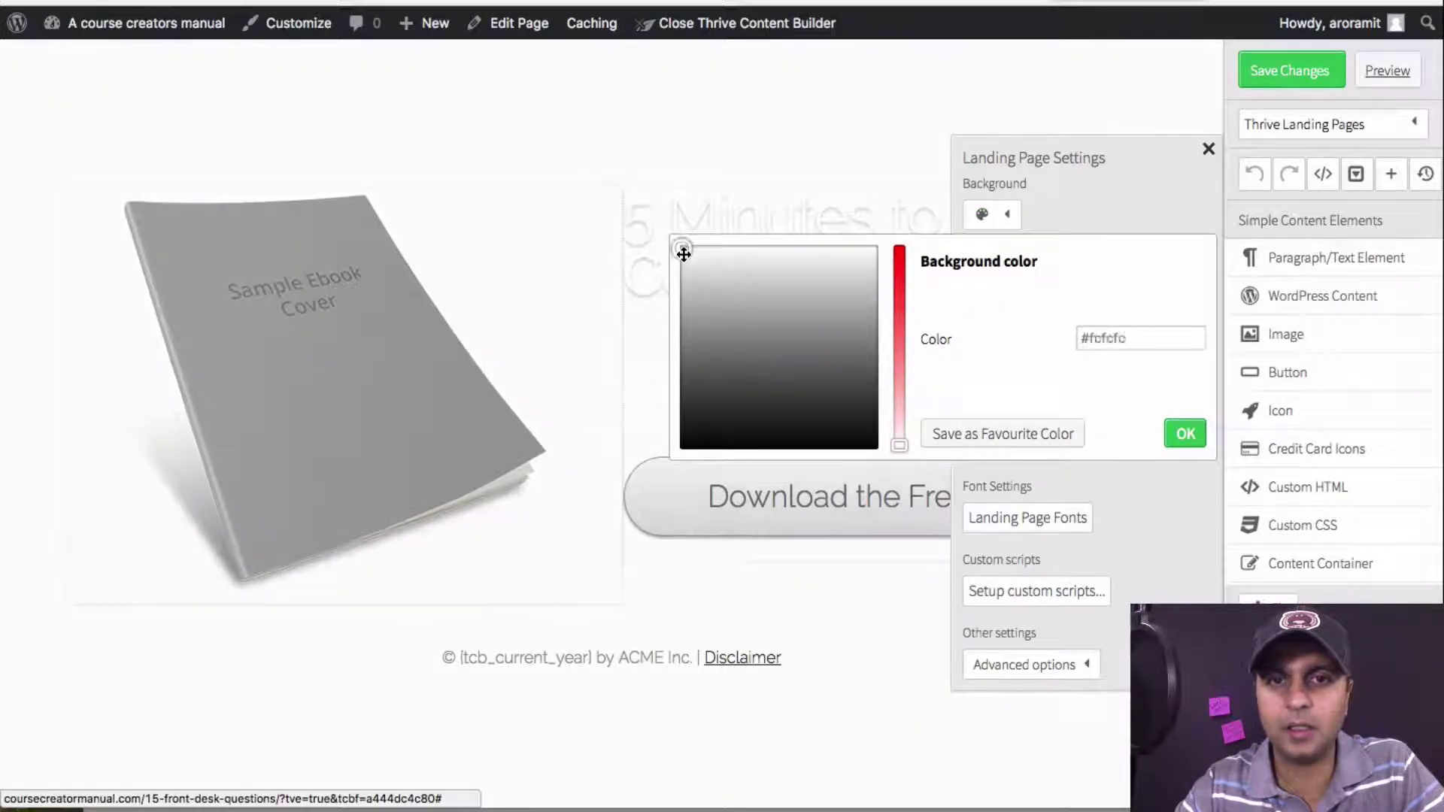
{"action": "left_click", "coordinate": [1186, 434]}
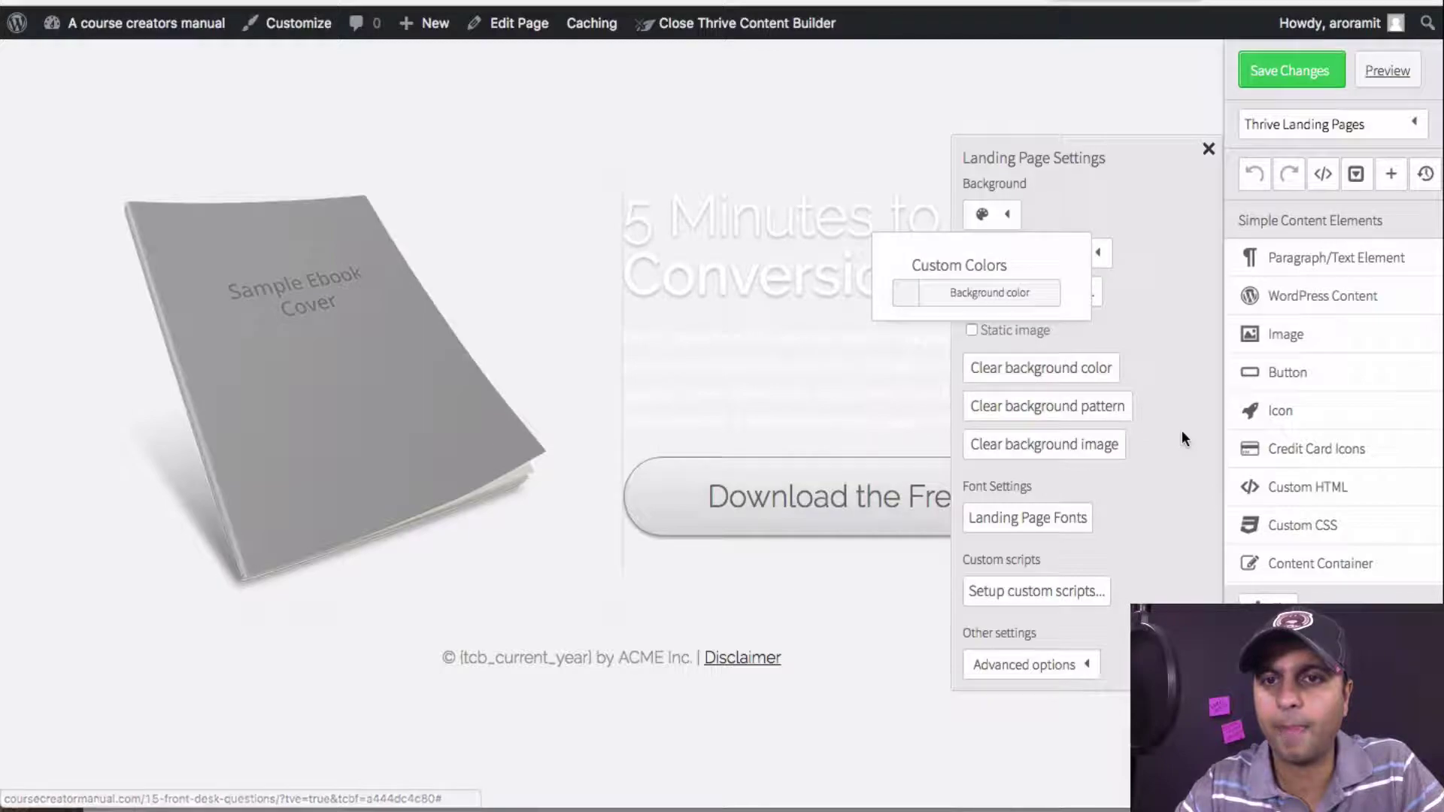
{"action": "left_click", "coordinate": [1004, 290]}
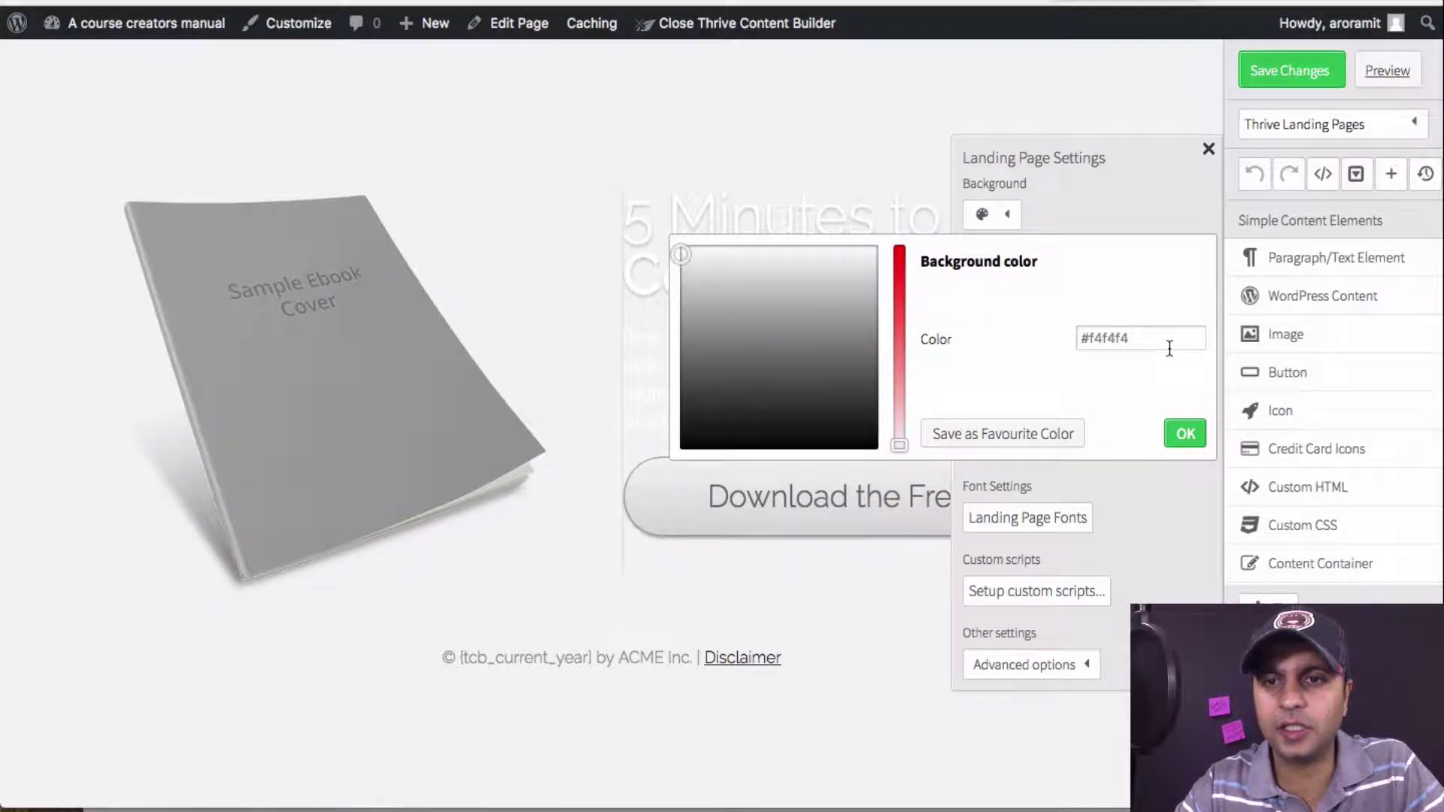
{"action": "left_click_drag", "start_coordinate": [1164, 348], "coordinate": [1101, 332]}
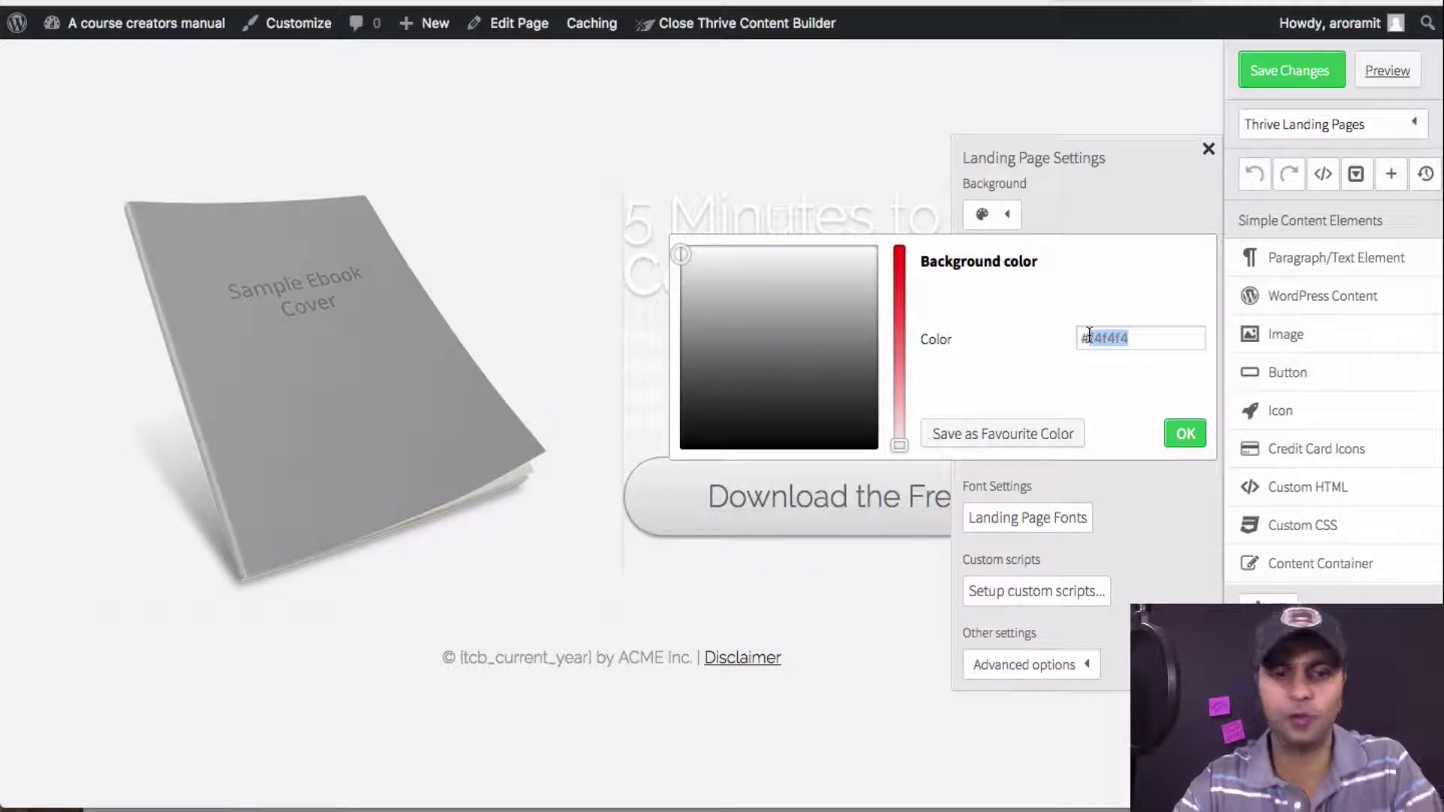
{"action": "type", "text": "ab6yss"}
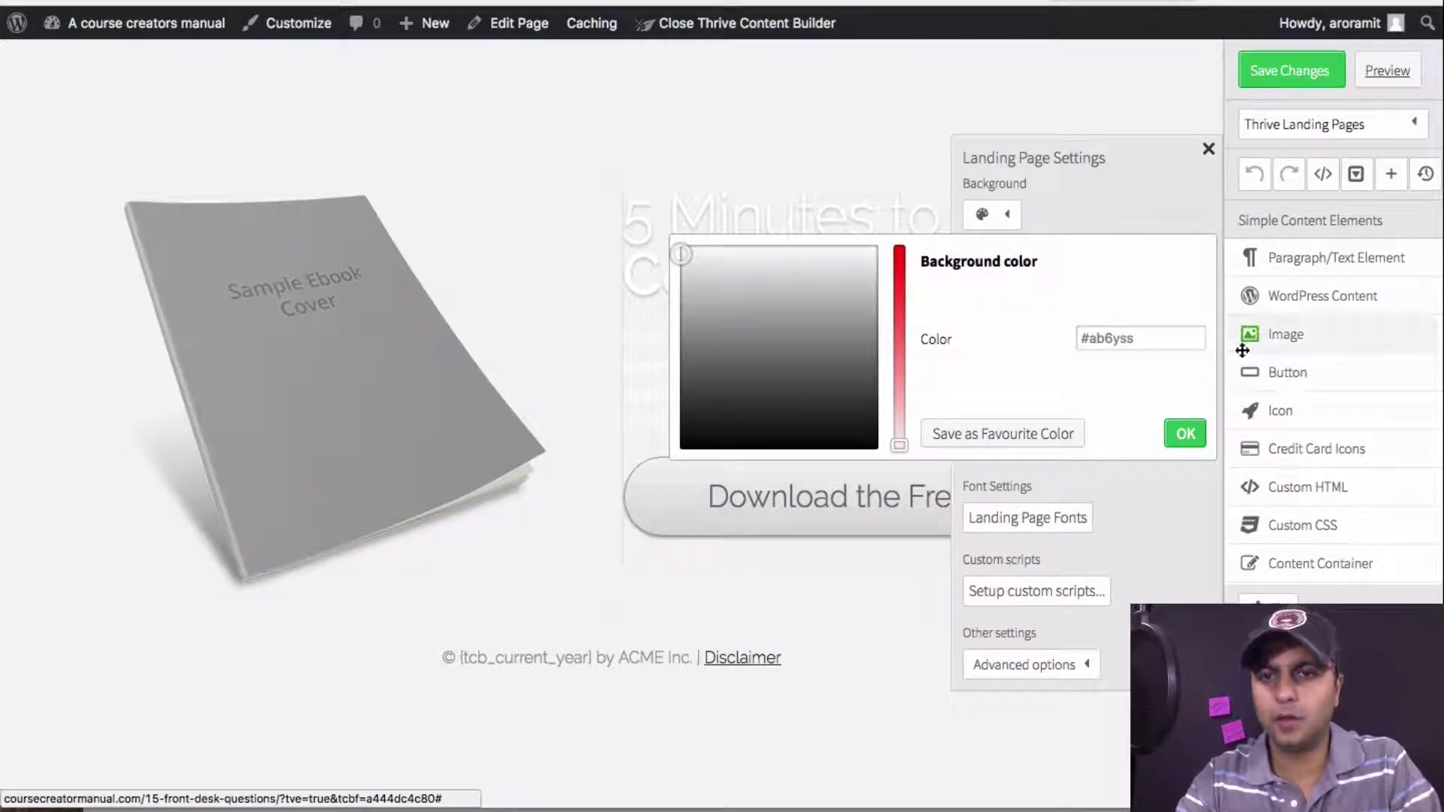
{"action": "left_click_drag", "start_coordinate": [1152, 338], "coordinate": [1091, 340]}
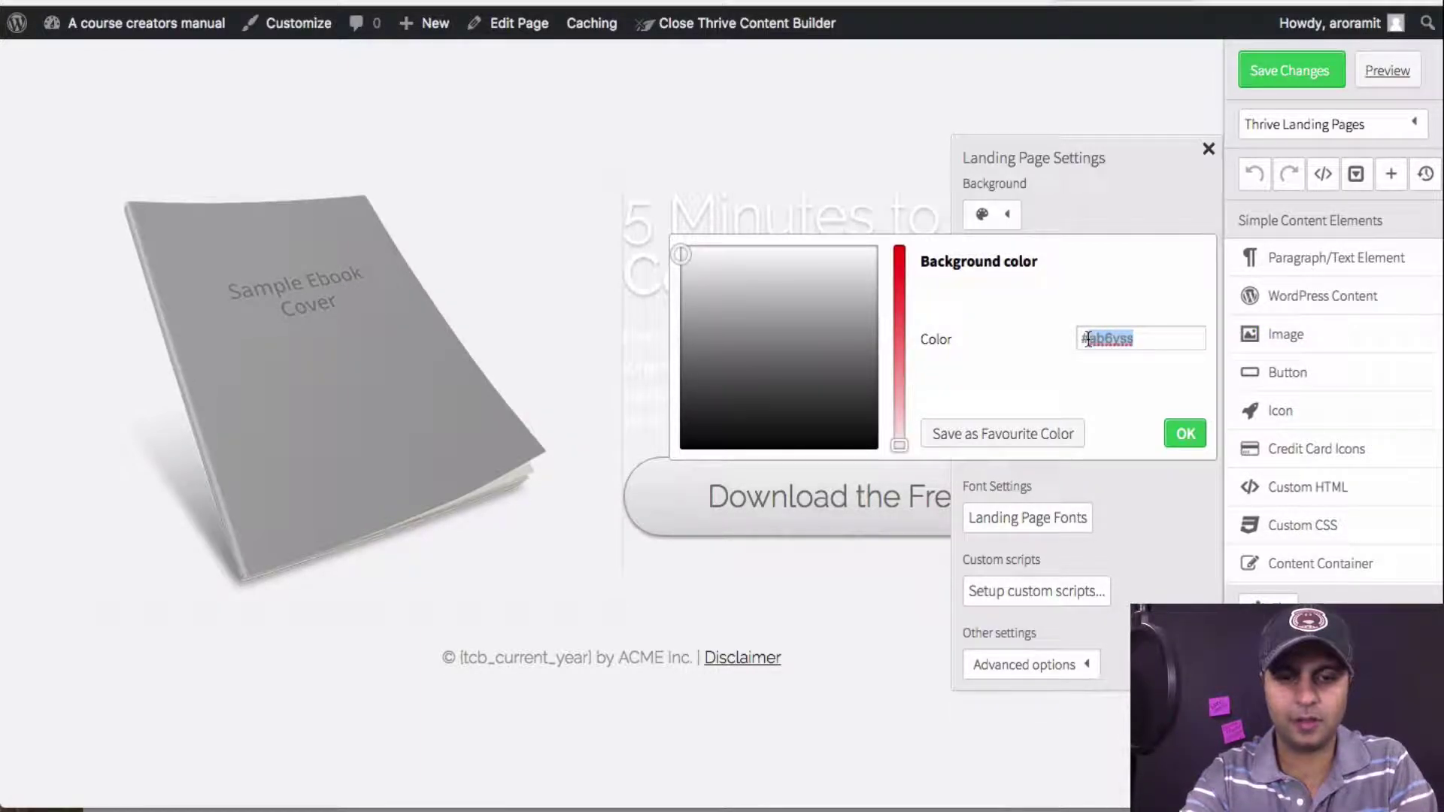
{"action": "type", "text": "8ae2c"}
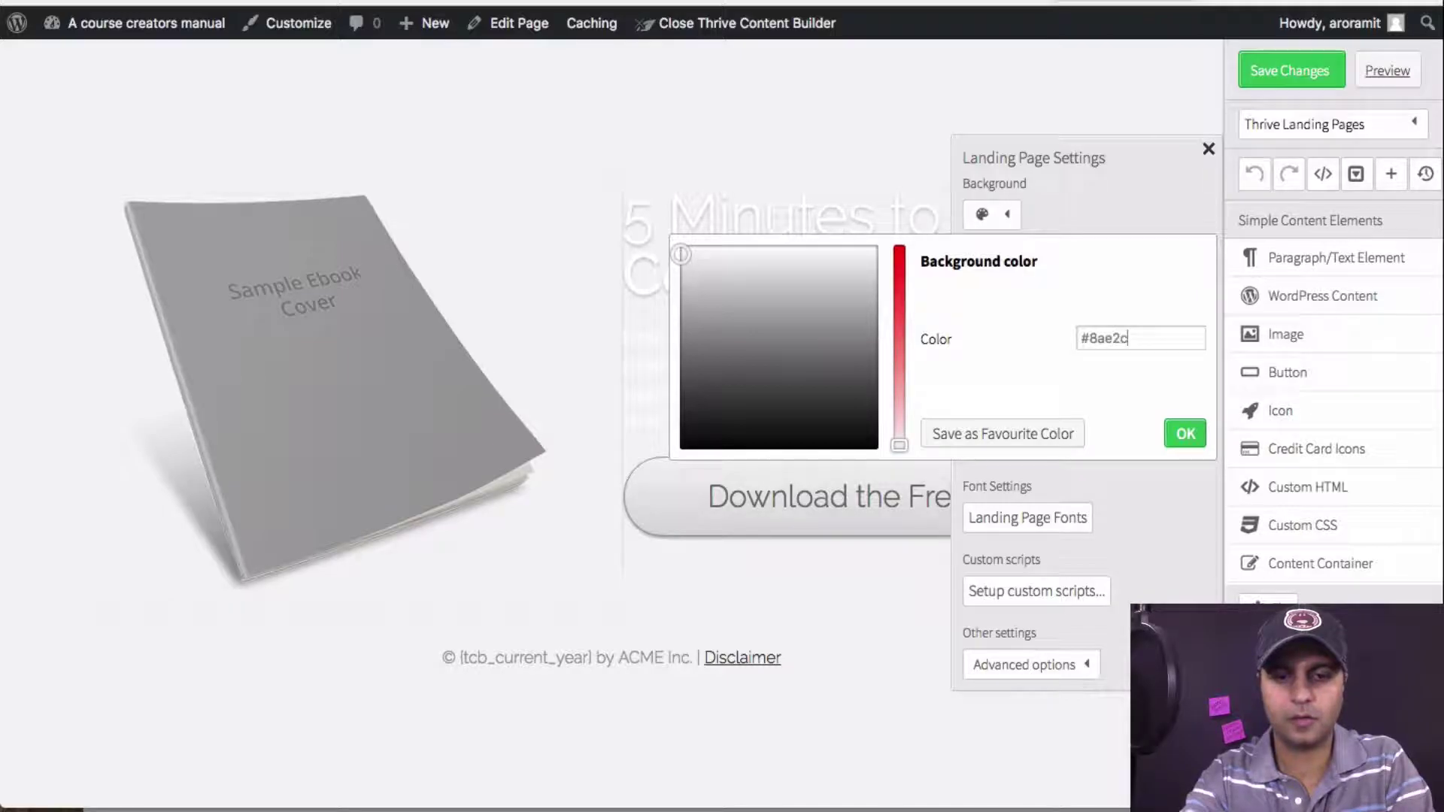
{"action": "type", "text": "6"}
{"action": "key", "text": "Return"}
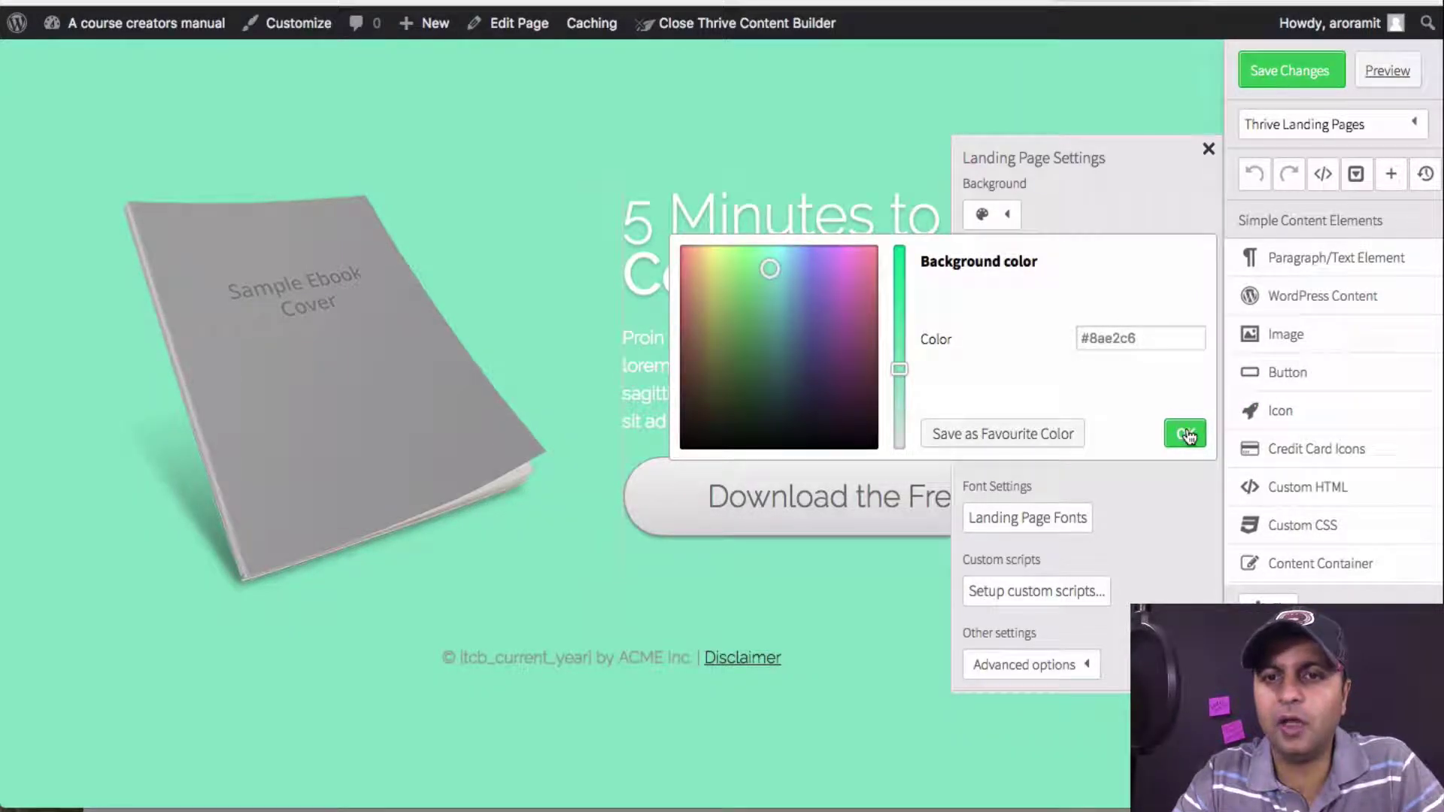
{"action": "left_click", "coordinate": [1055, 441]}
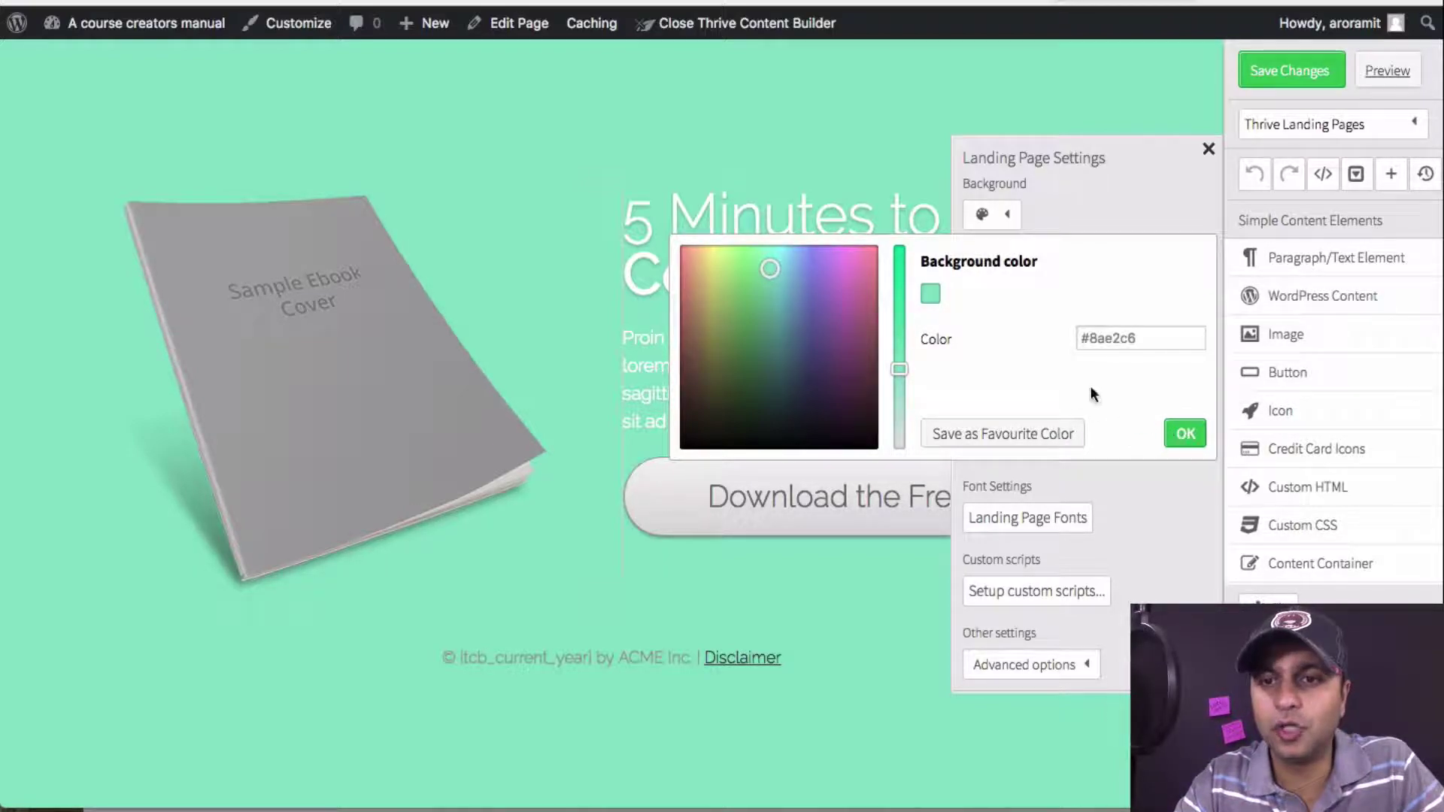
- Shift the page background to bright lime #d6f700, then open a new browser tab
{"action": "left_click", "coordinate": [1125, 338]}
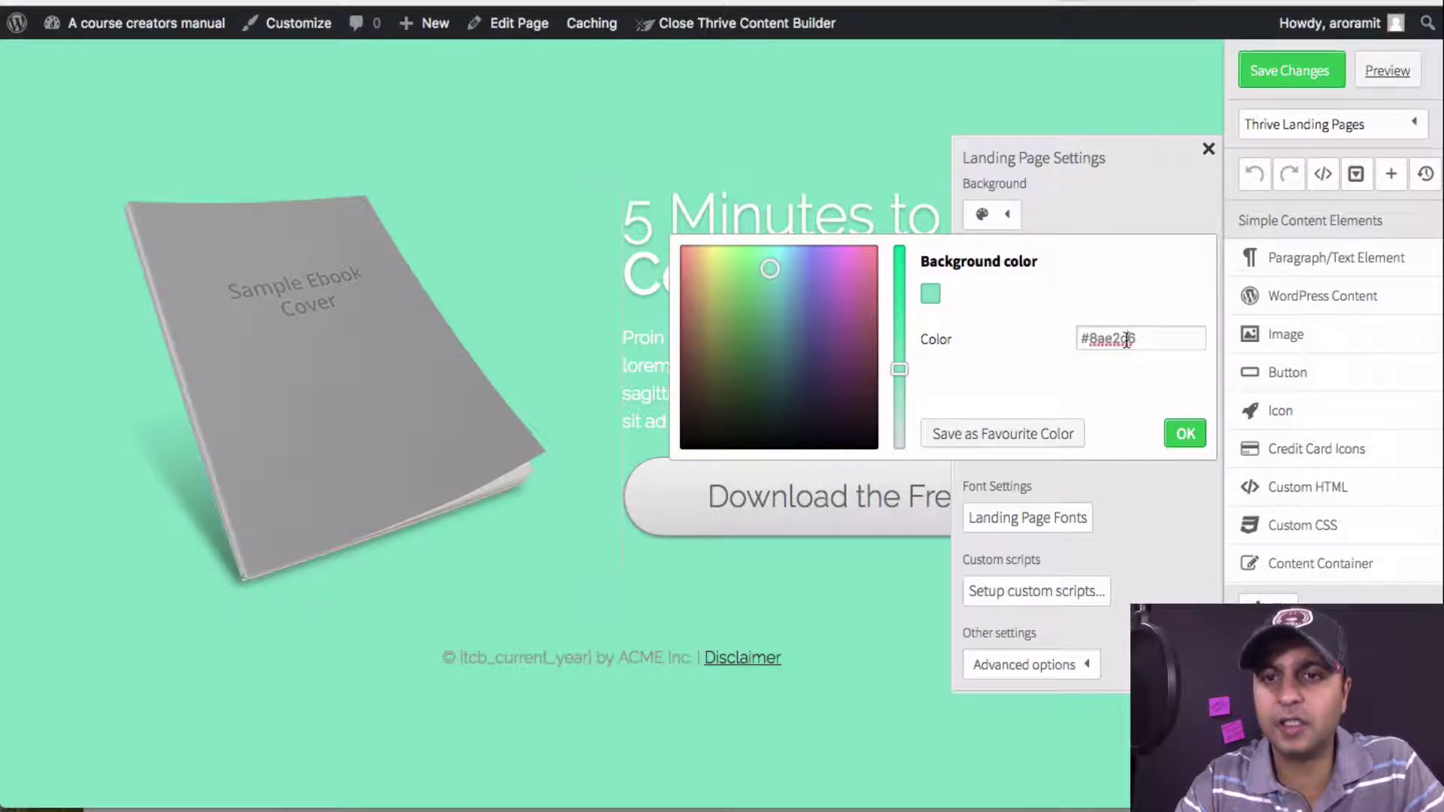
{"action": "key", "text": "BackSpace"}
{"action": "type", "text": "d"}
{"action": "key", "text": "Right"}
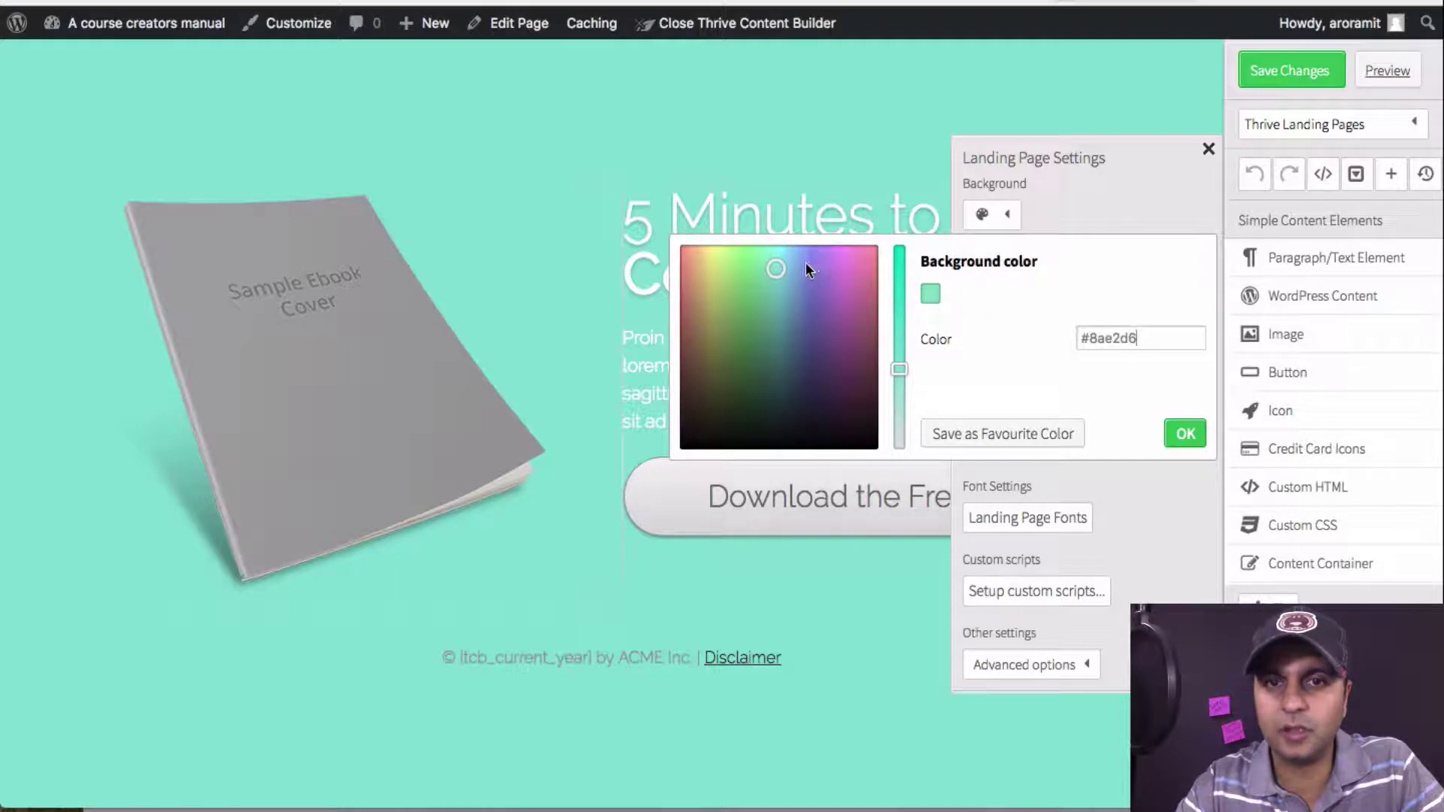
{"action": "mouse_move", "coordinate": [806, 269]}
{"action": "left_mouse_down"}
{"action": "mouse_move", "coordinate": [702, 268]}
{"action": "mouse_move", "coordinate": [728, 262]}
{"action": "mouse_move", "coordinate": [687, 245]}
{"action": "mouse_move", "coordinate": [716, 256]}
{"action": "mouse_move", "coordinate": [706, 287]}
{"action": "mouse_move", "coordinate": [730, 308]}
{"action": "left_mouse_up"}
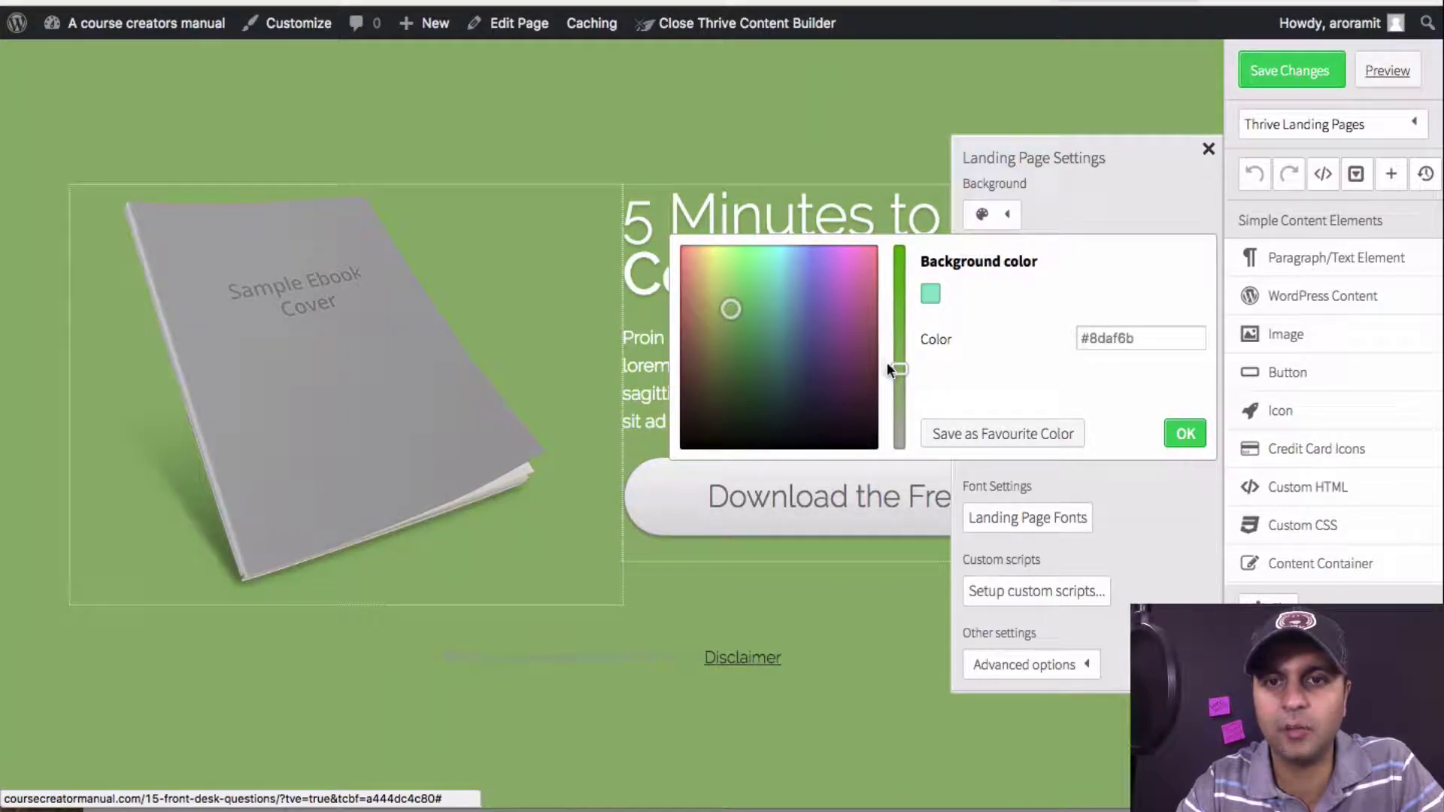
{"action": "left_click_drag", "start_coordinate": [887, 363], "coordinate": [900, 249]}
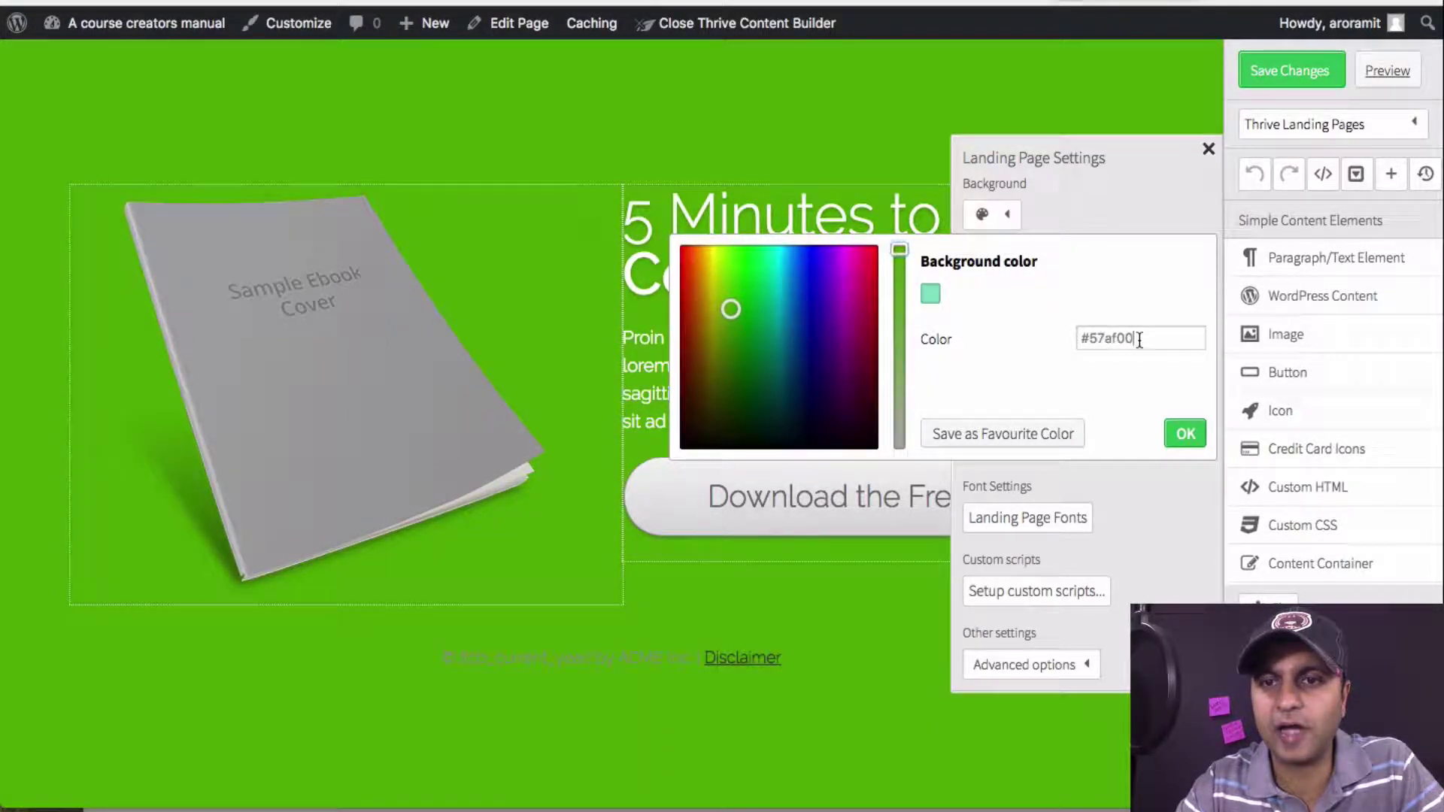
{"action": "left_click_drag", "start_coordinate": [1140, 340], "coordinate": [1079, 338]}
{"action": "left_click_drag", "start_coordinate": [734, 300], "coordinate": [717, 247]}
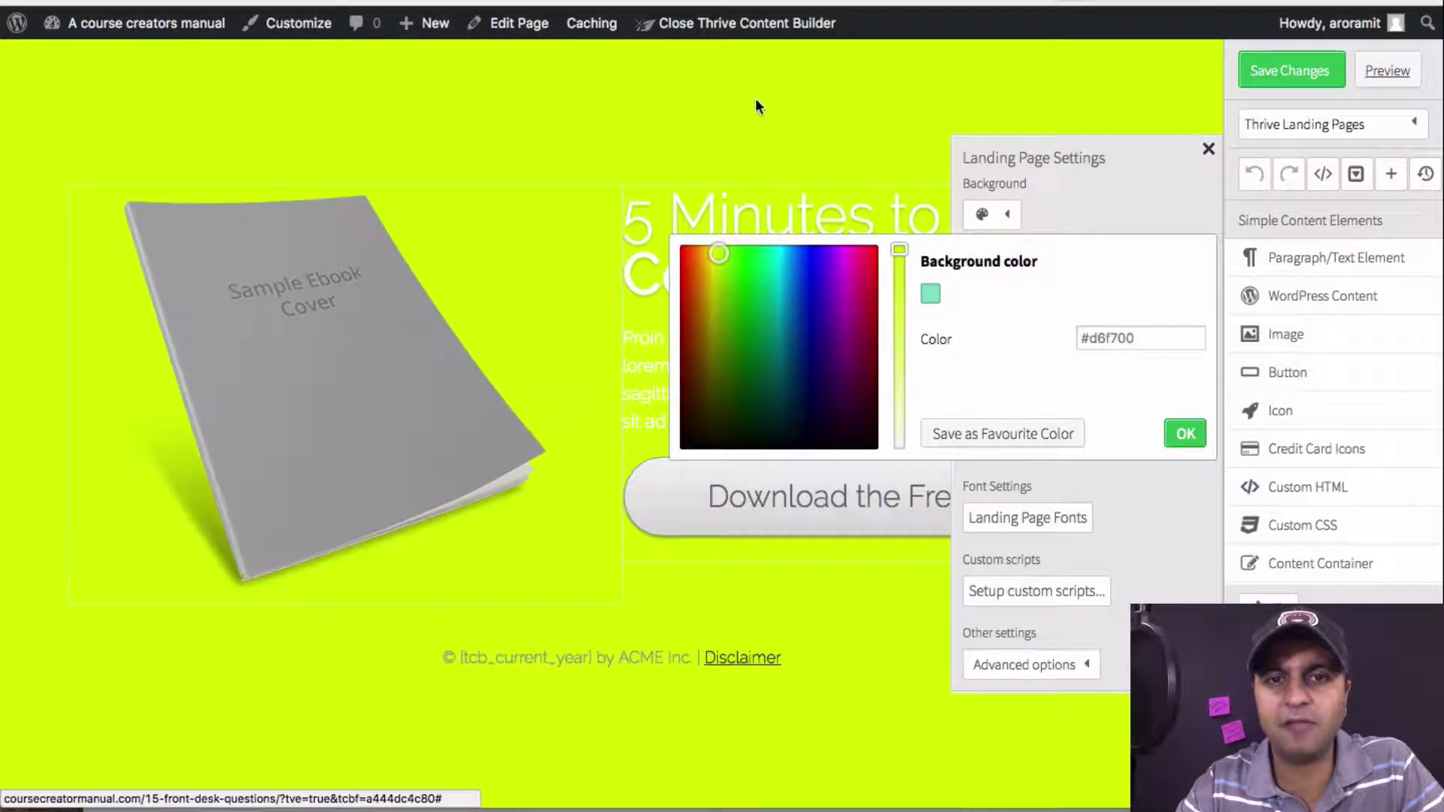
{"action": "key", "text": "super+t"}
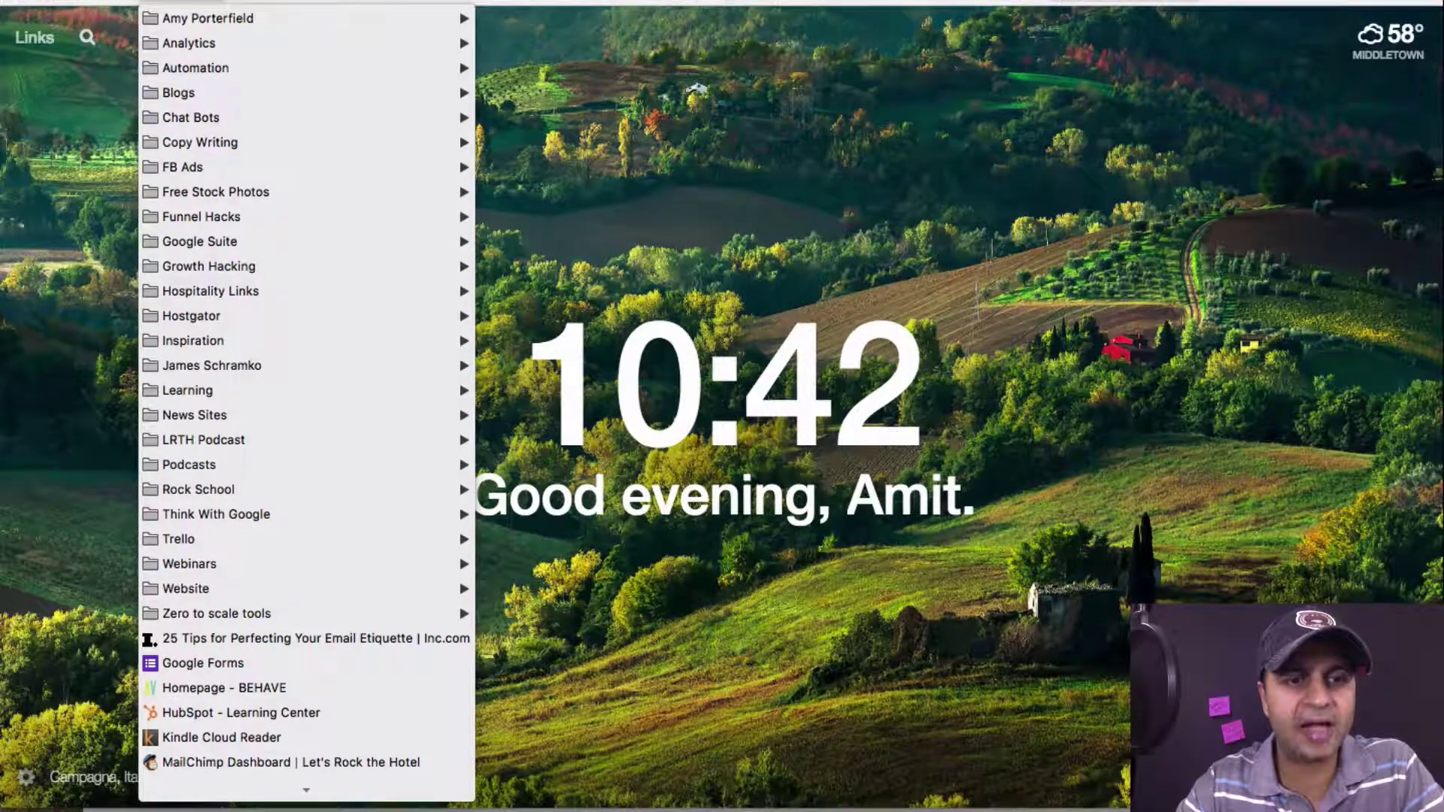
- Open the Flat UI Colors bookmark, copy the Clouds hex code and dismiss the subscribe popup
{"action": "mouse_move", "coordinate": [349, 588]}
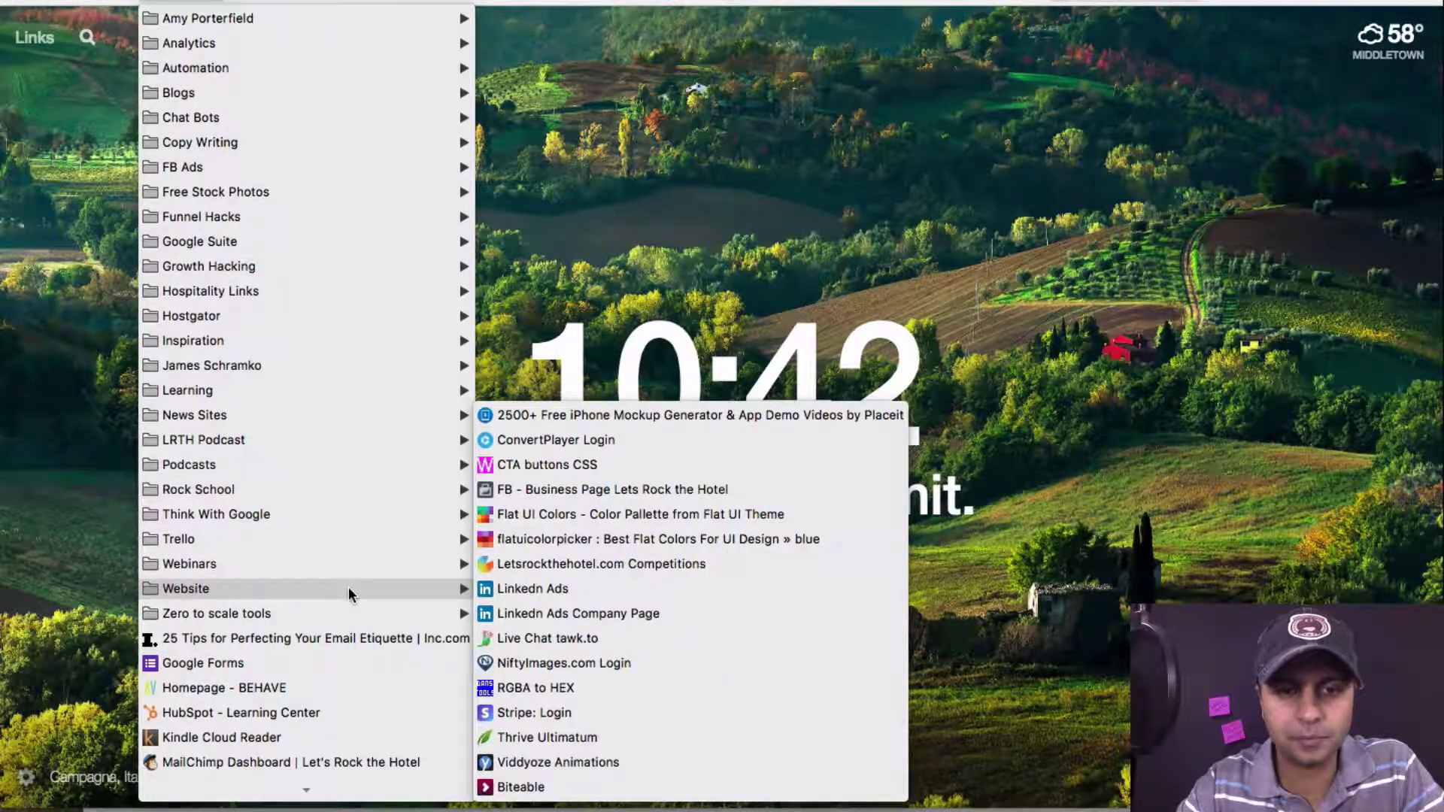
{"action": "left_click", "coordinate": [620, 524]}
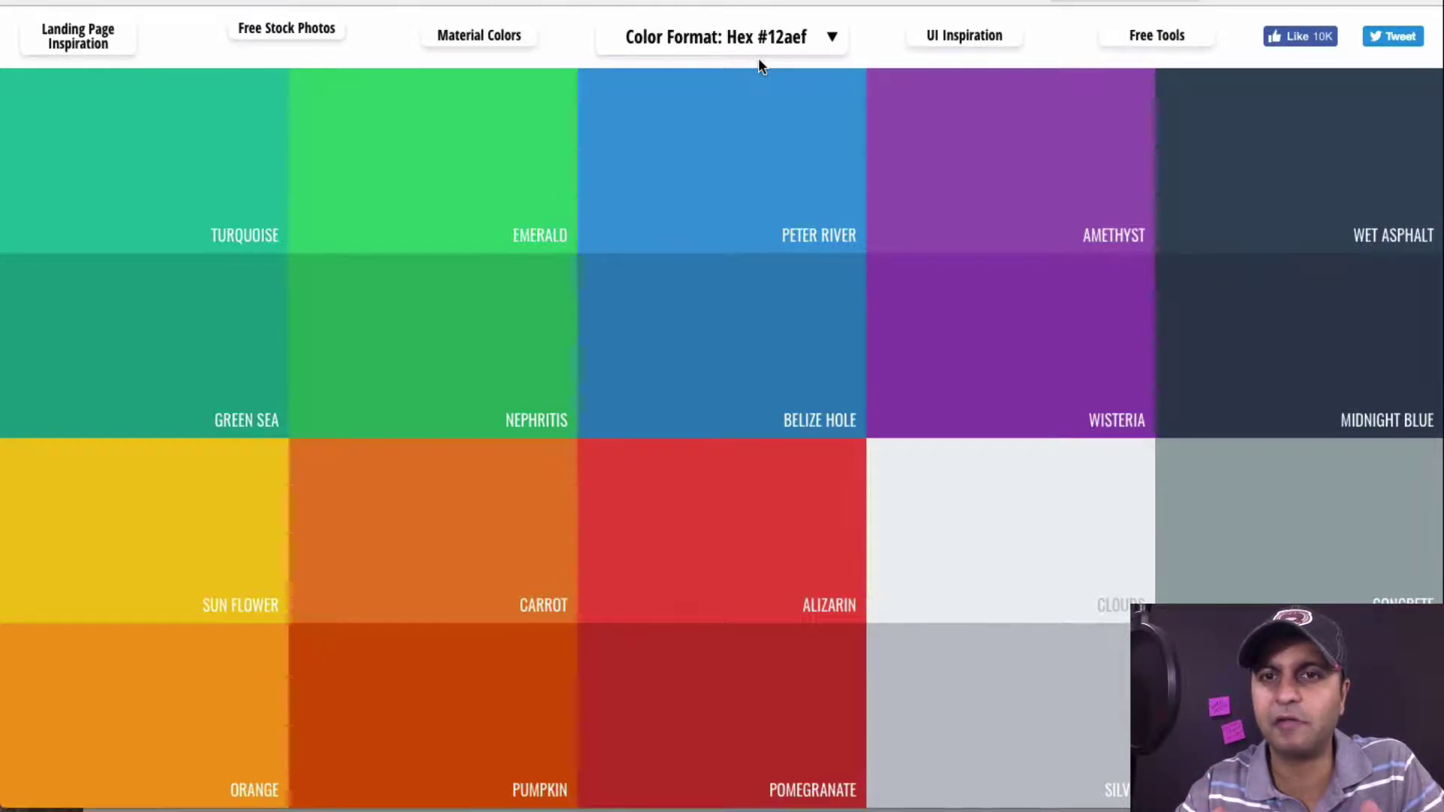
{"action": "mouse_move", "coordinate": [771, 216]}
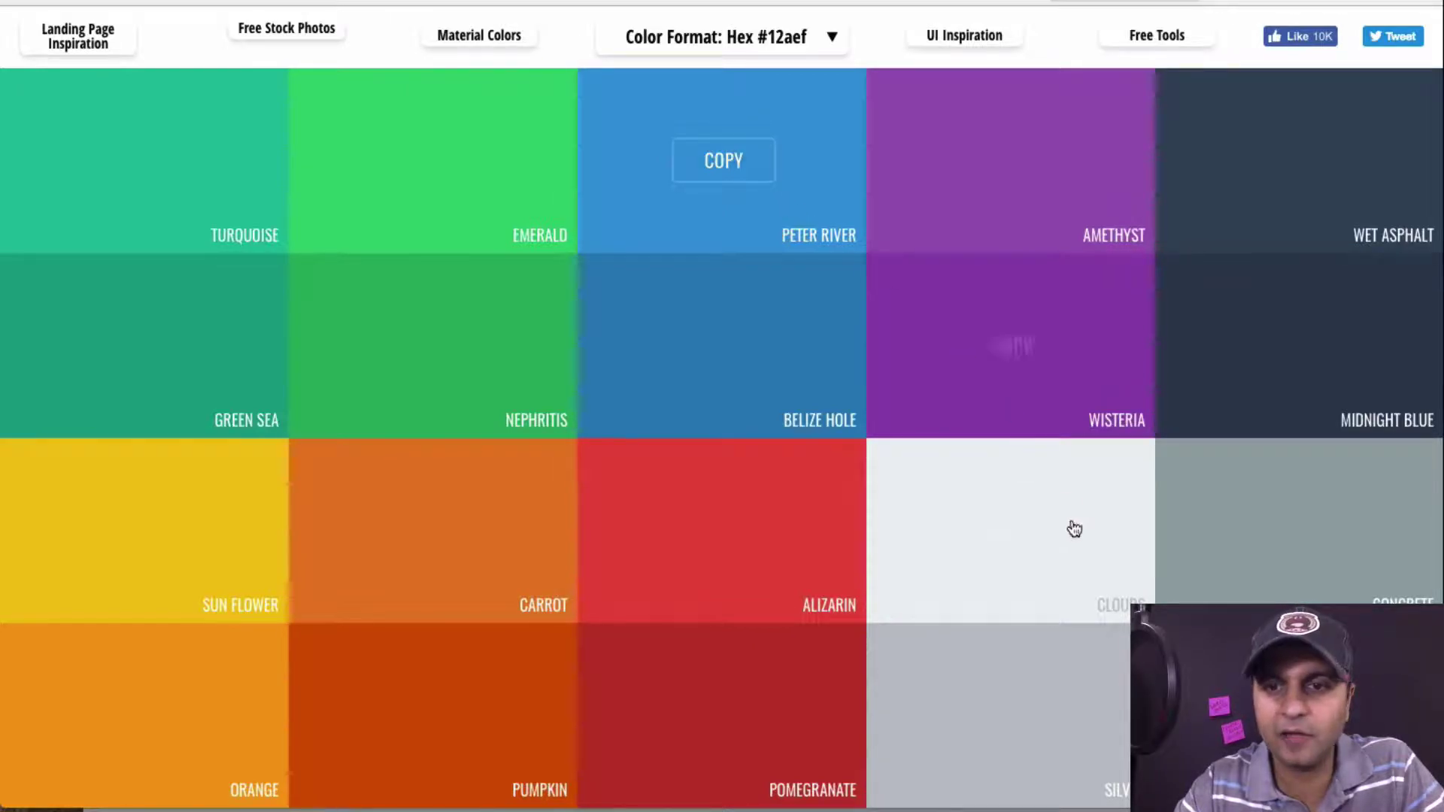
{"action": "left_click", "coordinate": [1015, 538]}
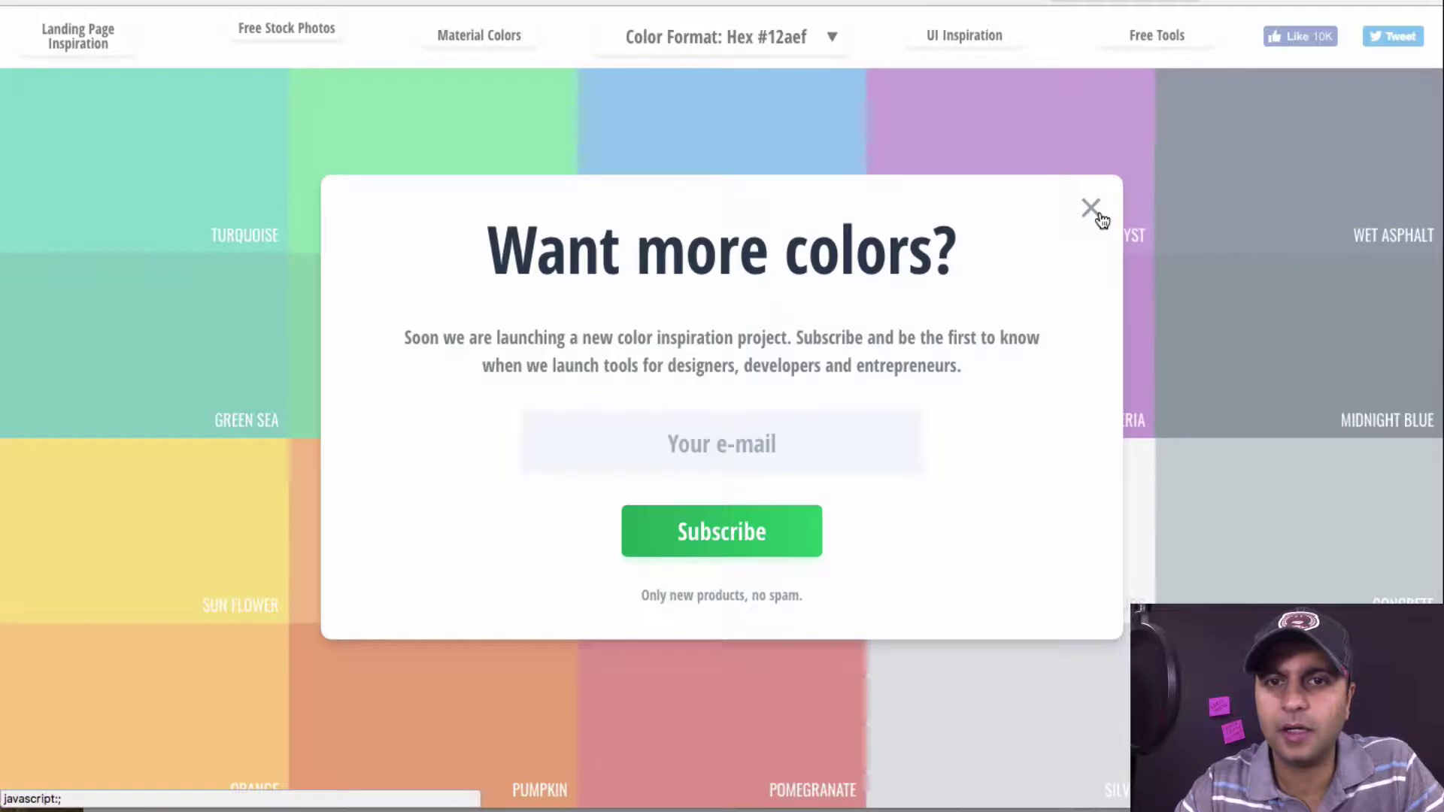
{"action": "left_click", "coordinate": [1097, 215]}
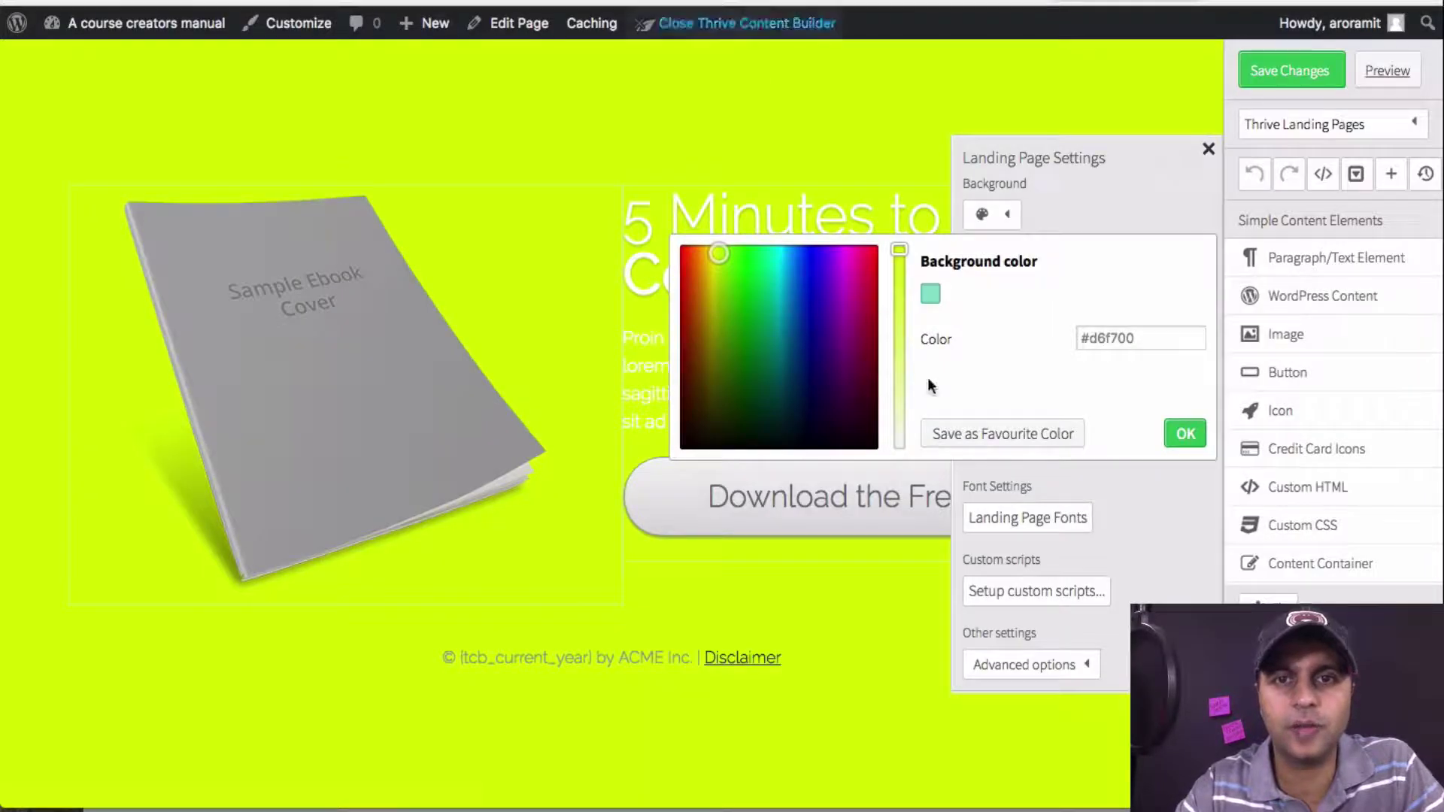
- Paste Clouds #ecf0f1 as the page background colour and close Landing Page Settings
{"action": "left_click_drag", "start_coordinate": [1134, 339], "coordinate": [1035, 332]}
{"action": "key", "text": "ctrl+v"}
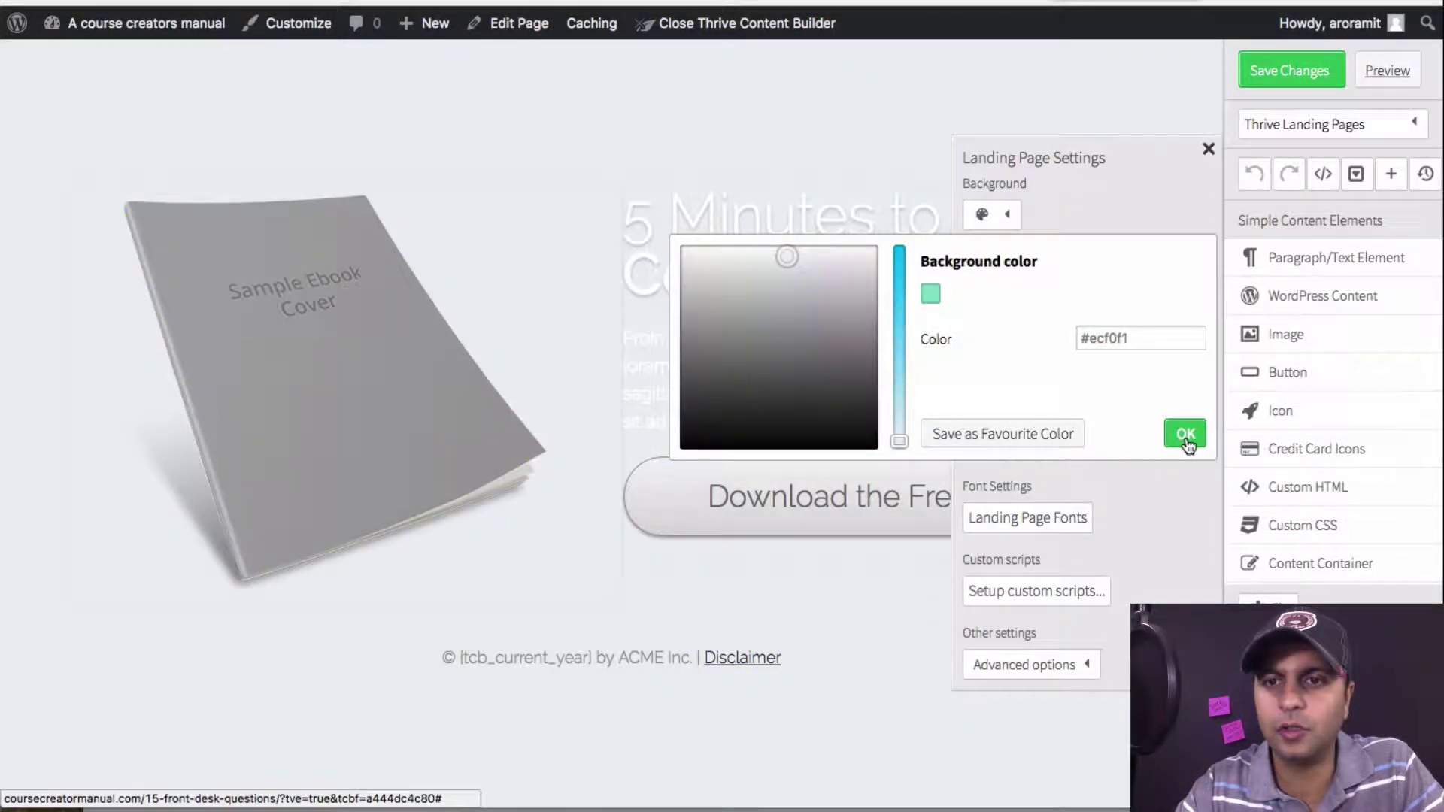
{"action": "left_click", "coordinate": [1185, 434]}
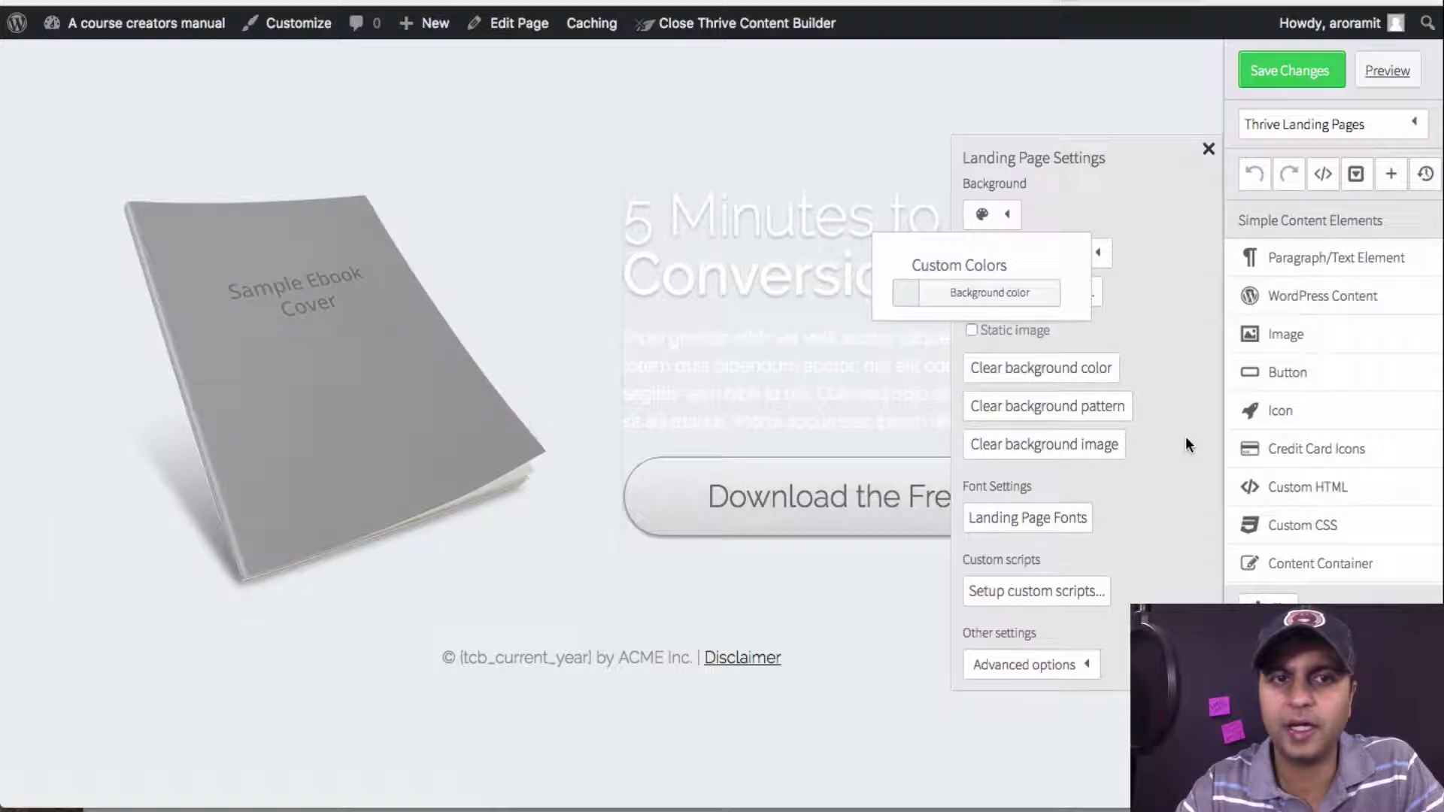
{"action": "left_click", "coordinate": [1208, 150]}
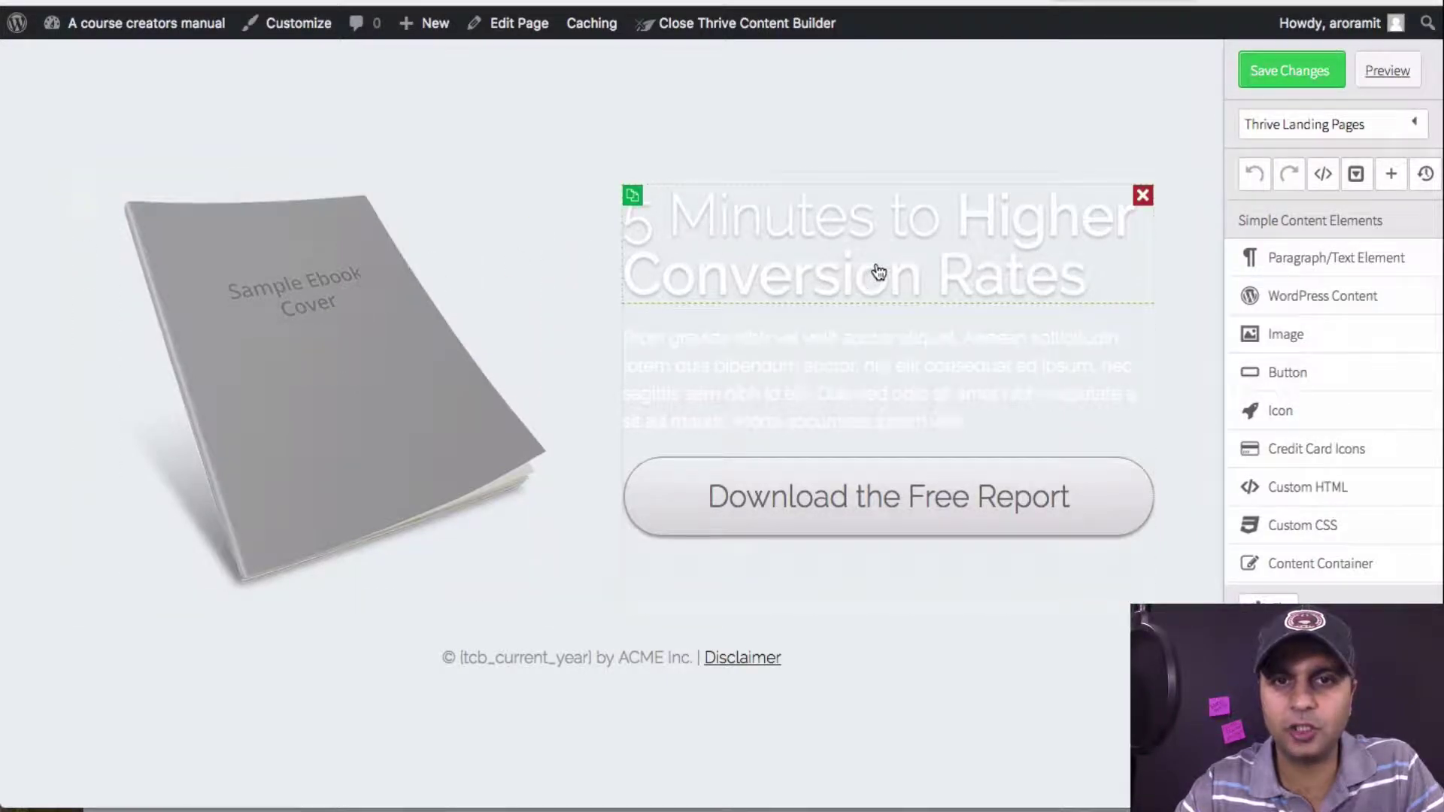
- Retype the hero headline as '21 Must Have Tools When Creating Your Online Course'
{"action": "left_click", "coordinate": [1096, 280]}
{"action": "left_click_drag", "start_coordinate": [1095, 281], "coordinate": [631, 216]}
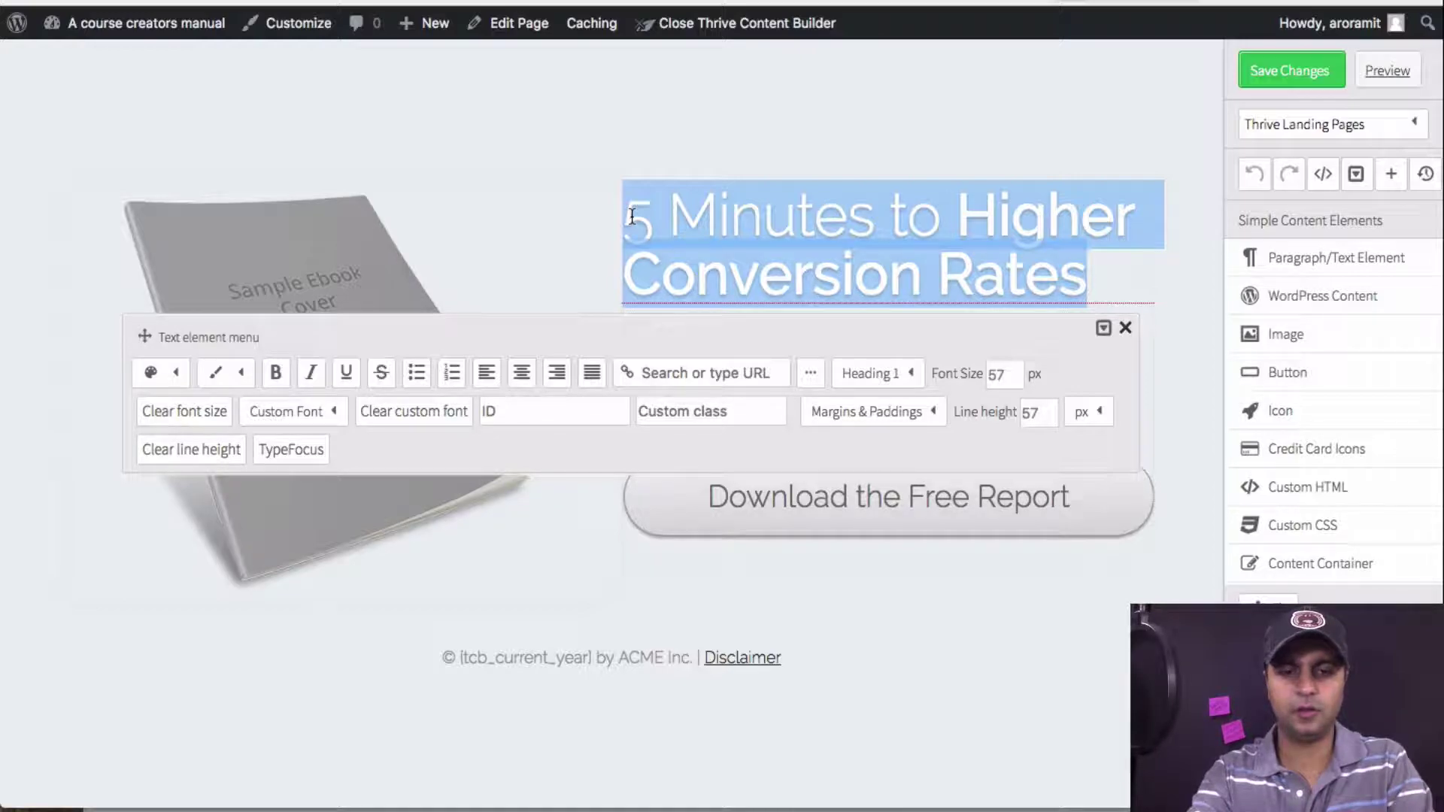
{"action": "type", "text": "15 Front"}
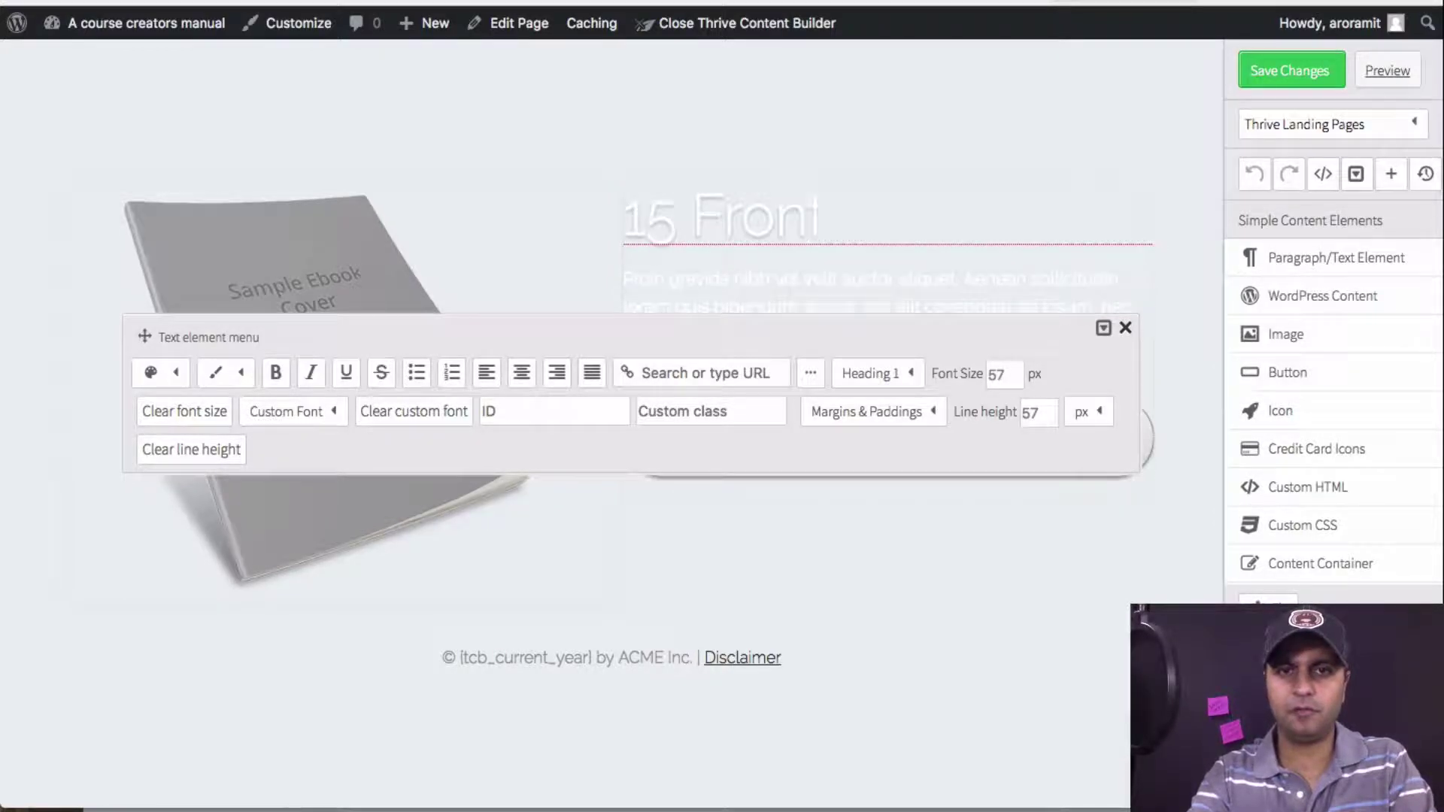
{"action": "type", "text": " Desk Questions"}
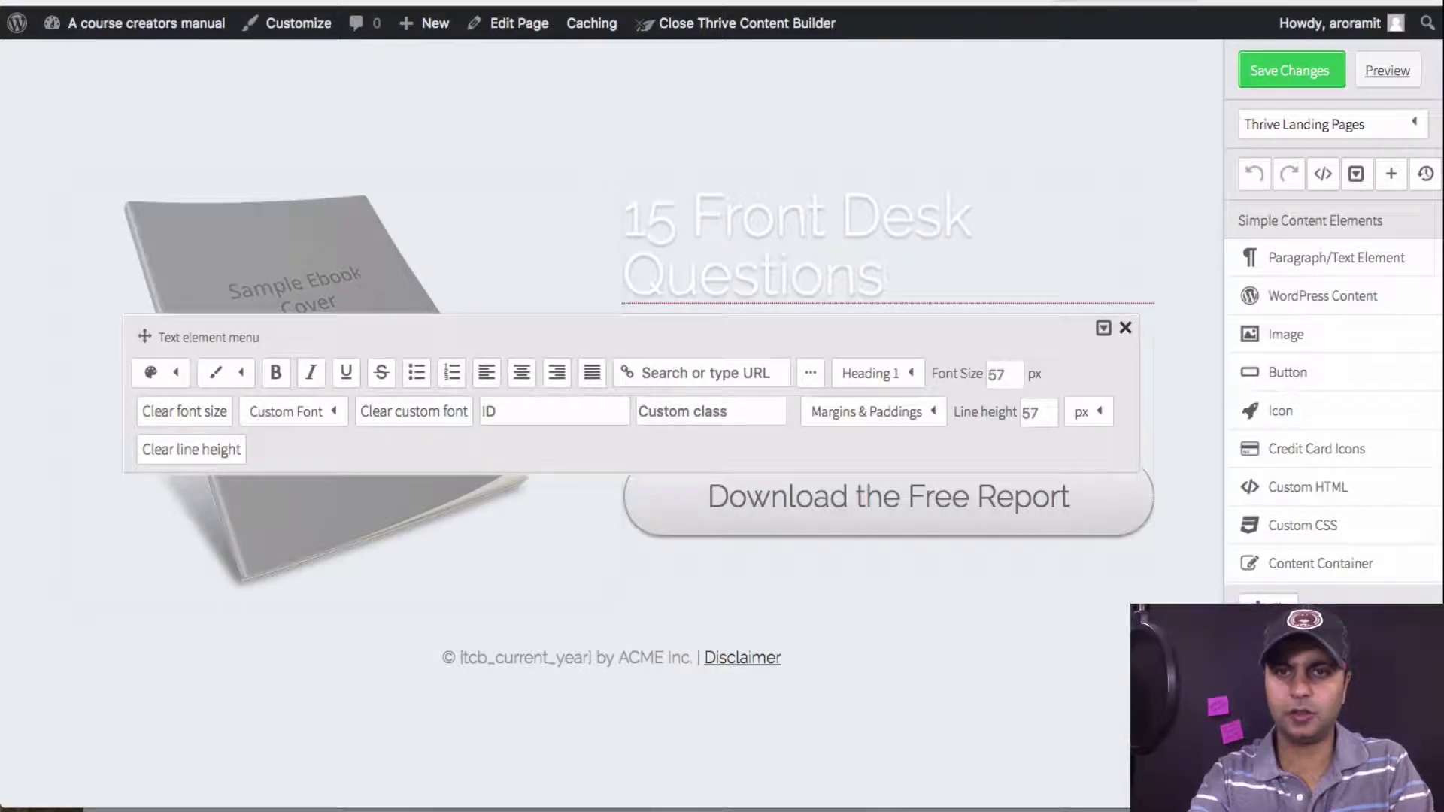
{"action": "key", "text": "super+a"}
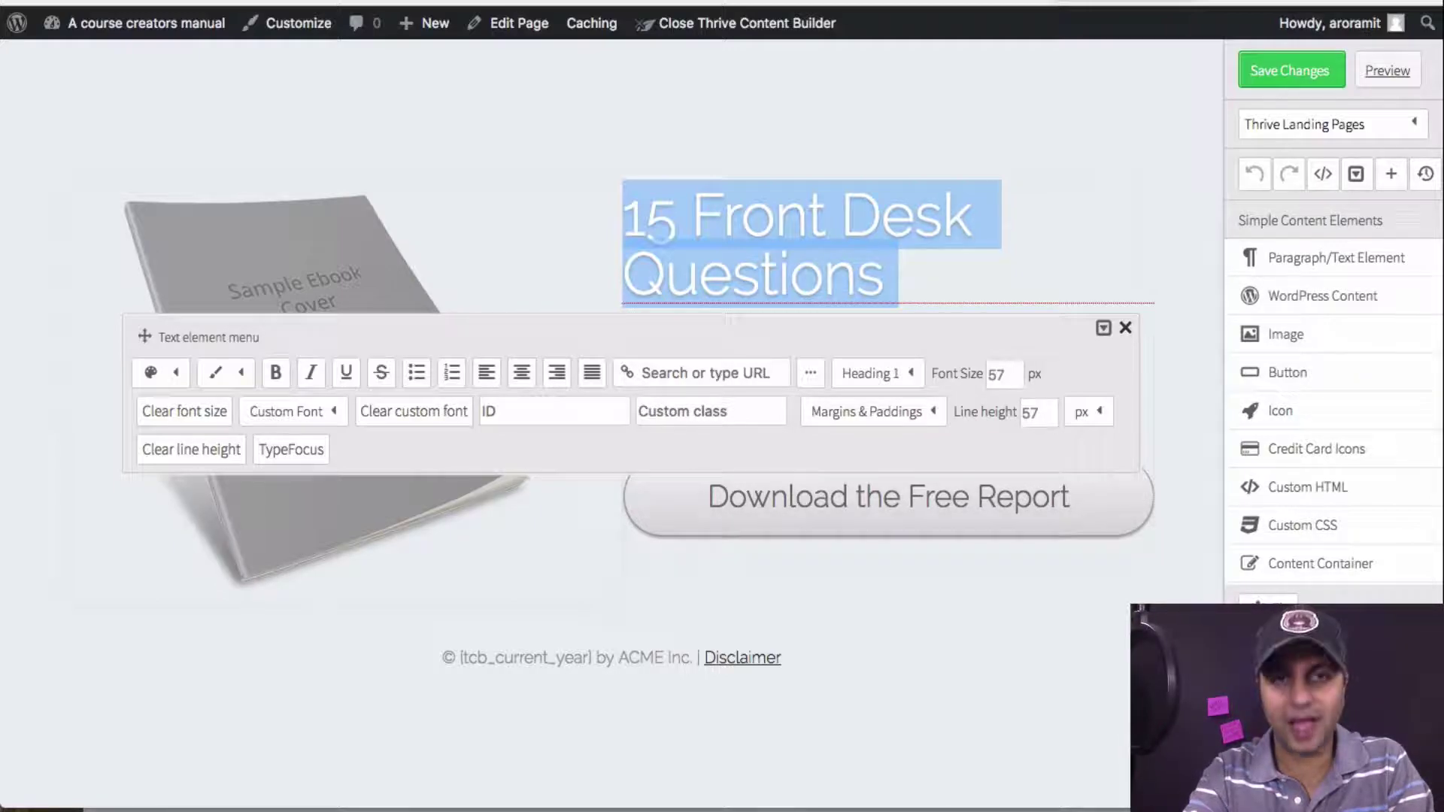
{"action": "type", "text": "21"}
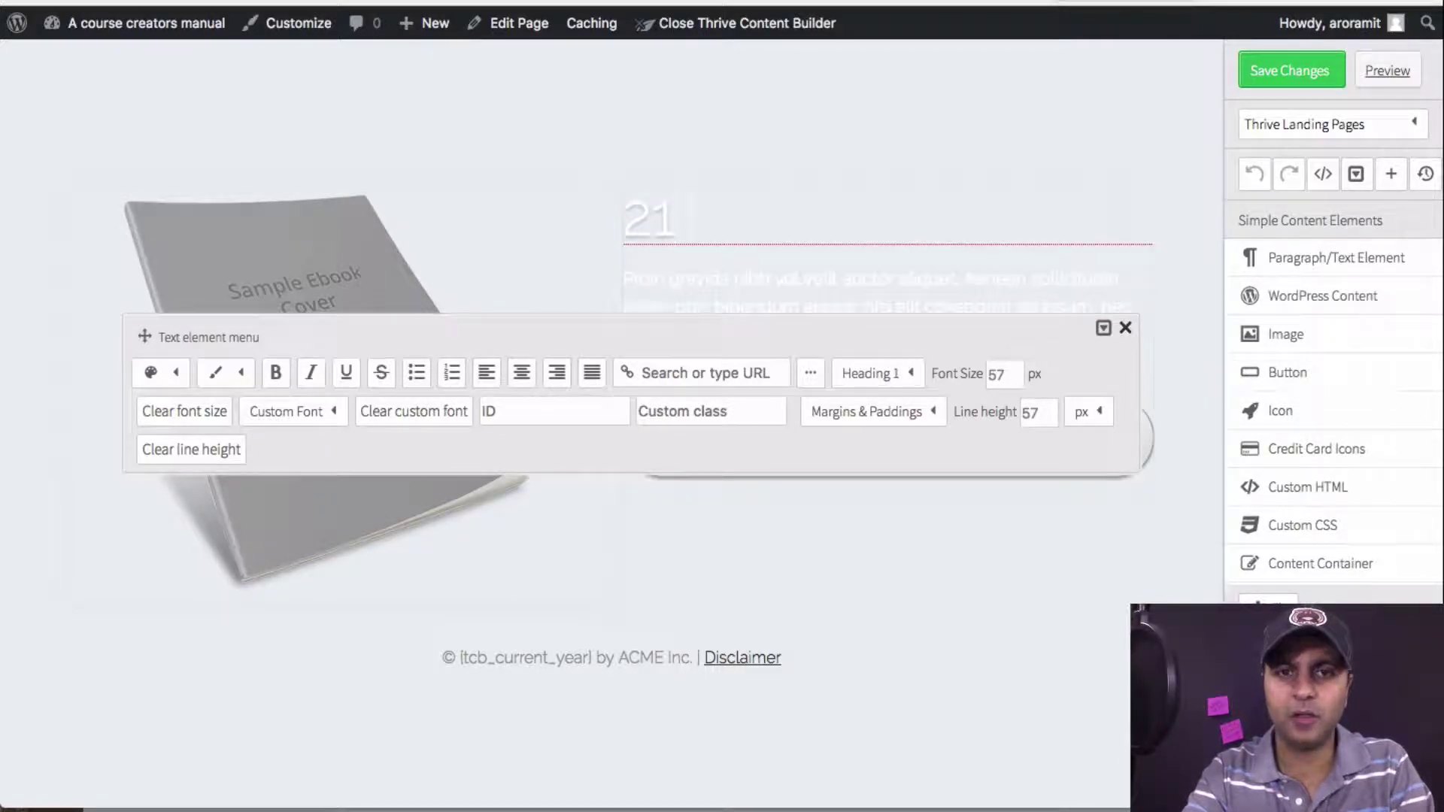
{"action": "type", "text": " To"}
{"action": "key", "text": "BackSpace"}
{"action": "key", "text": "BackSpace"}
{"action": "key", "text": "BackSpace"}
{"action": "type", "text": "M"}
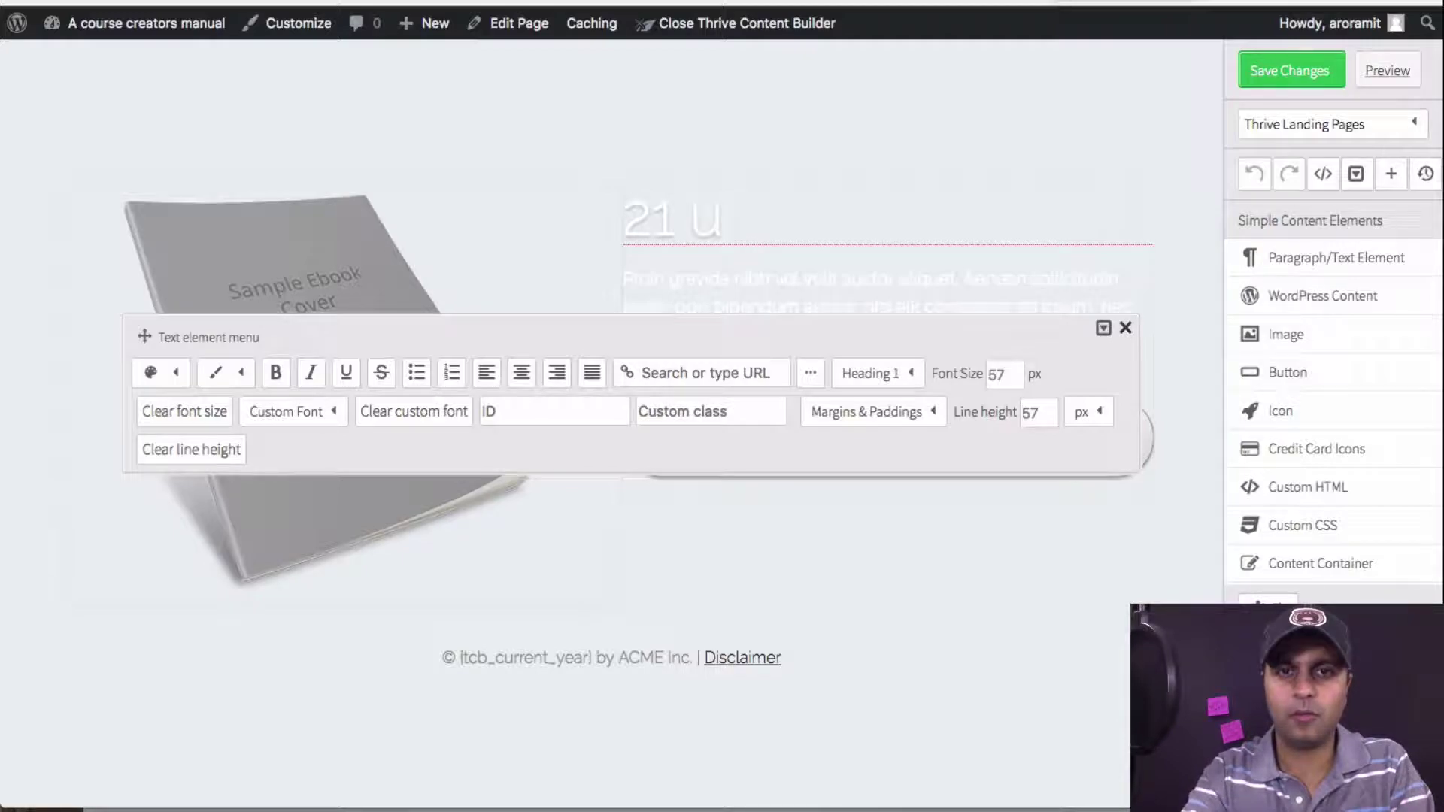
{"action": "type", "text": "ust"}
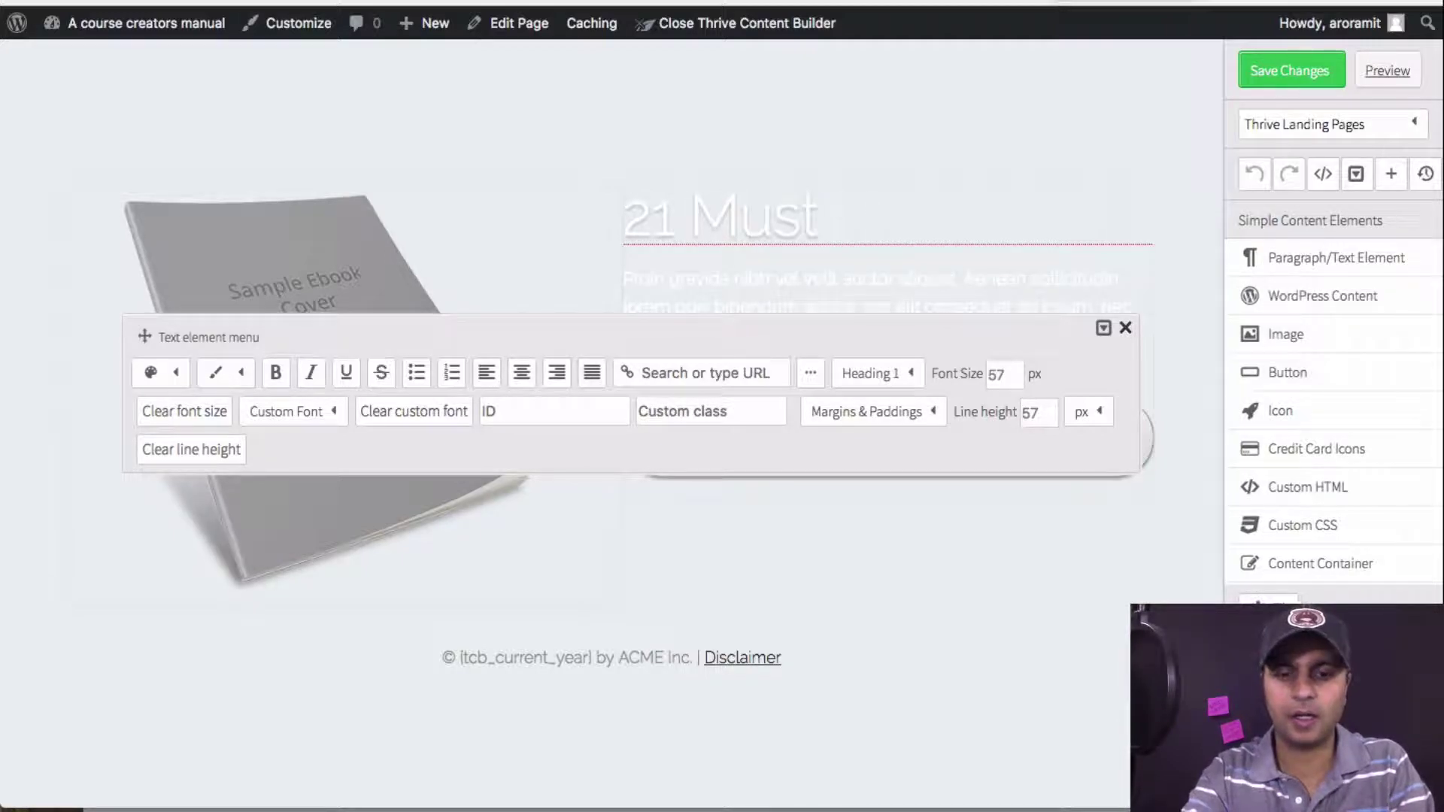
{"action": "type", "text": " Have Tools Whe"}
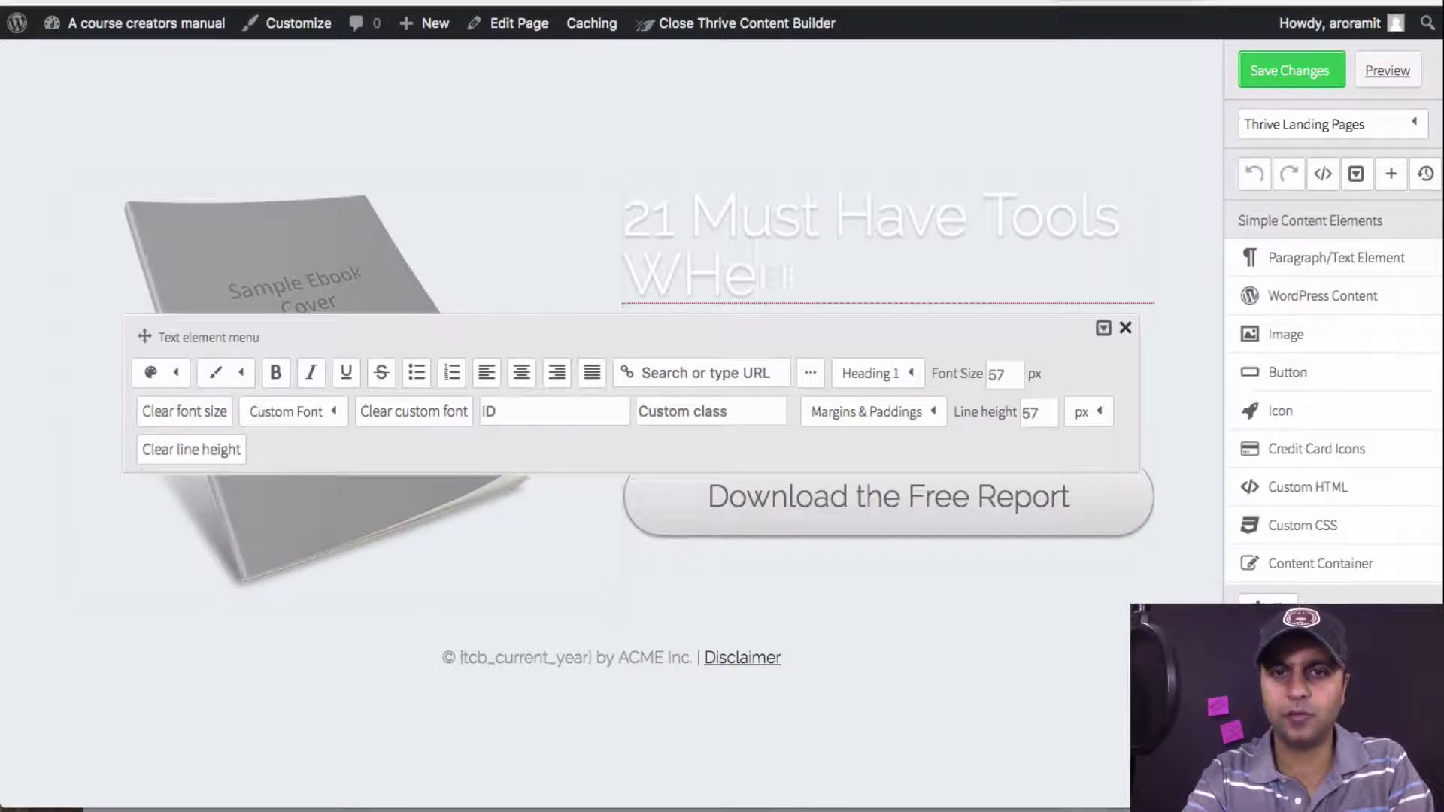
{"action": "key", "text": "BackSpace"}
{"action": "key", "text": "BackSpace"}
{"action": "key", "text": "BackSpace"}
{"action": "key", "text": "BackSpace"}
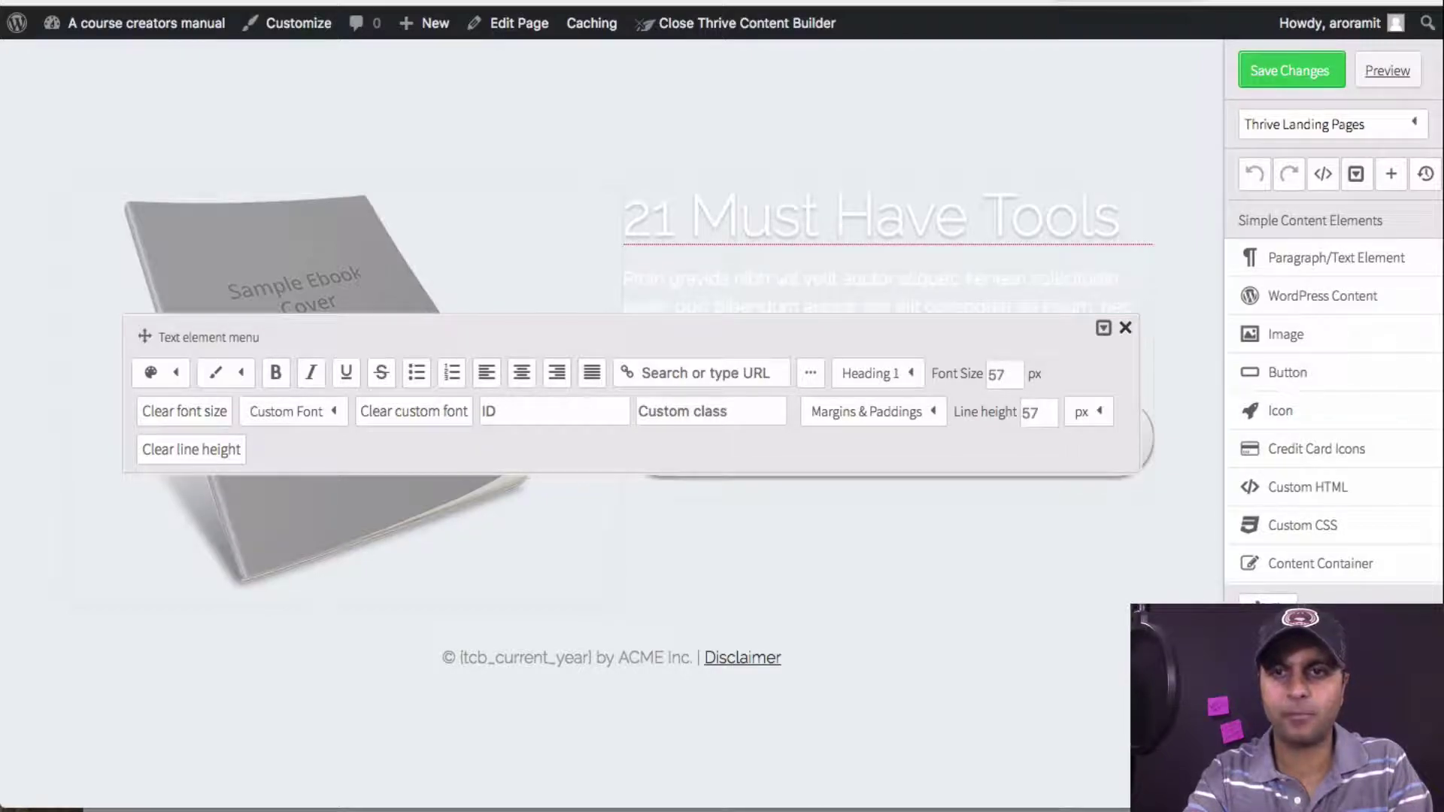
{"action": "type", "text": "When c"}
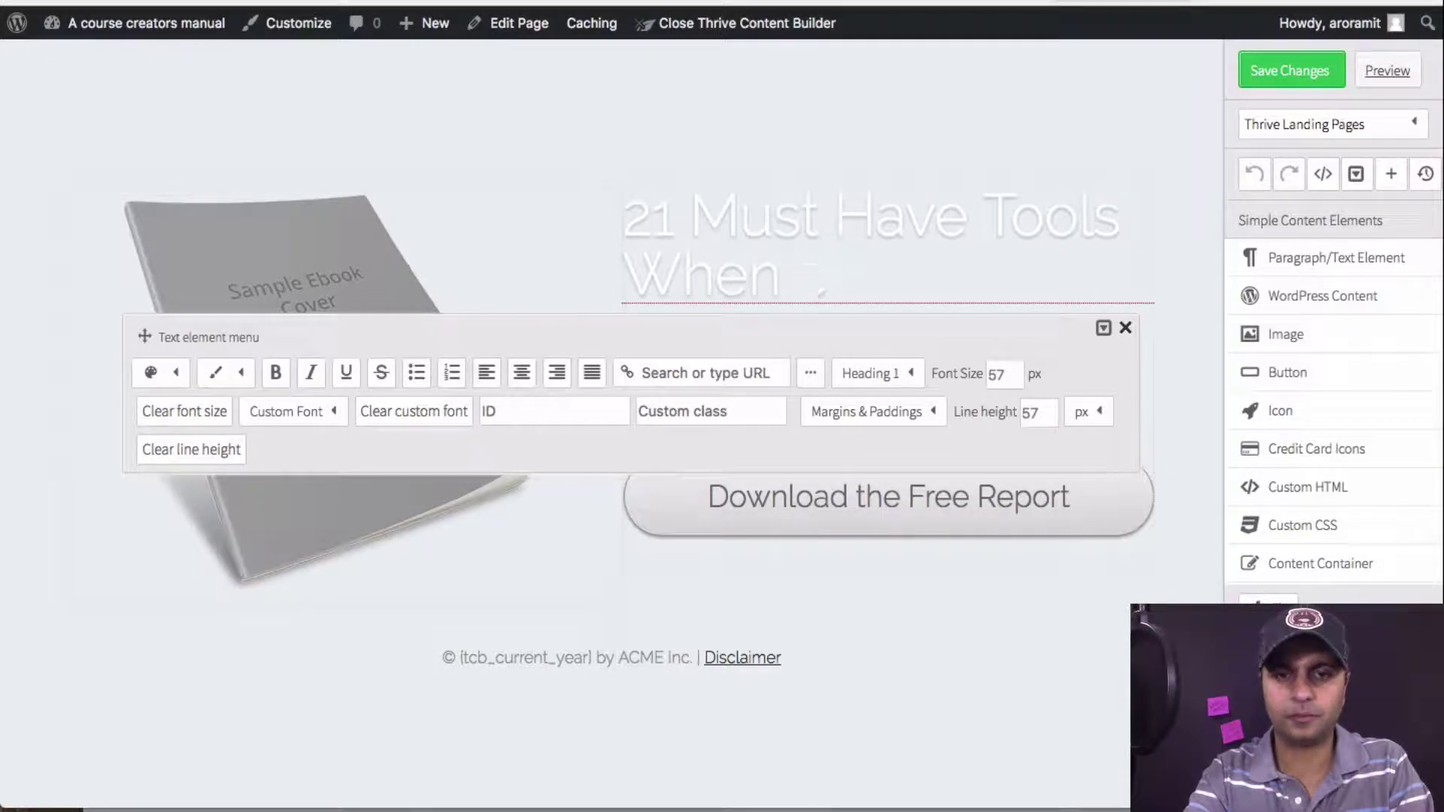
{"action": "type", "text": "reating Yo"}
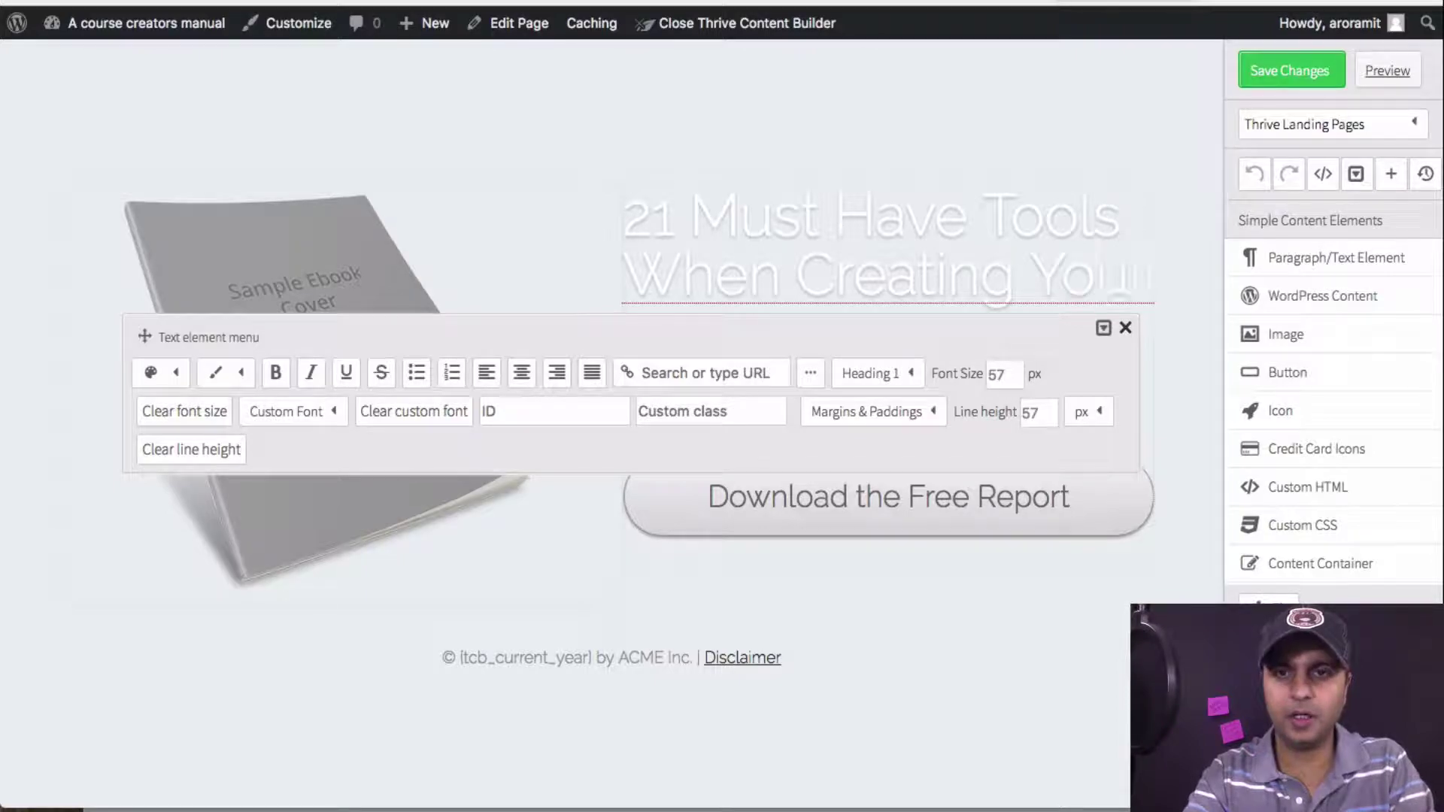
{"action": "type", "text": "ur Co"}
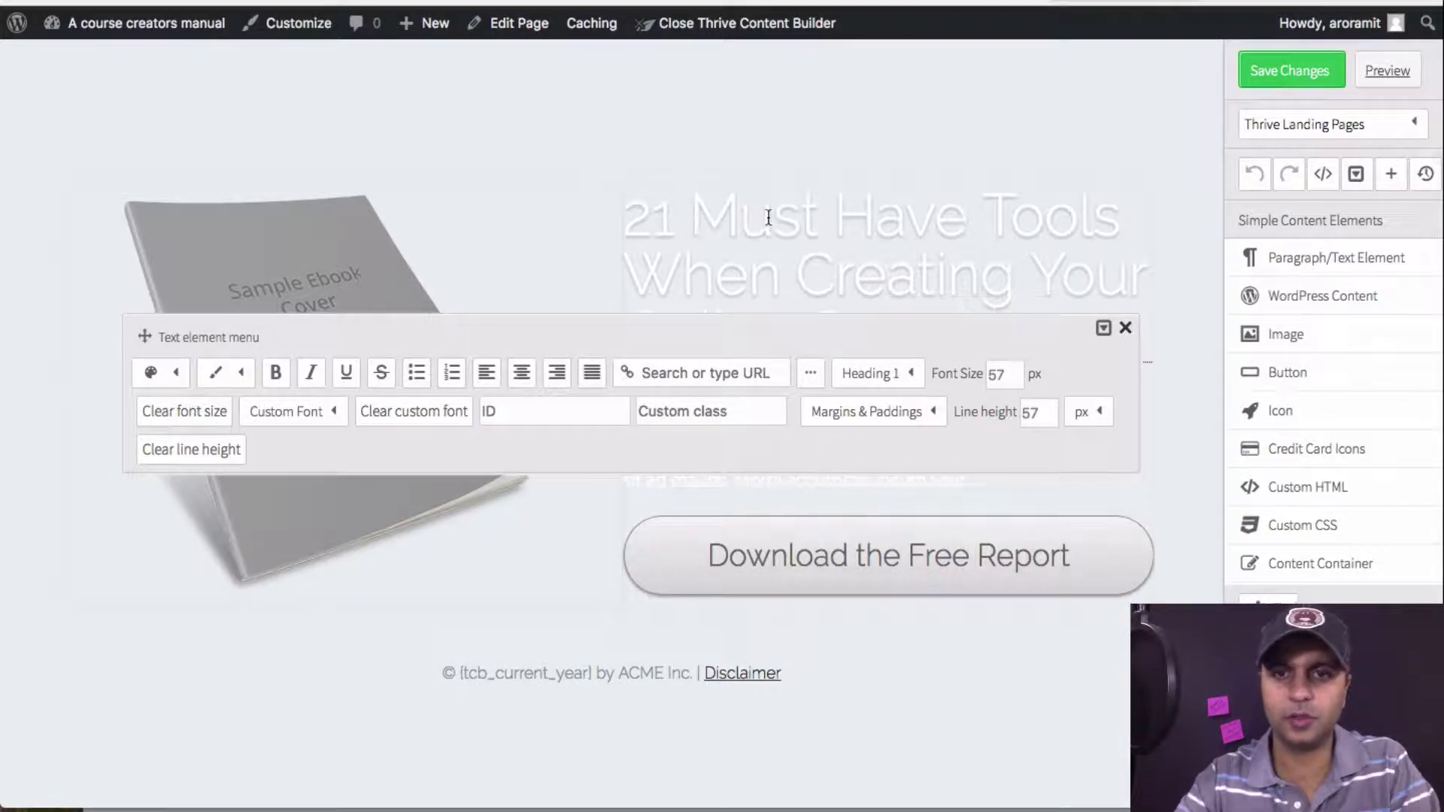
{"action": "left_click", "coordinate": [1126, 331]}
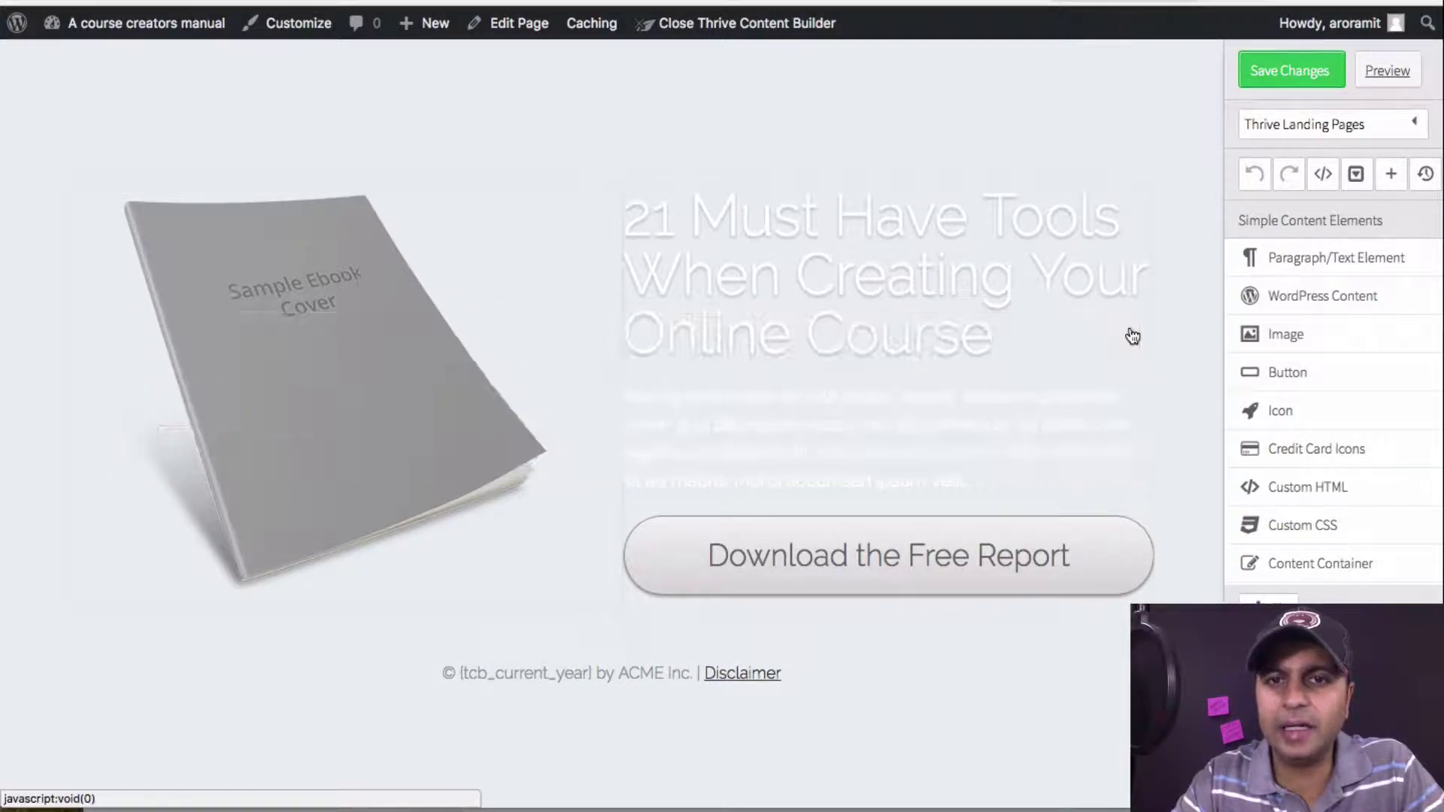
{"action": "left_click", "coordinate": [999, 335]}
{"action": "left_click_drag", "start_coordinate": [998, 336], "coordinate": [628, 196]}
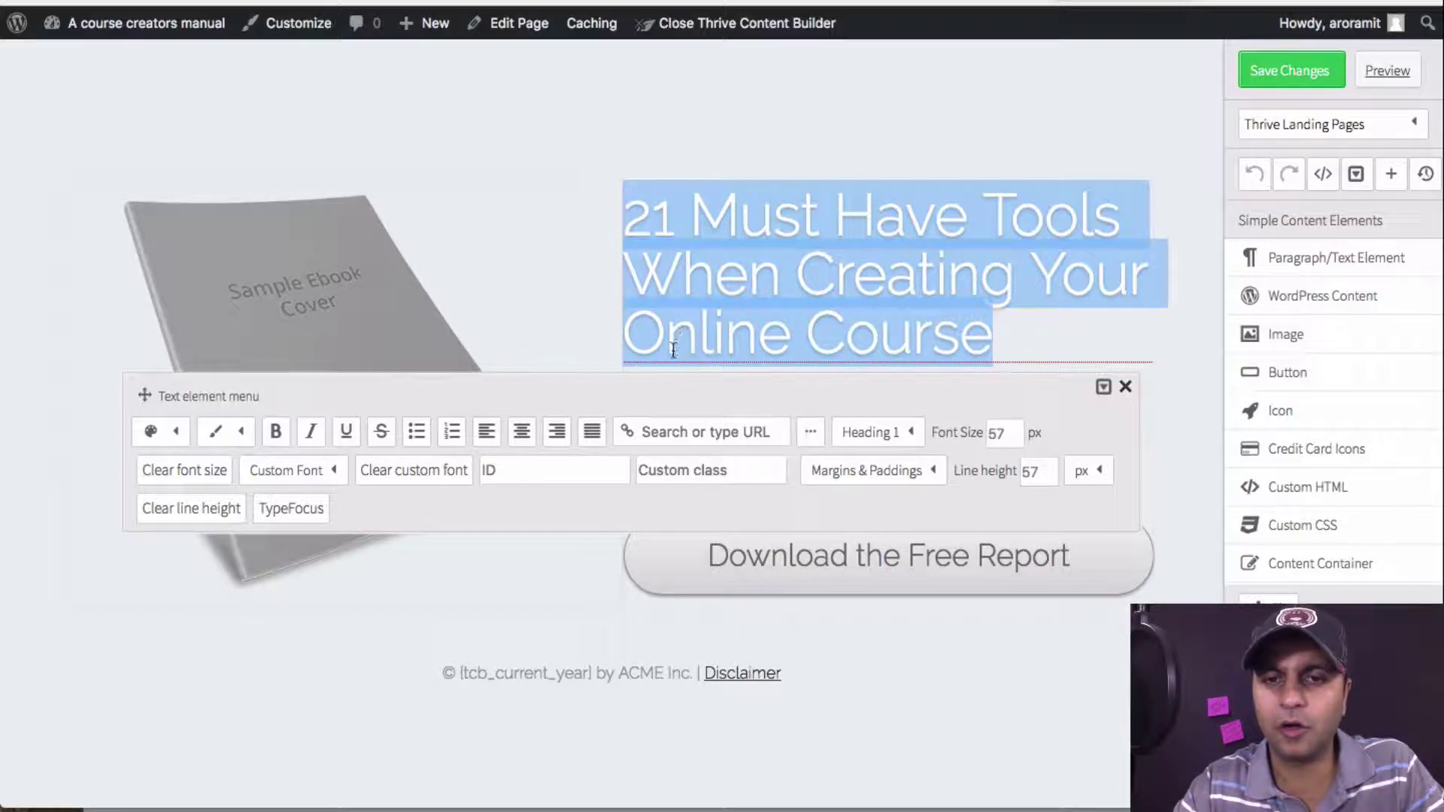
{"action": "left_click", "coordinate": [901, 434]}
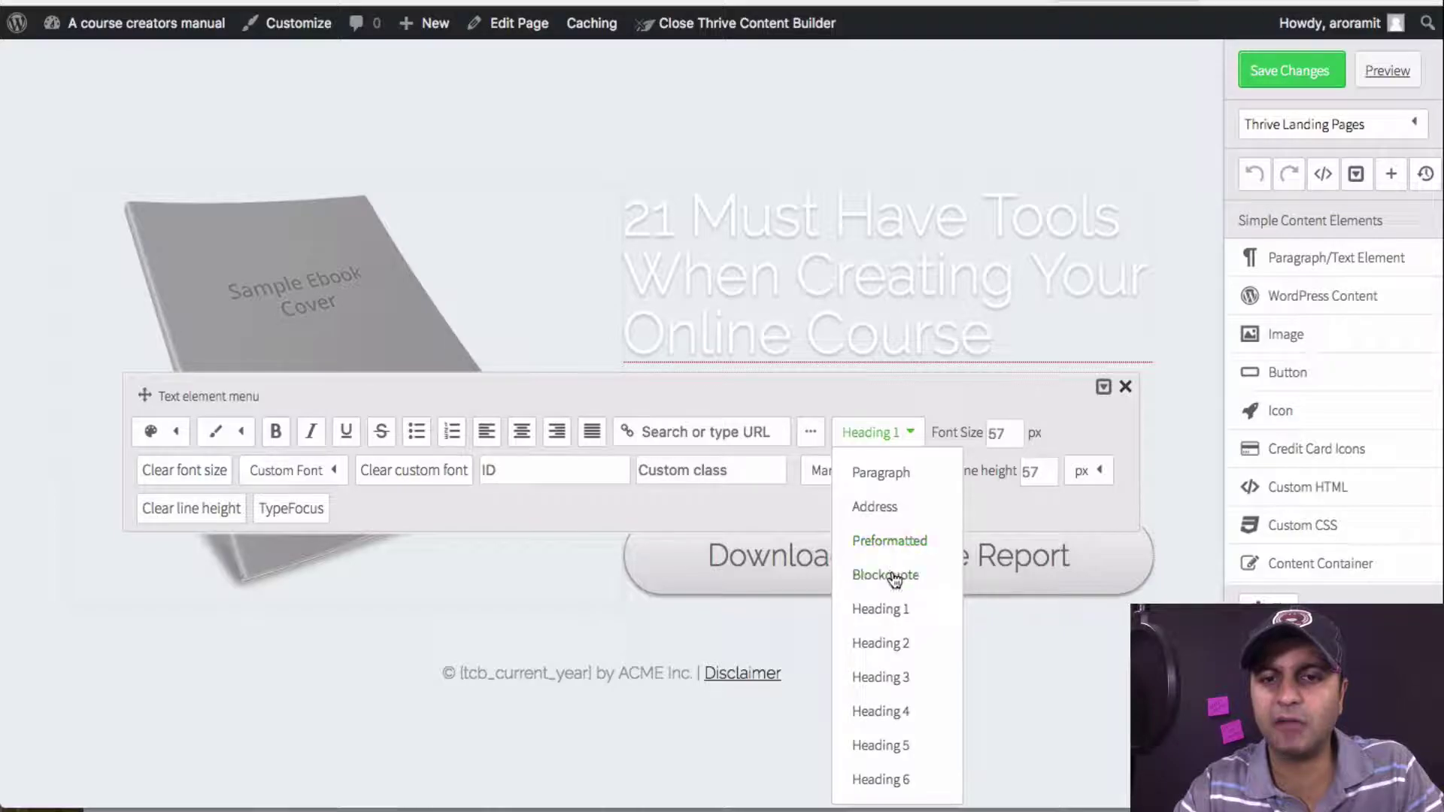
{"action": "left_click", "coordinate": [910, 386]}
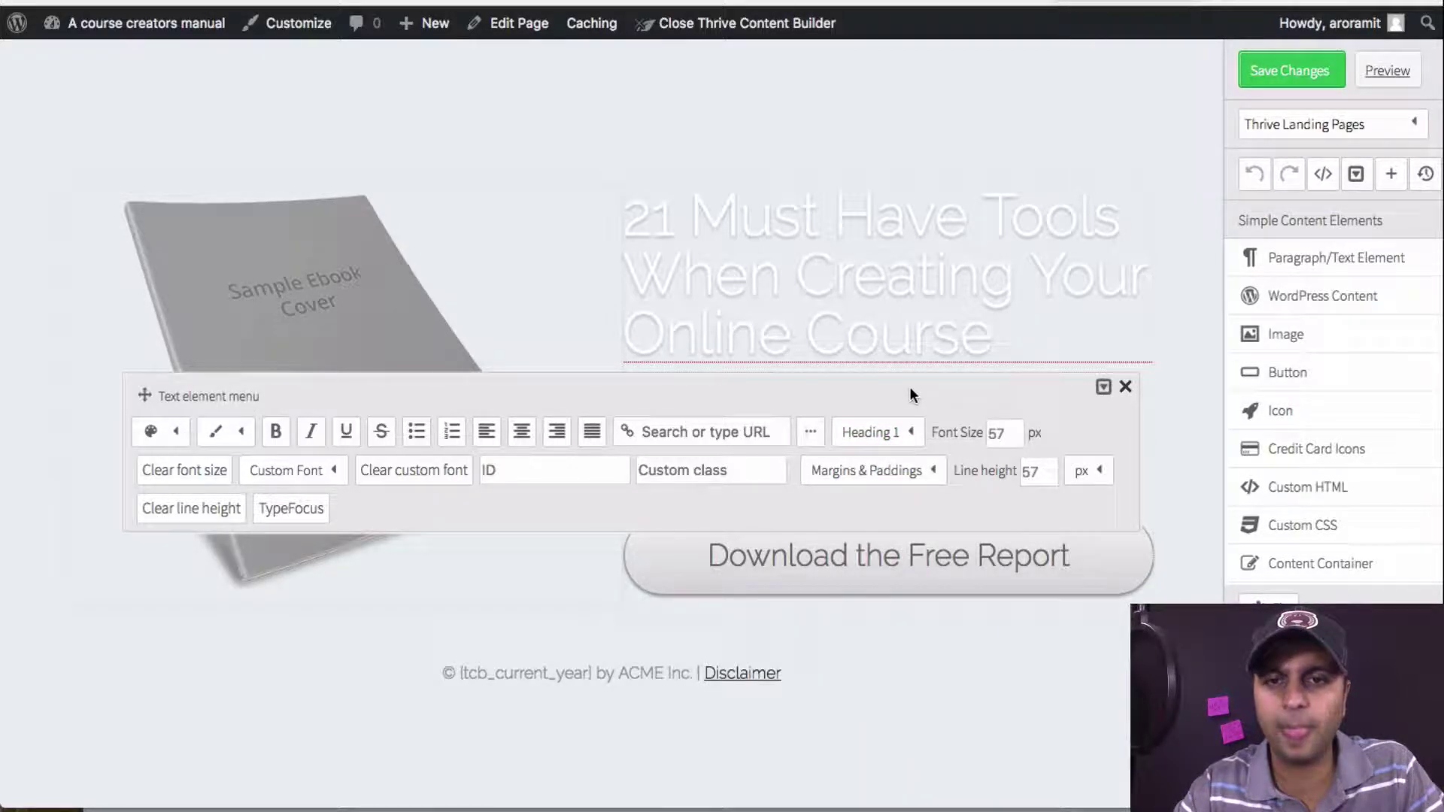
{"action": "left_click", "coordinate": [1357, 133]}
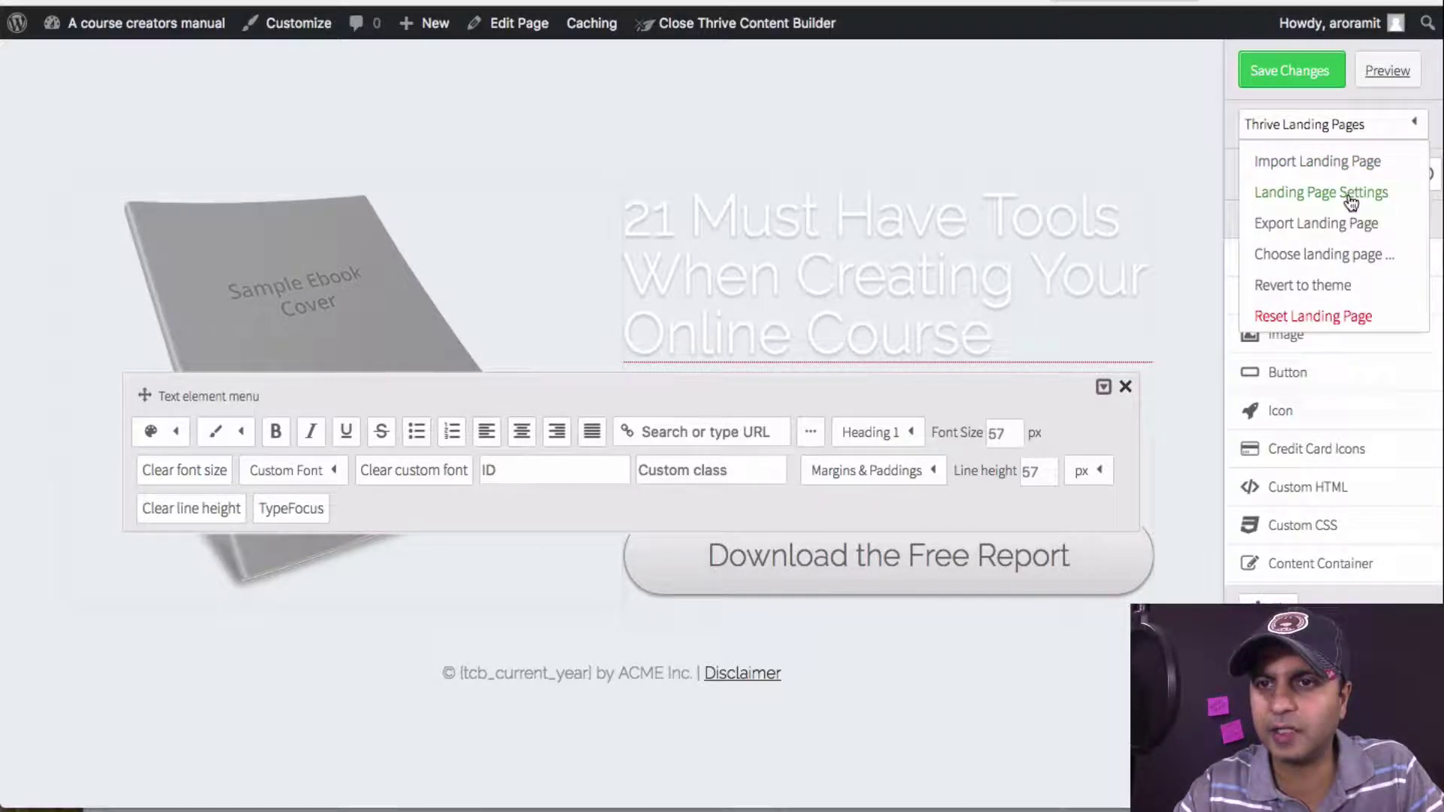
{"action": "left_click", "coordinate": [1348, 193]}
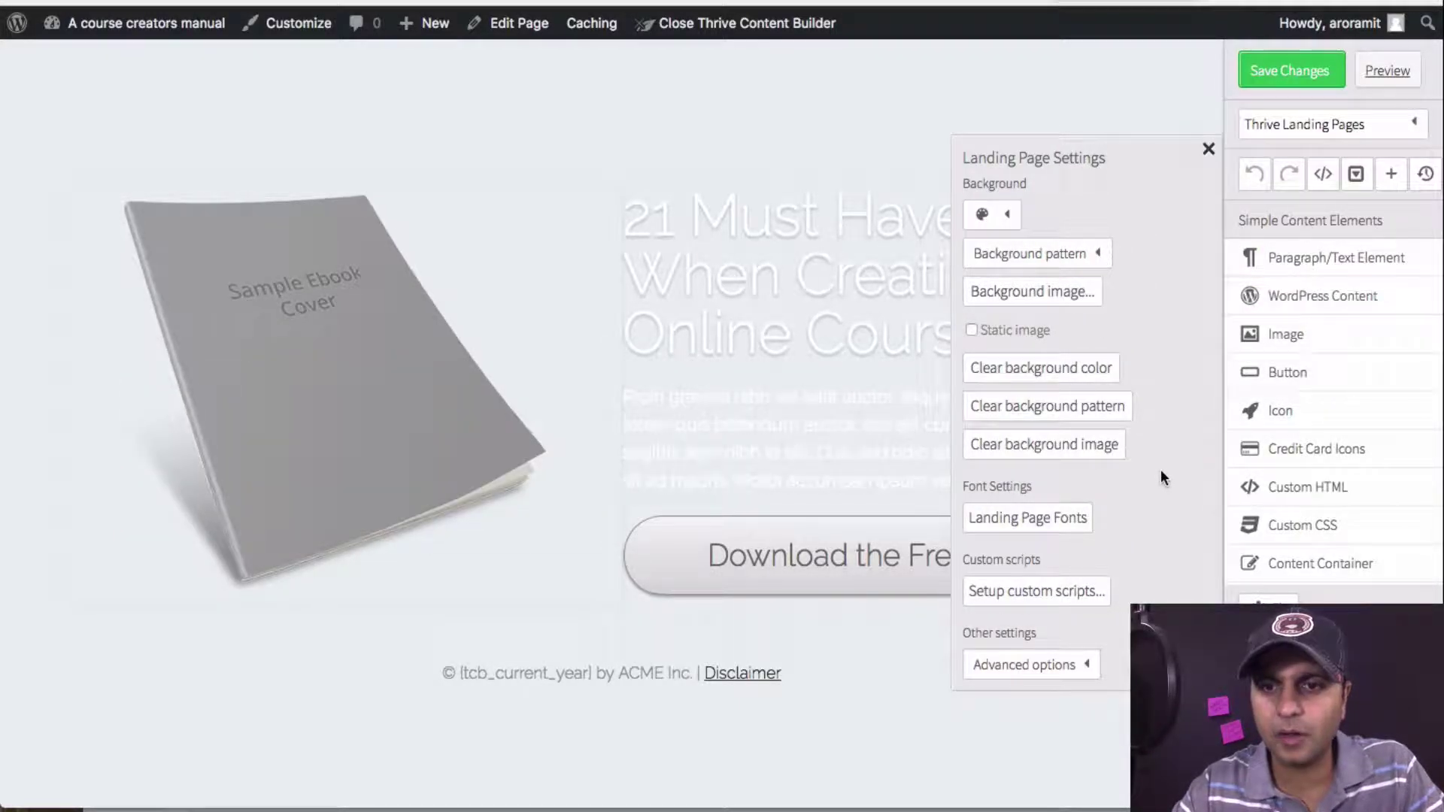
{"action": "left_click", "coordinate": [1028, 519]}
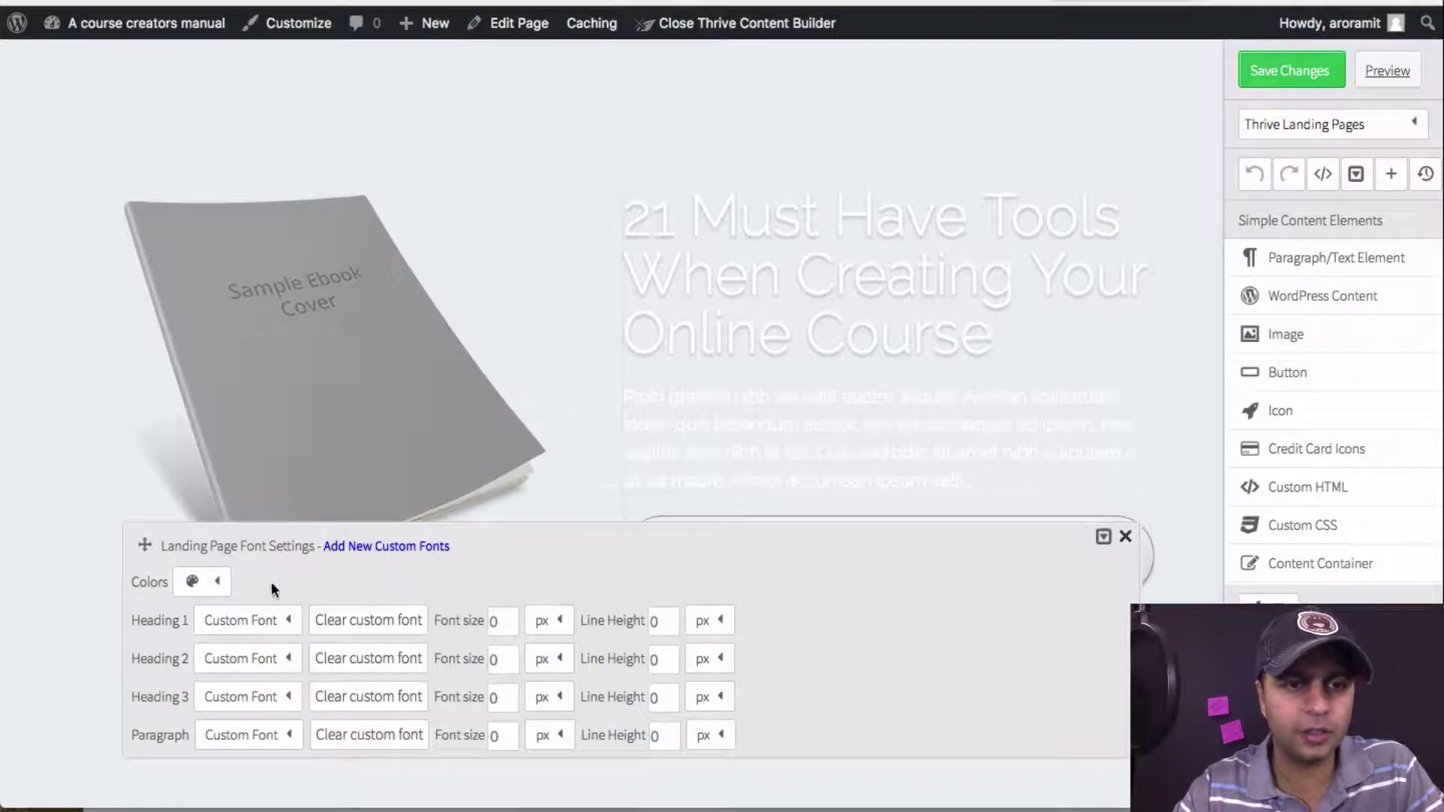
{"action": "left_click", "coordinate": [269, 626]}
{"action": "left_click", "coordinate": [268, 628]}
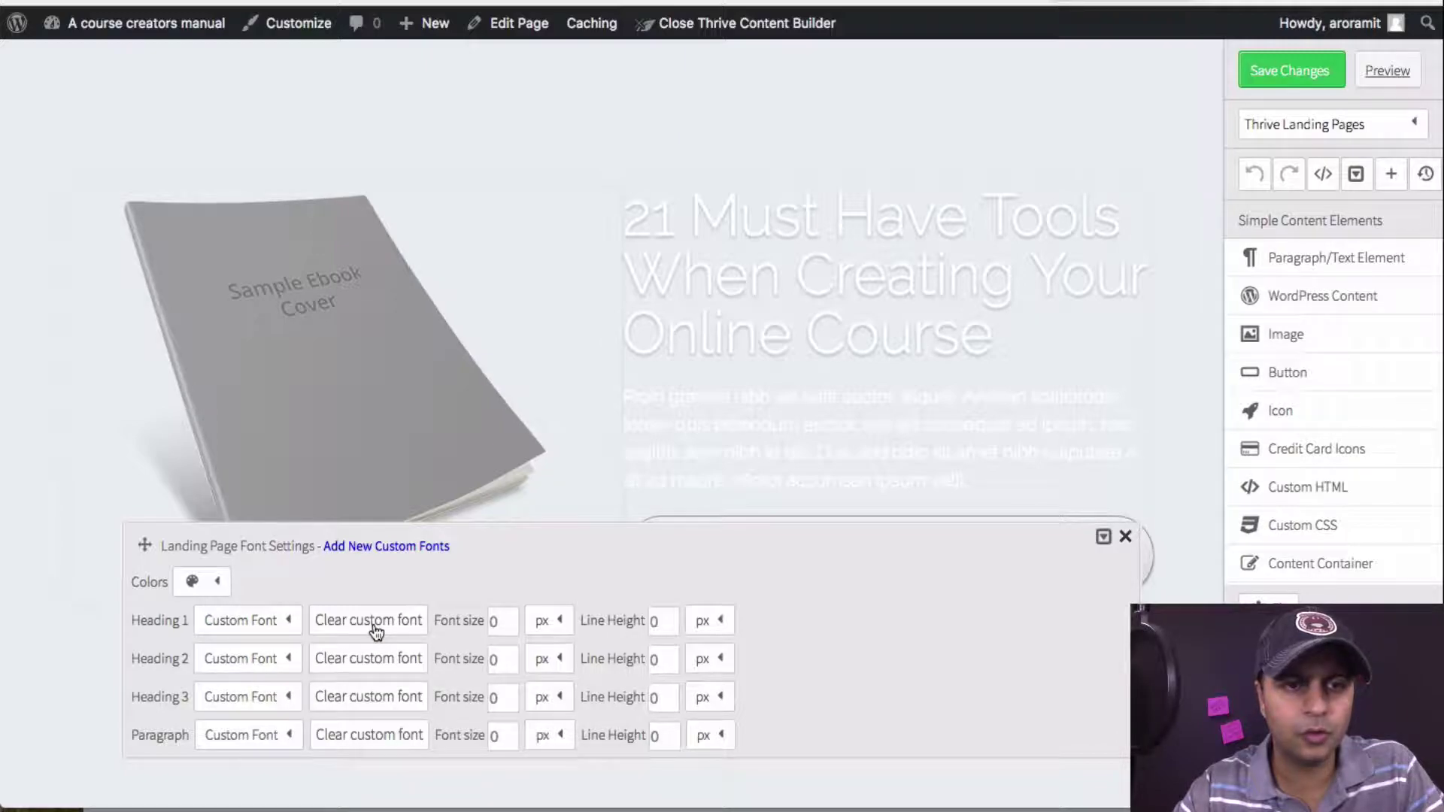
{"action": "left_click", "coordinate": [223, 580]}
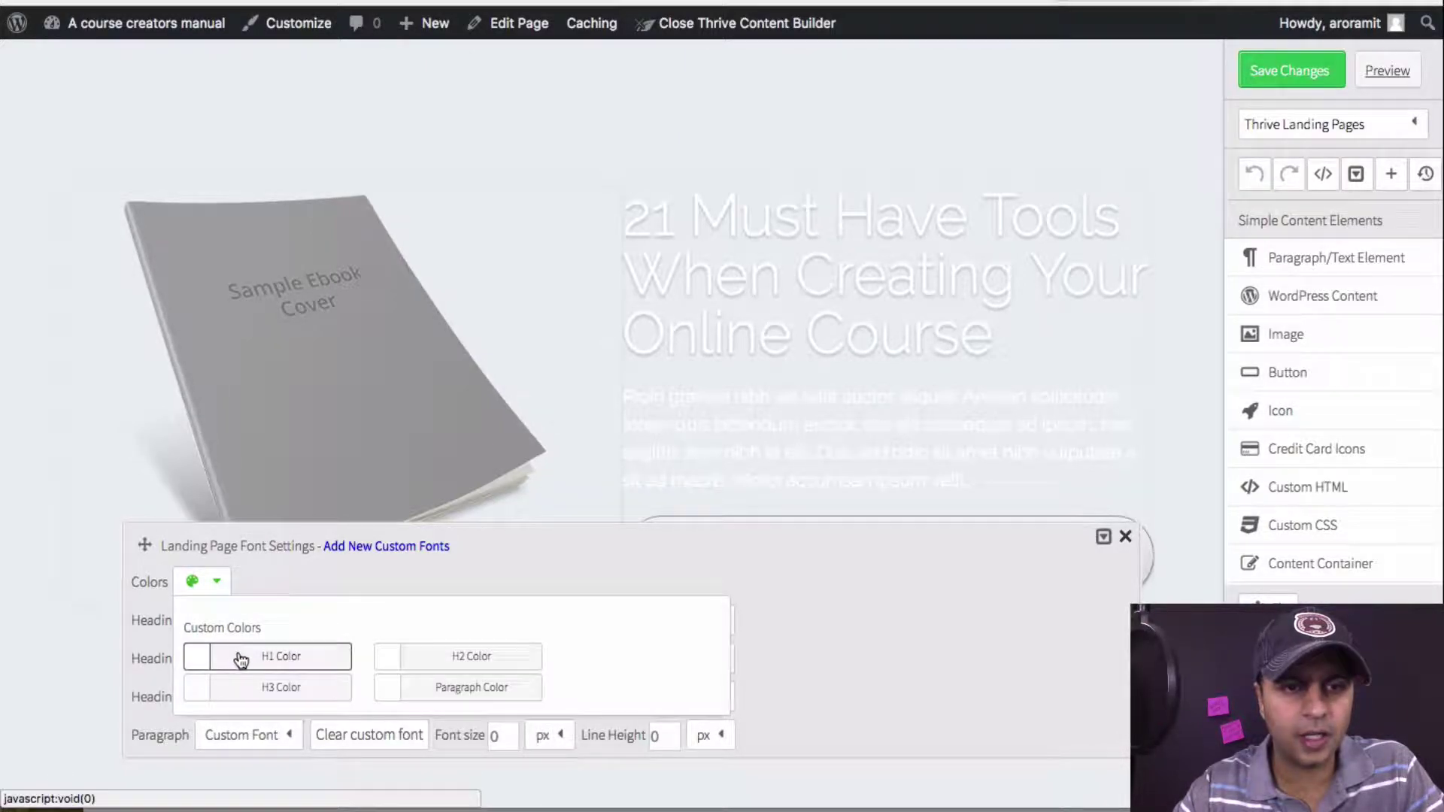
{"action": "left_click", "coordinate": [283, 656]}
{"action": "left_click_drag", "start_coordinate": [137, 554], "coordinate": [131, 758]}
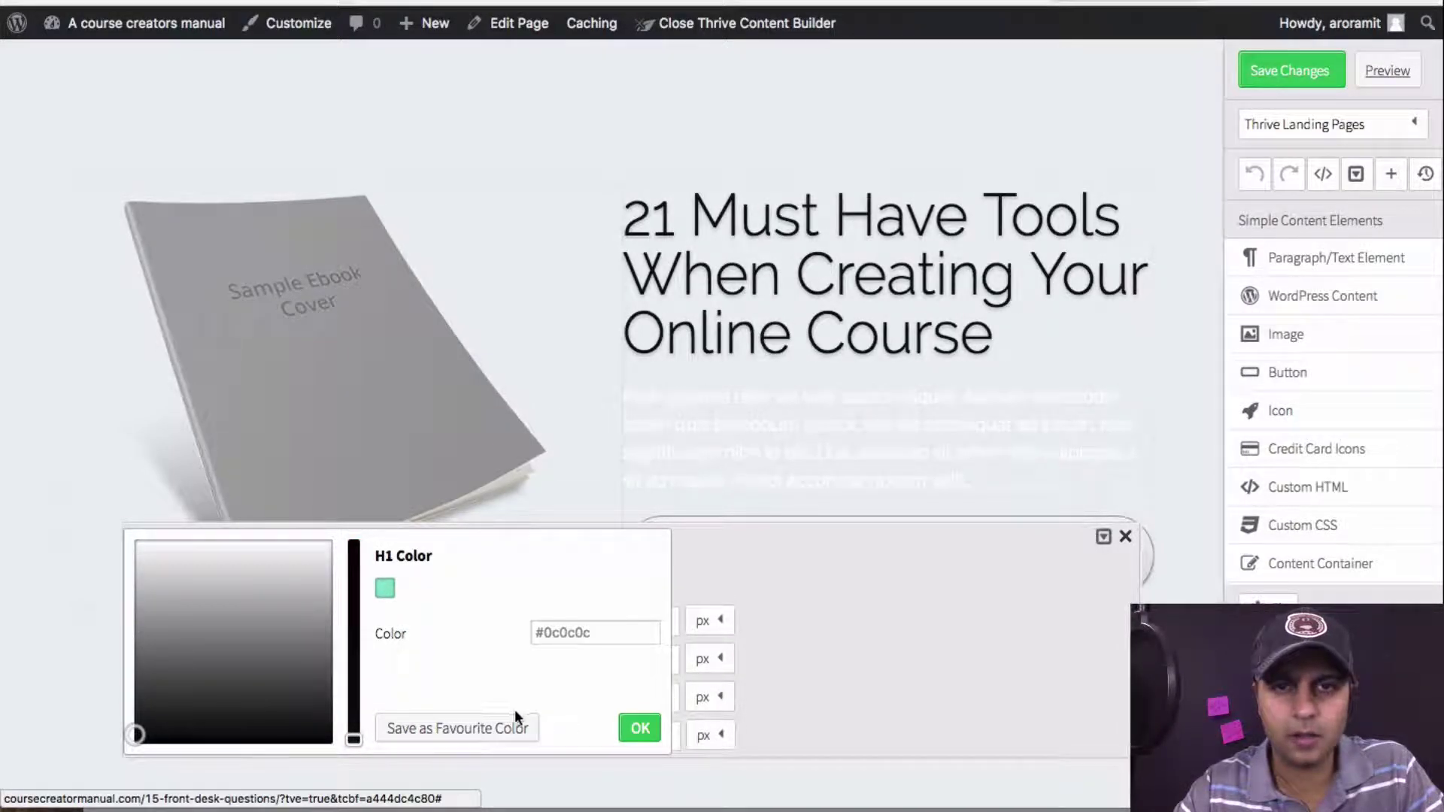
{"action": "left_click", "coordinate": [642, 730]}
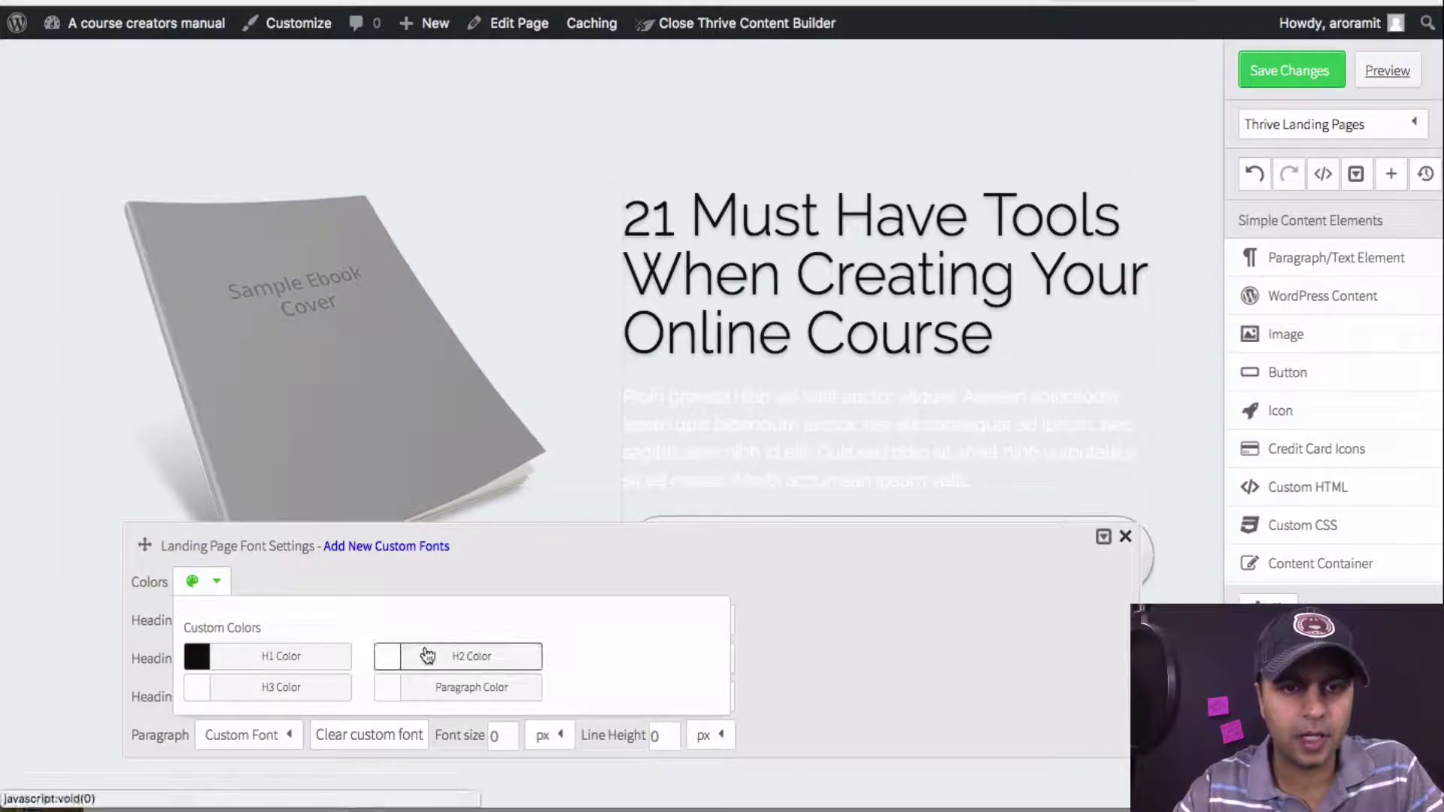
{"action": "left_click", "coordinate": [459, 656]}
{"action": "left_click_drag", "start_coordinate": [132, 552], "coordinate": [138, 735]}
{"action": "left_click_drag", "start_coordinate": [353, 739], "coordinate": [368, 529]}
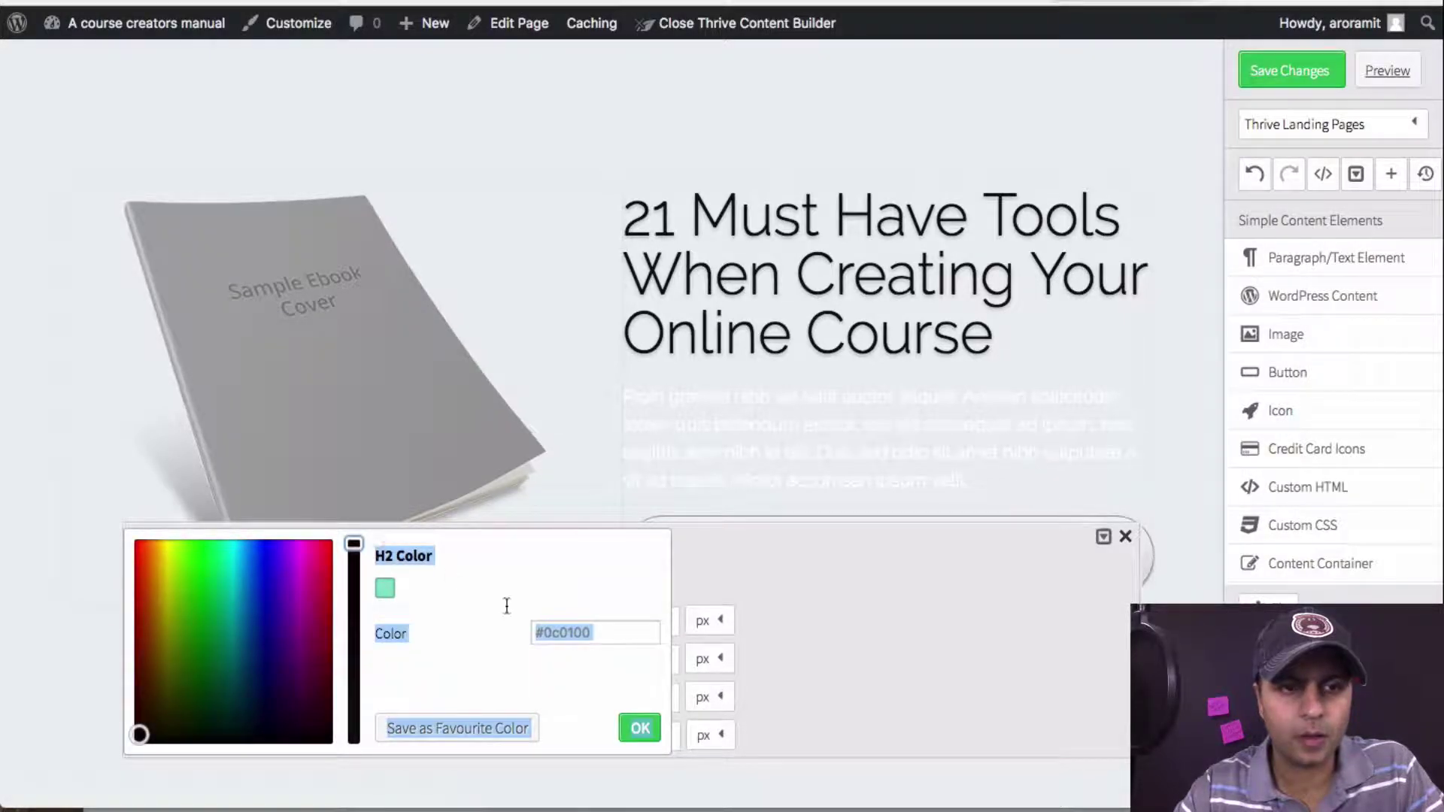
{"action": "left_click", "coordinate": [654, 740]}
{"action": "left_click", "coordinate": [301, 703]}
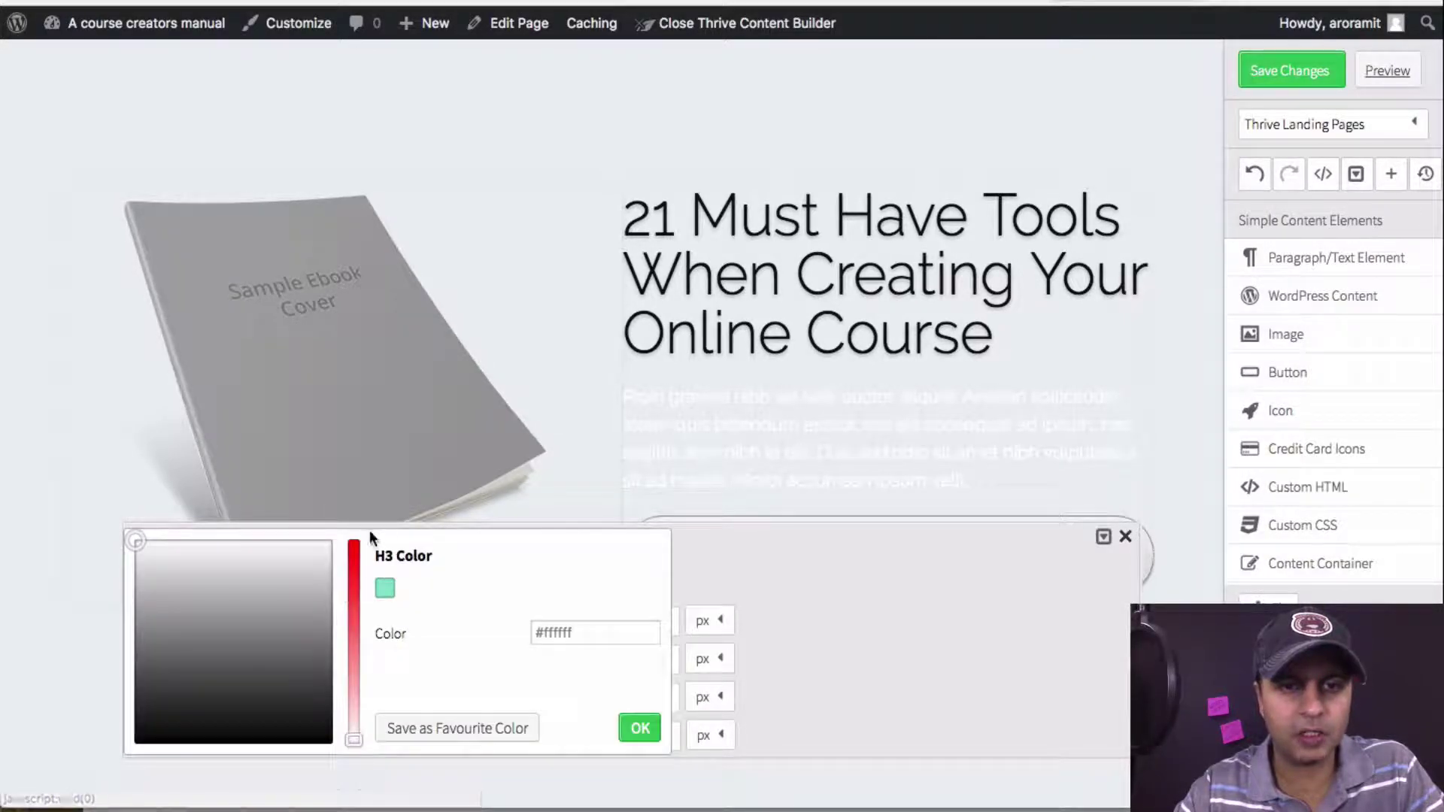
{"action": "left_click_drag", "start_coordinate": [132, 612], "coordinate": [131, 748]}
{"action": "left_click_drag", "start_coordinate": [353, 739], "coordinate": [358, 528]}
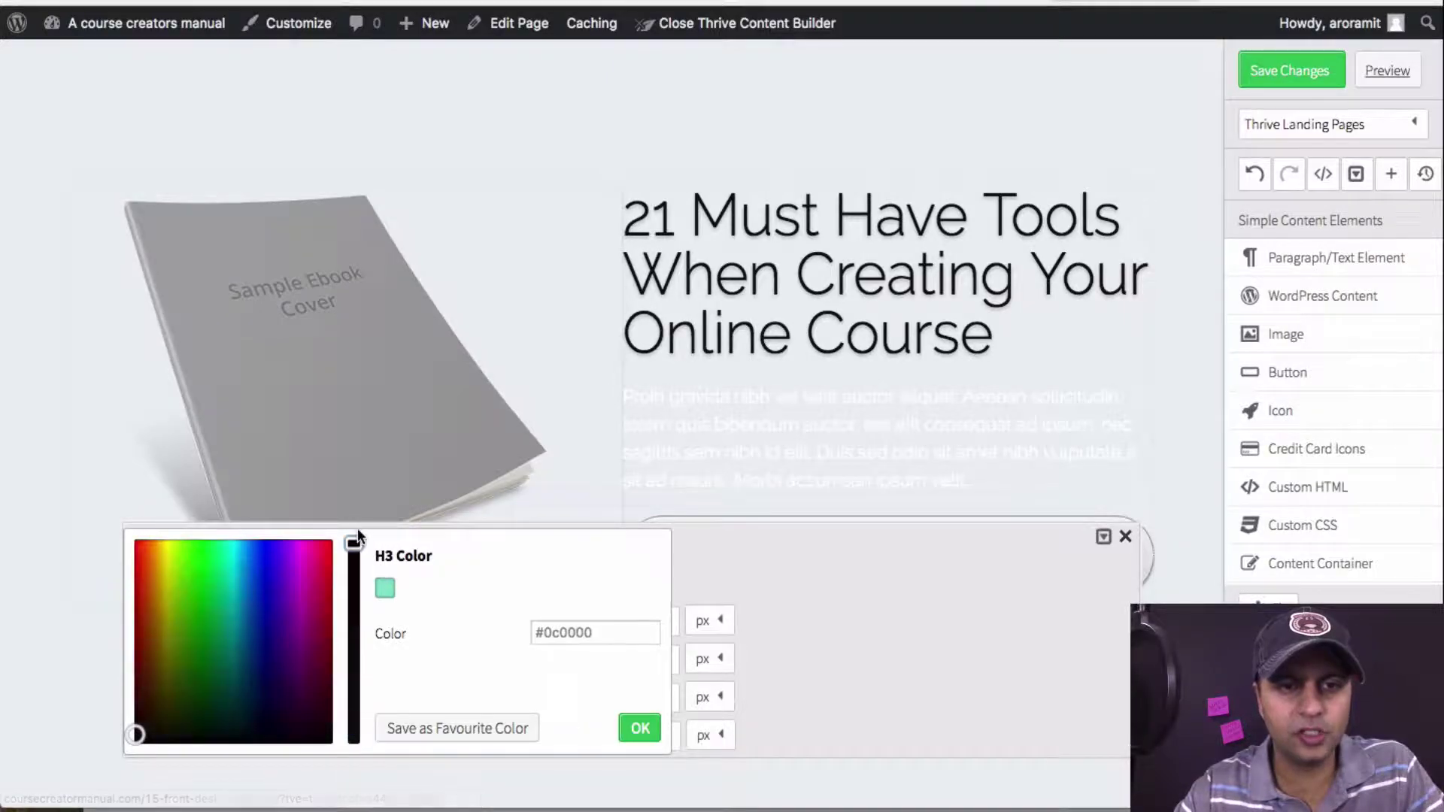
{"action": "left_click", "coordinate": [641, 730]}
{"action": "left_click", "coordinate": [485, 691]}
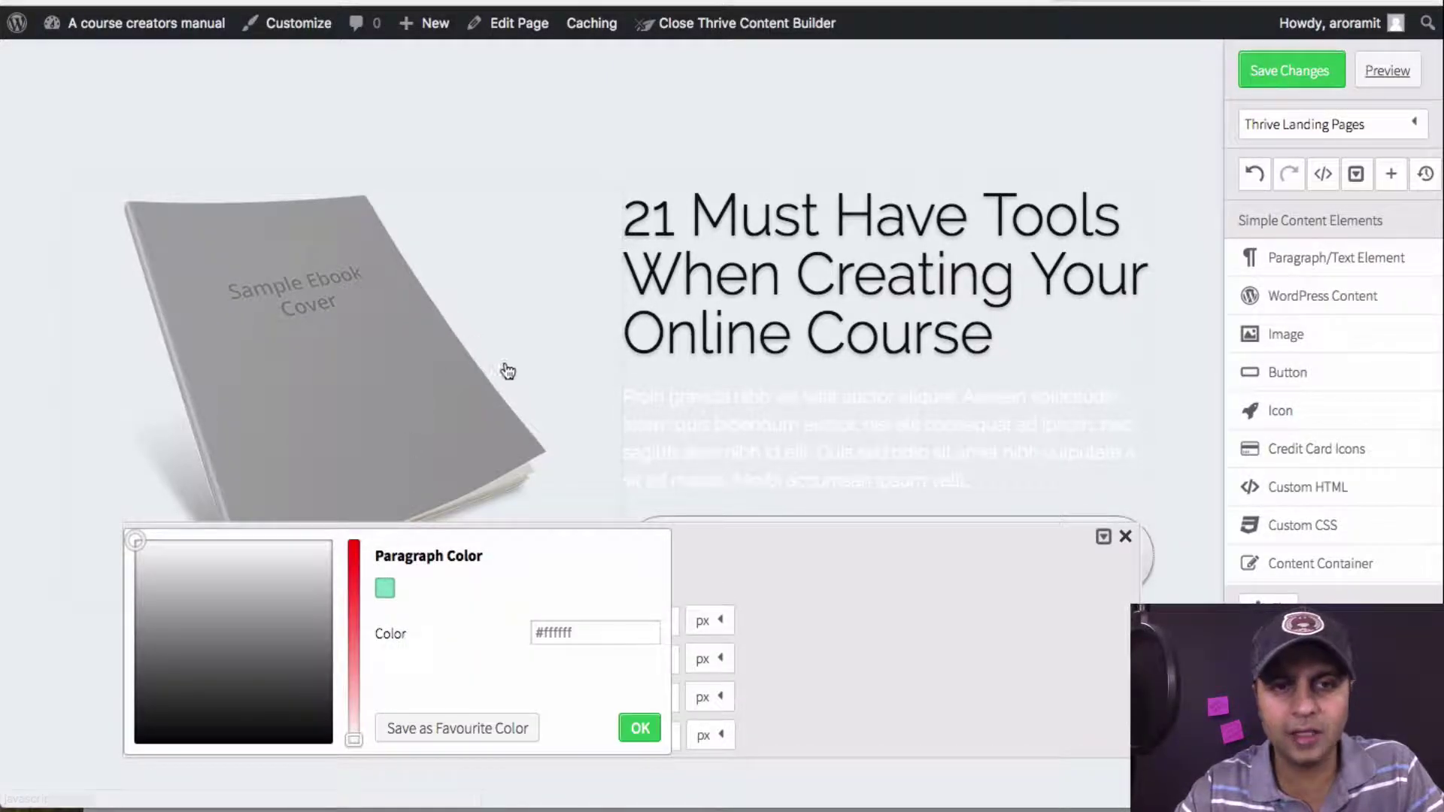
{"action": "left_click_drag", "start_coordinate": [125, 542], "coordinate": [129, 761]}
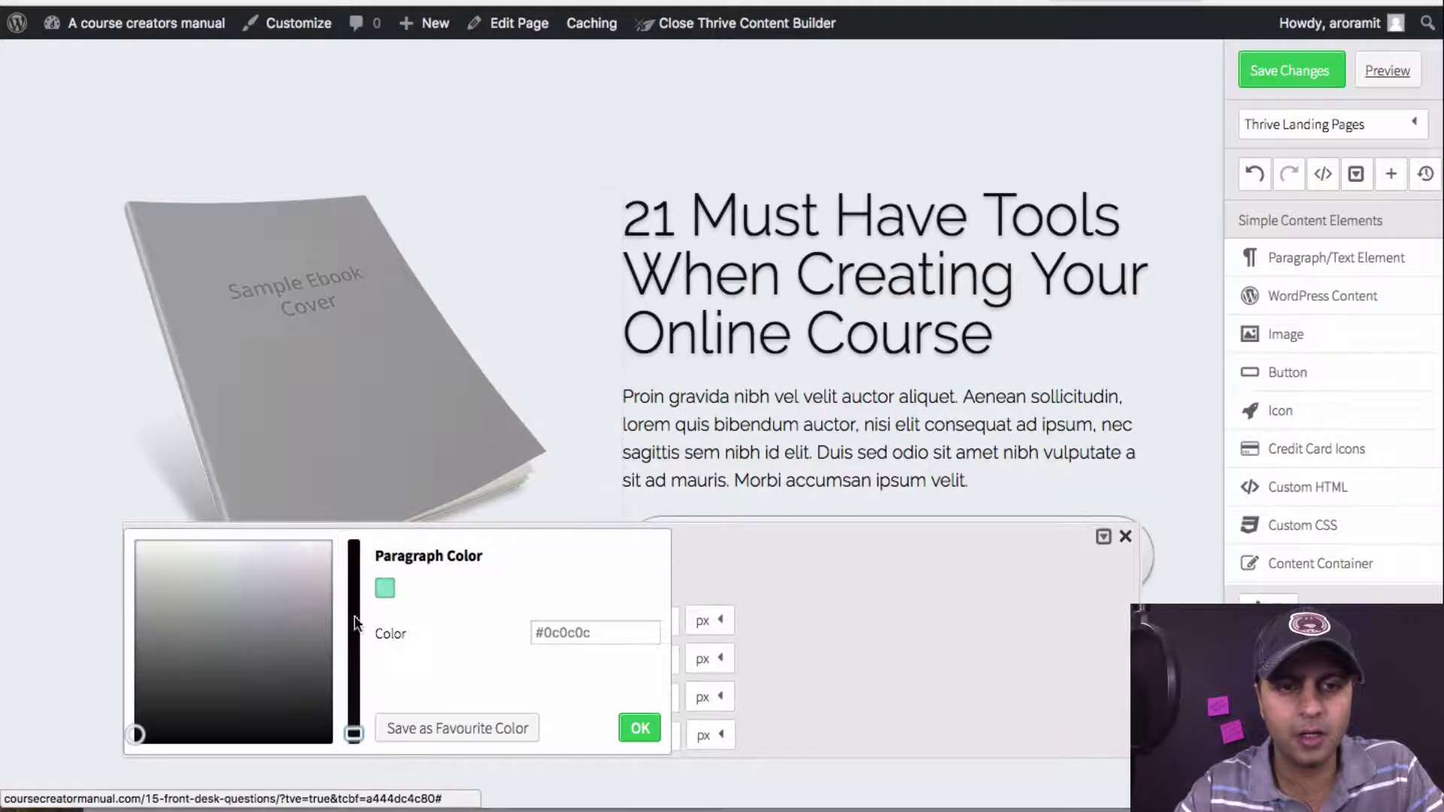
{"action": "left_click_drag", "start_coordinate": [354, 737], "coordinate": [356, 527]}
{"action": "left_click", "coordinate": [639, 728]}
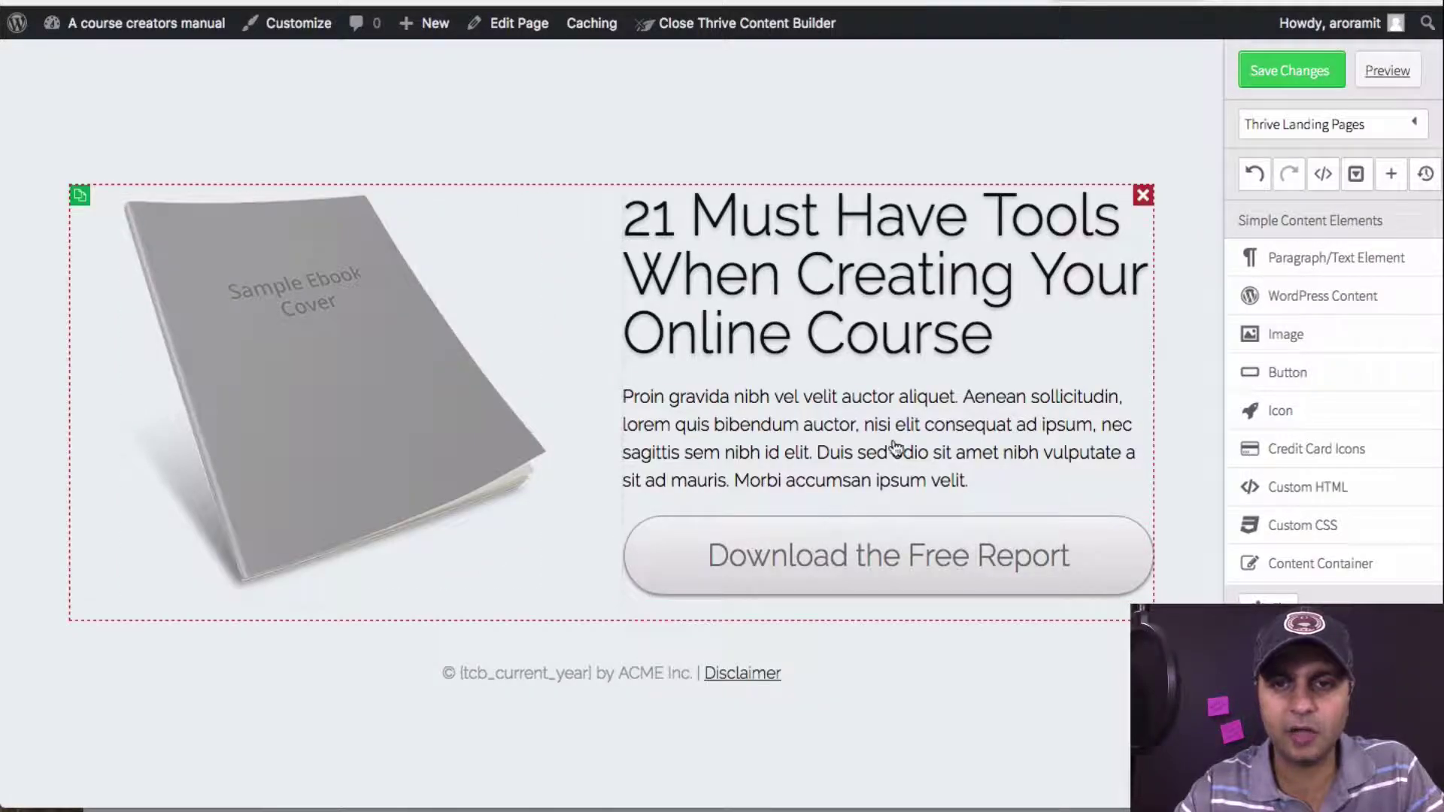
{"action": "left_click", "coordinate": [1280, 129]}
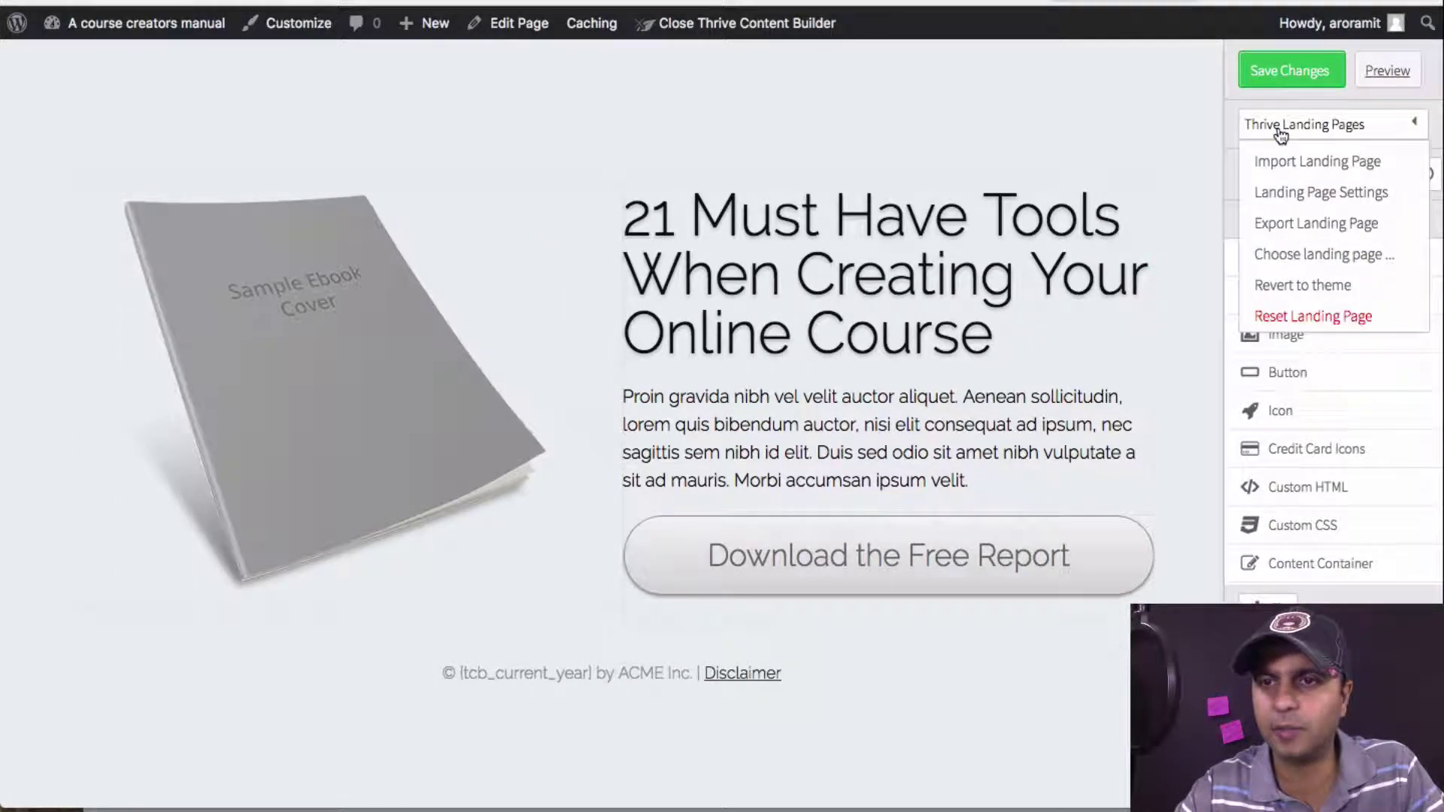
{"action": "left_click", "coordinate": [1310, 194]}
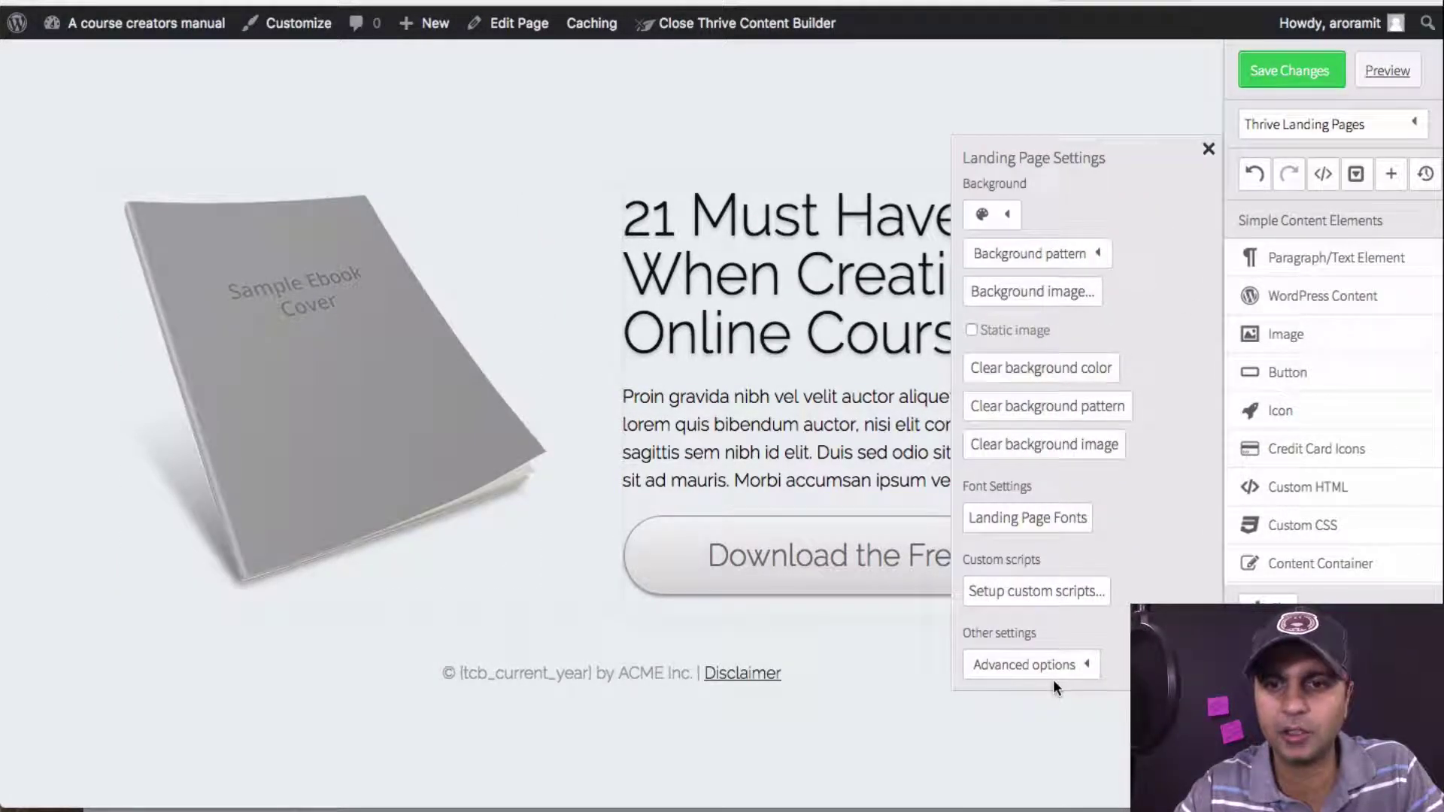
{"action": "left_click", "coordinate": [1048, 518]}
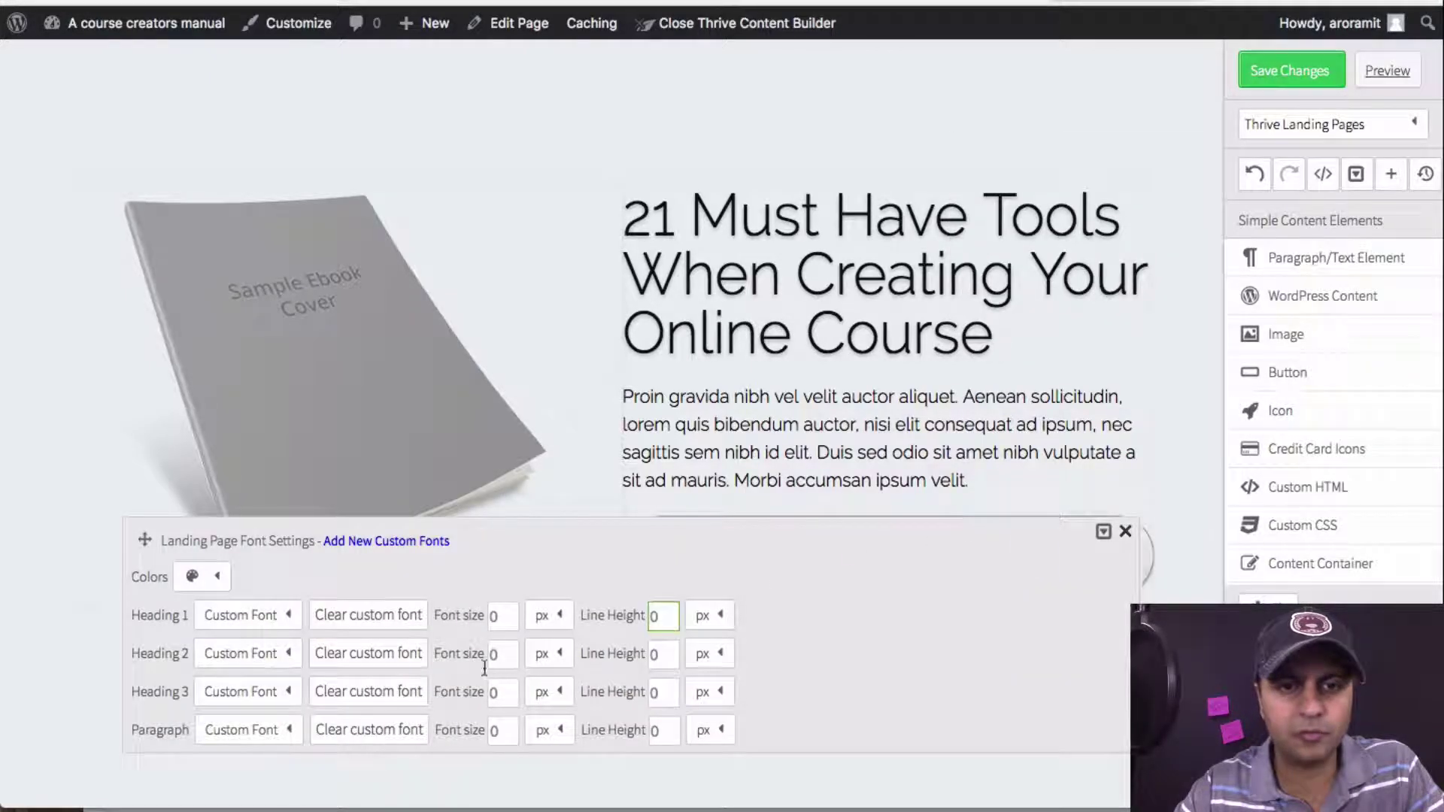
{"action": "left_click", "coordinate": [201, 577]}
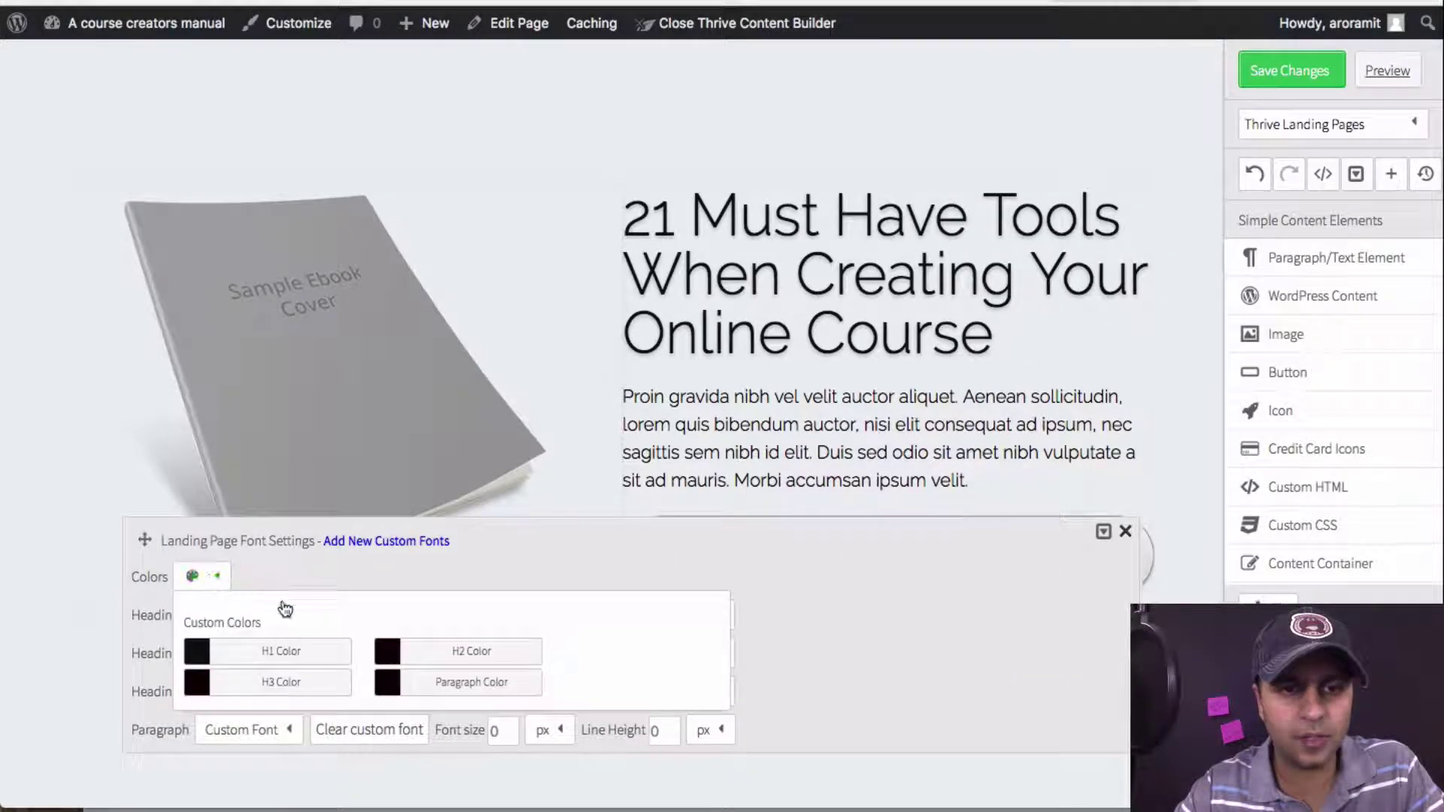
{"action": "left_click", "coordinate": [482, 571]}
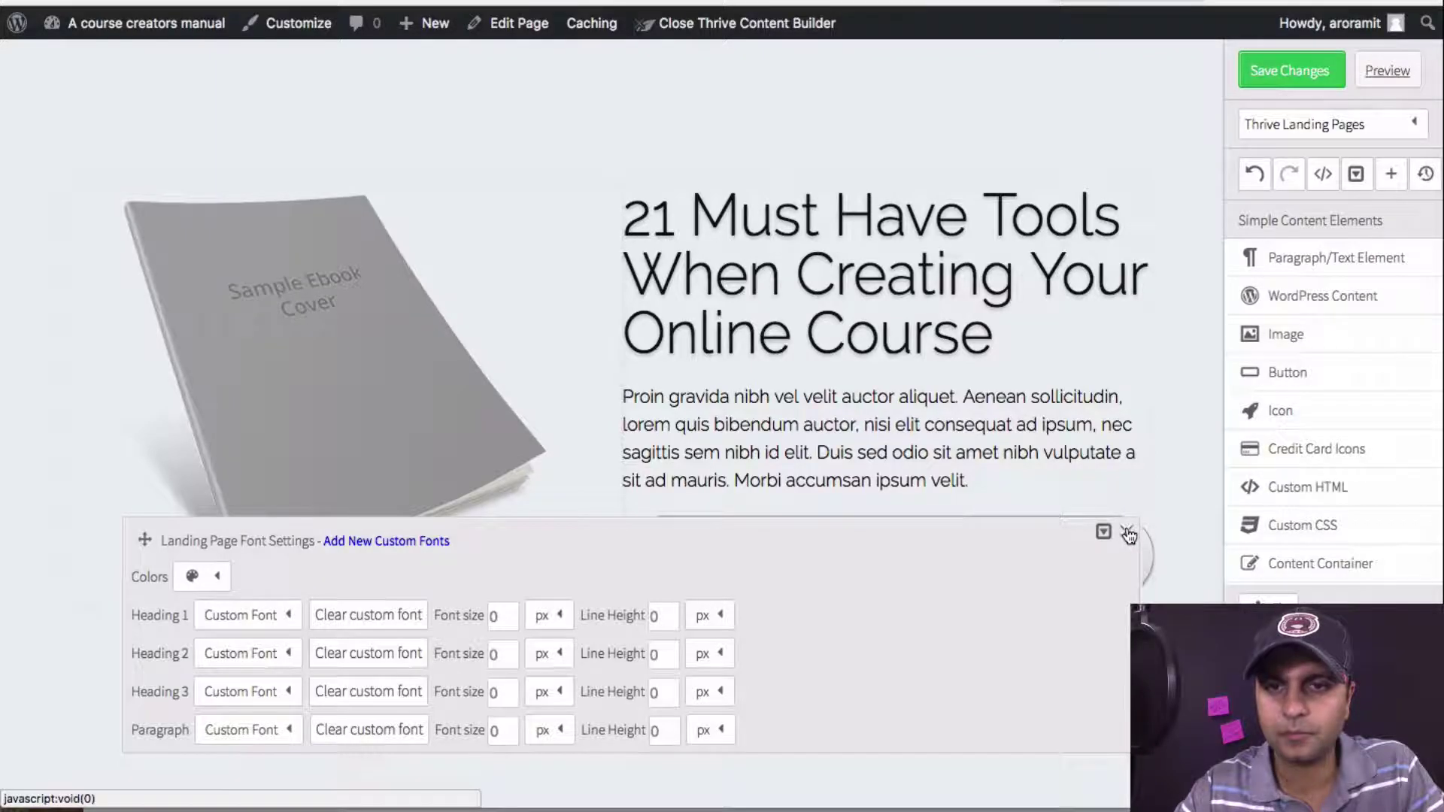
{"action": "left_click", "coordinate": [1125, 531]}
{"action": "left_click", "coordinate": [918, 278]}
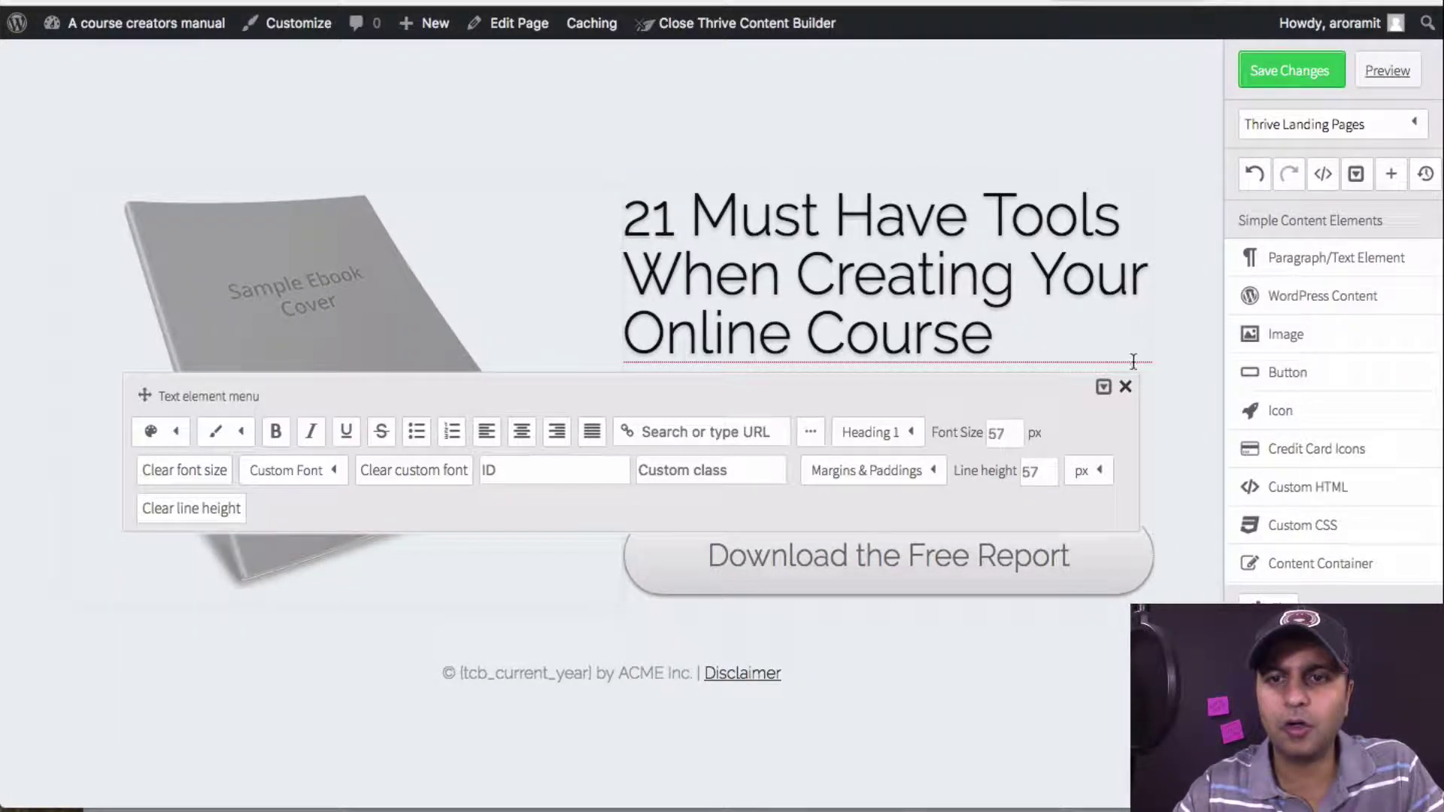
{"action": "left_click", "coordinate": [1125, 386]}
{"action": "left_click", "coordinate": [975, 473]}
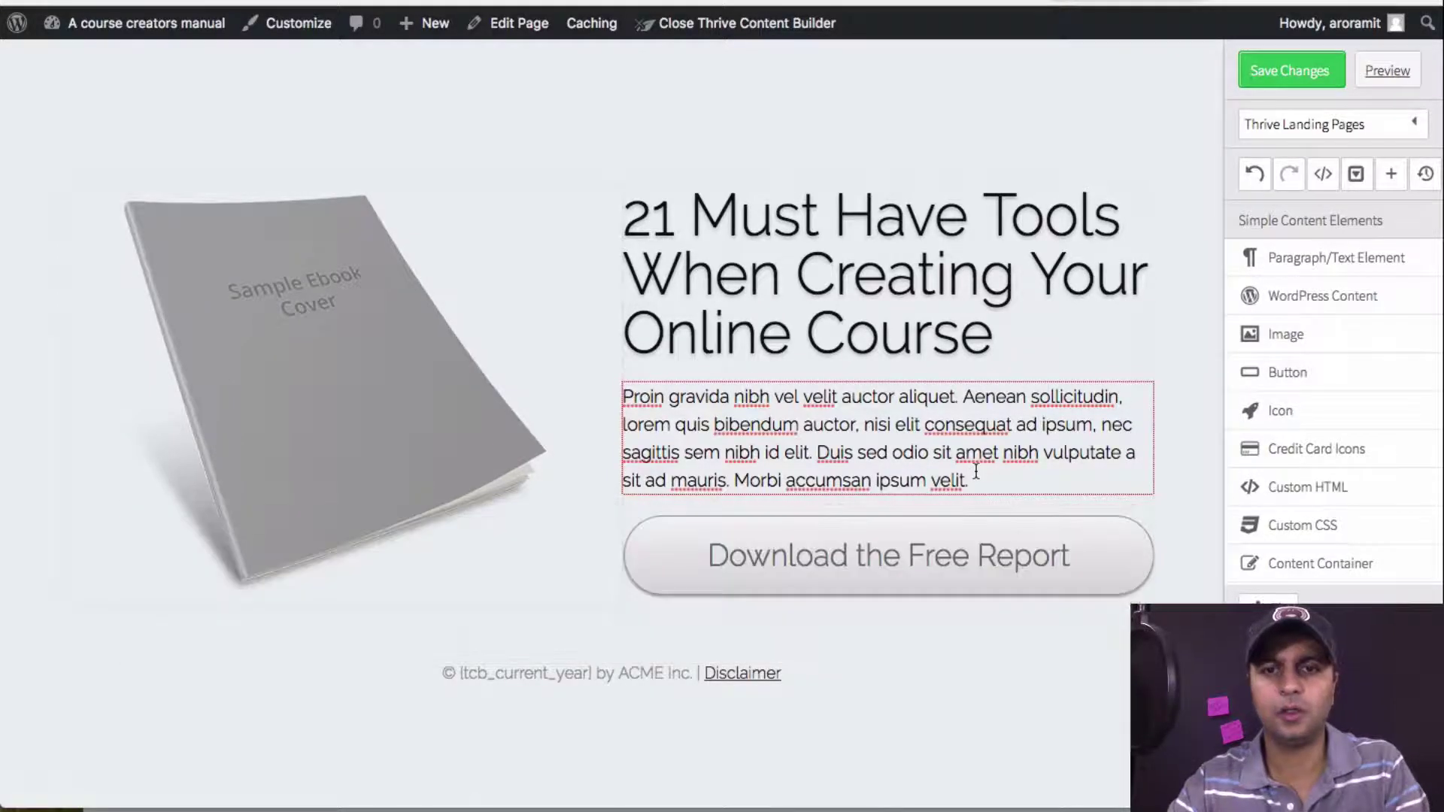
- Replace the placeholder with 'Download these must have tools designed to maximize your course creation output.'
{"action": "triple_click", "coordinate": [975, 473]}
{"action": "type", "text": "Down th"}
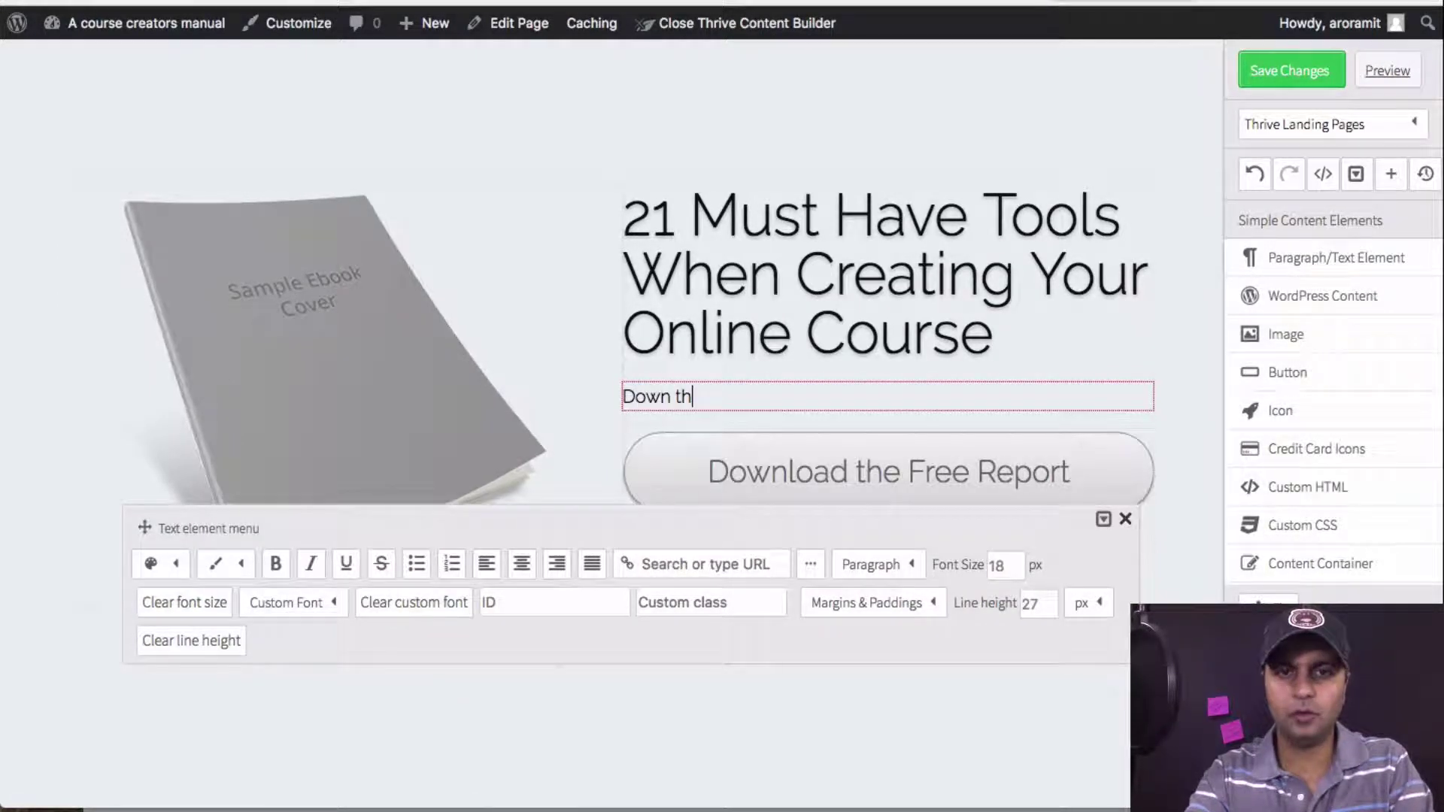
{"action": "key", "text": "BackSpace"}
{"action": "type", "text": "load three"}
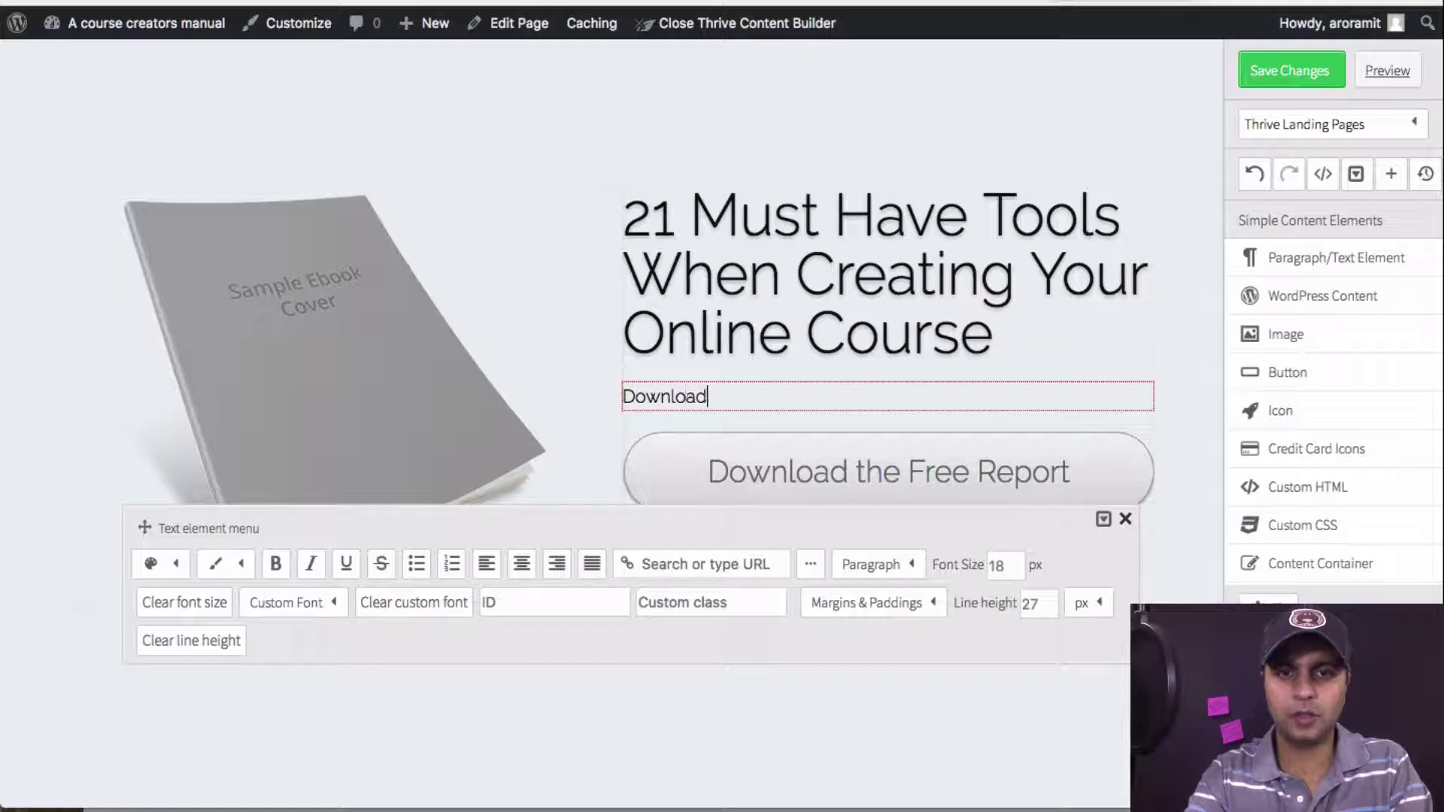
{"action": "key", "text": "BackSpace"}
{"action": "key", "text": "BackSpace"}
{"action": "key", "text": "BackSpace"}
{"action": "type", "text": "ese "}
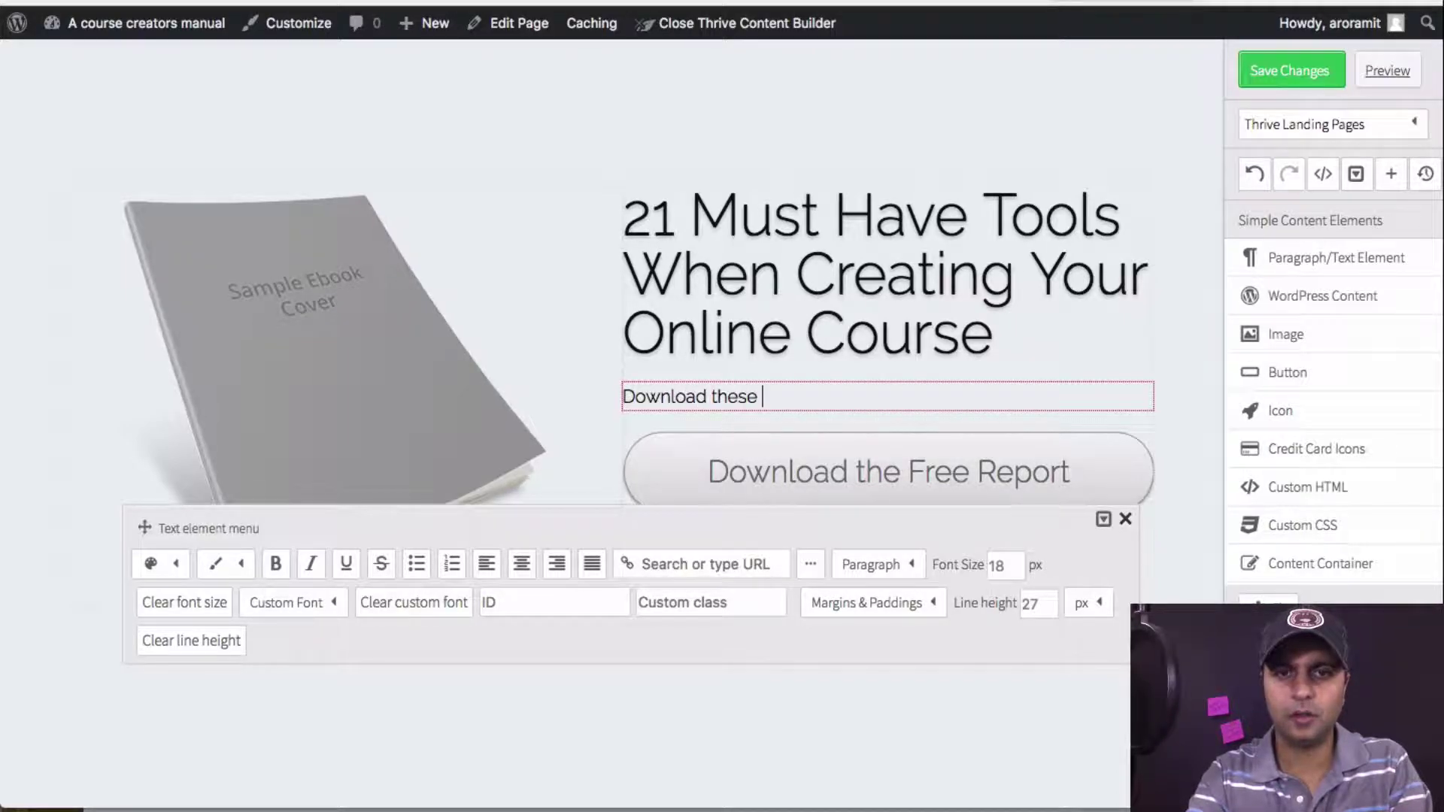
{"action": "type", "text": "must have tools"}
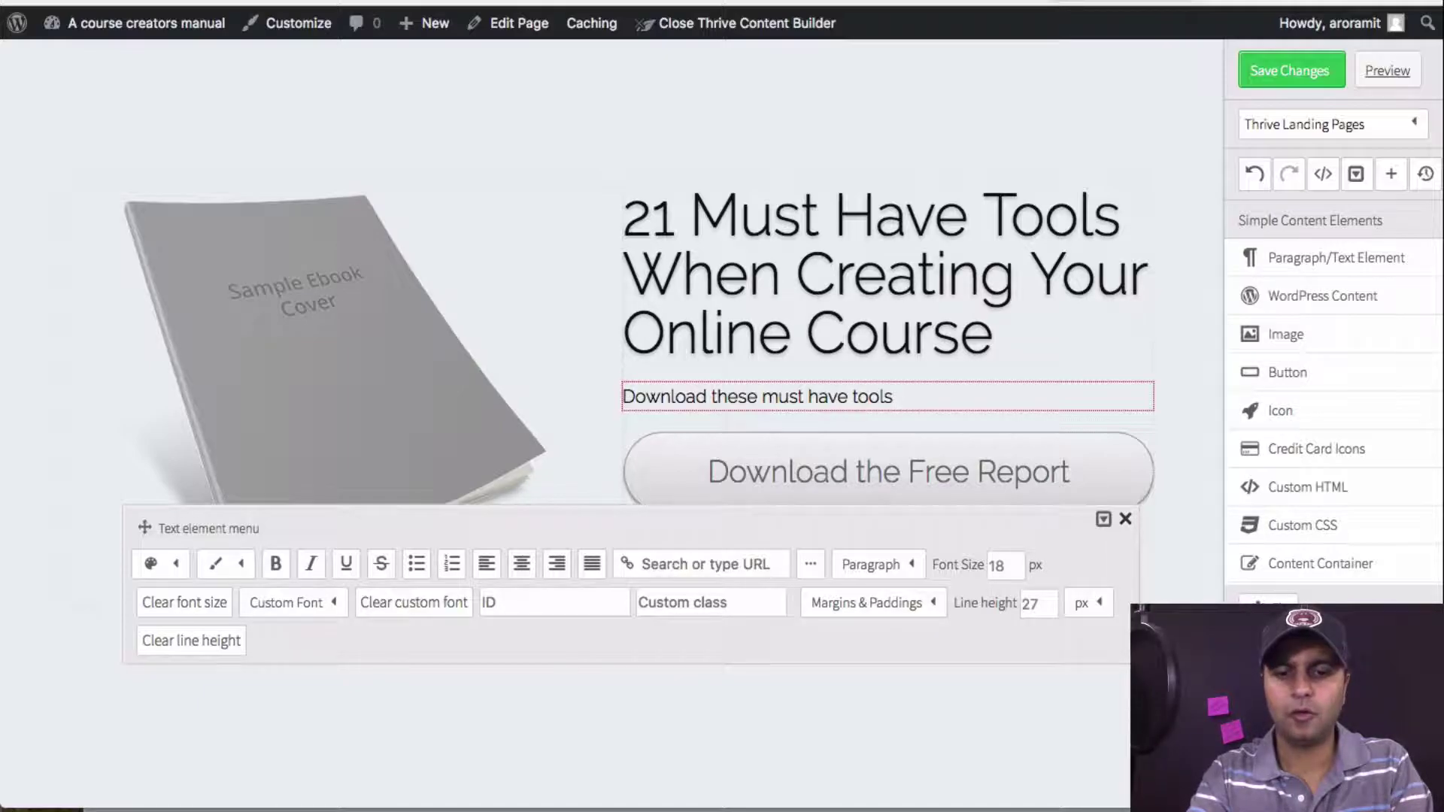
{"action": "type", "text": " for a"}
{"action": "key", "text": "BackSpace"}
{"action": "key", "text": "BackSpace"}
{"action": "key", "text": "BackSpace"}
{"action": "key", "text": "BackSpace"}
{"action": "key", "text": "BackSpace"}
{"action": "type", "text": "d"}
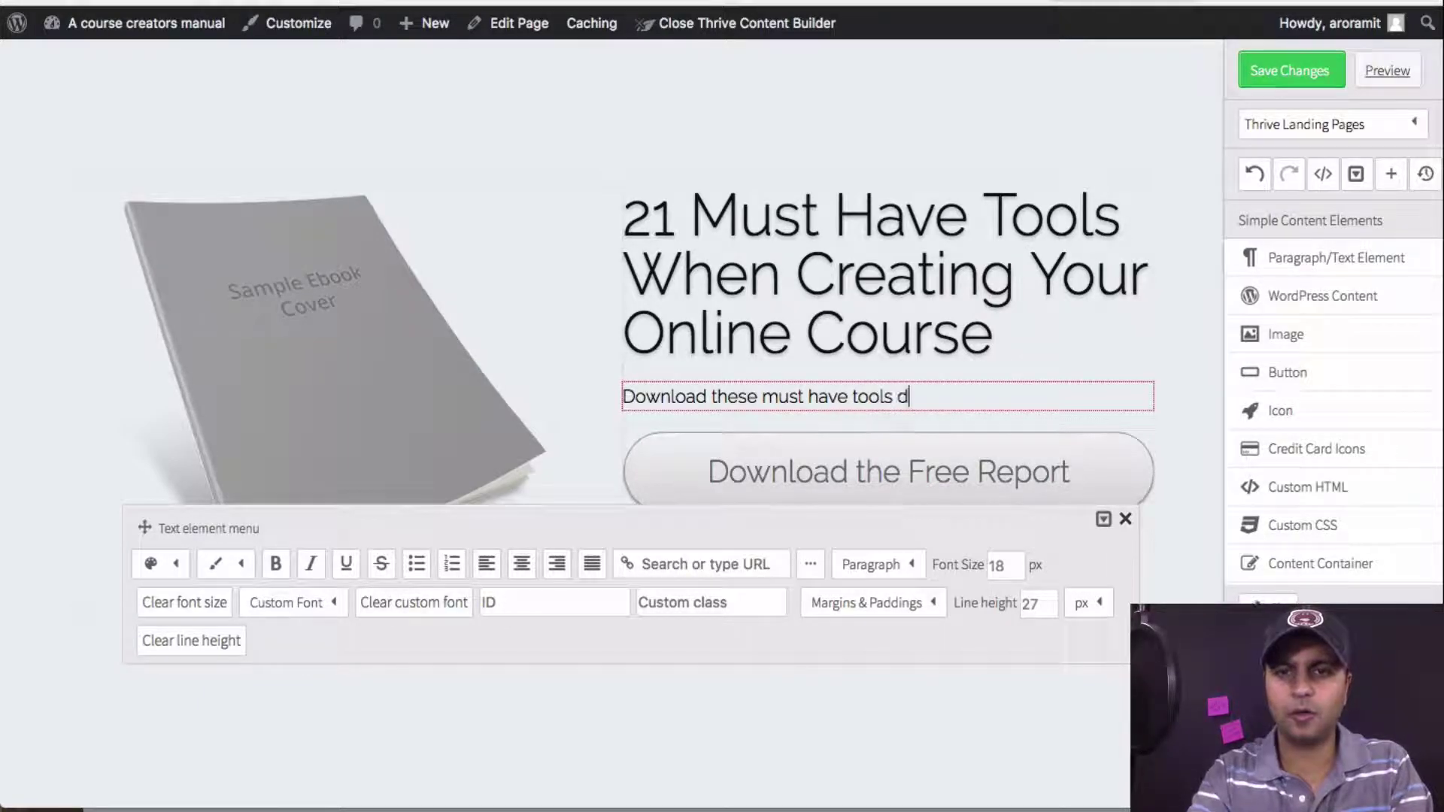
{"action": "type", "text": "esigned to"}
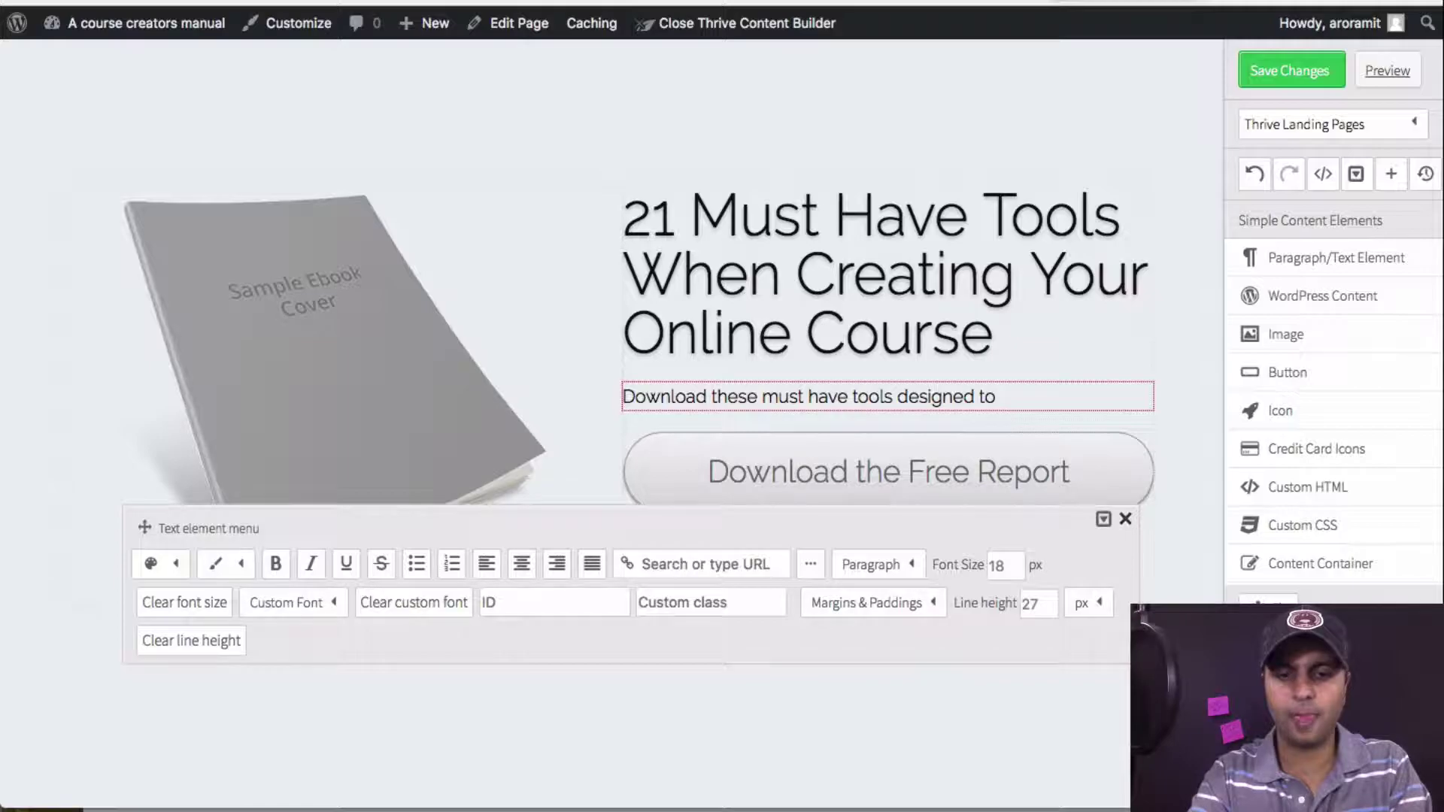
{"action": "type", "text": " maximuz"}
{"action": "key", "text": "BackSpace"}
{"action": "key", "text": "BackSpace"}
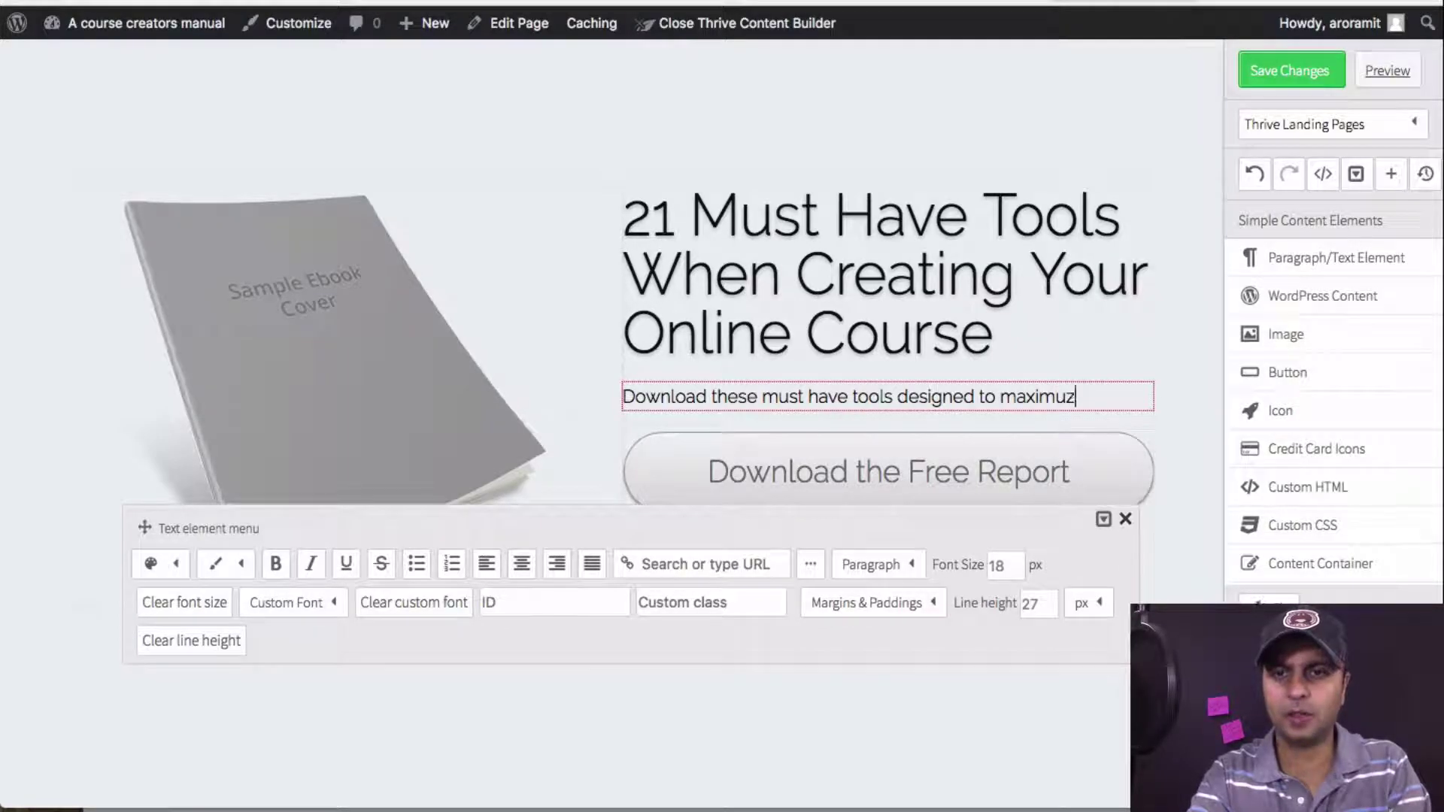
{"action": "type", "text": "ize your cours"}
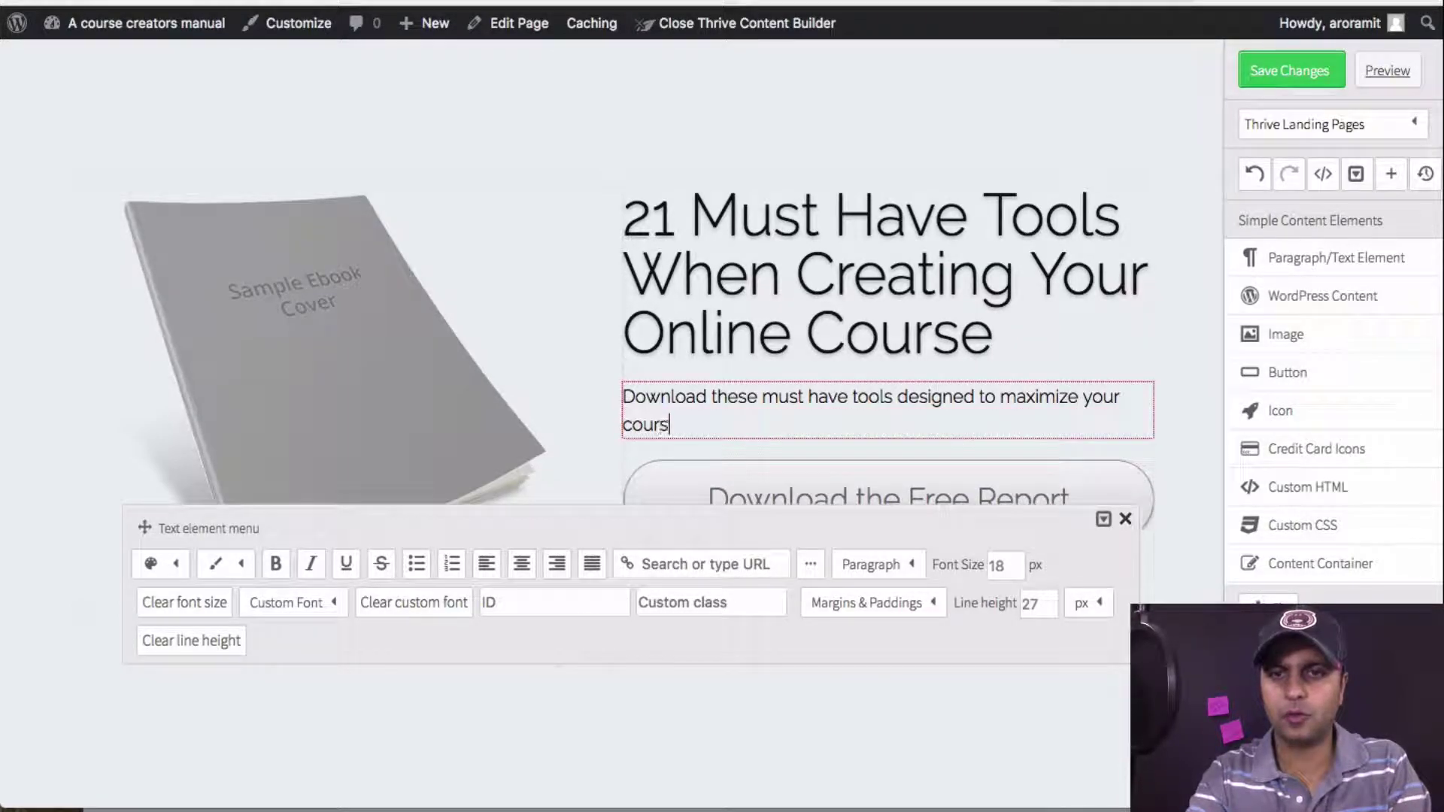
{"action": "type", "text": "e creation out"}
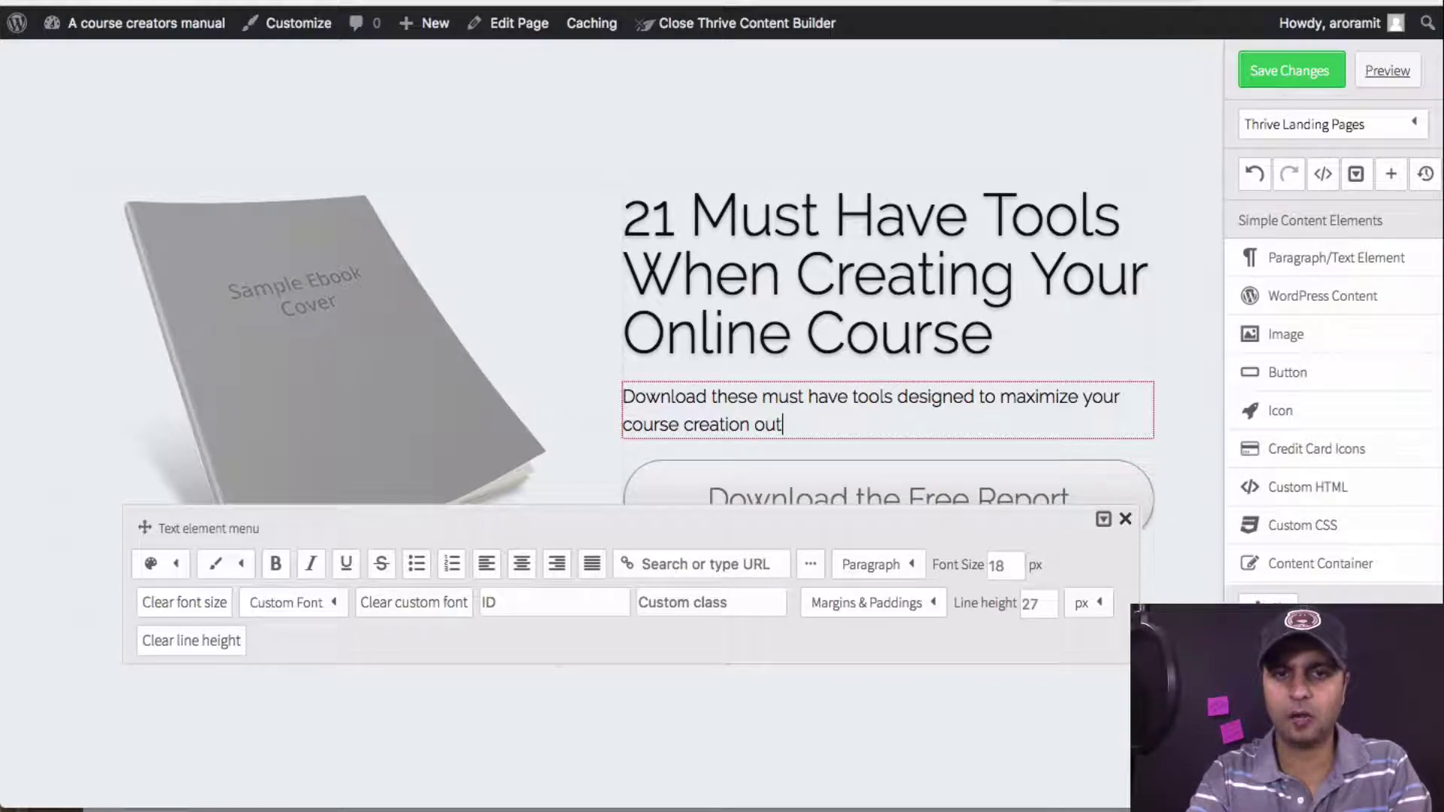
{"action": "type", "text": "put."}
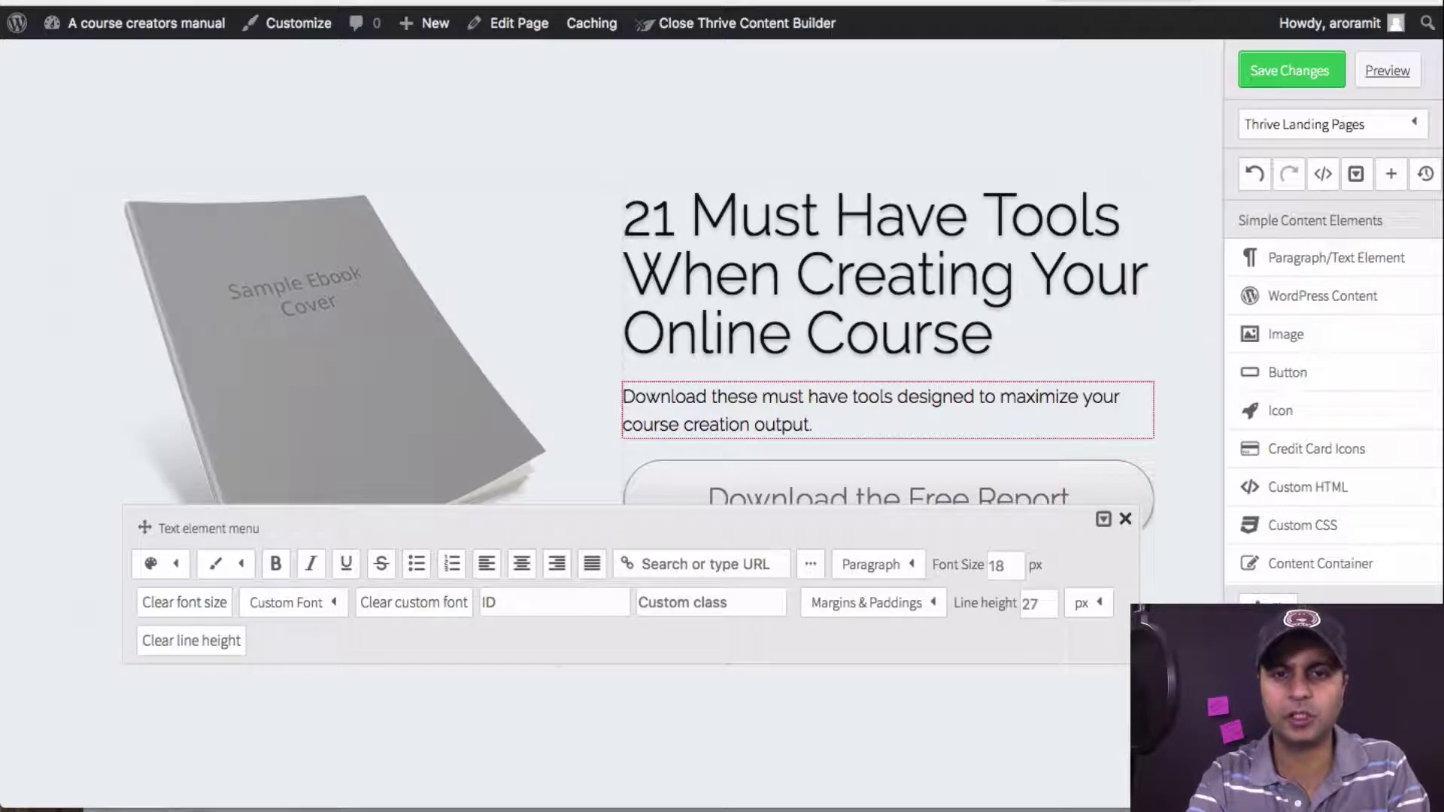
- Add 'Each tool will help you deliver that perfect course that your students deserve.'
{"action": "type", "text": "Each to"}
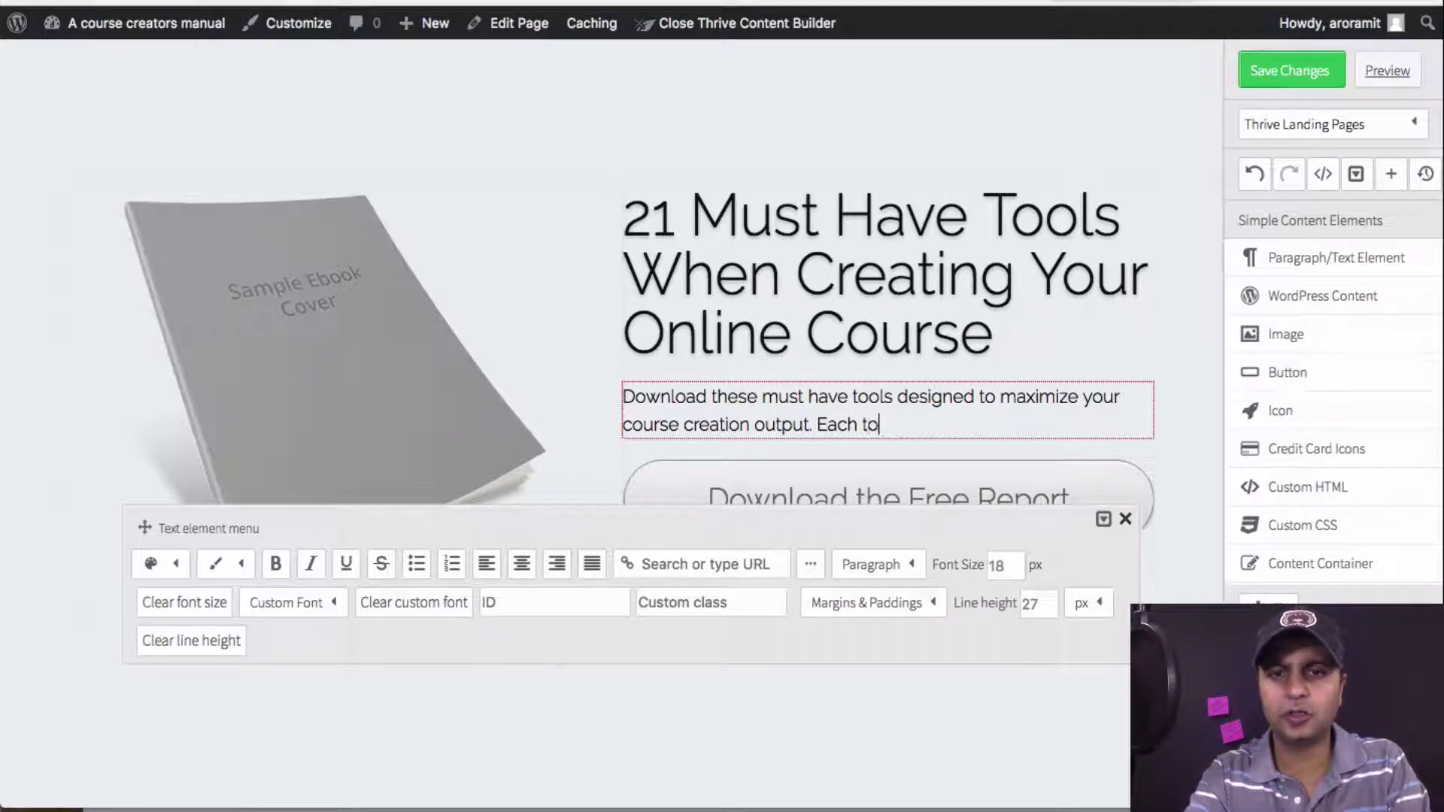
{"action": "type", "text": "ol will help oyu"}
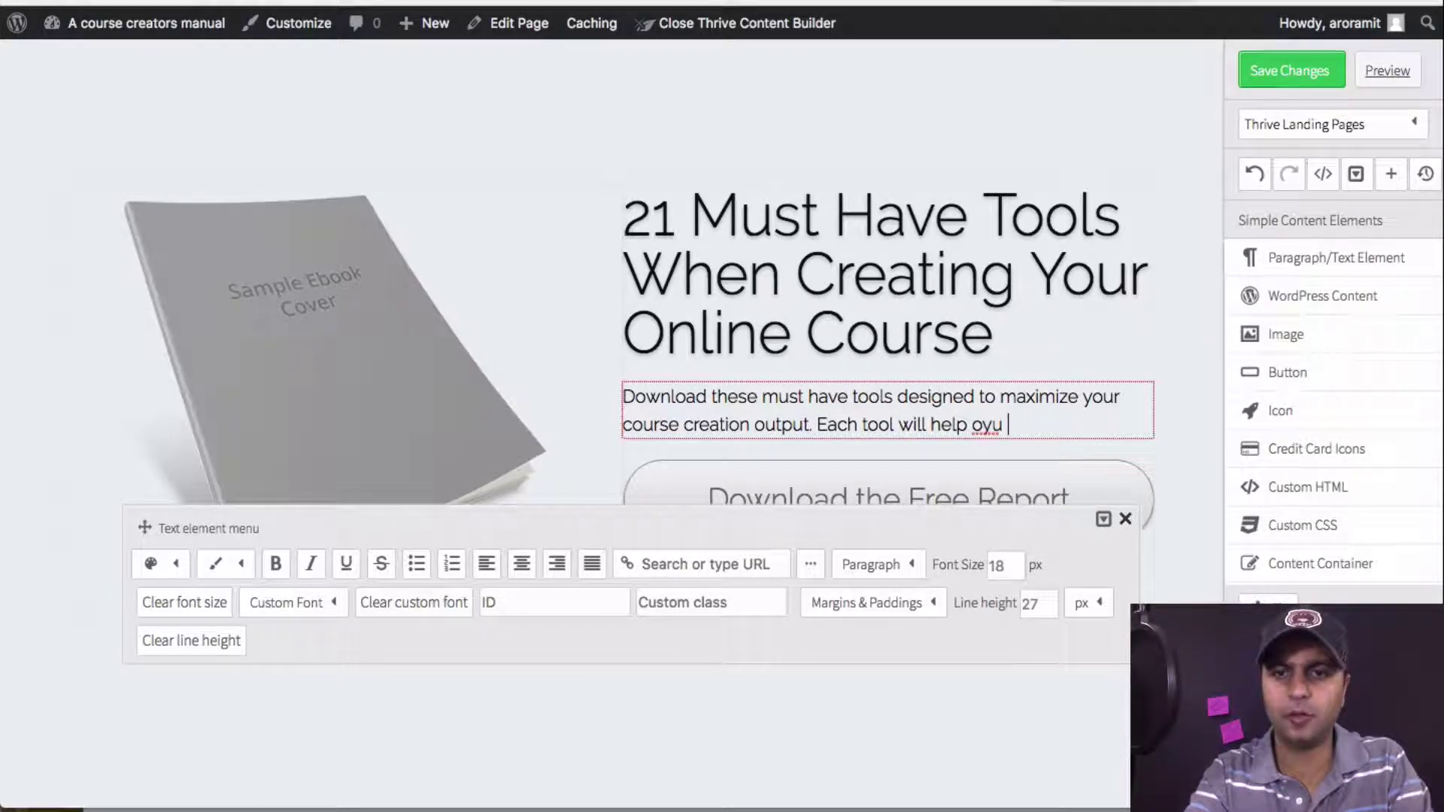
{"action": "key", "text": "BackSpace"}
{"action": "key", "text": "BackSpace"}
{"action": "key", "text": "BackSpace"}
{"action": "key", "text": "BackSpace"}
{"action": "type", "text": "you deliver that "}
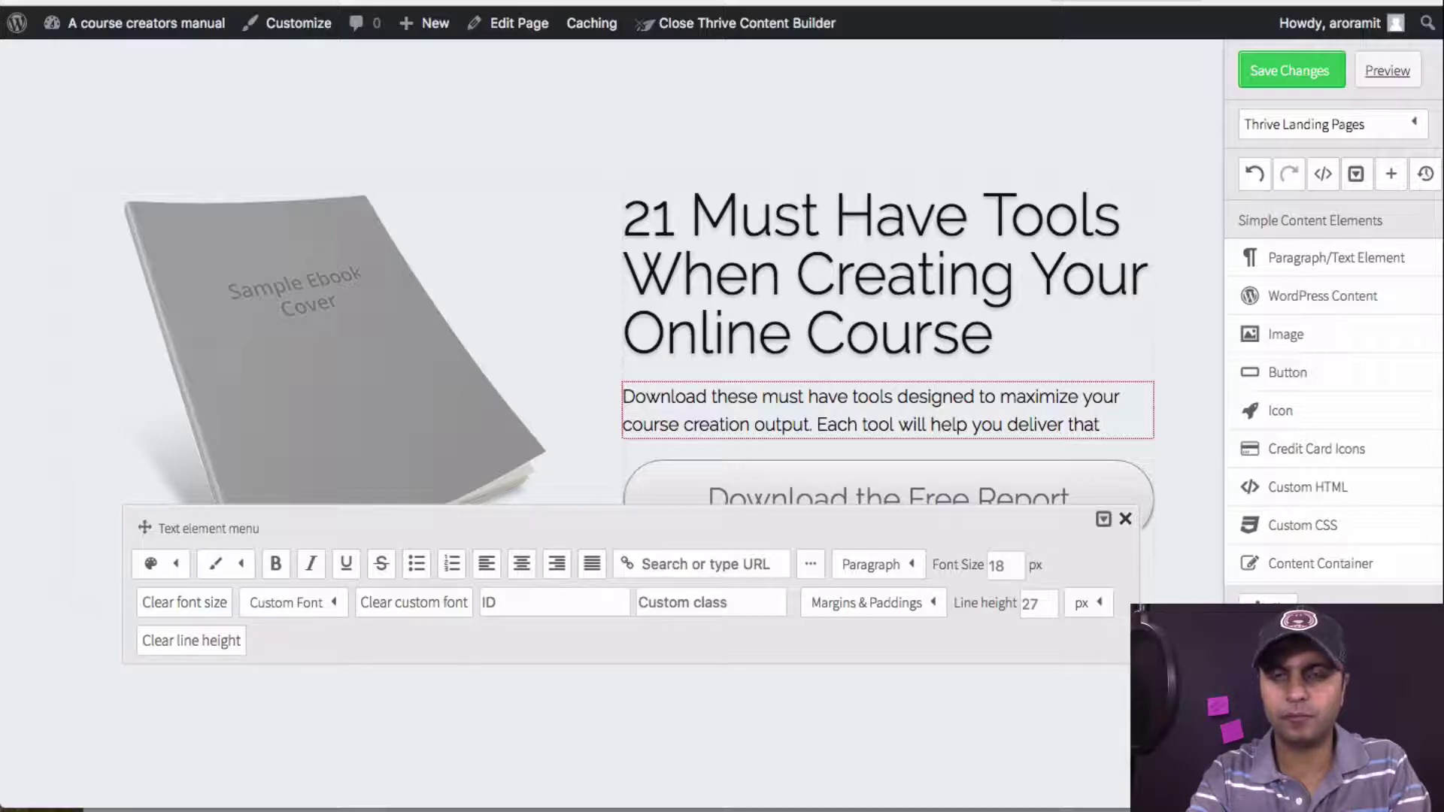
{"action": "type", "text": "perfect course"}
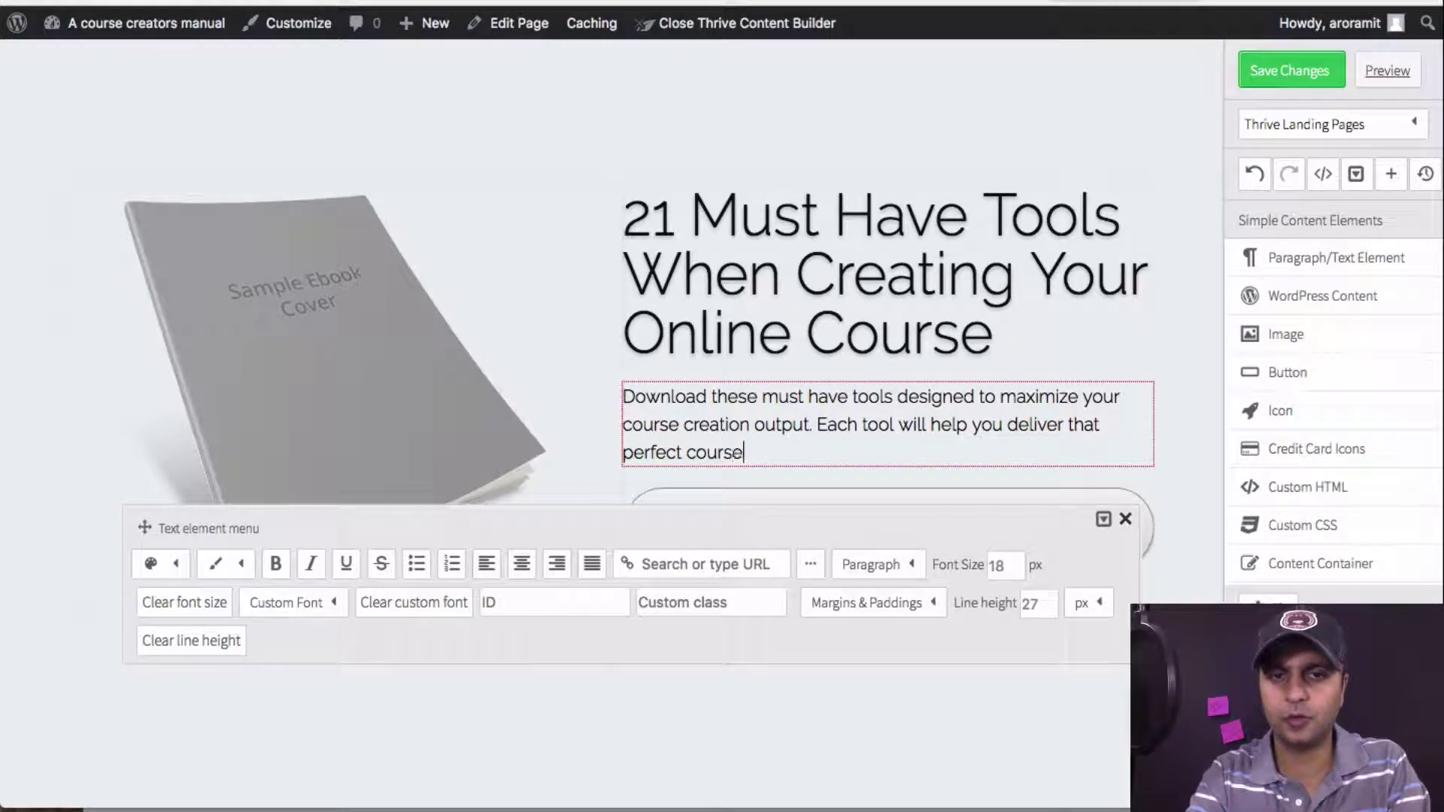
{"action": "type", "text": " that your st"}
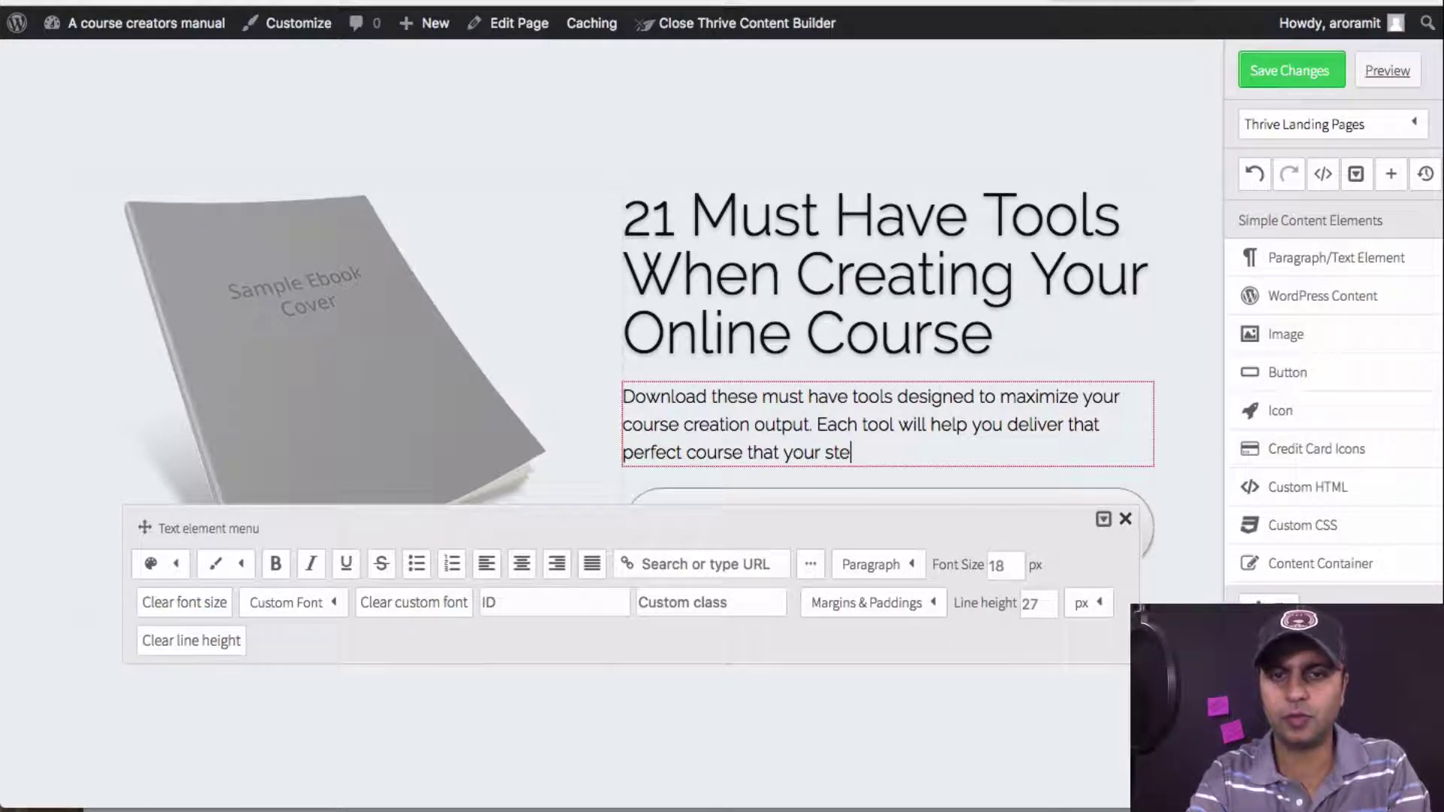
{"action": "type", "text": "udents "}
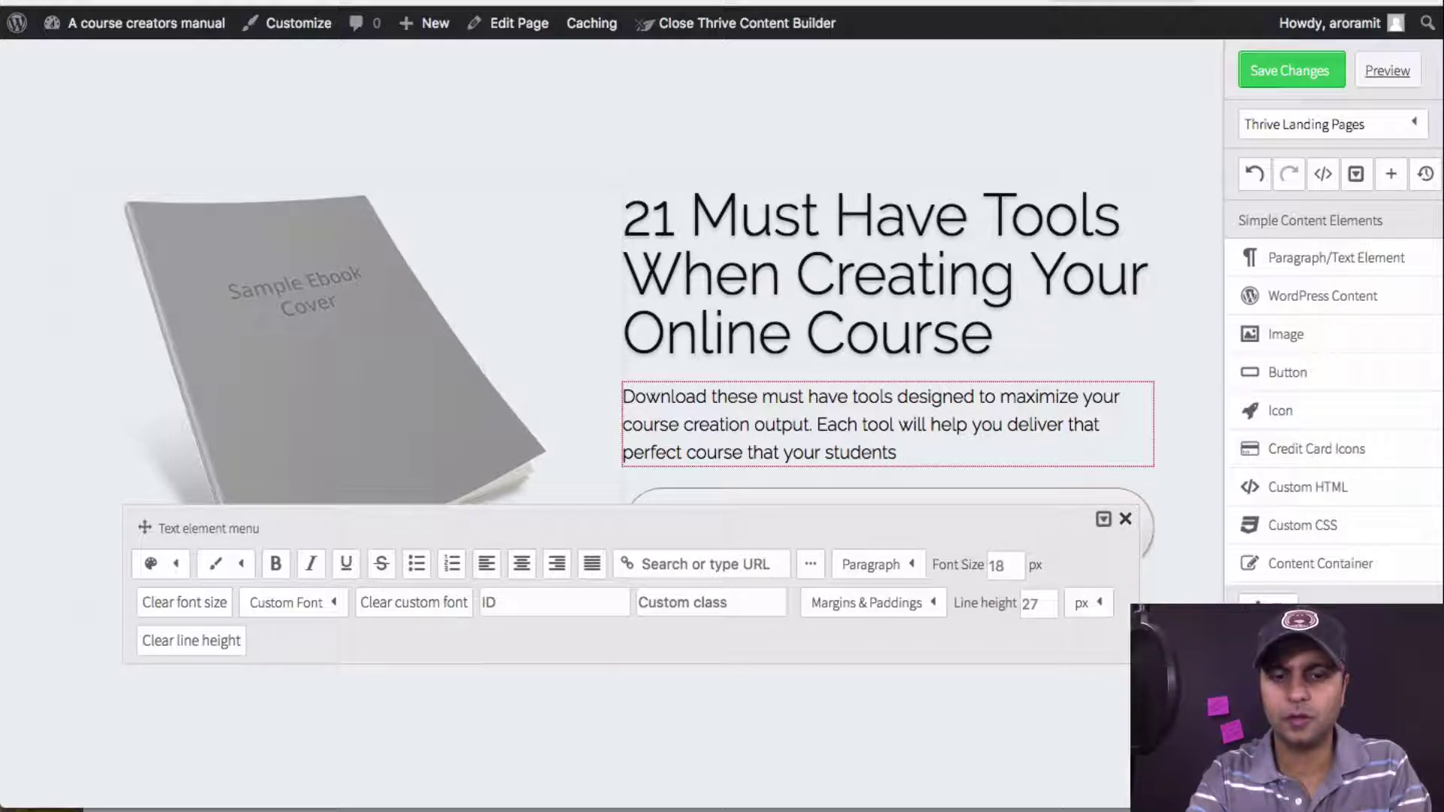
{"action": "type", "text": "deserve"}
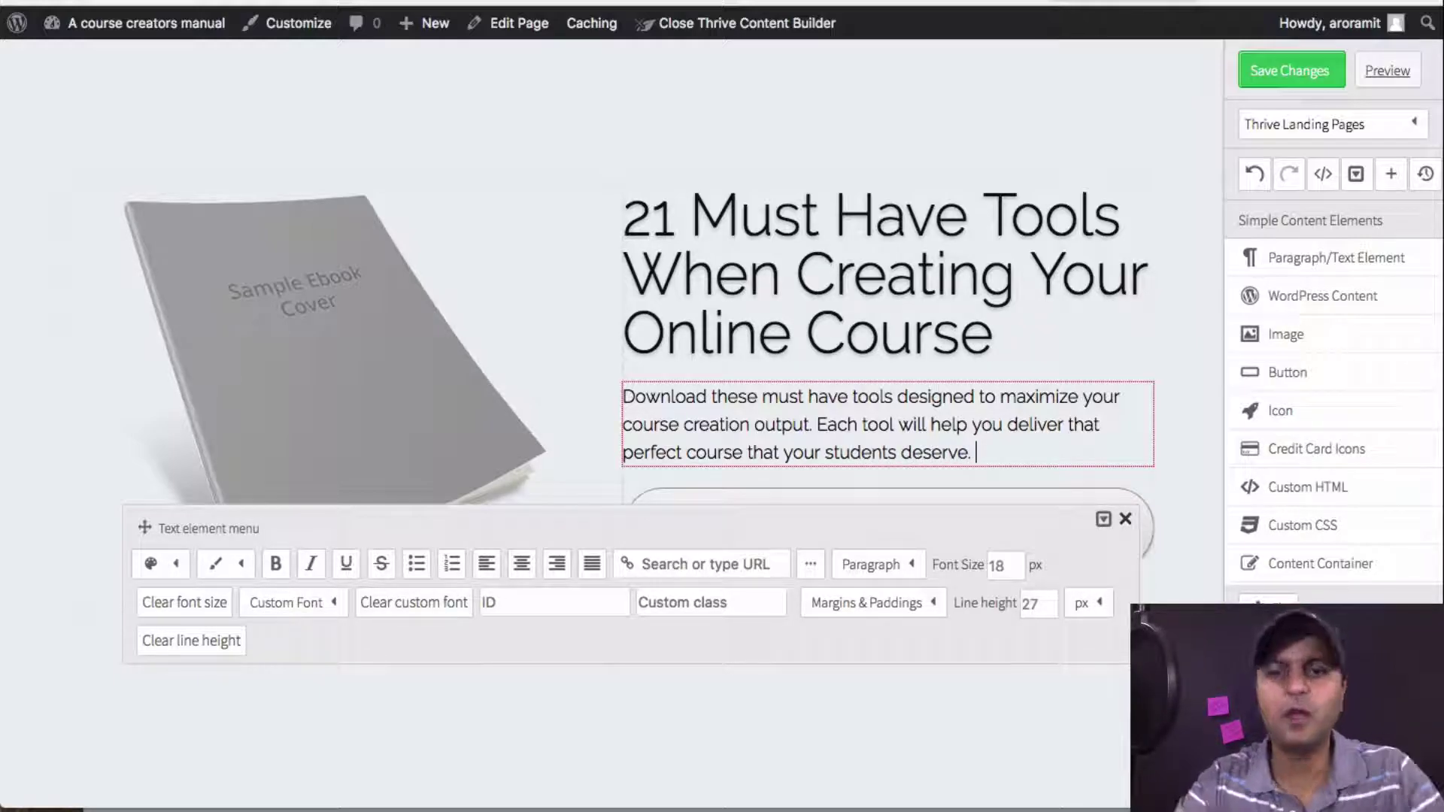
{"action": "type", "text": "."}
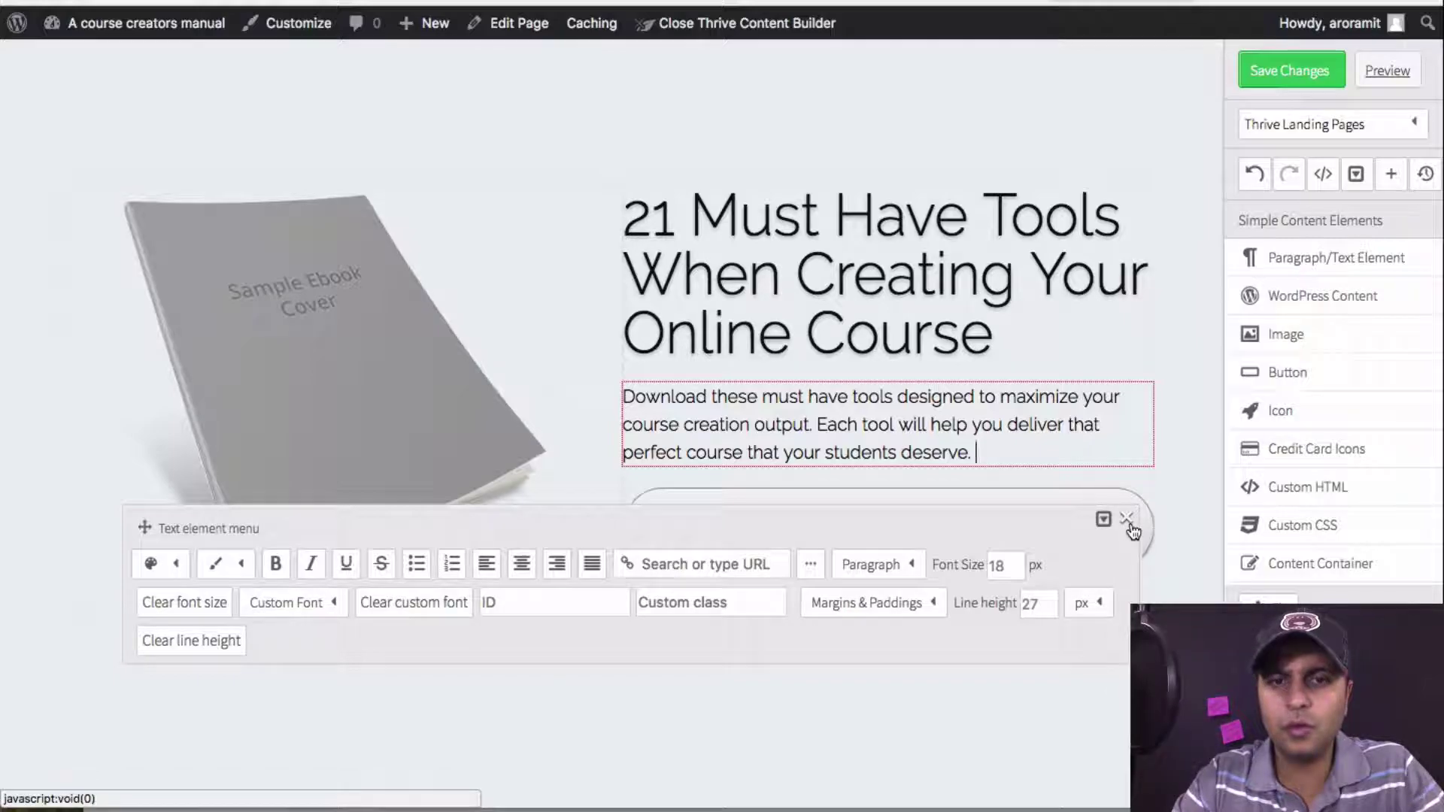
{"action": "left_click", "coordinate": [1128, 522]}
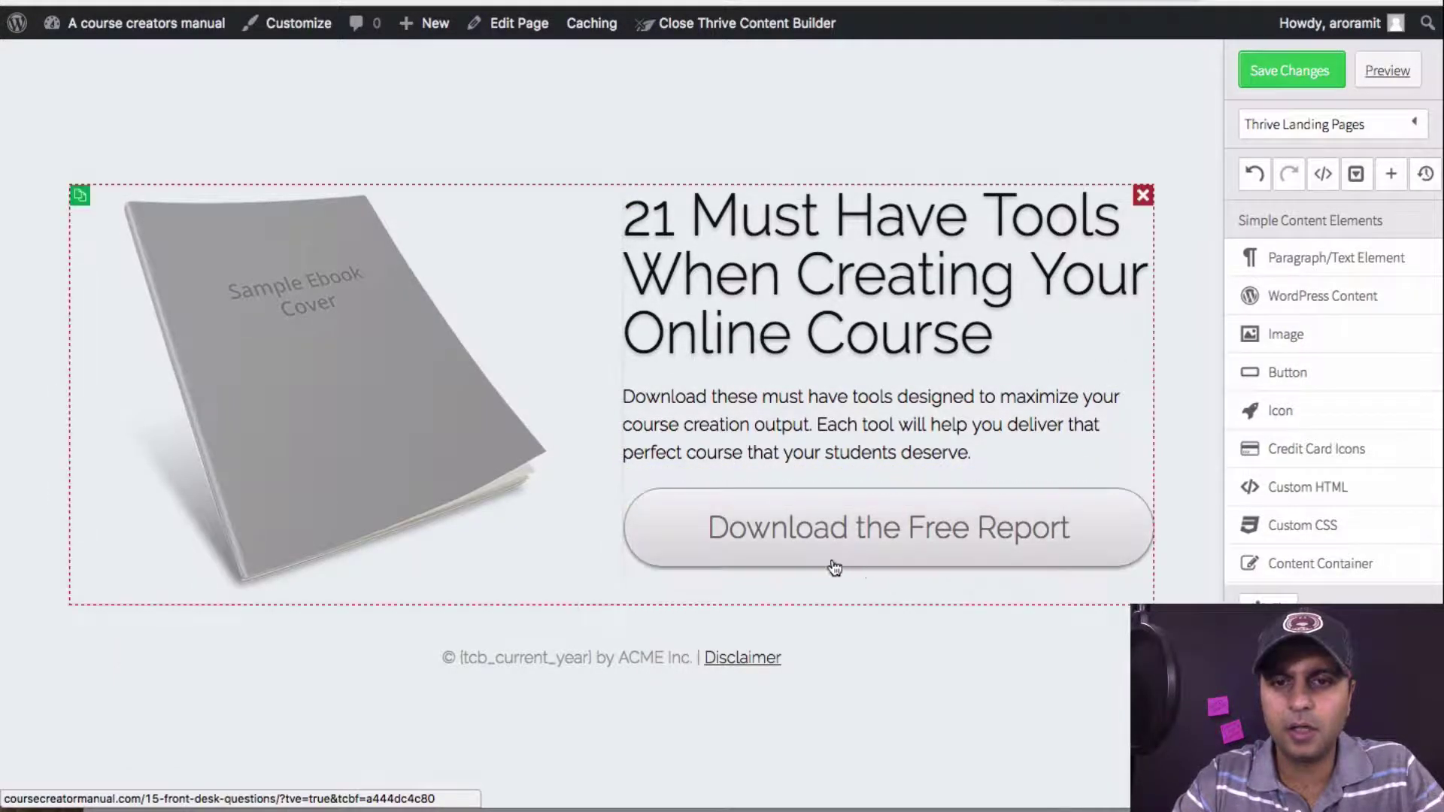
- Select the ebook cover image and open its media picker, browsing the upload and library options
{"action": "left_click", "coordinate": [897, 564]}
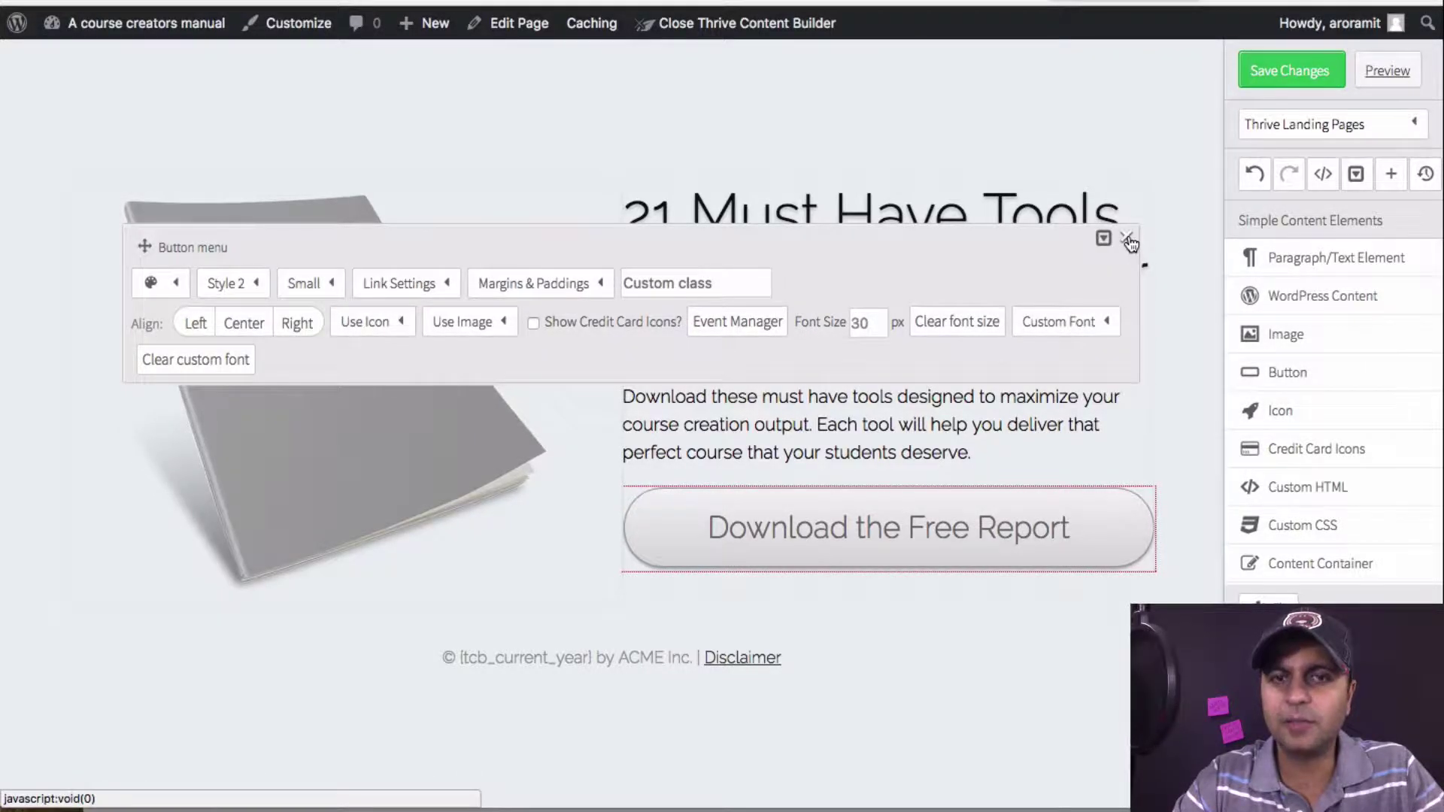
{"action": "left_click", "coordinate": [1129, 242]}
{"action": "left_click", "coordinate": [327, 375]}
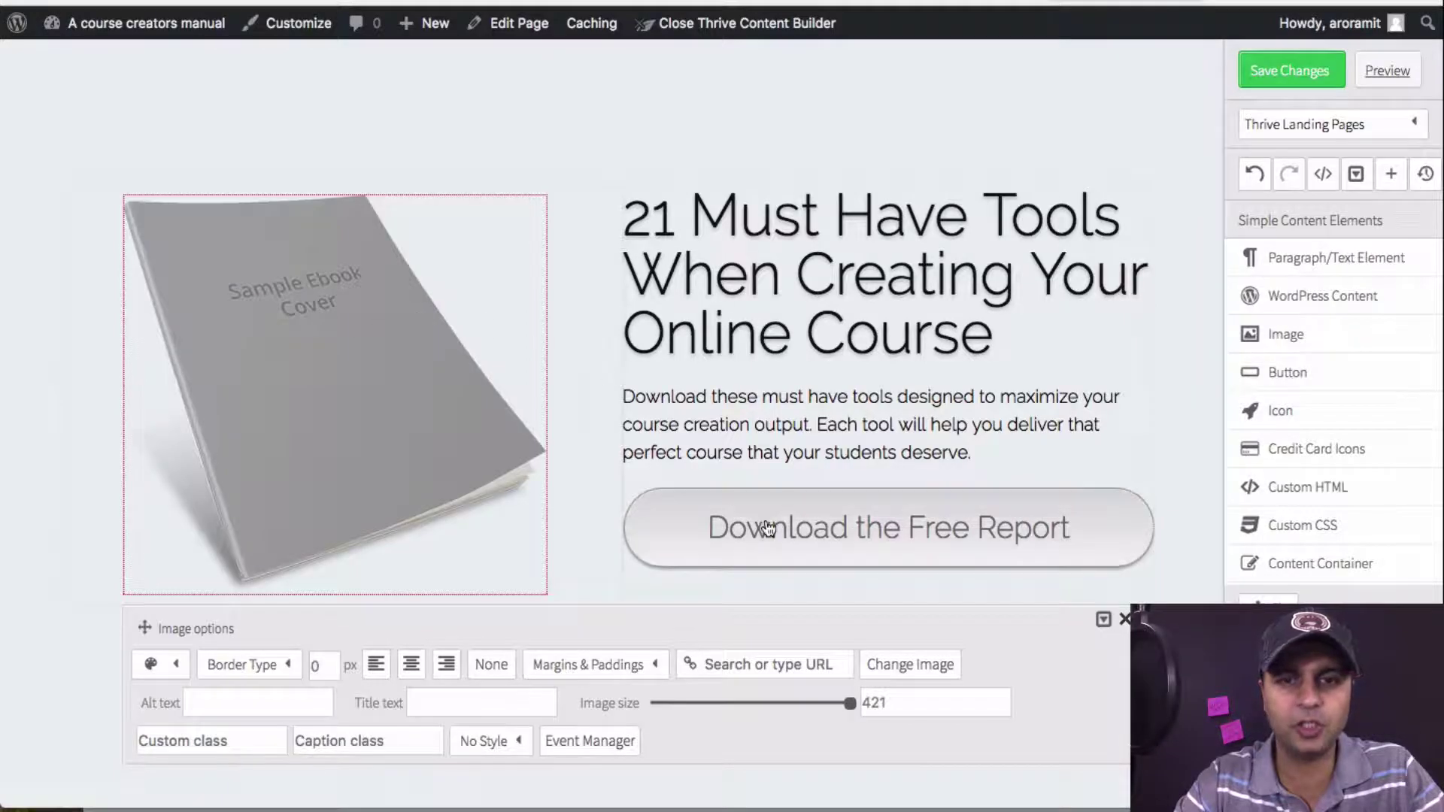
{"action": "left_click", "coordinate": [910, 666]}
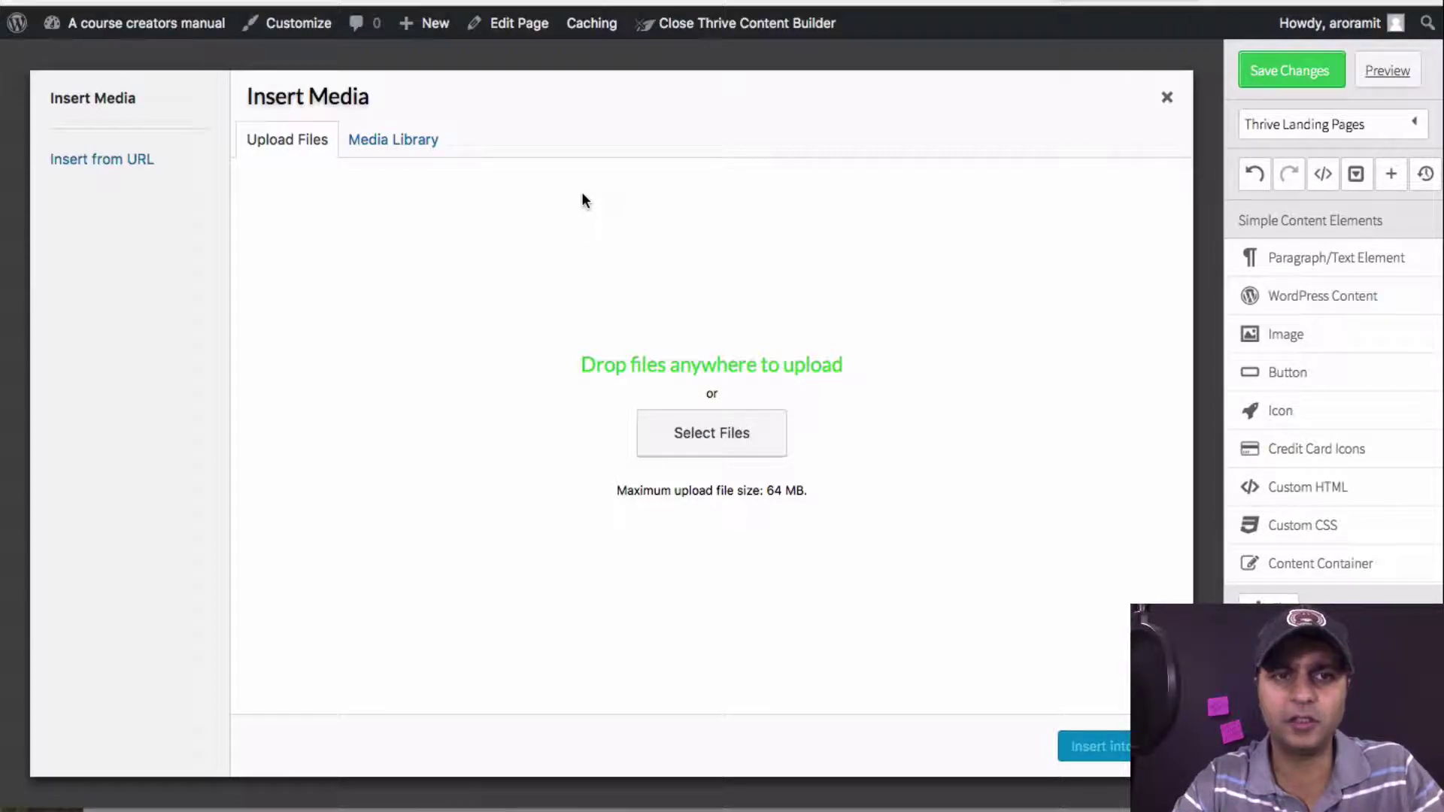
{"action": "left_click", "coordinate": [707, 437]}
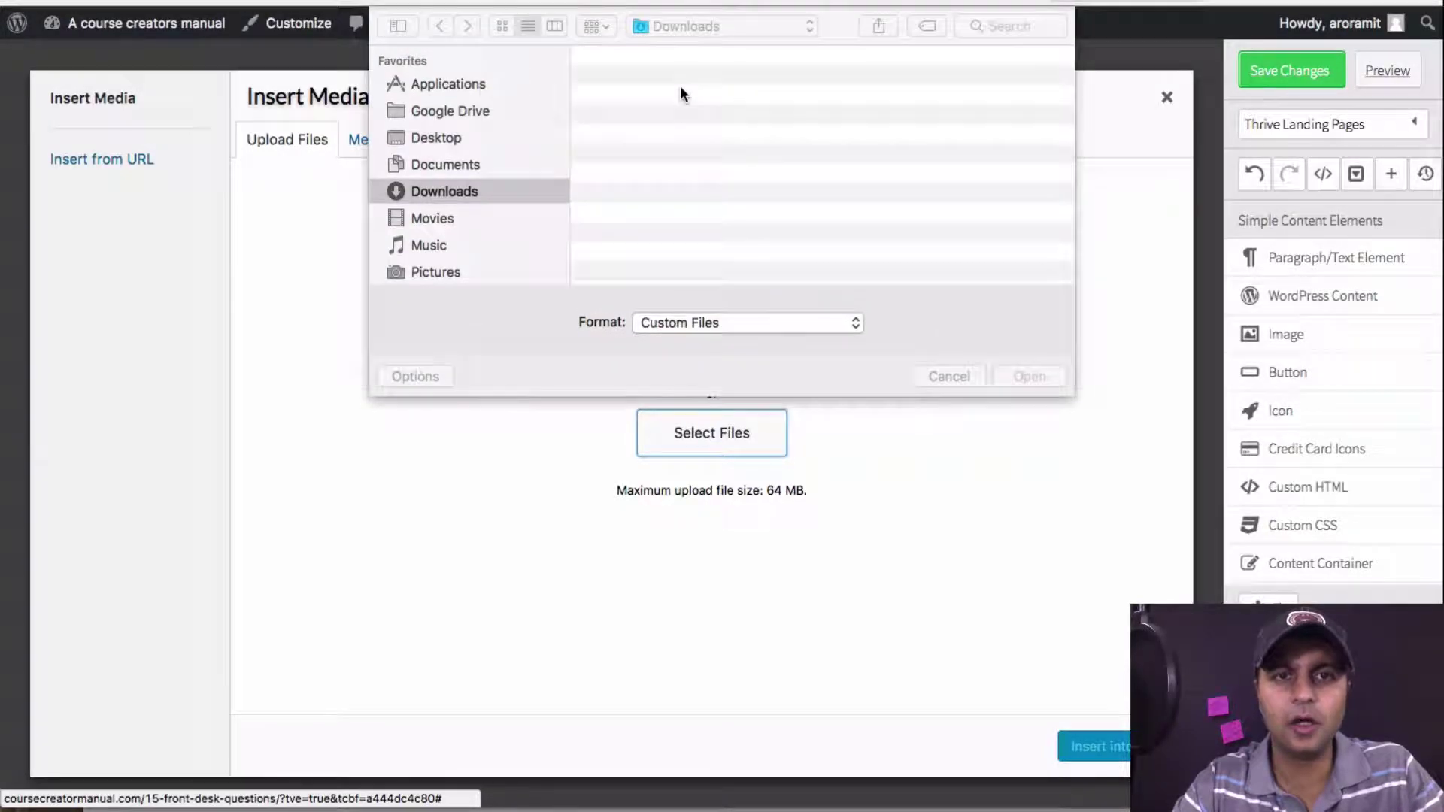
{"action": "left_click", "coordinate": [957, 376]}
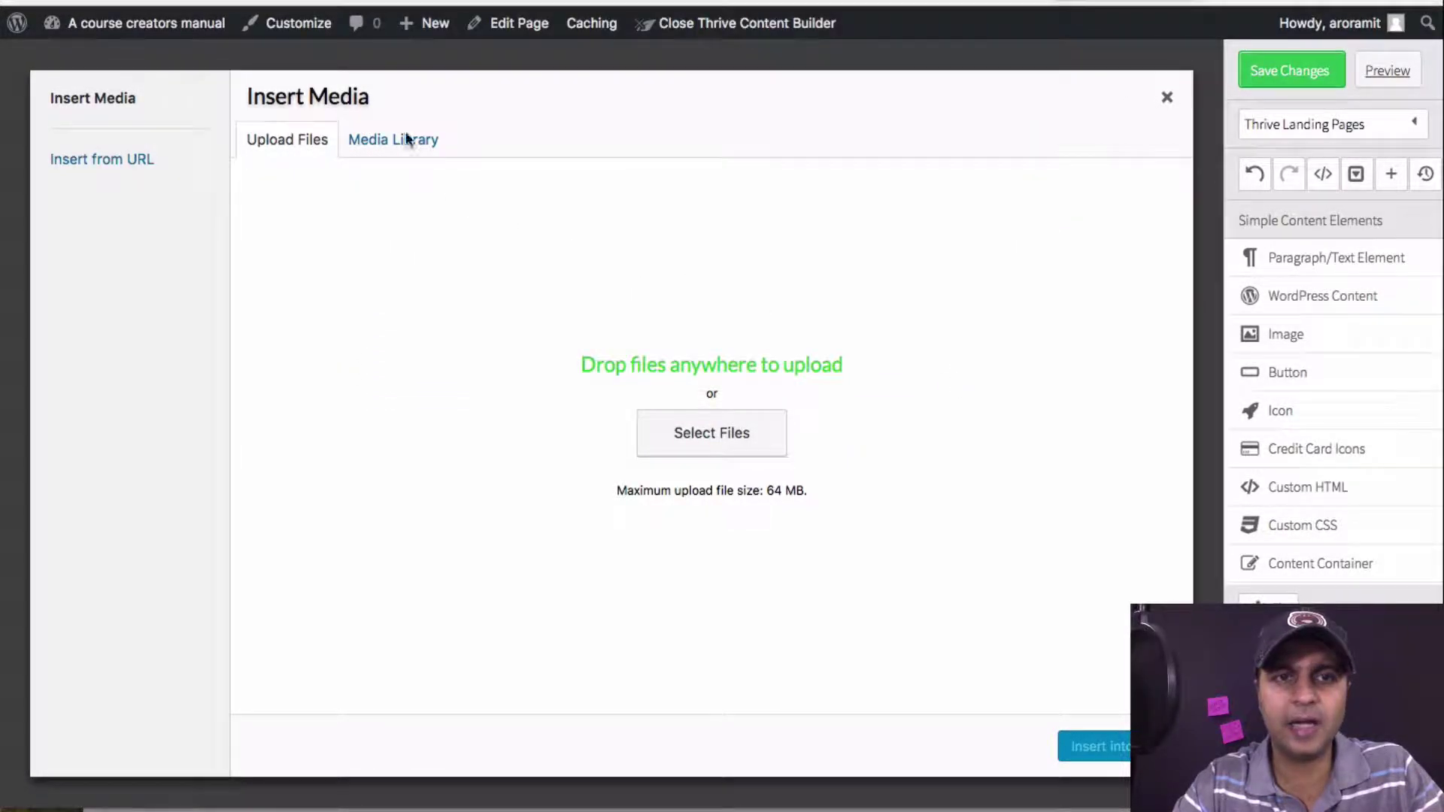
{"action": "left_click", "coordinate": [401, 150]}
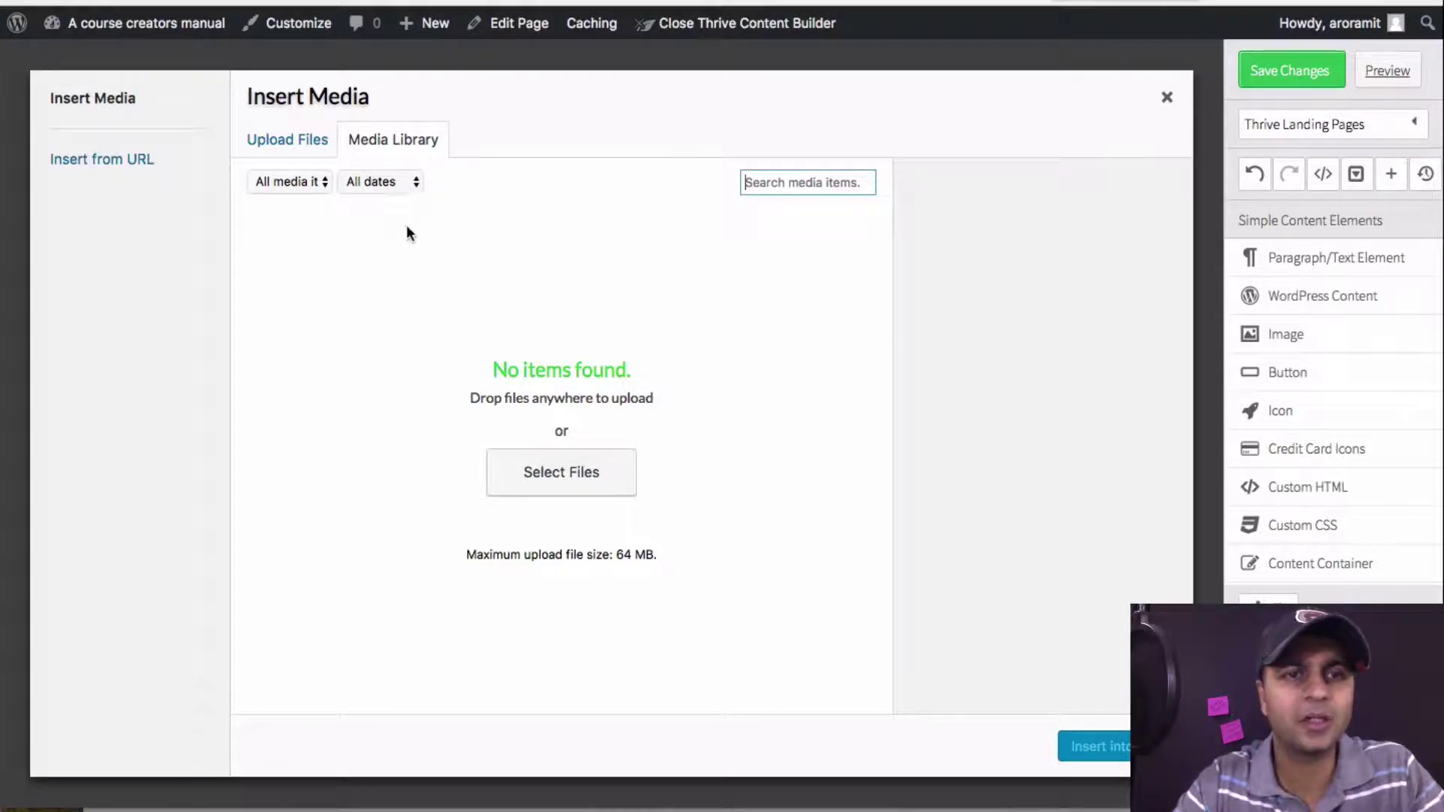
{"action": "left_click", "coordinate": [277, 141]}
- Upload pexels-photo-196666.jpeg from Downloads and insert it in place of the cover image
{"action": "left_click", "coordinate": [755, 451]}
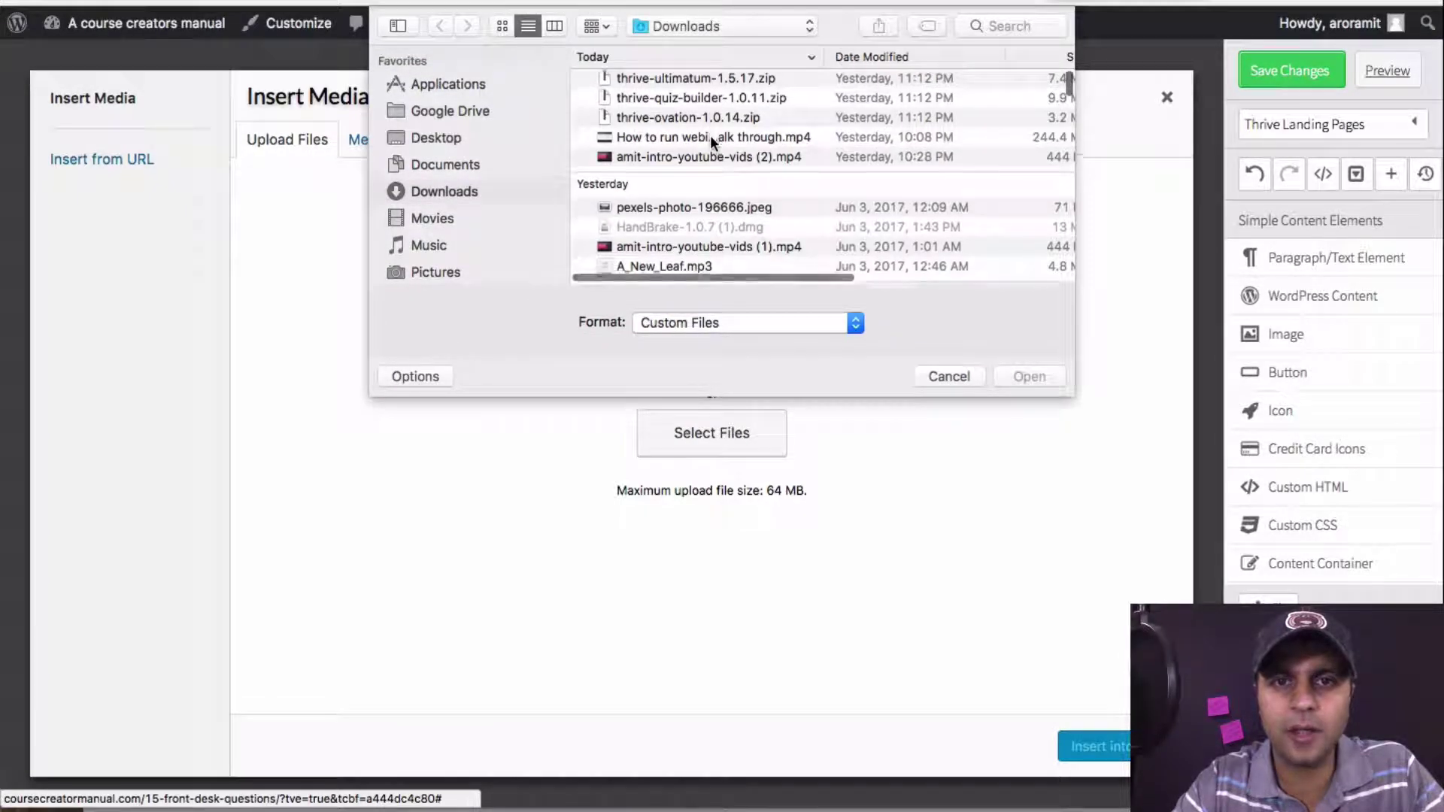
{"action": "scroll", "coordinate": [711, 140], "scroll_direction": "down", "scroll_amount": 3}
{"action": "left_click", "coordinate": [730, 194]}
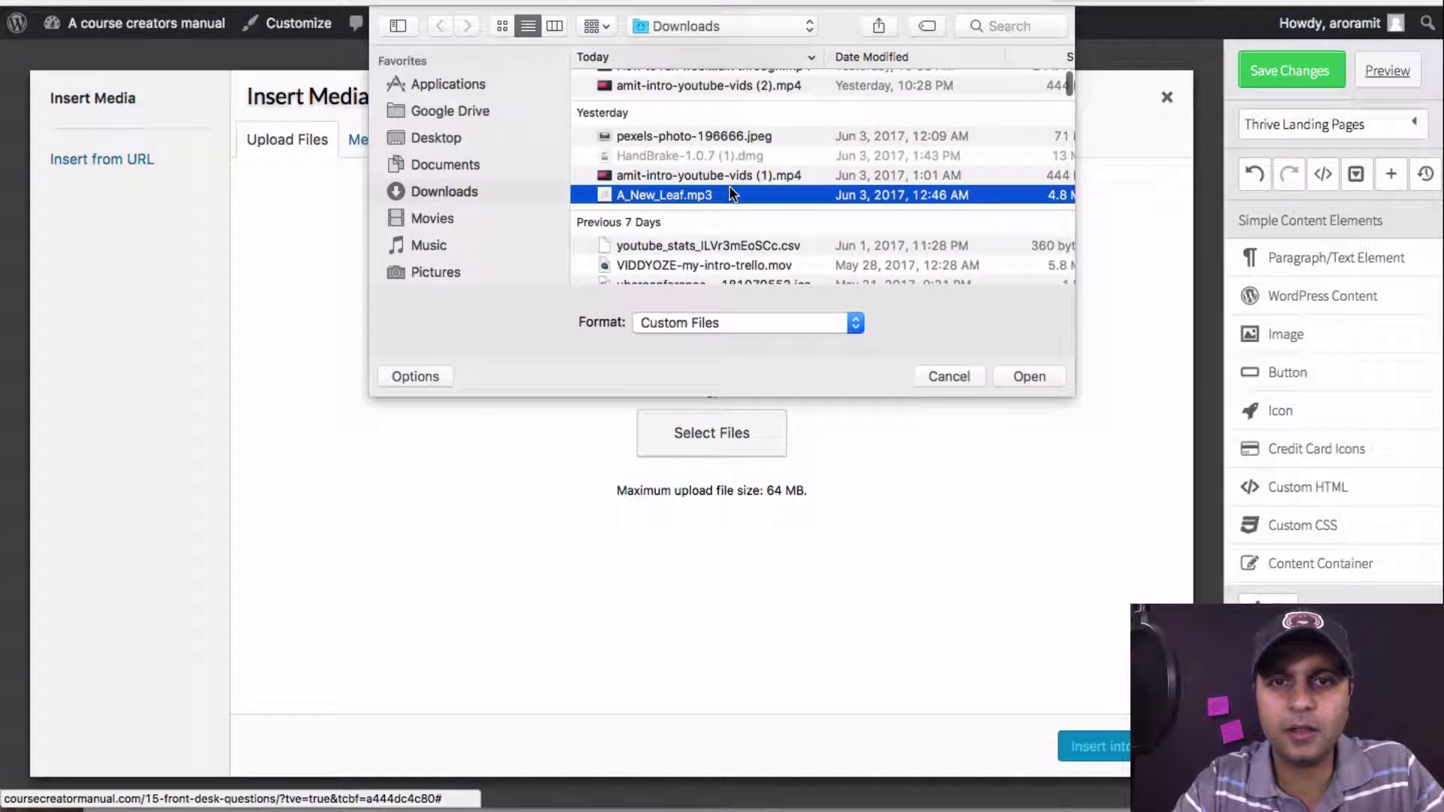
{"action": "left_click", "coordinate": [710, 135]}
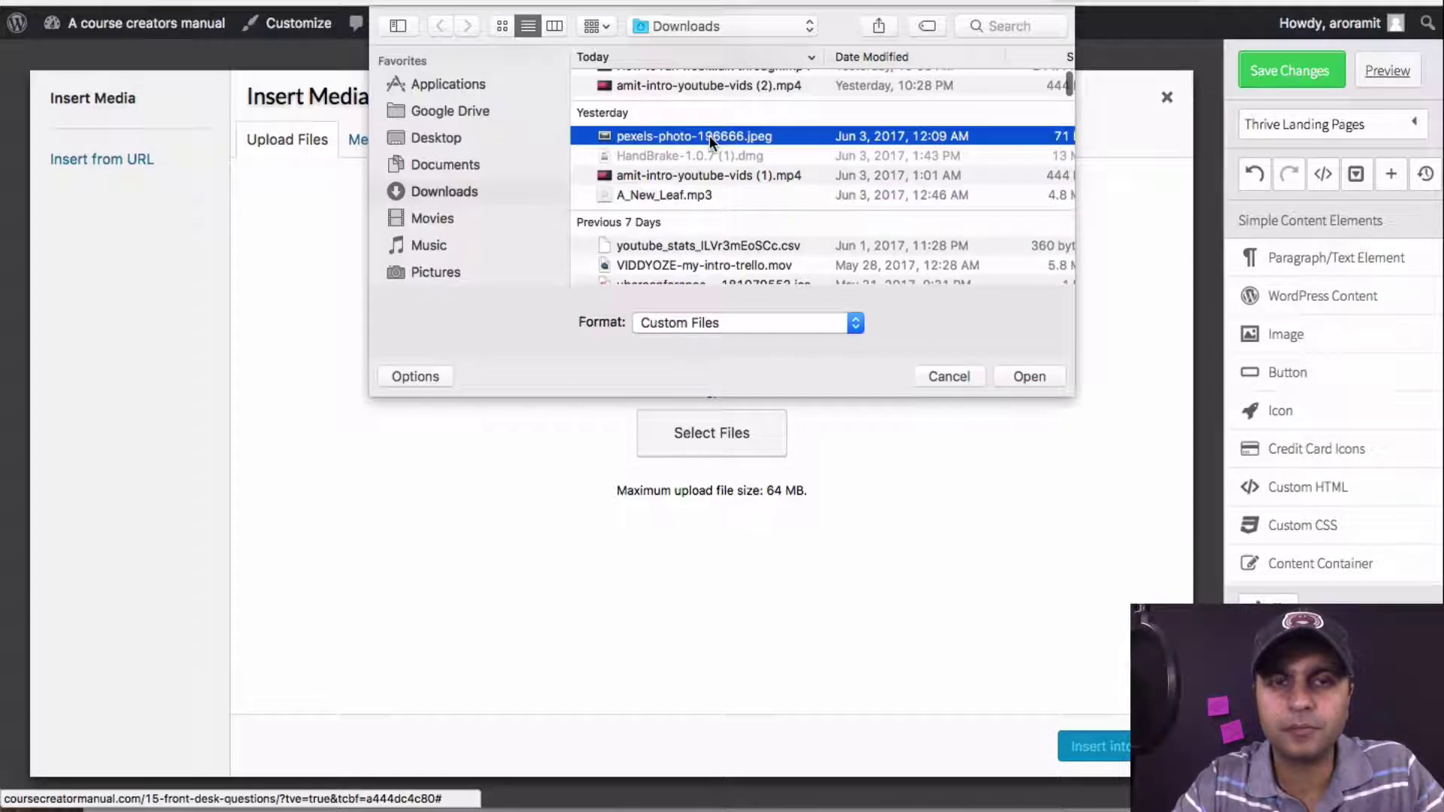
{"action": "left_click", "coordinate": [1032, 383]}
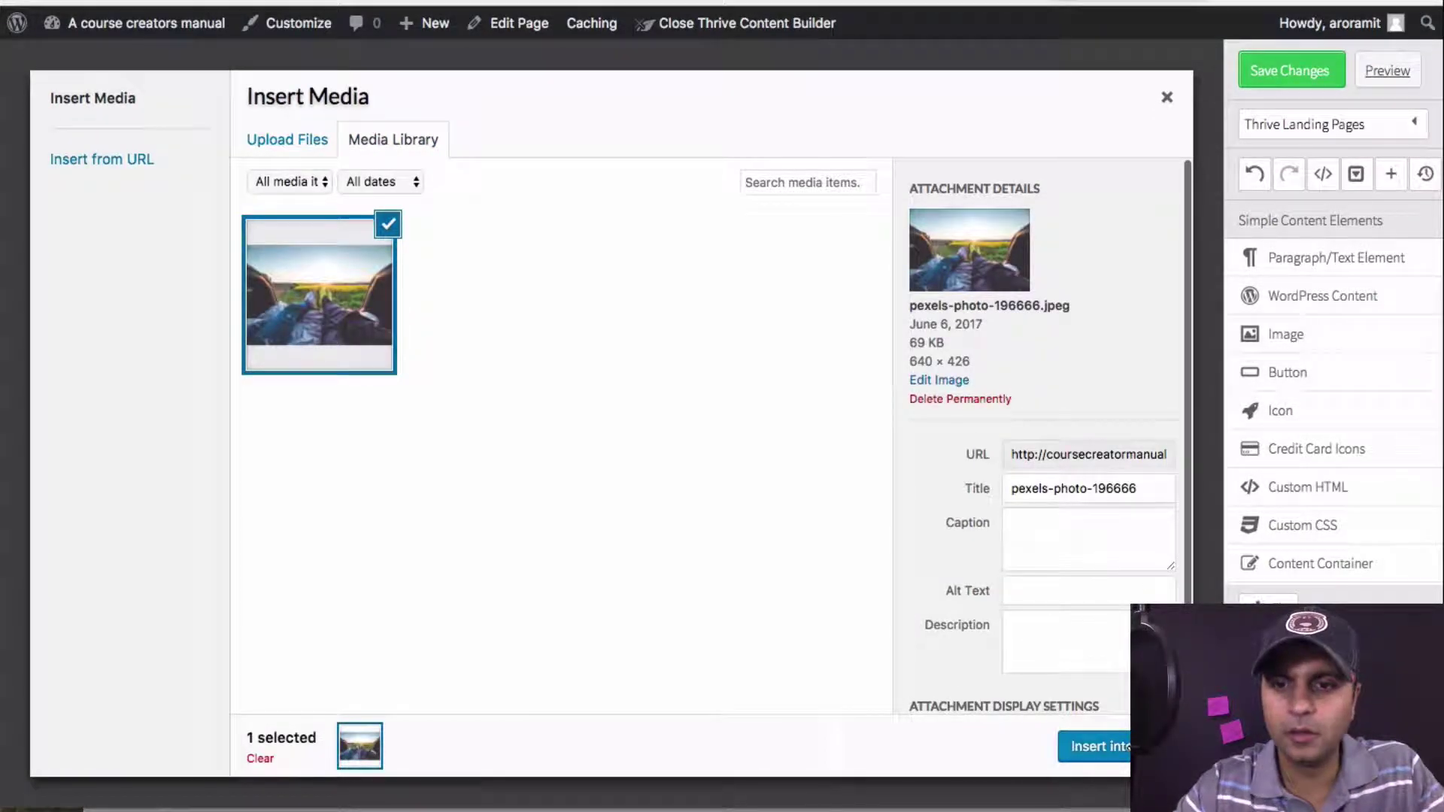
{"action": "left_click", "coordinate": [1095, 746]}
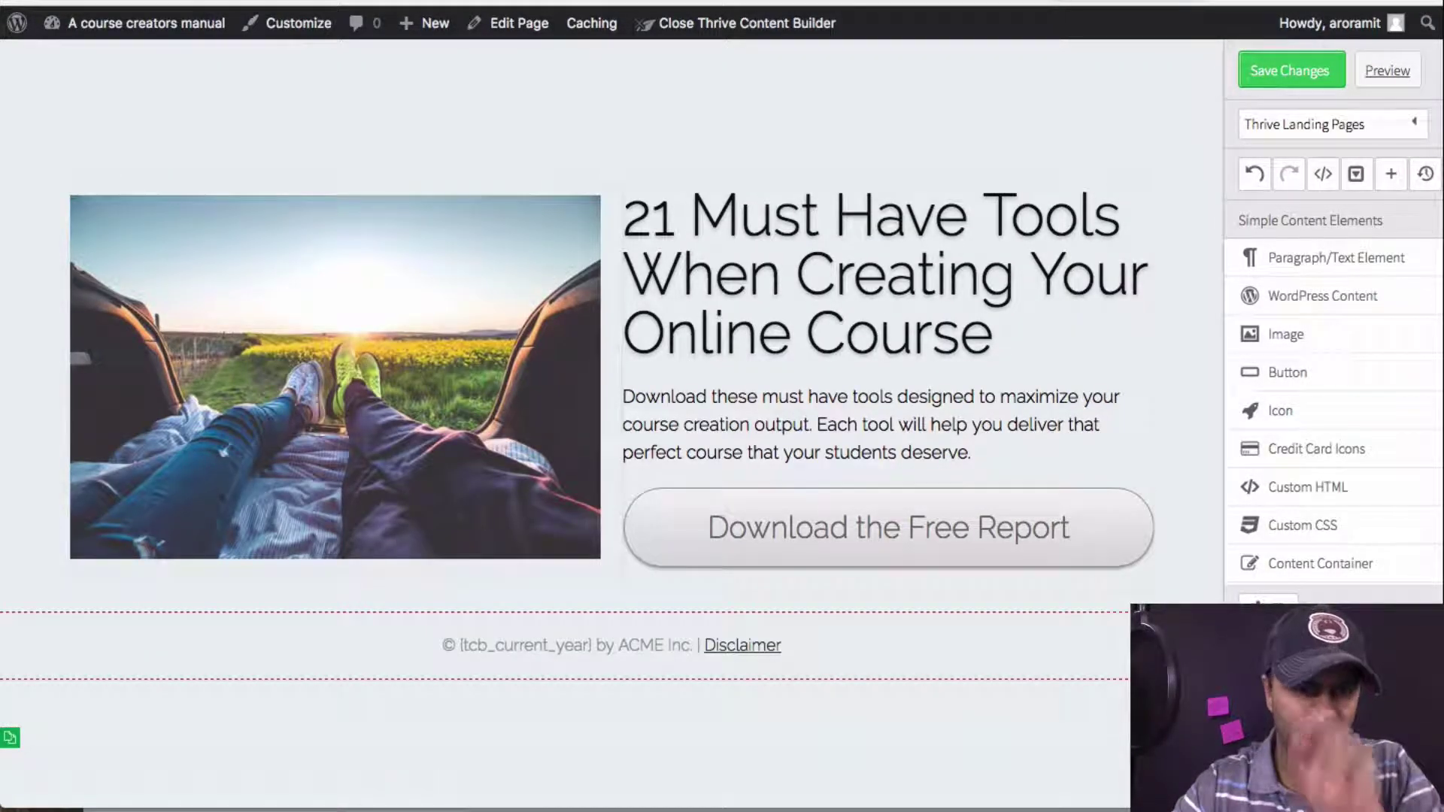
{"action": "left_click", "coordinate": [433, 369]}
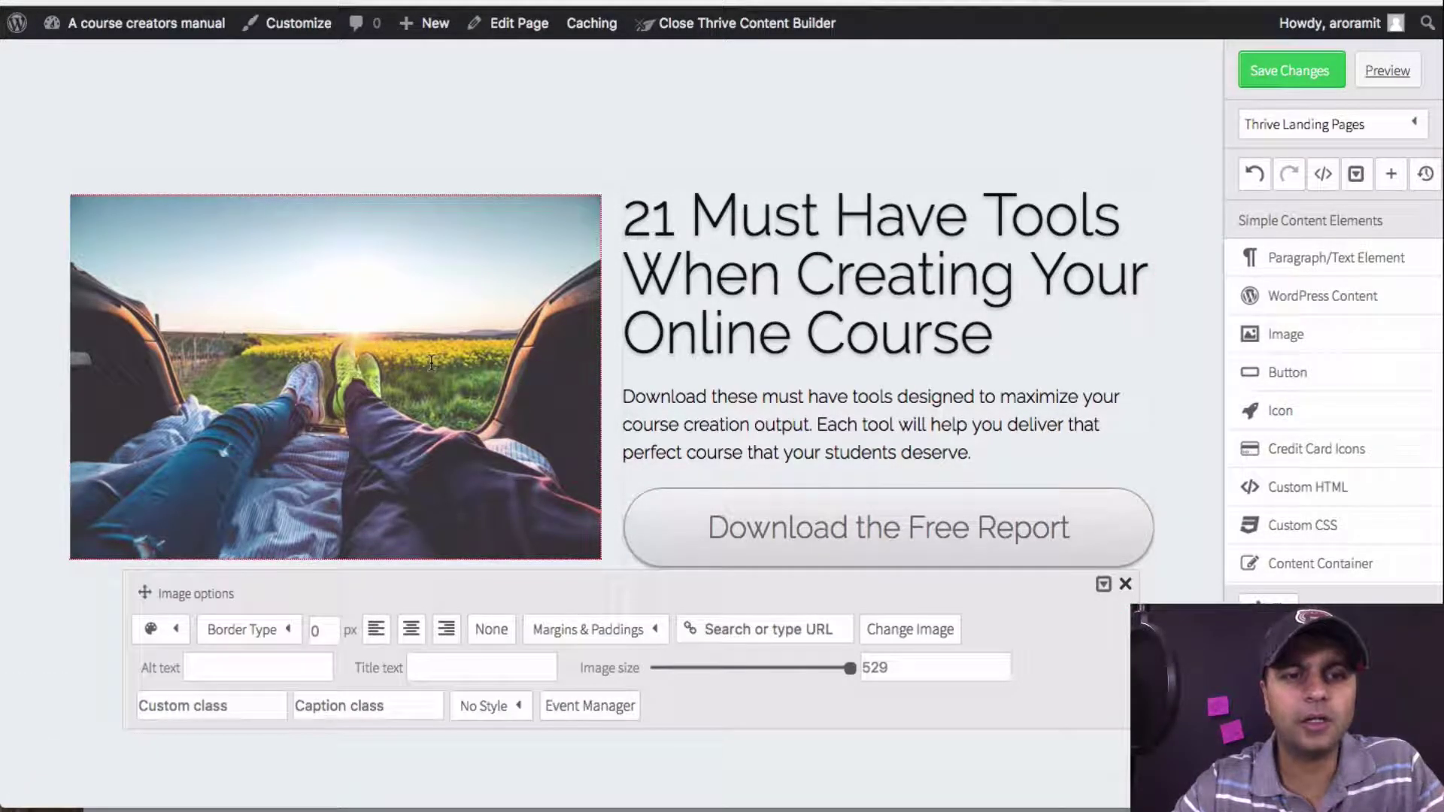
{"action": "mouse_move", "coordinate": [851, 668]}
{"action": "left_mouse_down"}
{"action": "mouse_move", "coordinate": [783, 674]}
{"action": "mouse_move", "coordinate": [876, 659]}
{"action": "left_mouse_up"}
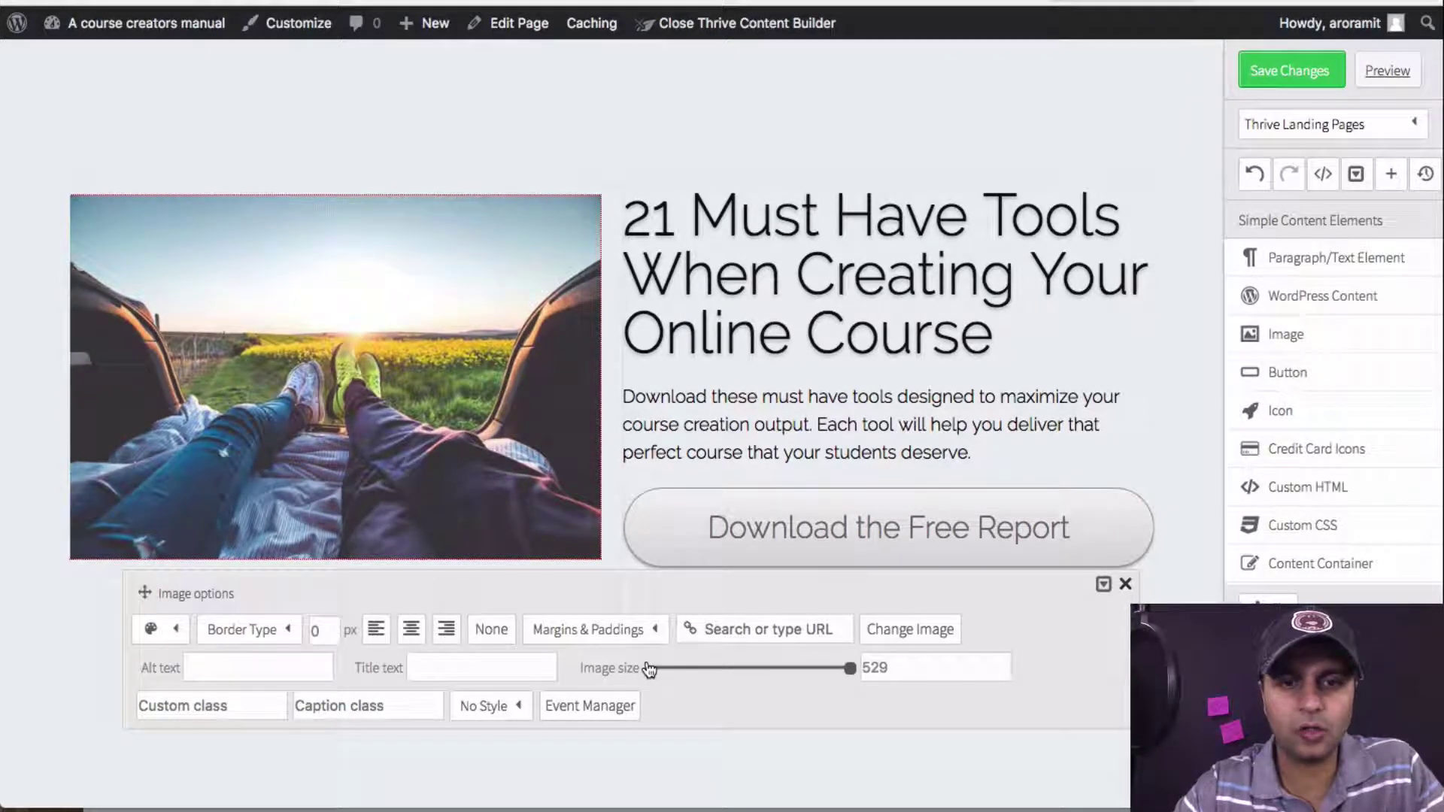
{"action": "left_click", "coordinate": [490, 707]}
{"action": "scroll", "coordinate": [417, 738], "scroll_direction": "down", "scroll_amount": 4}
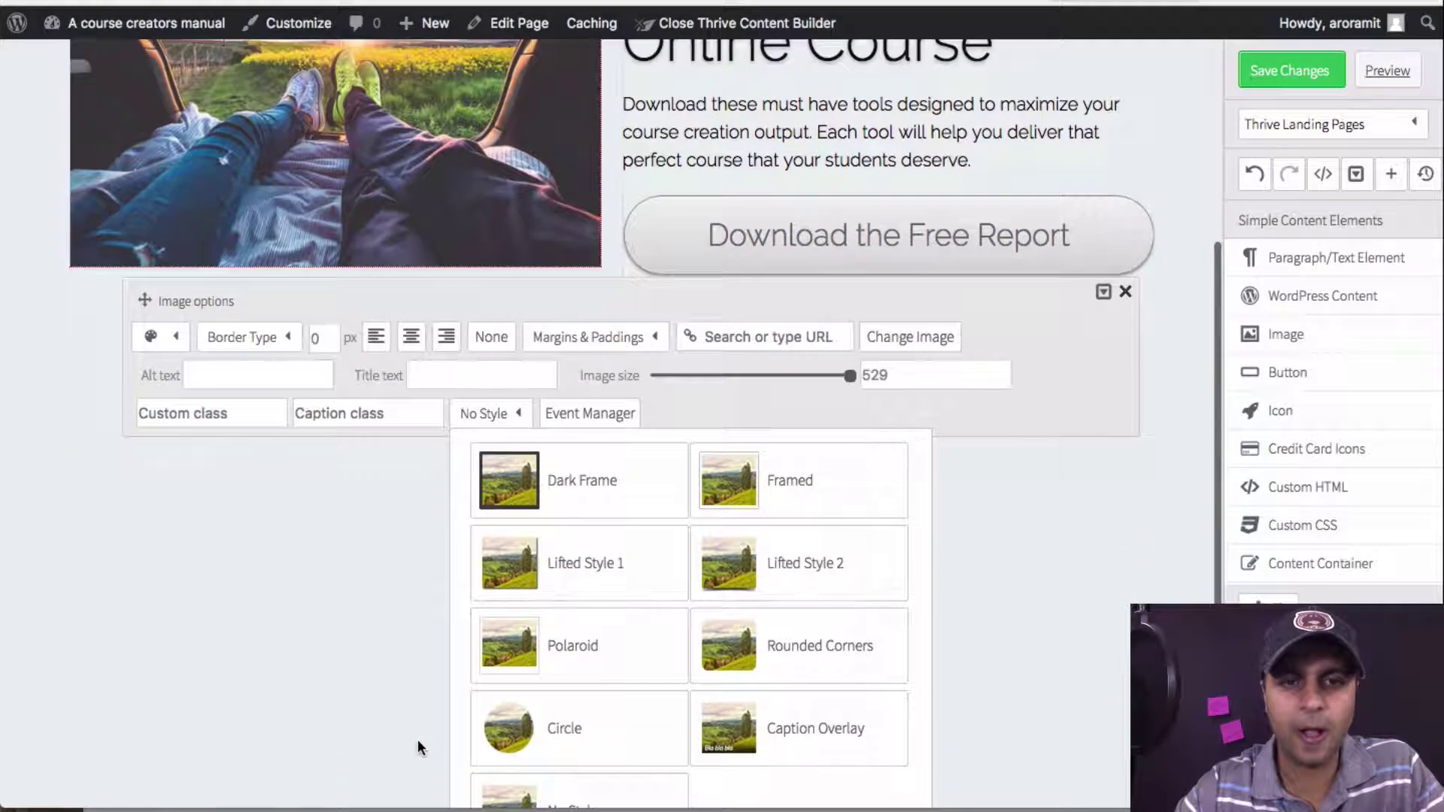
{"action": "left_click", "coordinate": [561, 591]}
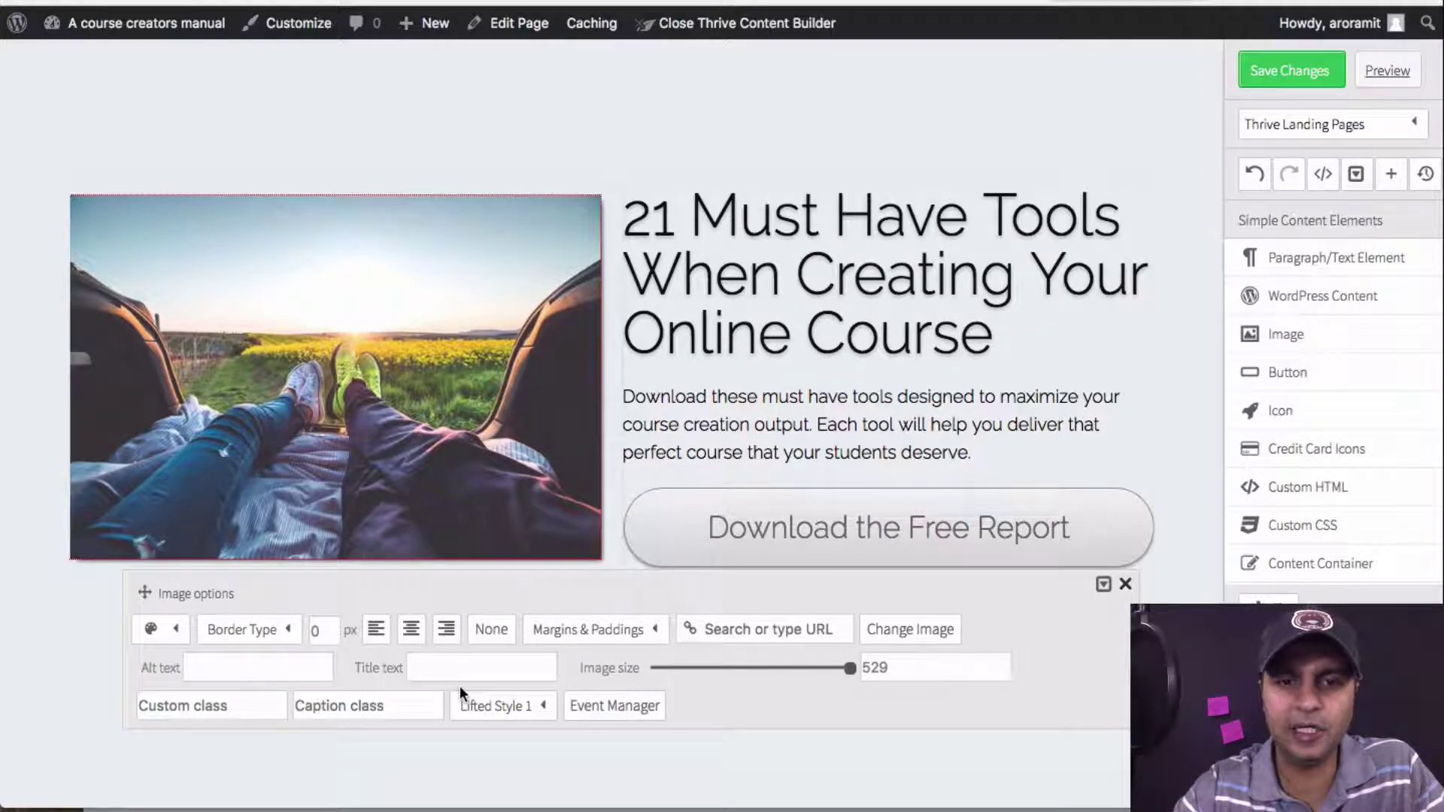
{"action": "left_click", "coordinate": [527, 716]}
{"action": "scroll", "coordinate": [529, 722], "scroll_direction": "down", "scroll_amount": 3}
{"action": "scroll", "coordinate": [530, 724], "scroll_direction": "down", "scroll_amount": 2}
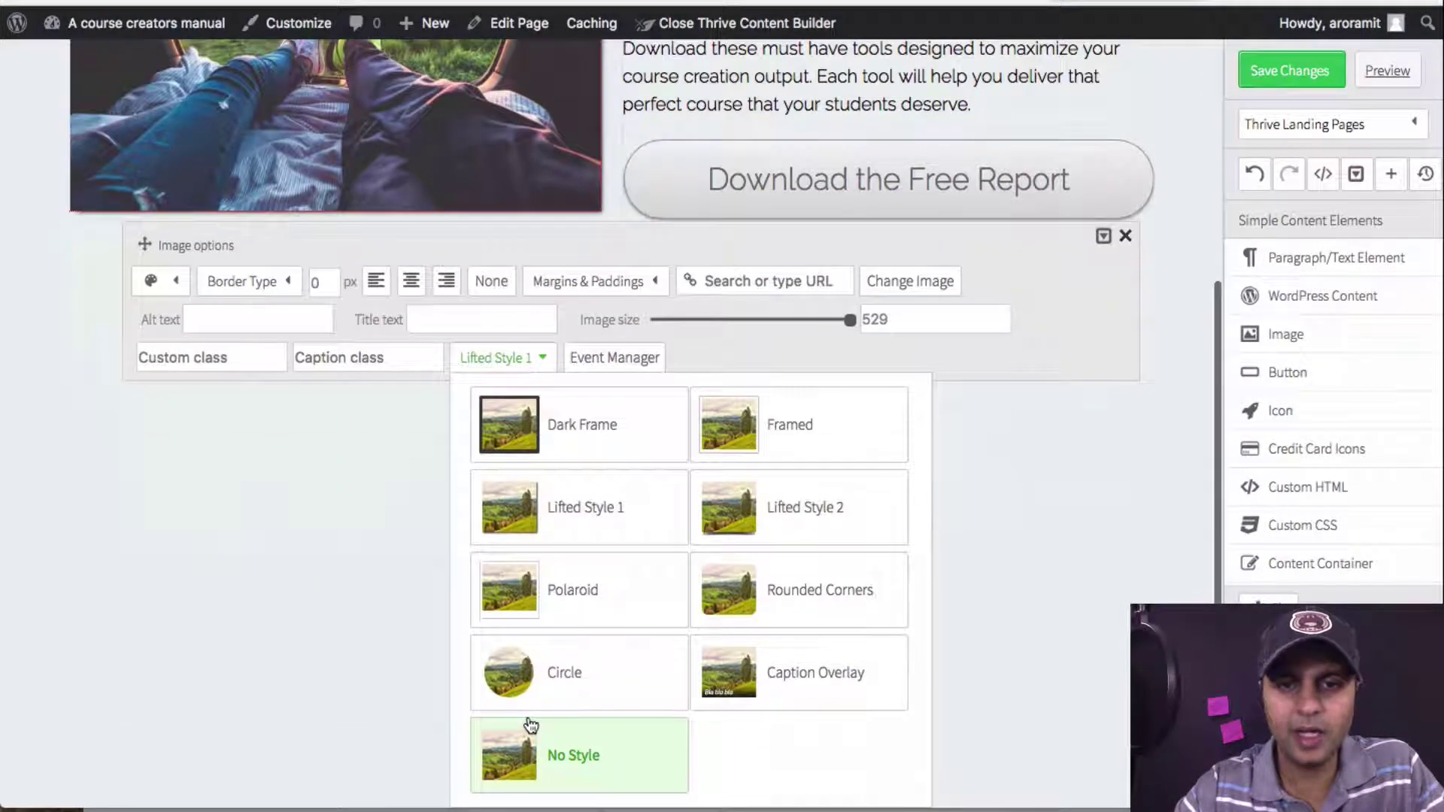
{"action": "left_click", "coordinate": [622, 684]}
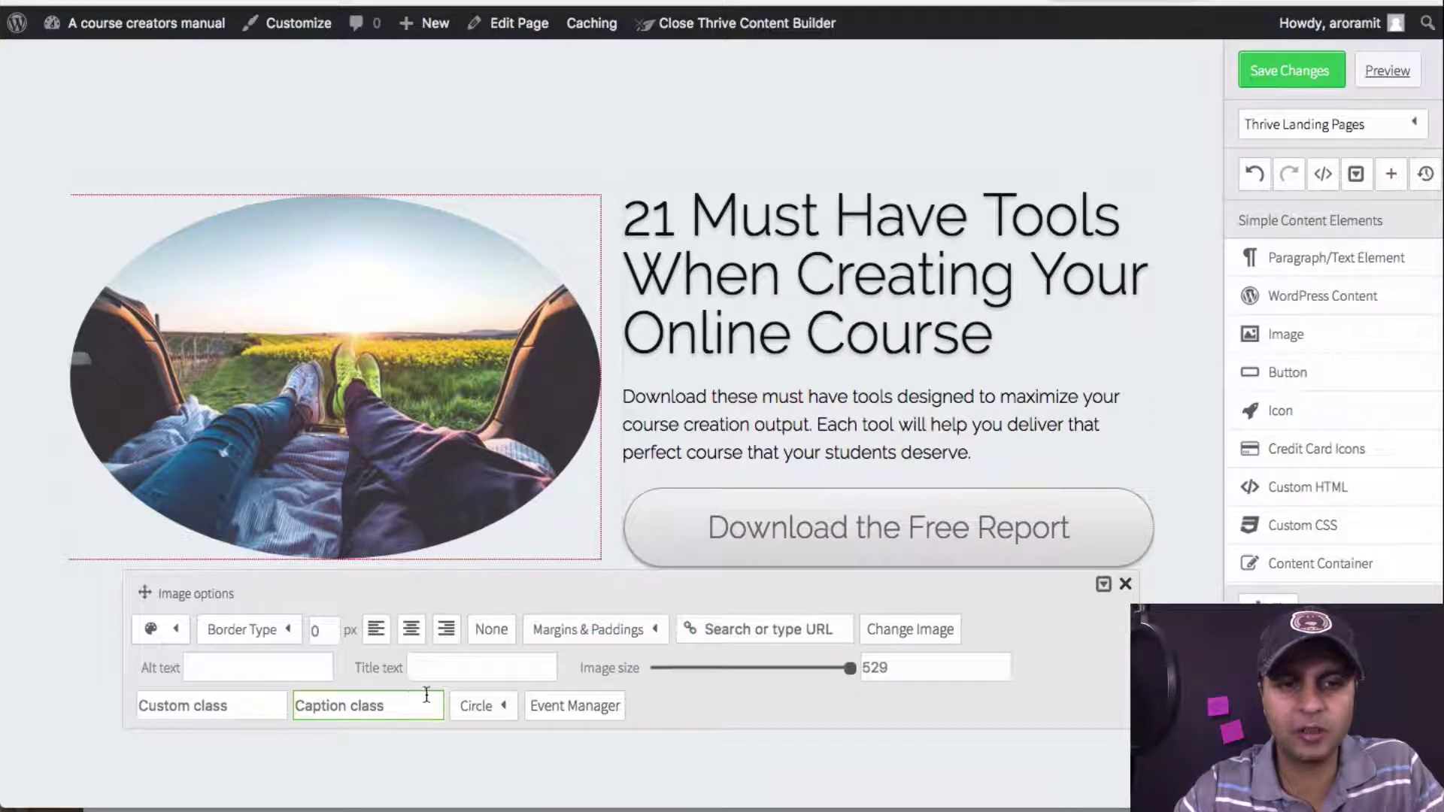
{"action": "left_click", "coordinate": [479, 707]}
{"action": "scroll", "coordinate": [815, 770], "scroll_direction": "down", "scroll_amount": 5}
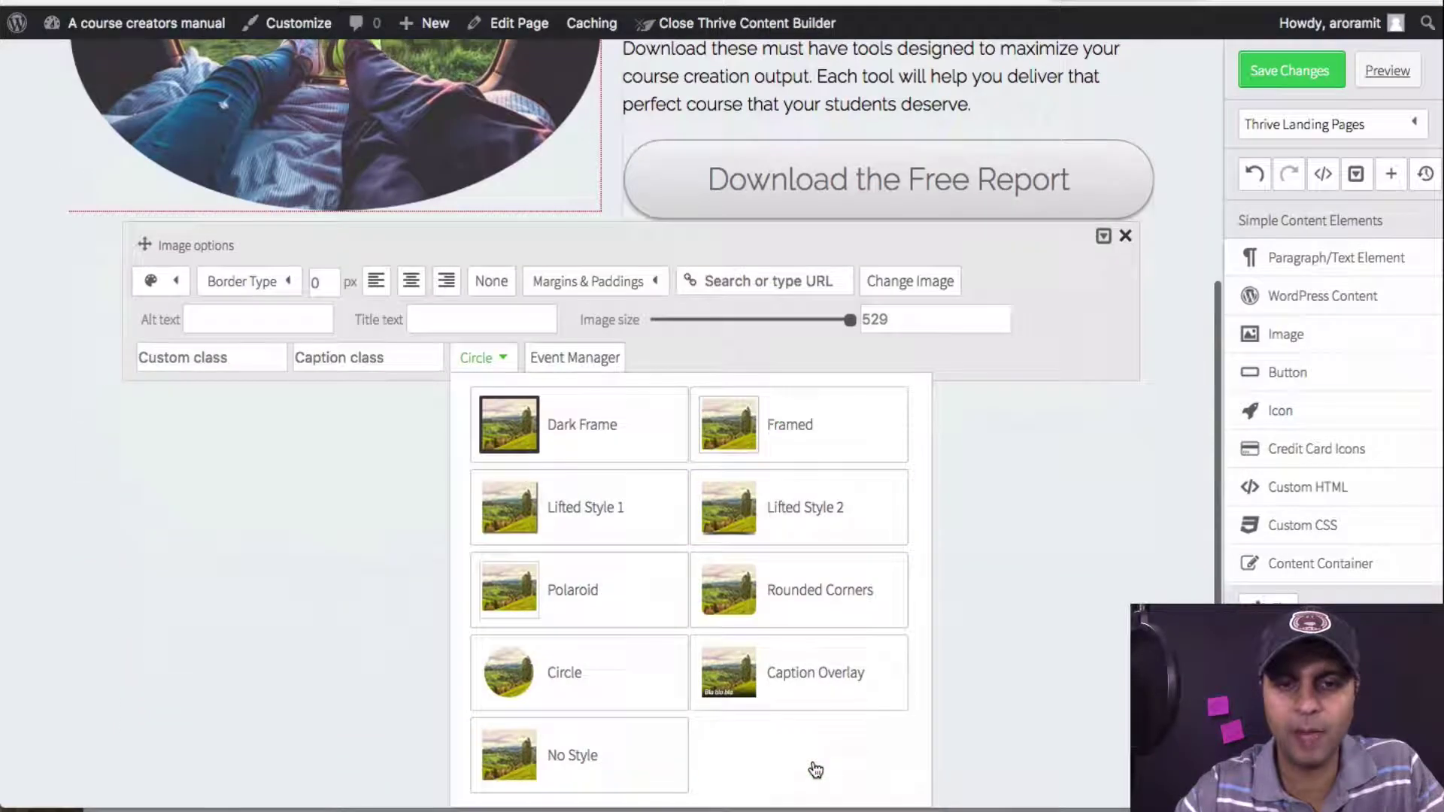
{"action": "left_click", "coordinate": [609, 745]}
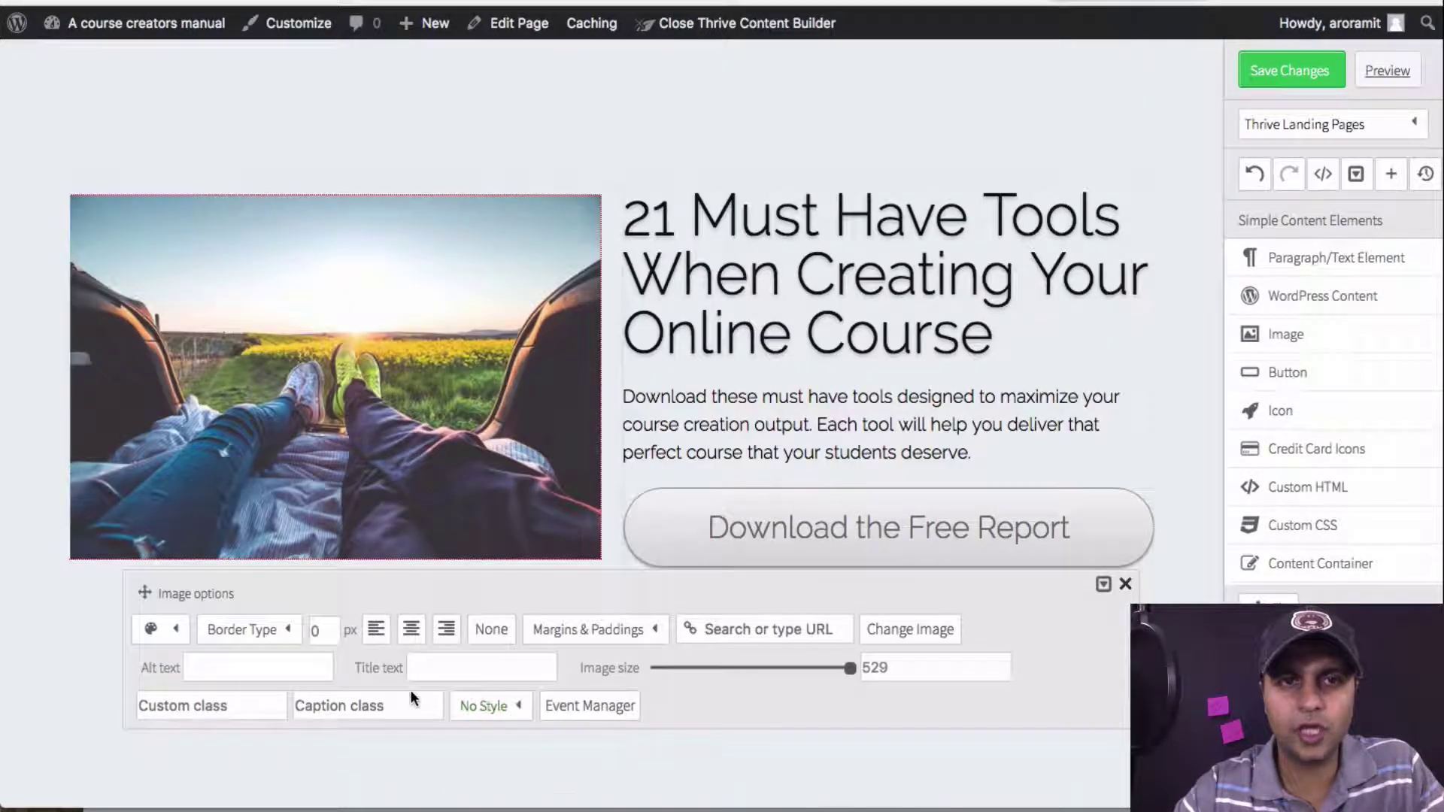
{"action": "left_click", "coordinate": [45, 719]}
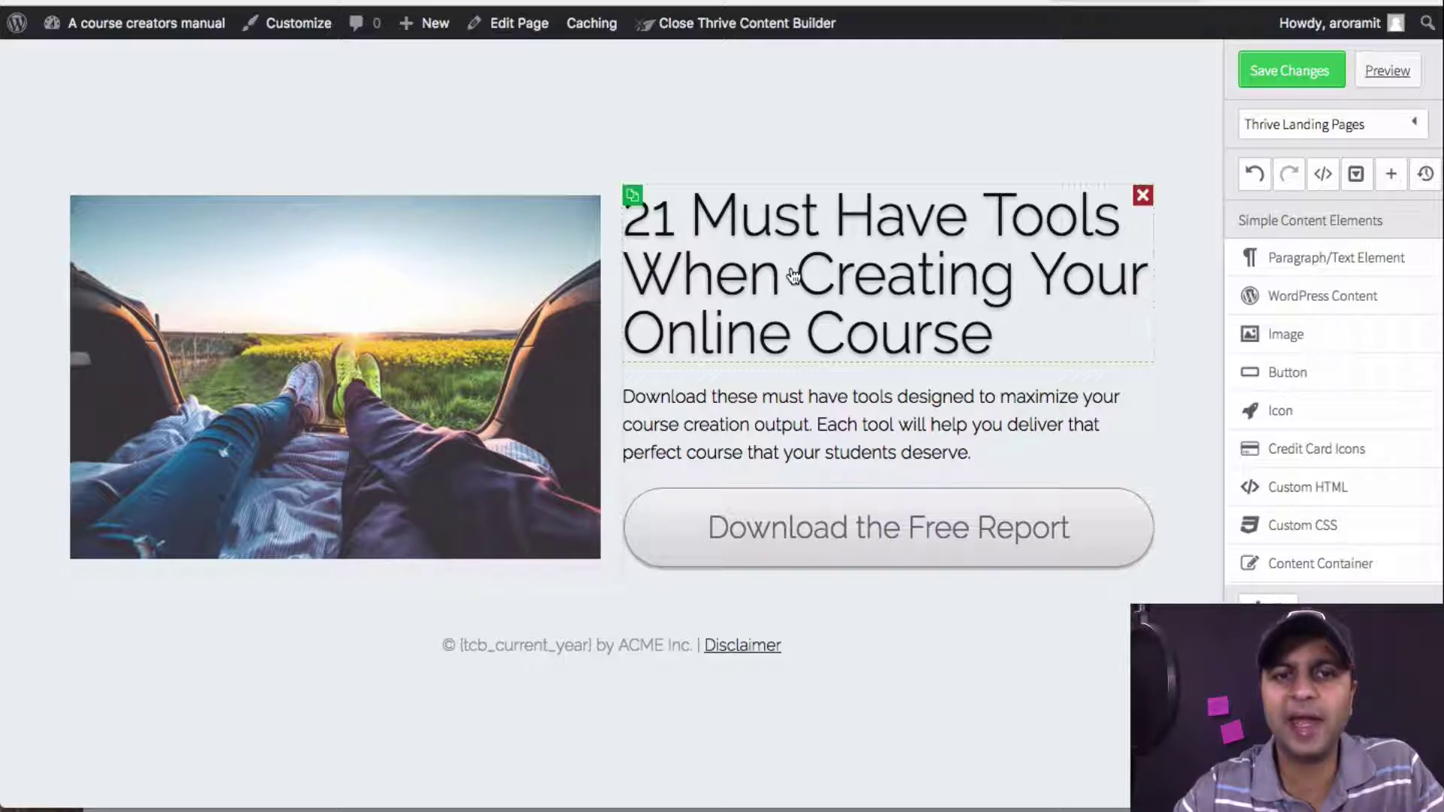
{"action": "left_click_drag", "start_coordinate": [815, 271], "coordinate": [750, 233]}
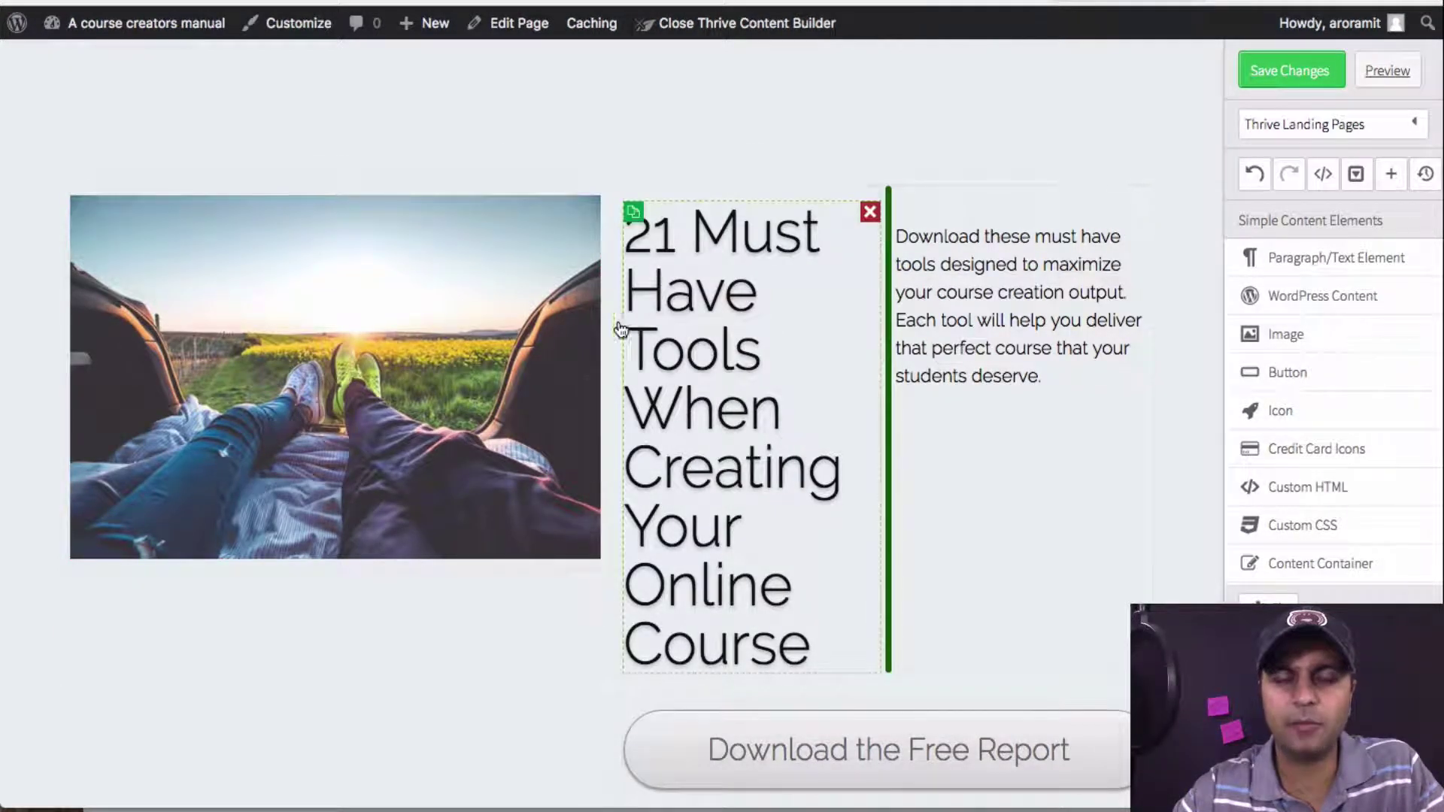
{"action": "left_click_drag", "start_coordinate": [715, 337], "coordinate": [960, 223]}
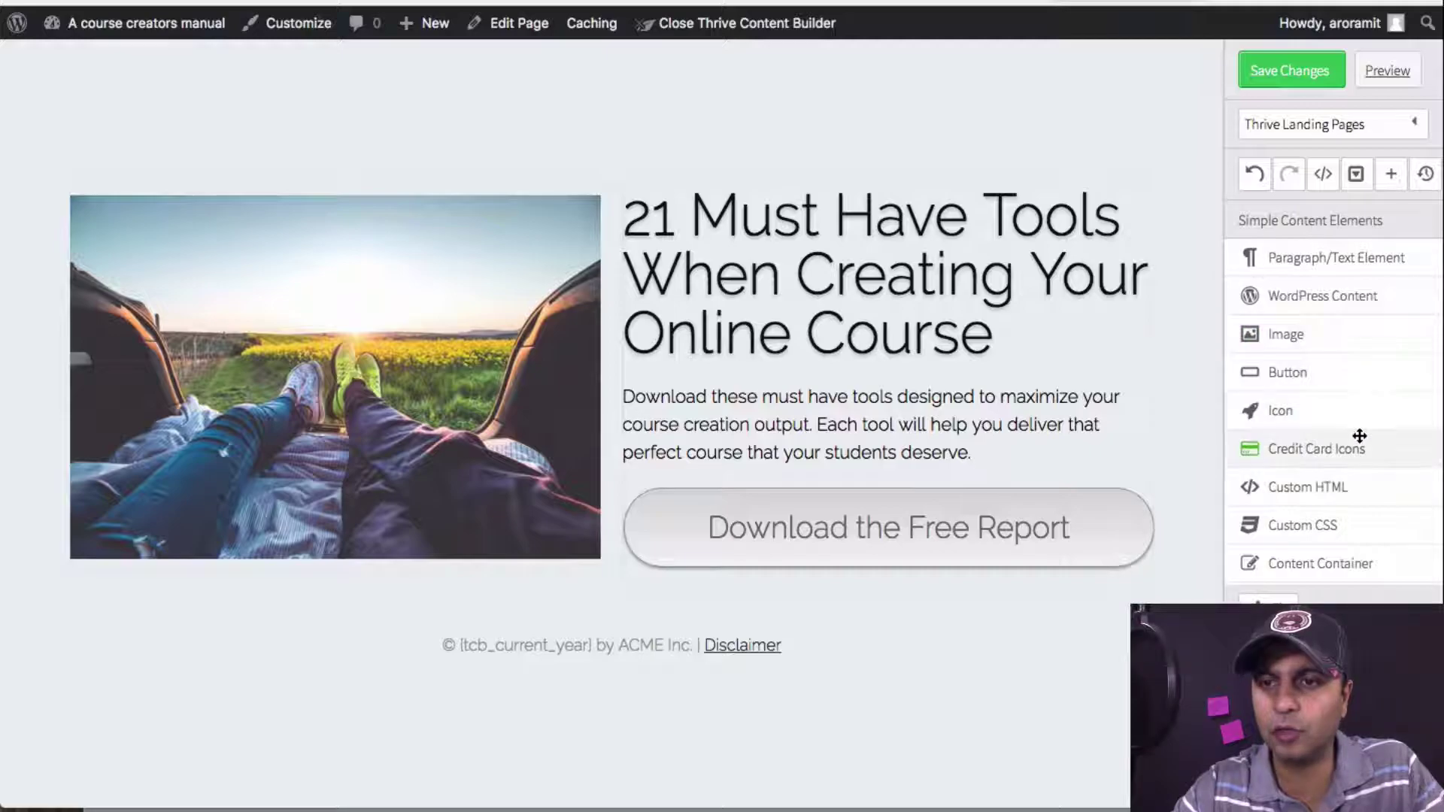
- Drag a Page Section from Thrive Theme Elements onto the top of the page, above the hero
{"action": "scroll", "coordinate": [1360, 436], "scroll_direction": "down", "scroll_amount": 15}
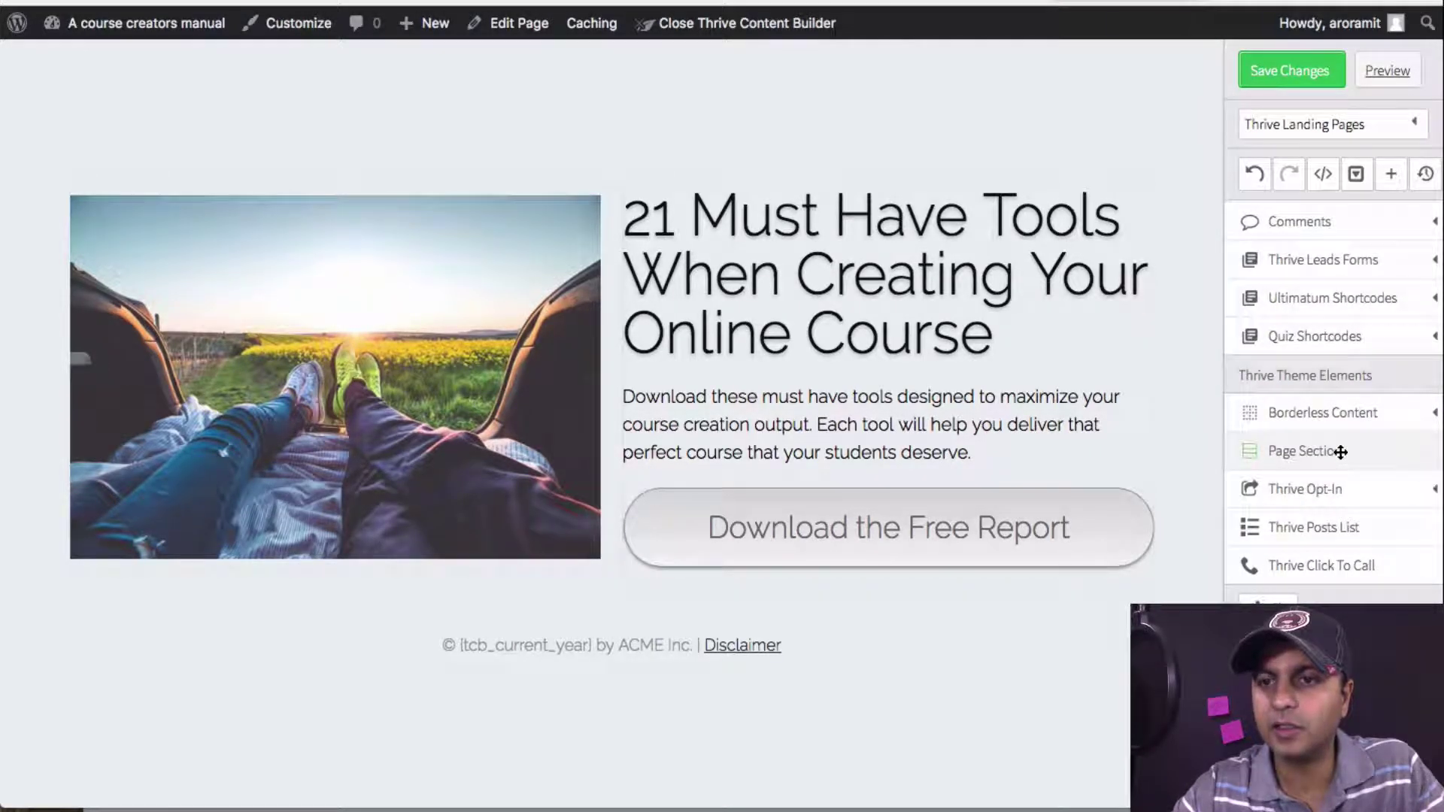
{"action": "left_click_drag", "start_coordinate": [1340, 451], "coordinate": [640, 92]}
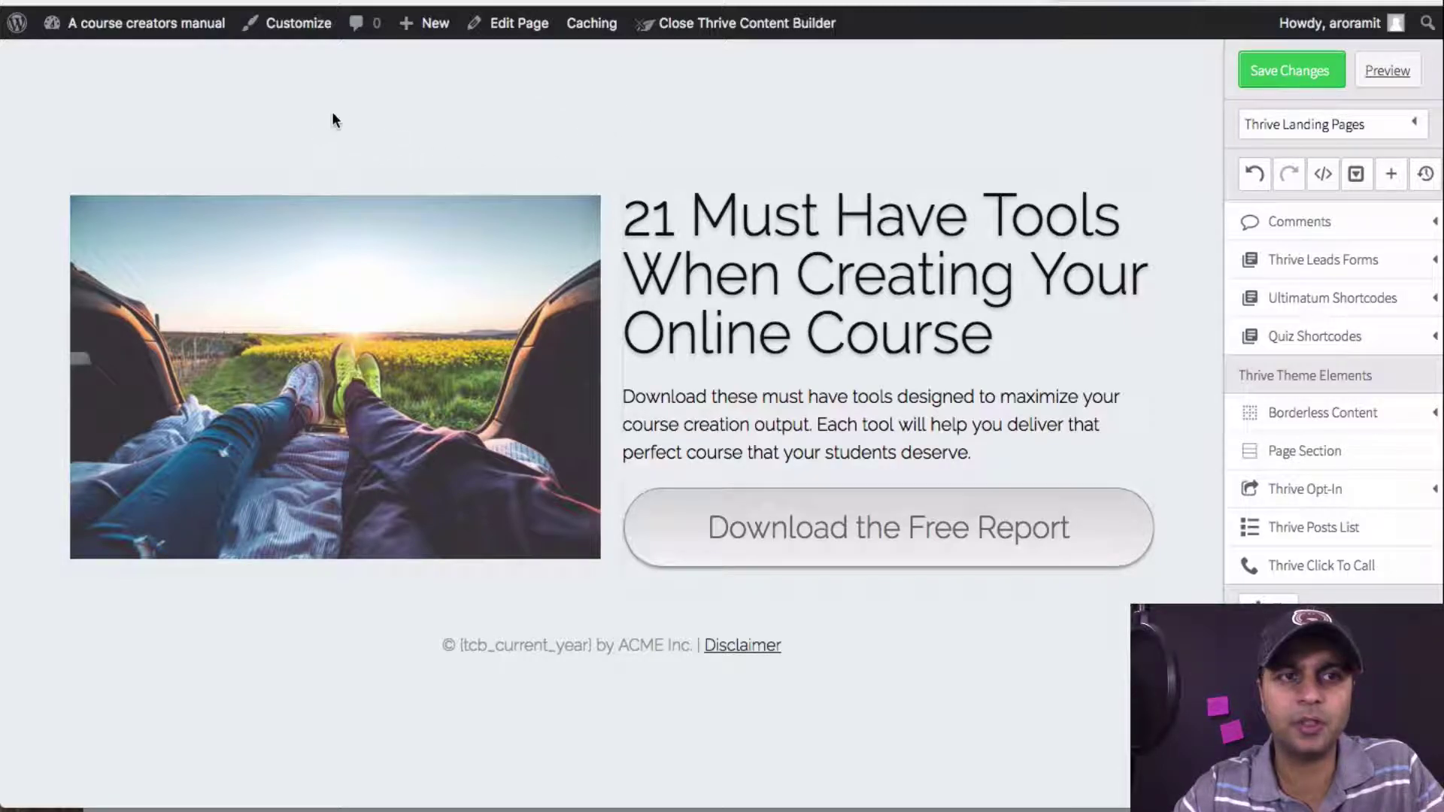
{"action": "left_click_drag", "start_coordinate": [1331, 460], "coordinate": [857, 119]}
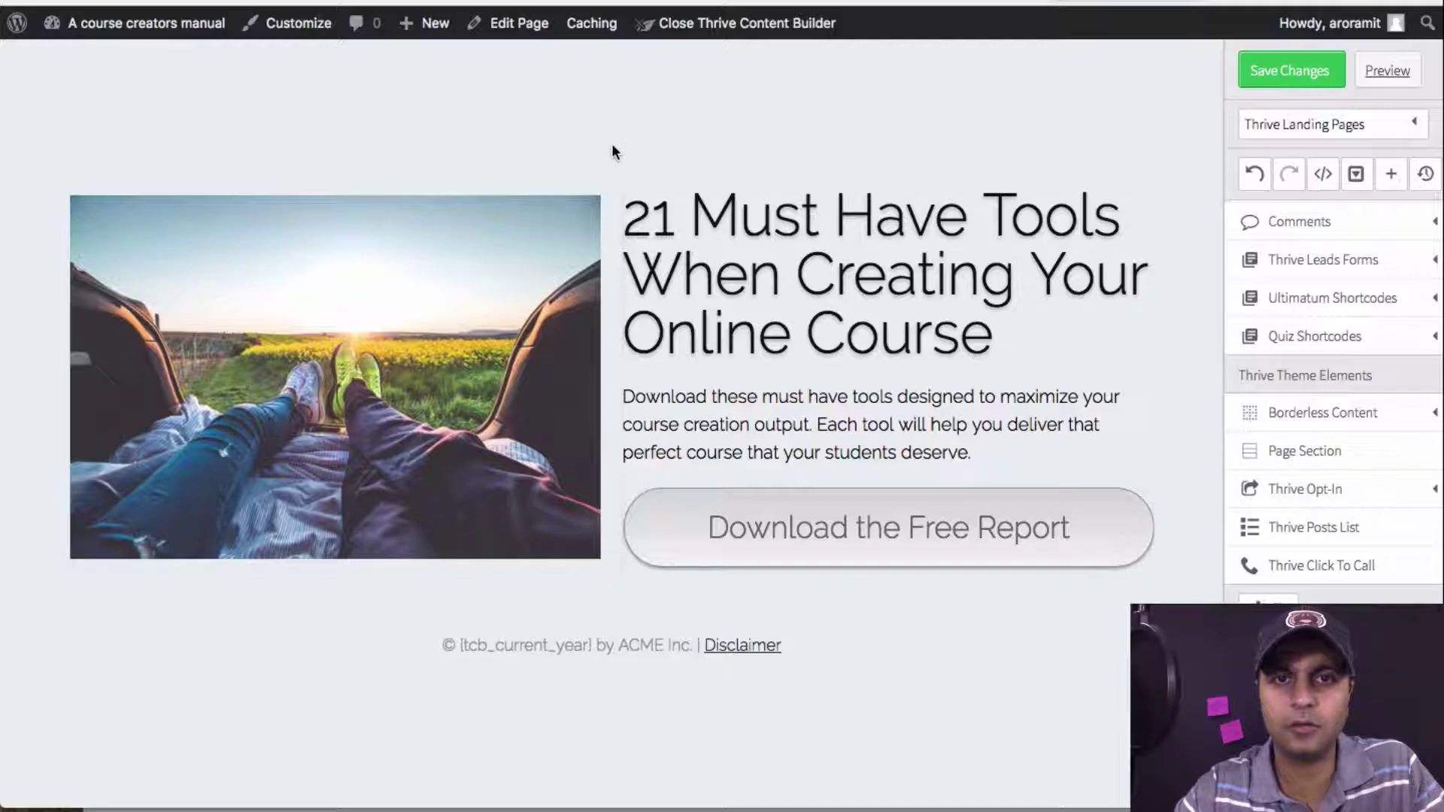
{"action": "left_click_drag", "start_coordinate": [1324, 450], "coordinate": [815, 154]}
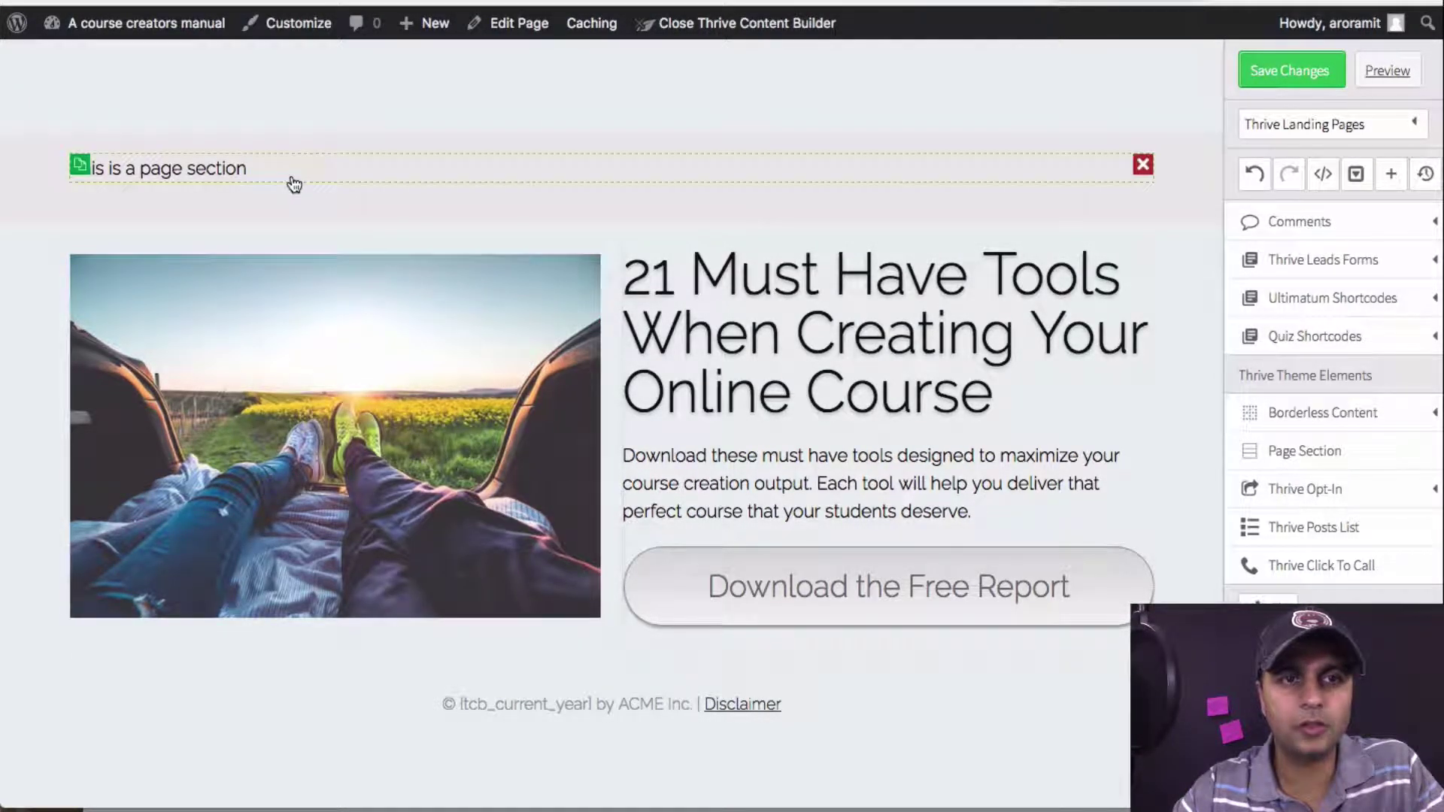
- Delete the section's placeholder text and set the uploaded pexels photo as its background
{"action": "left_click", "coordinate": [1144, 167]}
{"action": "left_click", "coordinate": [993, 159]}
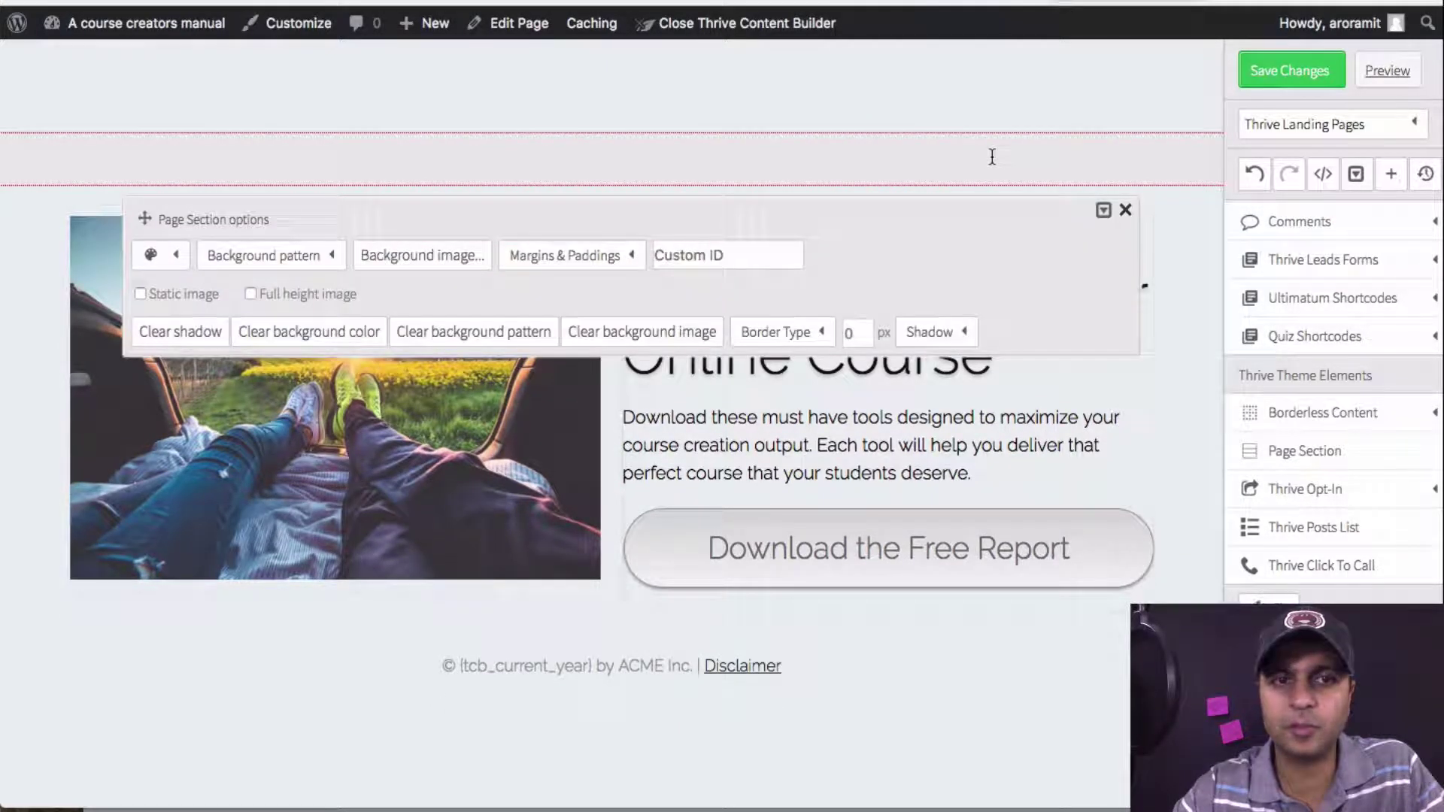
{"action": "left_click", "coordinate": [403, 249]}
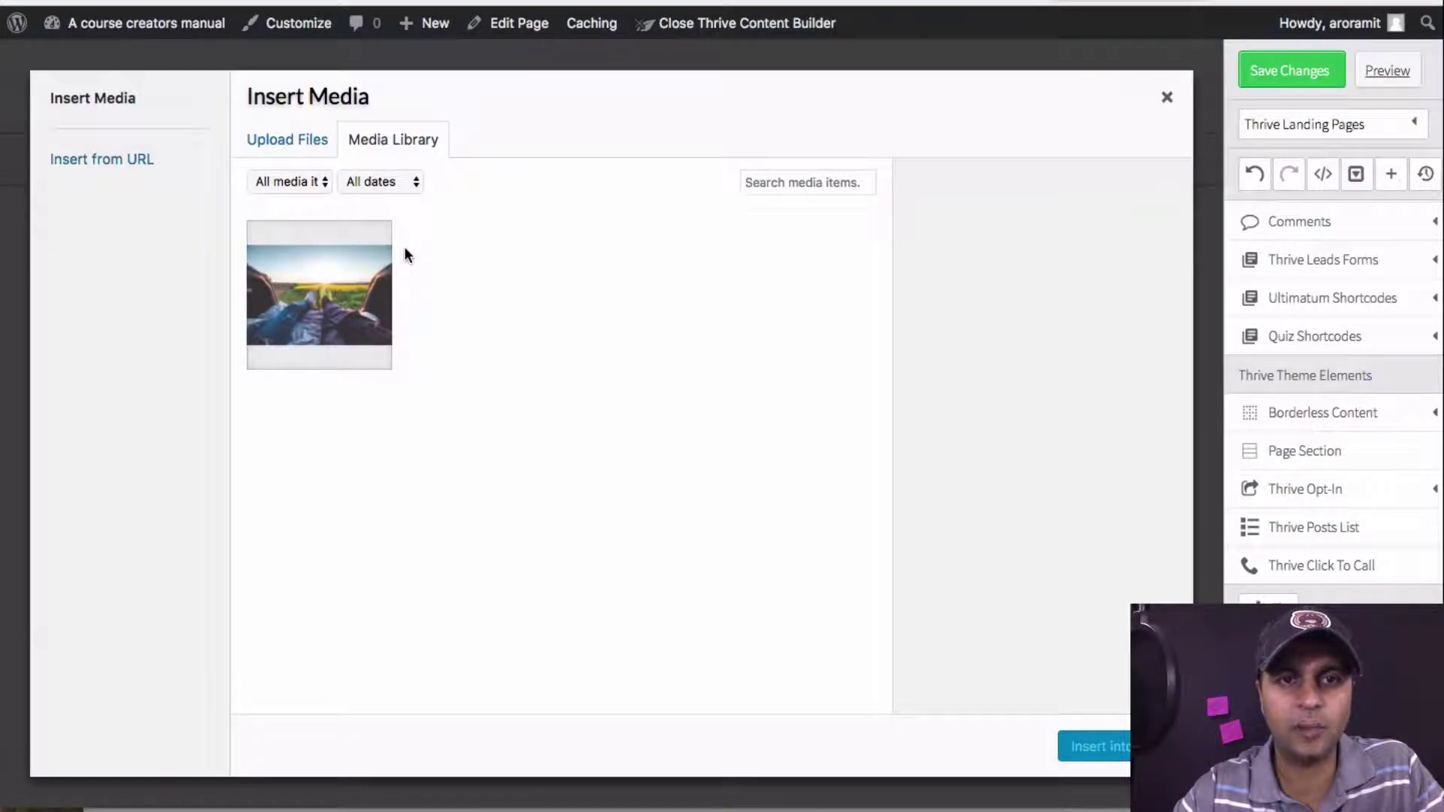
{"action": "left_click", "coordinate": [376, 288]}
{"action": "left_click", "coordinate": [1094, 747]}
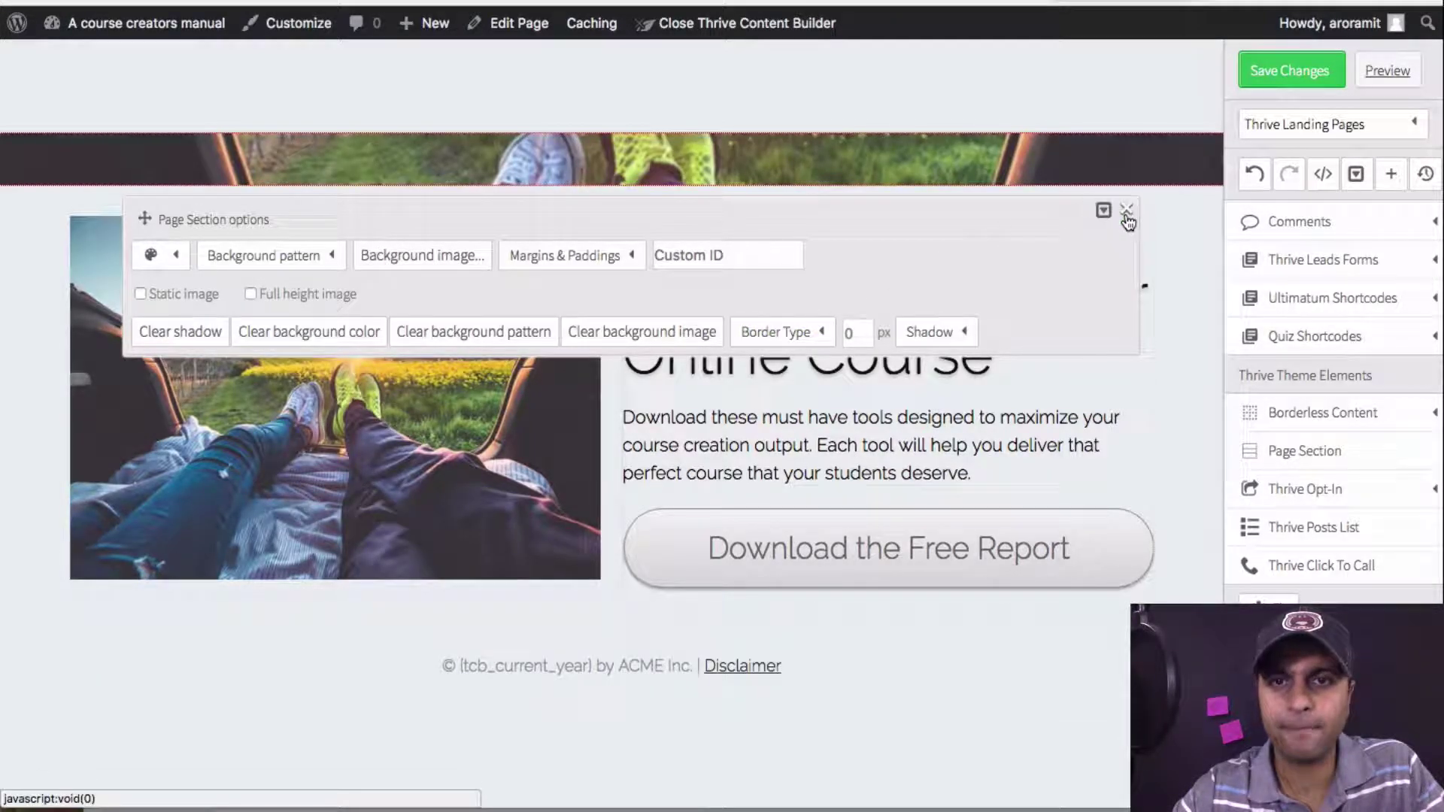
- Make the section background a full-height image and delete the smaller photo beside the headline
{"action": "left_click", "coordinate": [174, 295]}
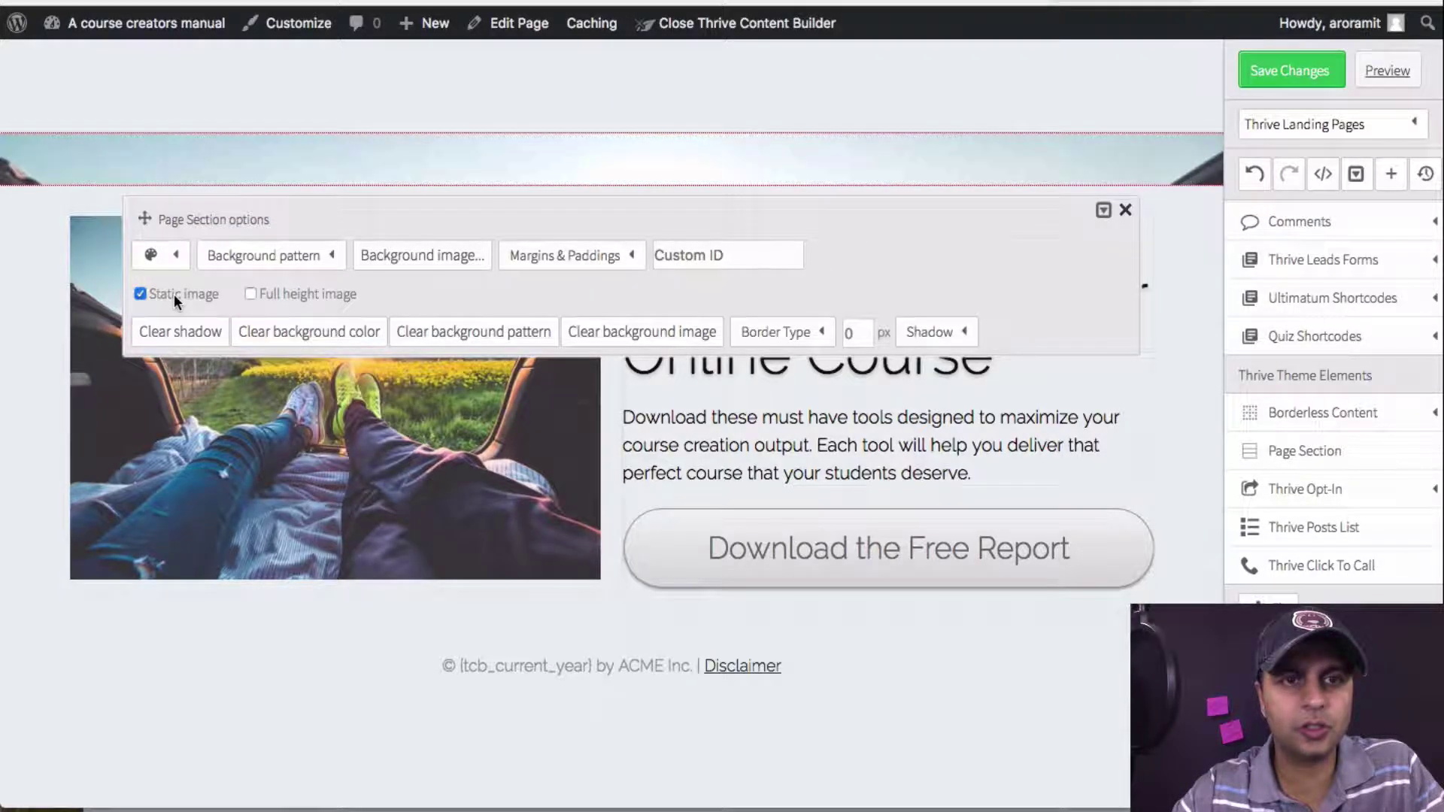
{"action": "left_click", "coordinate": [173, 295]}
{"action": "left_click", "coordinate": [267, 294]}
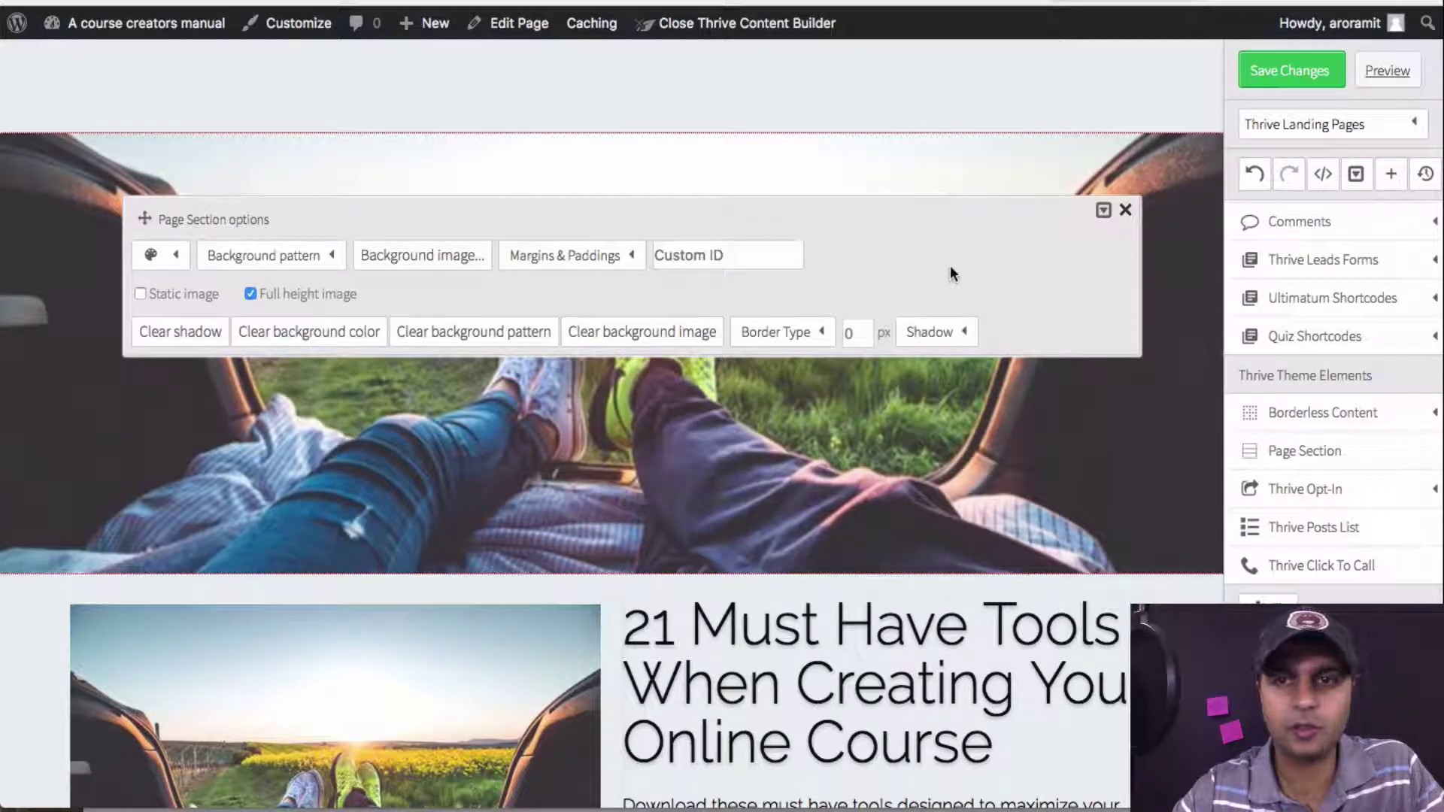
{"action": "left_click", "coordinate": [1130, 216]}
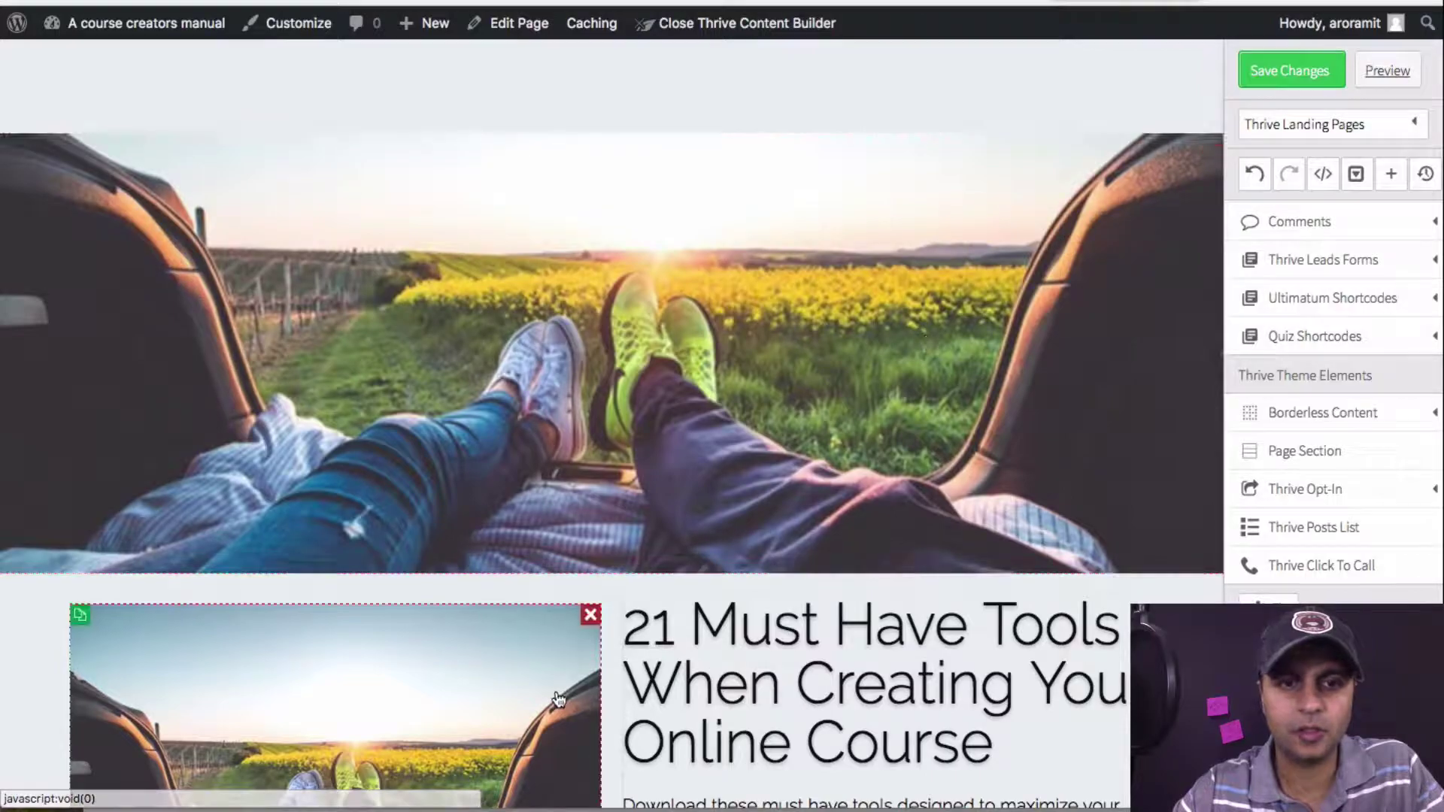
{"action": "left_click", "coordinate": [590, 612]}
- Drag the headline up toward the hero photo section, removing a stray empty text element
{"action": "left_click_drag", "start_coordinate": [777, 658], "coordinate": [588, 256]}
{"action": "left_click_drag", "start_coordinate": [600, 172], "coordinate": [588, 497]}
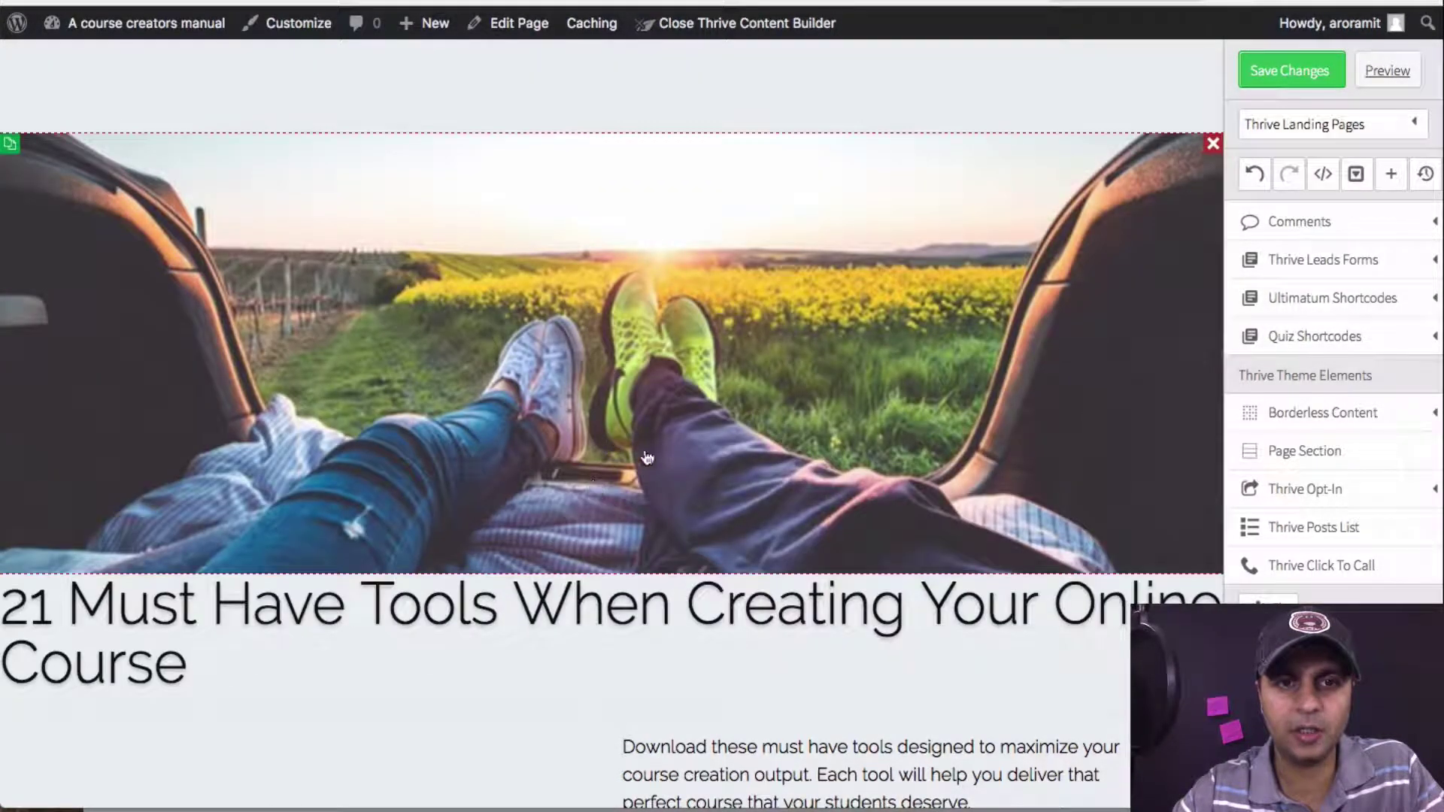
{"action": "left_click_drag", "start_coordinate": [575, 615], "coordinate": [634, 206]}
{"action": "scroll", "coordinate": [1256, 331], "scroll_direction": "up", "scroll_amount": 10}
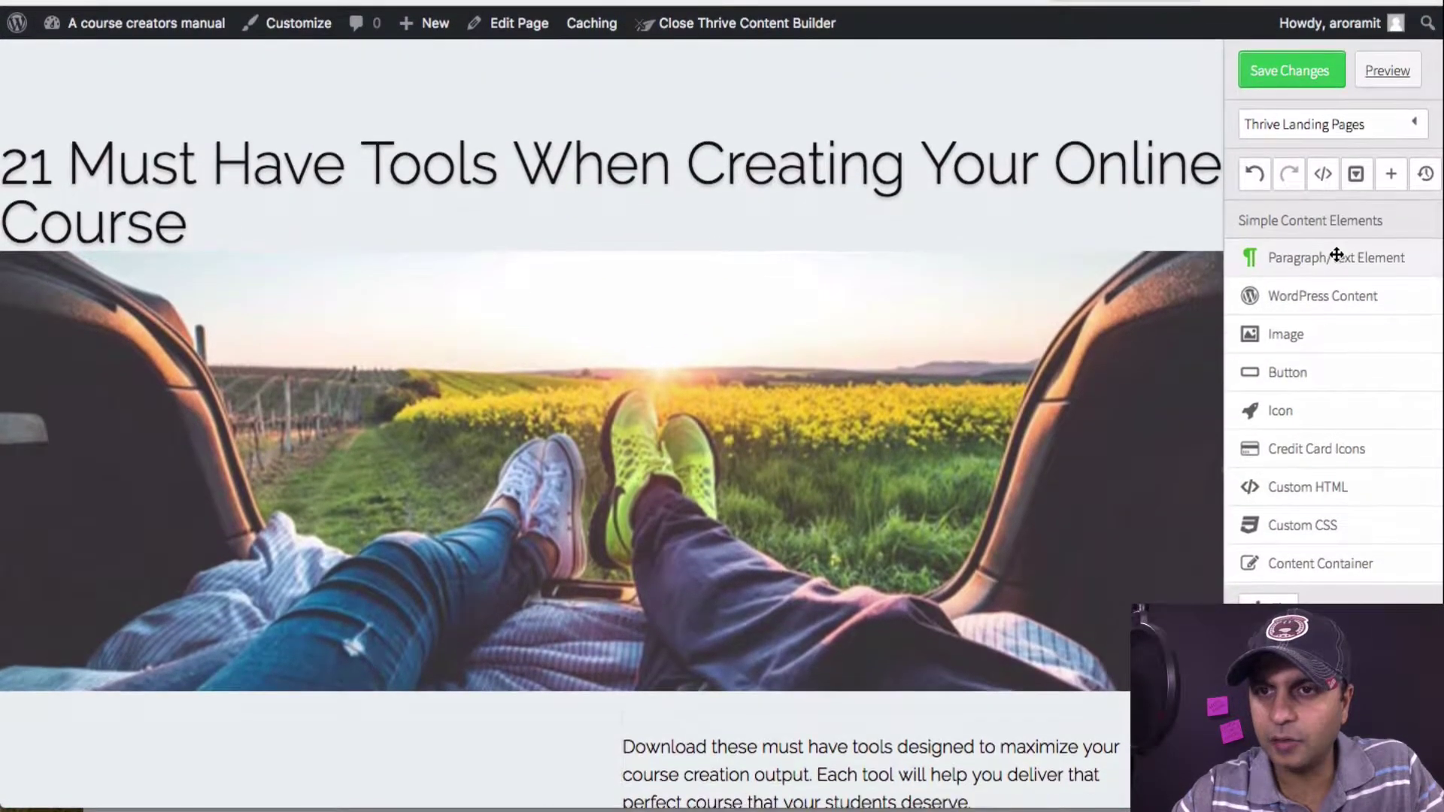
{"action": "left_click_drag", "start_coordinate": [1336, 256], "coordinate": [670, 492]}
{"action": "scroll", "coordinate": [1062, 456], "scroll_direction": "down", "scroll_amount": 5}
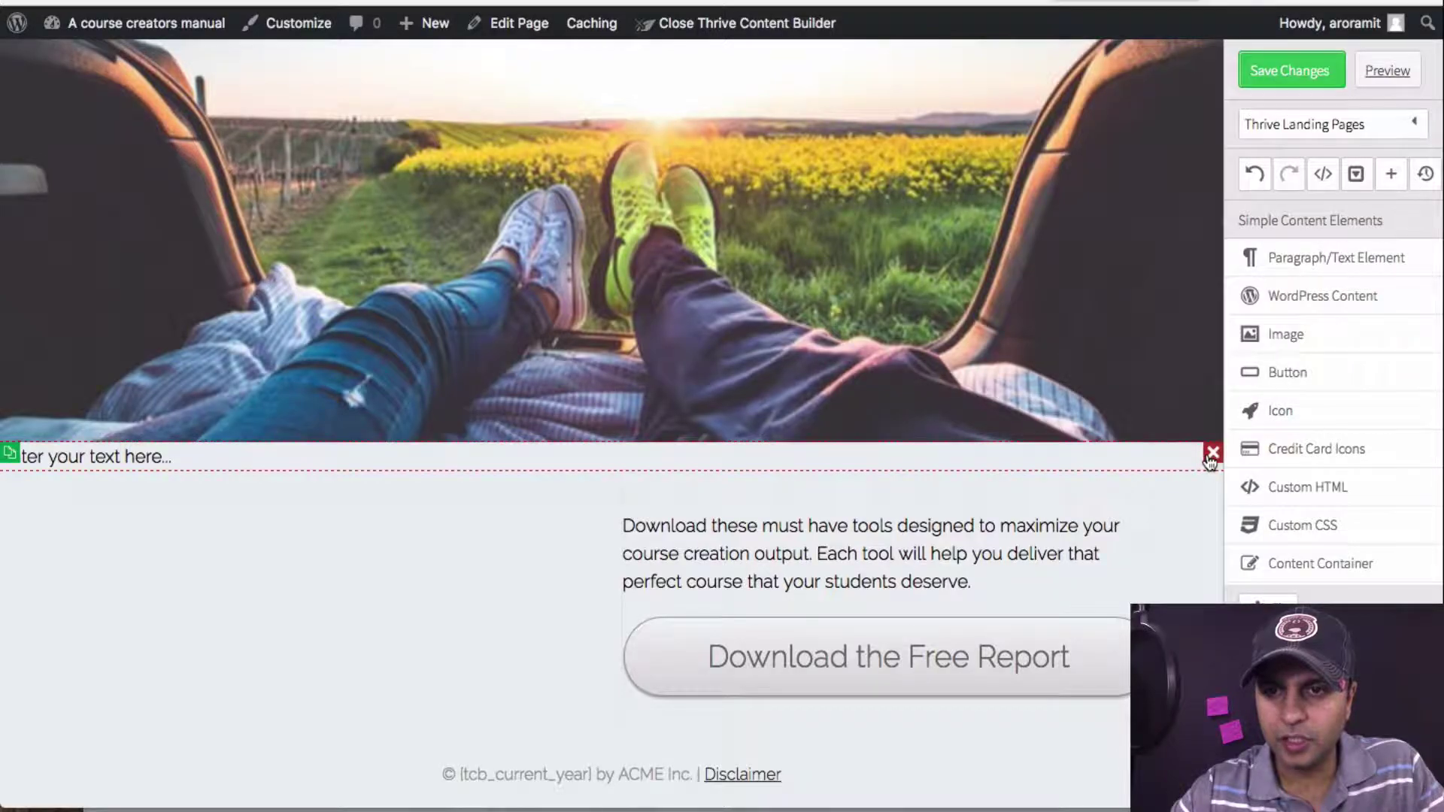
{"action": "left_click", "coordinate": [1212, 452]}
{"action": "scroll", "coordinate": [896, 196], "scroll_direction": "up", "scroll_amount": 5}
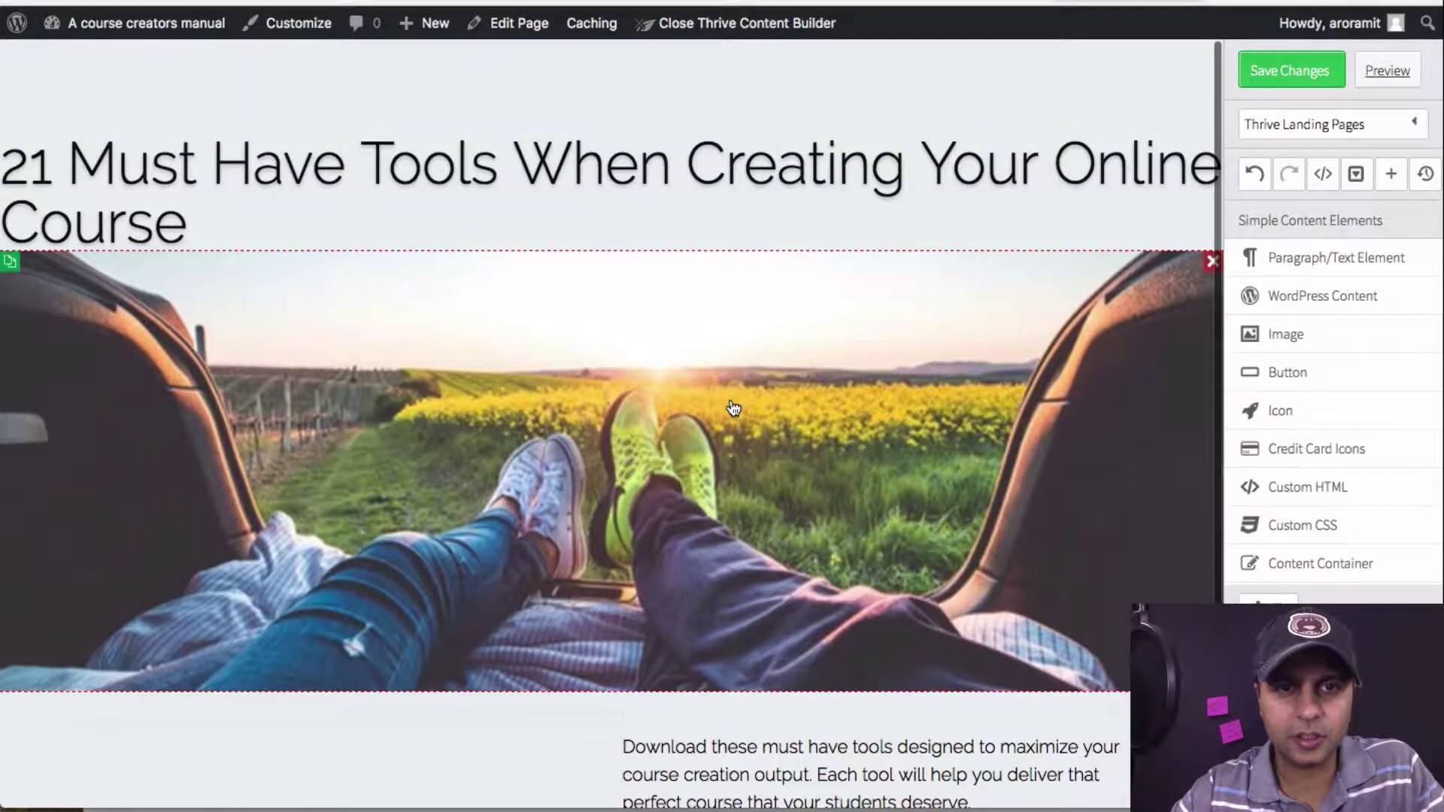
- Turn off Full height image, then move the headline, paragraph and download button into the hero
{"action": "left_click", "coordinate": [734, 408]}
{"action": "scroll", "coordinate": [427, 389], "scroll_direction": "down", "scroll_amount": 4}
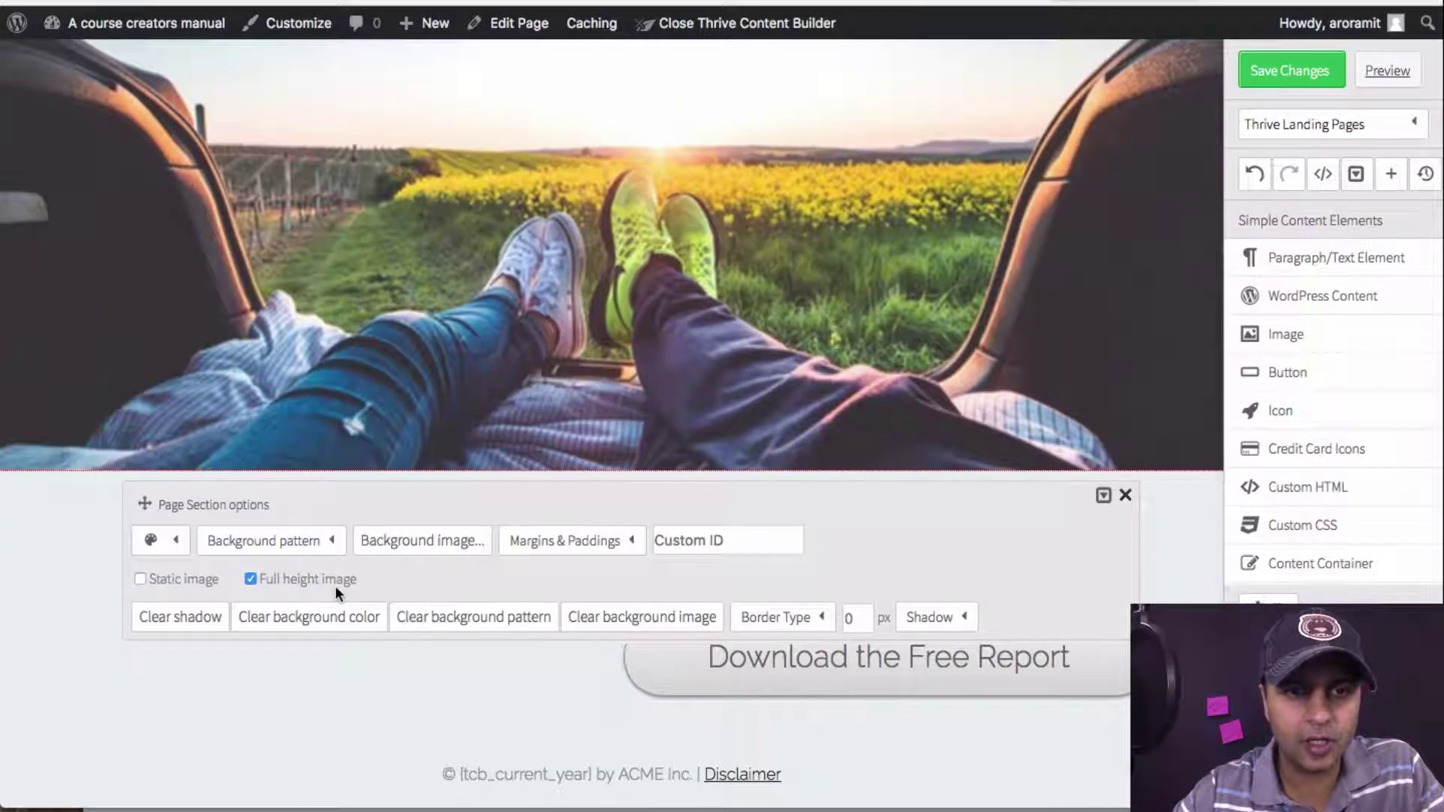
{"action": "left_click", "coordinate": [336, 585]}
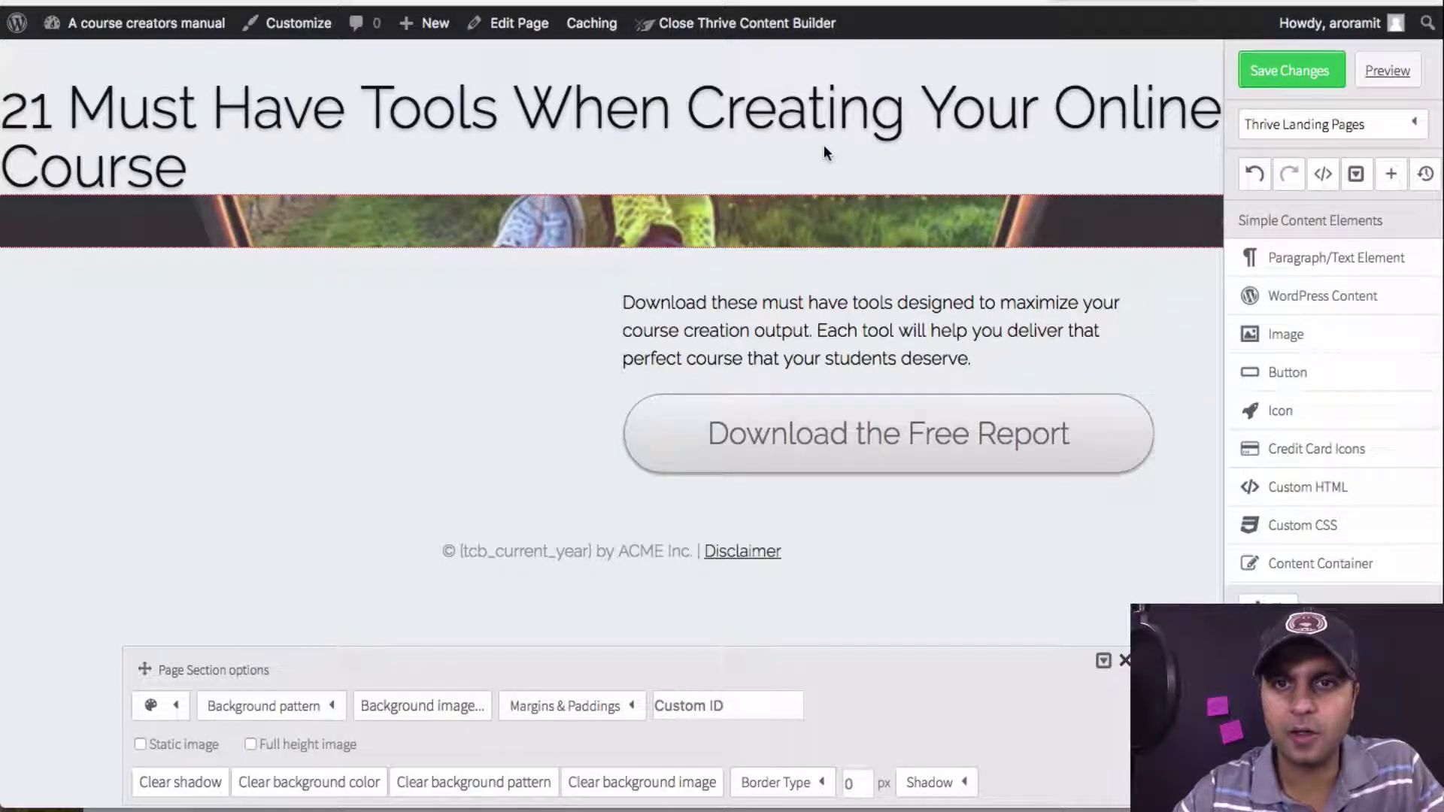
{"action": "left_click", "coordinate": [811, 119]}
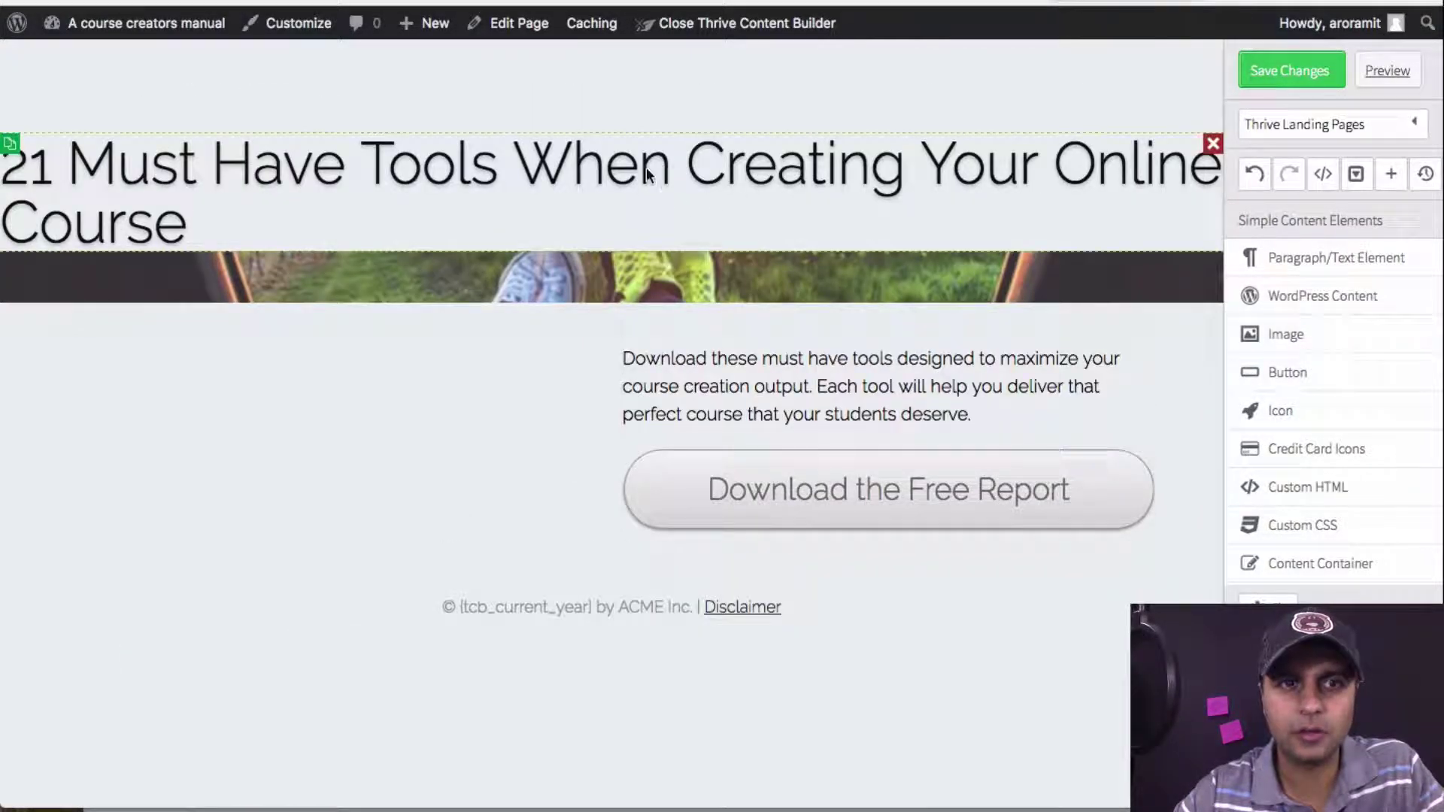
{"action": "left_click_drag", "start_coordinate": [647, 173], "coordinate": [616, 284]}
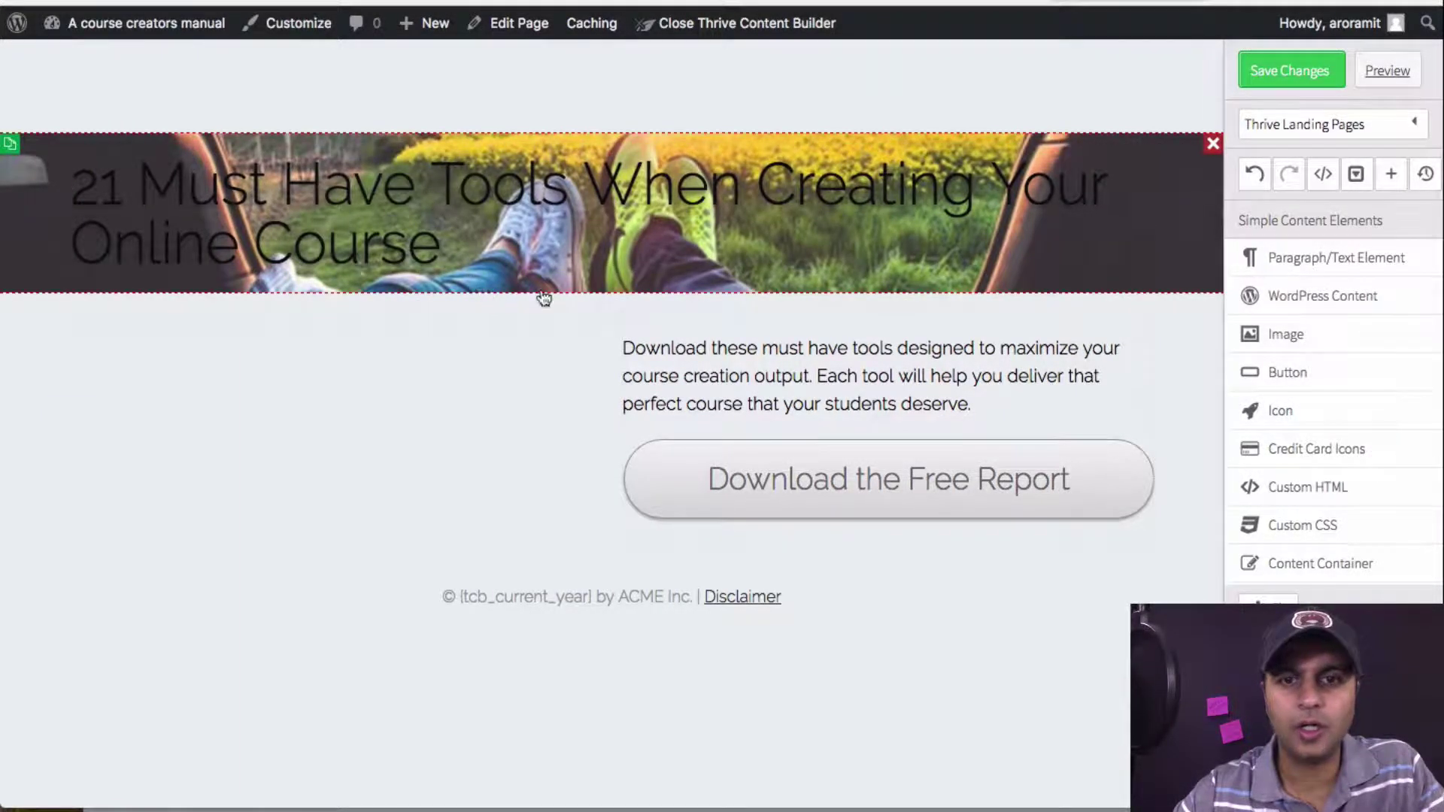
{"action": "left_click_drag", "start_coordinate": [821, 380], "coordinate": [535, 225]}
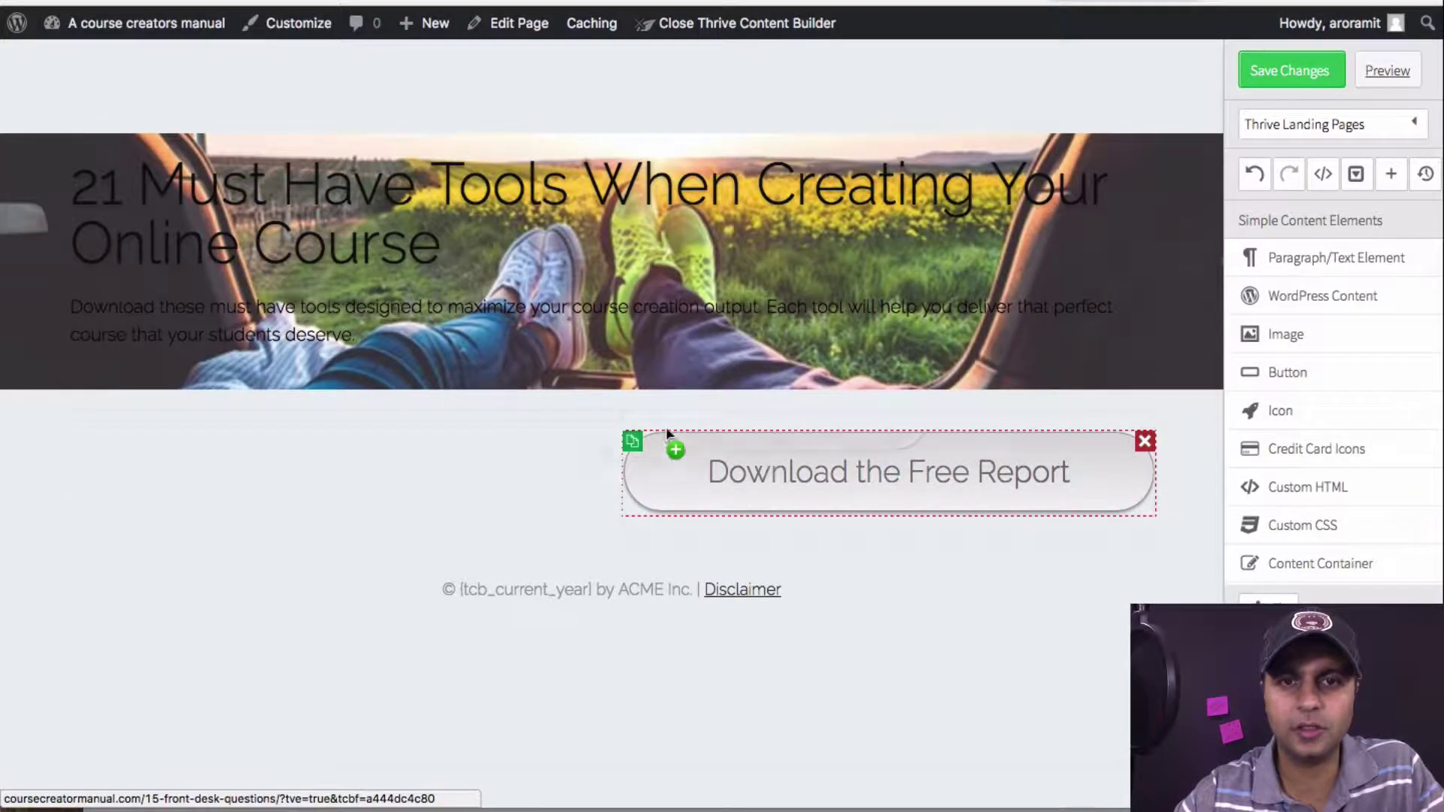
{"action": "left_click_drag", "start_coordinate": [667, 433], "coordinate": [548, 340]}
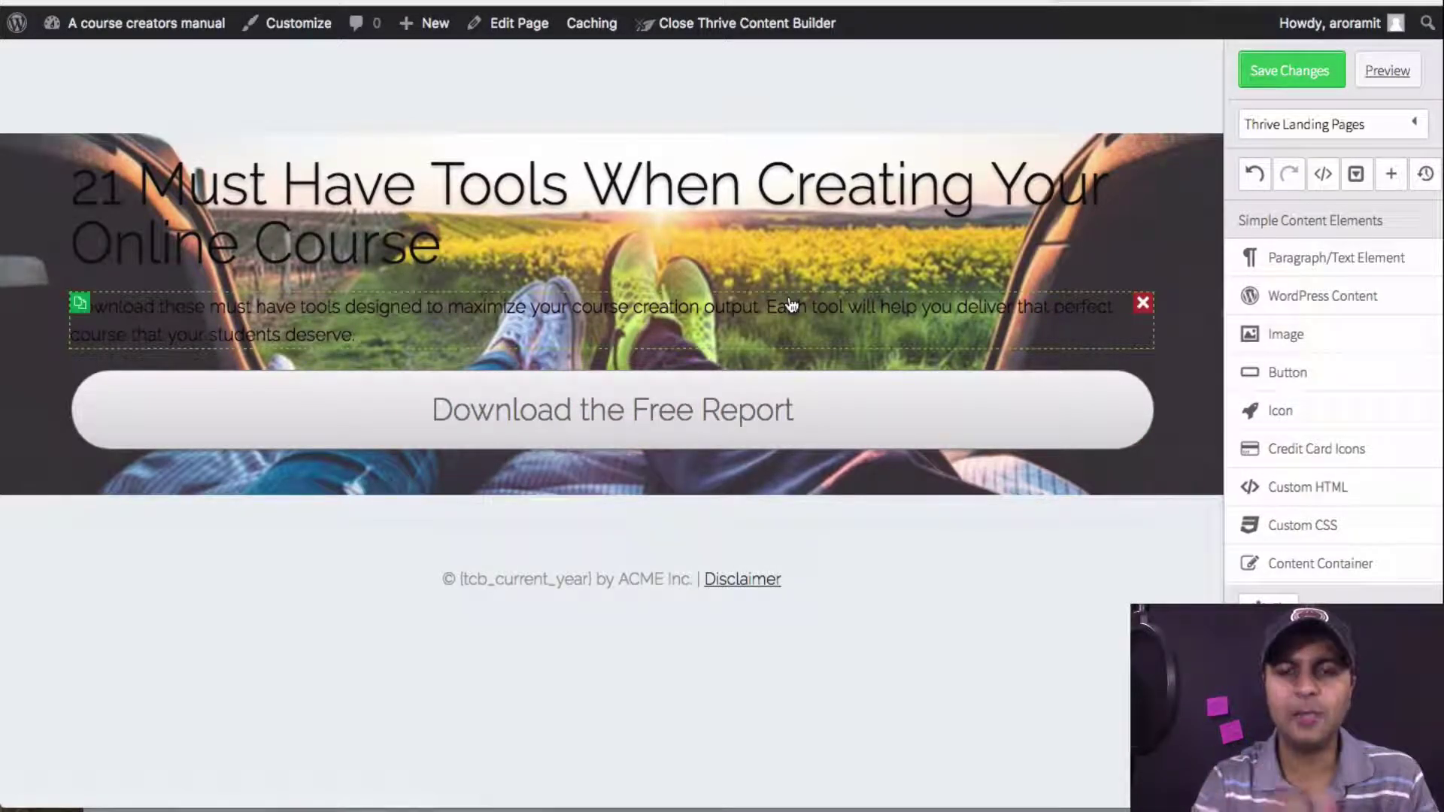
- Turn Full height image back on for the hero photo section
{"action": "left_click", "coordinate": [790, 140]}
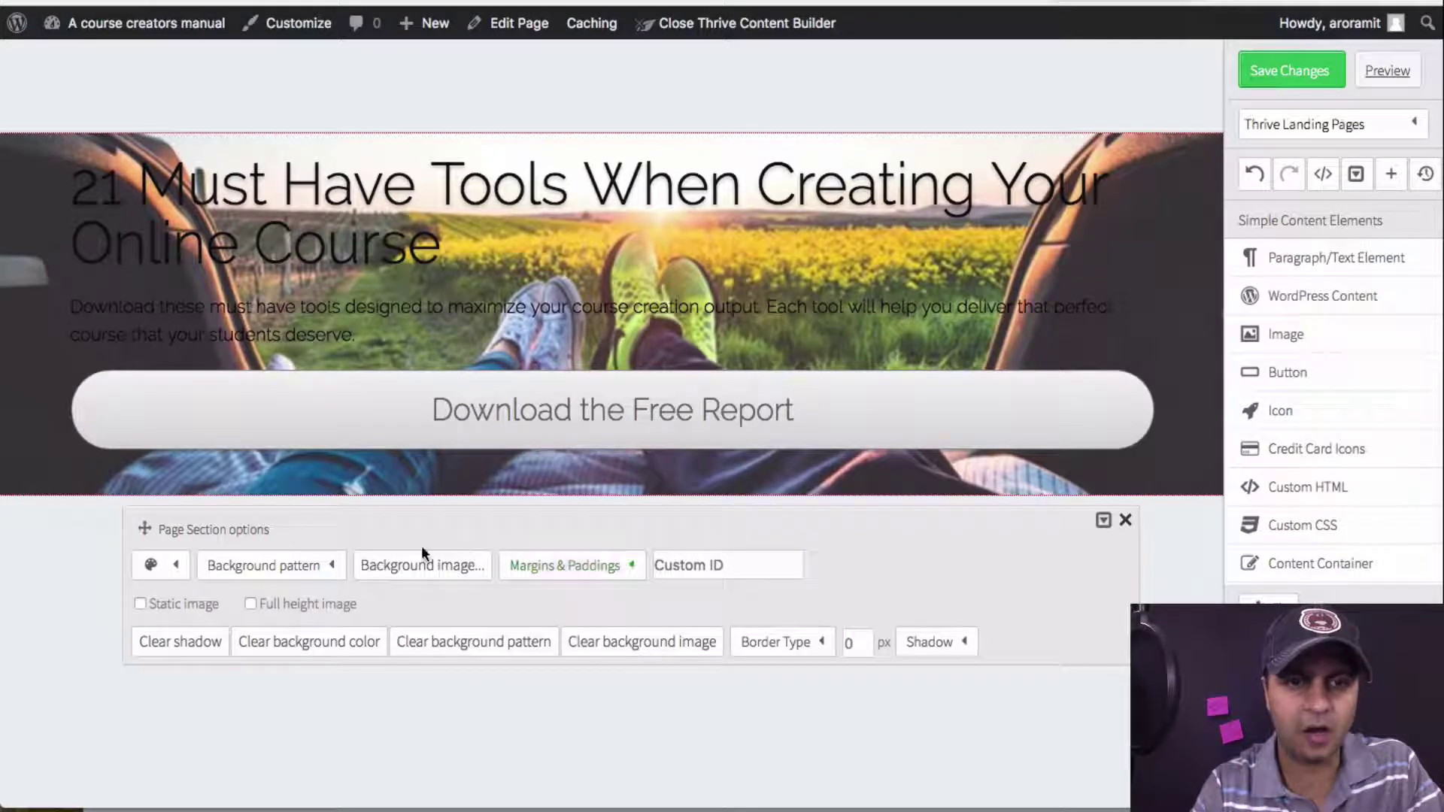
{"action": "left_click", "coordinate": [300, 605]}
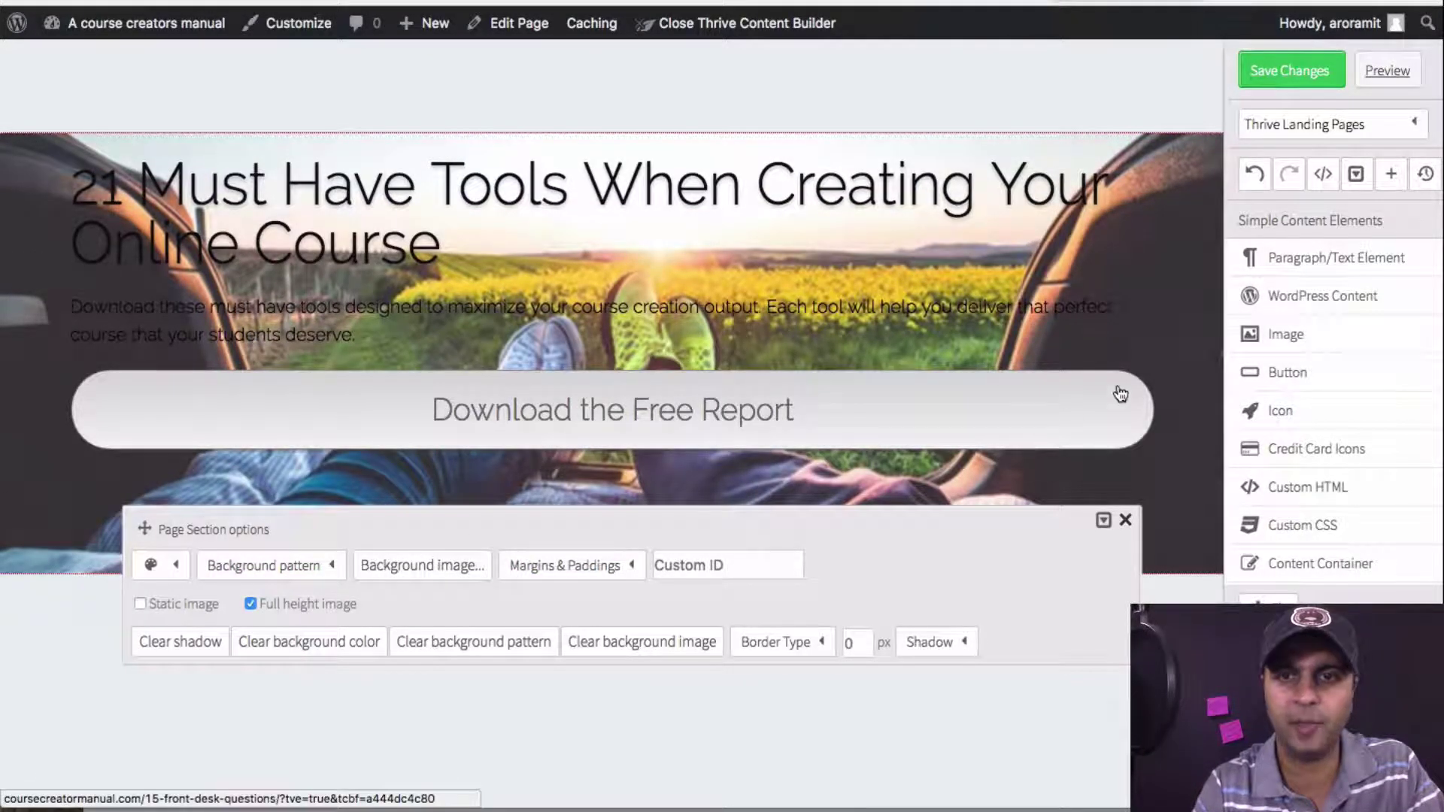
{"action": "left_click", "coordinate": [1125, 519]}
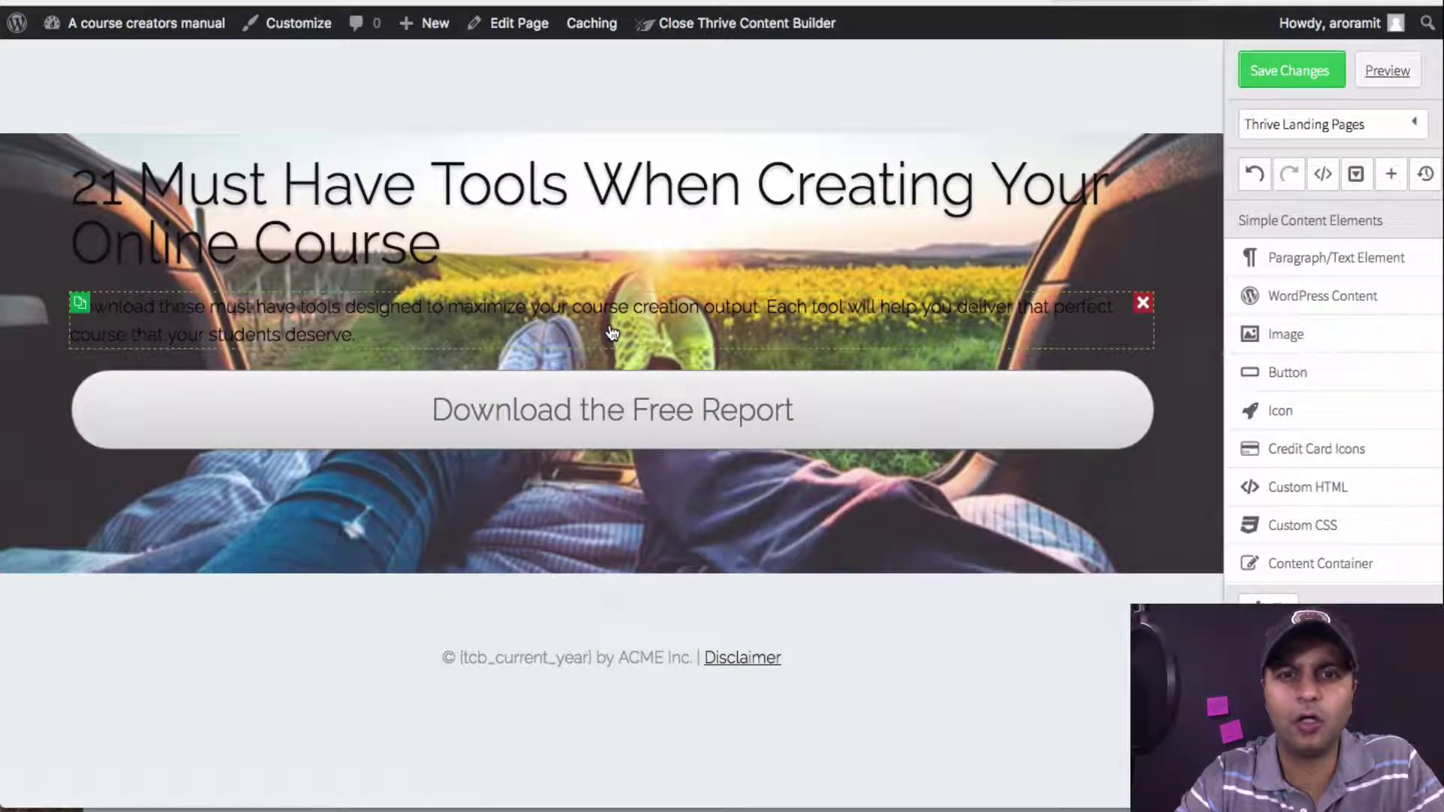
- Centre-align the hero headline over the photo
{"action": "left_click", "coordinate": [576, 203]}
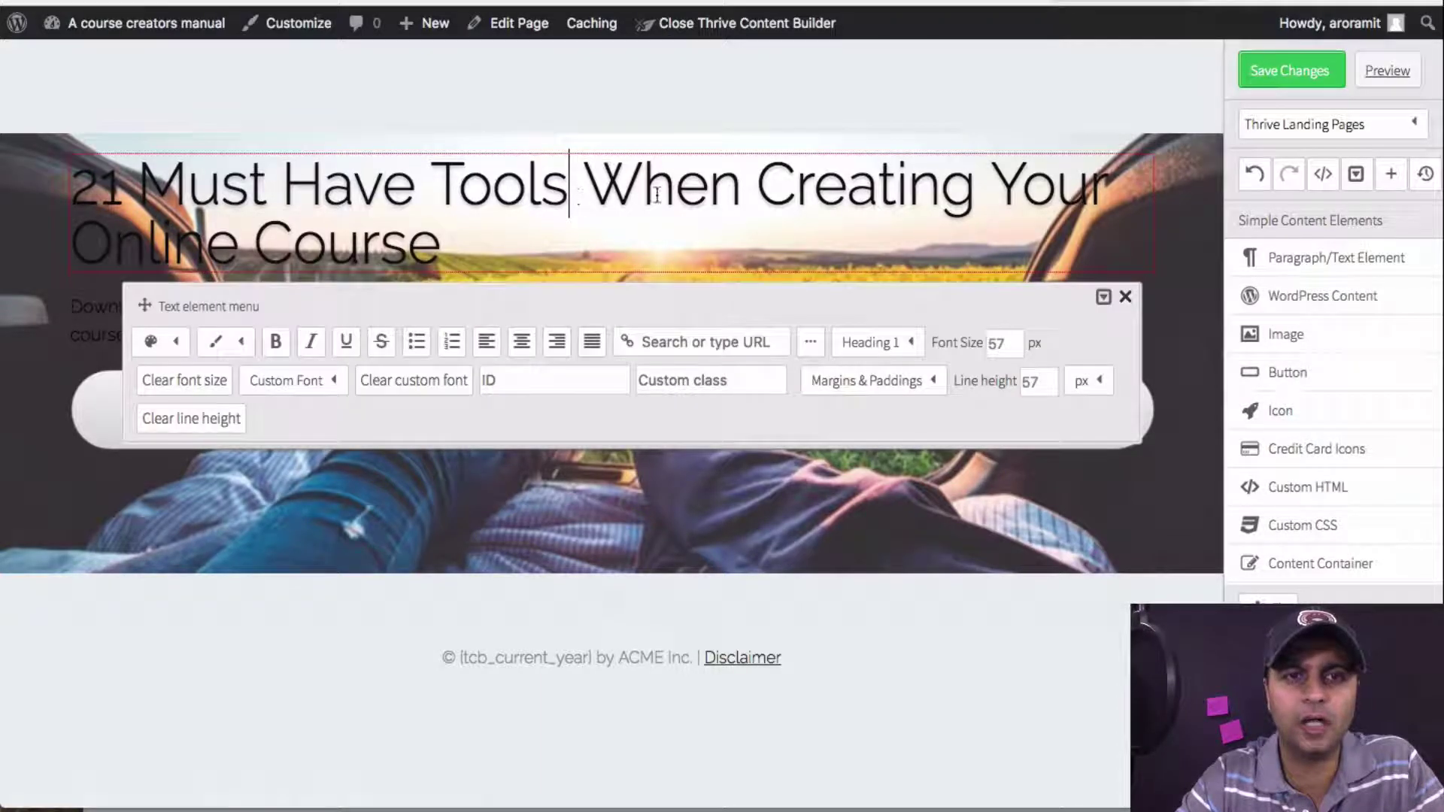
{"action": "left_click", "coordinate": [524, 346]}
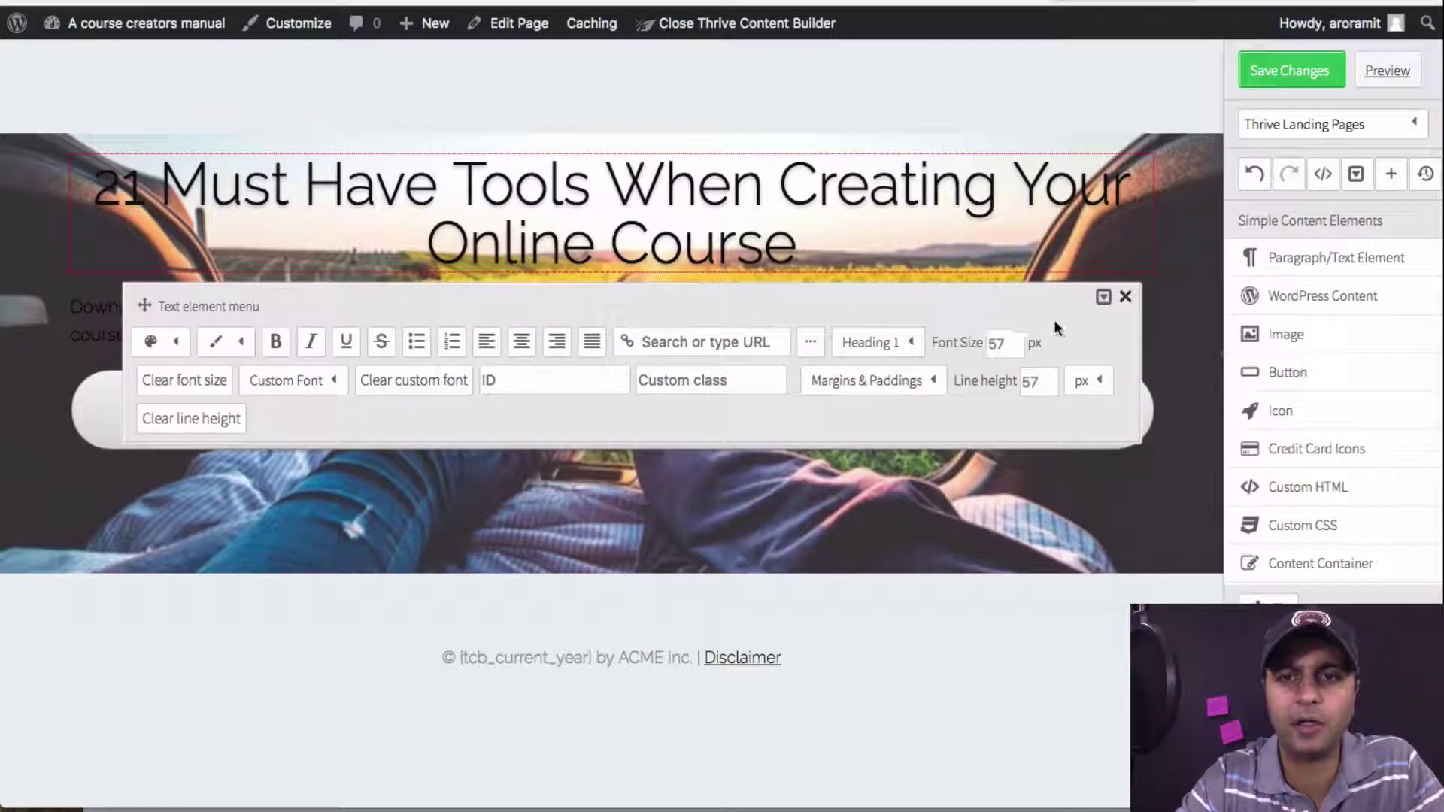
{"action": "left_click", "coordinate": [1125, 297]}
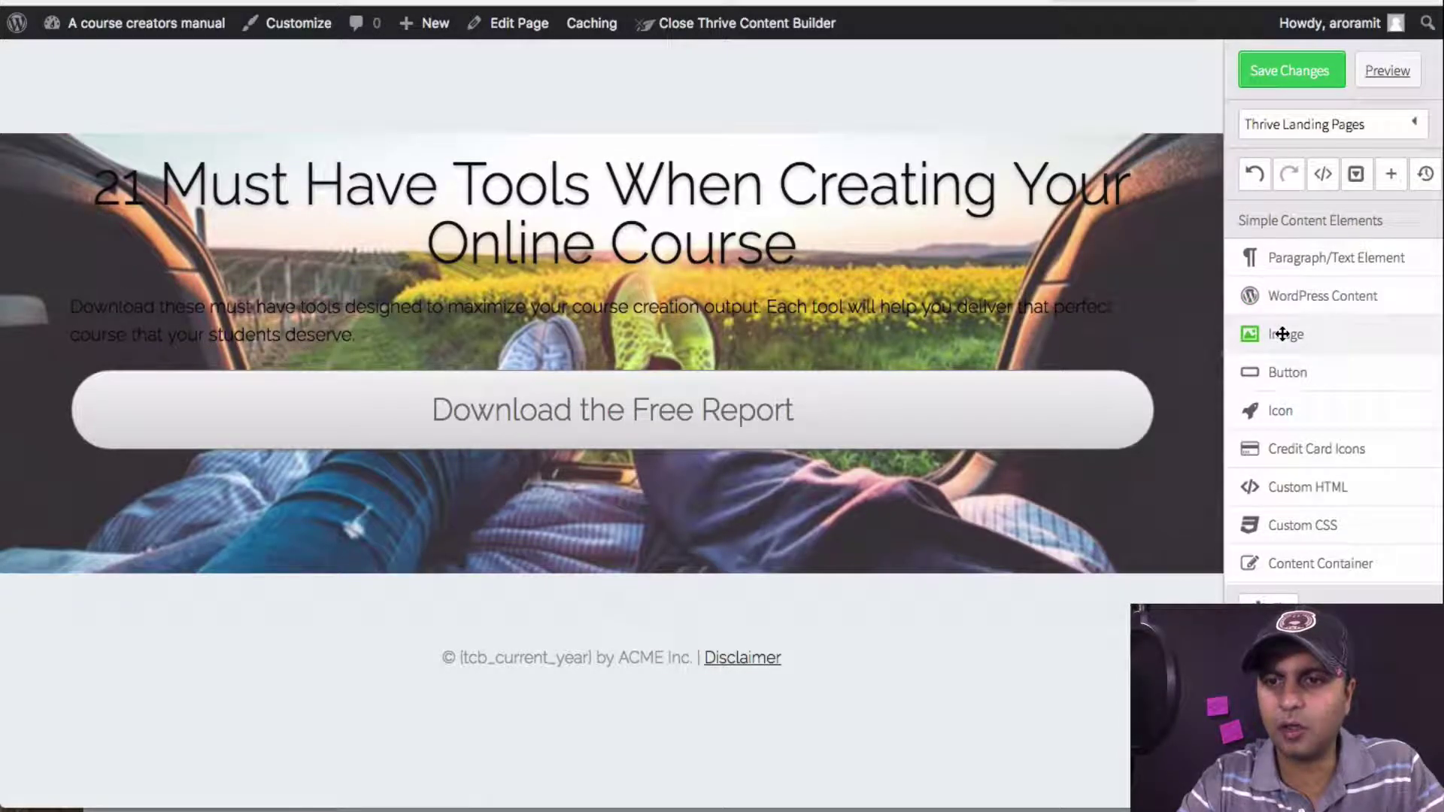
- Add a Content Container to the hero and move the headline, paragraph and button into it
{"action": "scroll", "coordinate": [1283, 332], "scroll_direction": "down", "scroll_amount": 3}
{"action": "scroll", "coordinate": [1282, 333], "scroll_direction": "down", "scroll_amount": 1}
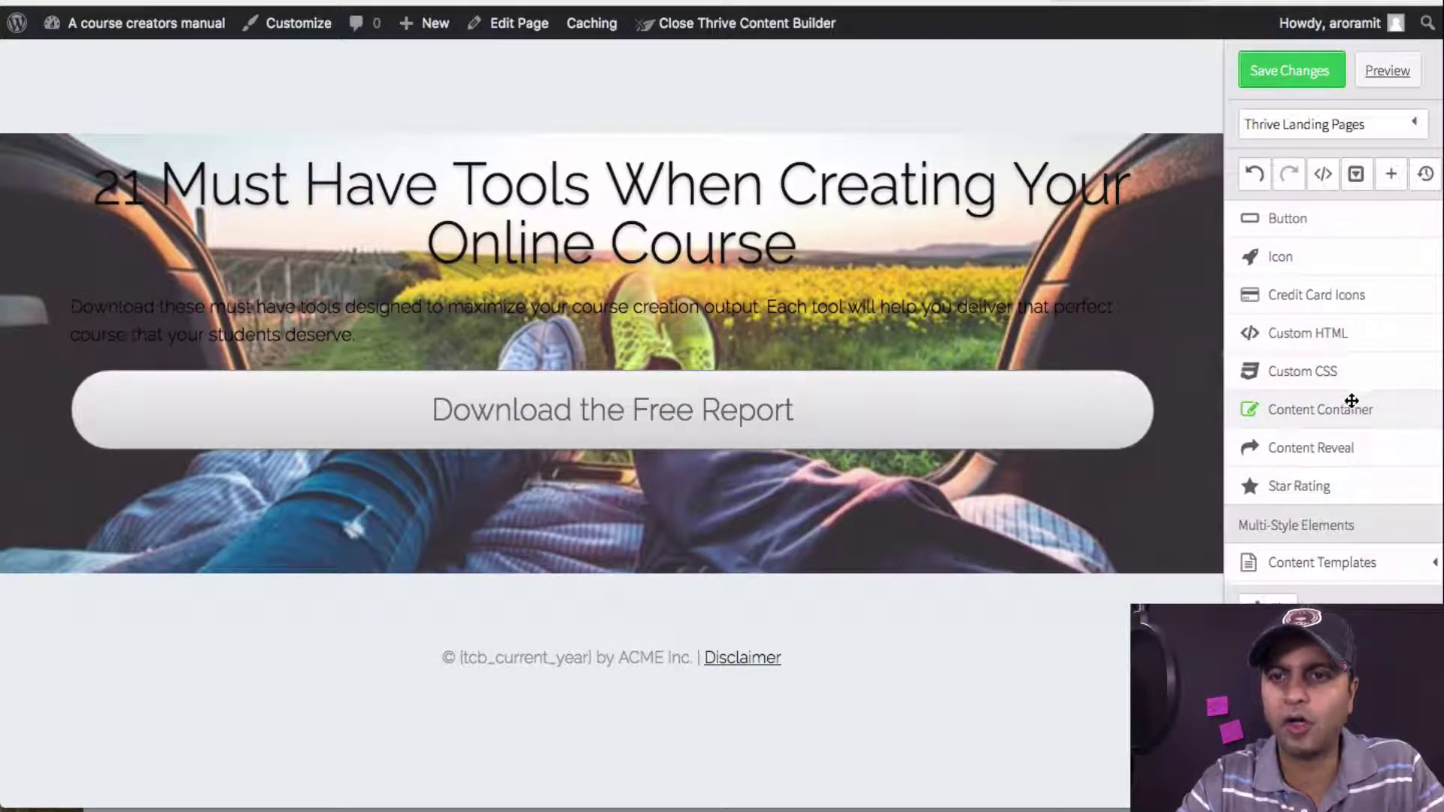
{"action": "left_click_drag", "start_coordinate": [1351, 407], "coordinate": [752, 165]}
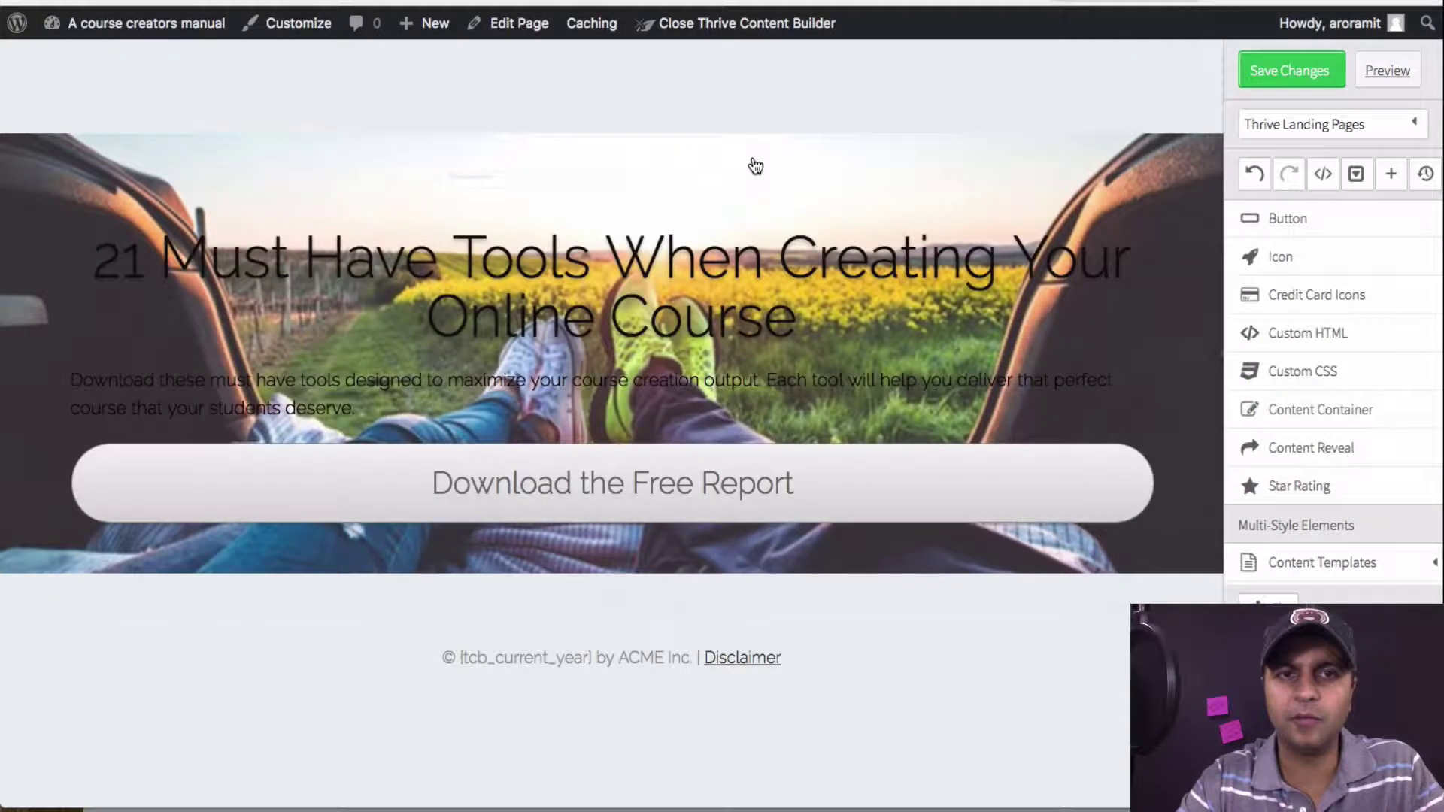
{"action": "left_click_drag", "start_coordinate": [733, 282], "coordinate": [670, 184]}
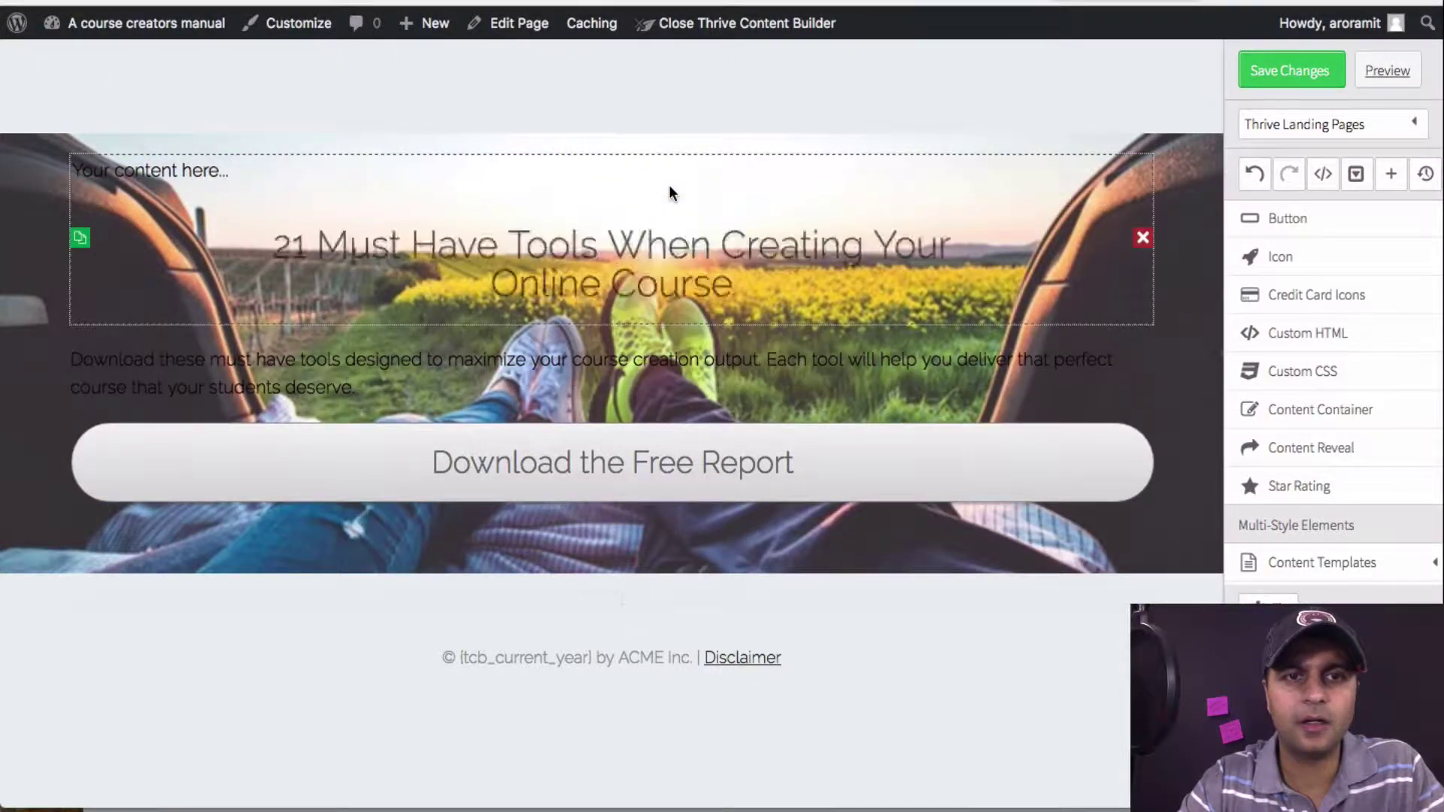
{"action": "left_click_drag", "start_coordinate": [679, 364], "coordinate": [677, 283]}
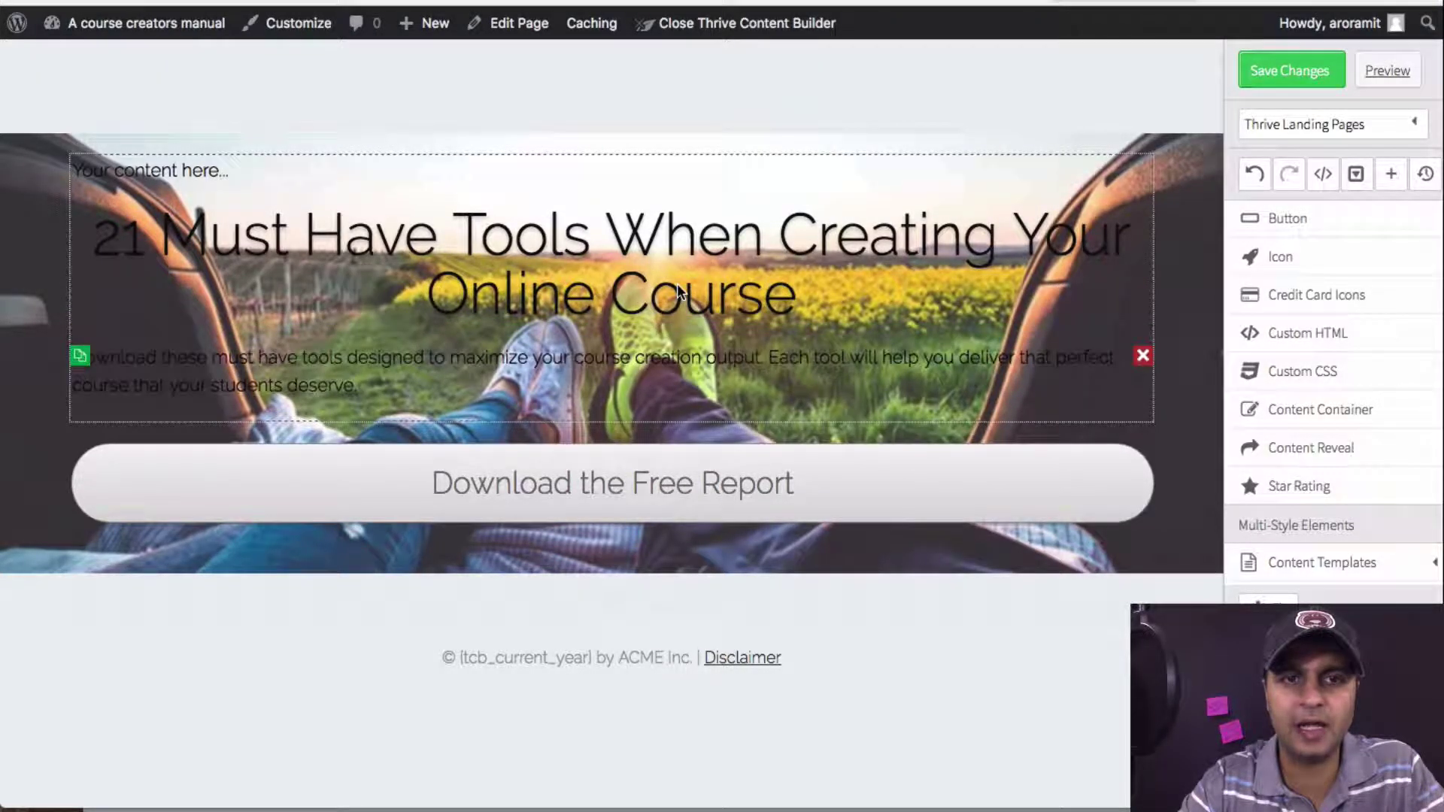
{"action": "left_click_drag", "start_coordinate": [446, 459], "coordinate": [453, 388]}
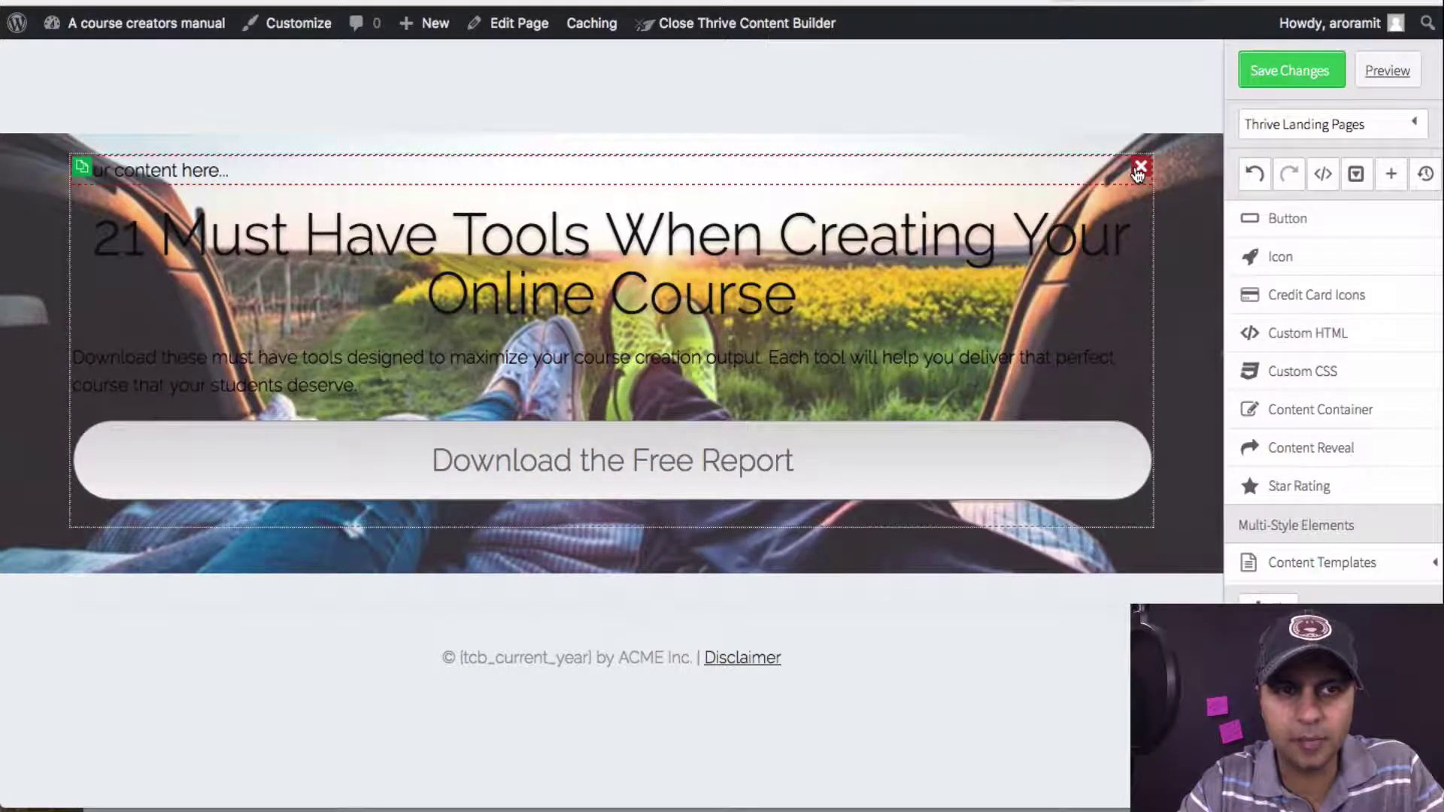
- Delete the container's placeholder text and narrow its max width to 632 px
{"action": "left_click", "coordinate": [1139, 172]}
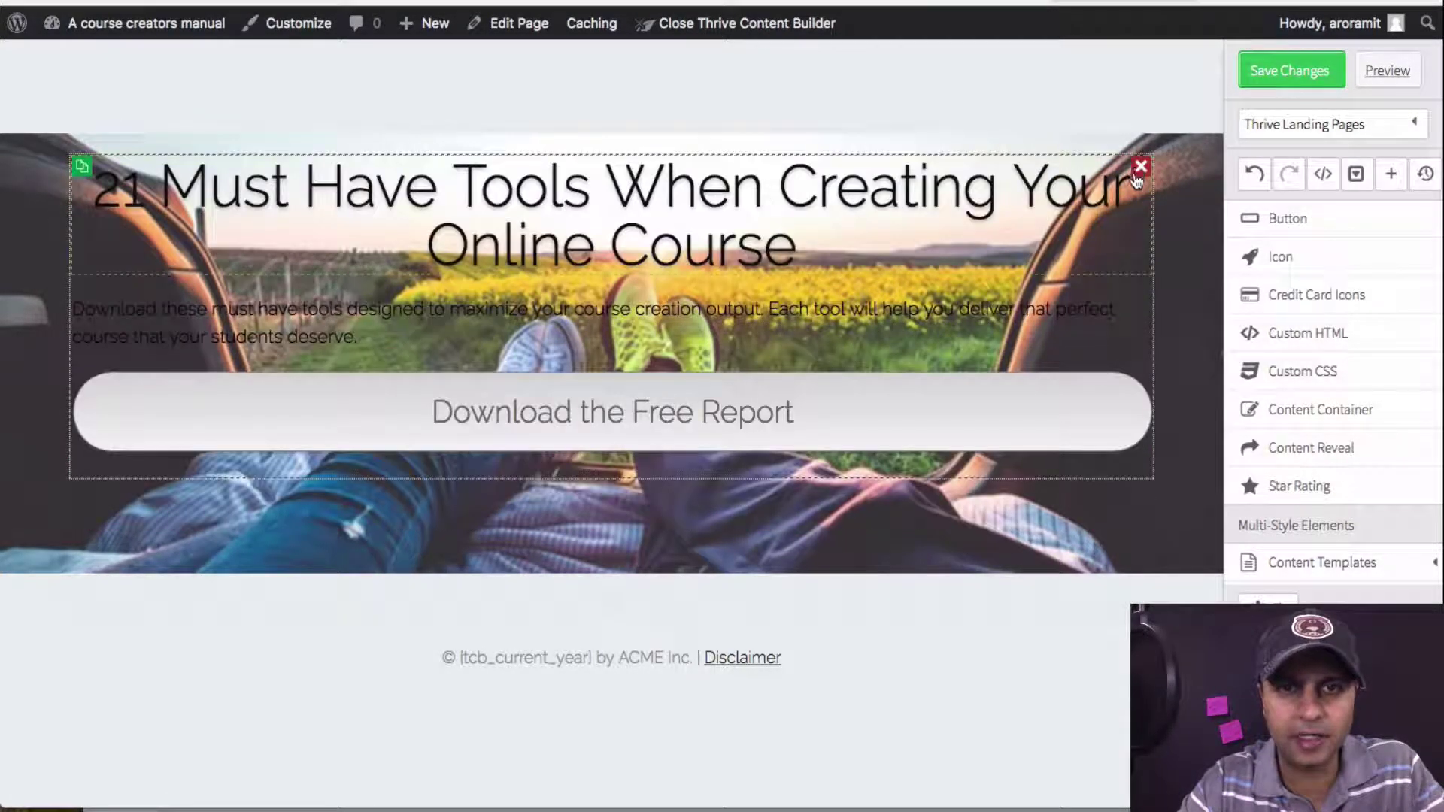
{"action": "left_click", "coordinate": [1114, 474]}
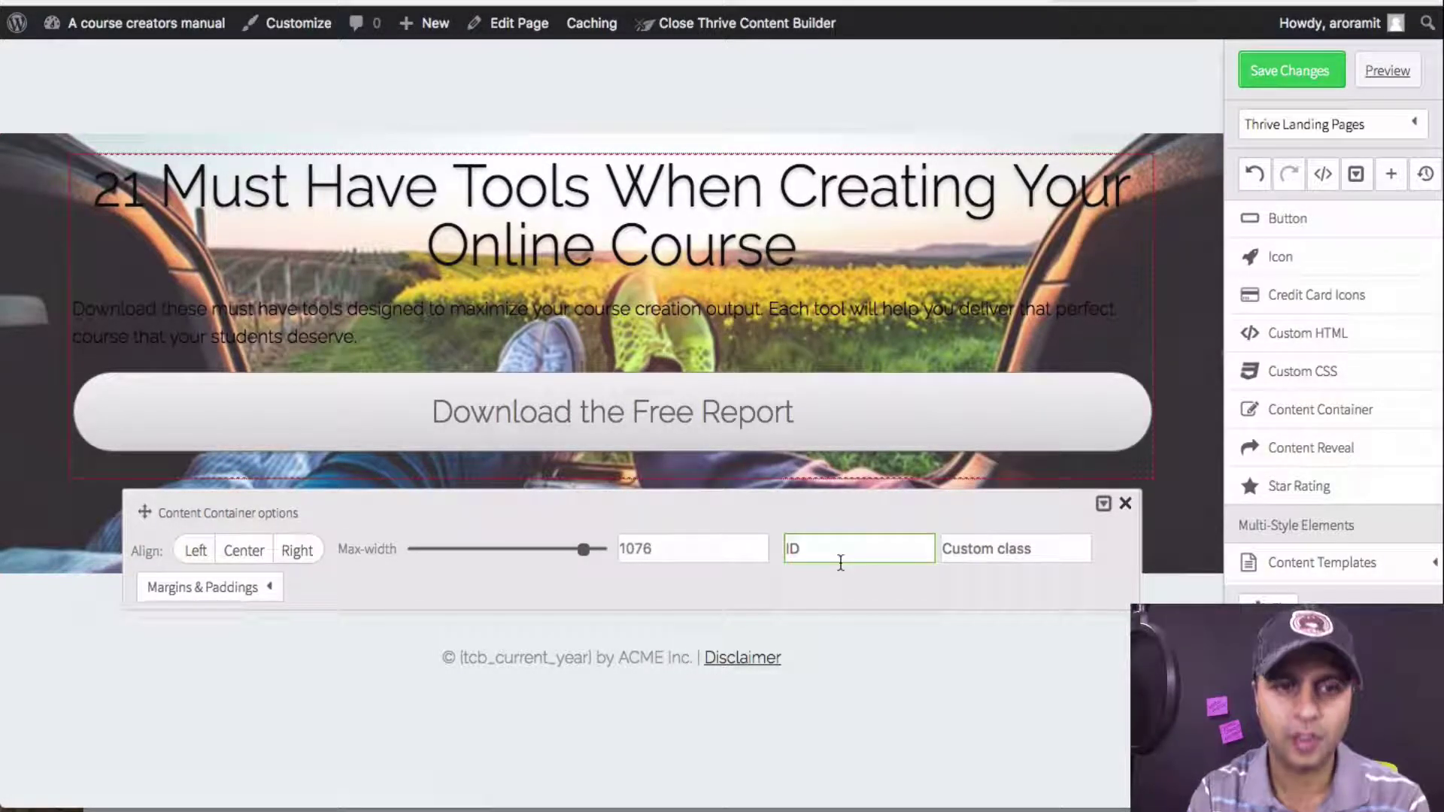
{"action": "left_click", "coordinate": [1125, 503]}
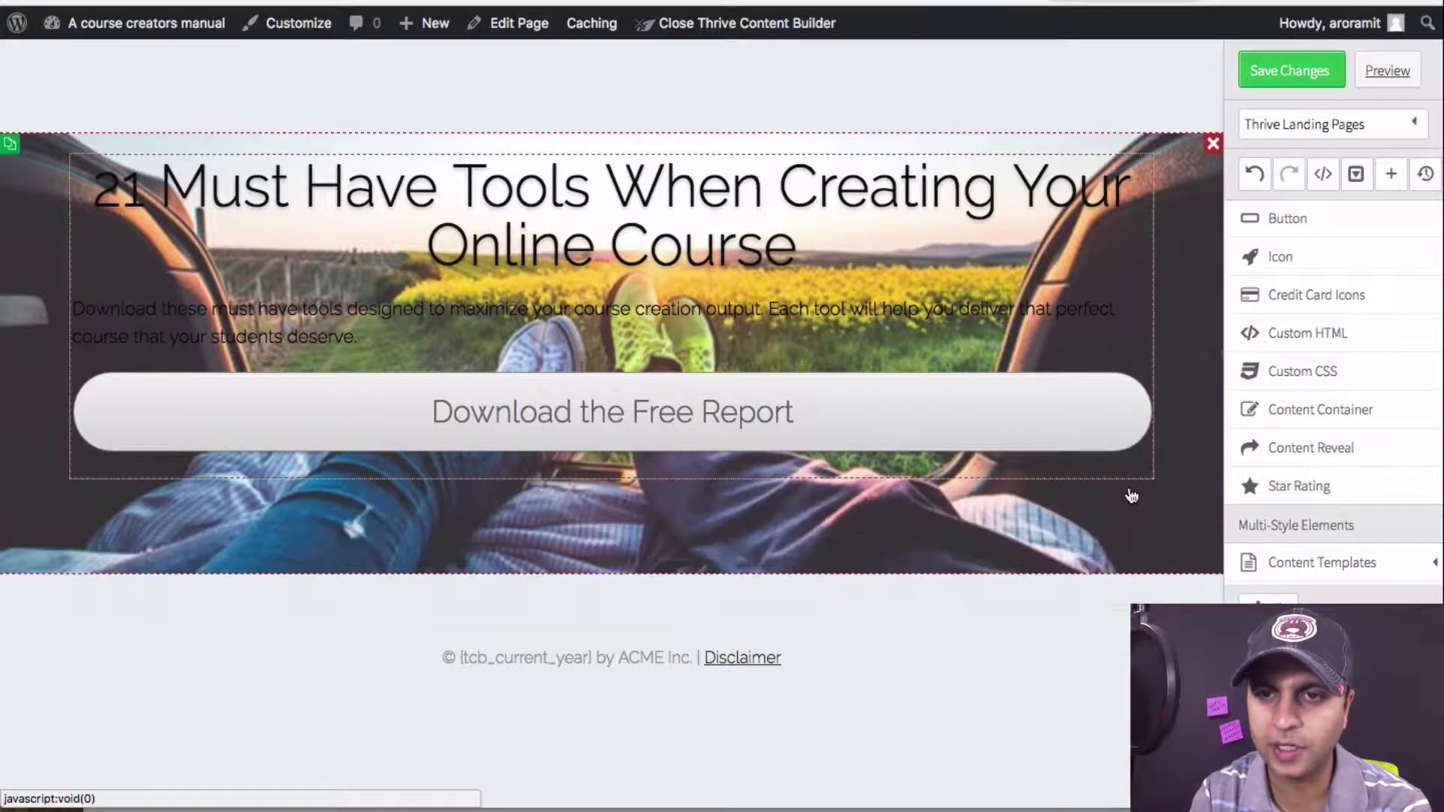
{"action": "left_click", "coordinate": [1141, 482]}
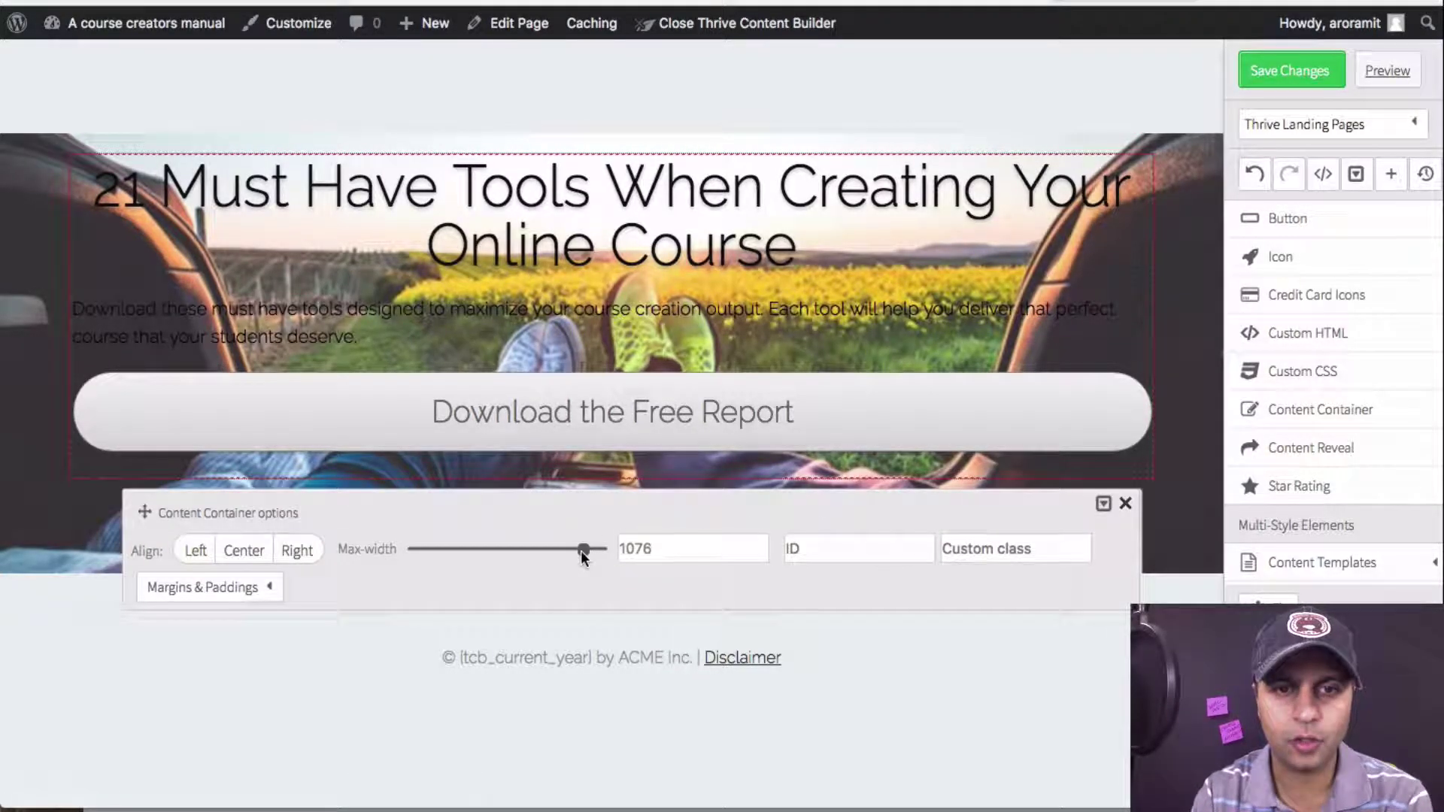
{"action": "left_click_drag", "start_coordinate": [584, 556], "coordinate": [507, 556]}
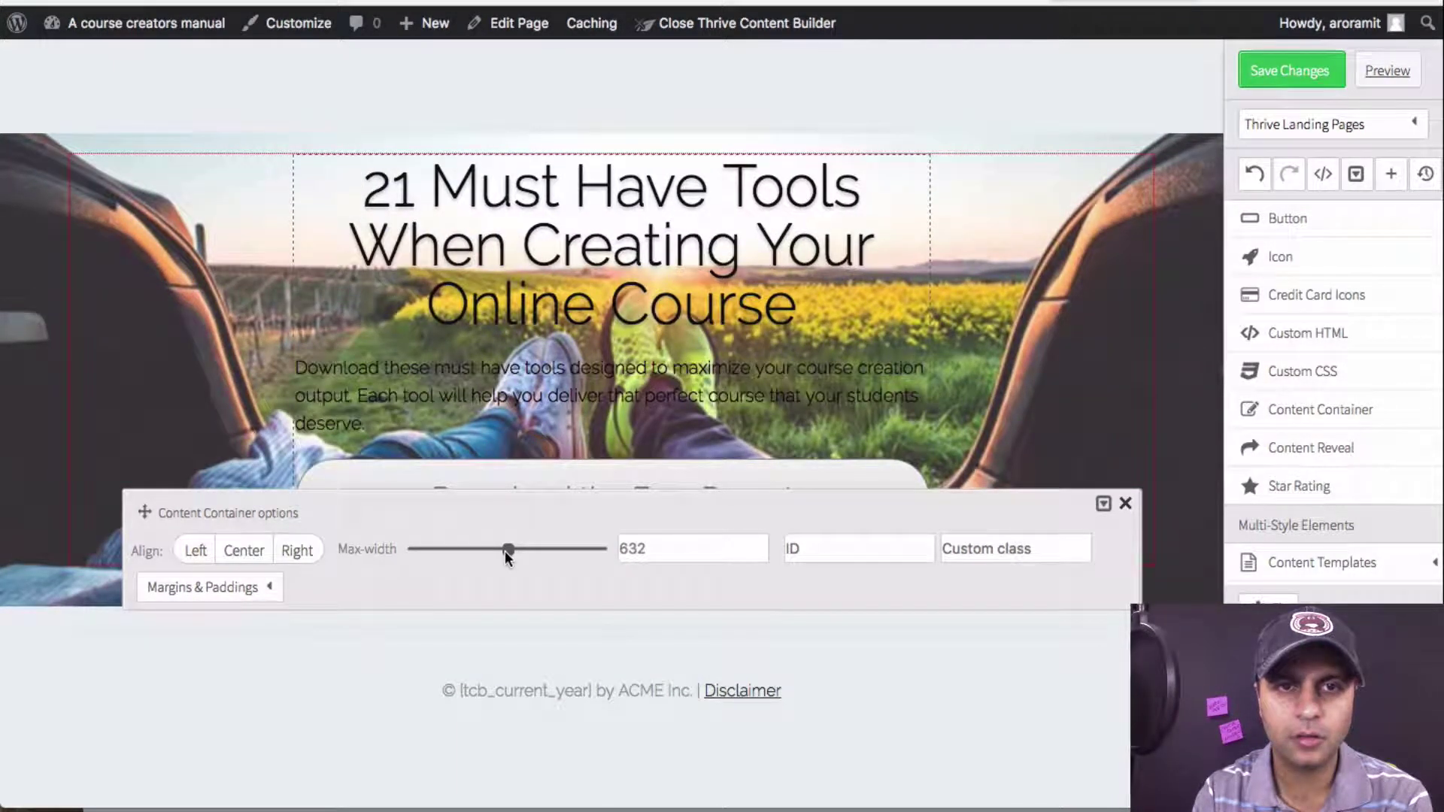
{"action": "left_click", "coordinate": [1125, 503]}
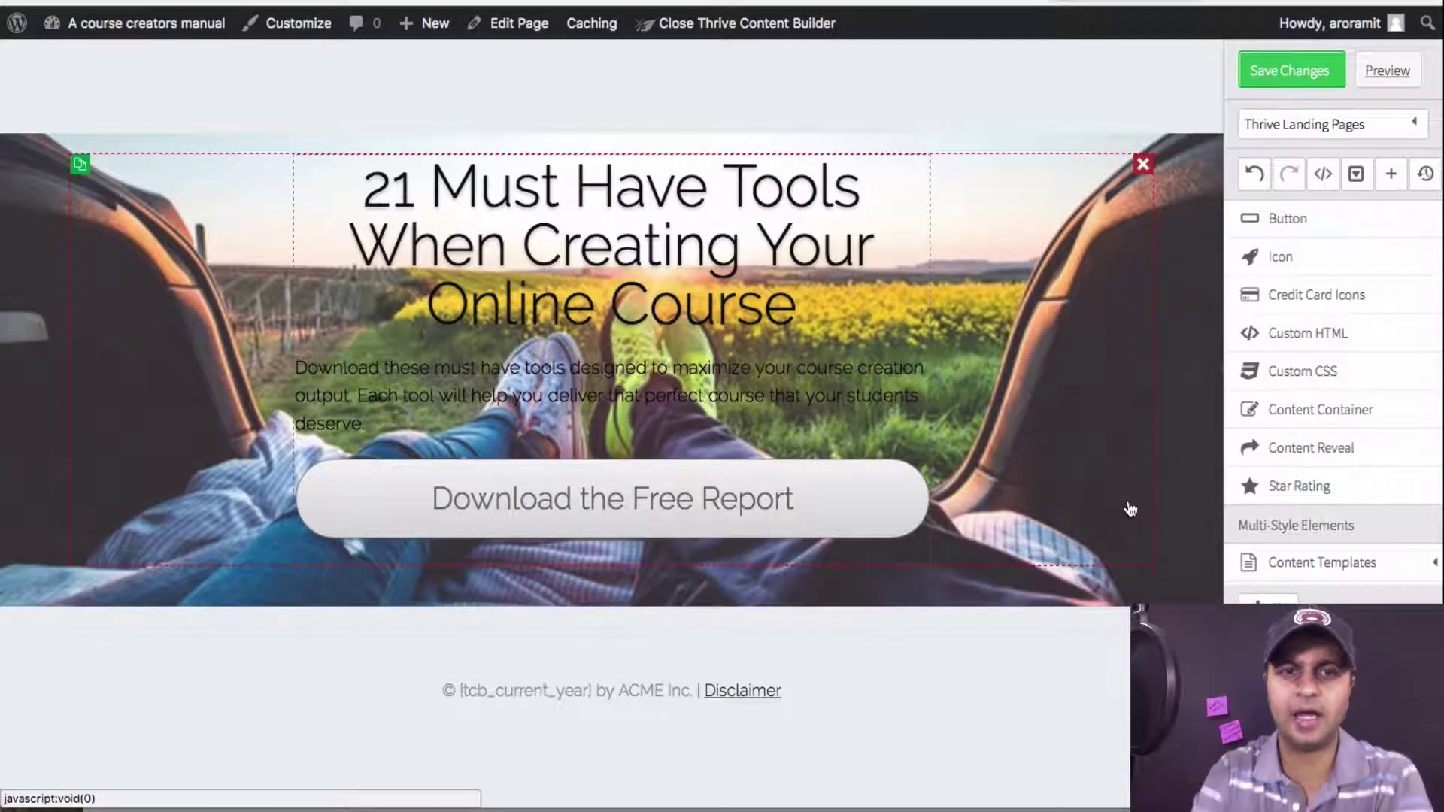
- Select the whole pitch paragraph and make it centre-aligned and bold
{"action": "left_click", "coordinate": [664, 409]}
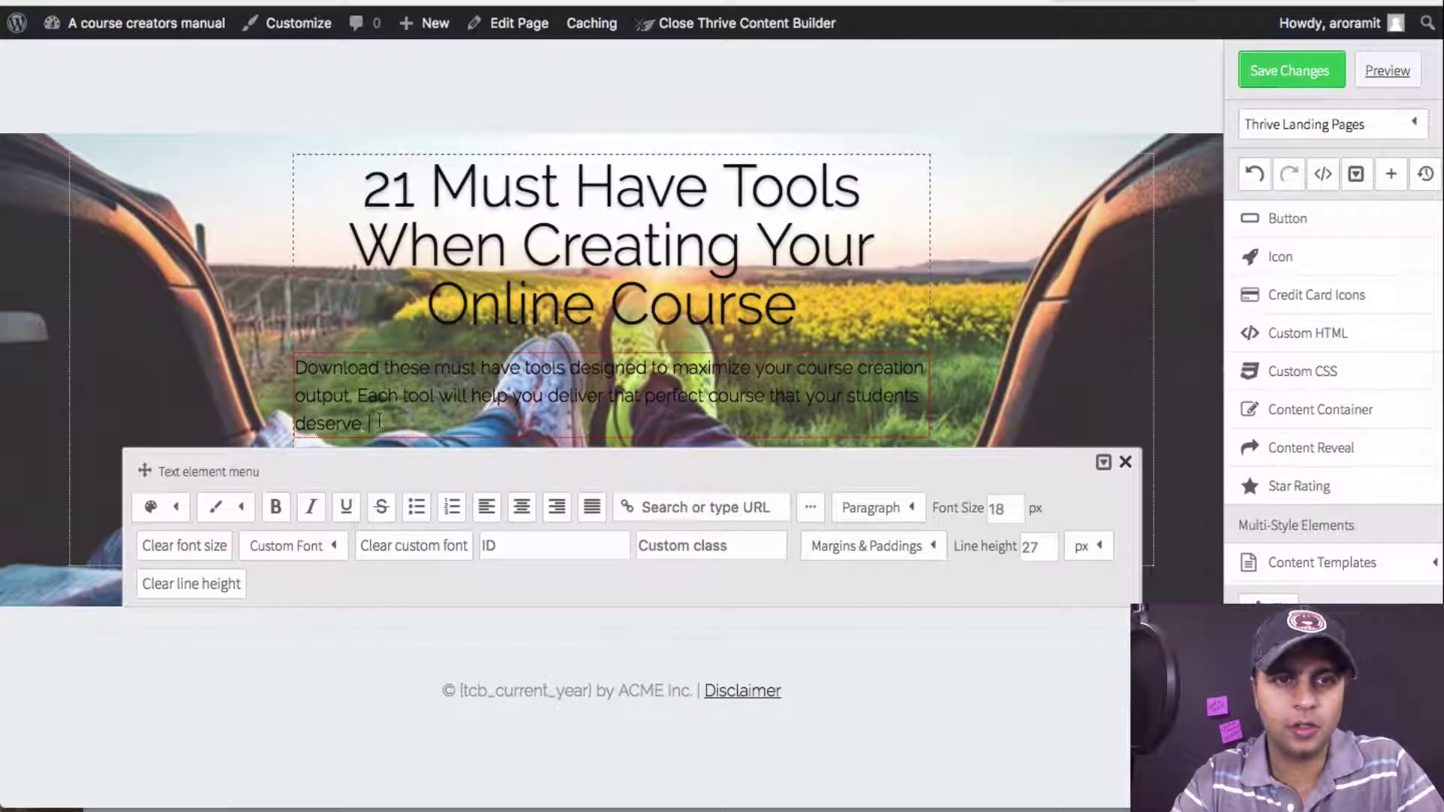
{"action": "left_click_drag", "start_coordinate": [380, 421], "coordinate": [288, 369]}
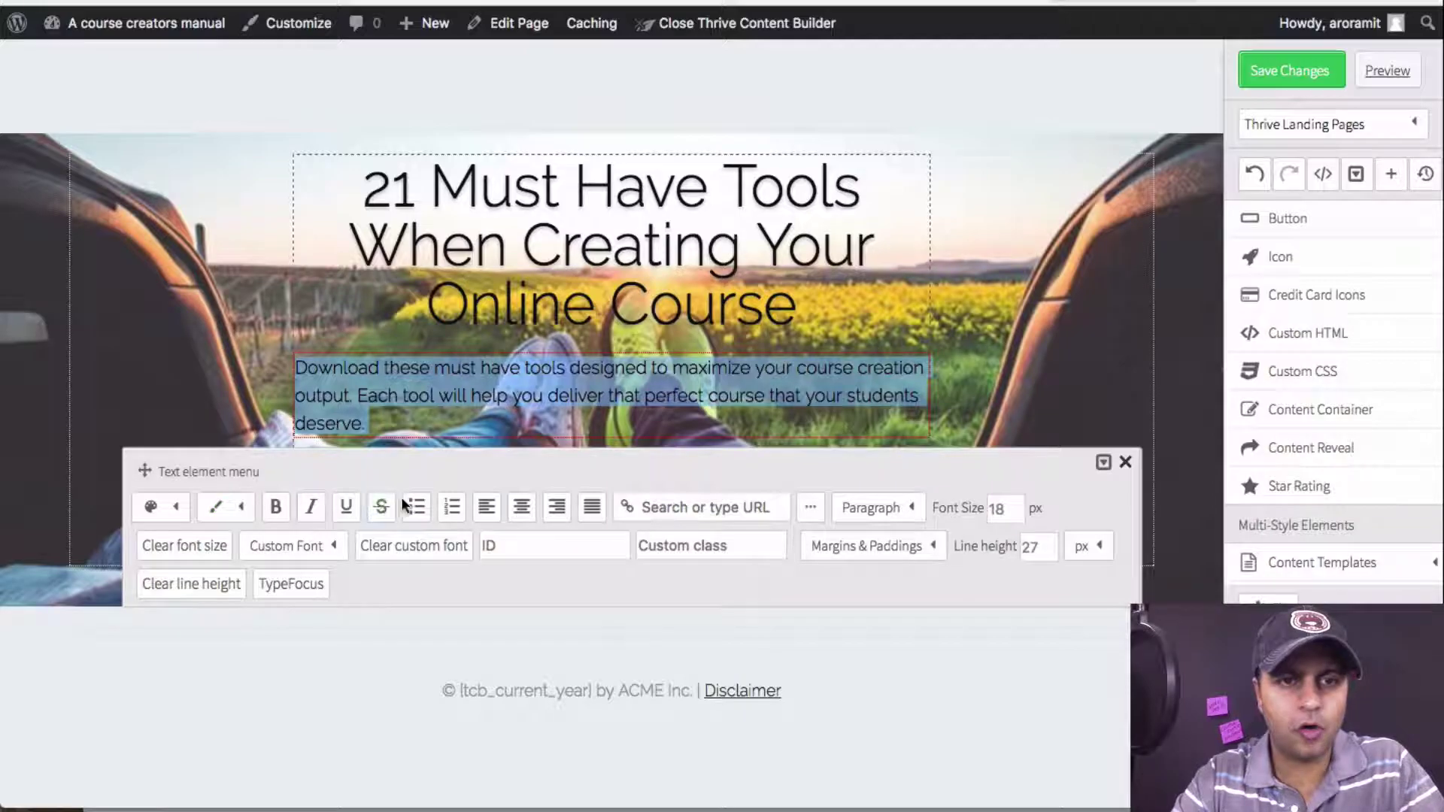
{"action": "left_click", "coordinate": [521, 508]}
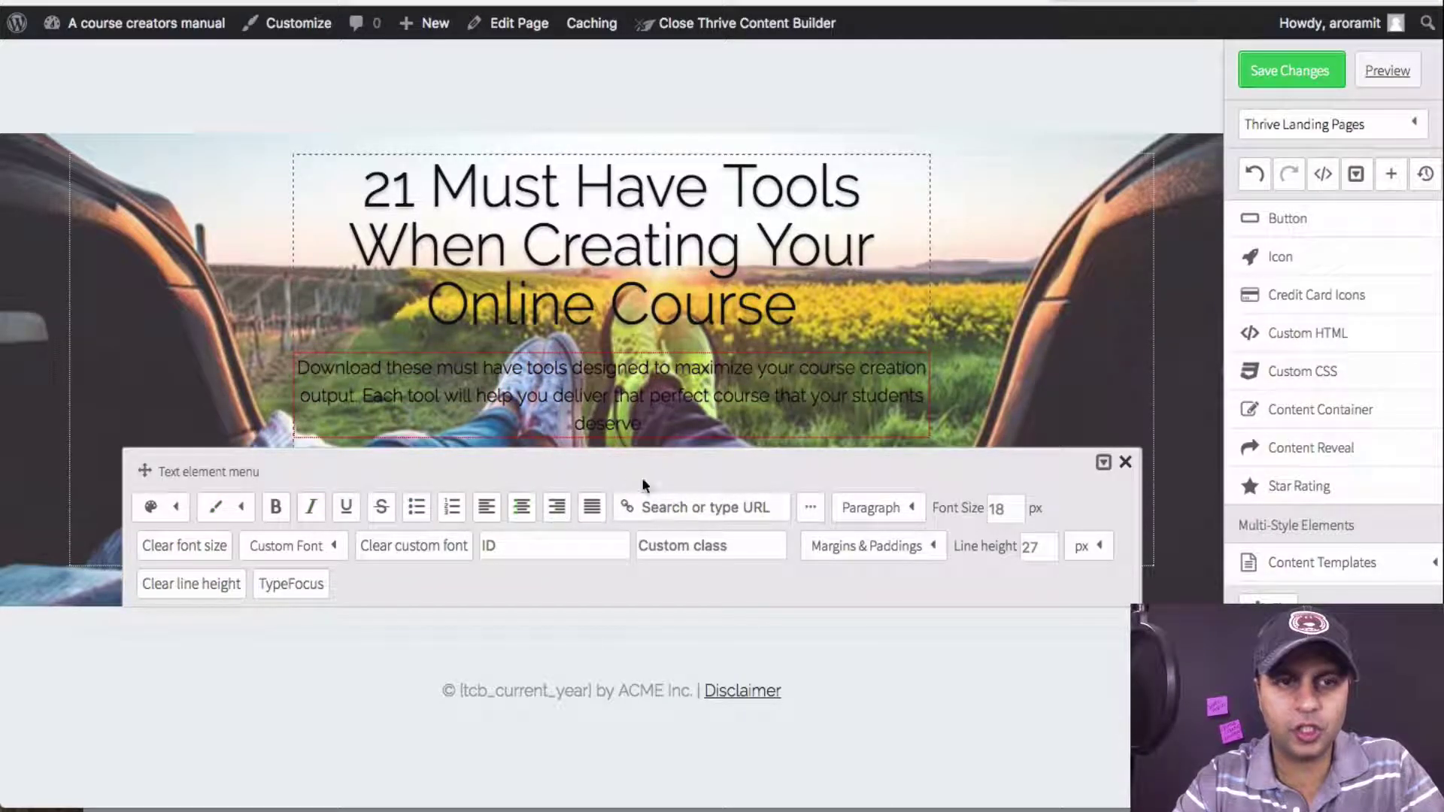
{"action": "left_click", "coordinate": [277, 514]}
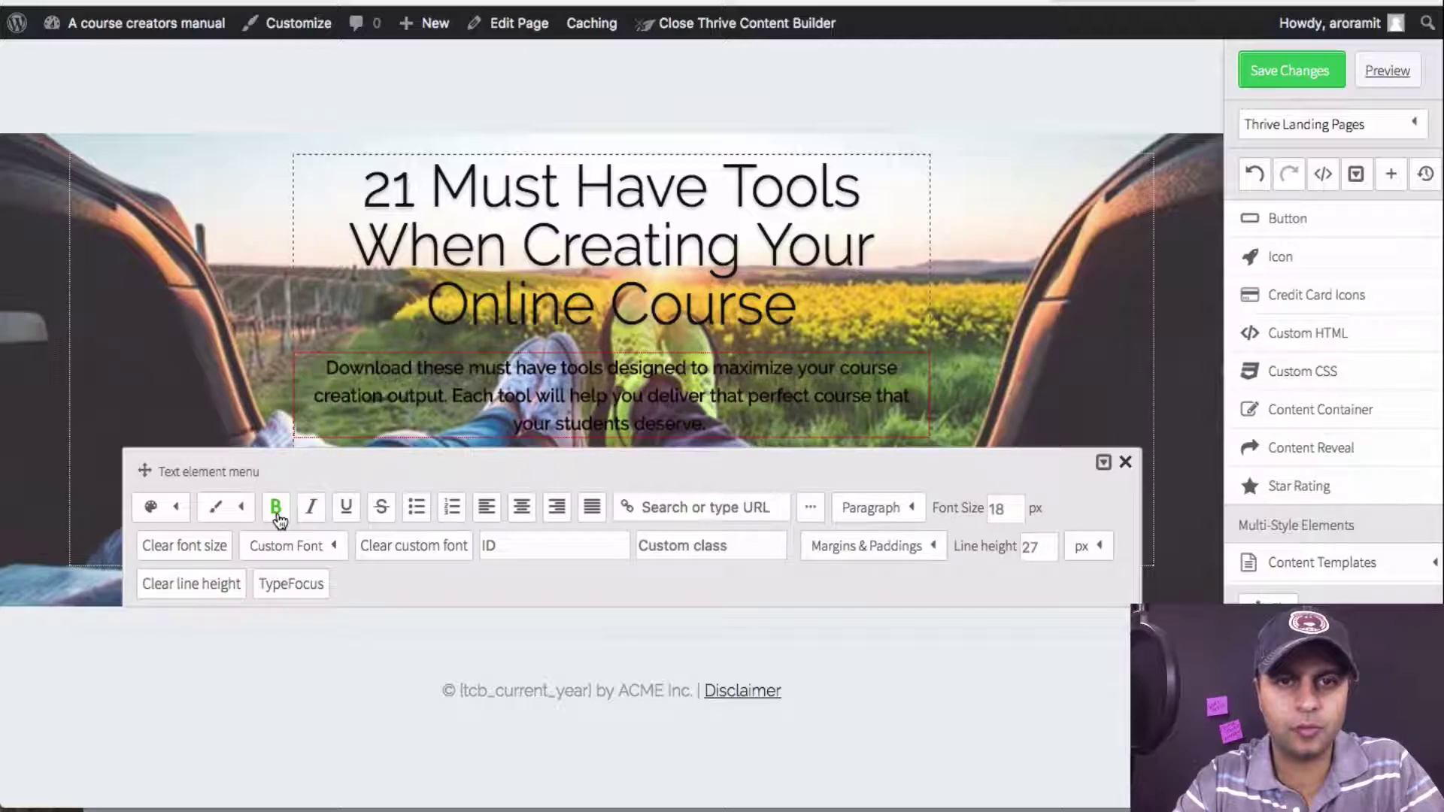
- Set the paragraph text colour to white using a custom colour
{"action": "left_click", "coordinate": [170, 516]}
{"action": "left_click", "coordinate": [352, 592]}
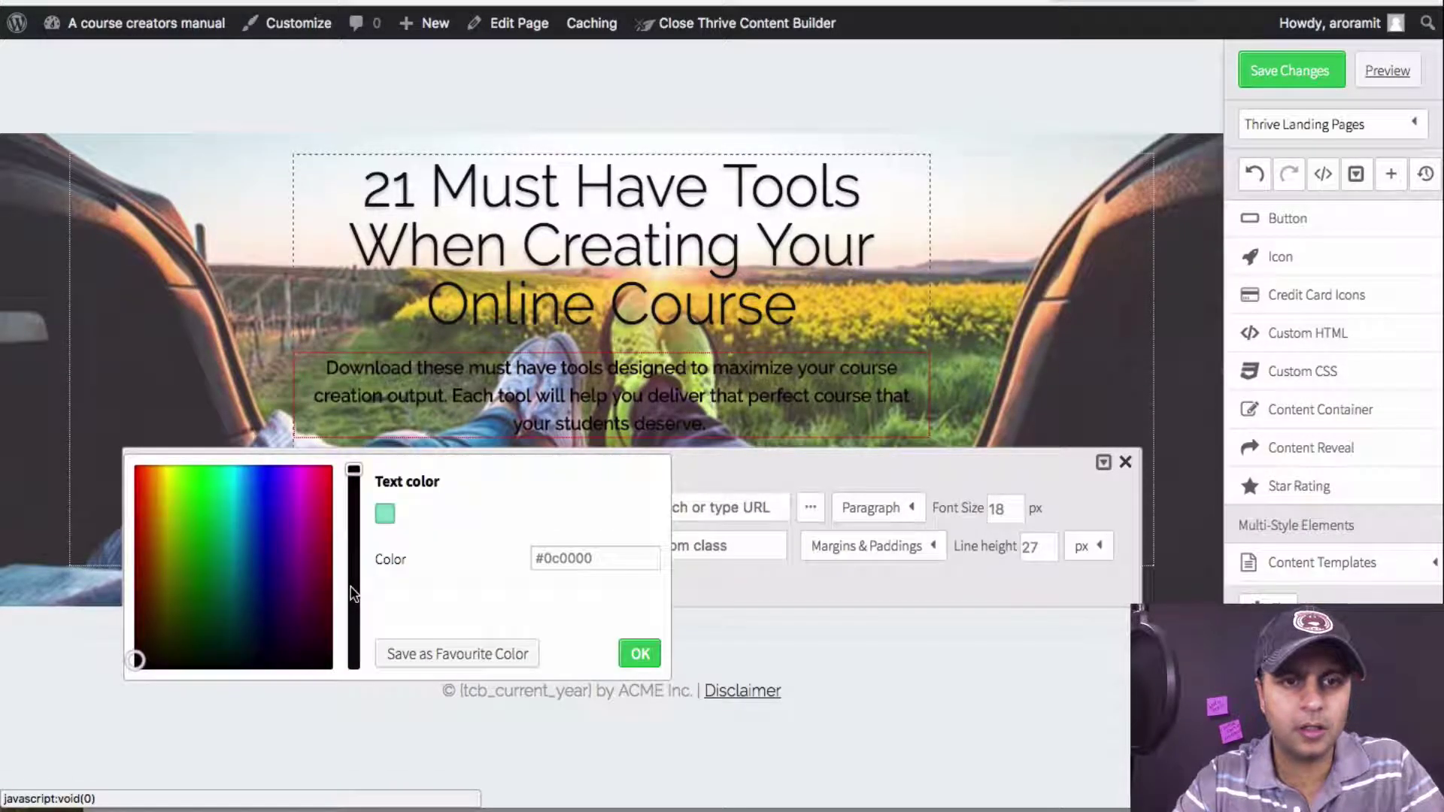
{"action": "left_click", "coordinate": [385, 514]}
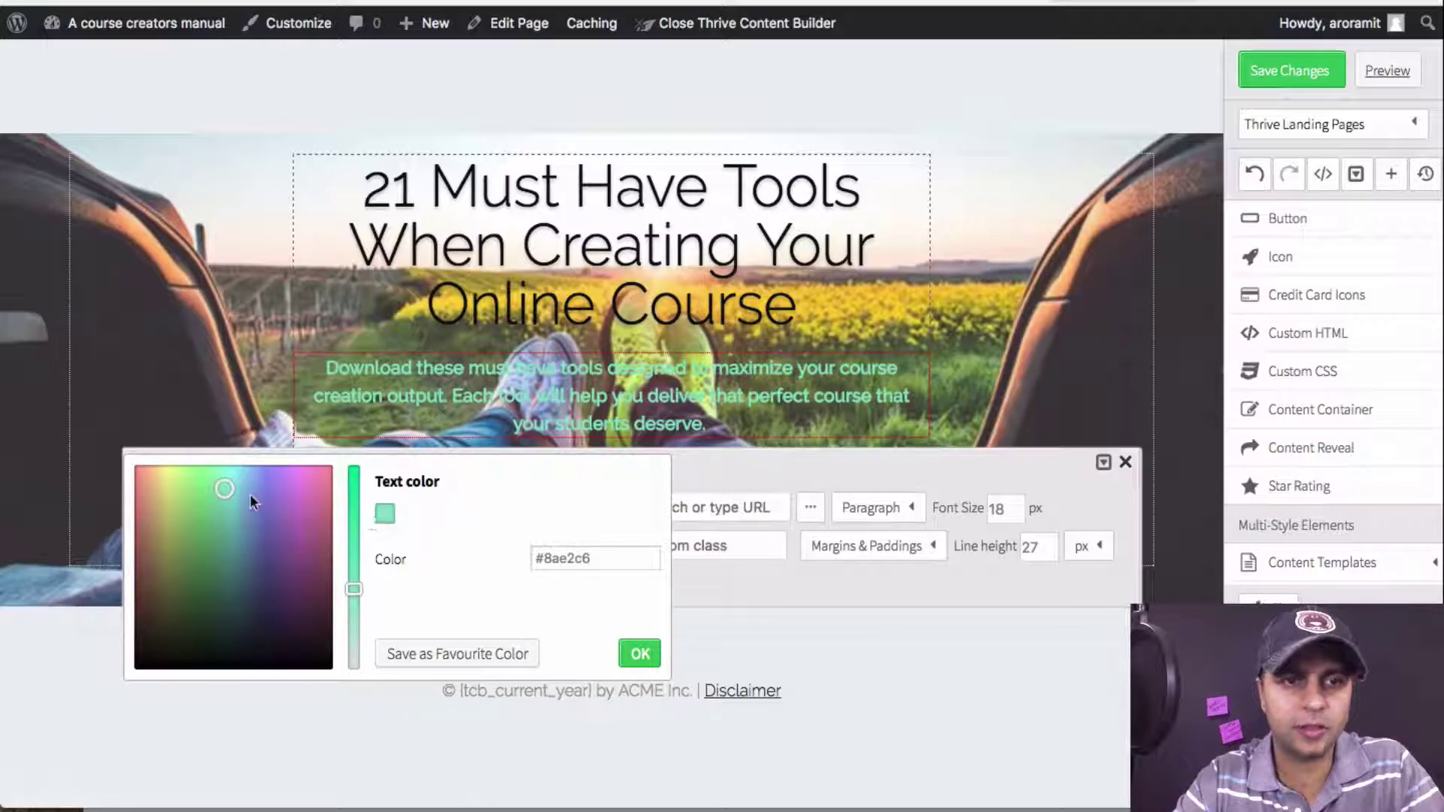
{"action": "left_click_drag", "start_coordinate": [212, 487], "coordinate": [142, 469]}
{"action": "left_click_drag", "start_coordinate": [343, 594], "coordinate": [355, 660]}
{"action": "left_click", "coordinate": [359, 689]}
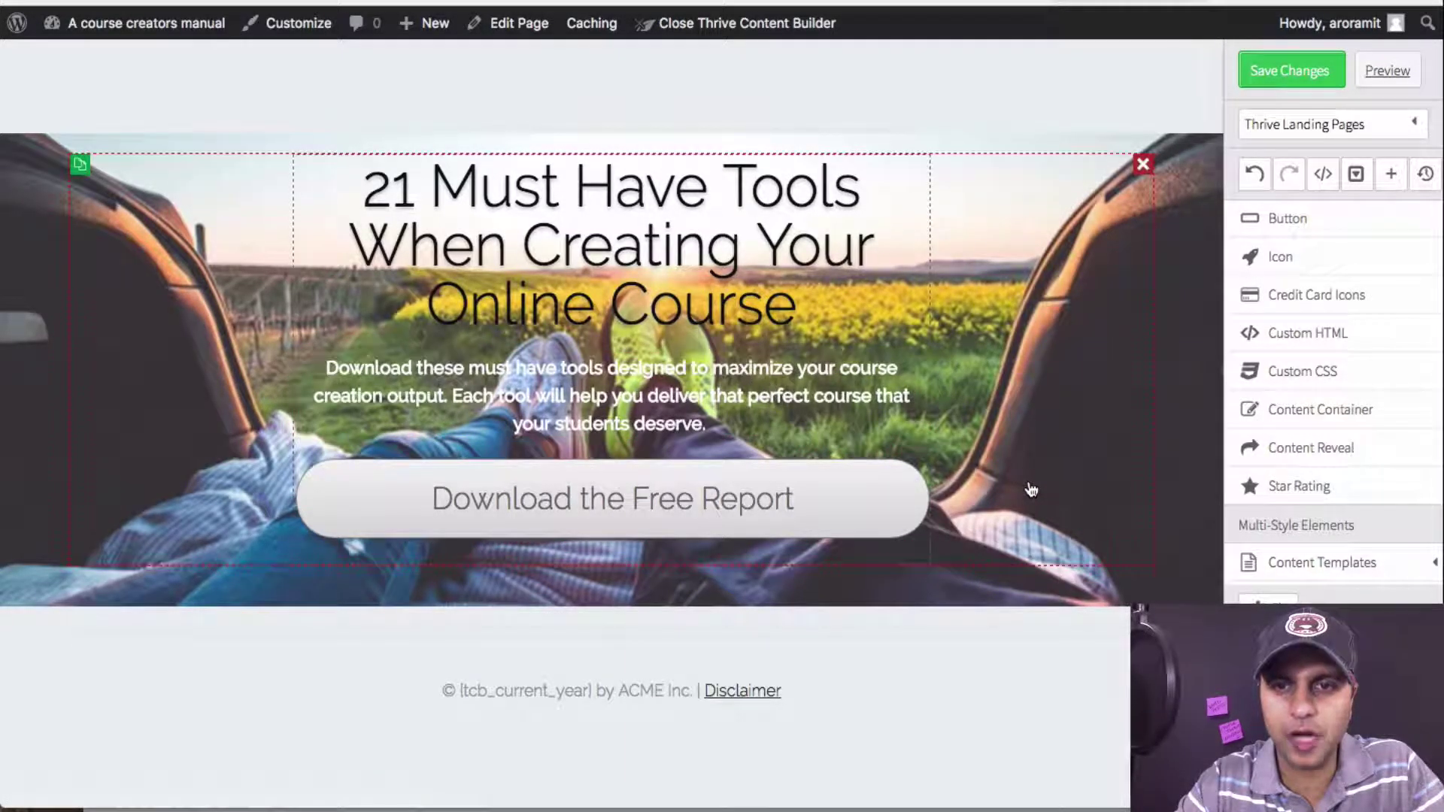
{"action": "left_click", "coordinate": [1013, 553]}
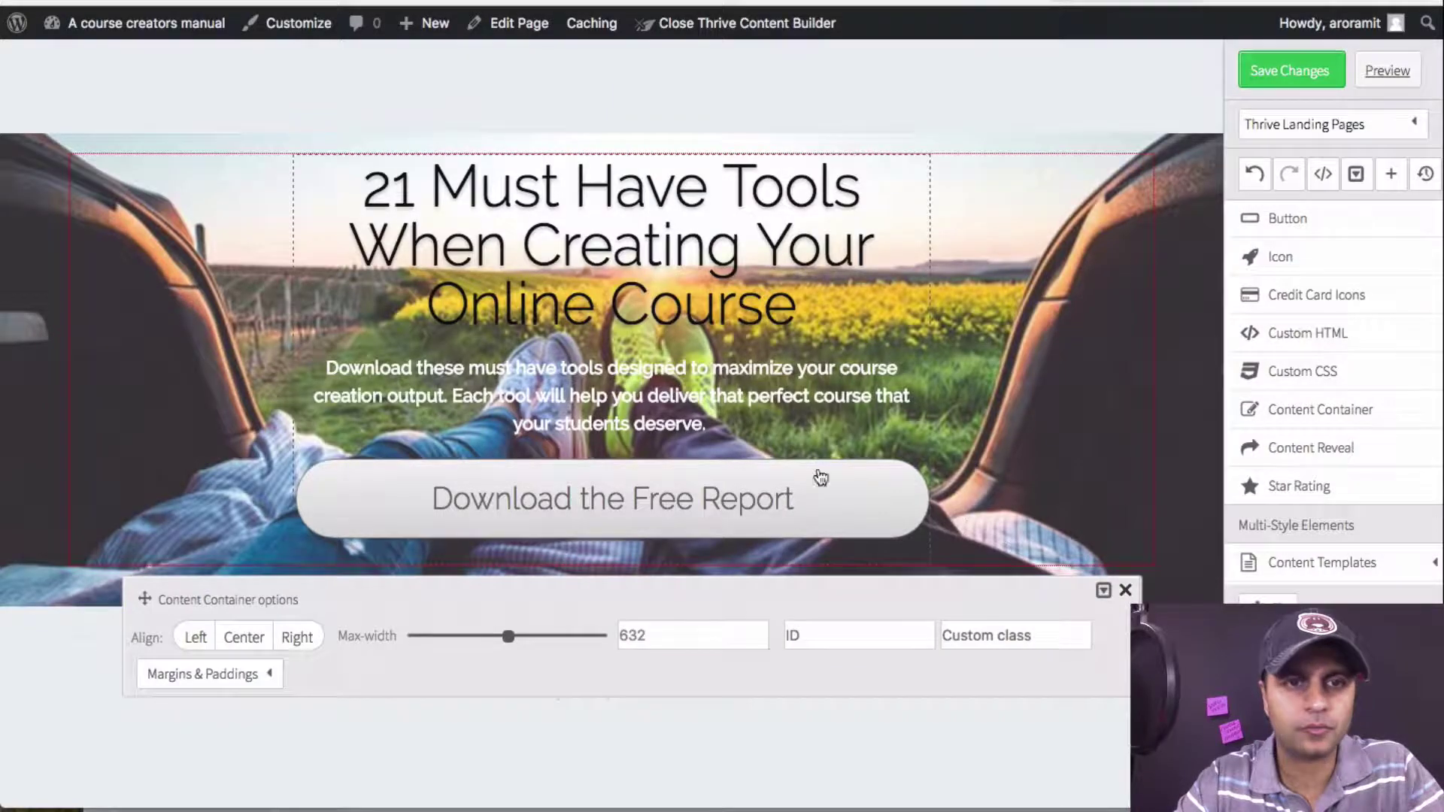
{"action": "left_click", "coordinate": [1125, 590]}
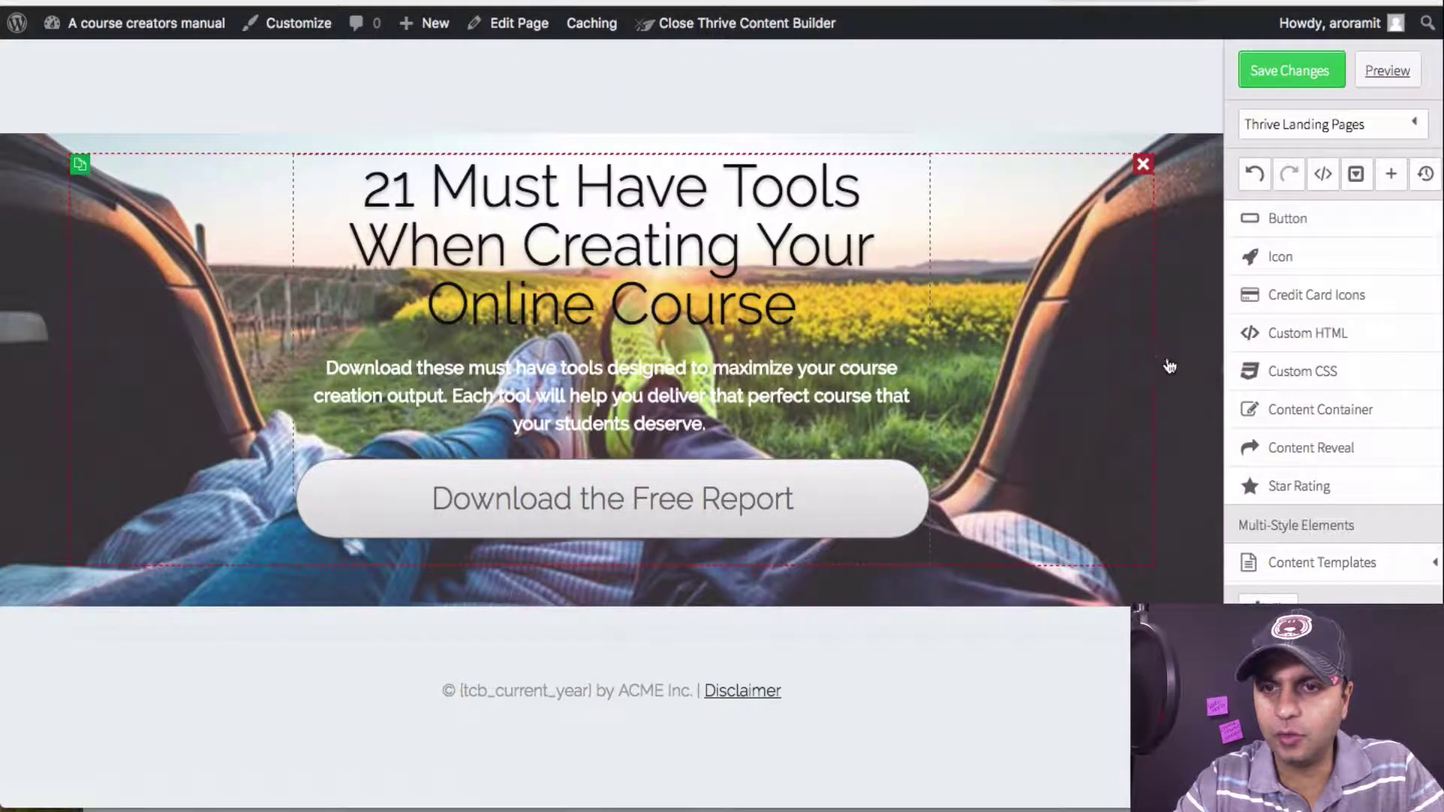
- Browse the Content Box styles and save the page, dismissing the unsaved-work reminder
{"action": "left_click", "coordinate": [1199, 439]}
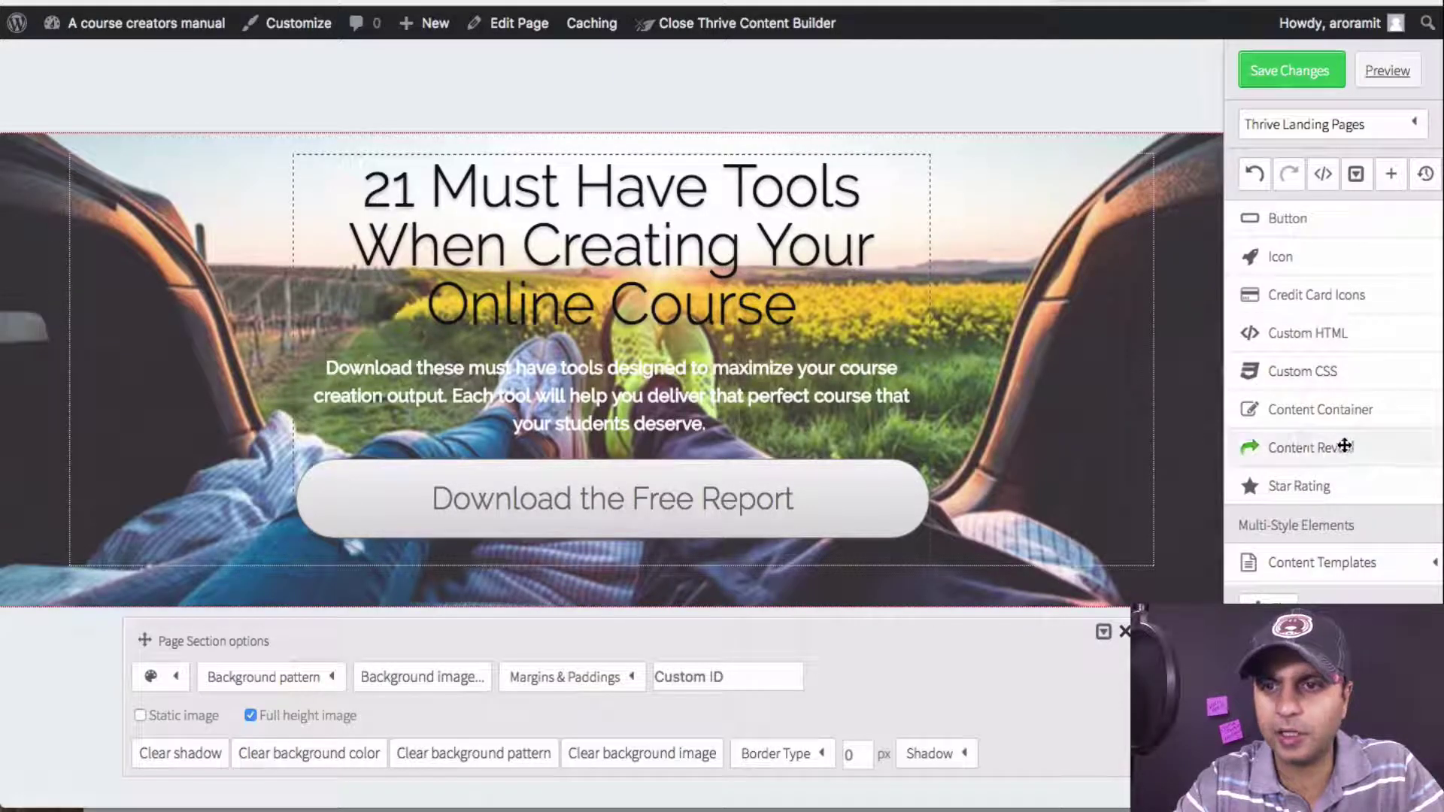
{"action": "scroll", "coordinate": [1293, 445], "scroll_direction": "down", "scroll_amount": 8}
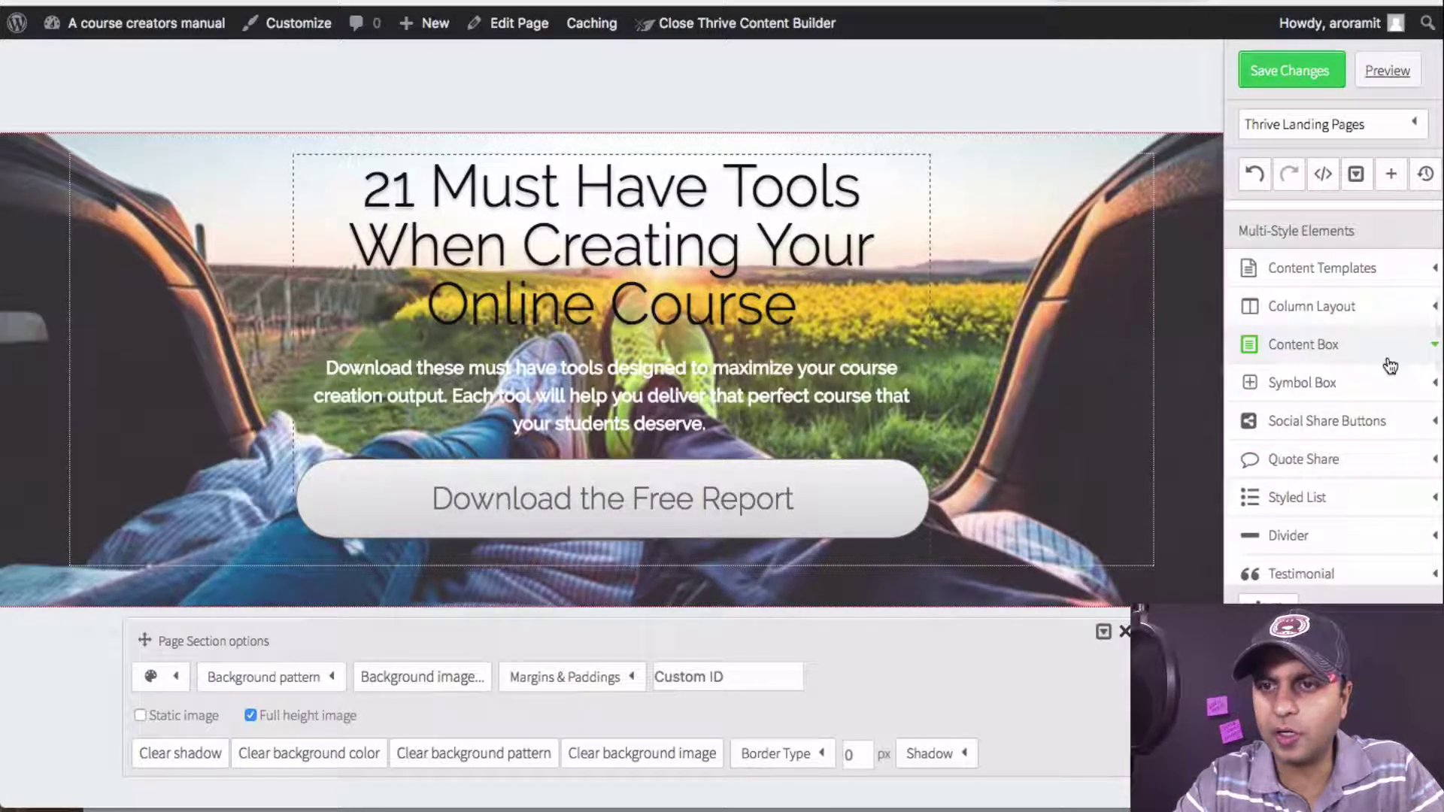
{"action": "left_click", "coordinate": [1393, 344]}
{"action": "scroll", "coordinate": [1364, 529], "scroll_direction": "down", "scroll_amount": 3}
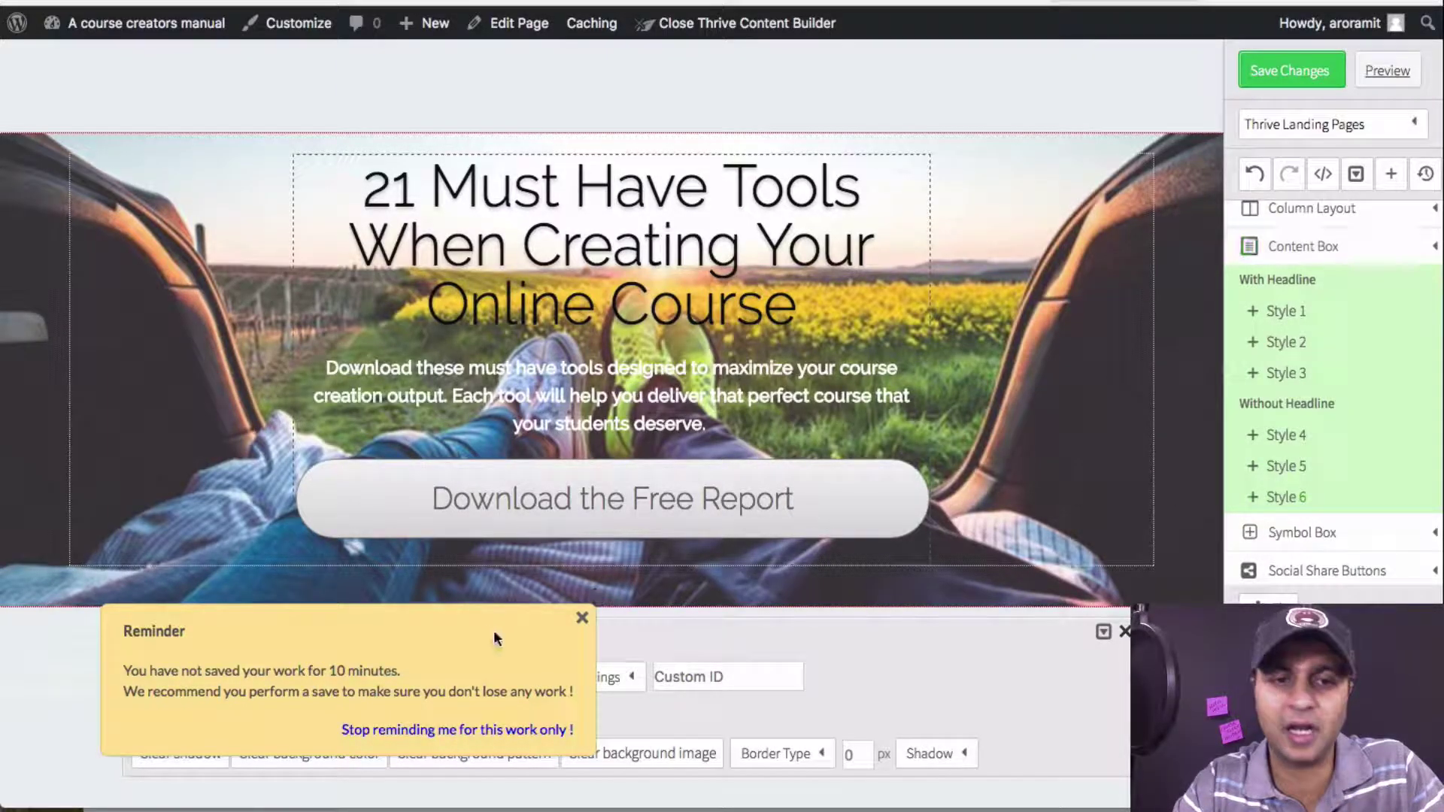
{"action": "left_click", "coordinate": [521, 663]}
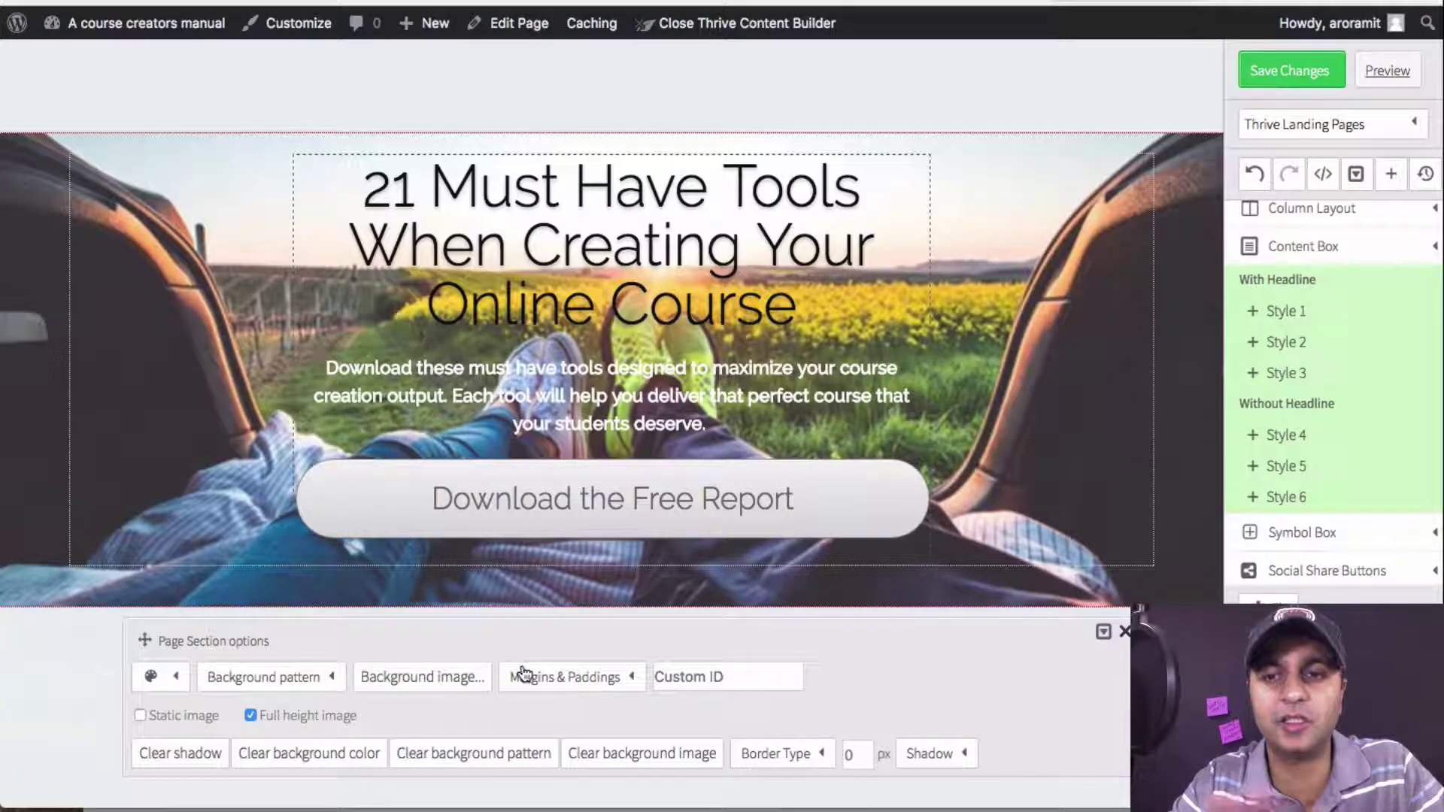
{"action": "left_click", "coordinate": [1325, 78]}
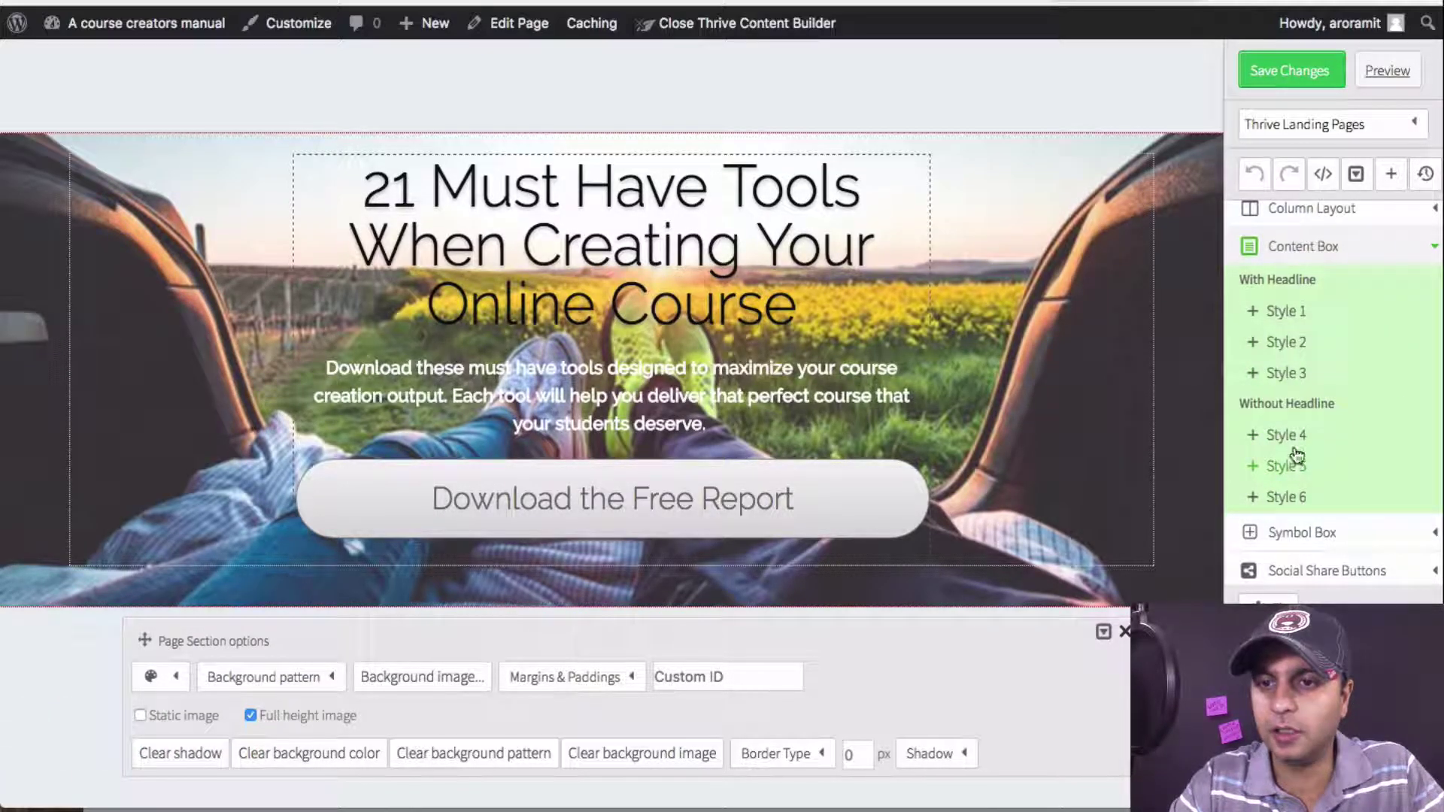
- Add a headline-less Style 6 content box containing the headline, paragraph and button, deleting its Lorem ipsum
{"action": "left_click_drag", "start_coordinate": [1287, 497], "coordinate": [613, 190]}
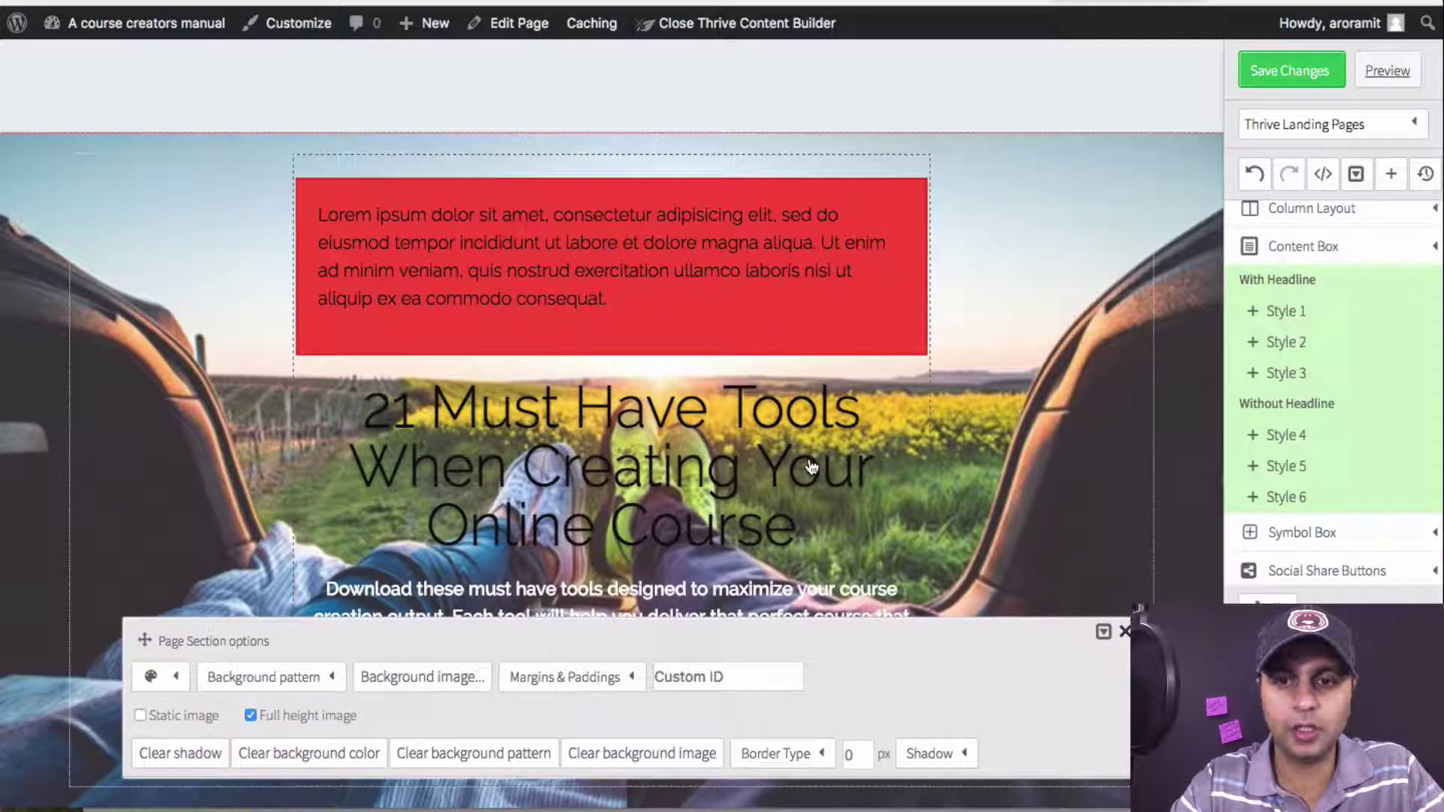
{"action": "left_click", "coordinate": [1124, 629]}
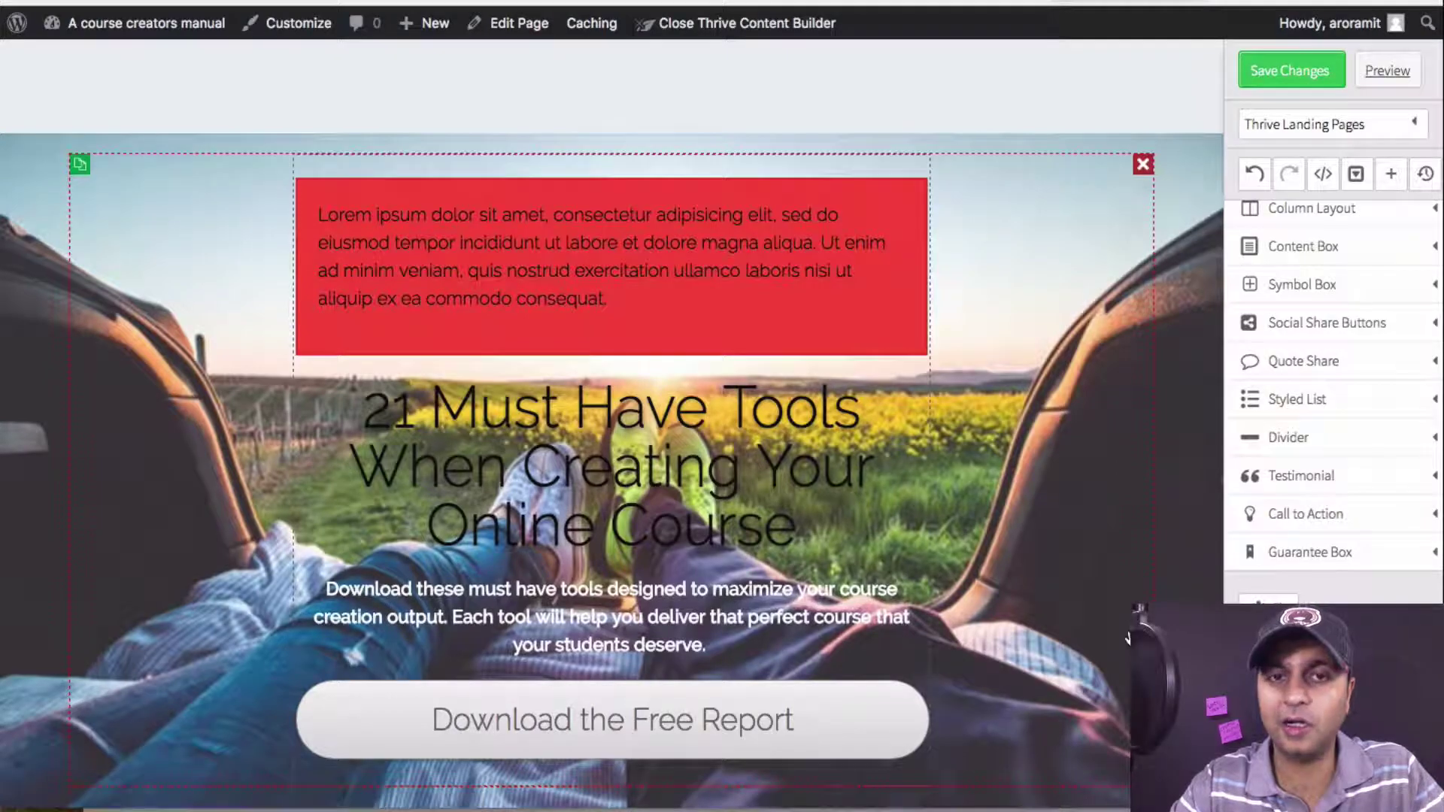
{"action": "left_click_drag", "start_coordinate": [710, 519], "coordinate": [652, 287]}
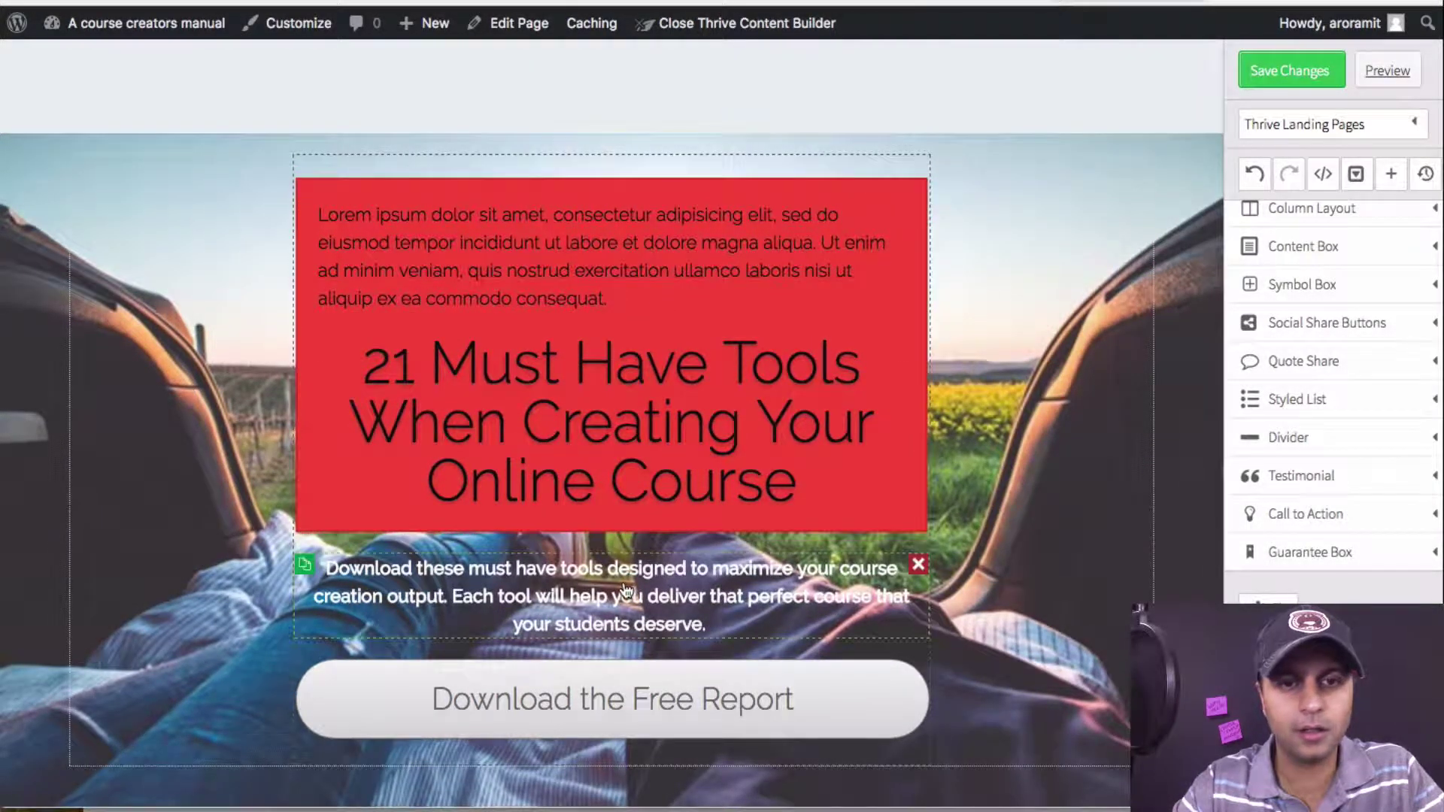
{"action": "left_click_drag", "start_coordinate": [624, 588], "coordinate": [624, 496]}
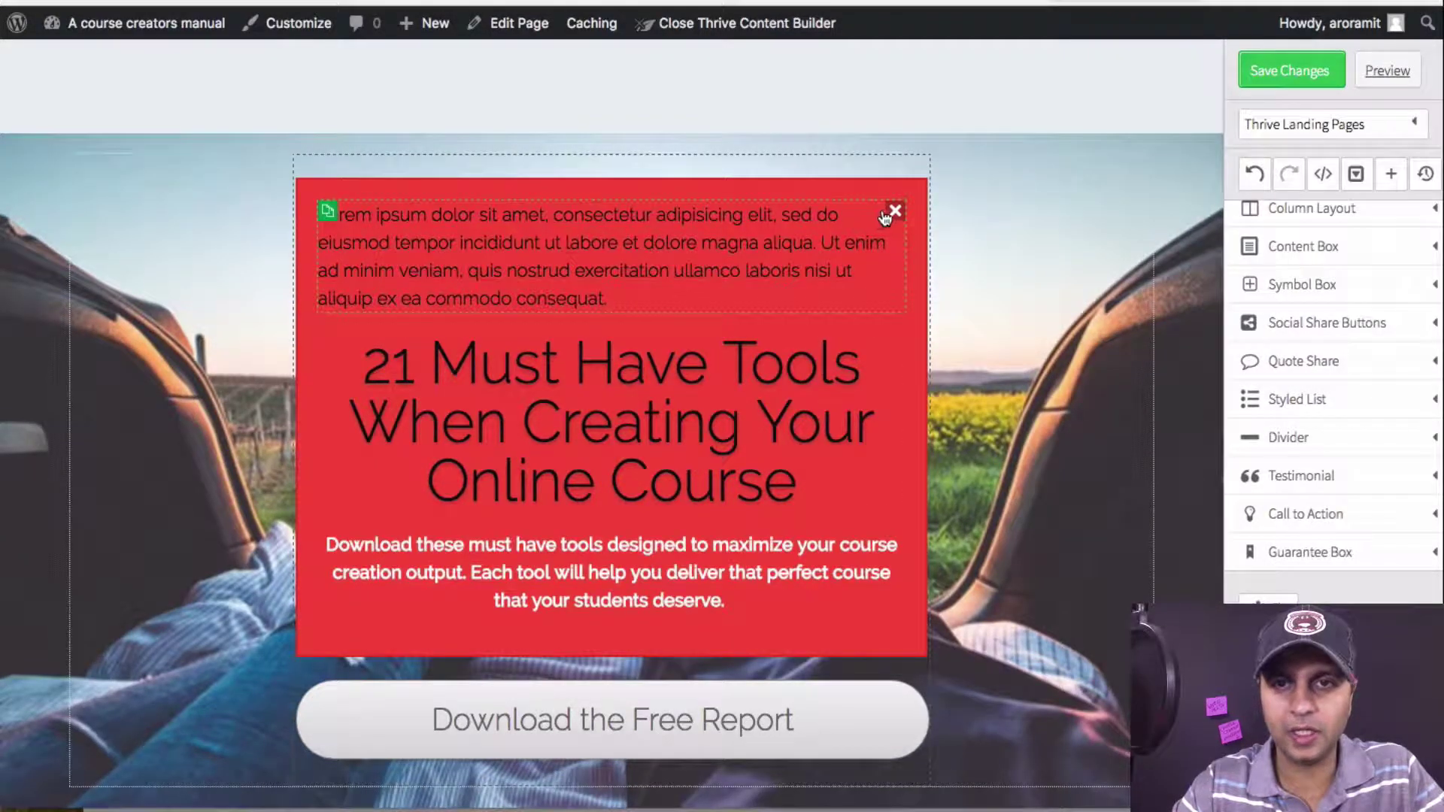
{"action": "left_click", "coordinate": [895, 213]}
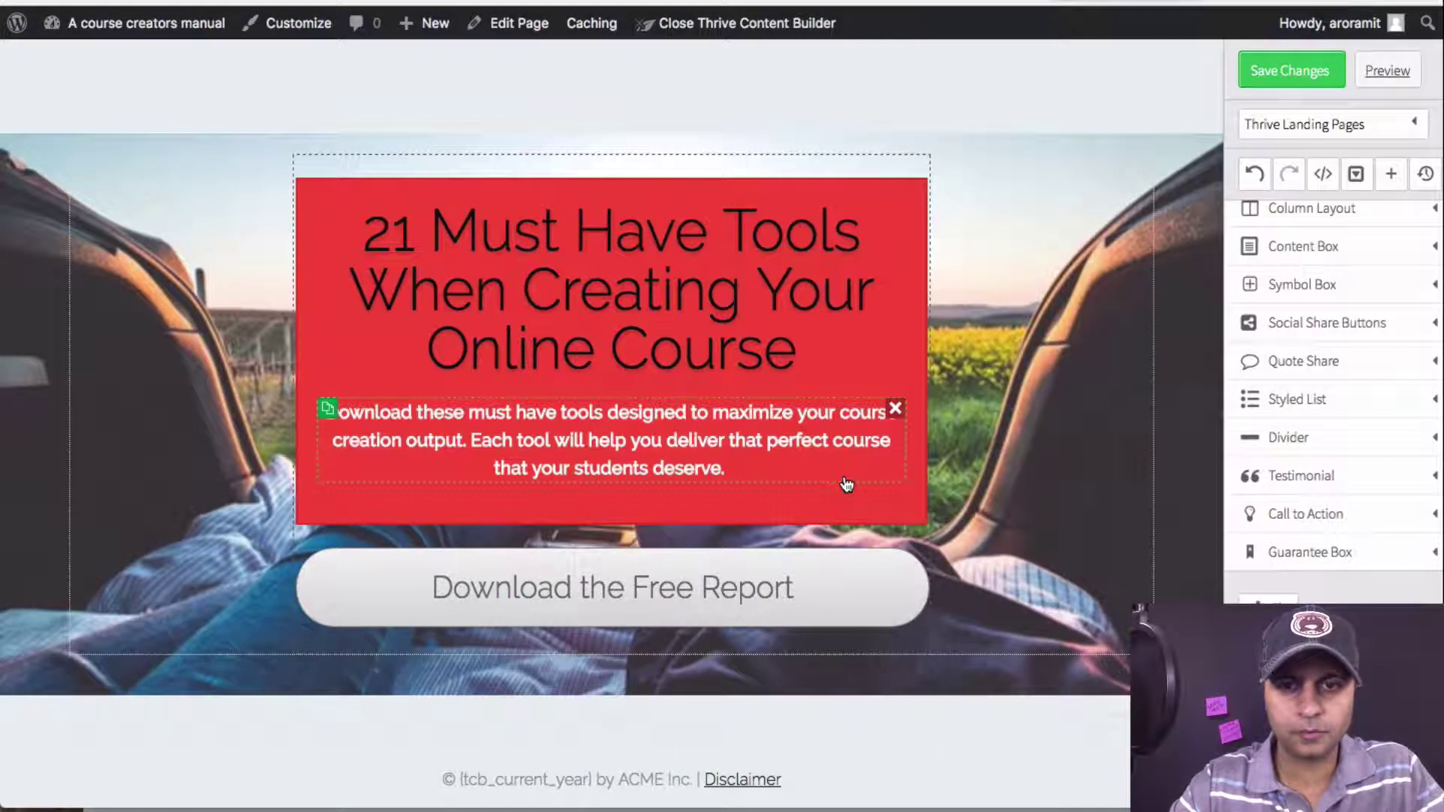
{"action": "left_click_drag", "start_coordinate": [669, 585], "coordinate": [656, 470]}
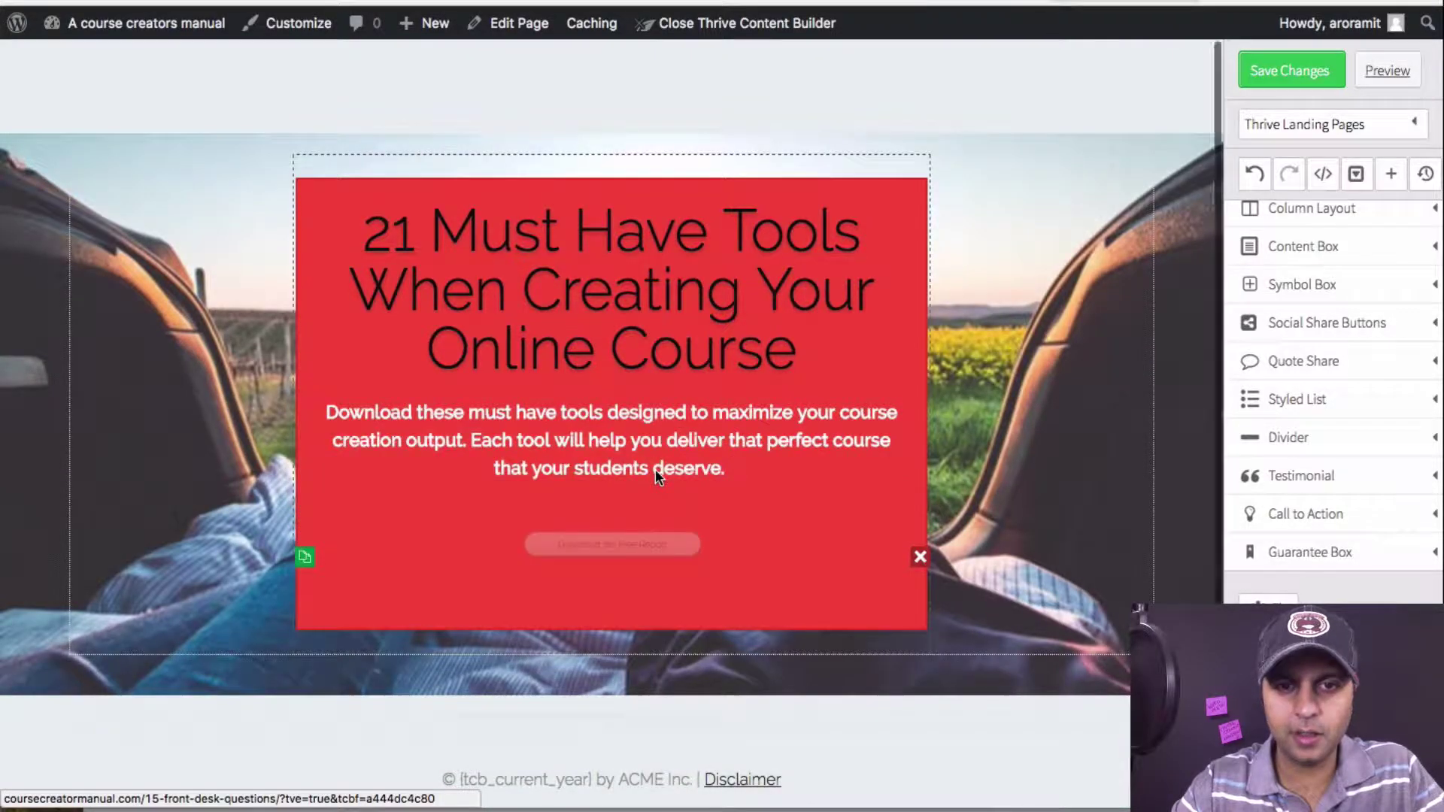
- Set the content box background to a translucent near-black, rgba(12,11,11,0.44)
{"action": "left_click", "coordinate": [888, 197]}
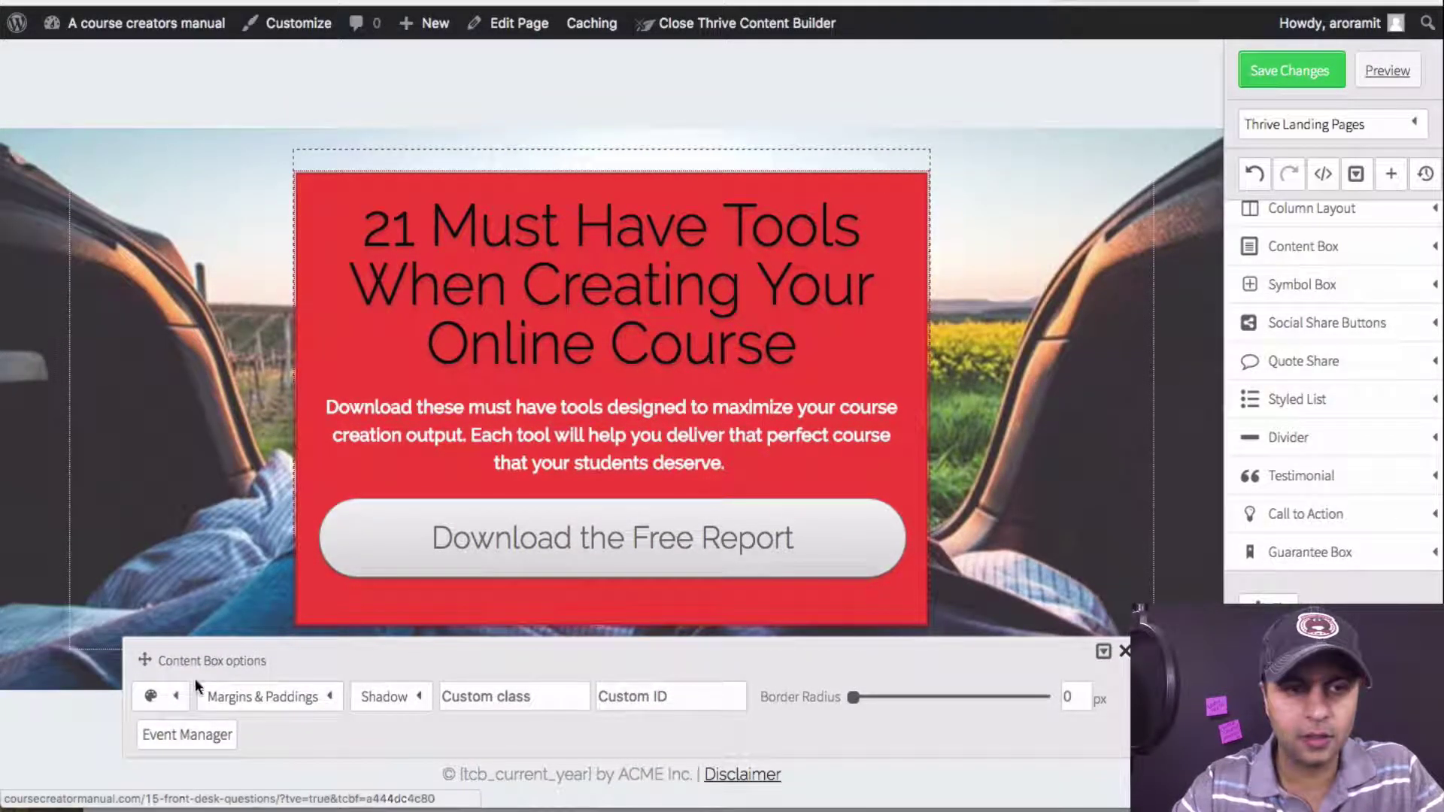
{"action": "left_click", "coordinate": [179, 697]}
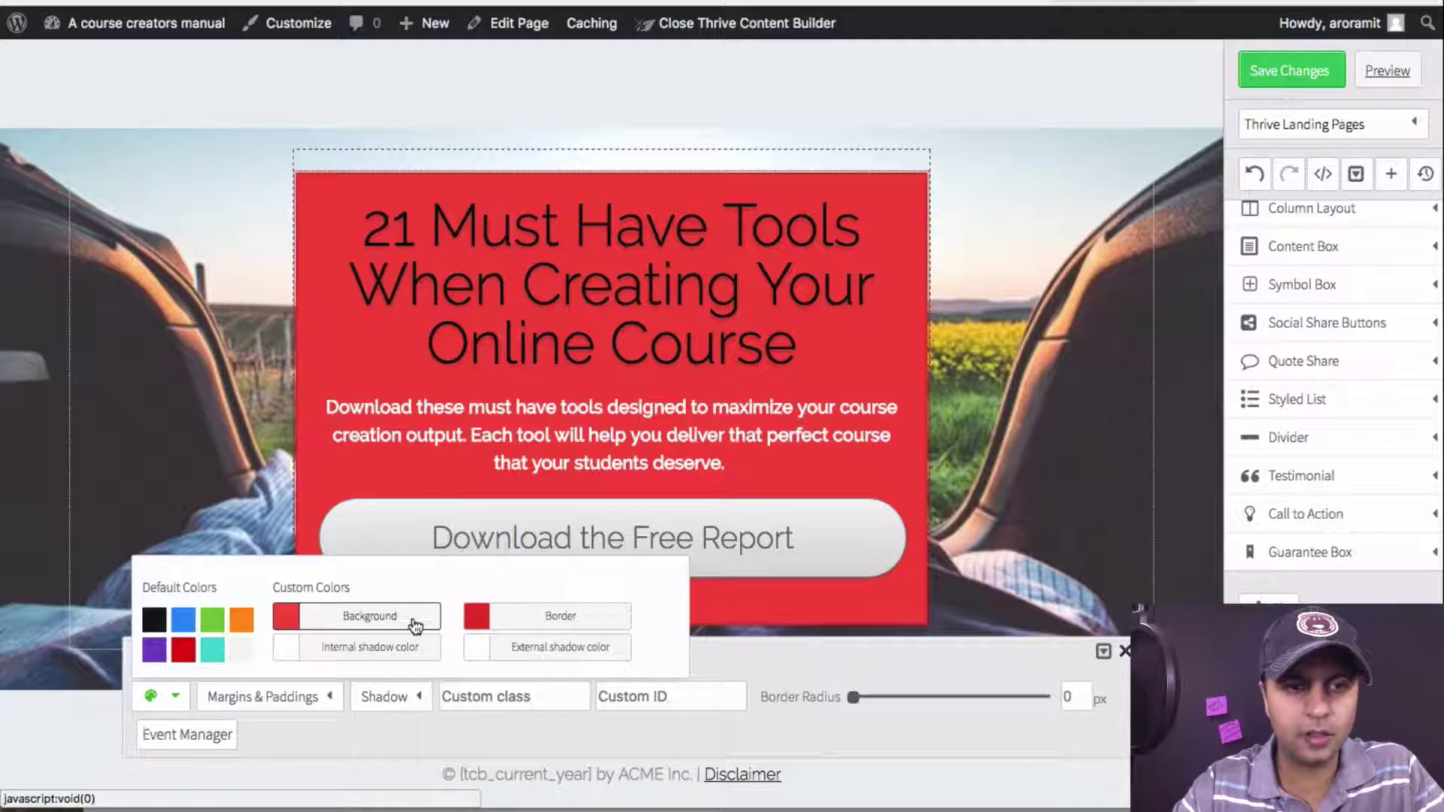
{"action": "left_click", "coordinate": [412, 619]}
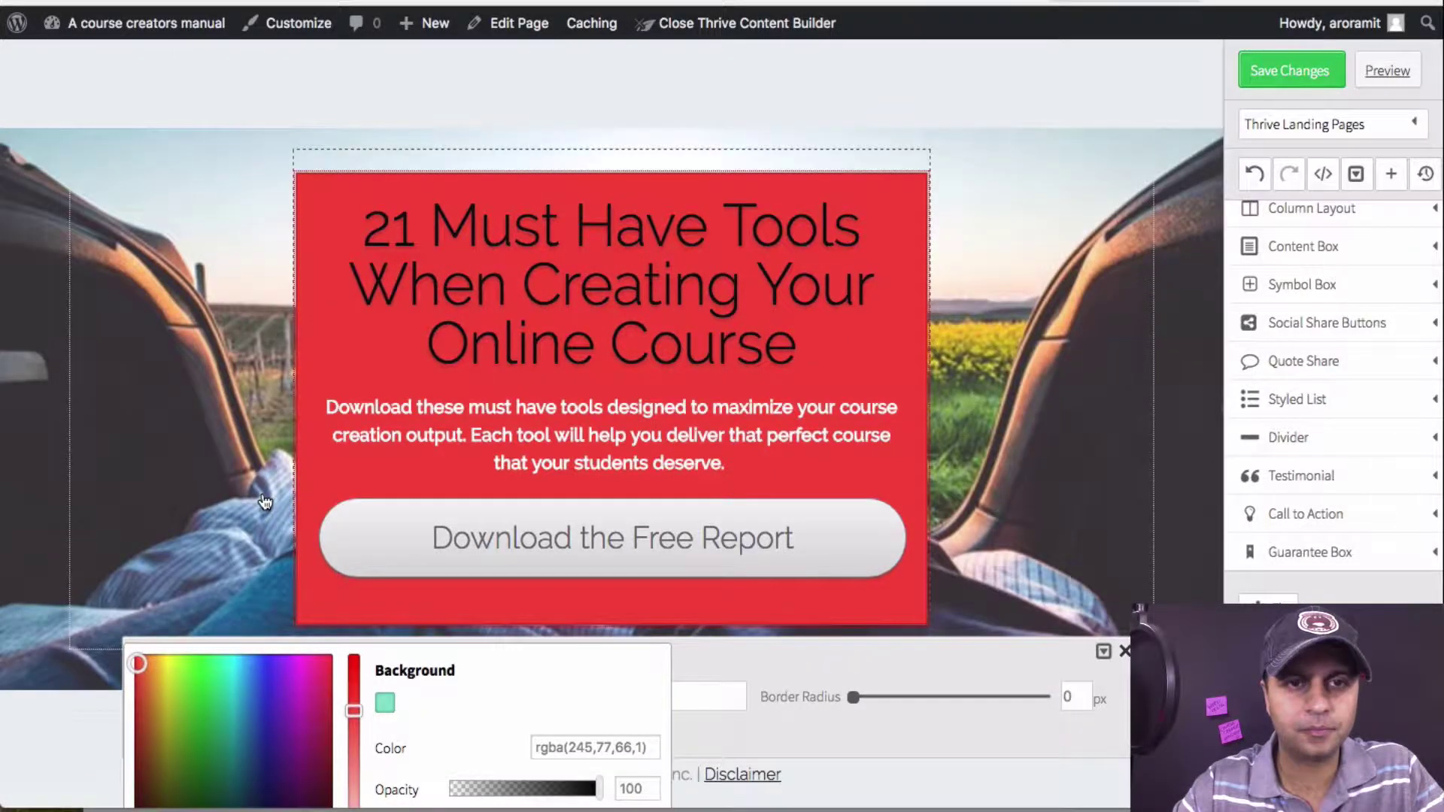
{"action": "scroll", "coordinate": [265, 501], "scroll_direction": "down", "scroll_amount": 2}
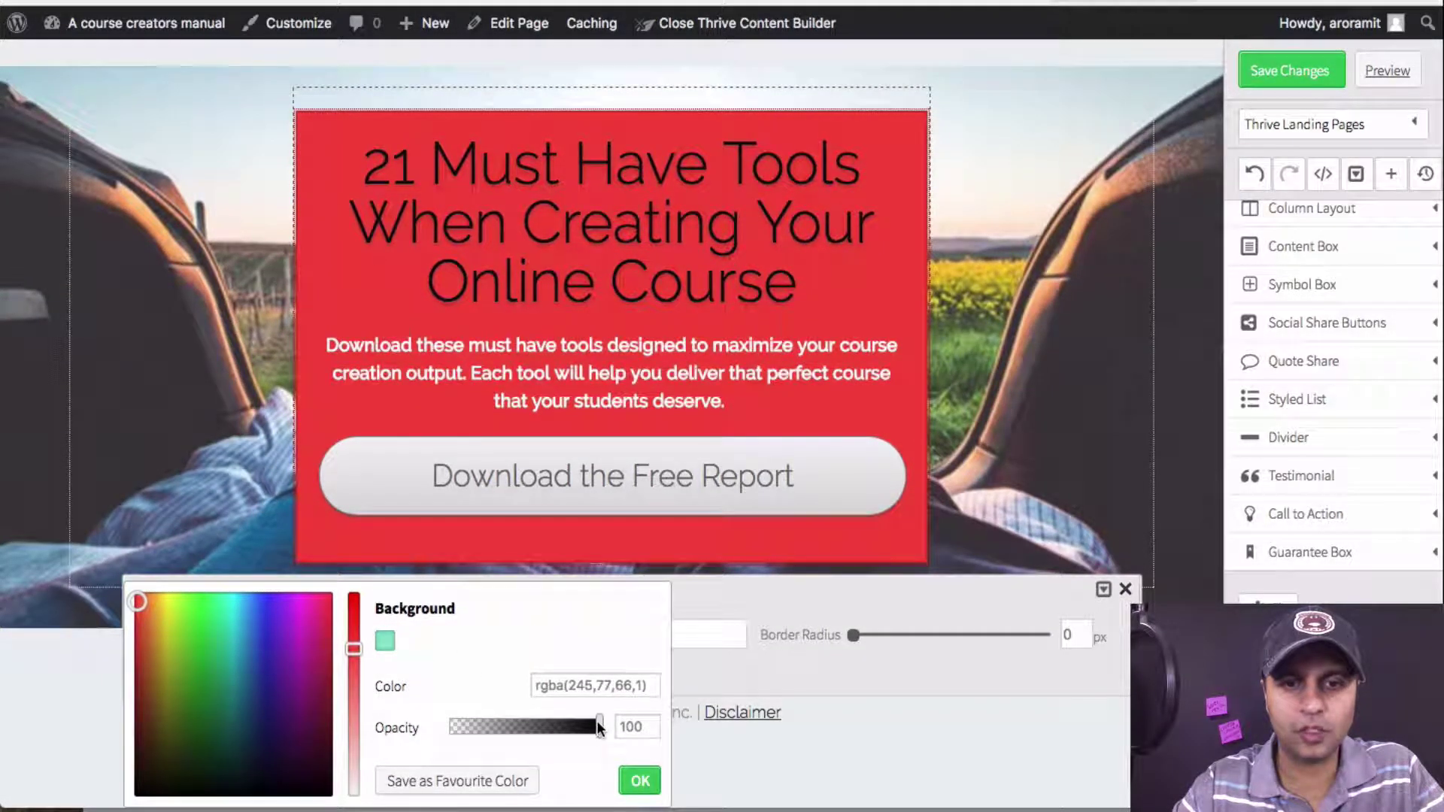
{"action": "left_click_drag", "start_coordinate": [599, 726], "coordinate": [533, 724]}
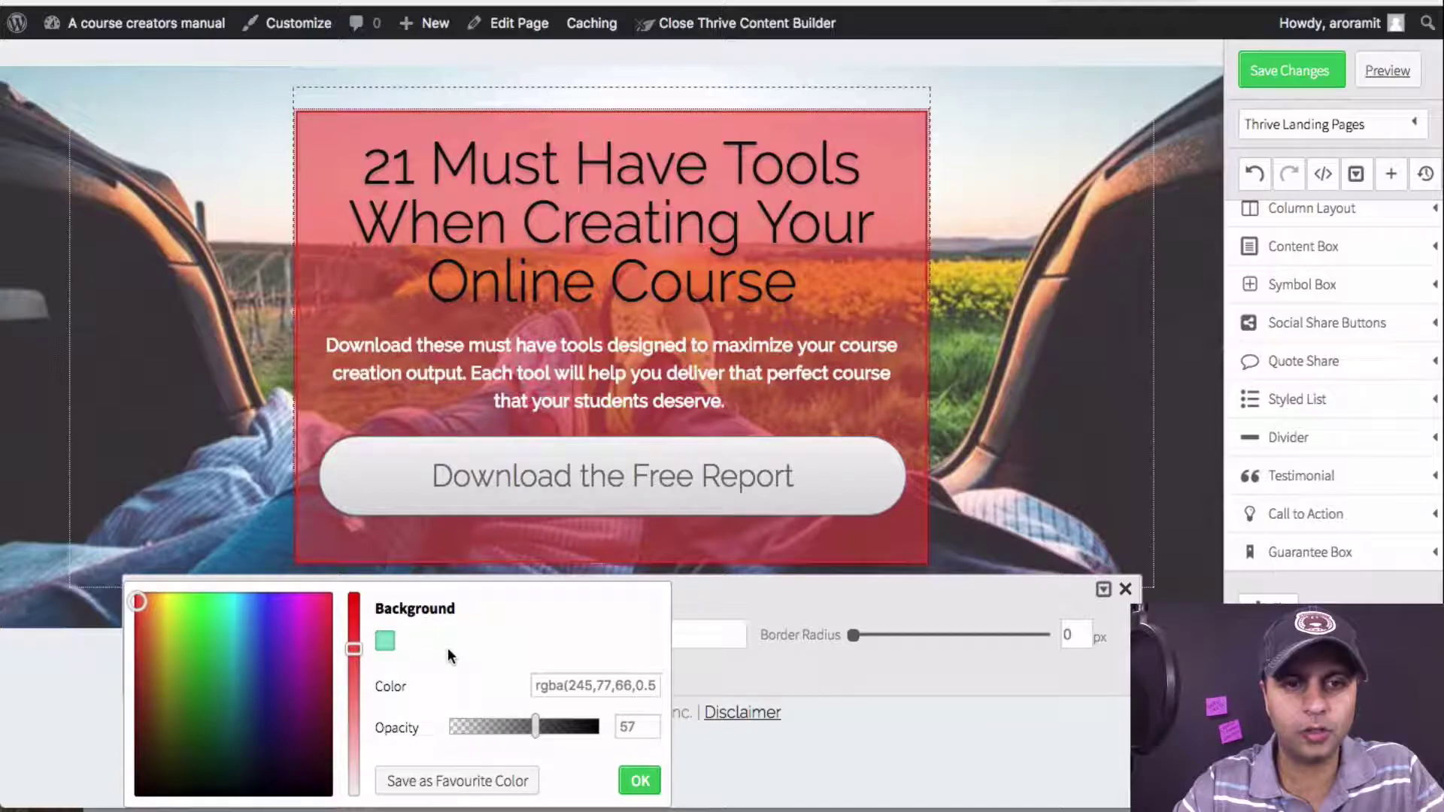
{"action": "left_click", "coordinate": [384, 640]}
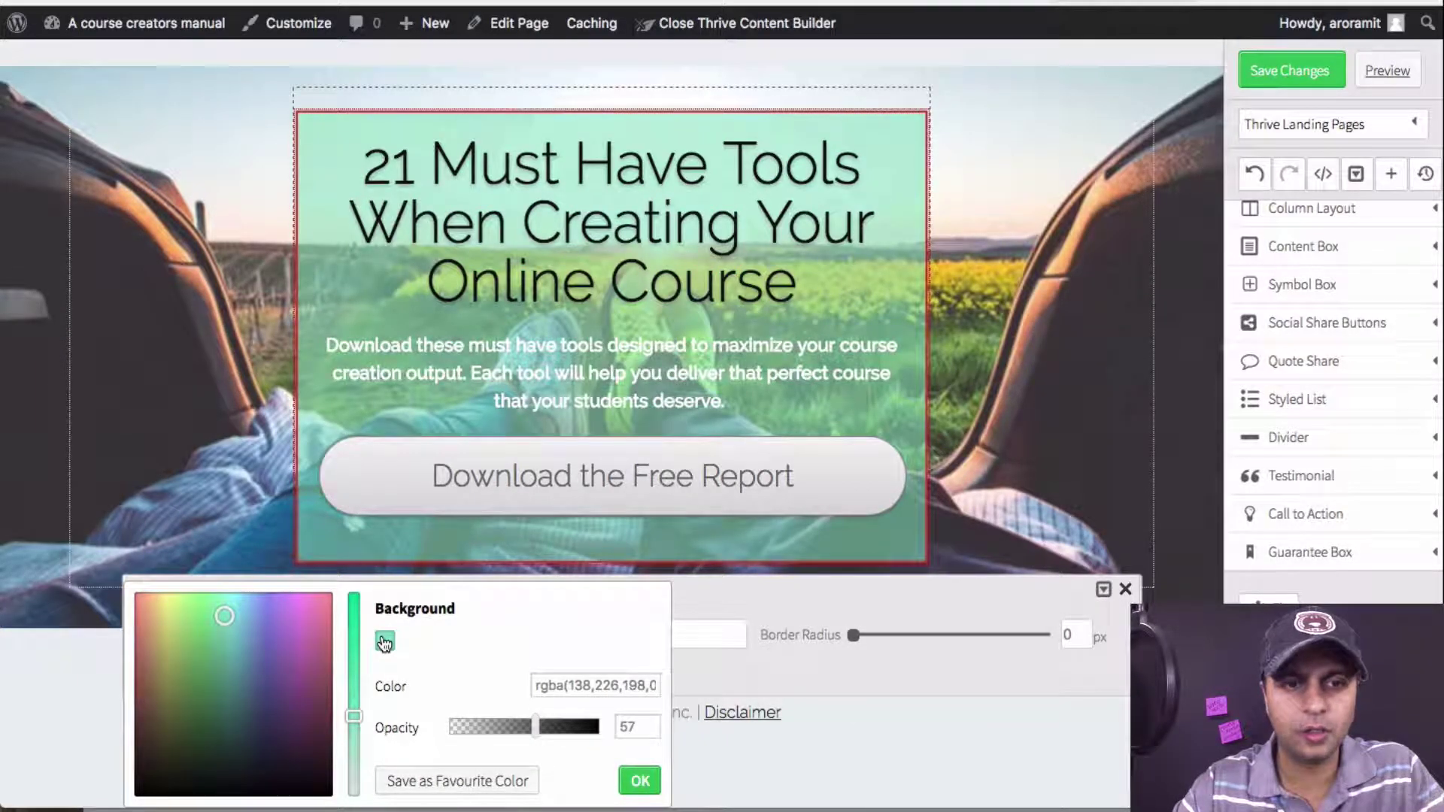
{"action": "left_click", "coordinate": [194, 646]}
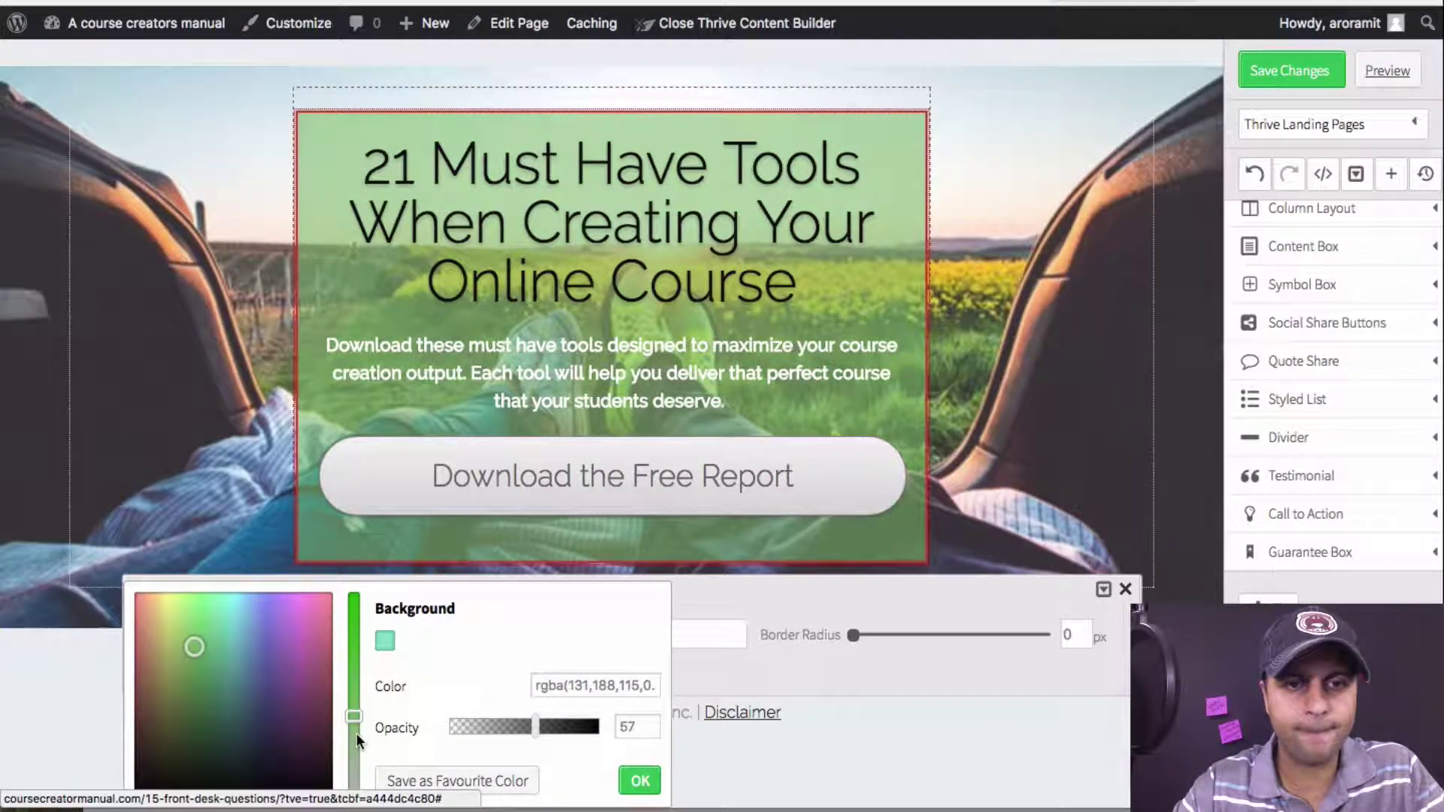
{"action": "left_click_drag", "start_coordinate": [354, 717], "coordinate": [353, 784]}
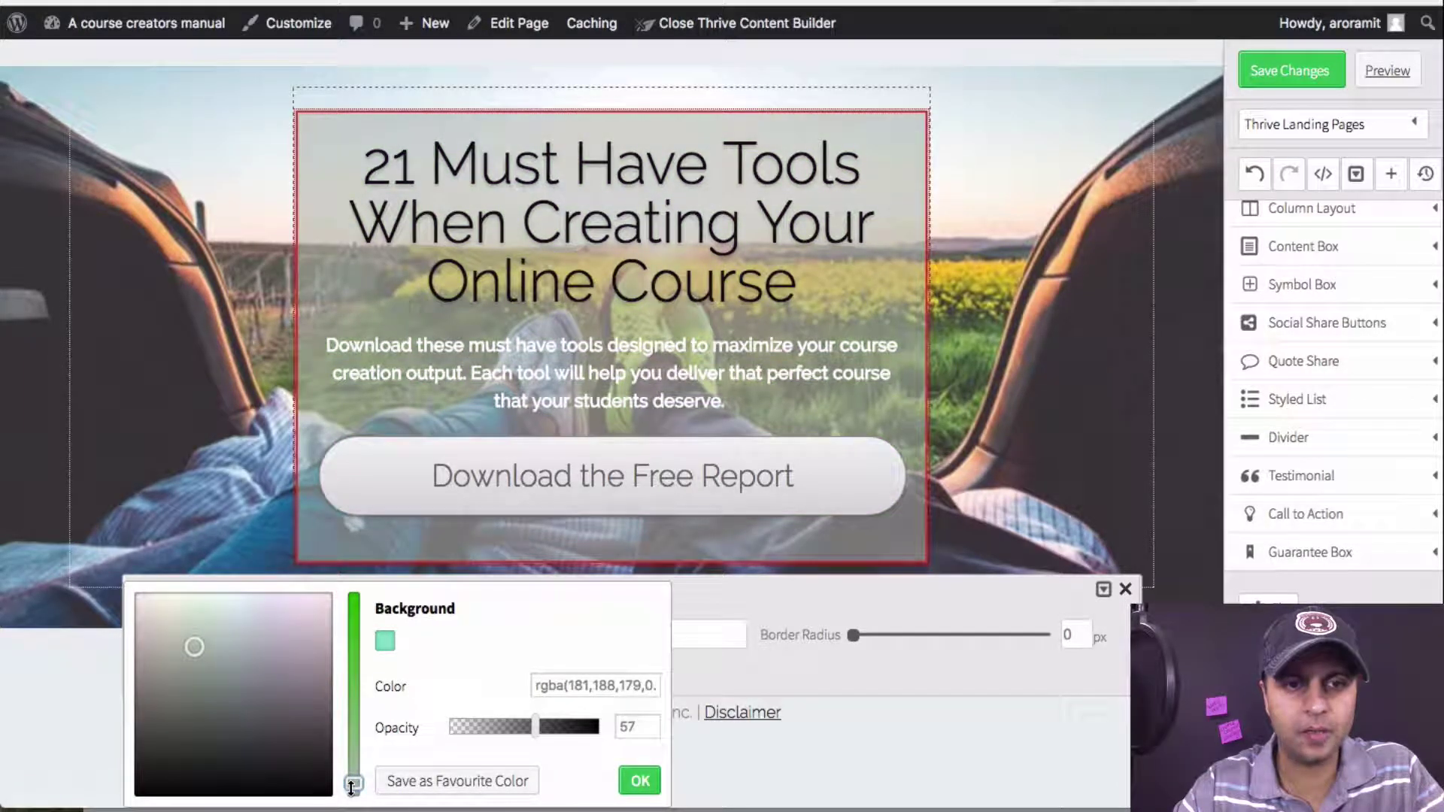
{"action": "left_click_drag", "start_coordinate": [191, 648], "coordinate": [127, 792]}
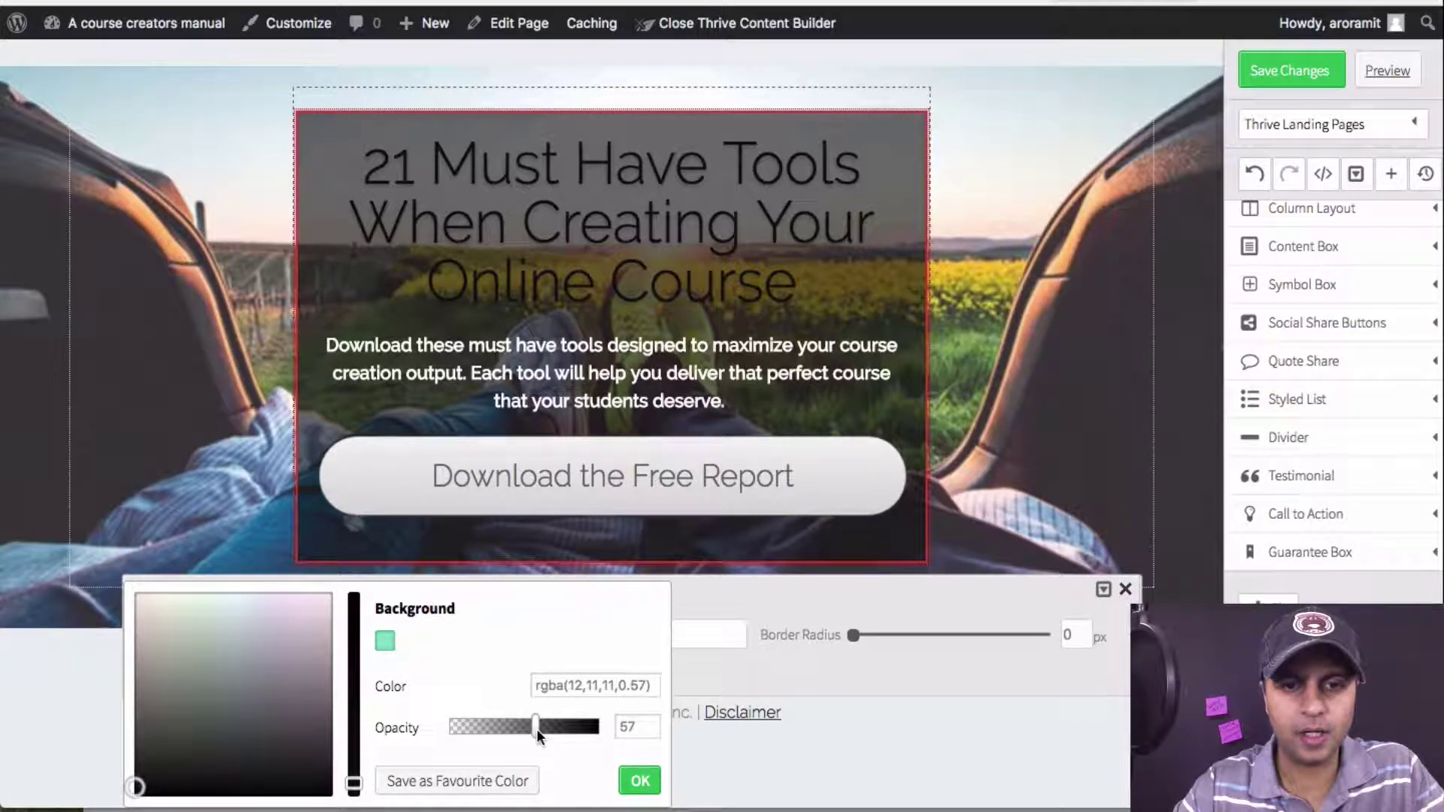
{"action": "left_click_drag", "start_coordinate": [536, 729], "coordinate": [516, 728]}
{"action": "left_click", "coordinate": [641, 780]}
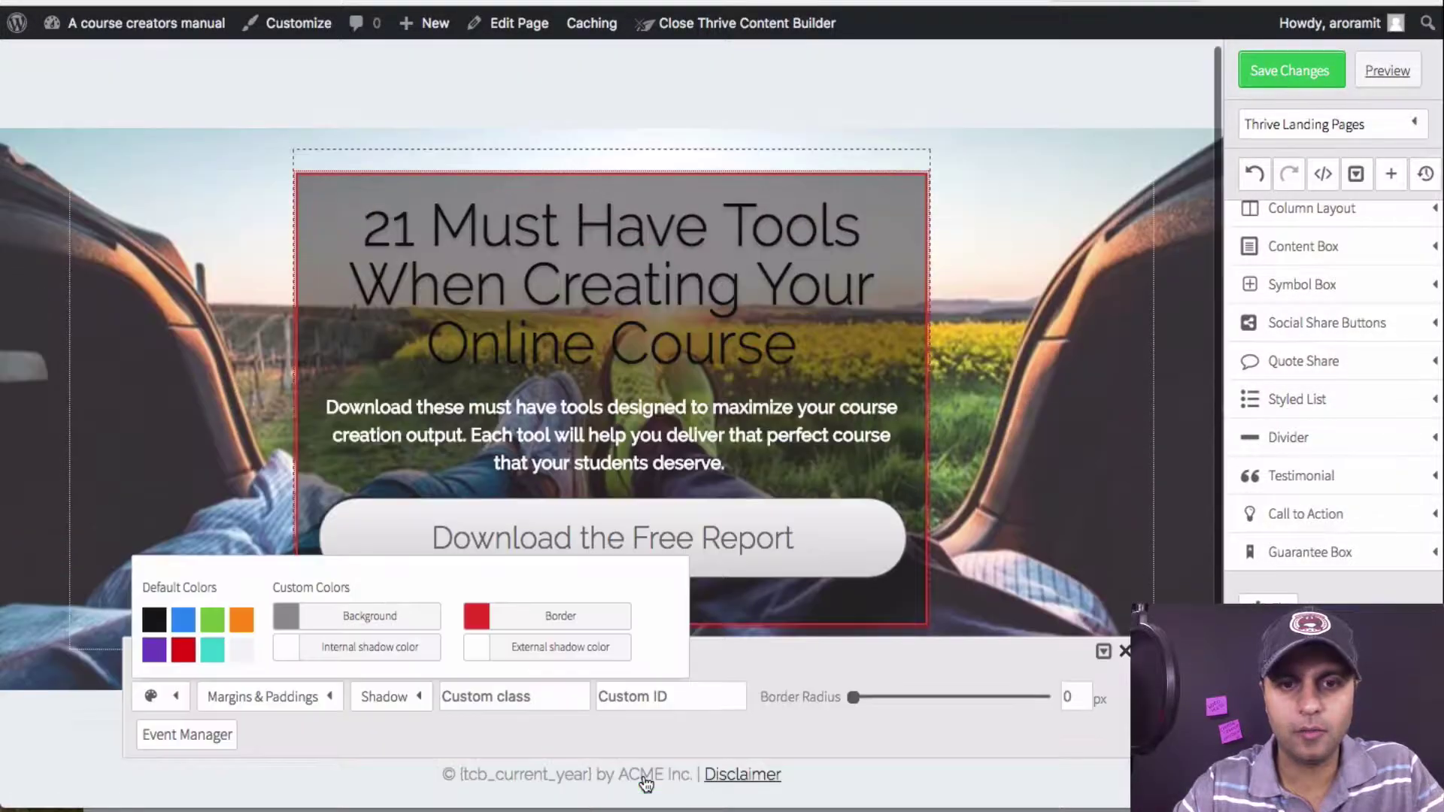
- Give the content box border a dark brown colour
{"action": "left_click", "coordinate": [614, 621]}
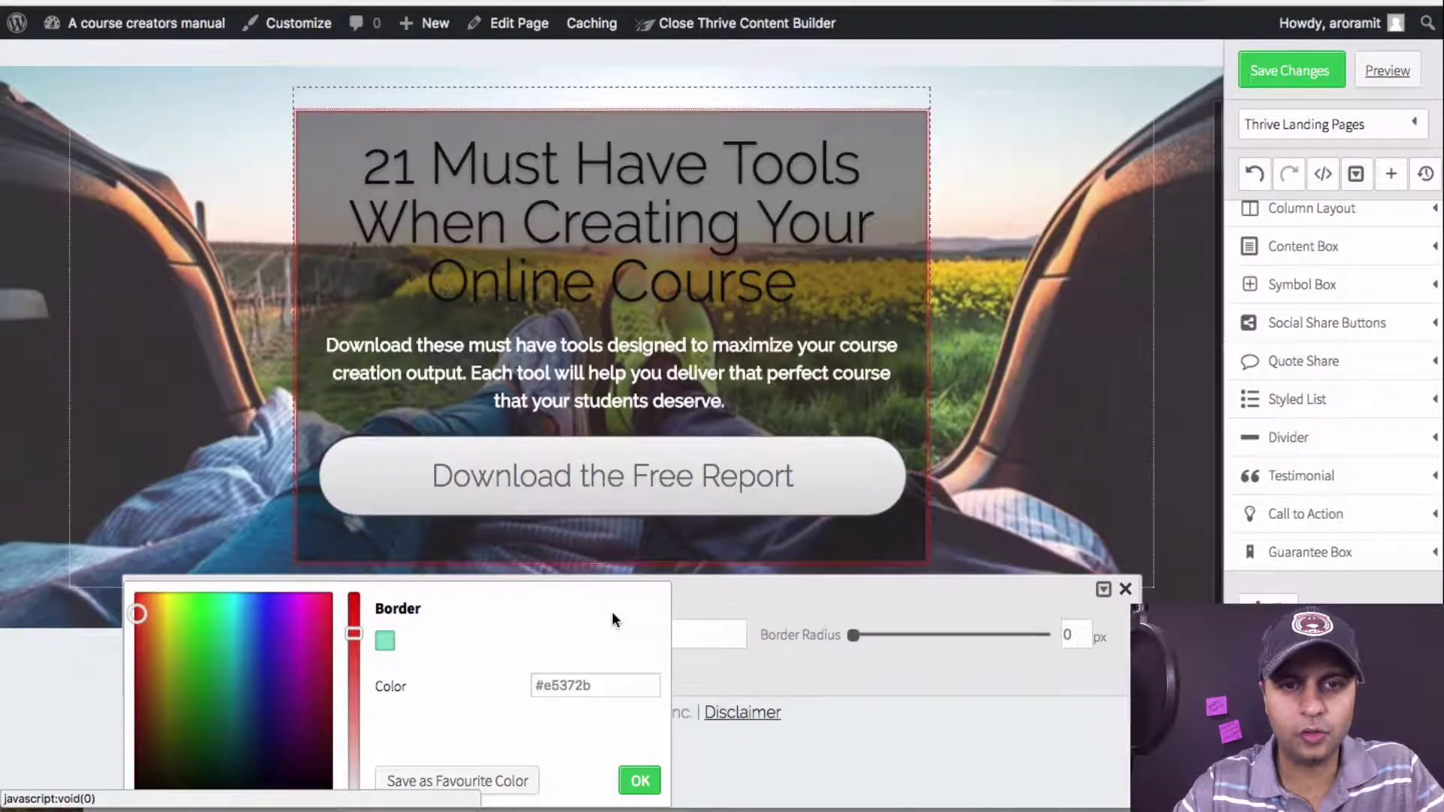
{"action": "left_click", "coordinate": [220, 789]}
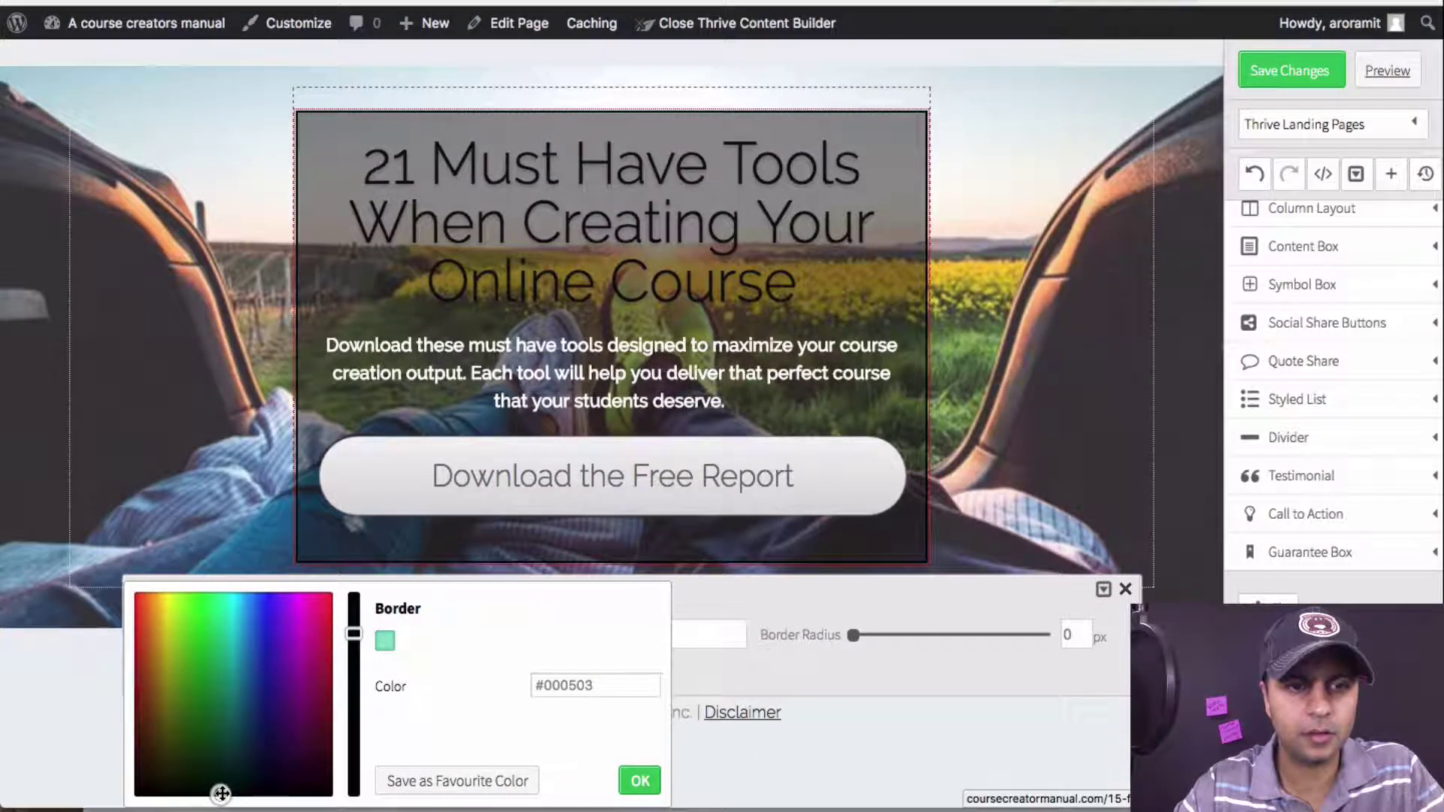
{"action": "left_click", "coordinate": [174, 738]}
{"action": "left_click", "coordinate": [159, 744]}
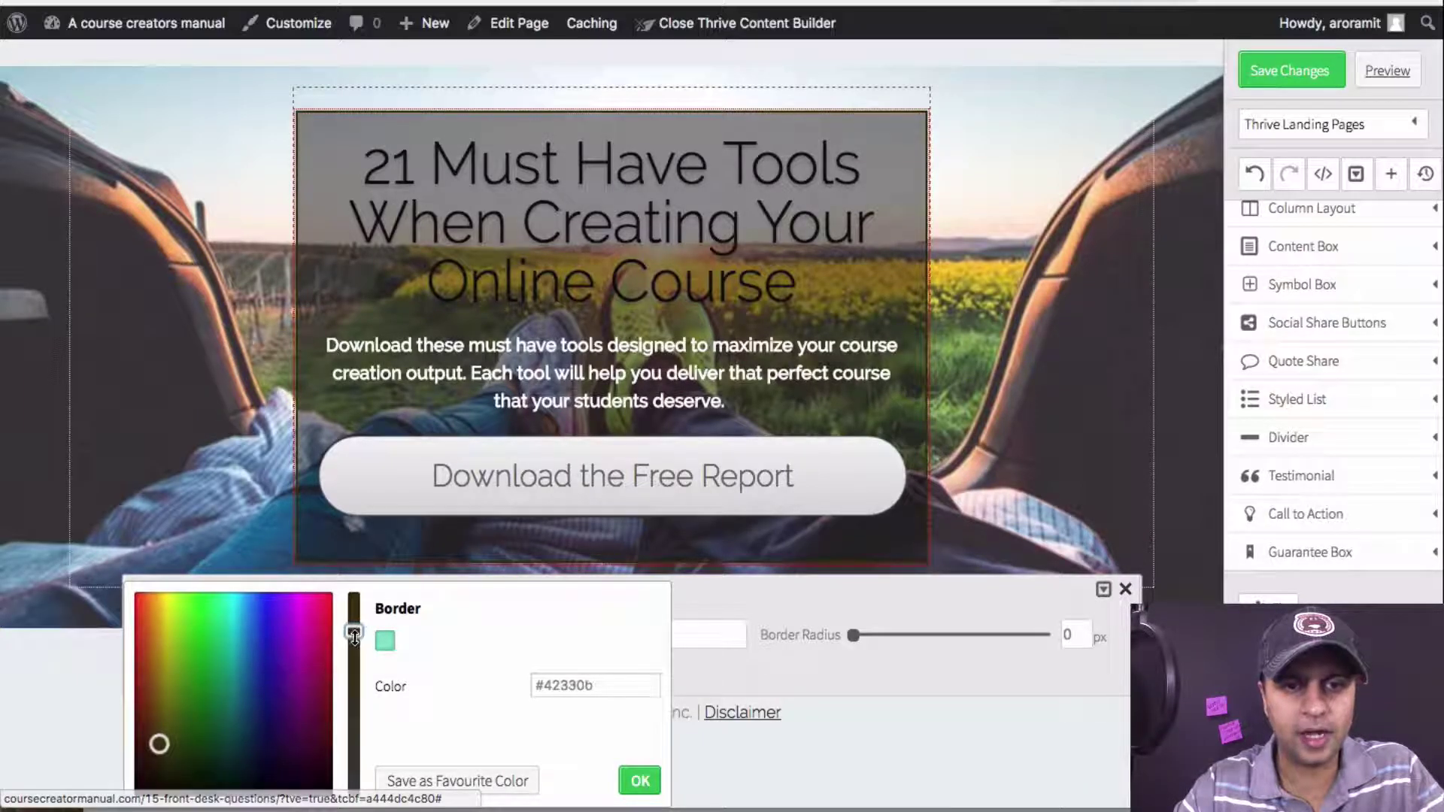
{"action": "left_click", "coordinate": [638, 781]}
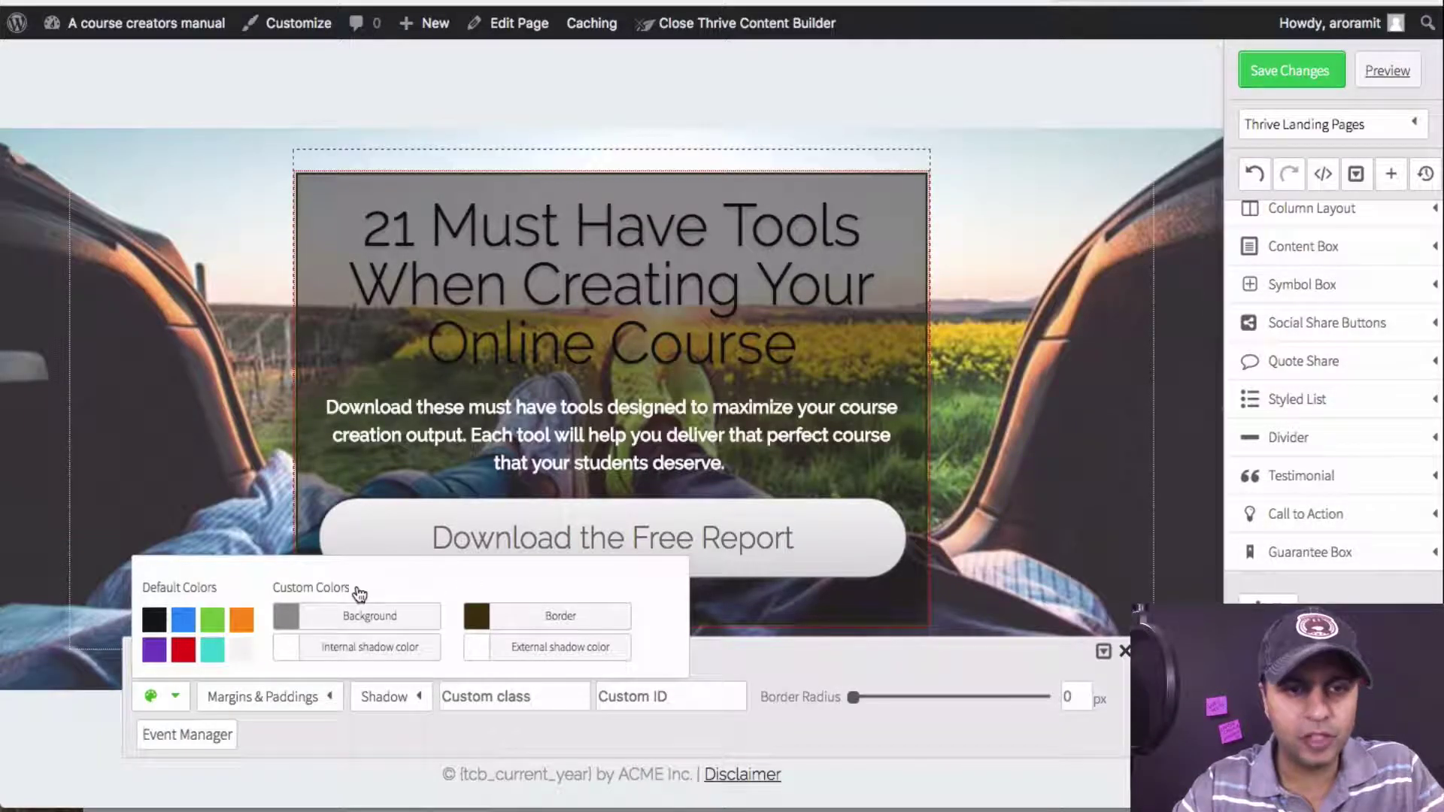
- Save the translucent near-black as a favourite and apply it to the box border
{"action": "left_click", "coordinate": [341, 617]}
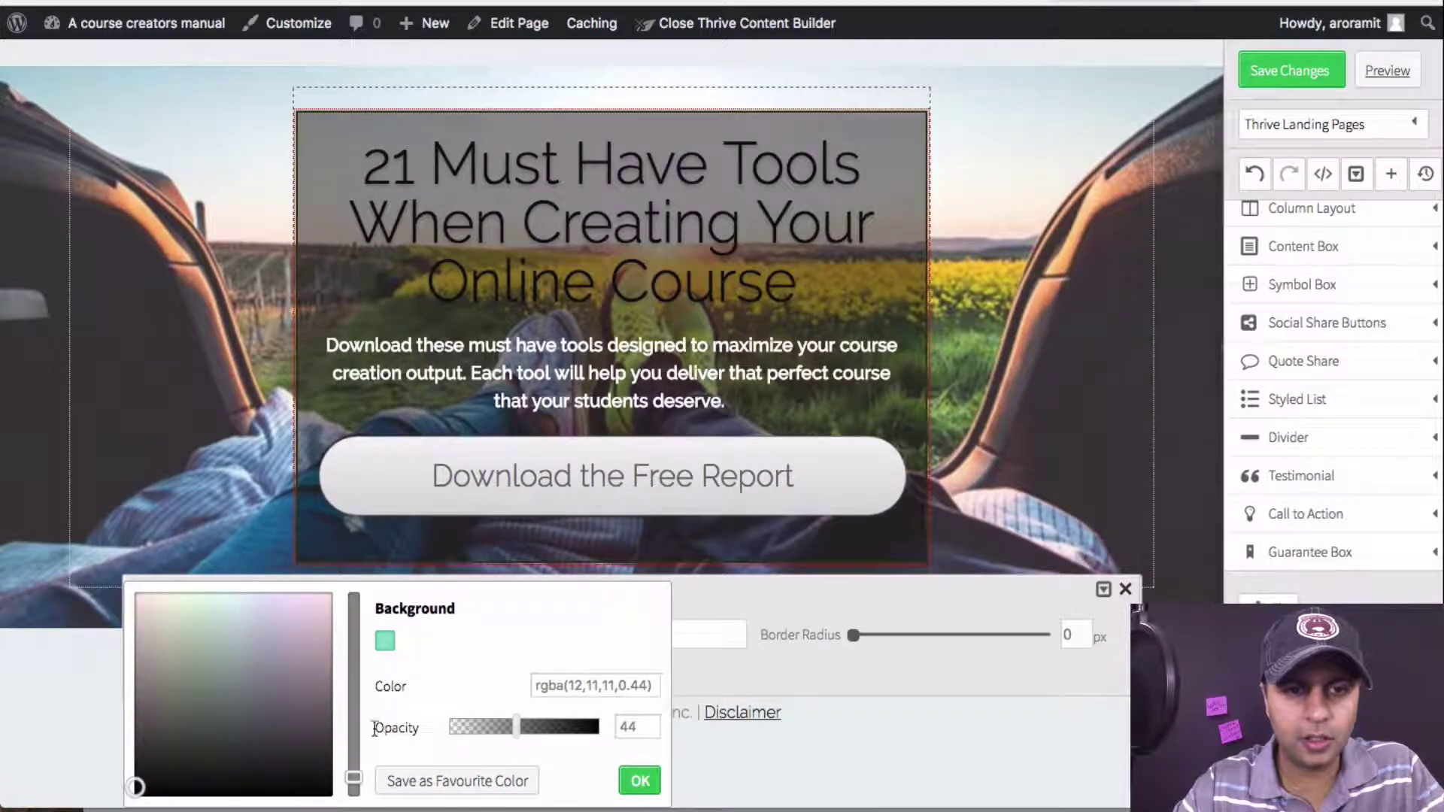
{"action": "left_click", "coordinate": [456, 782]}
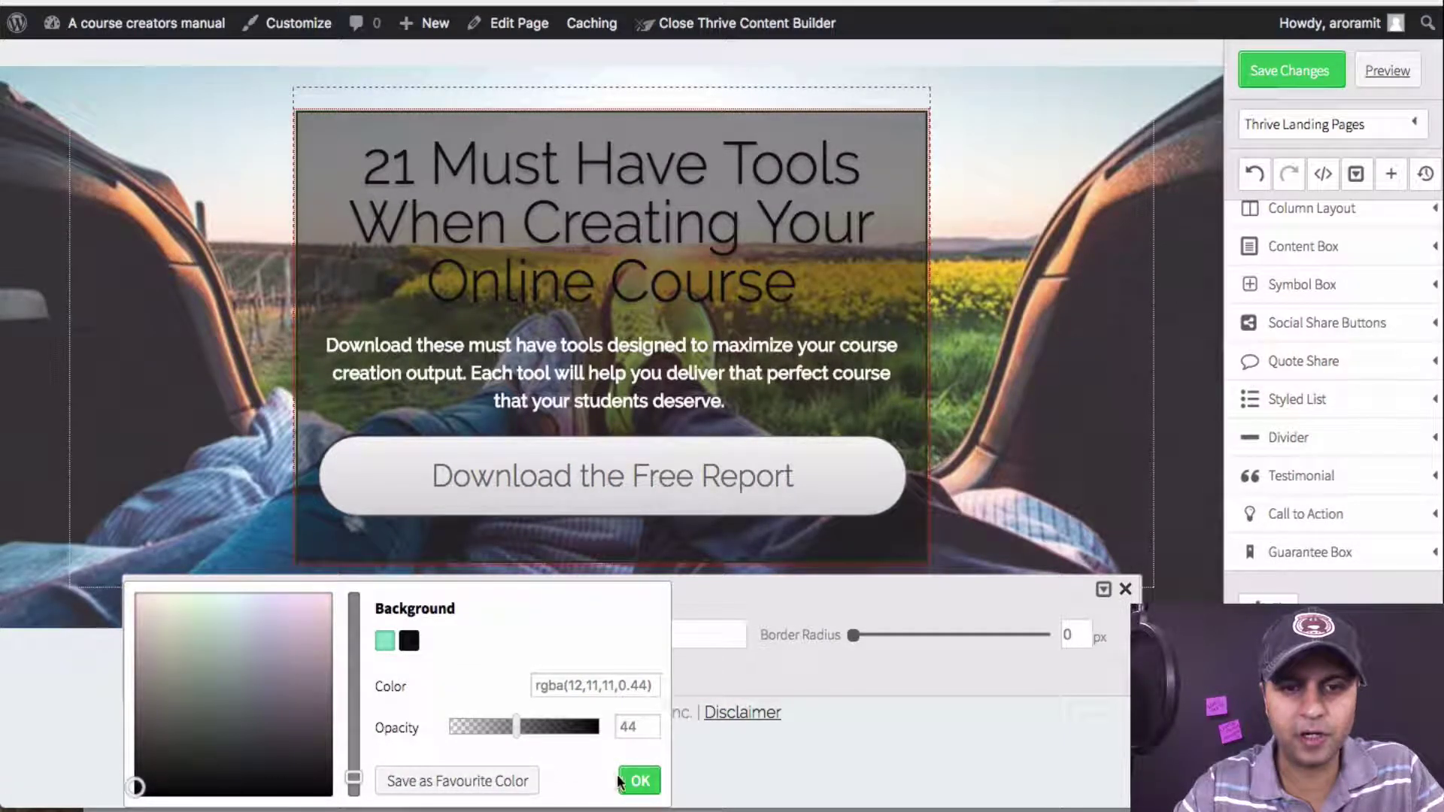
{"action": "left_click", "coordinate": [640, 783]}
{"action": "left_click", "coordinate": [546, 618]}
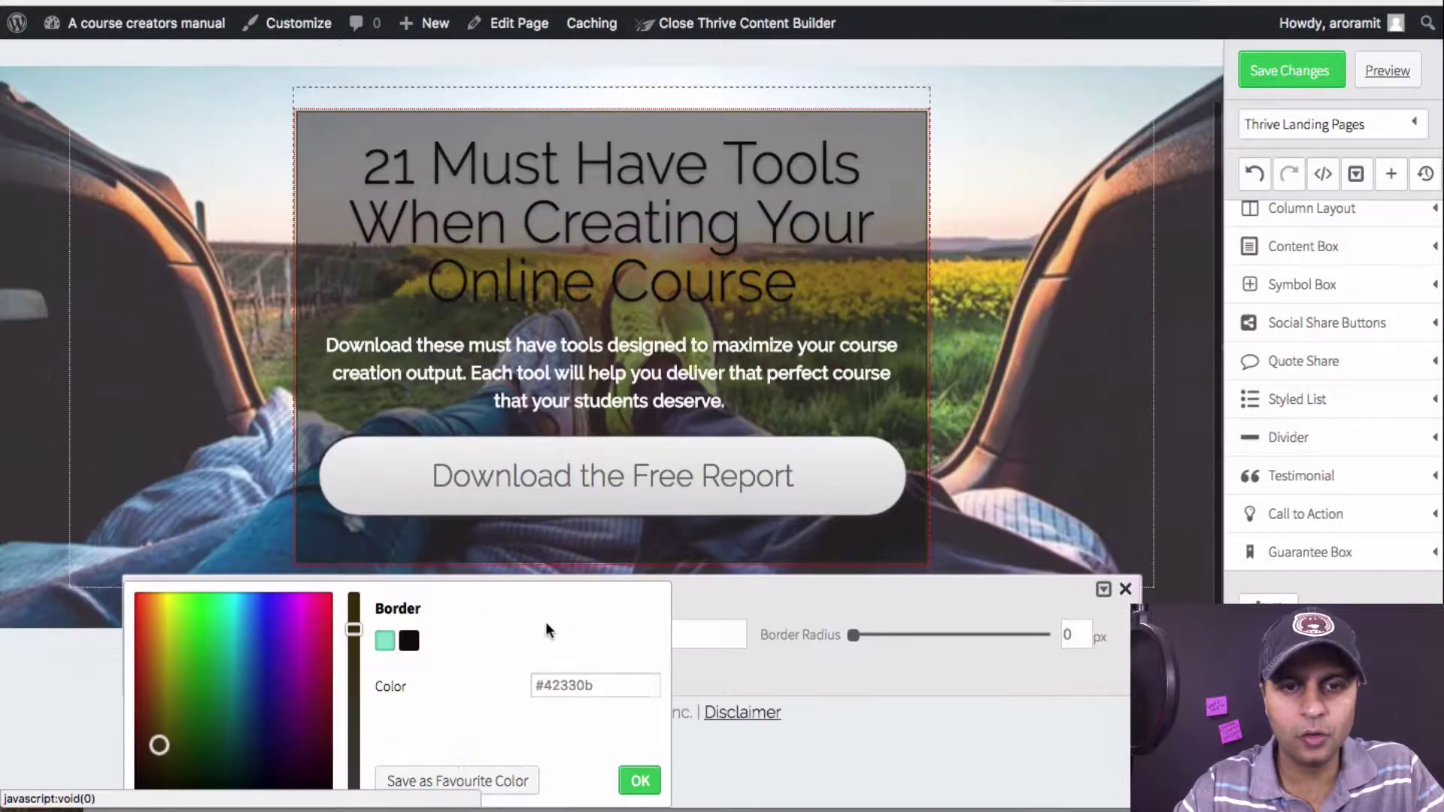
{"action": "left_click", "coordinate": [409, 641]}
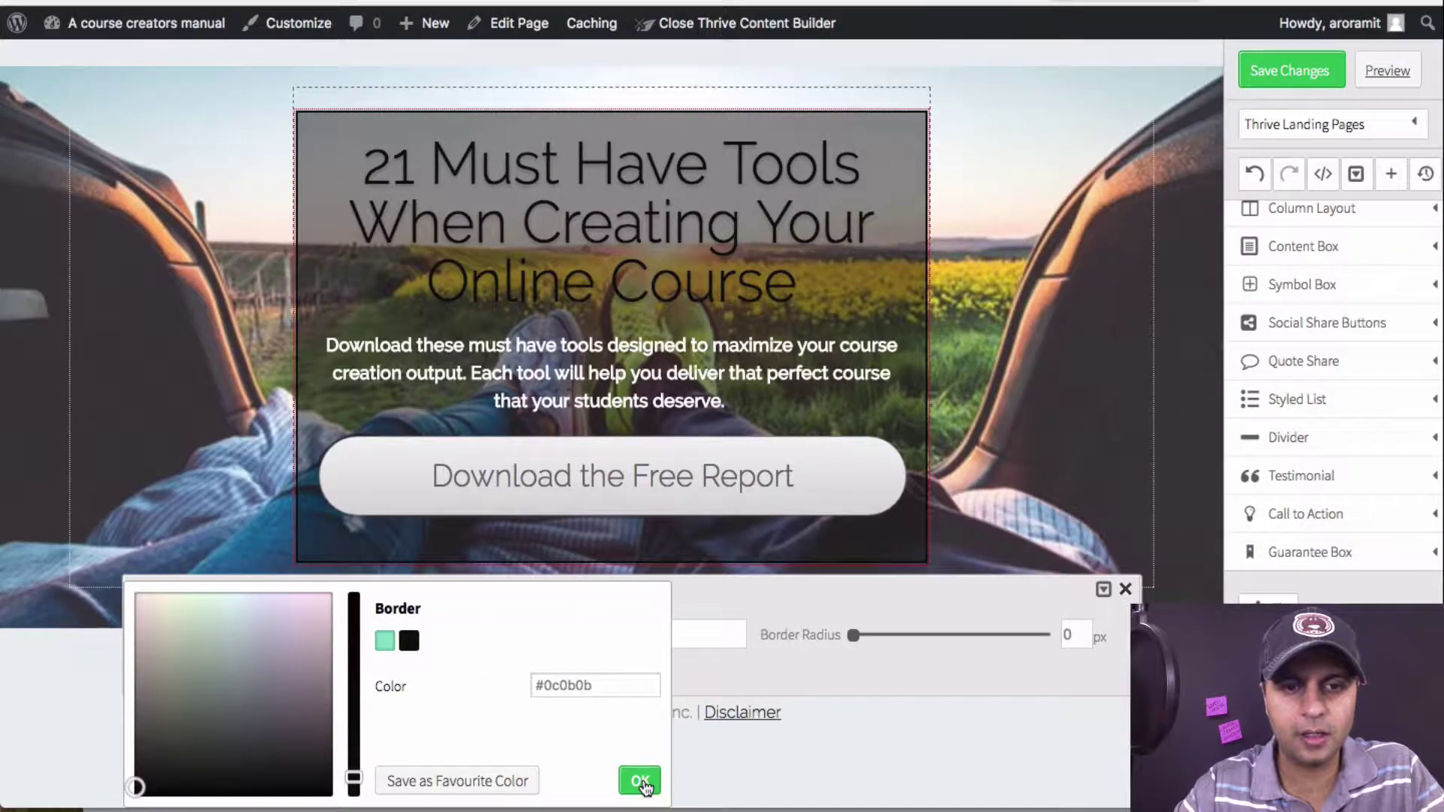
{"action": "left_click", "coordinate": [640, 782]}
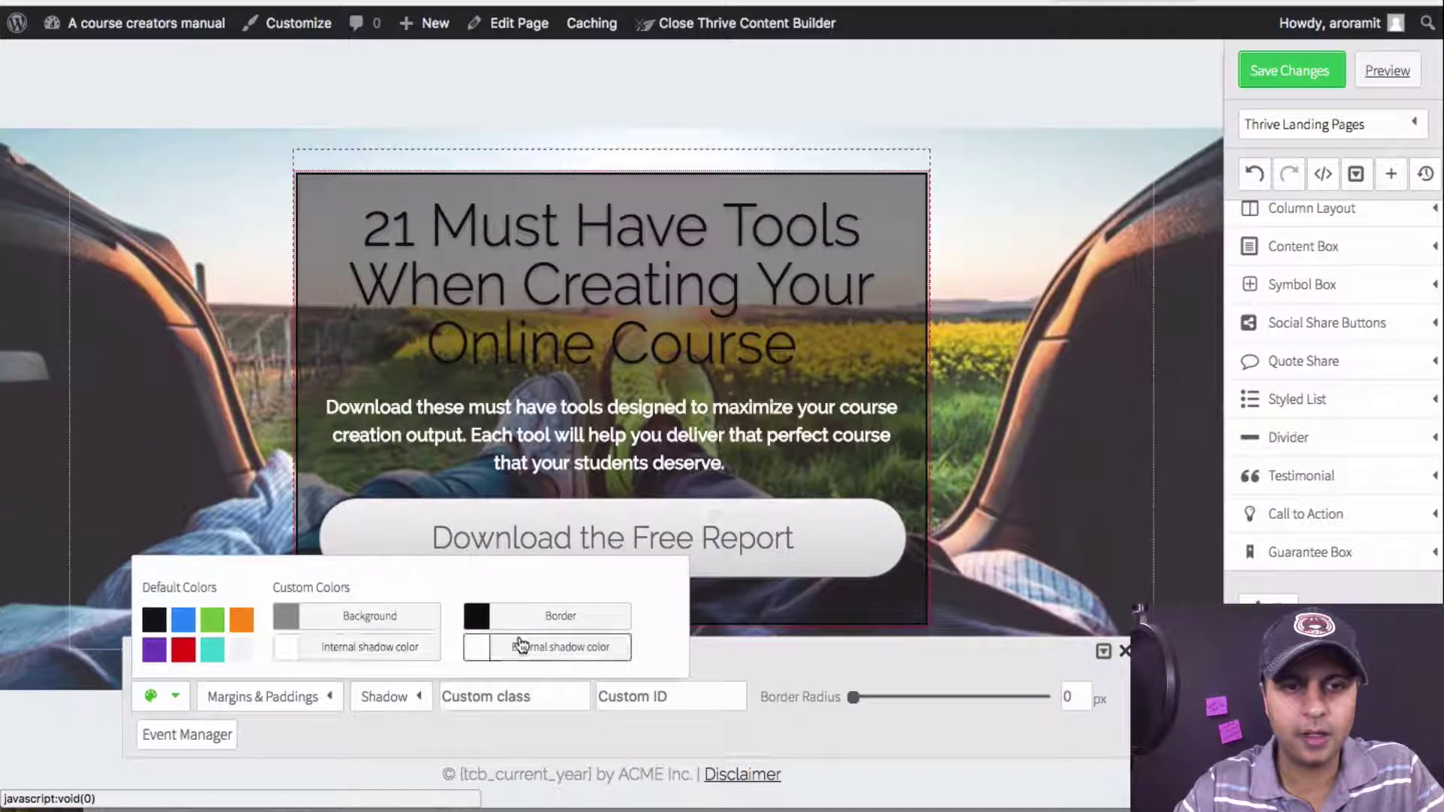
{"action": "left_click", "coordinate": [1018, 472]}
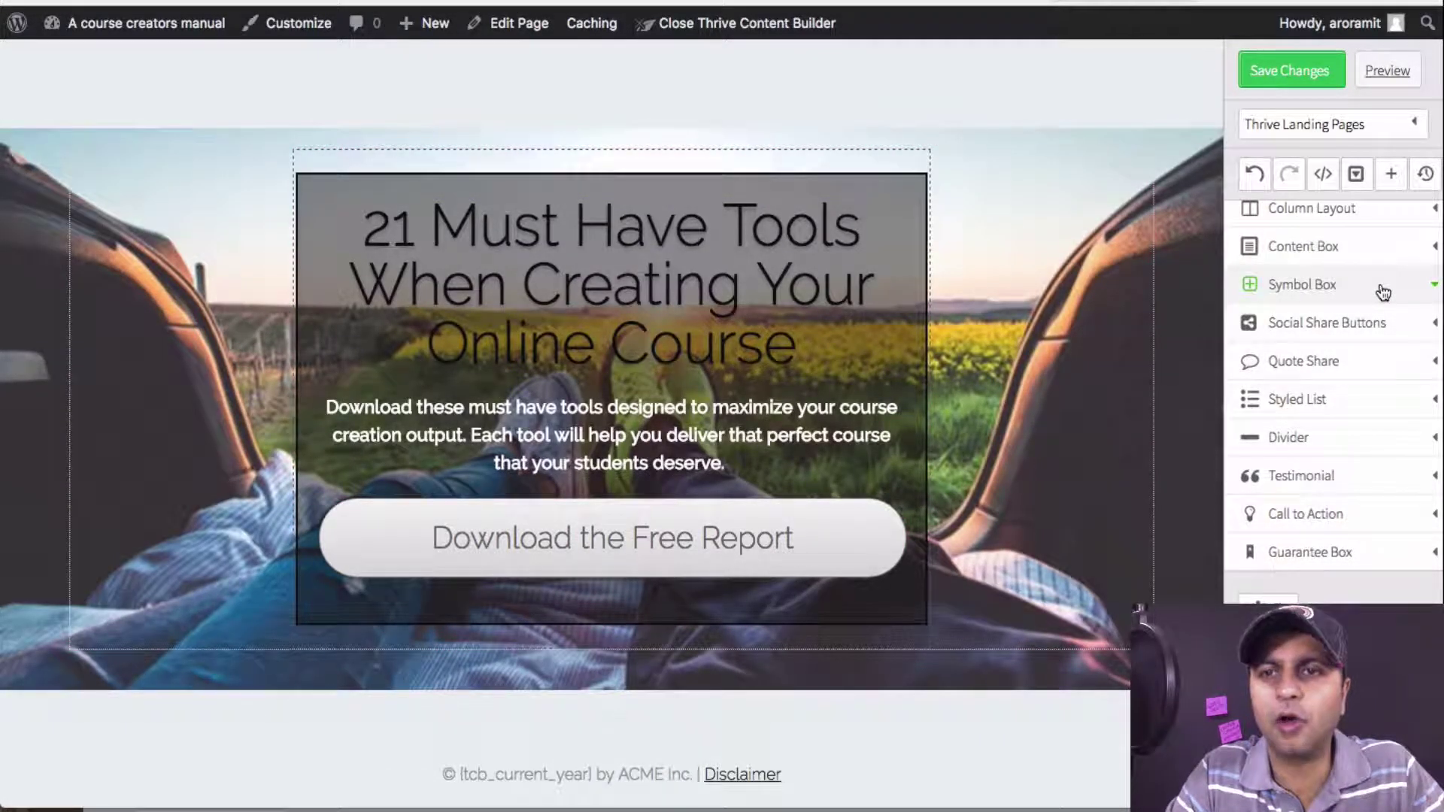
- Switch the Download the Free Report button from Style 2 to Style 3
{"action": "left_click", "coordinate": [713, 546]}
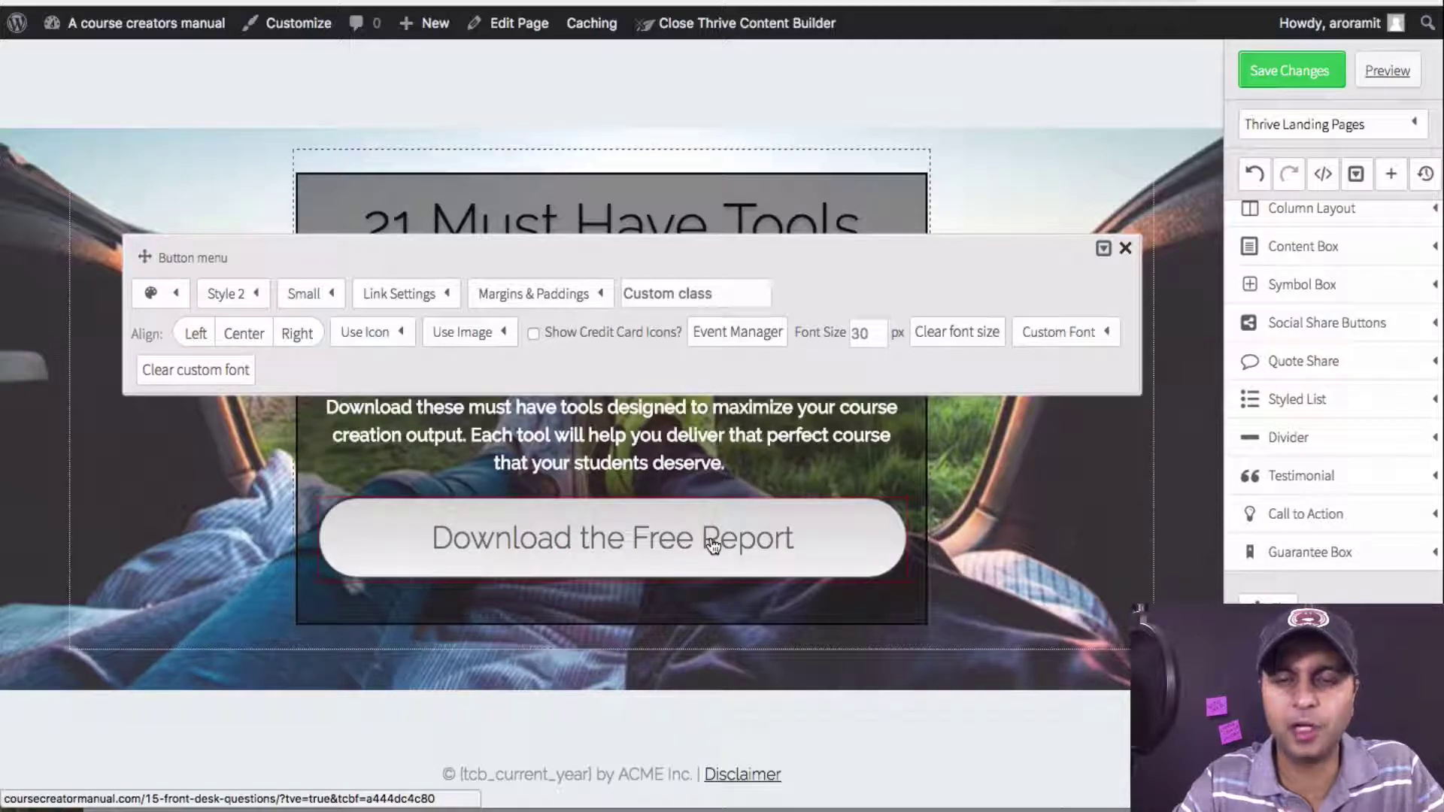
{"action": "left_click", "coordinate": [244, 291]}
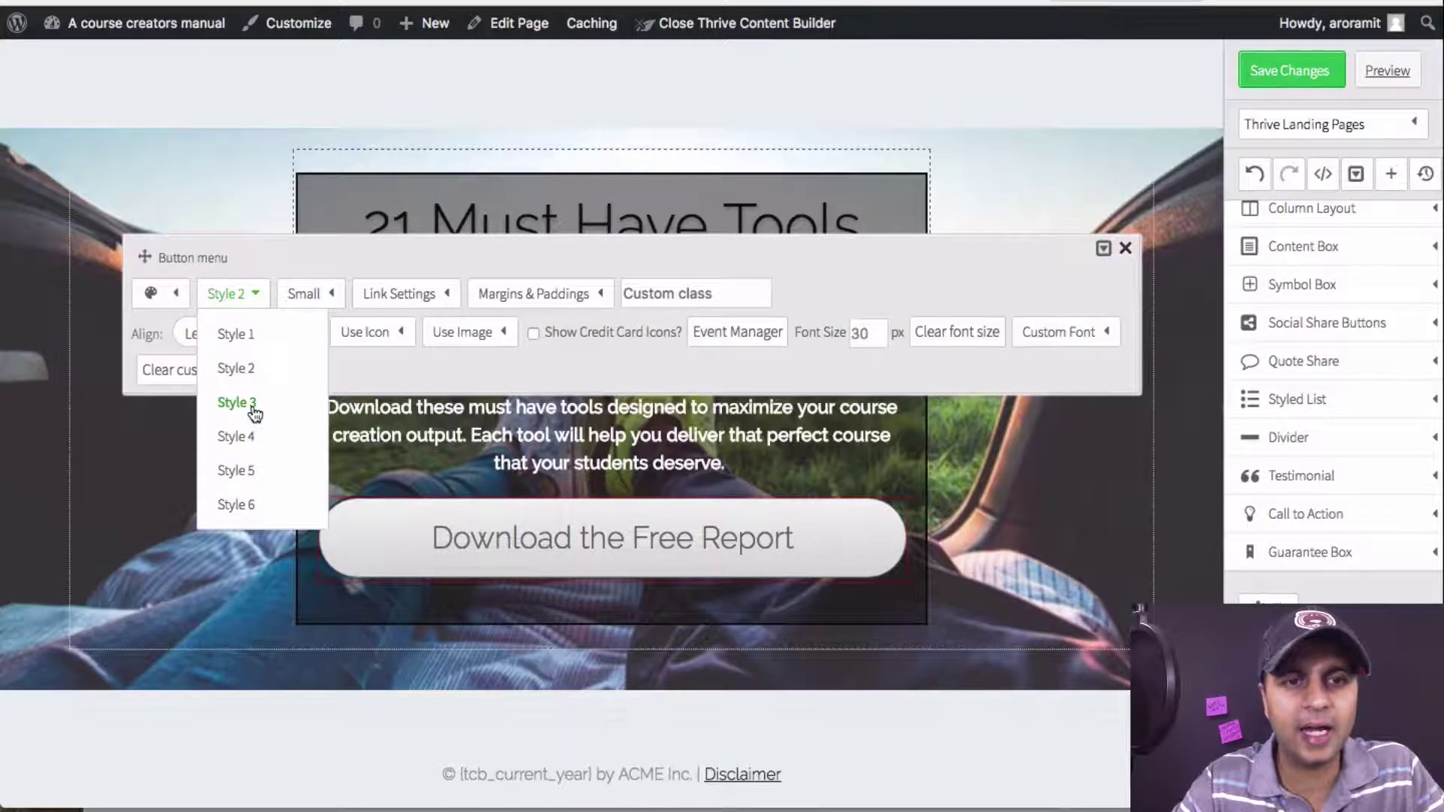
{"action": "left_click", "coordinate": [254, 409]}
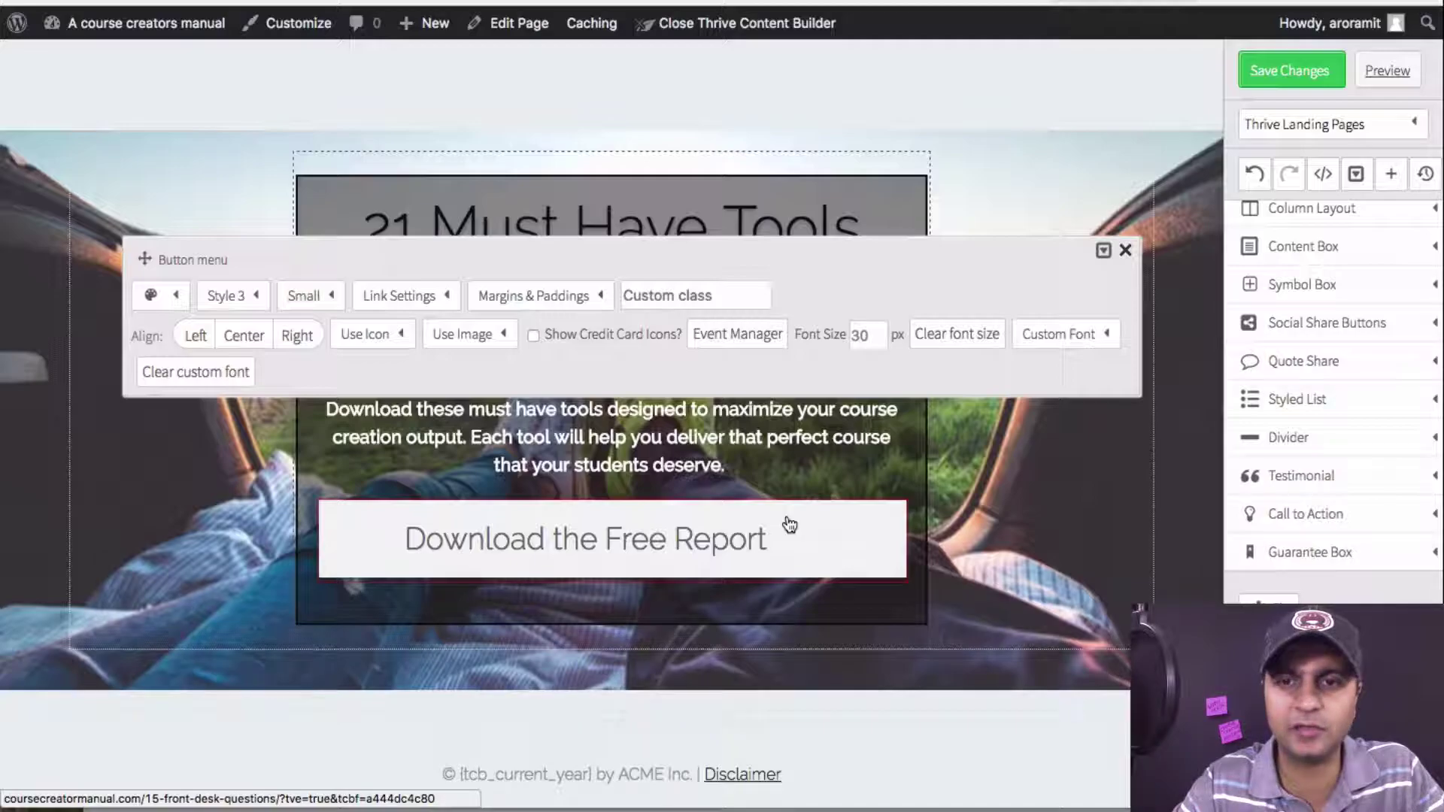
- Set the button background to bright yellow, adjusting from the saved teal colour
{"action": "left_click", "coordinate": [167, 304]}
{"action": "left_click", "coordinate": [343, 368]}
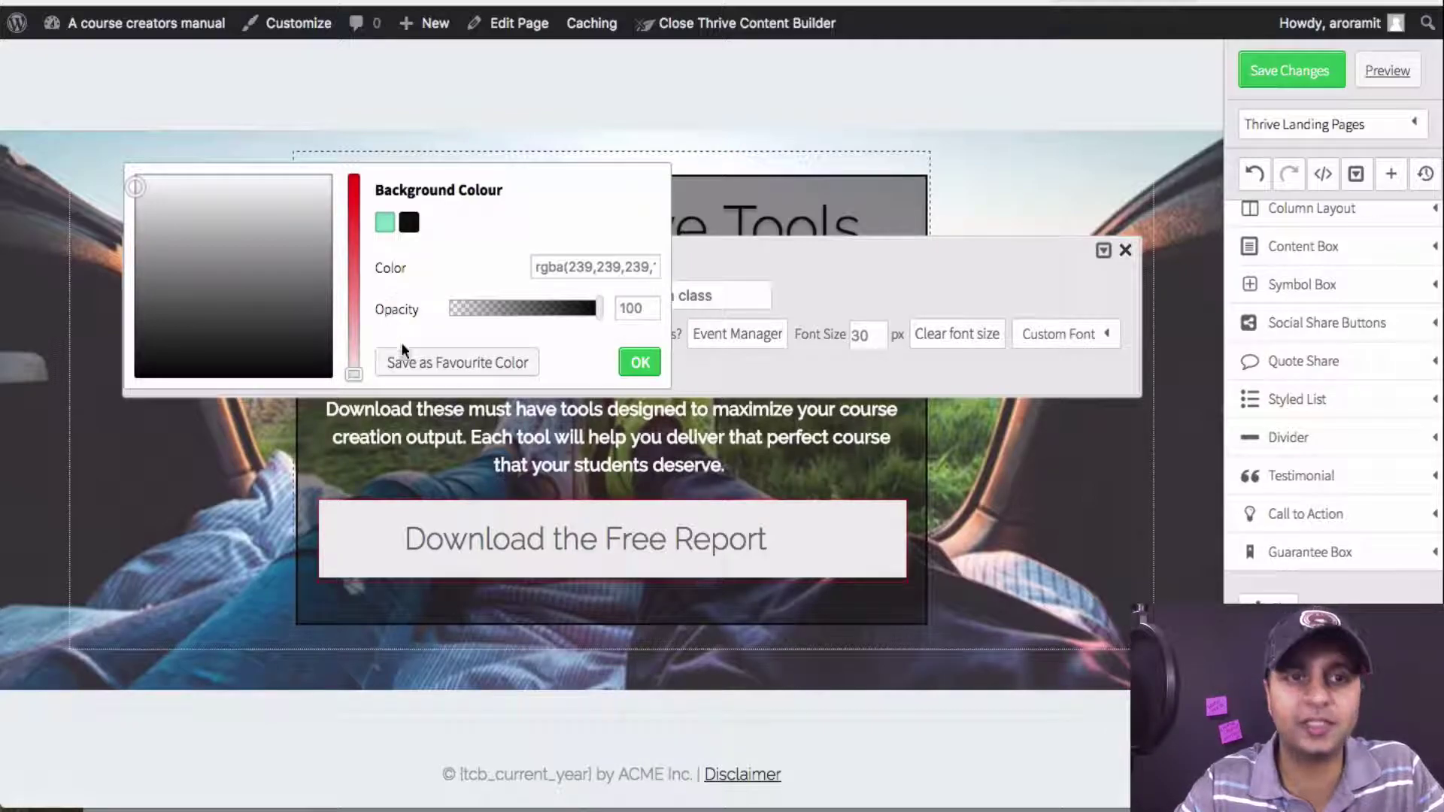
{"action": "left_click", "coordinate": [391, 226]}
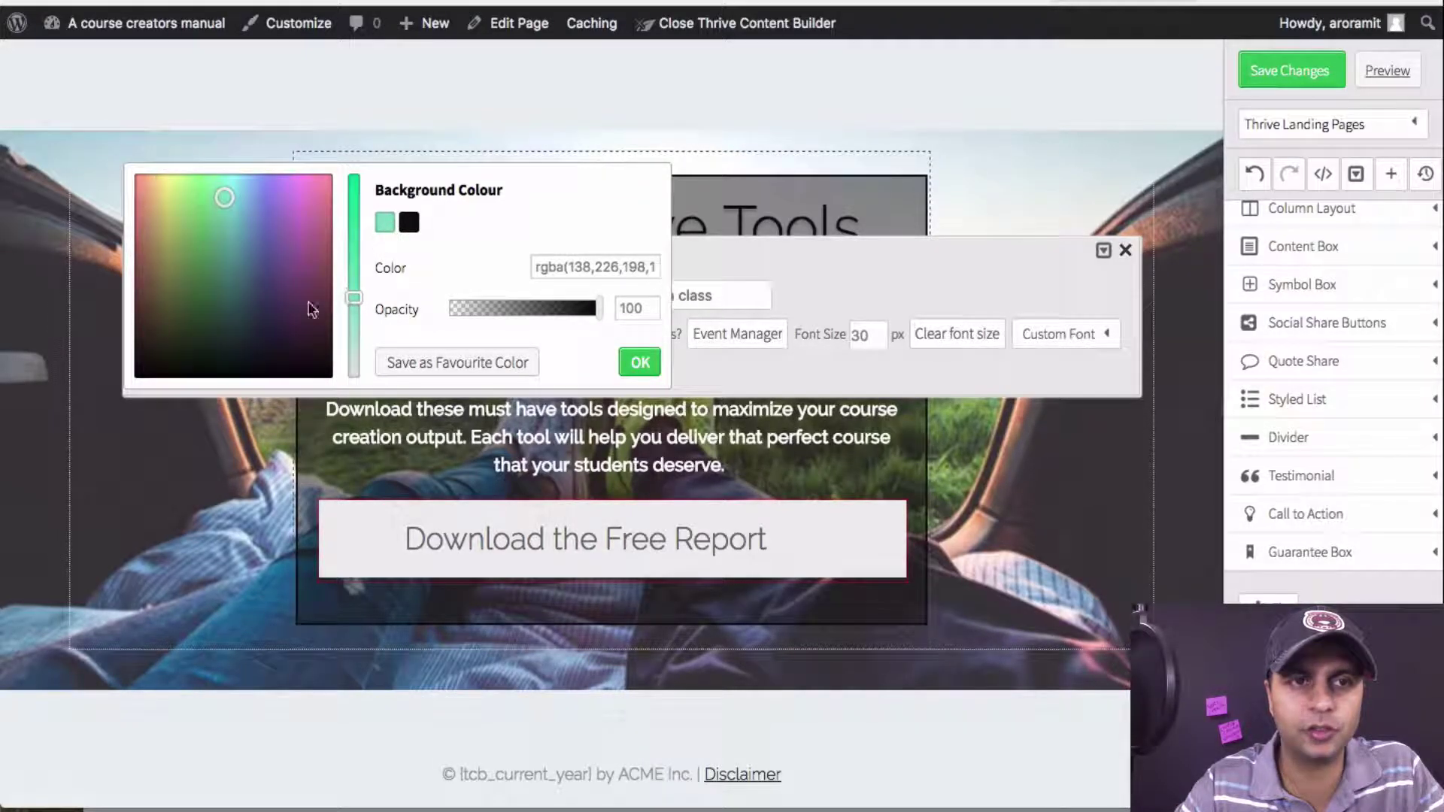
{"action": "left_click_drag", "start_coordinate": [219, 194], "coordinate": [161, 193]}
{"action": "mouse_move", "coordinate": [353, 297]}
{"action": "left_mouse_down"}
{"action": "mouse_move", "coordinate": [358, 178]}
{"action": "mouse_move", "coordinate": [361, 230]}
{"action": "left_mouse_up"}
{"action": "left_click_drag", "start_coordinate": [167, 193], "coordinate": [169, 188]}
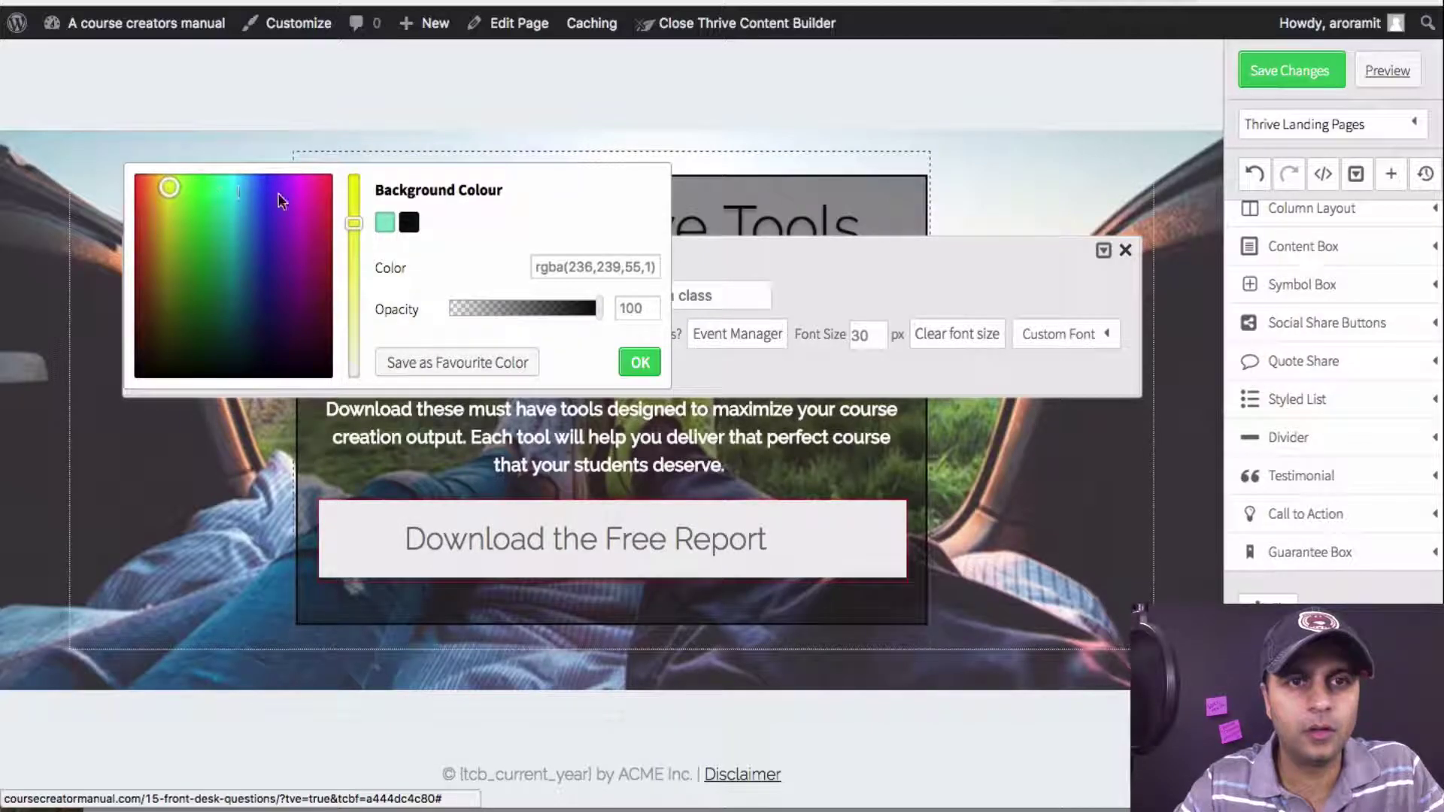
{"action": "left_click", "coordinate": [637, 362]}
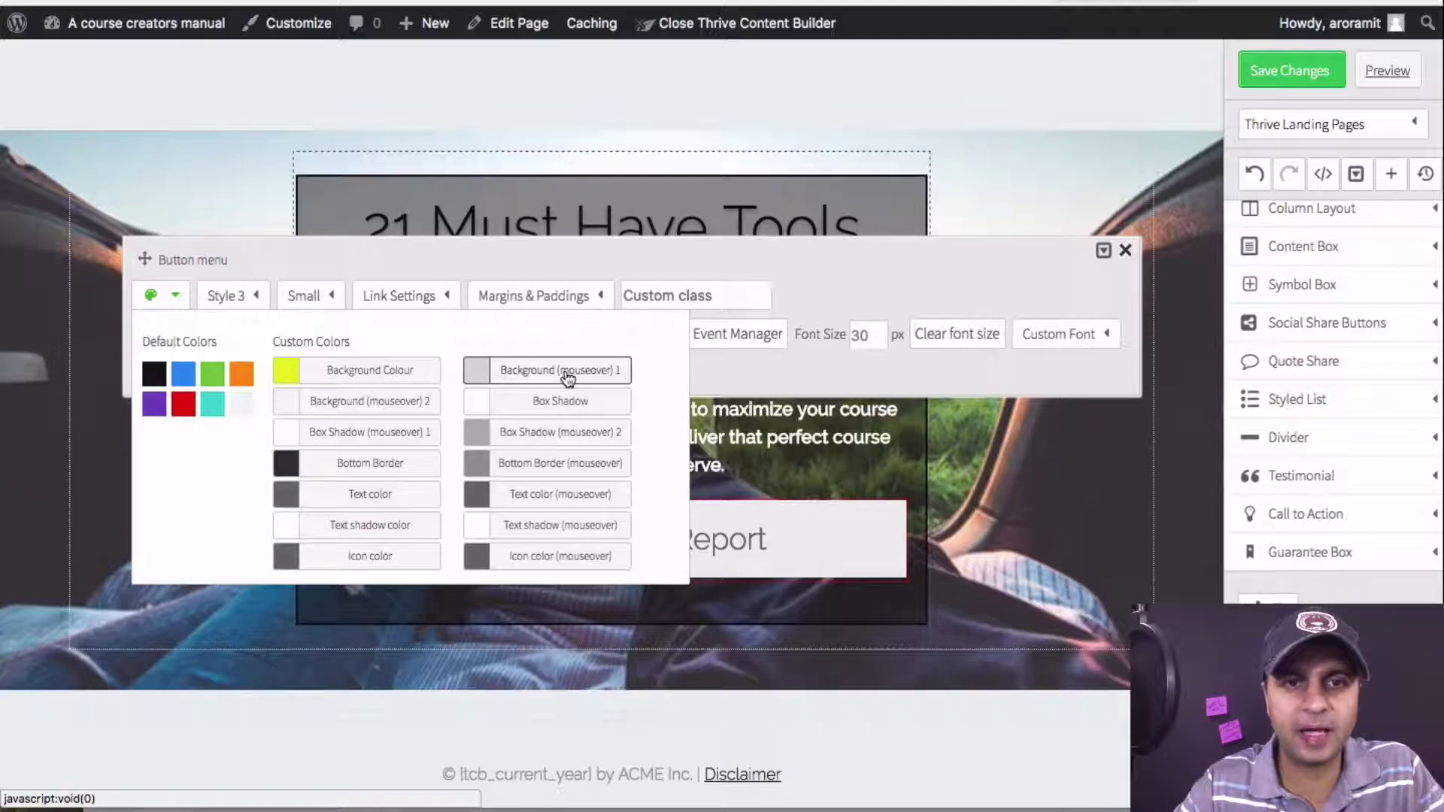
- Save the yellow as a favourite and apply it to Background (mouseover) 1
{"action": "left_click", "coordinate": [567, 373]}
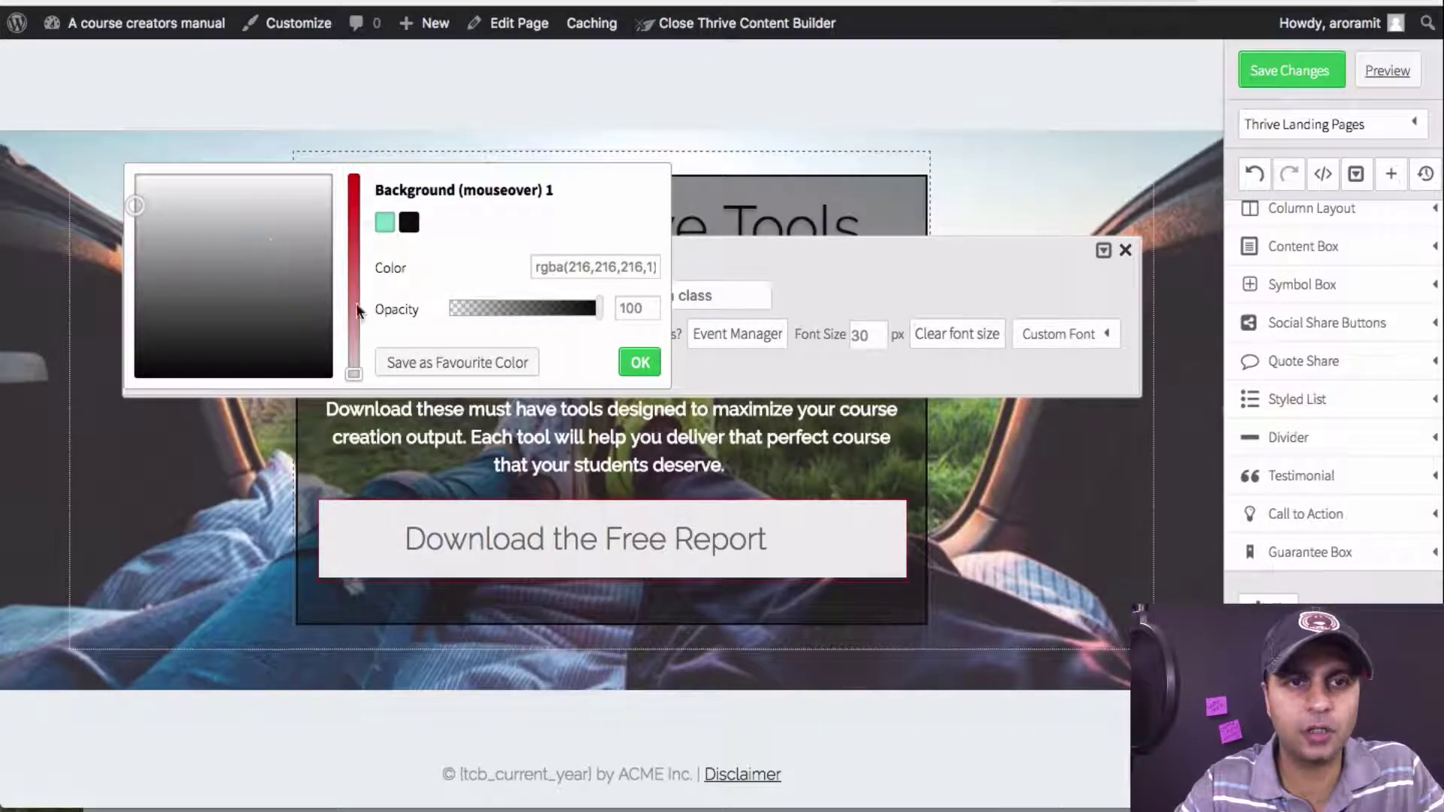
{"action": "left_click", "coordinate": [639, 362]}
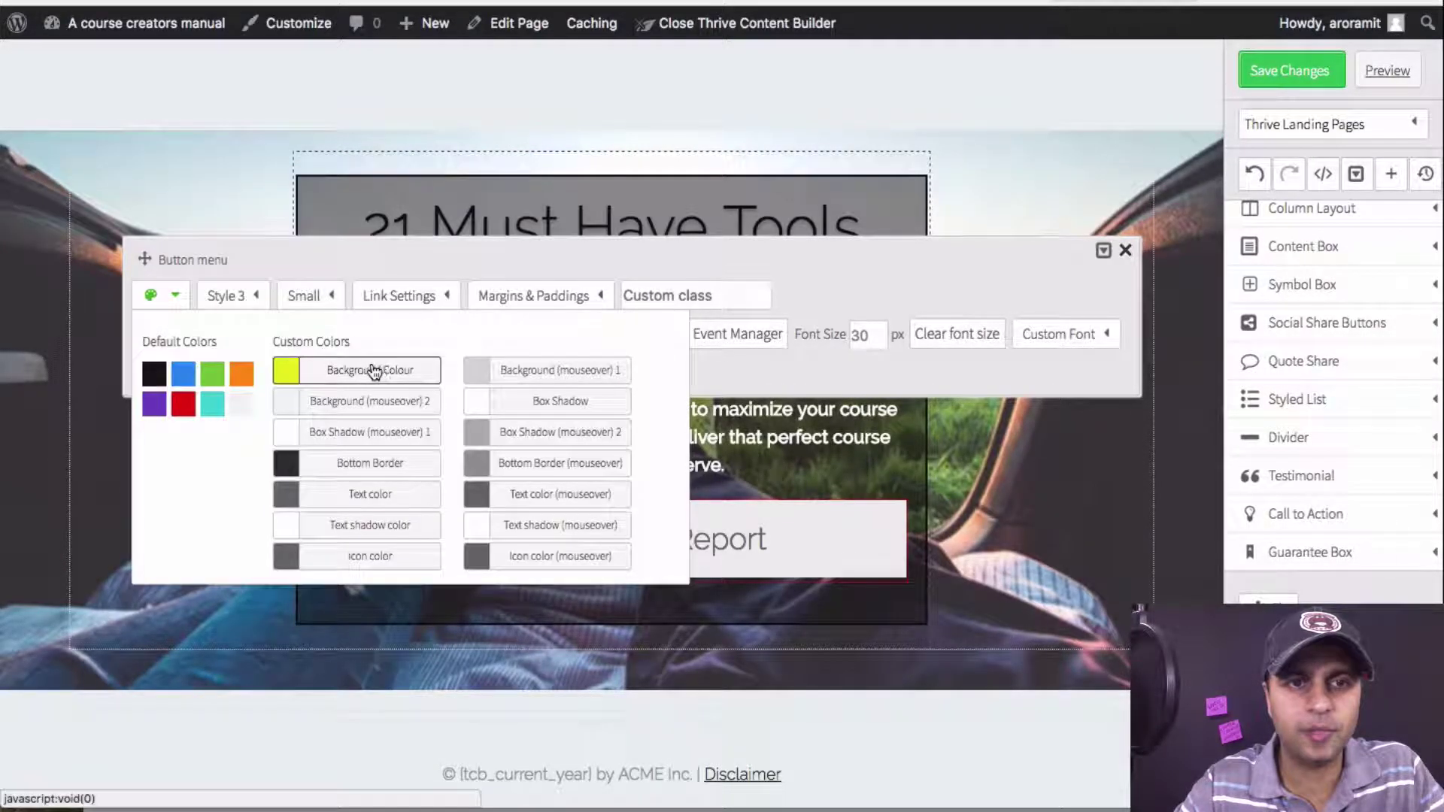
{"action": "left_click", "coordinate": [370, 366]}
{"action": "left_click", "coordinate": [475, 364]}
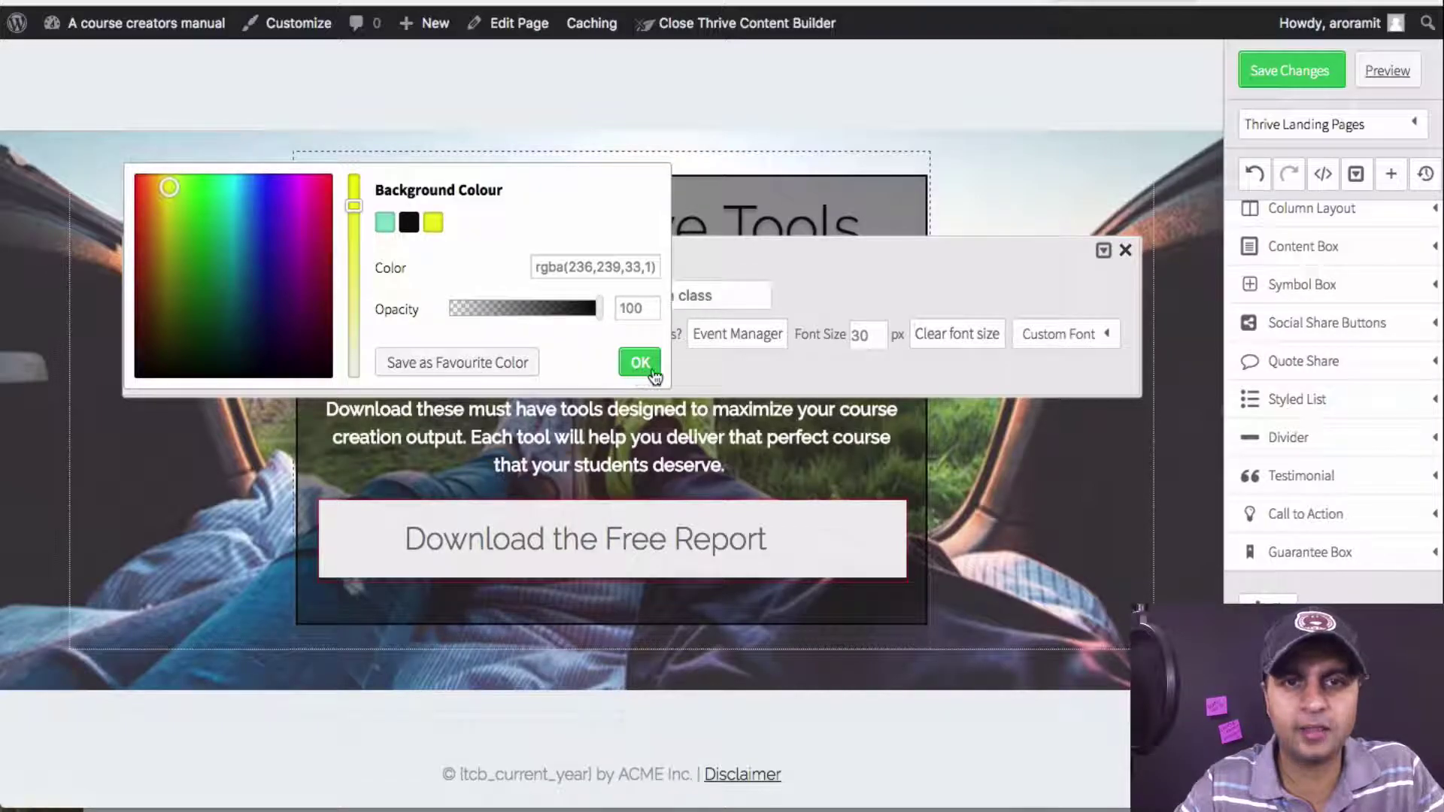
{"action": "left_click", "coordinate": [650, 369]}
{"action": "left_click", "coordinate": [549, 370]}
{"action": "left_click", "coordinate": [433, 224]}
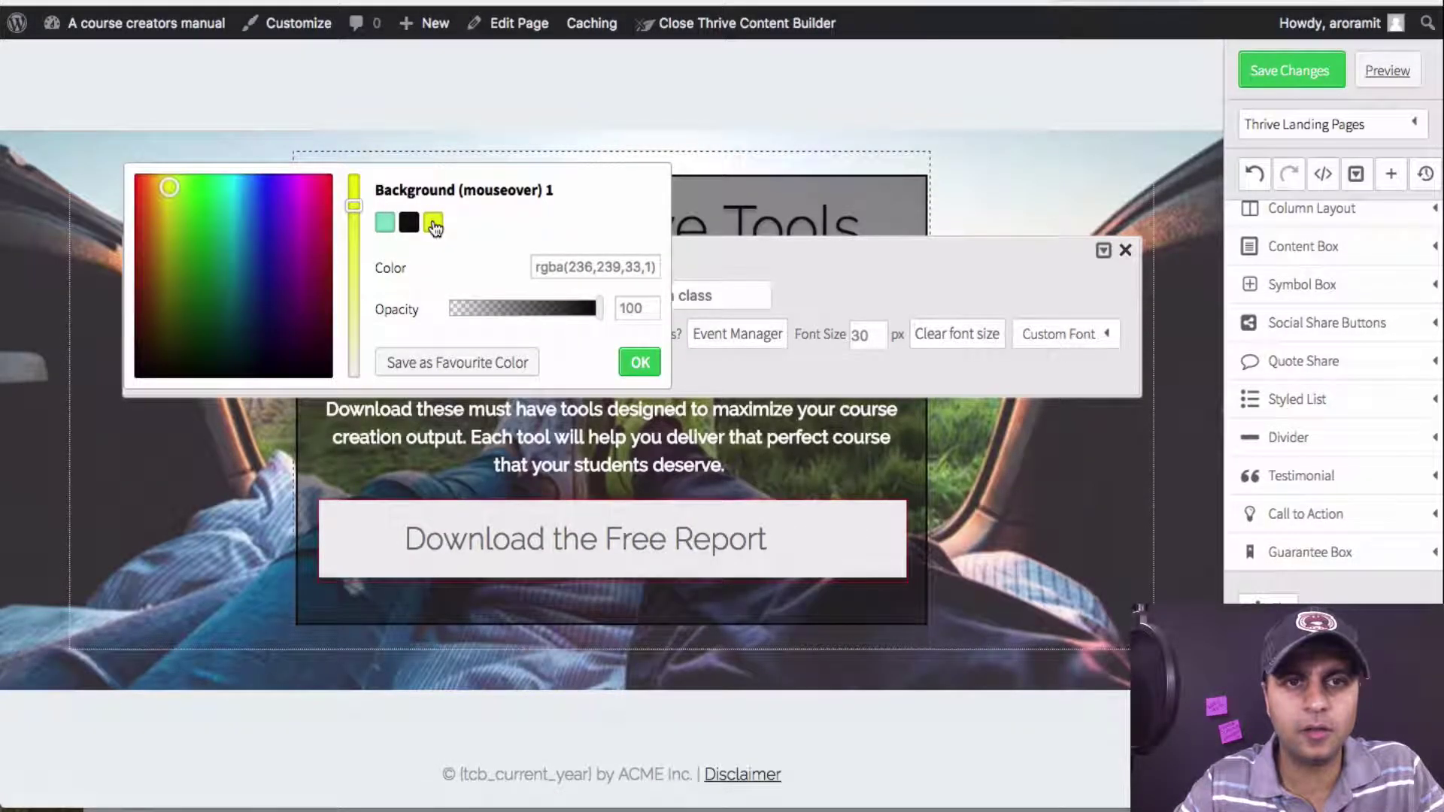
{"action": "left_click", "coordinate": [639, 363]}
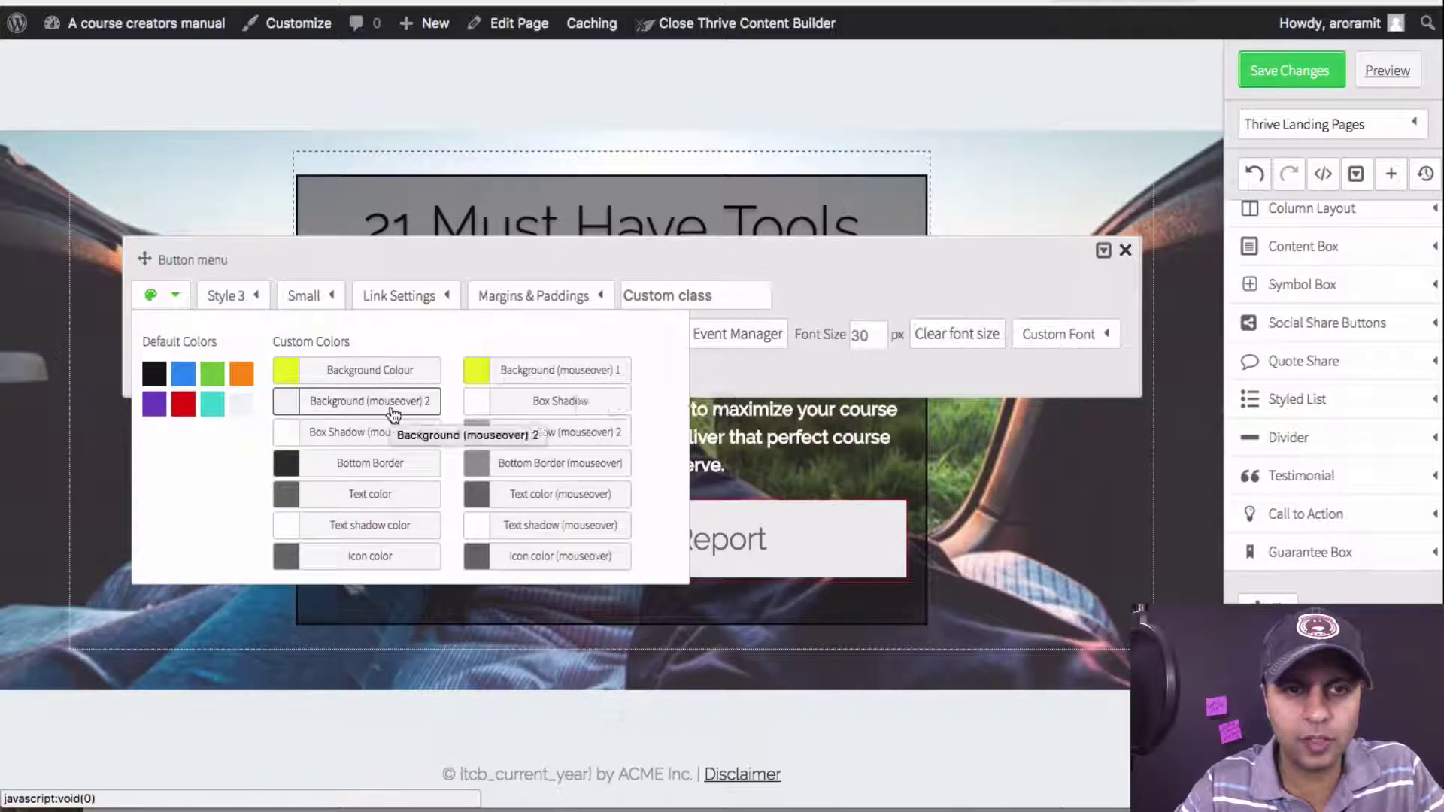
- Apply the saved yellow to the second hover background and first hover box shadow
{"action": "left_click", "coordinate": [385, 401]}
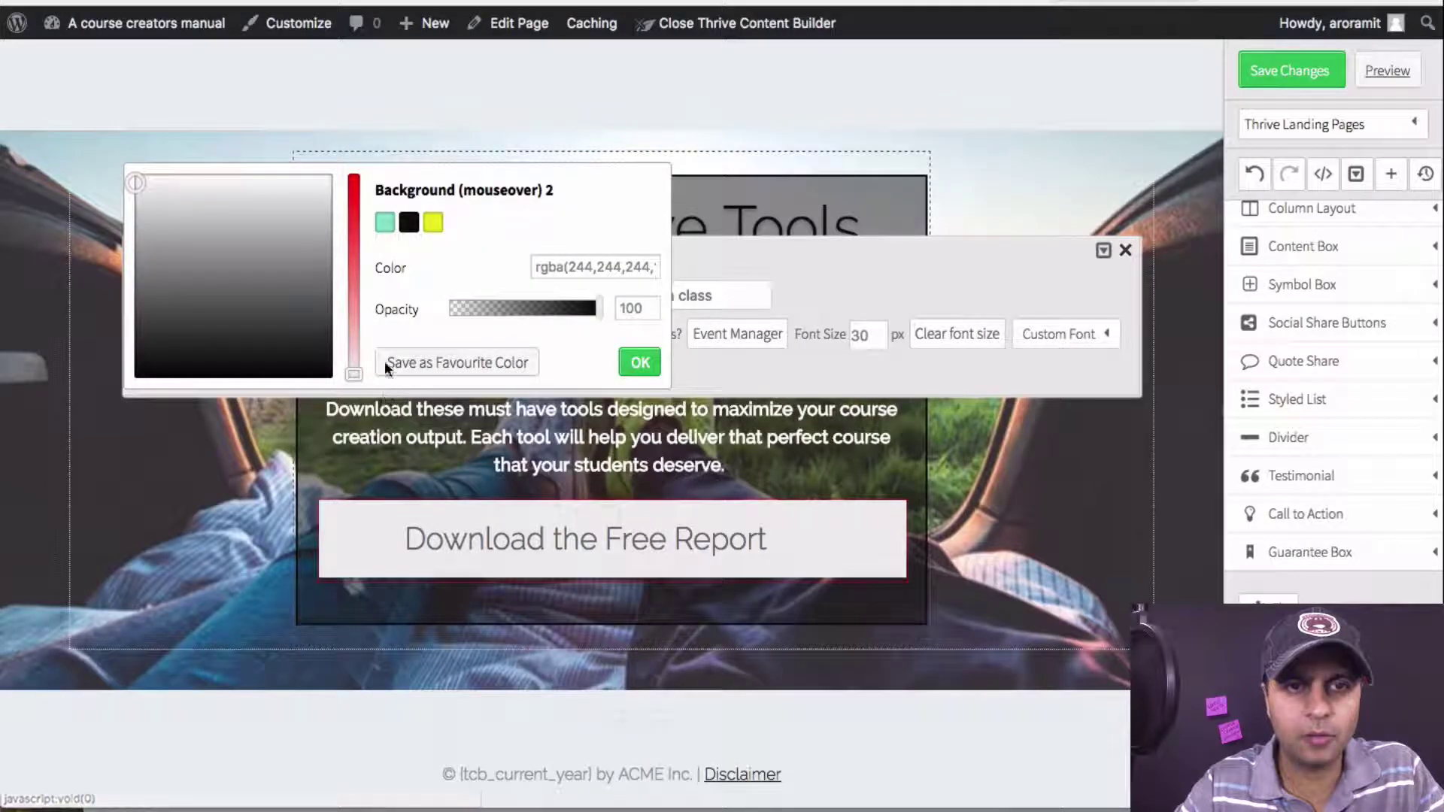
{"action": "left_click", "coordinate": [433, 222]}
{"action": "left_click", "coordinate": [640, 361]}
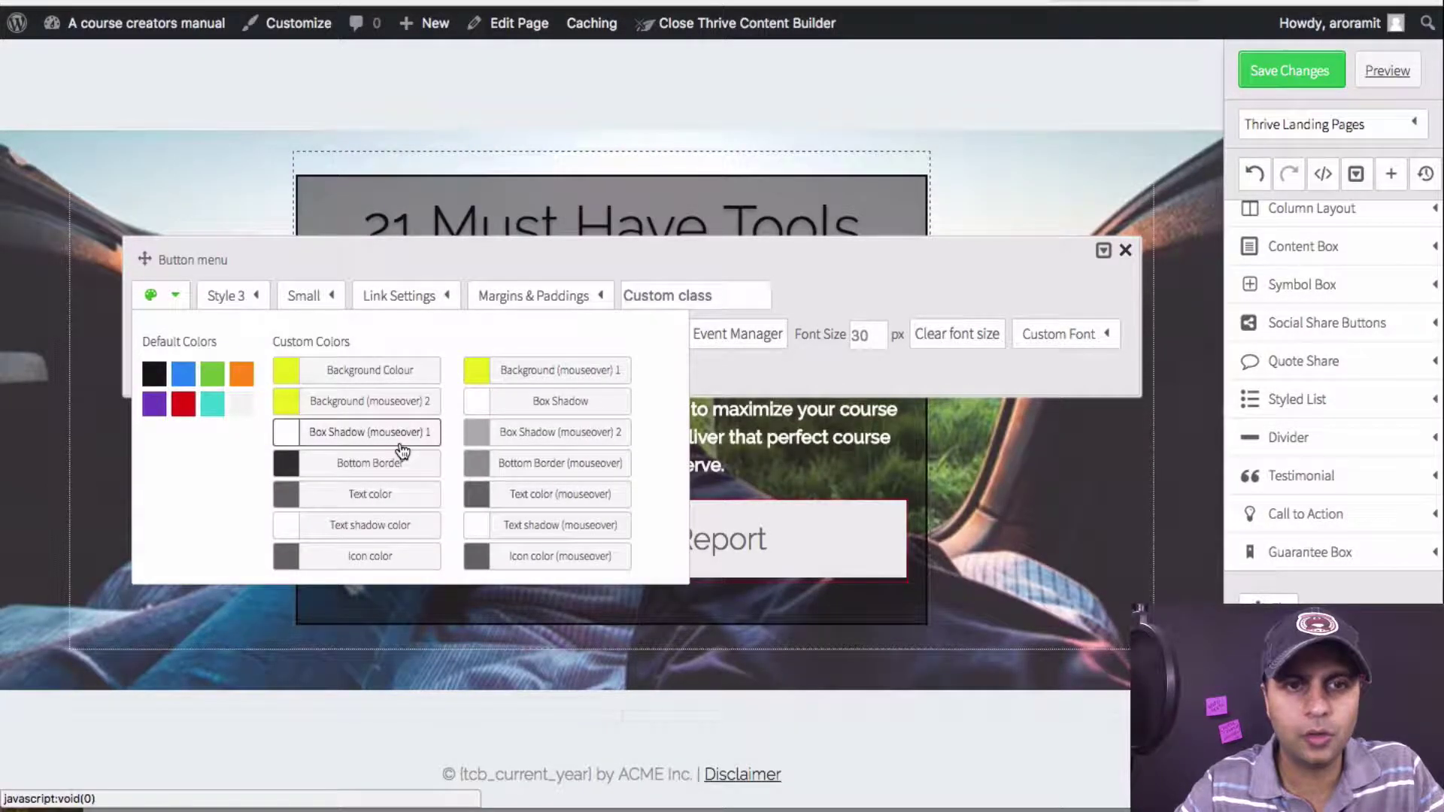
{"action": "left_click", "coordinate": [401, 444]}
{"action": "left_click", "coordinate": [433, 222]}
{"action": "left_click", "coordinate": [639, 362]}
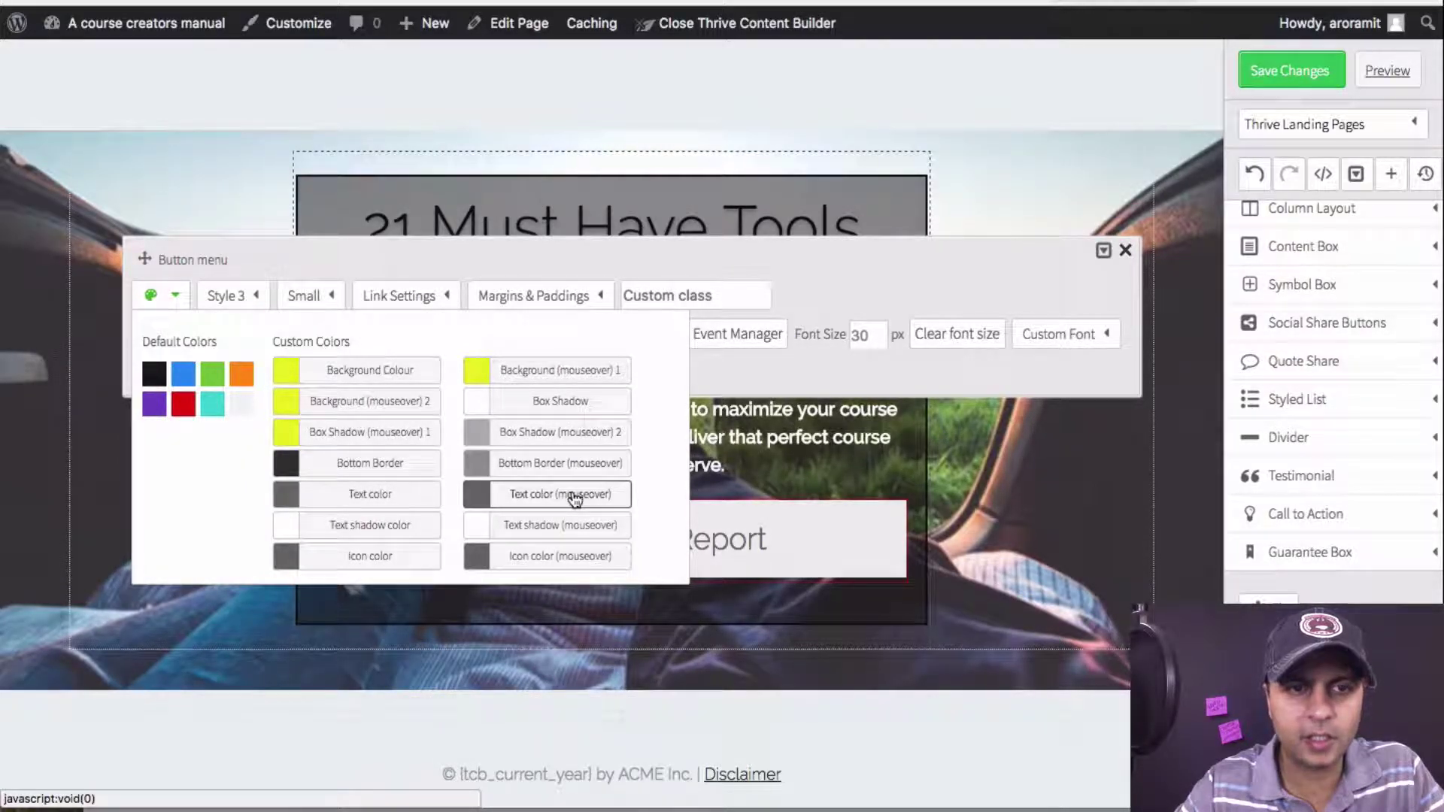
- Make the button's box shadow black and its text near-black
{"action": "left_click", "coordinate": [554, 412]}
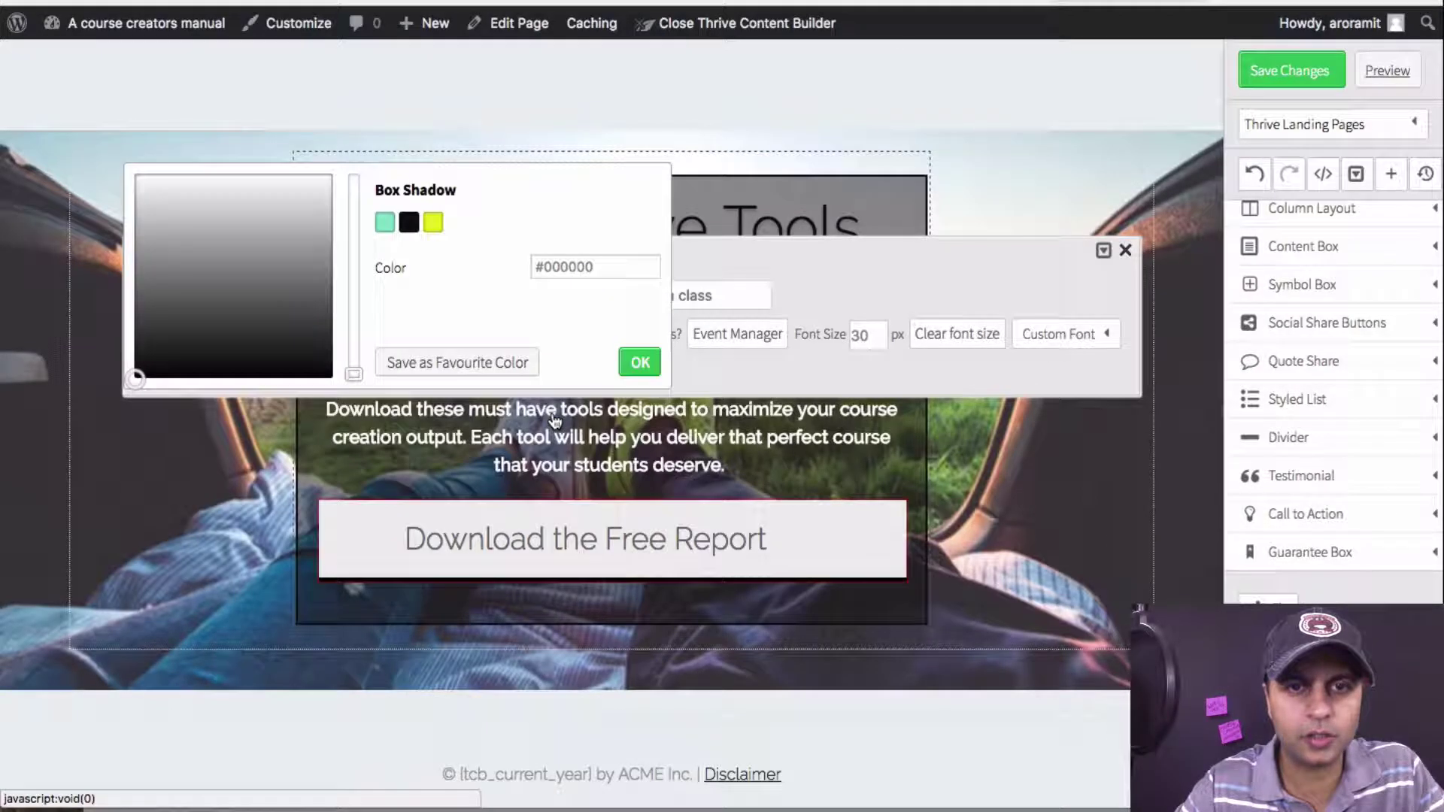
{"action": "left_click", "coordinate": [407, 233]}
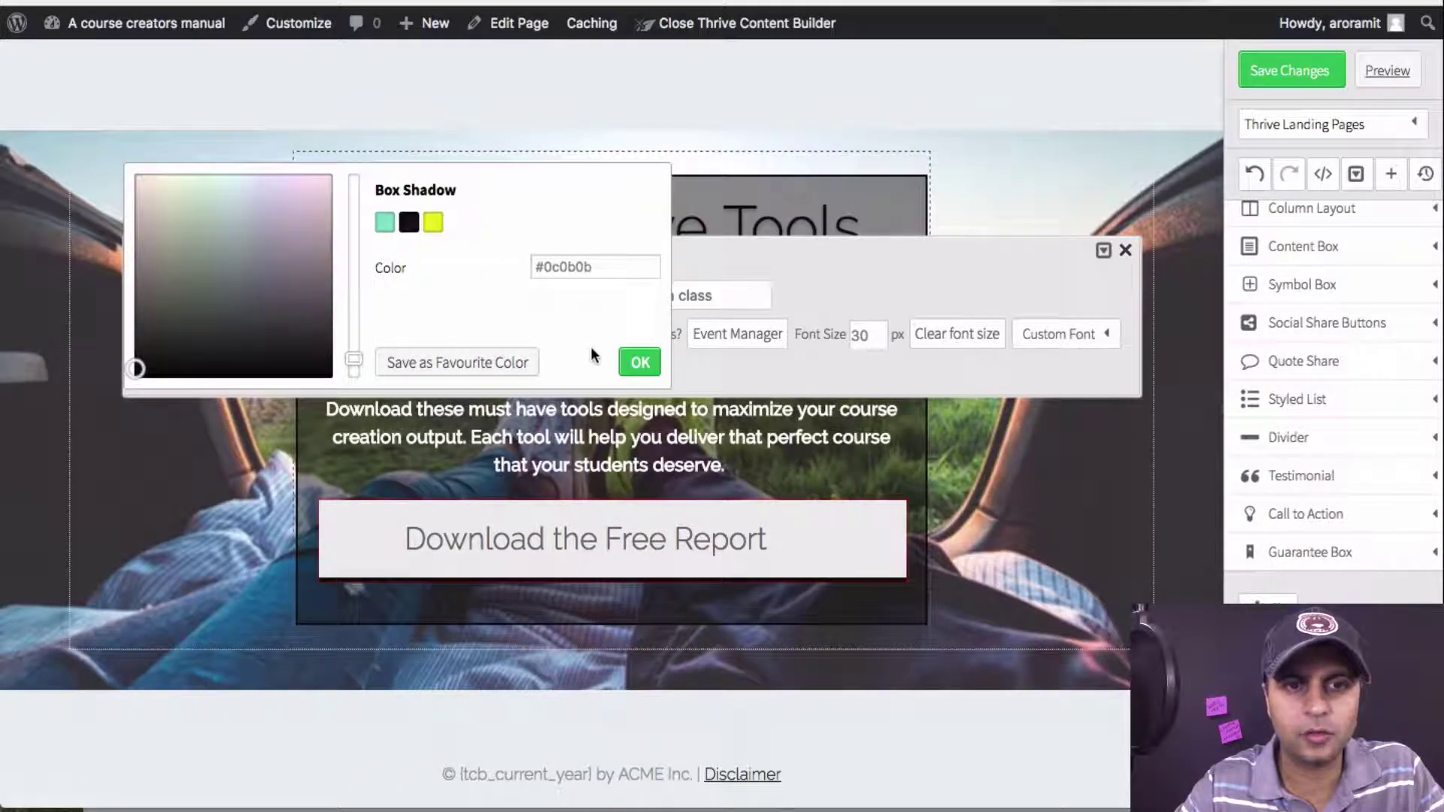
{"action": "left_click", "coordinate": [641, 368]}
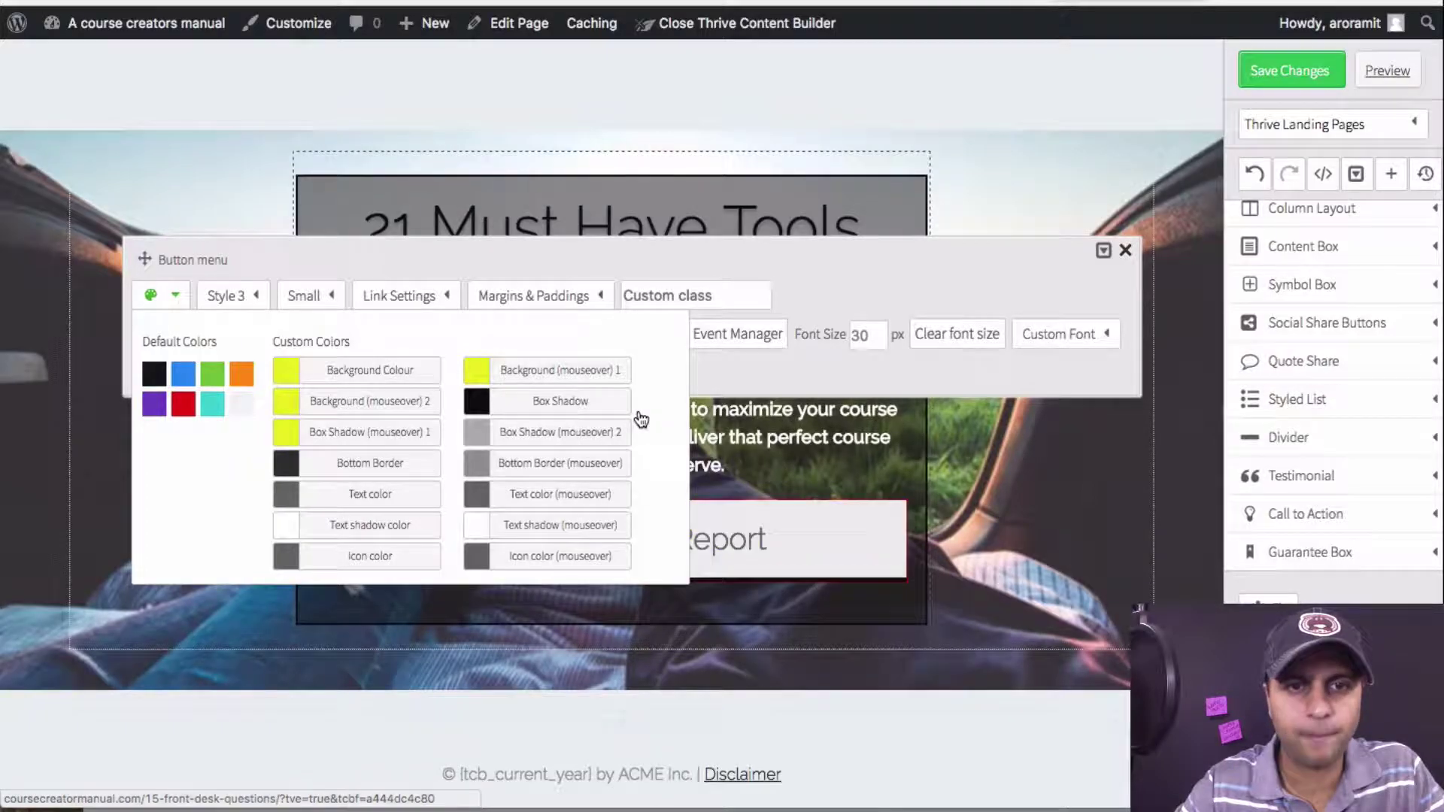
{"action": "left_click", "coordinate": [410, 500]}
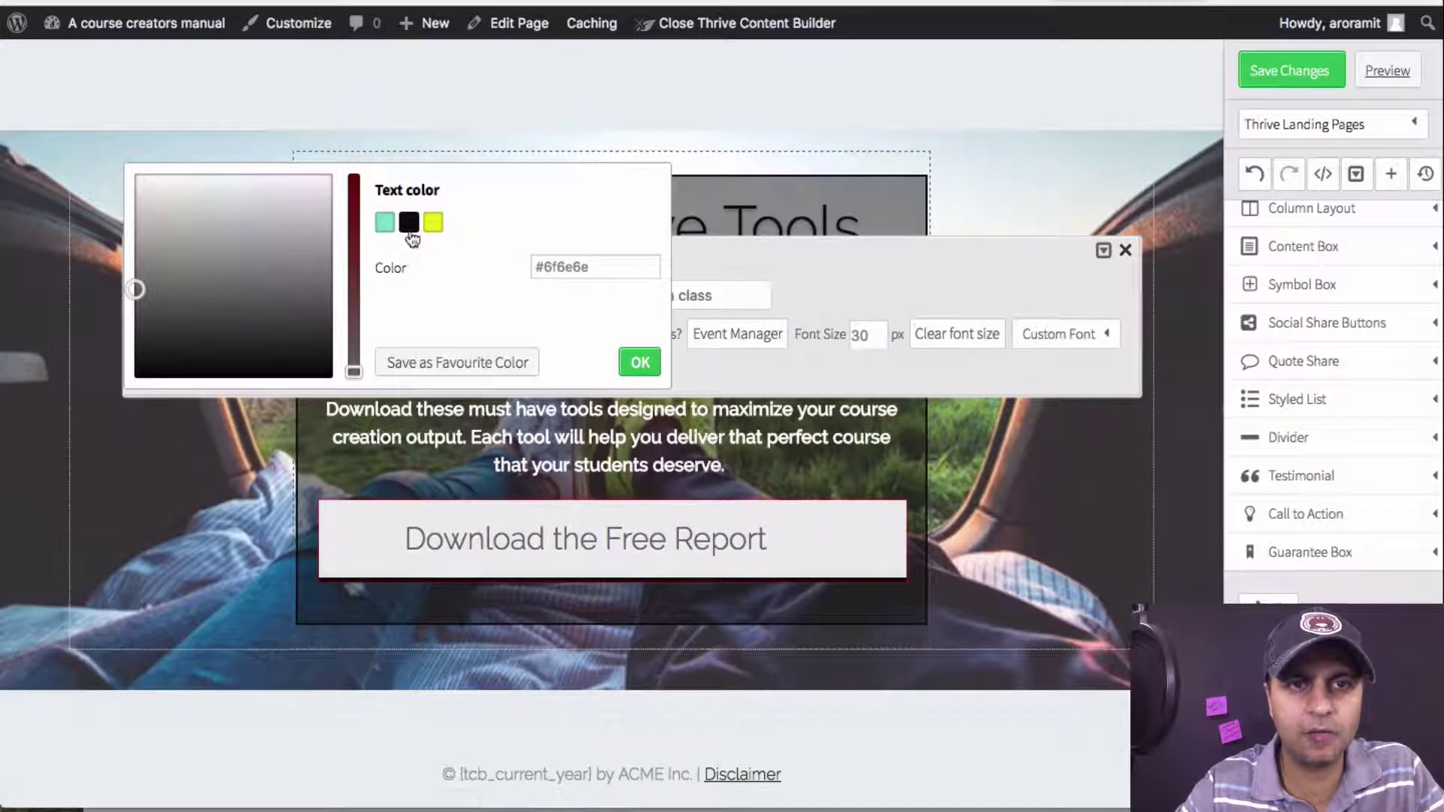
{"action": "mouse_move", "coordinate": [141, 289]}
{"action": "left_mouse_down"}
{"action": "mouse_move", "coordinate": [145, 161]}
{"action": "mouse_move", "coordinate": [129, 306]}
{"action": "mouse_move", "coordinate": [145, 369]}
{"action": "left_mouse_up"}
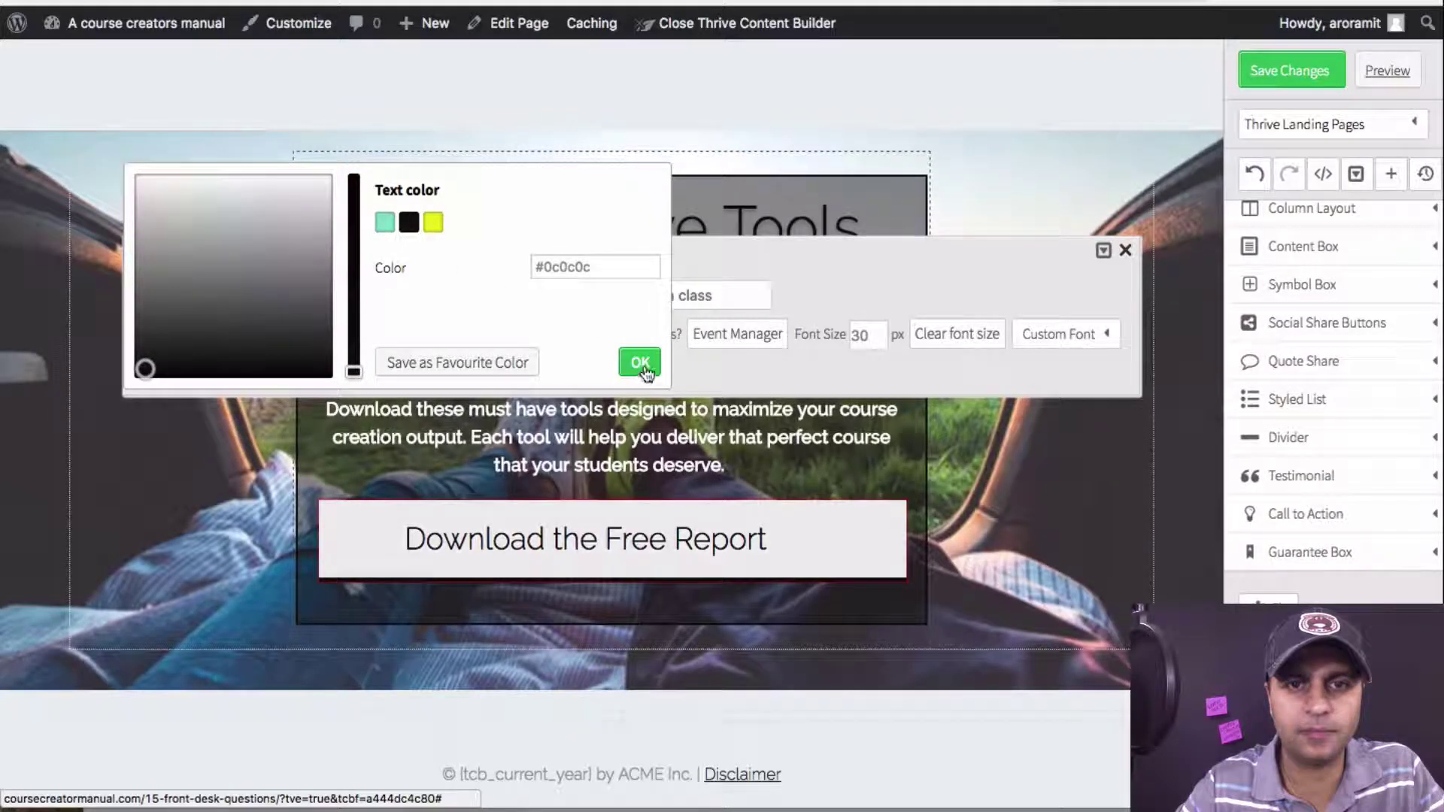
{"action": "left_click", "coordinate": [640, 363]}
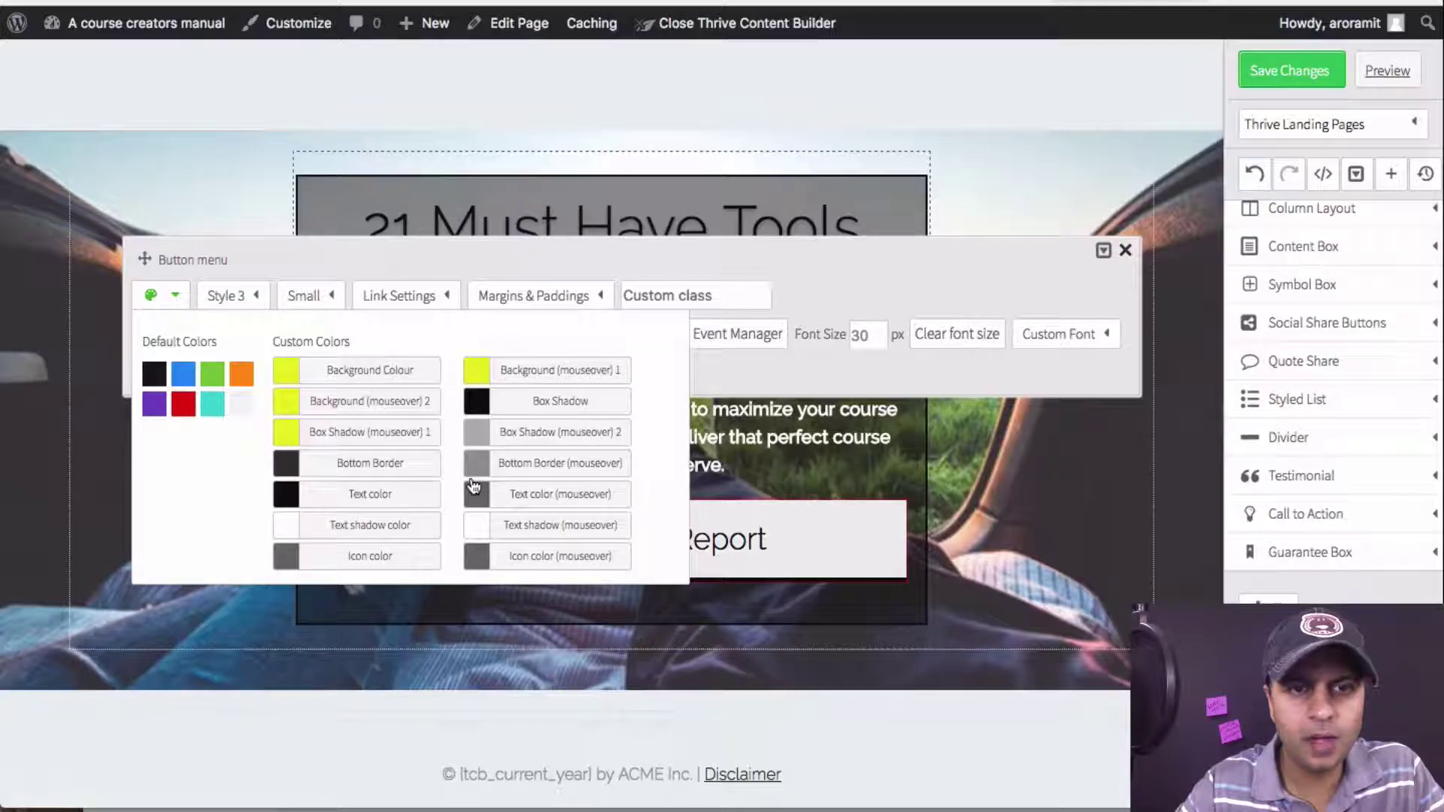
- Set the second hover box shadow to the saved yellow
{"action": "left_click", "coordinate": [607, 448]}
{"action": "left_click", "coordinate": [432, 222]}
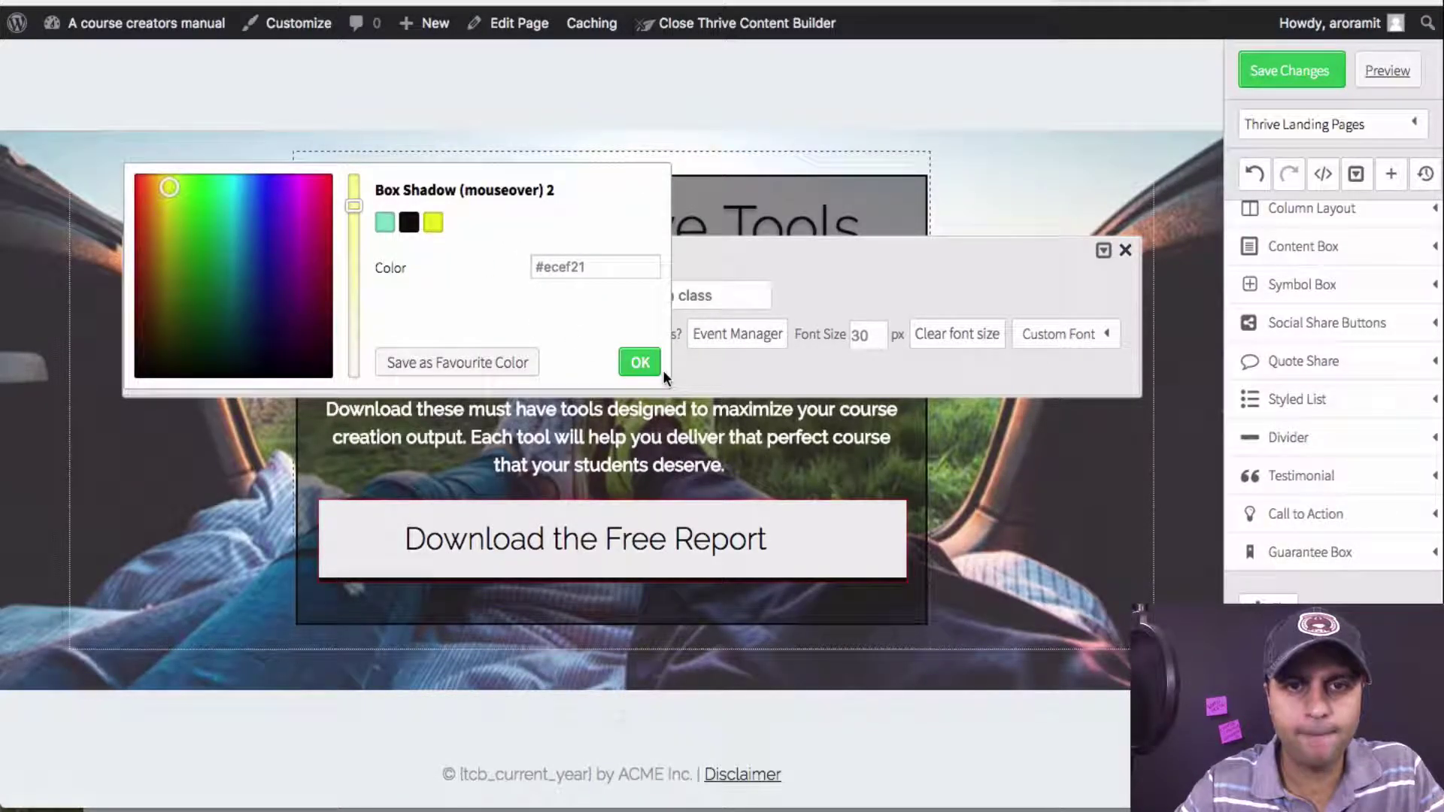
{"action": "left_click", "coordinate": [640, 364]}
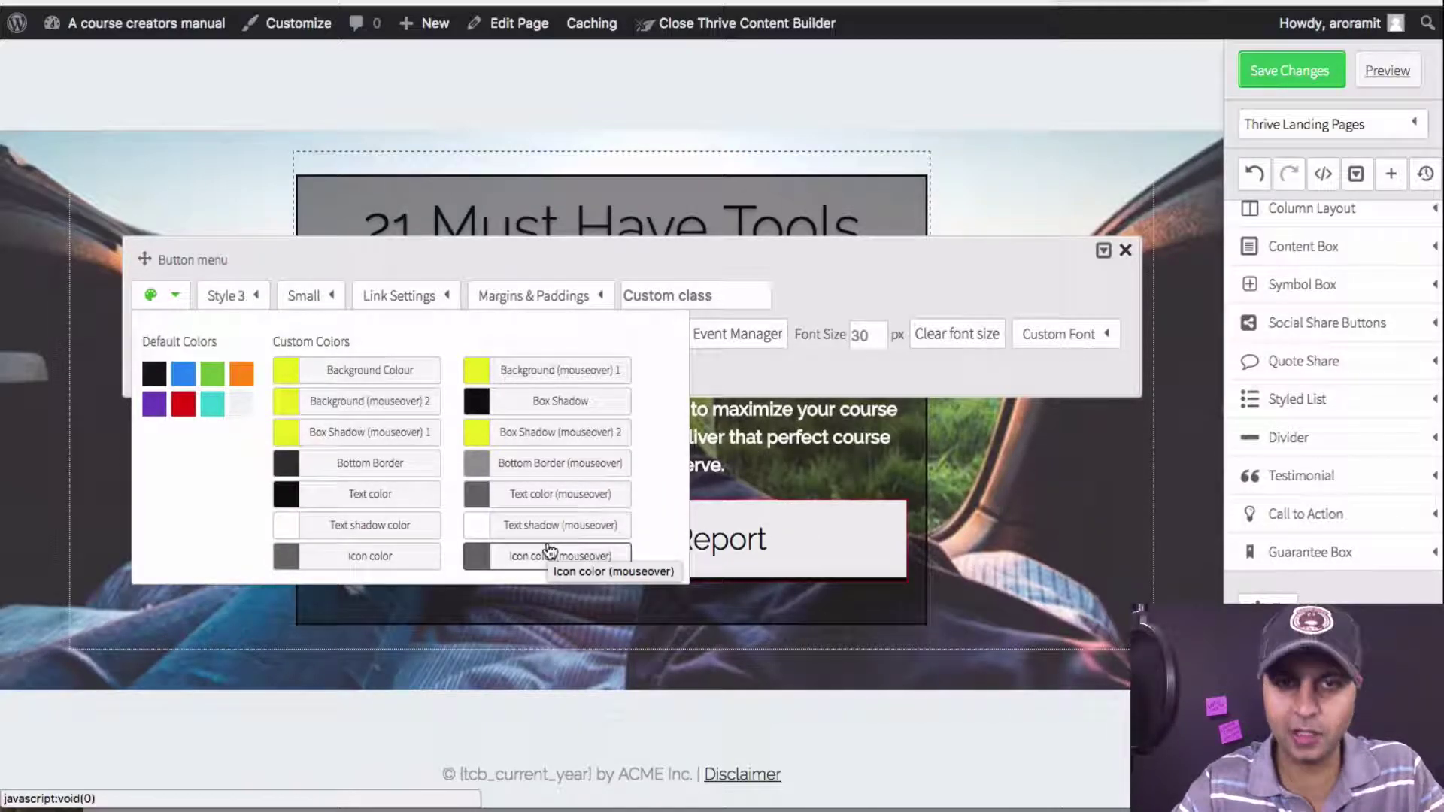
{"action": "left_click", "coordinate": [738, 368]}
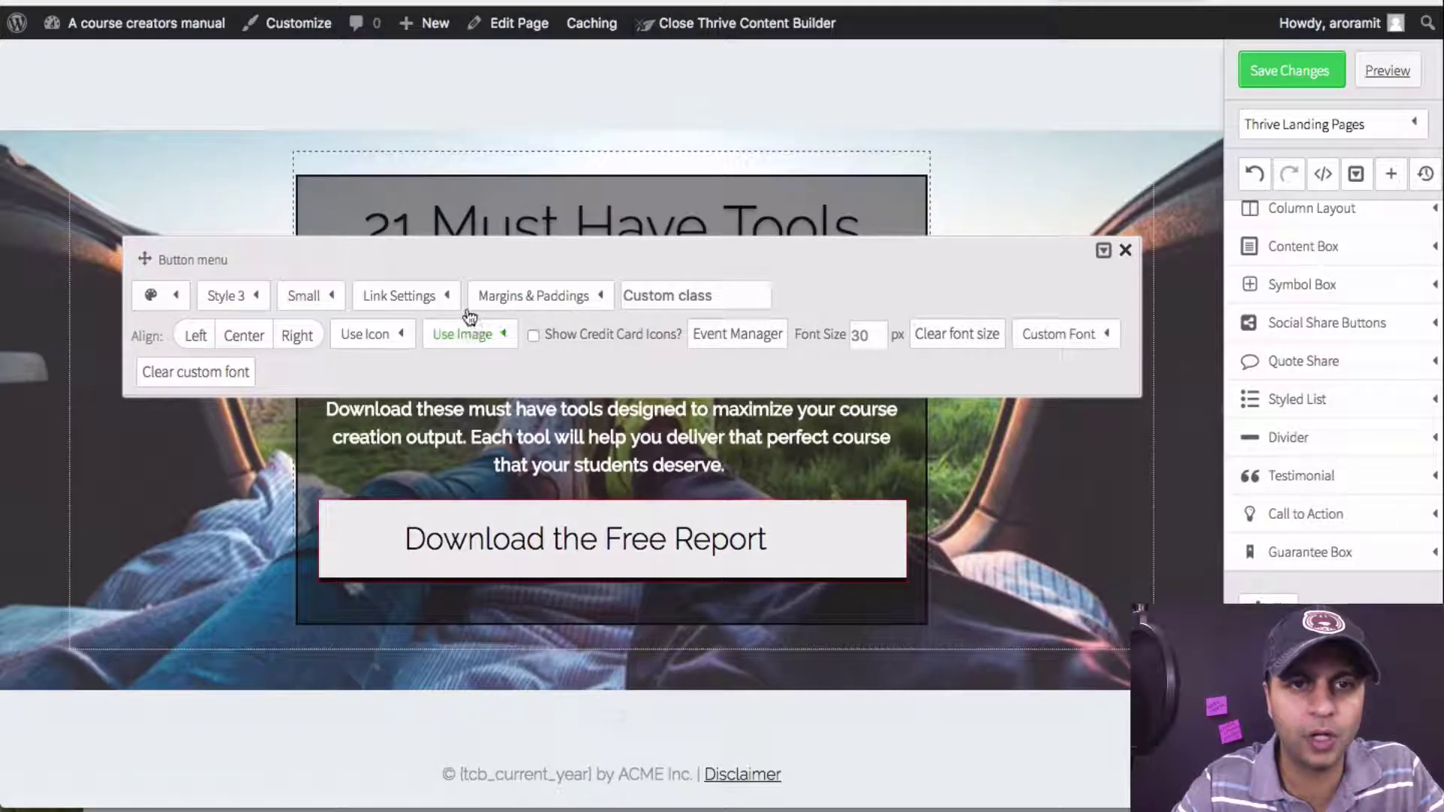
- Replace the button label with 'Yes Please! Give me my copy!' in Link Settings
{"action": "left_click", "coordinate": [444, 297]}
{"action": "left_click", "coordinate": [452, 365]}
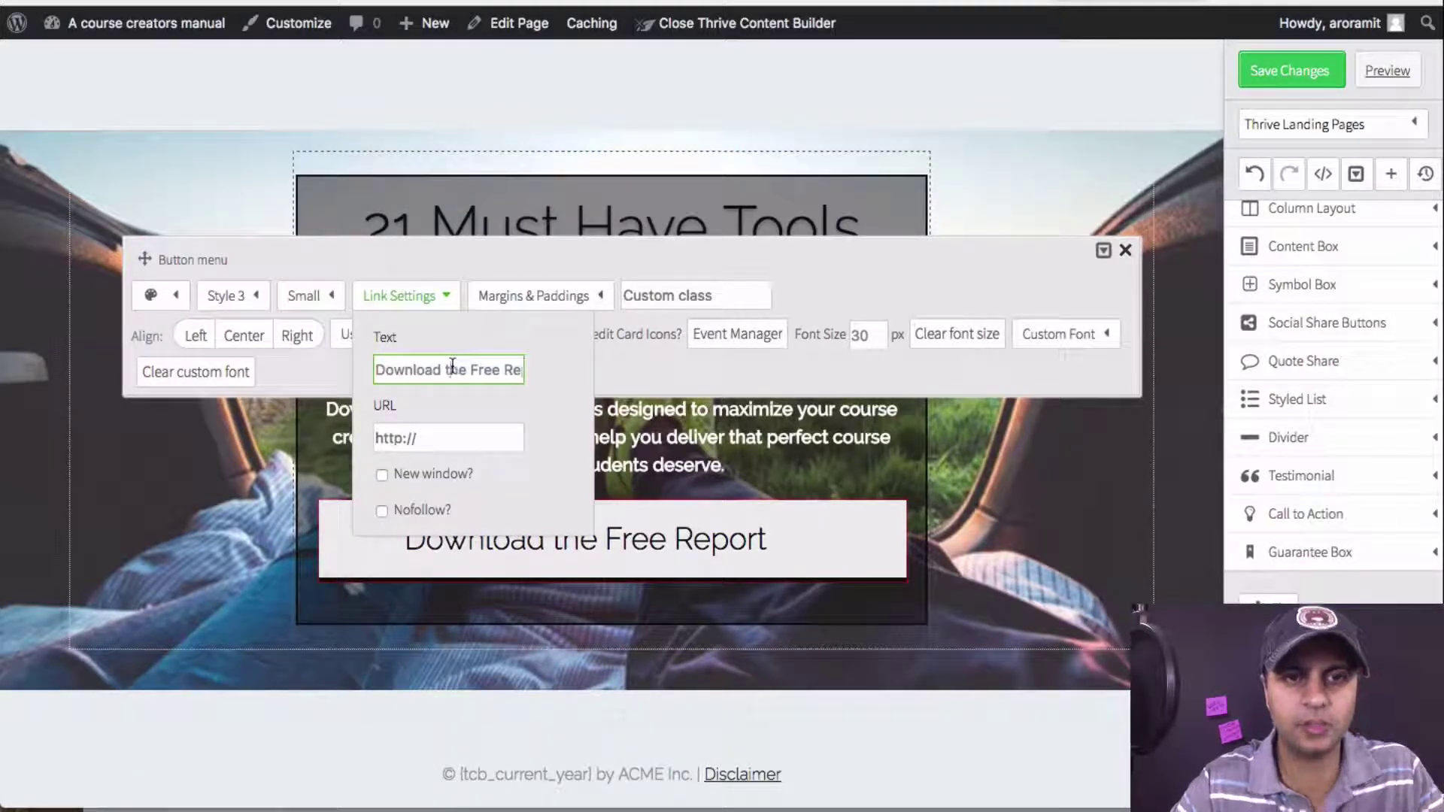
{"action": "left_click_drag", "start_coordinate": [452, 369], "coordinate": [523, 369]}
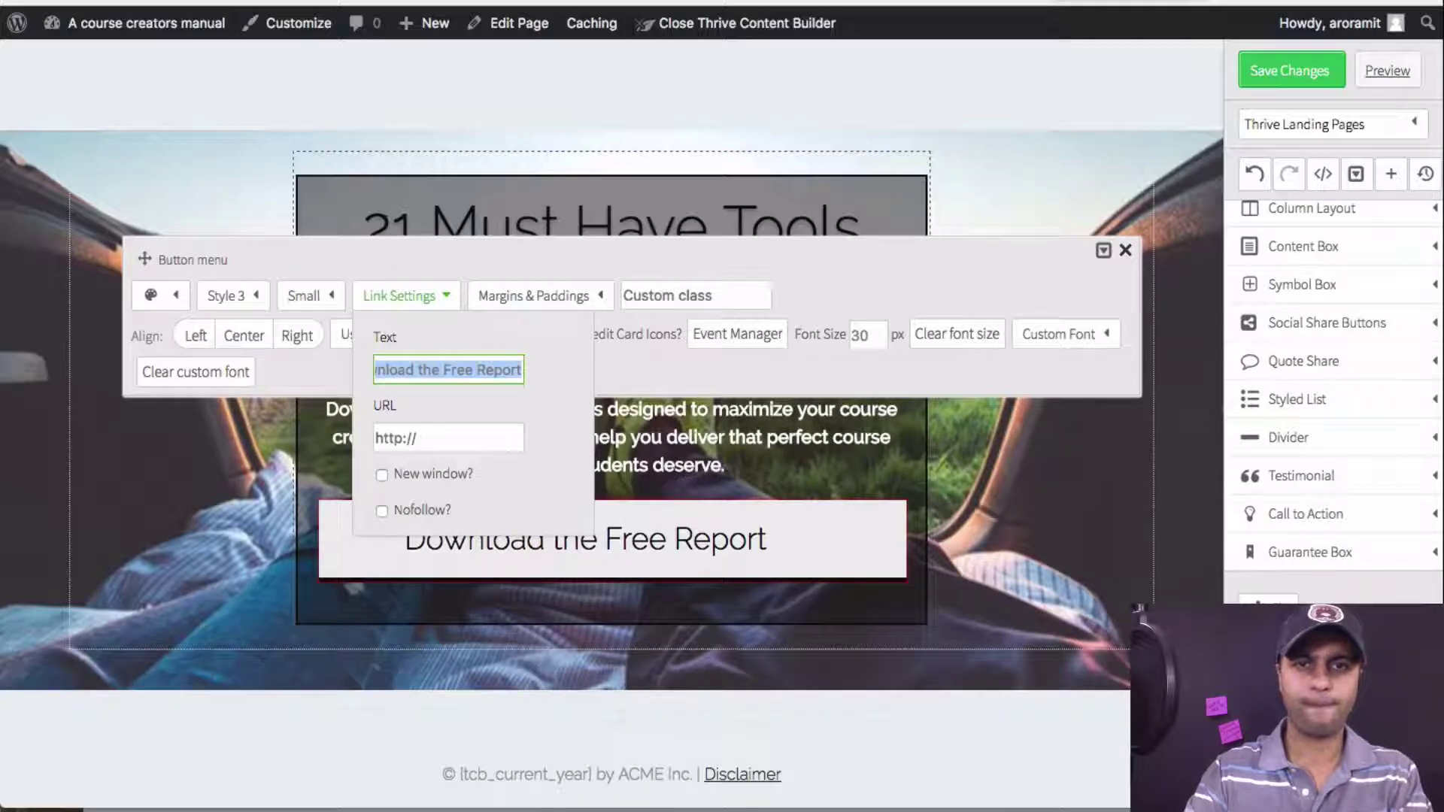
{"action": "type", "text": "Sign"}
{"action": "key", "text": "BackSpace"}
{"action": "key", "text": "BackSpace"}
{"action": "key", "text": "BackSpace"}
{"action": "key", "text": "BackSpace"}
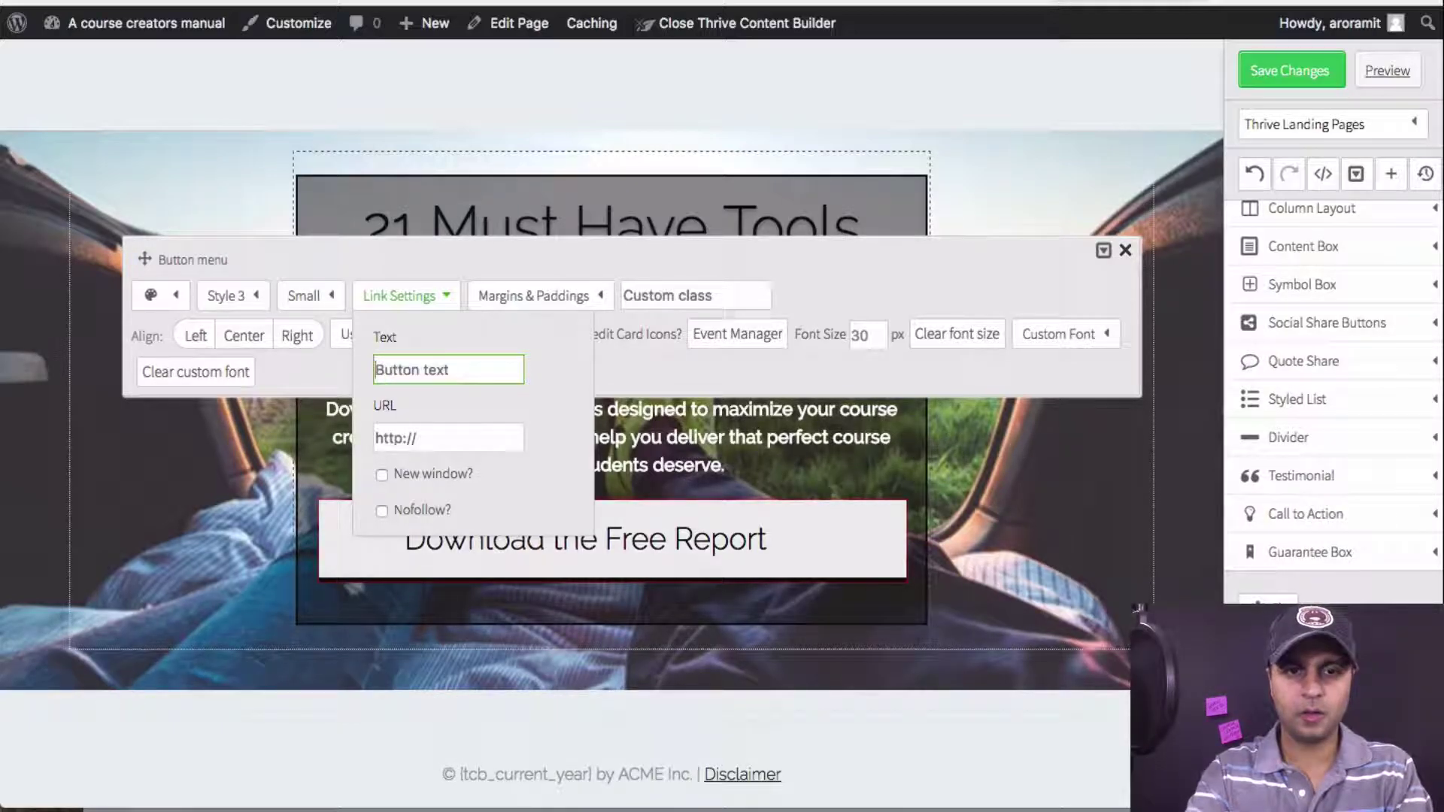
{"action": "type", "text": "Yes"}
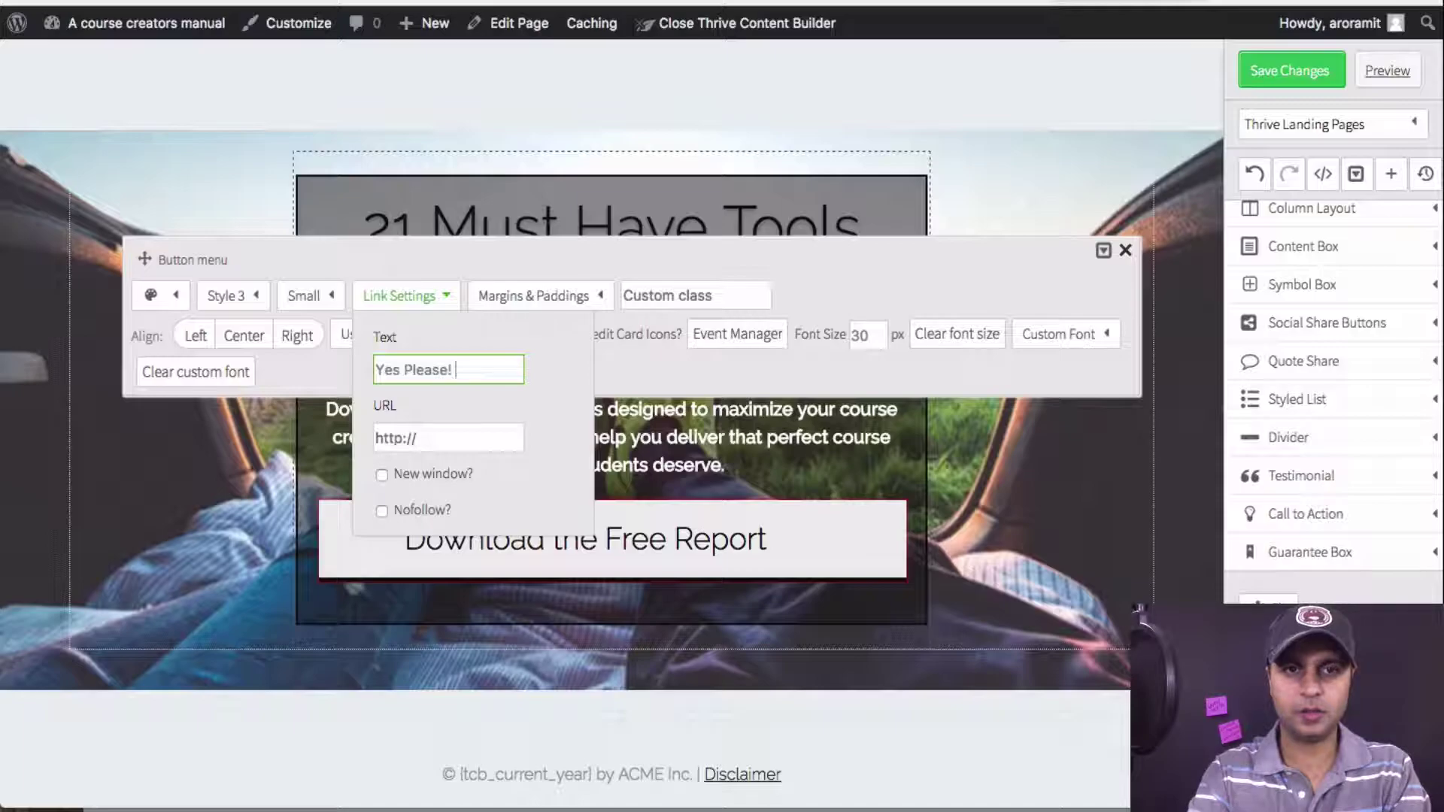
{"action": "type", "text": " Please! Giv"}
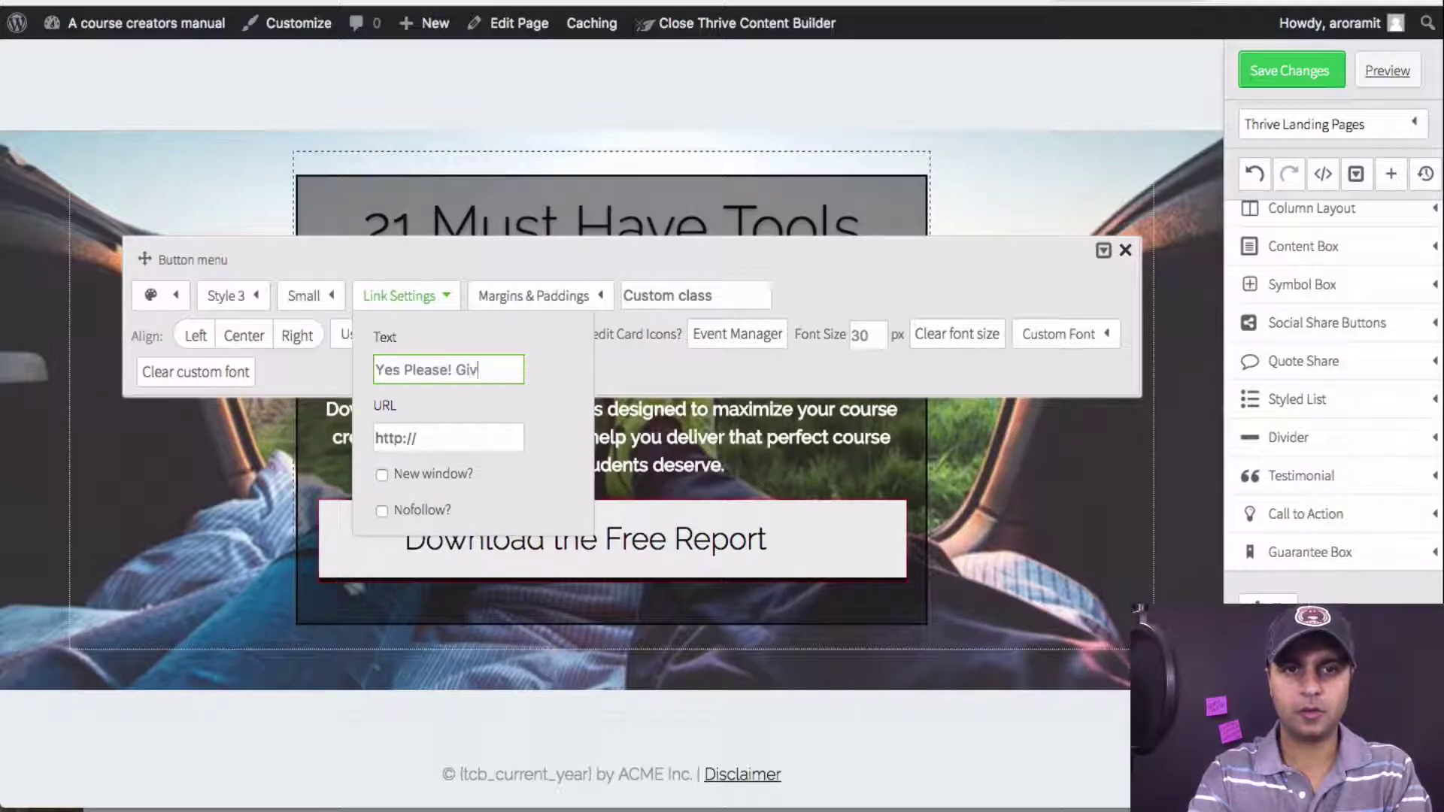
{"action": "type", "text": "e me my copy!"}
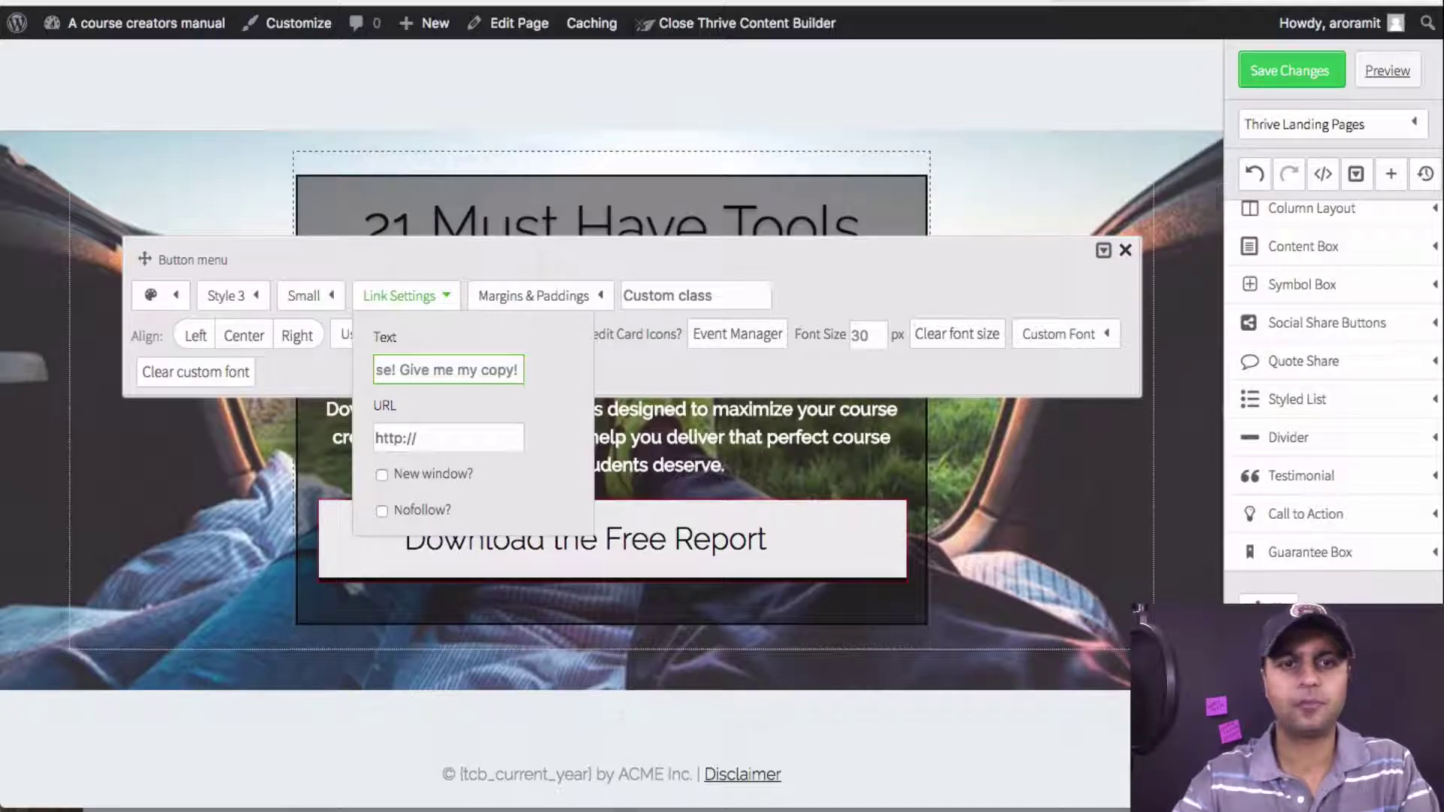
{"action": "key", "text": "Tab"}
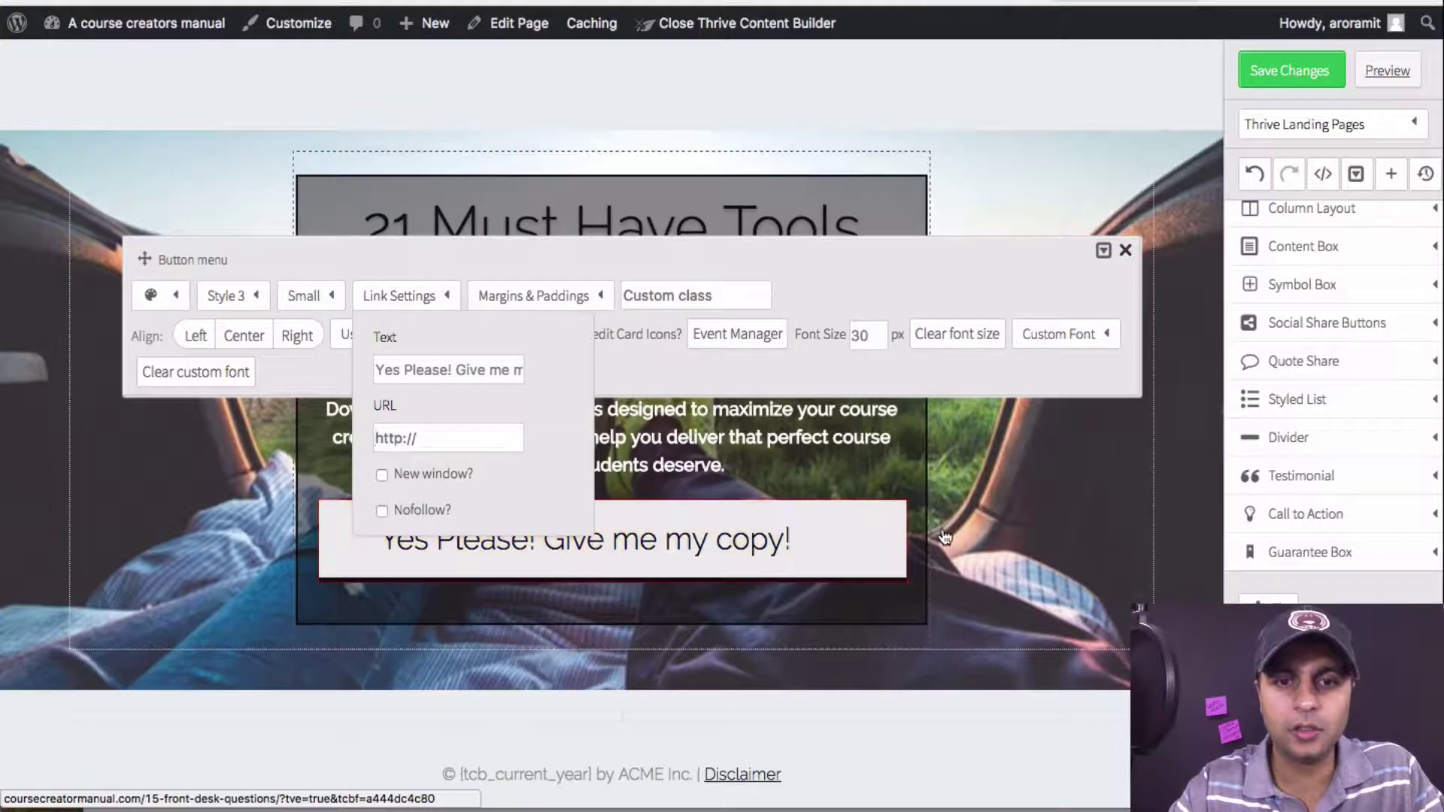
{"action": "left_click", "coordinate": [815, 378]}
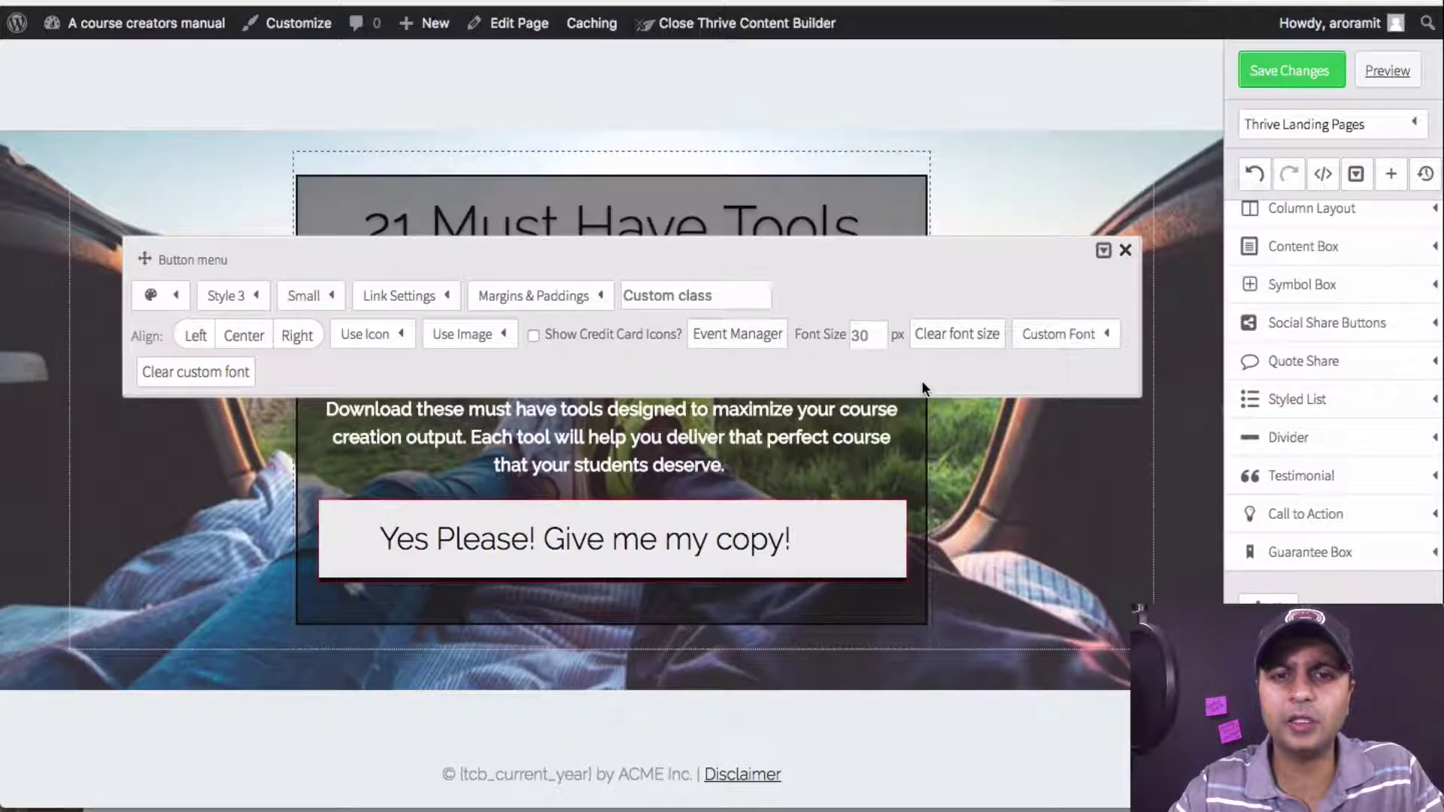
- Try the Small, Big and Huge button sizes, then settle on Normal
{"action": "left_click", "coordinate": [1126, 250]}
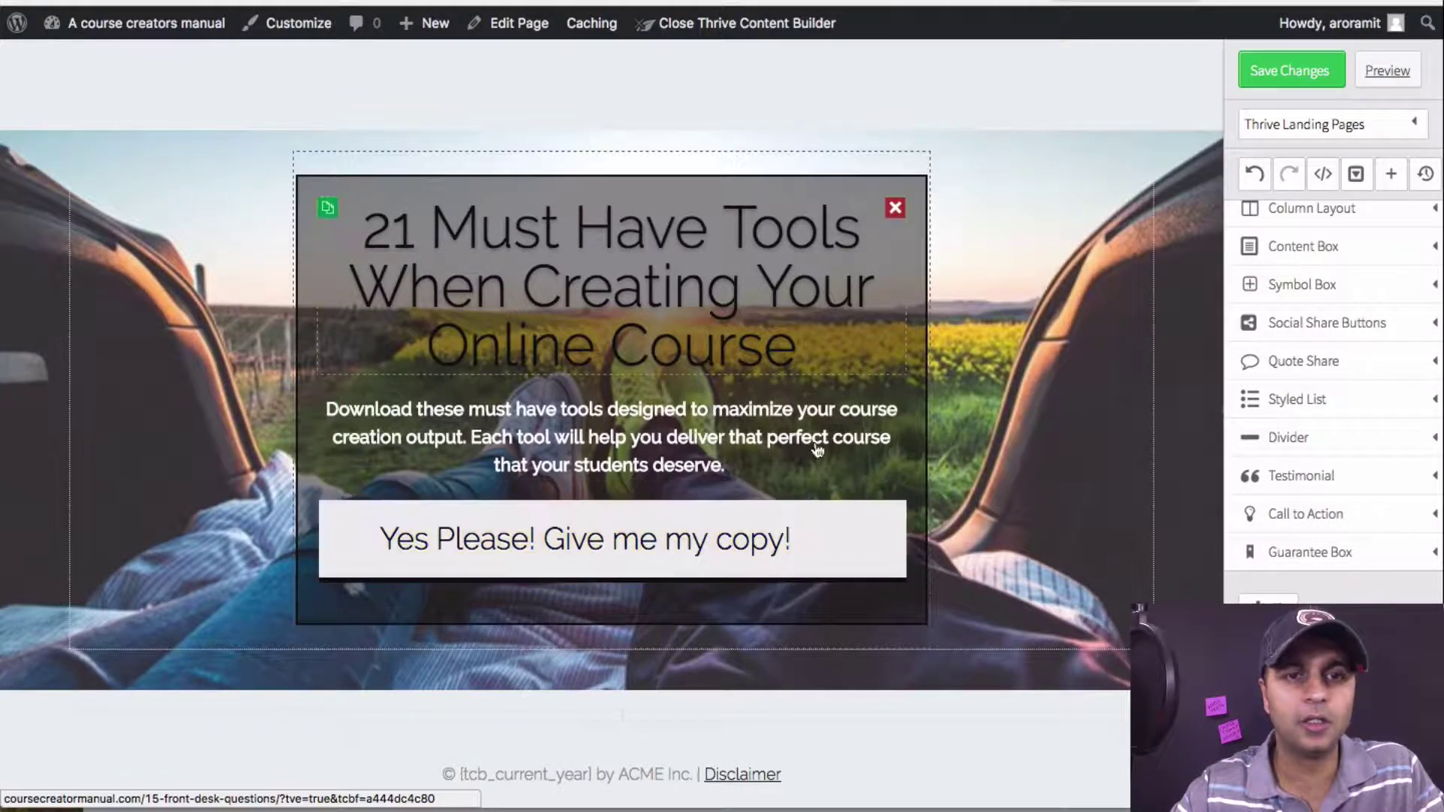
{"action": "left_click", "coordinate": [737, 559]}
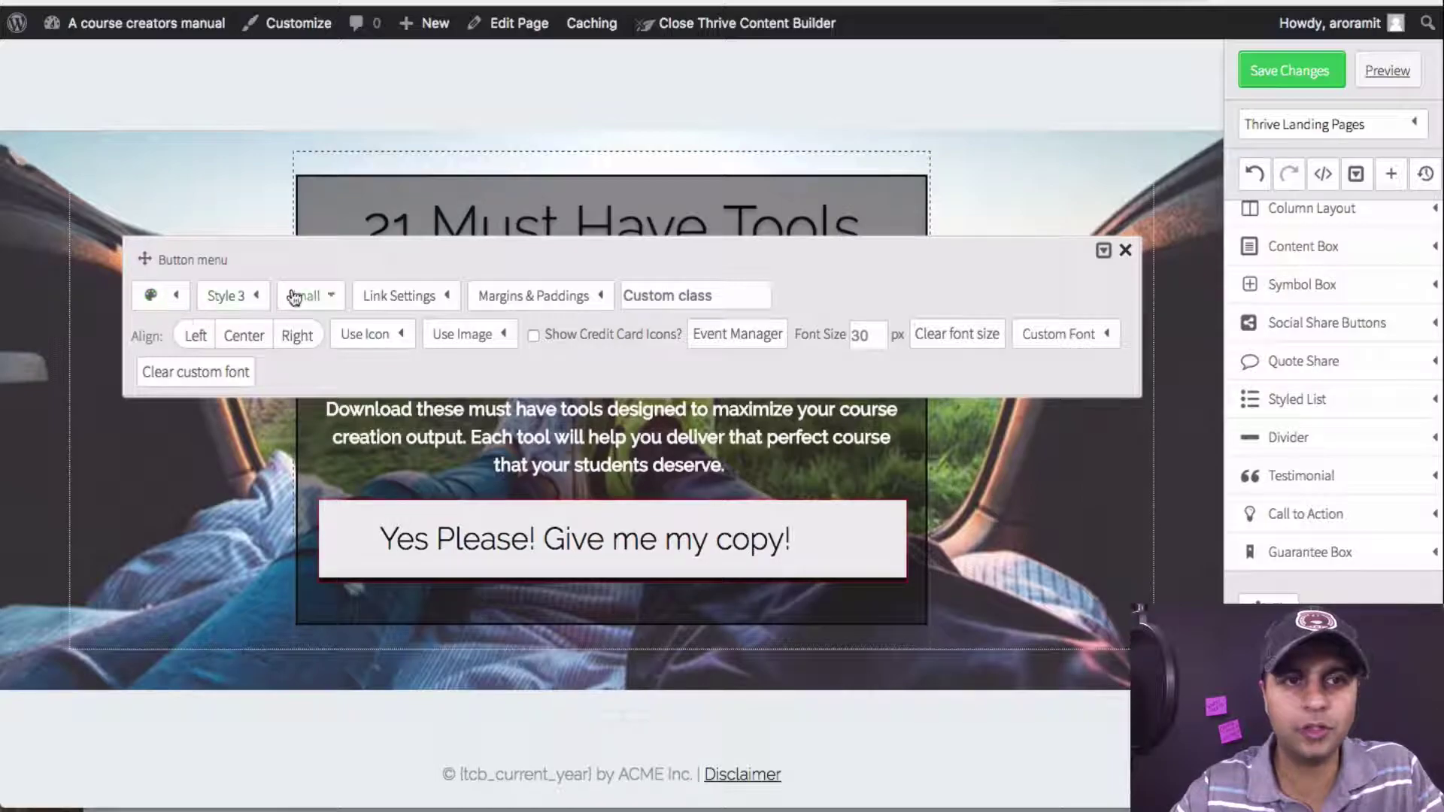
{"action": "left_click", "coordinate": [300, 296]}
{"action": "left_click", "coordinate": [312, 374]}
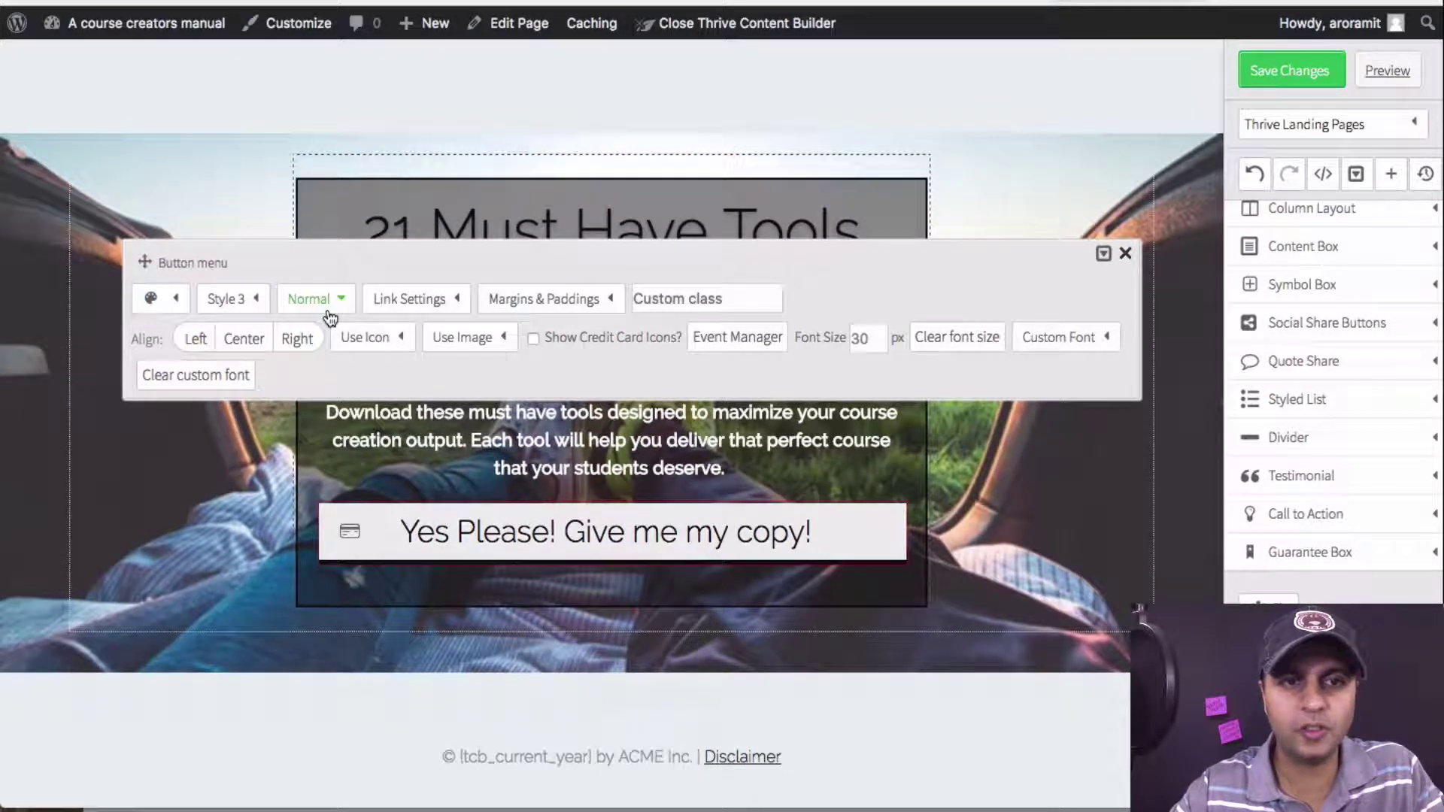
{"action": "left_click", "coordinate": [326, 301]}
{"action": "left_click", "coordinate": [320, 340]}
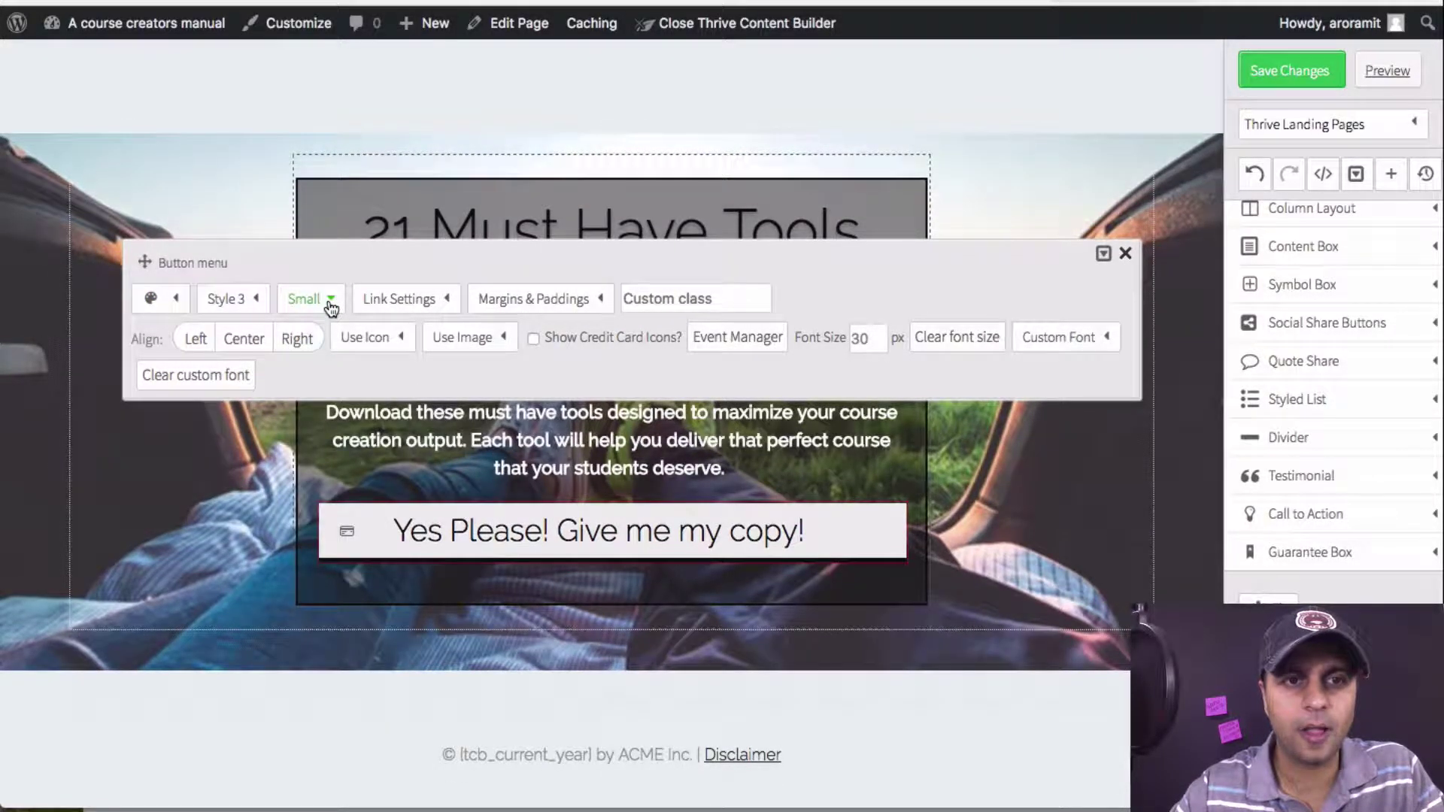
{"action": "left_click", "coordinate": [331, 303]}
{"action": "left_click", "coordinate": [318, 418]}
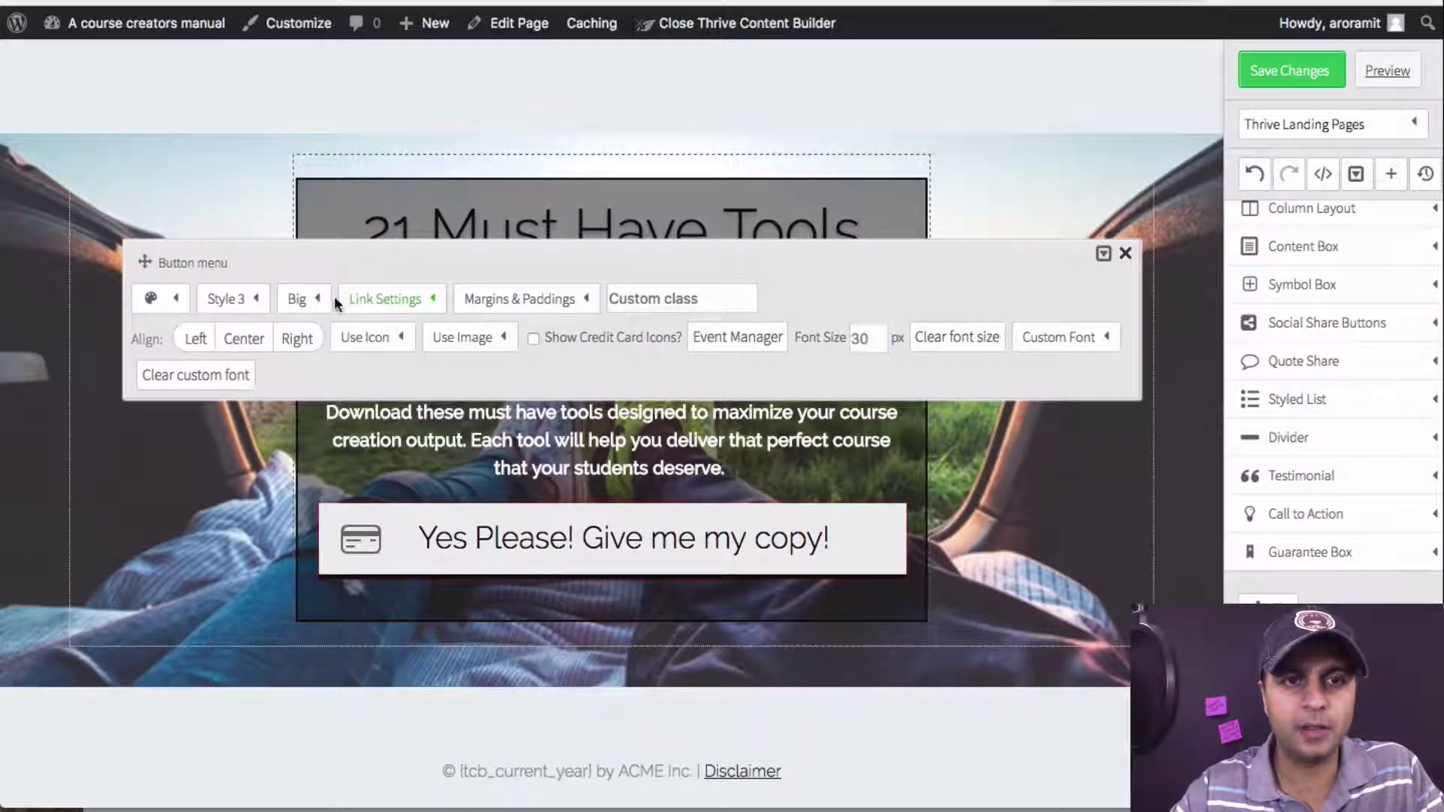
{"action": "left_click", "coordinate": [331, 298]}
{"action": "left_click", "coordinate": [328, 451]}
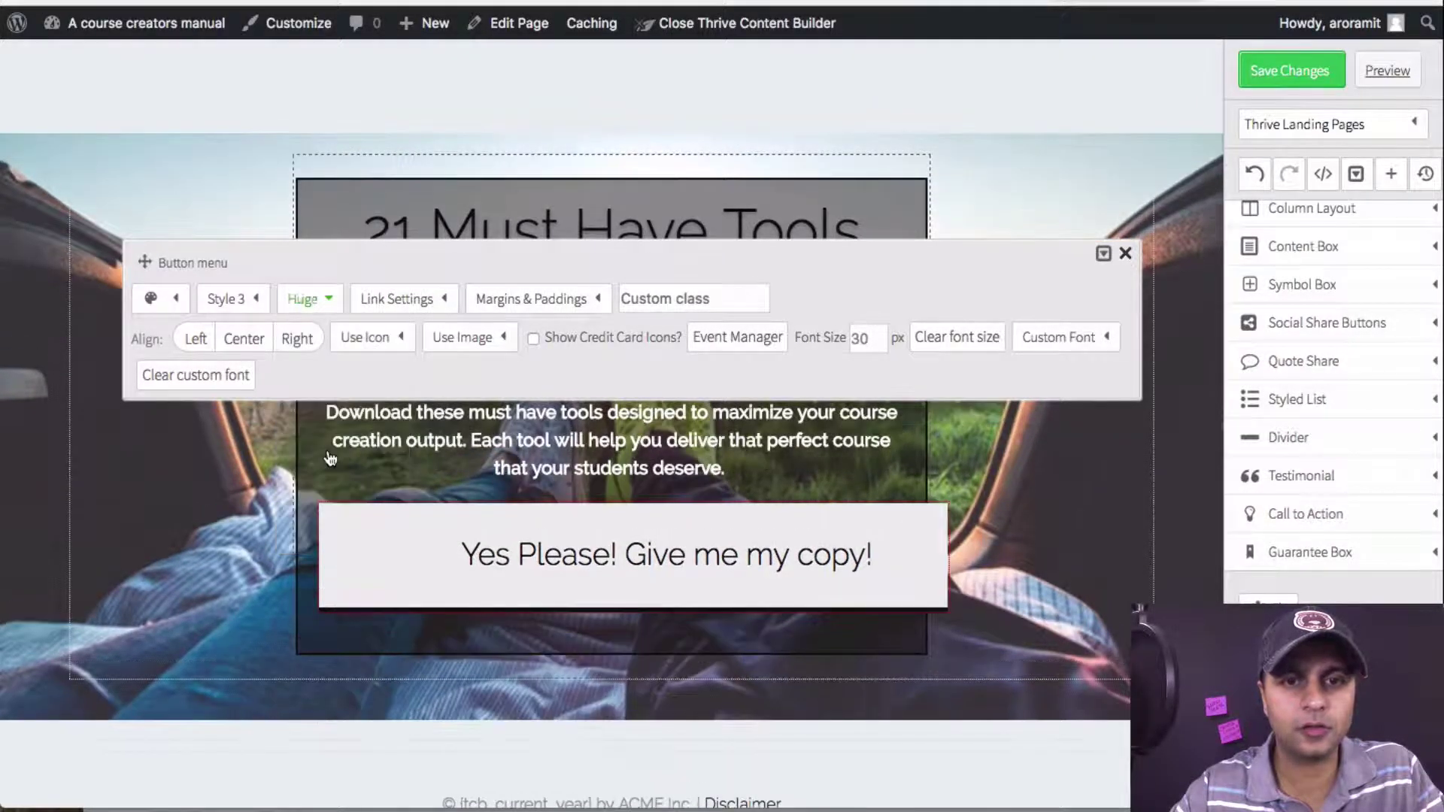
{"action": "left_click", "coordinate": [305, 300]}
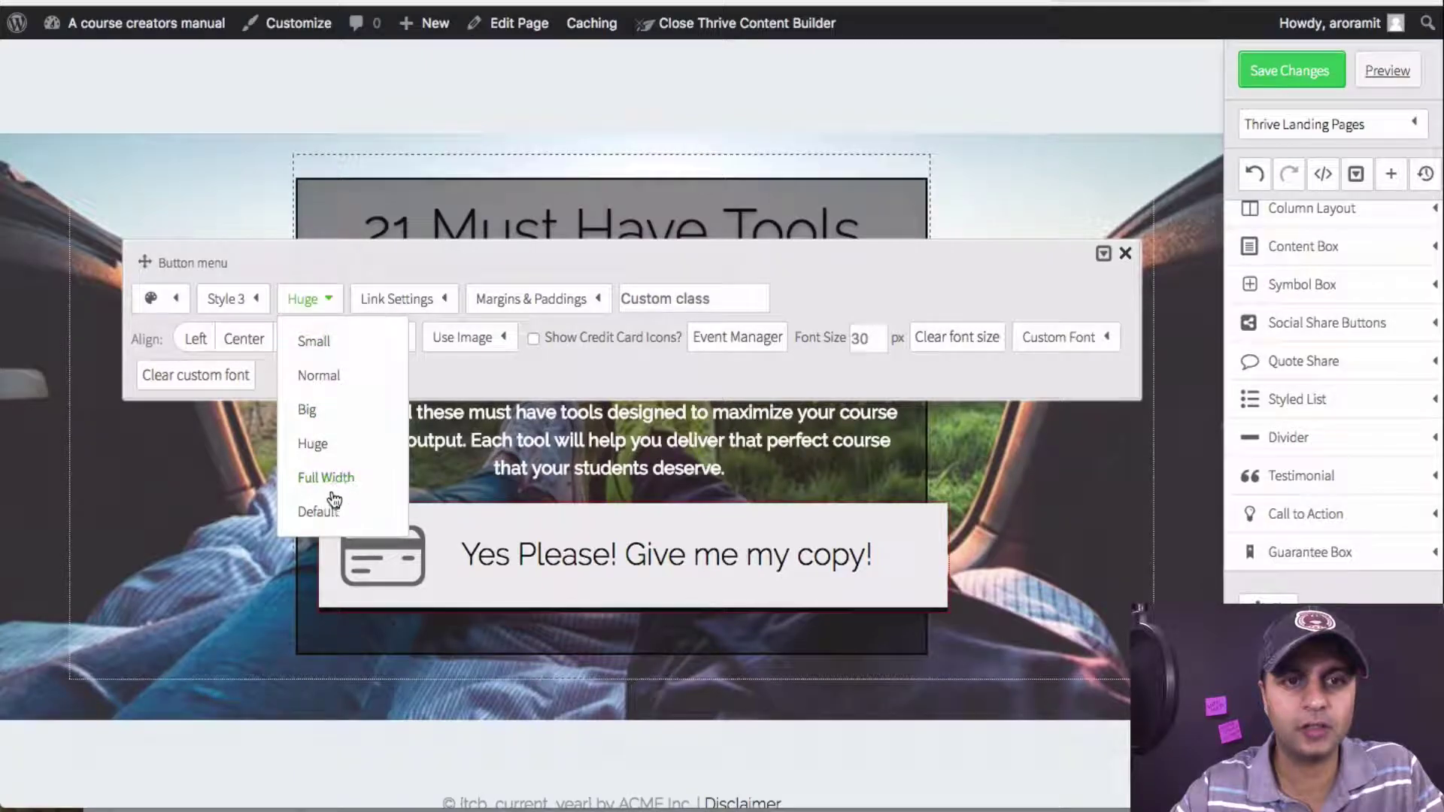
{"action": "left_click", "coordinate": [320, 376]}
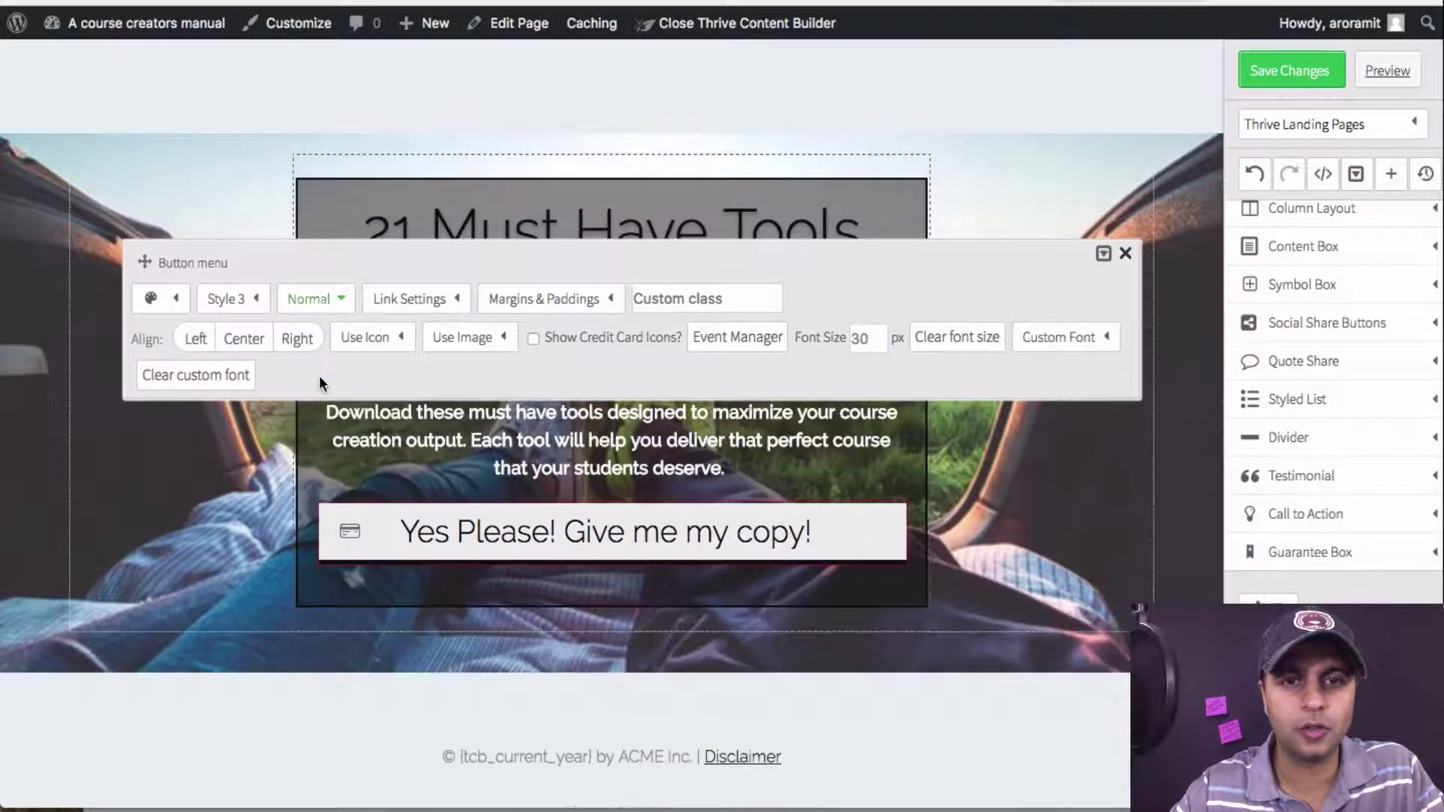
{"action": "left_click", "coordinate": [308, 297]}
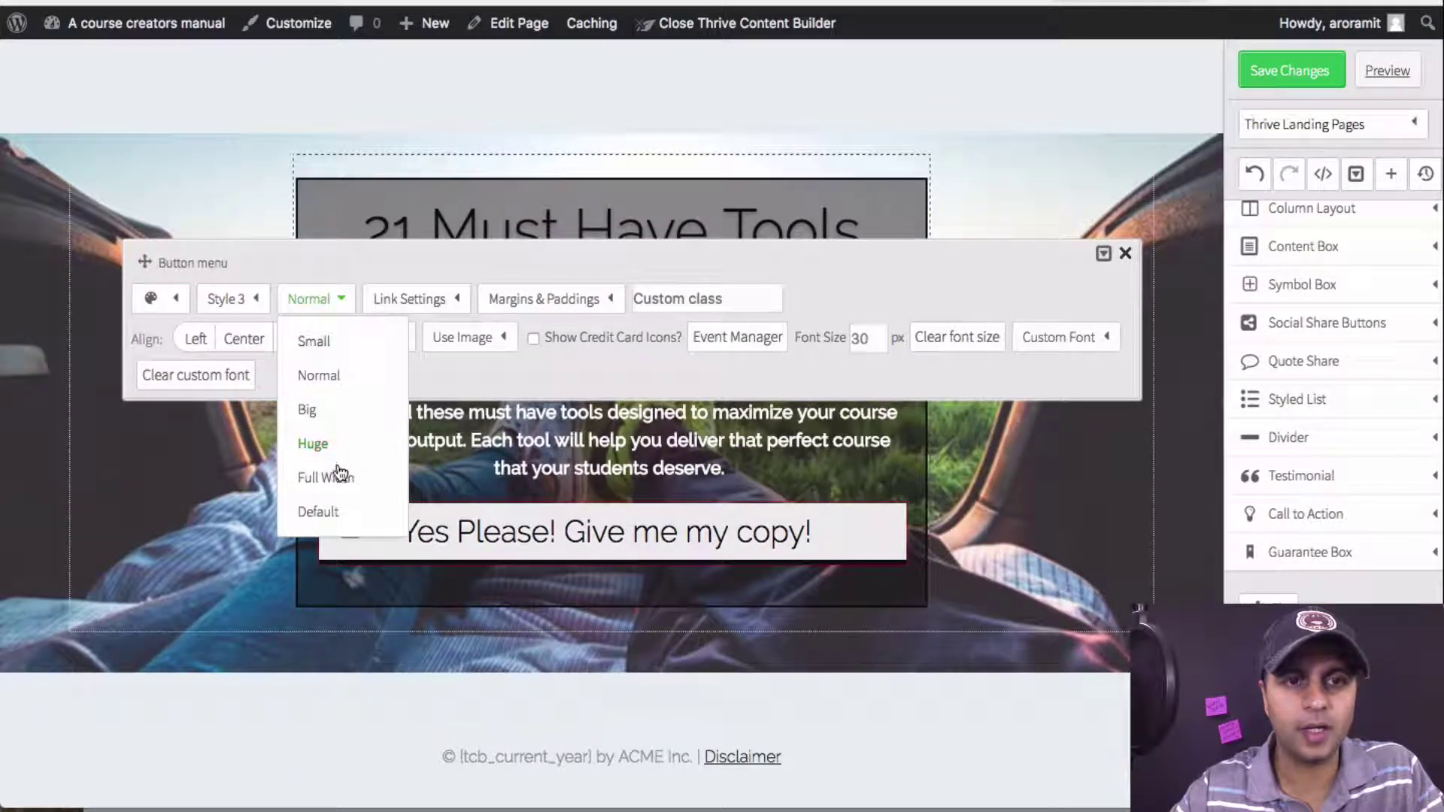
- Give the button the rectangular Style 1 look after trying the rounded Style 2
{"action": "left_click", "coordinate": [235, 298]}
{"action": "left_click", "coordinate": [234, 370]}
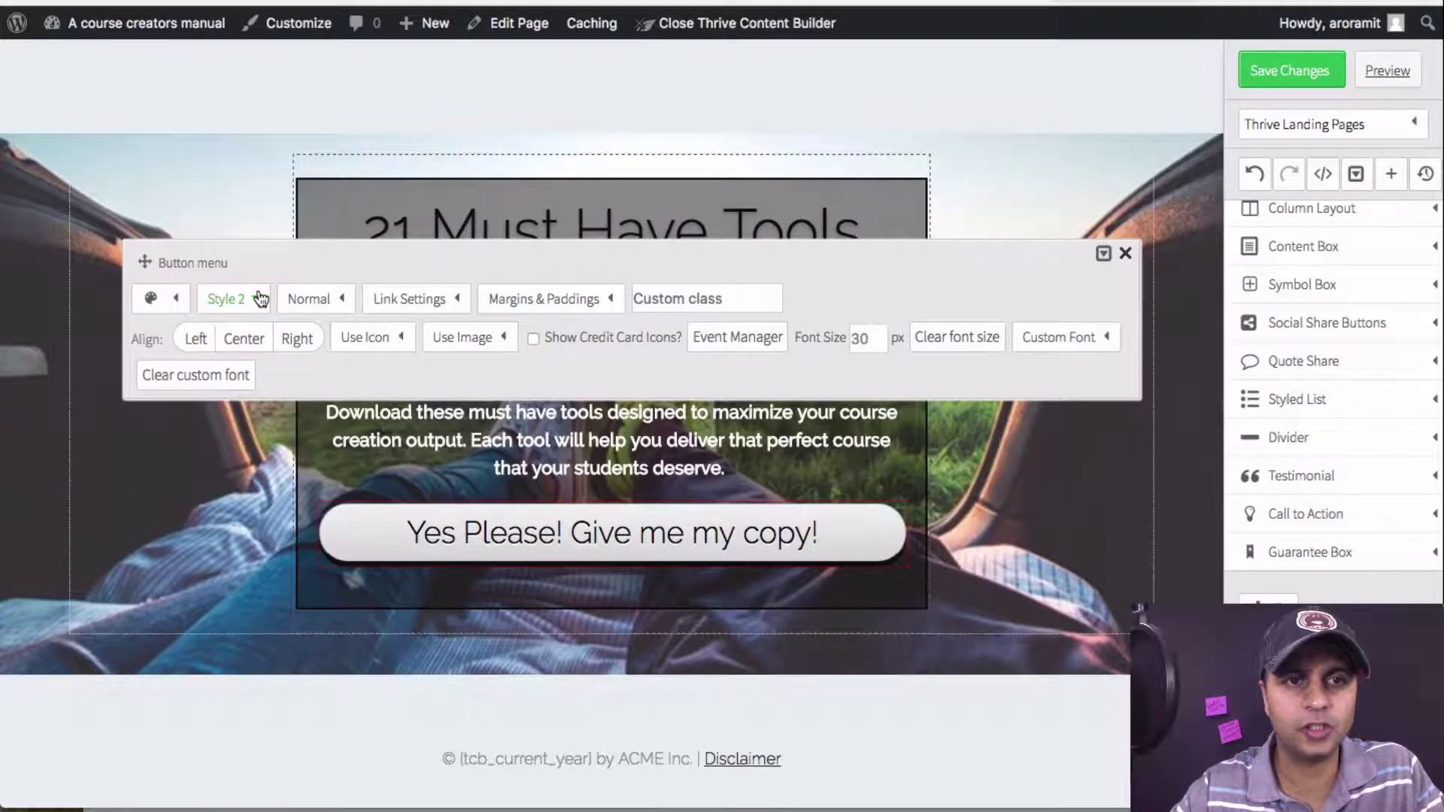
{"action": "left_click", "coordinate": [255, 298]}
{"action": "left_click", "coordinate": [237, 336]}
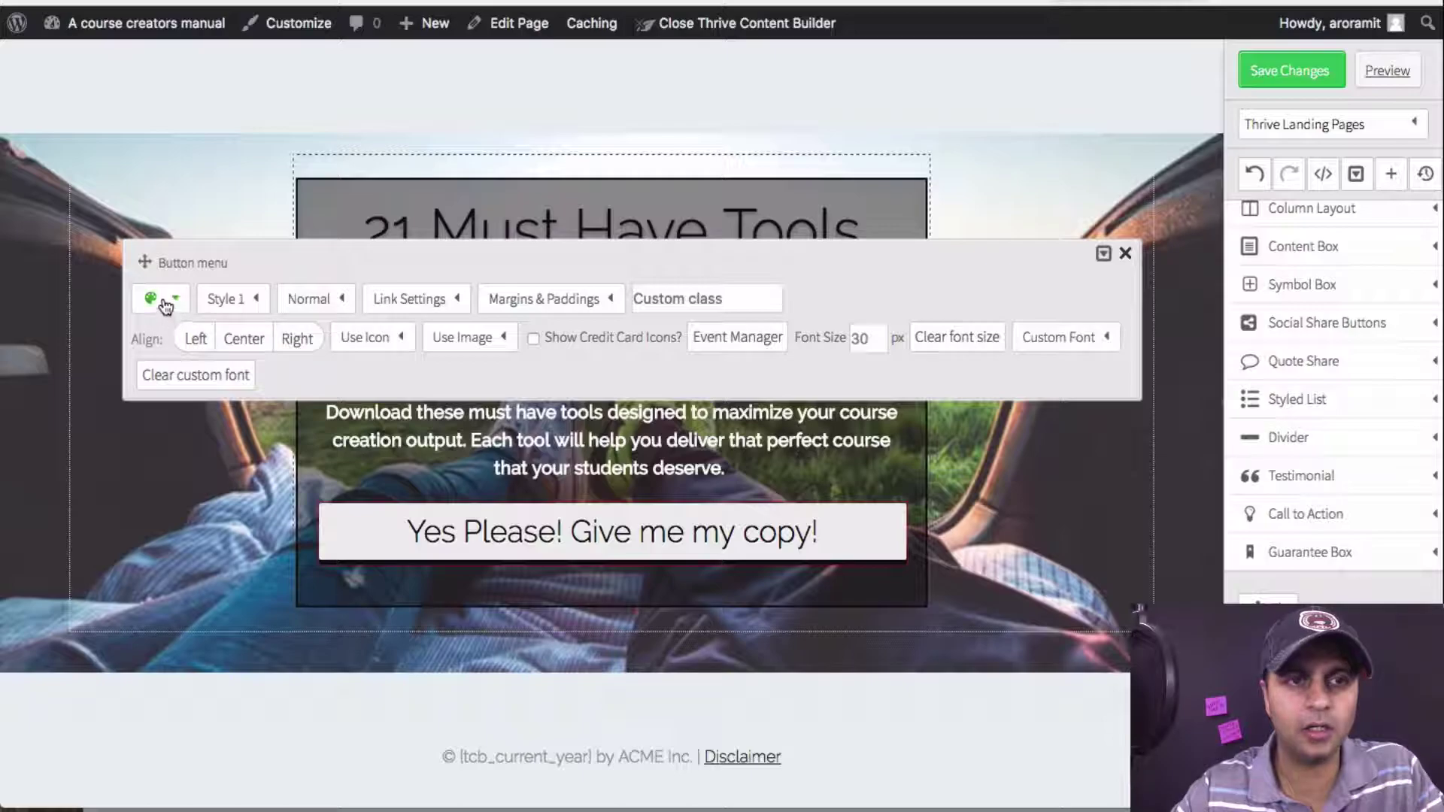
- Set the button's Background Colour to the yellow swatch, then close and reopen the Button menu
{"action": "left_click", "coordinate": [161, 301]}
{"action": "left_click", "coordinate": [348, 373]}
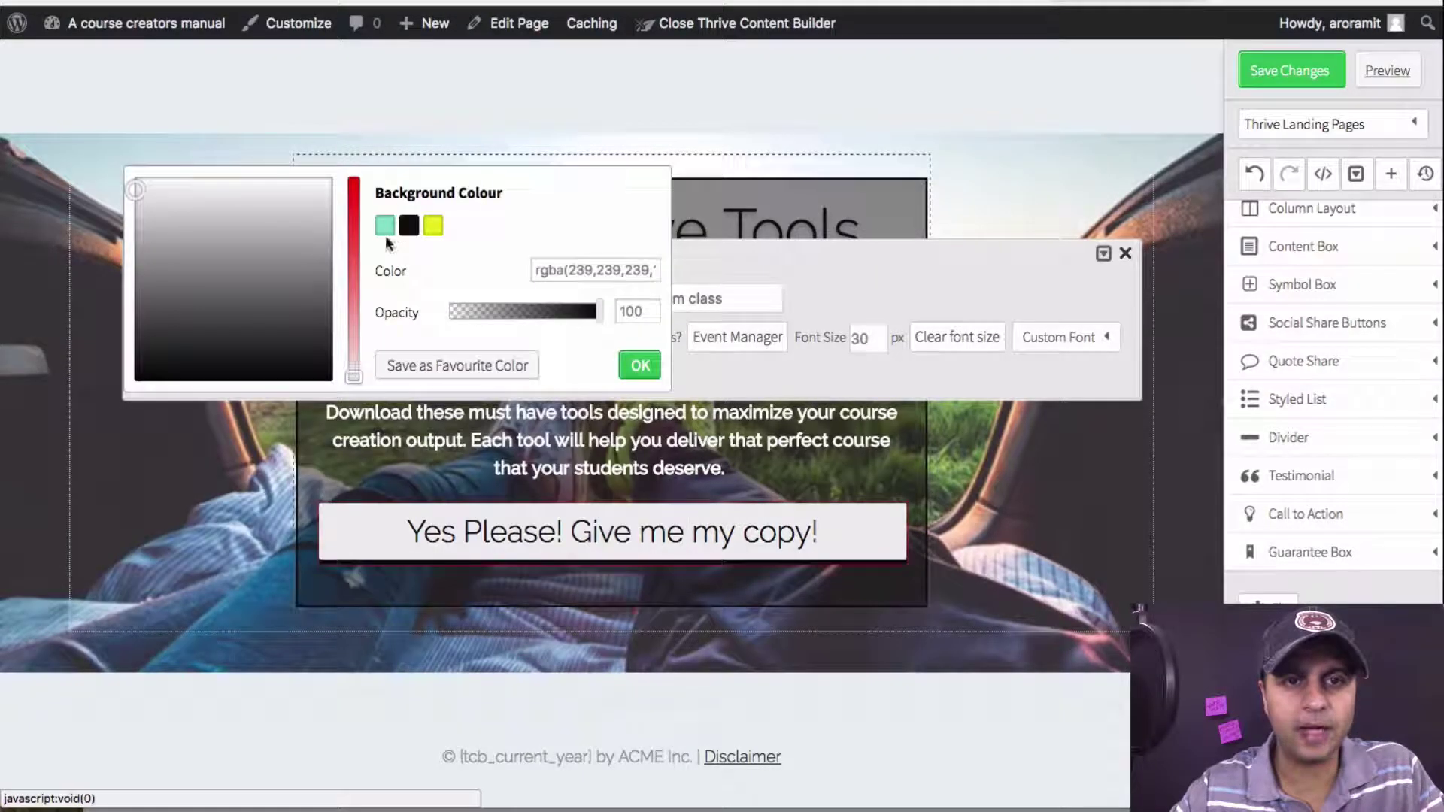
{"action": "left_click", "coordinate": [433, 225]}
{"action": "left_click", "coordinate": [640, 365]}
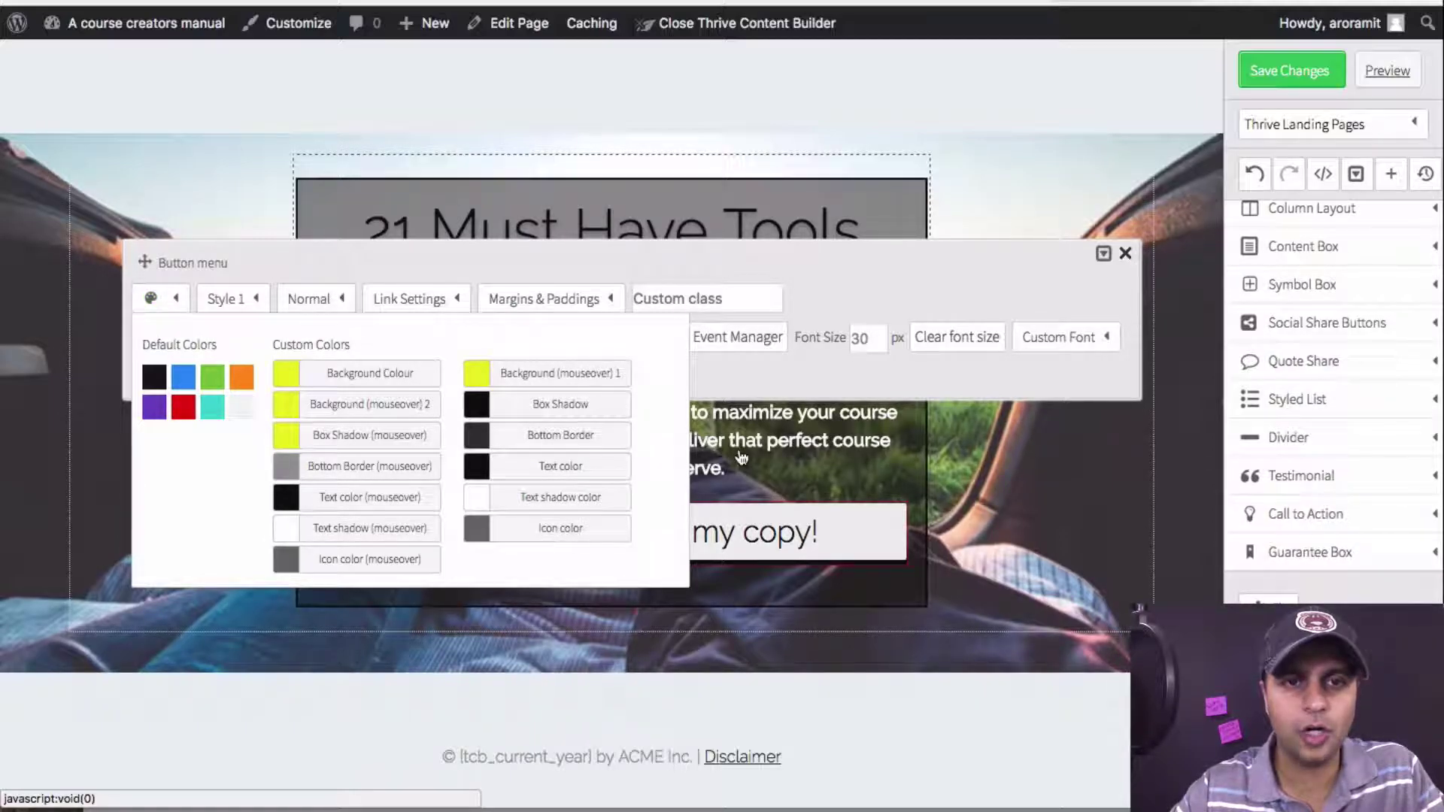
{"action": "left_click", "coordinate": [1128, 254]}
{"action": "left_click", "coordinate": [607, 539]}
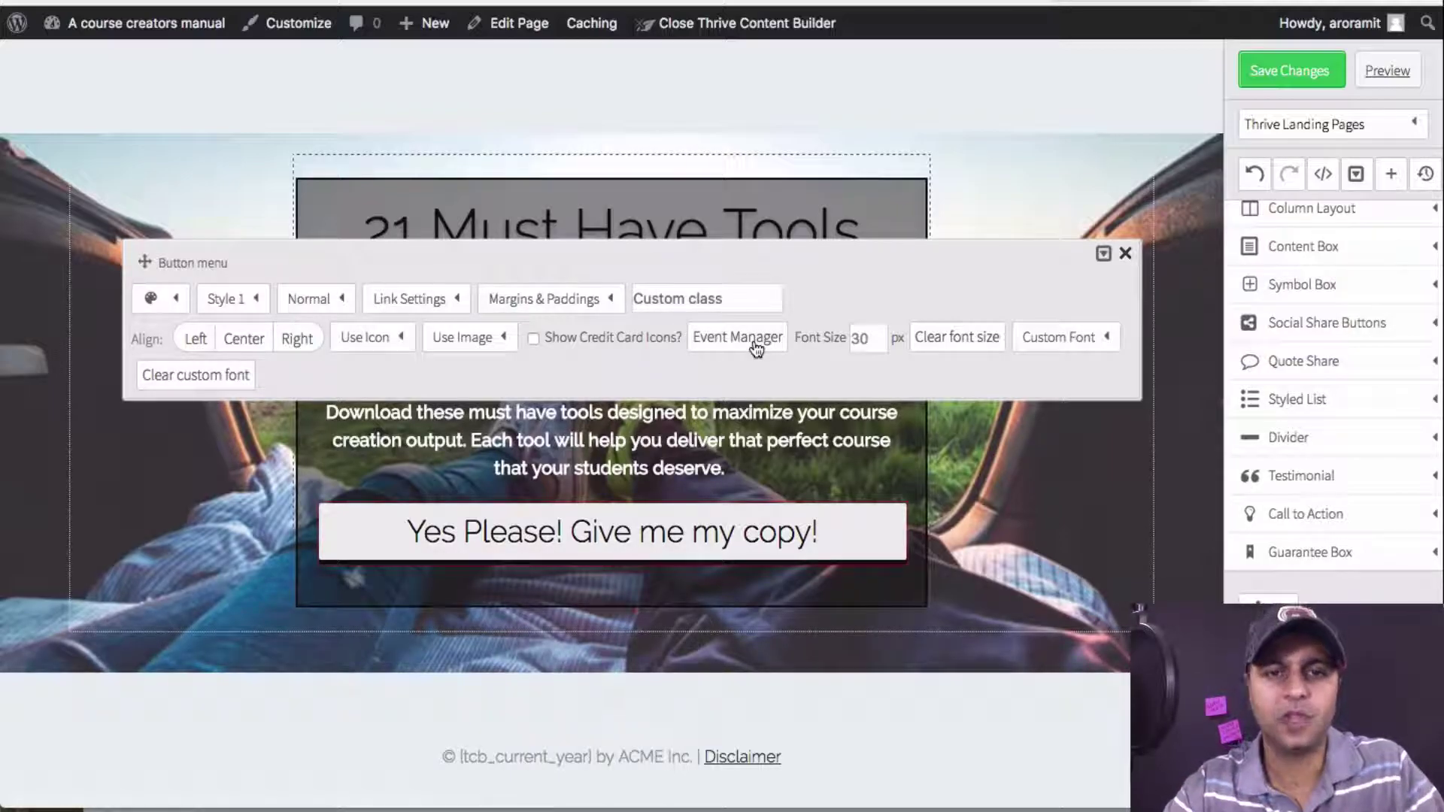
- Open the button's Click-event lightbox for editing via the Event Manager
{"action": "left_click", "coordinate": [754, 338]}
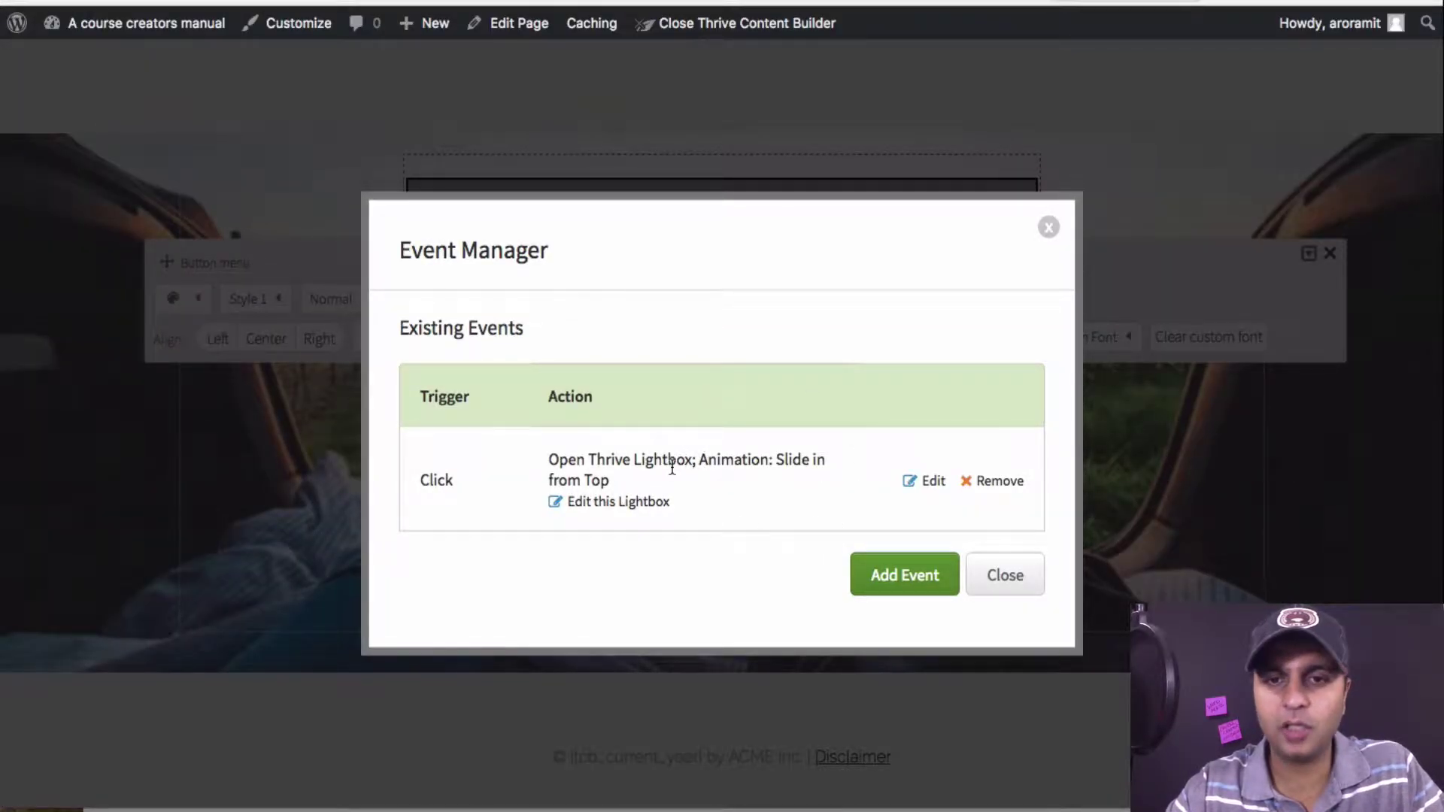
{"action": "left_click", "coordinate": [625, 504]}
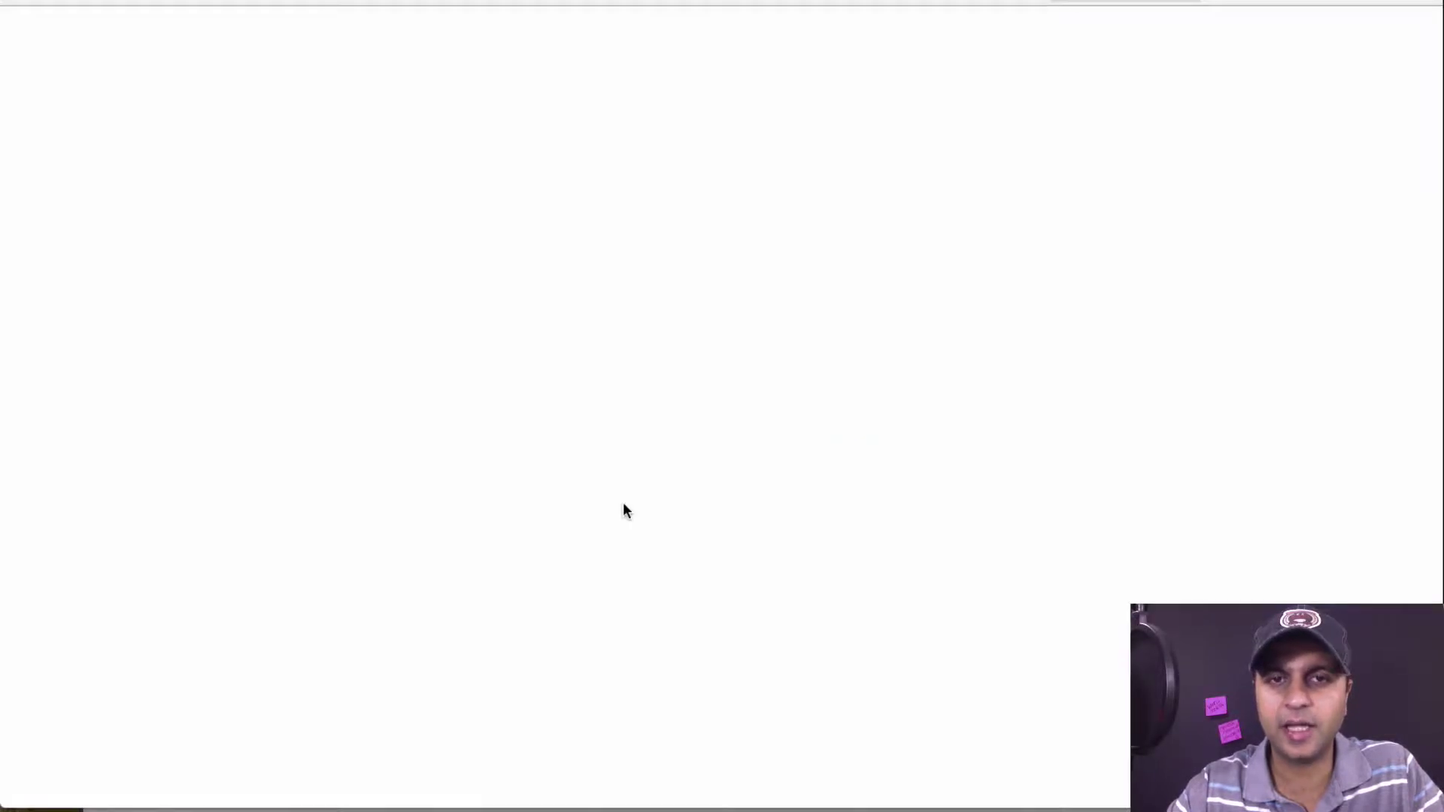
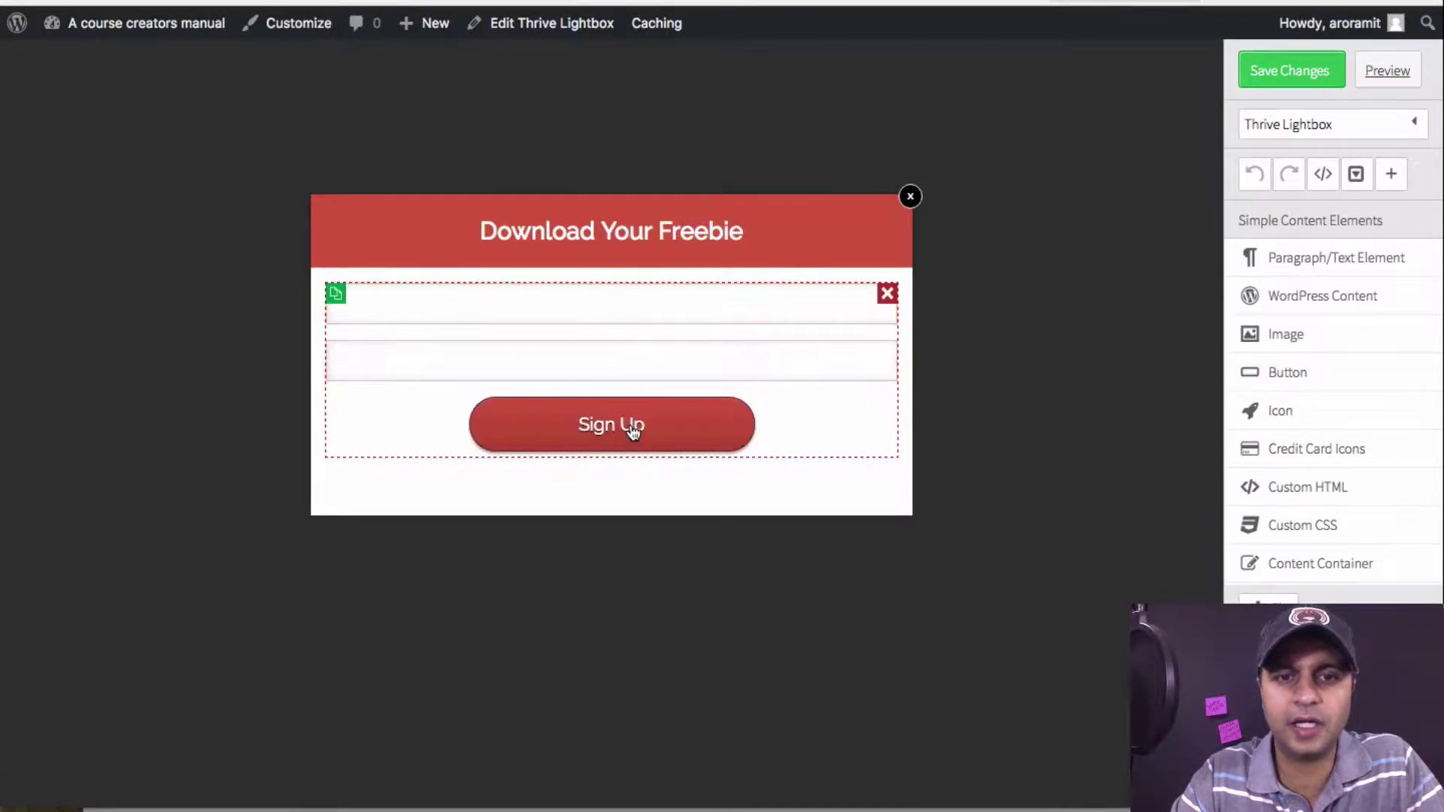
- Replace the lightbox heading text with 'Download 21 Tools to help you create your course!'
{"action": "left_click", "coordinate": [720, 227]}
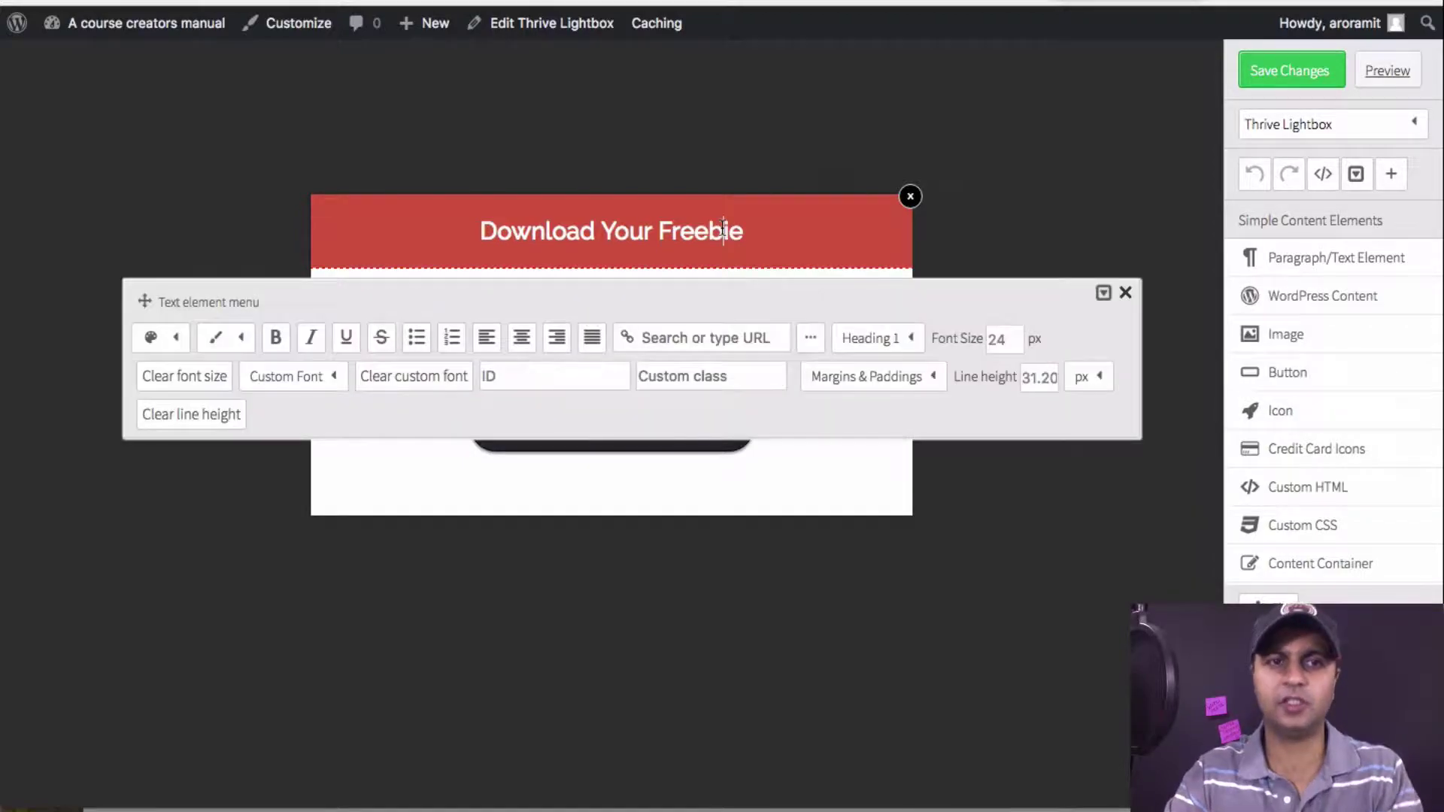
{"action": "left_click_drag", "start_coordinate": [758, 227], "coordinate": [479, 216]}
{"action": "type", "text": "Down"}
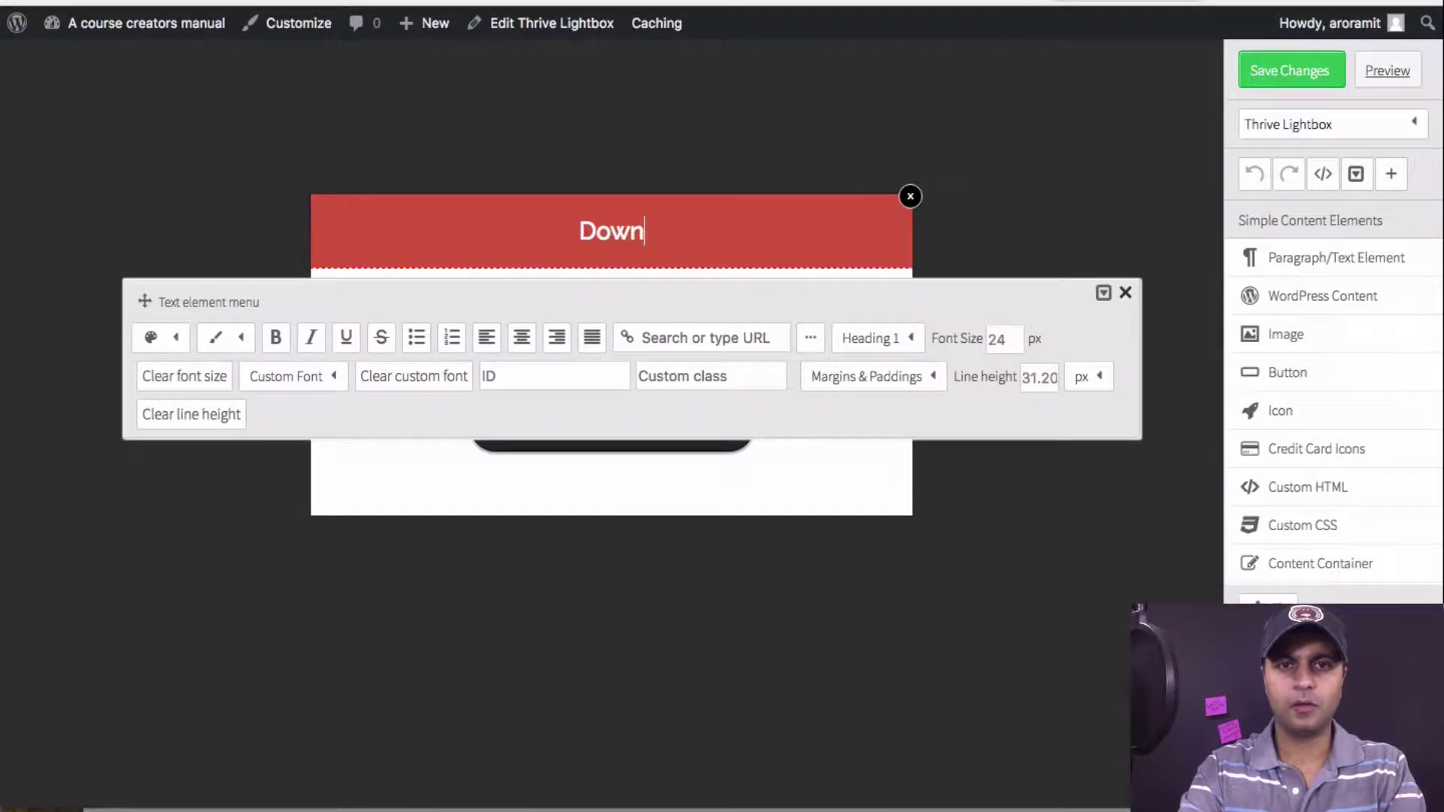
{"action": "type", "text": "load 21 "}
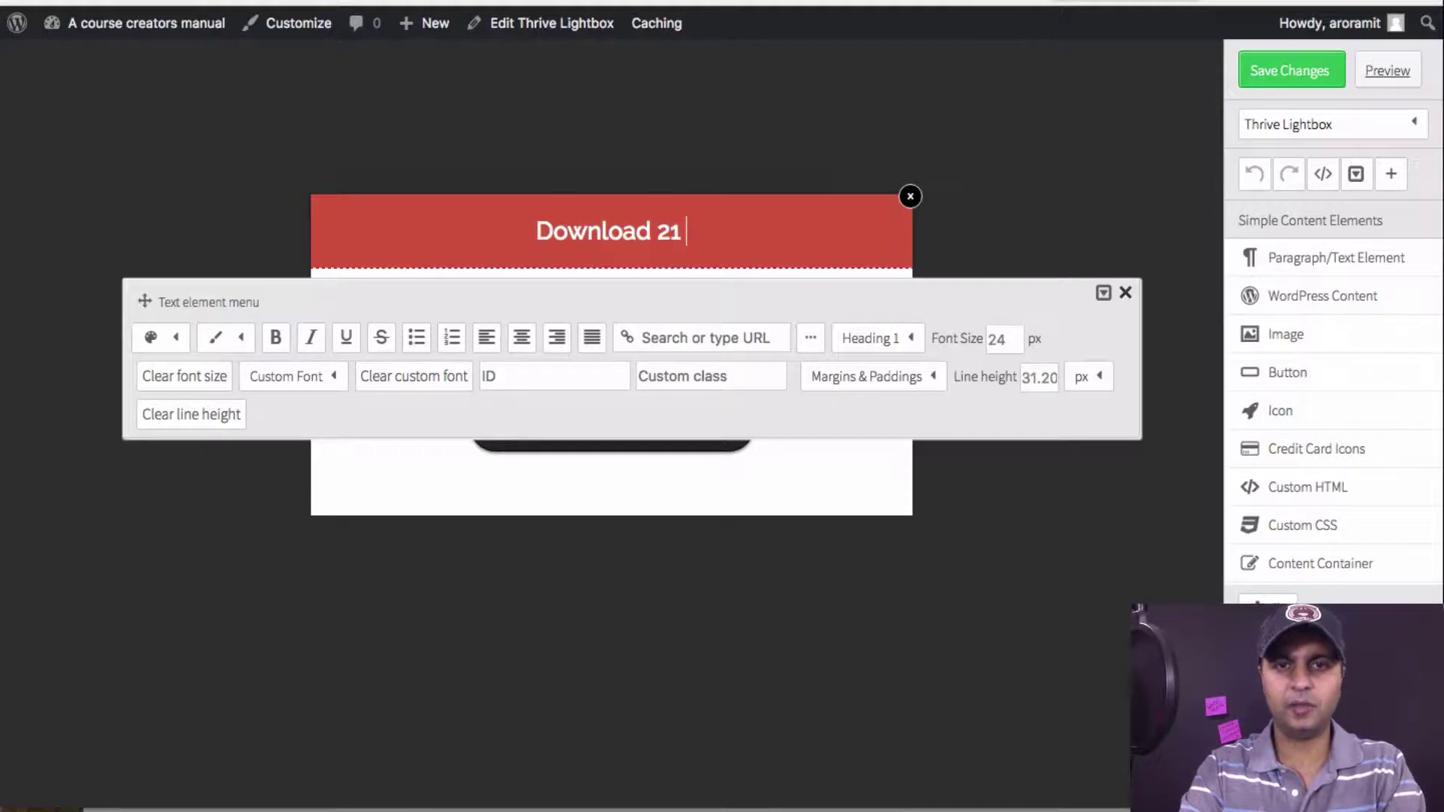
{"action": "type", "text": "Tools t"}
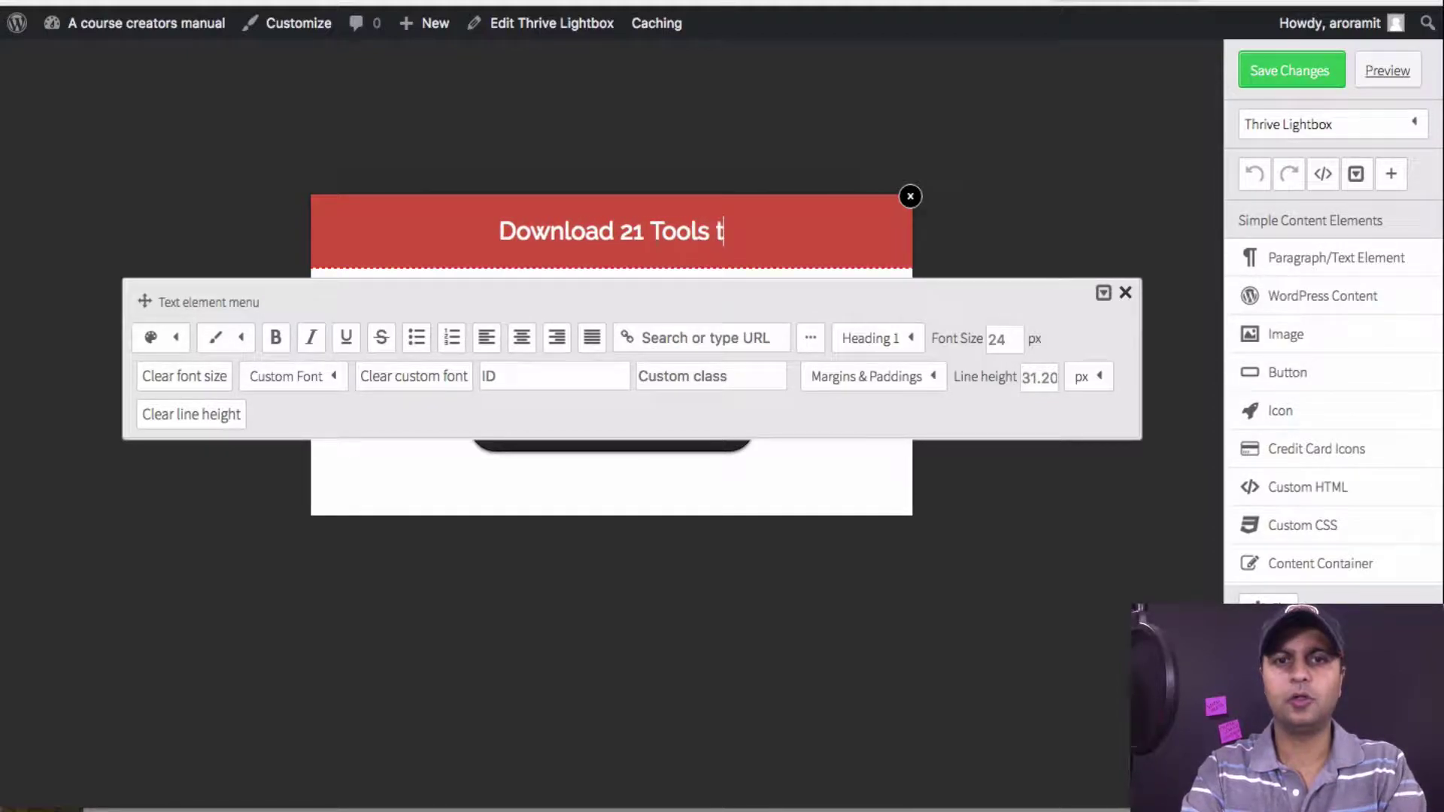
{"action": "type", "text": "o help you crea"}
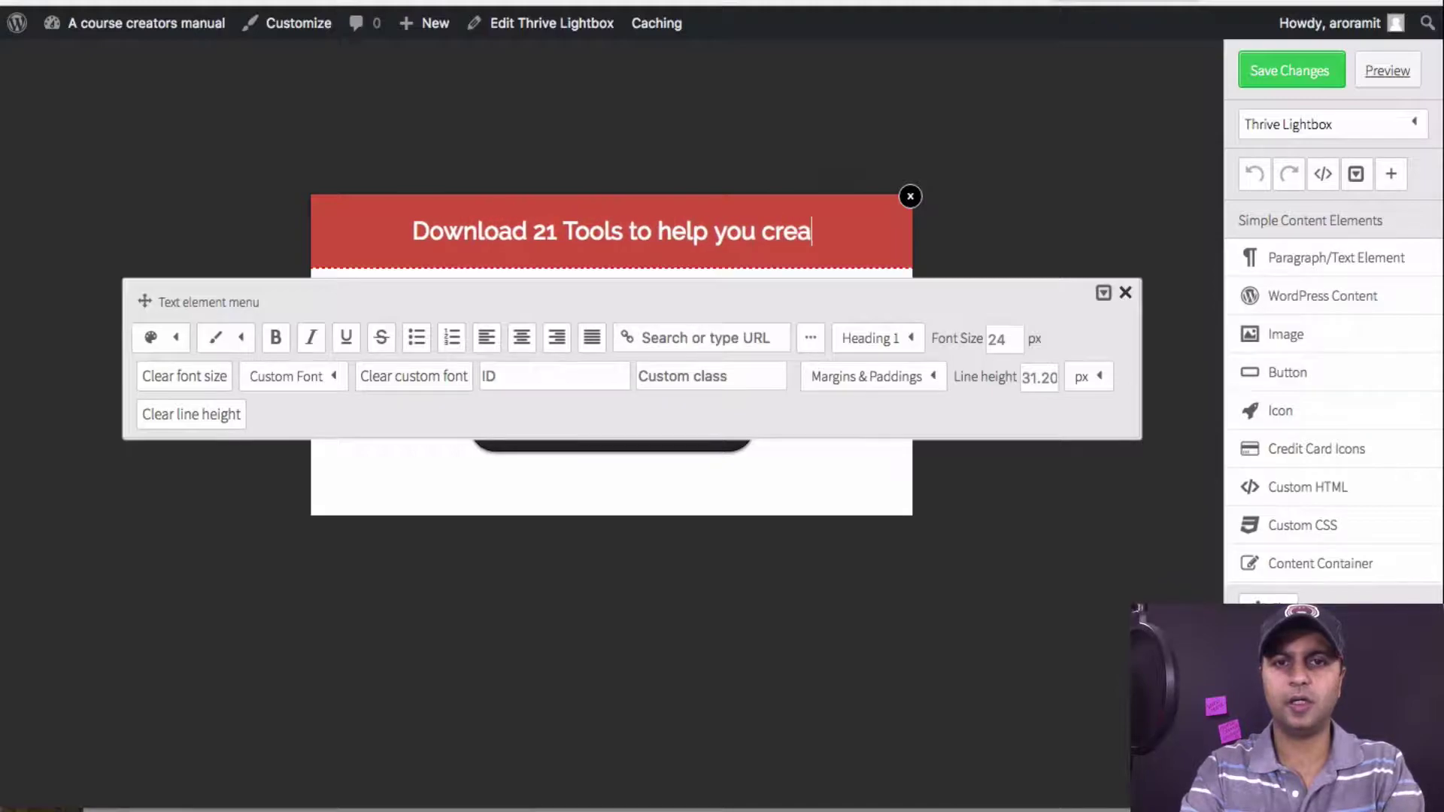
{"action": "type", "text": "te your course!"}
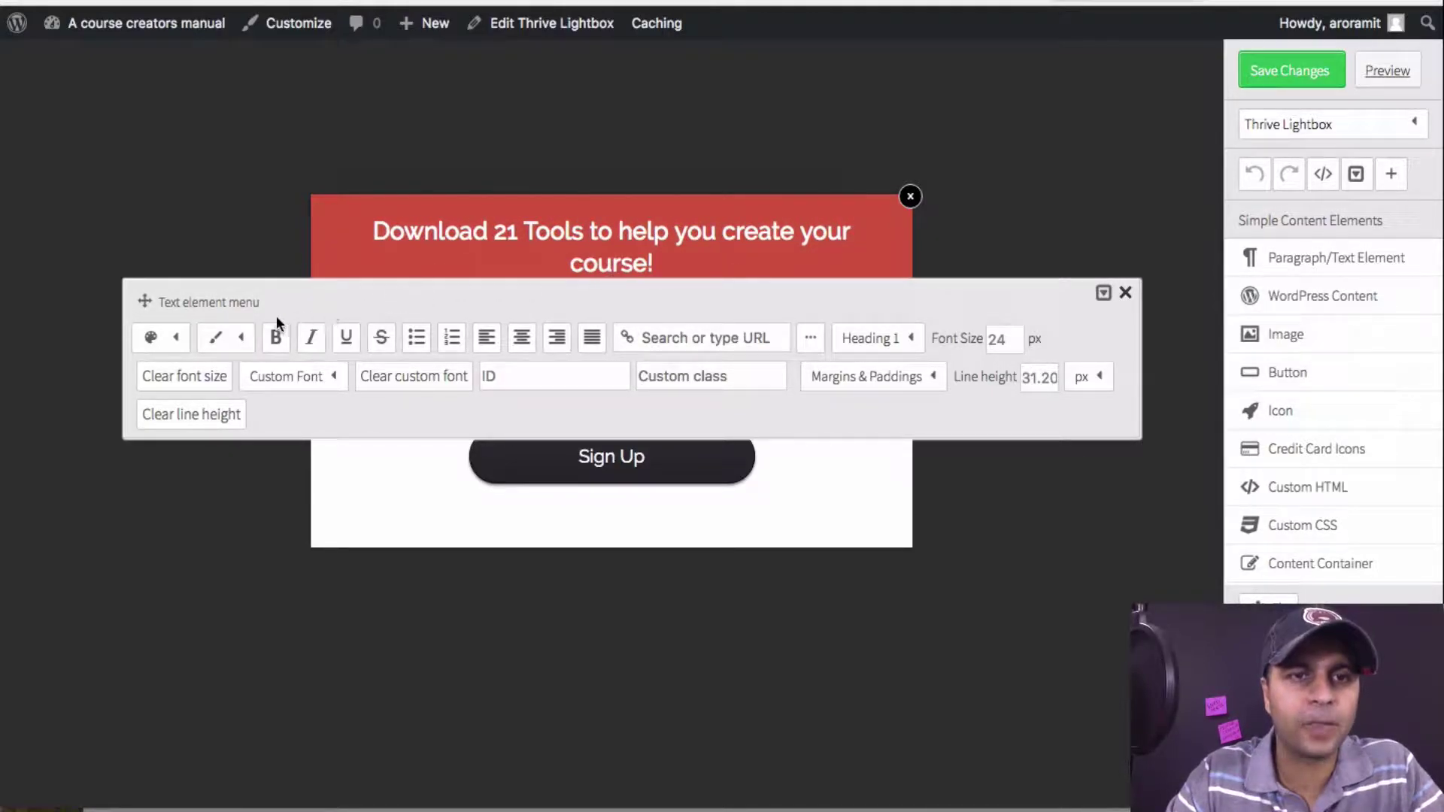
{"action": "left_click", "coordinate": [1125, 293]}
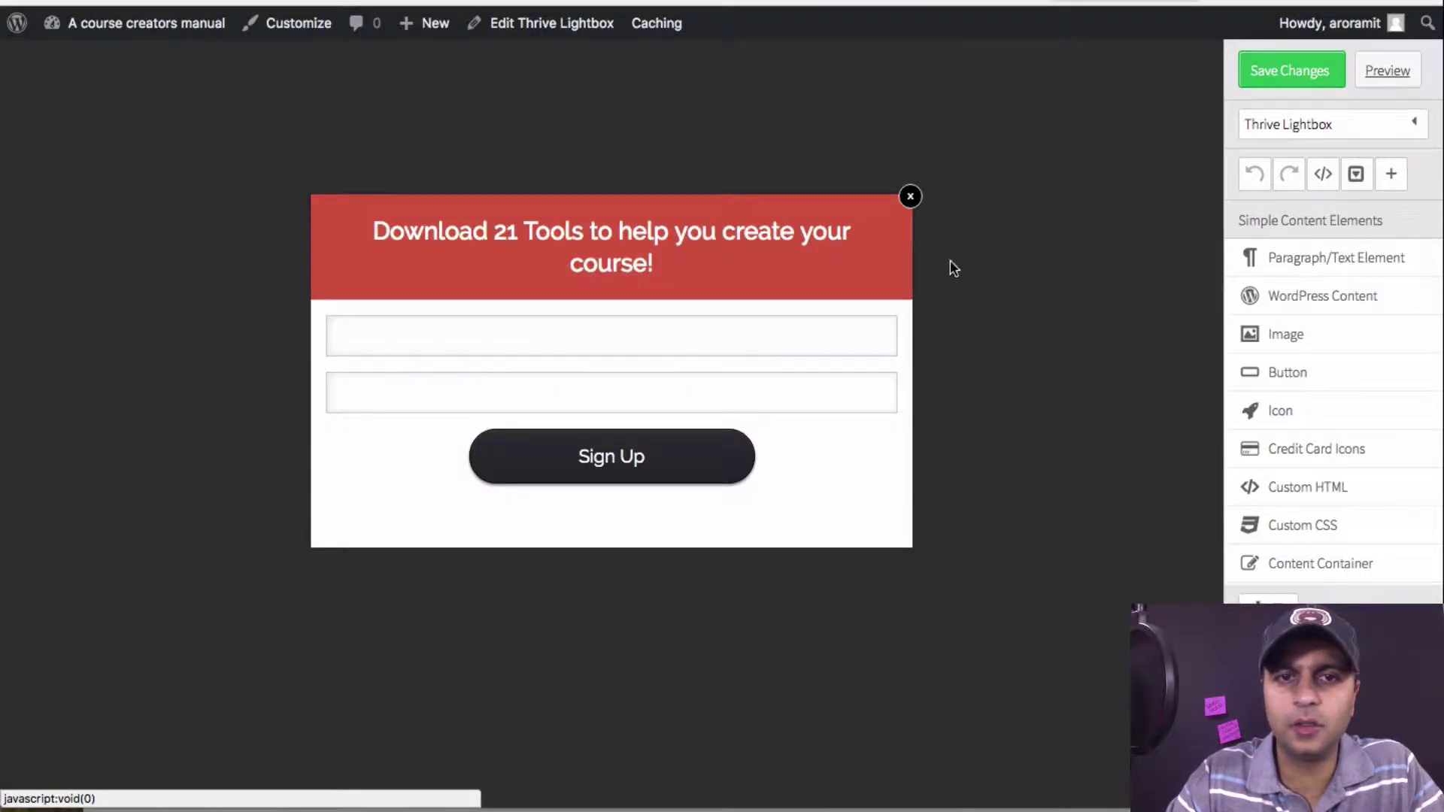
- Review the heading's text colour options without changing them
{"action": "left_click", "coordinate": [800, 261]}
{"action": "left_click", "coordinate": [150, 370]}
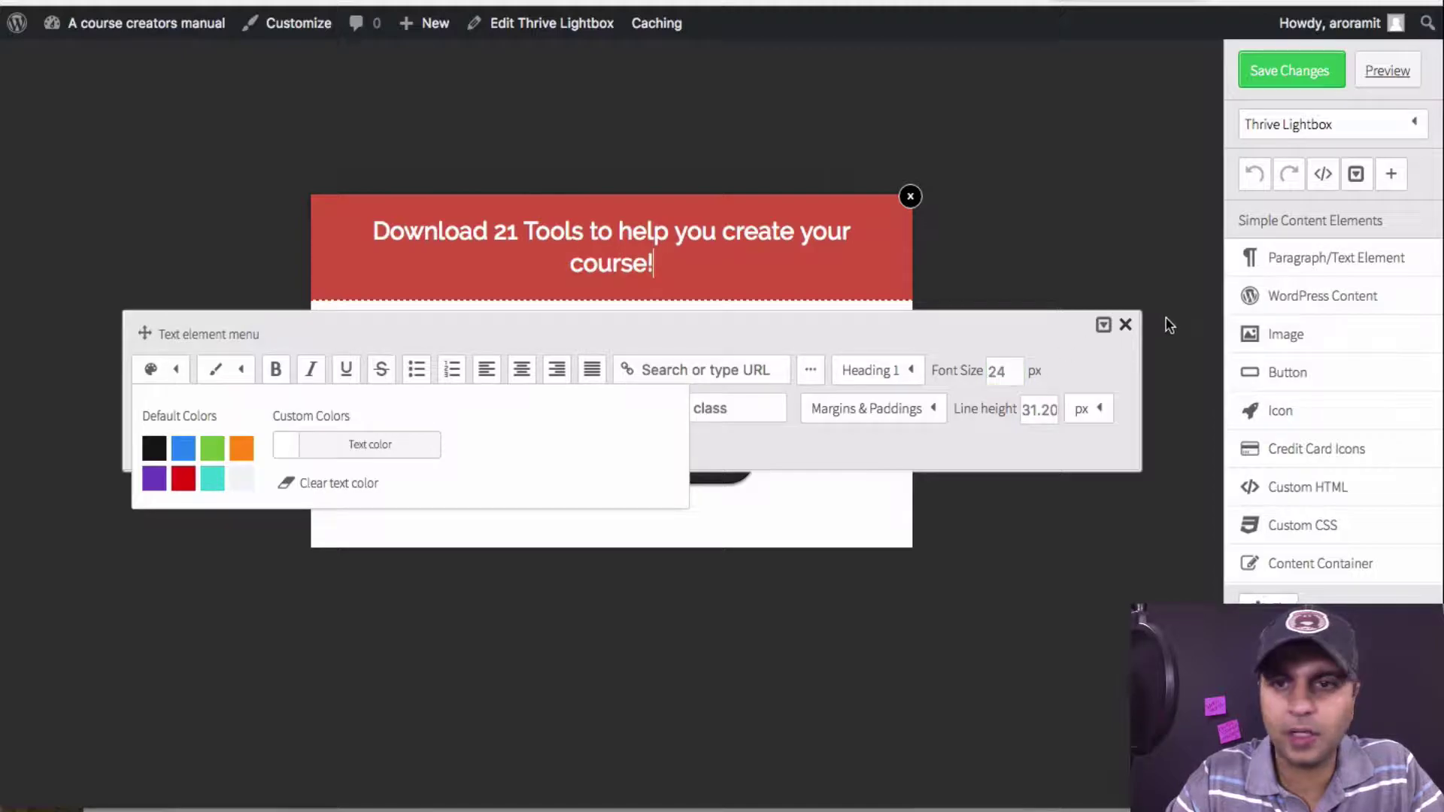
{"action": "left_click", "coordinate": [1128, 328]}
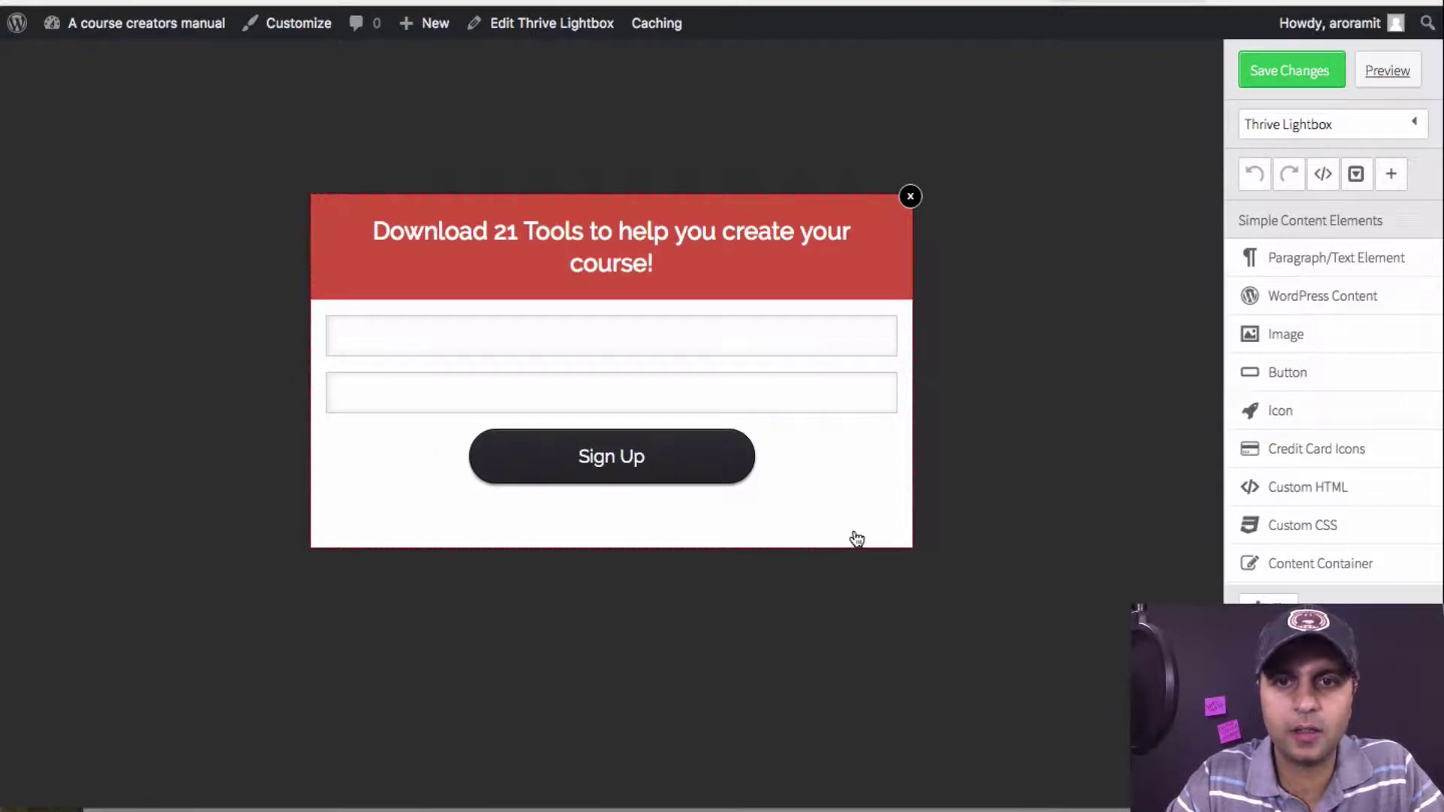
- Lower the lightbox overlay opacity to about 76%, keeping the white lightbox background
{"action": "left_click", "coordinate": [856, 538]}
{"action": "left_click", "coordinate": [301, 124]}
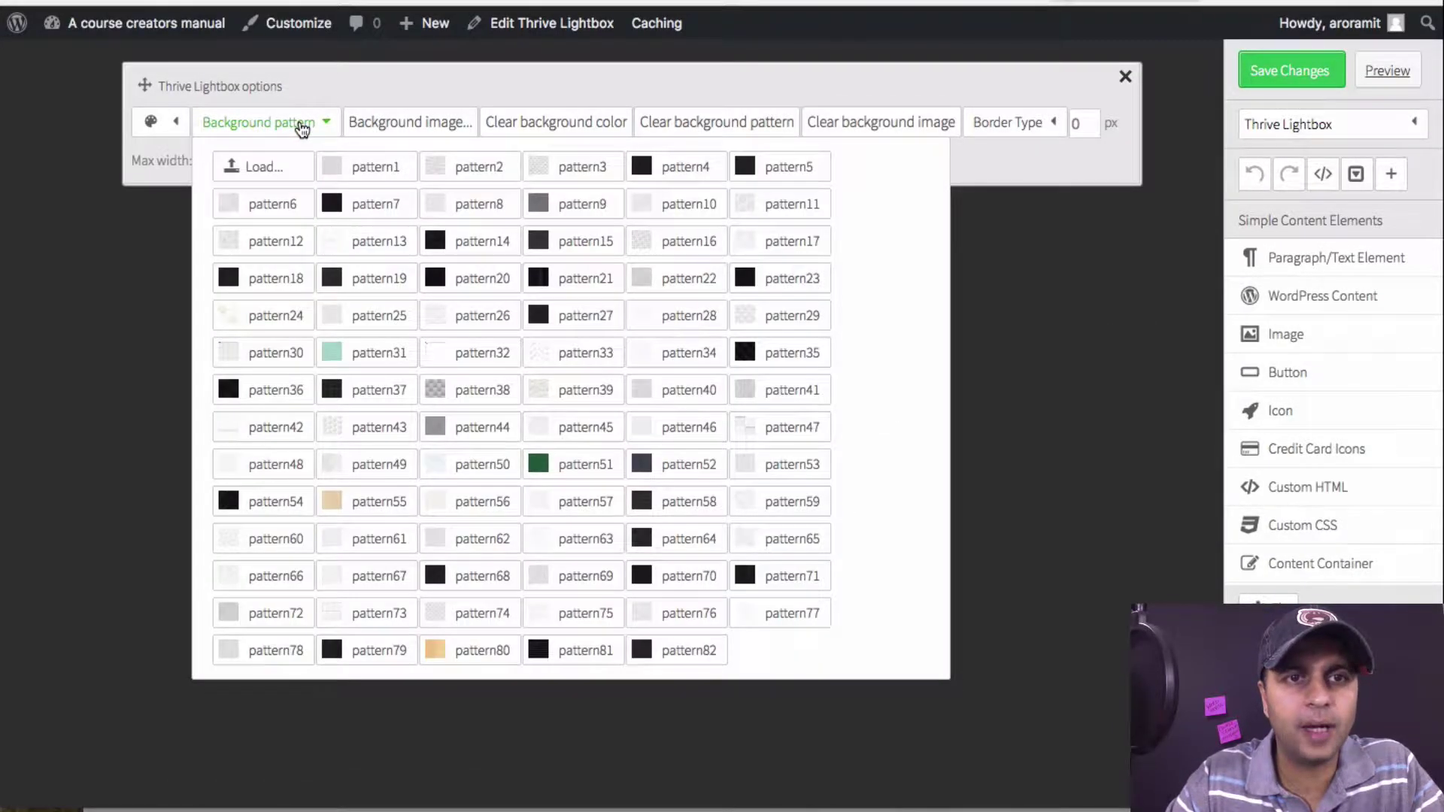
{"action": "left_click", "coordinate": [151, 122]}
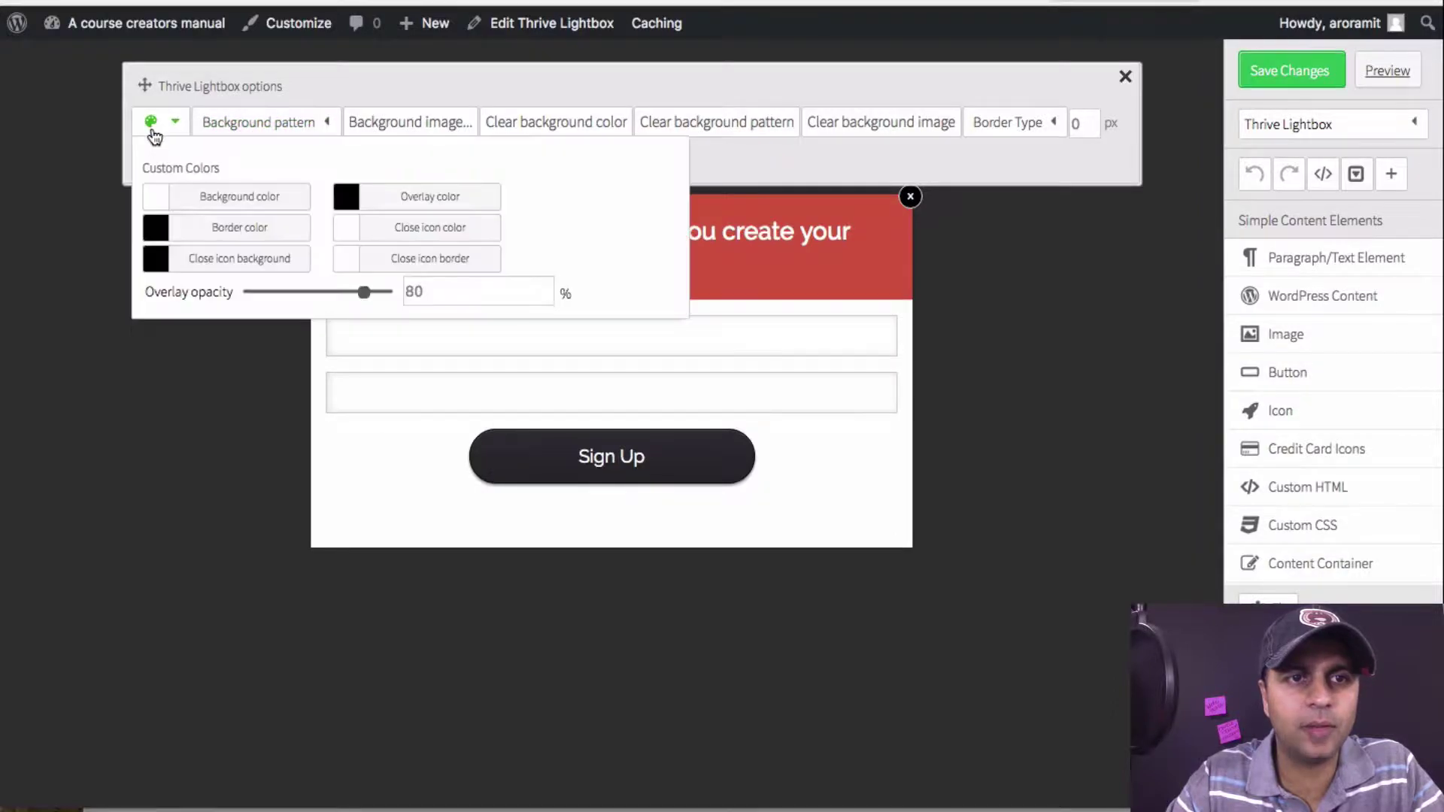
{"action": "left_click", "coordinate": [228, 203]}
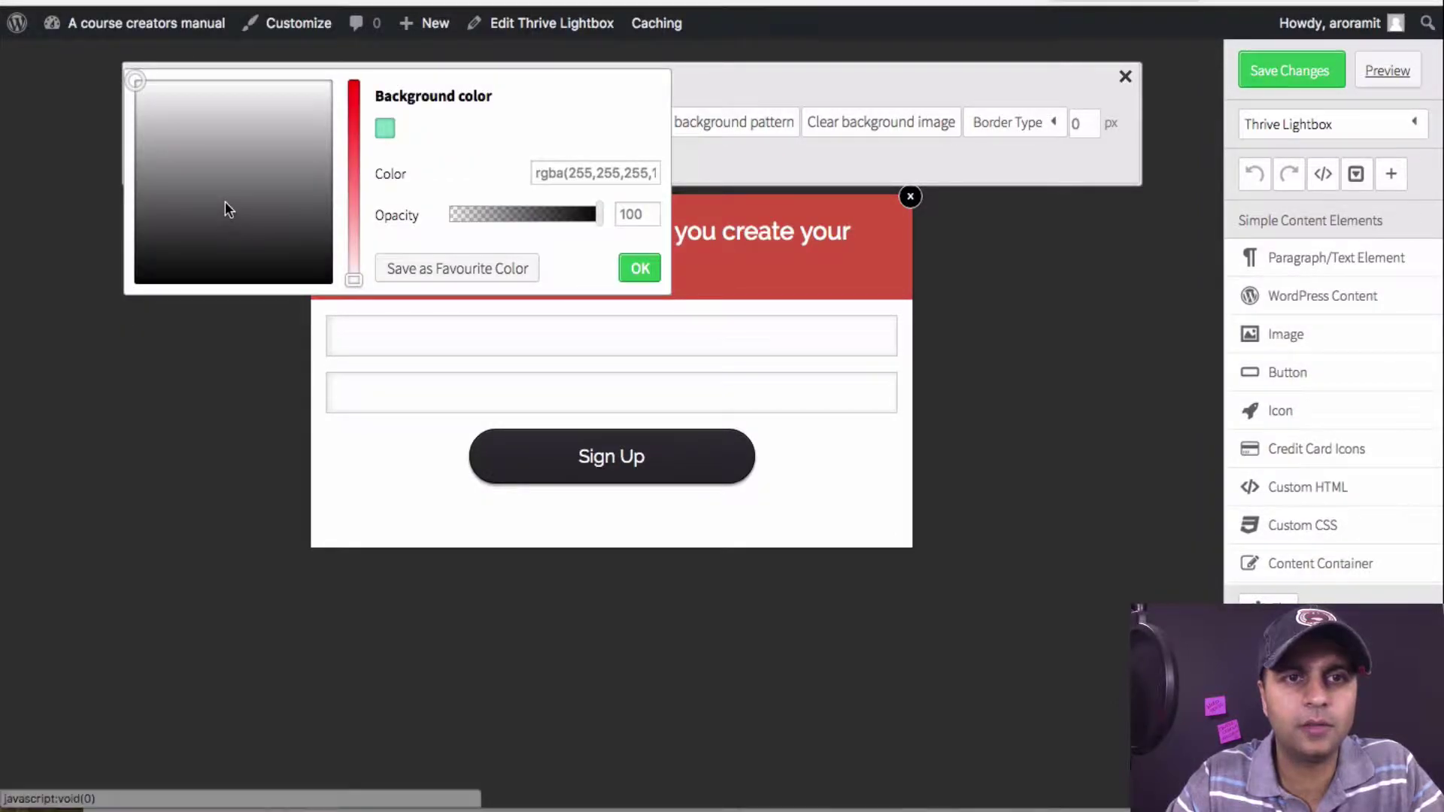
{"action": "left_click", "coordinate": [644, 270]}
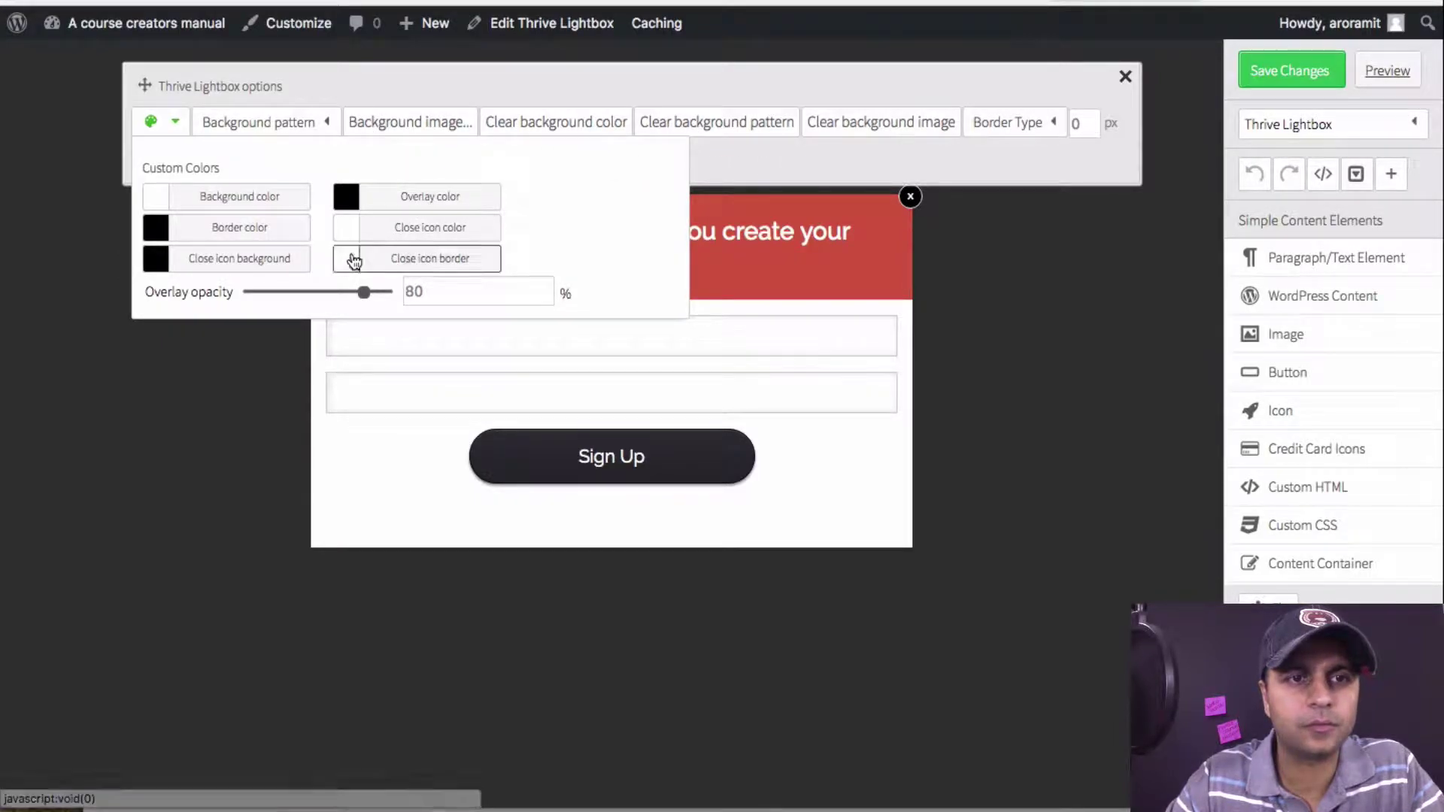
{"action": "mouse_move", "coordinate": [363, 294]}
{"action": "left_mouse_down"}
{"action": "mouse_move", "coordinate": [301, 299]}
{"action": "mouse_move", "coordinate": [358, 293]}
{"action": "left_mouse_up"}
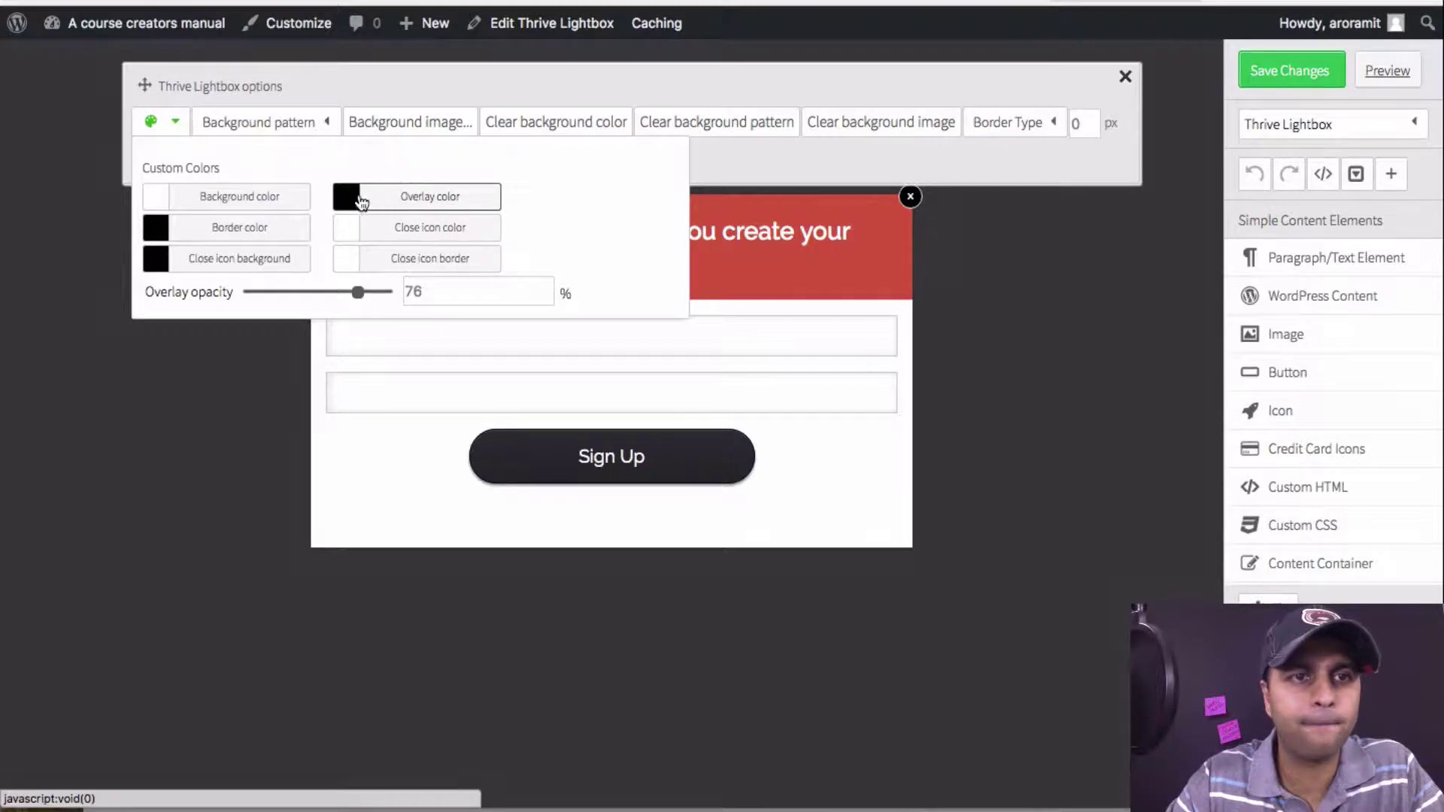
{"action": "left_click", "coordinate": [277, 197]}
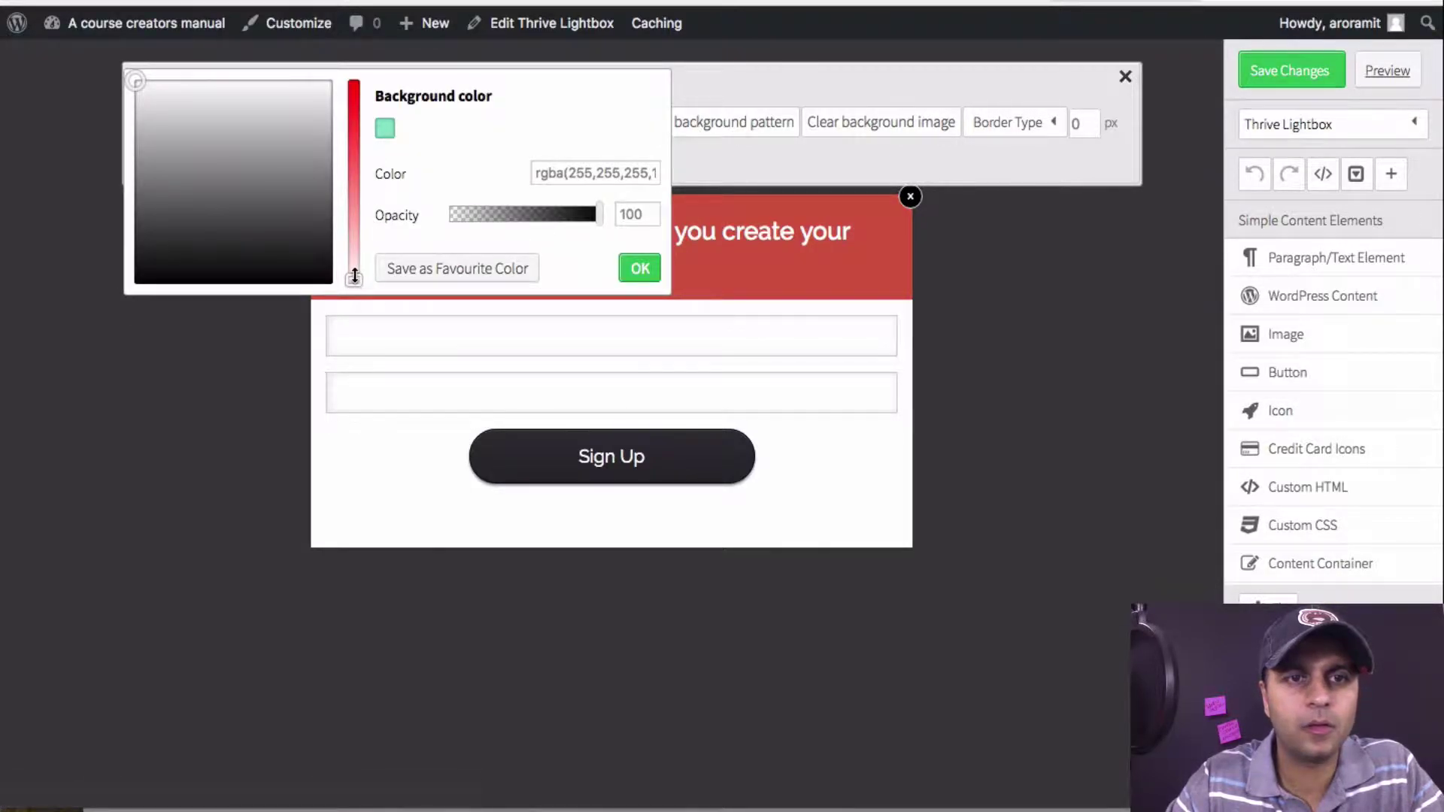
{"action": "mouse_move", "coordinate": [354, 276]}
{"action": "left_mouse_down"}
{"action": "mouse_move", "coordinate": [352, 171]}
{"action": "mouse_move", "coordinate": [349, 293]}
{"action": "left_mouse_up"}
{"action": "left_click", "coordinate": [598, 260]}
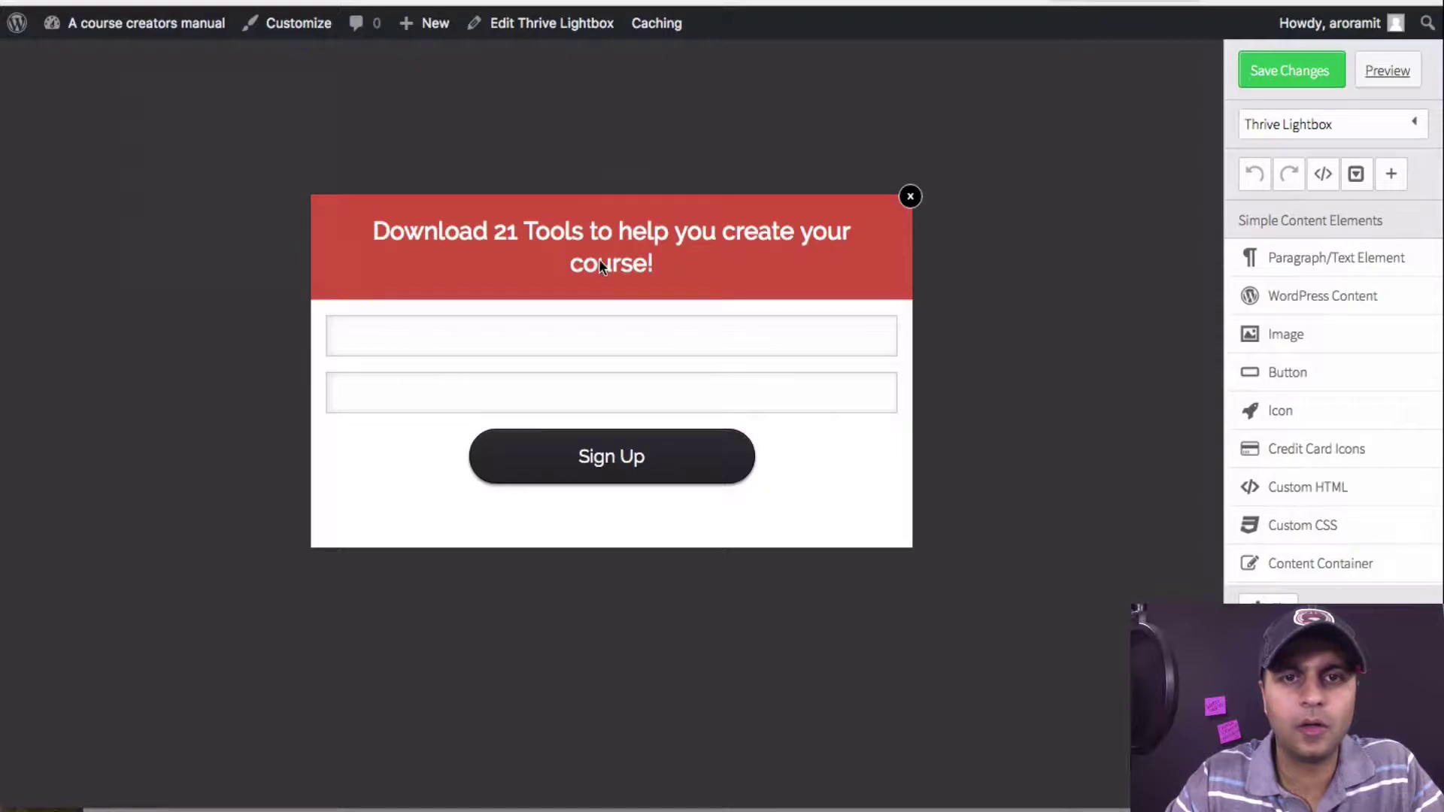
{"action": "left_click", "coordinate": [805, 274]}
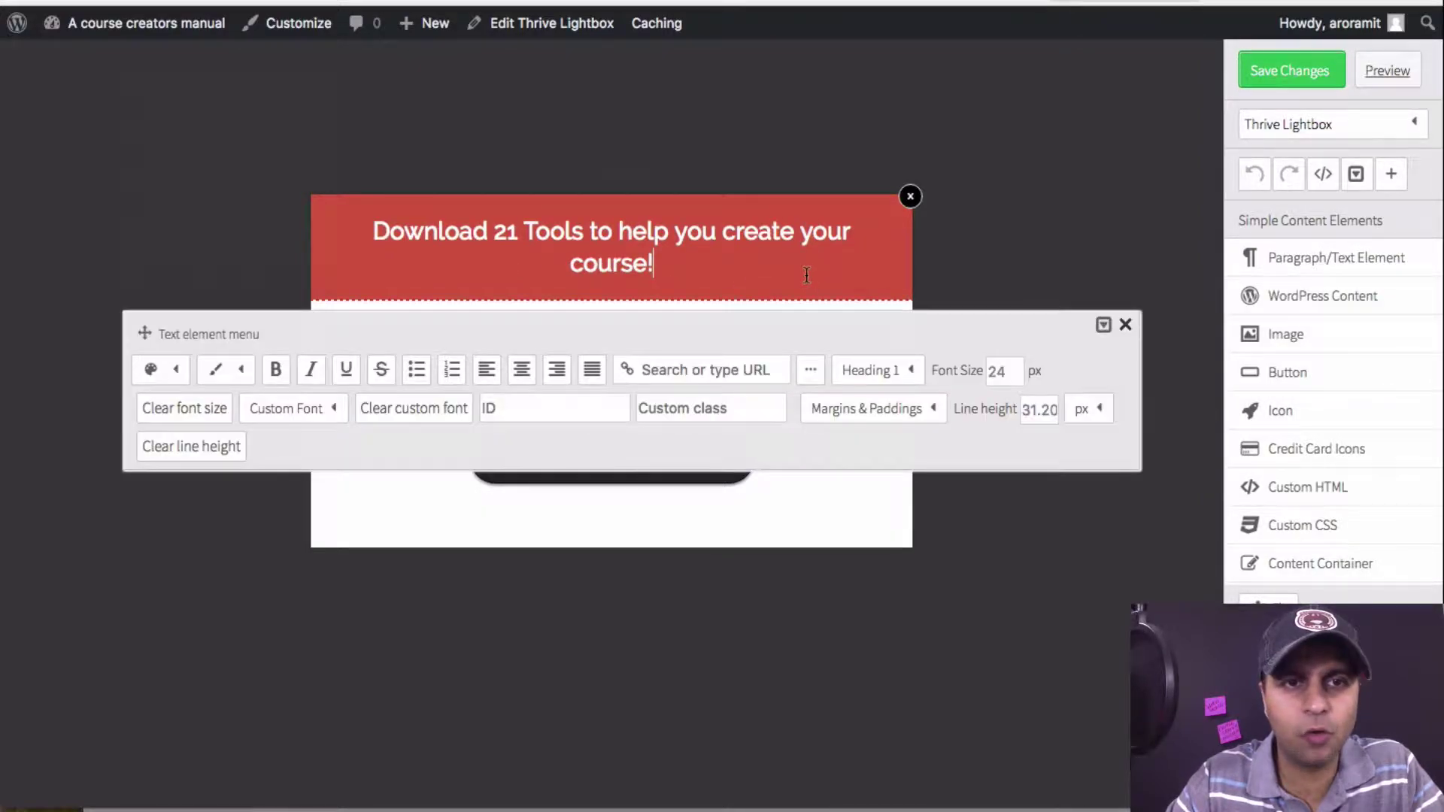
- Replace the heading's red highlight band with a custom yellow highlight colour
{"action": "left_click", "coordinate": [174, 370]}
{"action": "left_click", "coordinate": [174, 371]}
{"action": "left_click", "coordinate": [240, 369]}
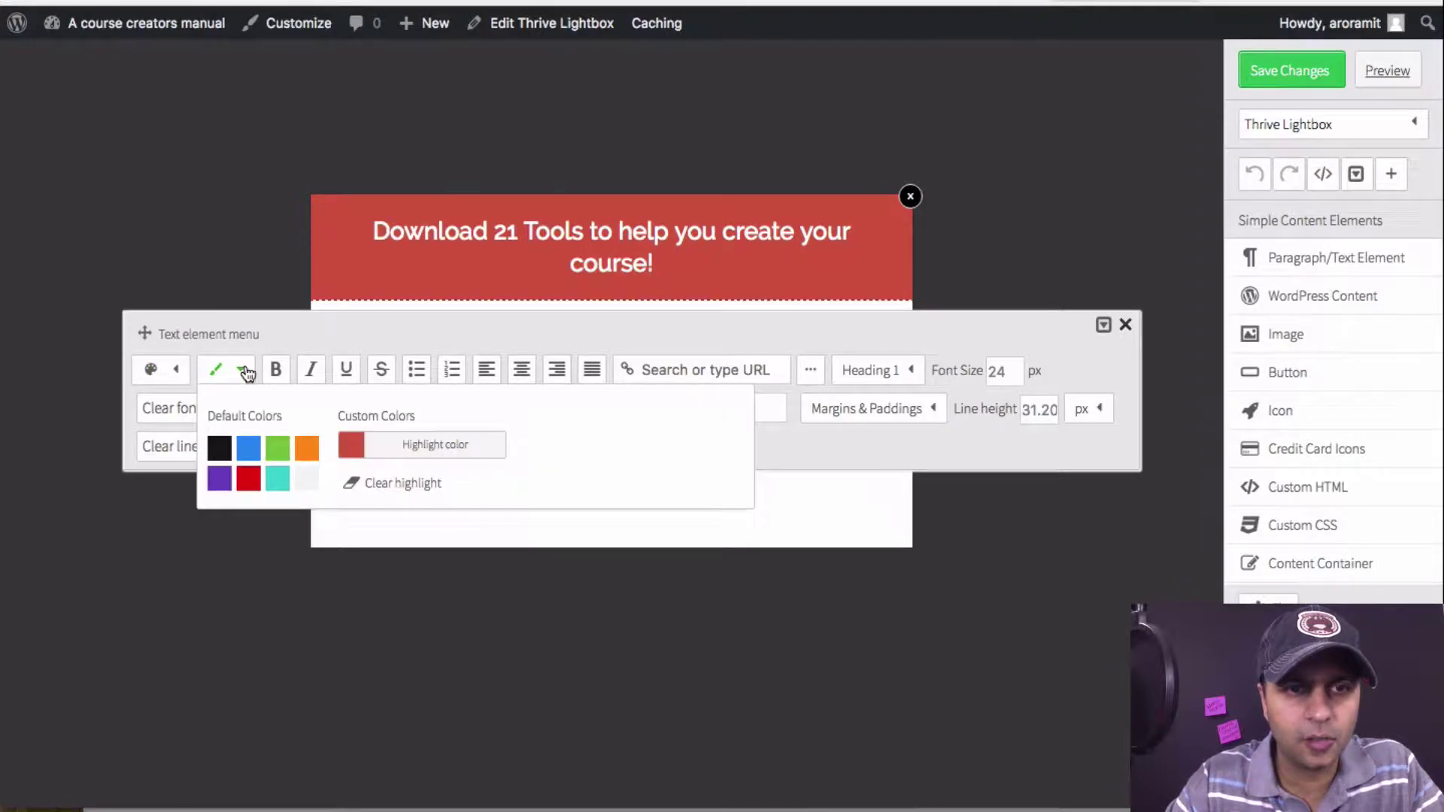
{"action": "left_click", "coordinate": [440, 449]}
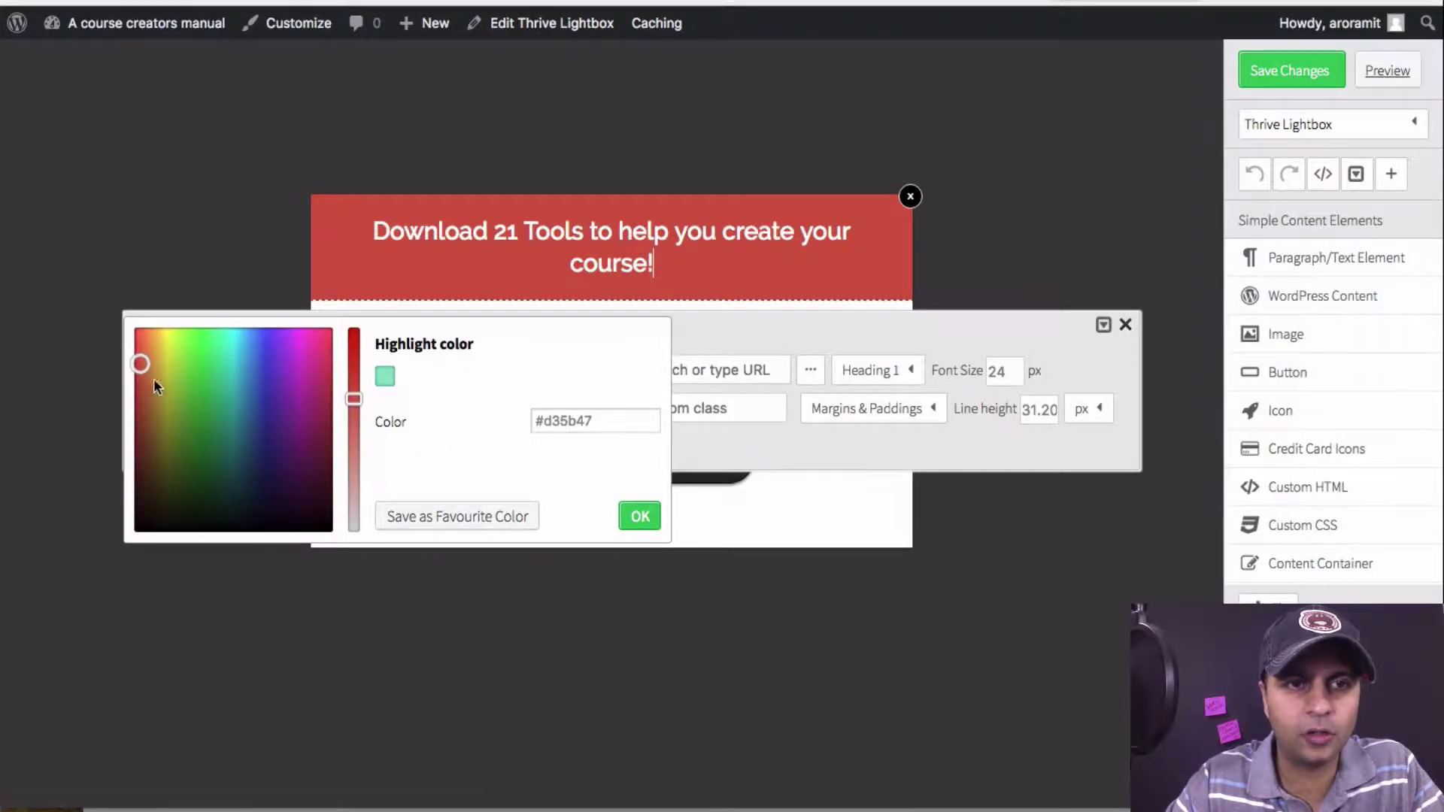
{"action": "left_click_drag", "start_coordinate": [139, 362], "coordinate": [163, 338]}
{"action": "left_click", "coordinate": [650, 522]}
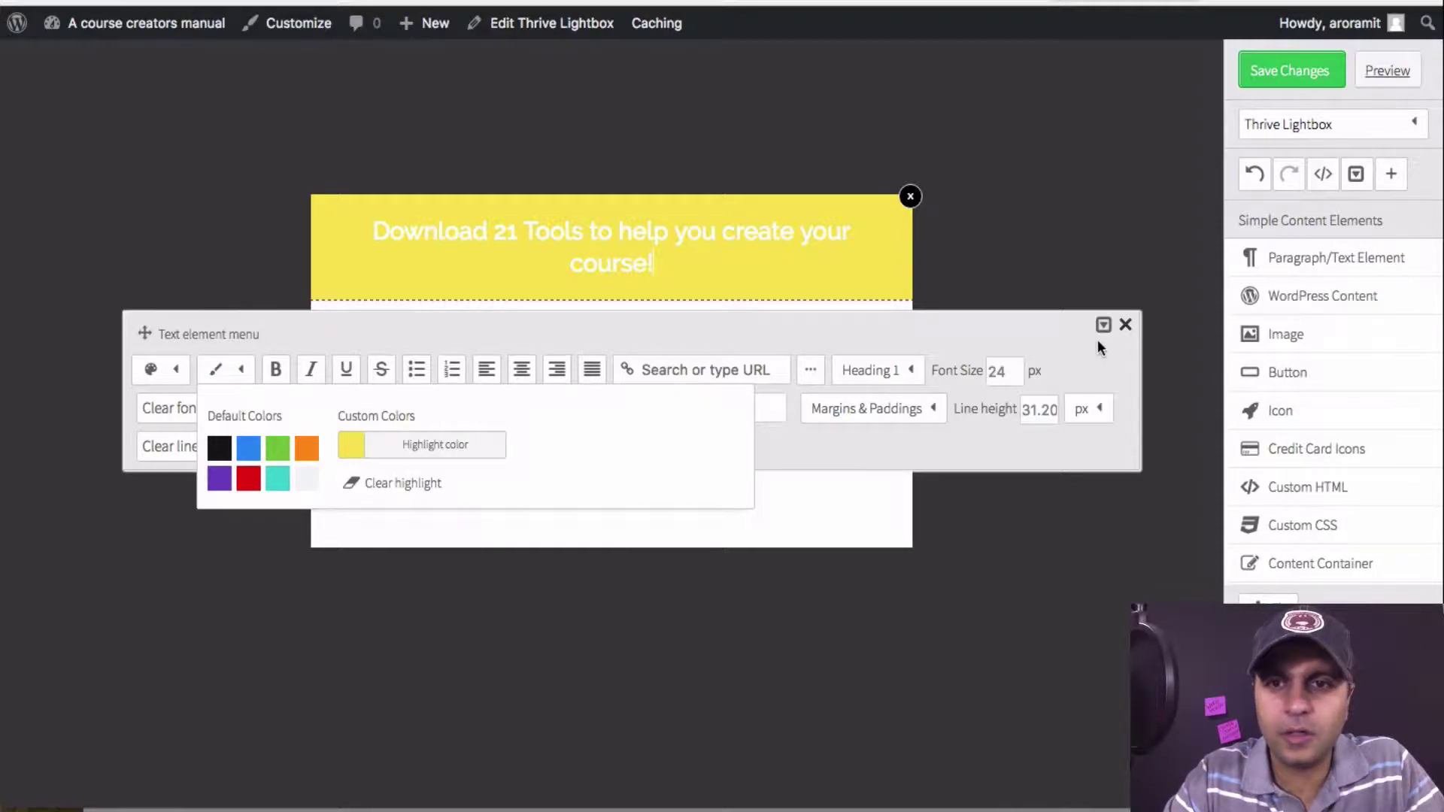
{"action": "left_click", "coordinate": [1125, 324]}
{"action": "left_click", "coordinate": [604, 255]}
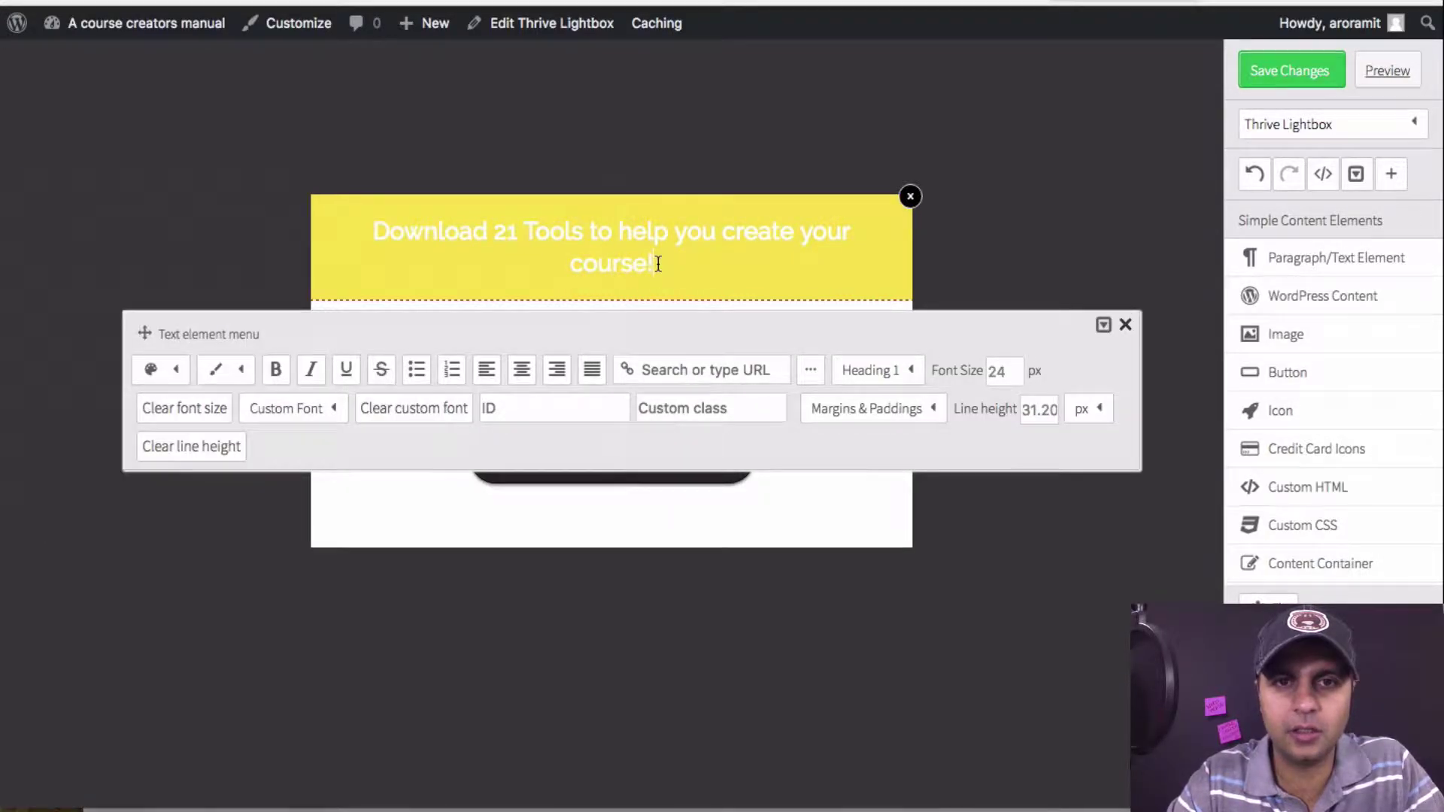
- Set the whole heading's text colour to near-black #0c0c0c
{"action": "left_click_drag", "start_coordinate": [653, 265], "coordinate": [649, 232]}
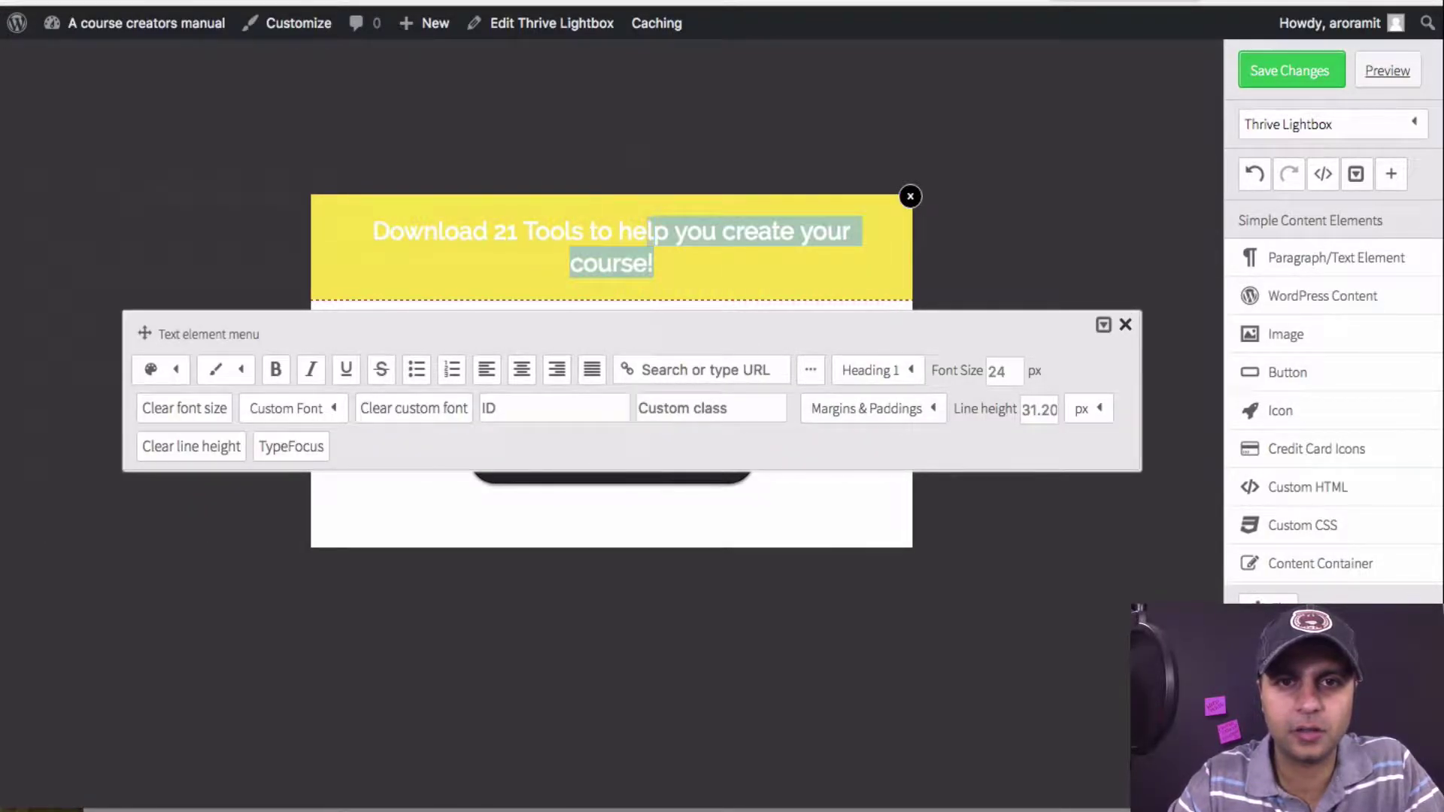
{"action": "triple_click", "coordinate": [602, 256]}
{"action": "left_click", "coordinate": [171, 373]}
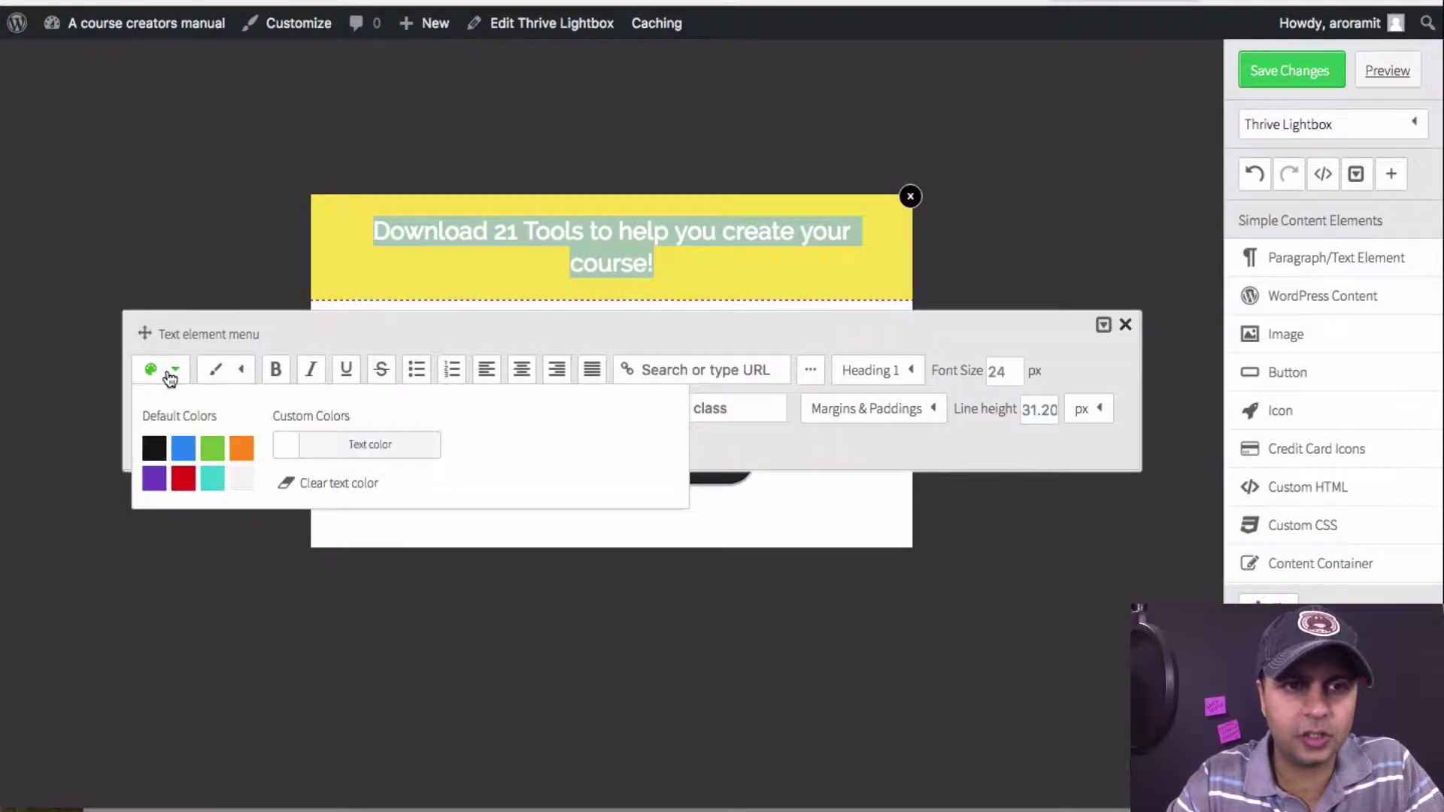
{"action": "left_click", "coordinate": [323, 445]}
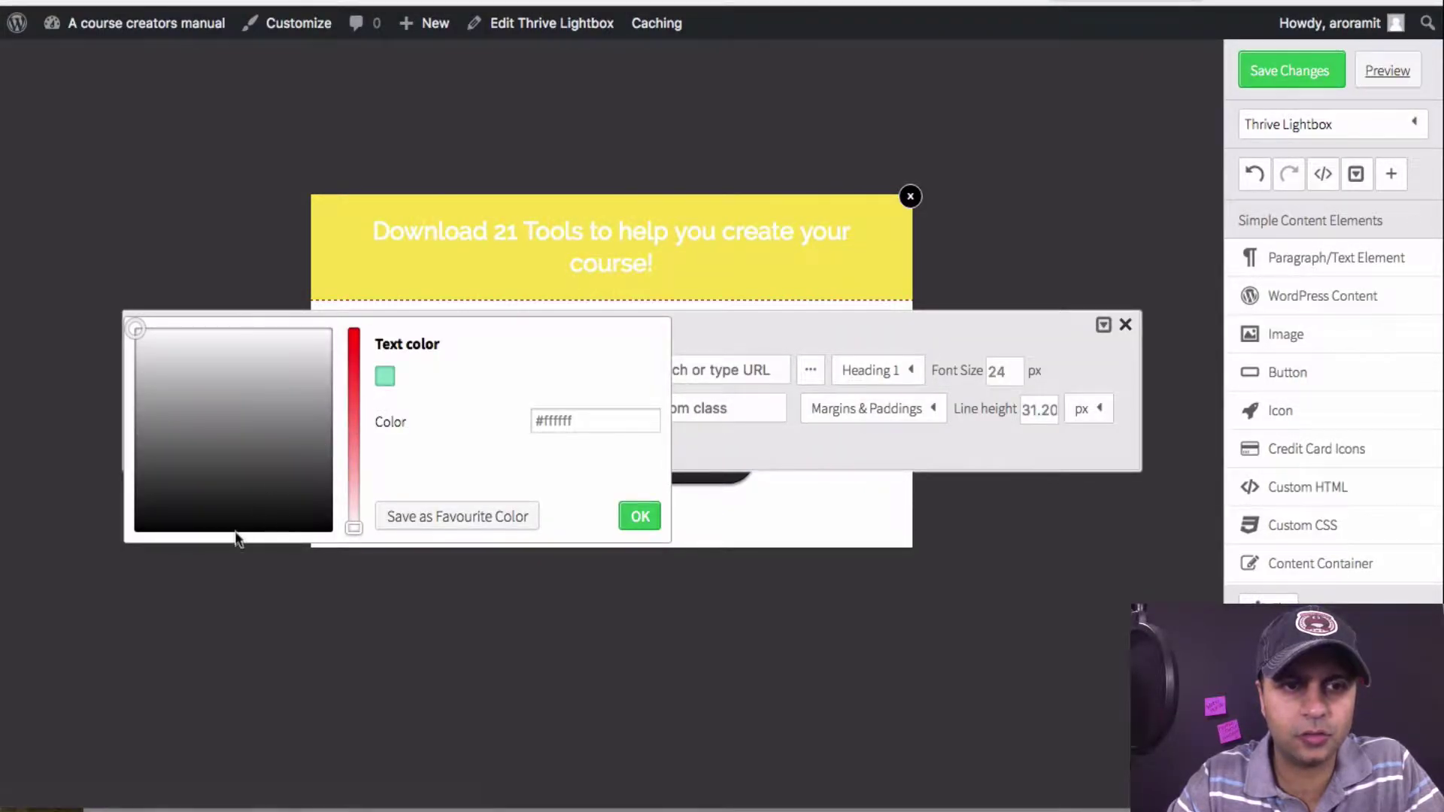
{"action": "left_click", "coordinate": [201, 517]}
{"action": "mouse_move", "coordinate": [201, 517]}
{"action": "left_mouse_down"}
{"action": "mouse_move", "coordinate": [151, 522]}
{"action": "mouse_move", "coordinate": [132, 541]}
{"action": "left_mouse_up"}
{"action": "left_click", "coordinate": [640, 518]}
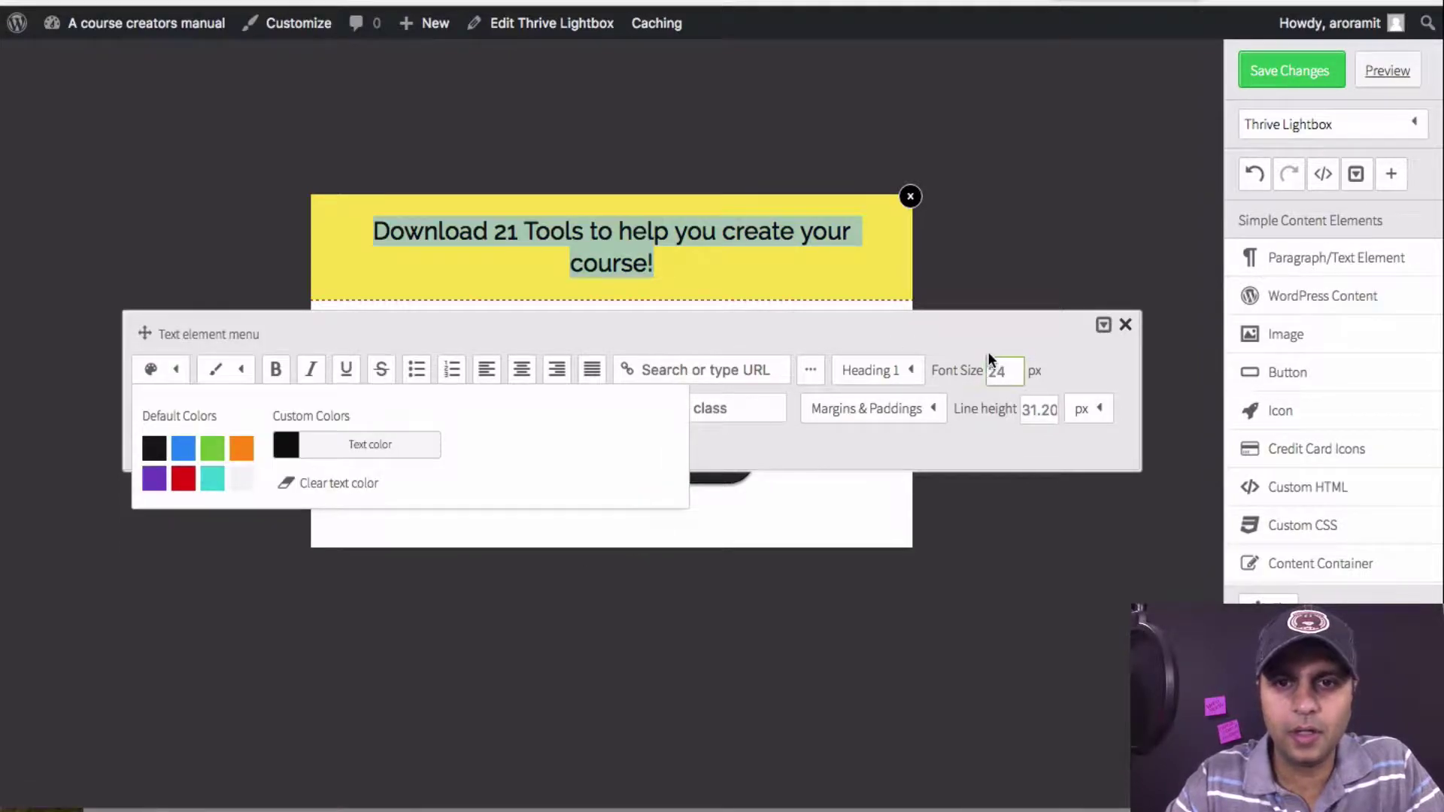
- Set the heading font size to 30
{"action": "left_click", "coordinate": [1007, 365]}
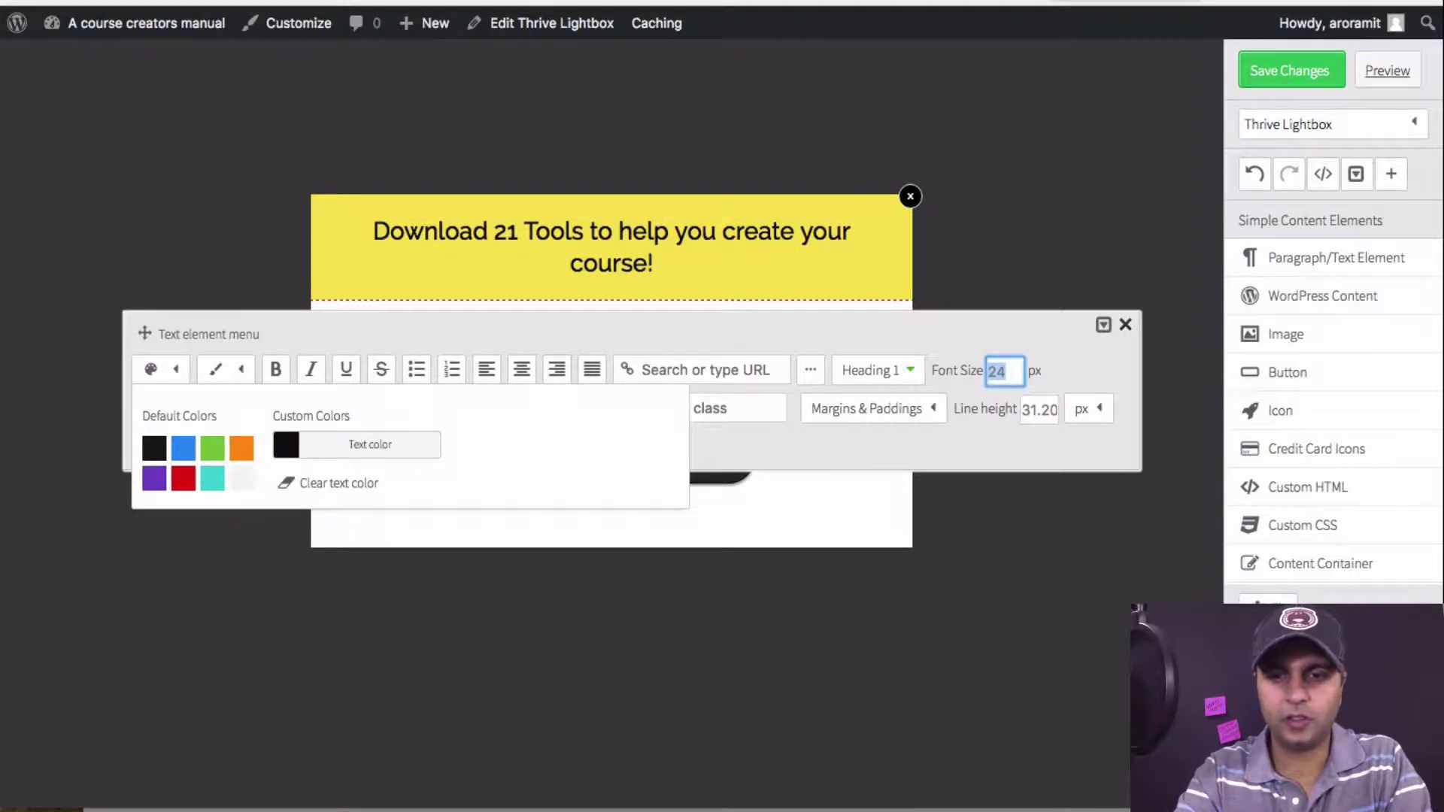
{"action": "type", "text": "30"}
{"action": "key", "text": "Return"}
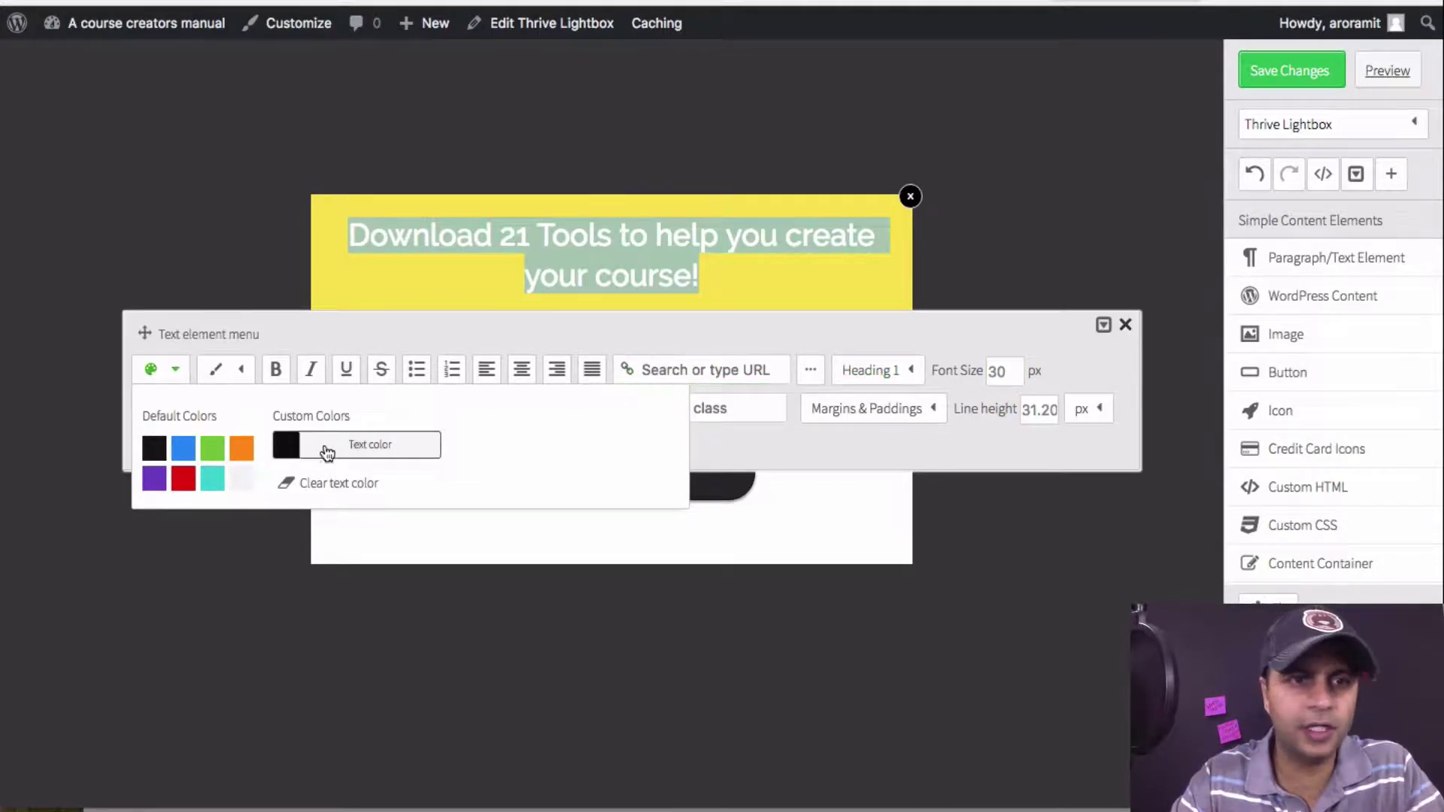
- Reselect the whole heading and apply the black text colour swatch
{"action": "left_click", "coordinate": [335, 446]}
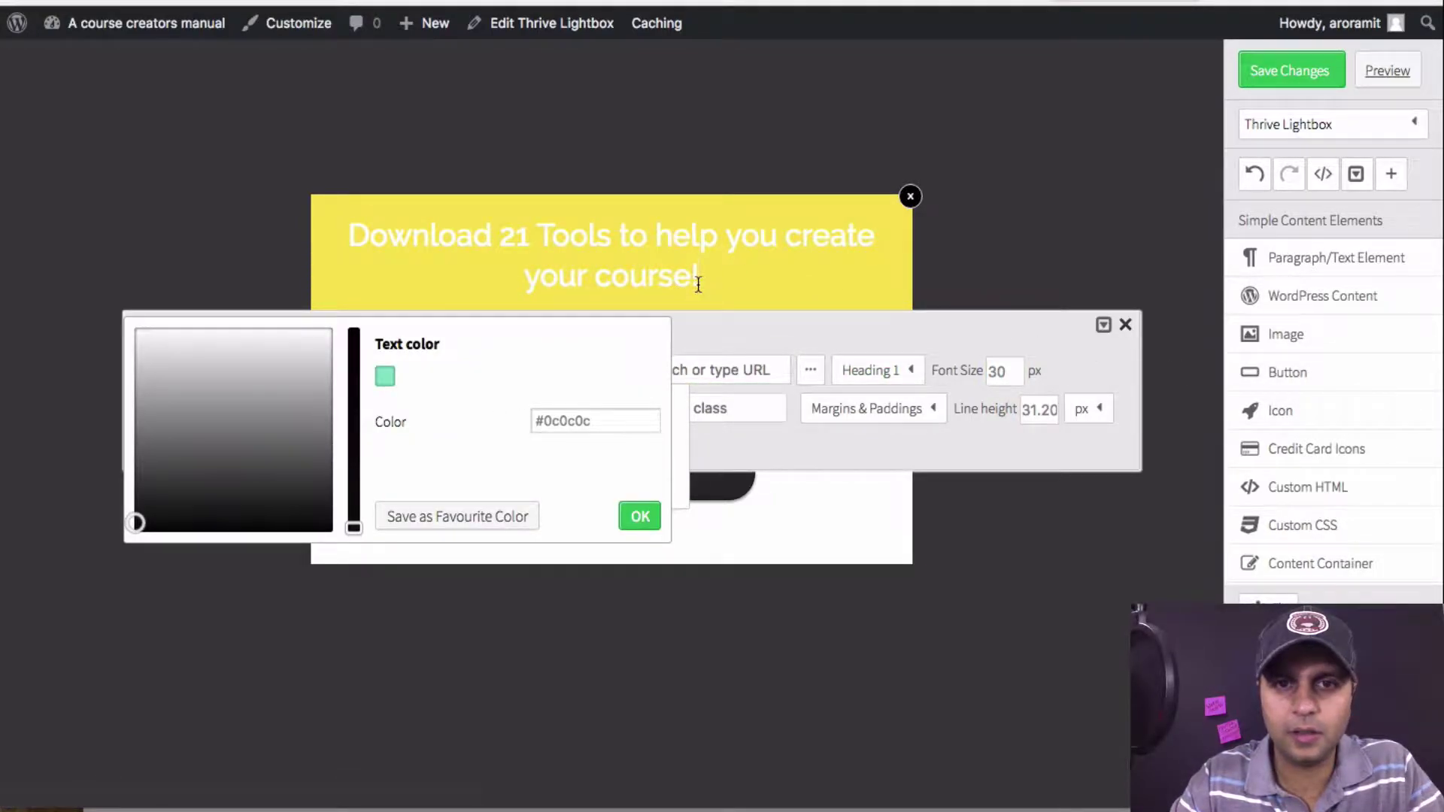
{"action": "left_click", "coordinate": [698, 284]}
{"action": "triple_click", "coordinate": [698, 284]}
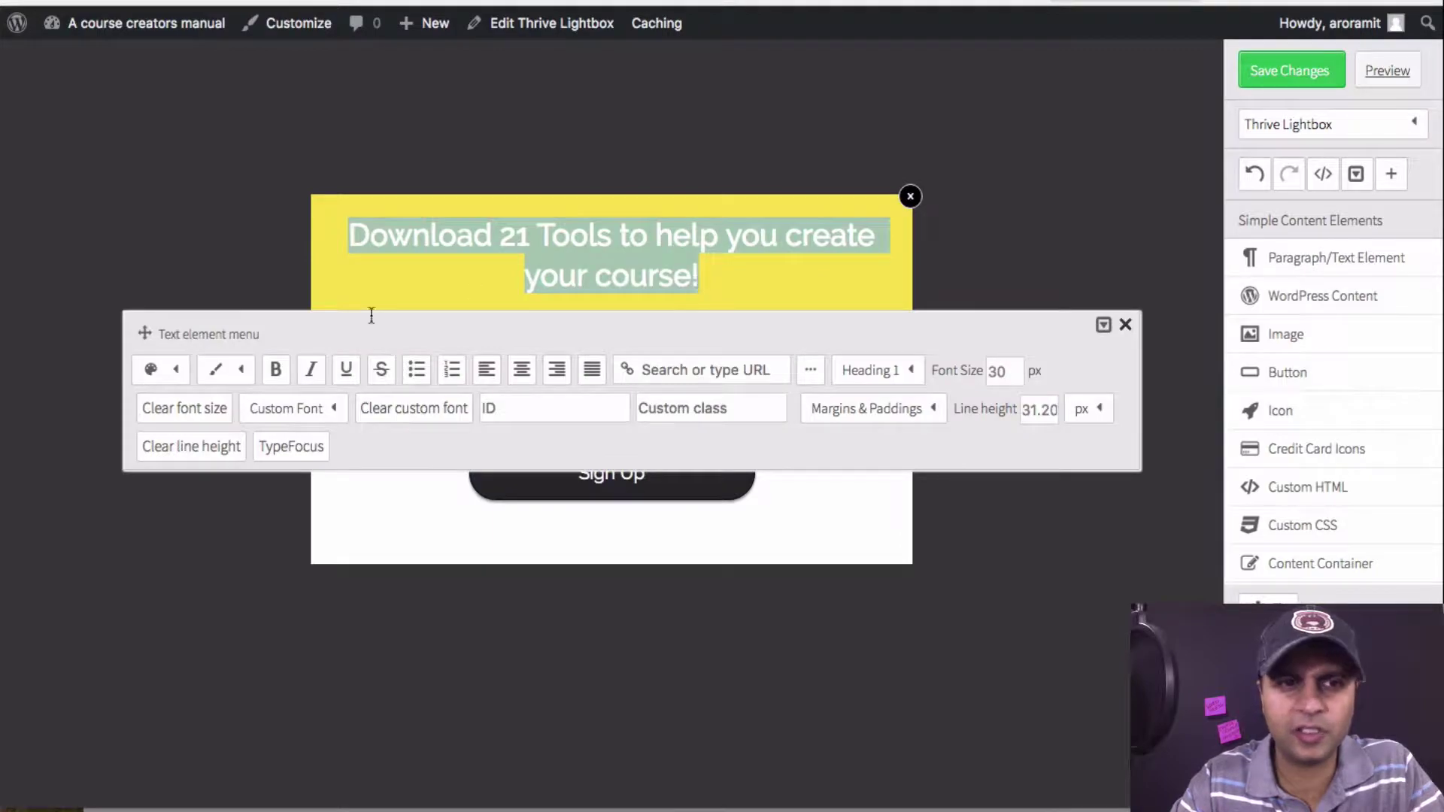
{"action": "left_click", "coordinate": [175, 370]}
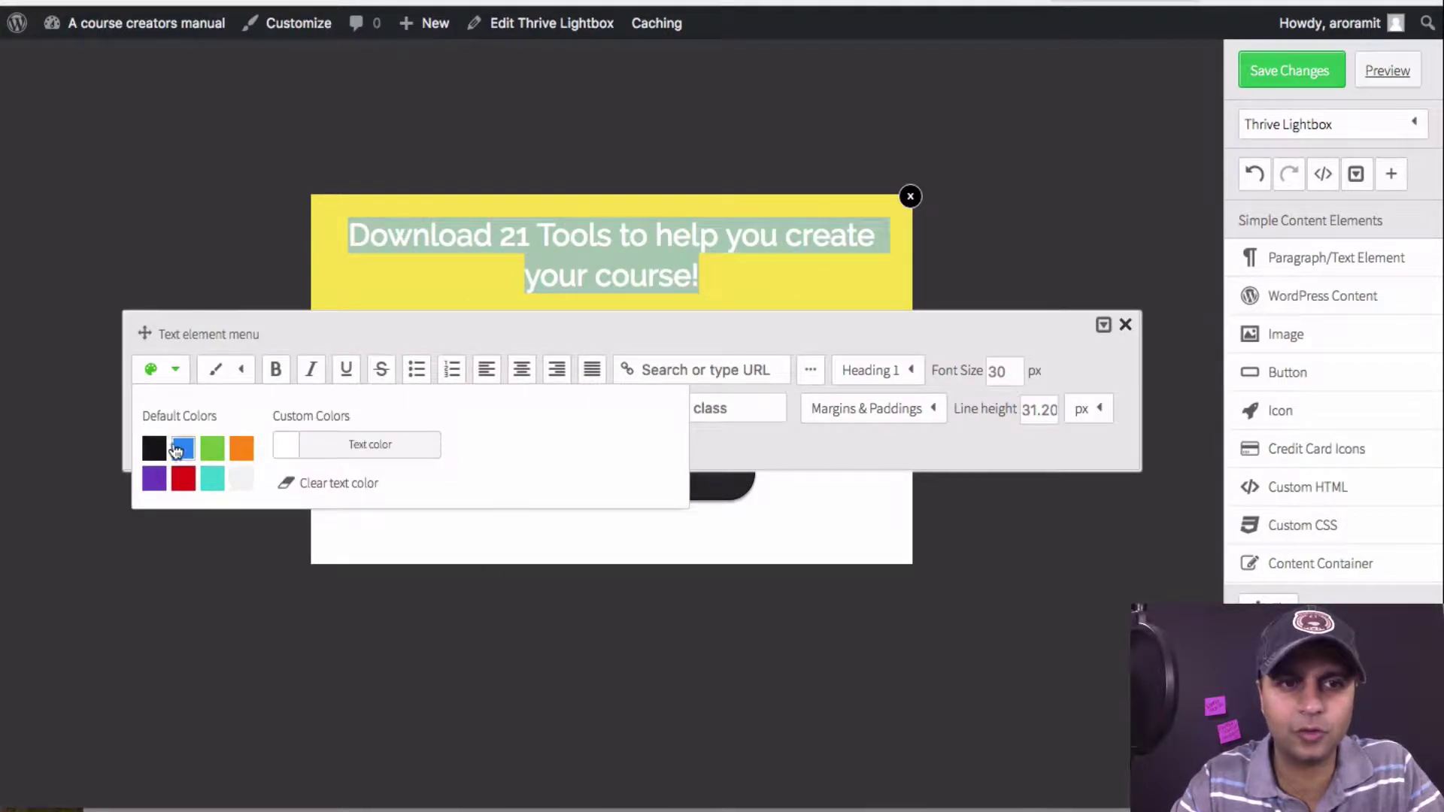
{"action": "left_click", "coordinate": [154, 448]}
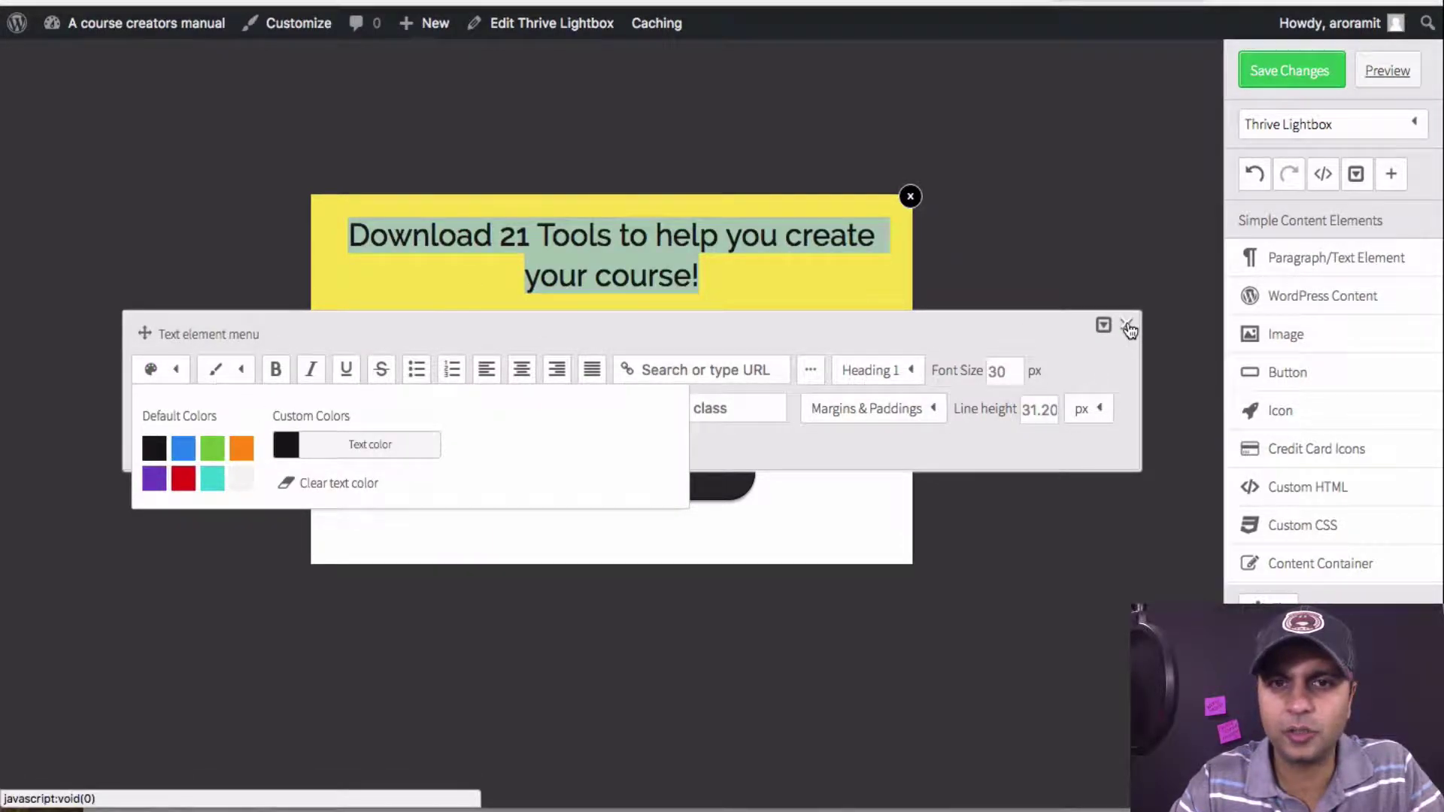
{"action": "left_click", "coordinate": [1128, 329]}
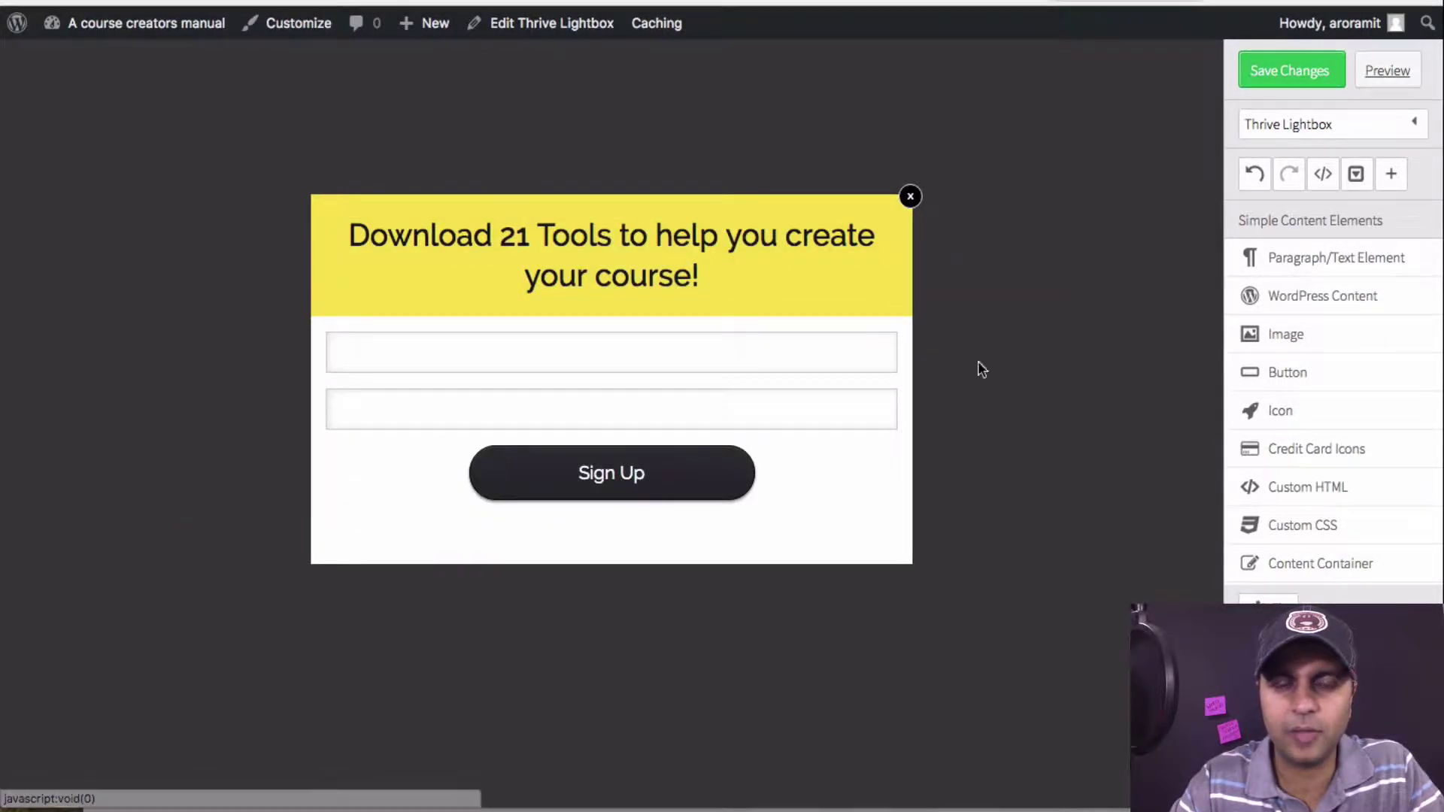
- Begin connecting the sign-up form to a service and open the MailChimp dashboard in a new tab
{"action": "left_click", "coordinate": [722, 367]}
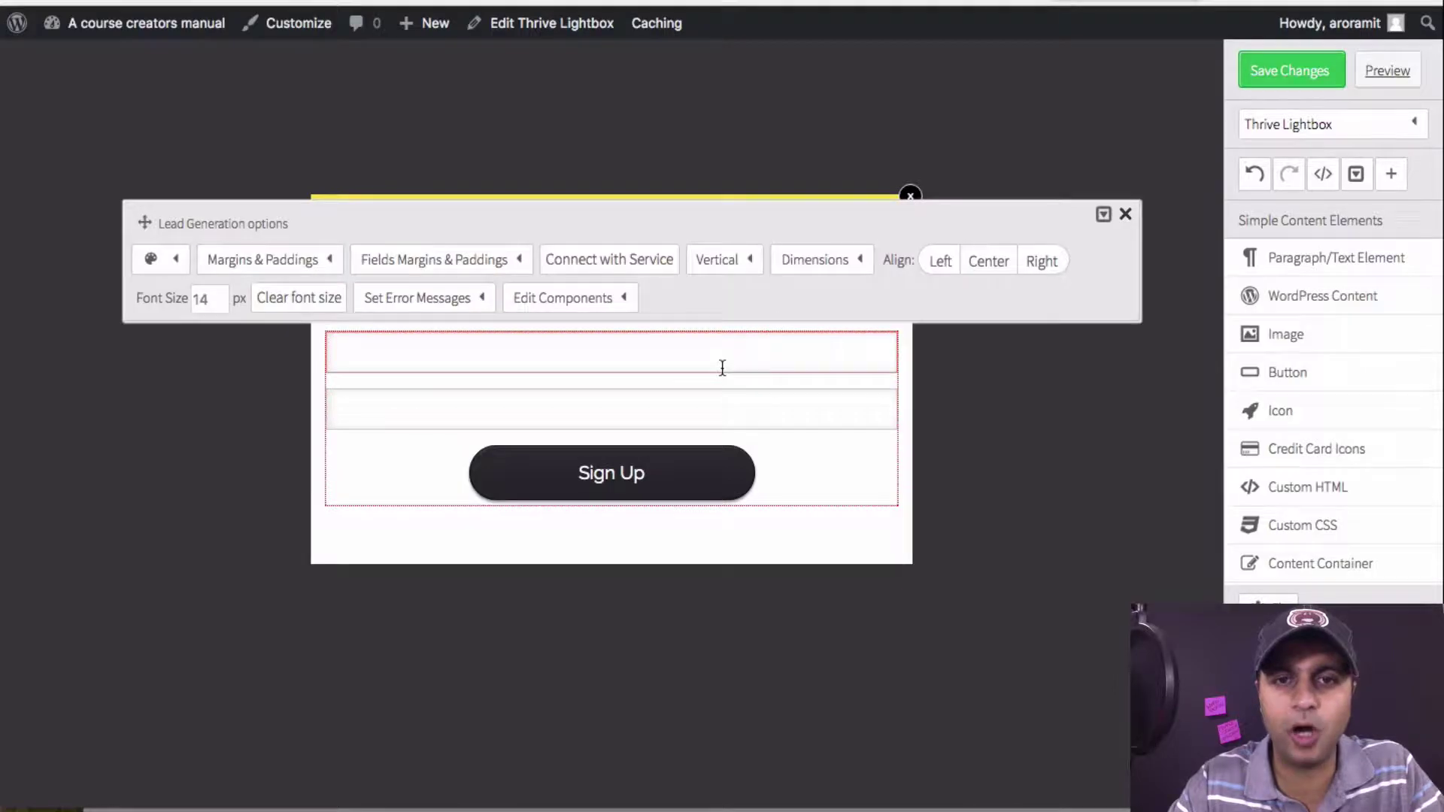
{"action": "left_click", "coordinate": [605, 266]}
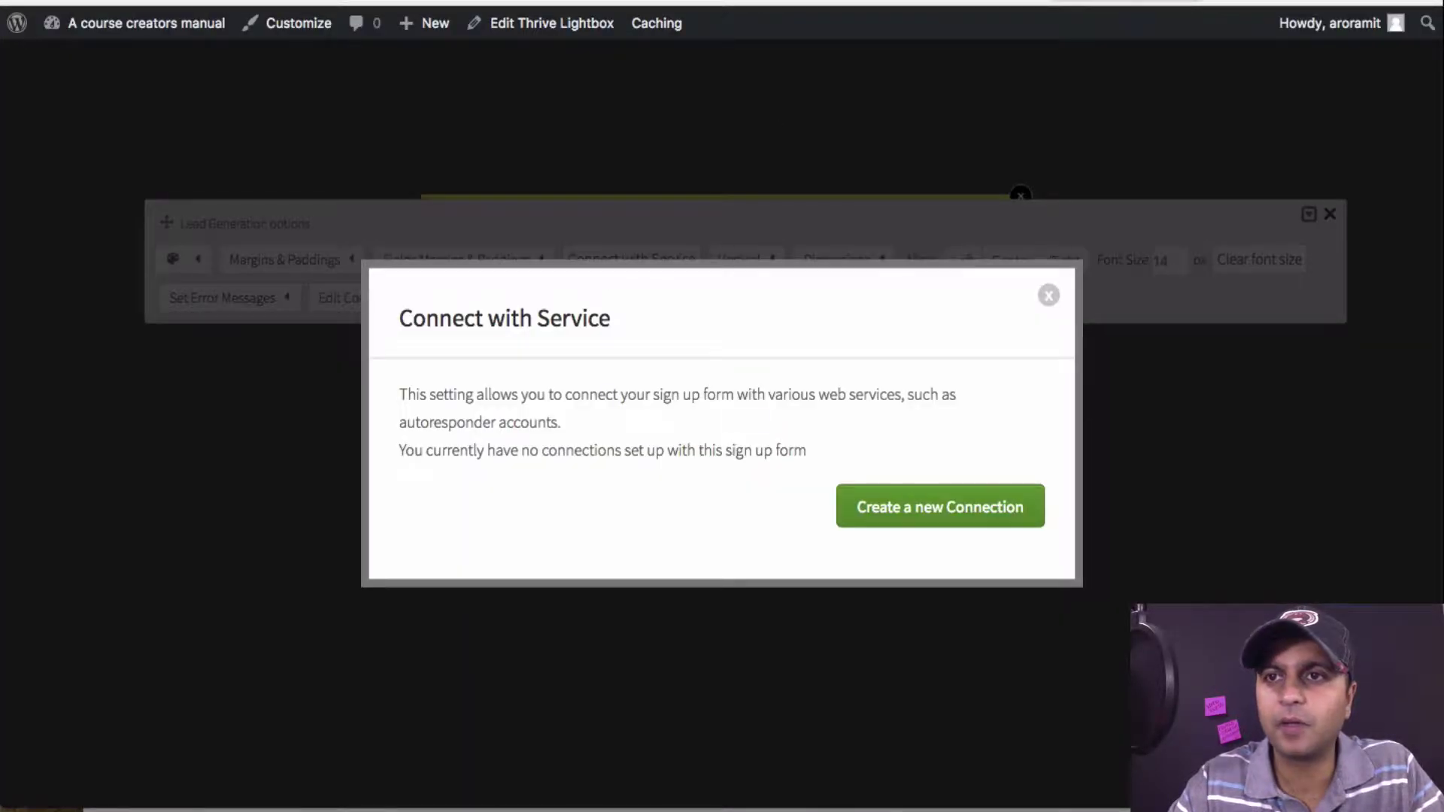
{"action": "left_click", "coordinate": [940, 506]}
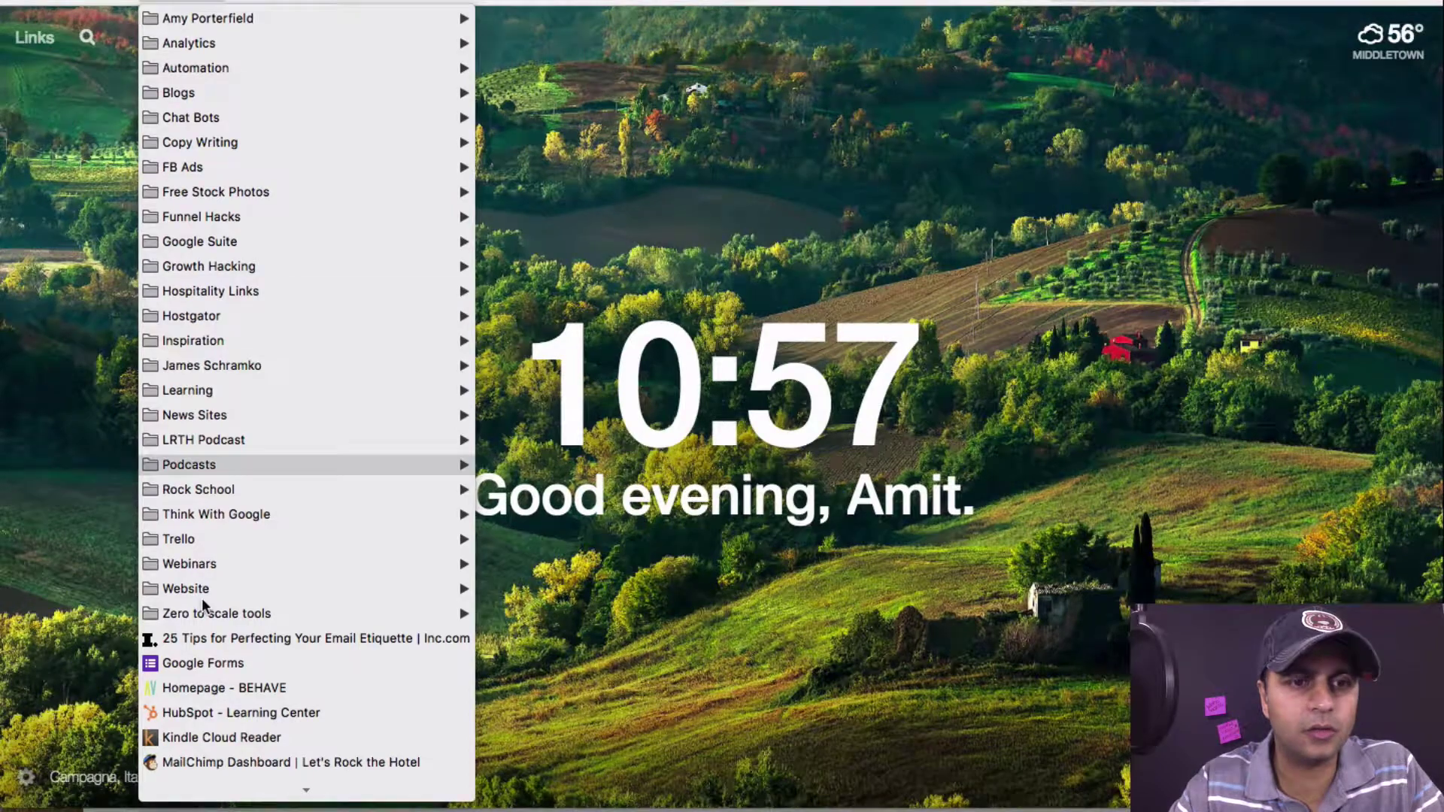
{"action": "scroll", "coordinate": [203, 605], "scroll_direction": "down", "scroll_amount": 3}
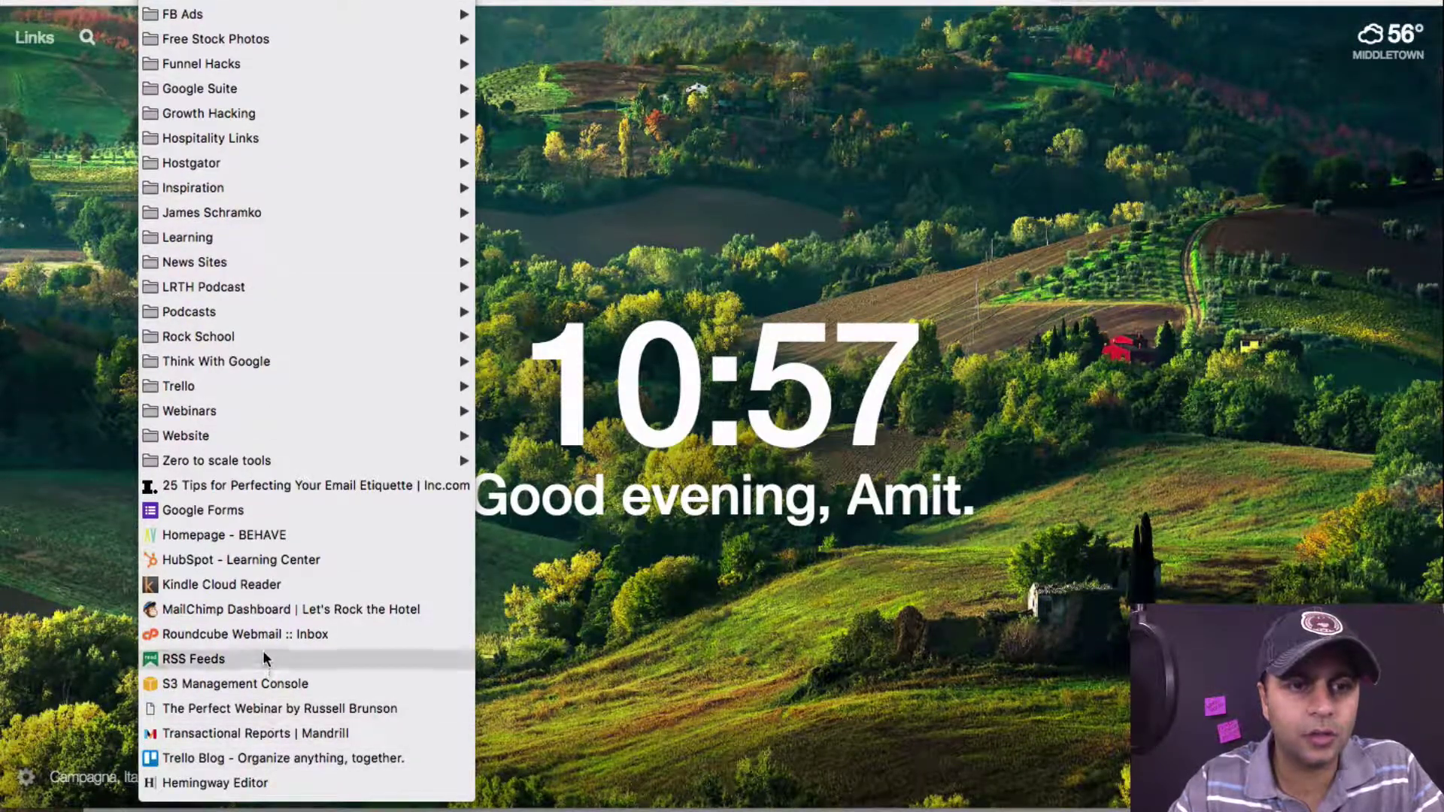
{"action": "left_click", "coordinate": [226, 609]}
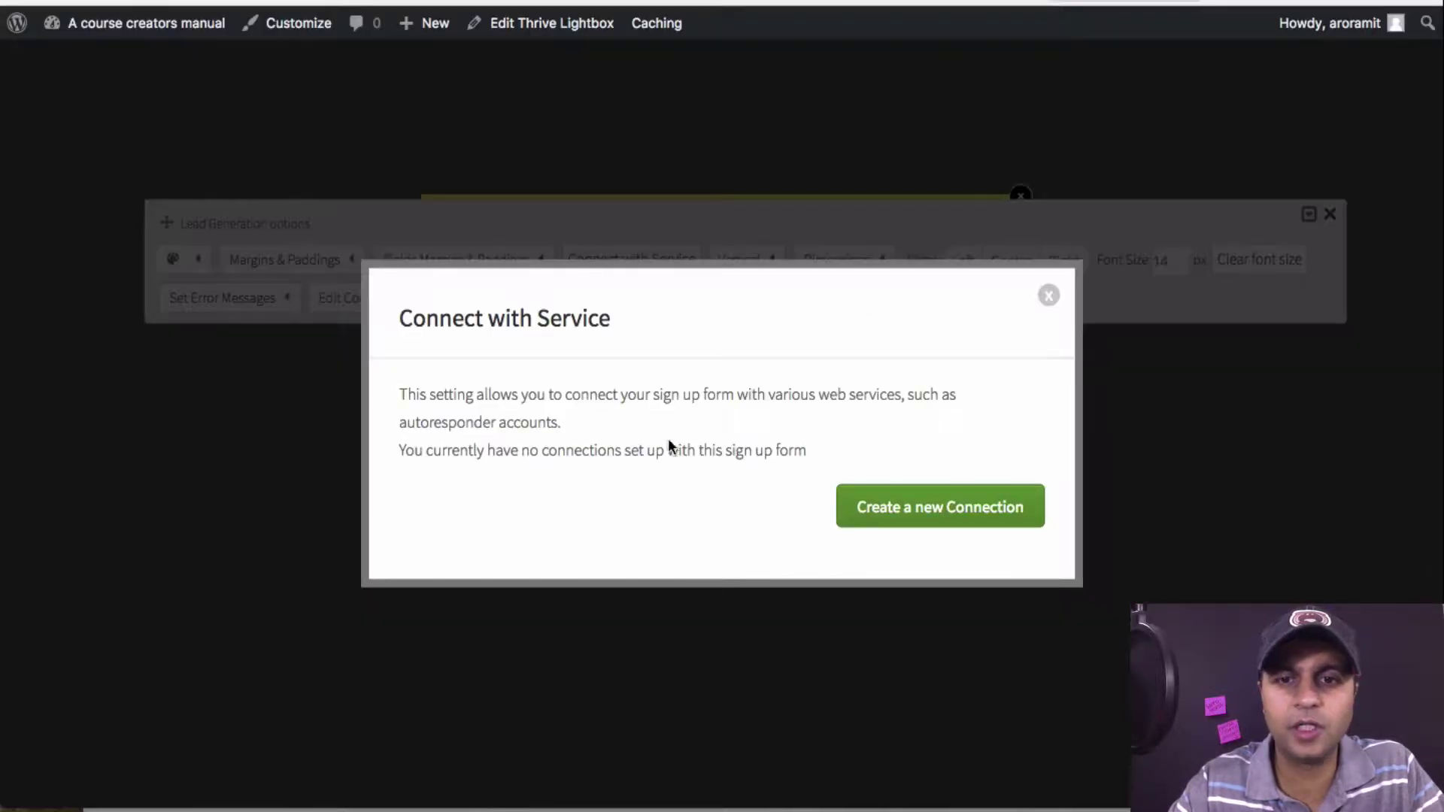
- Create a new API-type connection for the form and go to new API connection setup
{"action": "left_click", "coordinate": [1003, 509]}
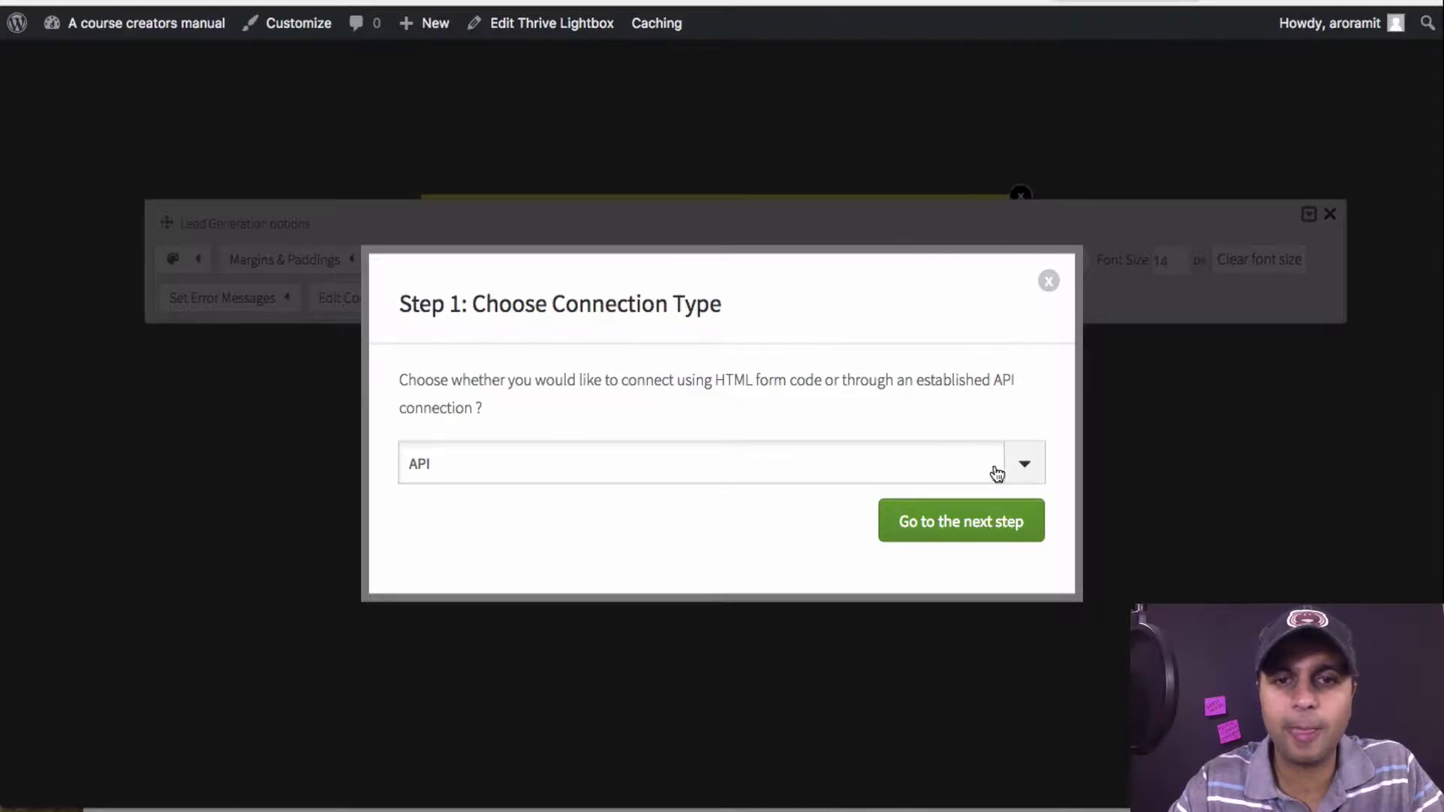
{"action": "left_click", "coordinate": [986, 519]}
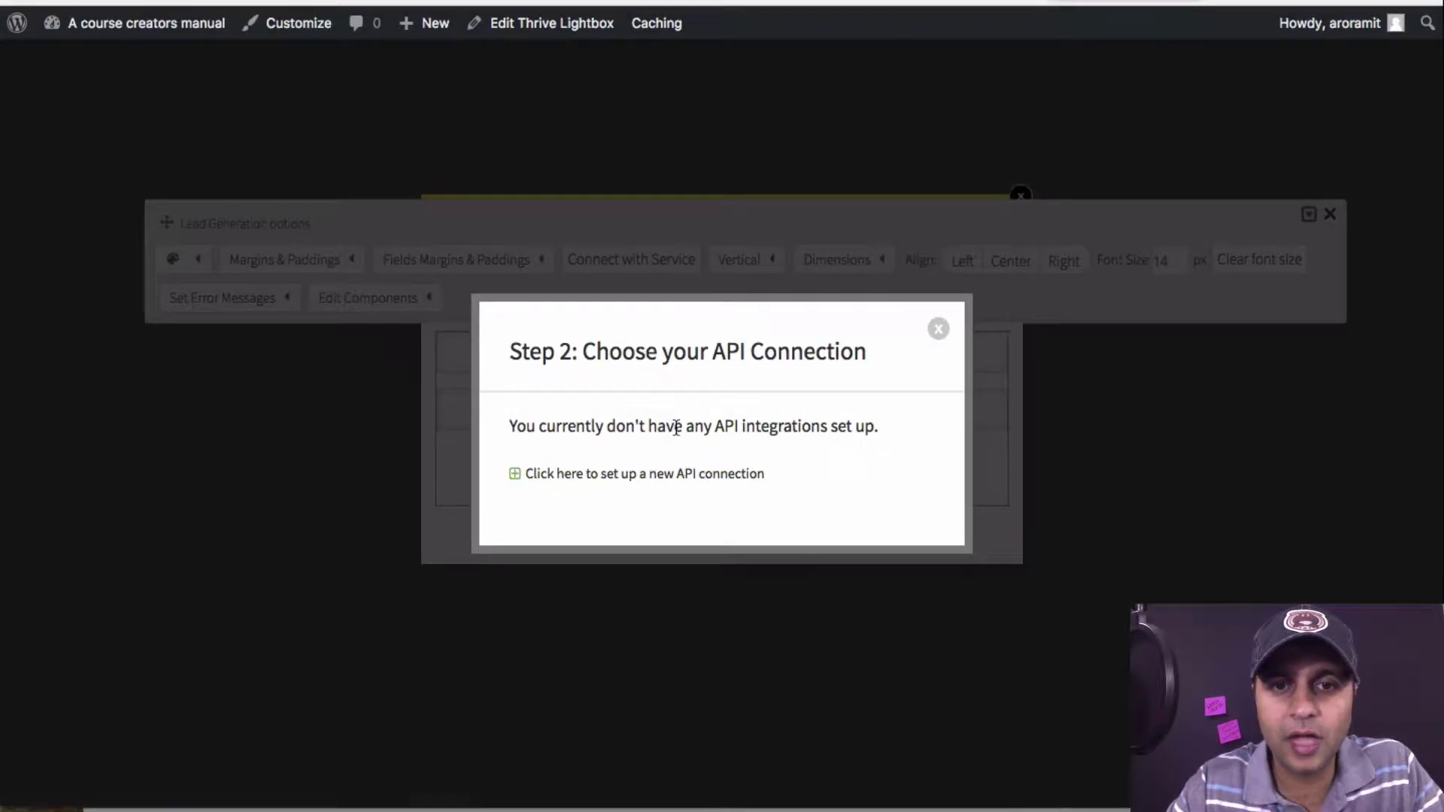
{"action": "left_click", "coordinate": [600, 475]}
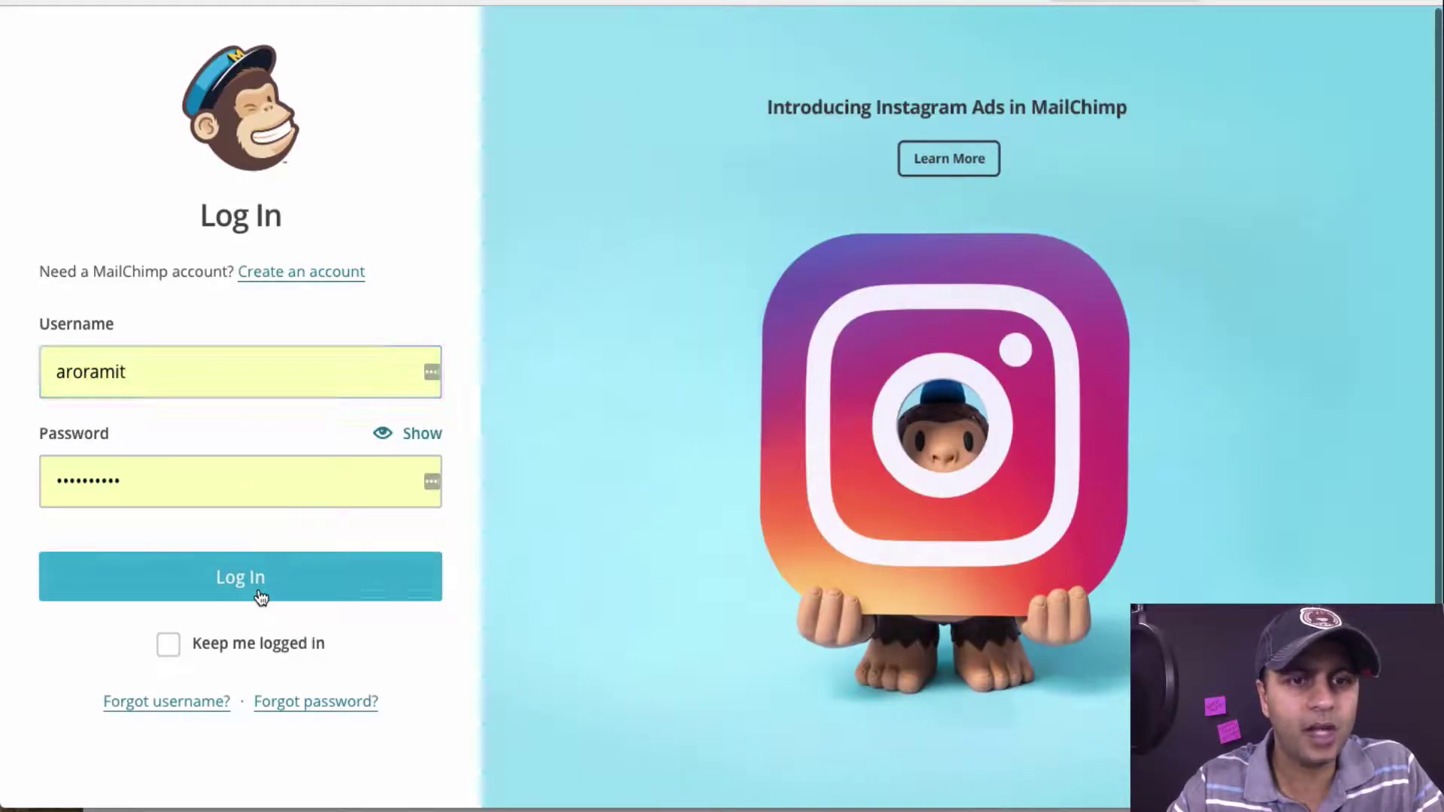
- Log in to MailChimp using the SMS verification code sent to the phone
{"action": "left_click", "coordinate": [259, 598]}
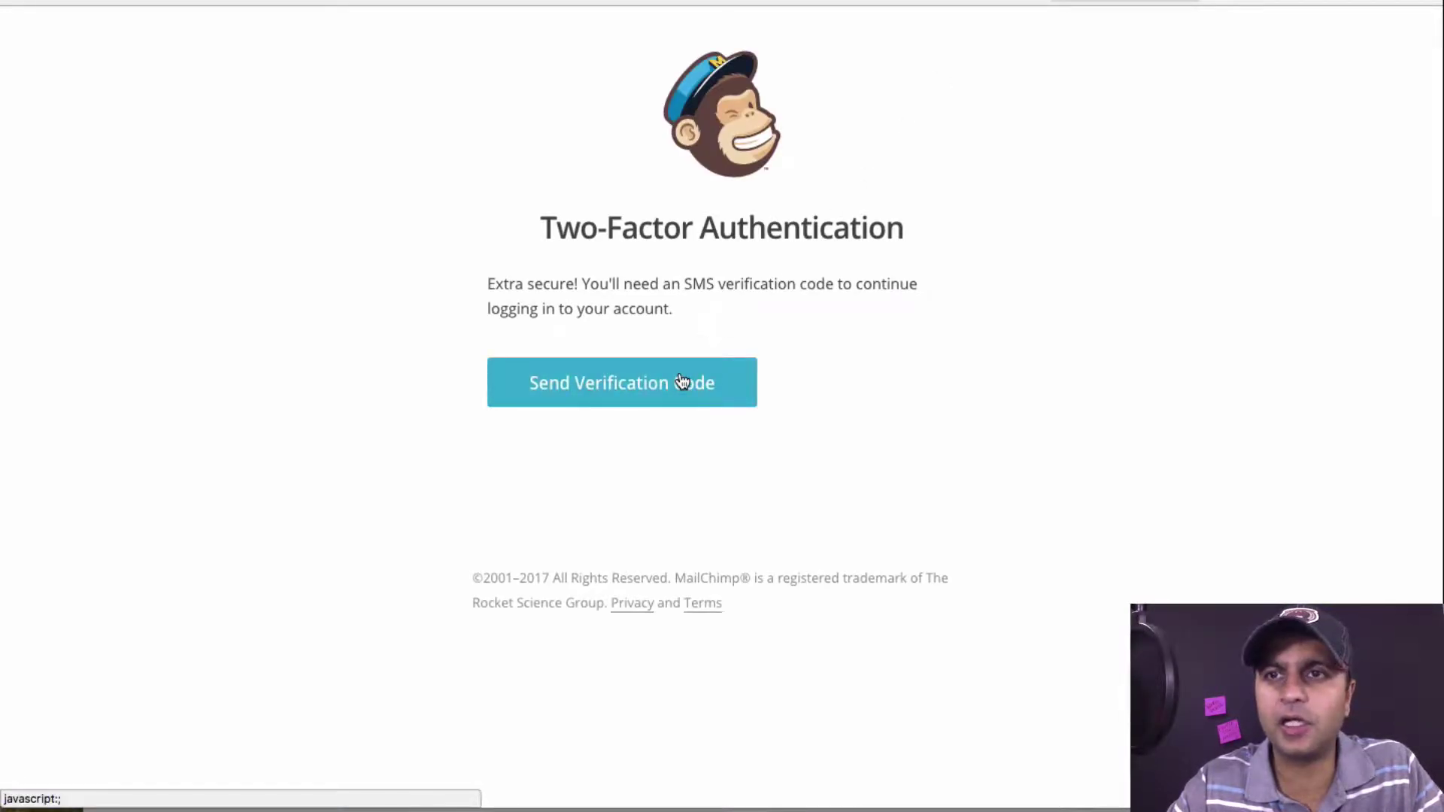
{"action": "left_click", "coordinate": [682, 380]}
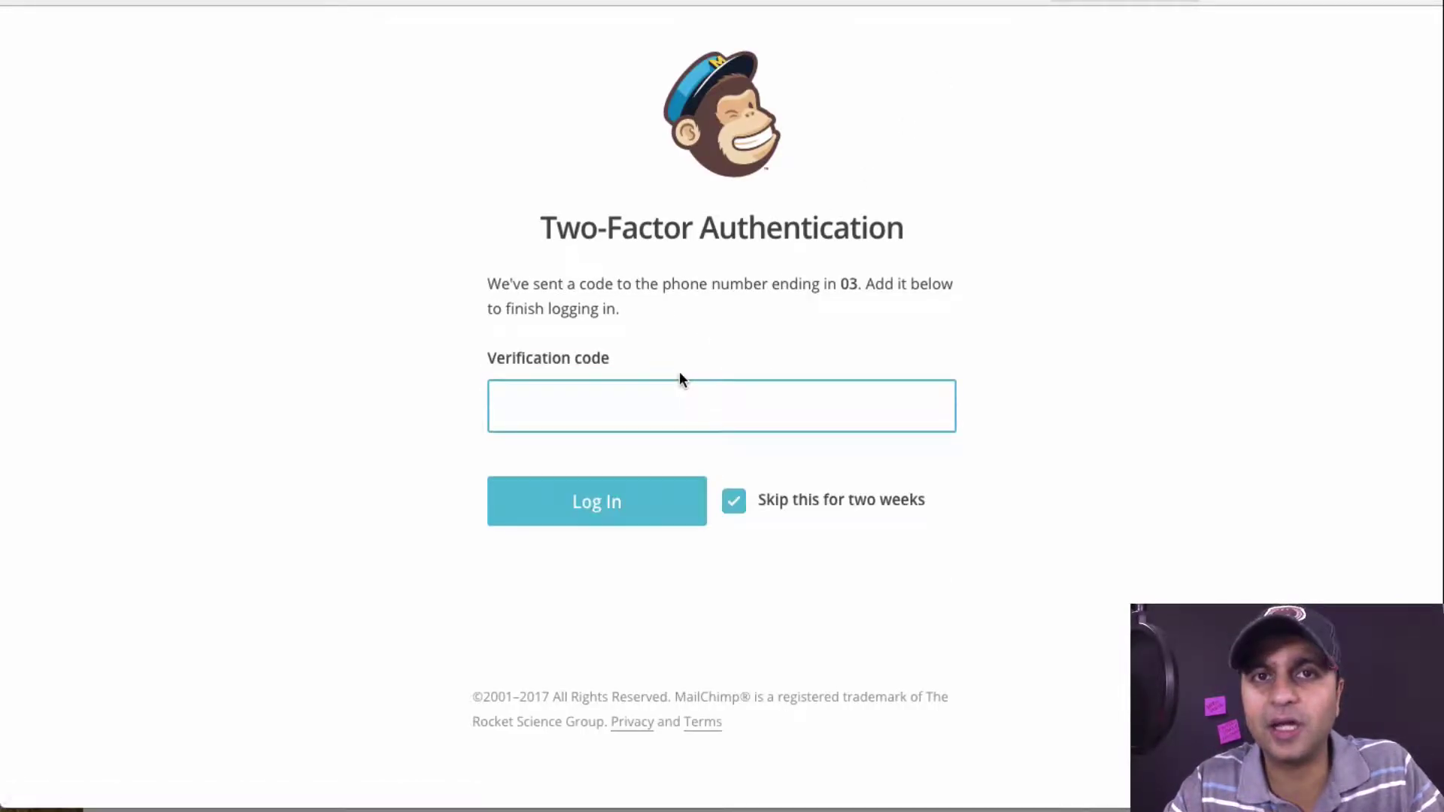
{"action": "left_click", "coordinate": [622, 503]}
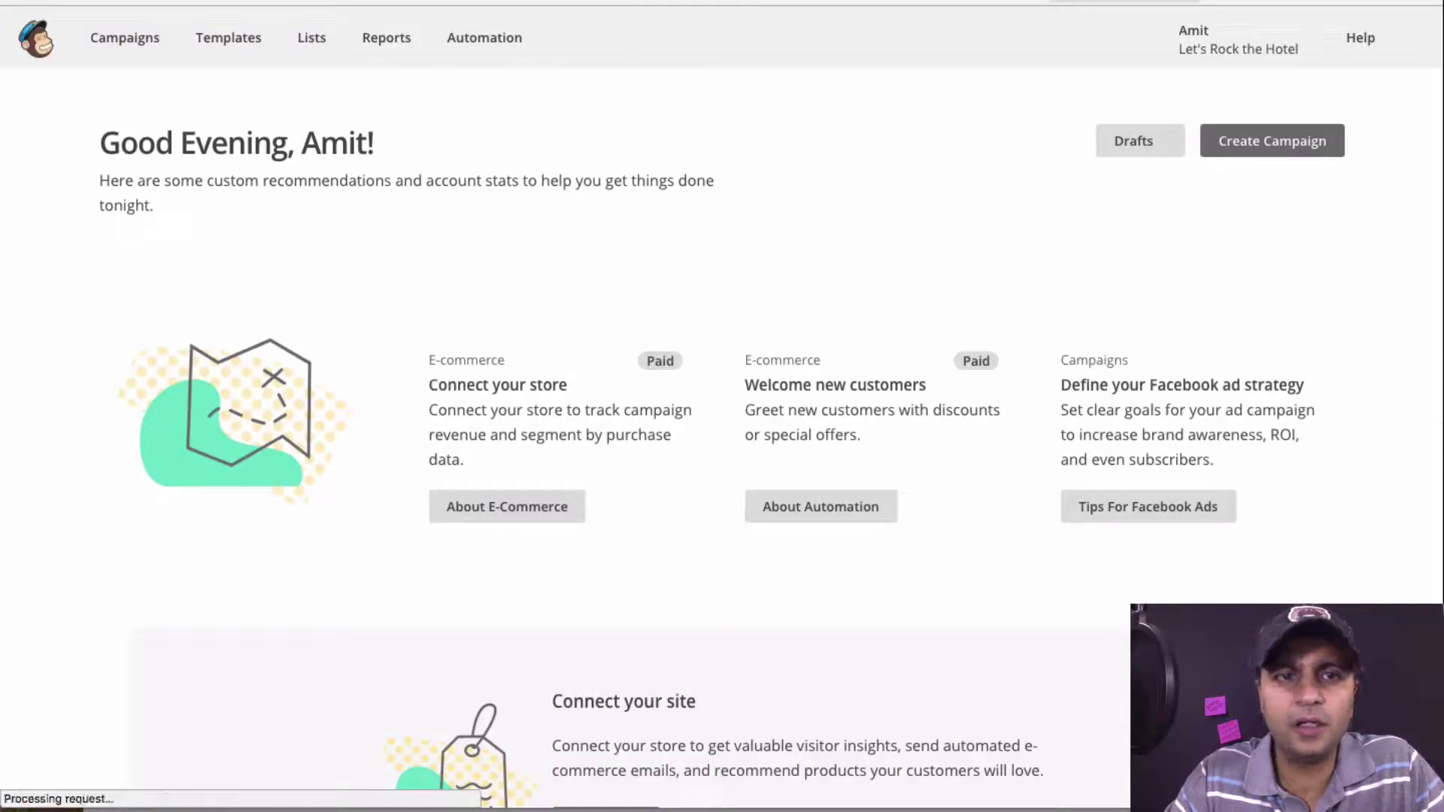
- Open the MailChimp Account page and look through its Integrations
{"action": "left_click", "coordinate": [1283, 26]}
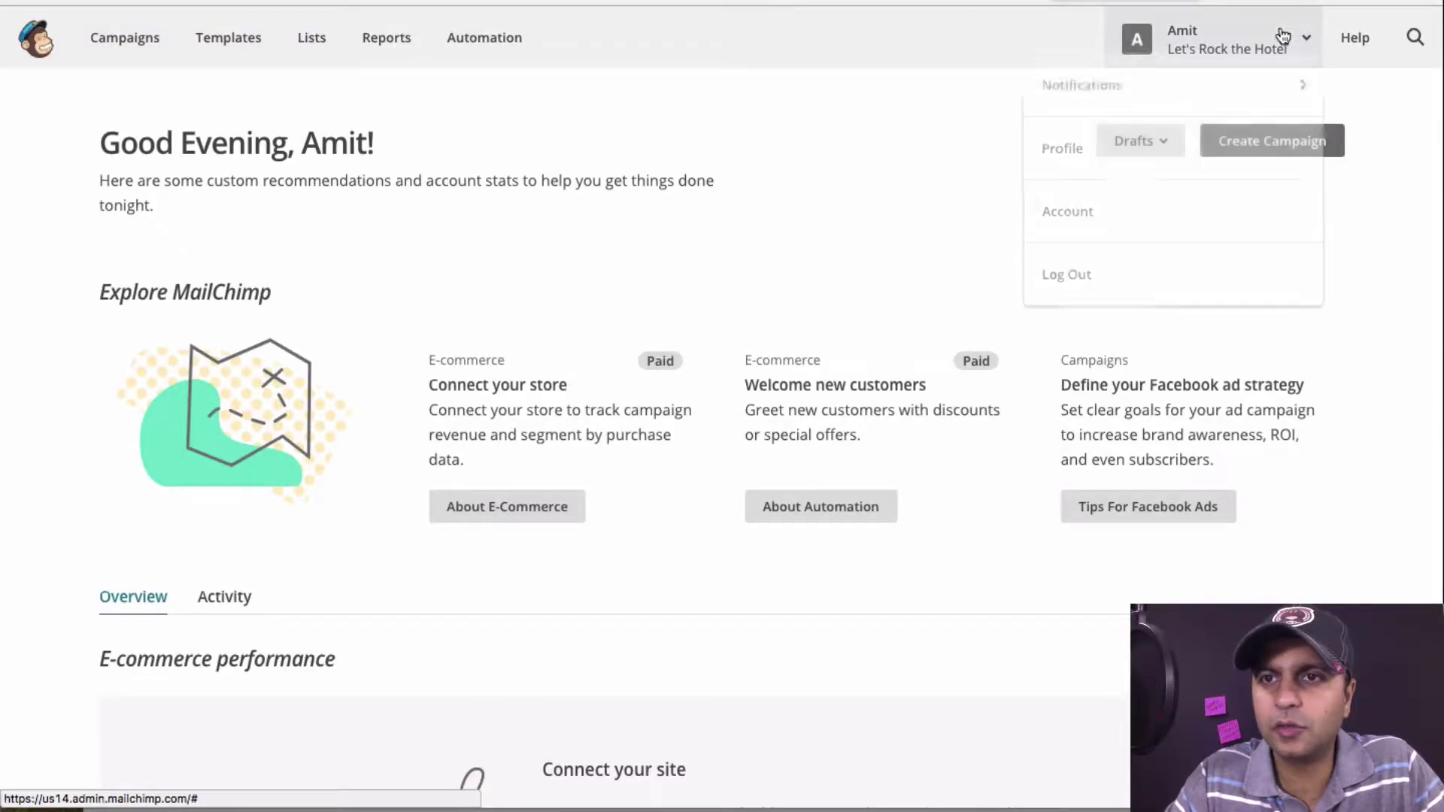
{"action": "left_click", "coordinate": [1072, 253]}
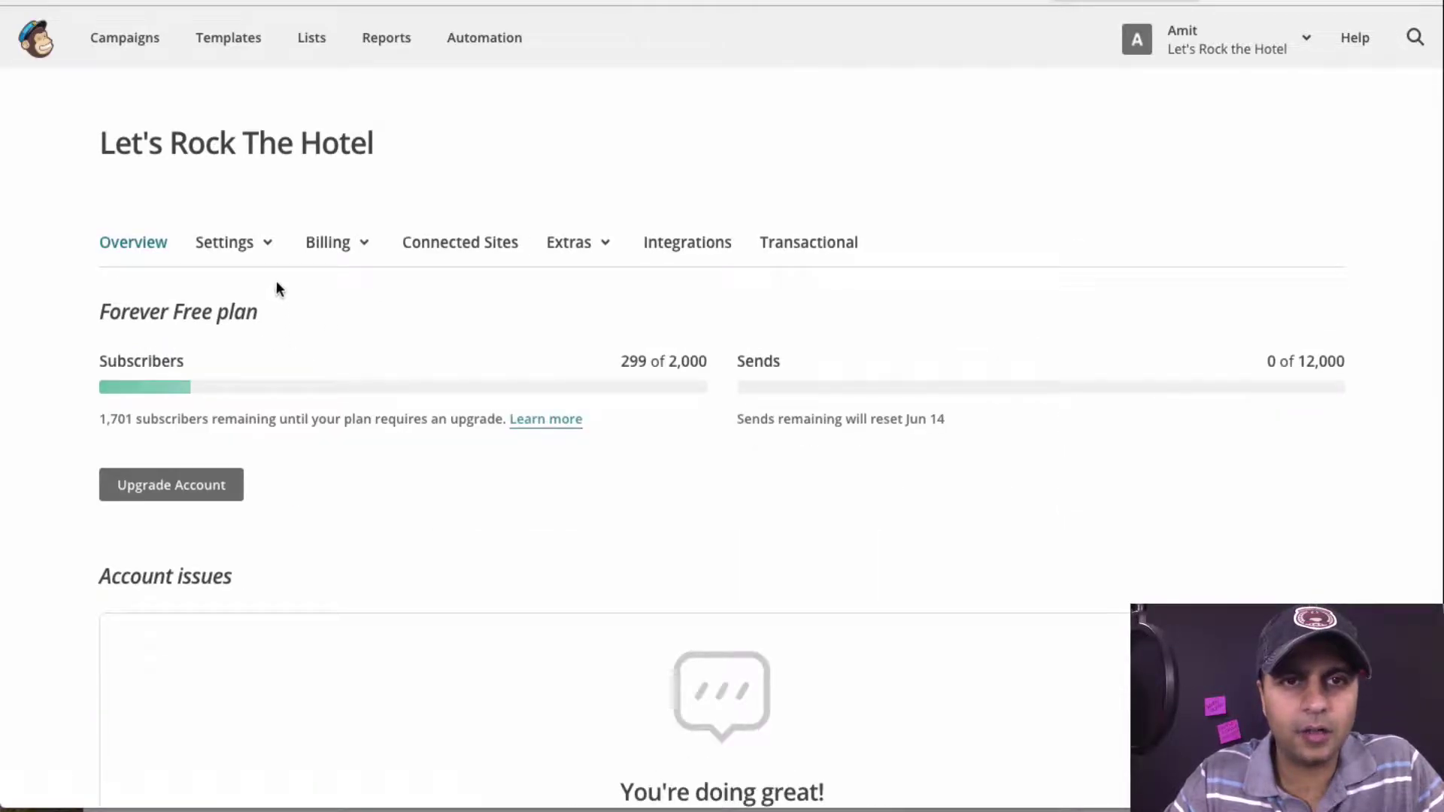
{"action": "left_click", "coordinate": [710, 243]}
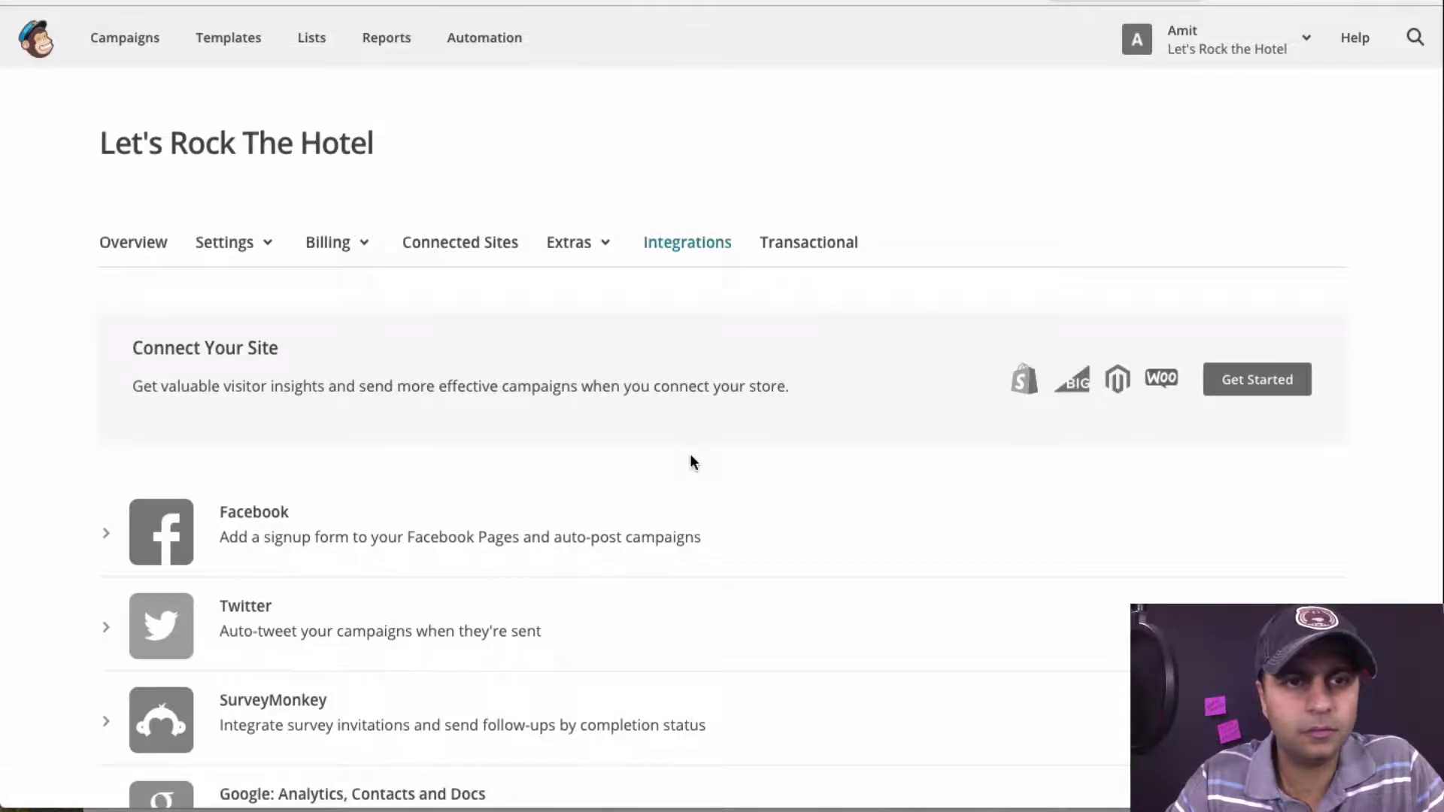
{"action": "scroll", "coordinate": [689, 461], "scroll_direction": "down", "scroll_amount": 8}
{"action": "scroll", "coordinate": [690, 460], "scroll_direction": "down", "scroll_amount": 4}
{"action": "scroll", "coordinate": [689, 460], "scroll_direction": "up", "scroll_amount": 12}
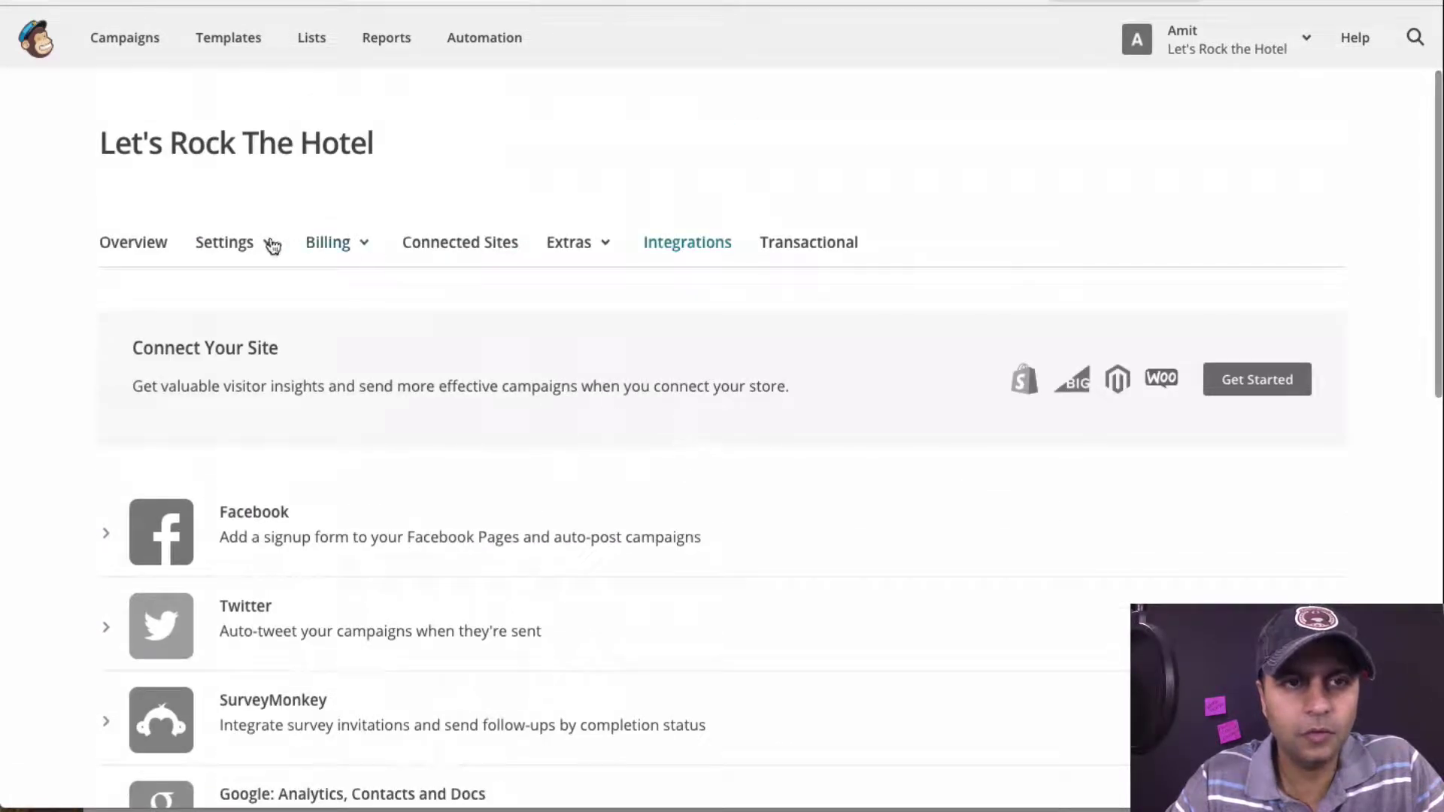
- Check Settings > Details, return to the account Overview, and show the Extras menu
{"action": "left_click", "coordinate": [236, 247]}
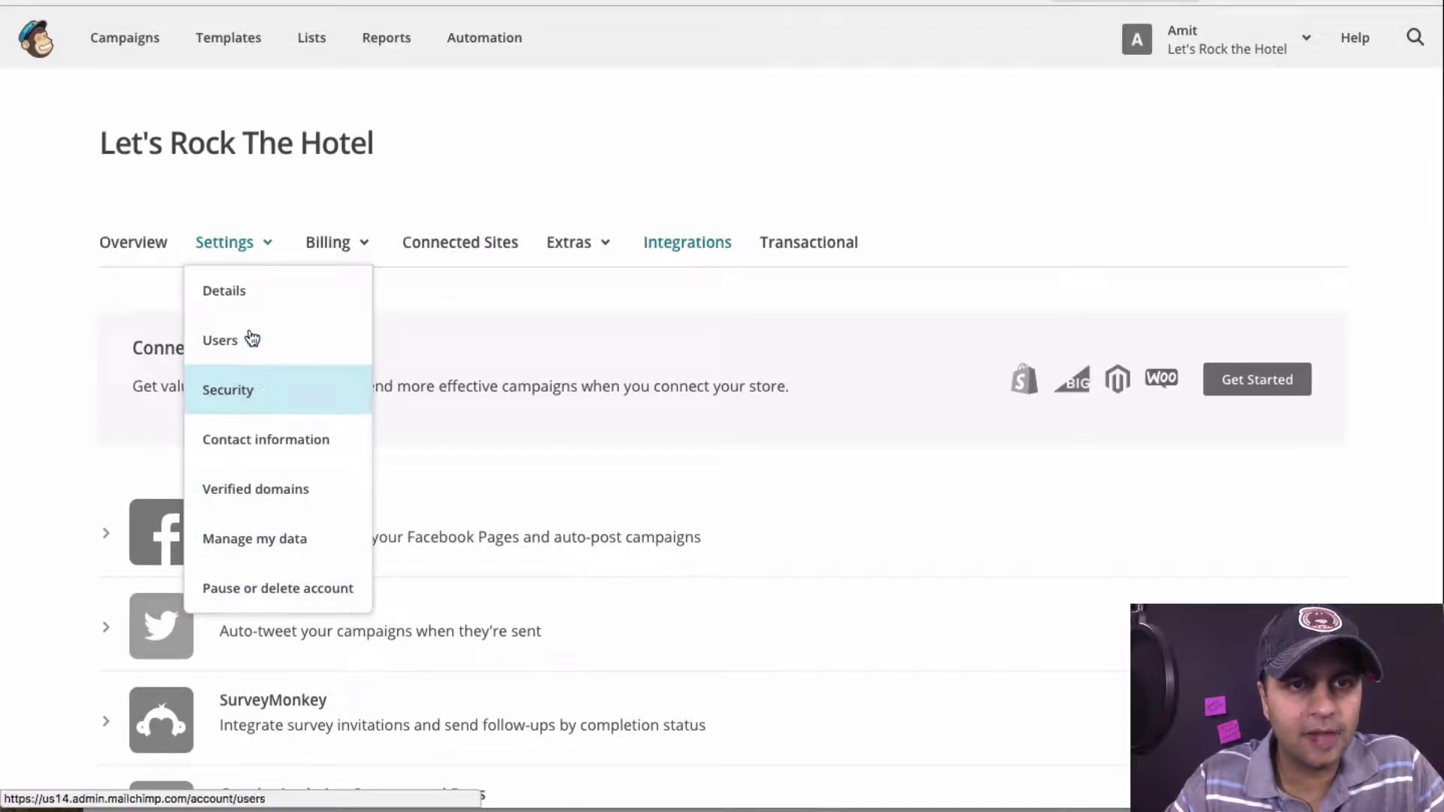
{"action": "left_click", "coordinate": [239, 293]}
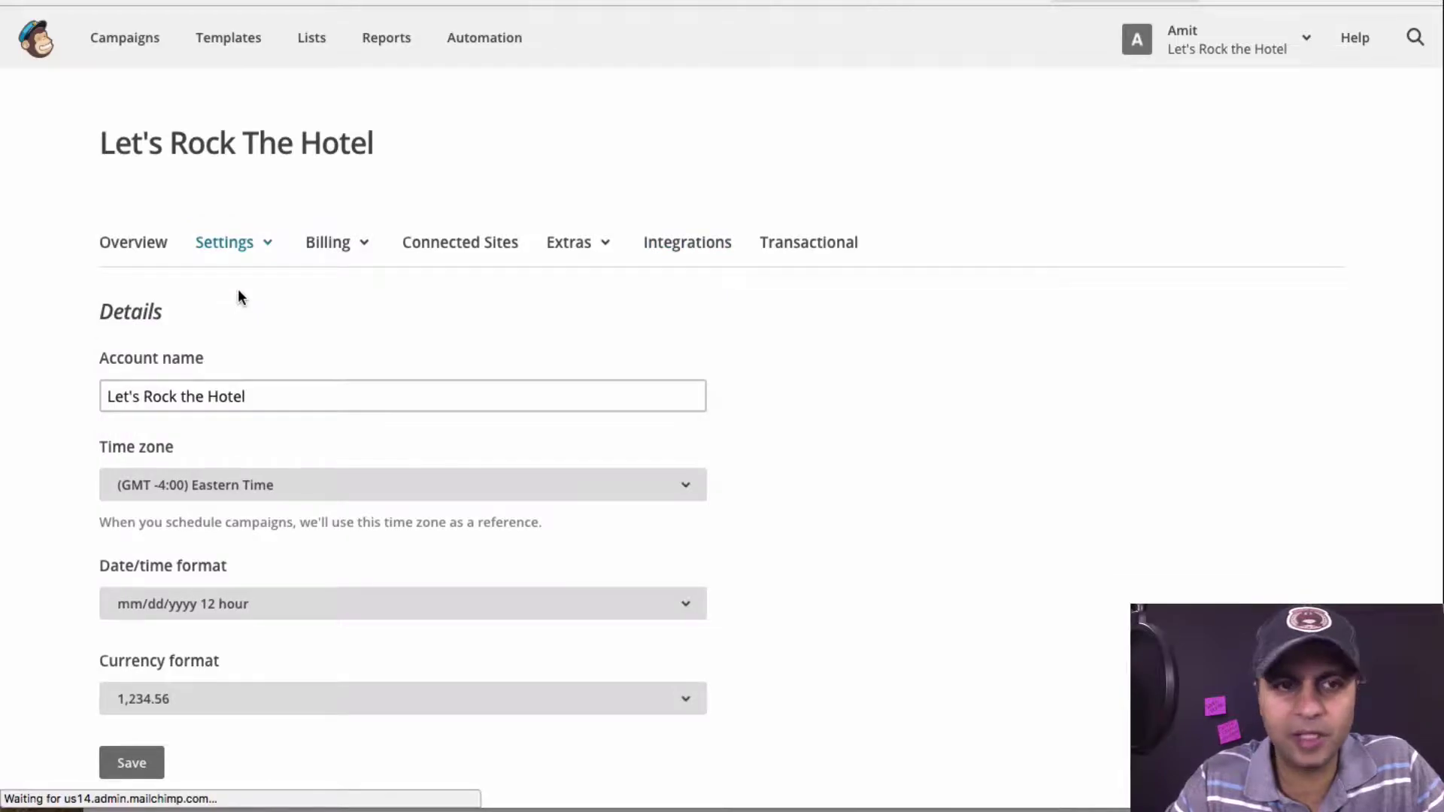
{"action": "scroll", "coordinate": [272, 373], "scroll_direction": "down", "scroll_amount": 6}
{"action": "scroll", "coordinate": [273, 367], "scroll_direction": "up", "scroll_amount": 6}
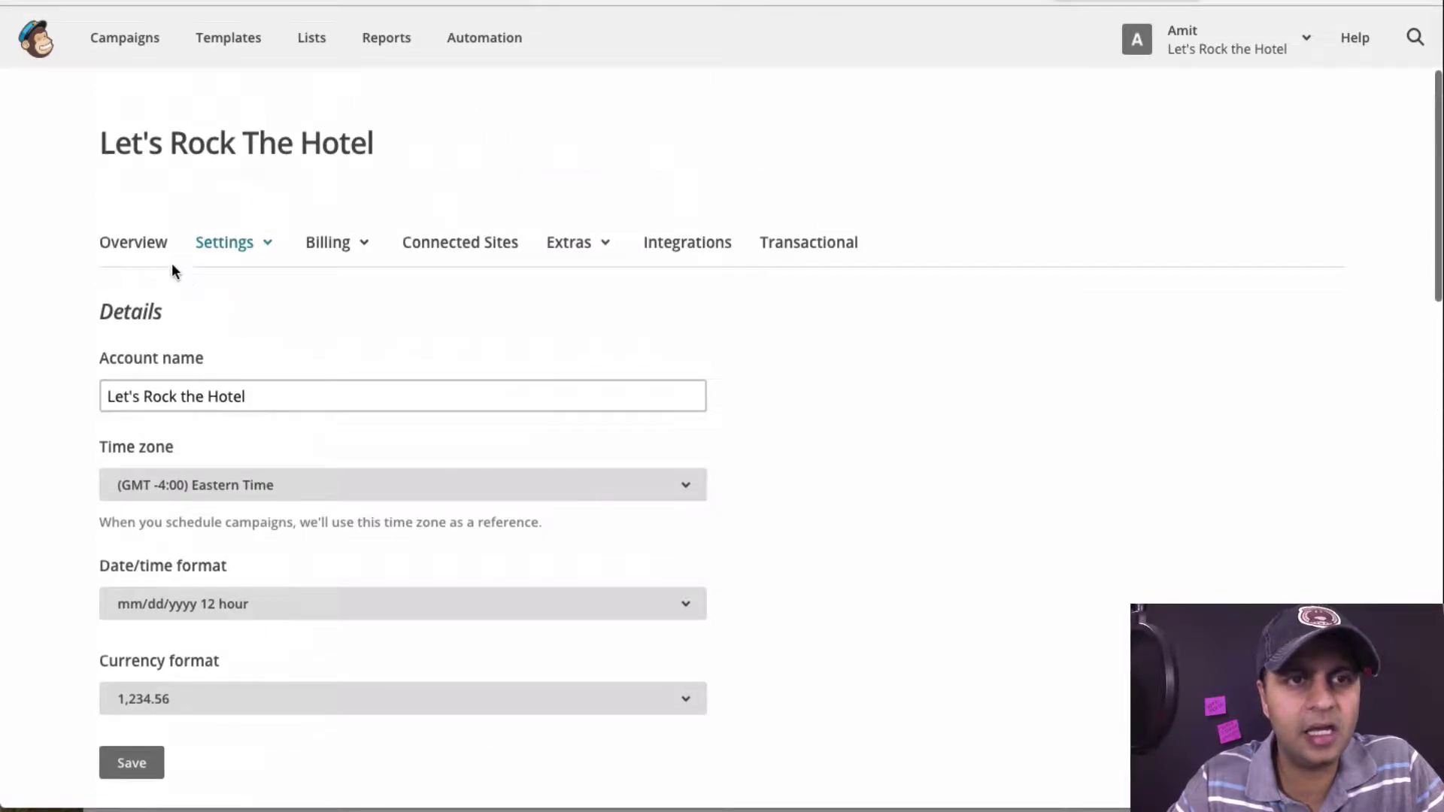
{"action": "left_click", "coordinate": [155, 250]}
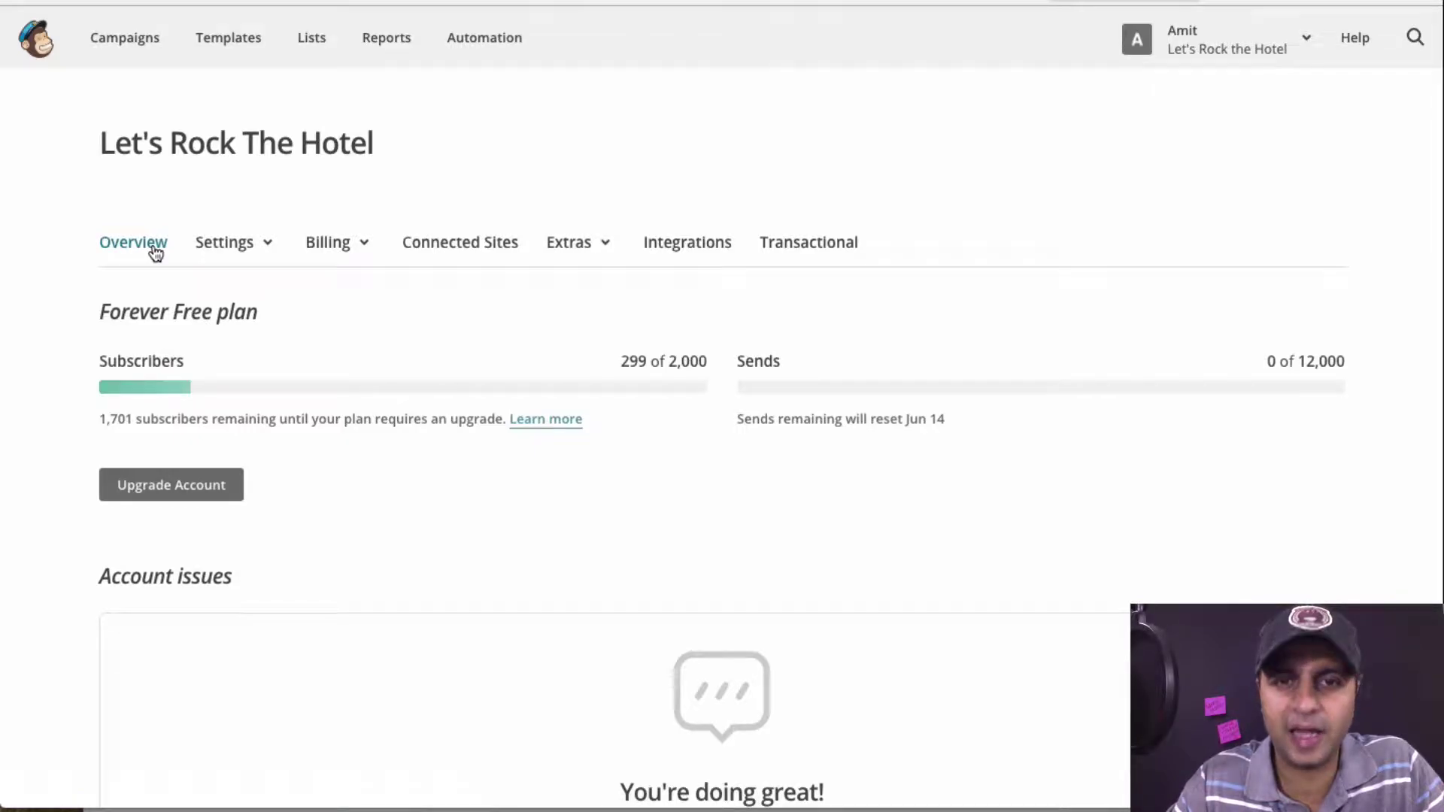
{"action": "scroll", "coordinate": [30, 353], "scroll_direction": "down", "scroll_amount": 4}
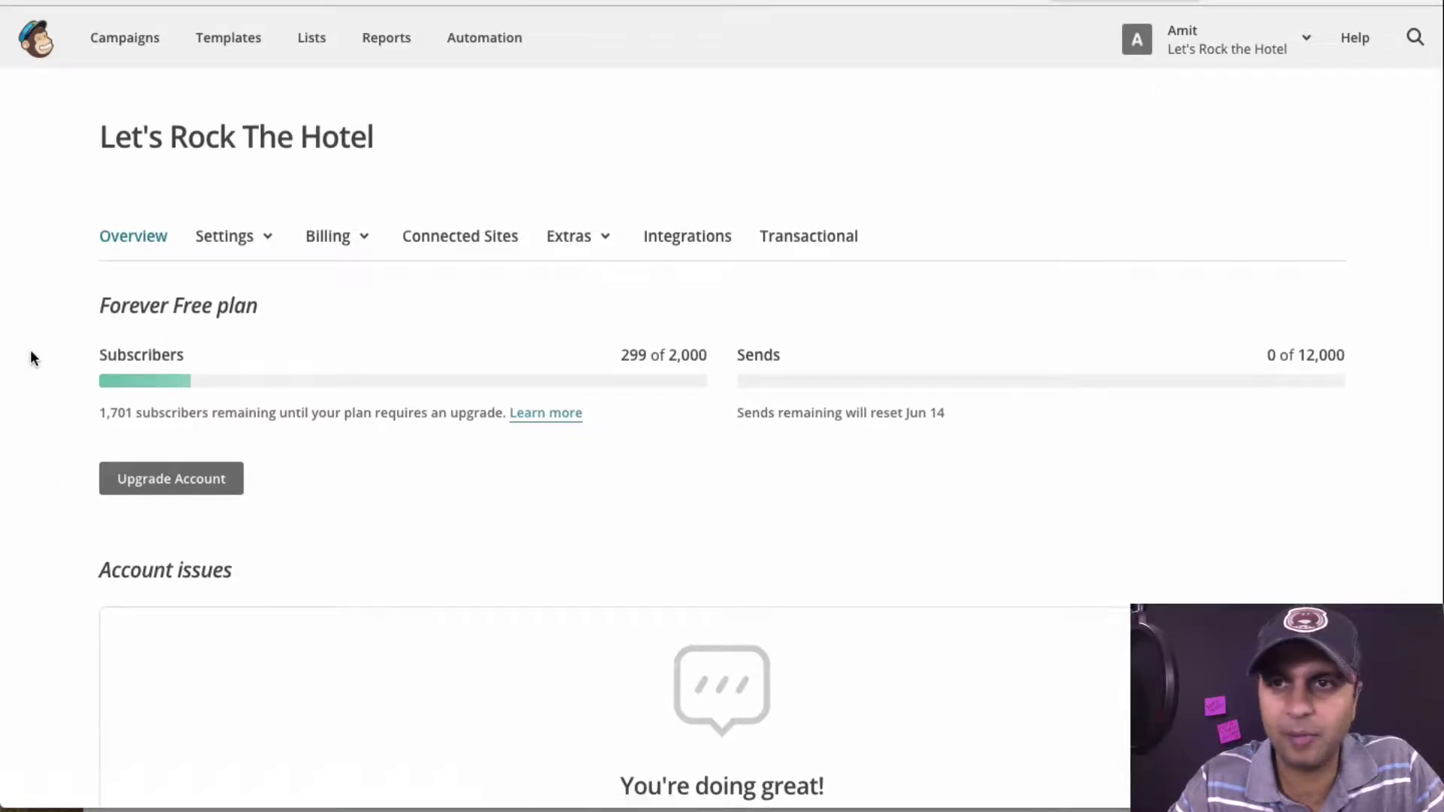
{"action": "scroll", "coordinate": [31, 357], "scroll_direction": "up", "scroll_amount": 4}
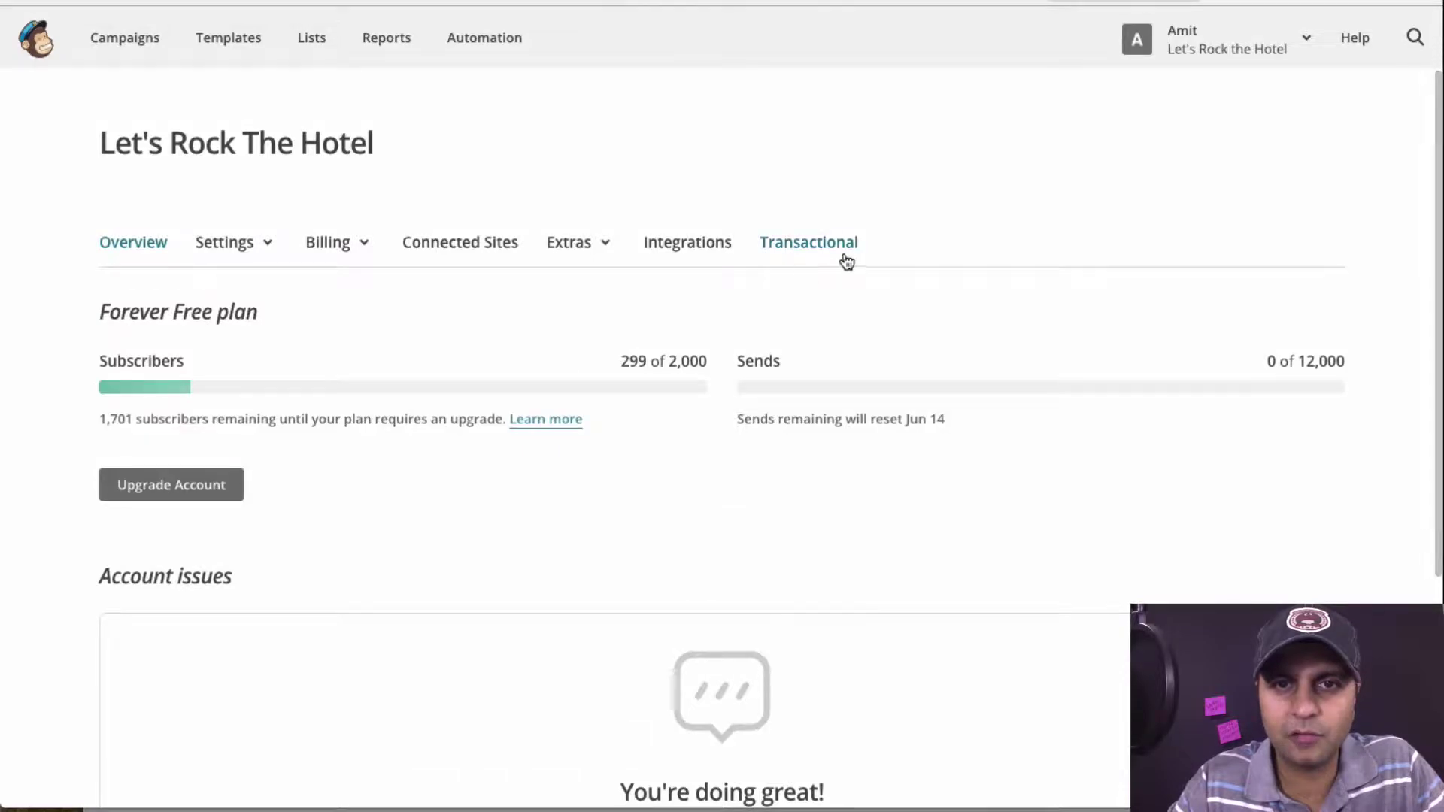
{"action": "left_click", "coordinate": [602, 251]}
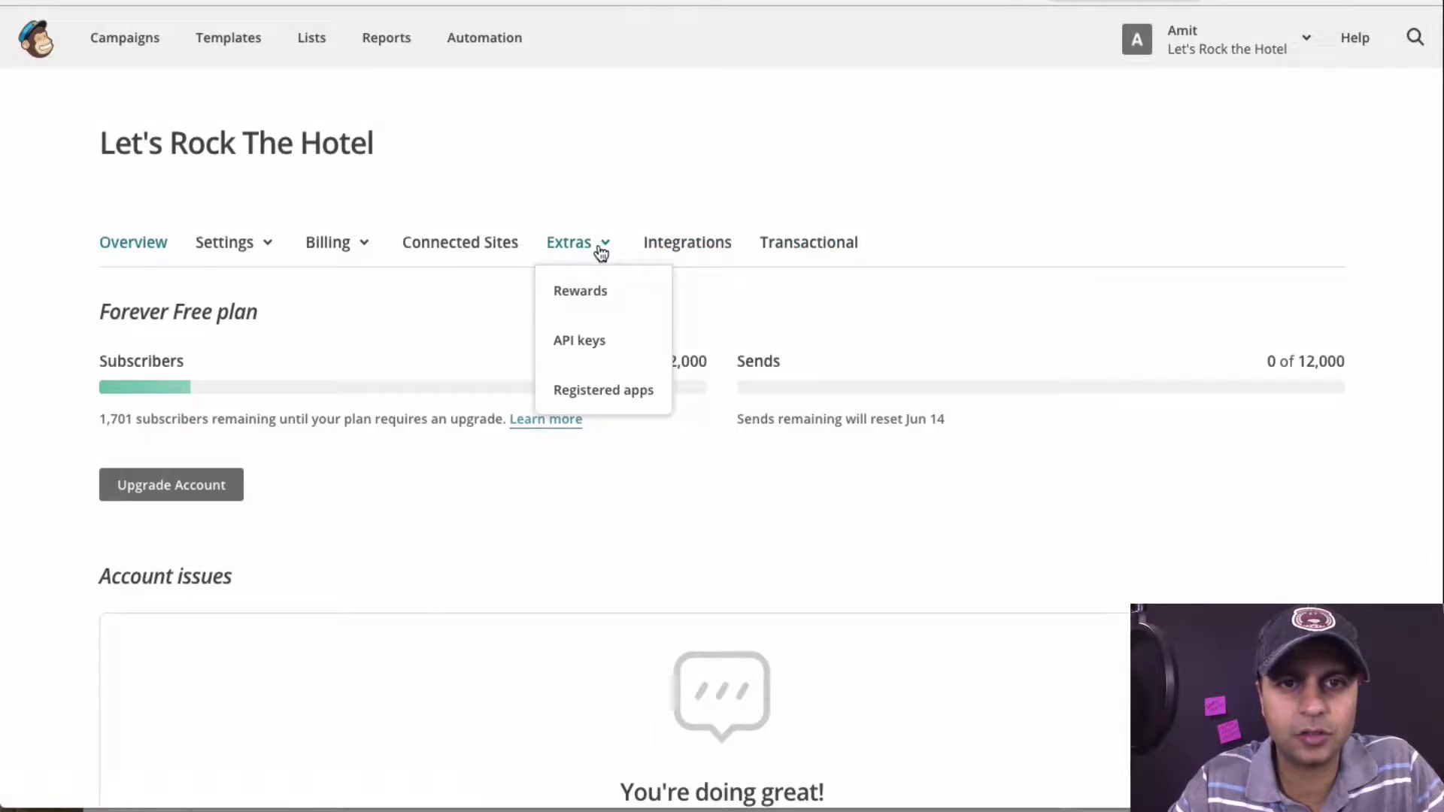
- Create a new API key on MailChimp's API keys page
{"action": "left_click", "coordinate": [577, 342]}
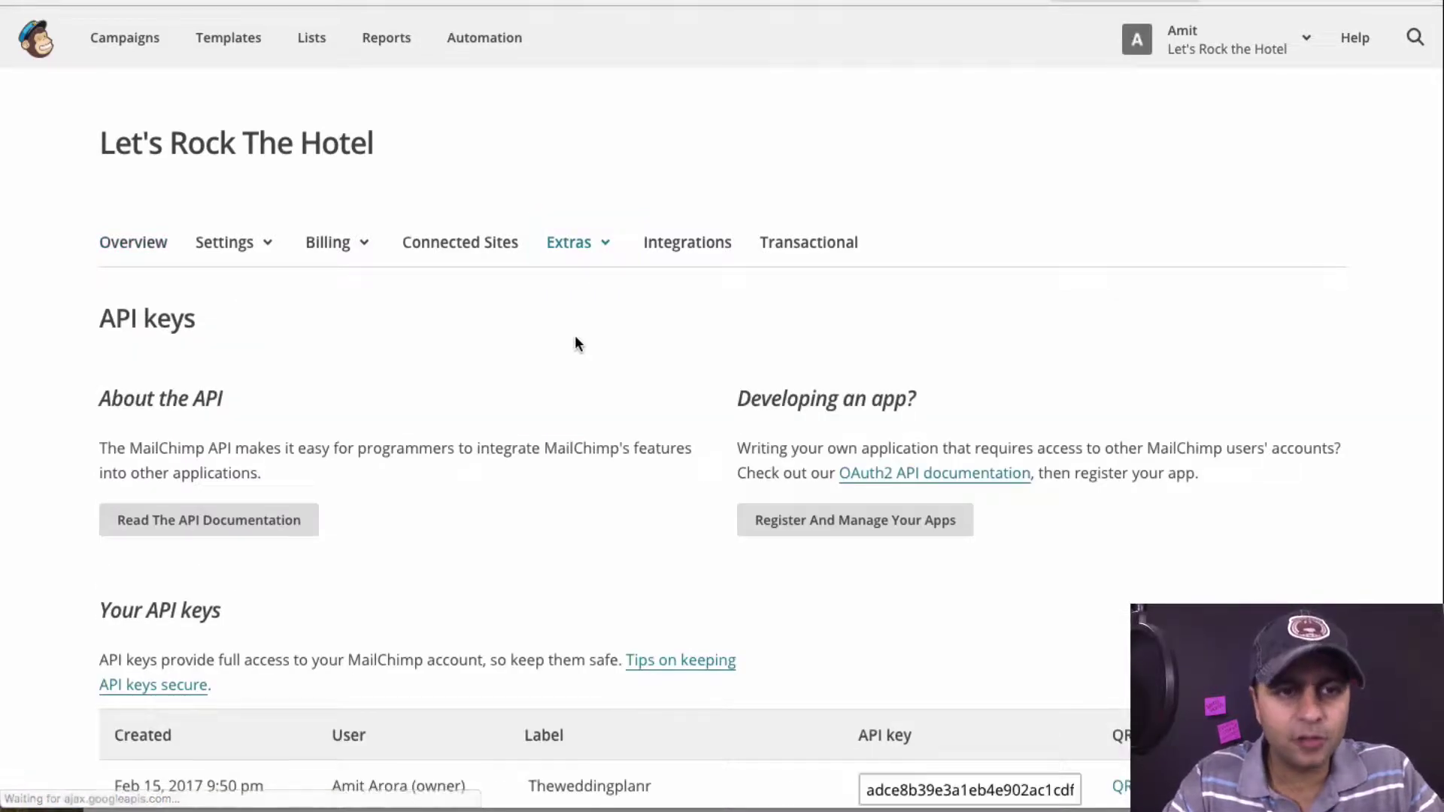
{"action": "scroll", "coordinate": [576, 343], "scroll_direction": "down", "scroll_amount": 5}
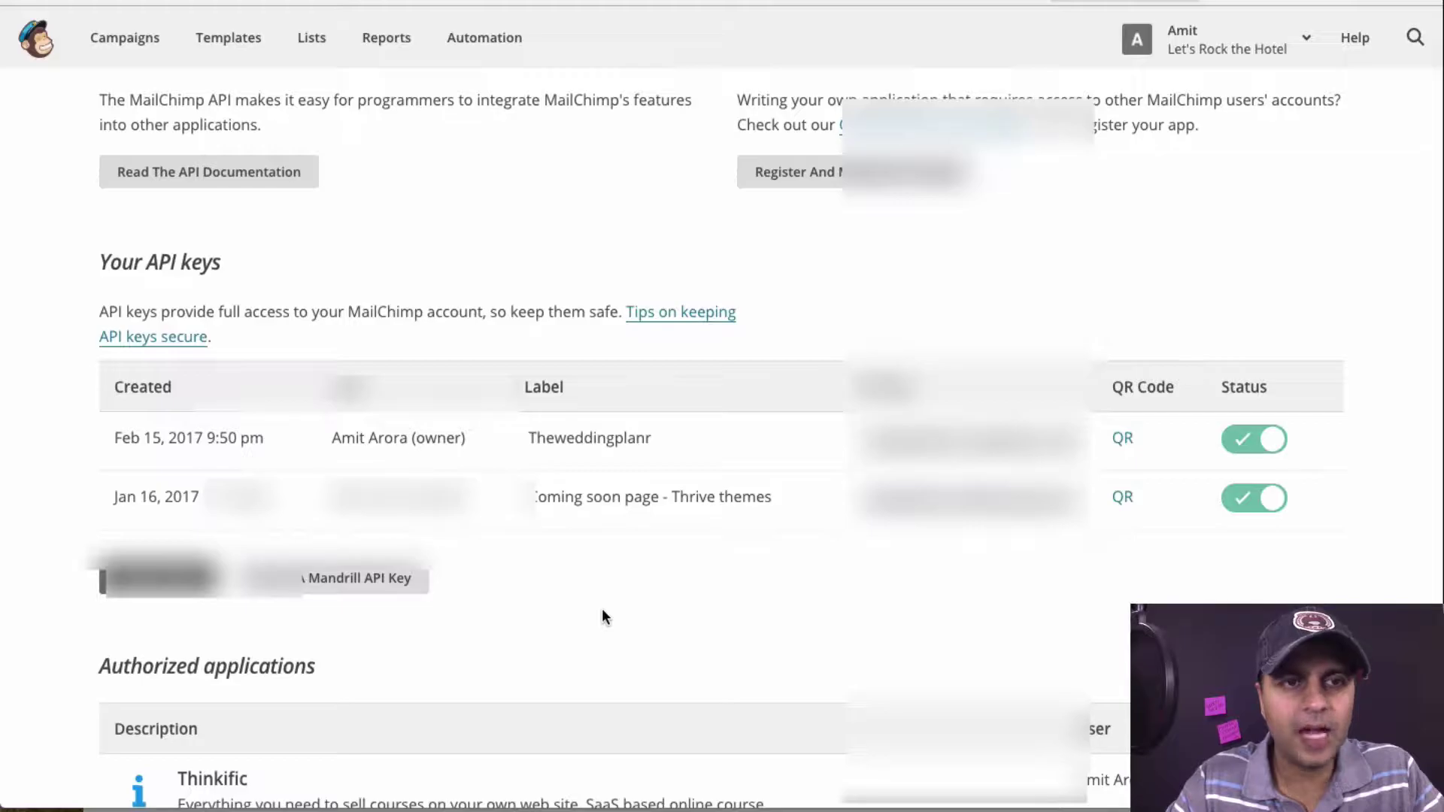
{"action": "left_click", "coordinate": [188, 587]}
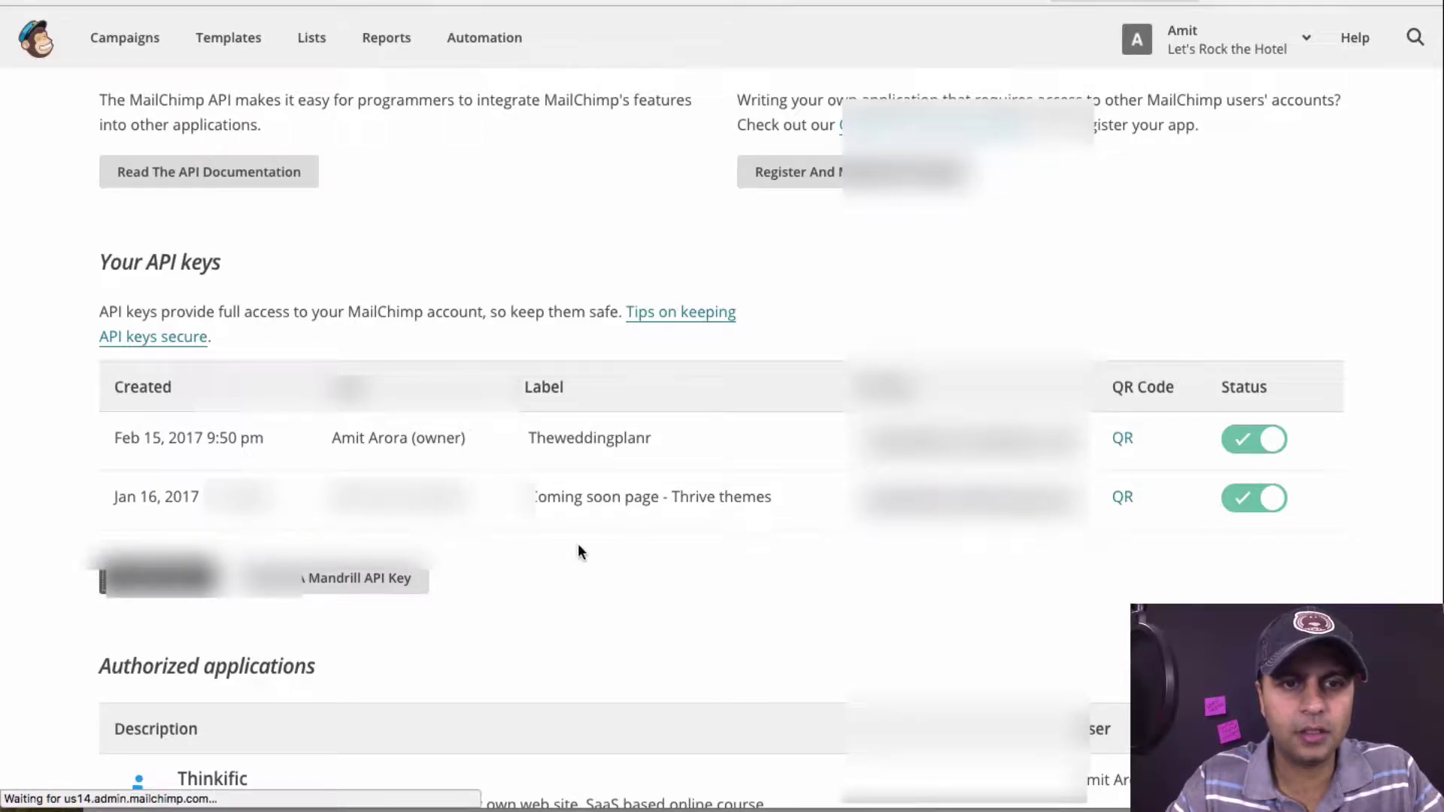
{"action": "scroll", "coordinate": [578, 552], "scroll_direction": "down", "scroll_amount": 8}
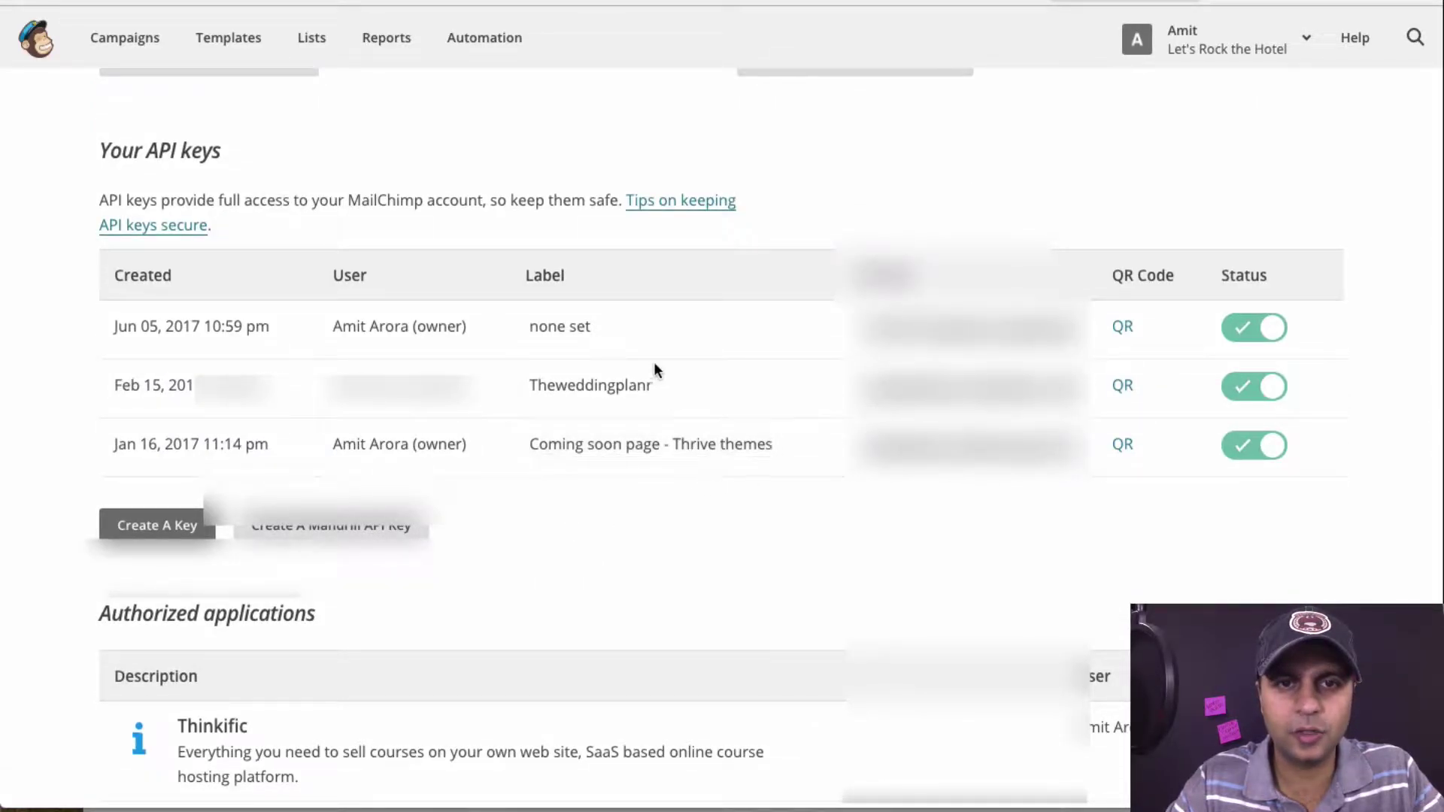
- Label the new API key 'Thrive Themes - Demo' and copy its key value
{"action": "left_click", "coordinate": [591, 329]}
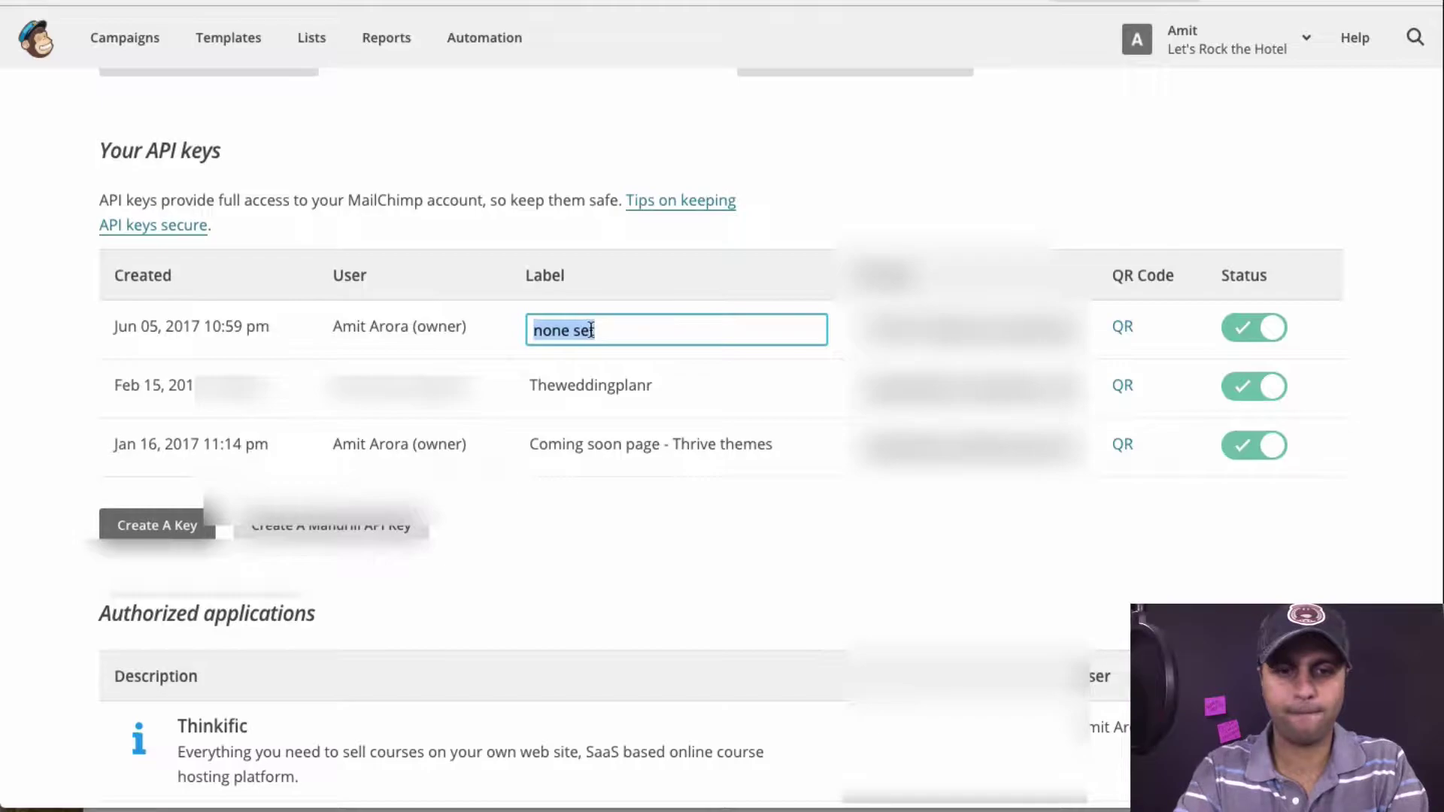
{"action": "type", "text": "Thr"}
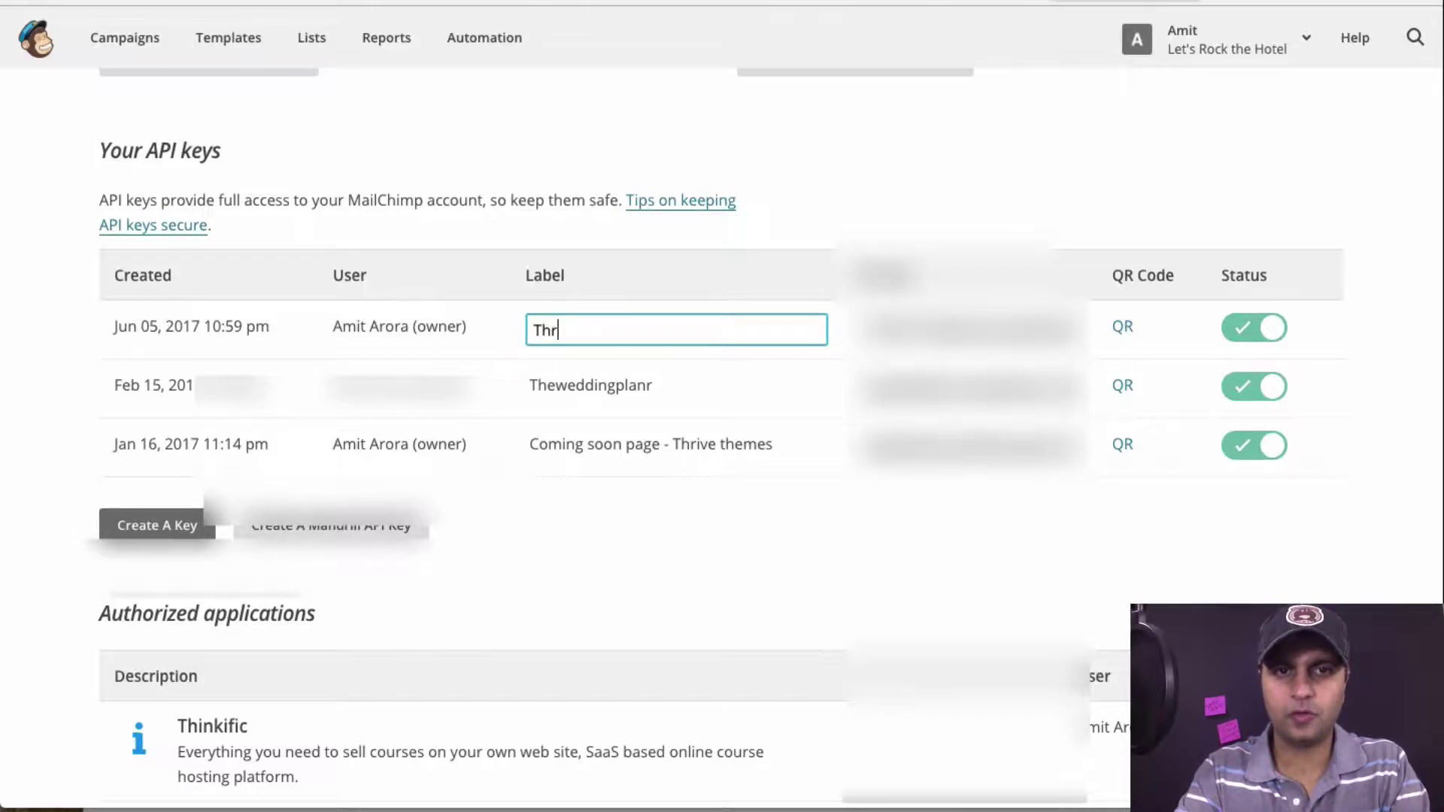
{"action": "type", "text": "ive Themes - Demo"}
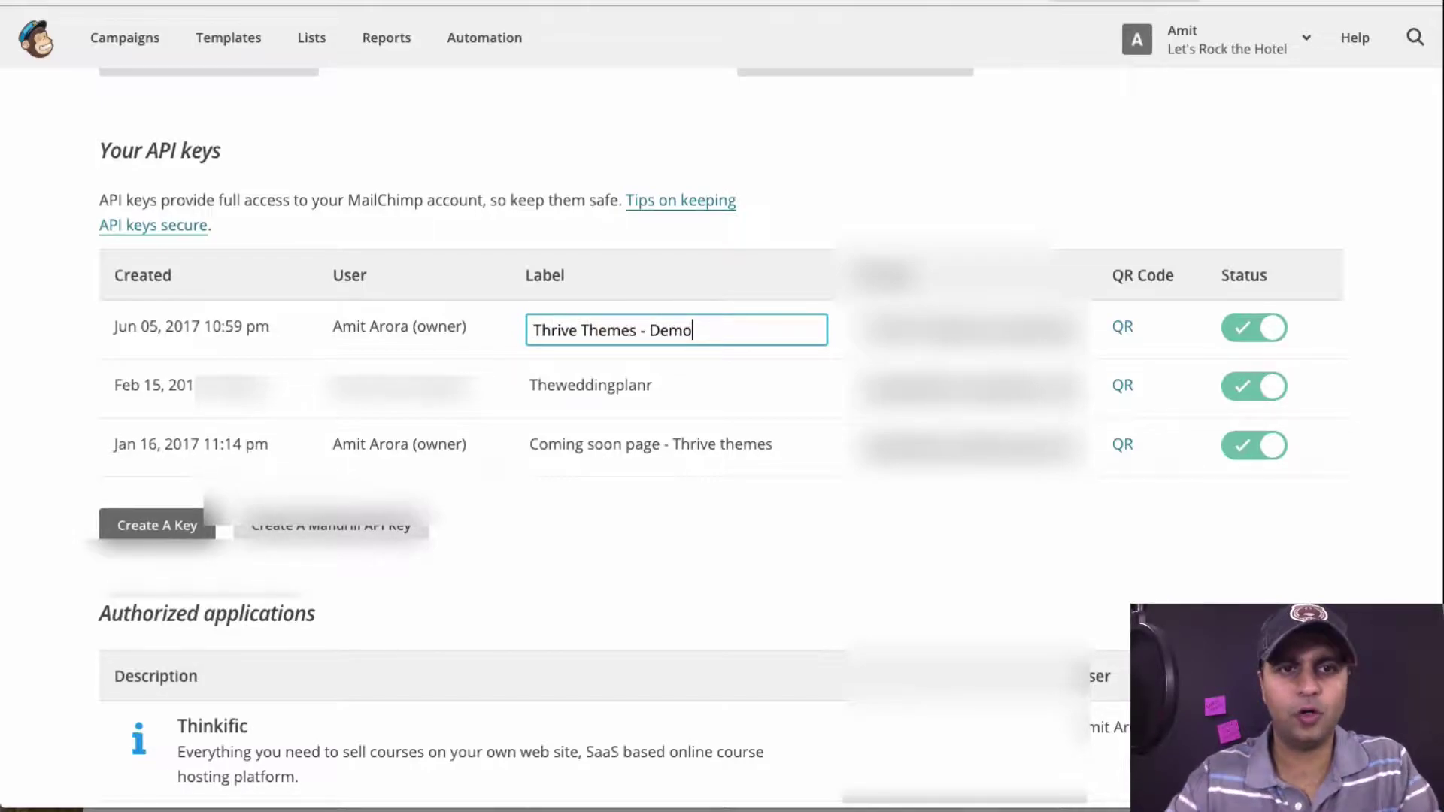
{"action": "key", "text": "Return"}
{"action": "left_click", "coordinate": [944, 327]}
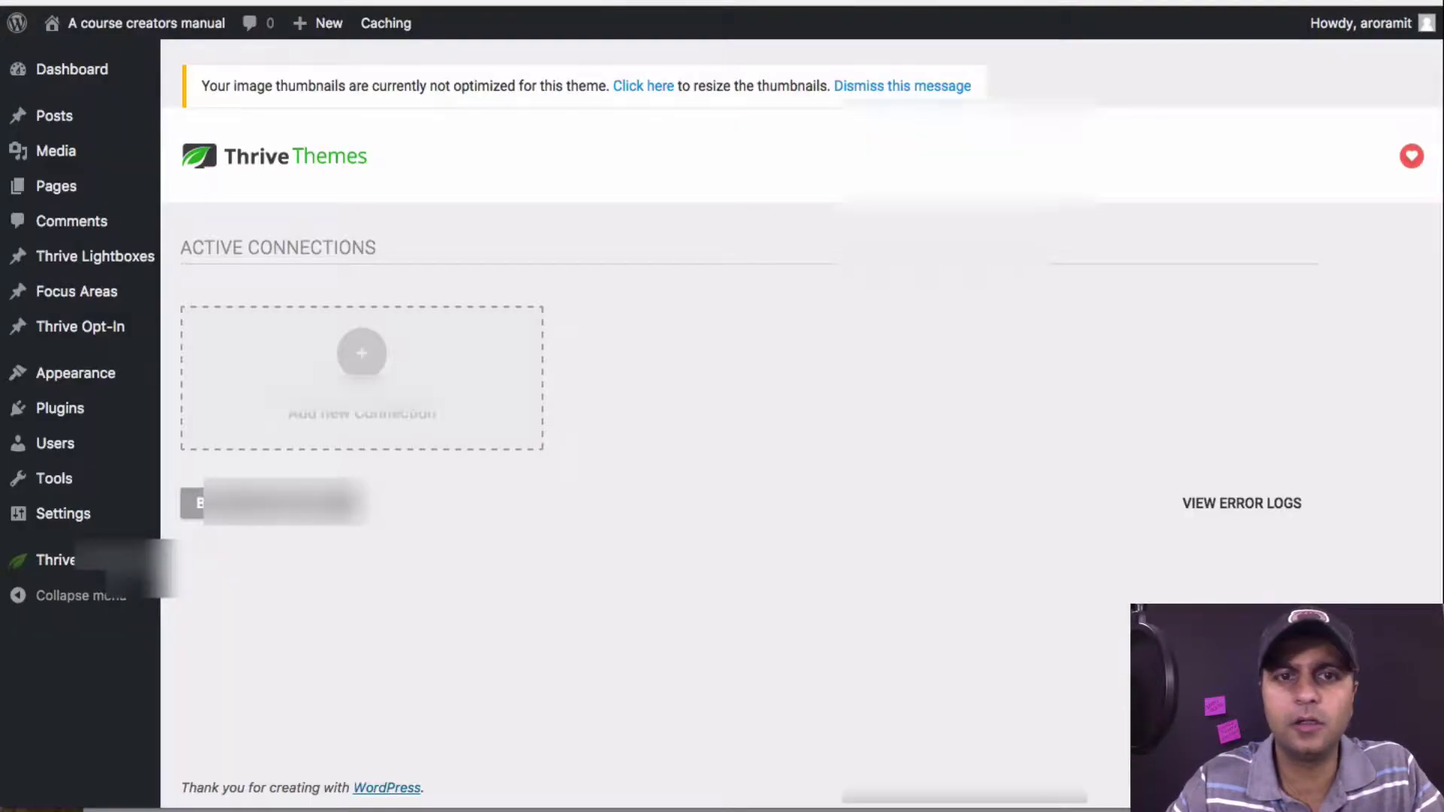
- Add a new Mailchimp connection, searching 'mai', and paste in the MailChimp API key
{"action": "left_click", "coordinate": [347, 372]}
{"action": "left_click", "coordinate": [379, 359]}
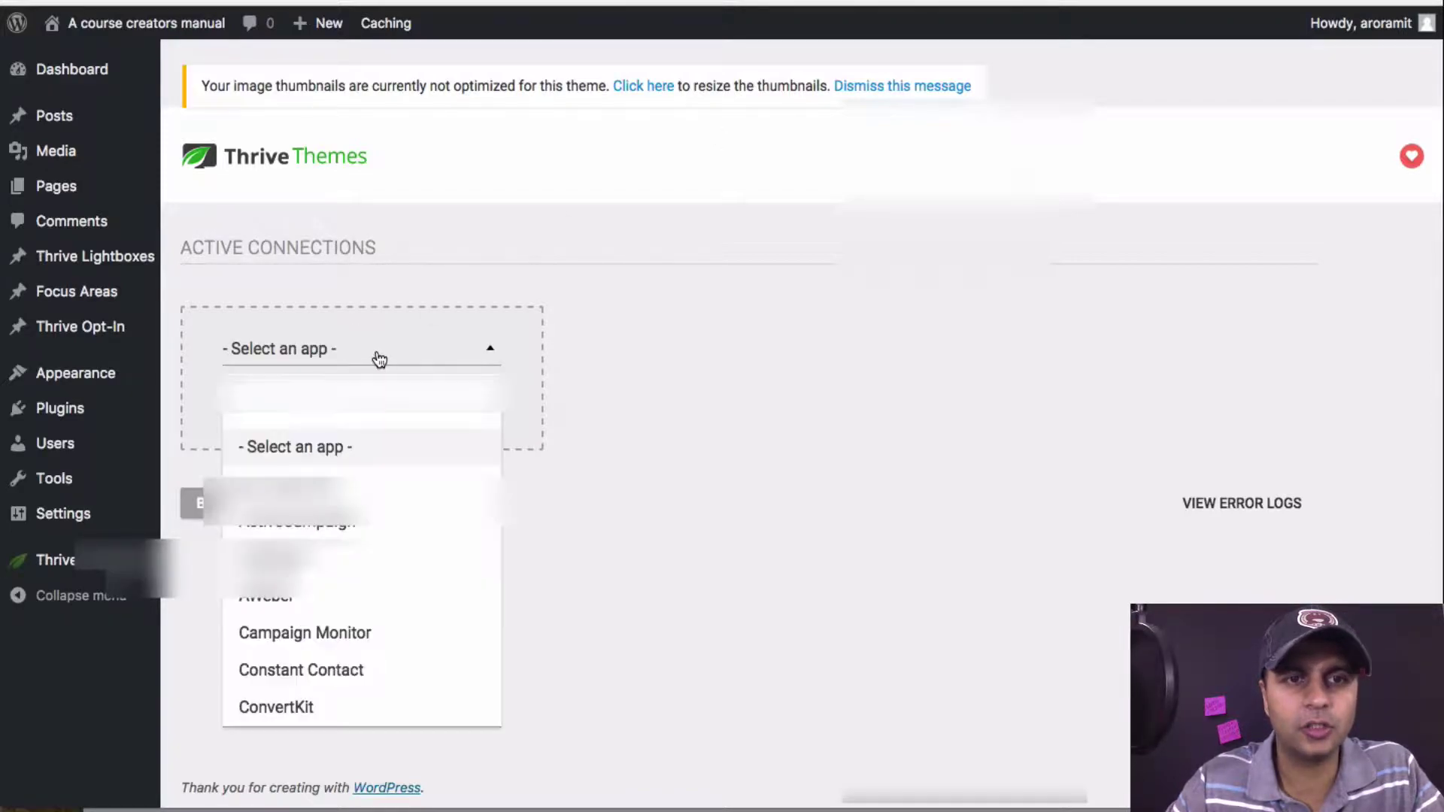
{"action": "left_click", "coordinate": [400, 387]}
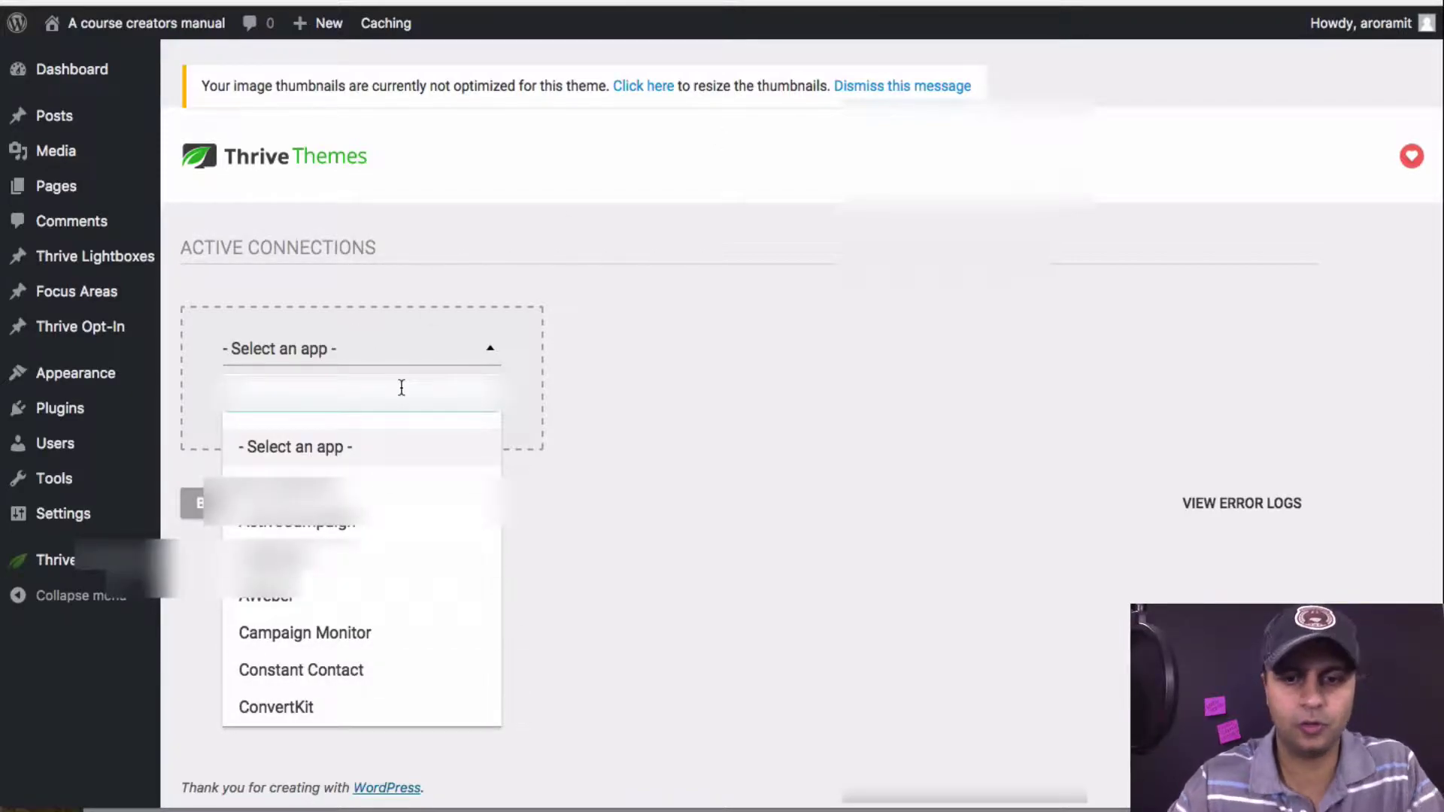
{"action": "type", "text": "mai"}
{"action": "left_click", "coordinate": [315, 474]}
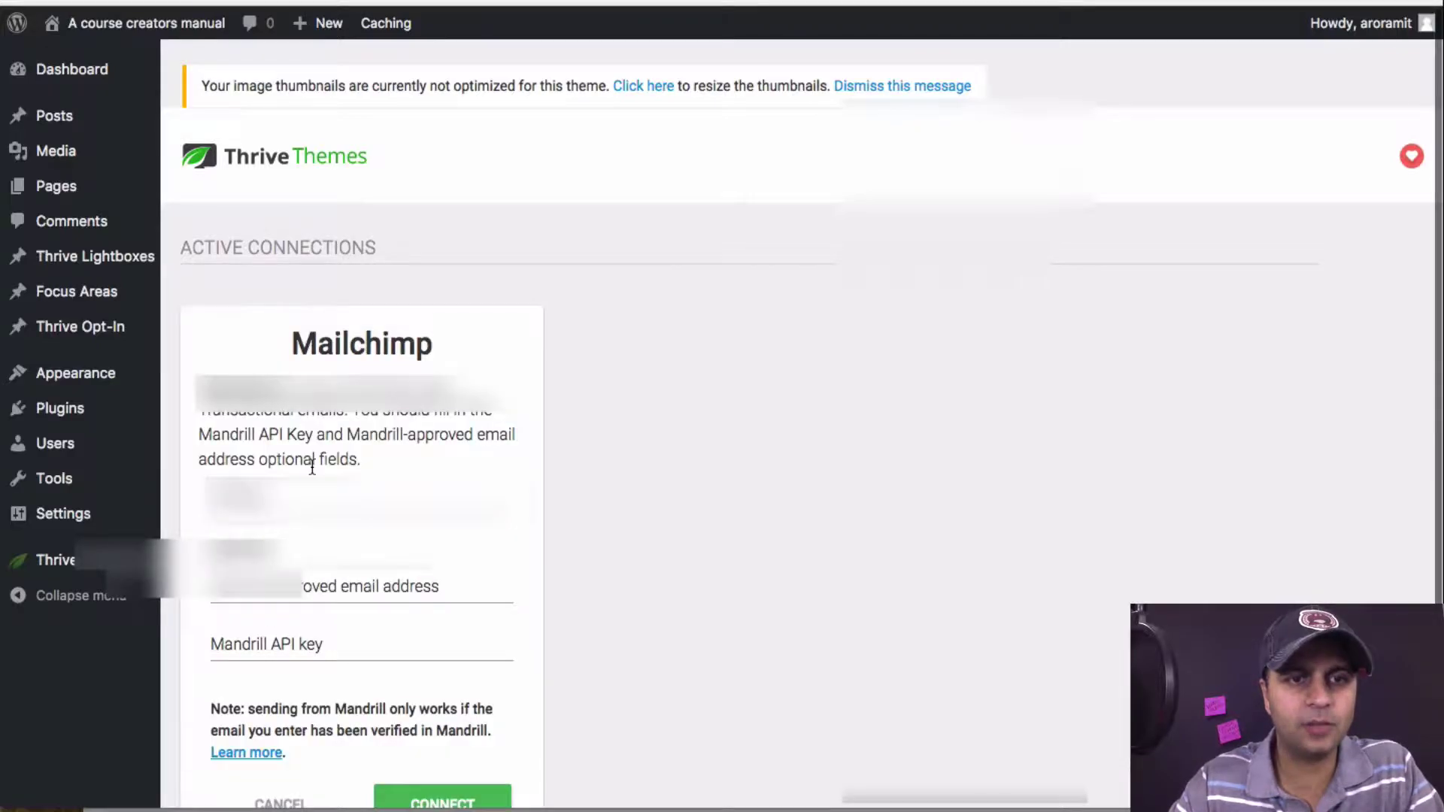
{"action": "left_click", "coordinate": [359, 502]}
{"action": "scroll", "coordinate": [359, 504], "scroll_direction": "down", "scroll_amount": 3}
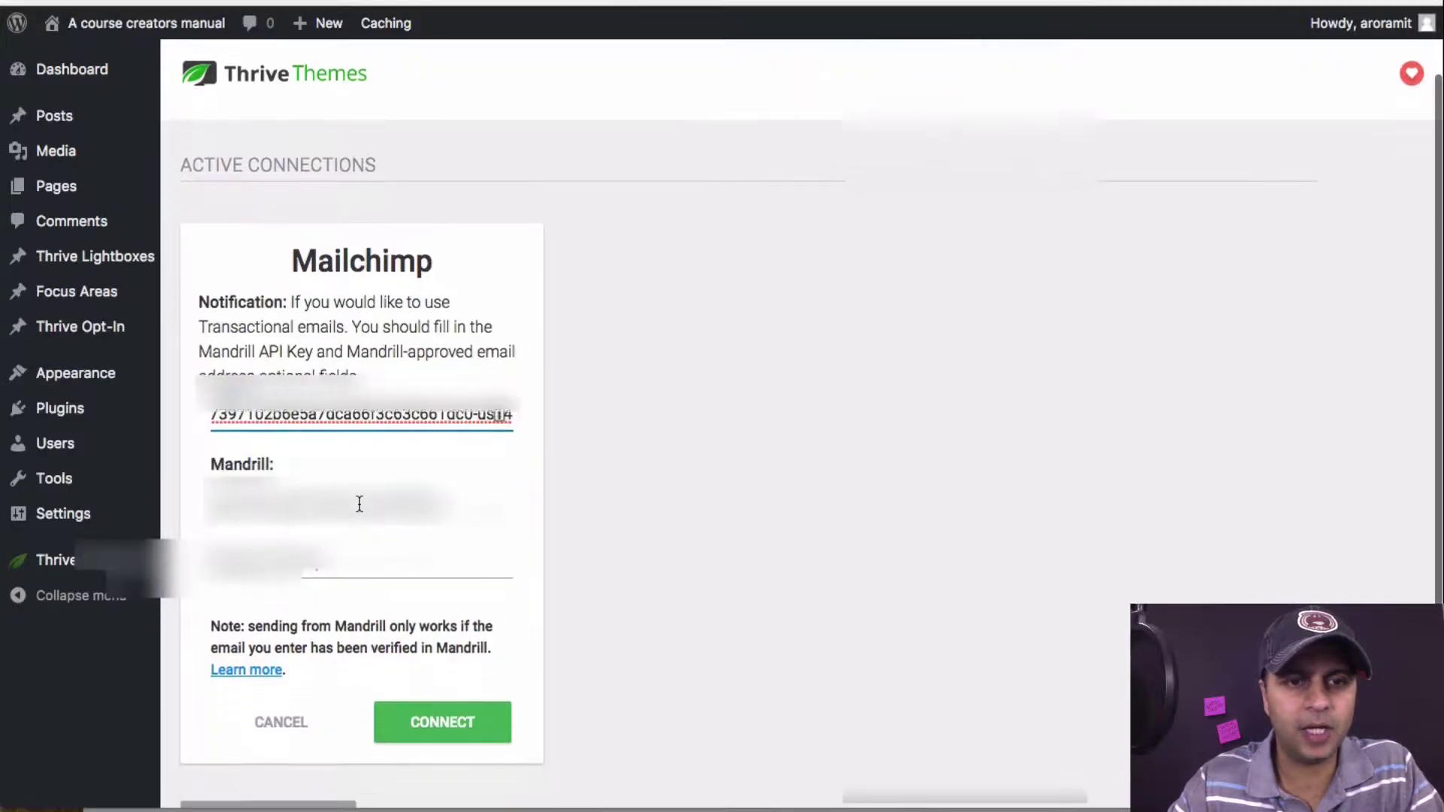
{"action": "left_click", "coordinate": [385, 493]}
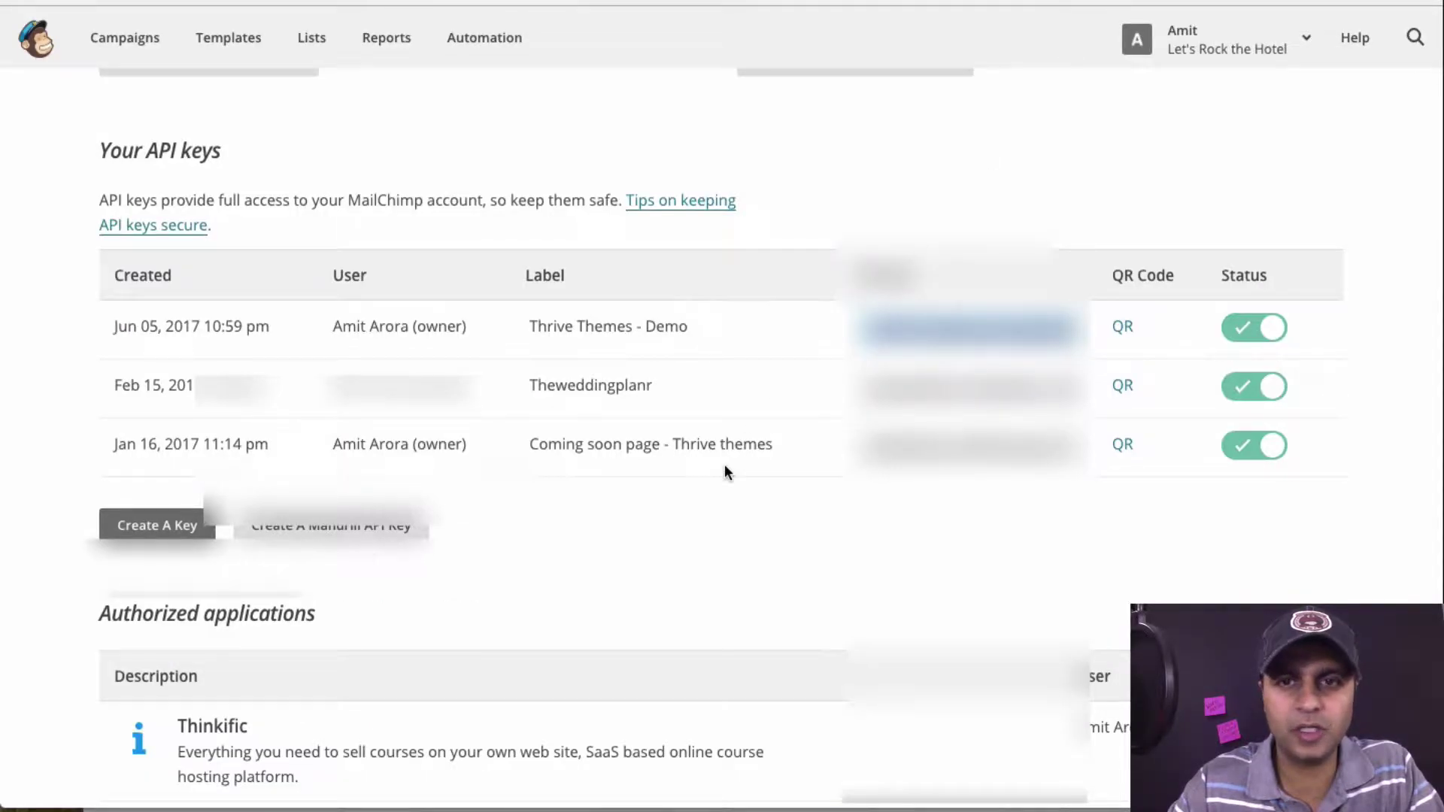
- Follow the Create A Mandrill API Key link from MailChimp's API keys section
{"action": "scroll", "coordinate": [724, 465], "scroll_direction": "down", "scroll_amount": 4}
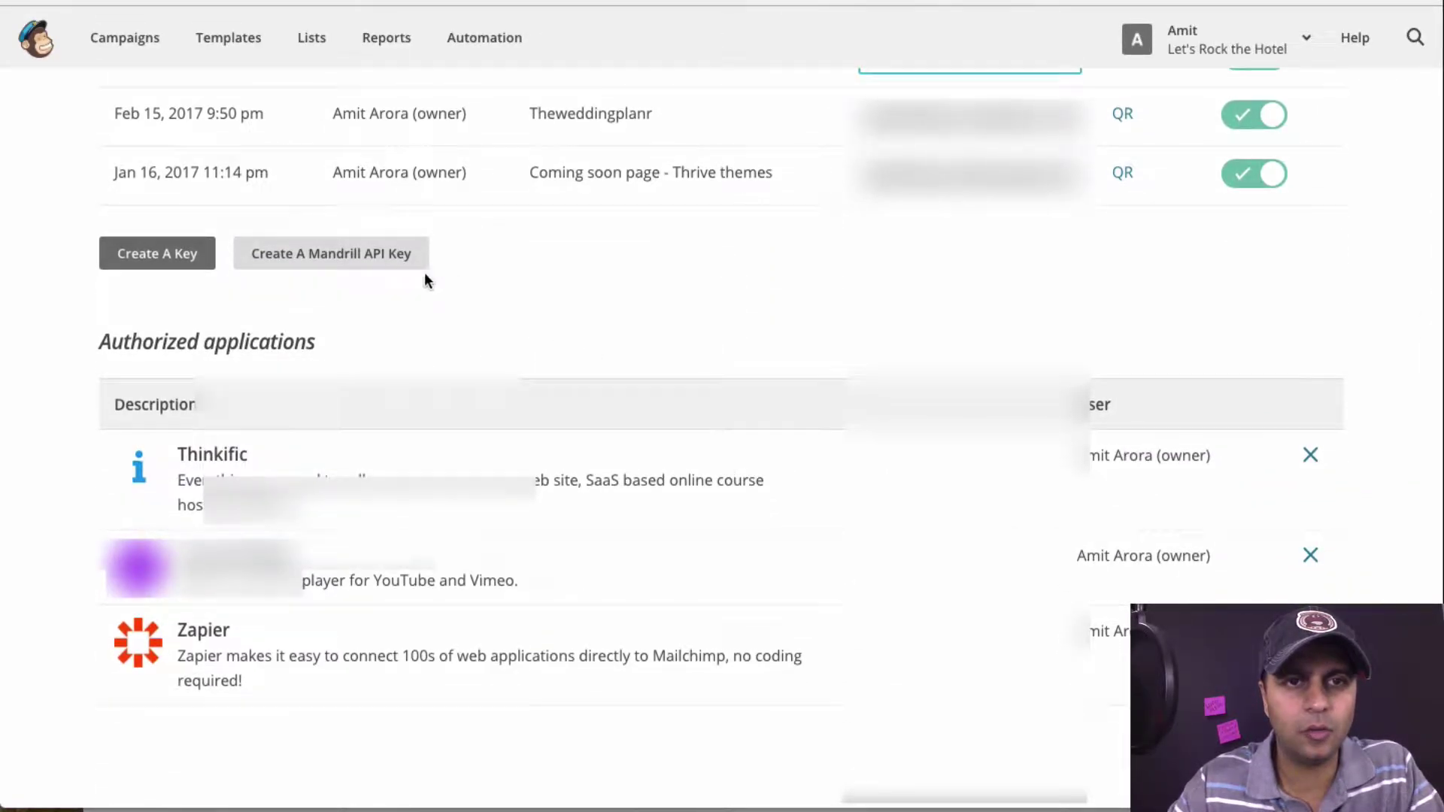
{"action": "scroll", "coordinate": [400, 274], "scroll_direction": "up", "scroll_amount": 10}
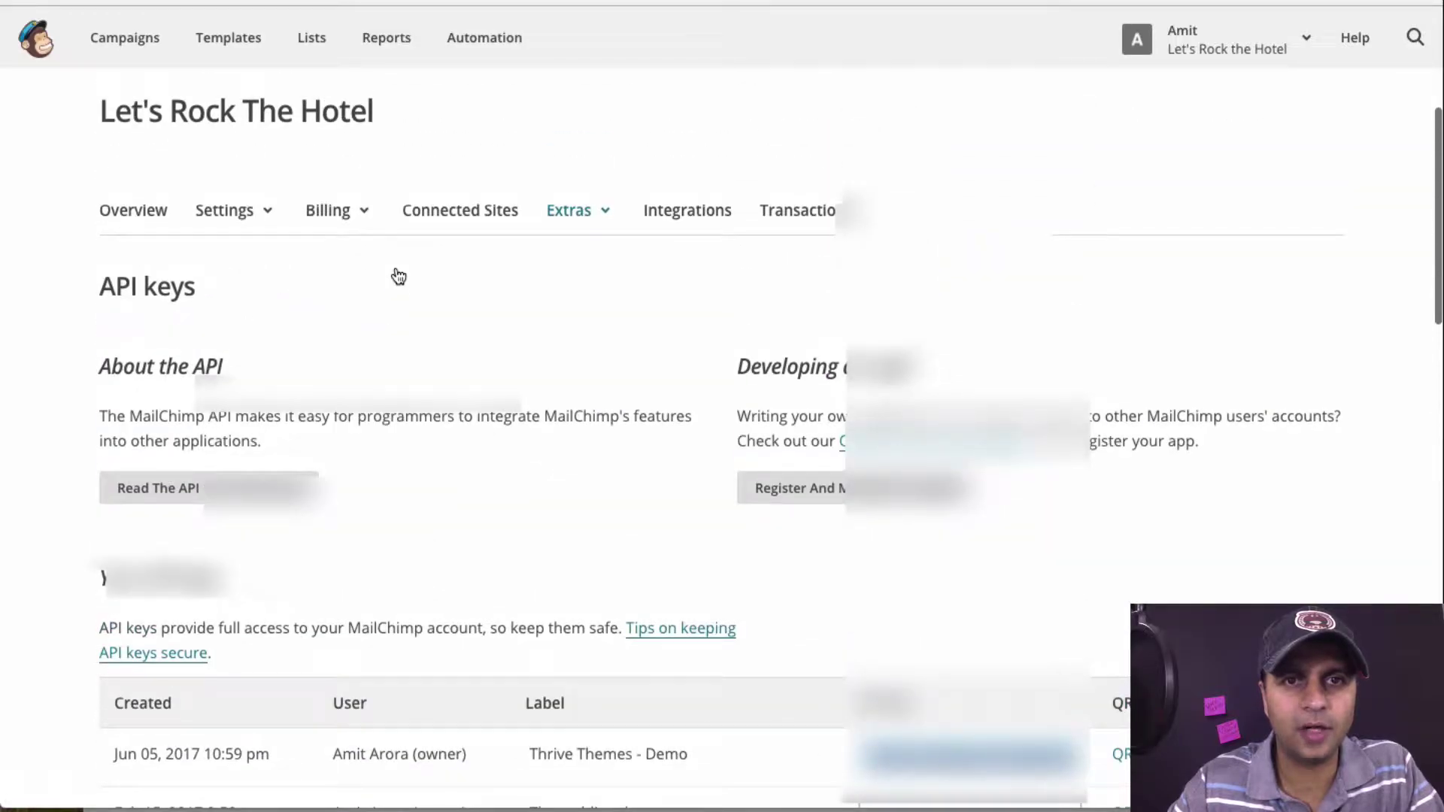
{"action": "scroll", "coordinate": [394, 276], "scroll_direction": "down", "scroll_amount": 13}
{"action": "scroll", "coordinate": [393, 286], "scroll_direction": "up", "scroll_amount": 4}
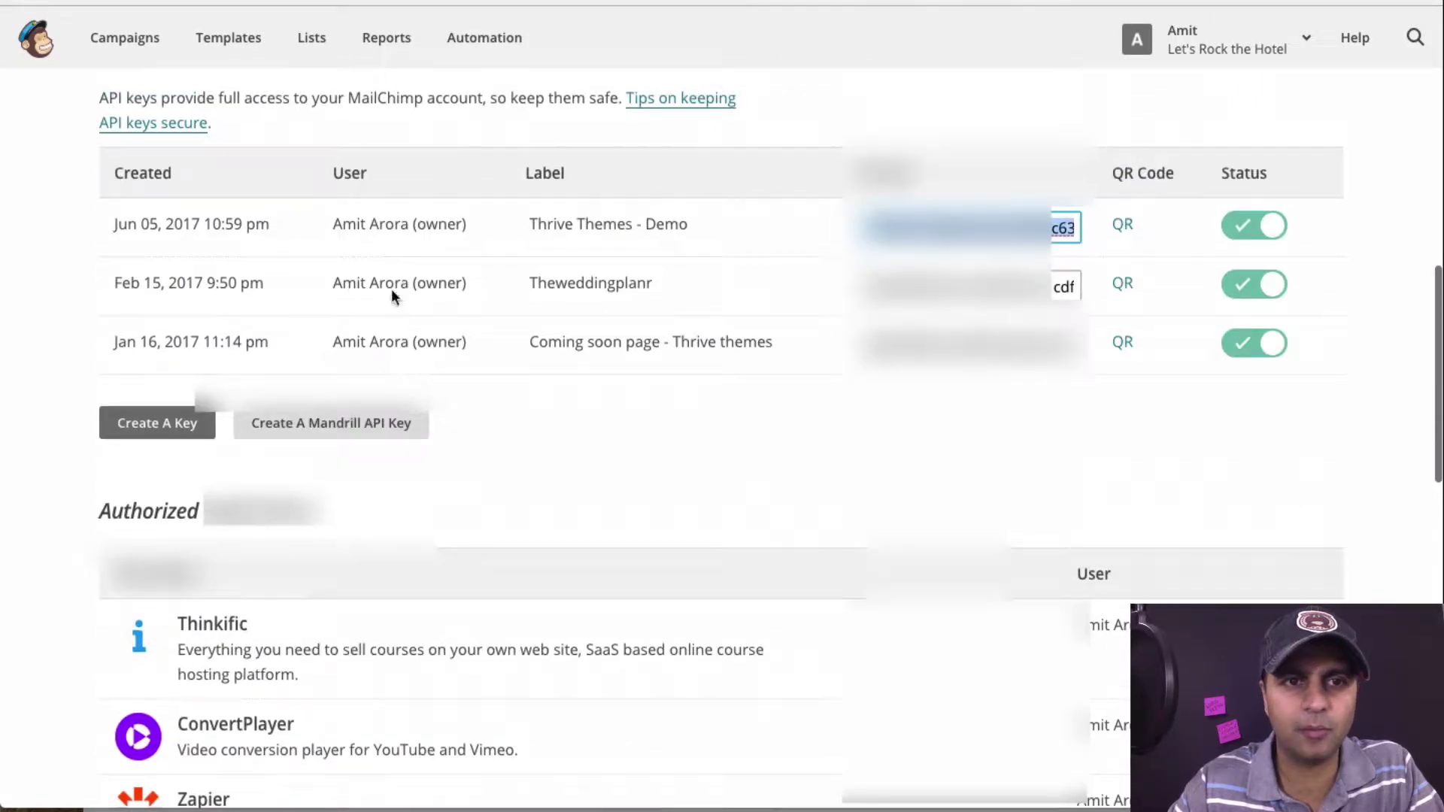
{"action": "left_click", "coordinate": [364, 422]}
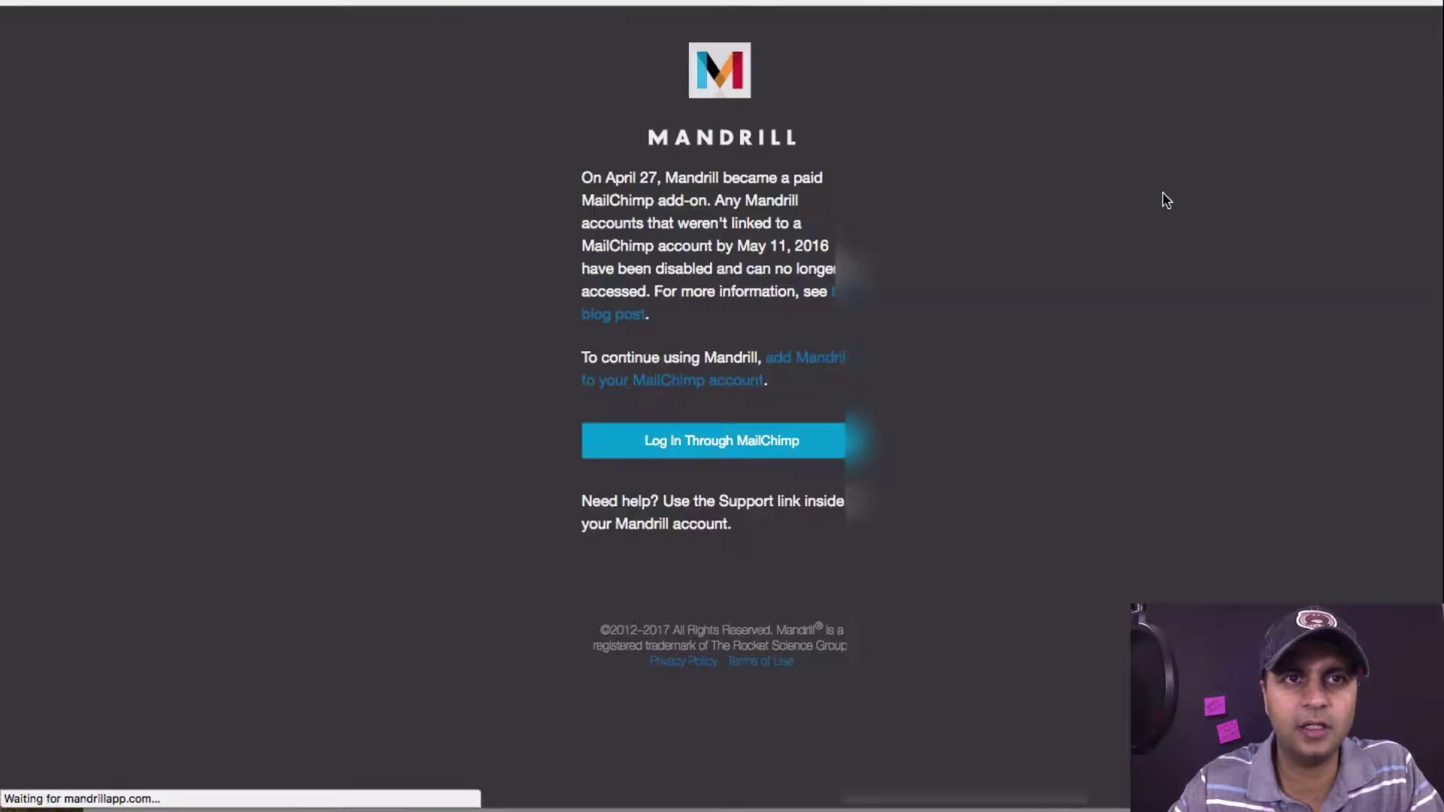
- Sign in to Mandrill through MailChimp and open the account overview
{"action": "left_click", "coordinate": [757, 456]}
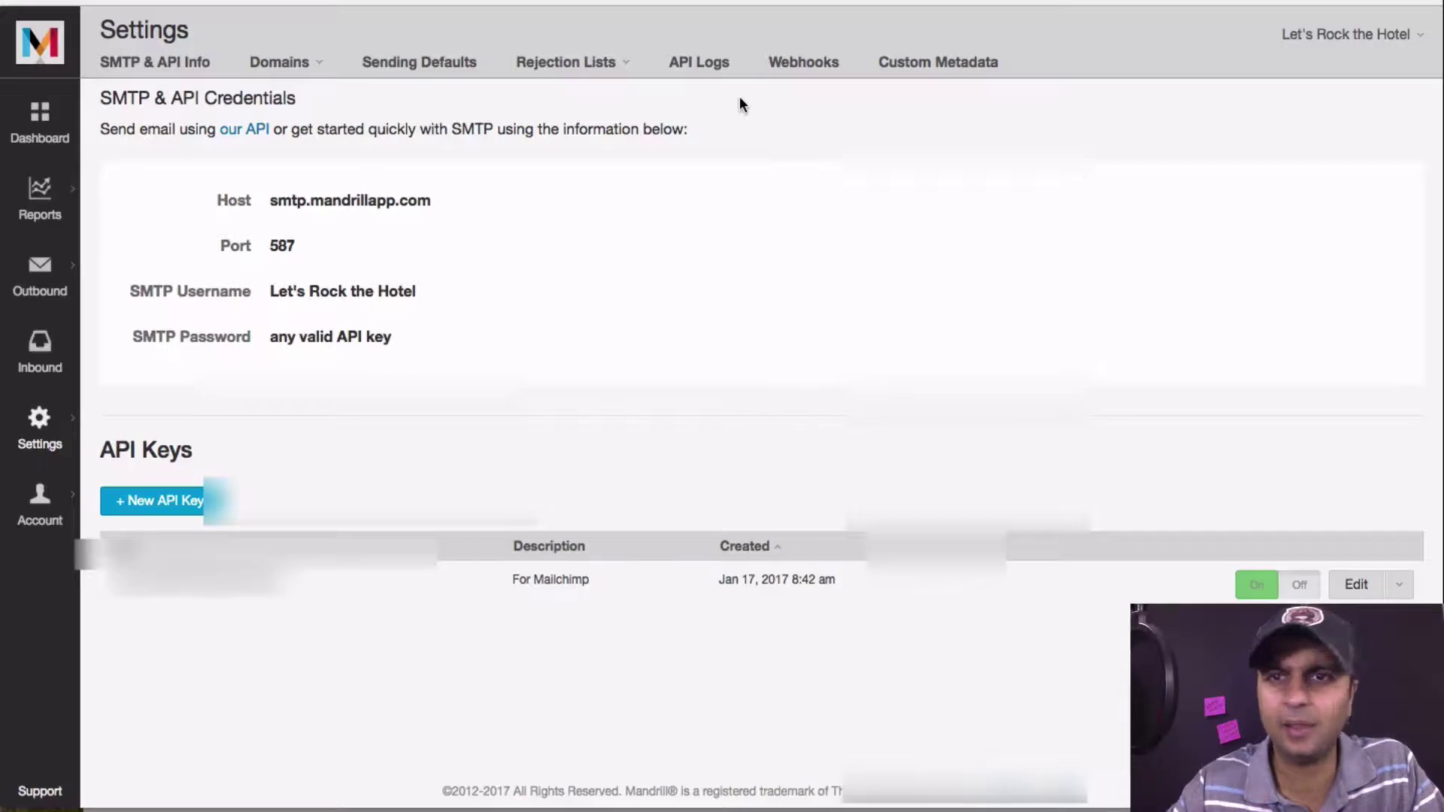
{"action": "left_click", "coordinate": [709, 73]}
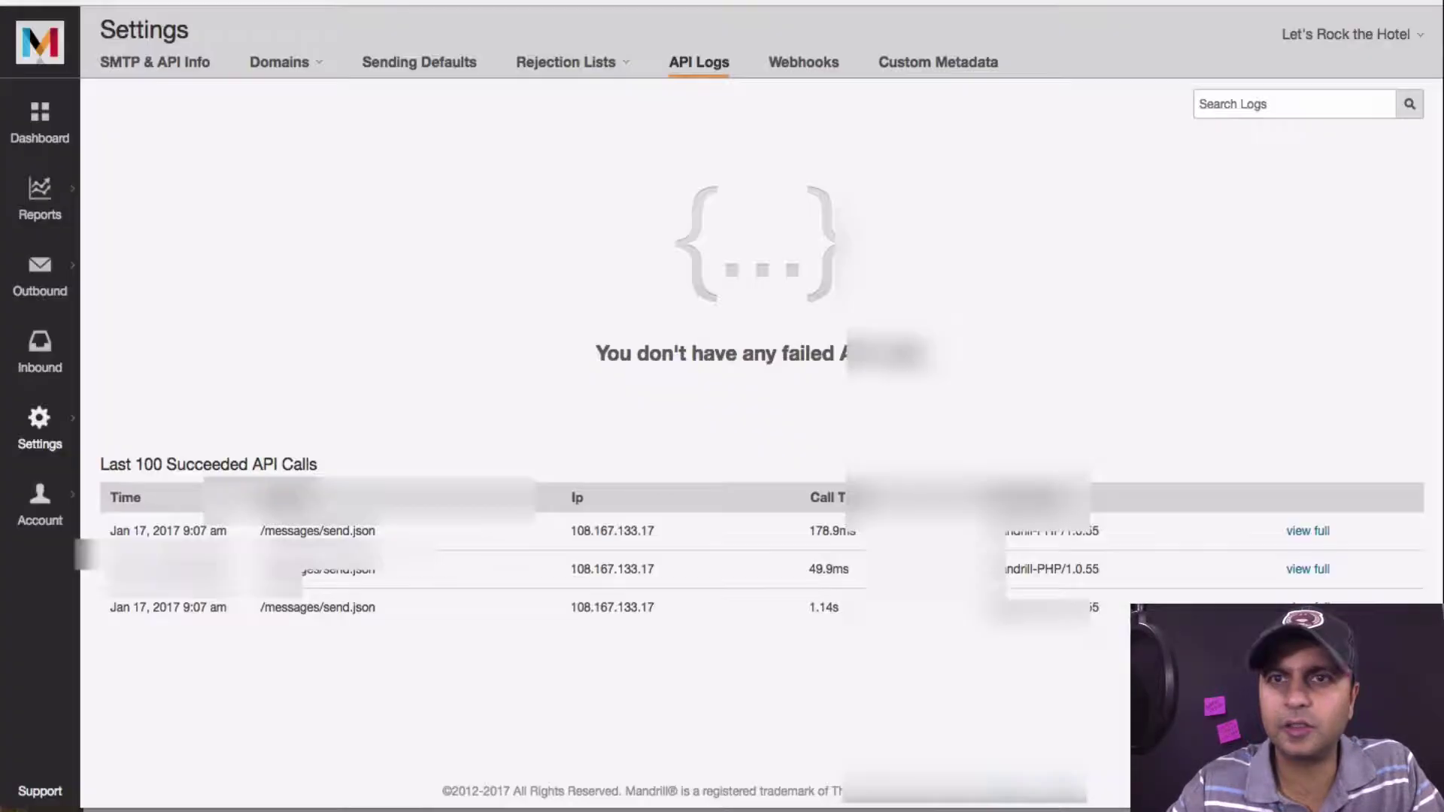
{"action": "left_click", "coordinate": [1313, 37]}
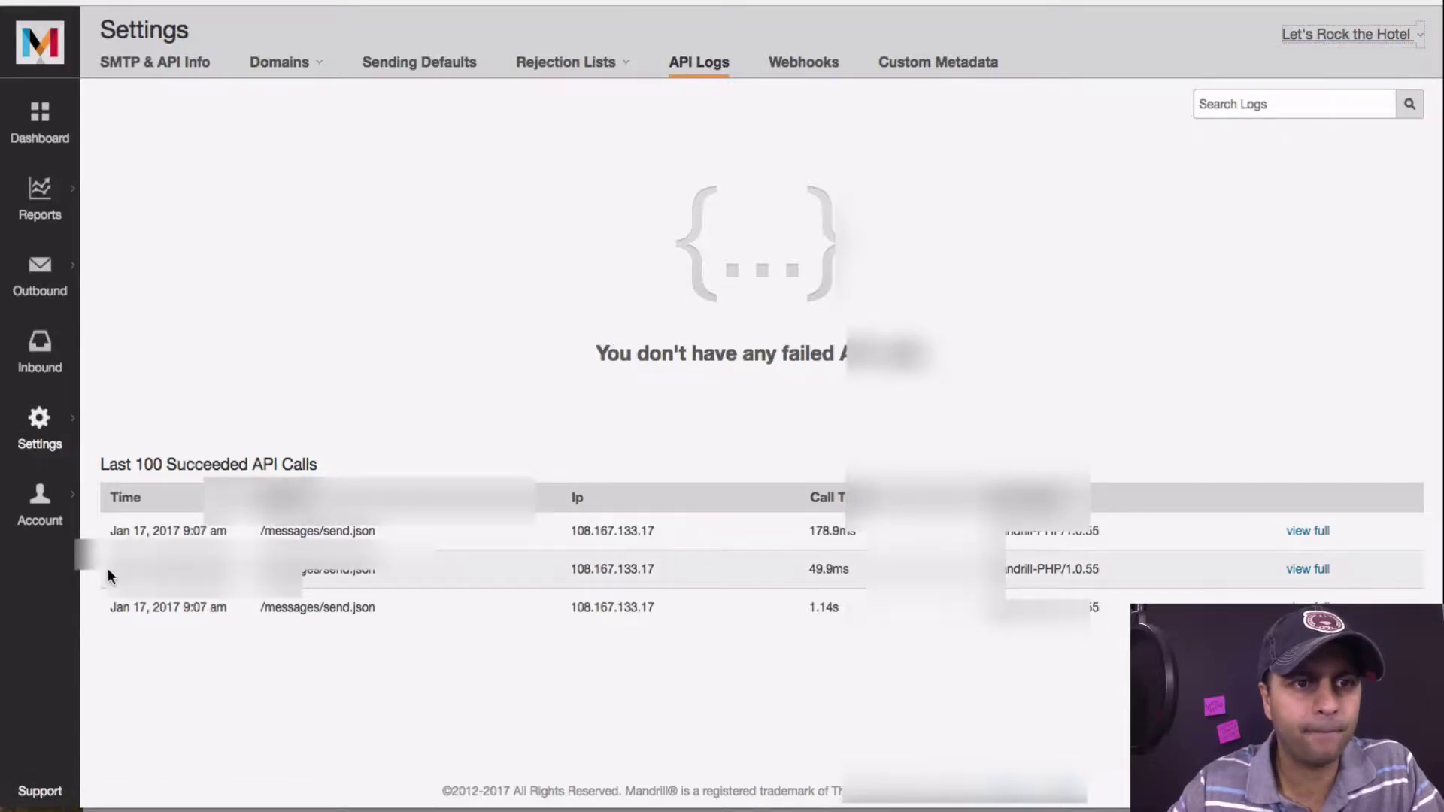
{"action": "left_click", "coordinate": [47, 505]}
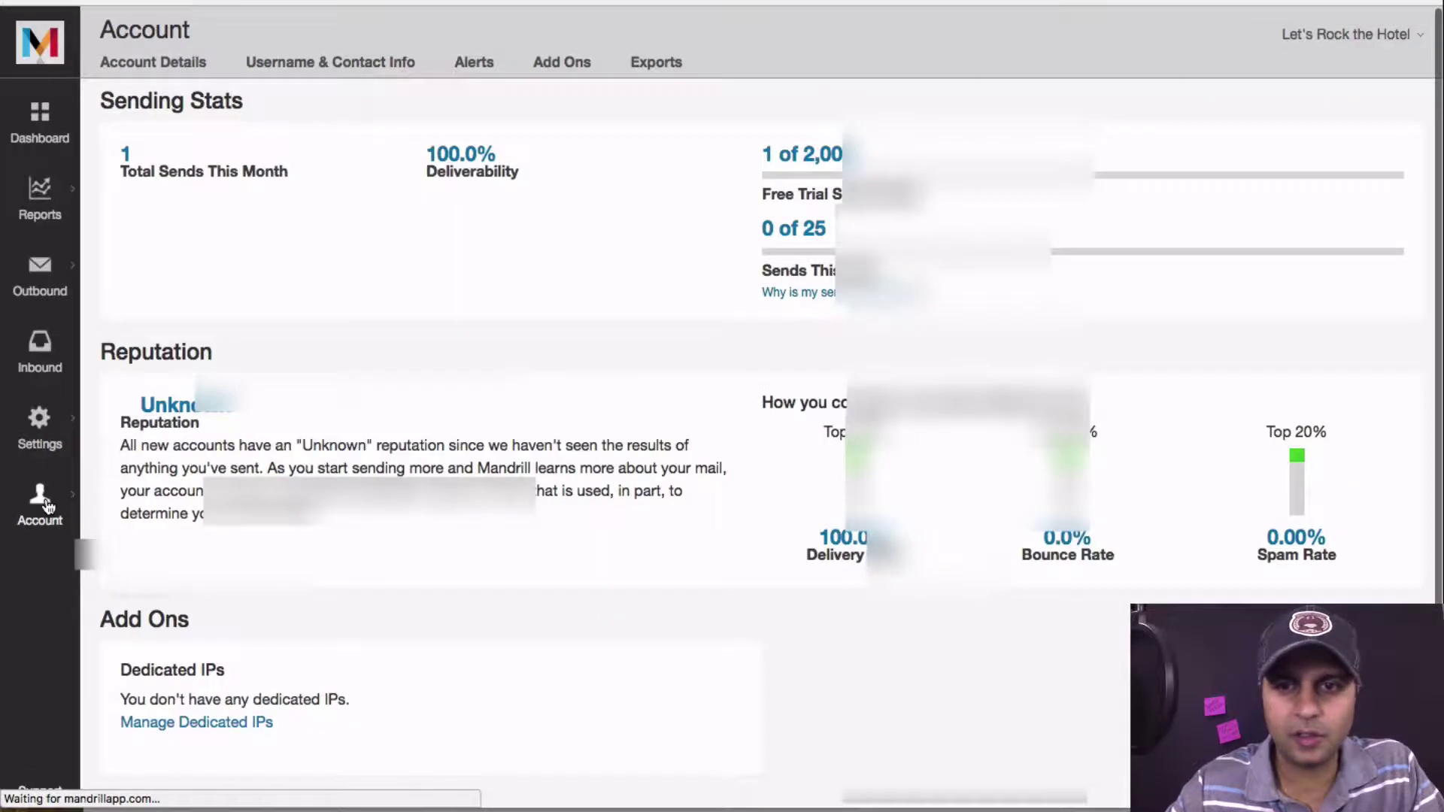
{"action": "scroll", "coordinate": [501, 335], "scroll_direction": "down", "scroll_amount": 2}
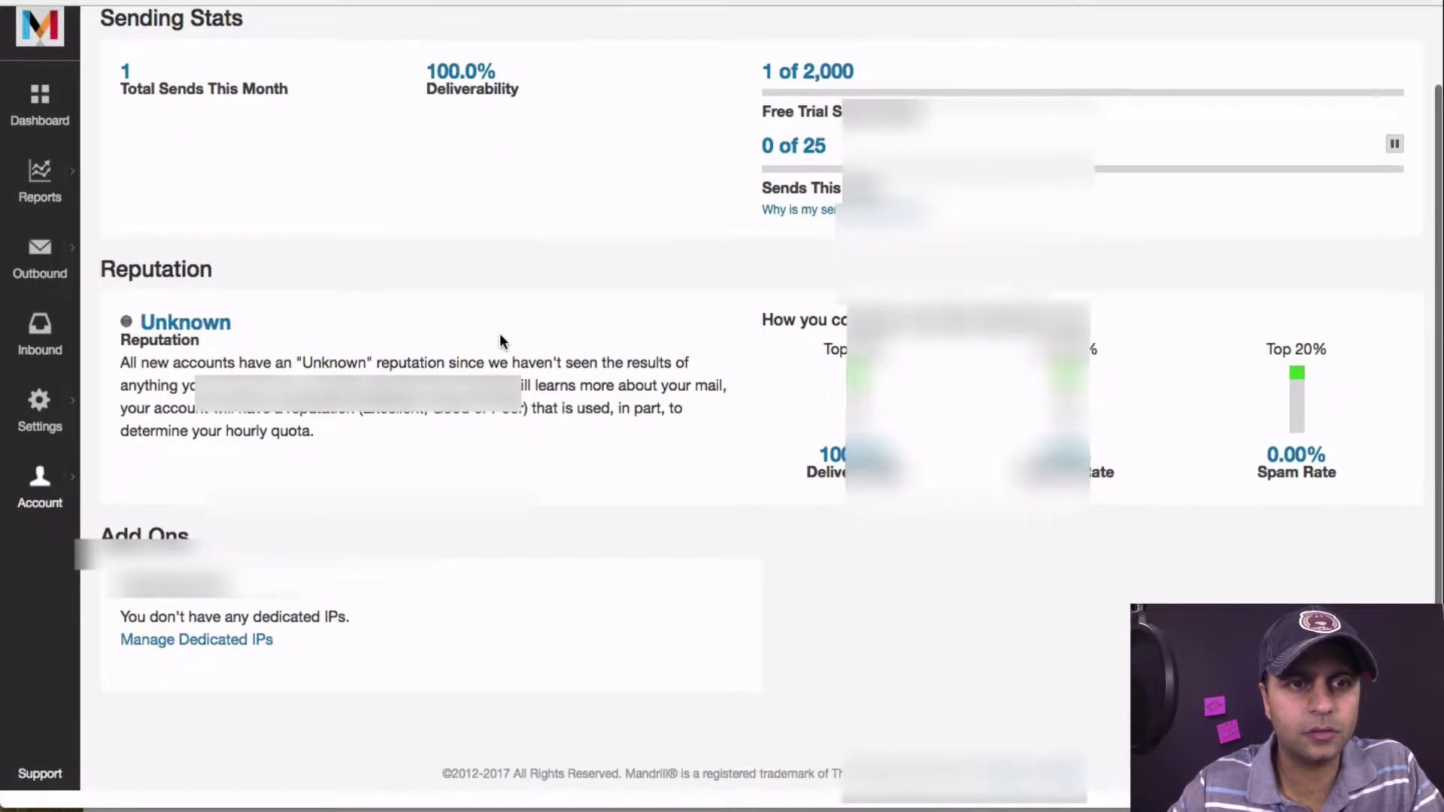
{"action": "scroll", "coordinate": [500, 335], "scroll_direction": "up", "scroll_amount": 2}
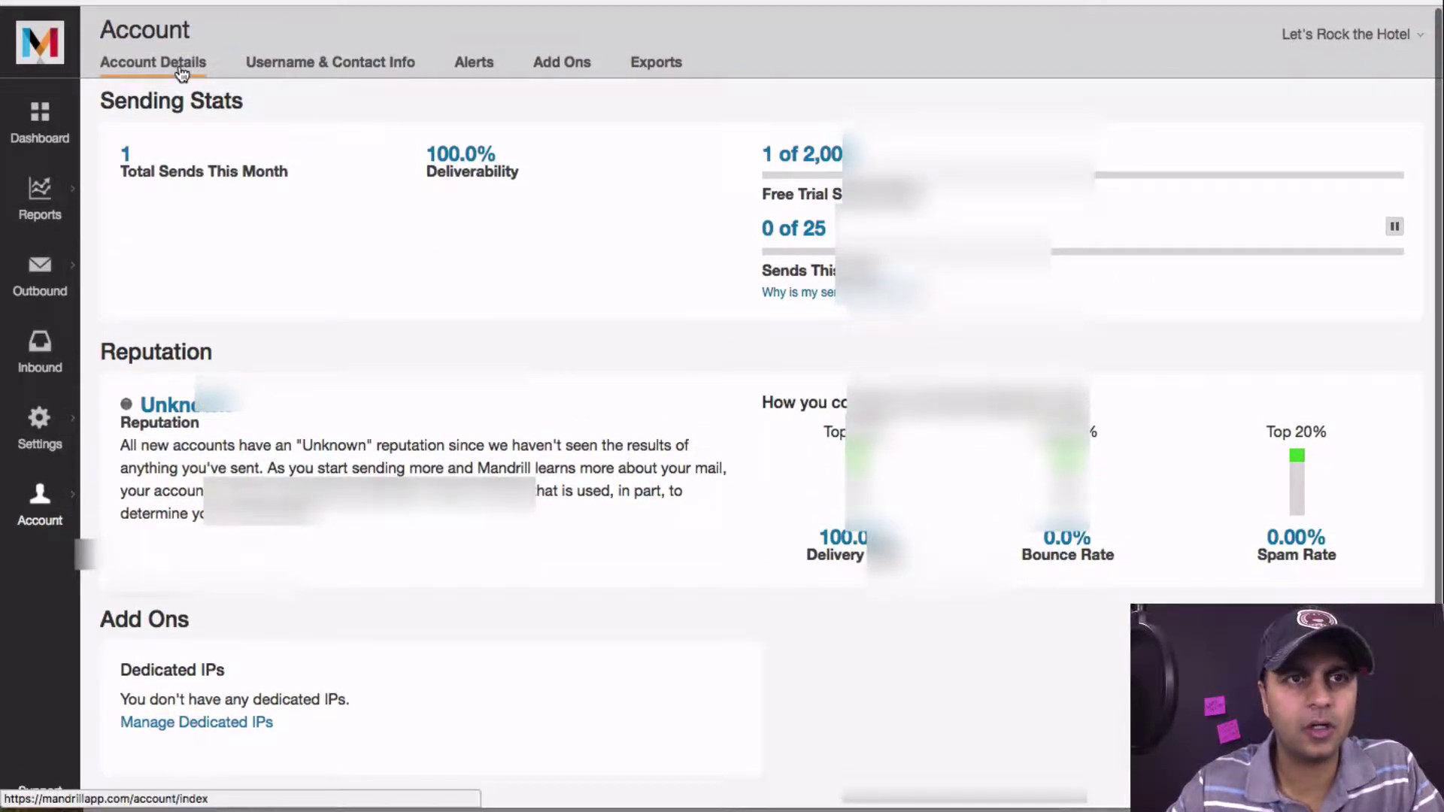
- Copy the account's contact email address and the existing For Mailchimp API key
{"action": "left_click", "coordinate": [353, 73]}
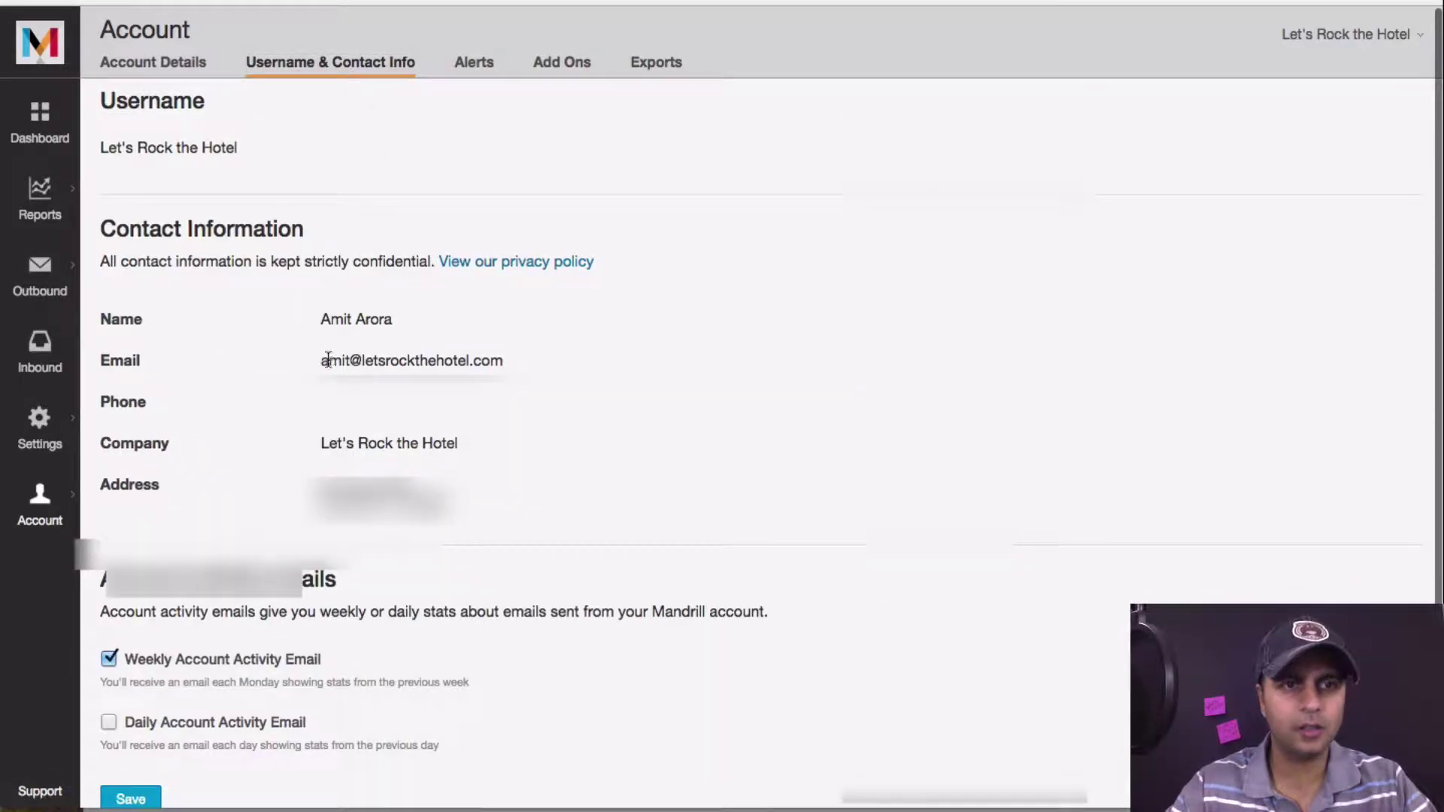
{"action": "left_click_drag", "start_coordinate": [319, 360], "coordinate": [531, 368]}
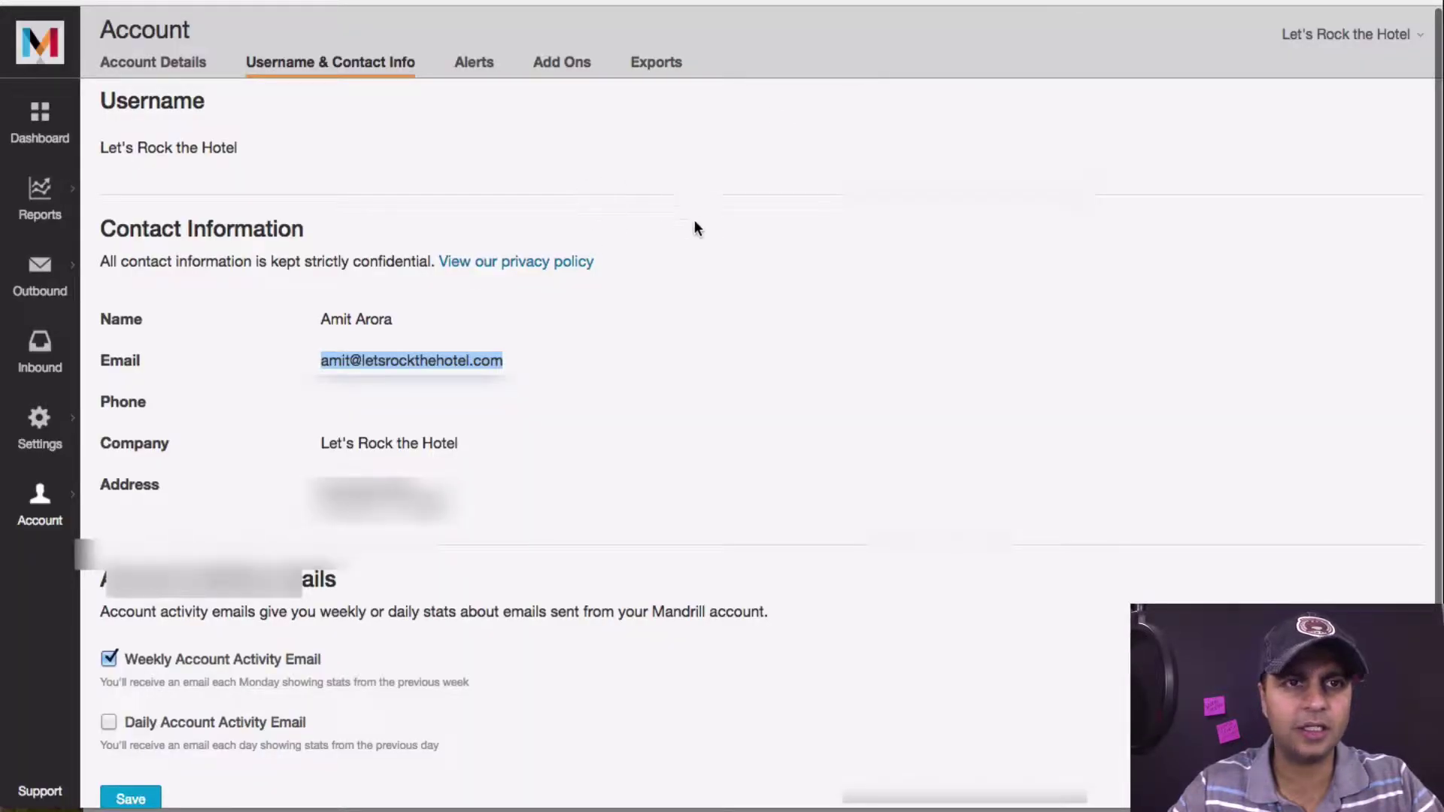
{"action": "left_click", "coordinate": [40, 429]}
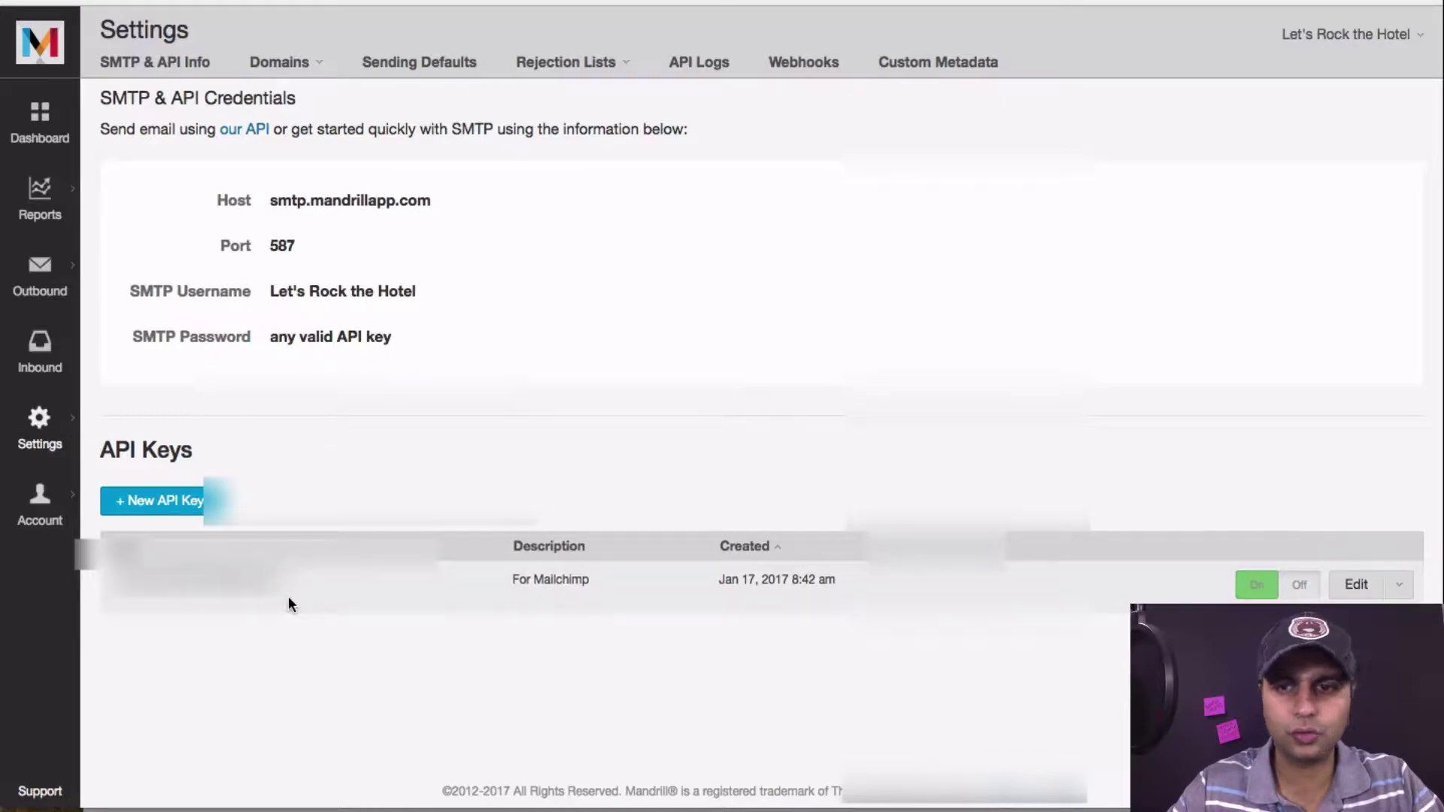
{"action": "left_click_drag", "start_coordinate": [291, 580], "coordinate": [112, 579]}
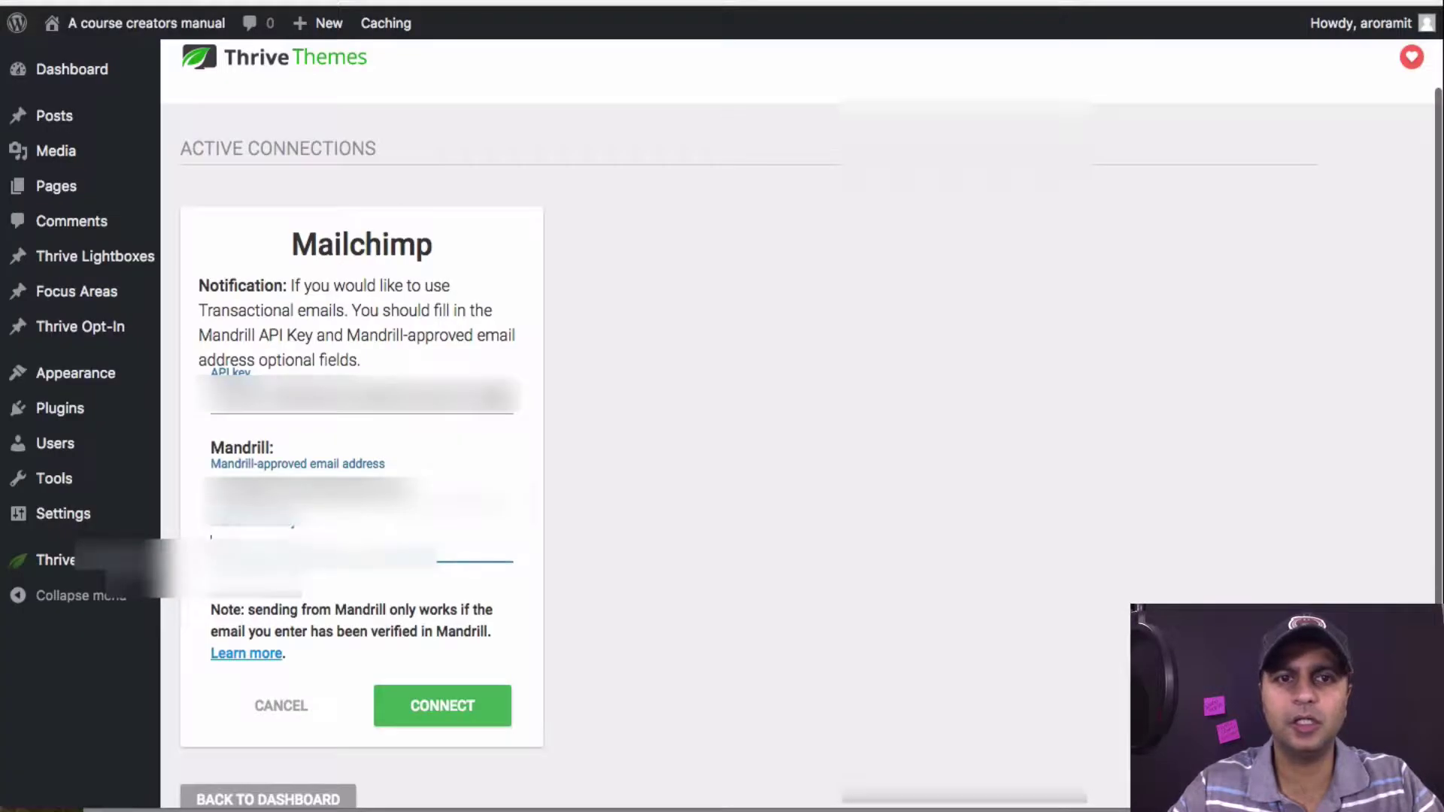
- Connect Thrive Themes to Mailchimp with the entered details and dismiss the Connection Ready card
{"action": "left_click", "coordinate": [446, 701]}
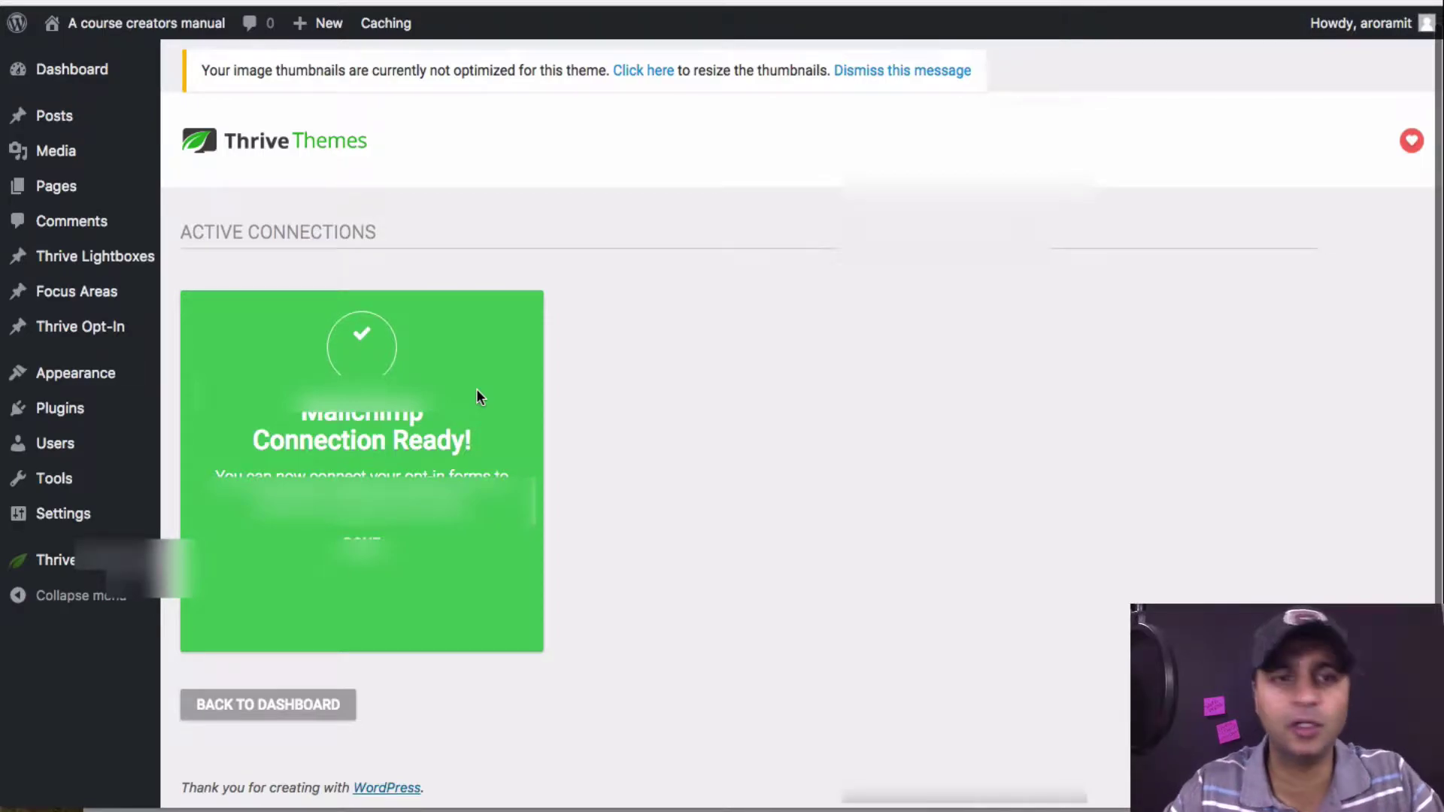
{"action": "left_click", "coordinate": [367, 531]}
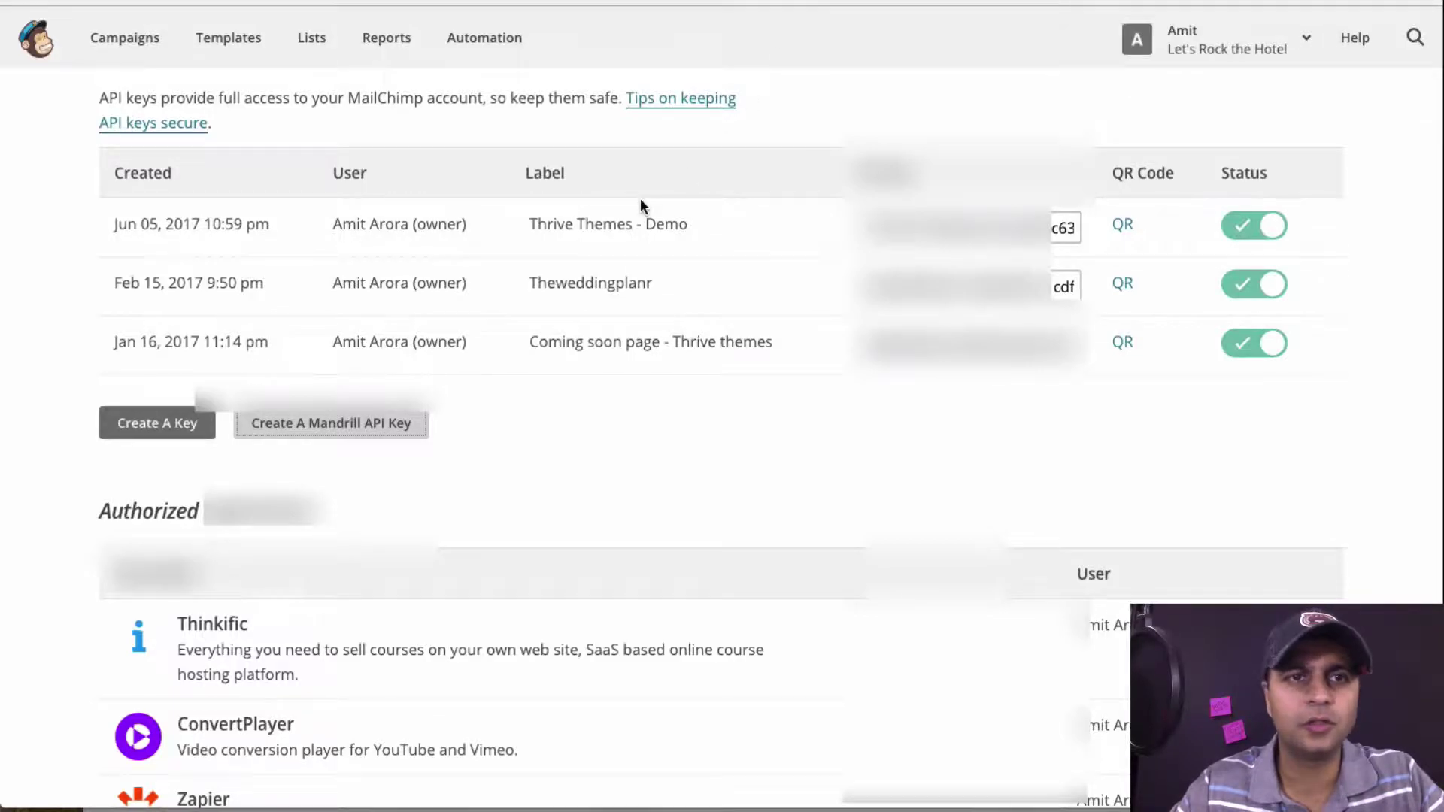
- Start a new MailChimp list named 'Course Creator Manual' with the default sender email and name
{"action": "scroll", "coordinate": [639, 197], "scroll_direction": "up", "scroll_amount": 5}
{"action": "left_click", "coordinate": [301, 45]}
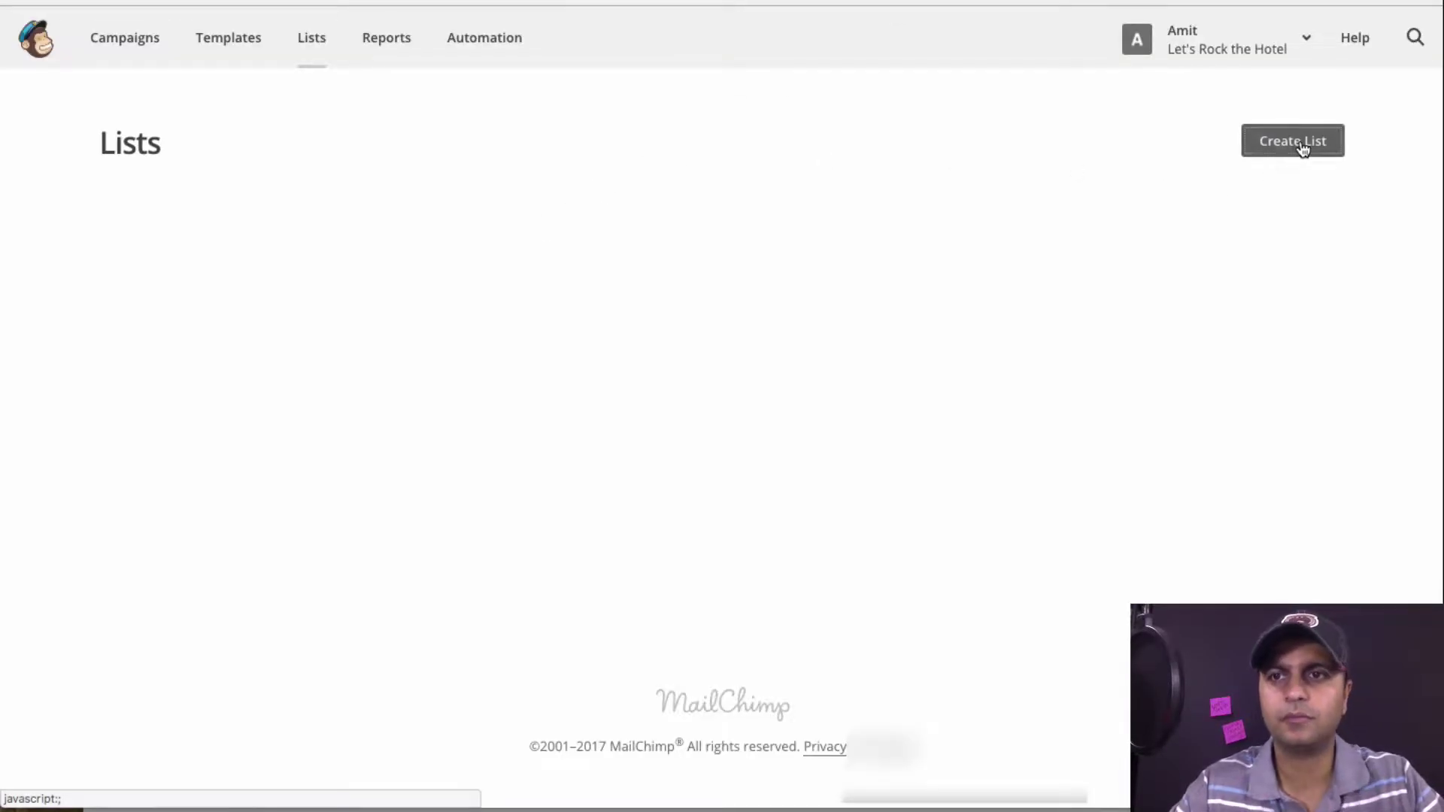
{"action": "left_click", "coordinate": [1302, 145]}
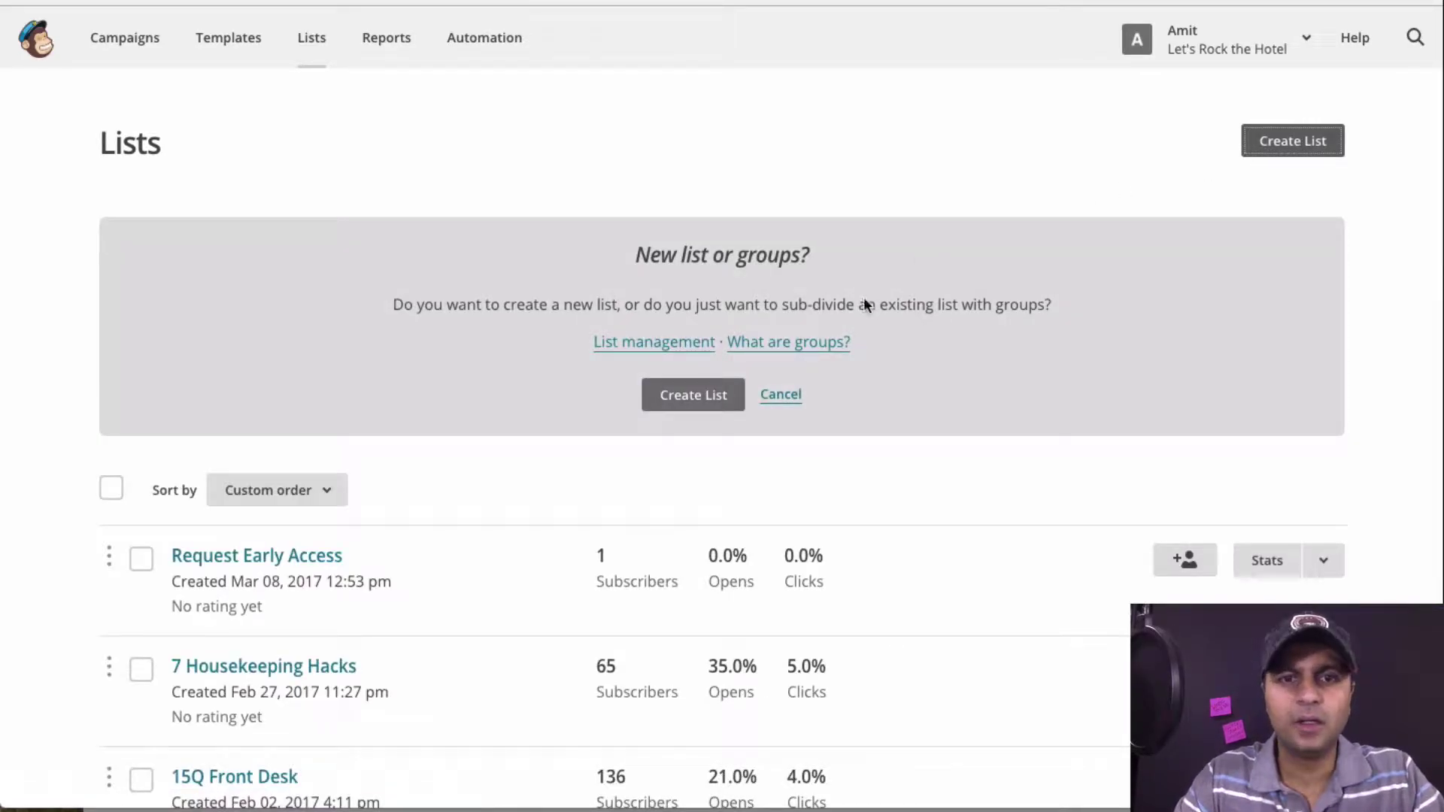
{"action": "left_click", "coordinate": [665, 395]}
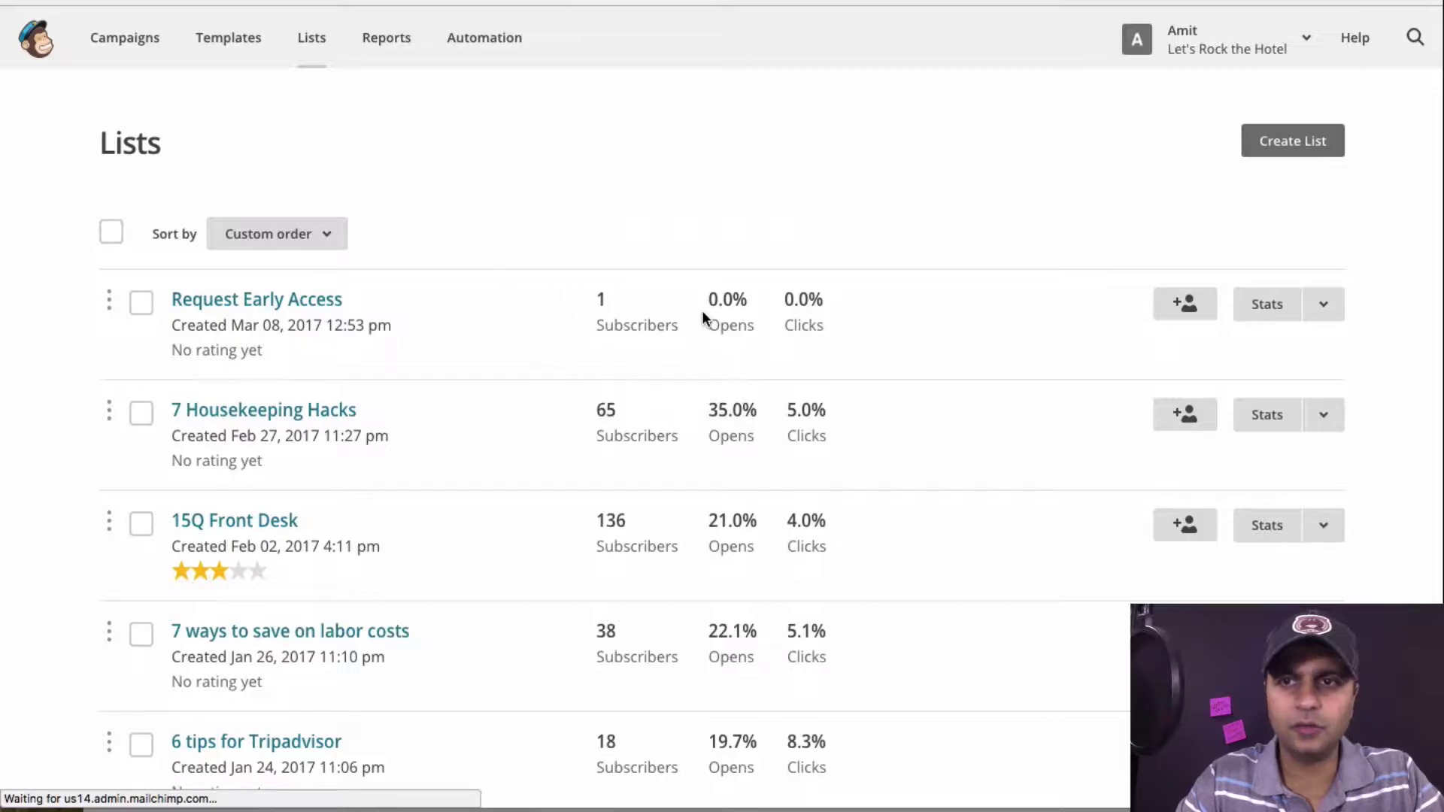
{"action": "left_click", "coordinate": [361, 322]}
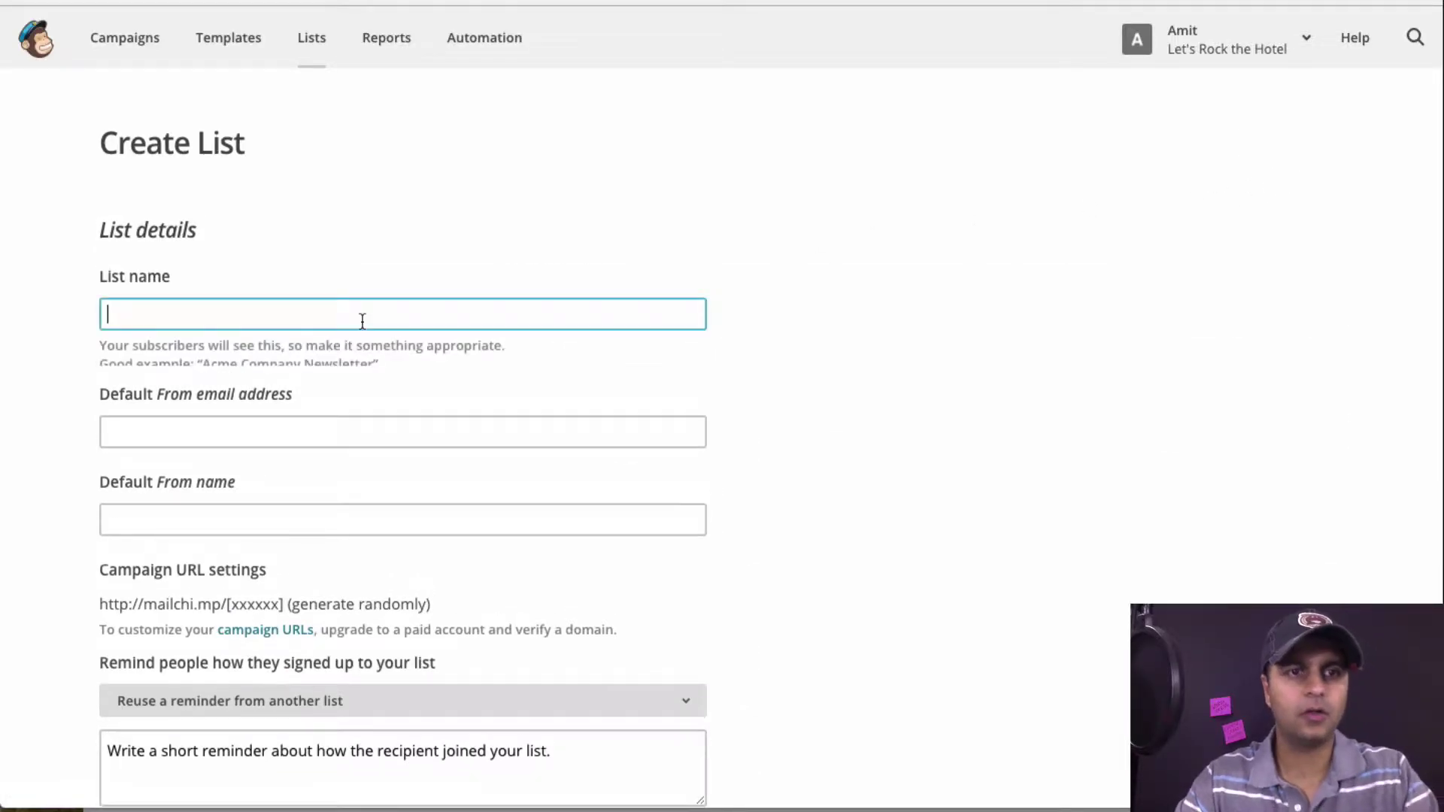
{"action": "type", "text": "Course Cr"}
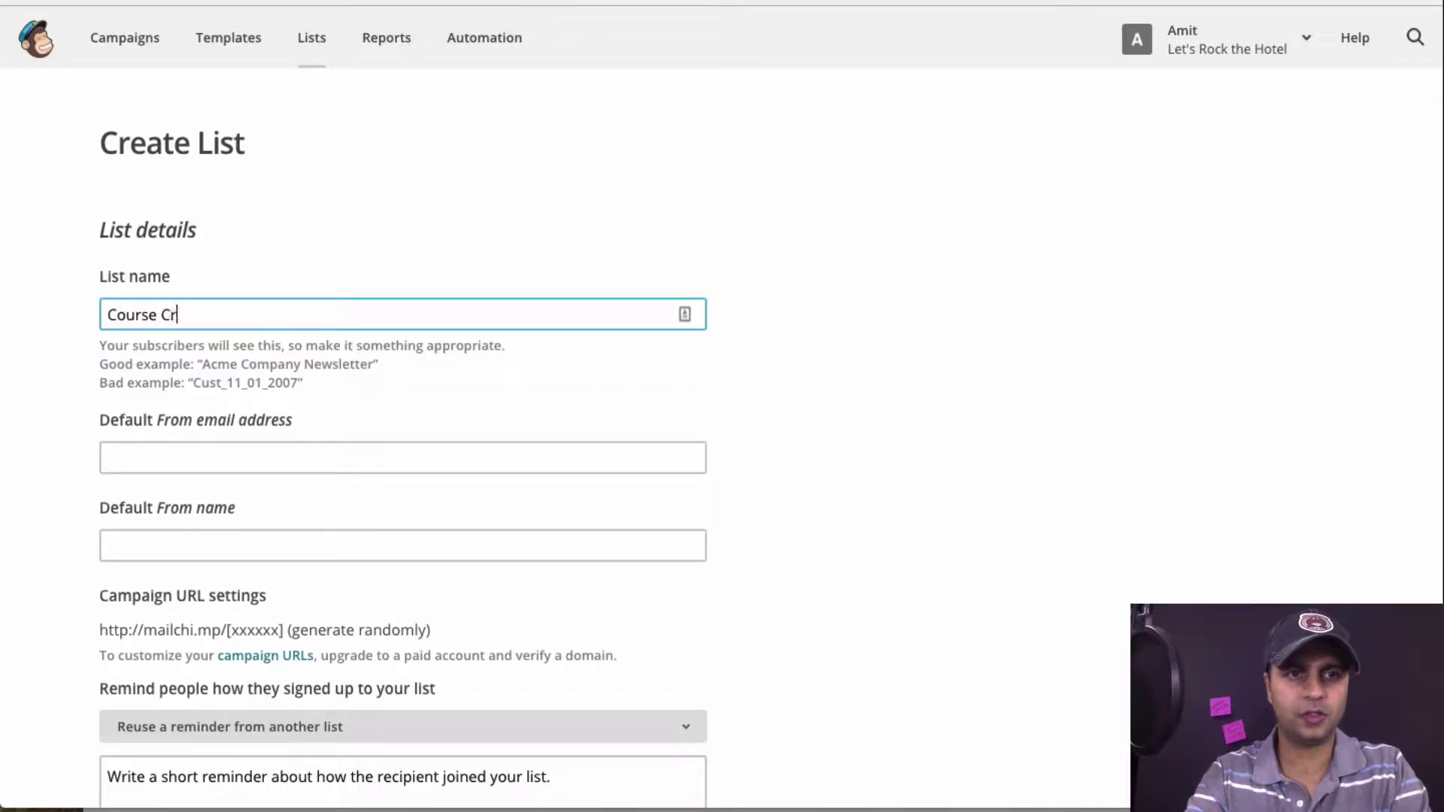
{"action": "type", "text": "eator Manual"}
{"action": "key", "text": "Tab"}
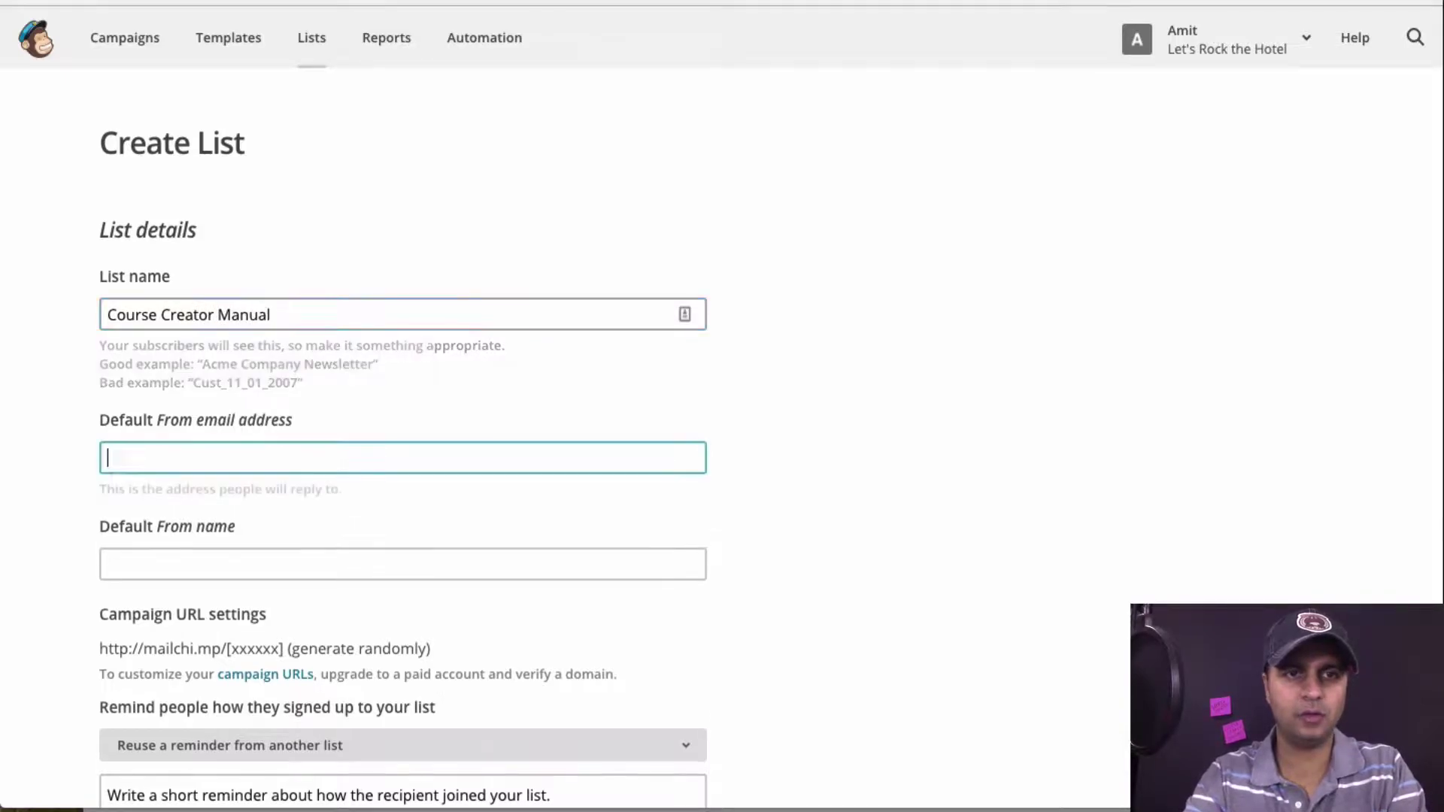
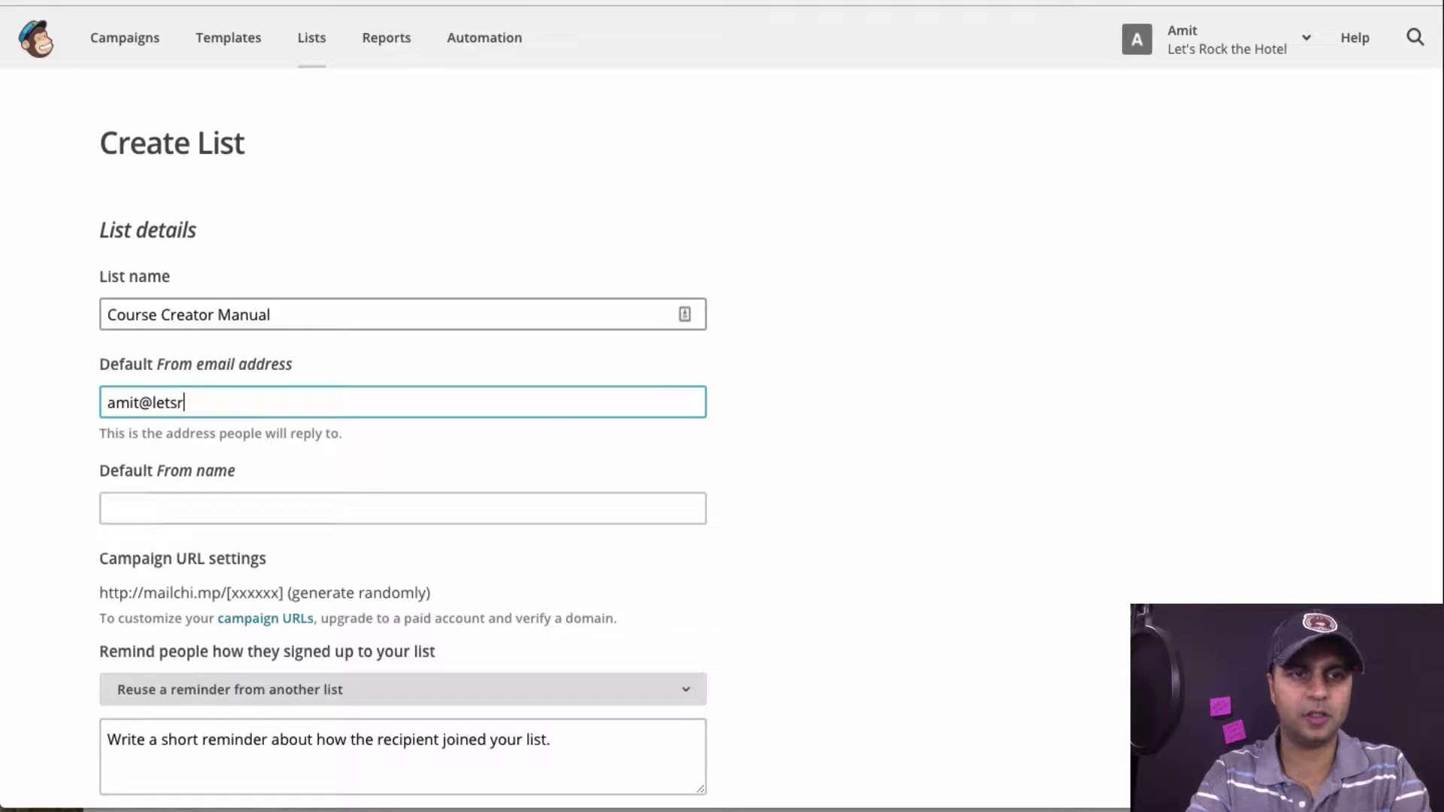
{"action": "key", "text": "Tab"}
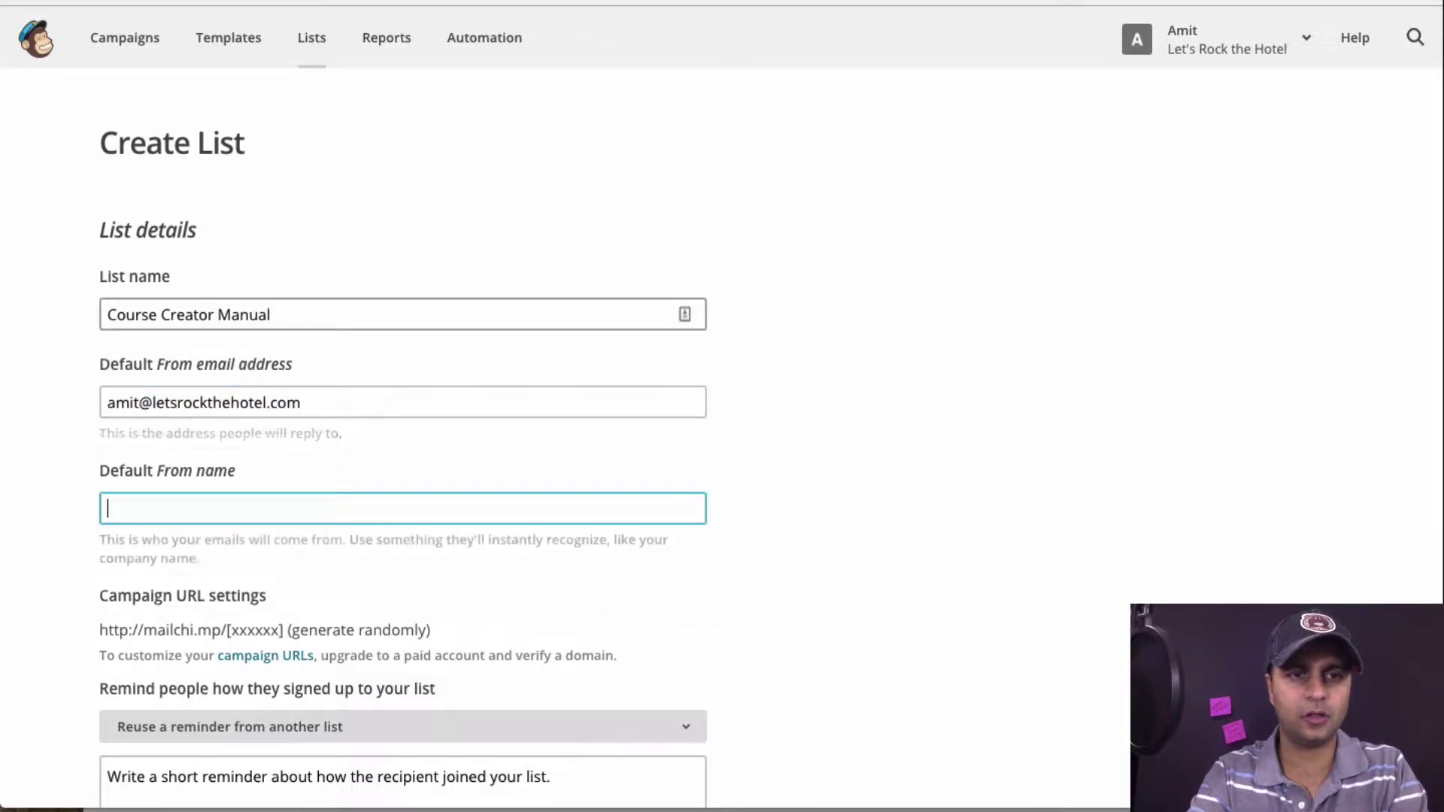
{"action": "type", "text": "Amit"}
{"action": "key", "text": "Tab"}
- Set the list's signup reminder to 'Thank you for signing up.' and save the list
{"action": "scroll", "coordinate": [671, 300], "scroll_direction": "down", "scroll_amount": 5}
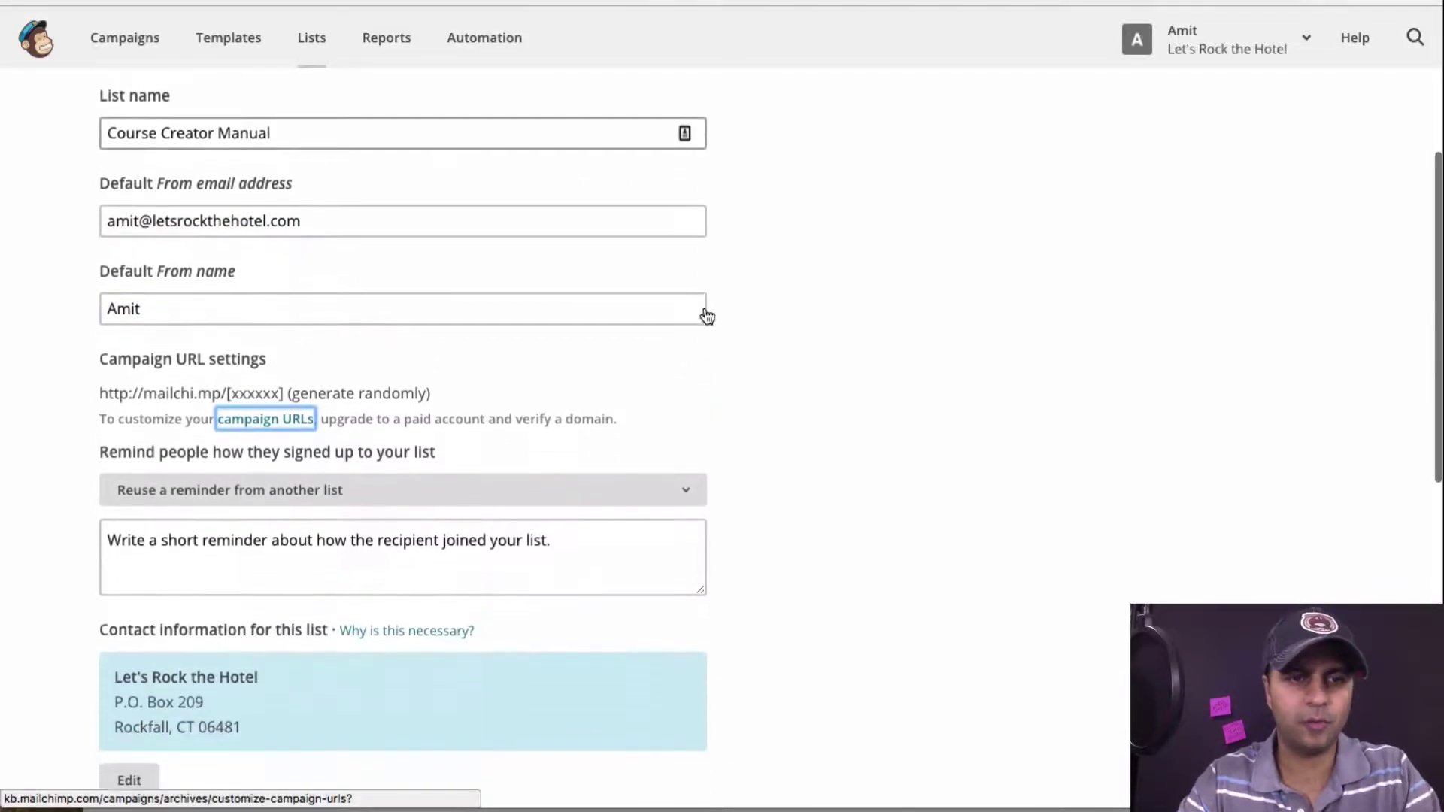
{"action": "left_click", "coordinate": [611, 520]}
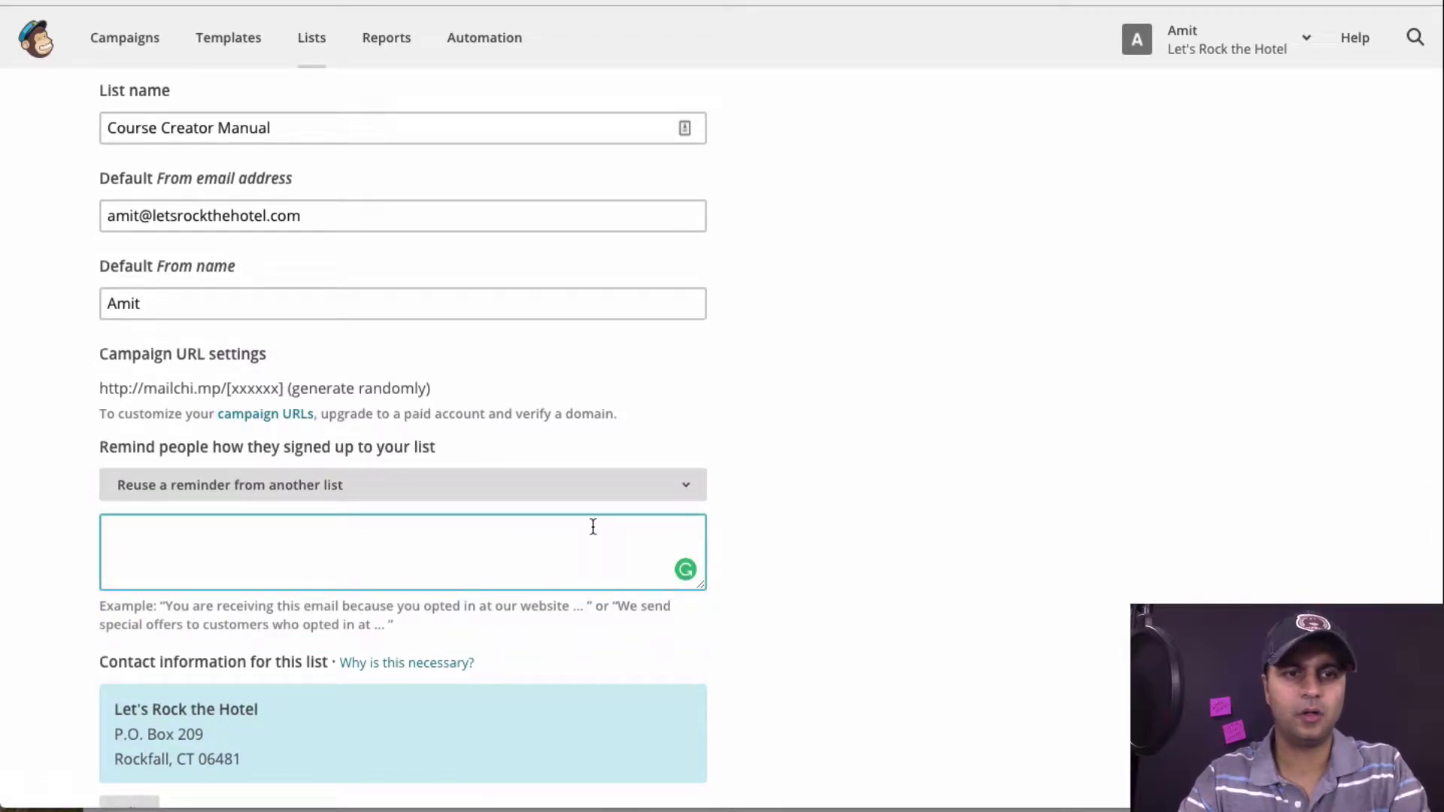
{"action": "left_click", "coordinate": [577, 485]}
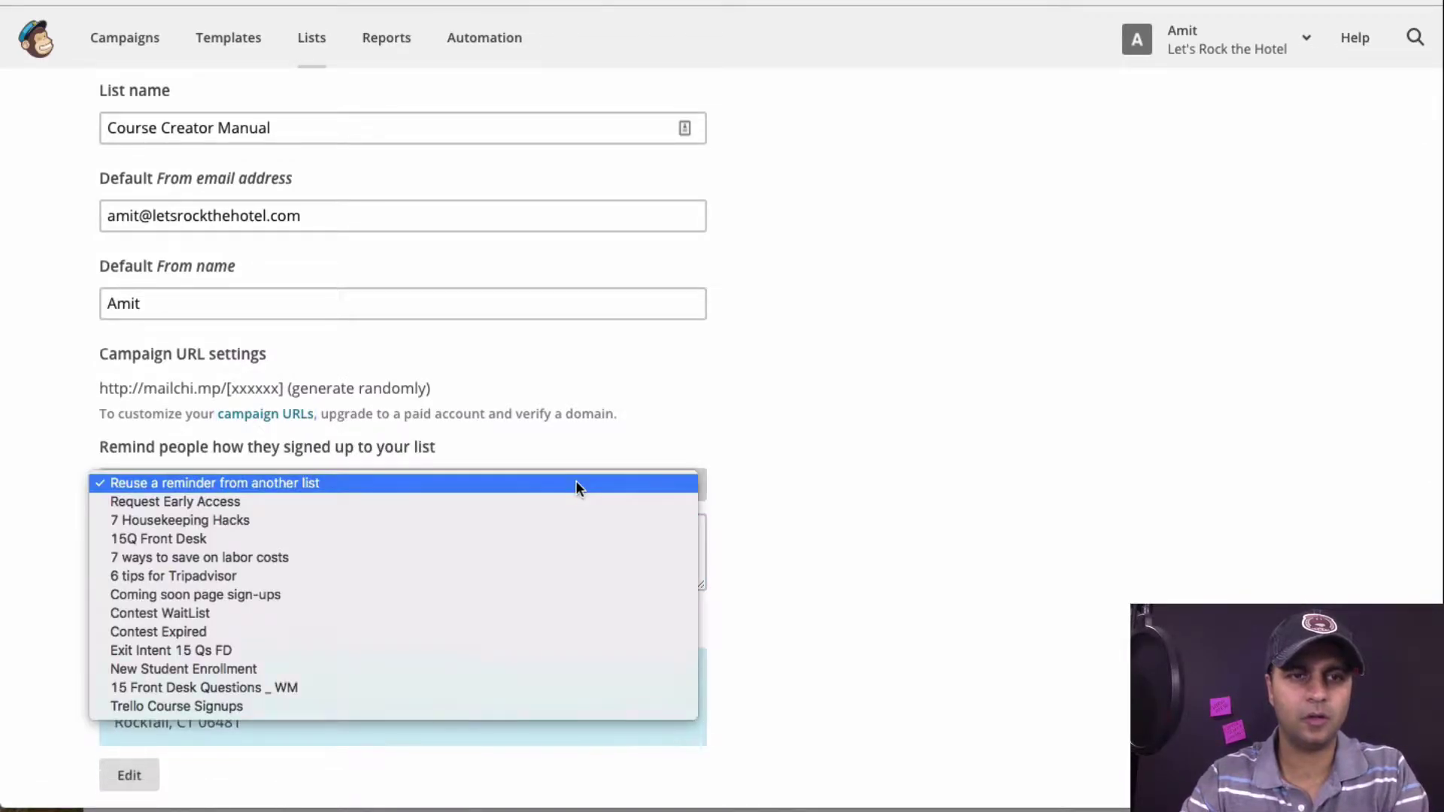
{"action": "left_click", "coordinate": [511, 520]}
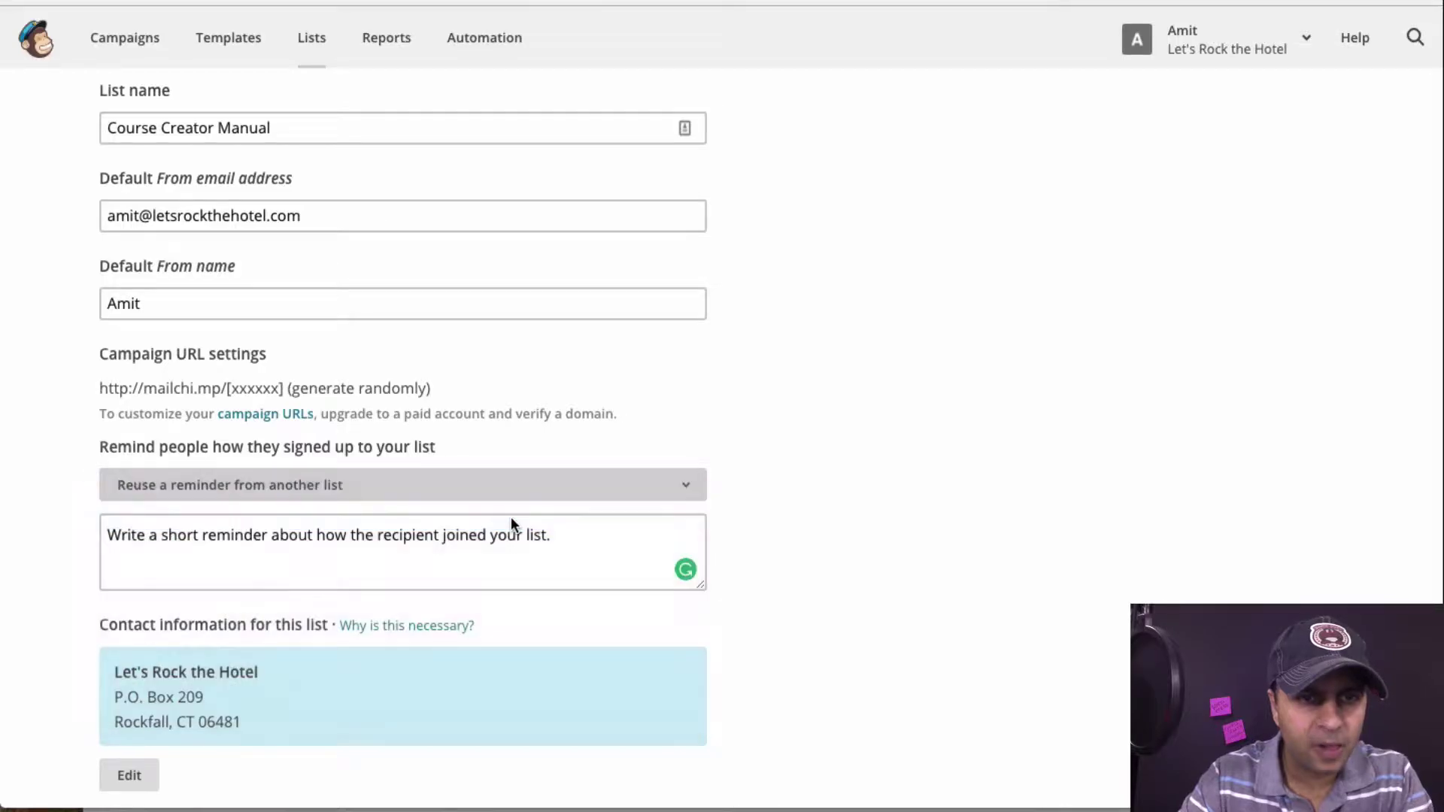
{"action": "left_click", "coordinate": [696, 491]}
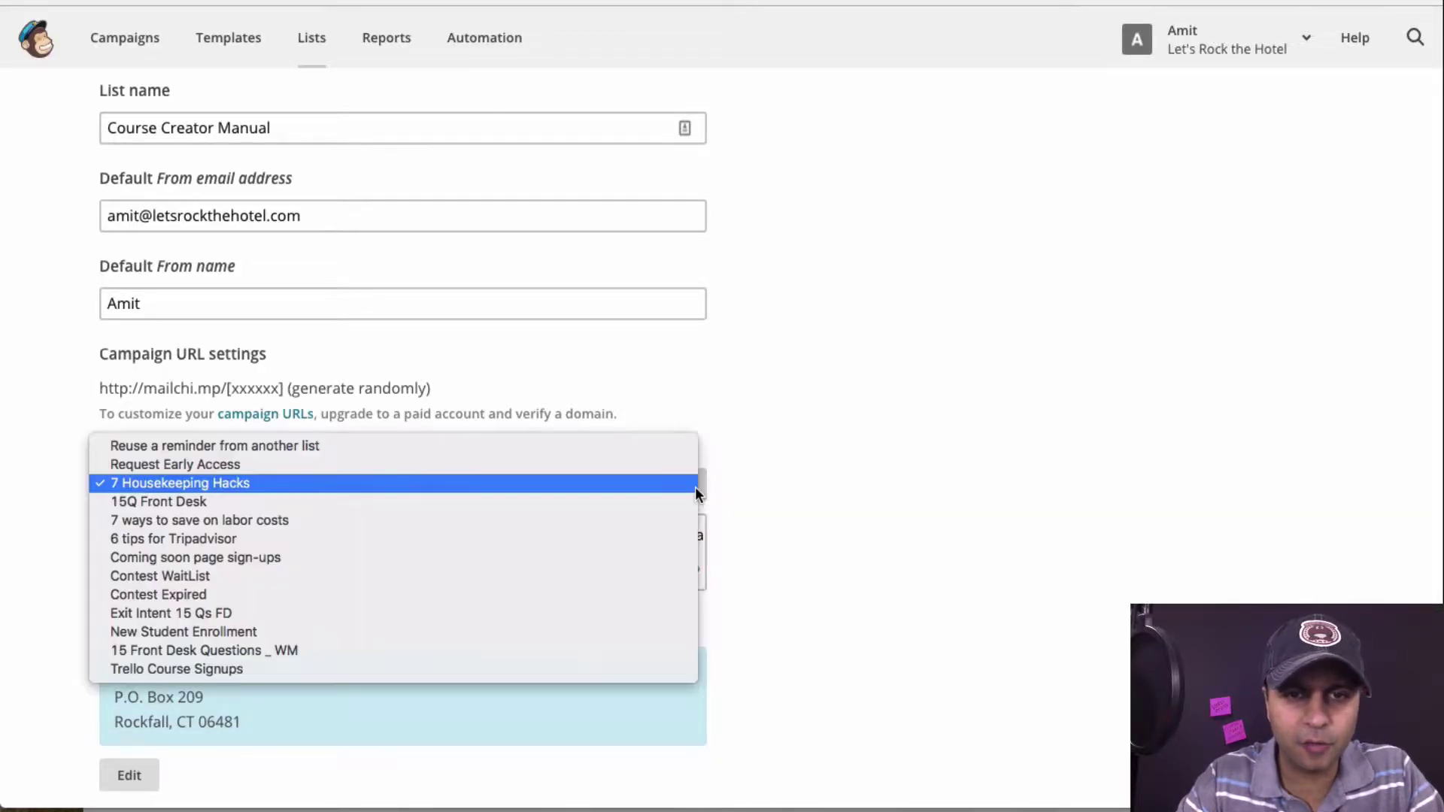
{"action": "left_click", "coordinate": [380, 670]}
{"action": "scroll", "coordinate": [490, 558], "scroll_direction": "down", "scroll_amount": 2}
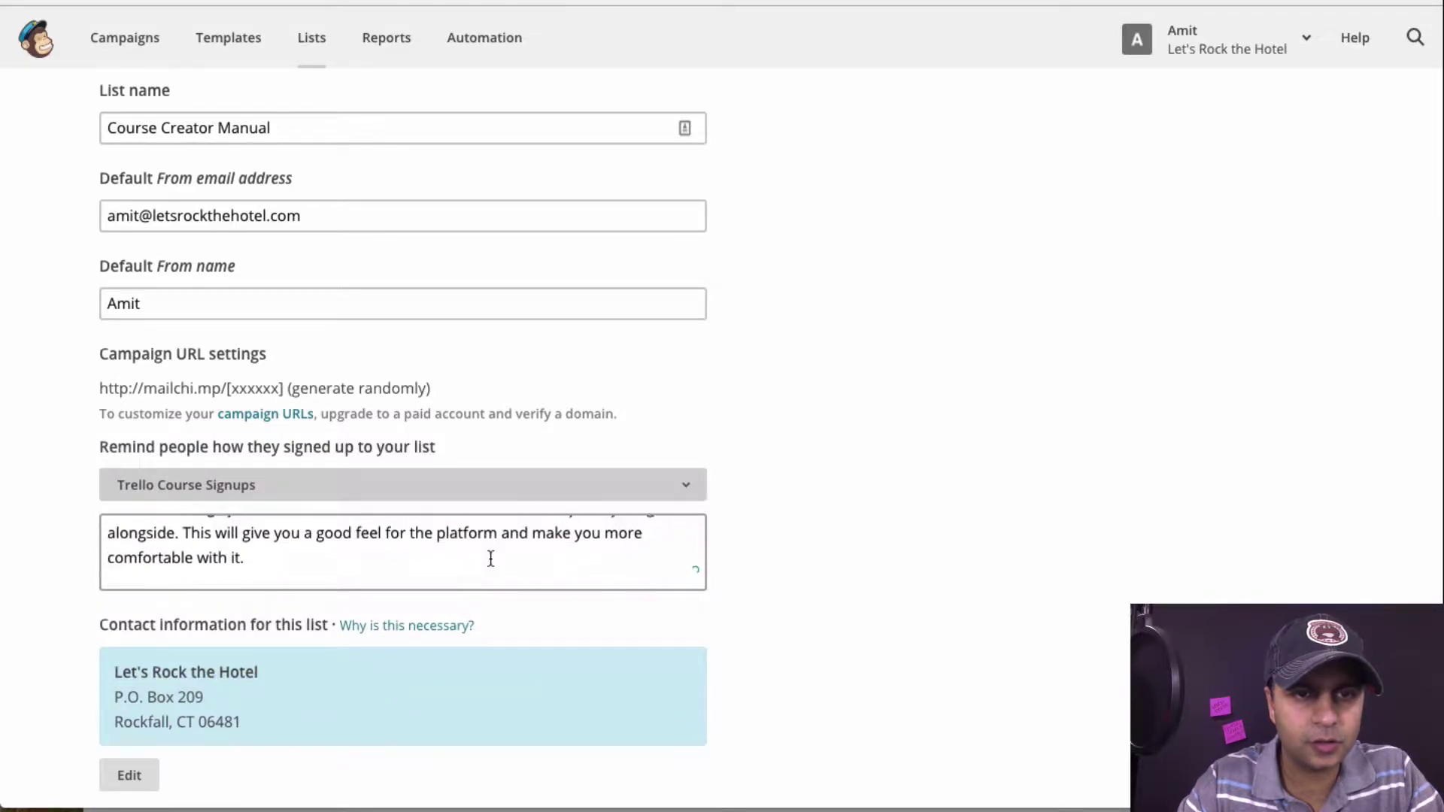
{"action": "left_click", "coordinate": [490, 558]}
{"action": "key", "text": "ctrl+a"}
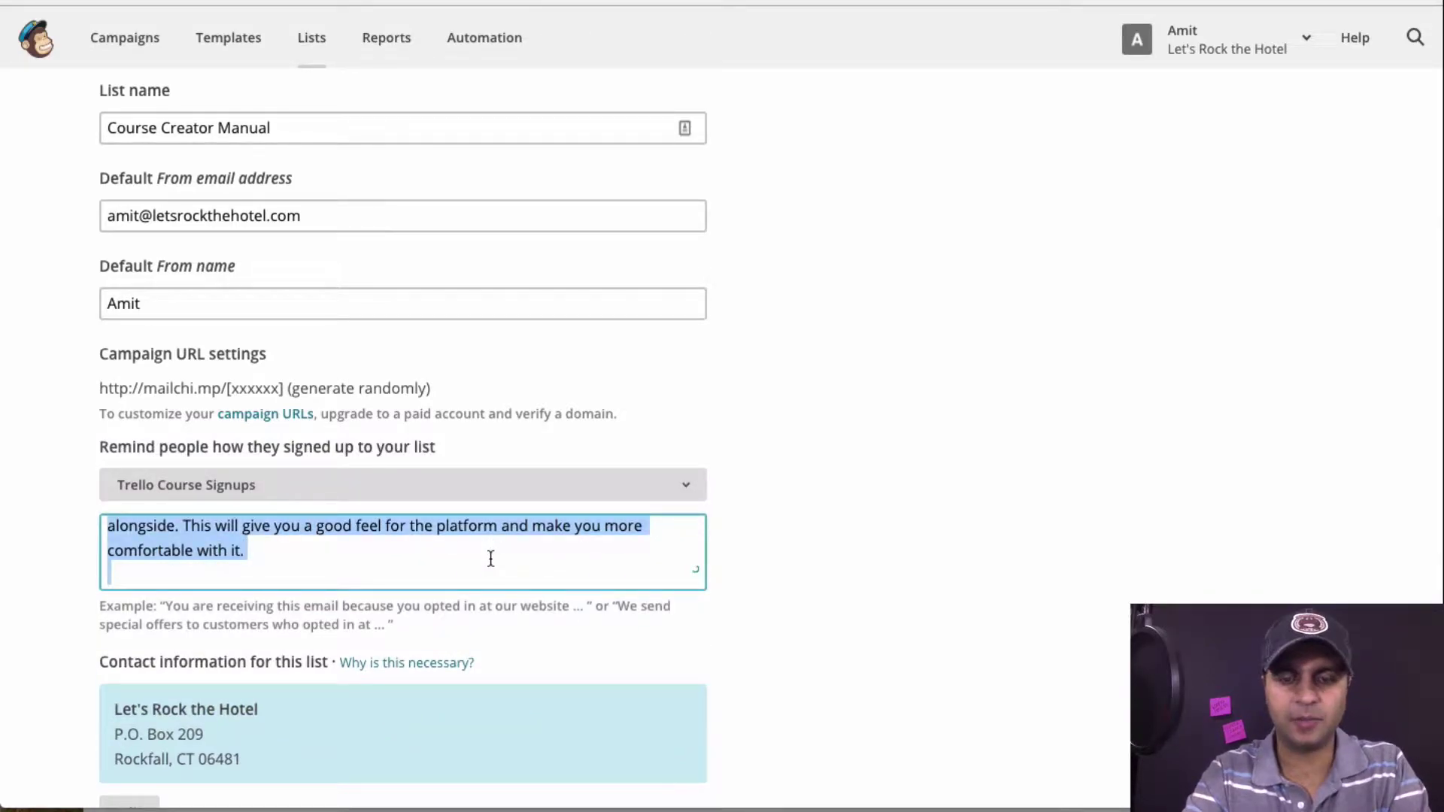
{"action": "type", "text": "Thank you for "}
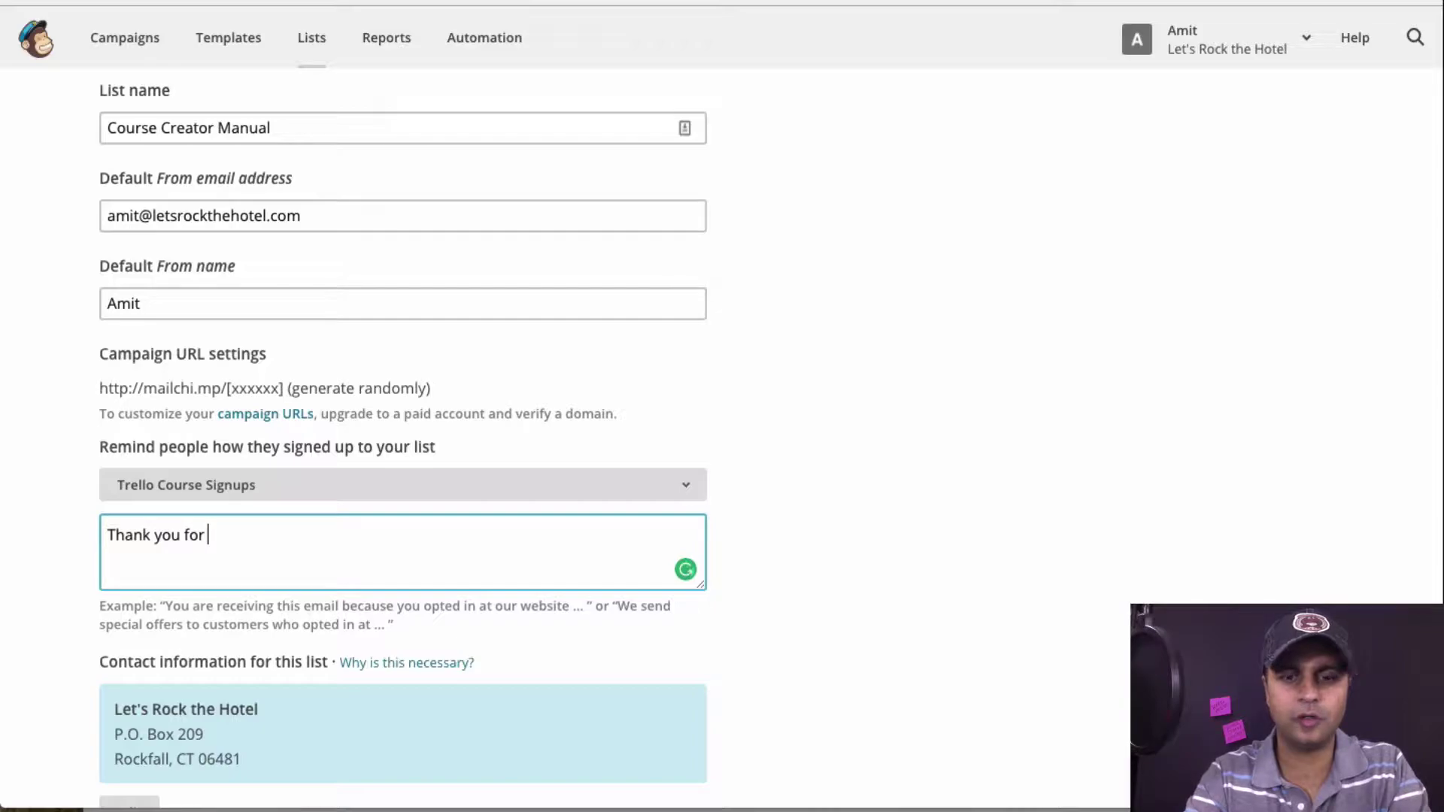
{"action": "type", "text": "signing"}
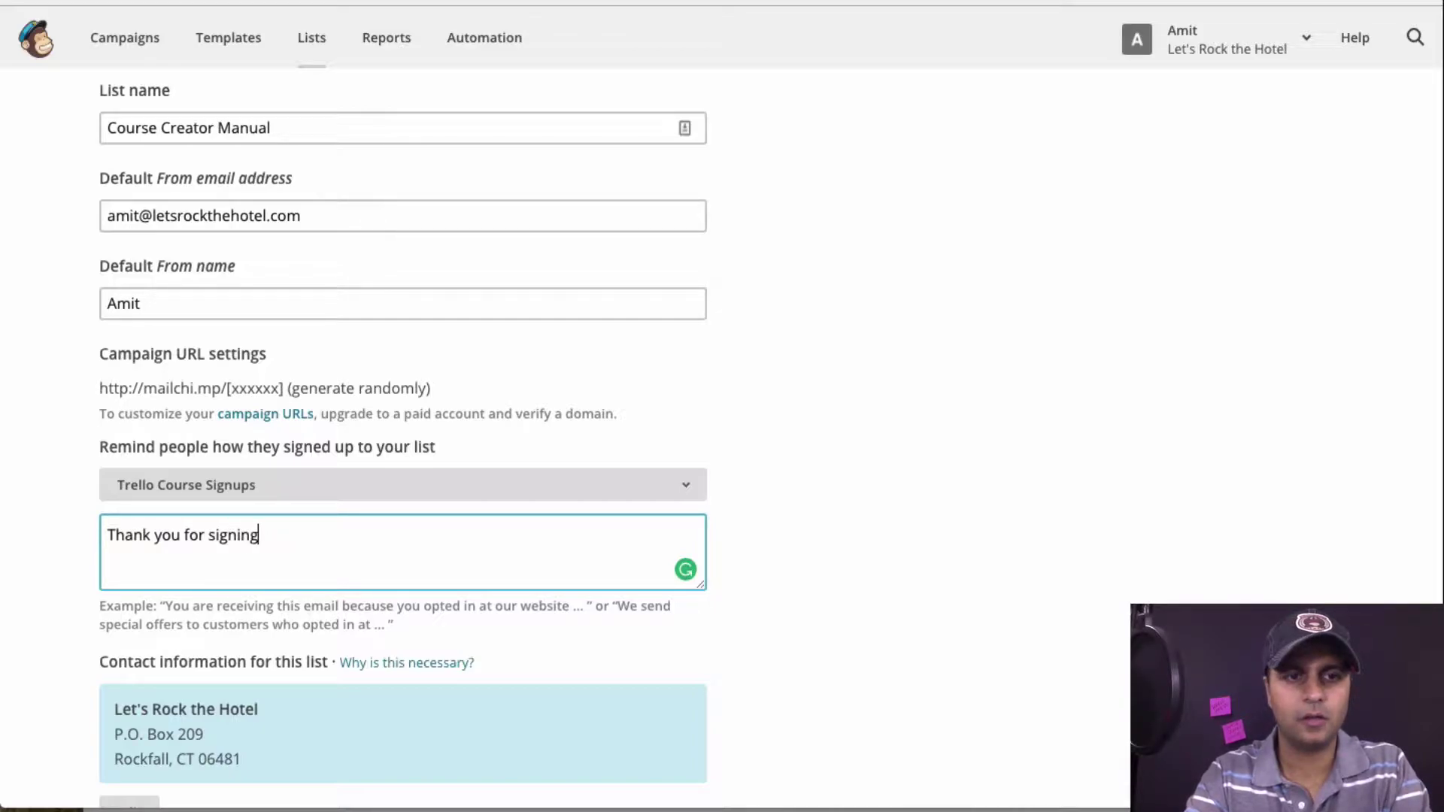
{"action": "type", "text": " u"}
{"action": "key", "text": "BackSpace"}
{"action": "key", "text": "BackSpace"}
{"action": "key", "text": "BackSpace"}
{"action": "key", "text": "BackSpace"}
{"action": "key", "text": "BackSpace"}
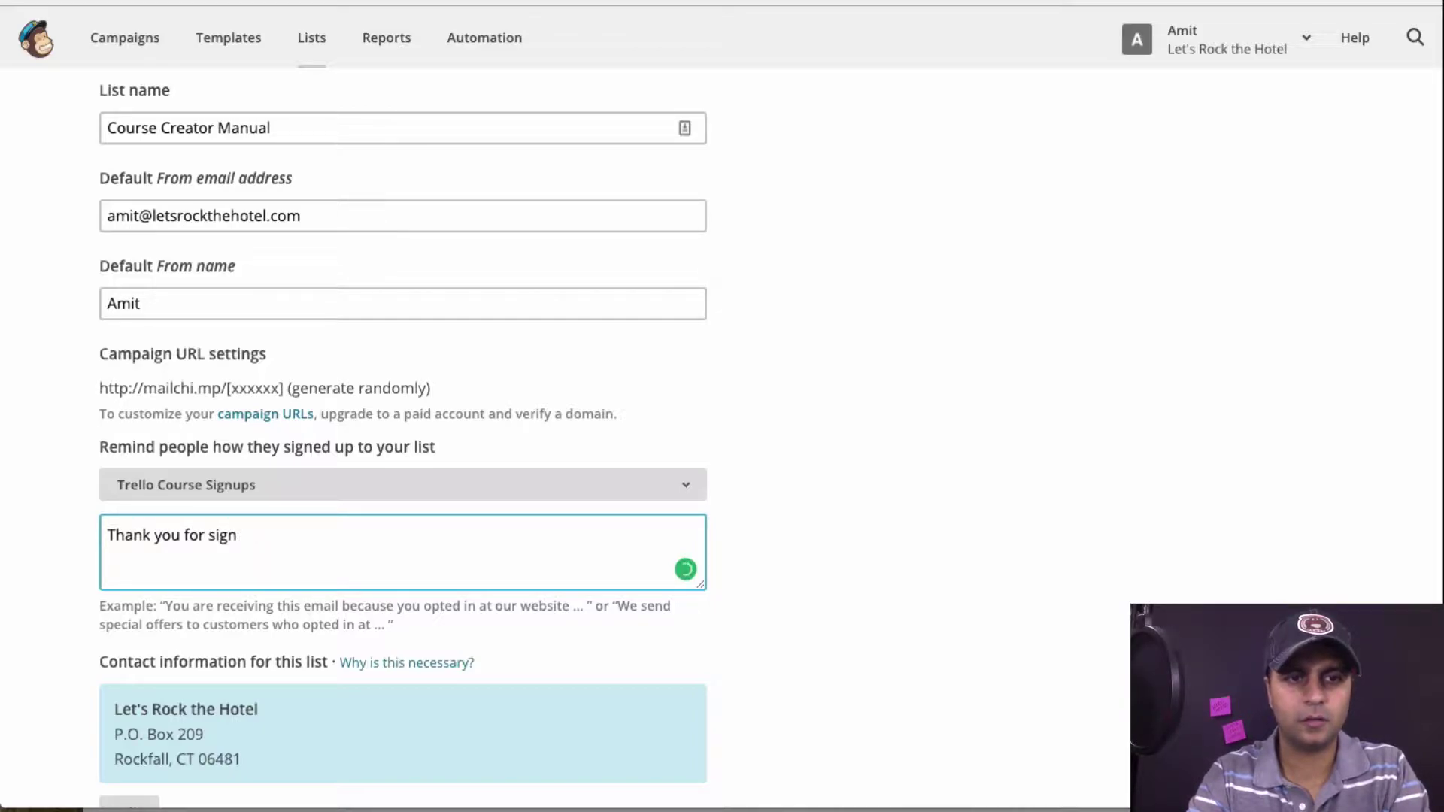
{"action": "type", "text": "ing up"}
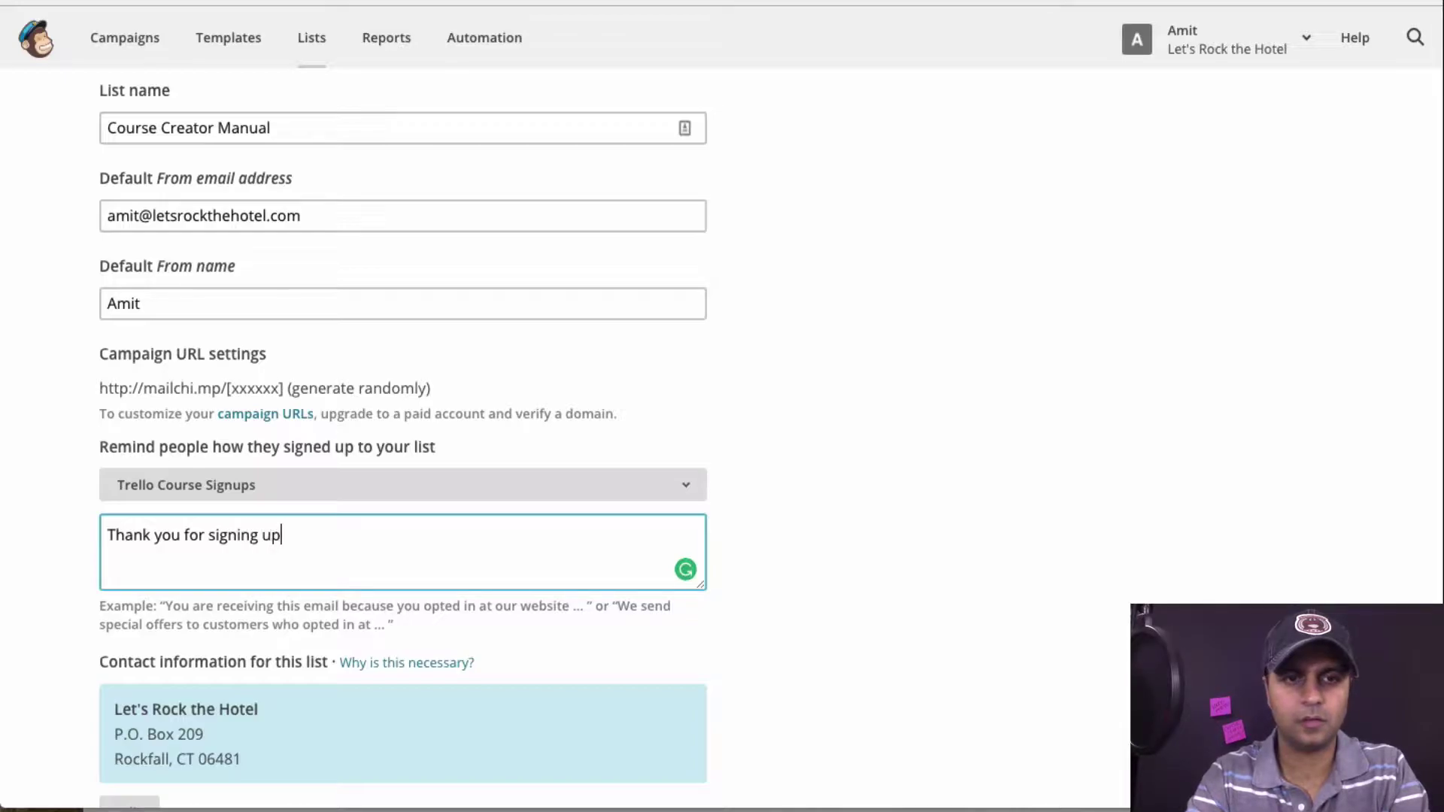
{"action": "type", "text": "."}
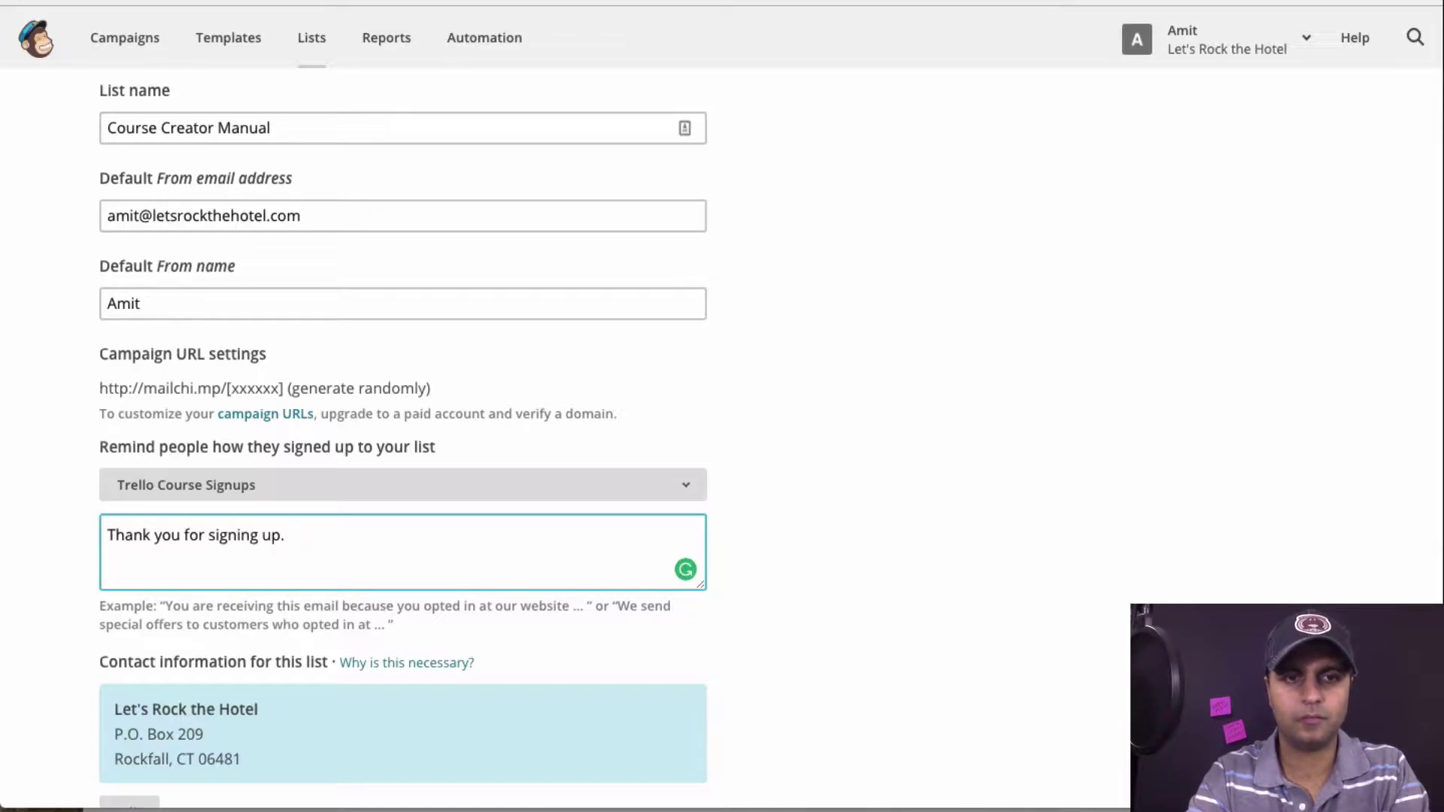
{"action": "scroll", "coordinate": [843, 600], "scroll_direction": "down", "scroll_amount": 8}
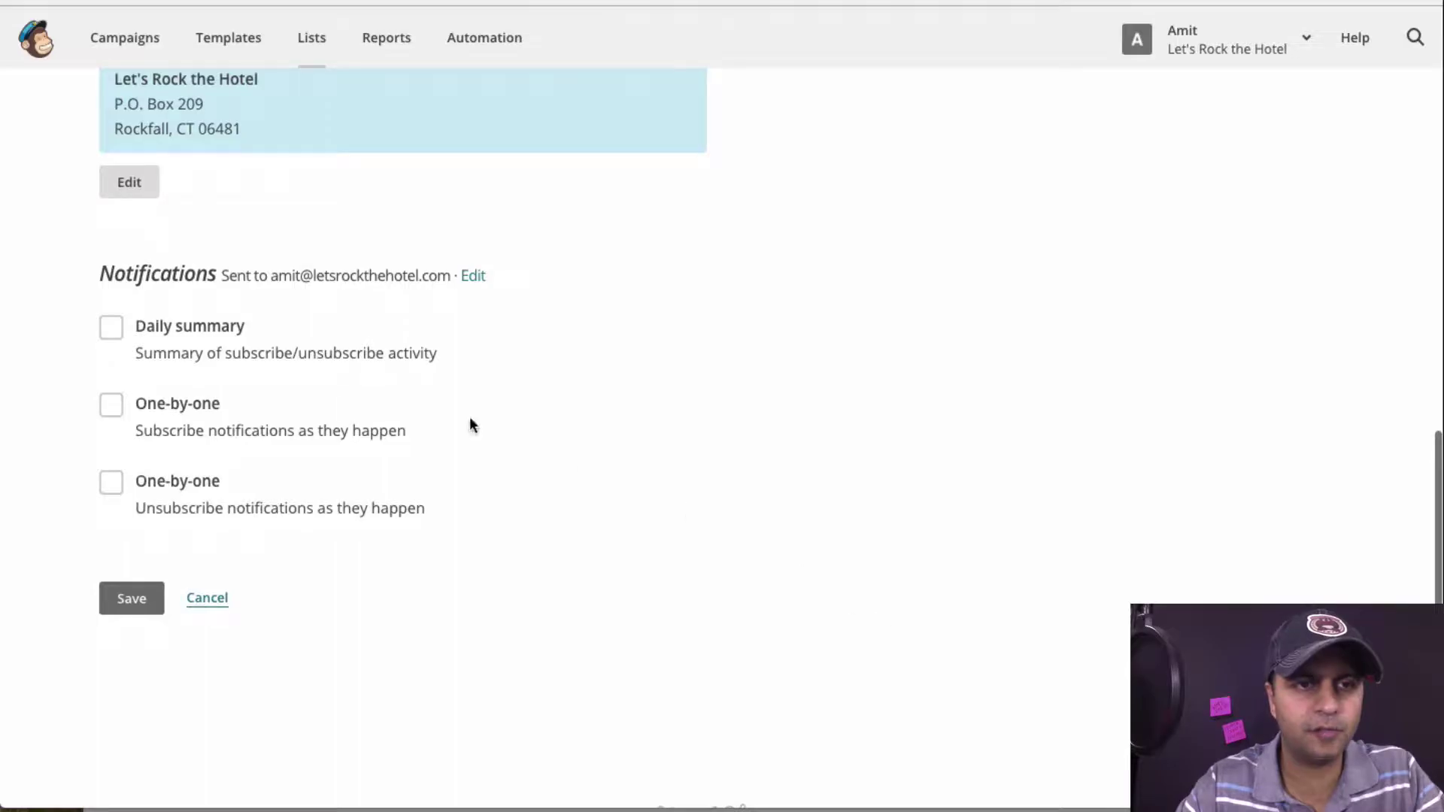
{"action": "left_click", "coordinate": [124, 606]}
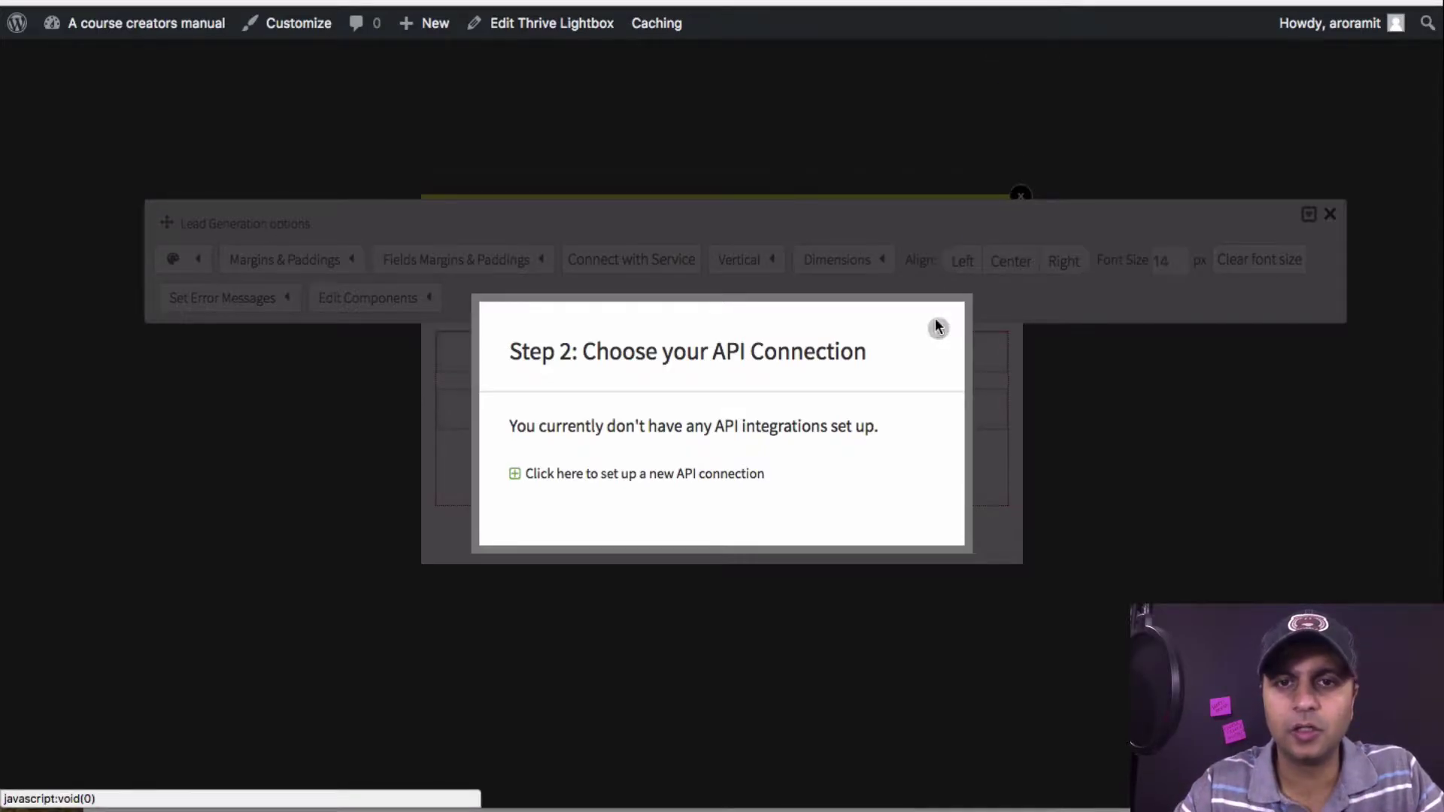
- Create a new API connection to Mailchimp's Course Creator Manual list with Single optin
{"action": "left_click", "coordinate": [939, 330]}
{"action": "left_click", "coordinate": [673, 258]}
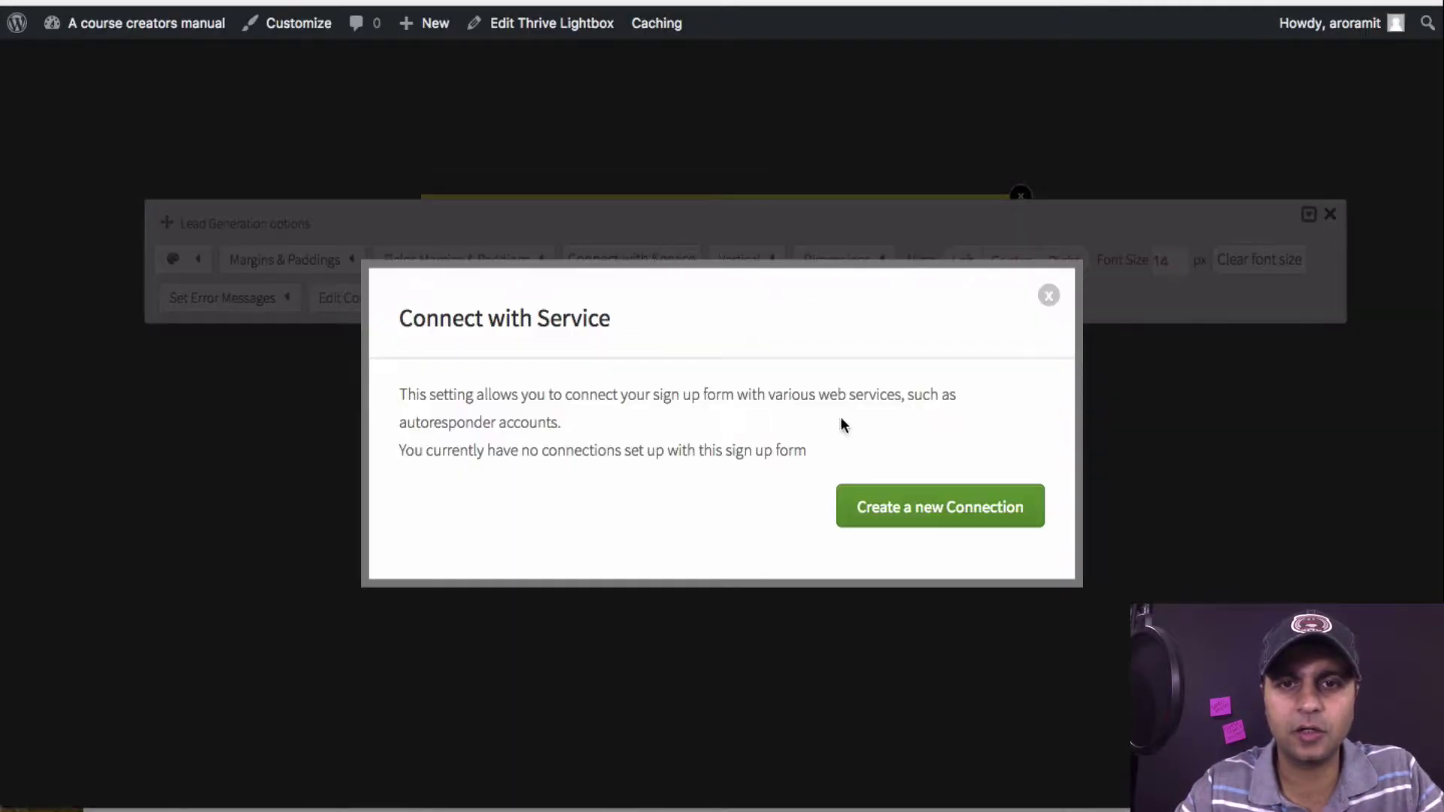
{"action": "left_click", "coordinate": [946, 518]}
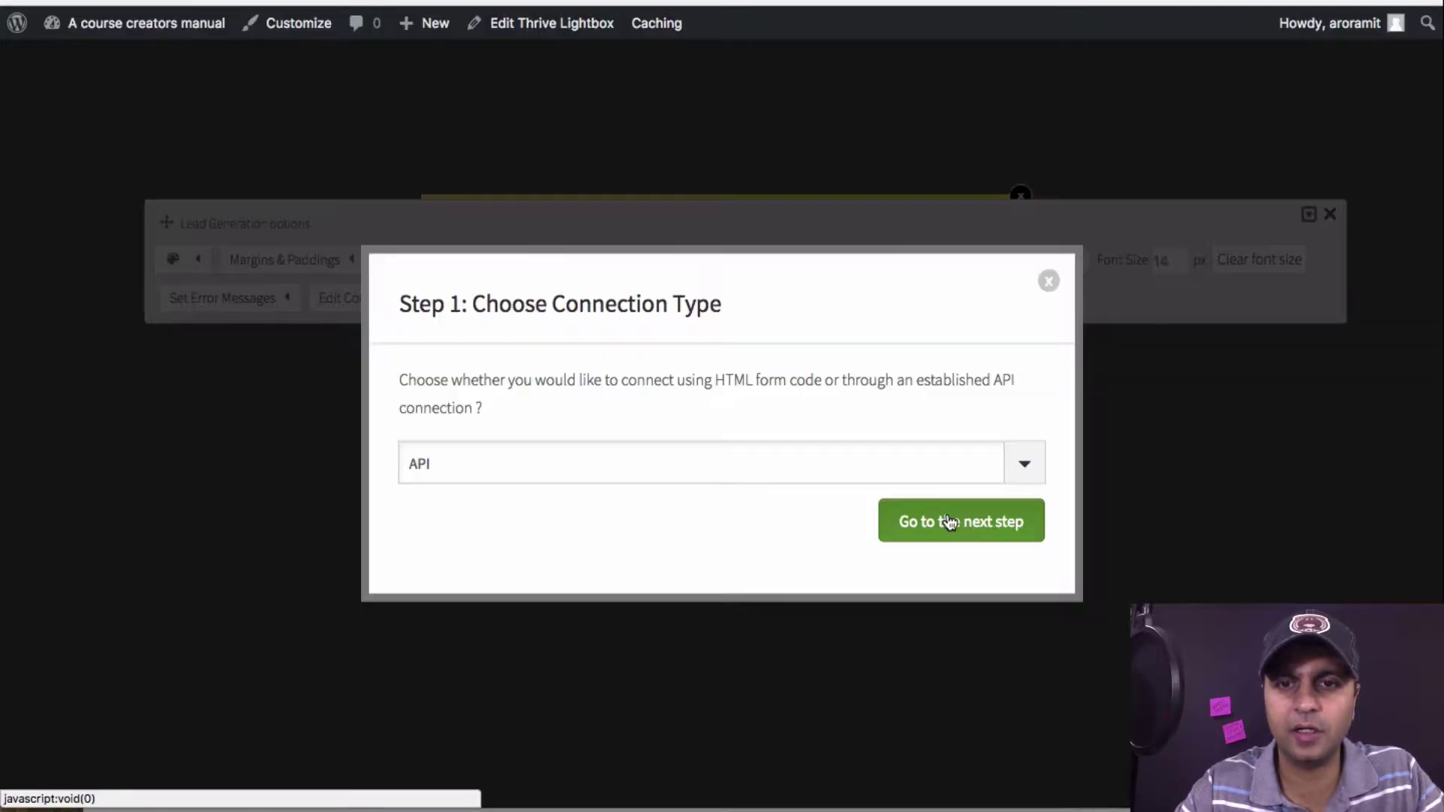
{"action": "left_click", "coordinate": [999, 522]}
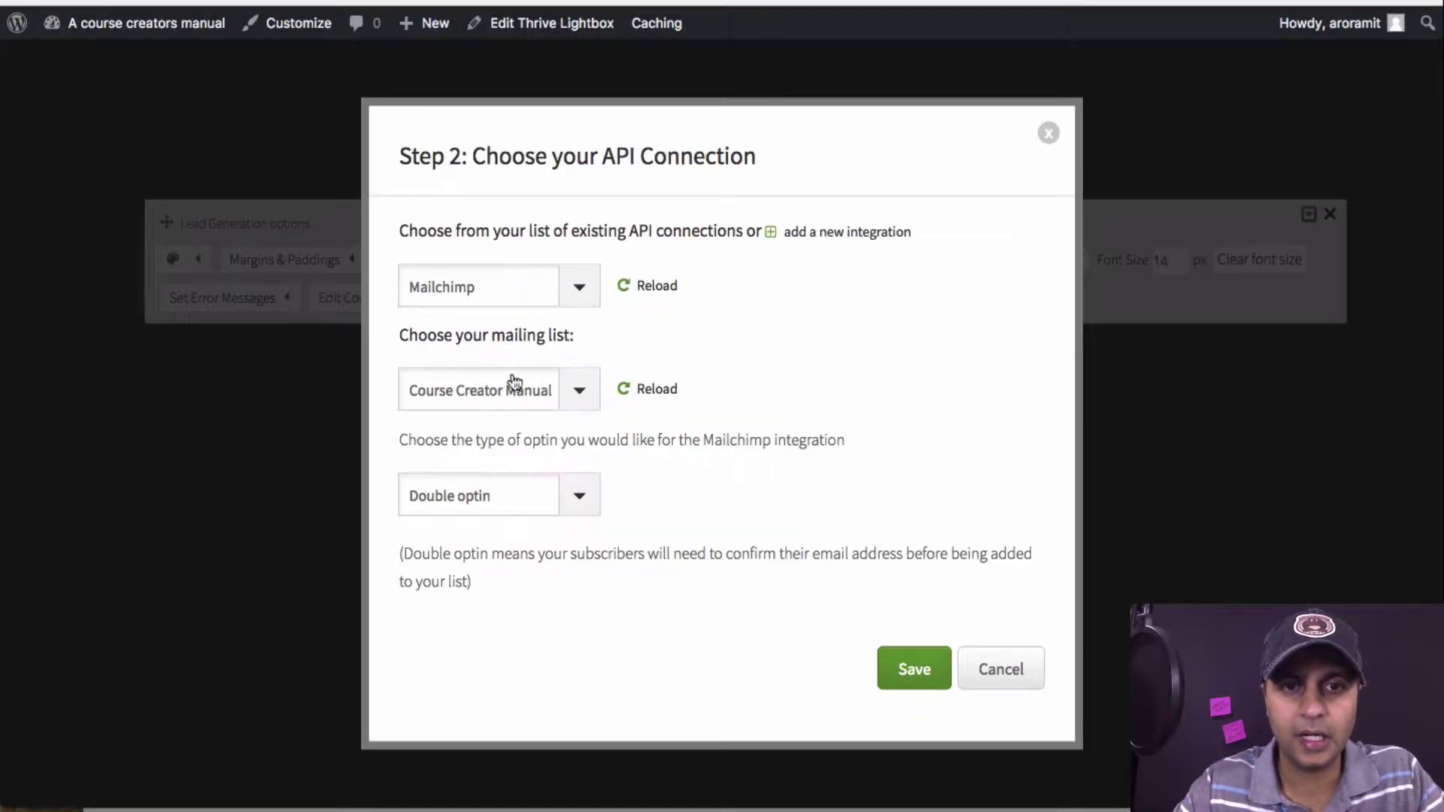
{"action": "left_click", "coordinate": [579, 498]}
{"action": "left_click", "coordinate": [529, 480]}
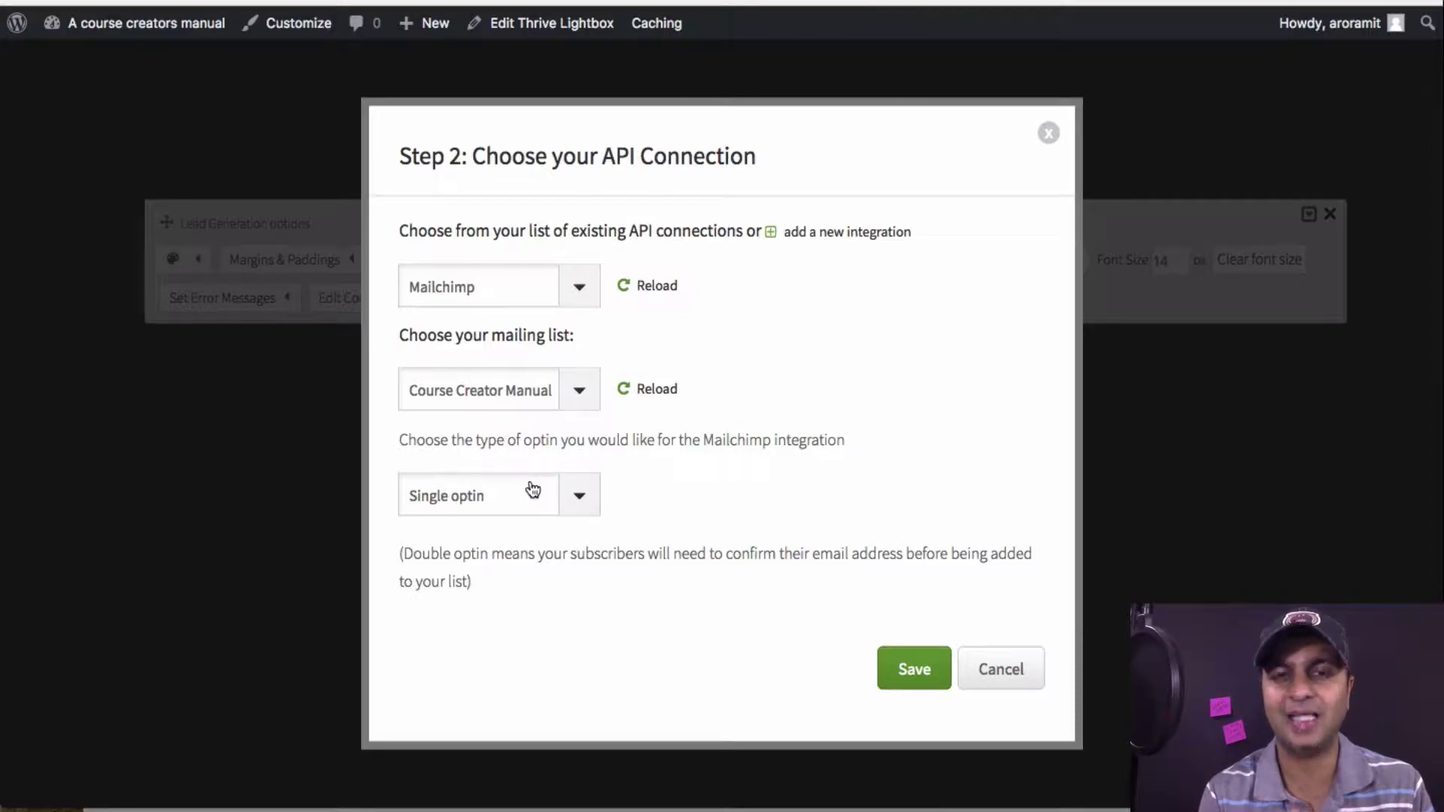
{"action": "left_click", "coordinate": [919, 686]}
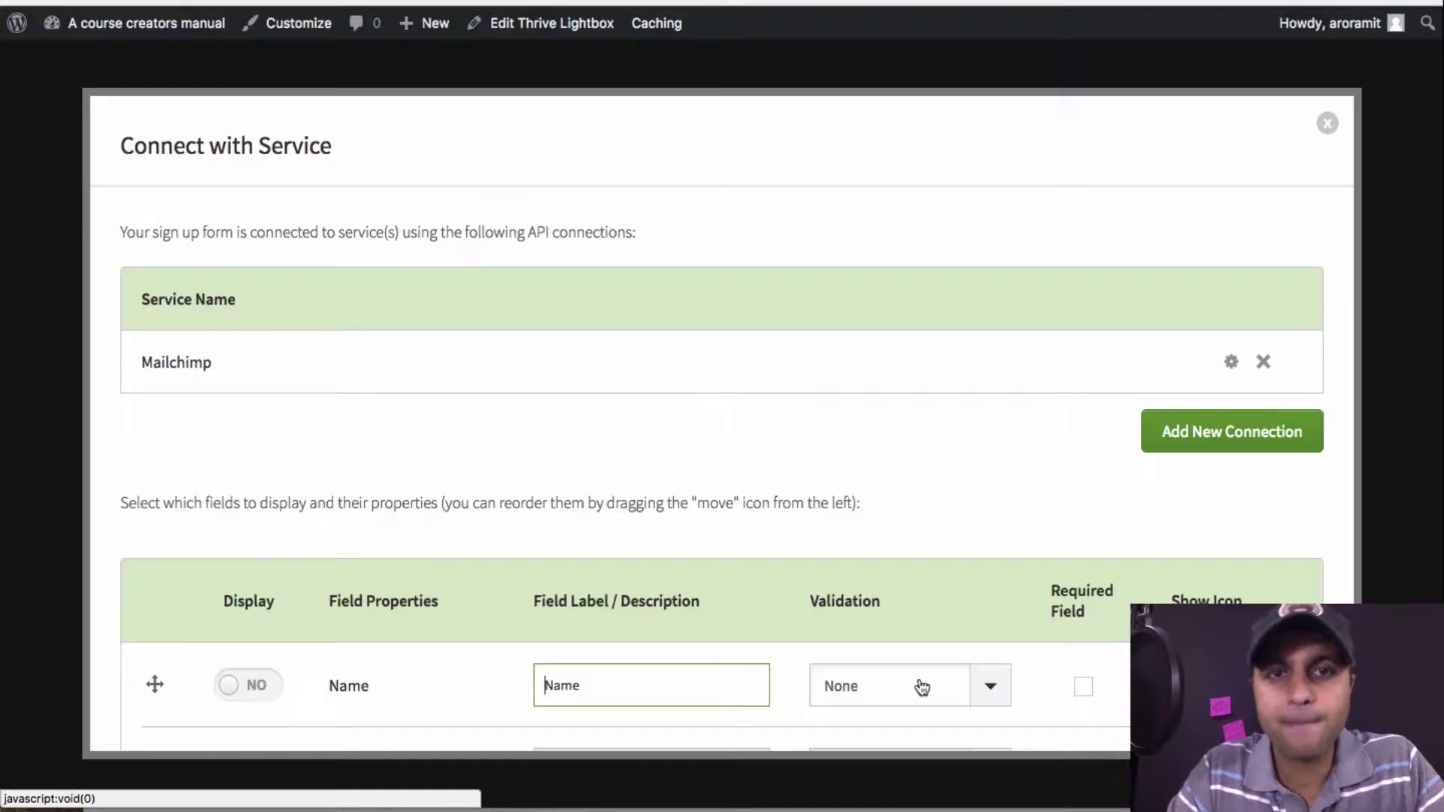
- Change the Email field's label to 'Your Best primary Email'
{"action": "scroll", "coordinate": [958, 425], "scroll_direction": "down", "scroll_amount": 5}
{"action": "right_click", "coordinate": [961, 420]}
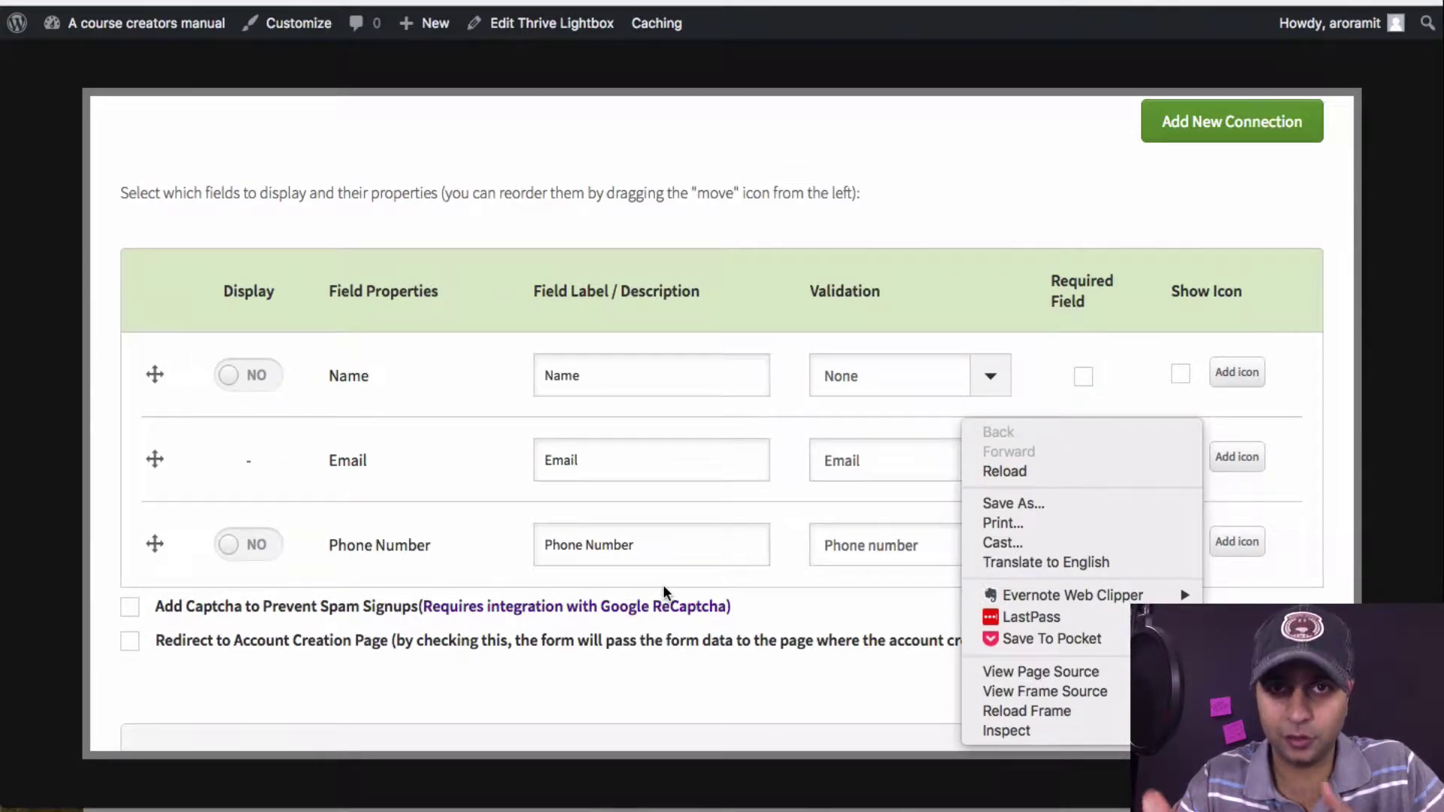
{"action": "left_click", "coordinate": [602, 382]}
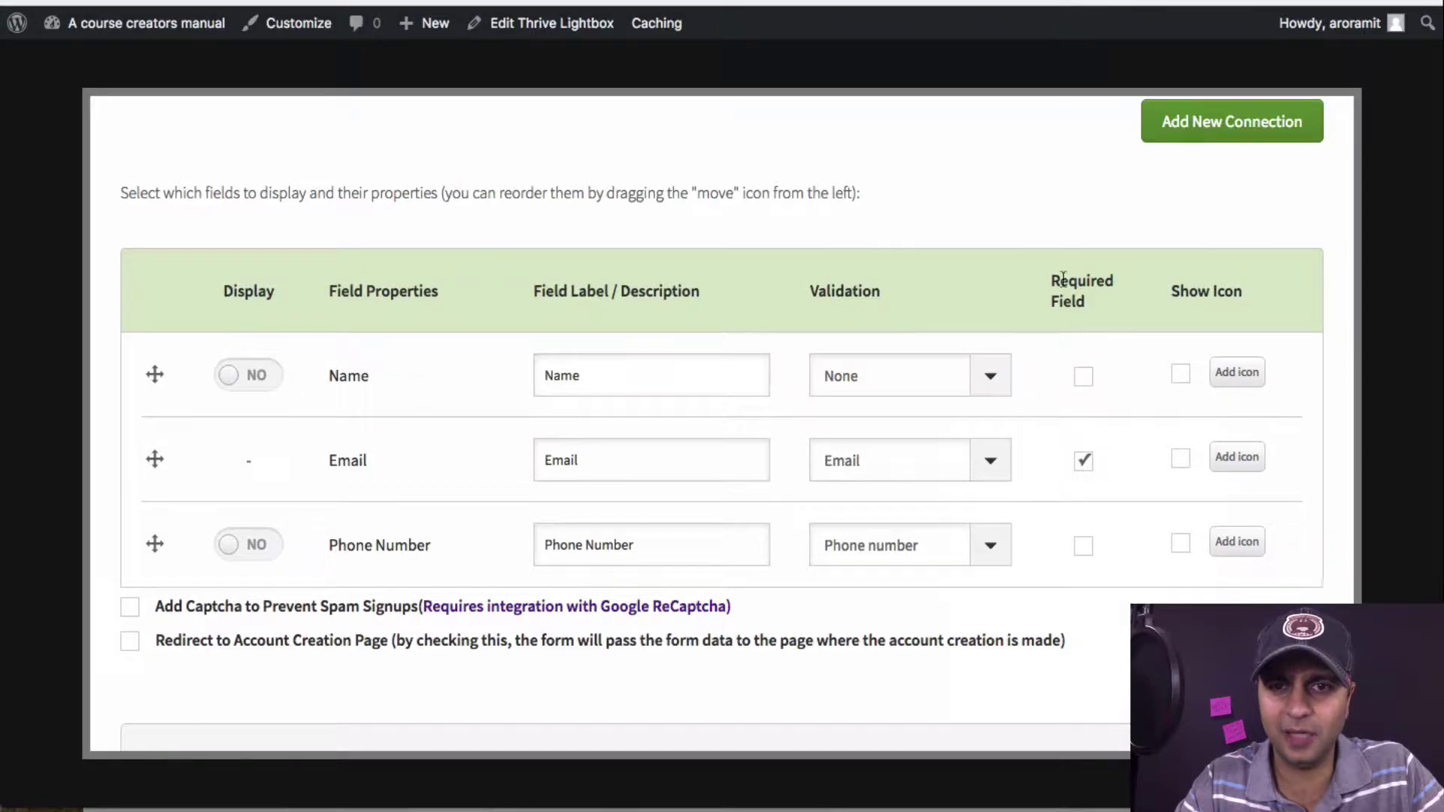
{"action": "left_click", "coordinate": [619, 470]}
{"action": "double_click", "coordinate": [619, 470]}
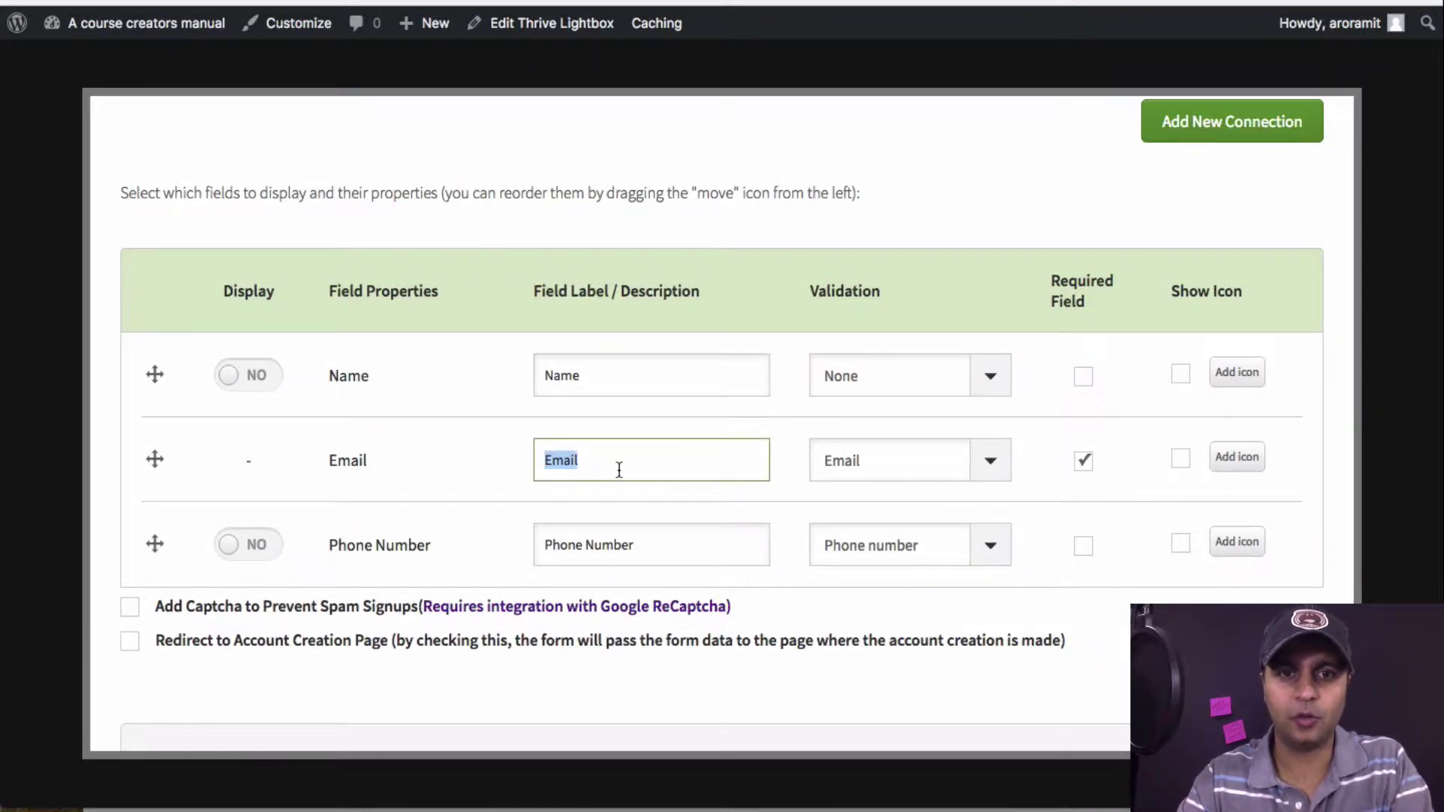
{"action": "type", "text": "Your B"}
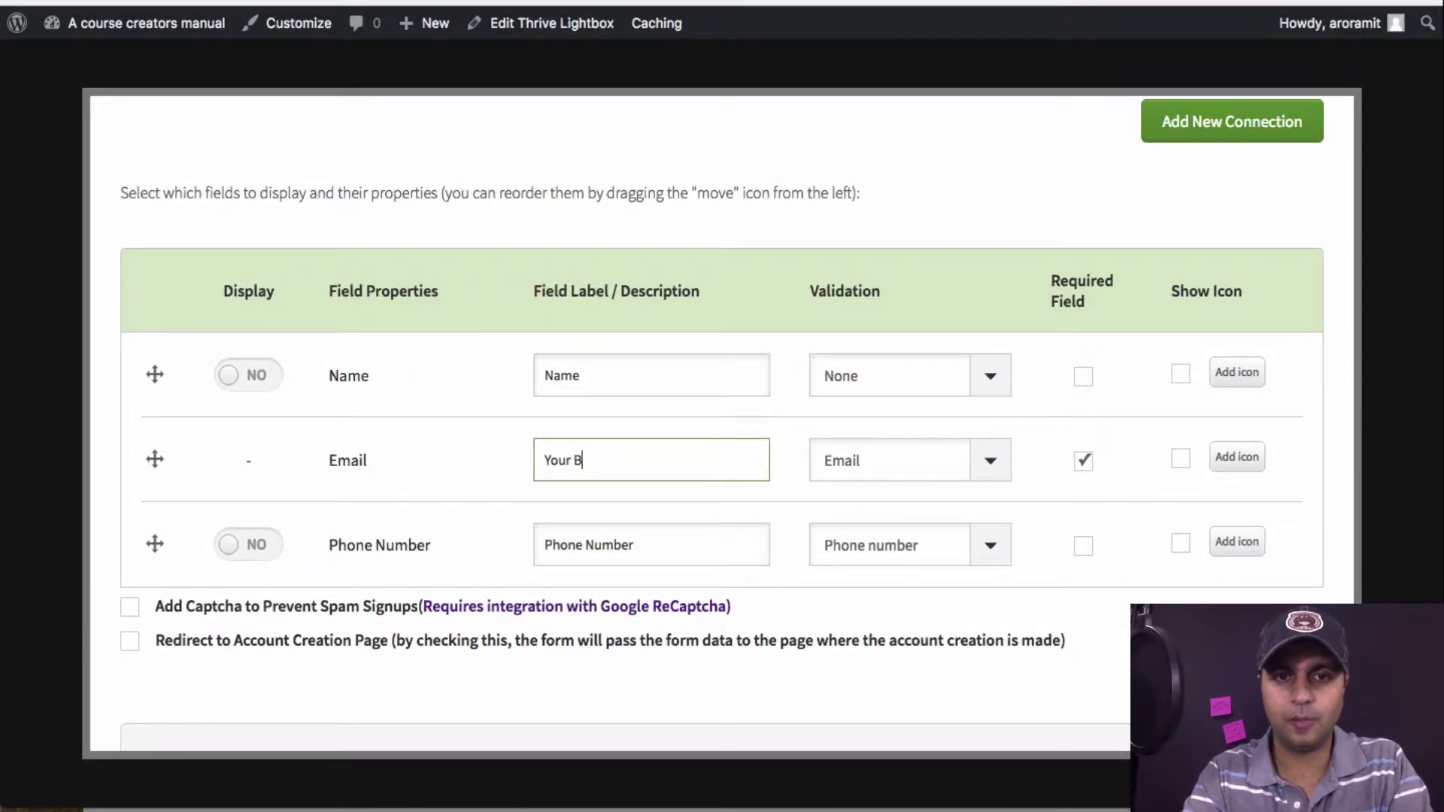
{"action": "type", "text": "est primary Email"}
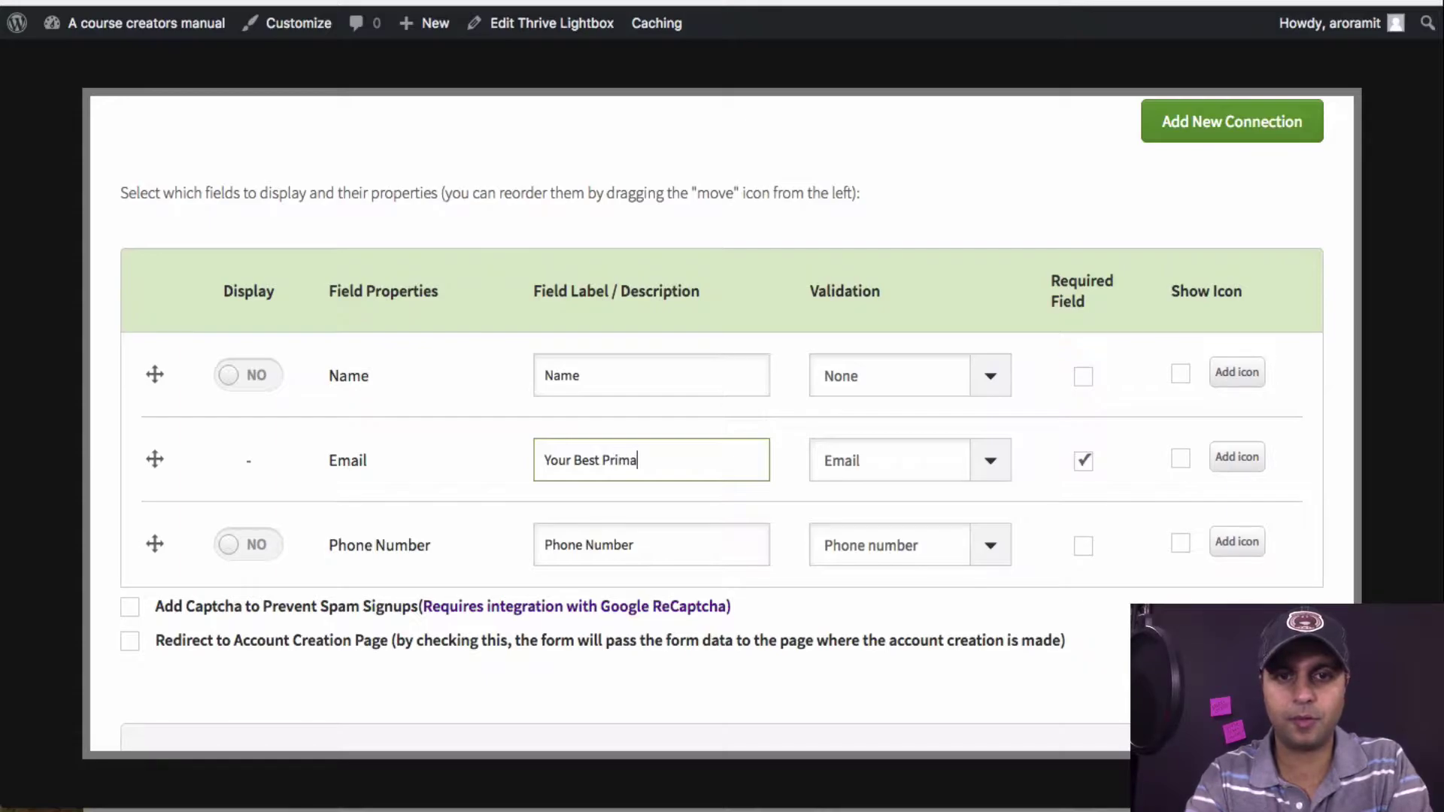
{"action": "scroll", "coordinate": [916, 535], "scroll_direction": "down", "scroll_amount": 3}
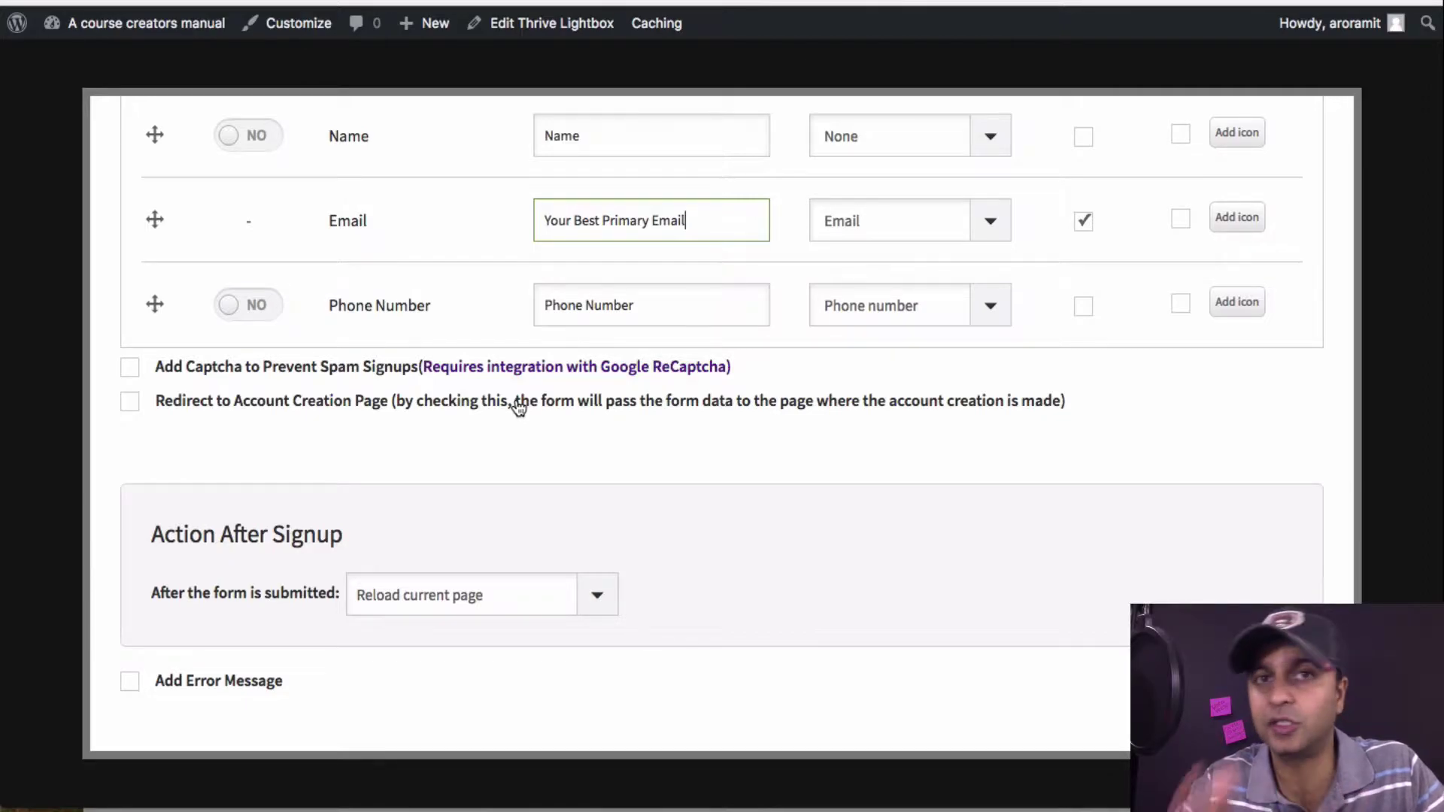
{"action": "scroll", "coordinate": [518, 406], "scroll_direction": "down", "scroll_amount": 3}
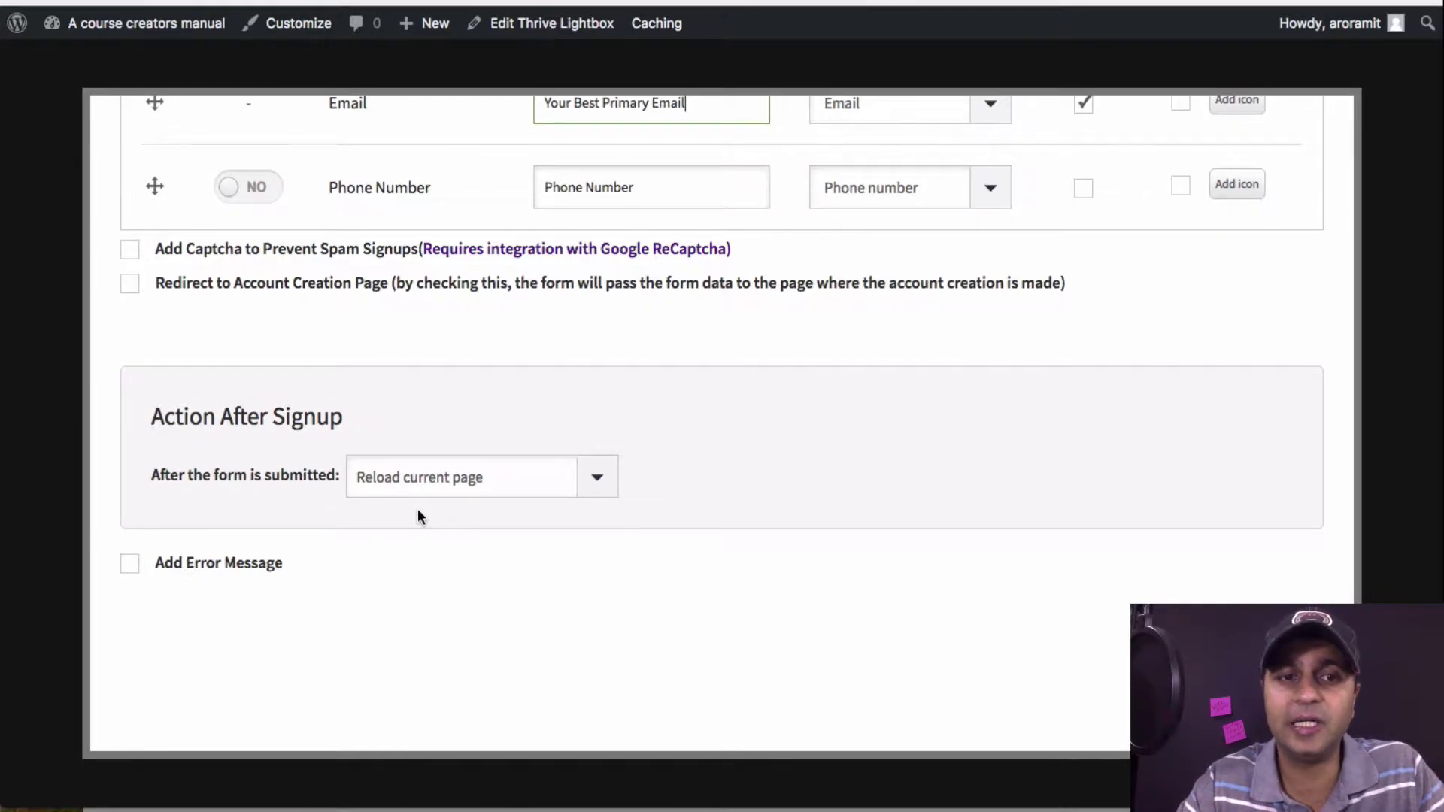
{"action": "left_click", "coordinate": [597, 478]}
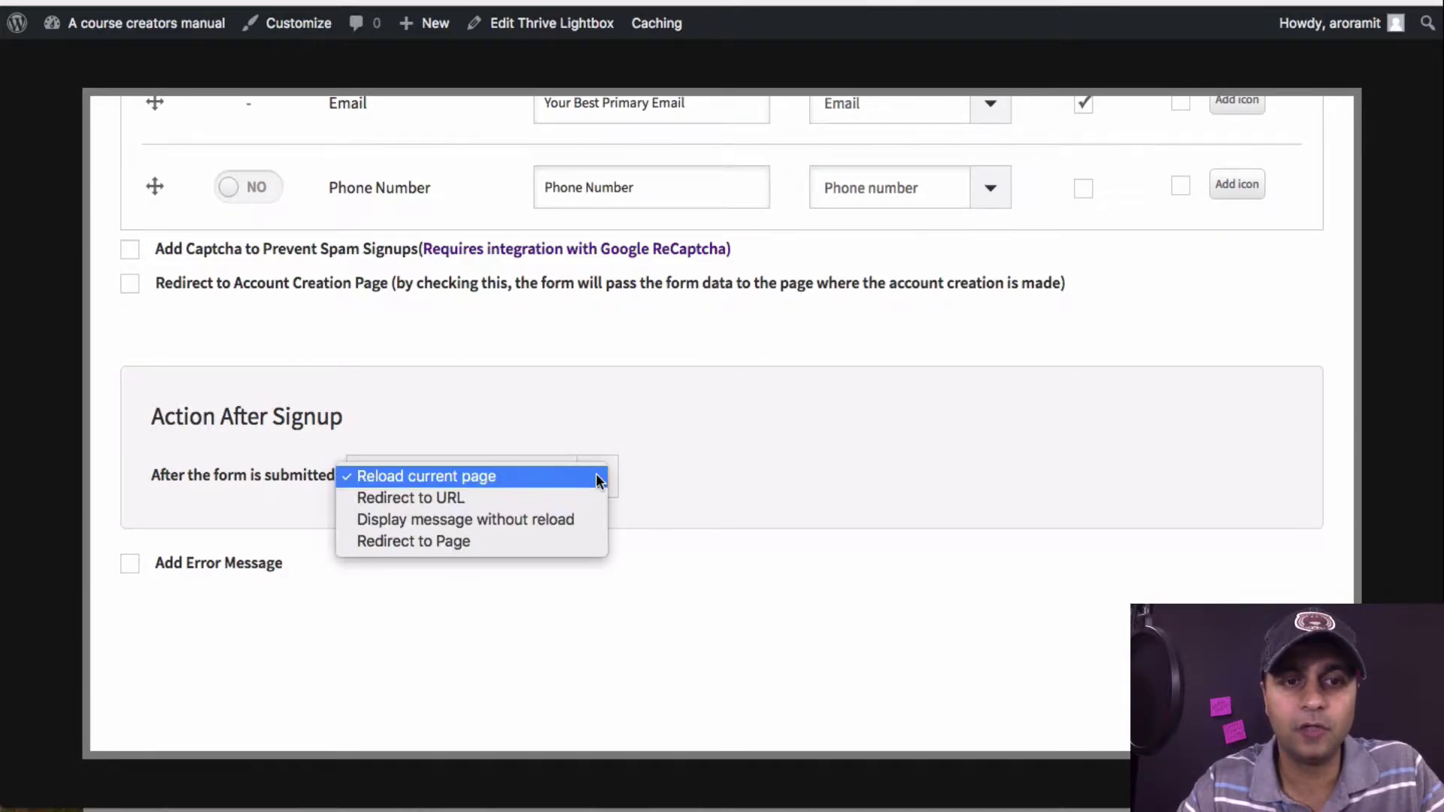
{"action": "left_click", "coordinate": [550, 498]}
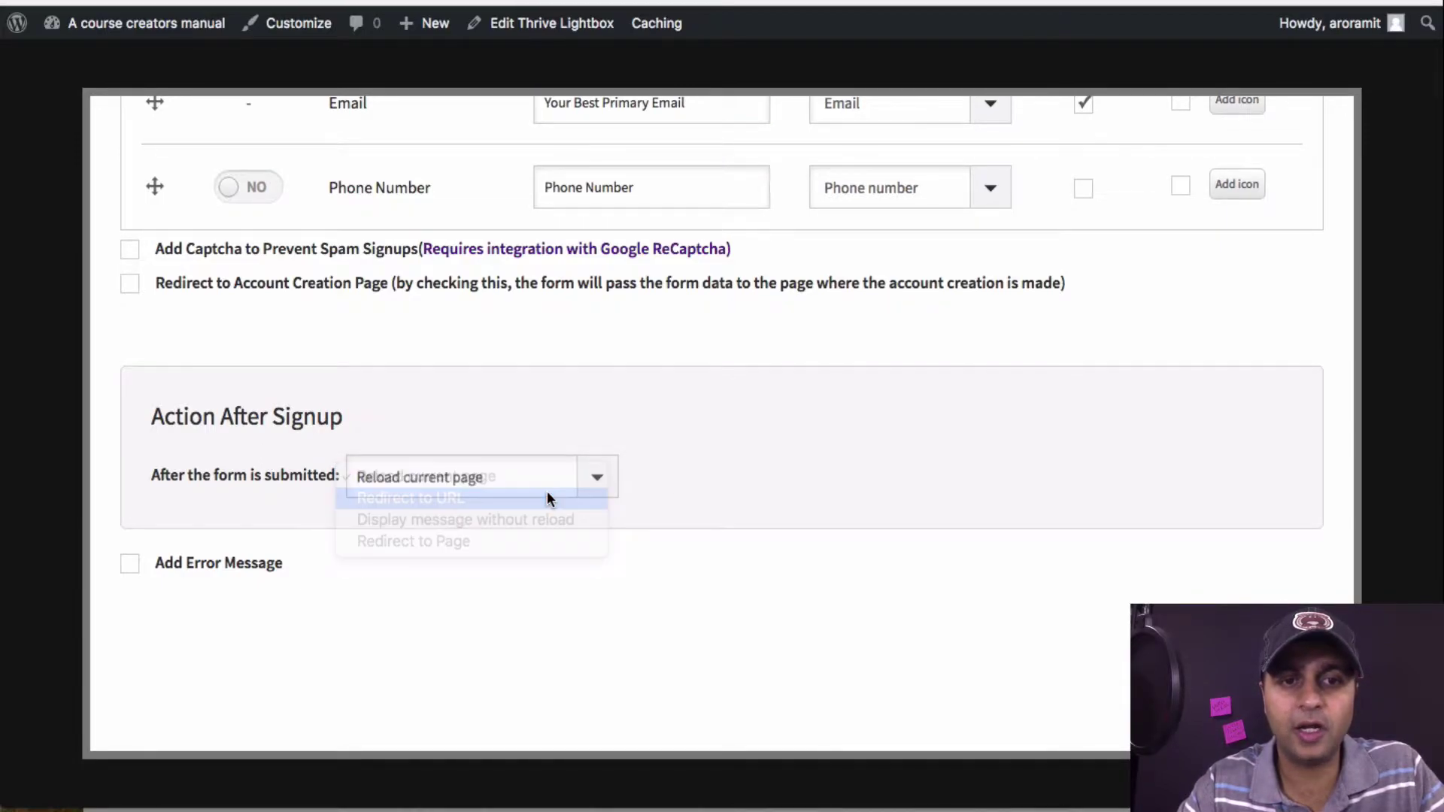
{"action": "left_click", "coordinate": [694, 482]}
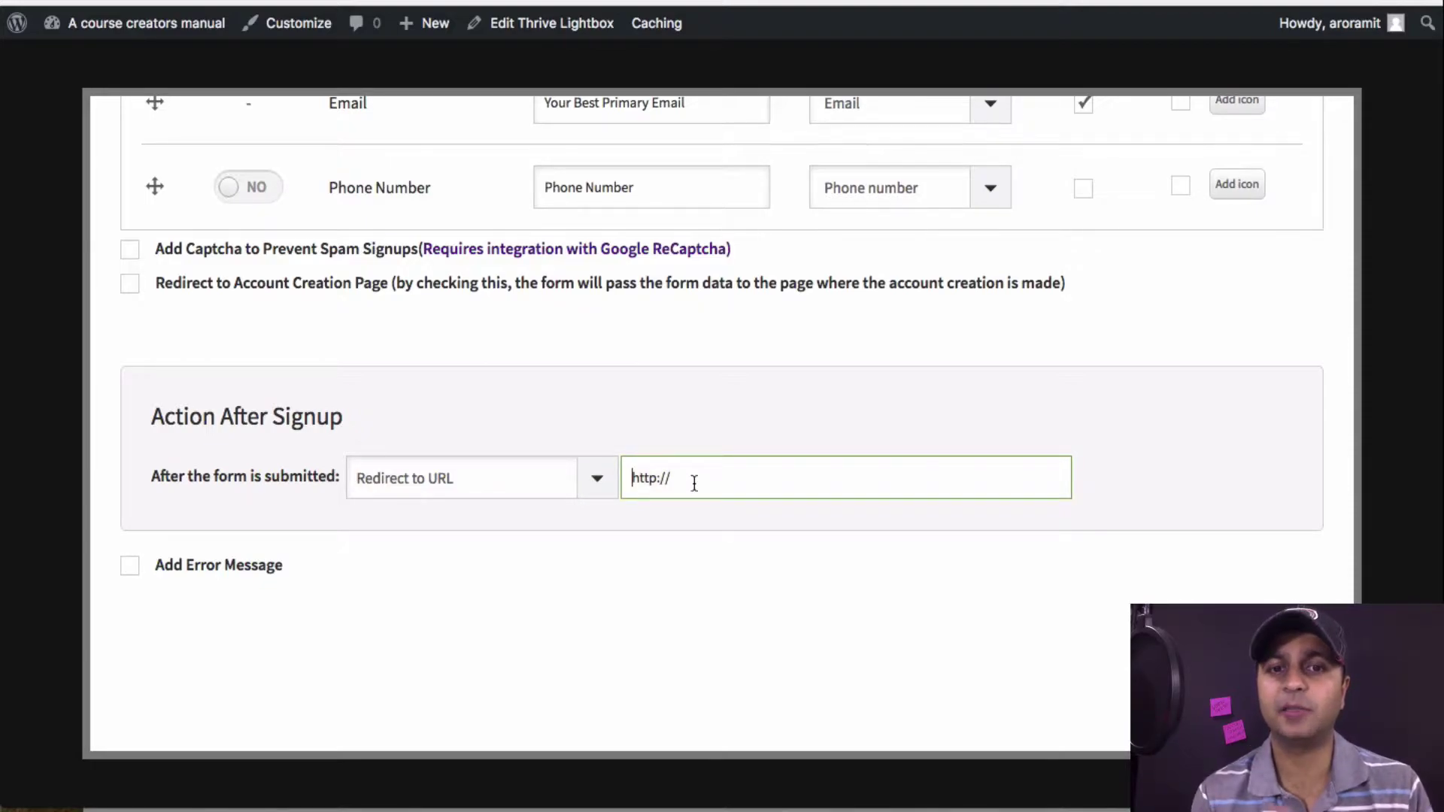
{"action": "type", "text": "http:"}
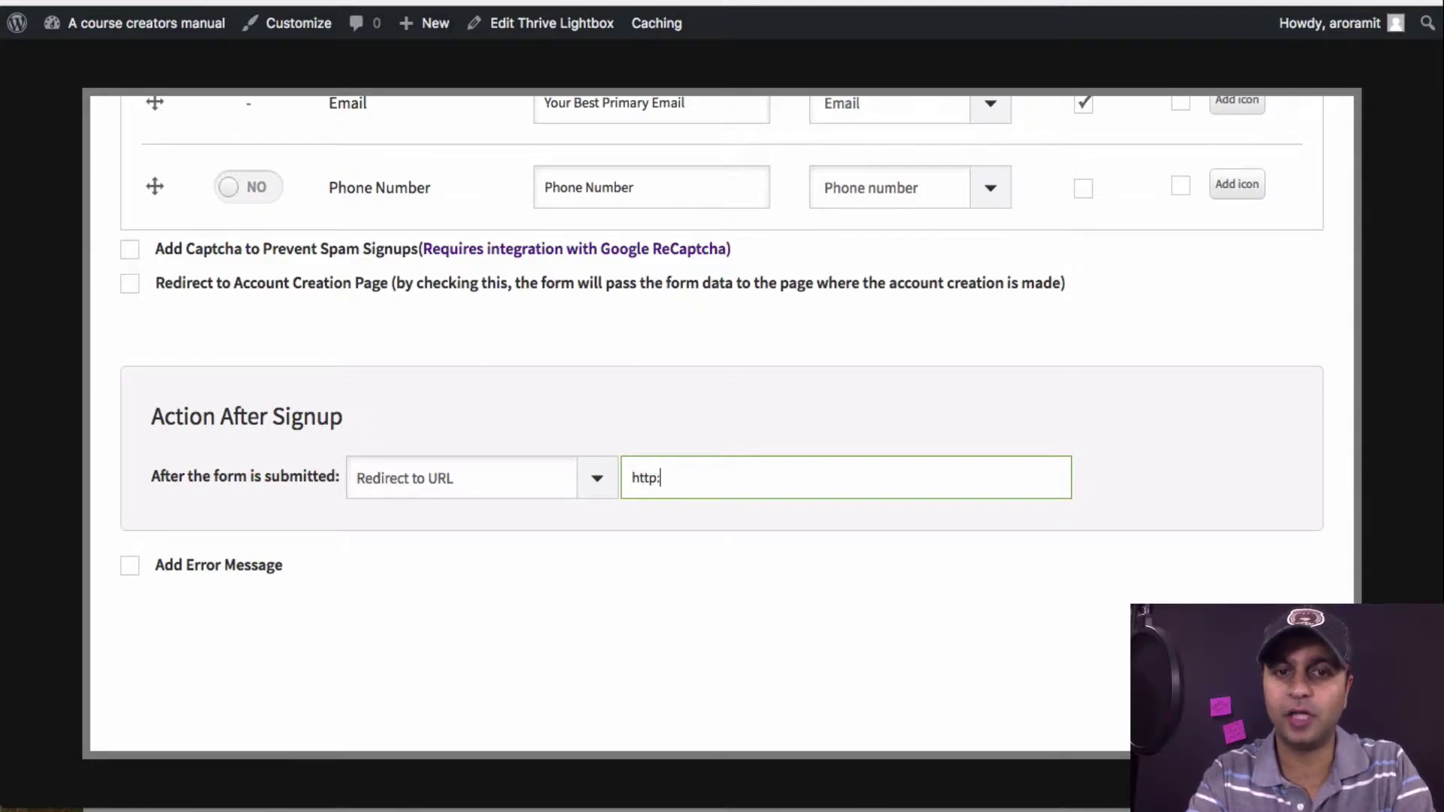
{"action": "type", "text": "//cour"}
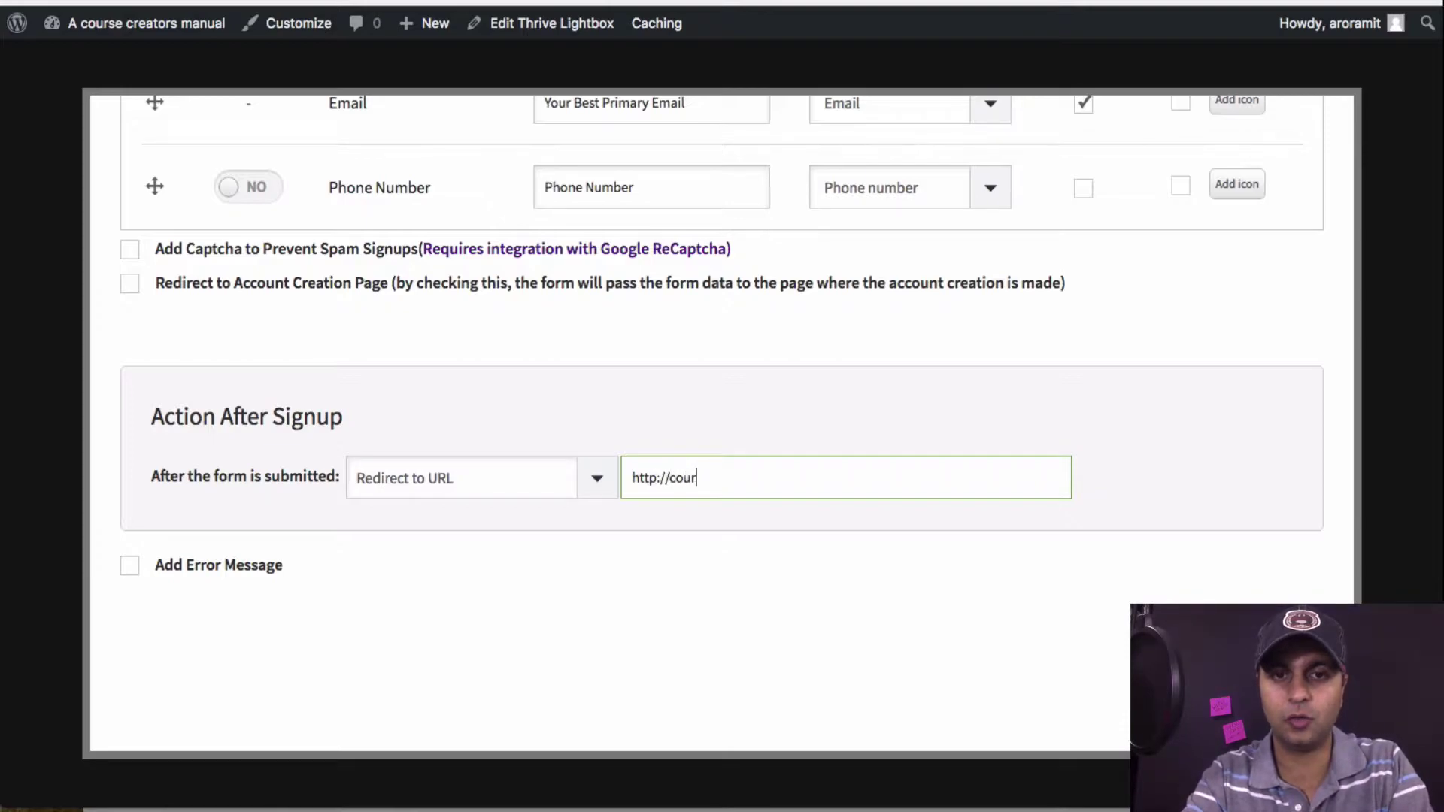
{"action": "type", "text": "secreatormanu"}
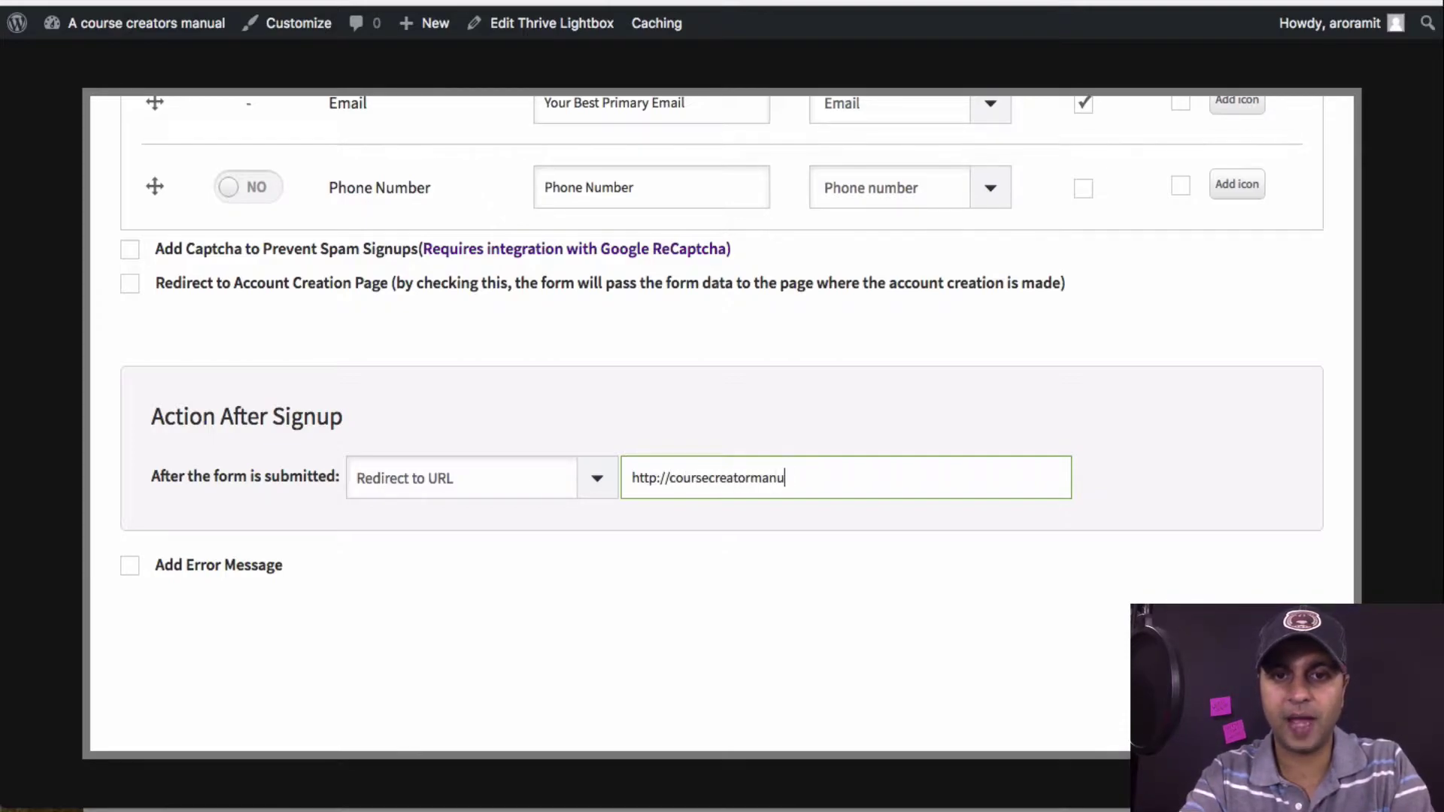
{"action": "type", "text": "al.com/thank"}
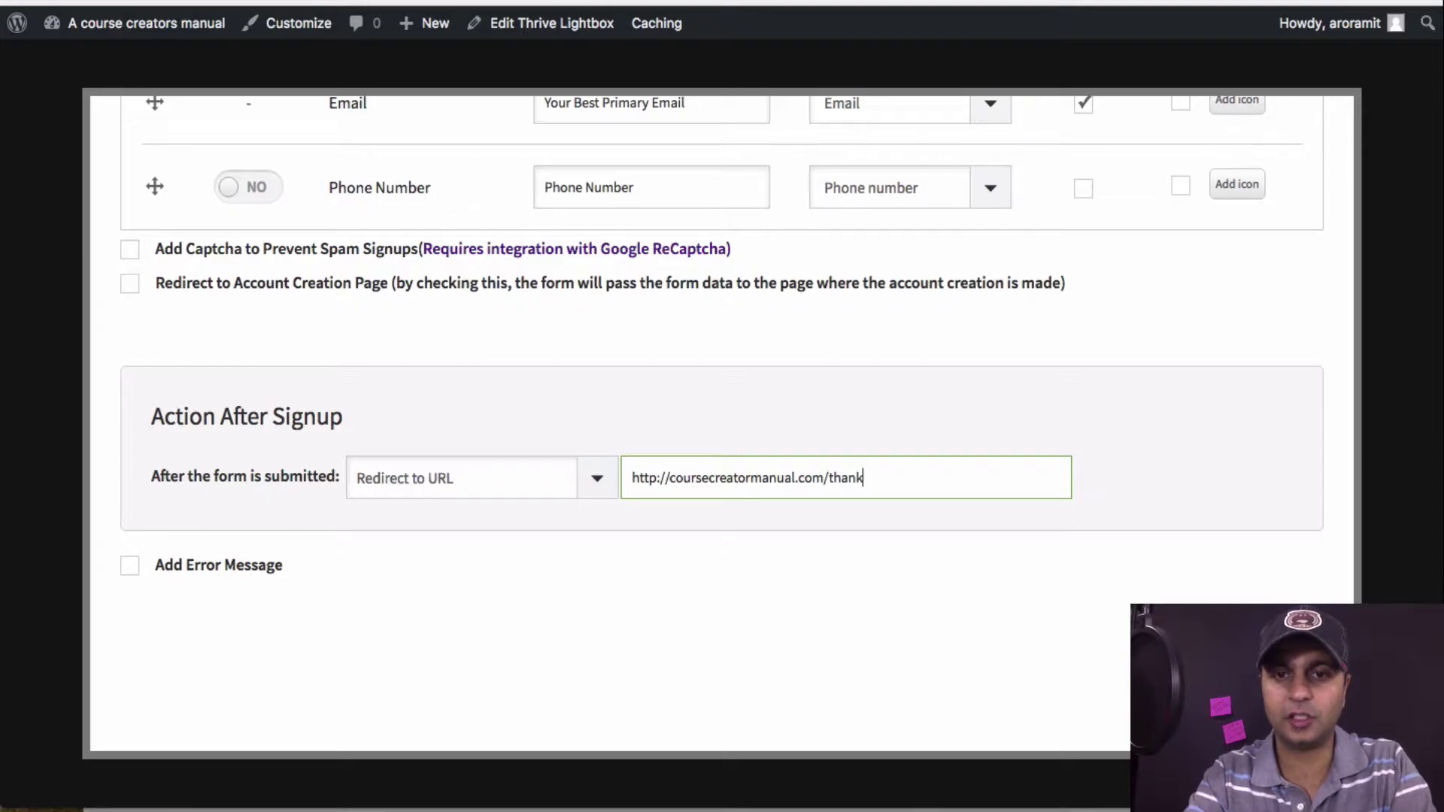
{"action": "type", "text": "you-15"}
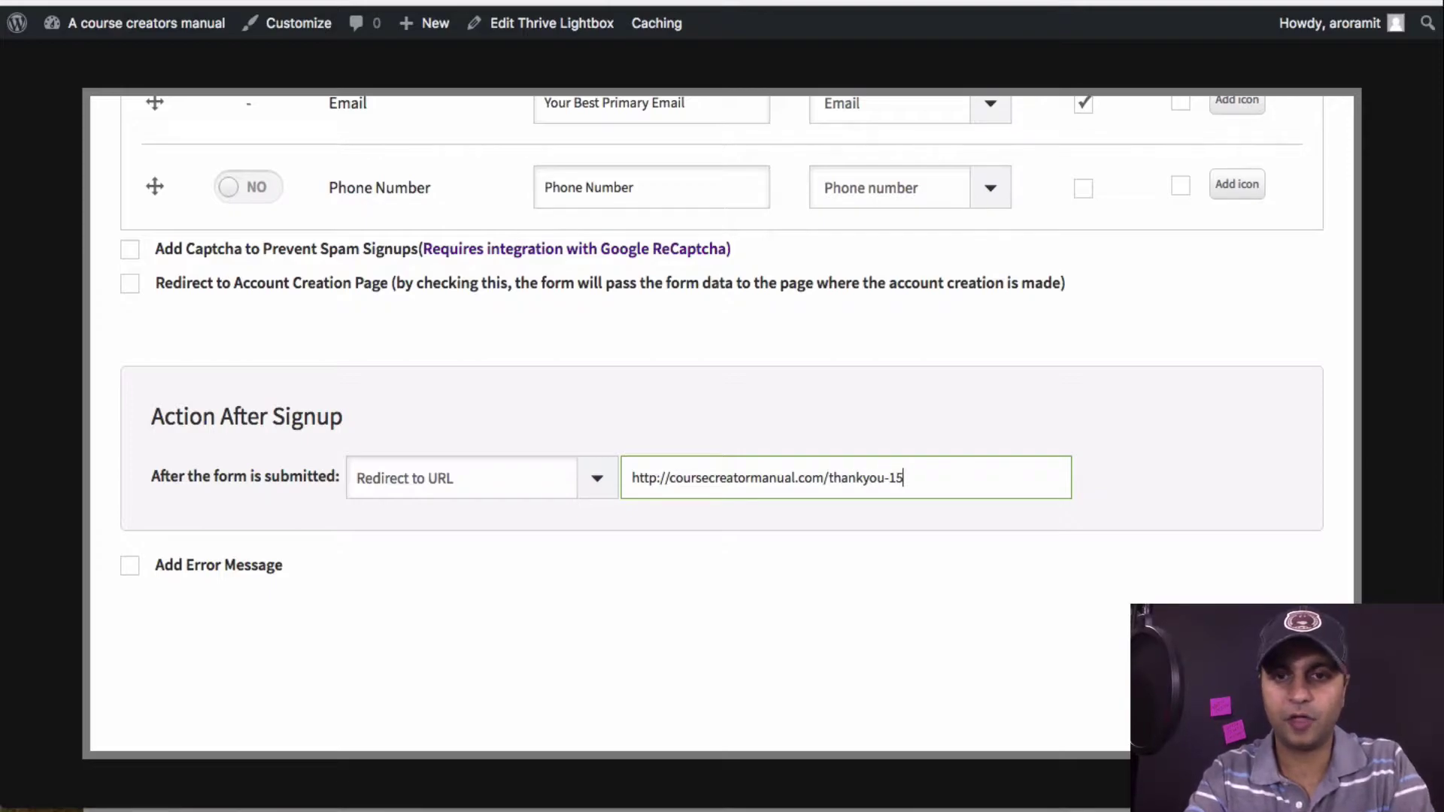
{"action": "type", "text": "questions"}
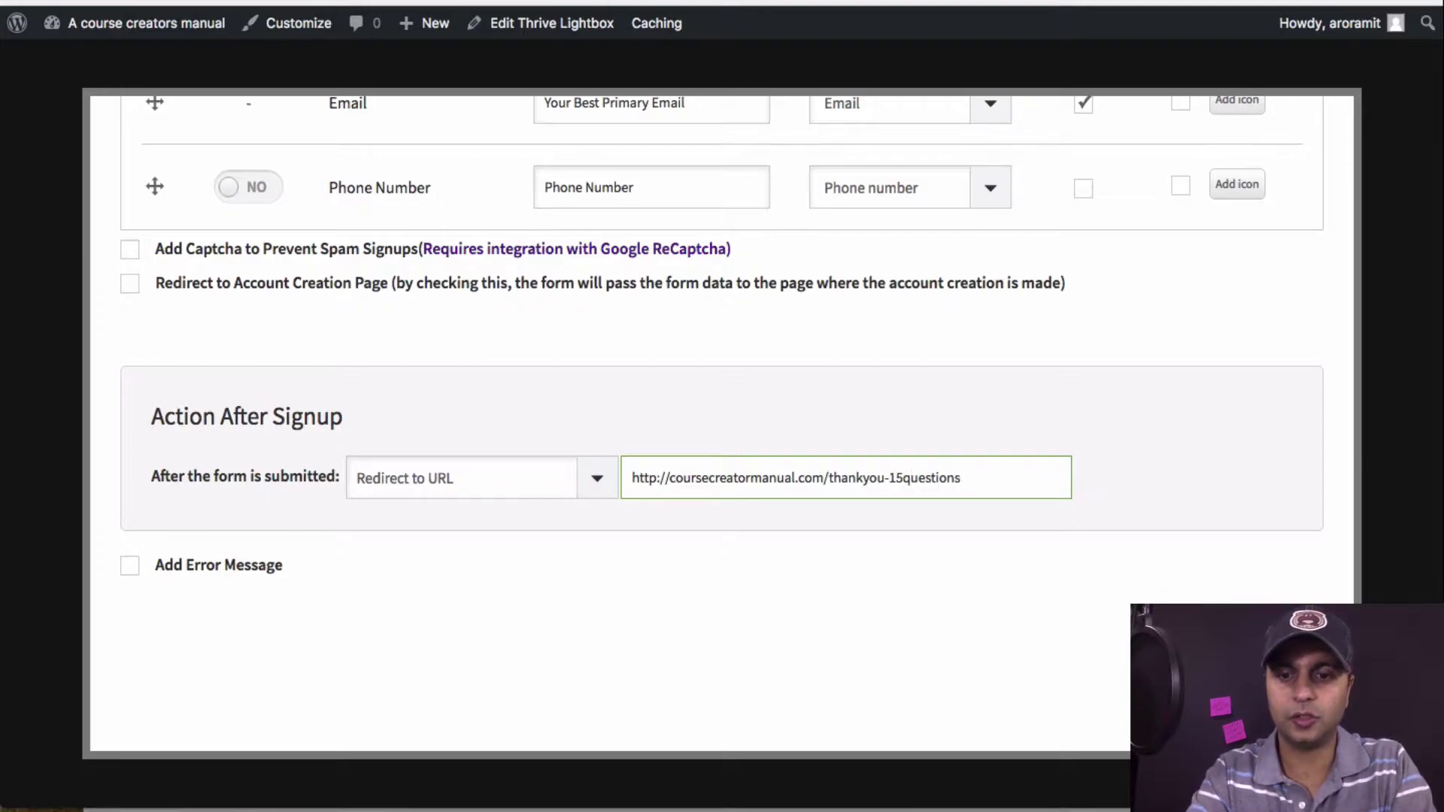
{"action": "type", "text": "-dl"}
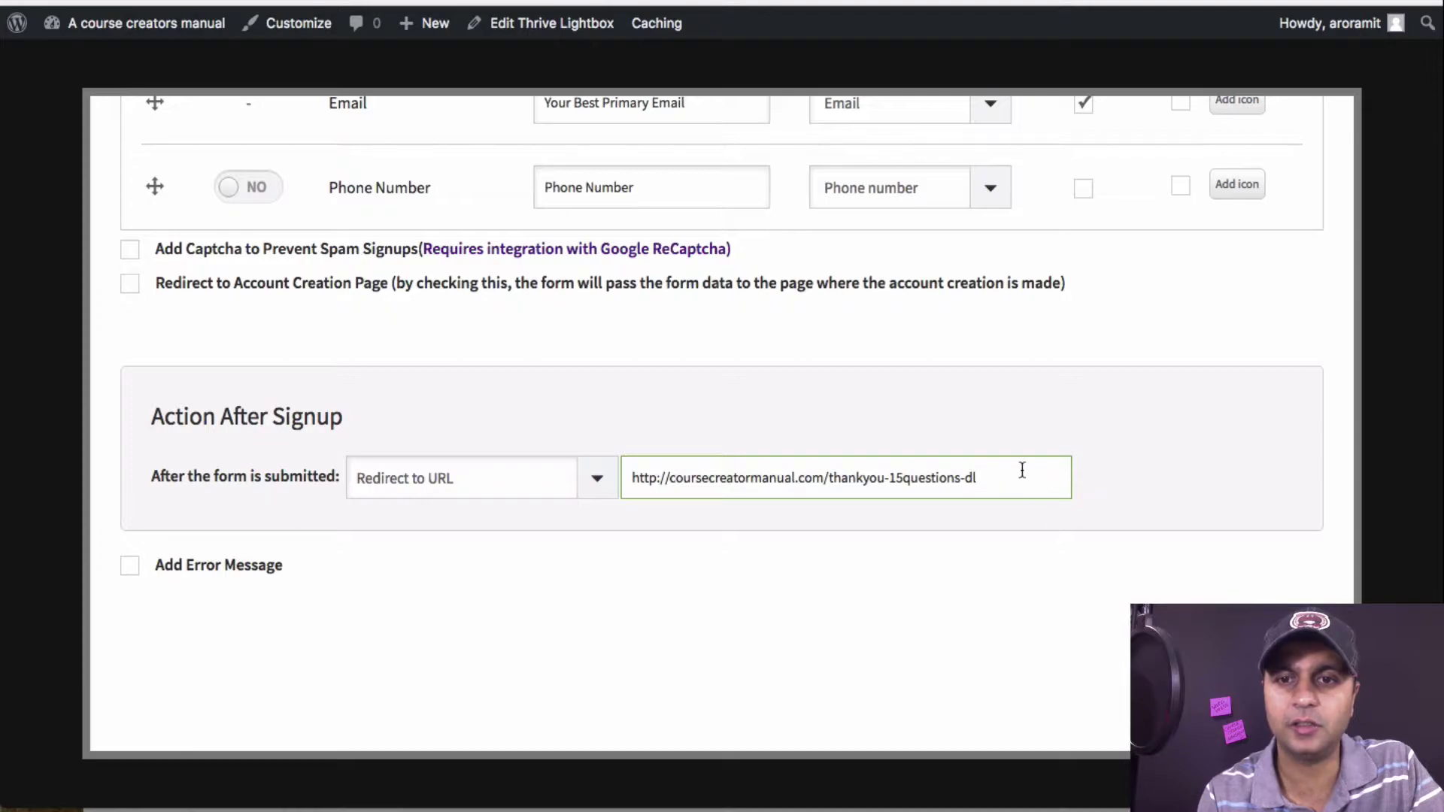
- Paste the thankyou-15questions-dl slug into the notes below the Thank you page line, then save the form settings
{"action": "left_click_drag", "start_coordinate": [1021, 474], "coordinate": [828, 475]}
{"action": "key", "text": "super+c"}
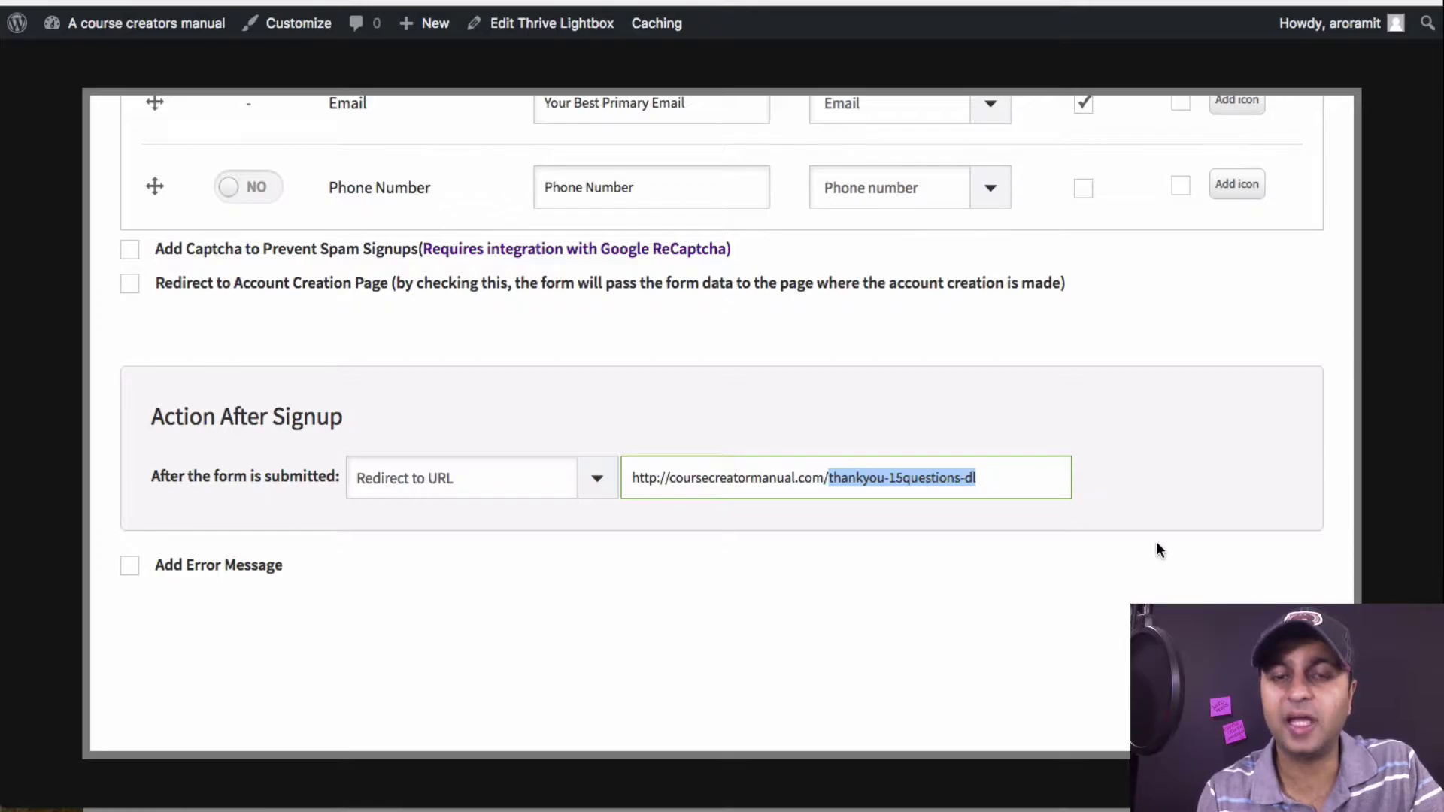
{"action": "key", "text": "super+Tab"}
{"action": "left_click", "coordinate": [547, 283]}
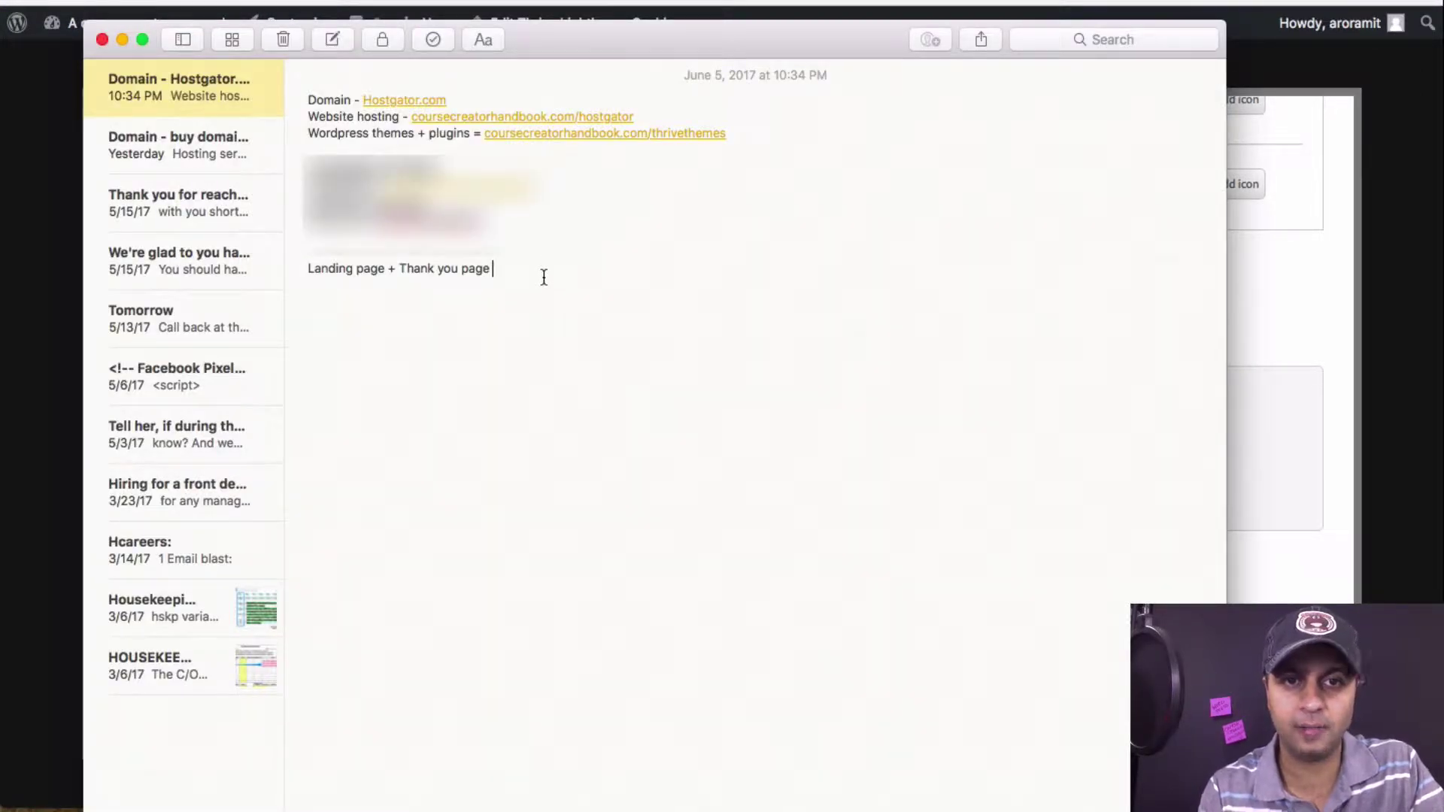
{"action": "key", "text": "Return"}
{"action": "key", "text": "Return"}
{"action": "key", "text": "super+v"}
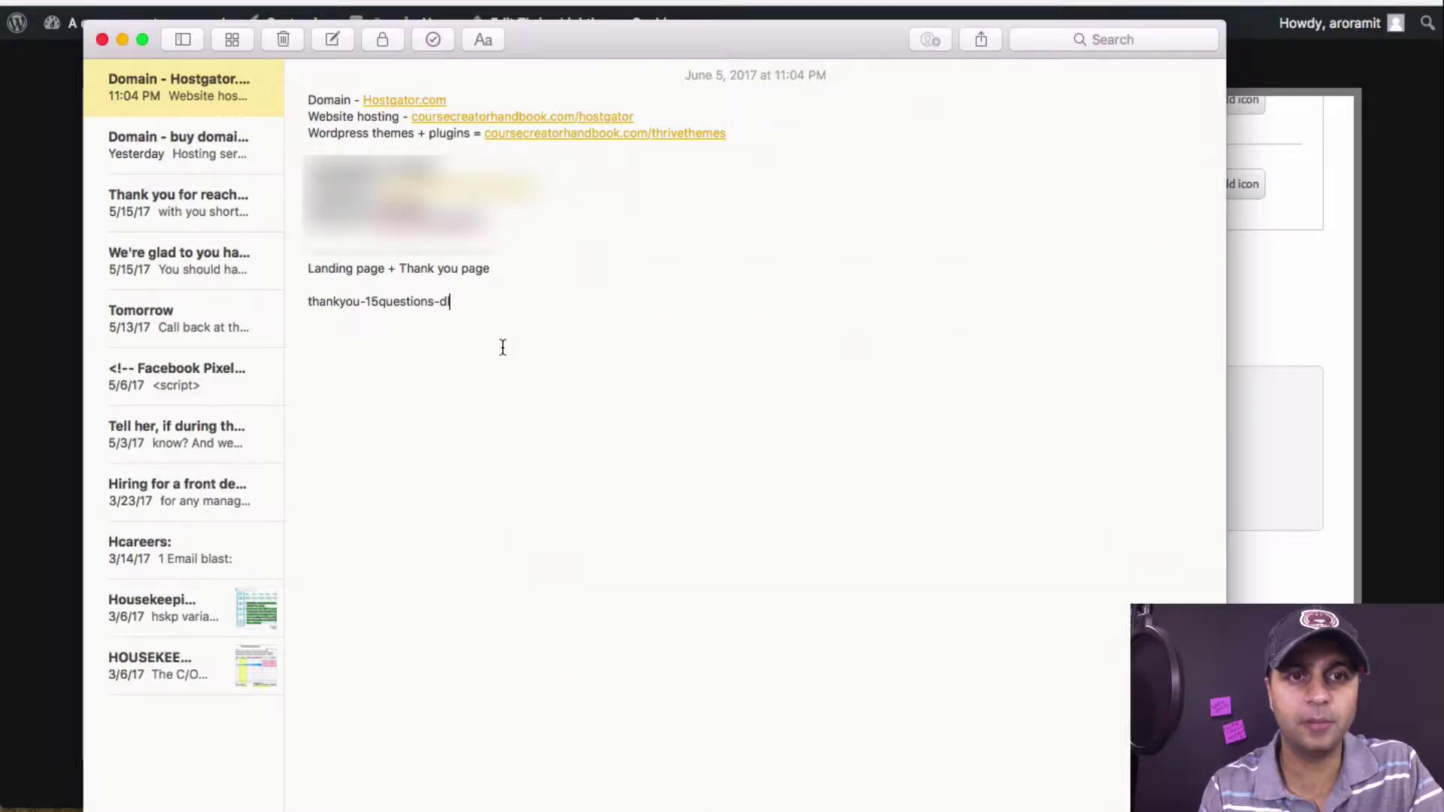
{"action": "key", "text": "super+Tab"}
{"action": "left_click", "coordinate": [1218, 718]}
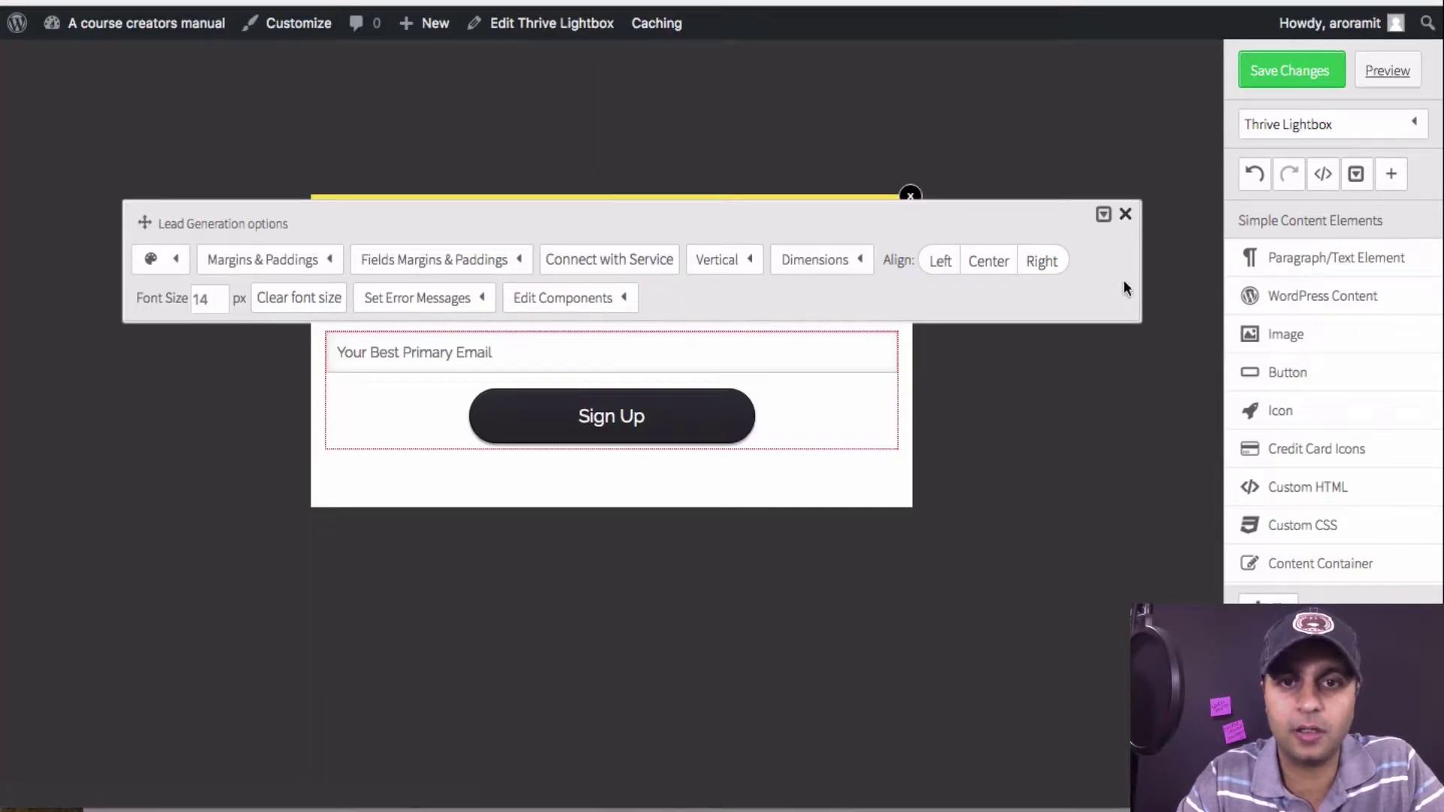
- Switch the signup form to a horizontal layout with email field and button side by side
{"action": "left_click", "coordinate": [1126, 214]}
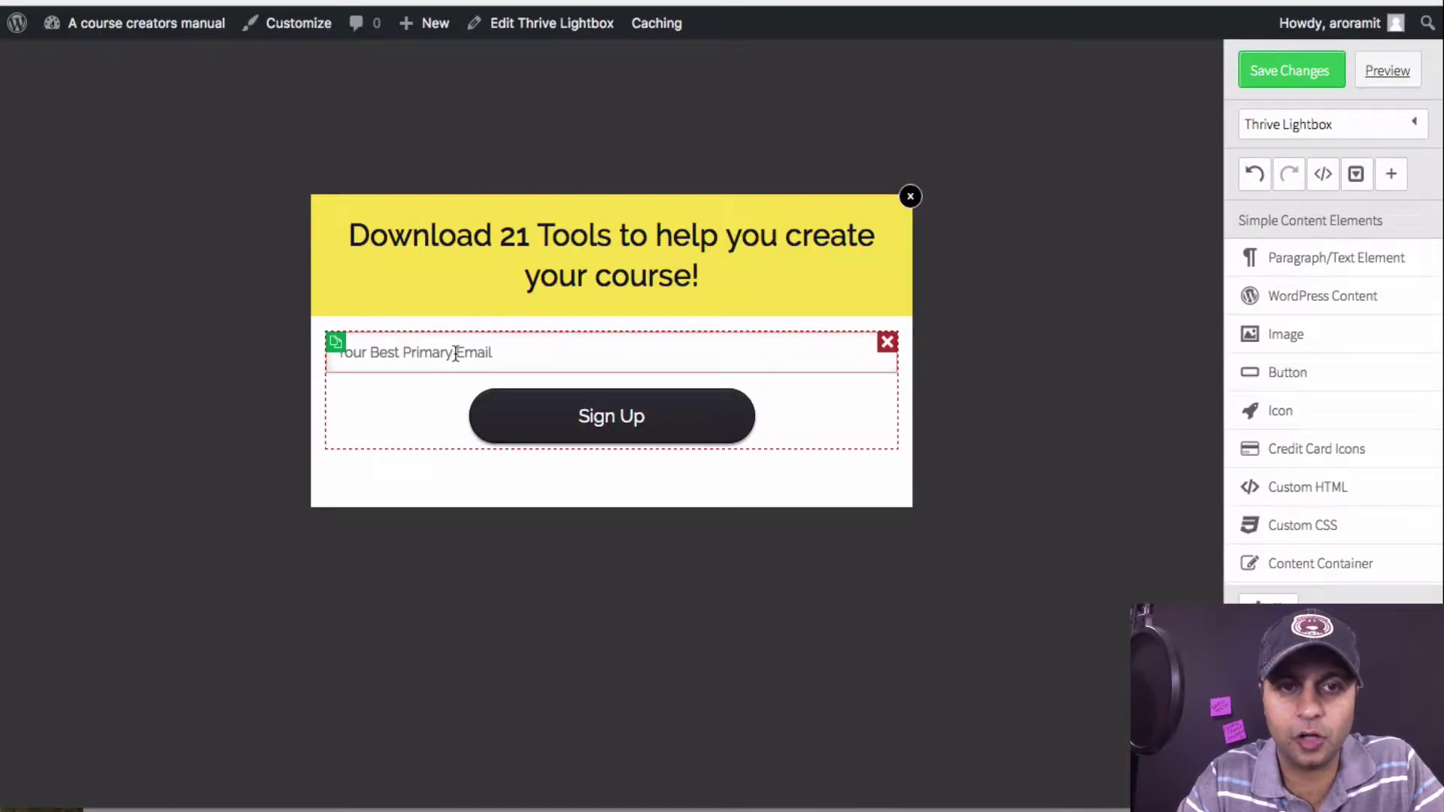
{"action": "left_click", "coordinate": [422, 406]}
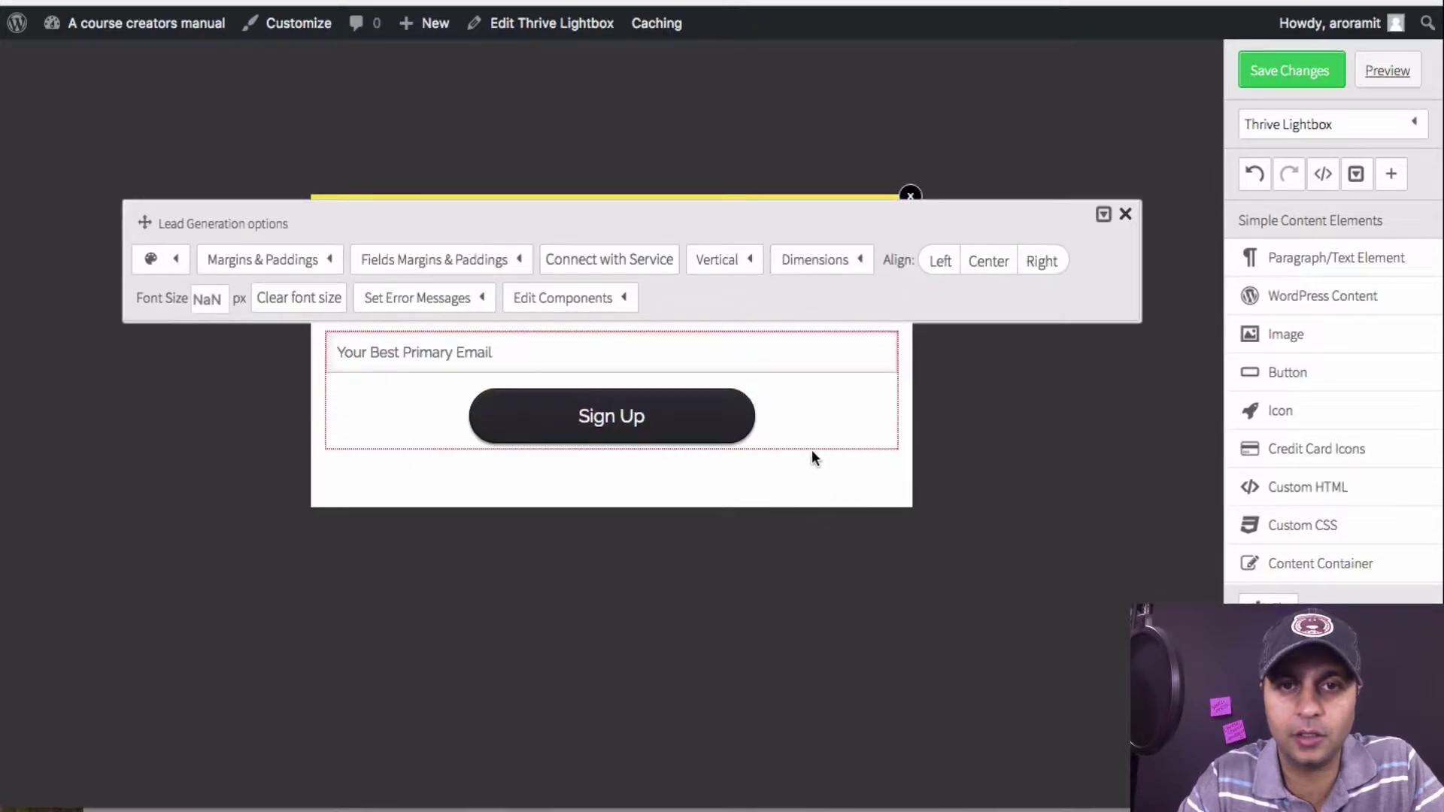
{"action": "left_click", "coordinate": [750, 261]}
{"action": "left_click", "coordinate": [822, 396]}
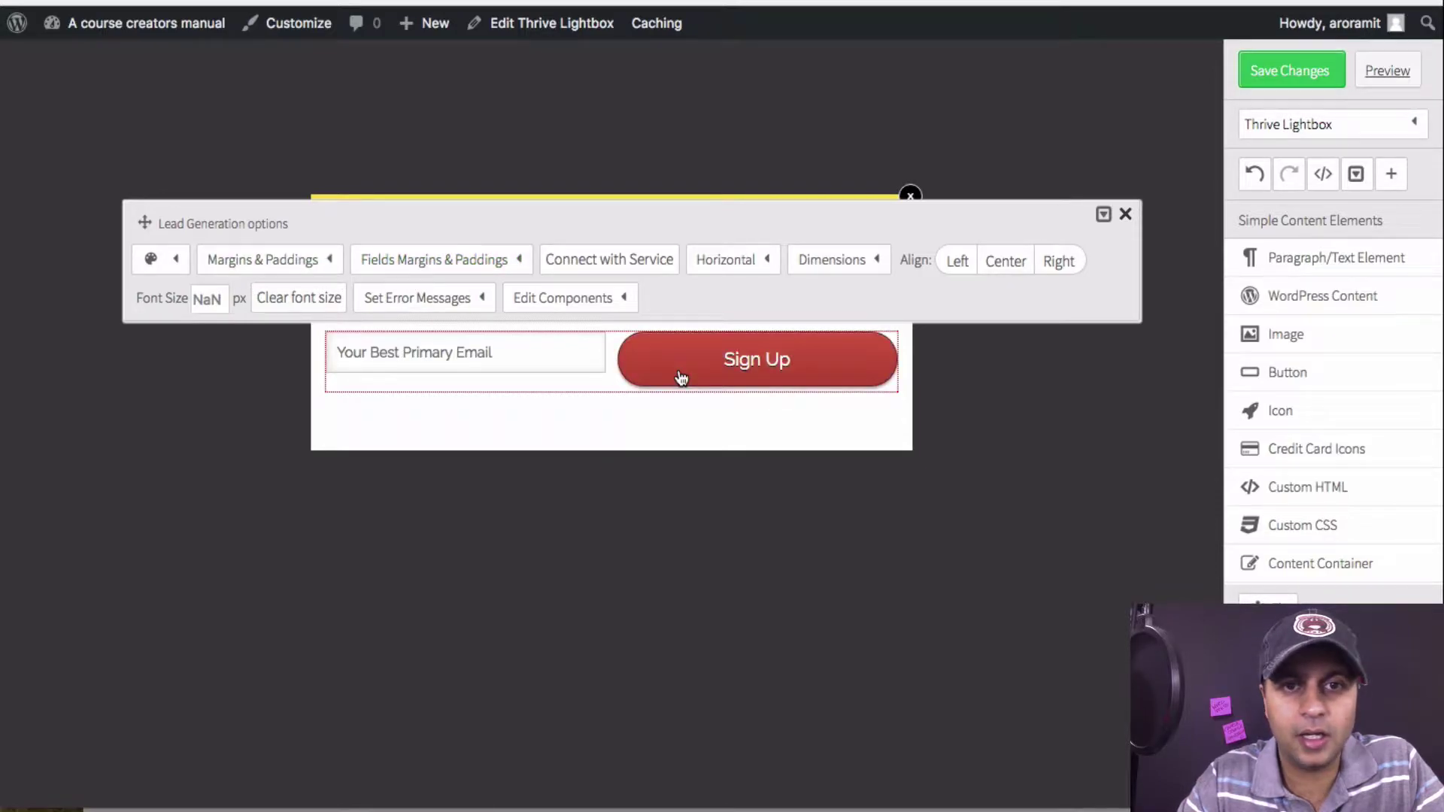
{"action": "left_click", "coordinate": [1128, 228]}
- Change the submit button text from 'Sign Up' to 'Download Now'
{"action": "left_click", "coordinate": [825, 381]}
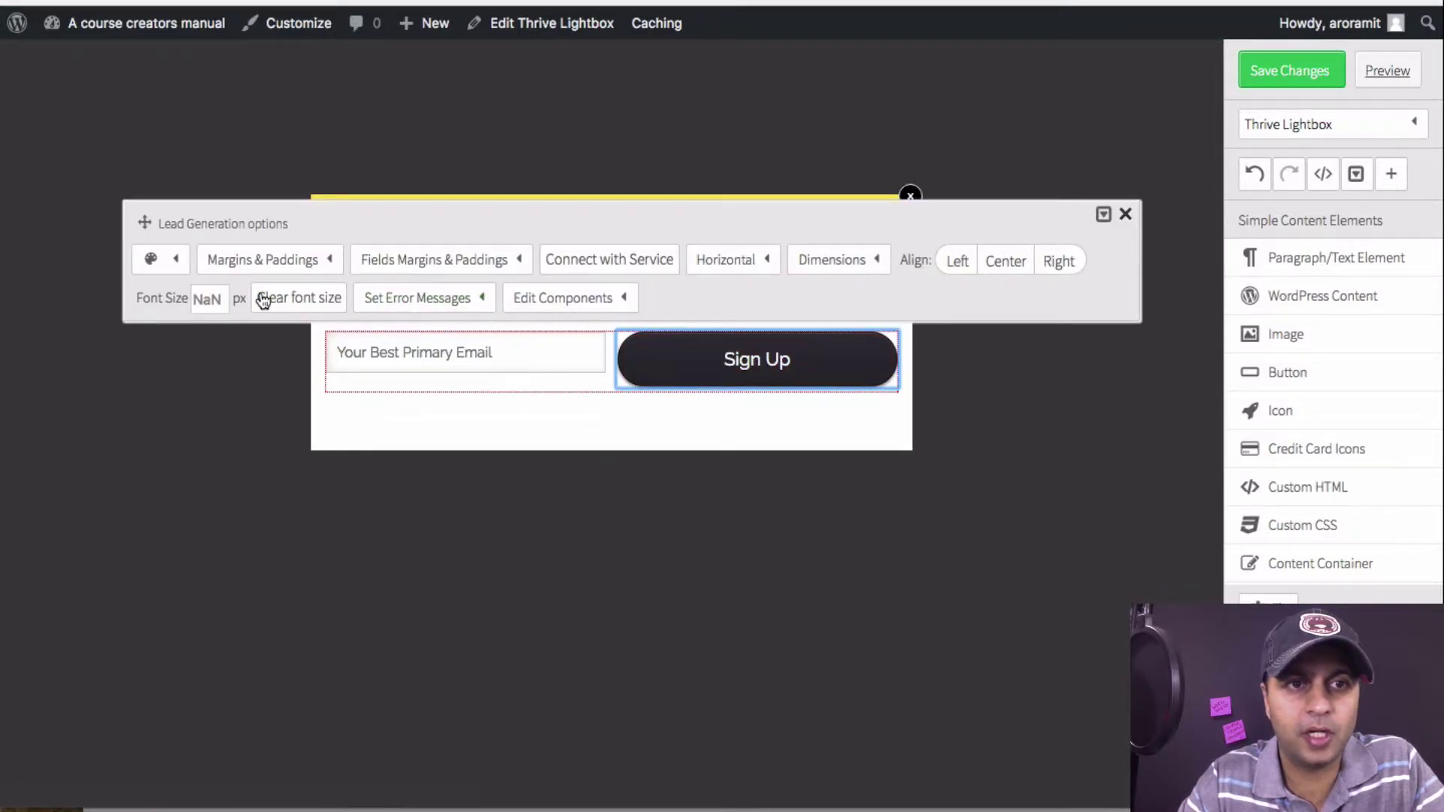
{"action": "left_click", "coordinate": [601, 293]}
{"action": "left_click", "coordinate": [577, 370]}
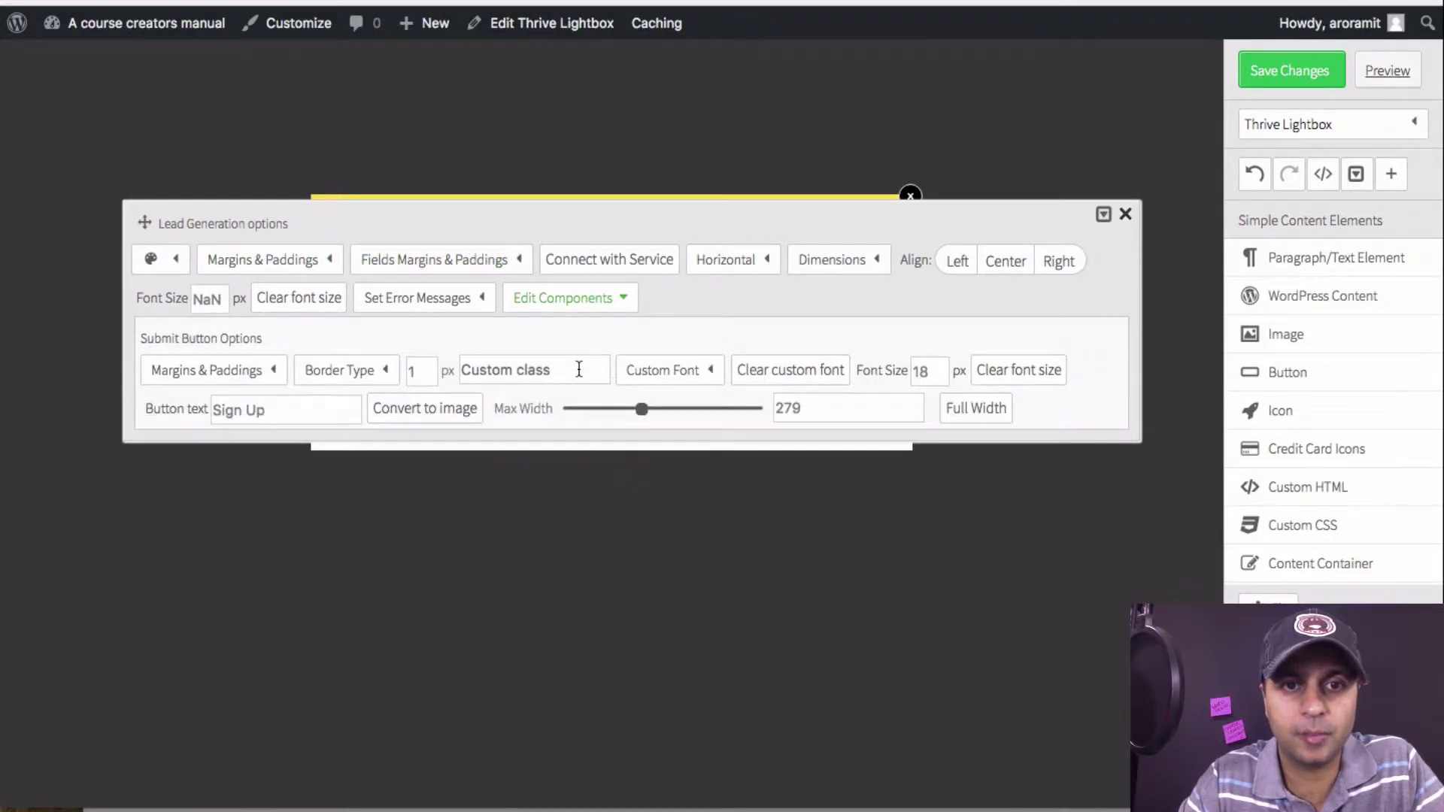
{"action": "left_click", "coordinate": [338, 371]}
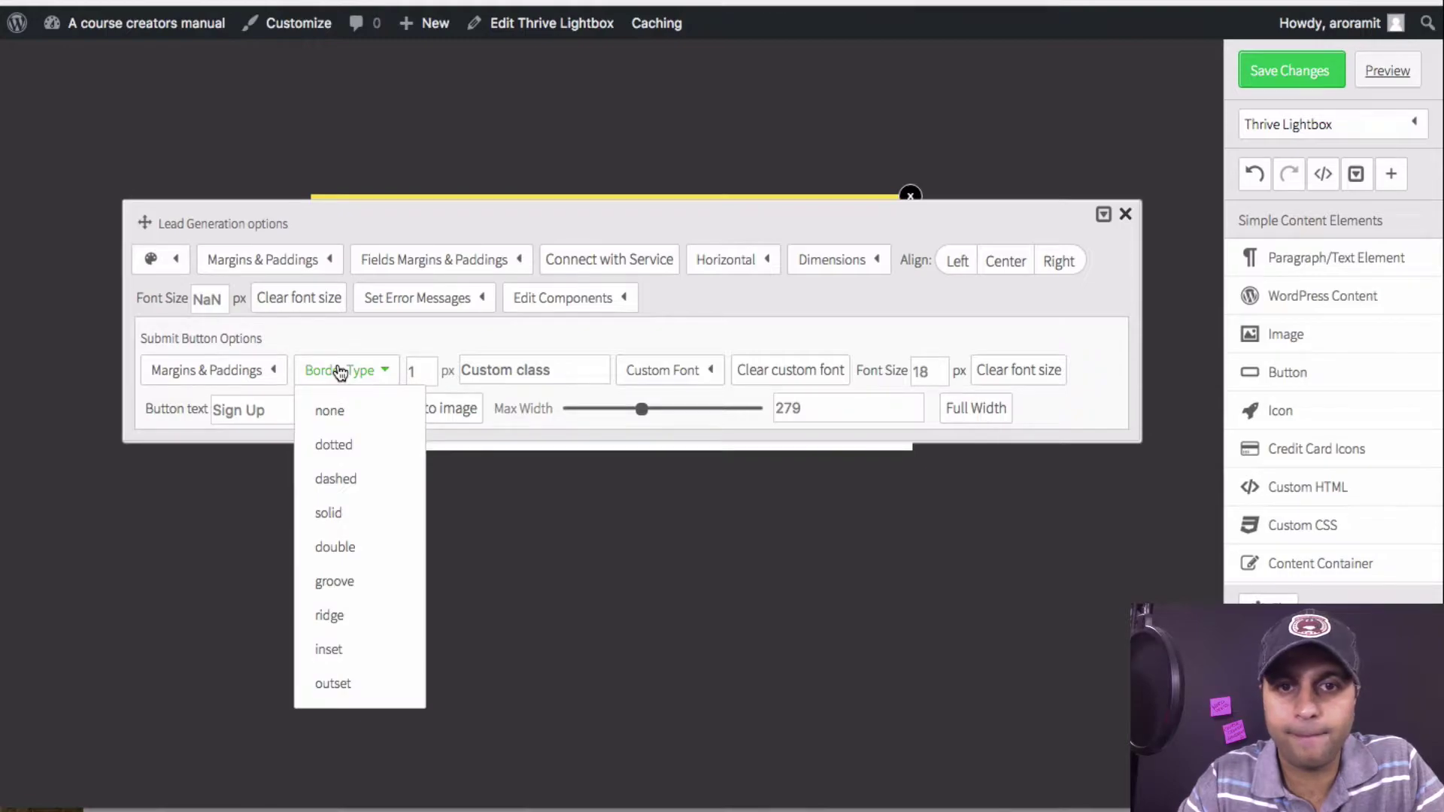
{"action": "left_click", "coordinate": [341, 373]}
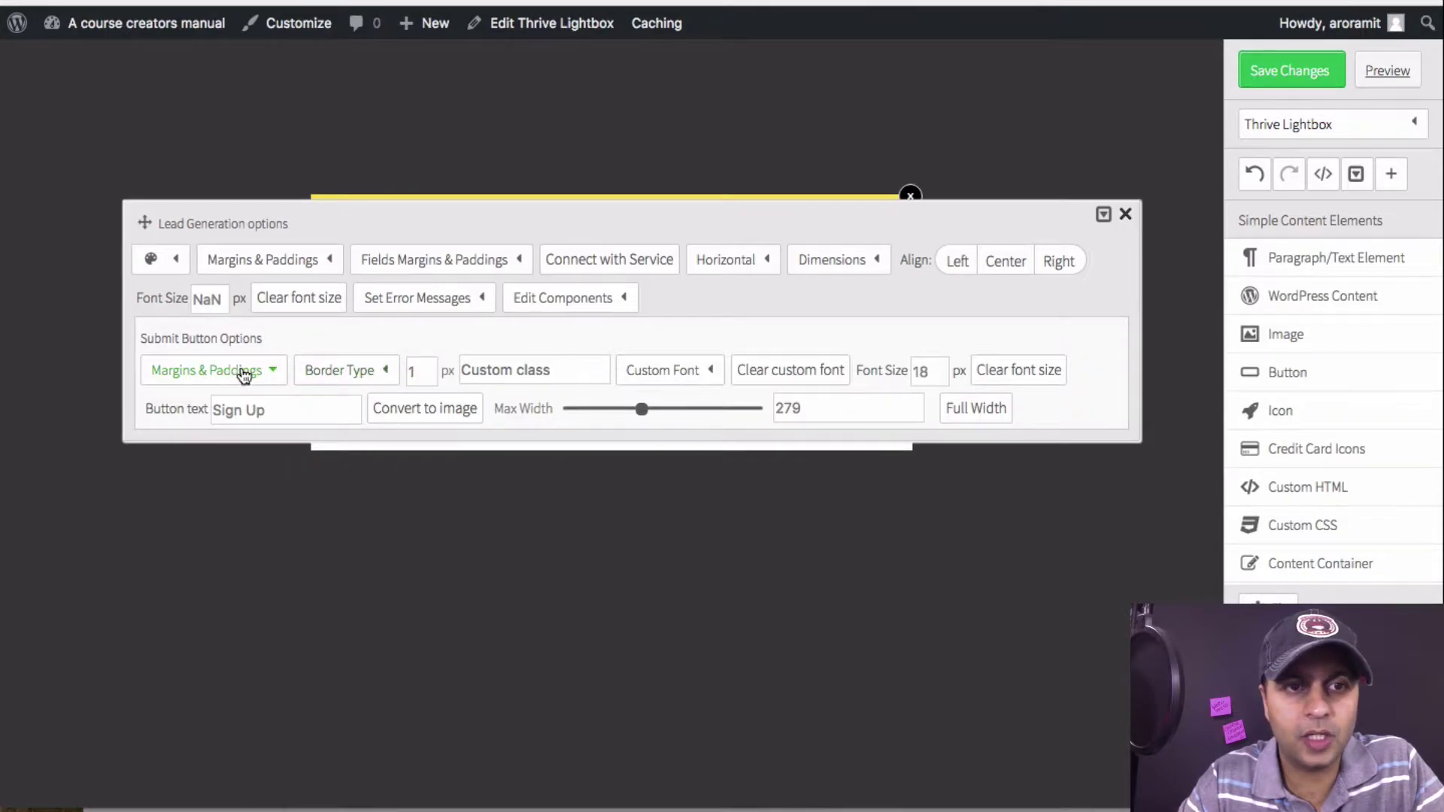
{"action": "left_click", "coordinate": [338, 411]}
{"action": "key", "text": "ctrl+a"}
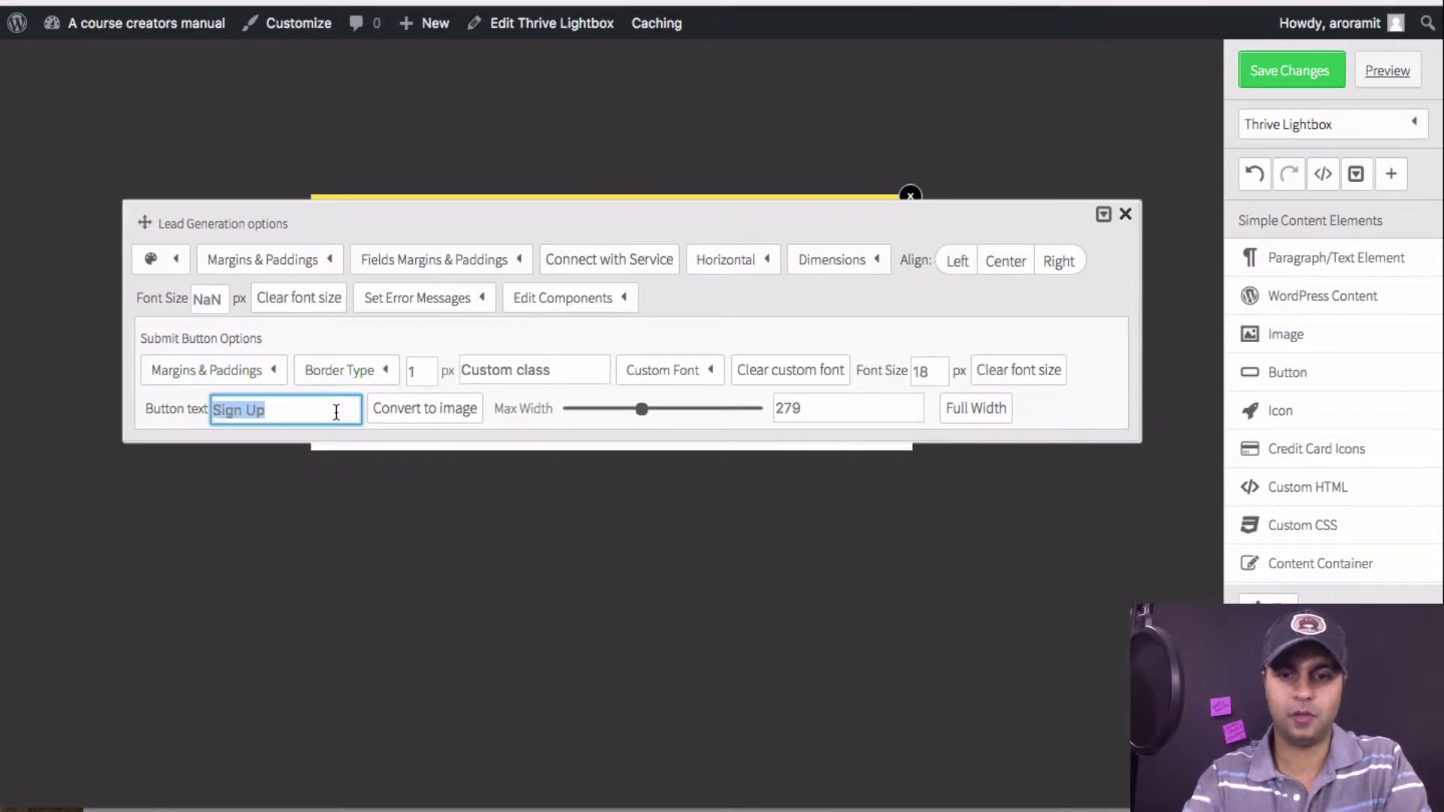
{"action": "type", "text": "Download Now"}
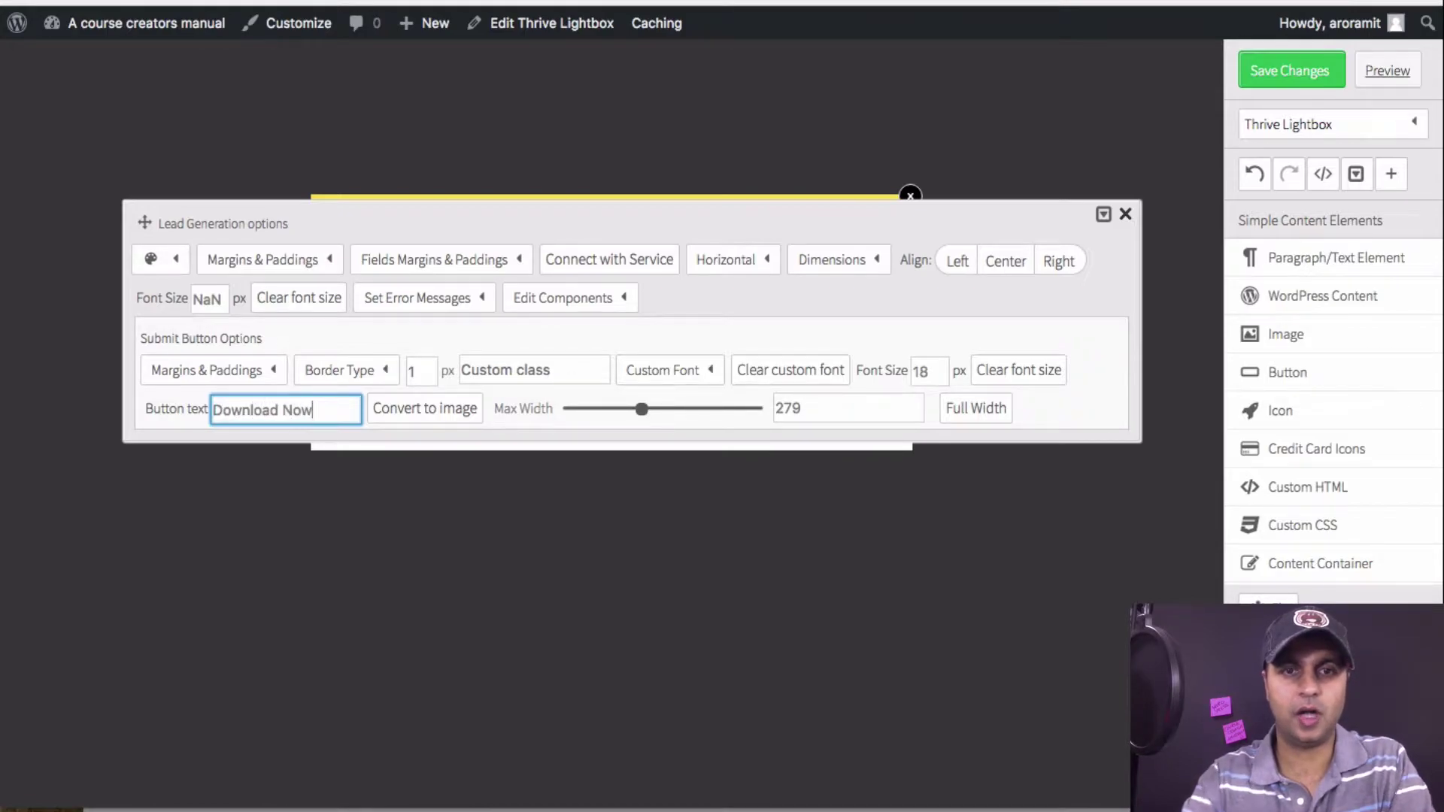
{"action": "left_click", "coordinate": [1036, 228]}
{"action": "left_click", "coordinate": [1126, 223]}
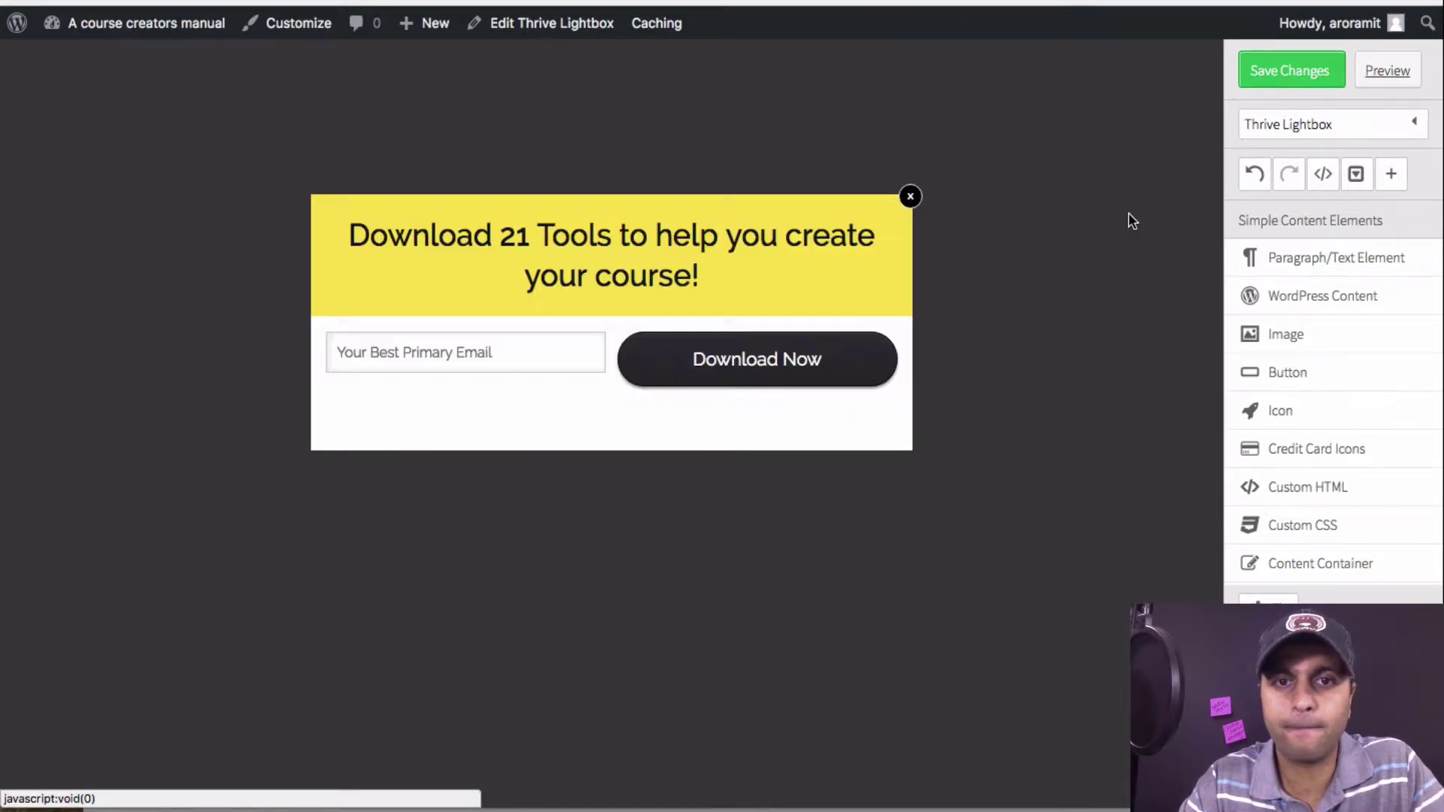
- Center-align the signup form in the lightbox and close the form options
{"action": "left_click", "coordinate": [528, 389]}
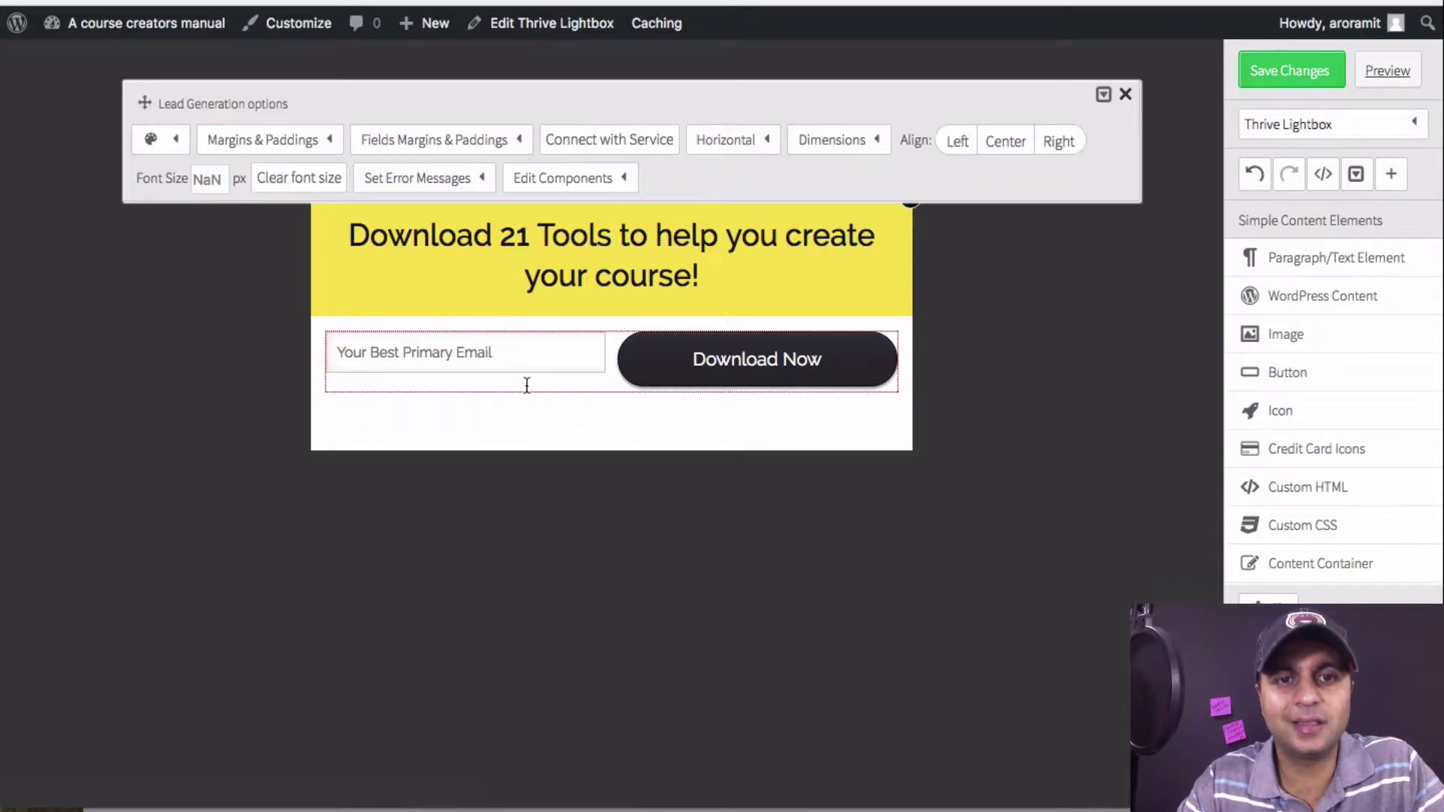
{"action": "left_click", "coordinate": [1016, 140]}
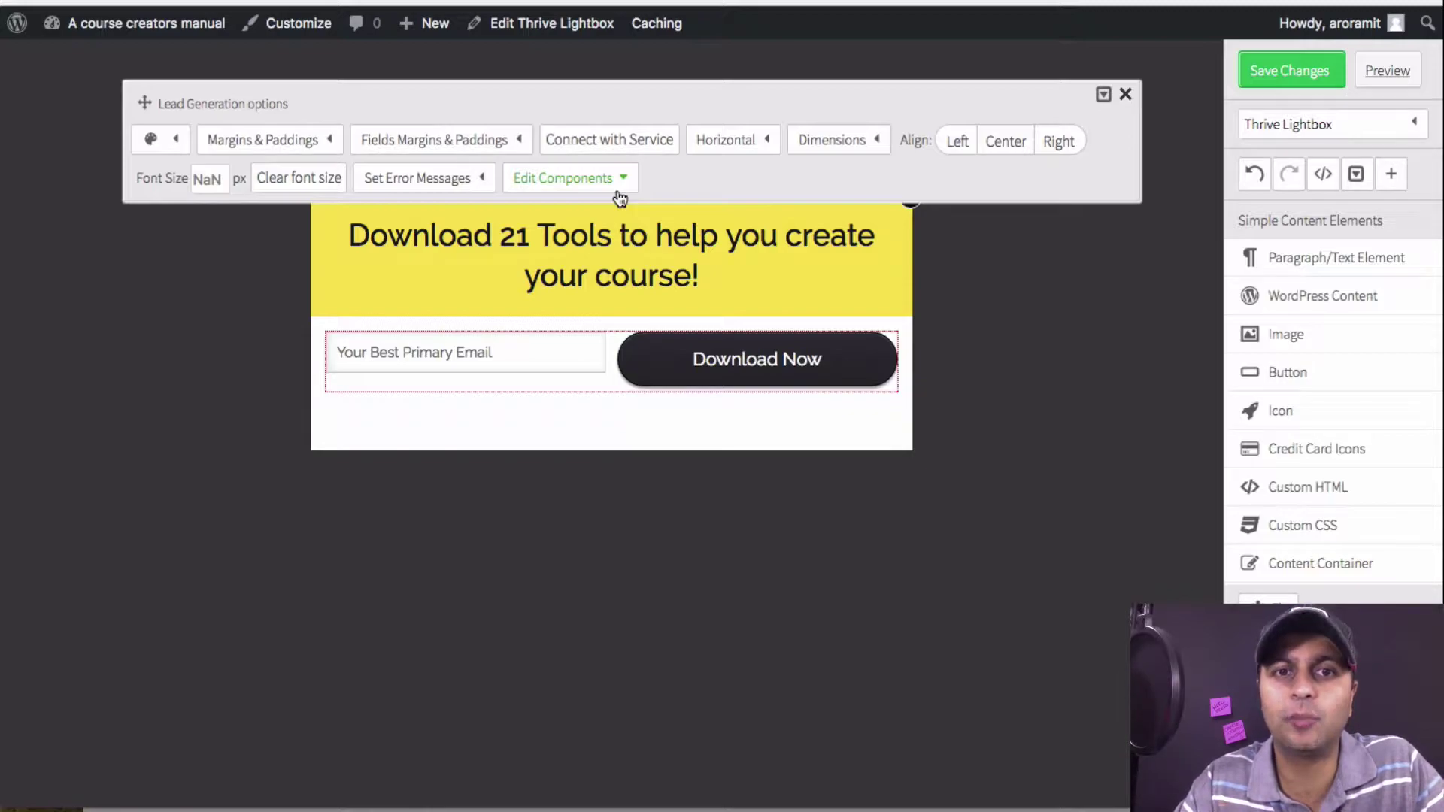
{"action": "left_click", "coordinate": [1125, 94]}
{"action": "left_click", "coordinate": [498, 340]}
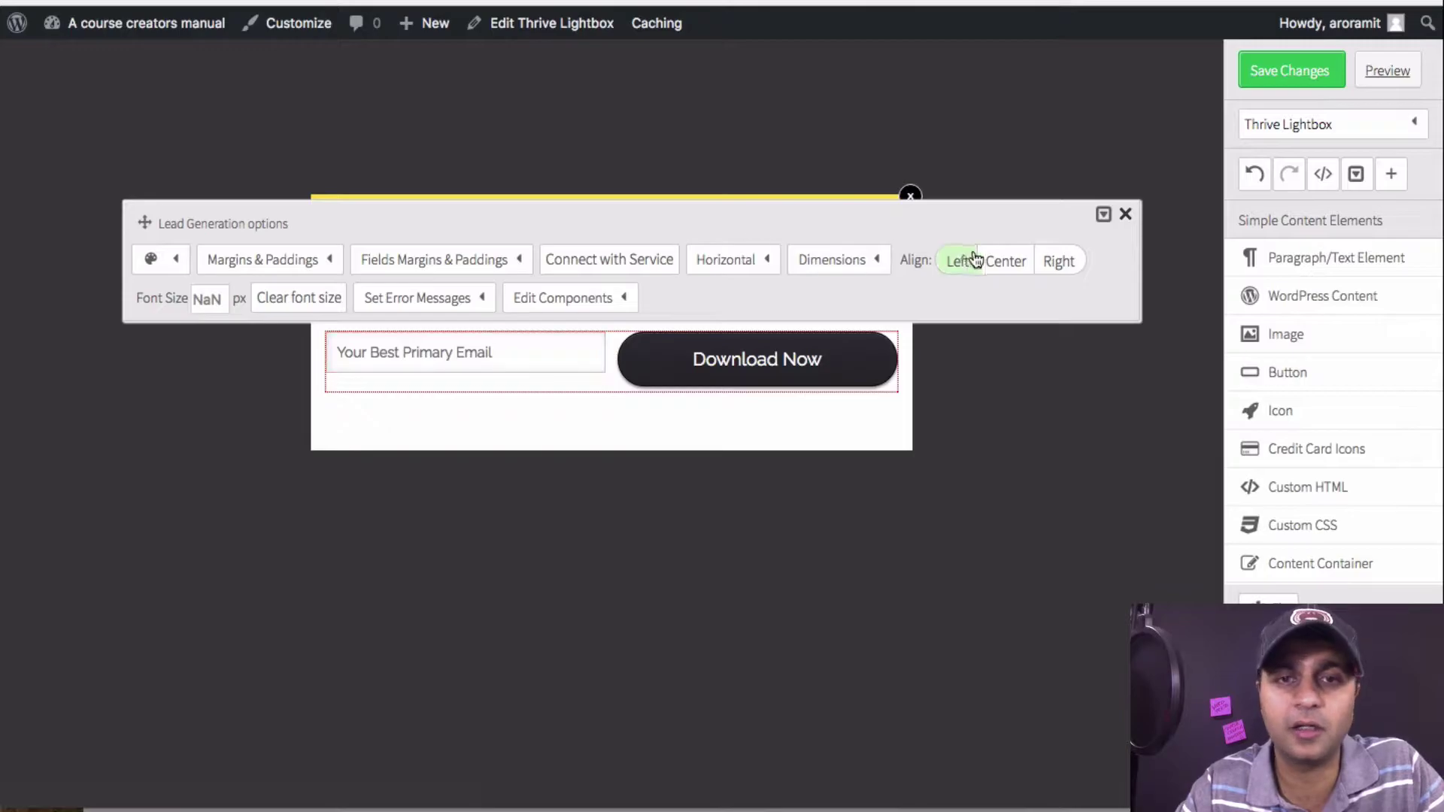
{"action": "left_click", "coordinate": [1126, 214]}
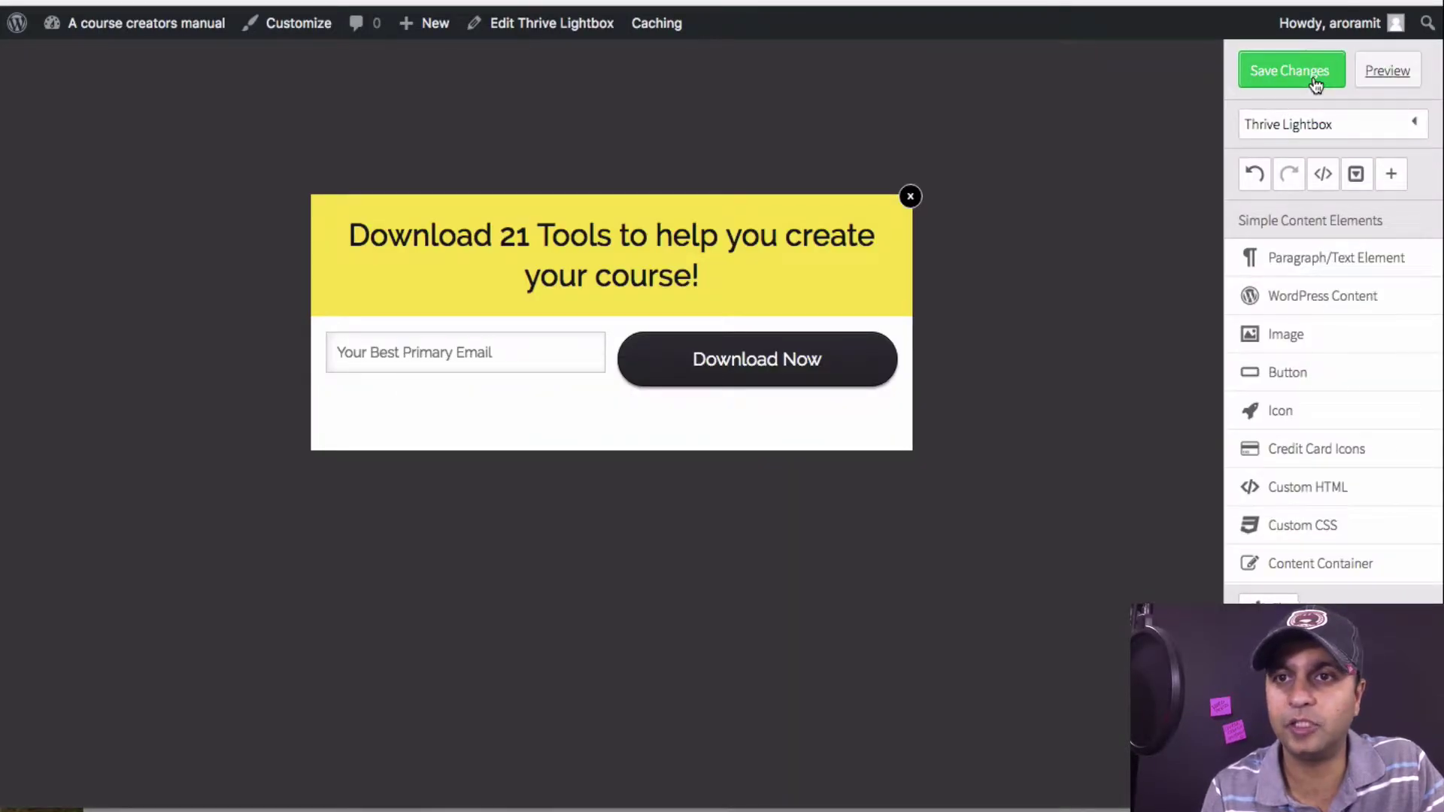
- Check the Yes Please! button's click event opening the lightbox, then save the landing page
{"action": "left_click", "coordinate": [1314, 79]}
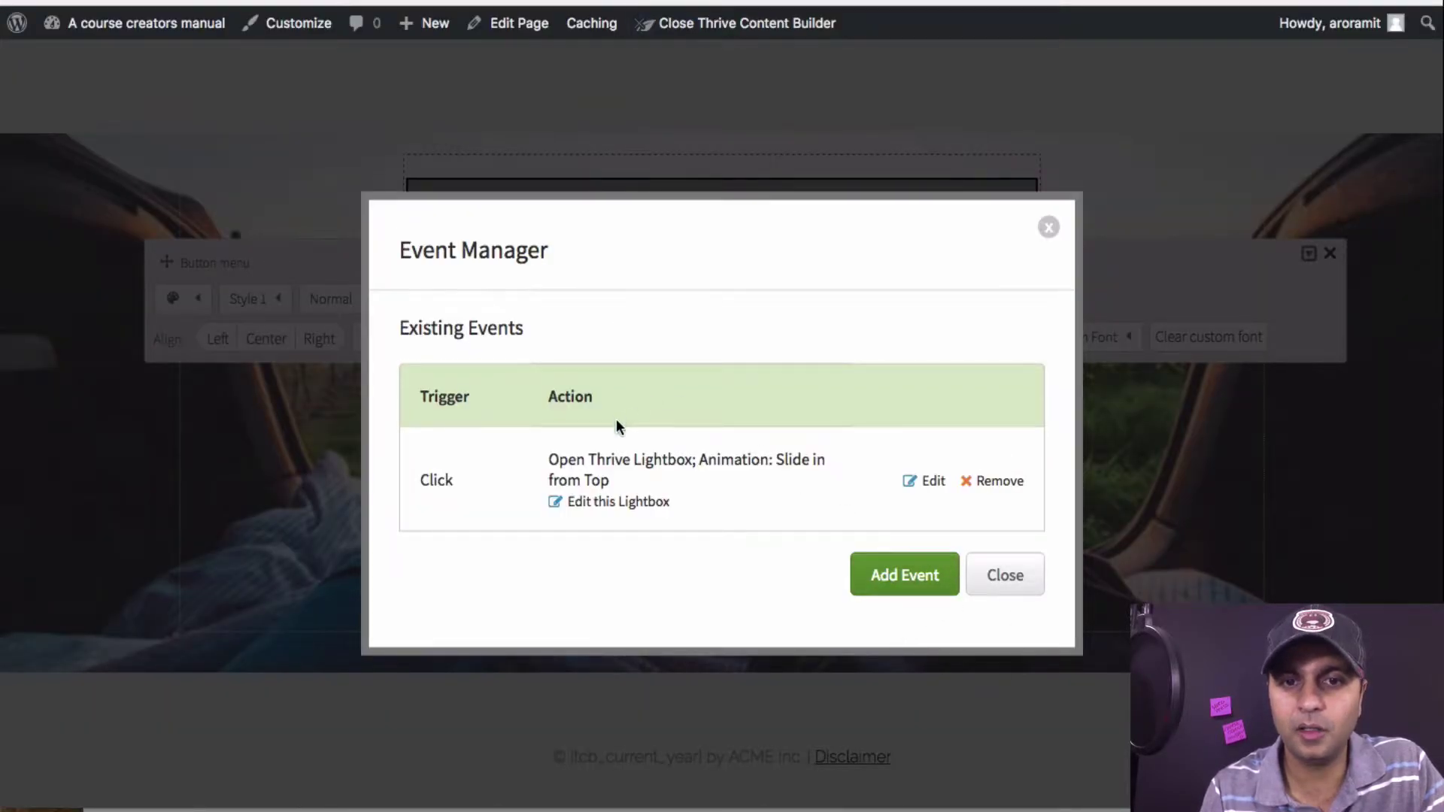
{"action": "left_click", "coordinate": [1021, 587]}
{"action": "left_click", "coordinate": [1127, 249]}
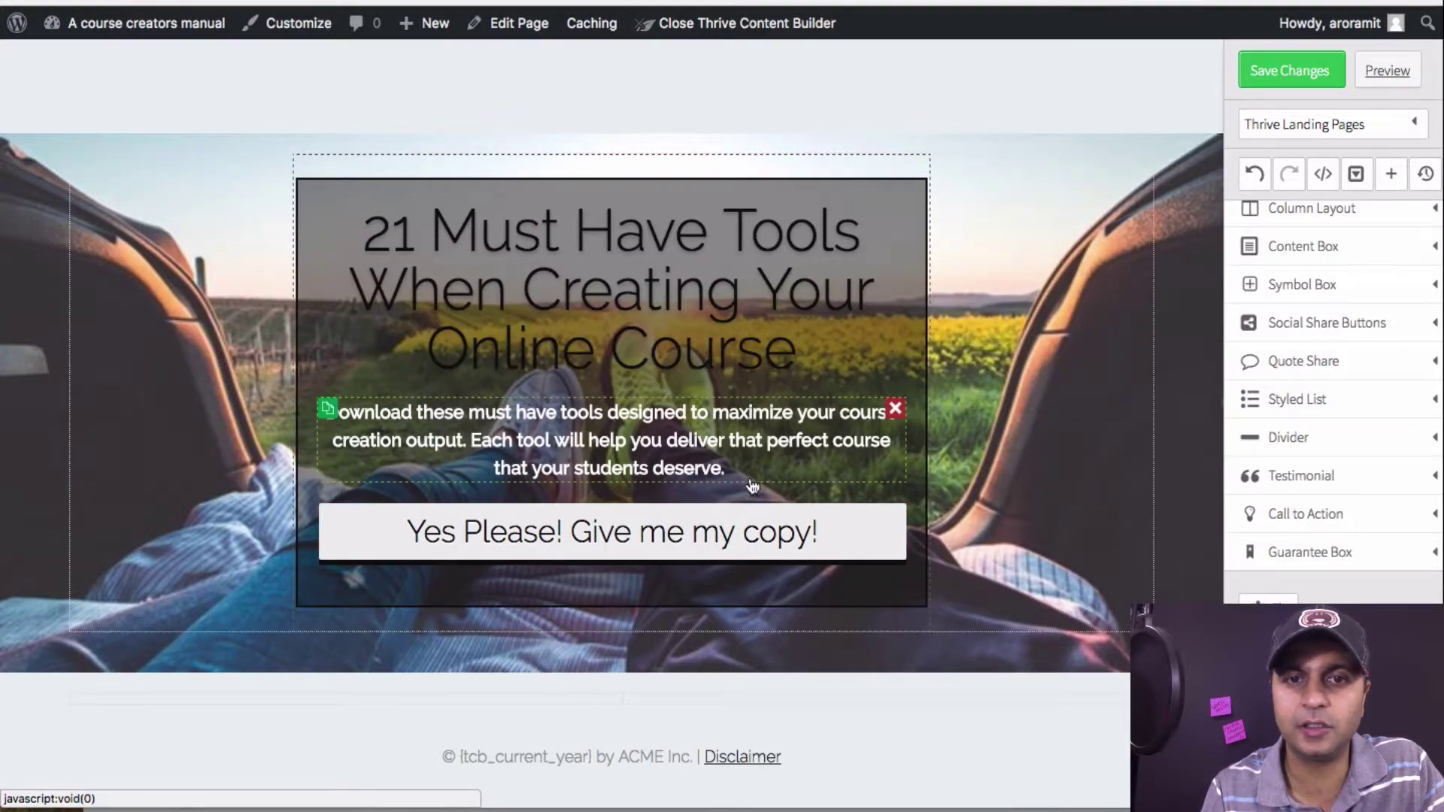
{"action": "left_click", "coordinate": [703, 530]}
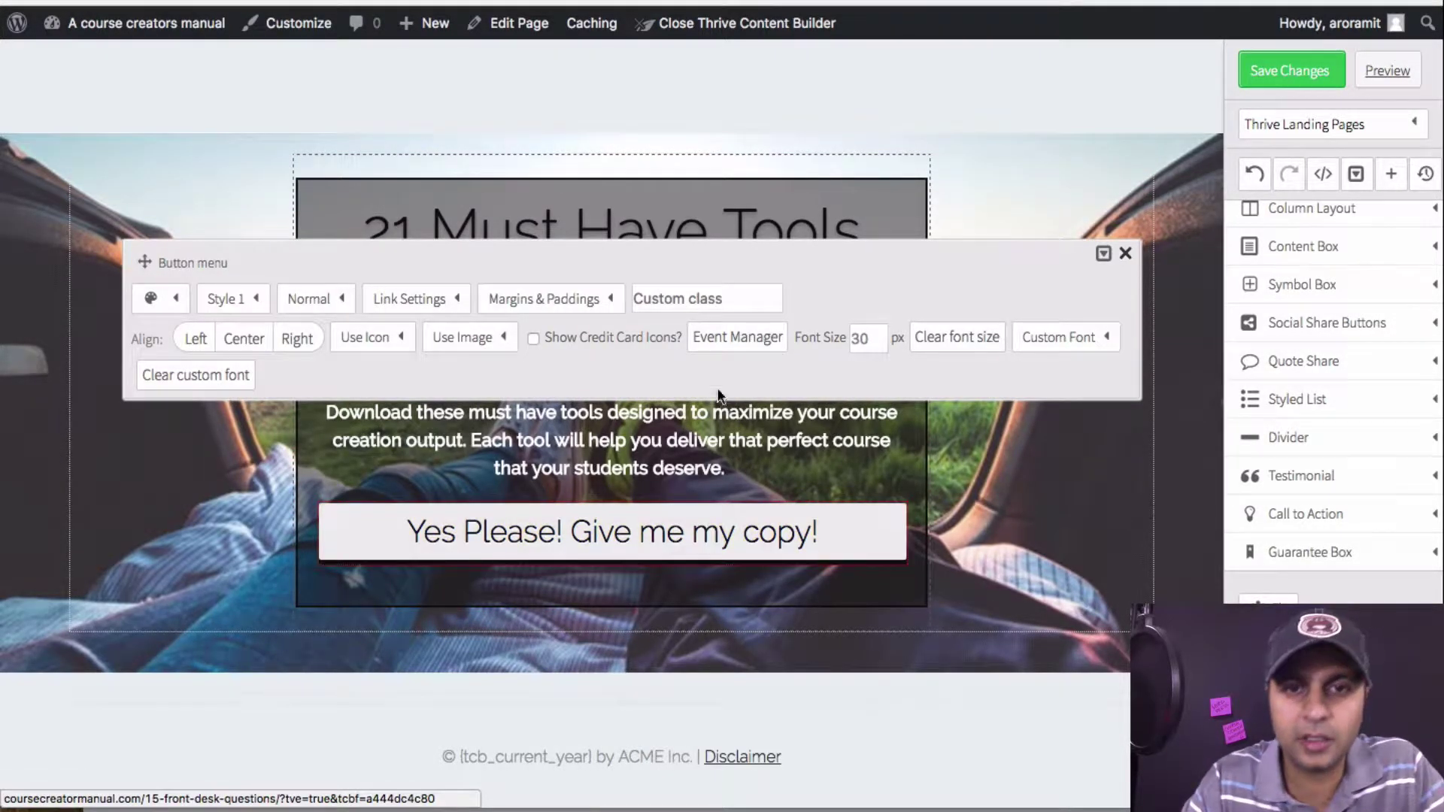
{"action": "left_click", "coordinate": [724, 338]}
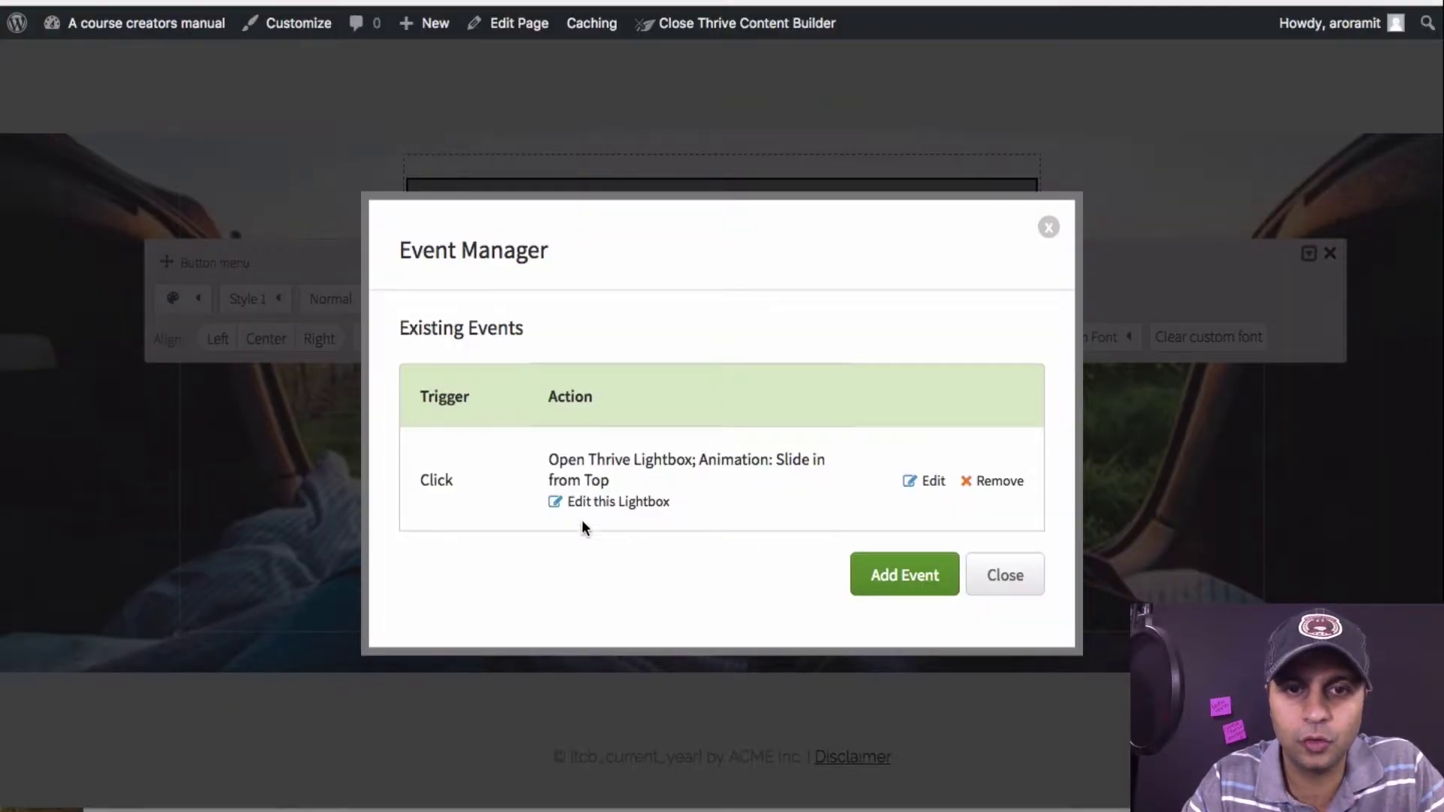
{"action": "left_click", "coordinate": [1005, 577]}
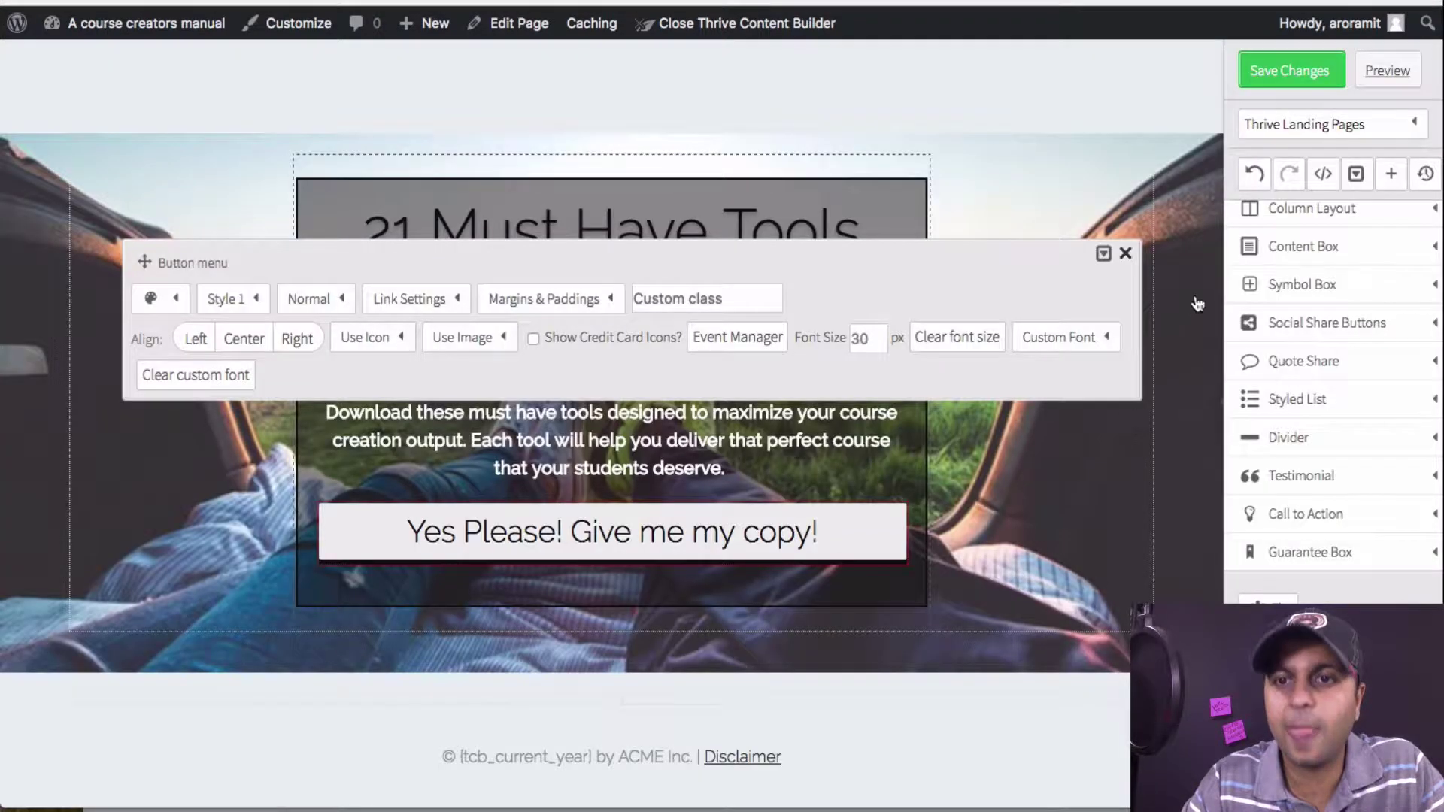
{"action": "left_click", "coordinate": [1126, 255]}
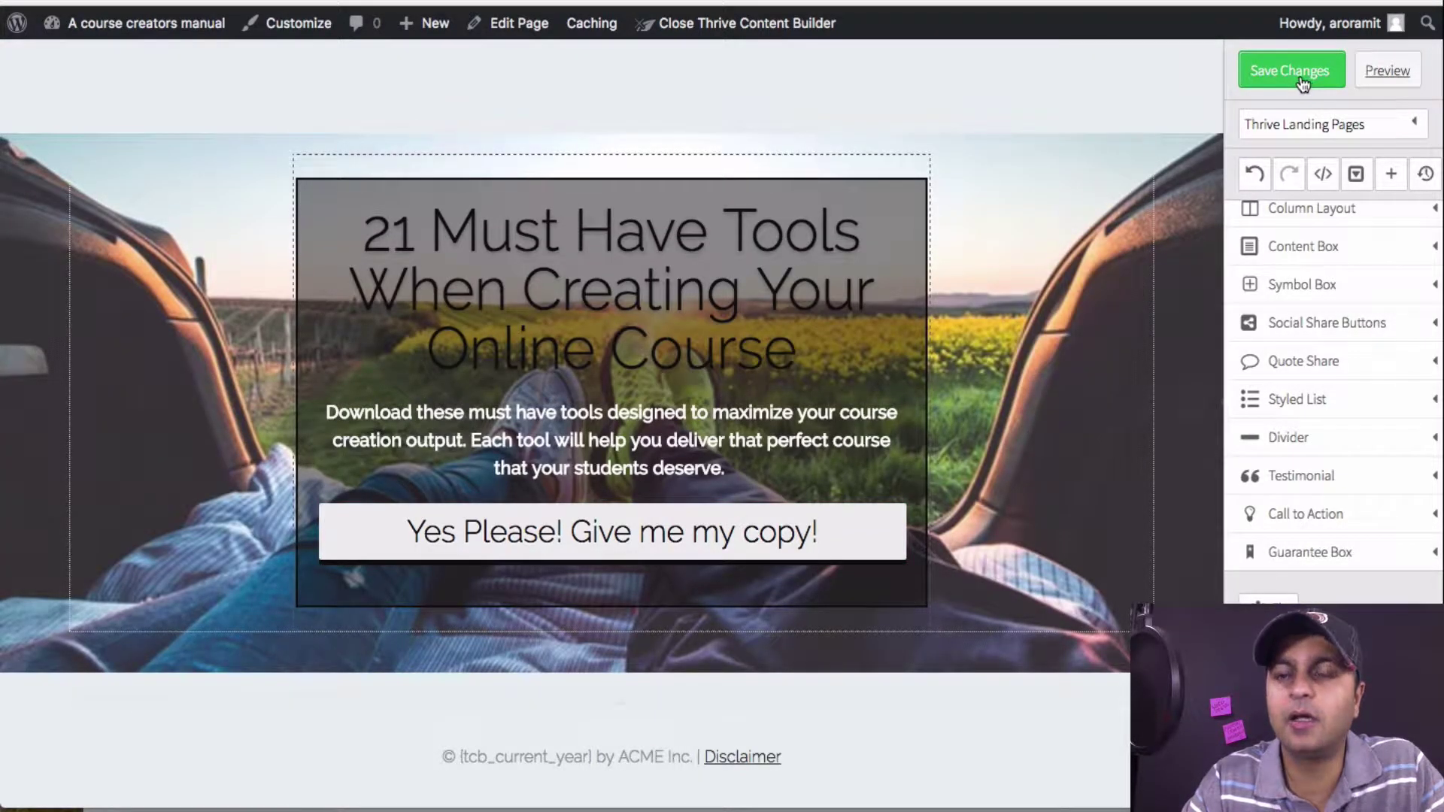
{"action": "left_click", "coordinate": [1303, 81]}
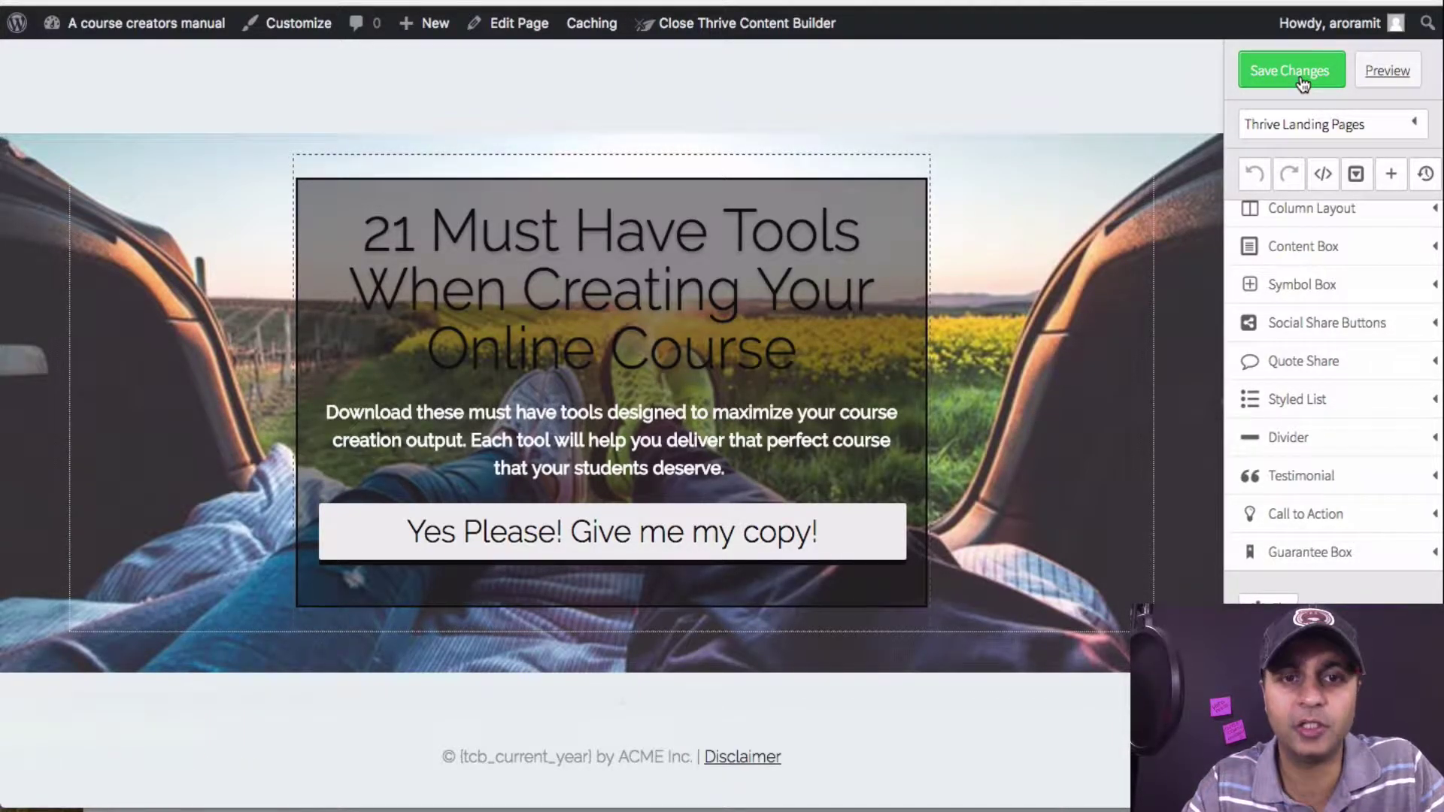
- Add the line 'Landing page -> Open Lightbox -> Enter Email -> Thank you page' to Notes
{"action": "key", "text": "super+Tab"}
{"action": "key", "text": "Return"}
{"action": "key", "text": "Return"}
{"action": "type", "text": "La"}
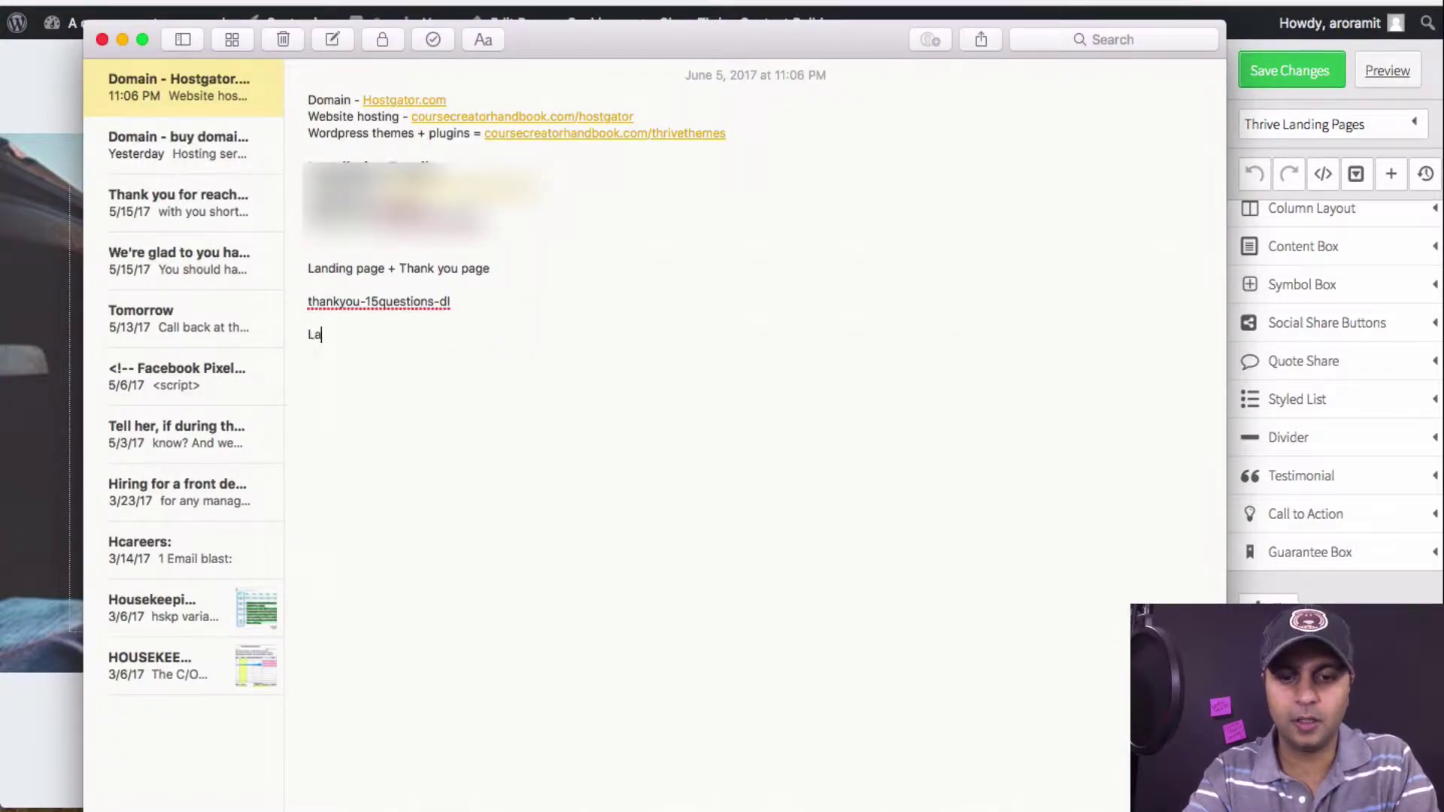
{"action": "type", "text": "nding page "}
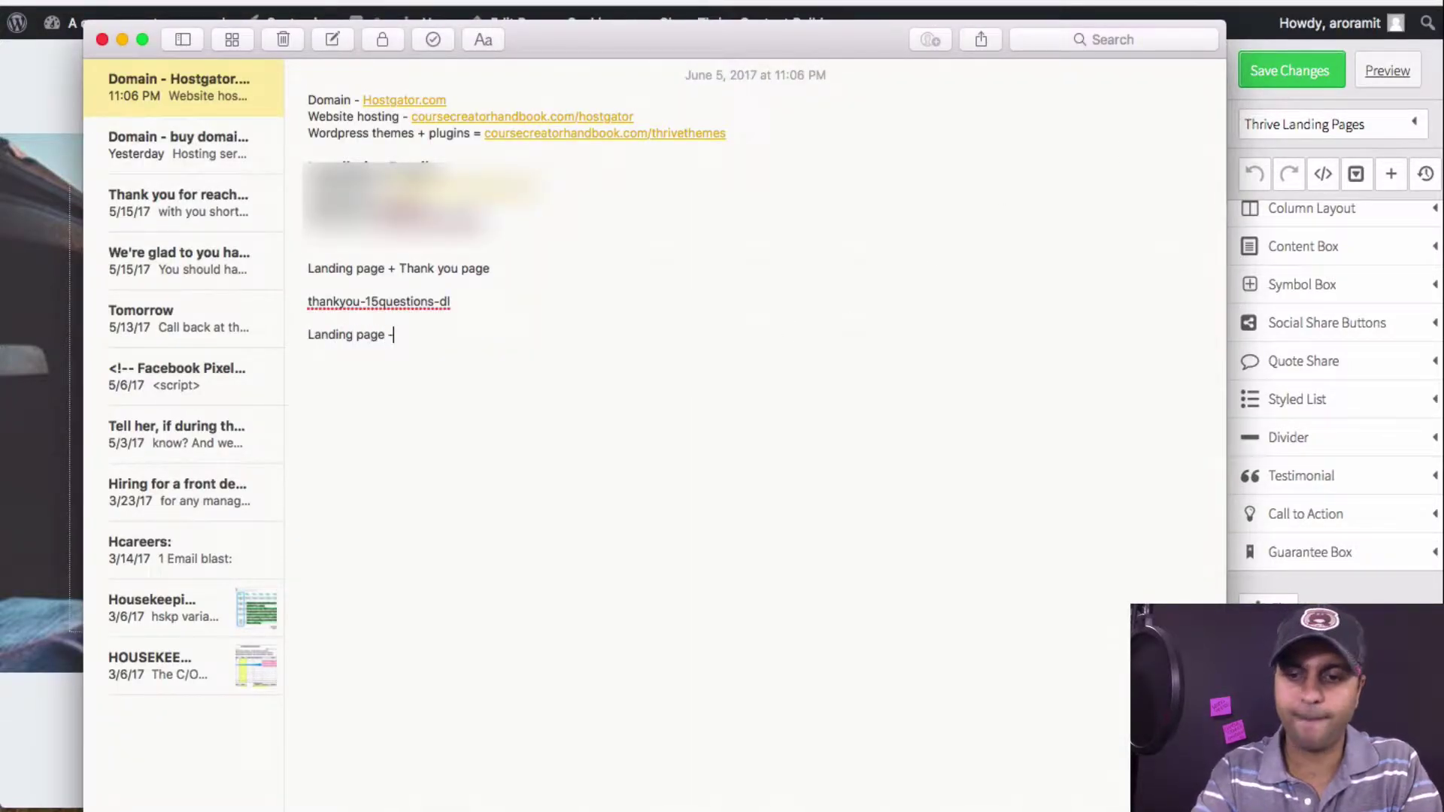
{"action": "type", "text": "-> Open Lightbo"}
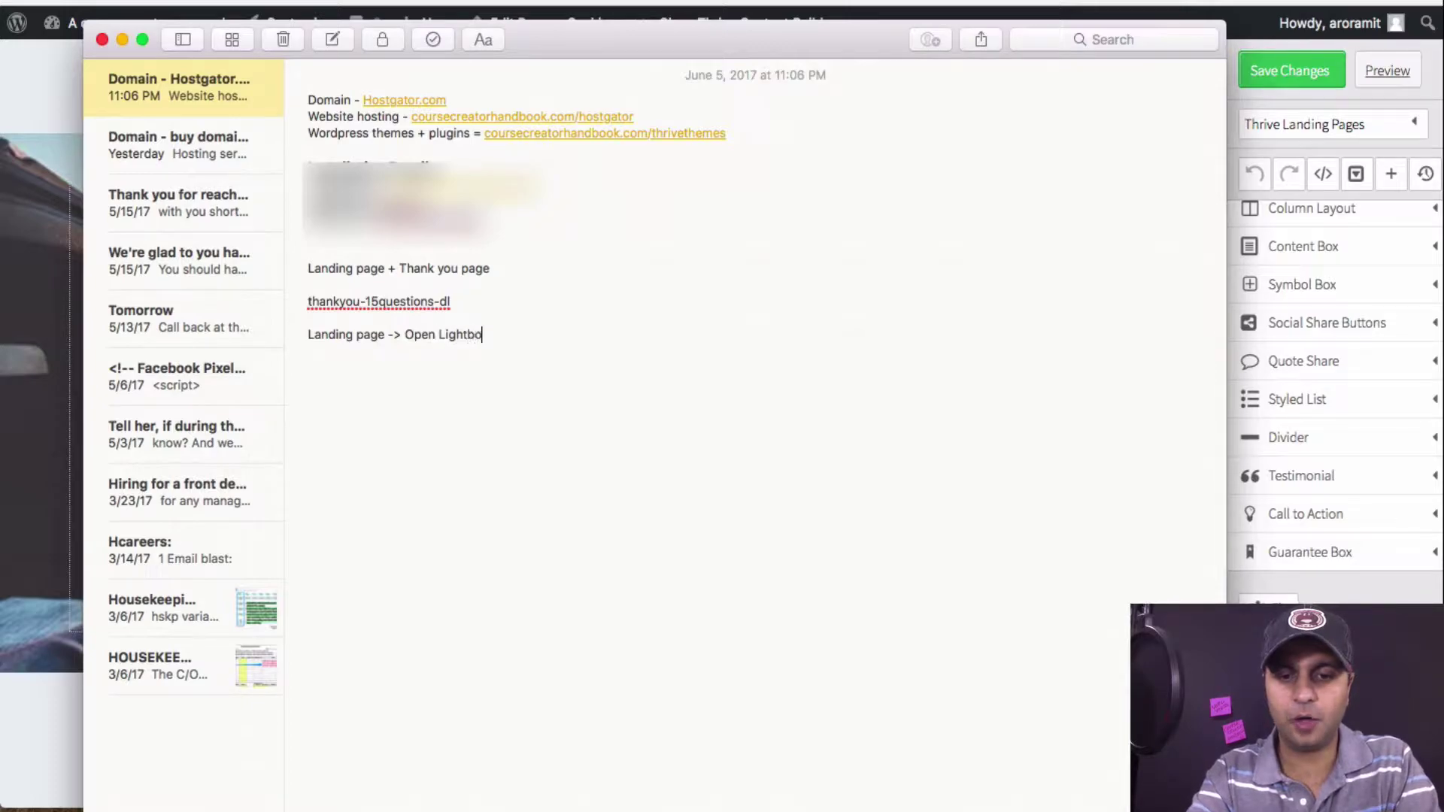
{"action": "type", "text": "x -> "}
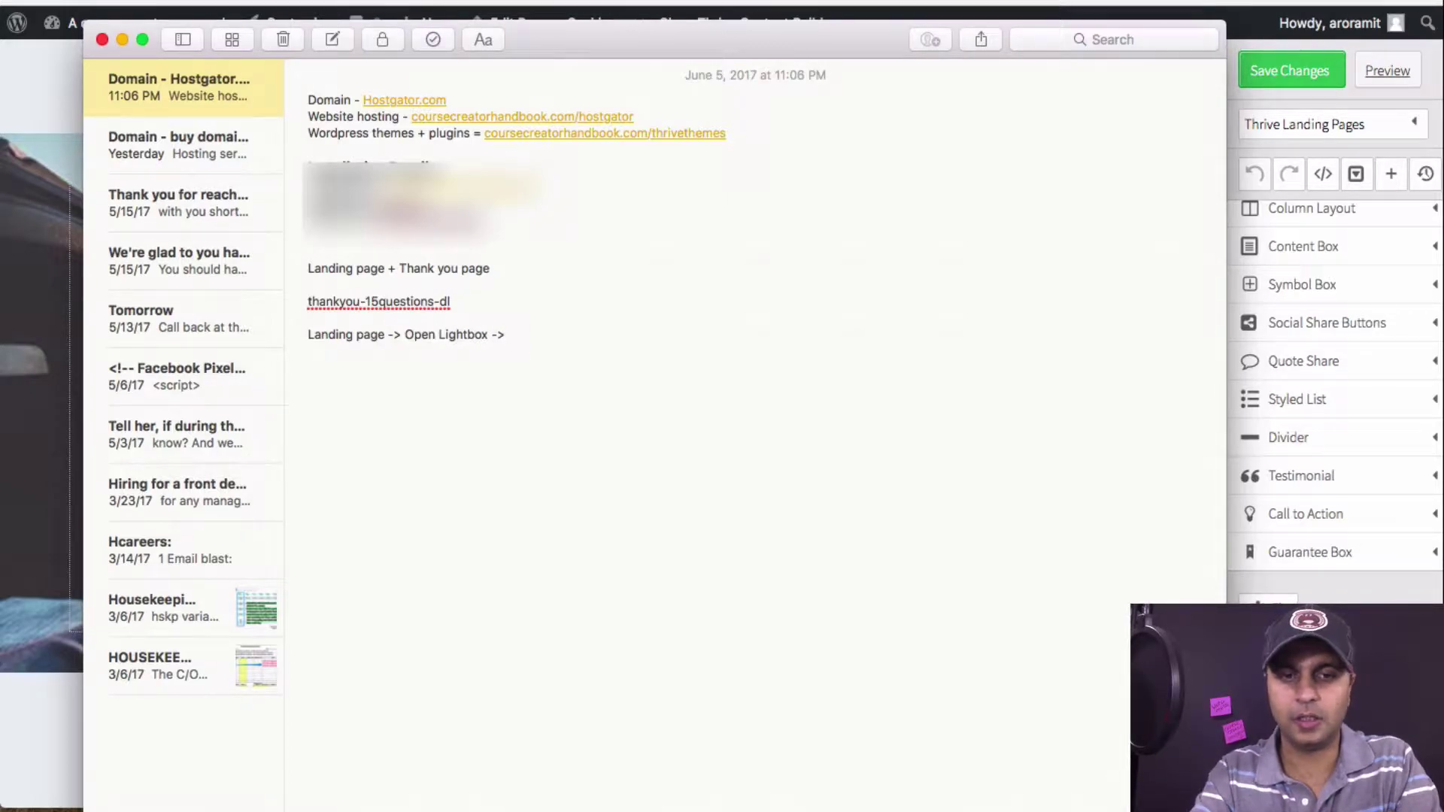
{"action": "type", "text": "Enter Email "}
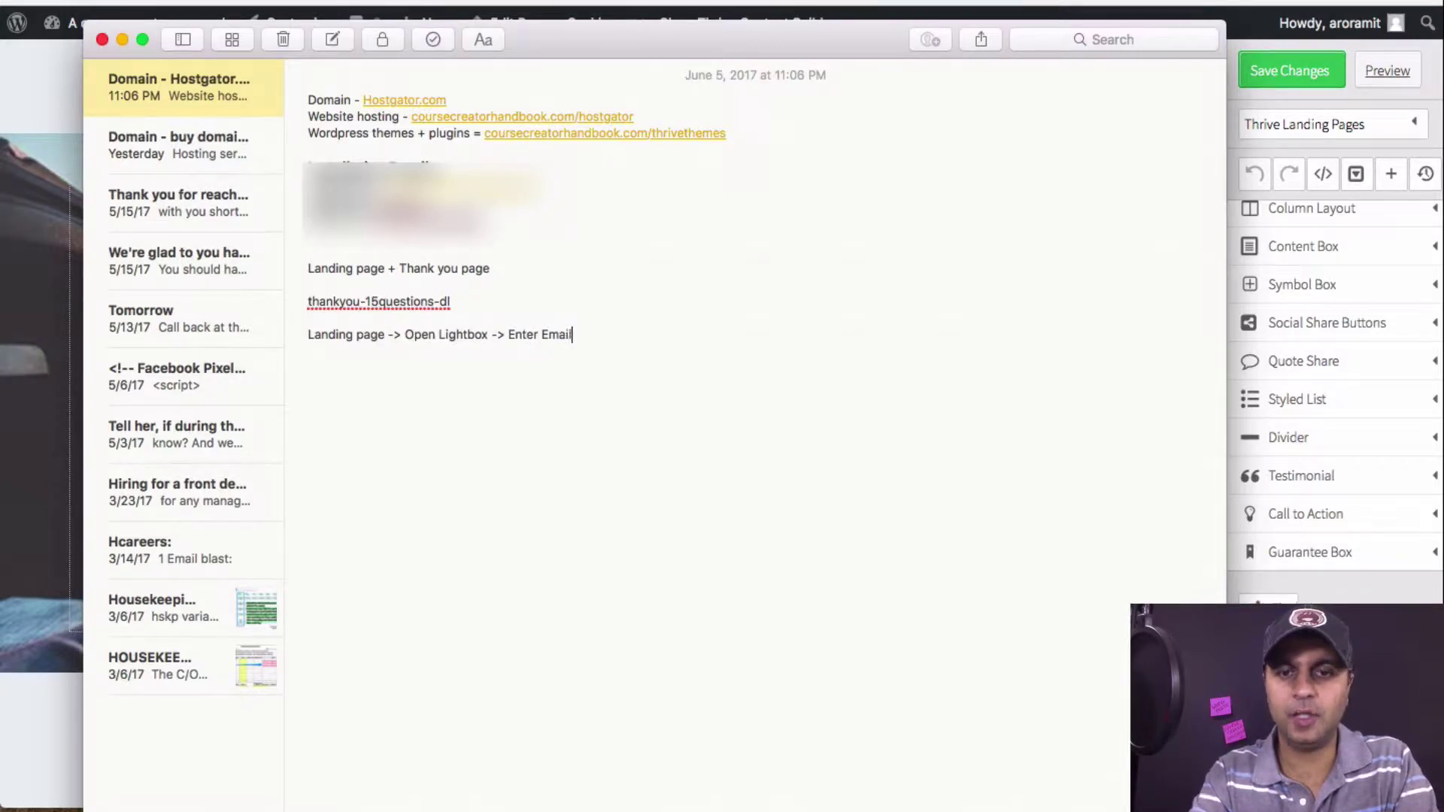
{"action": "type", "text": "-"}
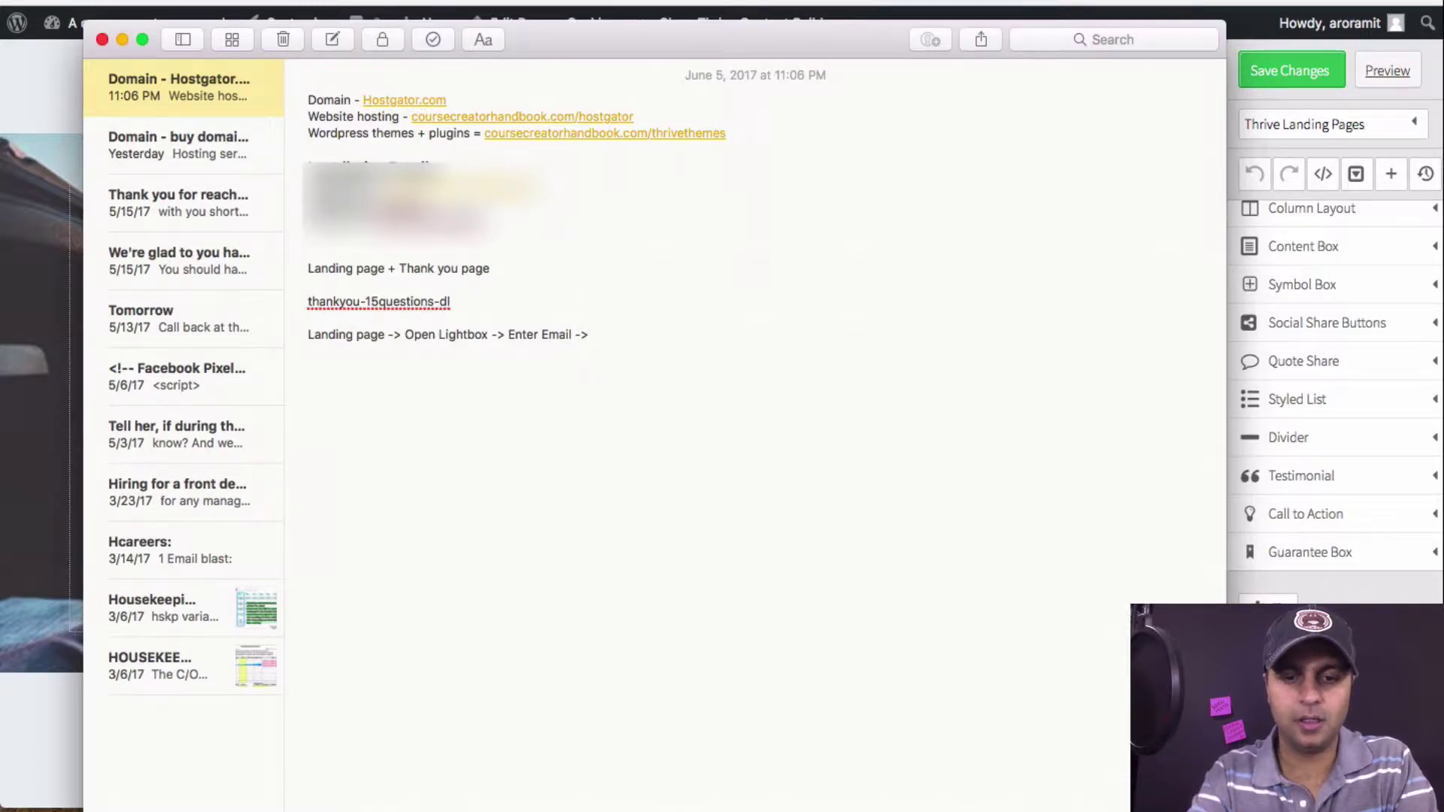
{"action": "type", "text": "> Thank you page"}
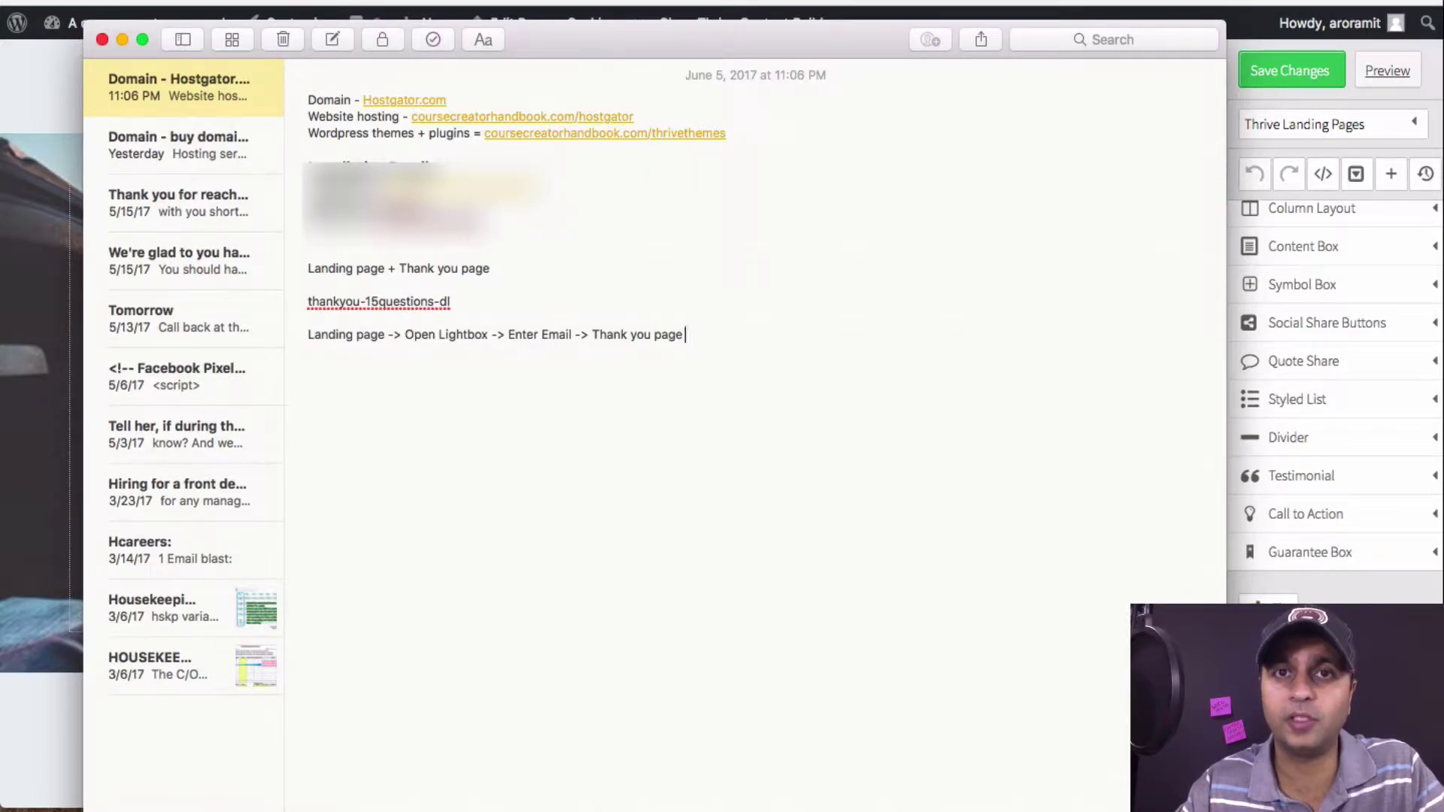
{"action": "key", "text": "super+Tab"}
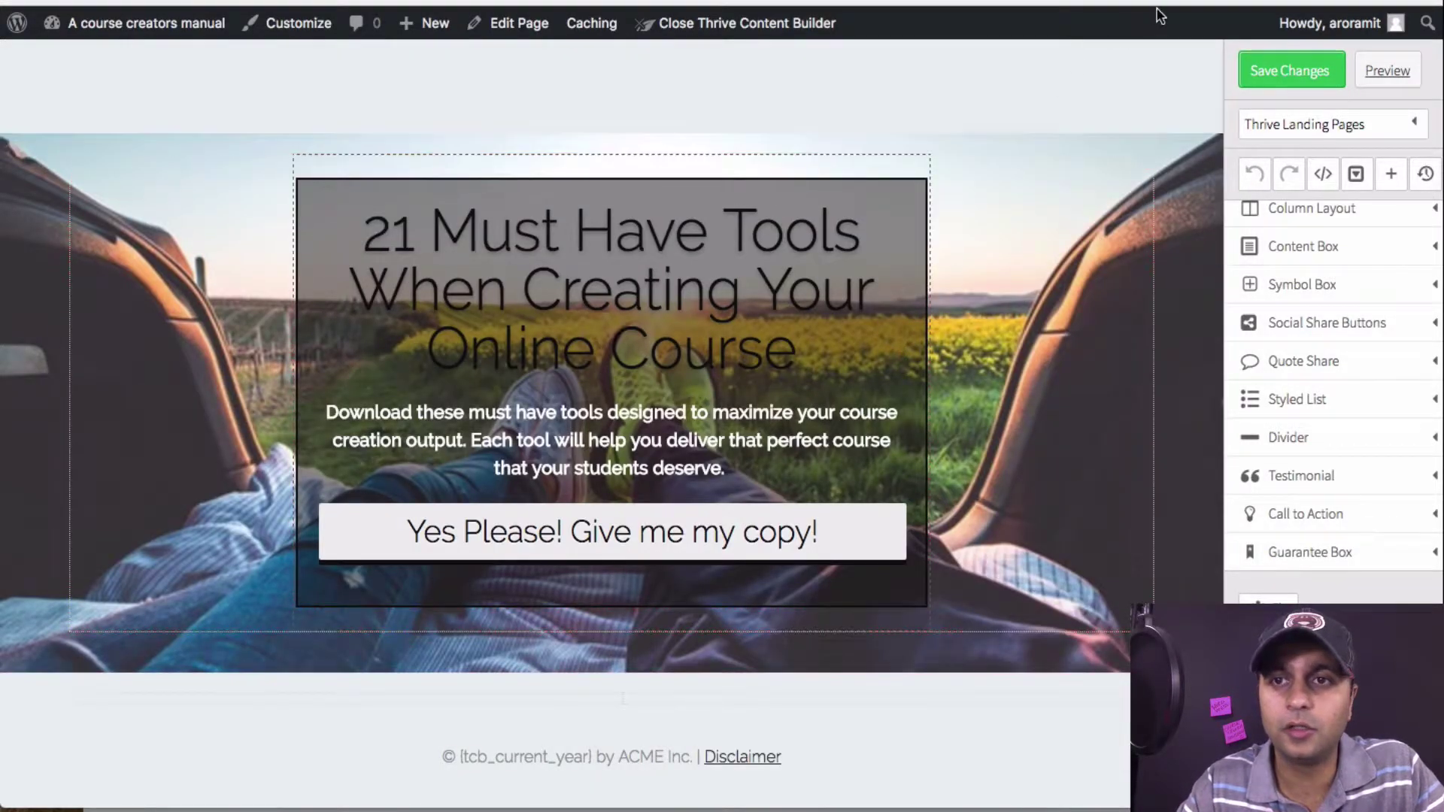
- Make the '21 Must Have Tools When Creating Your Online Course' headline white (#ffffff) and save
{"action": "left_click", "coordinate": [1299, 72]}
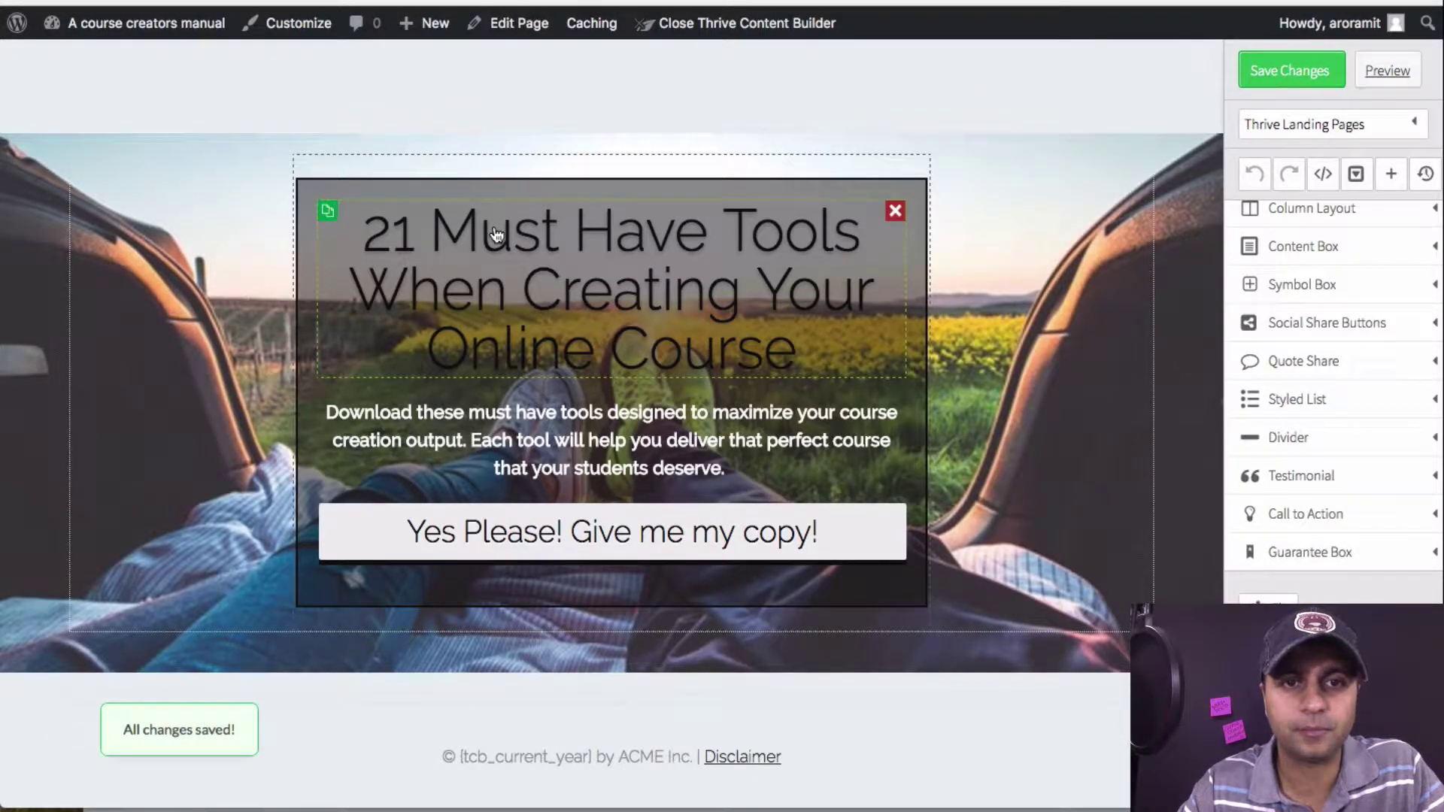
{"action": "triple_click", "coordinate": [497, 235]}
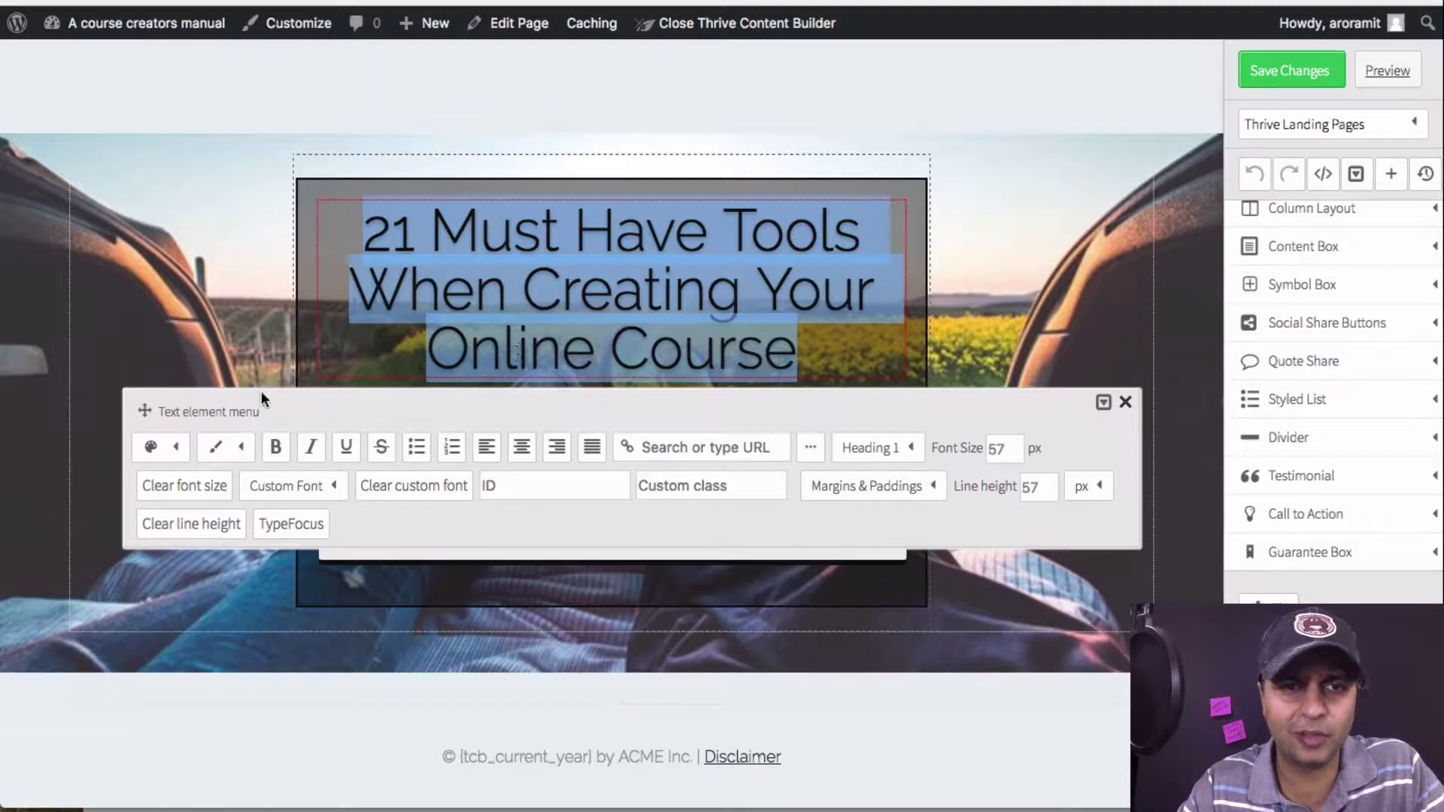
{"action": "left_click", "coordinate": [154, 451]}
{"action": "left_click", "coordinate": [373, 516]}
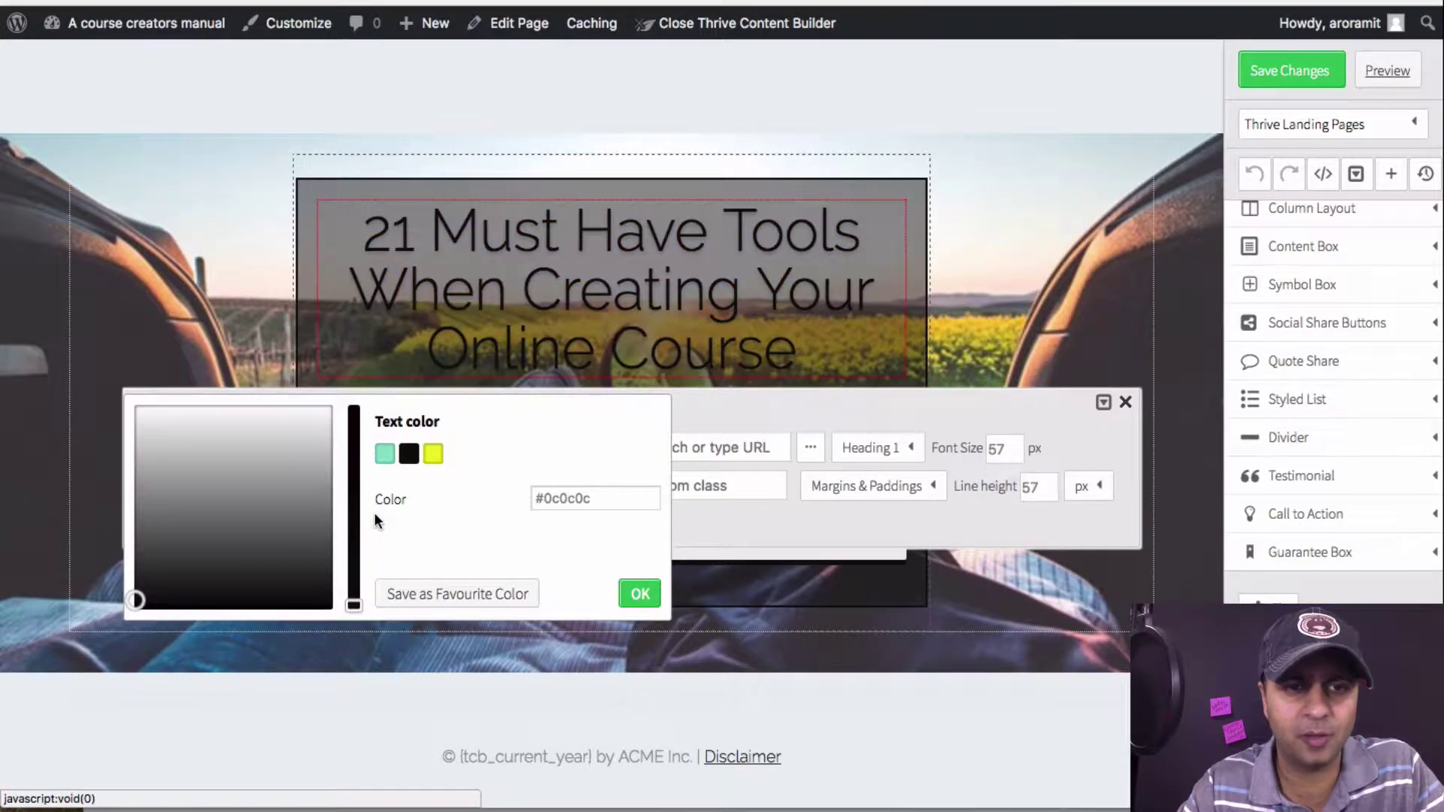
{"action": "left_click_drag", "start_coordinate": [134, 600], "coordinate": [140, 390]}
{"action": "left_click", "coordinate": [640, 593]}
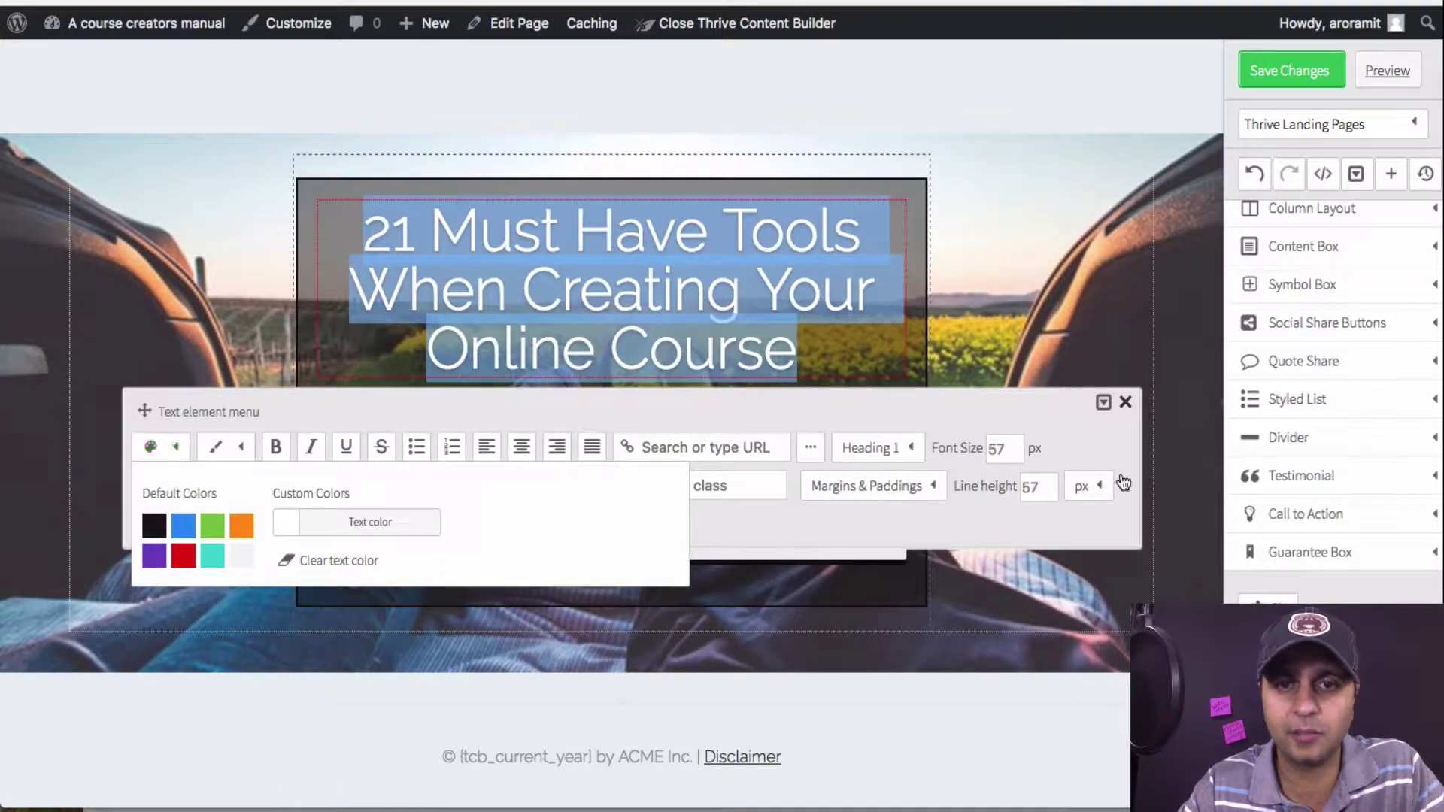
{"action": "left_click", "coordinate": [1126, 402]}
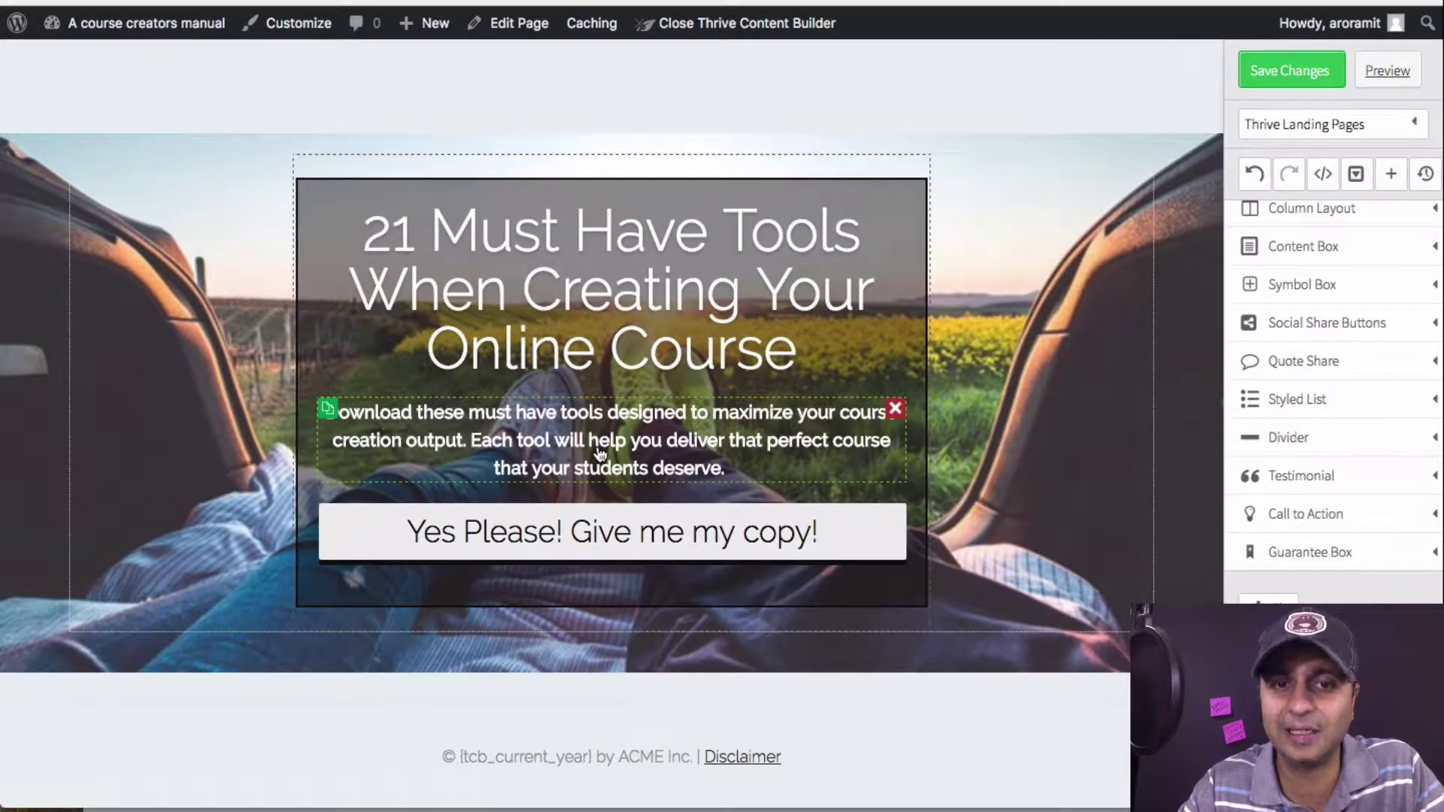
{"action": "left_click", "coordinate": [1311, 83]}
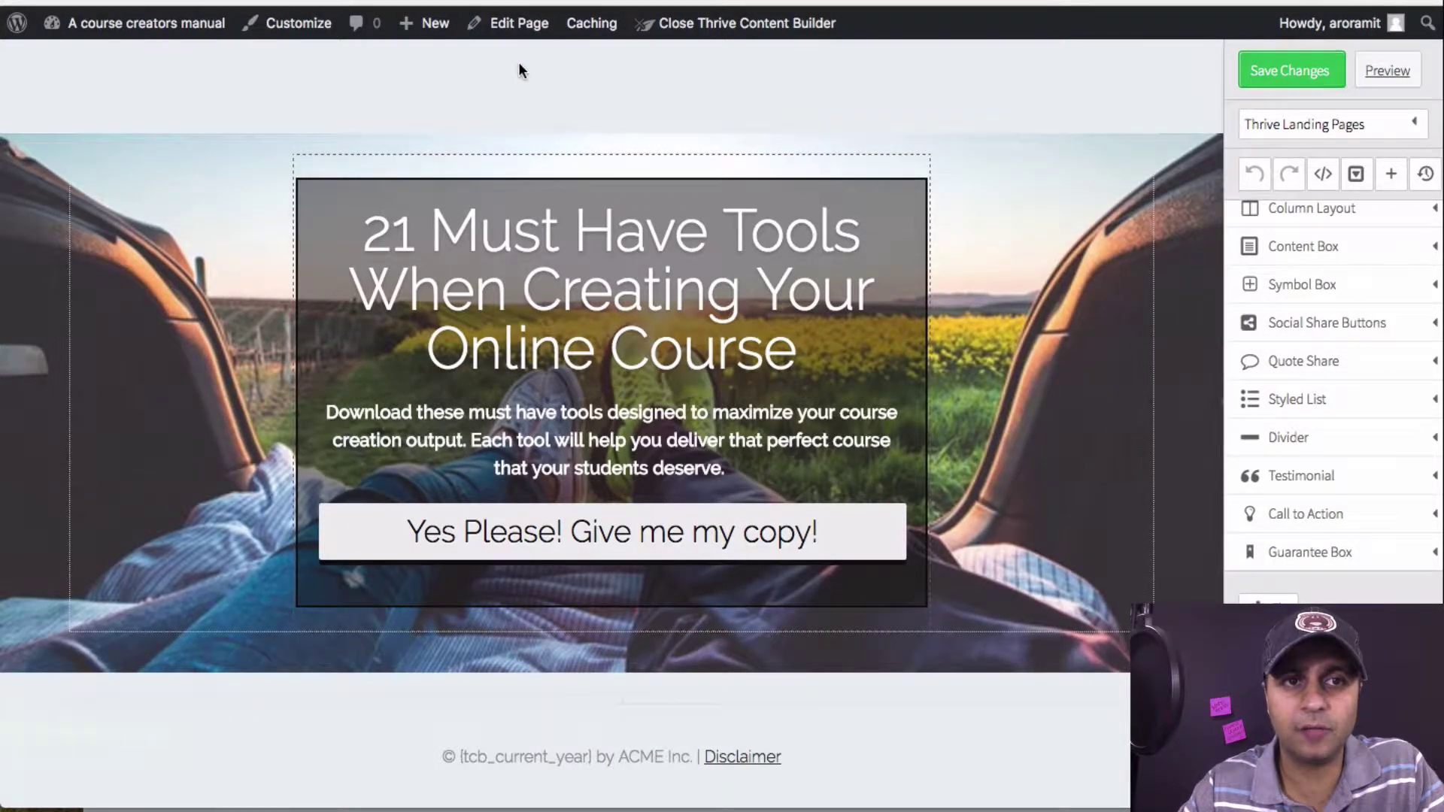
- Return to the '15 front desk questions' WordPress edit screen and update the page
{"action": "left_click", "coordinate": [518, 30]}
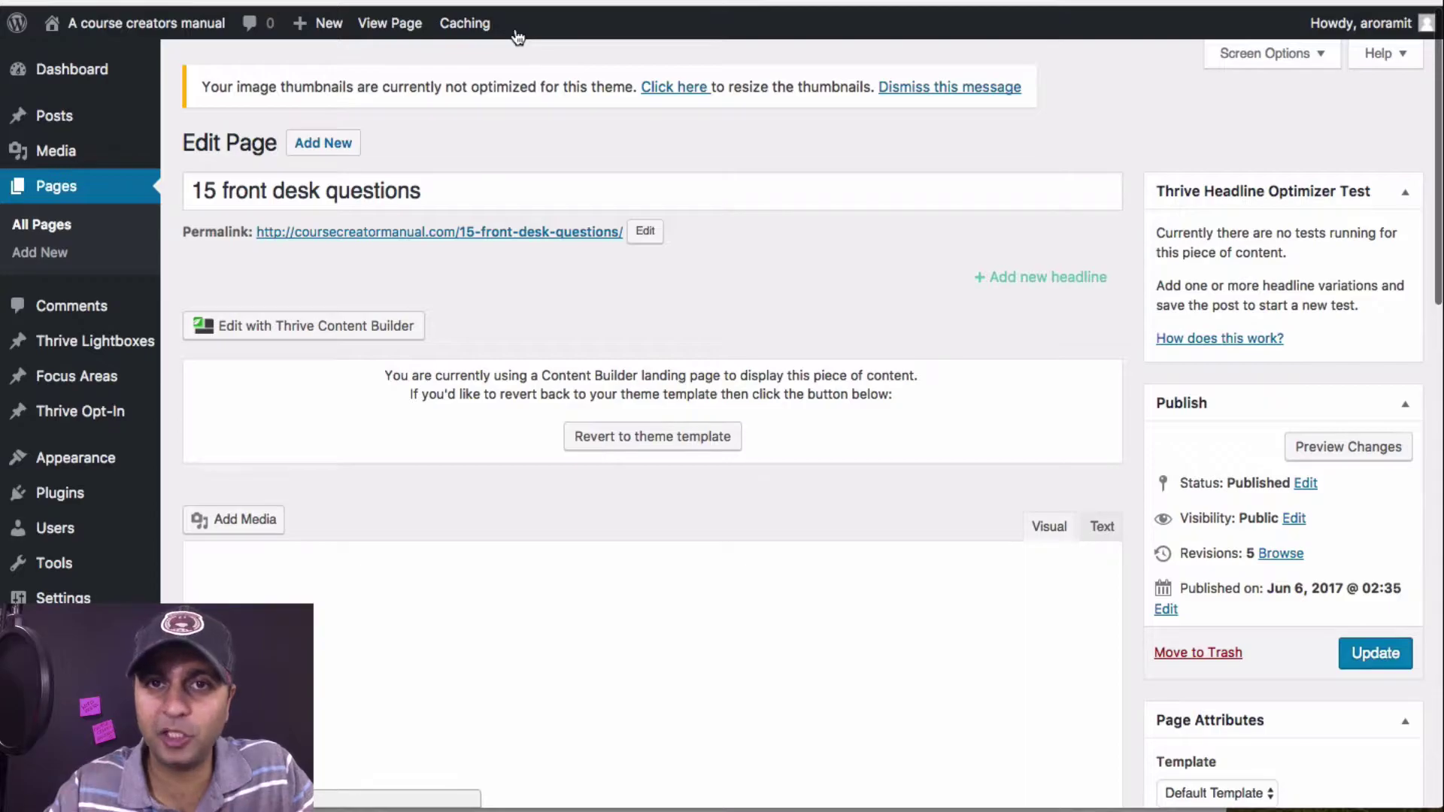
{"action": "left_click", "coordinate": [1377, 654]}
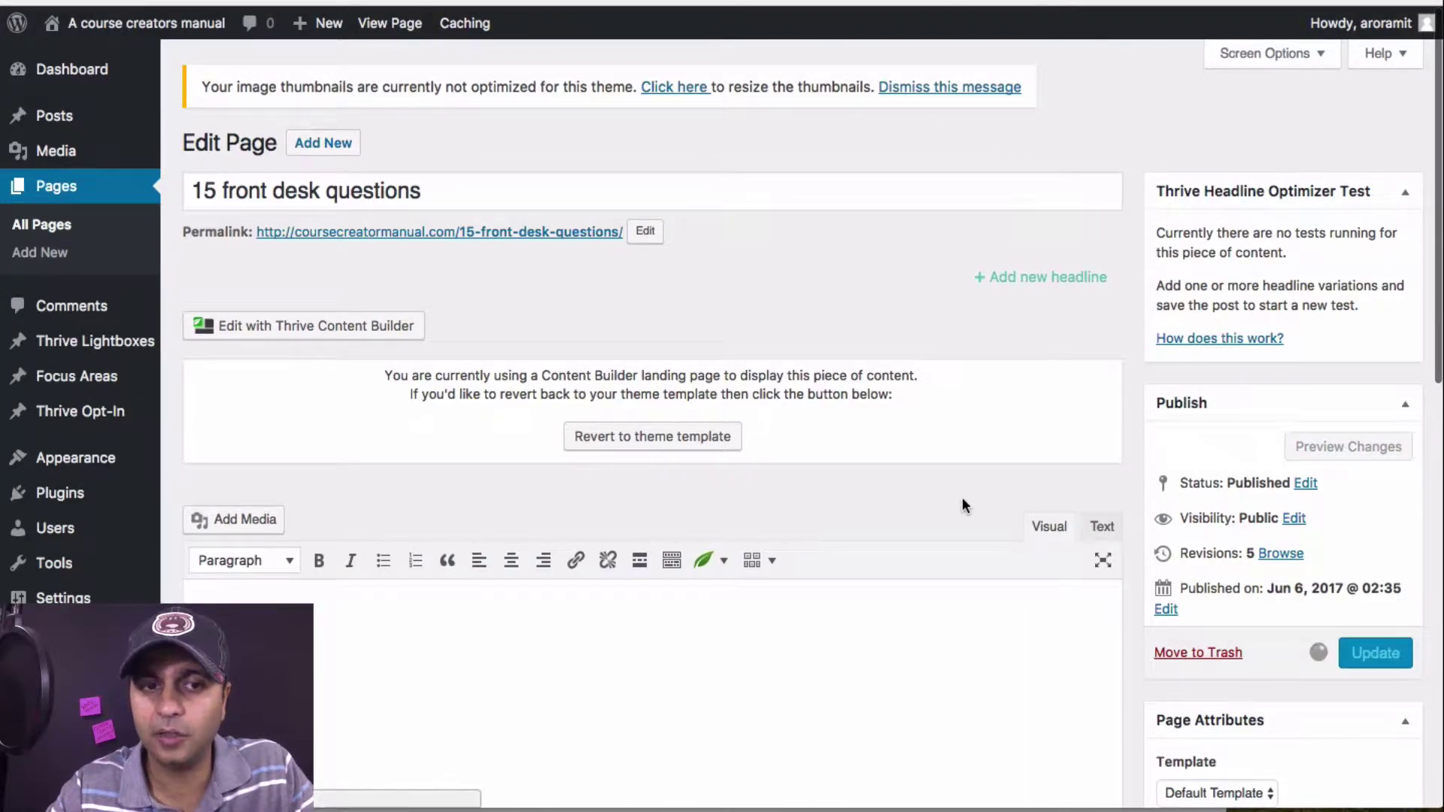
{"action": "scroll", "coordinate": [962, 498], "scroll_direction": "down", "scroll_amount": 4}
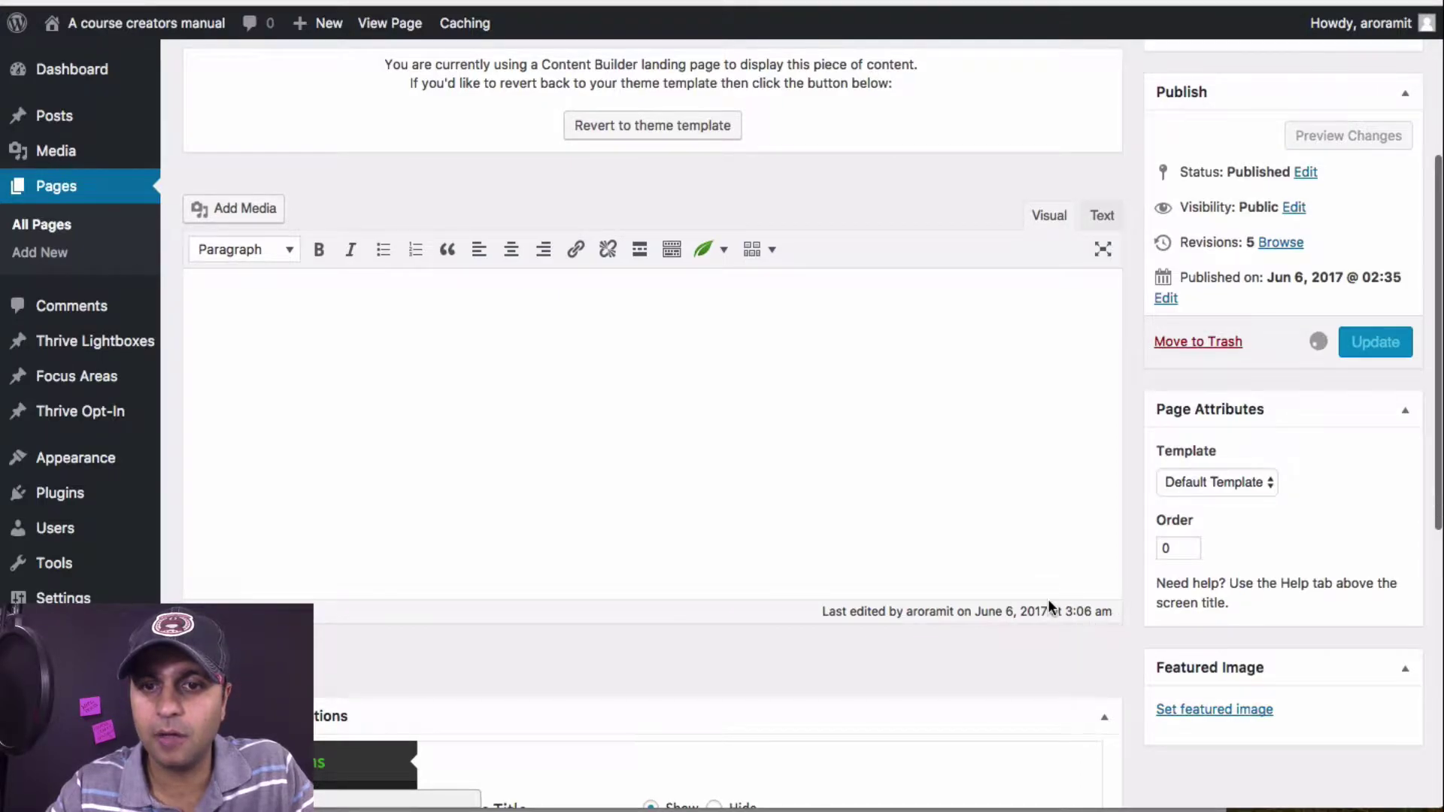
{"action": "scroll", "coordinate": [1056, 606], "scroll_direction": "down", "scroll_amount": 4}
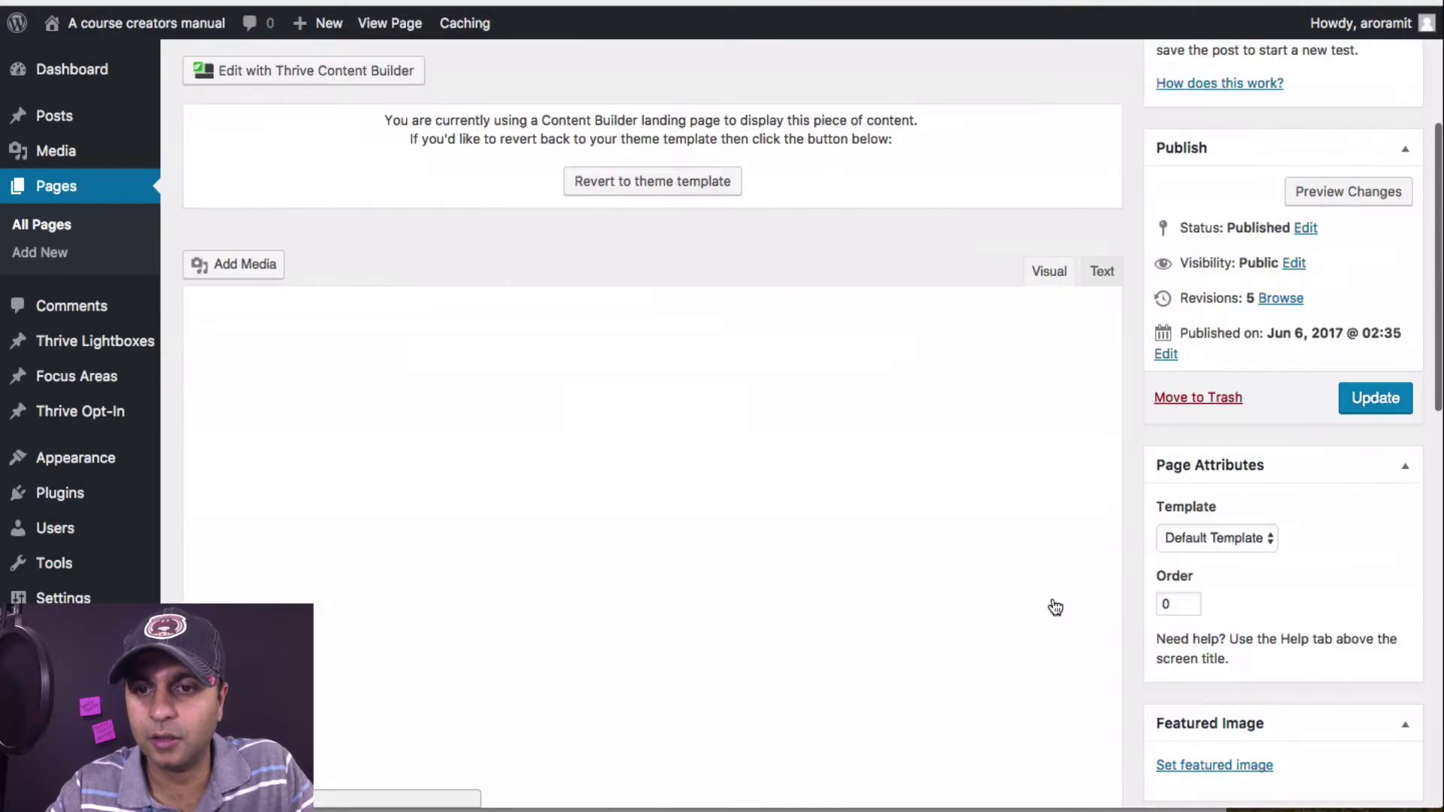
{"action": "scroll", "coordinate": [1063, 574], "scroll_direction": "down", "scroll_amount": 3}
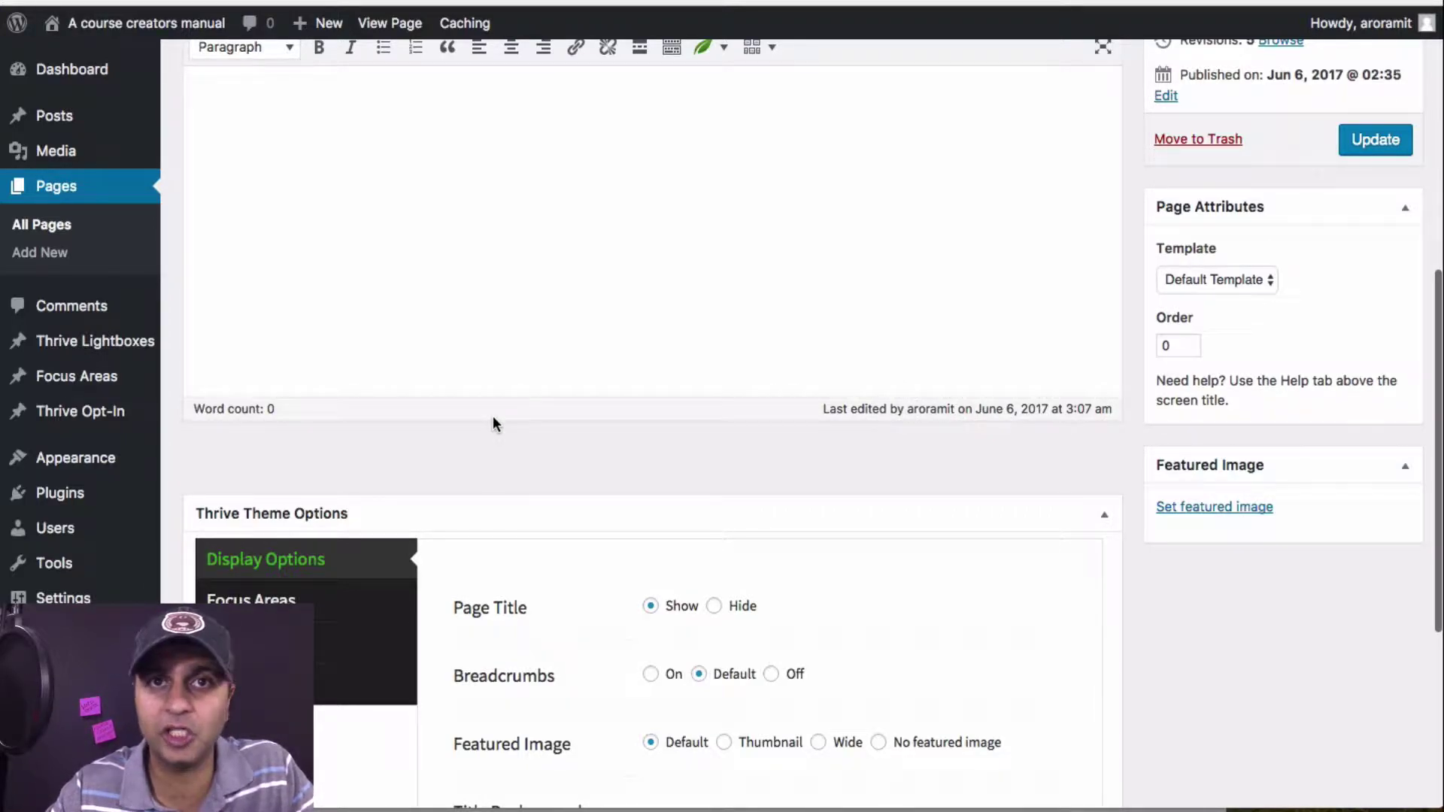
{"action": "mouse_move", "coordinate": [68, 598]}
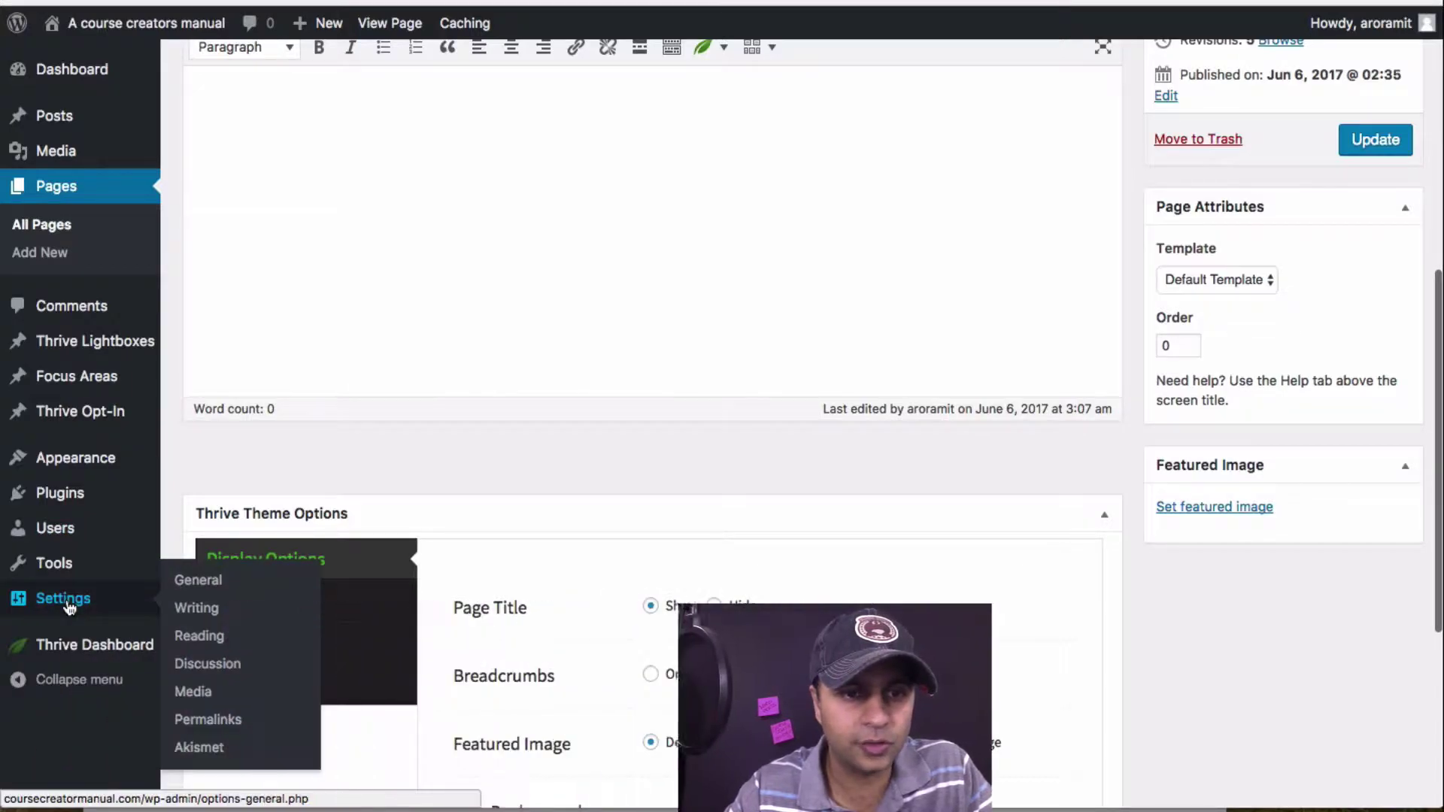
- In General Settings, change the site Timezone to New York
{"action": "left_click", "coordinate": [197, 585]}
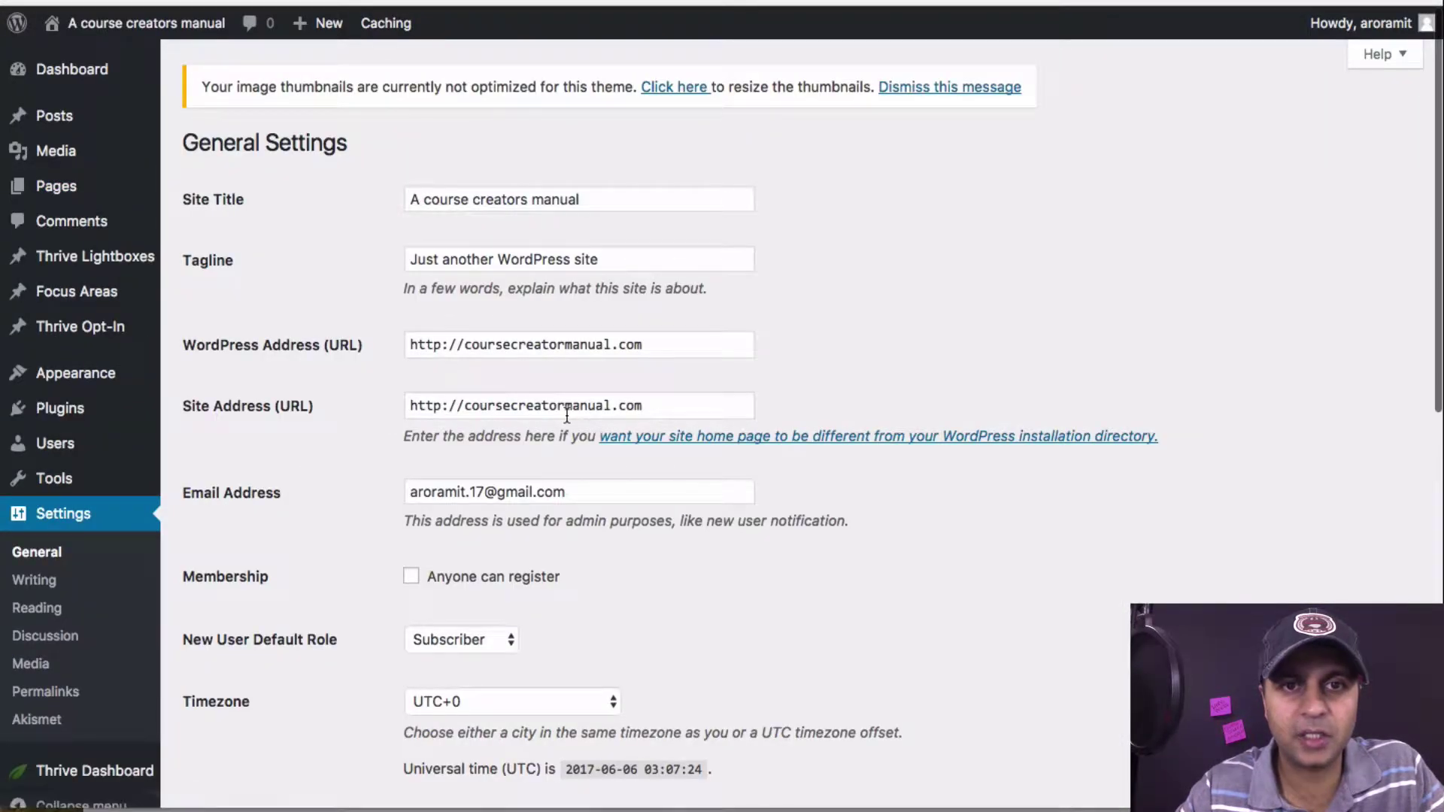
{"action": "scroll", "coordinate": [808, 267], "scroll_direction": "down", "scroll_amount": 5}
{"action": "left_click", "coordinate": [432, 405]}
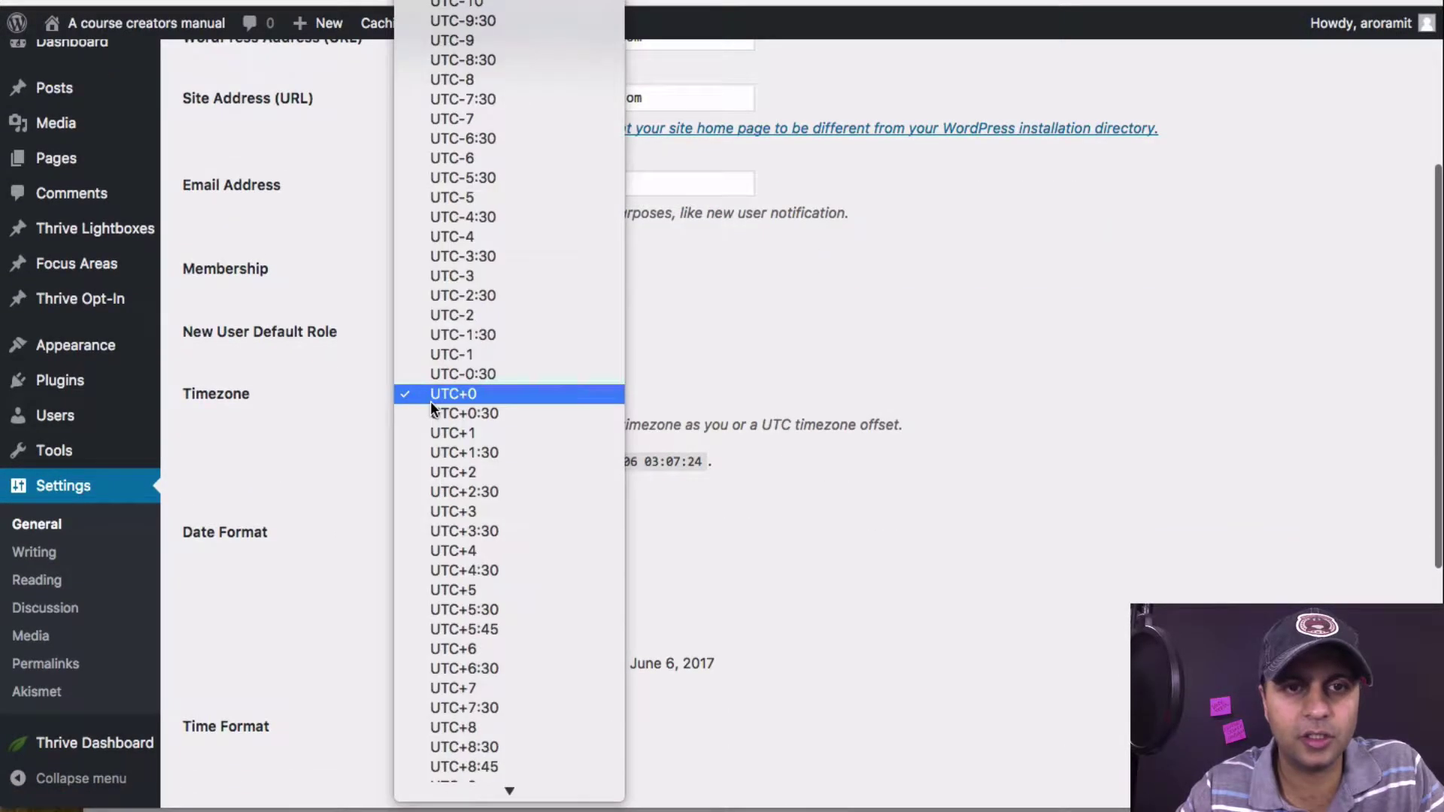
{"action": "scroll", "coordinate": [431, 400], "scroll_direction": "up", "scroll_amount": 15}
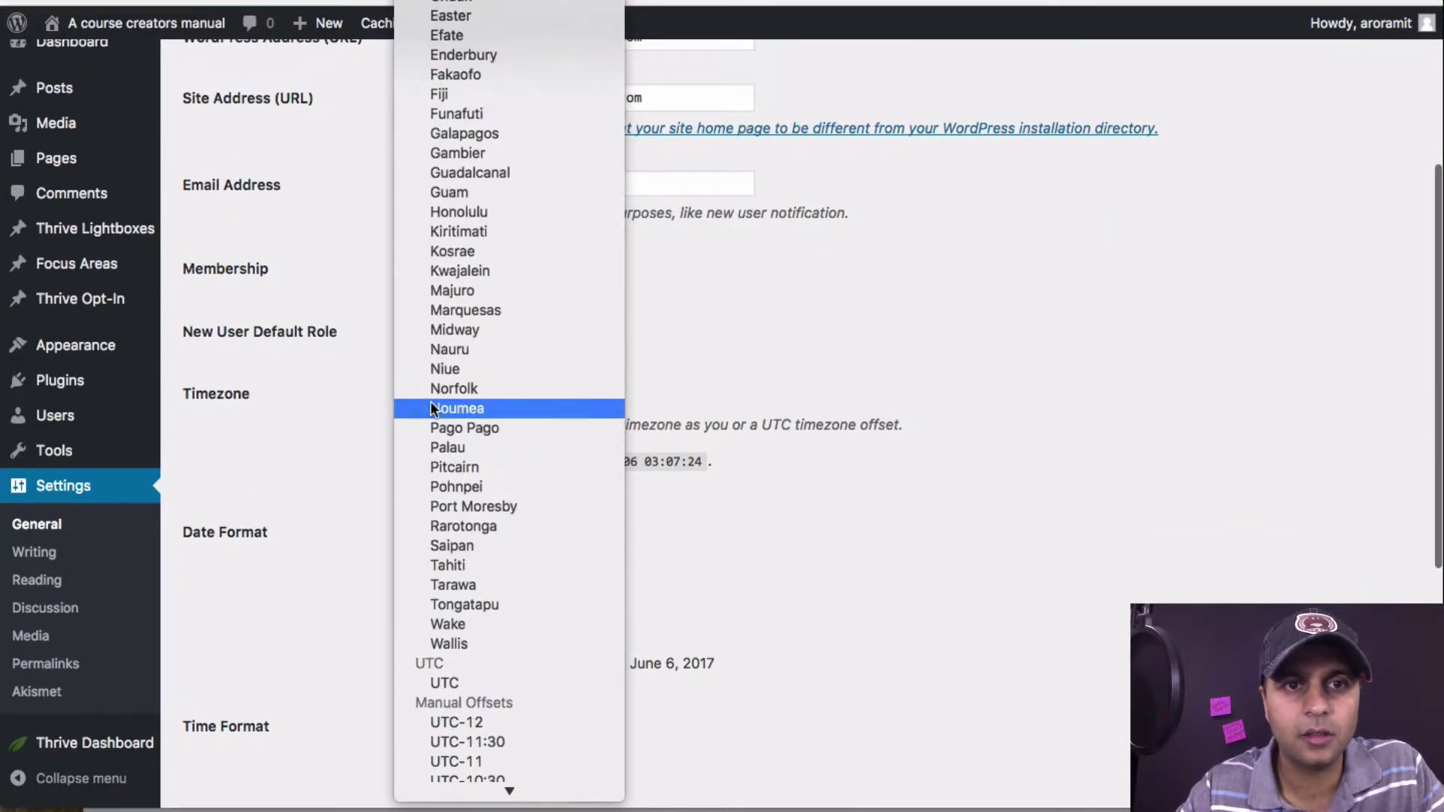
{"action": "scroll", "coordinate": [430, 400], "scroll_direction": "up", "scroll_amount": 3}
{"action": "scroll", "coordinate": [430, 400], "scroll_direction": "down", "scroll_amount": 15}
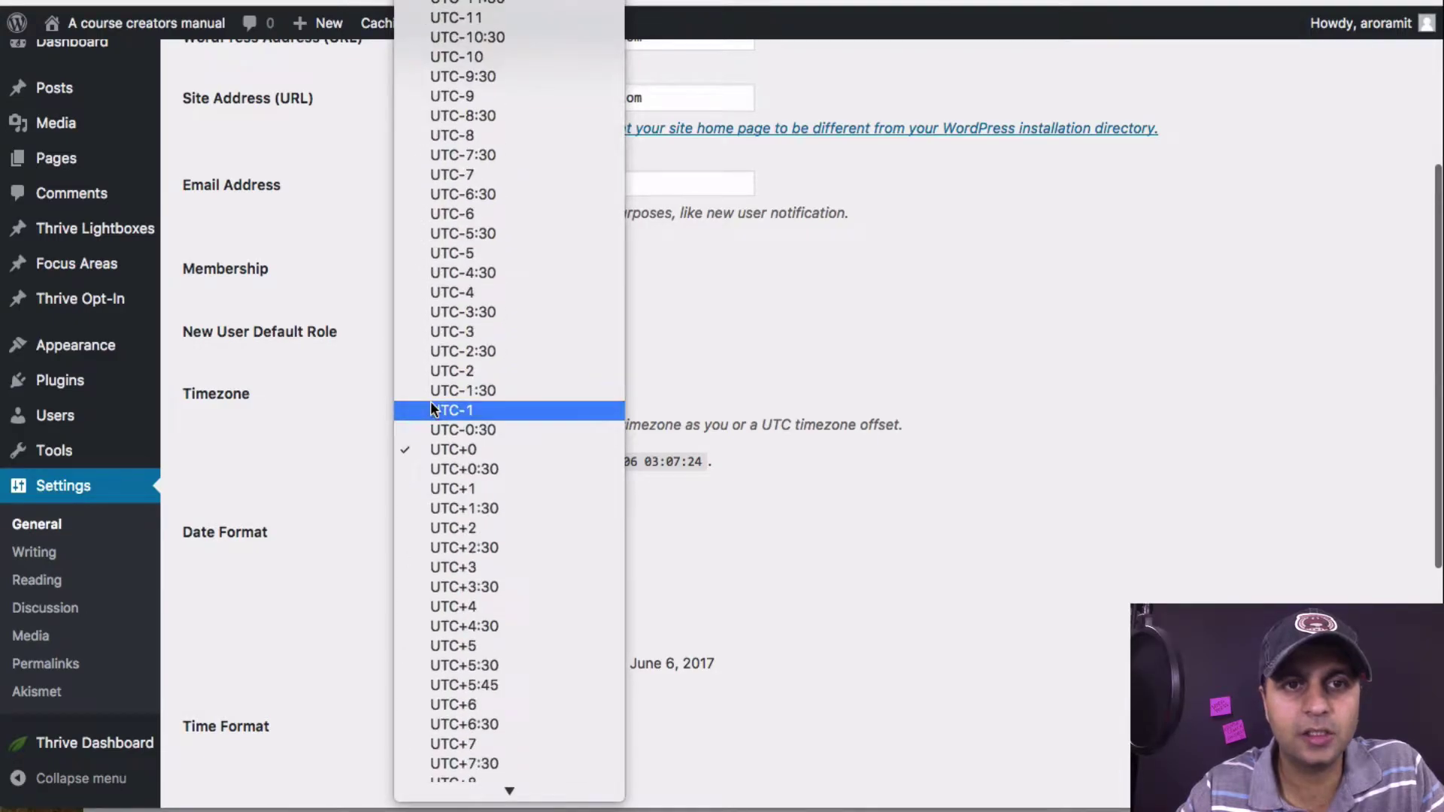
{"action": "scroll", "coordinate": [430, 400], "scroll_direction": "up", "scroll_amount": 15}
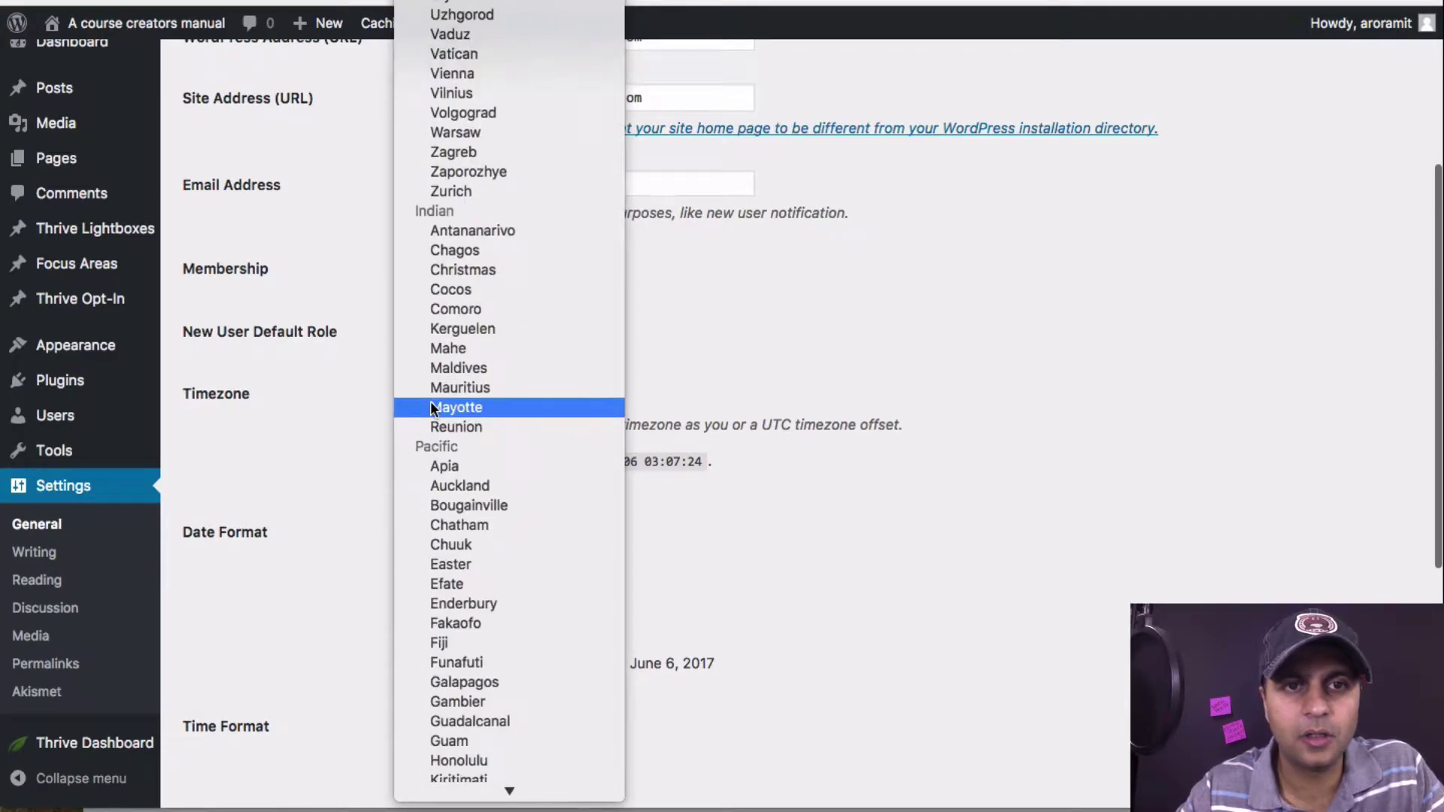
{"action": "scroll", "coordinate": [431, 400], "scroll_direction": "up", "scroll_amount": 15}
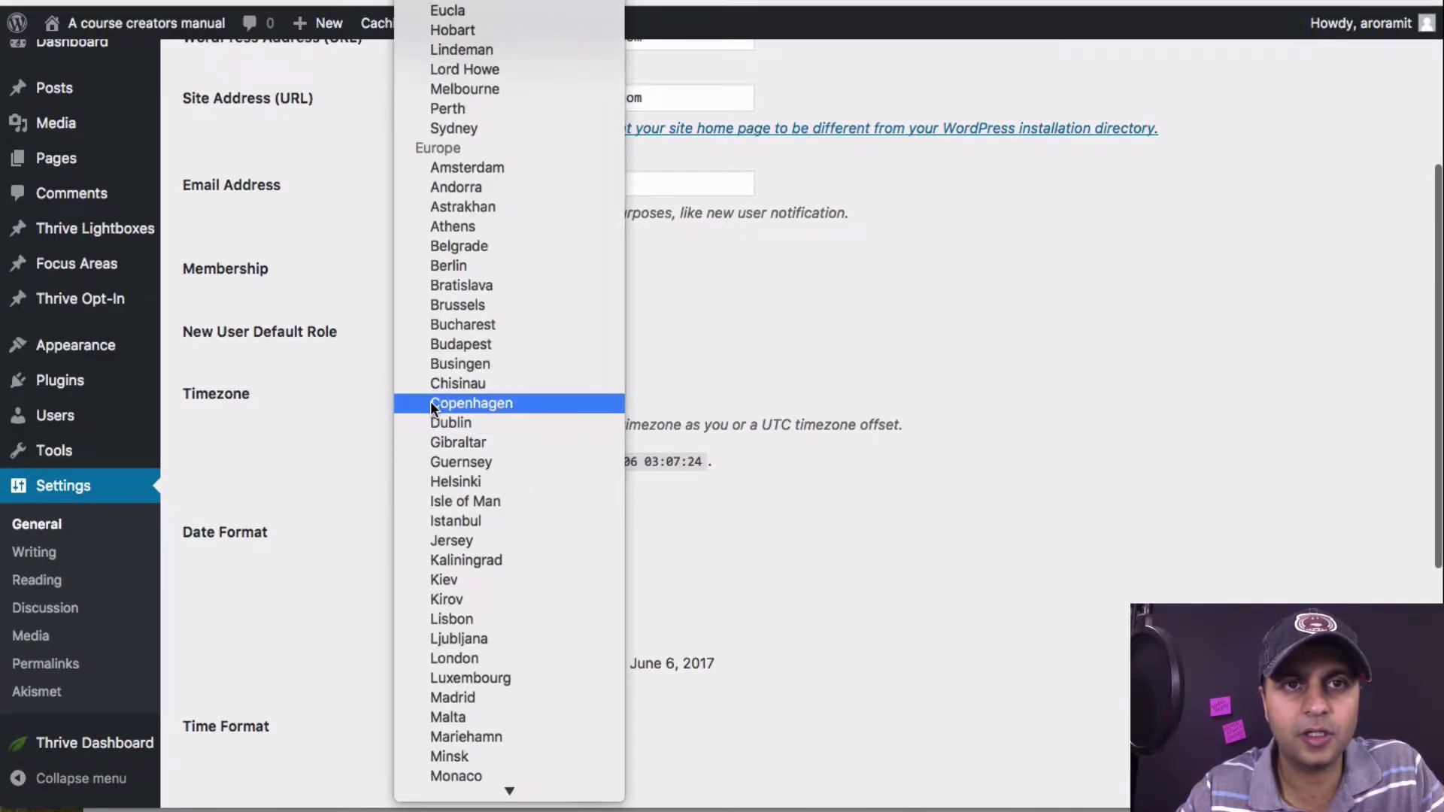
{"action": "scroll", "coordinate": [431, 400], "scroll_direction": "up", "scroll_amount": 15}
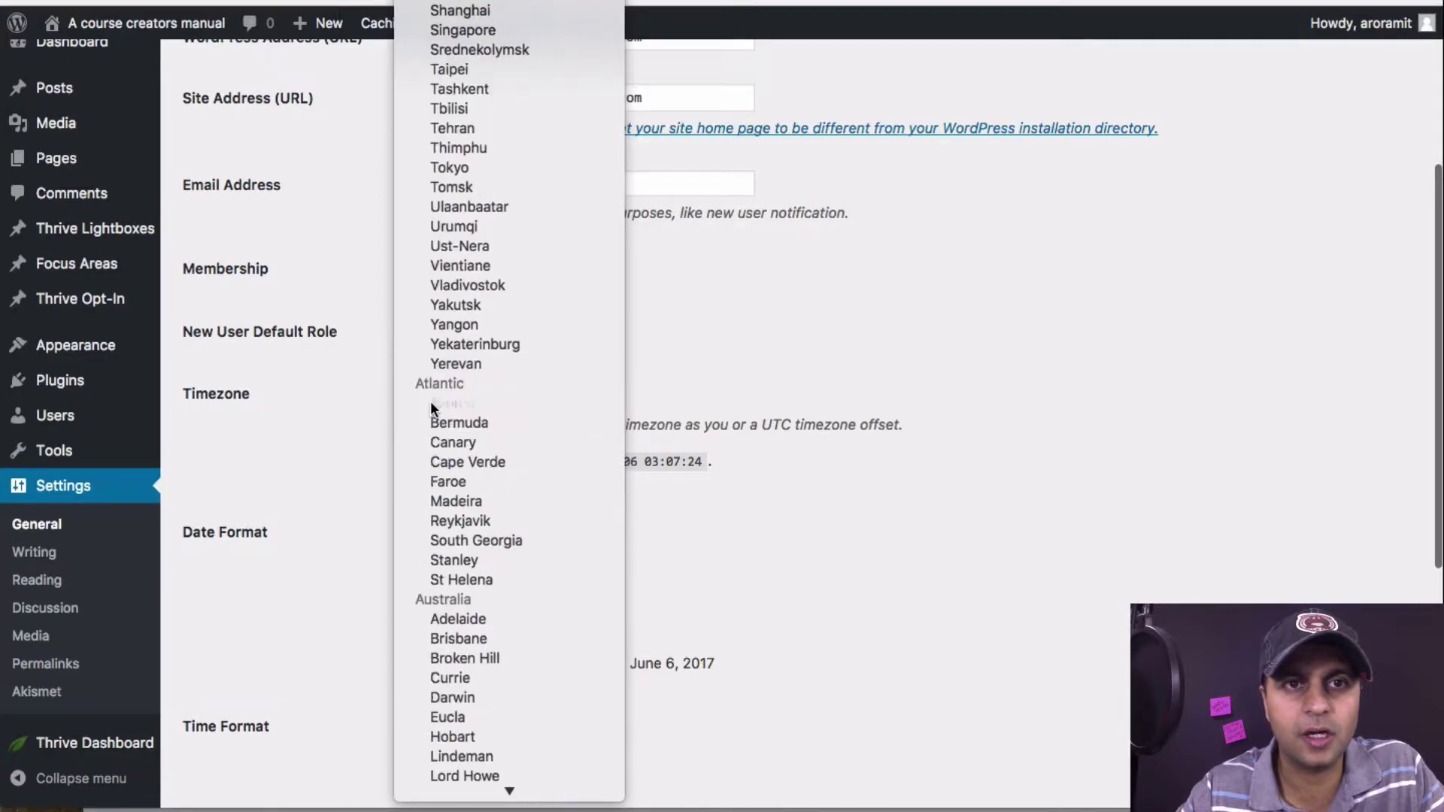
{"action": "scroll", "coordinate": [431, 400], "scroll_direction": "up", "scroll_amount": 10}
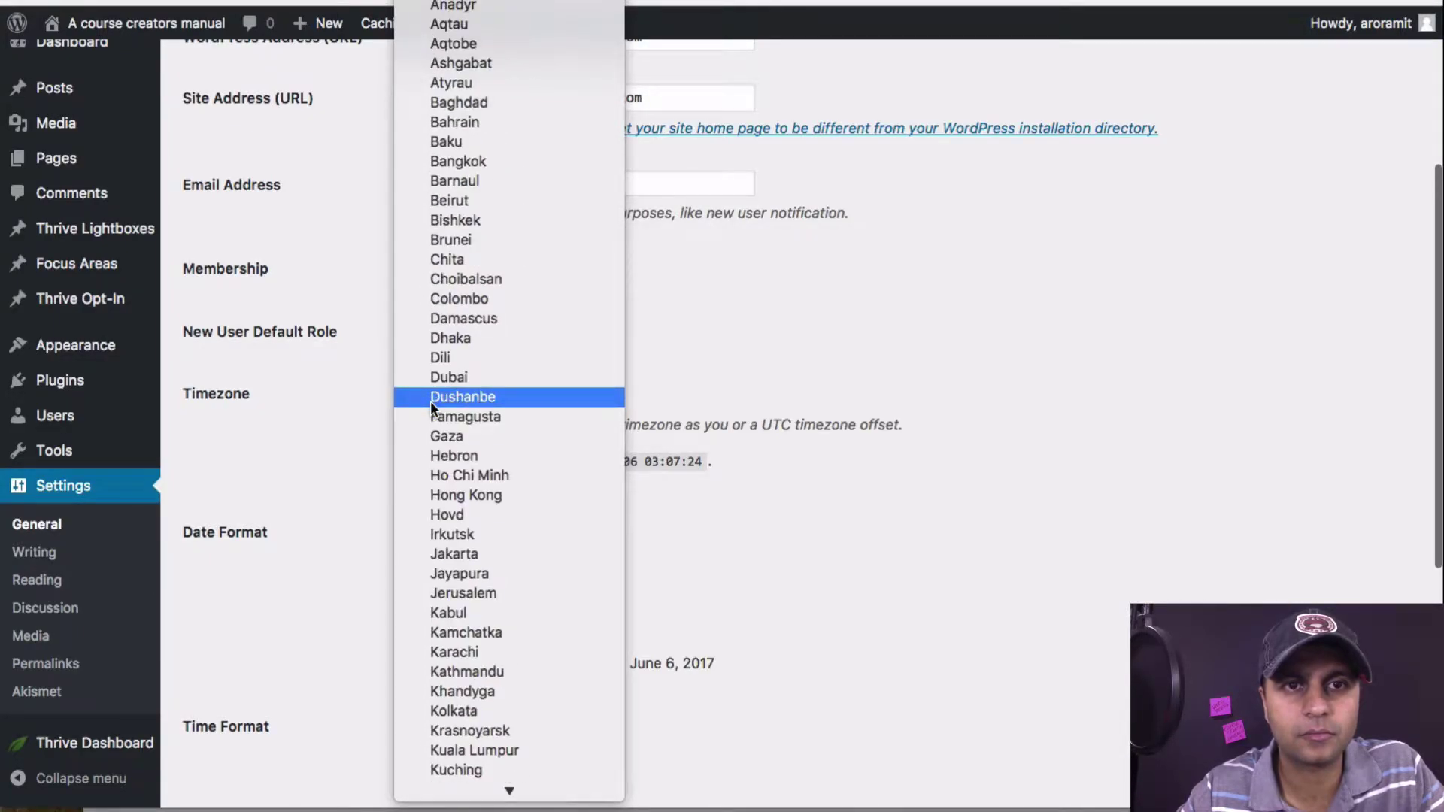
{"action": "scroll", "coordinate": [503, 227], "scroll_direction": "up", "scroll_amount": 12}
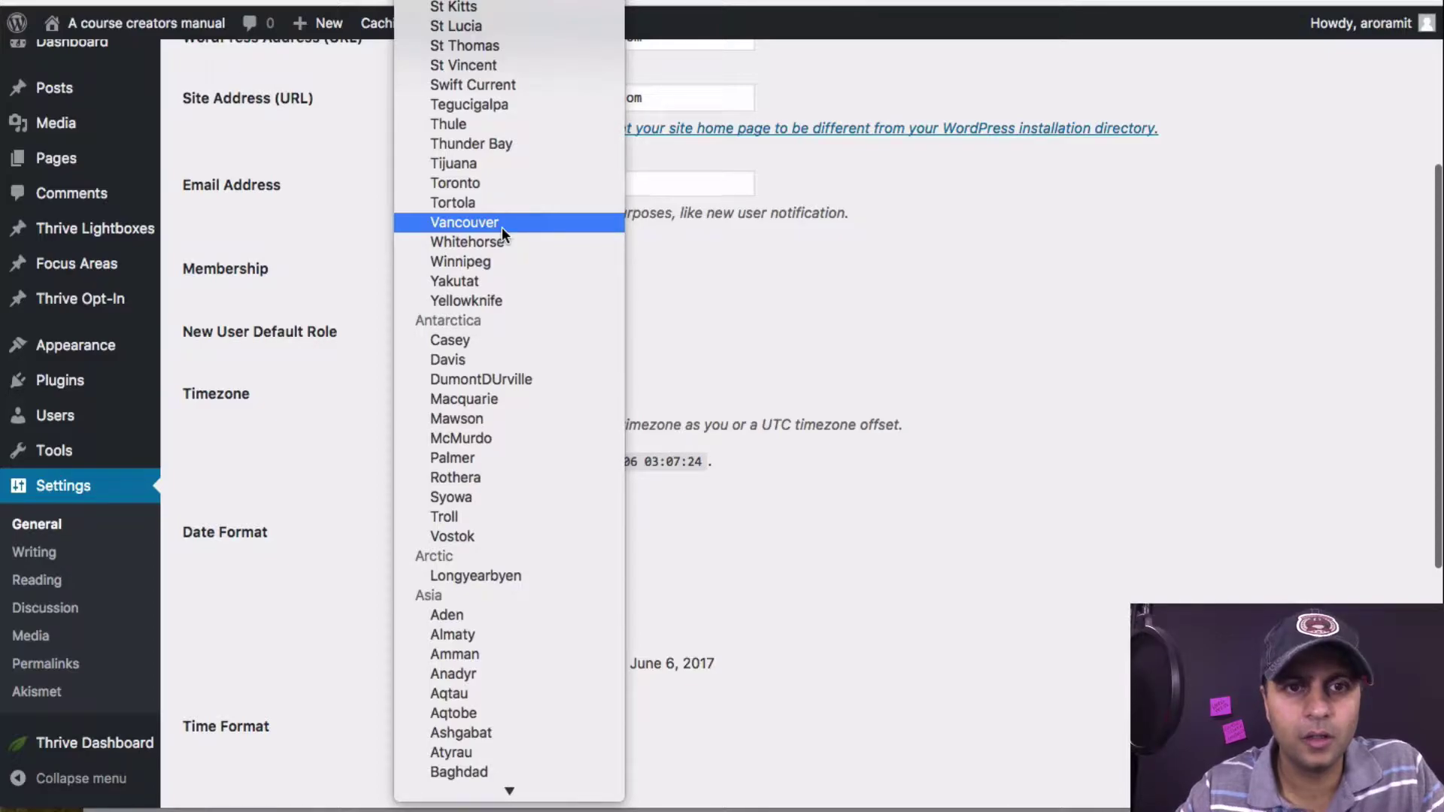
{"action": "scroll", "coordinate": [502, 227], "scroll_direction": "up", "scroll_amount": 15}
{"action": "scroll", "coordinate": [503, 230], "scroll_direction": "up", "scroll_amount": 10}
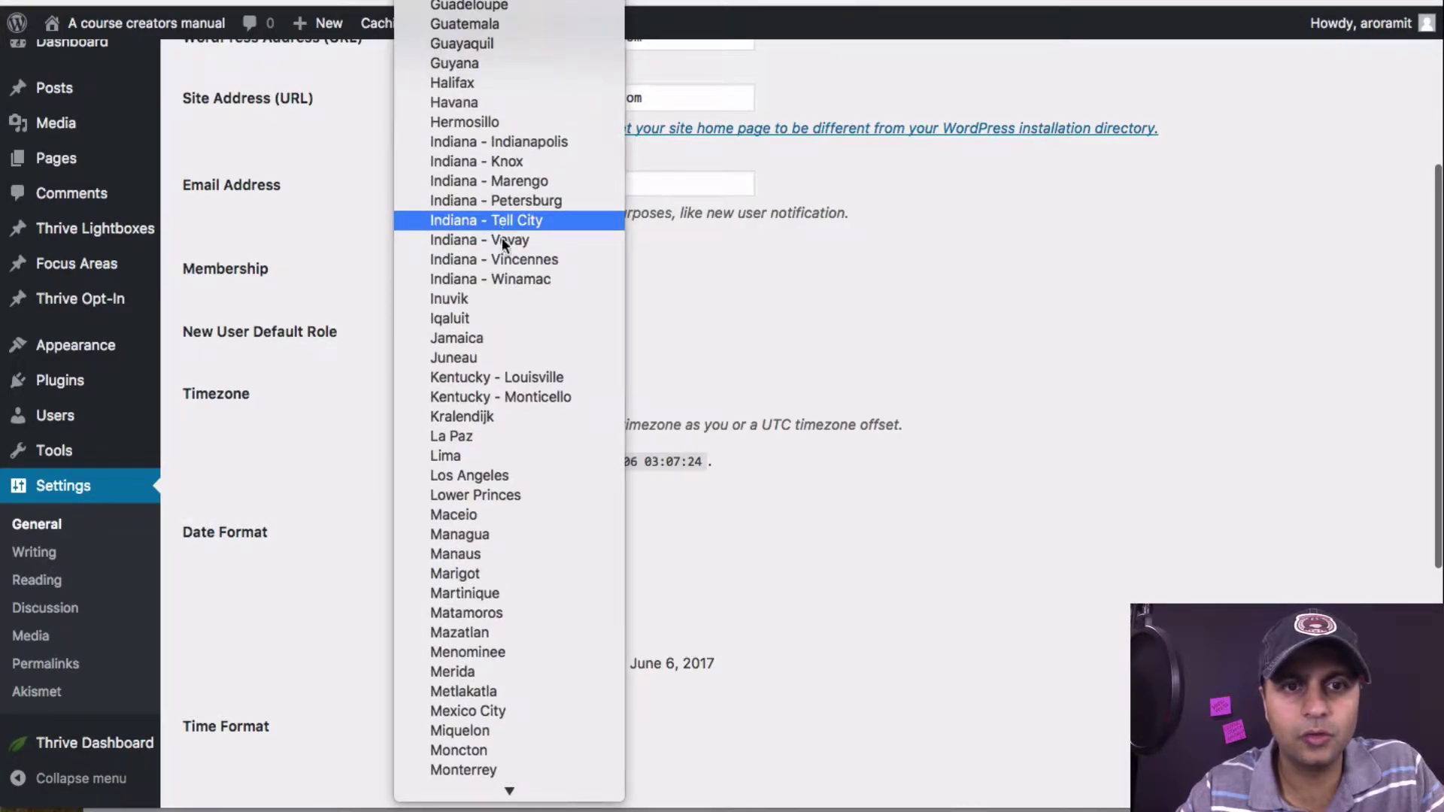
{"action": "scroll", "coordinate": [522, 576], "scroll_direction": "down", "scroll_amount": 5}
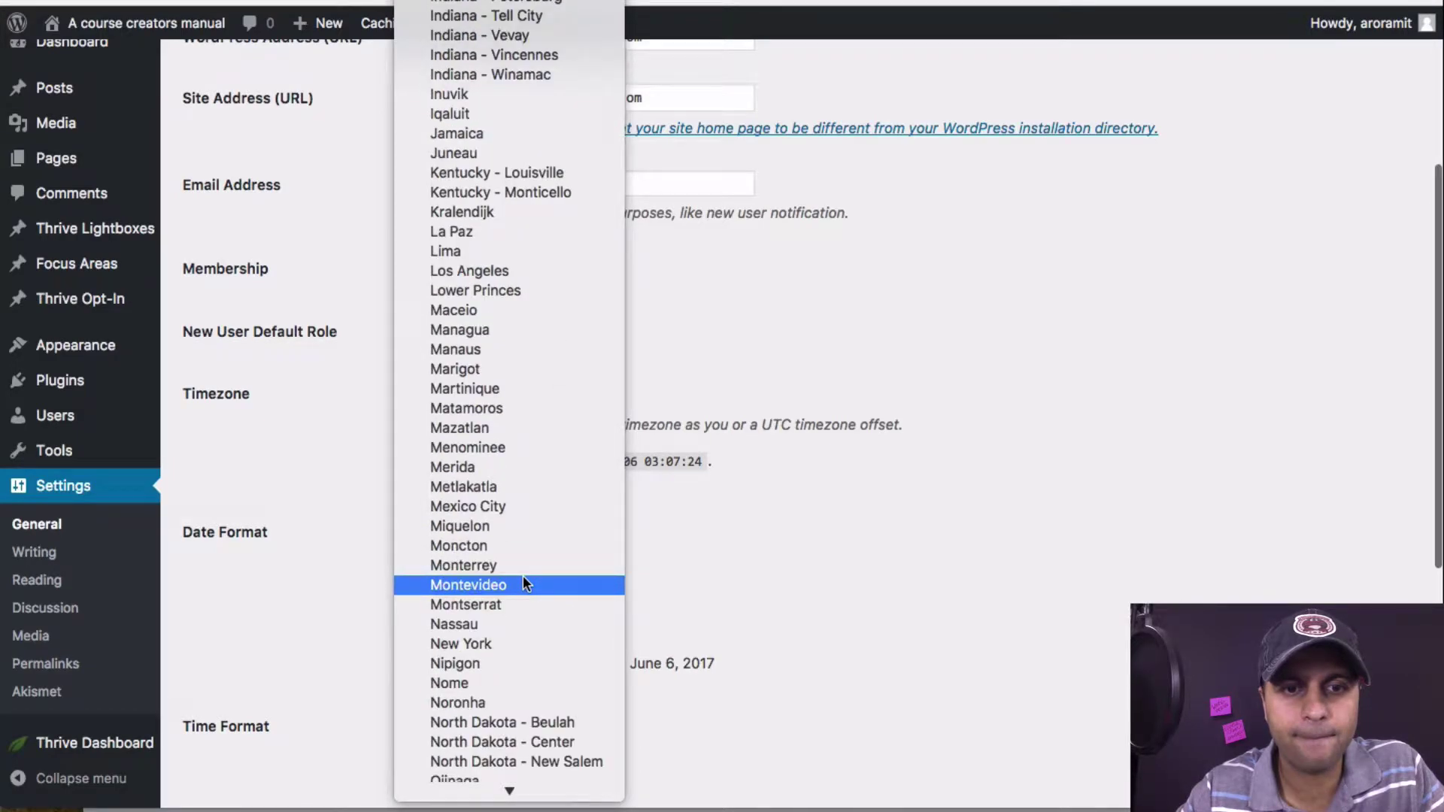
{"action": "left_click", "coordinate": [500, 643]}
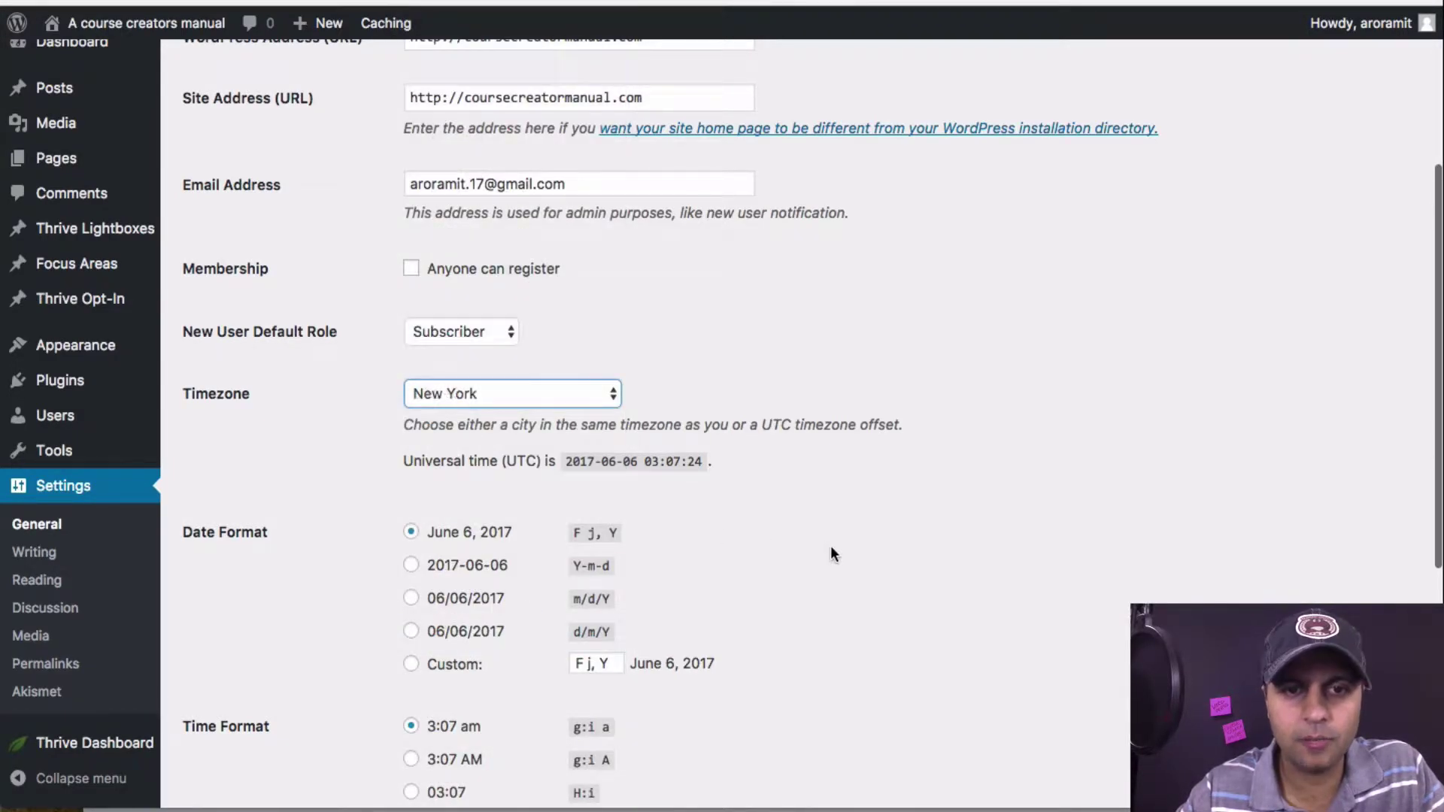
- Show the All Pages list containing the '15 front desk questions' page
{"action": "scroll", "coordinate": [830, 547], "scroll_direction": "down", "scroll_amount": 6}
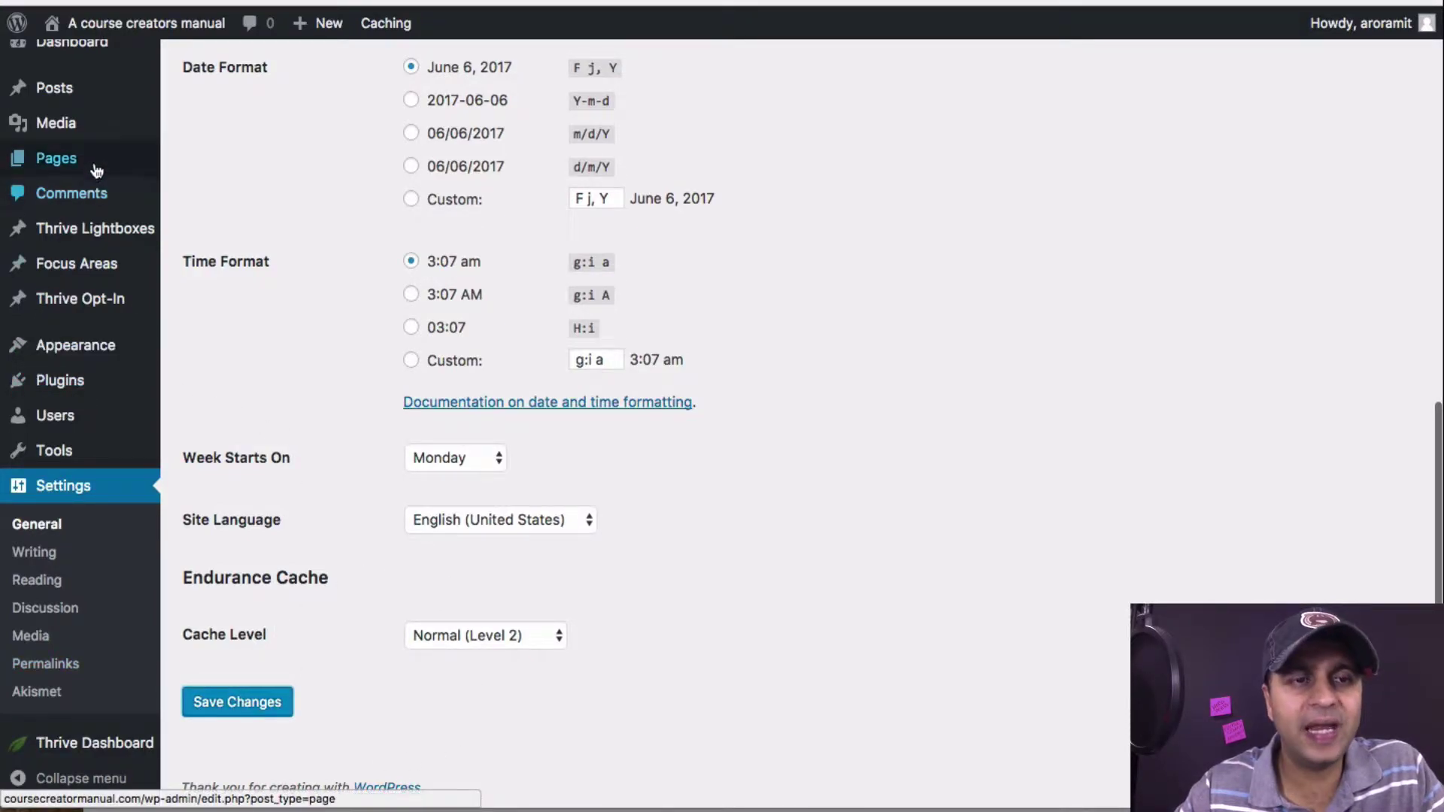
{"action": "mouse_move", "coordinate": [96, 164]}
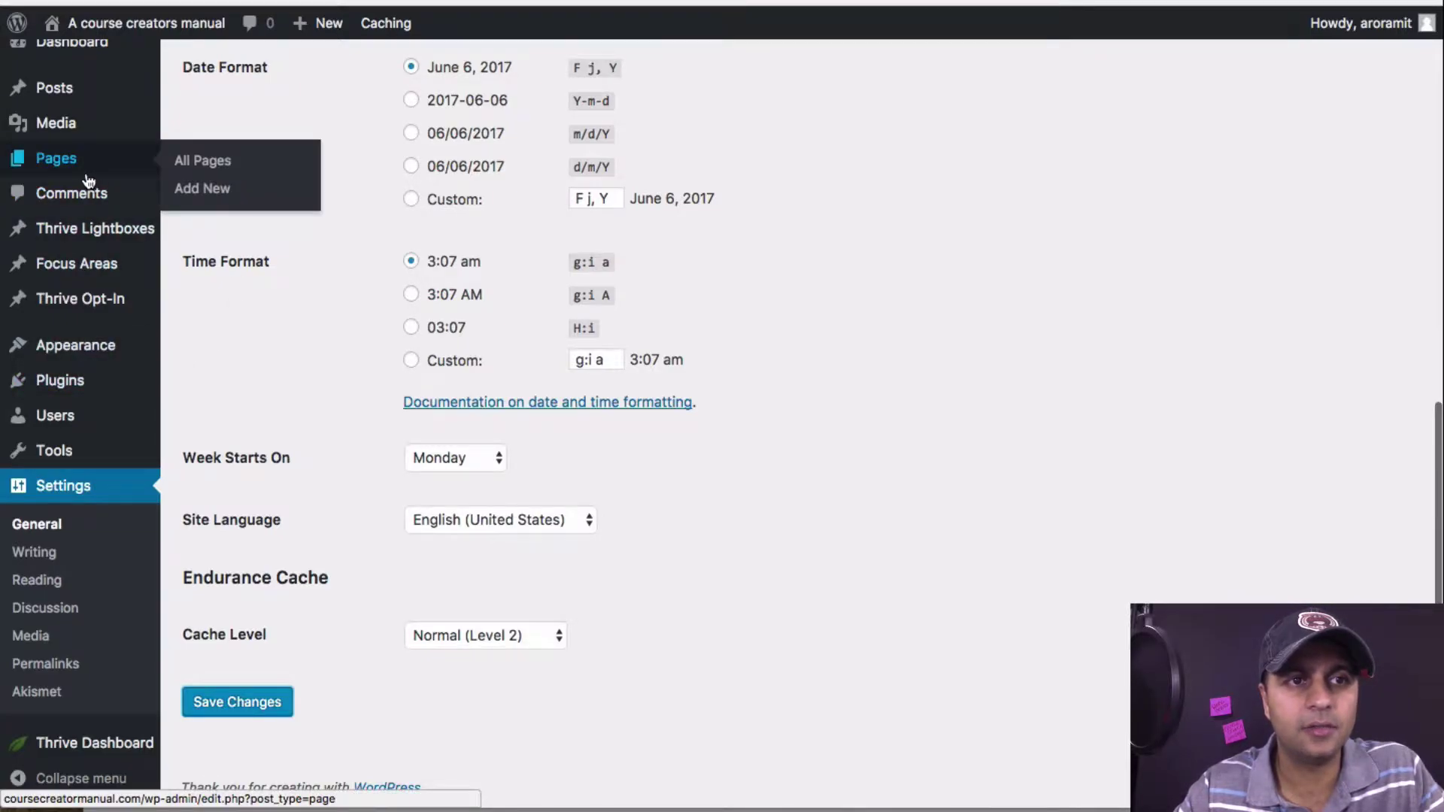
{"action": "left_click", "coordinate": [88, 176]}
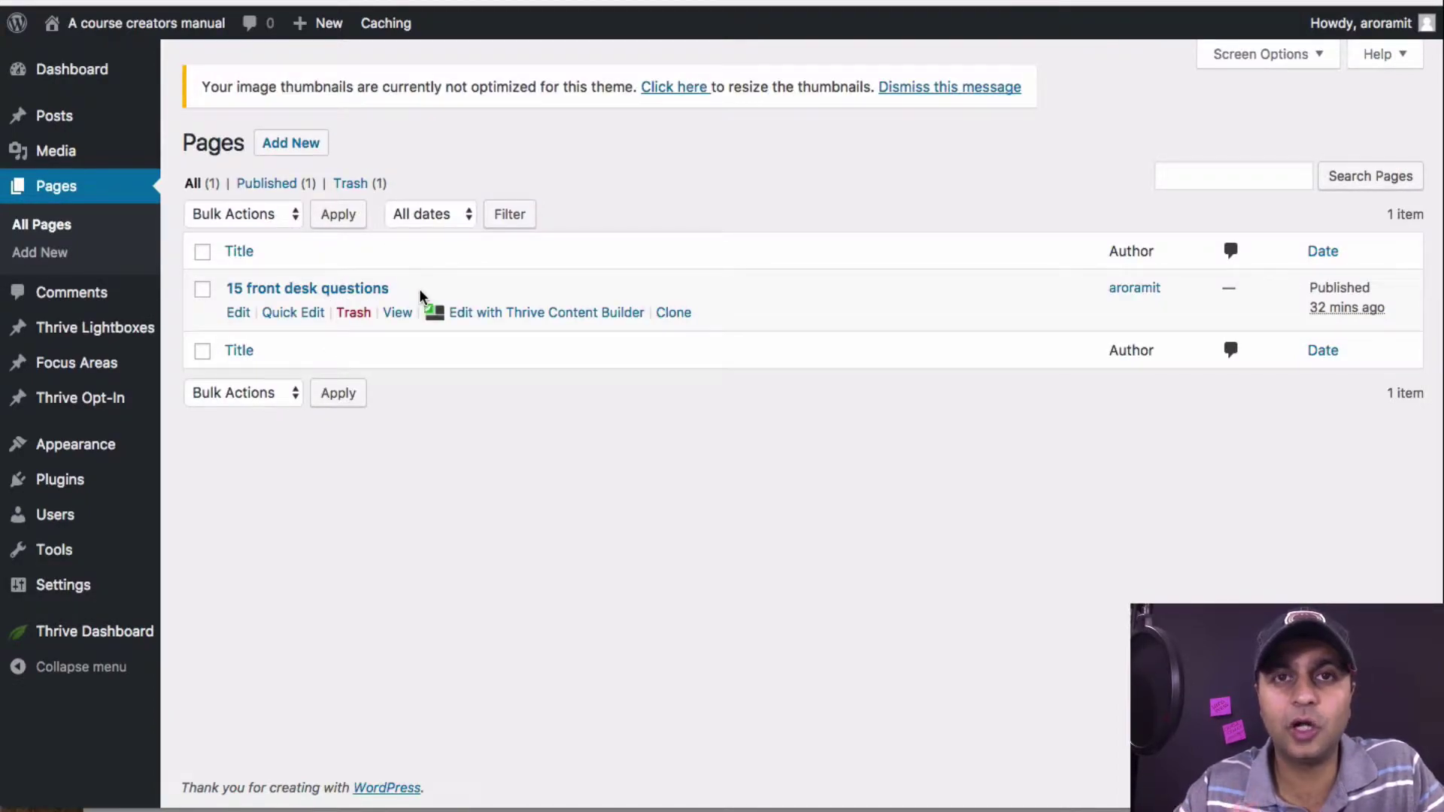
- Clone the '15 front desk questions' page and set the copy's permalink slug to thankyou-15questions-dl
{"action": "left_click", "coordinate": [682, 316]}
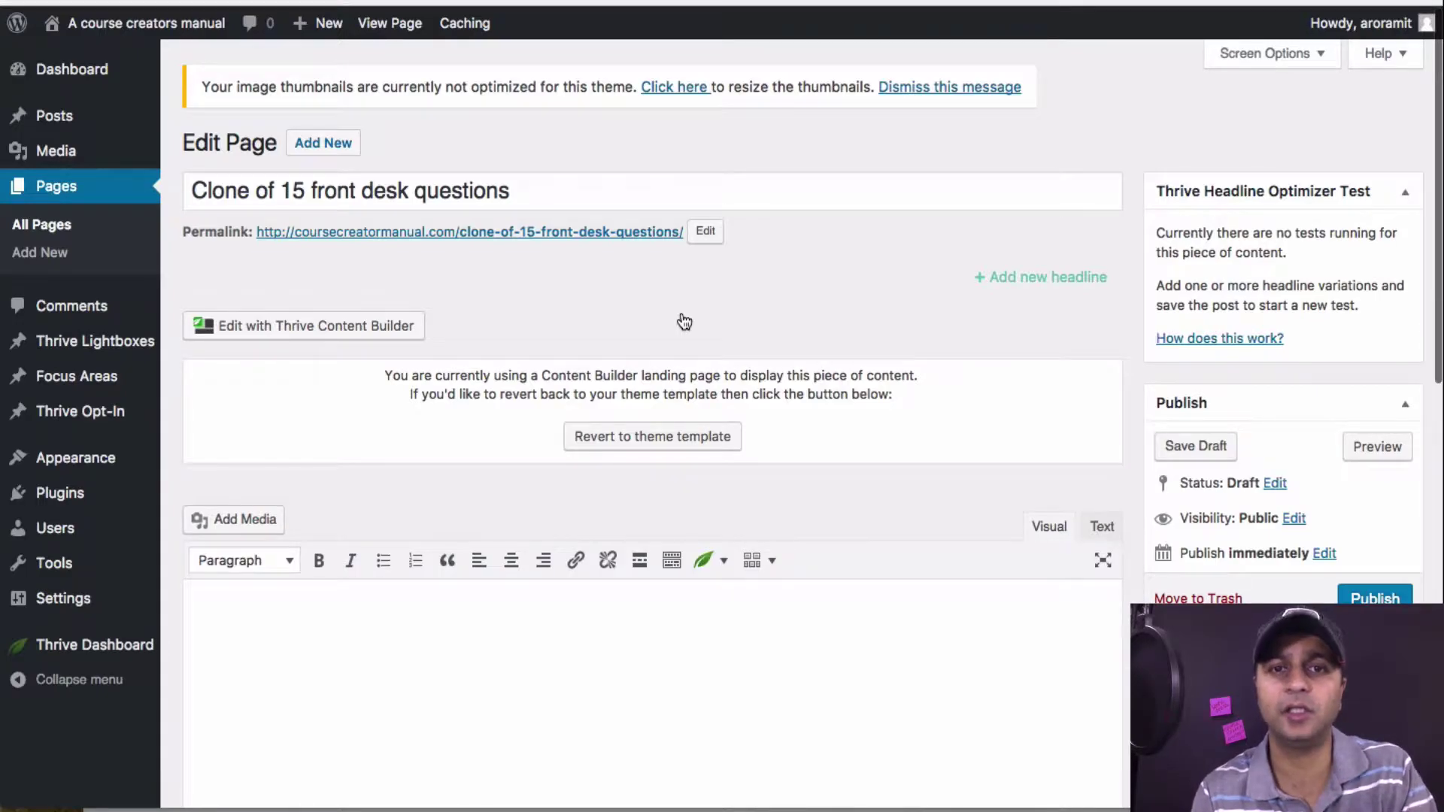
{"action": "left_click", "coordinate": [706, 233]}
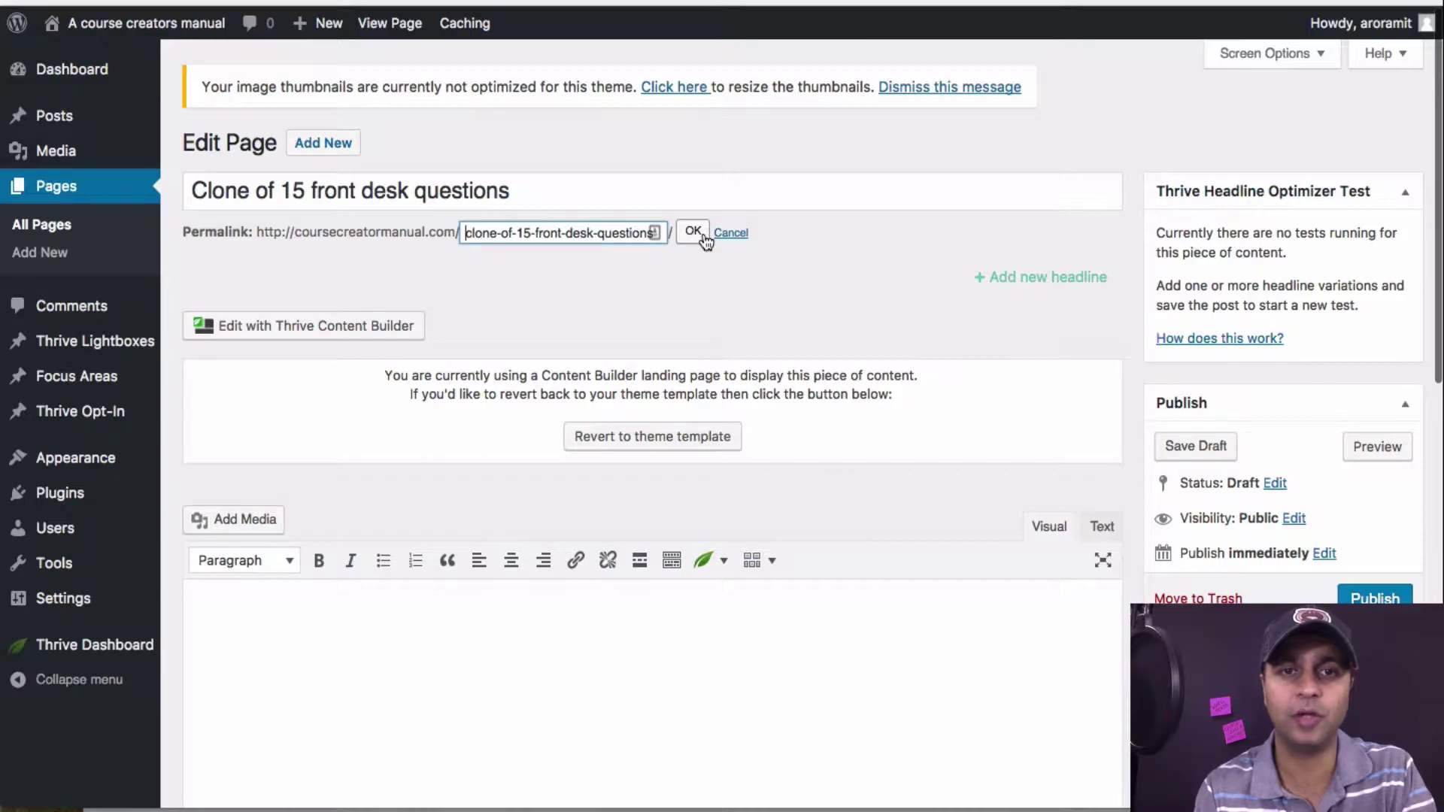
{"action": "key", "text": "super+a"}
{"action": "key", "text": "BackSpace"}
{"action": "key", "text": "super+Tab"}
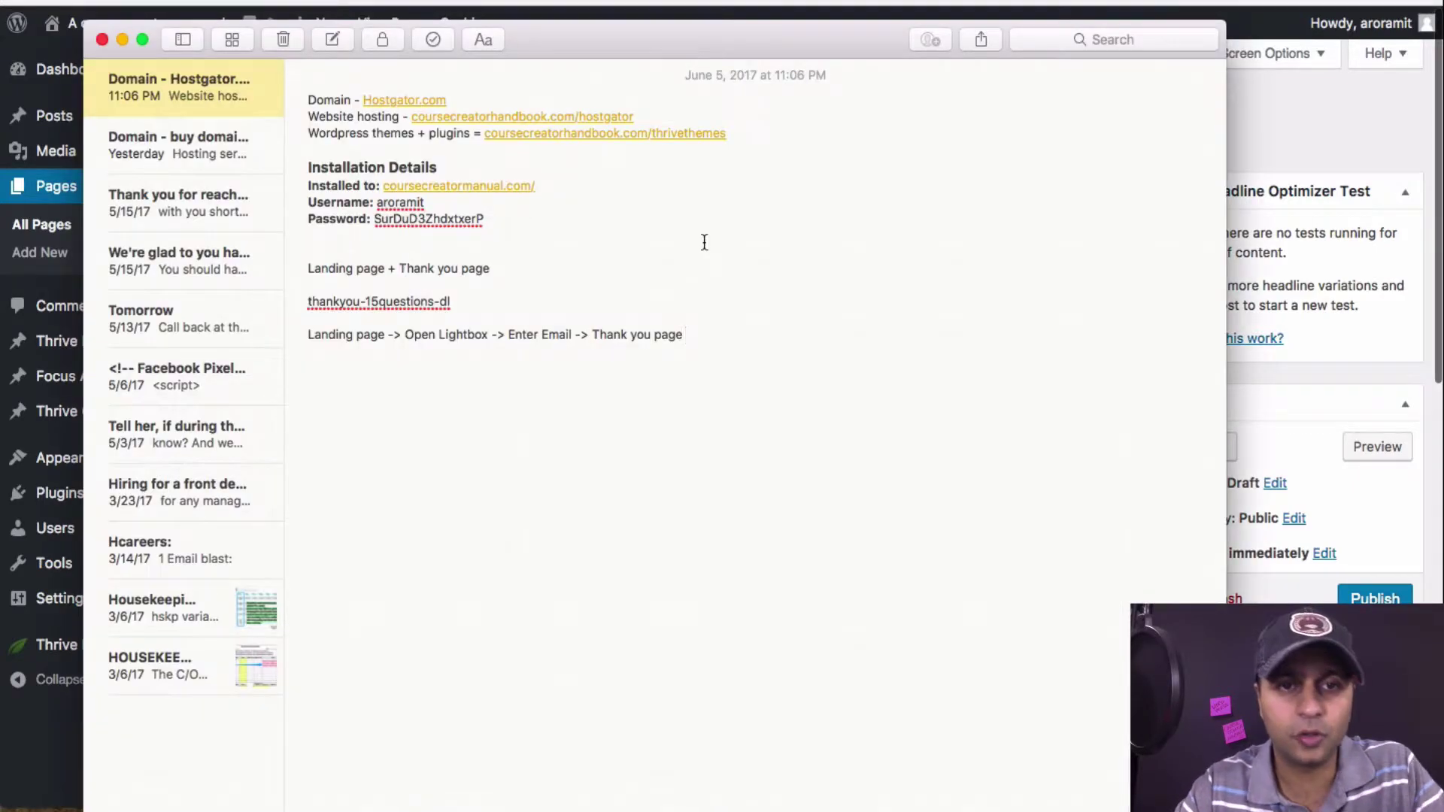
{"action": "left_click_drag", "start_coordinate": [457, 303], "coordinate": [305, 304]}
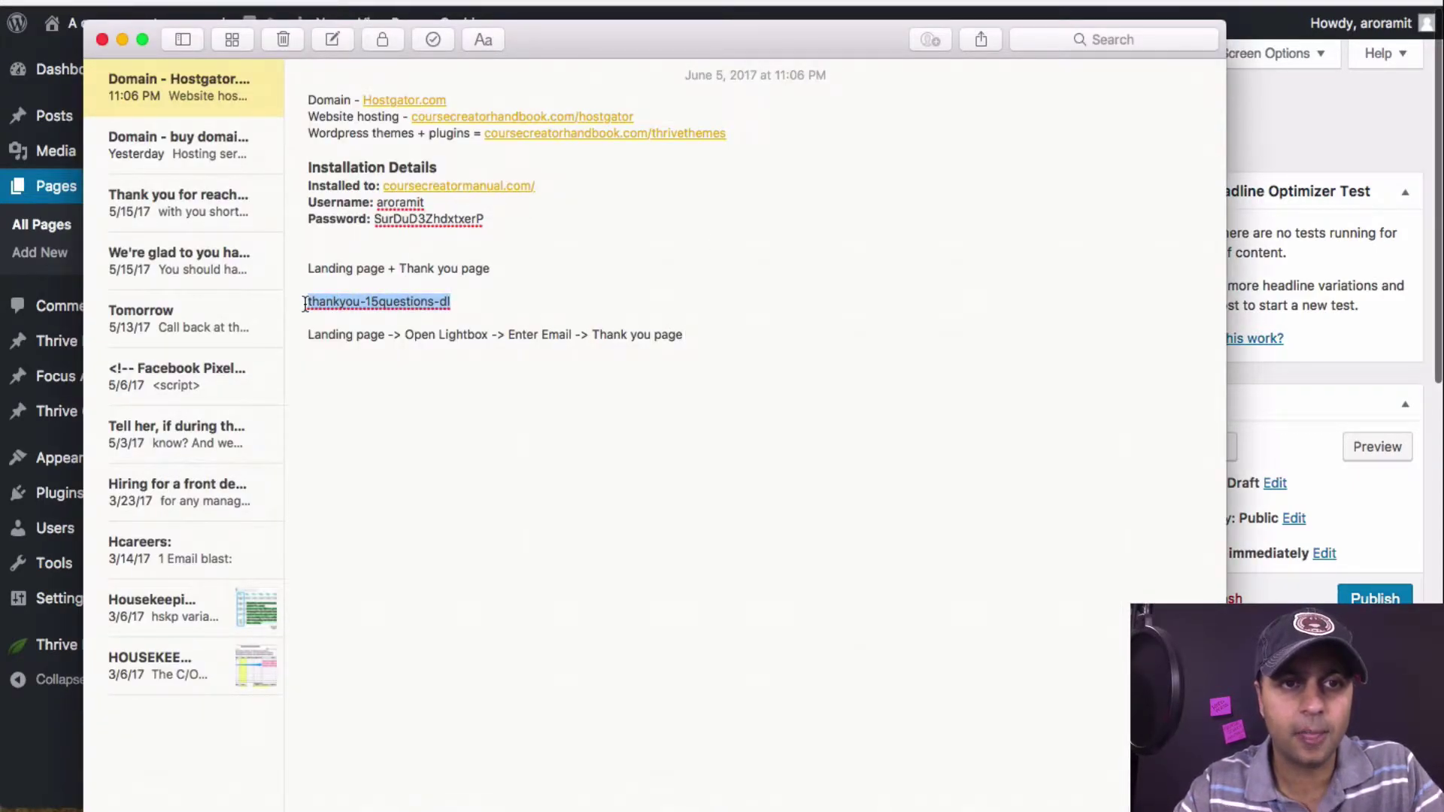
{"action": "key", "text": "super+c"}
{"action": "key", "text": "super+Tab"}
{"action": "key", "text": "super+v"}
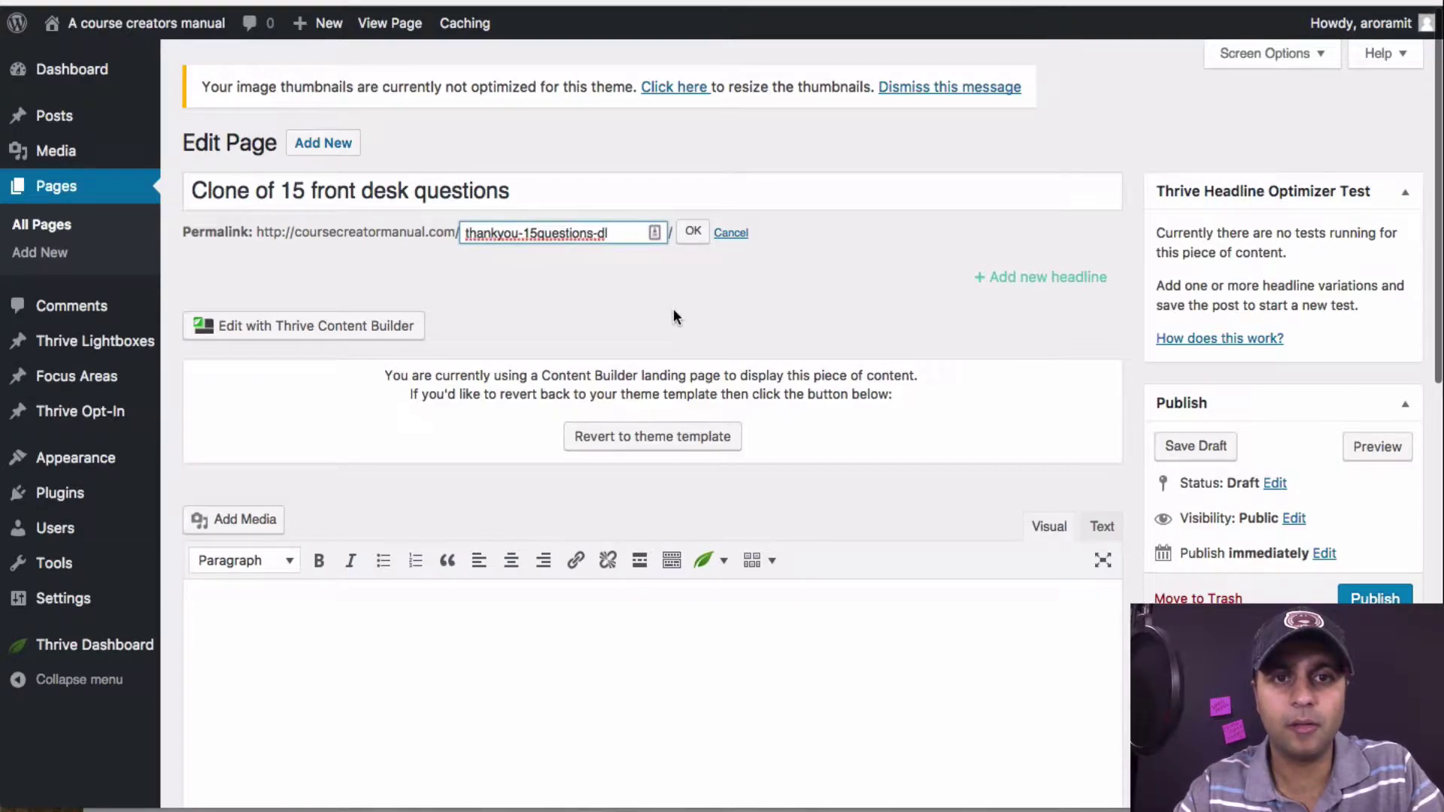
{"action": "left_click", "coordinate": [693, 233]}
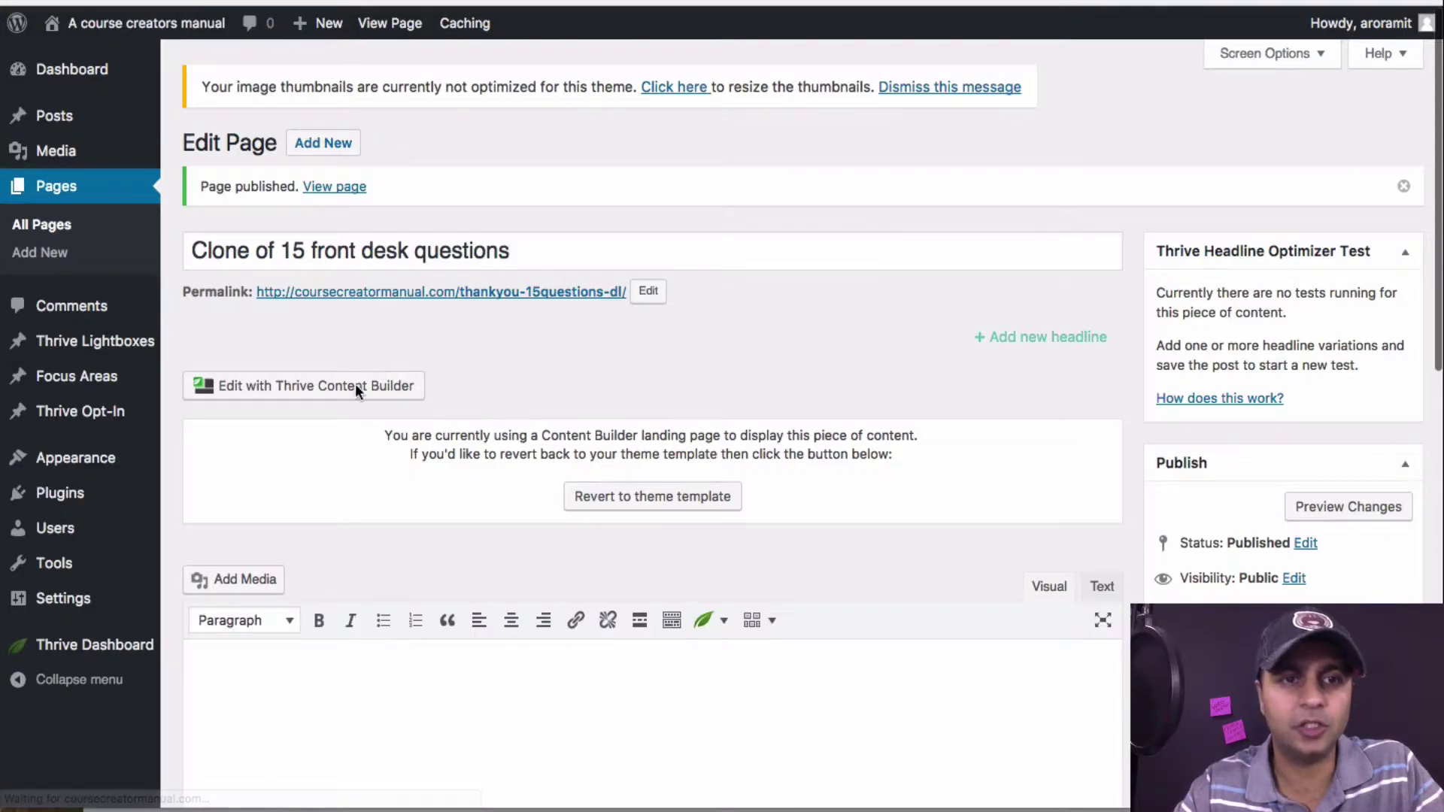
- Open the cloned page in Thrive Content Builder and delete its headline box and hero section
{"action": "left_click", "coordinate": [350, 388]}
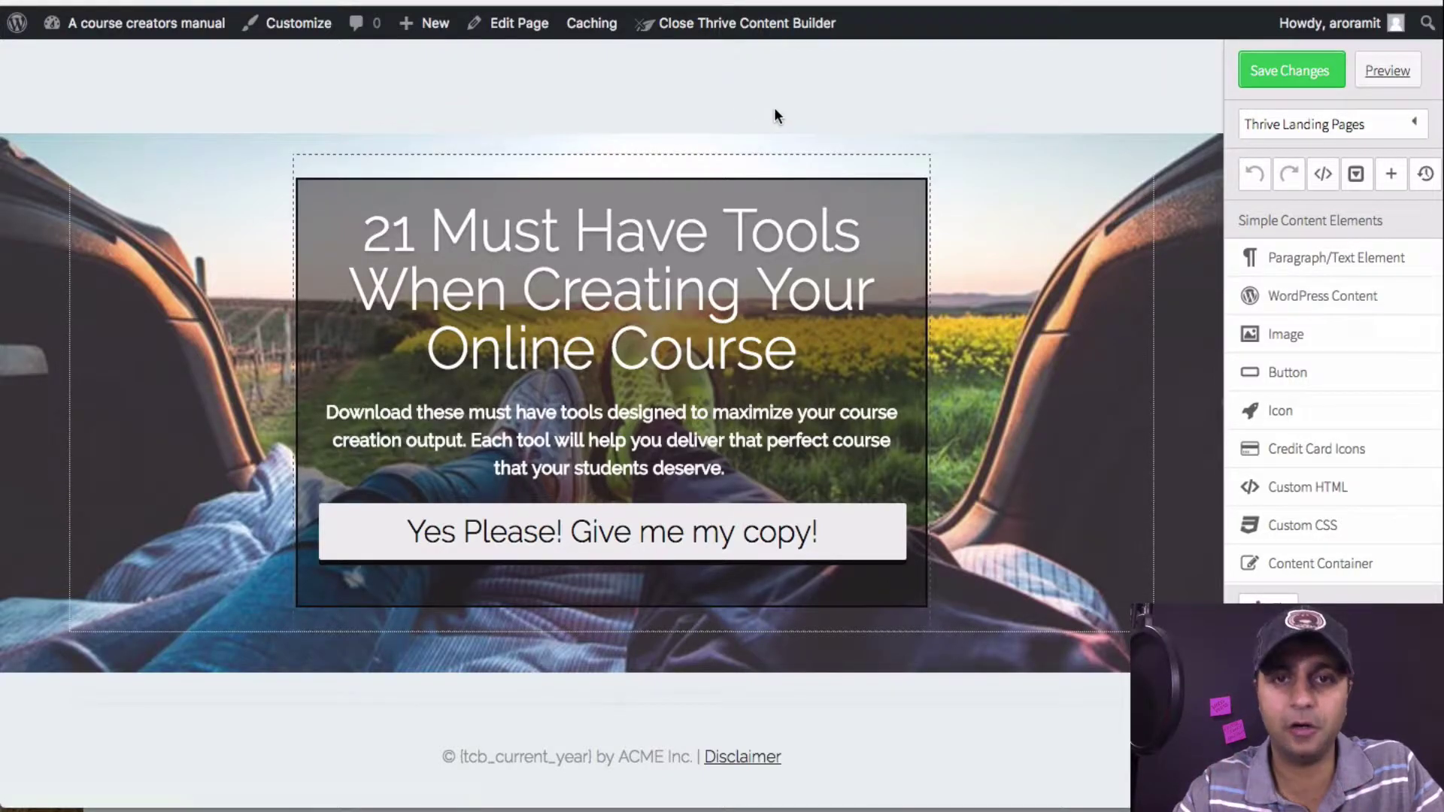
{"action": "left_click", "coordinate": [918, 188]}
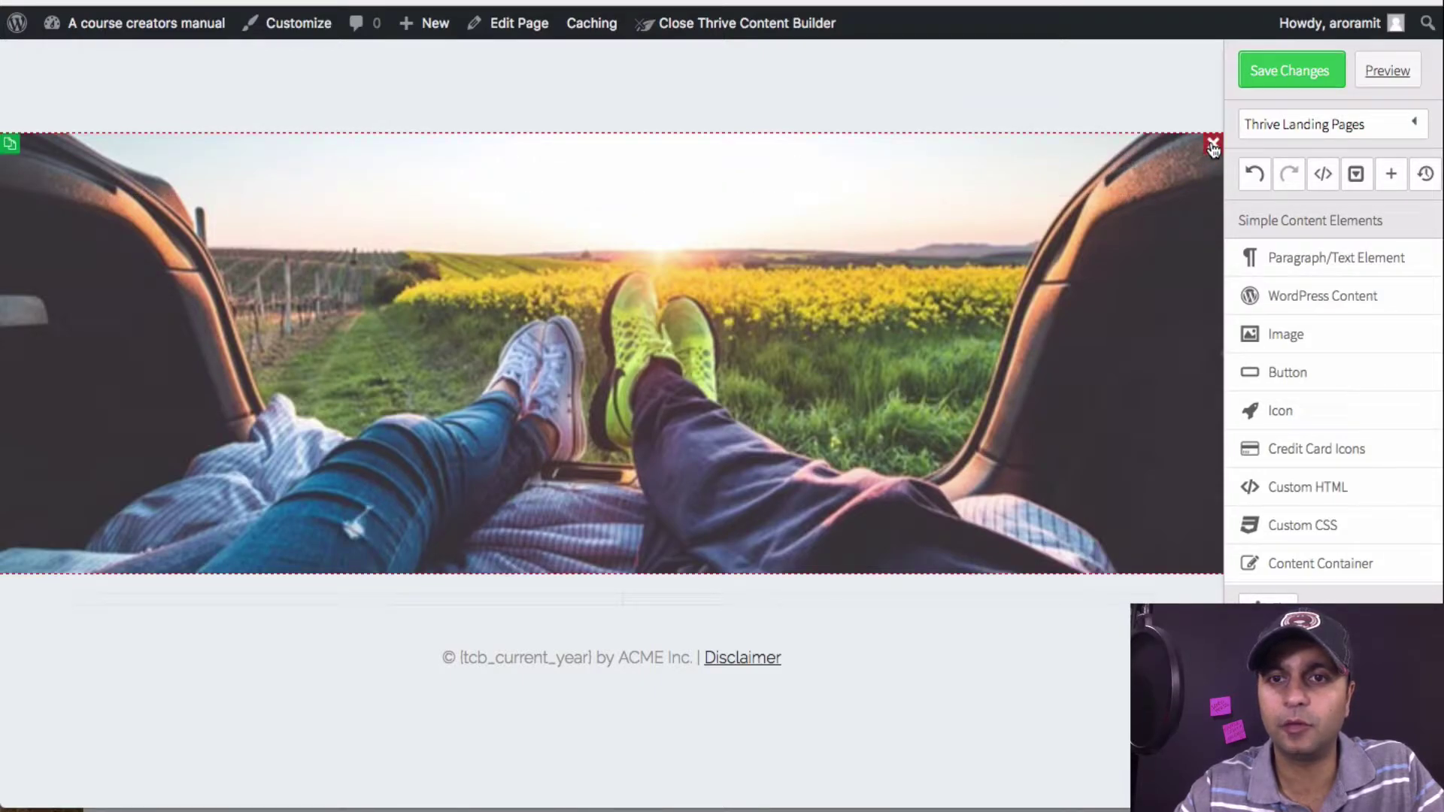
{"action": "left_click", "coordinate": [1210, 143]}
- Drop a new page section above the footer and give it a pure white background
{"action": "scroll", "coordinate": [1321, 441], "scroll_direction": "down", "scroll_amount": 5}
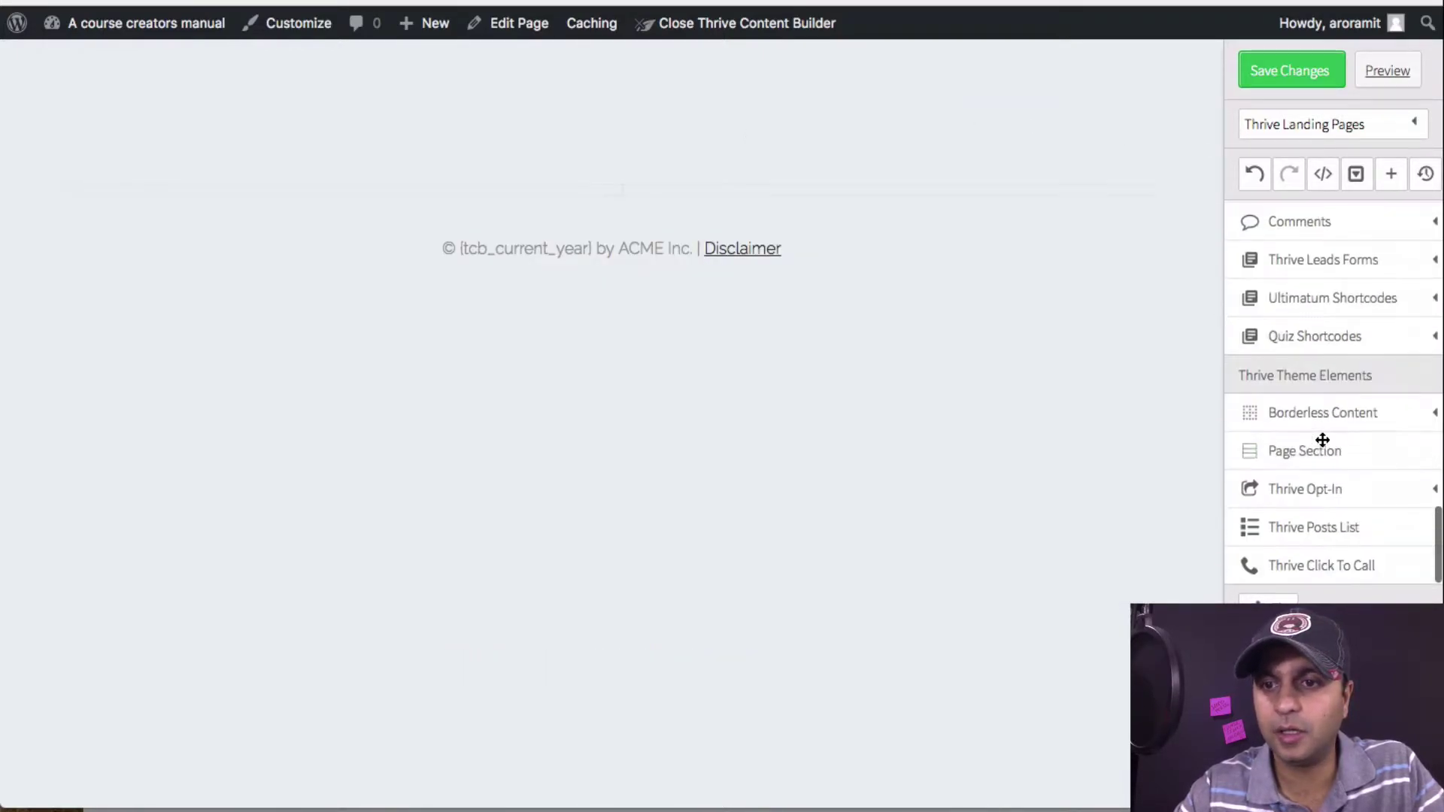
{"action": "left_click_drag", "start_coordinate": [1337, 451], "coordinate": [761, 153]}
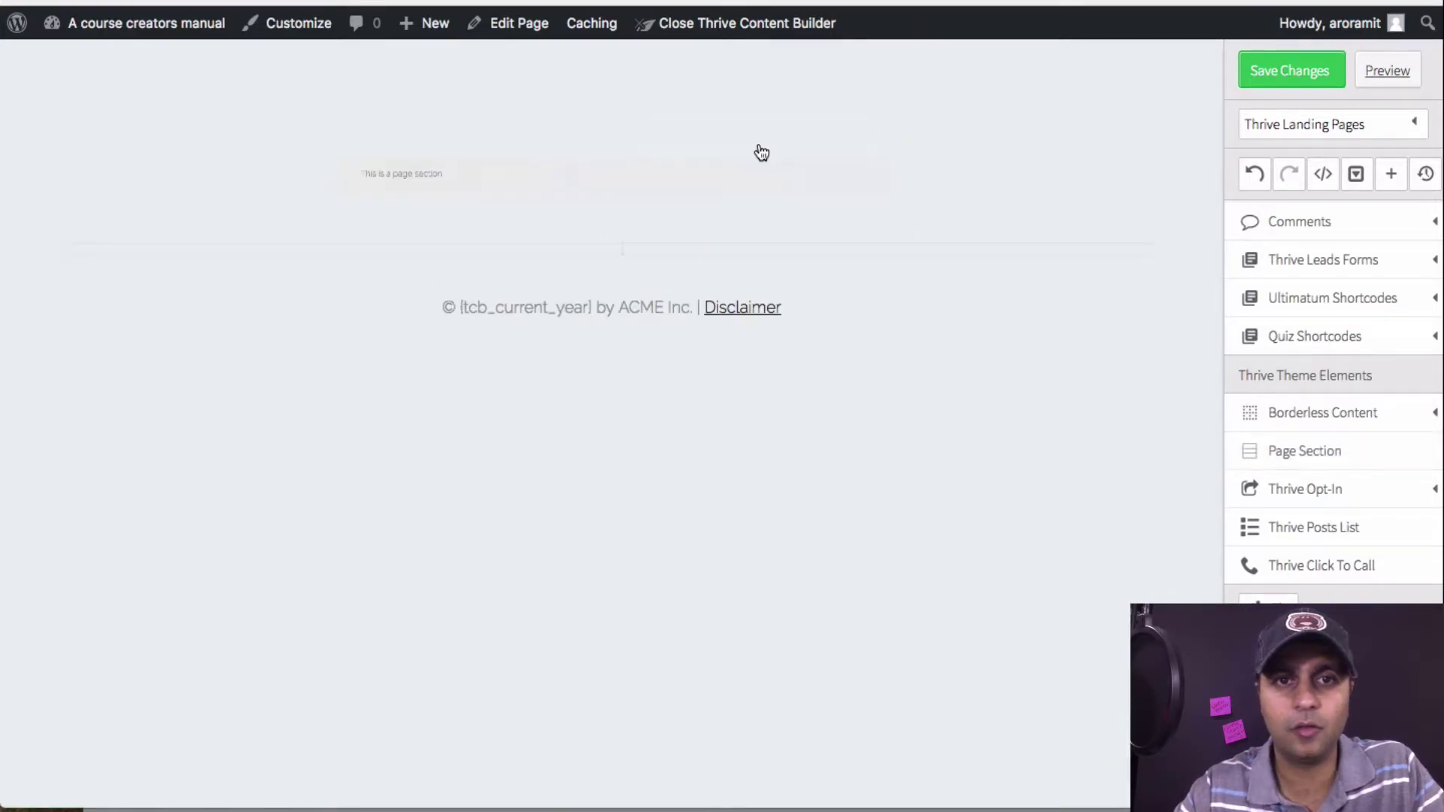
{"action": "left_click", "coordinate": [497, 179]}
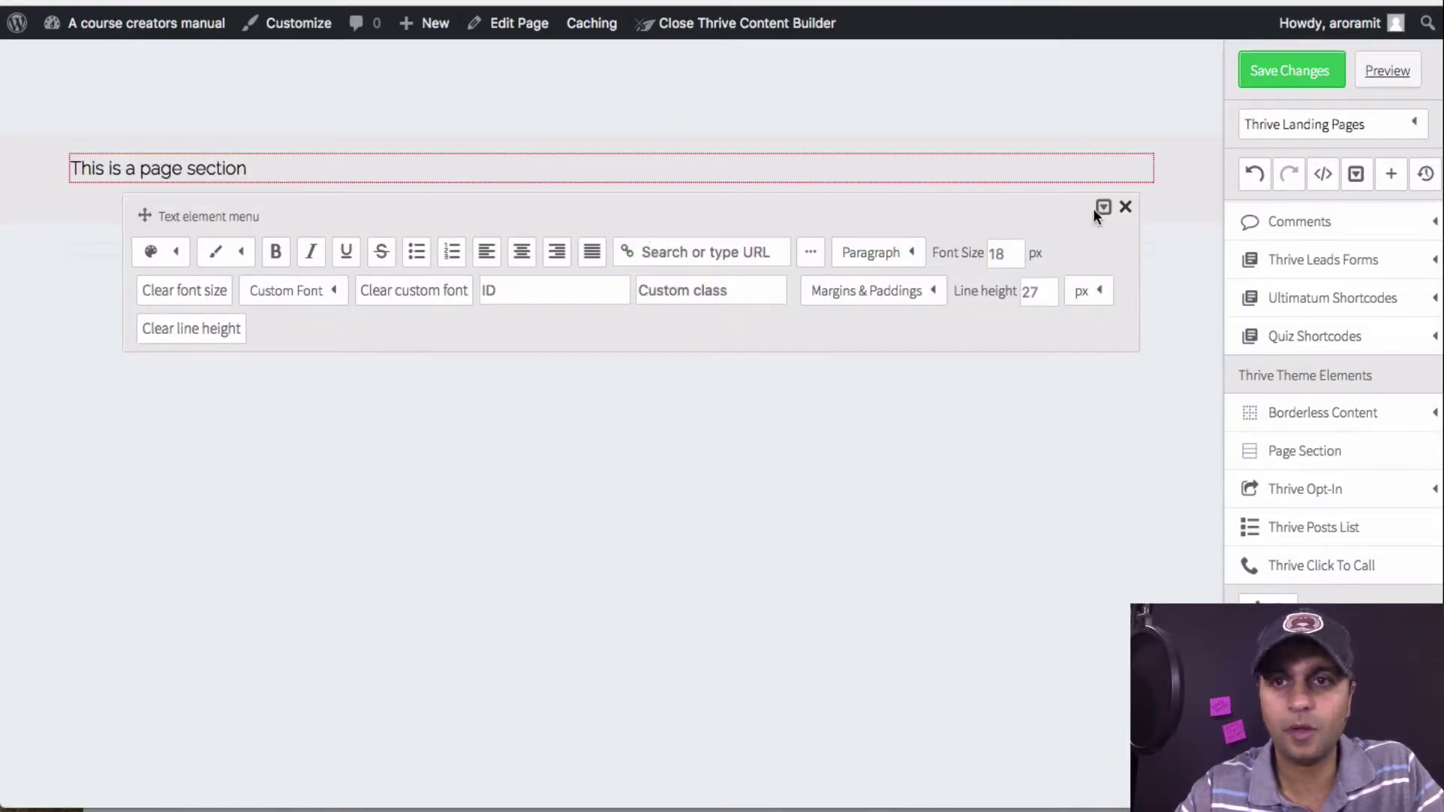
{"action": "left_click", "coordinate": [1125, 206]}
{"action": "left_click", "coordinate": [160, 119]}
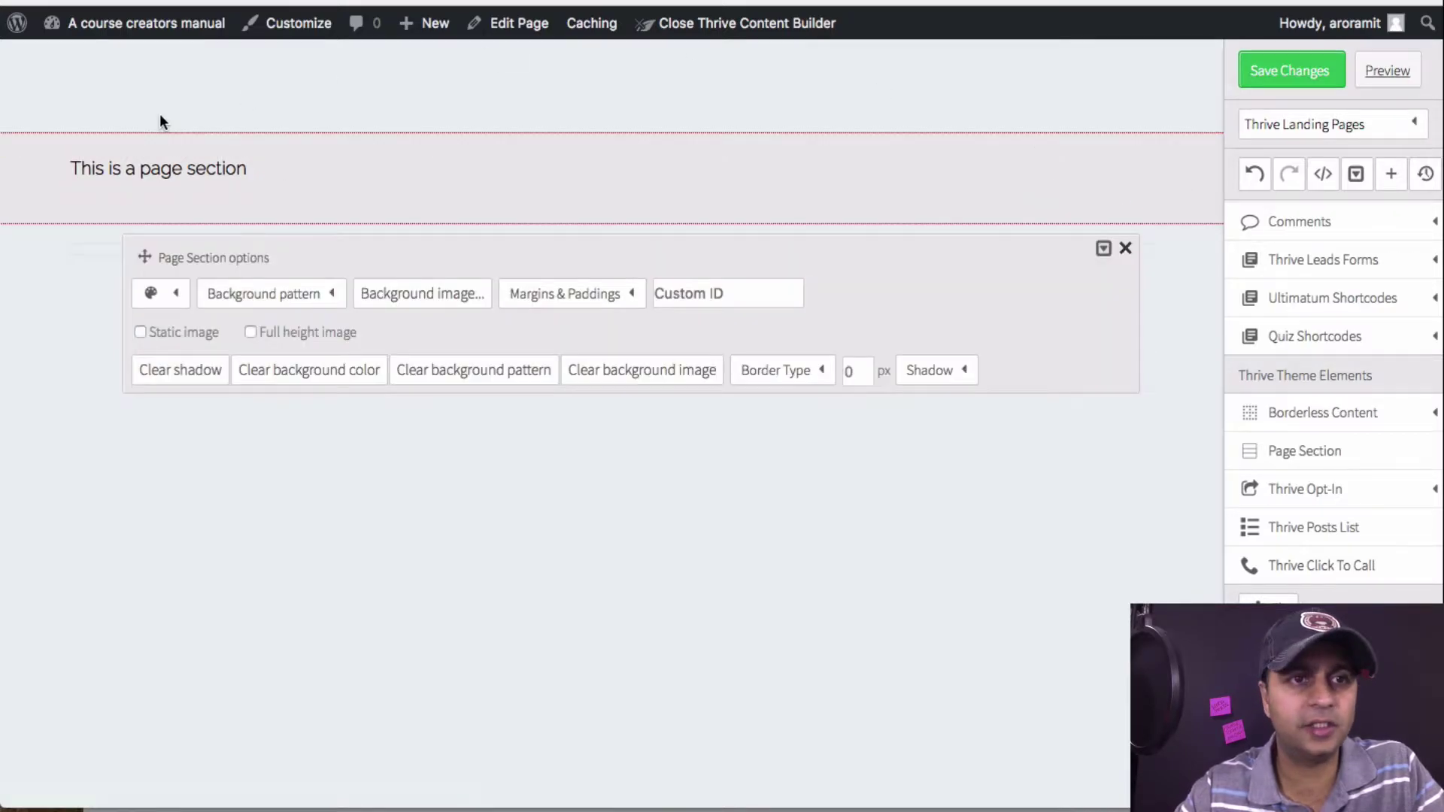
{"action": "left_click", "coordinate": [173, 295]}
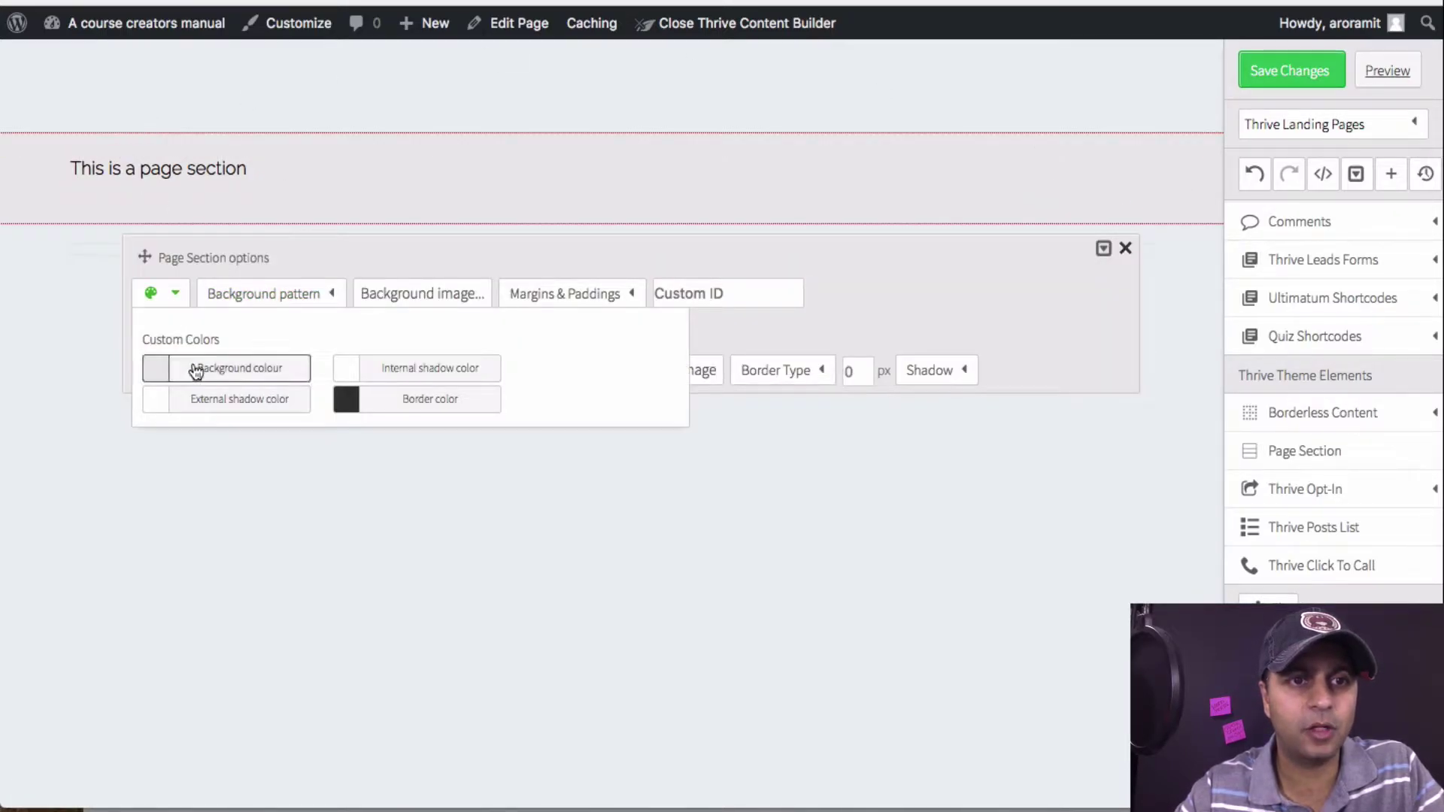
{"action": "left_click", "coordinate": [193, 368]}
{"action": "left_click_drag", "start_coordinate": [133, 262], "coordinate": [134, 246]}
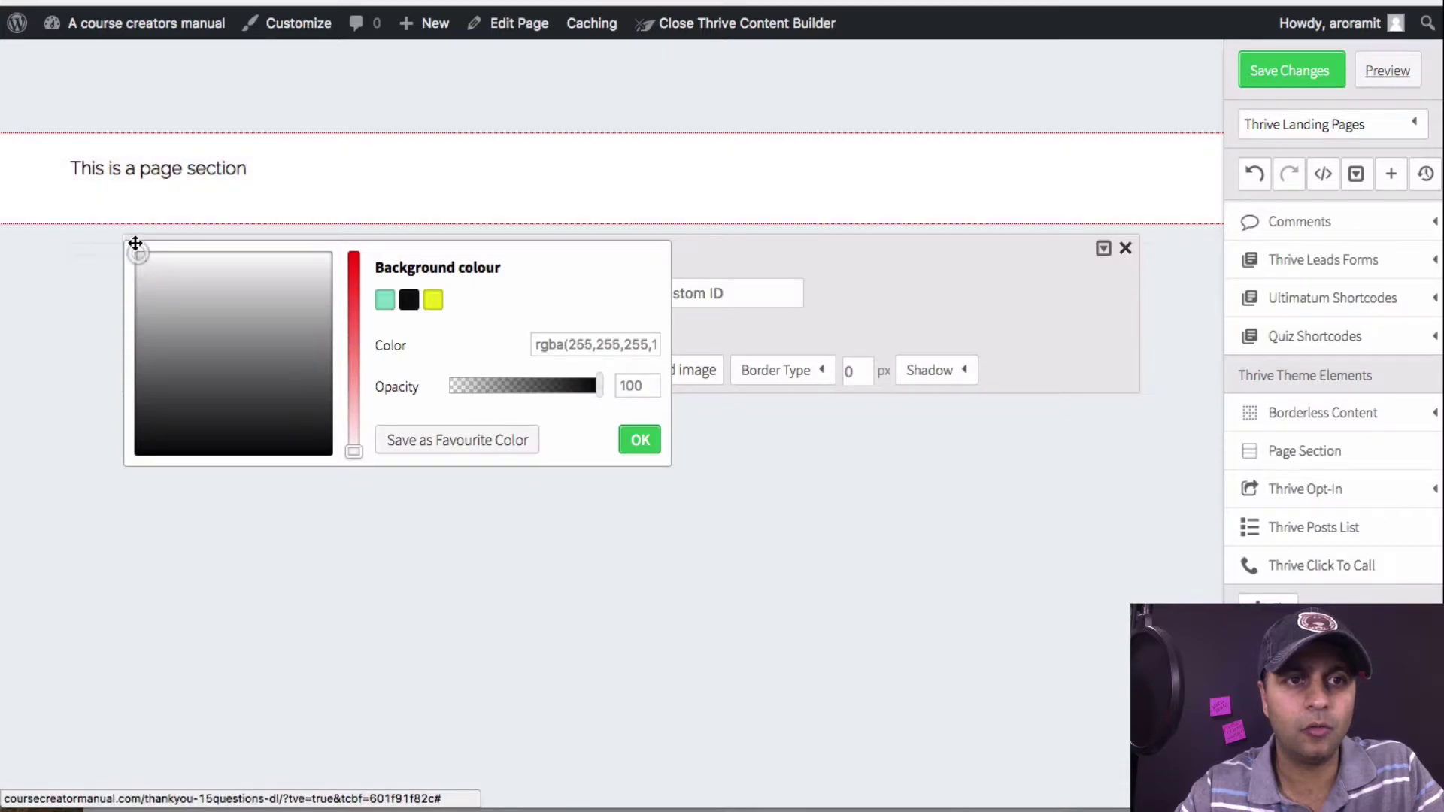
{"action": "left_click", "coordinate": [631, 438]}
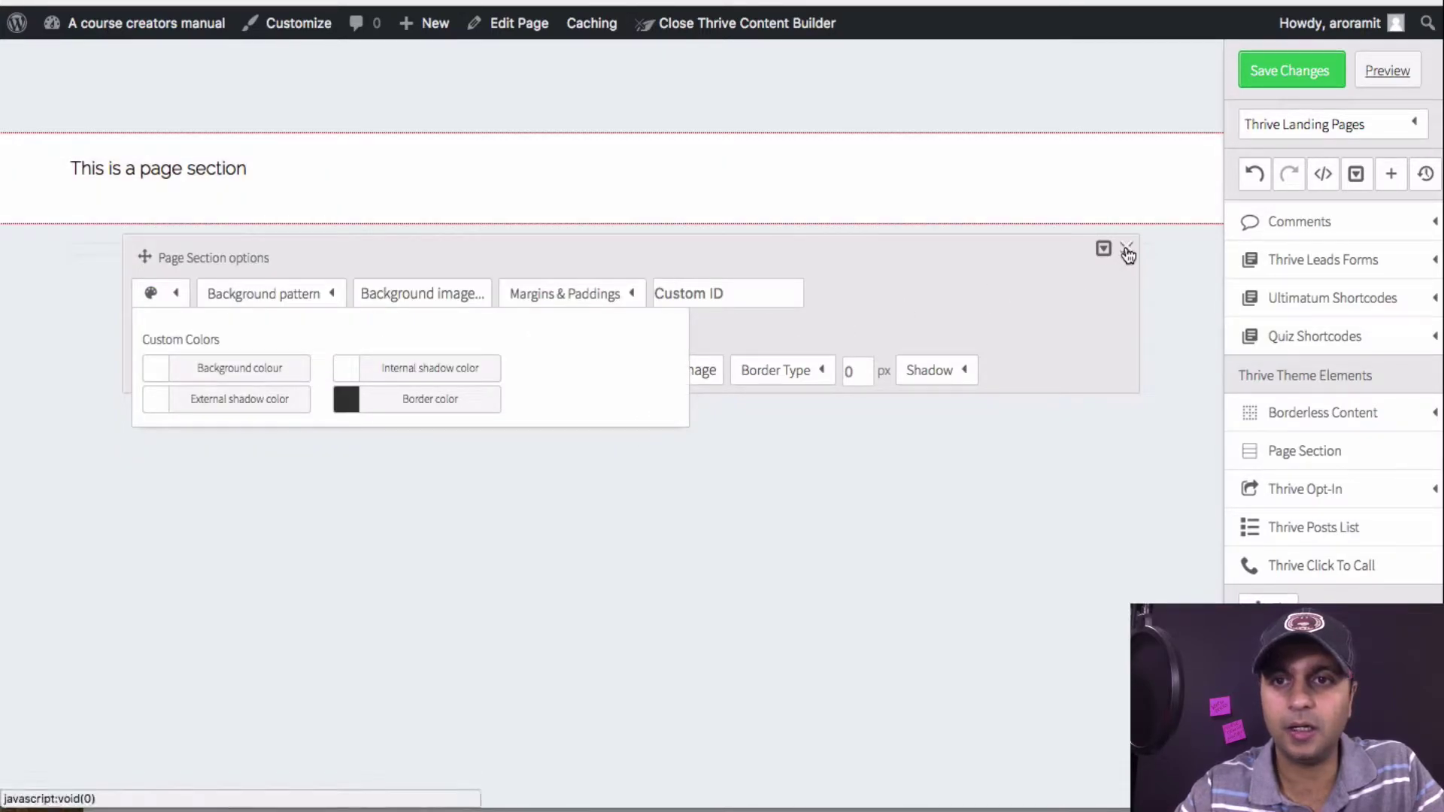
{"action": "left_click", "coordinate": [1125, 249]}
{"action": "left_click", "coordinate": [443, 168]}
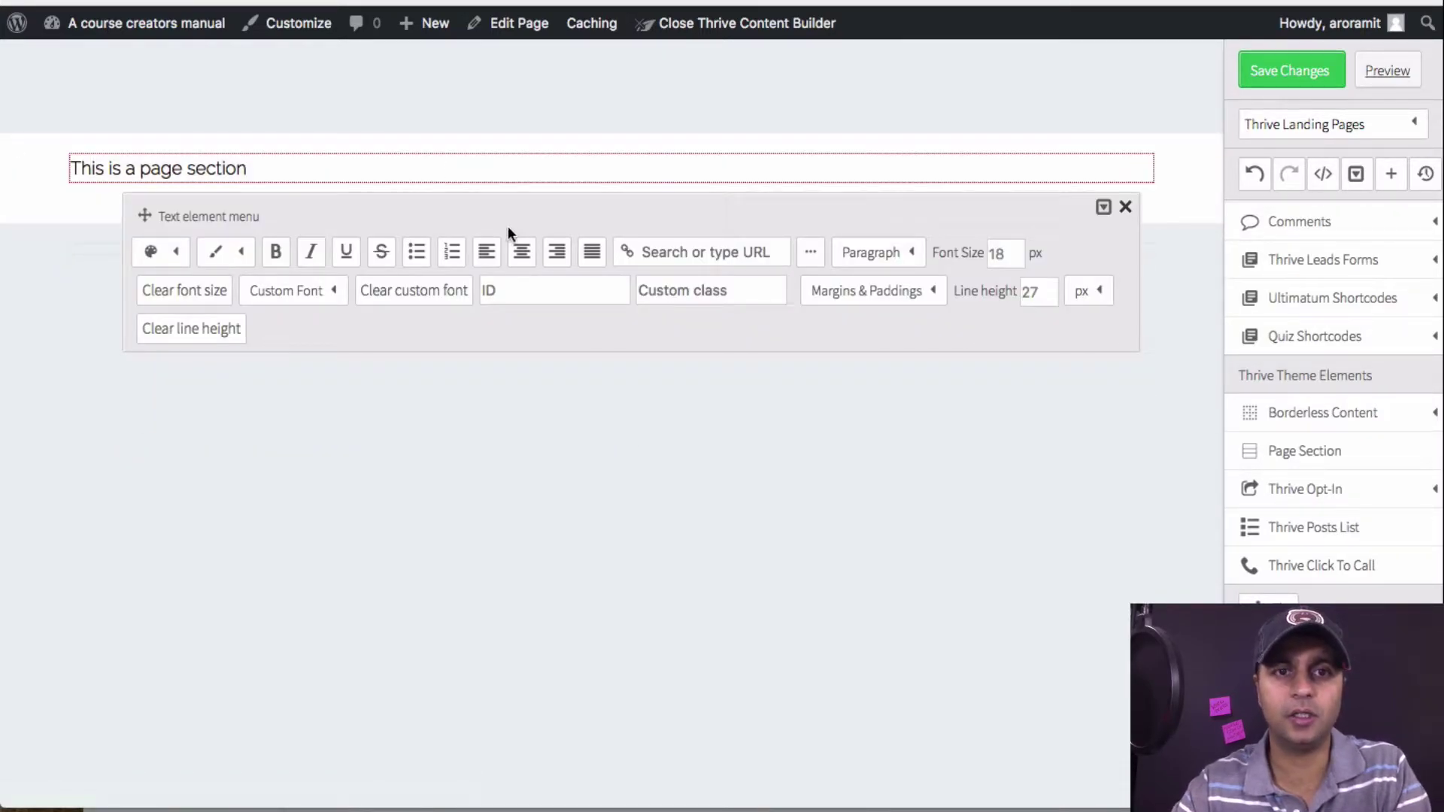
- Turn the section text into a centred Heading 1 reading 'Thank you!'
{"action": "left_click", "coordinate": [521, 252]}
{"action": "left_click", "coordinate": [871, 253]}
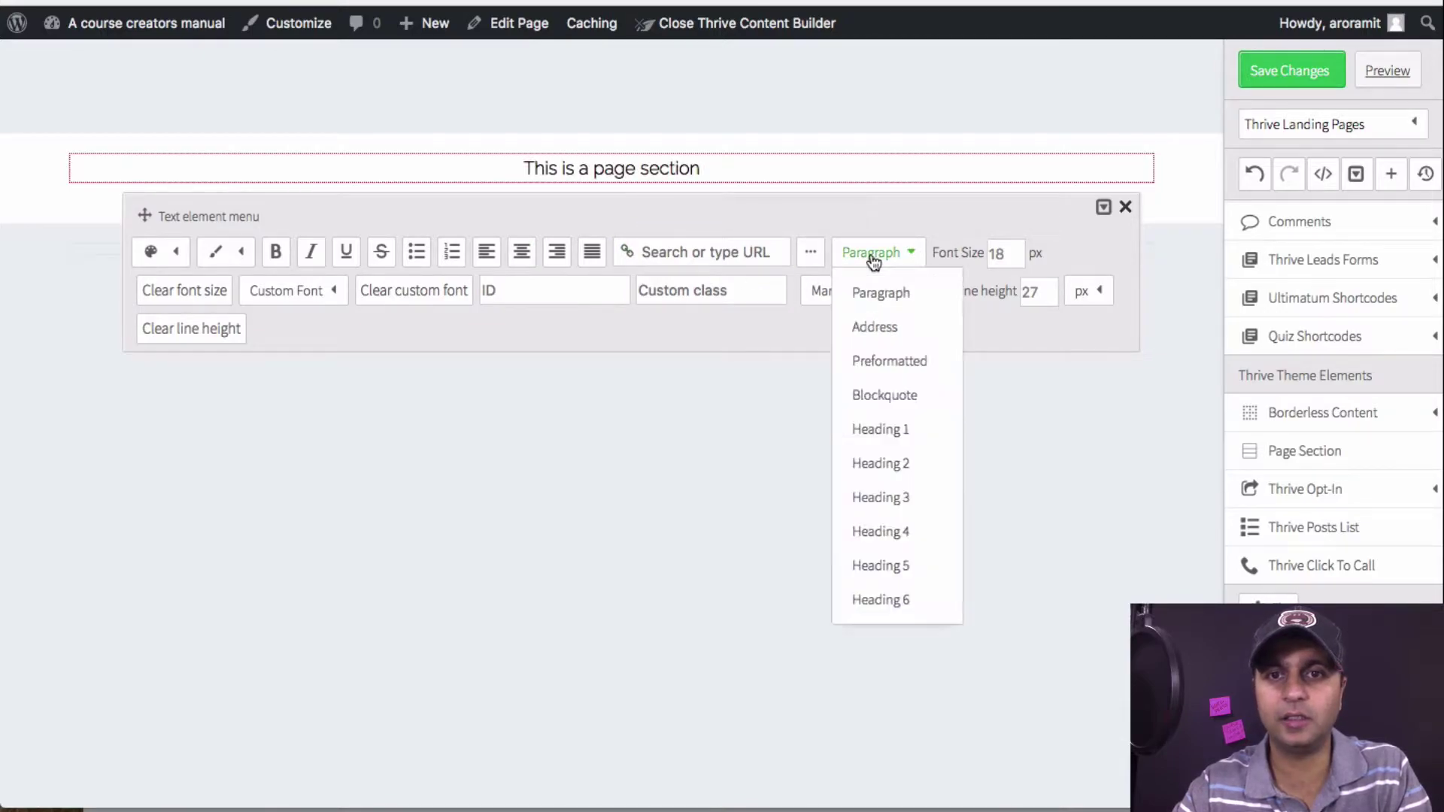
{"action": "left_click", "coordinate": [898, 430]}
{"action": "key", "text": "ctrl+a"}
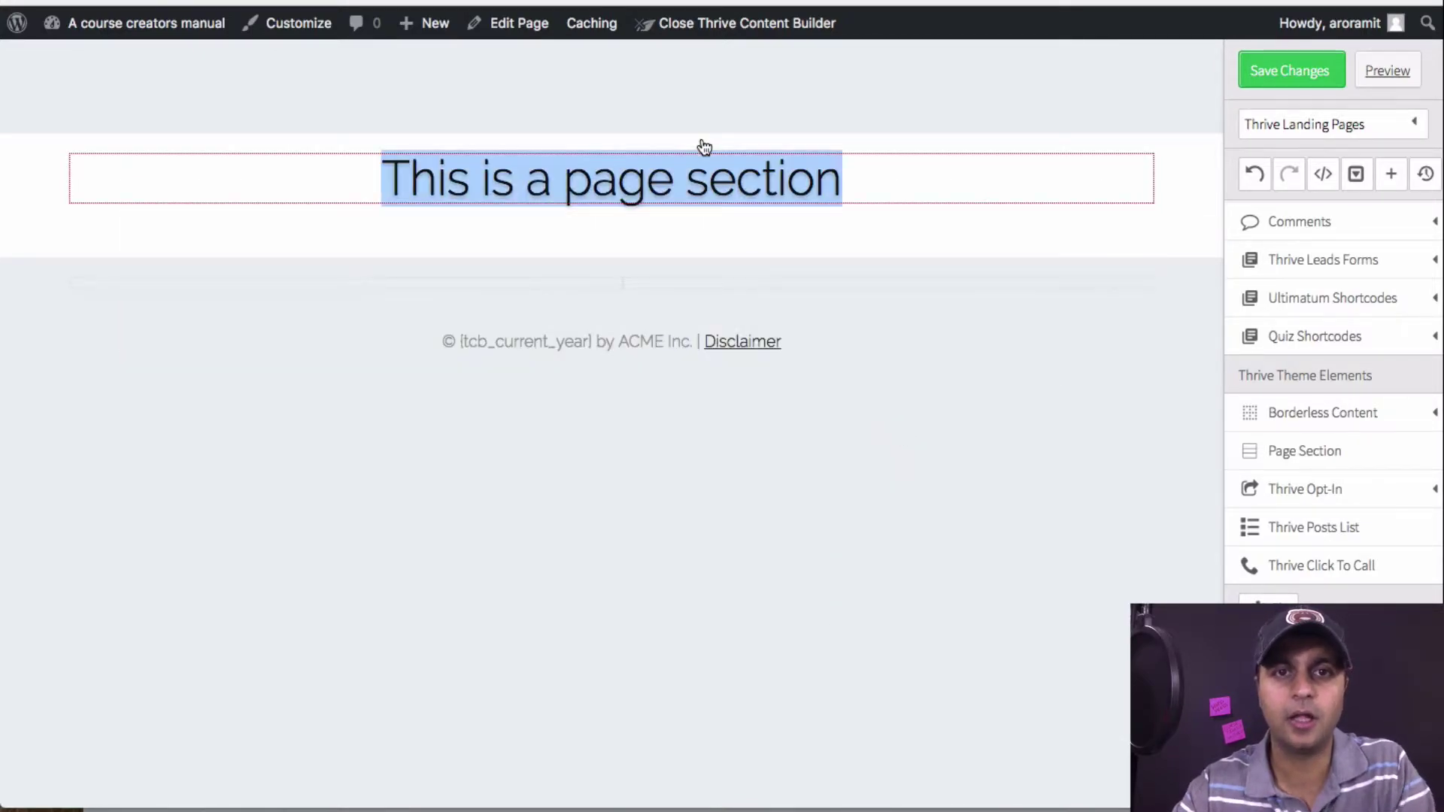
{"action": "type", "text": "Thank"}
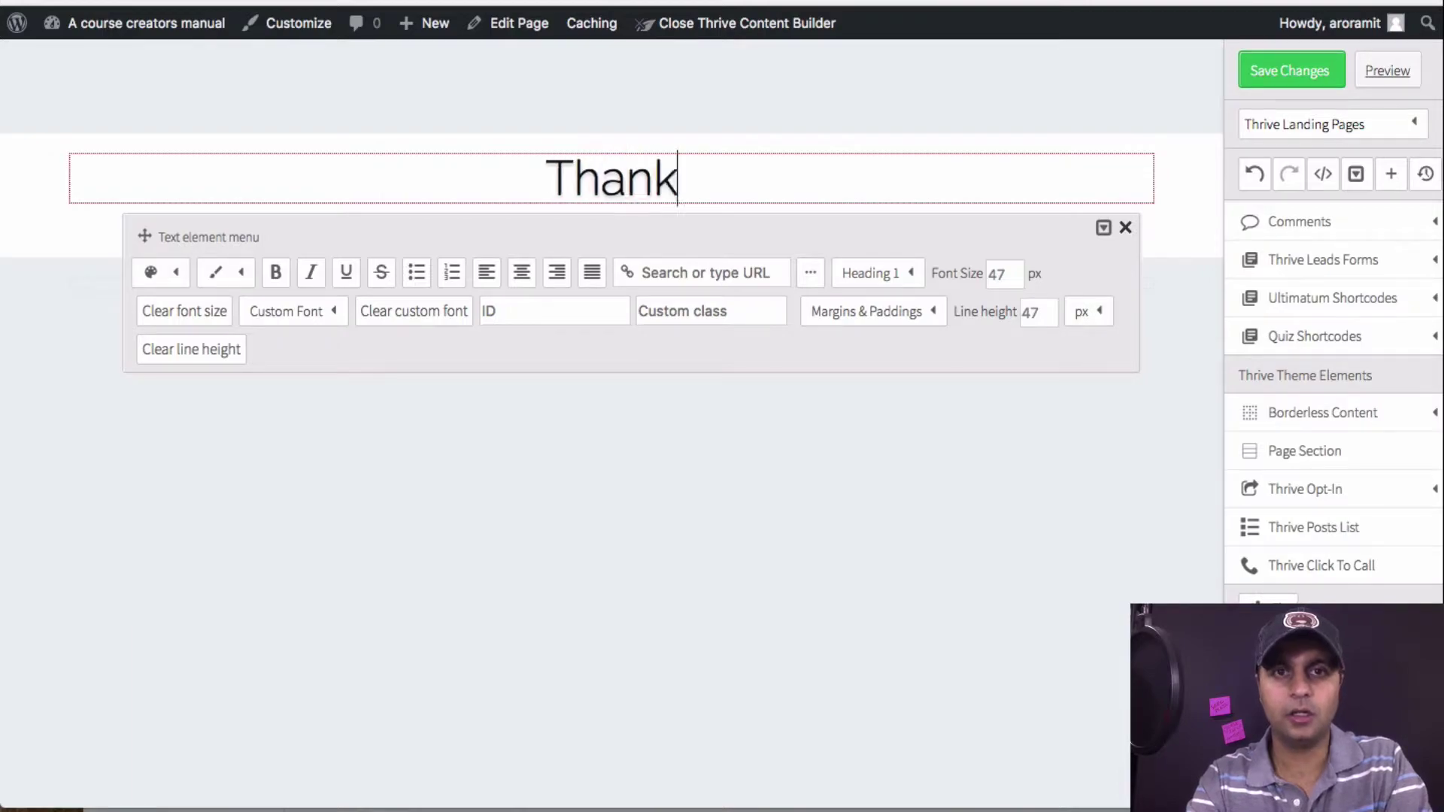
{"action": "type", "text": " you for your"}
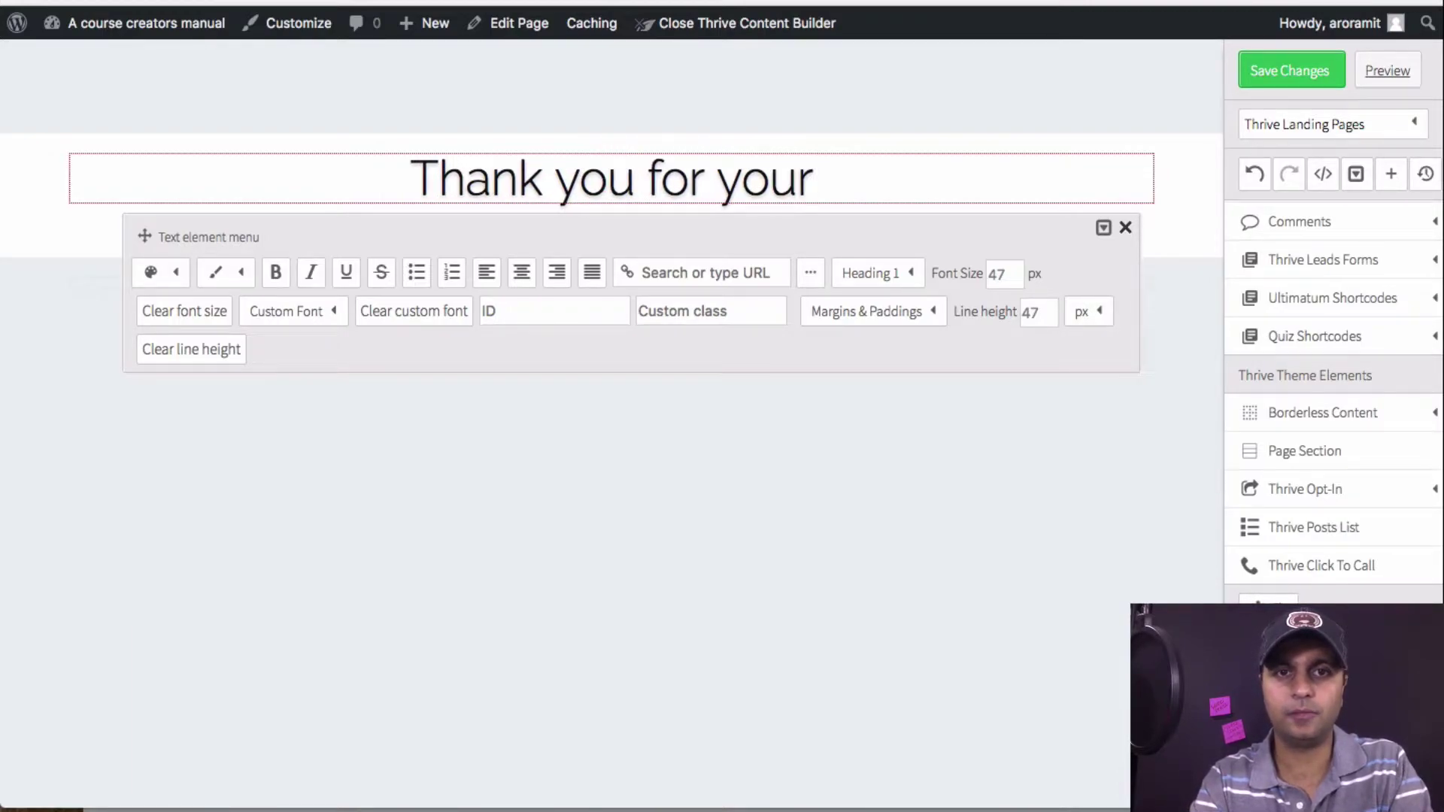
{"action": "key", "text": "ctrl+a"}
{"action": "key", "text": "BackSpace"}
{"action": "type", "text": "THank"}
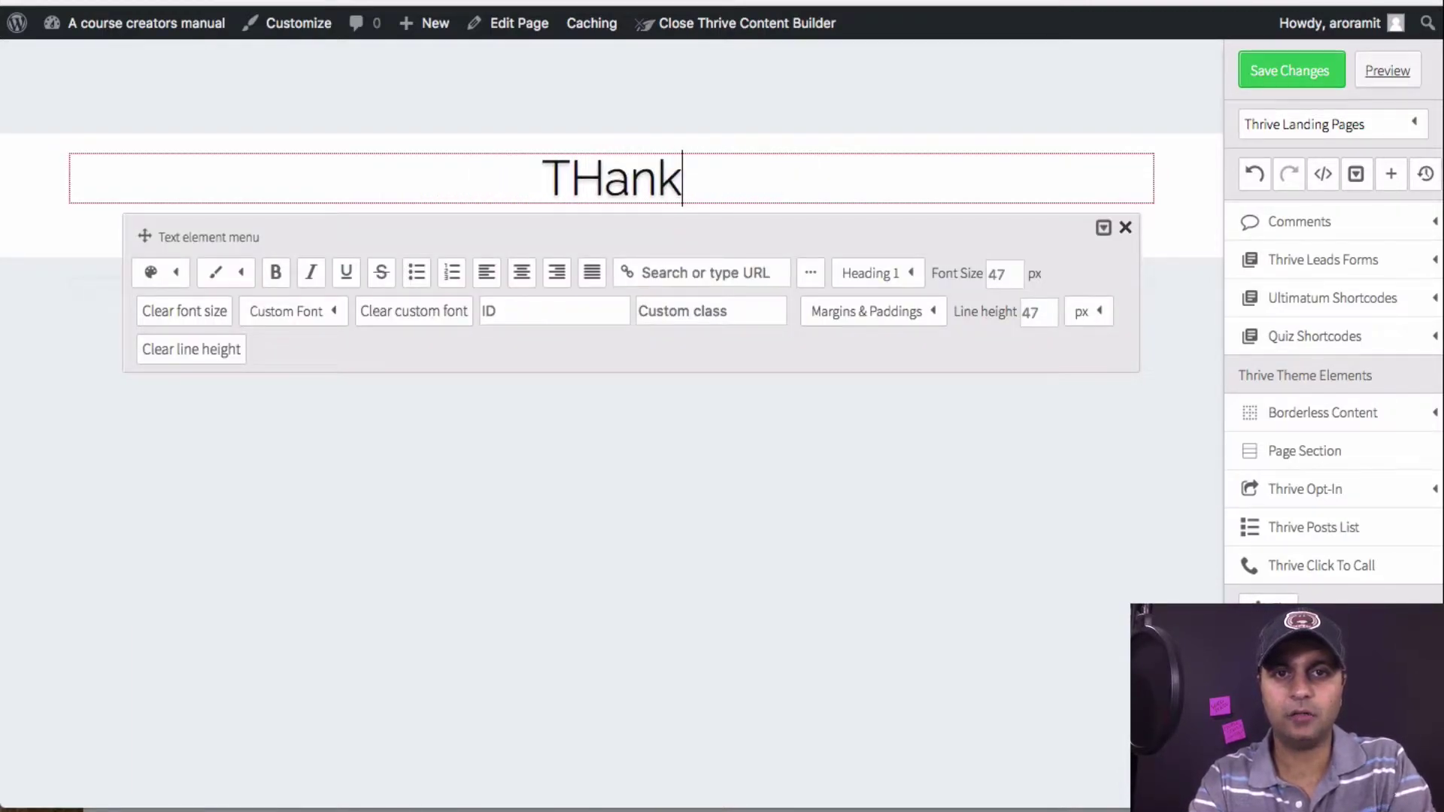
{"action": "key", "text": "BackSpace"}
{"action": "key", "text": "BackSpace"}
{"action": "key", "text": "BackSpace"}
{"action": "key", "text": "BackSpace"}
{"action": "key", "text": "BackSpace"}
{"action": "type", "text": "Thank you!"}
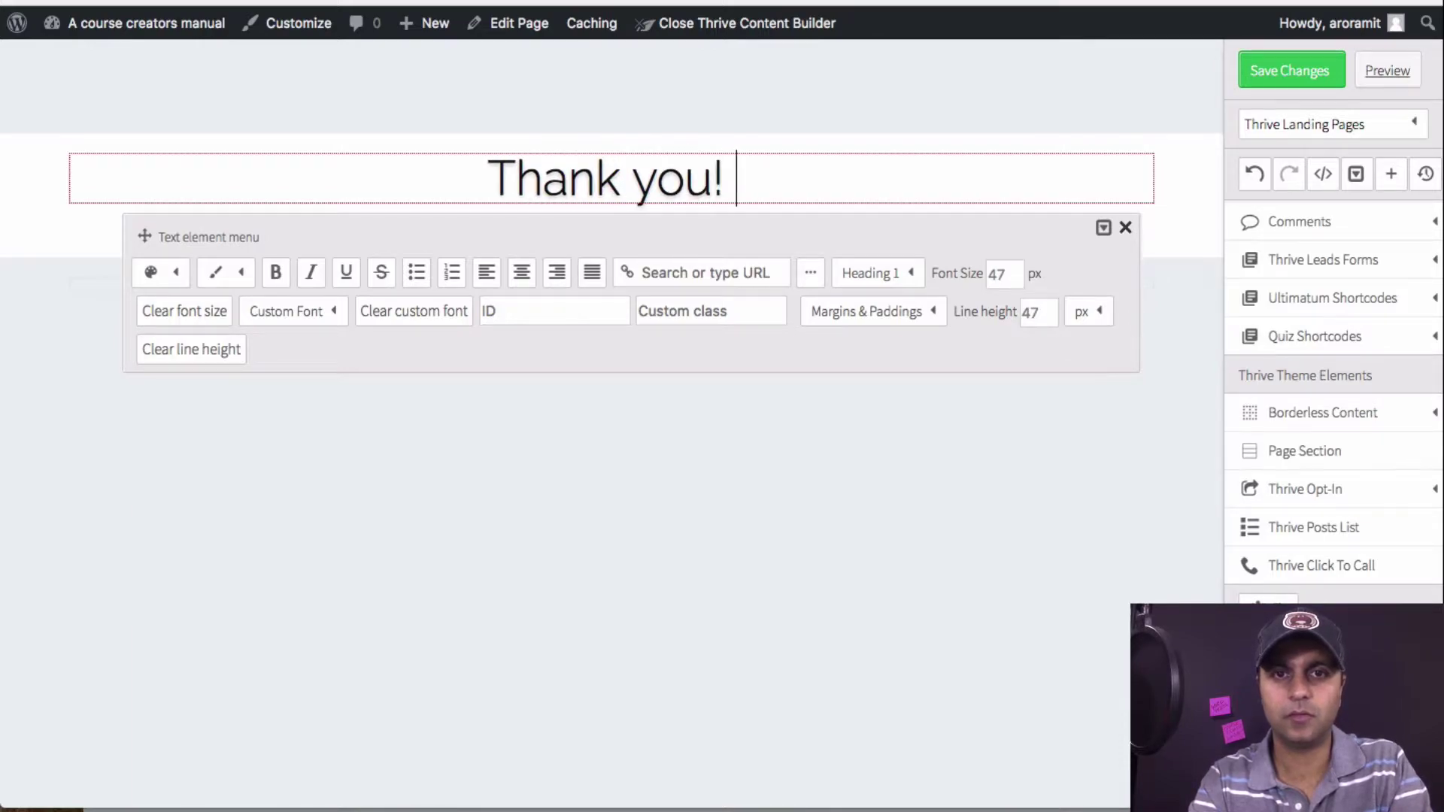
- Add 'Please click the button below to download.' beneath it as a centred Heading 3
{"action": "key", "text": "Return"}
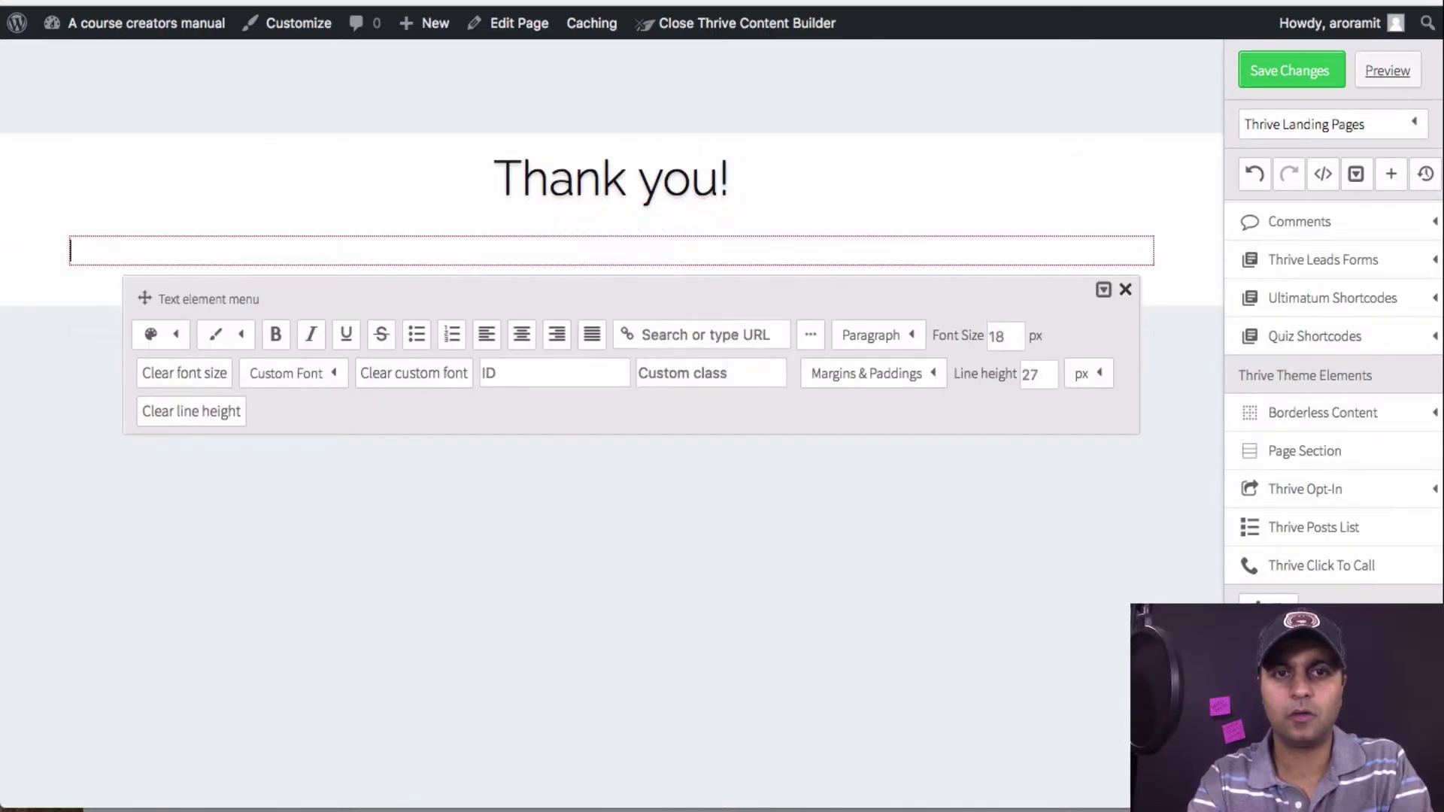
{"action": "type", "text": "Here"}
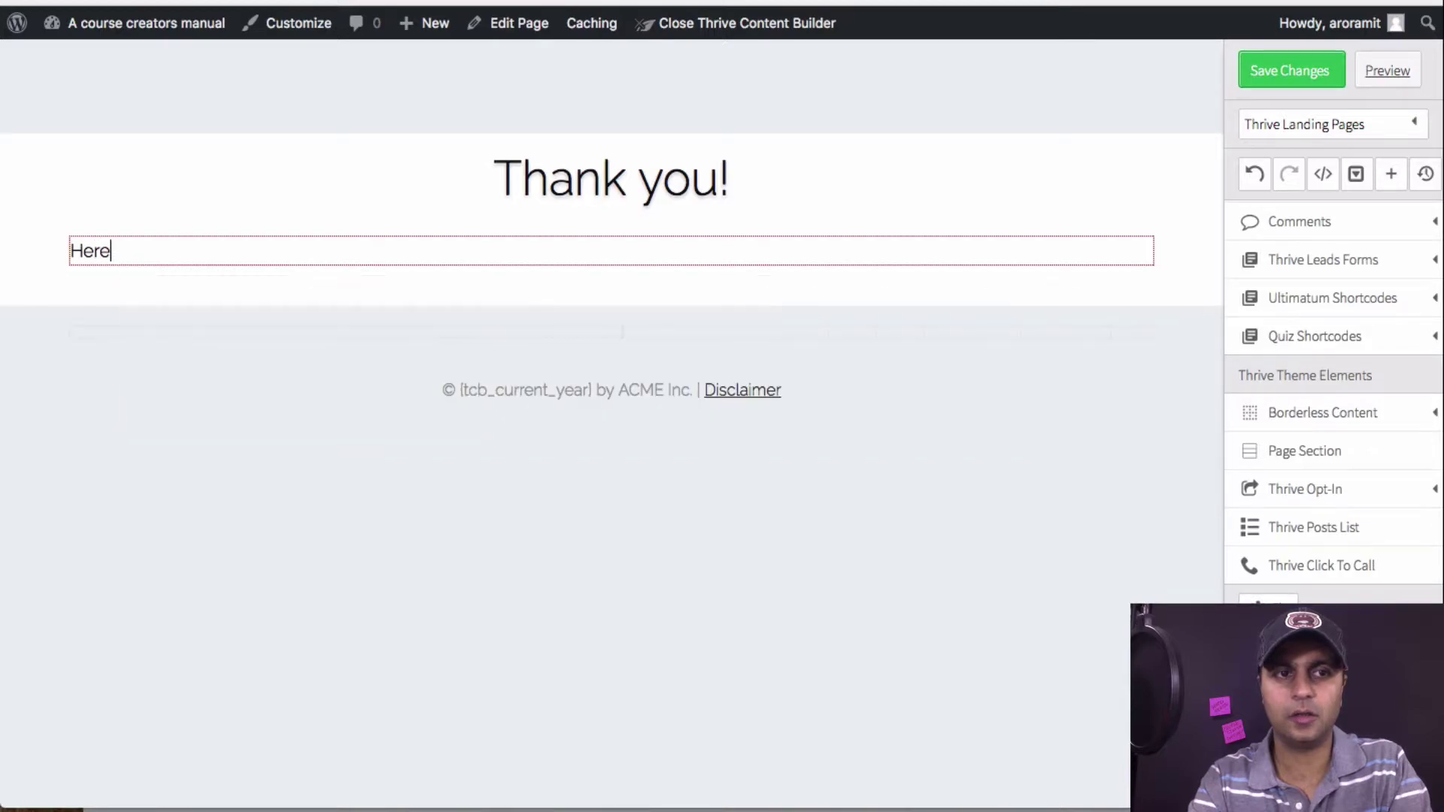
{"action": "key", "text": "BackSpace"}
{"action": "key", "text": "BackSpace"}
{"action": "key", "text": "BackSpace"}
{"action": "key", "text": "BackSpace"}
{"action": "type", "text": "Pl"}
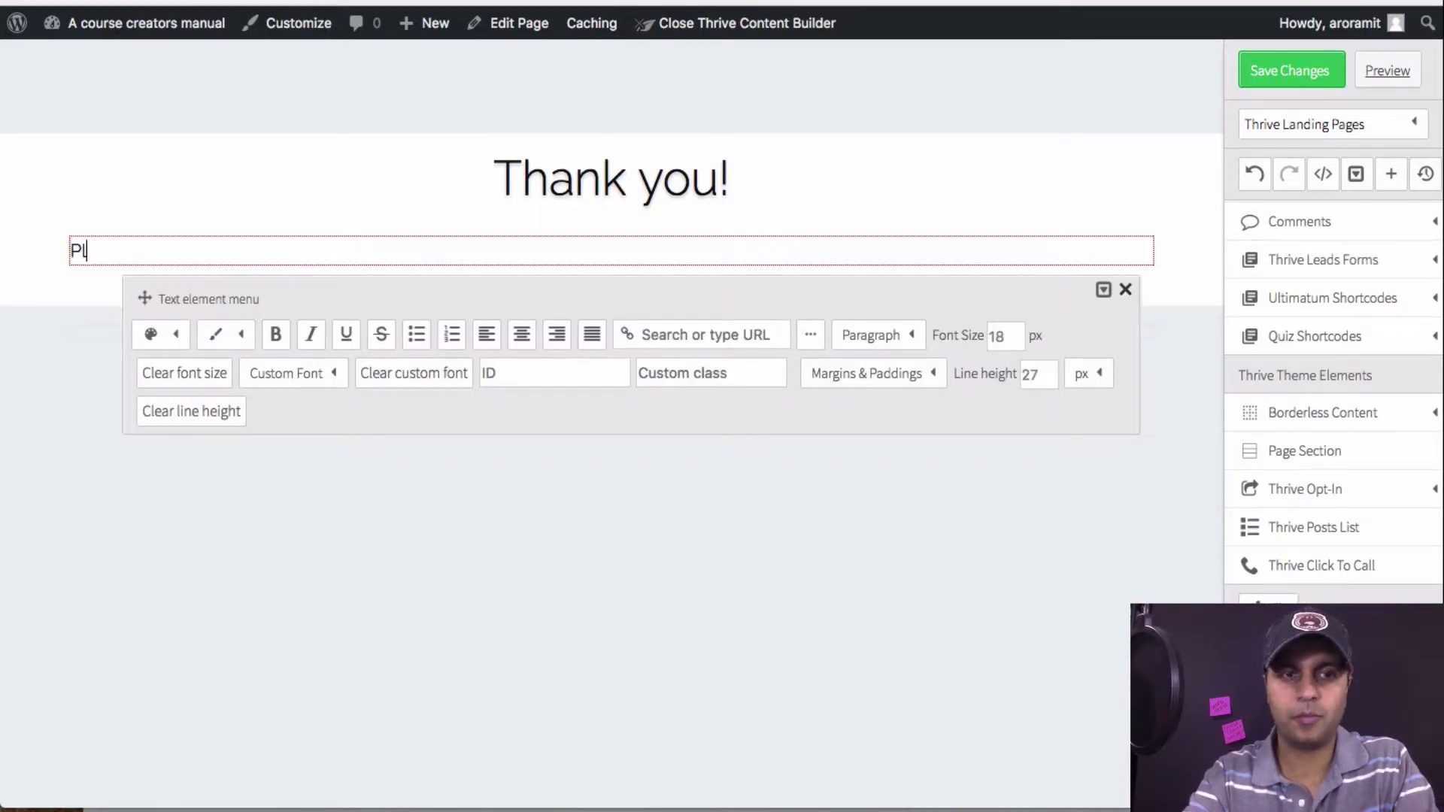
{"action": "type", "text": "ease click the but"}
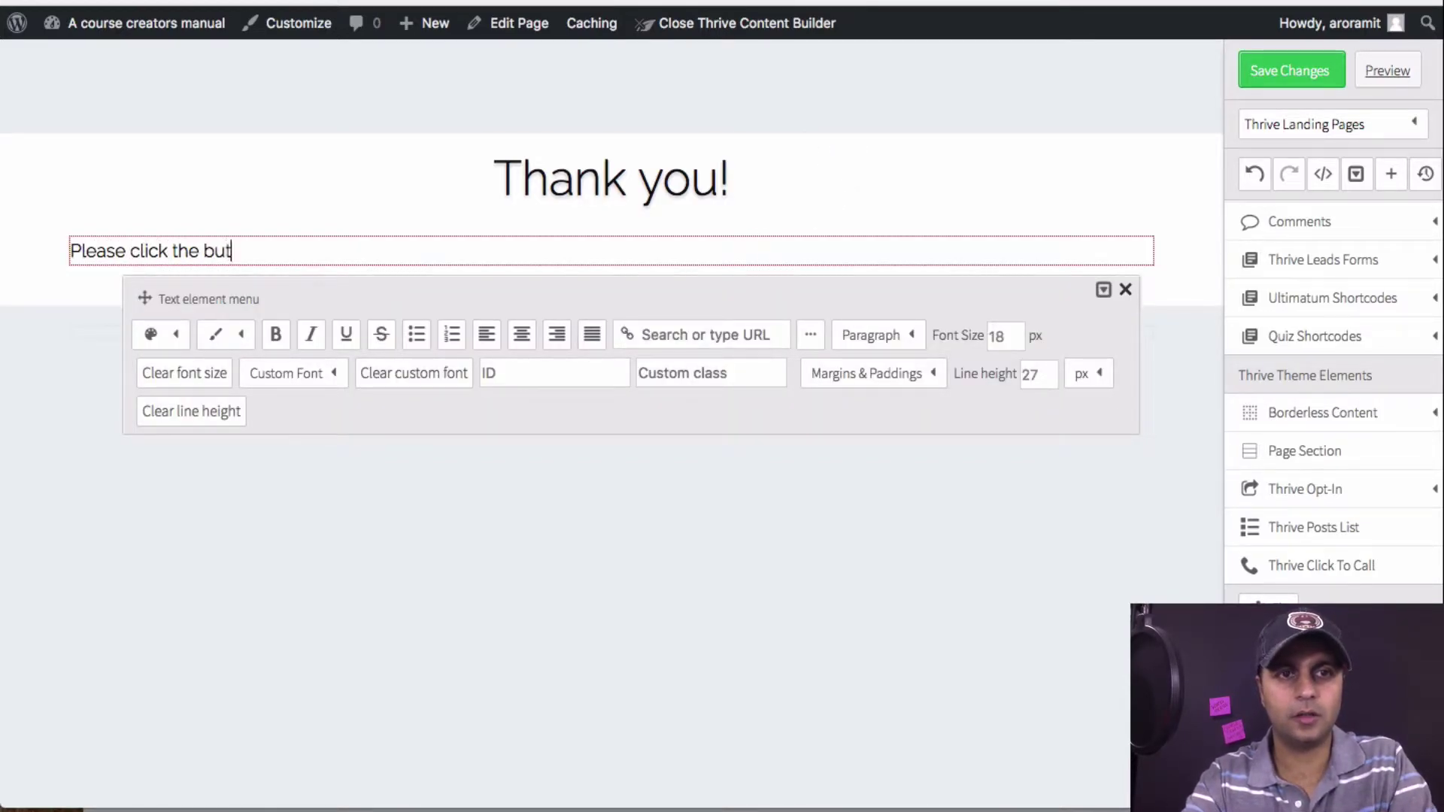
{"action": "type", "text": "ton below to download."}
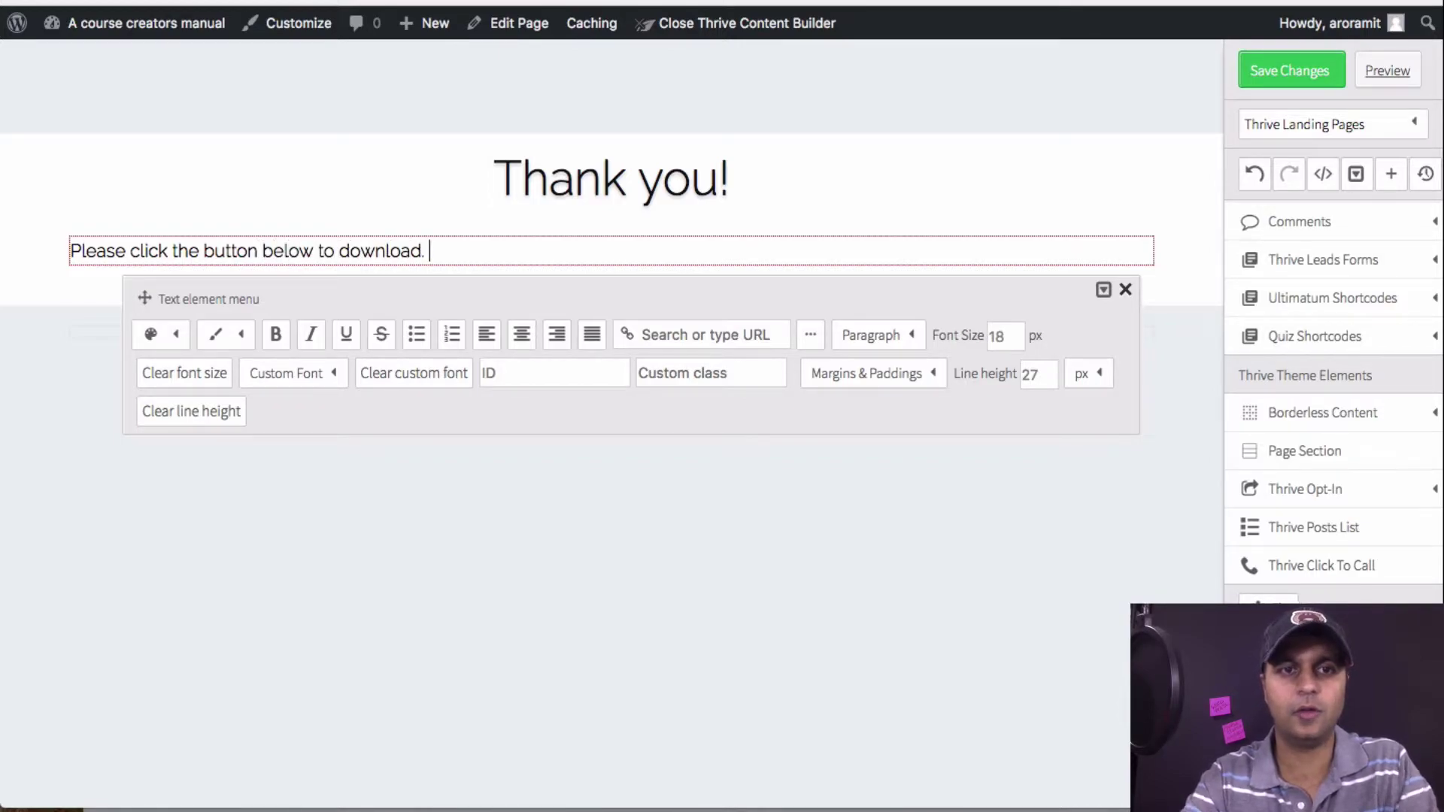
{"action": "key", "text": "super+a"}
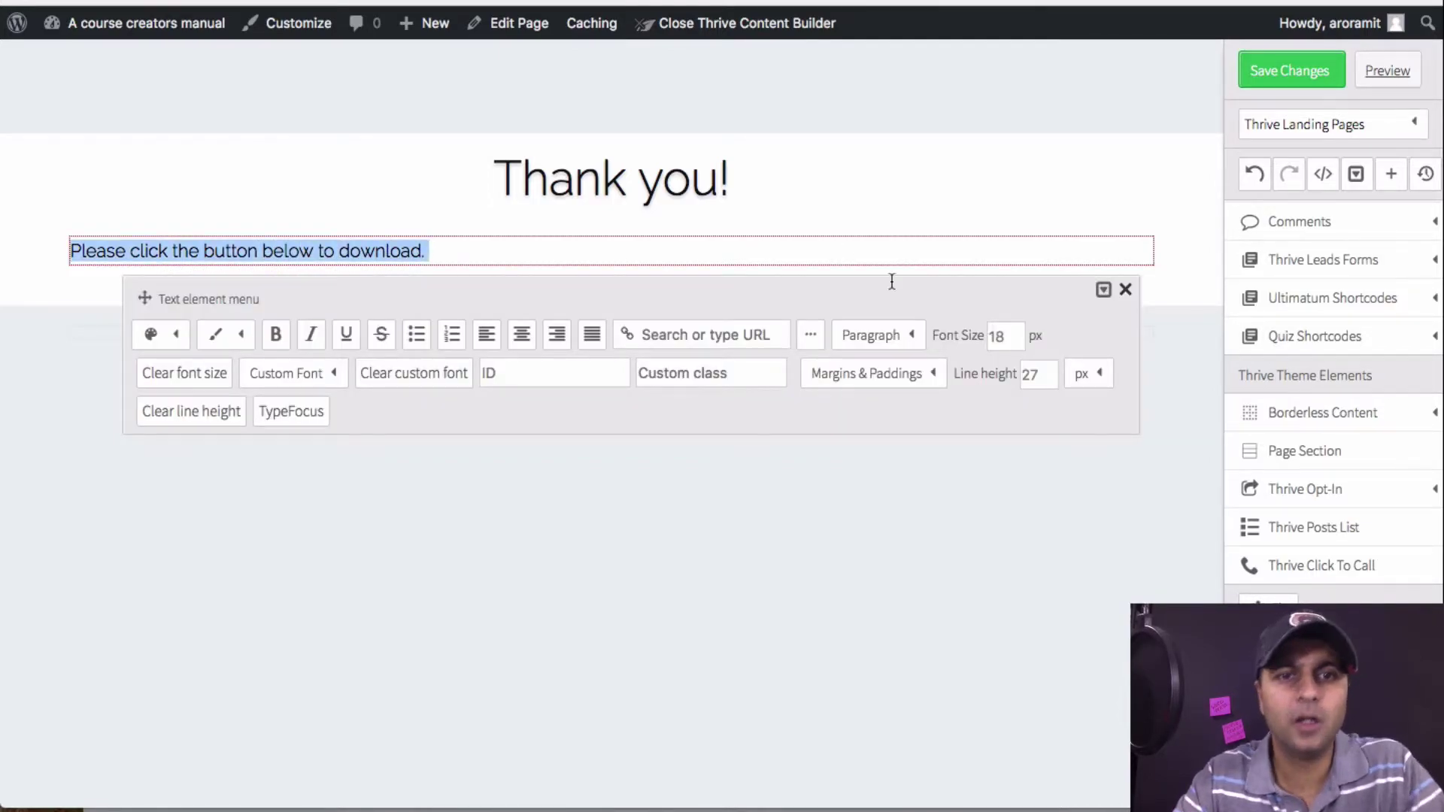
{"action": "left_click", "coordinate": [522, 335]}
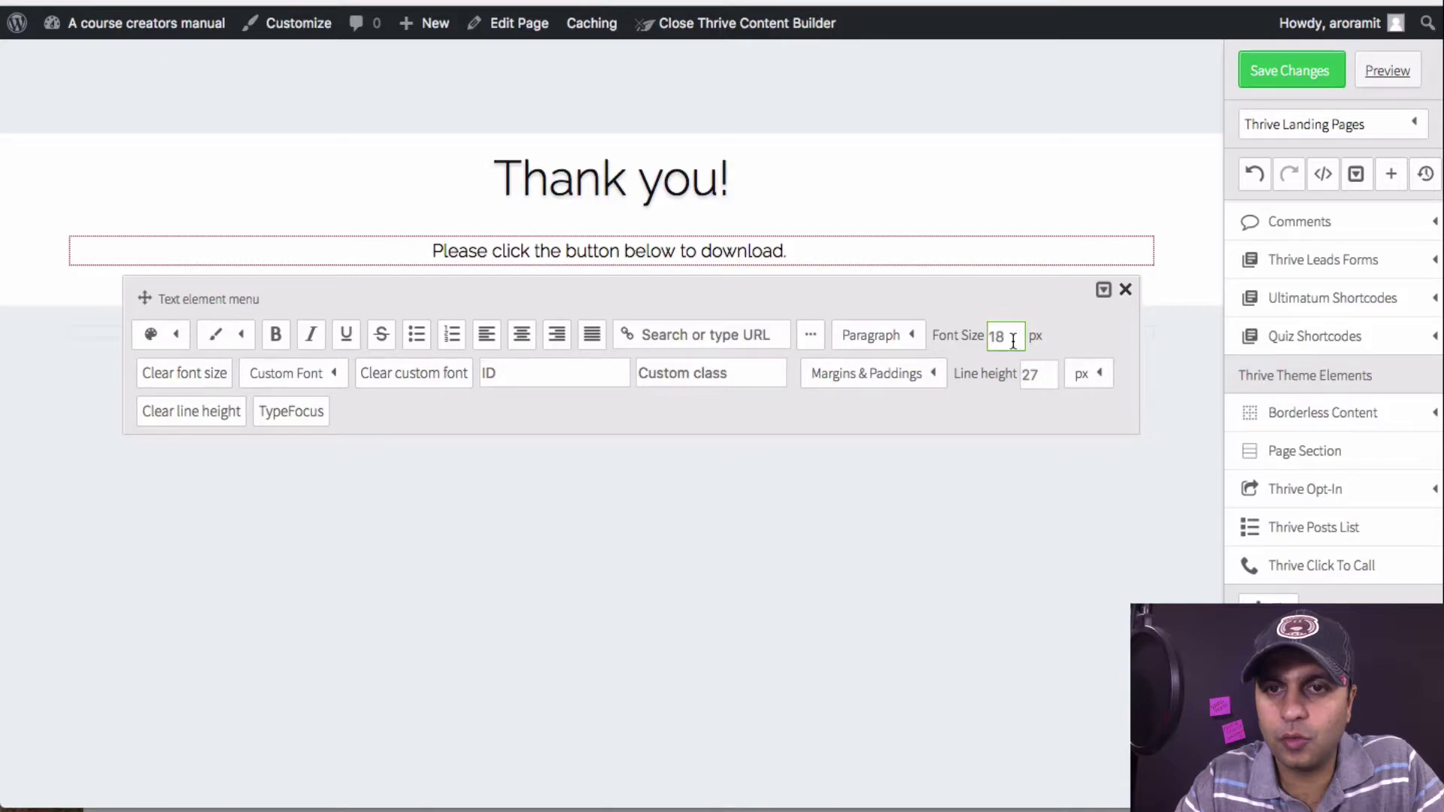
{"action": "left_click", "coordinate": [899, 337]}
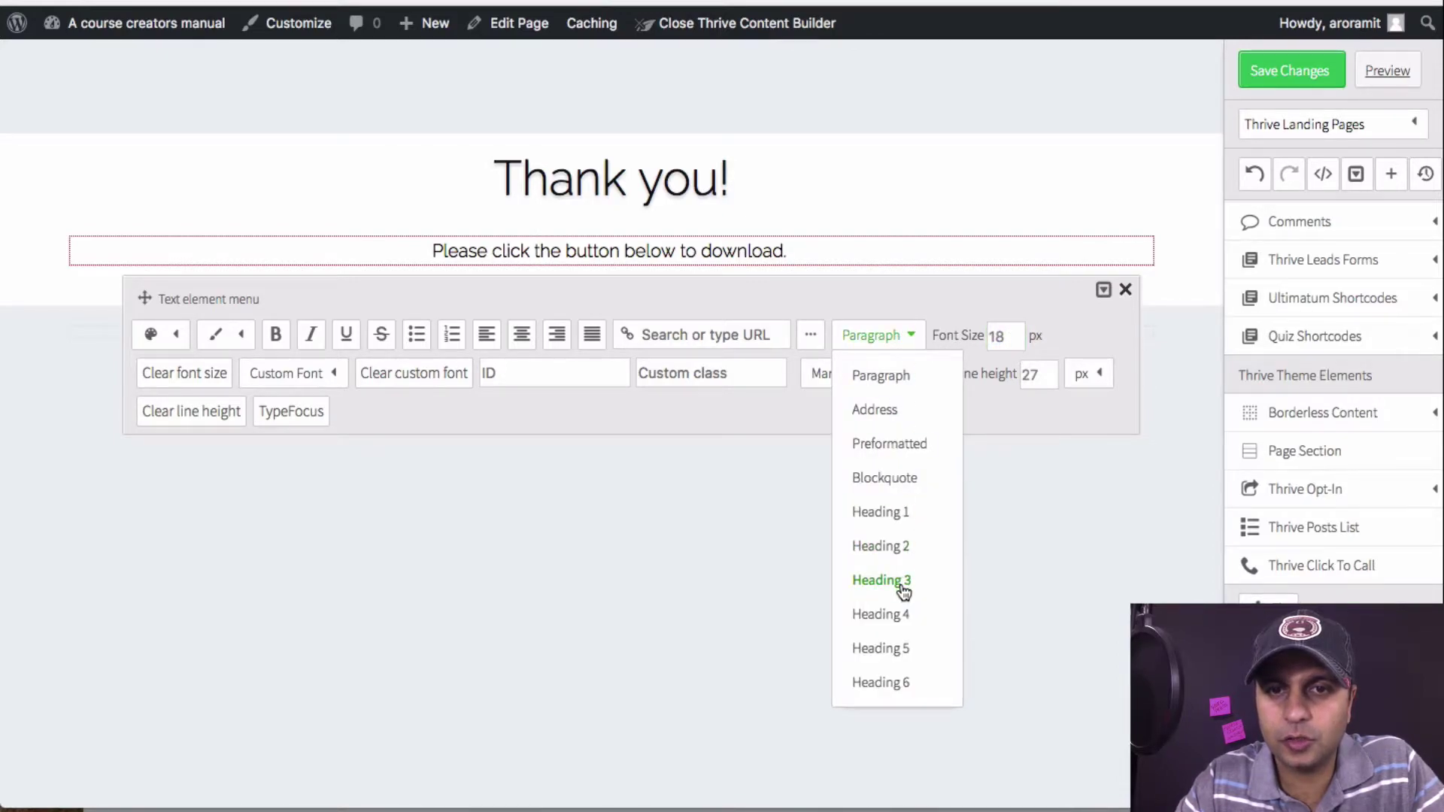
{"action": "left_click", "coordinate": [903, 590]}
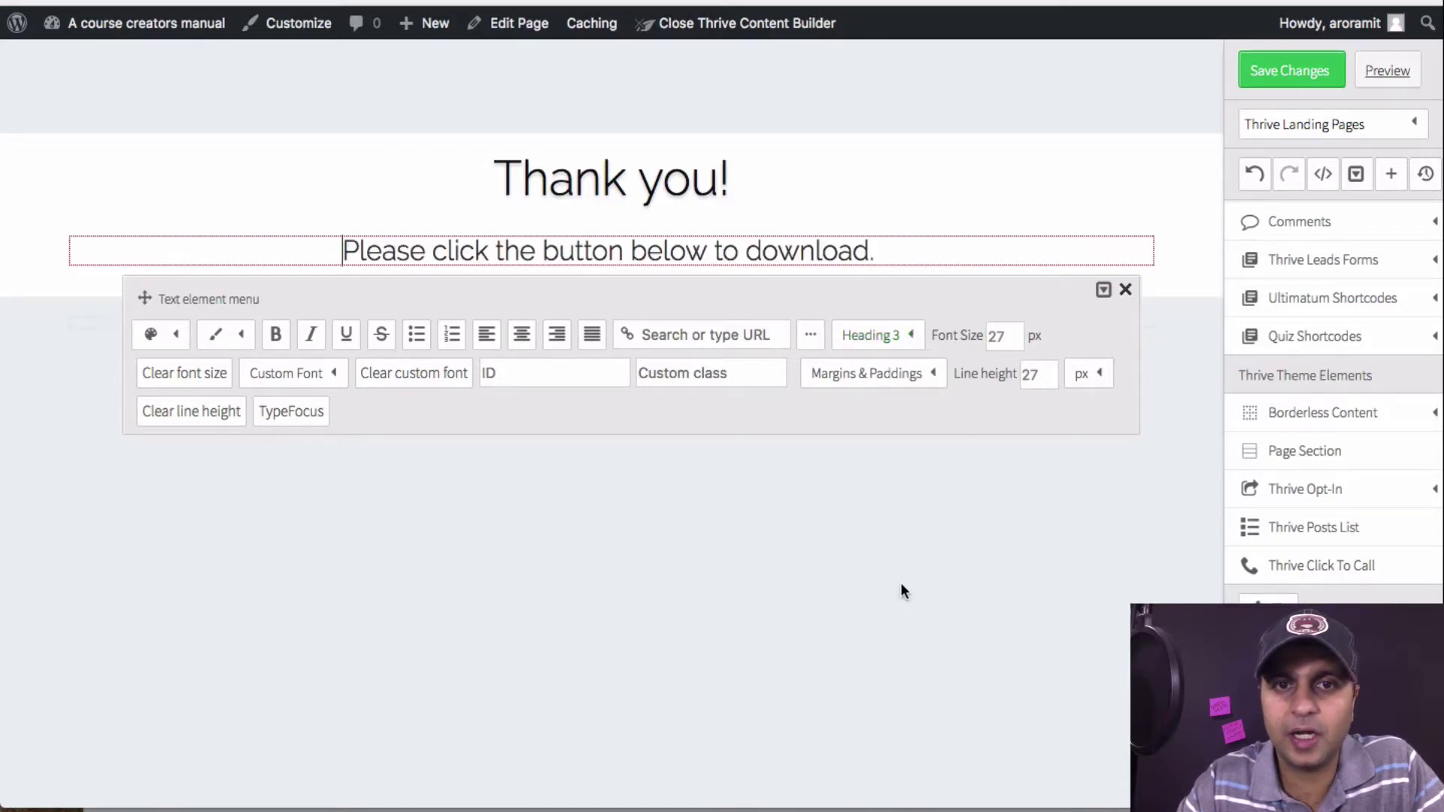
{"action": "left_click", "coordinate": [1124, 292]}
{"action": "scroll", "coordinate": [1364, 273], "scroll_direction": "up", "scroll_amount": 15}
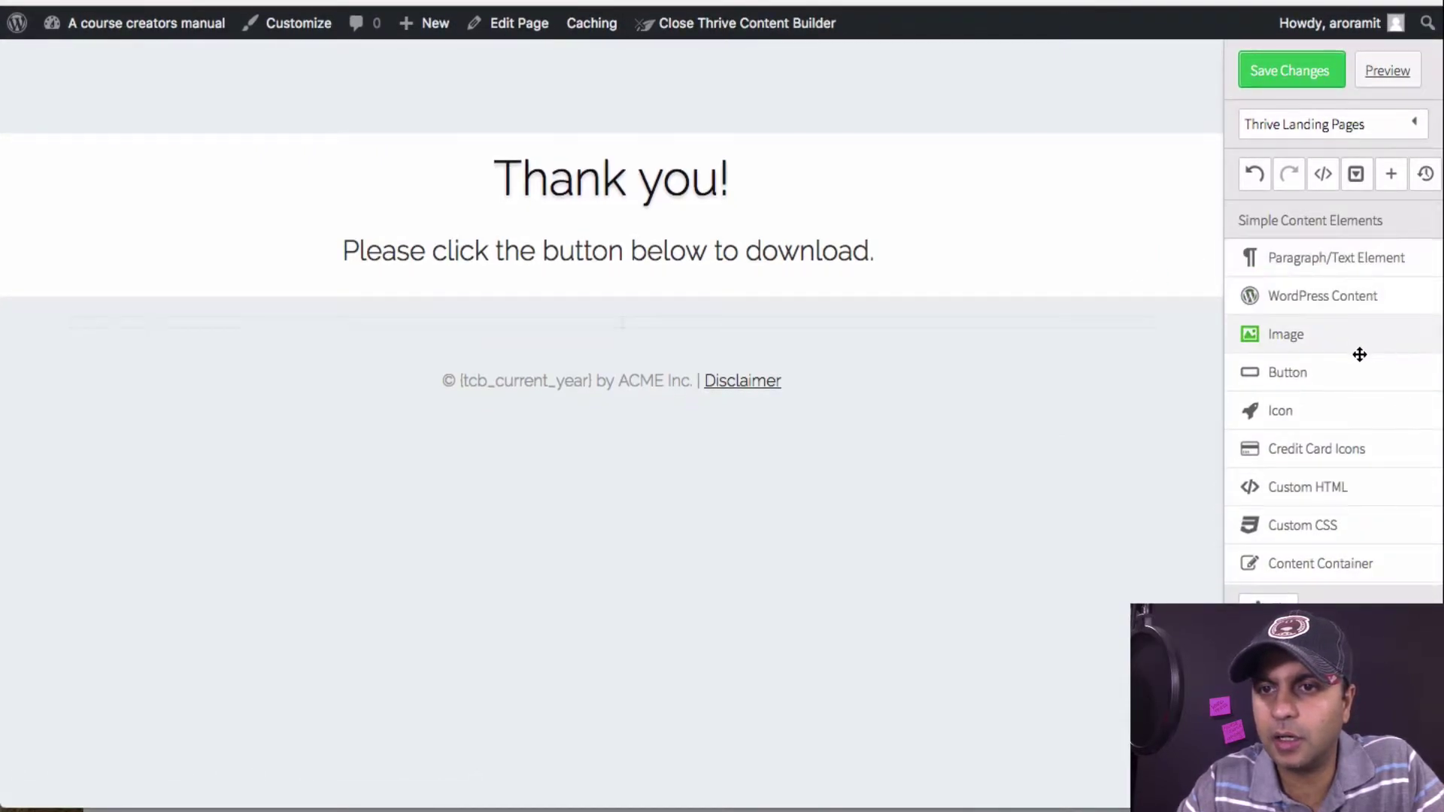
- Place a new centred button in Style 1 under the download sentence
{"action": "left_click_drag", "start_coordinate": [1350, 374], "coordinate": [765, 267]}
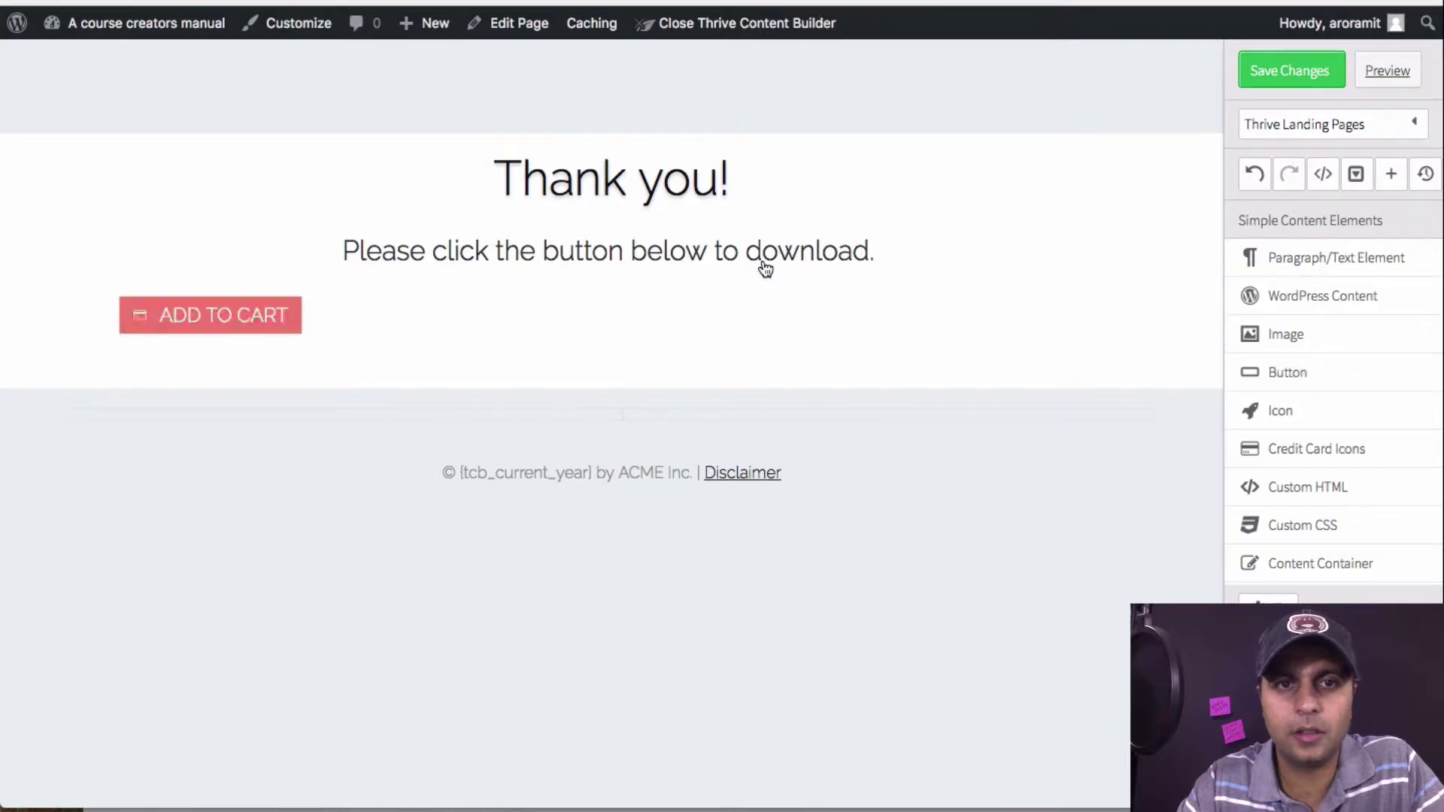
{"action": "left_click", "coordinate": [245, 313]}
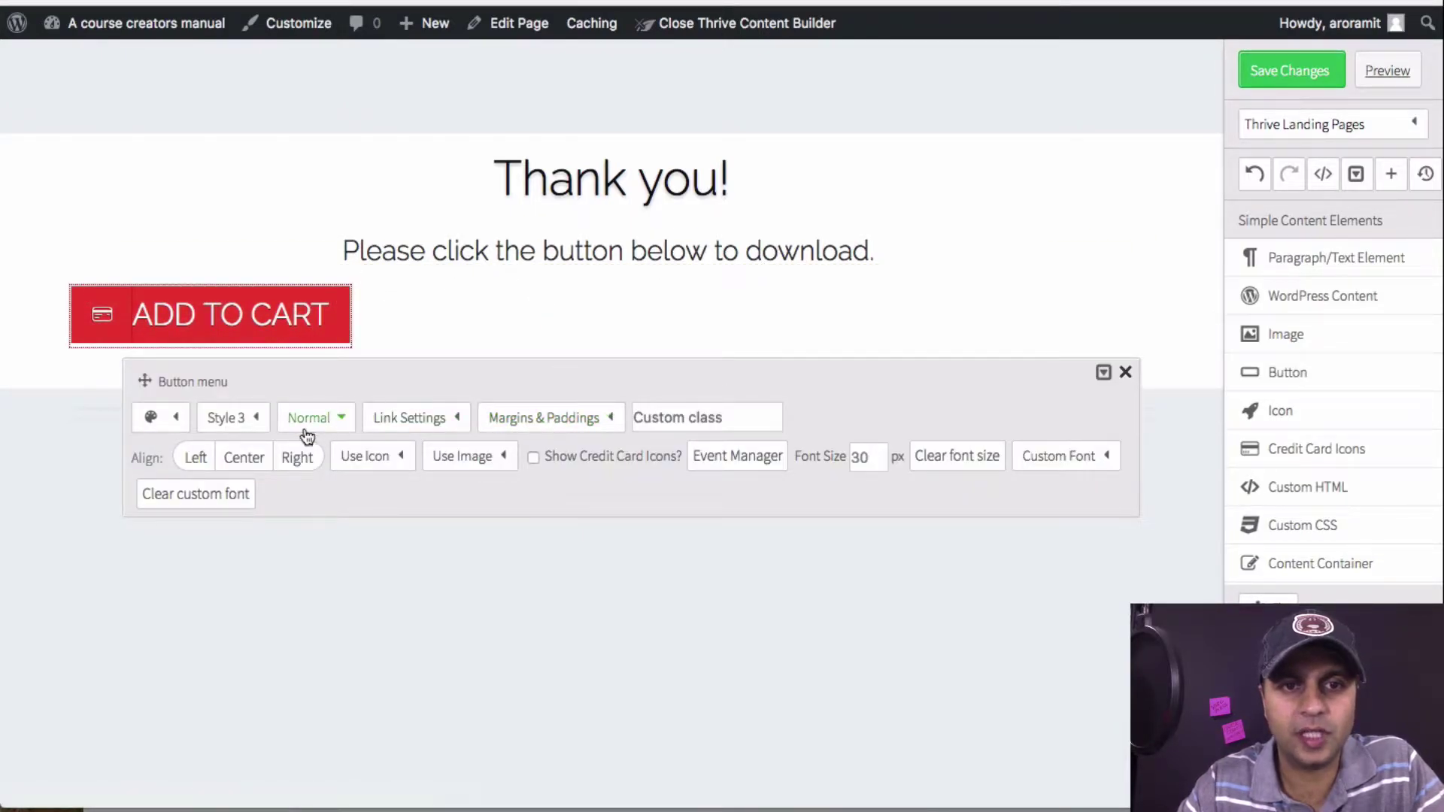
{"action": "left_click", "coordinate": [242, 456]}
{"action": "left_click", "coordinate": [235, 426]}
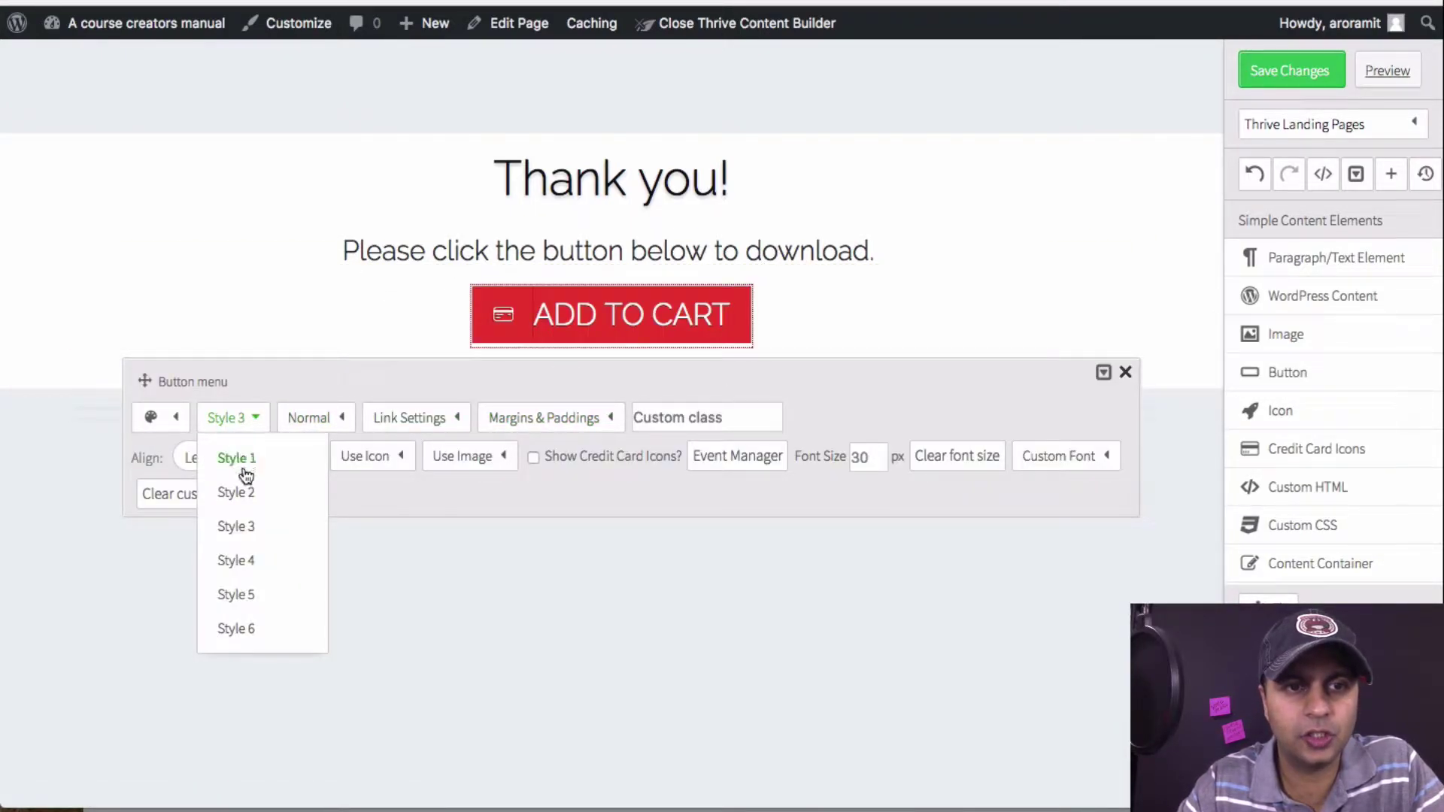
{"action": "left_click", "coordinate": [237, 460]}
- Make the button's background and mouseover background yellow
{"action": "left_click", "coordinate": [166, 426]}
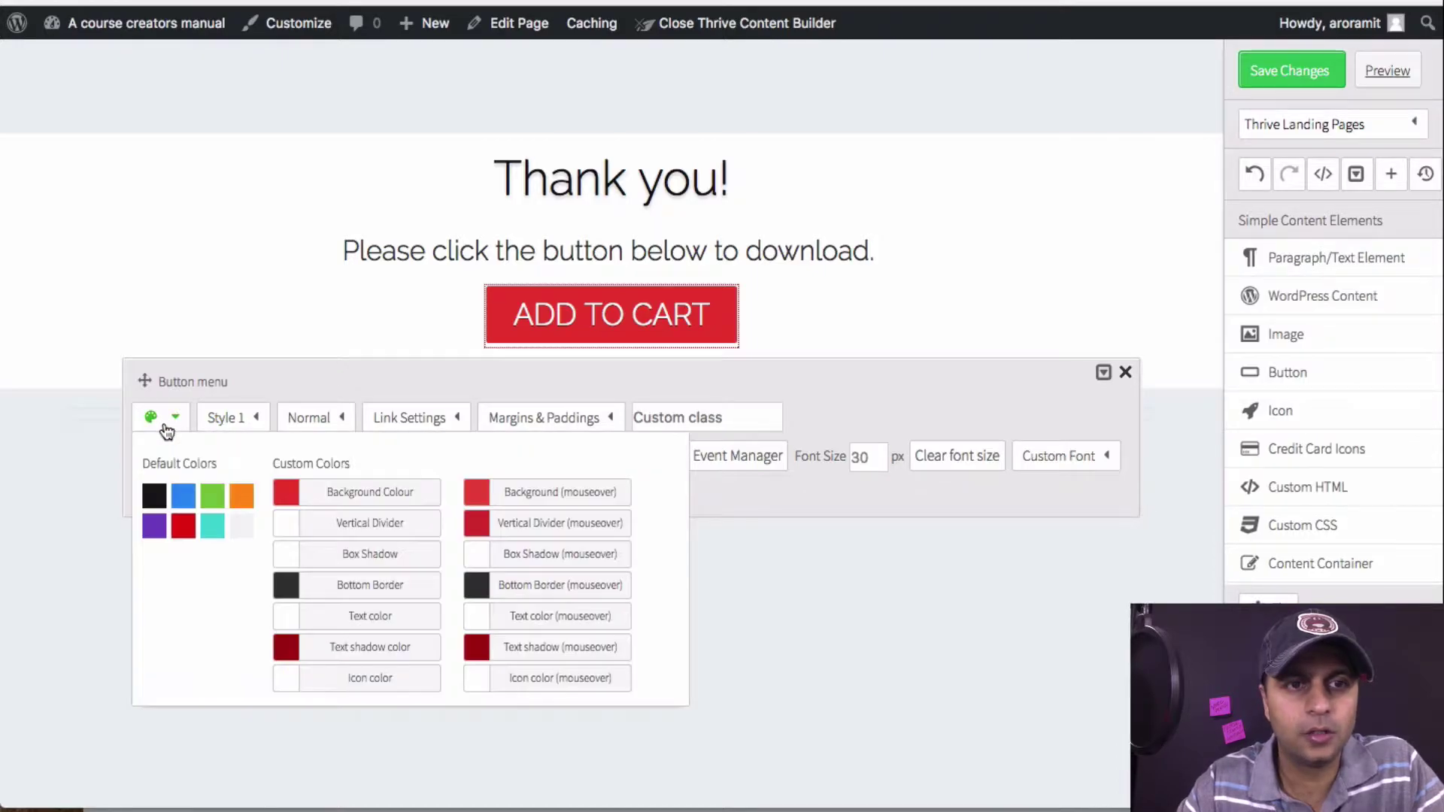
{"action": "left_click", "coordinate": [377, 496]}
{"action": "left_click", "coordinate": [432, 425]}
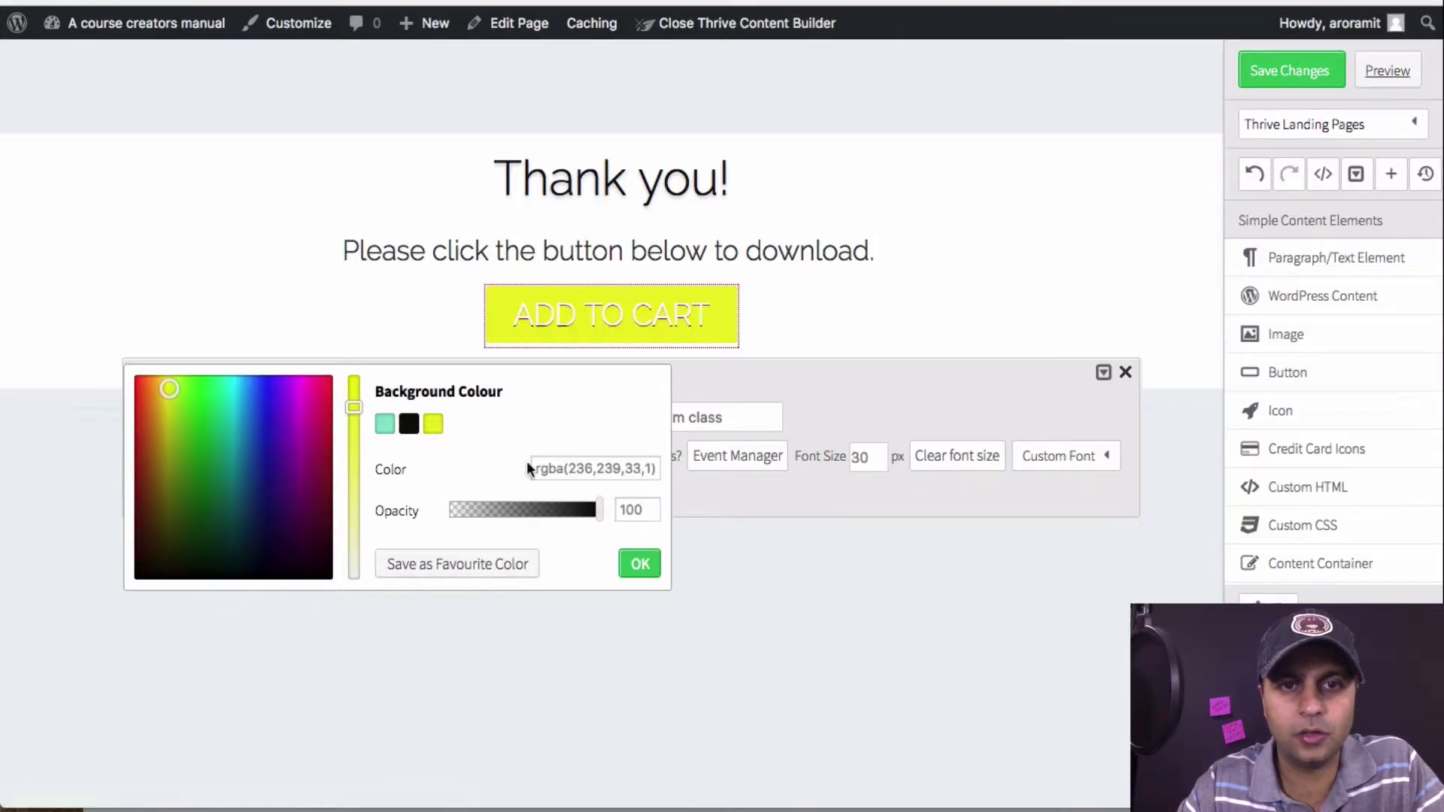
{"action": "left_click", "coordinate": [644, 556]}
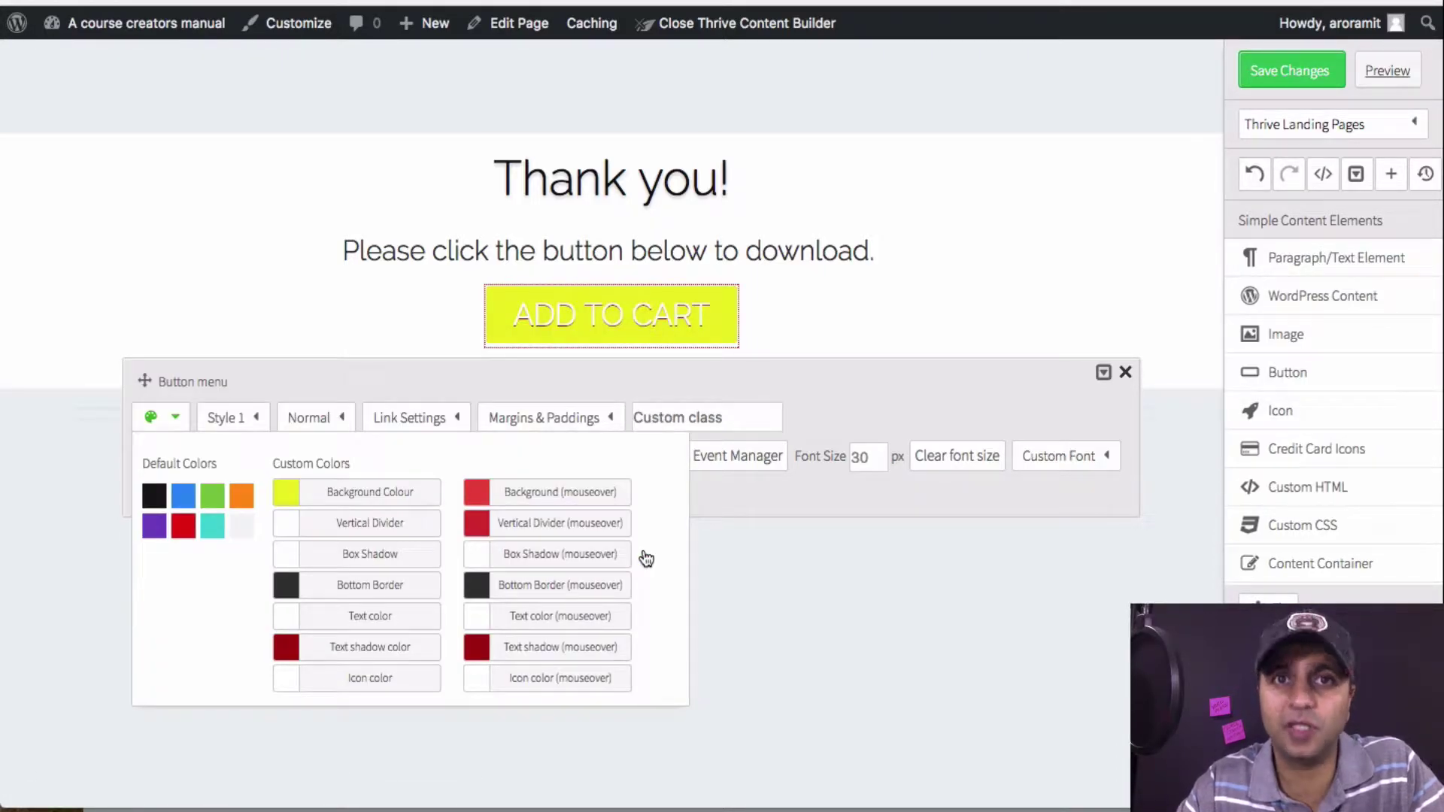
{"action": "left_click", "coordinate": [555, 490]}
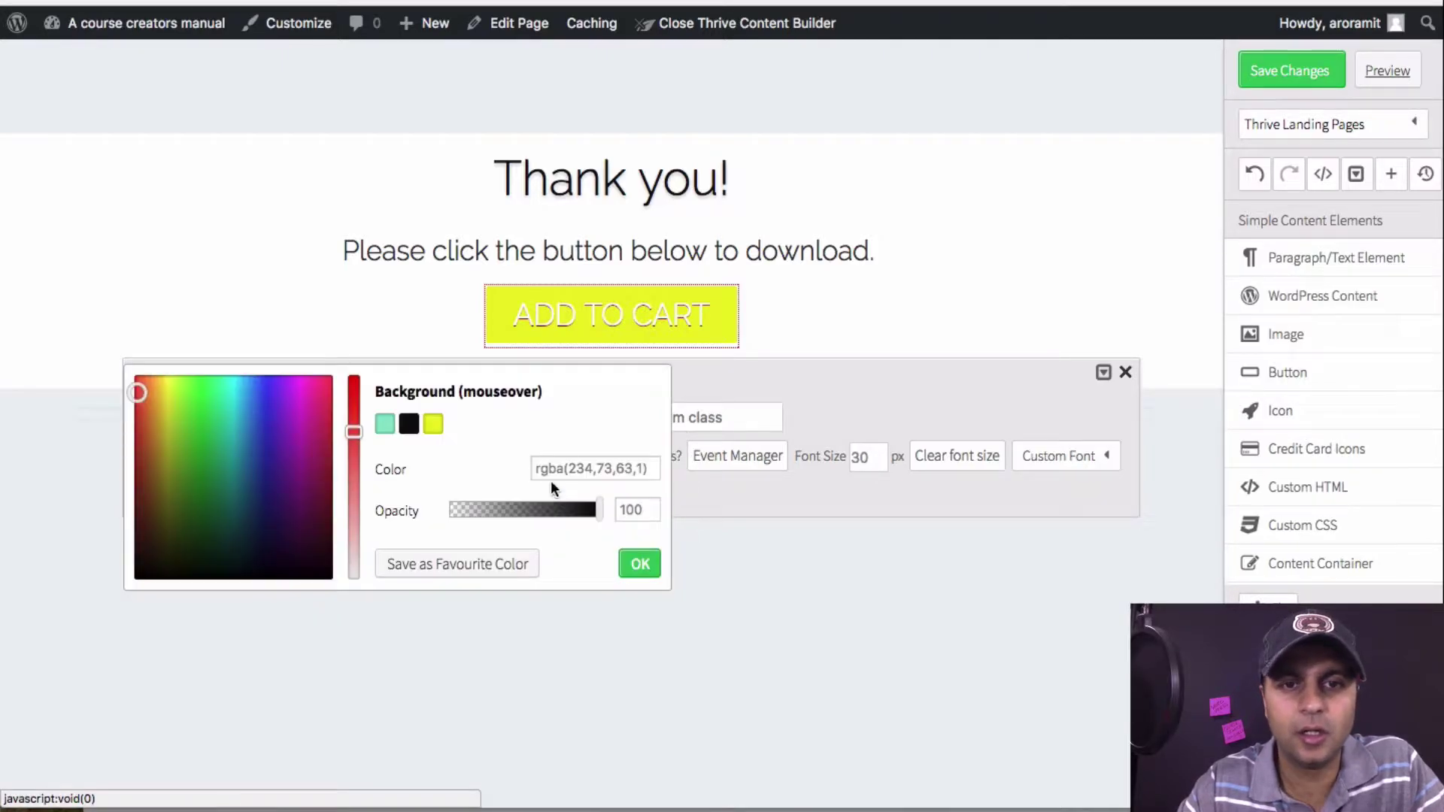
{"action": "left_click", "coordinate": [432, 423]}
{"action": "left_click", "coordinate": [631, 570]}
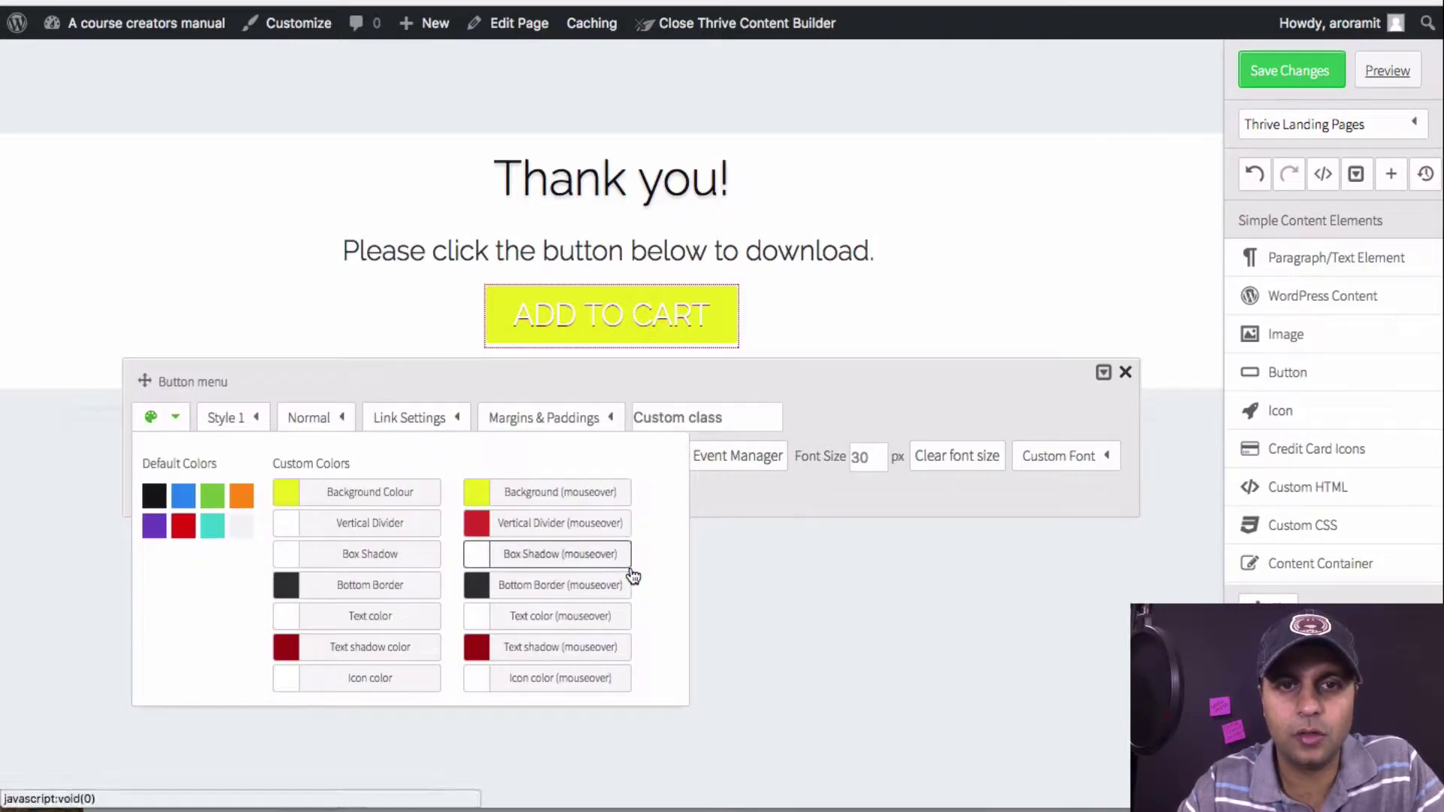
- Set black button text and mouseover text, with yellow text shadow and mouseover text shadow
{"action": "left_click", "coordinate": [390, 625]}
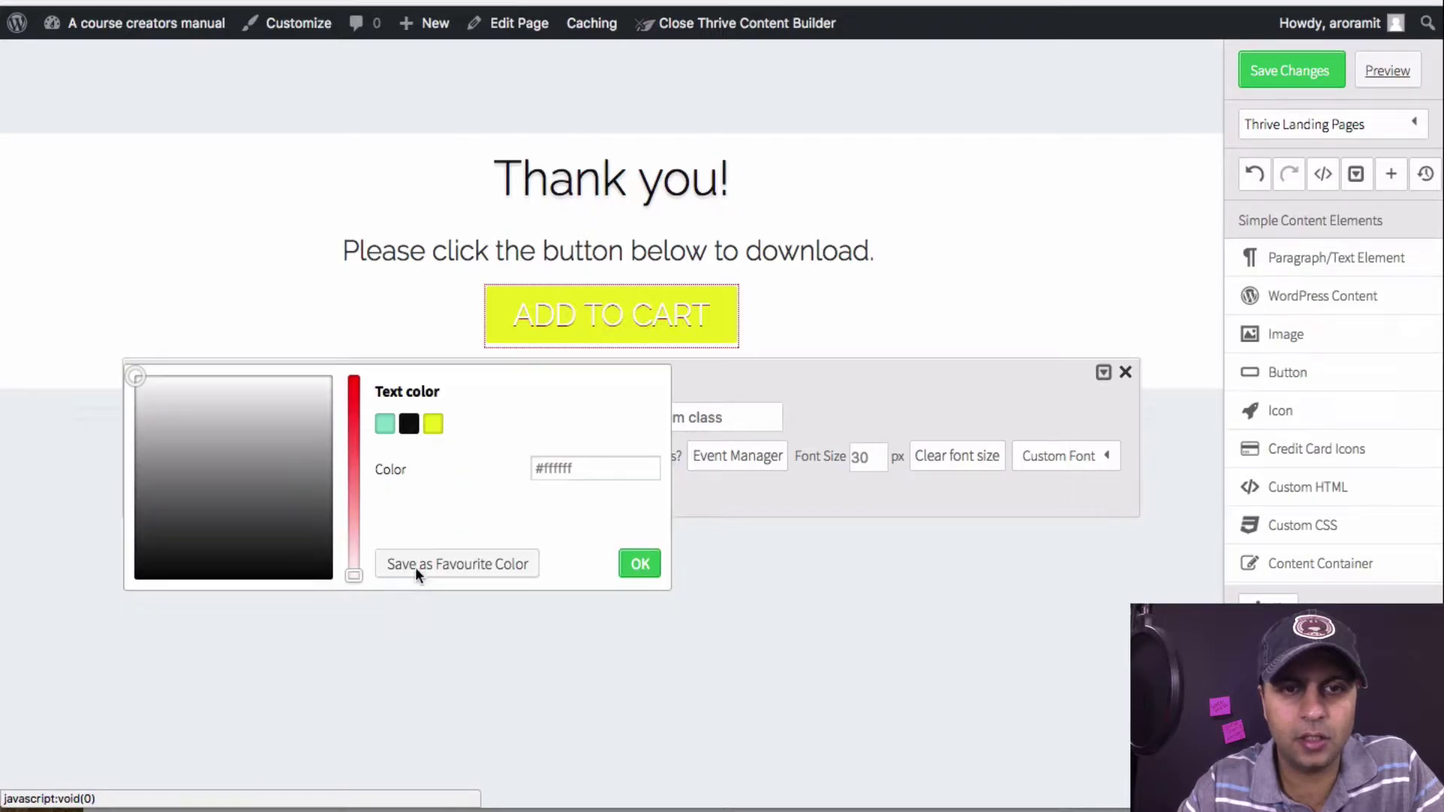
{"action": "left_click", "coordinate": [408, 424]}
{"action": "left_click", "coordinate": [637, 569]}
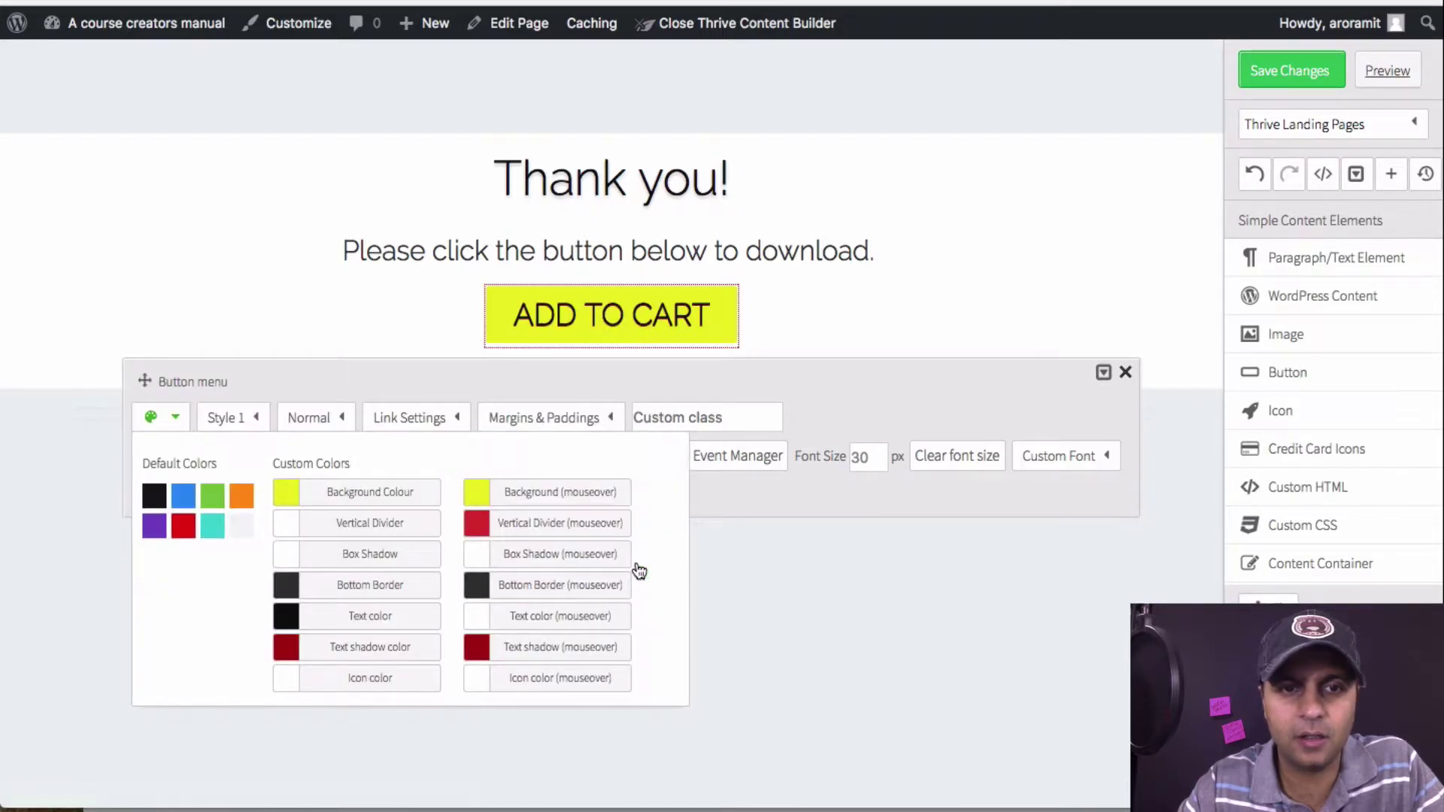
{"action": "left_click", "coordinate": [367, 648]}
{"action": "left_click", "coordinate": [408, 426]}
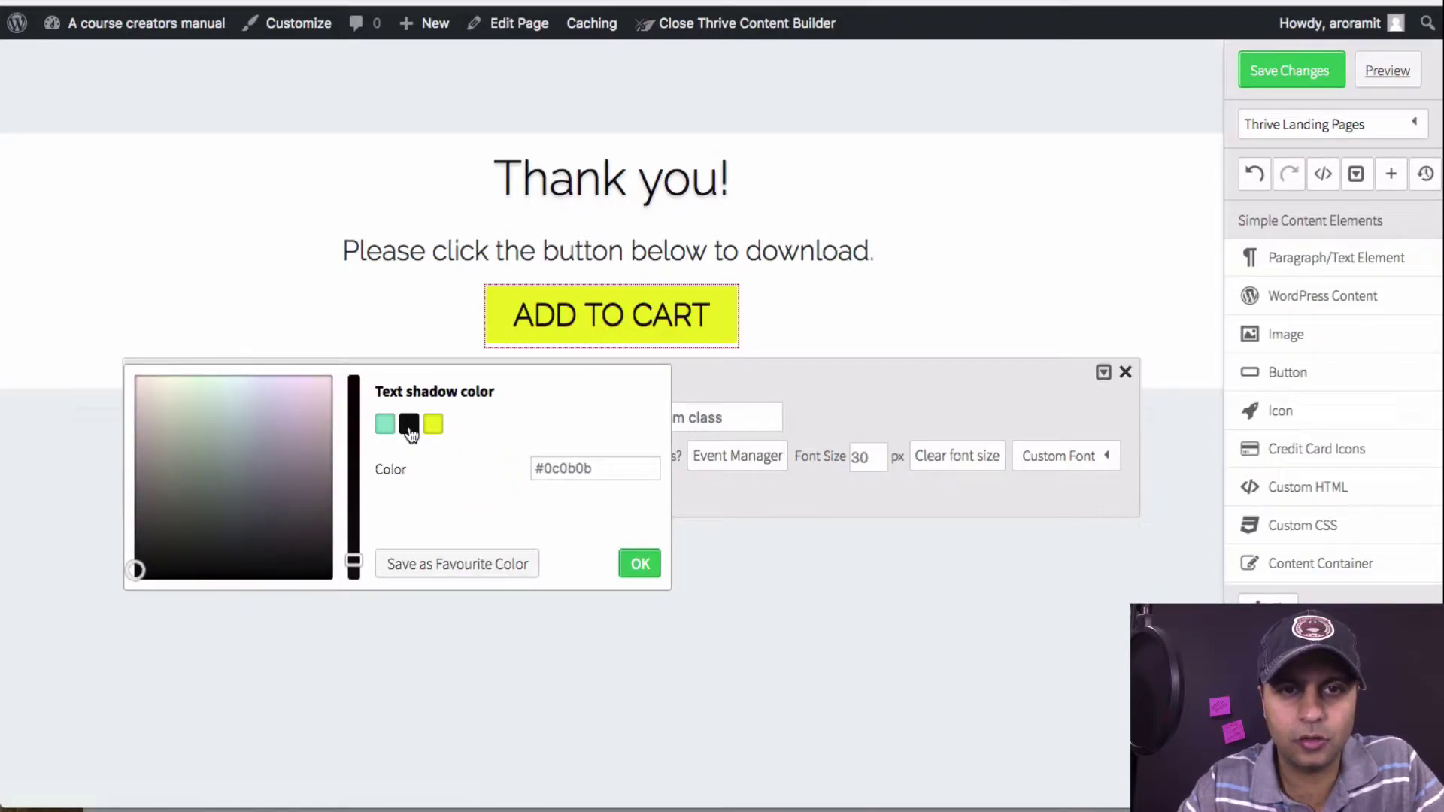
{"action": "left_click", "coordinate": [435, 424]}
{"action": "left_click", "coordinate": [639, 564]}
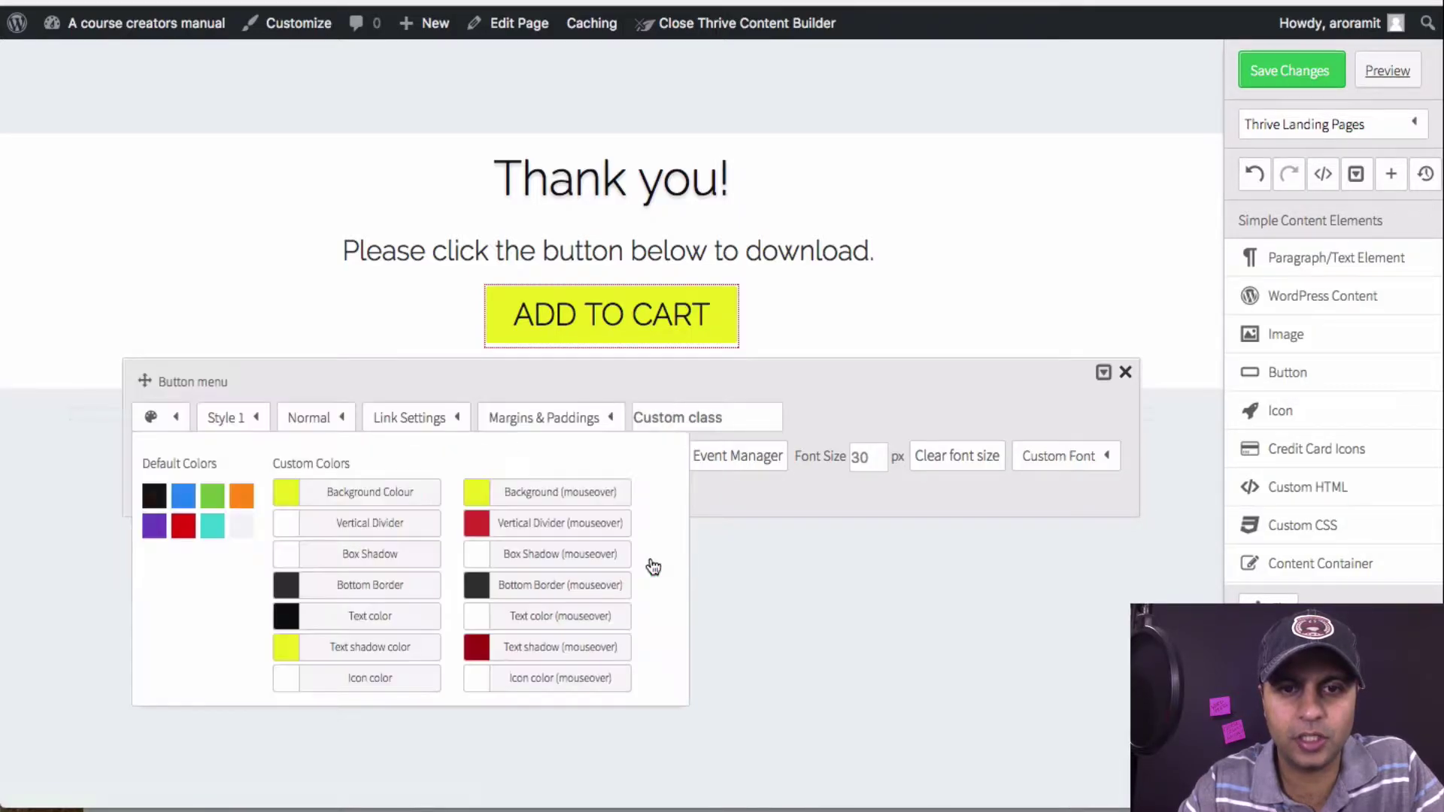
{"action": "left_click", "coordinate": [602, 652]}
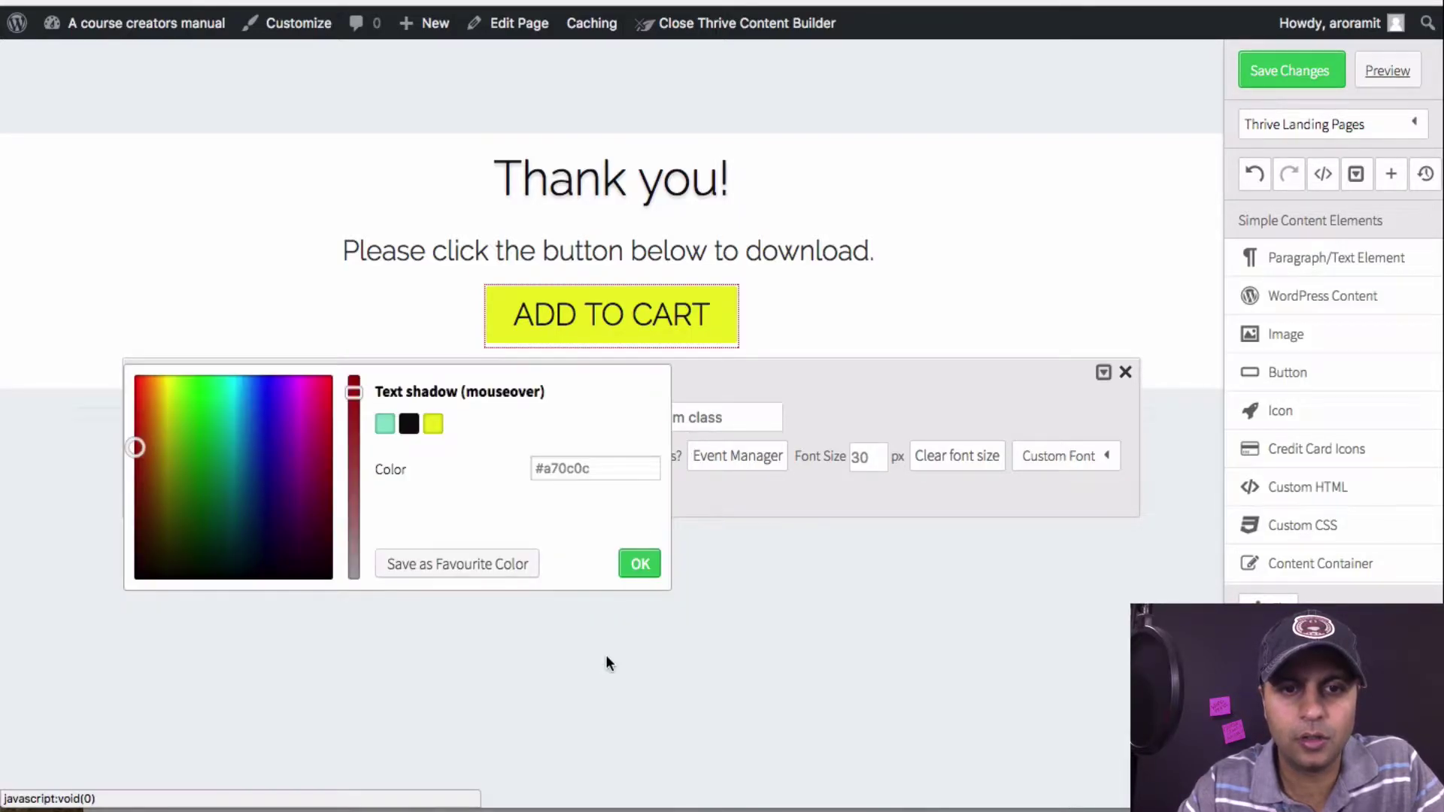
{"action": "left_click", "coordinate": [433, 424]}
{"action": "left_click", "coordinate": [646, 566]}
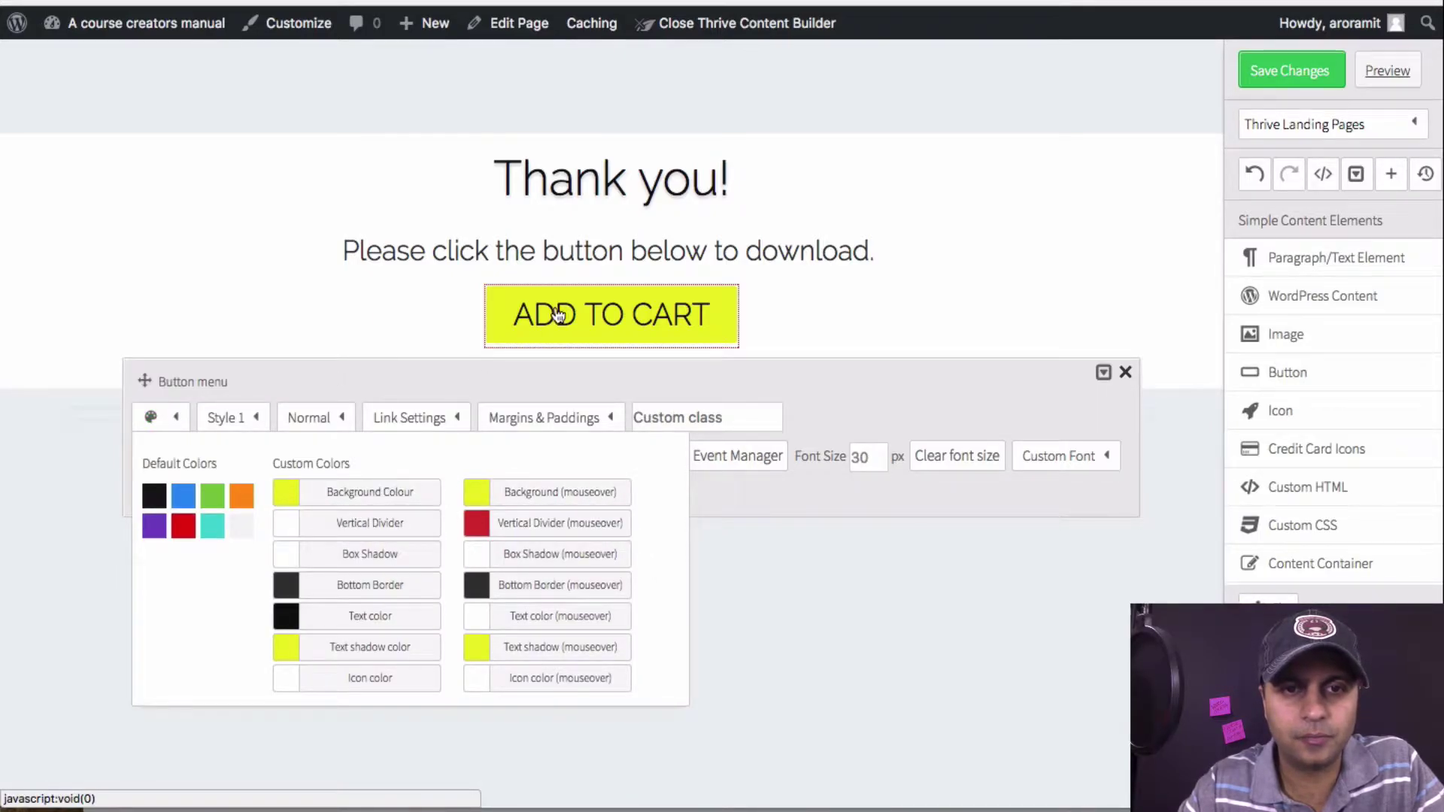
{"action": "left_click", "coordinate": [598, 620]}
{"action": "left_click", "coordinate": [408, 424]}
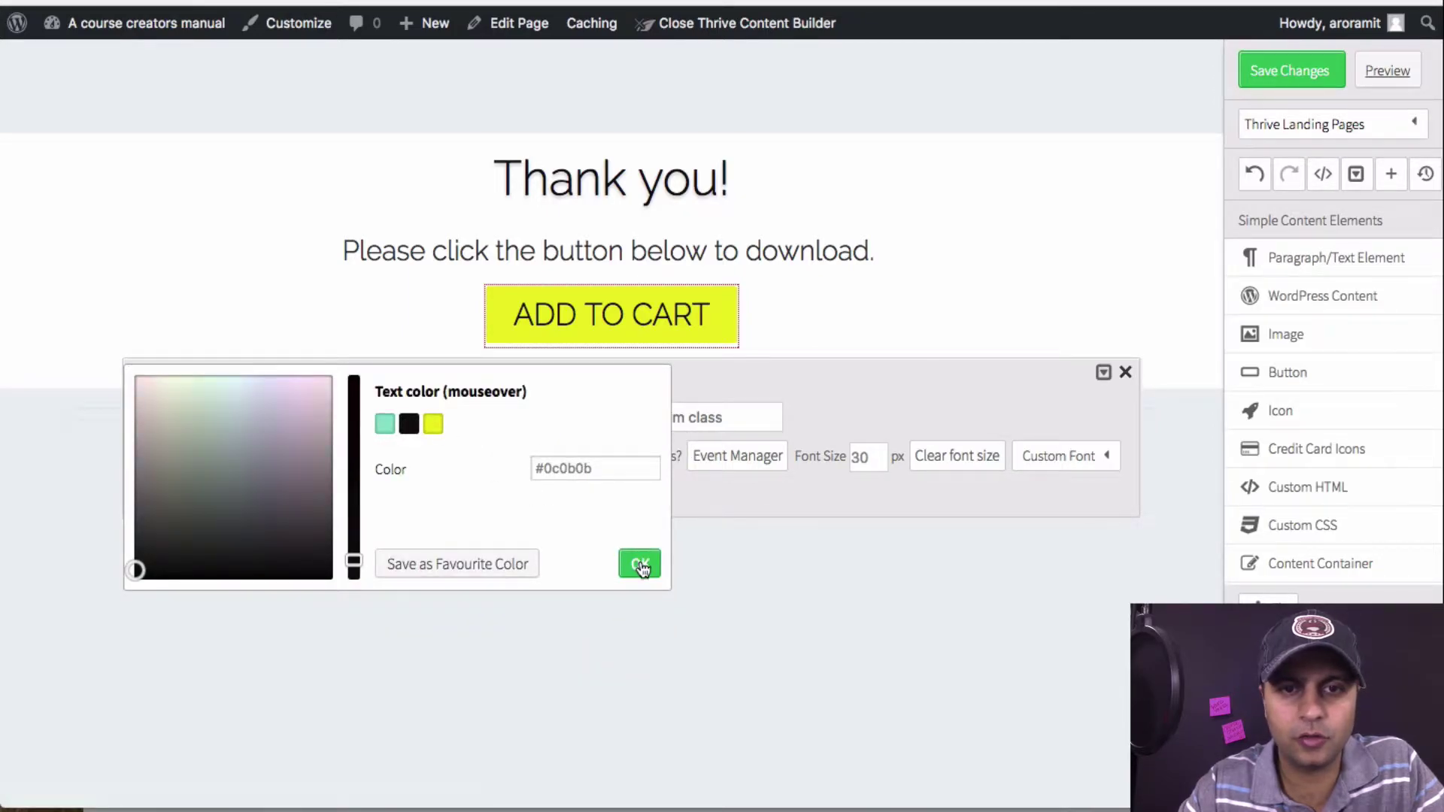
{"action": "left_click", "coordinate": [640, 564]}
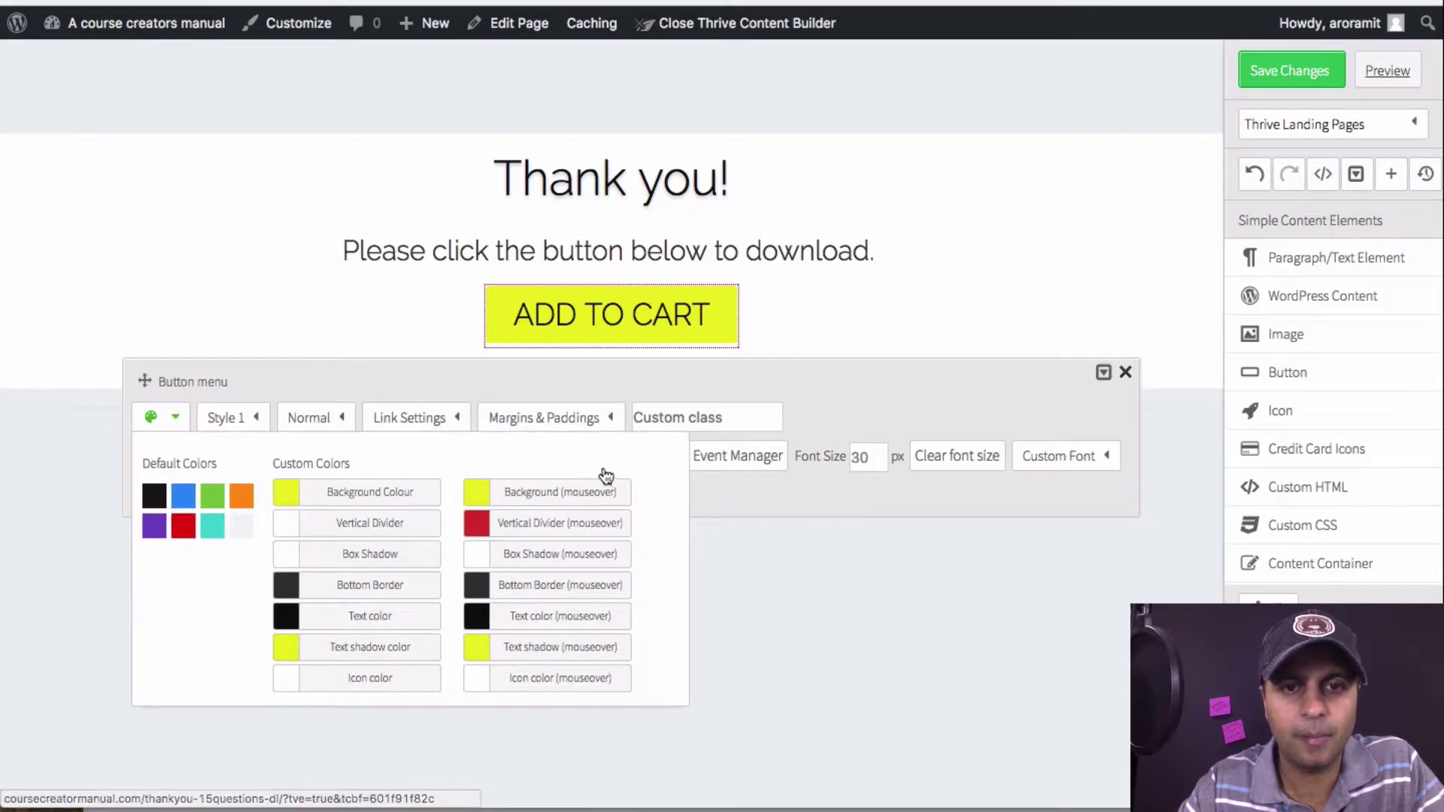
- Adjust the button's mouseover background to a pale yellow
{"action": "left_click", "coordinate": [593, 485]}
{"action": "left_click_drag", "start_coordinate": [355, 407], "coordinate": [356, 368]}
{"action": "left_click", "coordinate": [640, 564]}
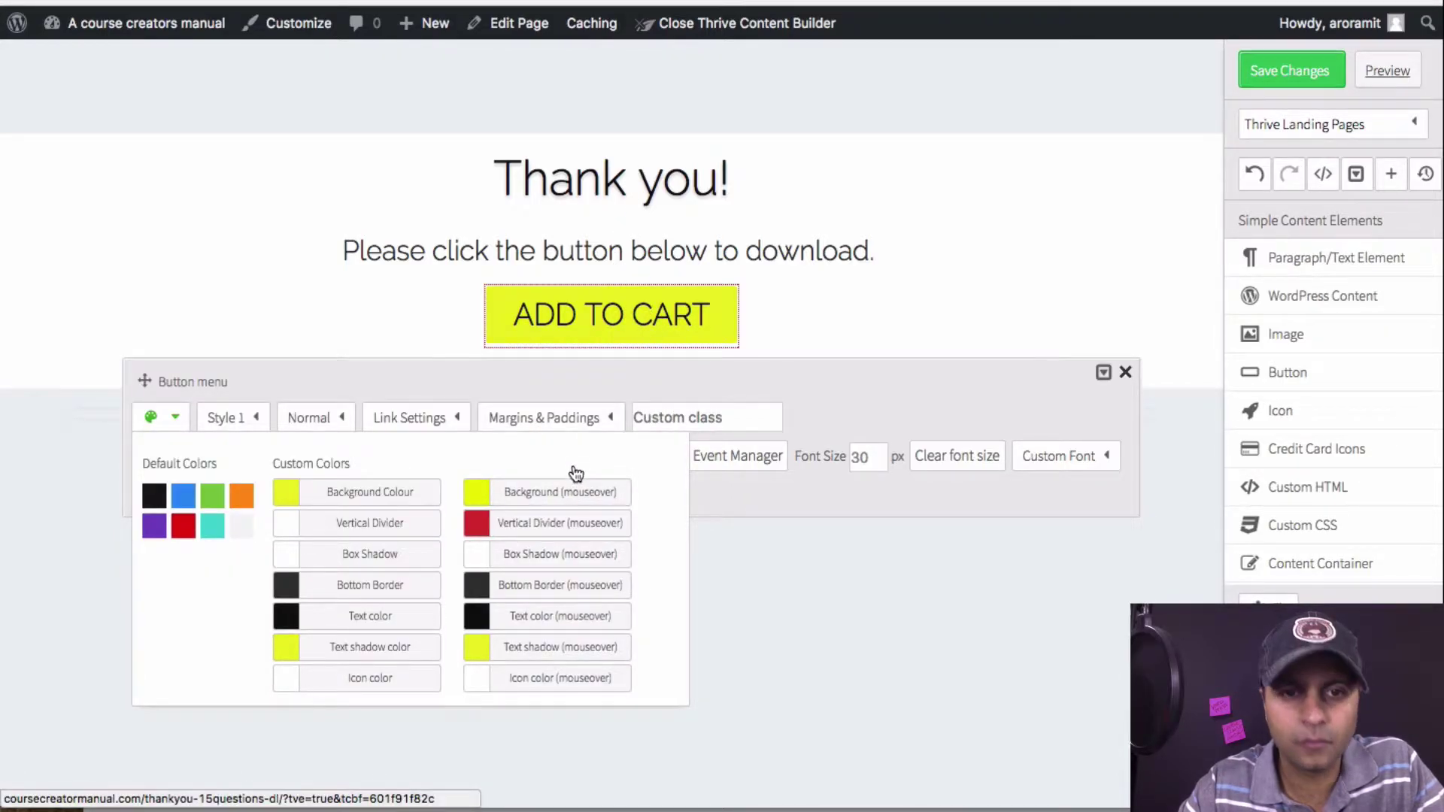
{"action": "left_click", "coordinate": [563, 492]}
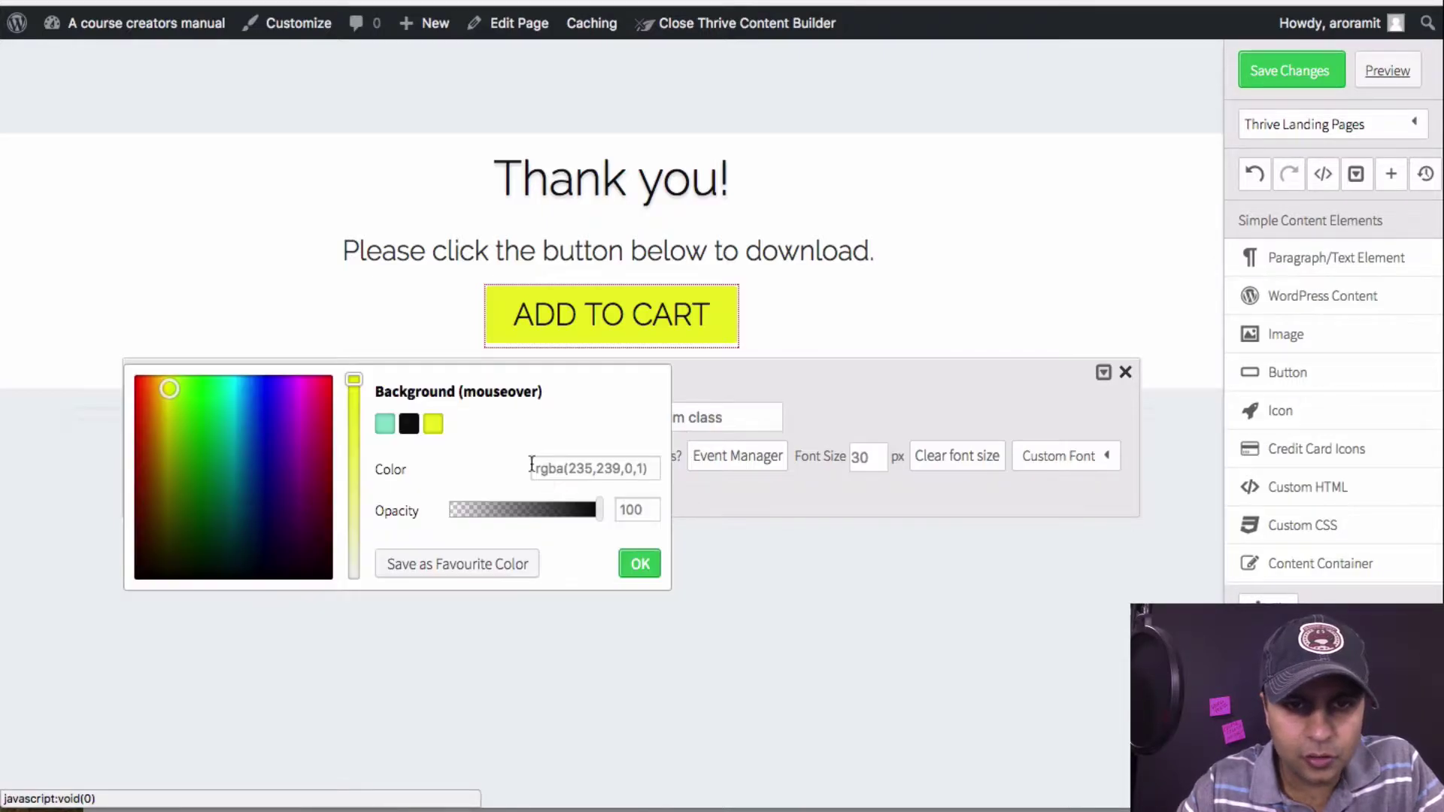
{"action": "left_click_drag", "start_coordinate": [350, 386], "coordinate": [355, 525]}
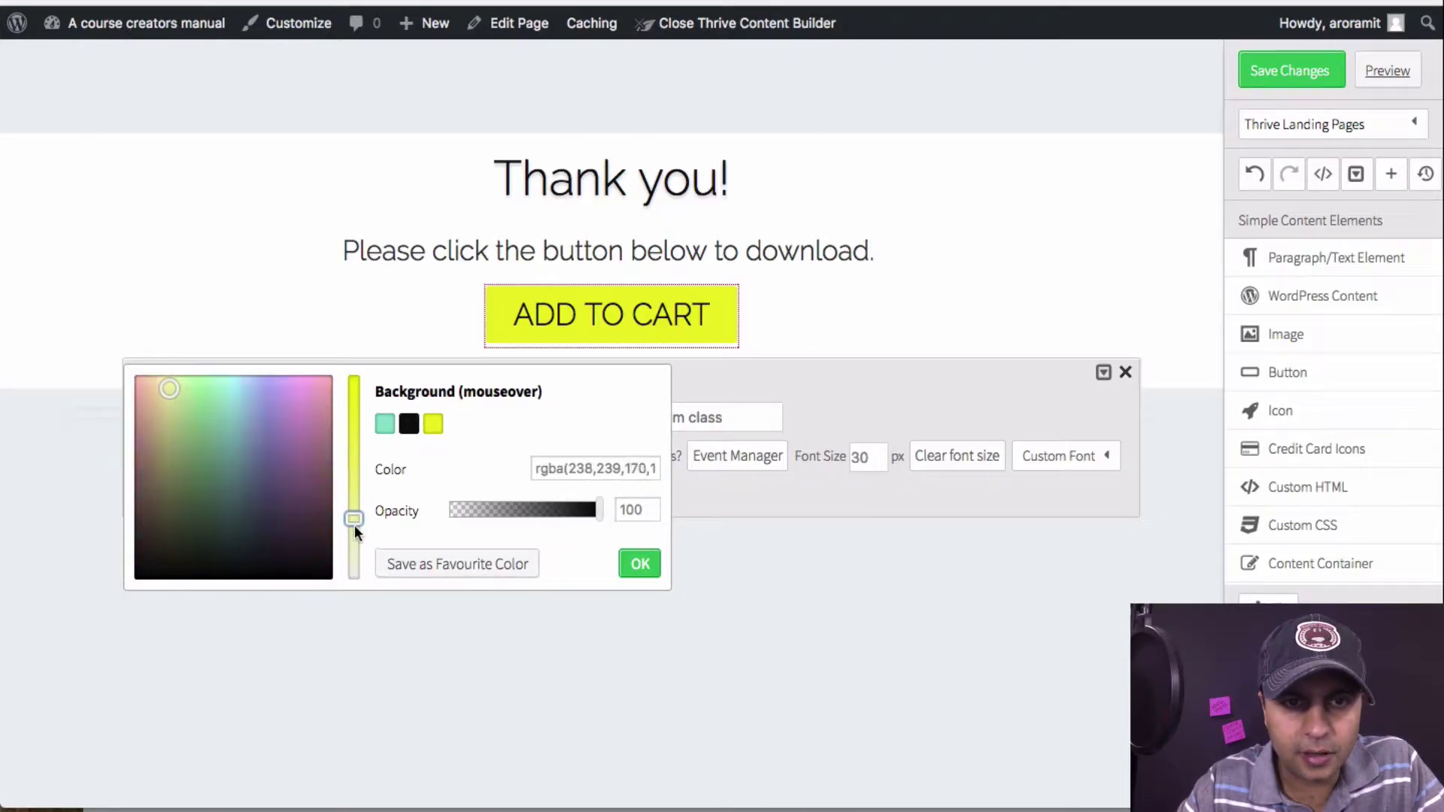
{"action": "left_click", "coordinate": [640, 564]}
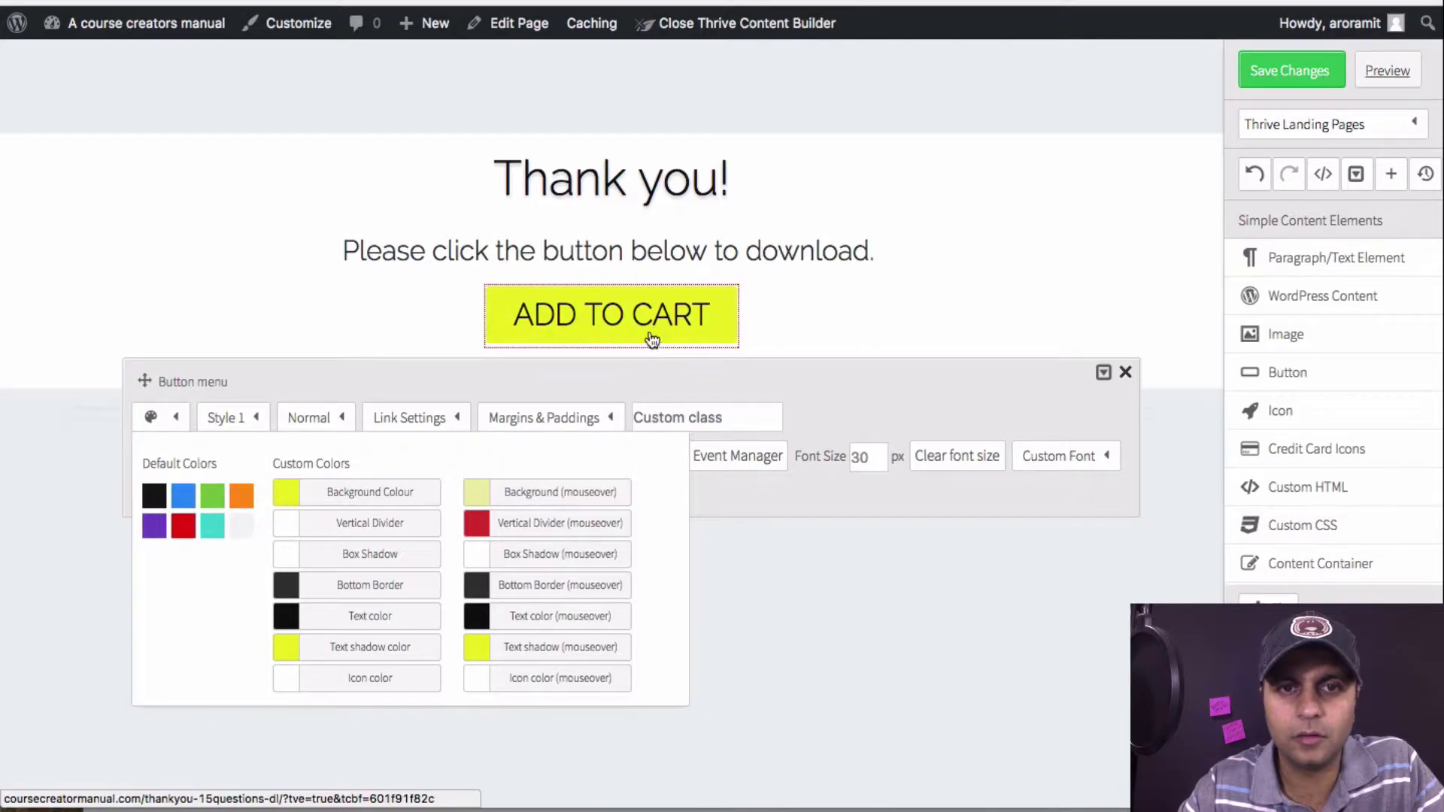
- Replace the button label ADD TO CART with 'Download Now'
{"action": "left_click", "coordinate": [698, 386]}
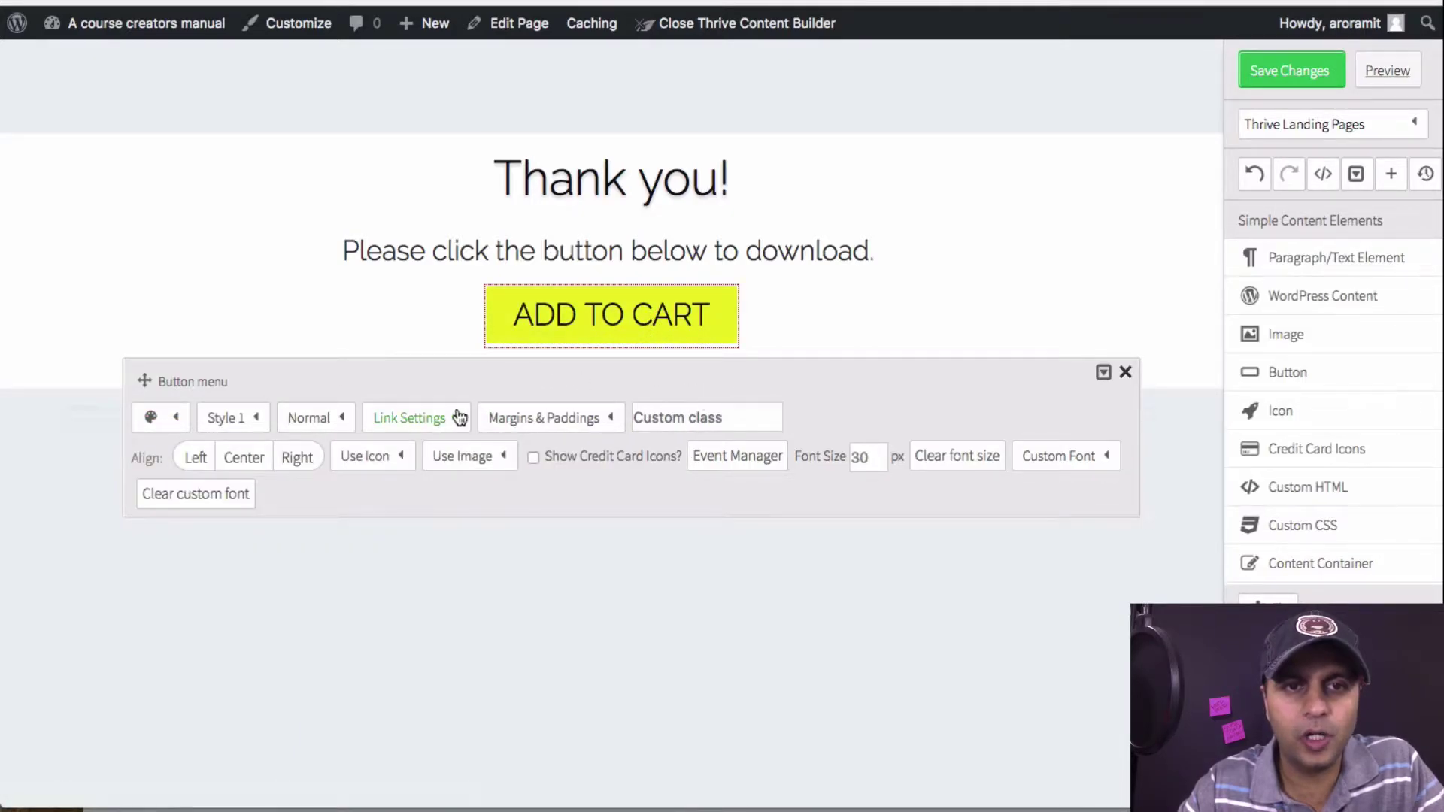
{"action": "left_click", "coordinate": [458, 416]}
{"action": "left_click_drag", "start_coordinate": [477, 490], "coordinate": [242, 495]}
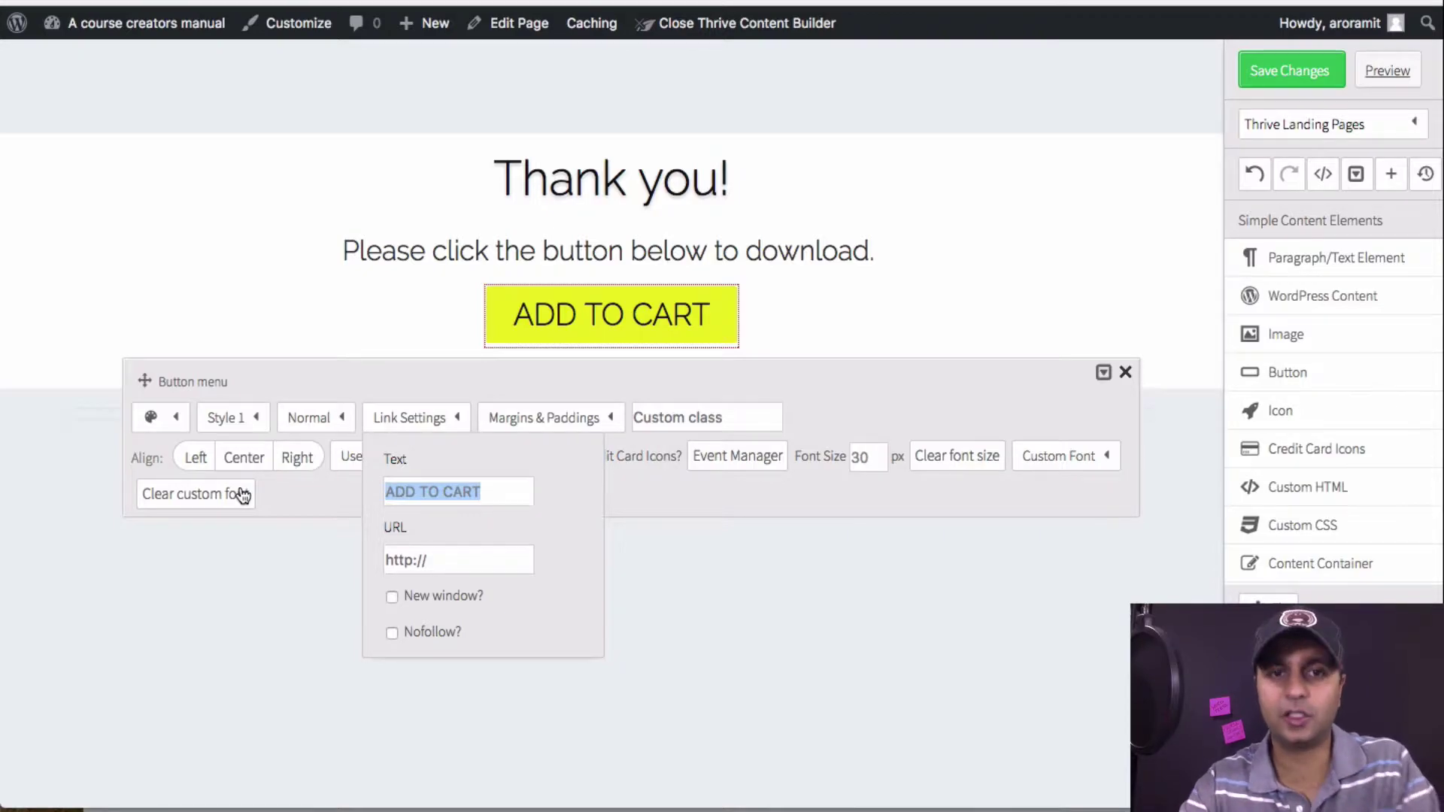
{"action": "type", "text": "Dow"}
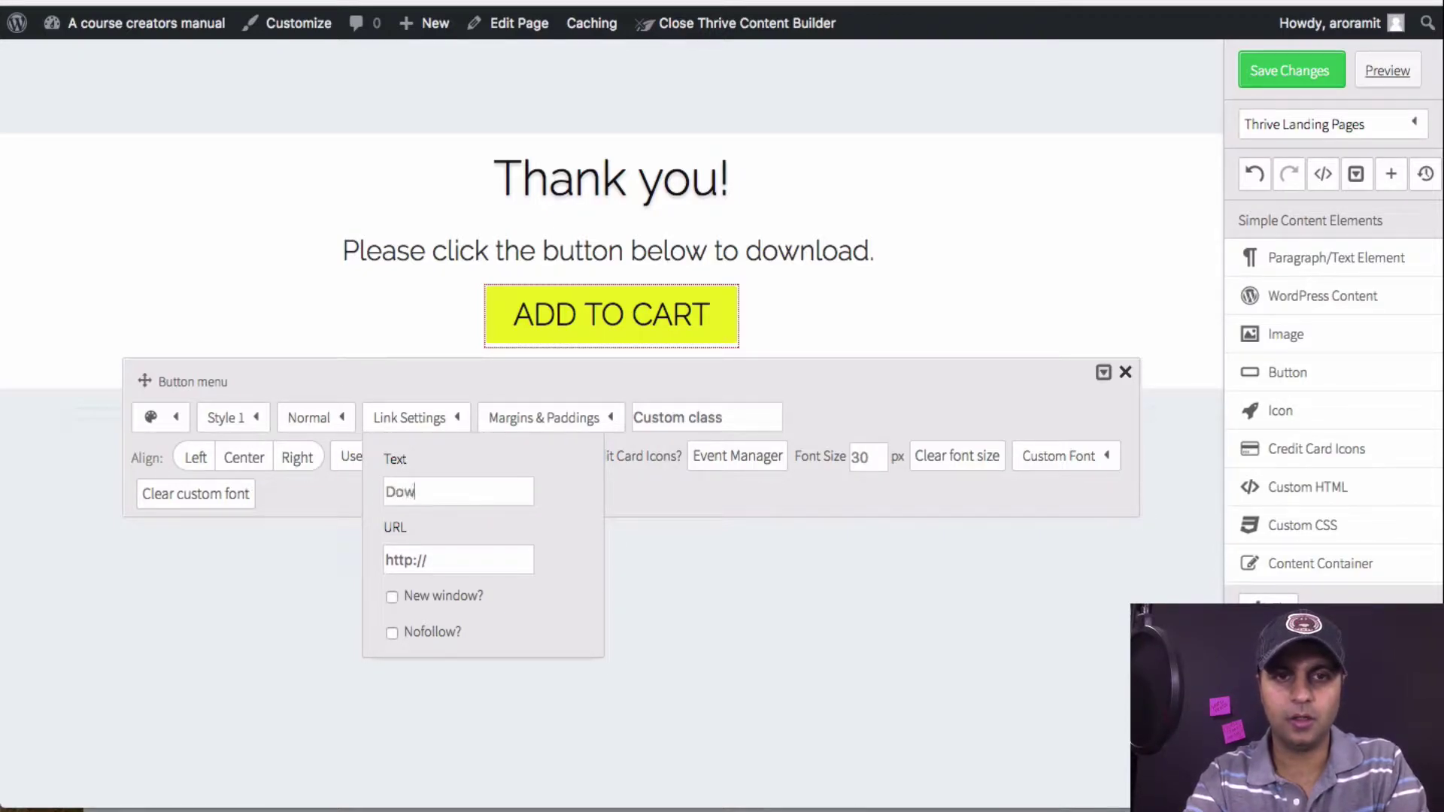
{"action": "type", "text": "nload Now"}
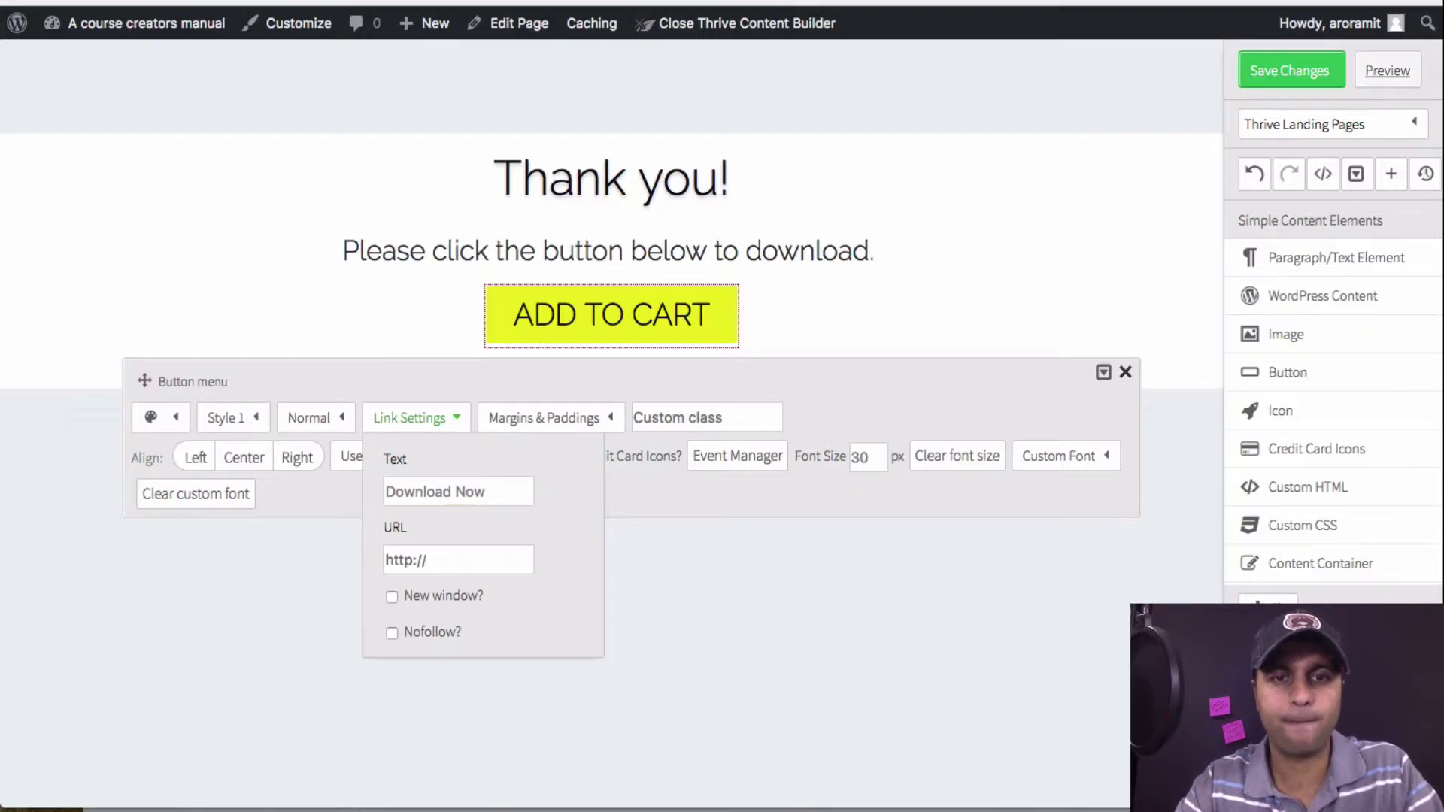
{"action": "key", "text": "Tab"}
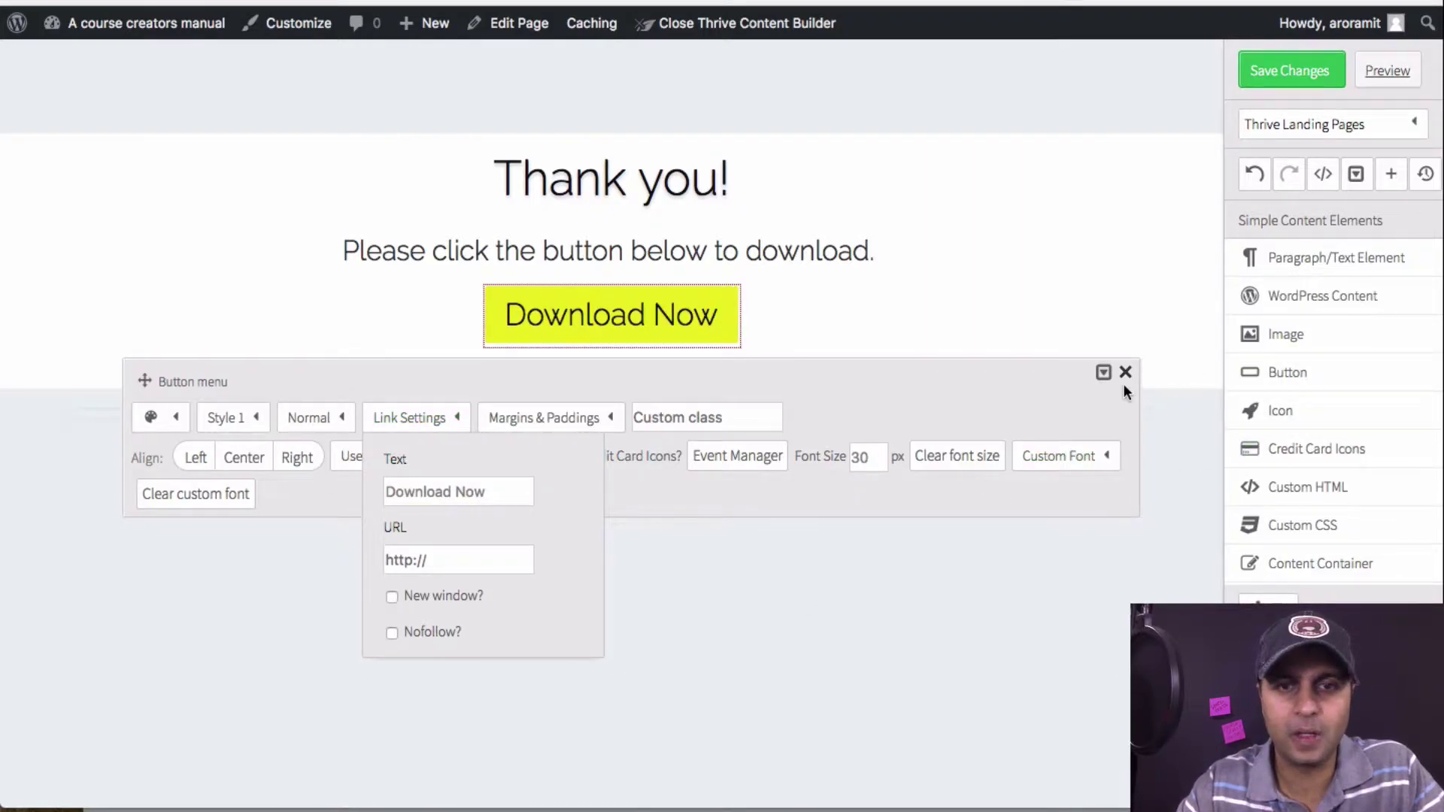
{"action": "left_click", "coordinate": [1127, 374]}
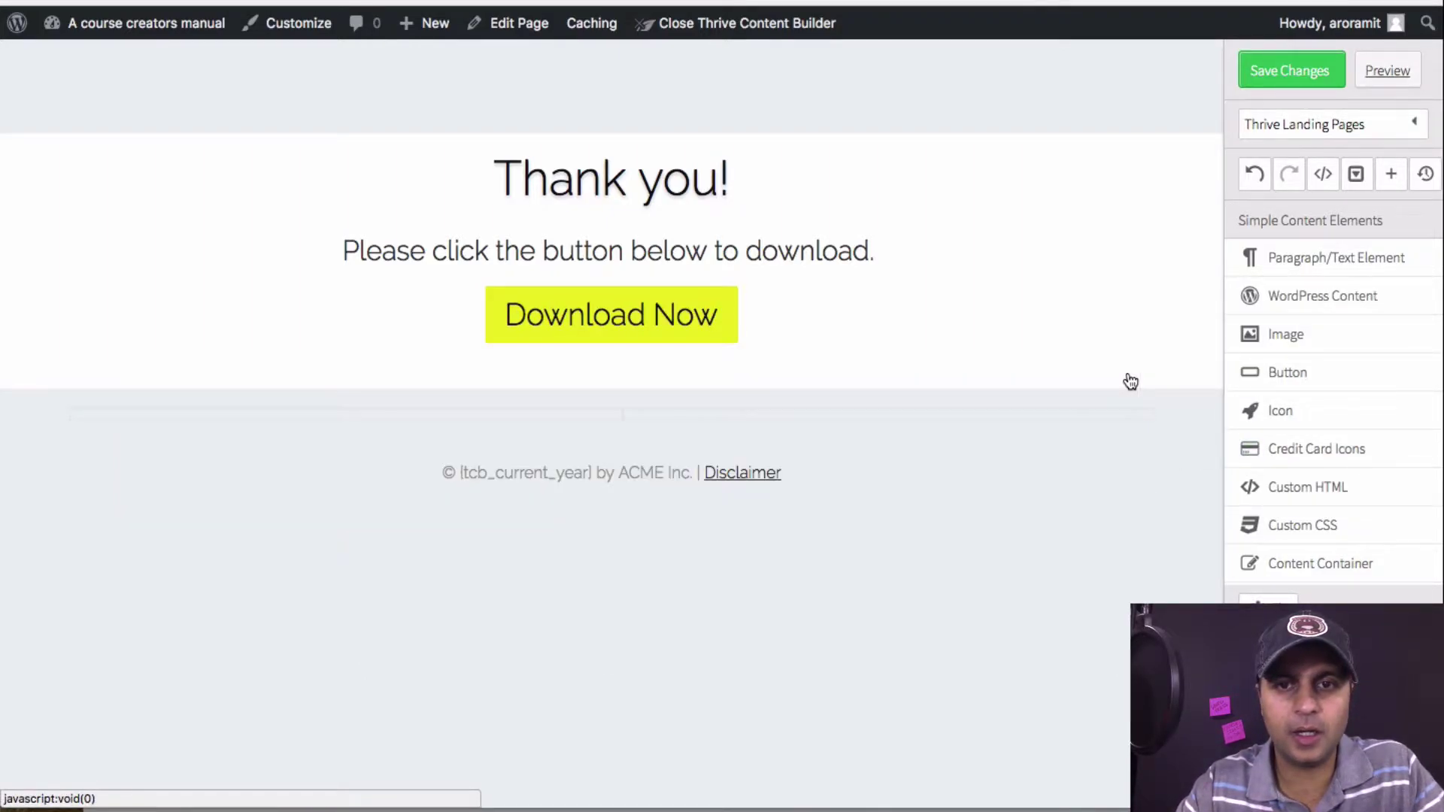
{"action": "left_click", "coordinate": [648, 331]}
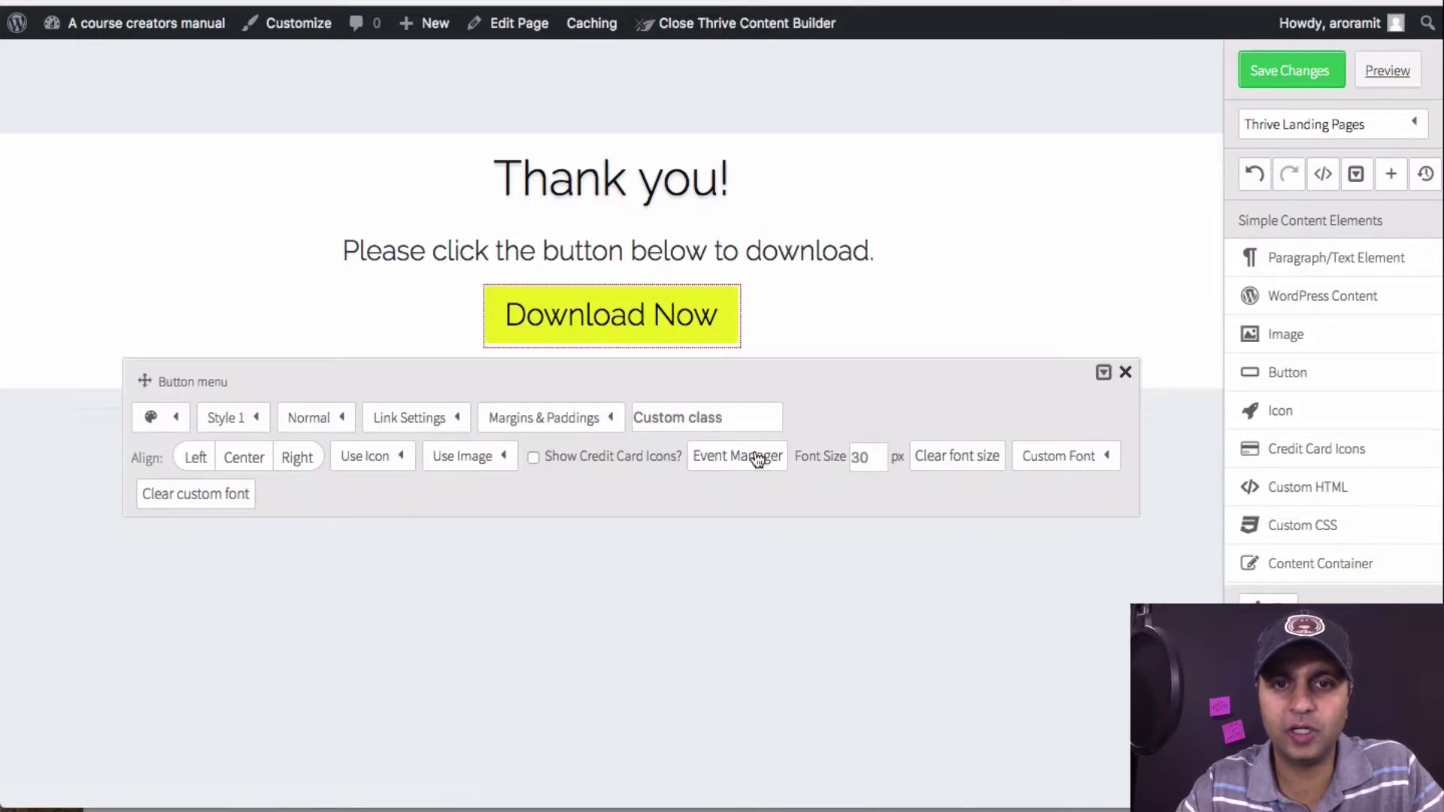
- Start a new button event in the Event Manager with Click as its trigger
{"action": "left_click", "coordinate": [757, 453]}
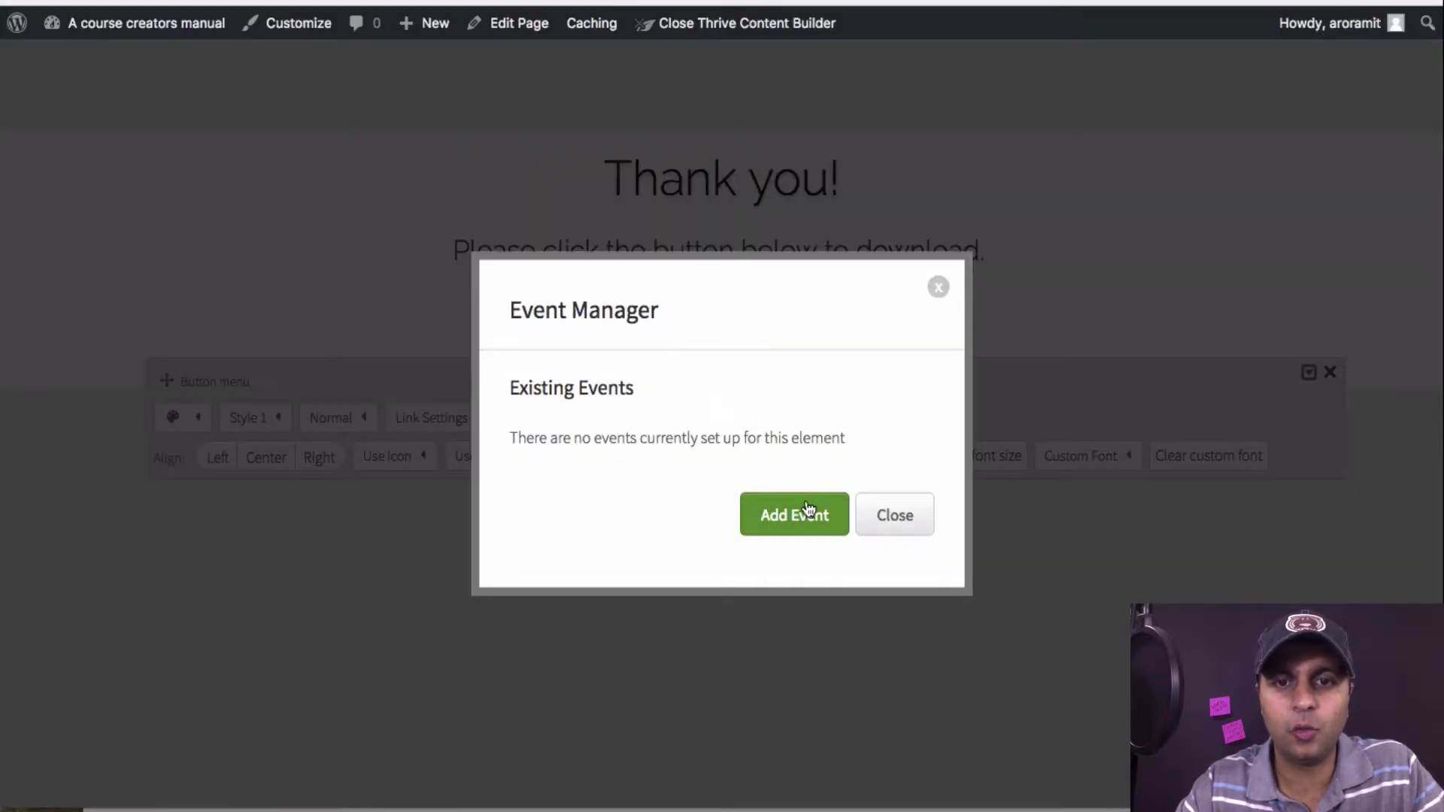
{"action": "left_click", "coordinate": [804, 508]}
{"action": "left_click", "coordinate": [611, 469]}
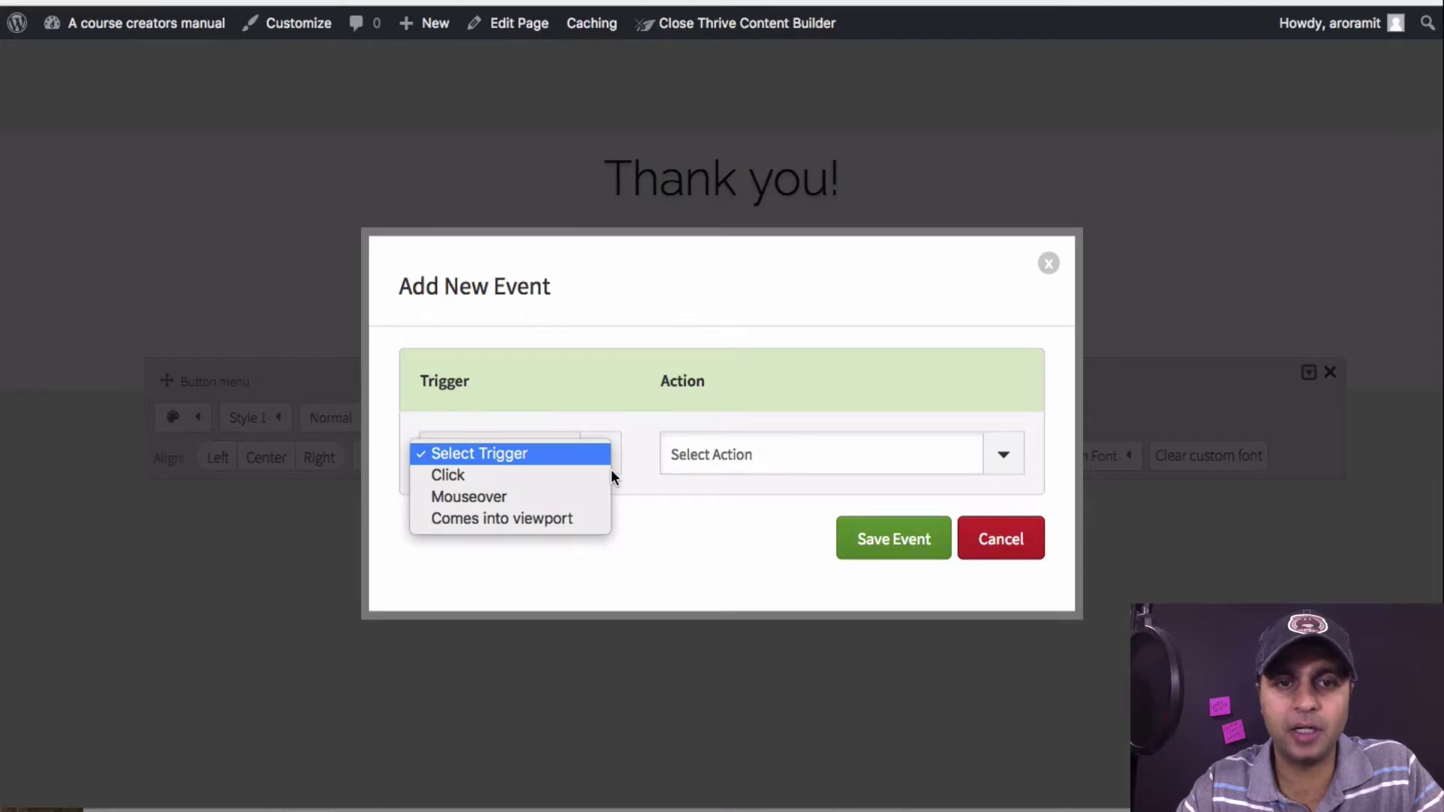
{"action": "left_click", "coordinate": [561, 478]}
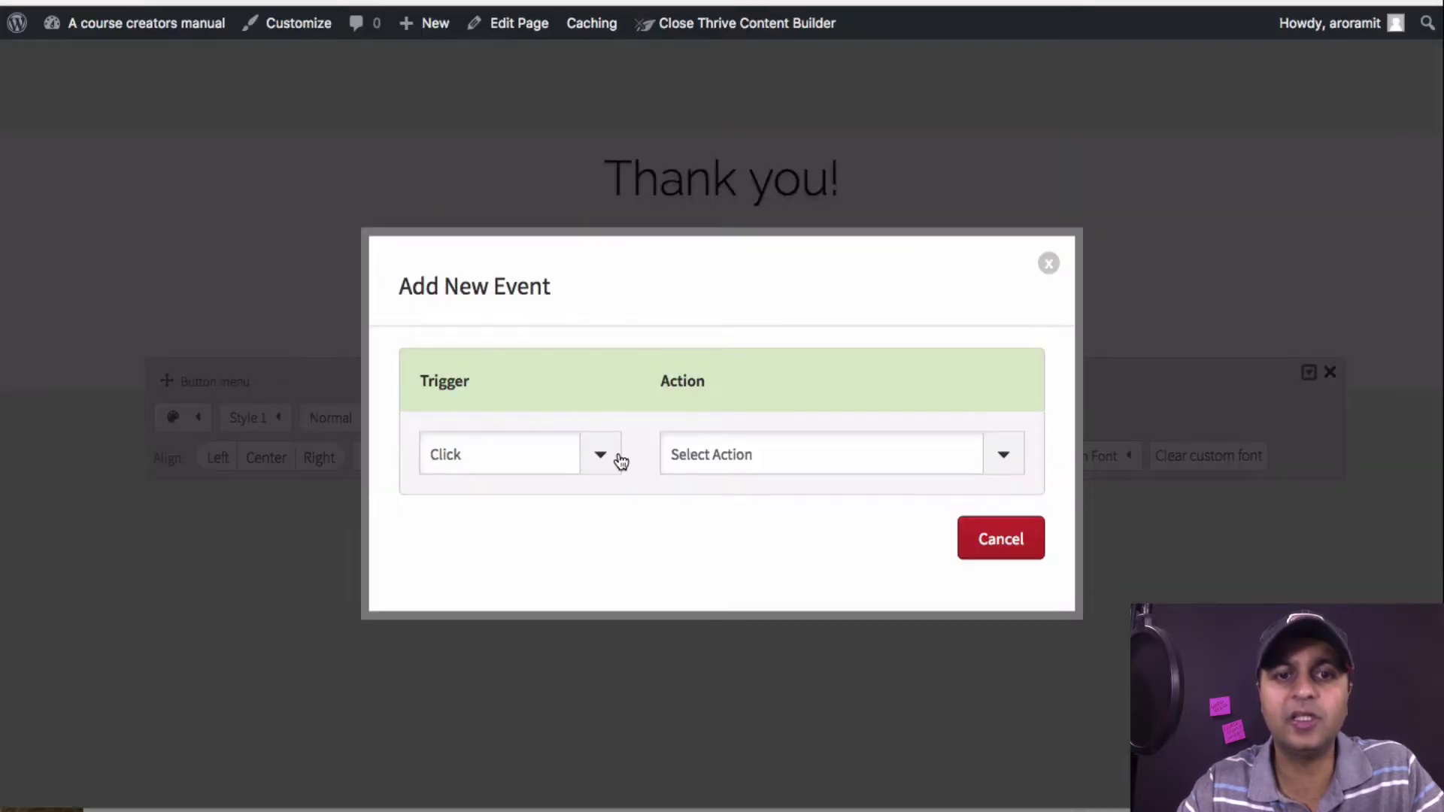
{"action": "left_click", "coordinate": [612, 458]}
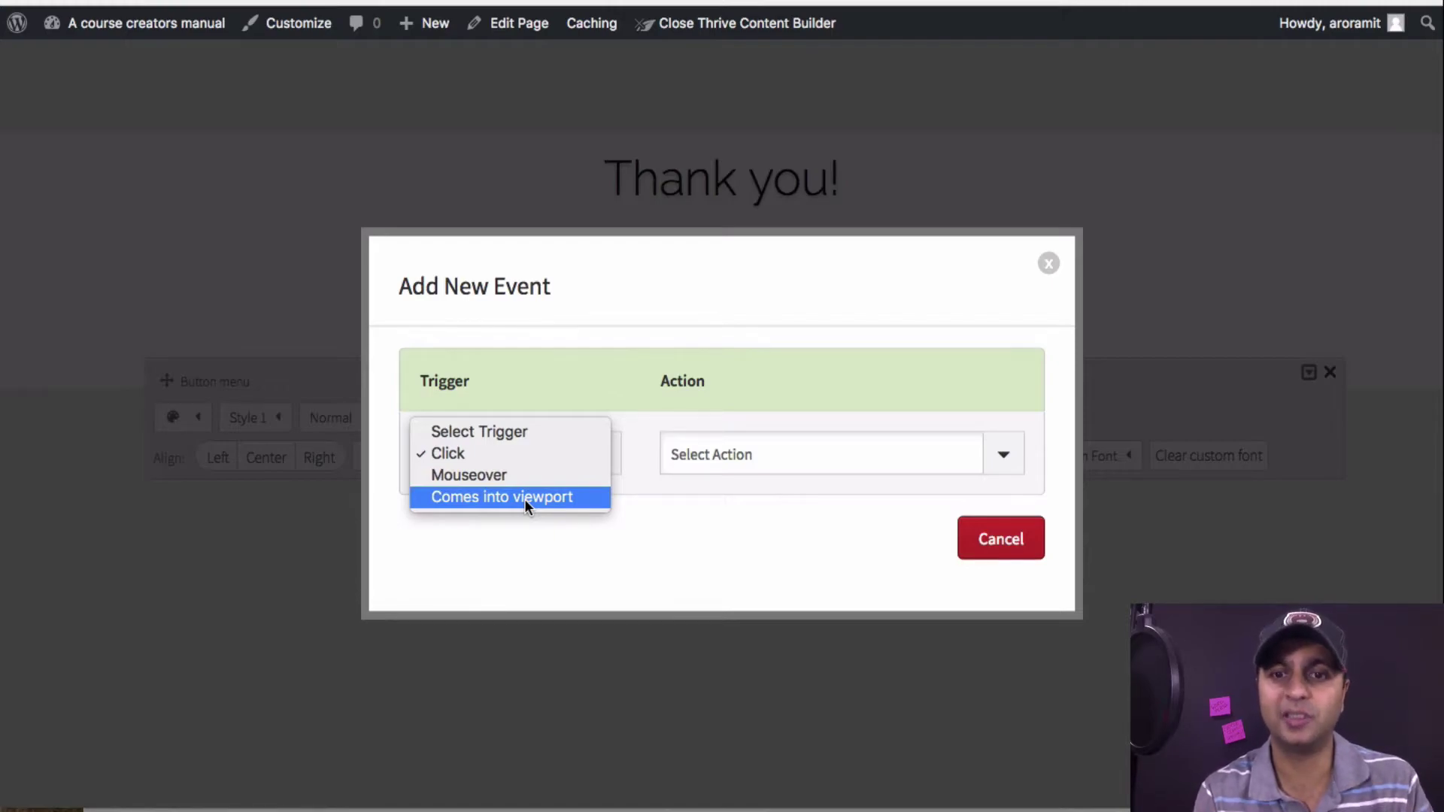
{"action": "left_click", "coordinate": [511, 453]}
- Cancel the event without choosing an action and close the event manager and button settings
{"action": "left_click", "coordinate": [852, 456]}
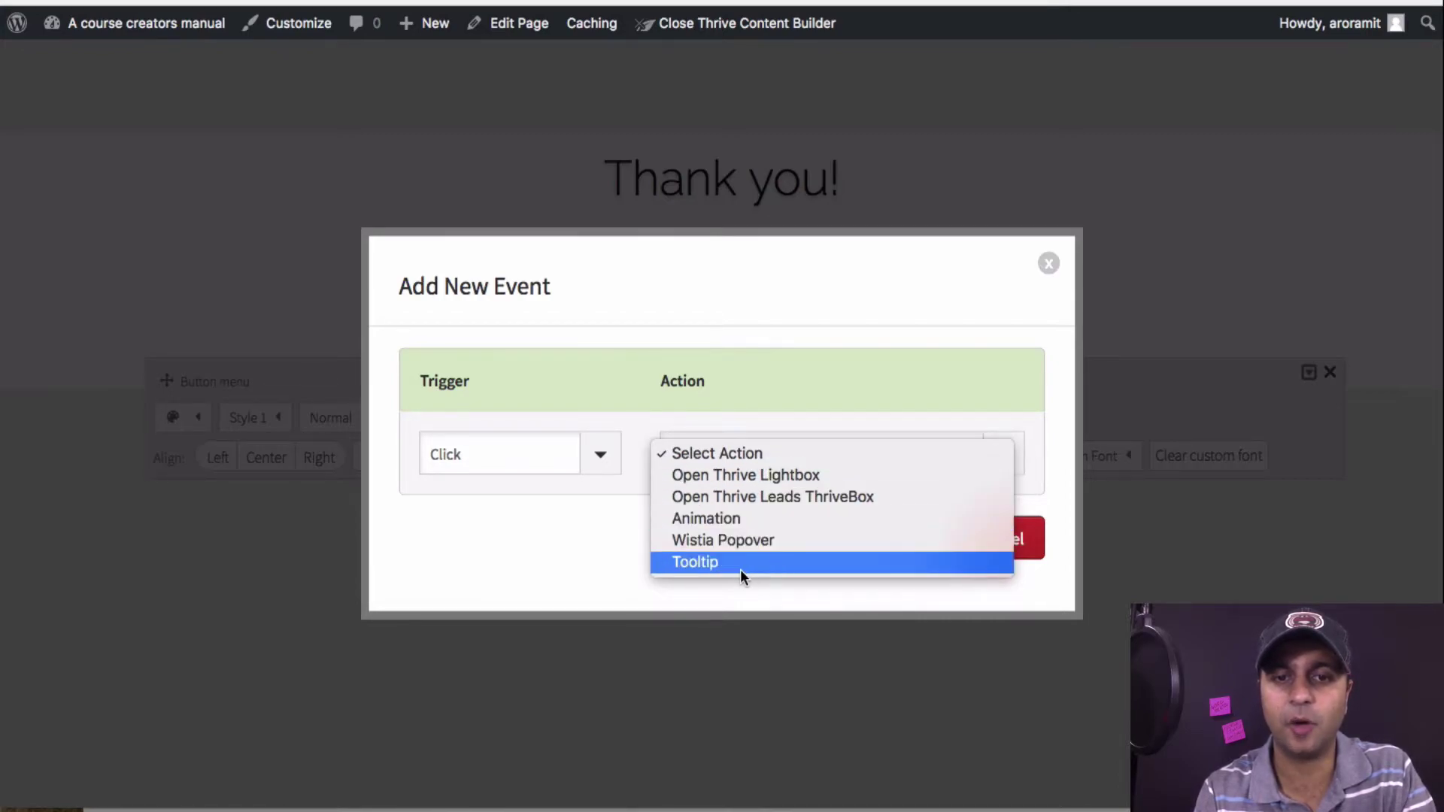
{"action": "left_click", "coordinate": [790, 435]}
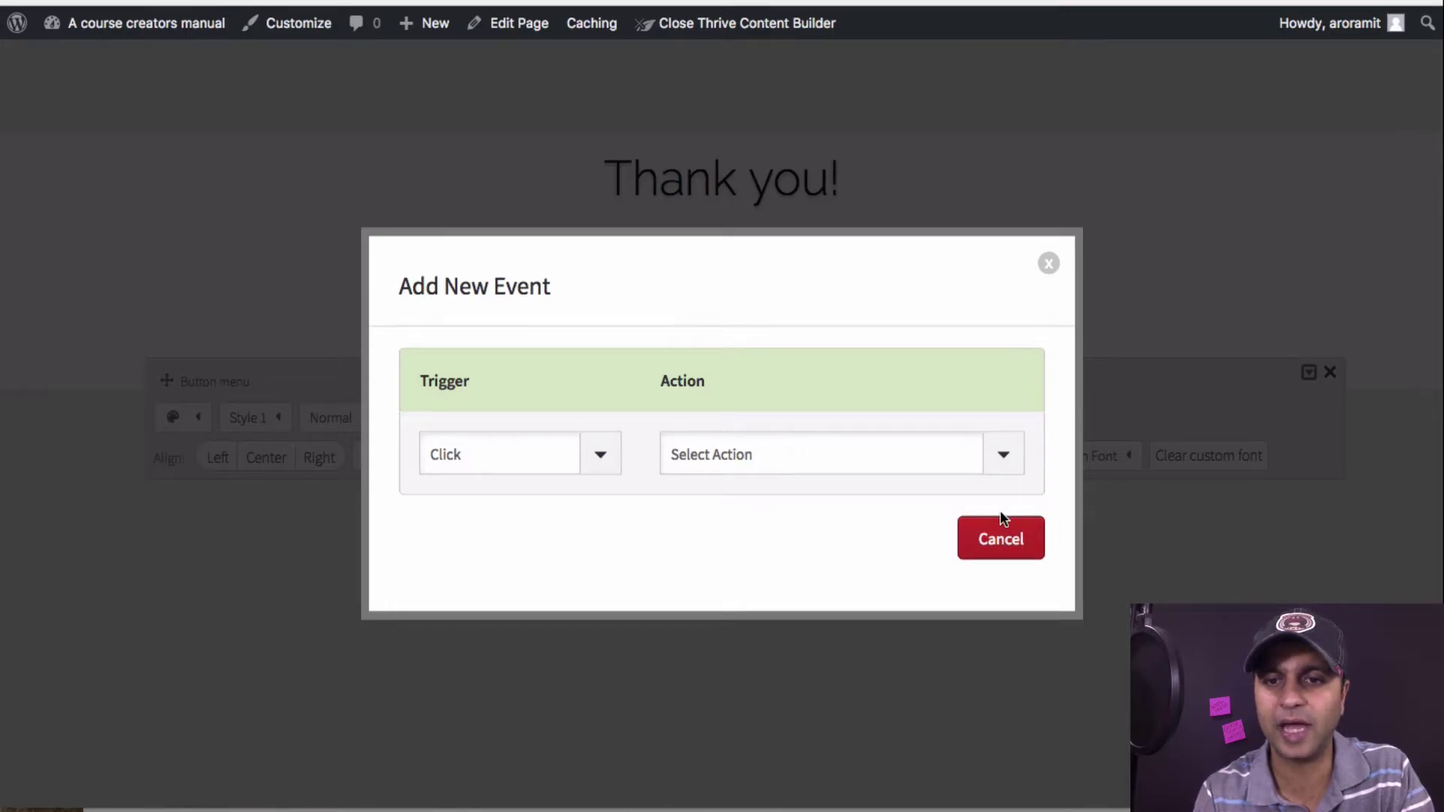
{"action": "left_click", "coordinate": [991, 547]}
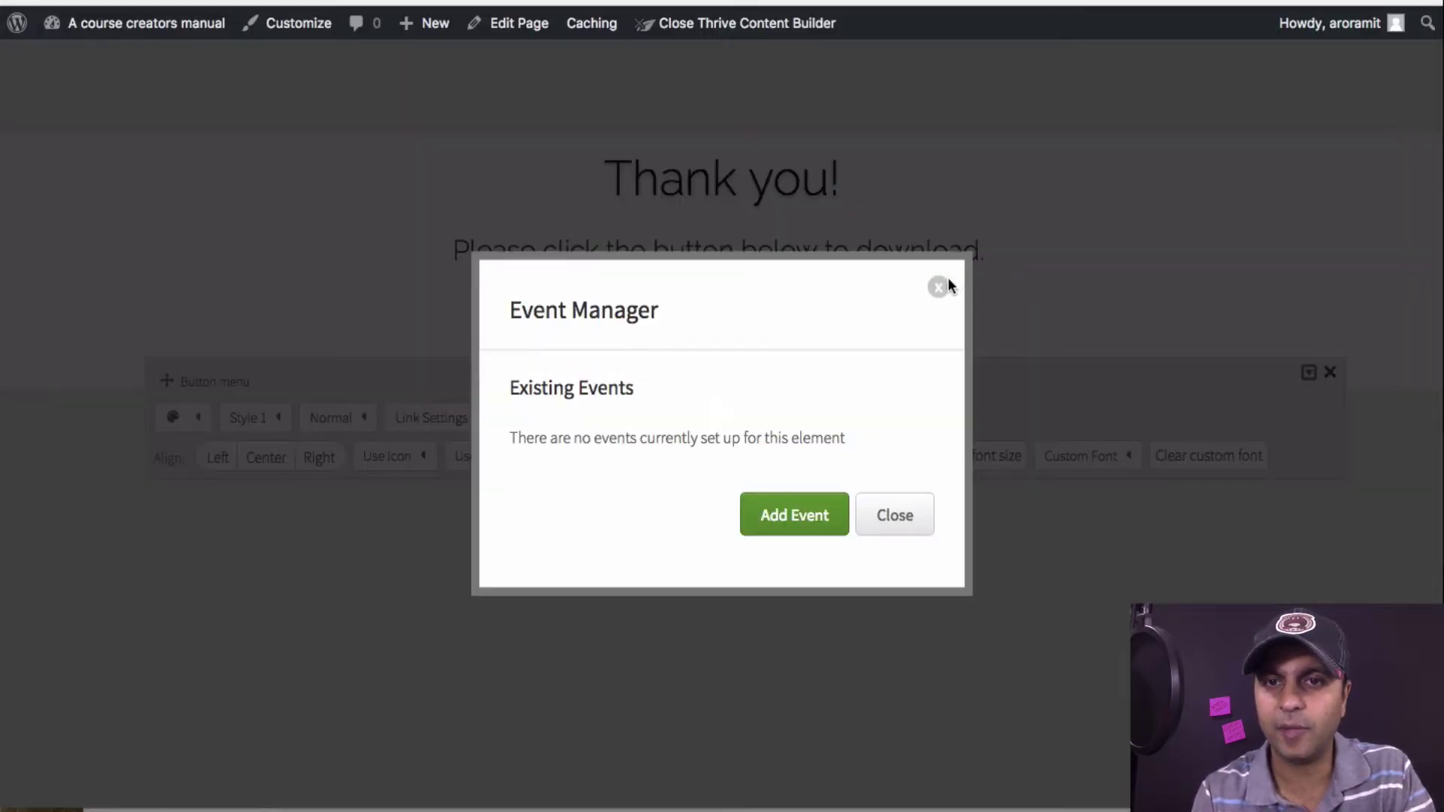
{"action": "left_click", "coordinate": [938, 287]}
{"action": "left_click", "coordinate": [1125, 372]}
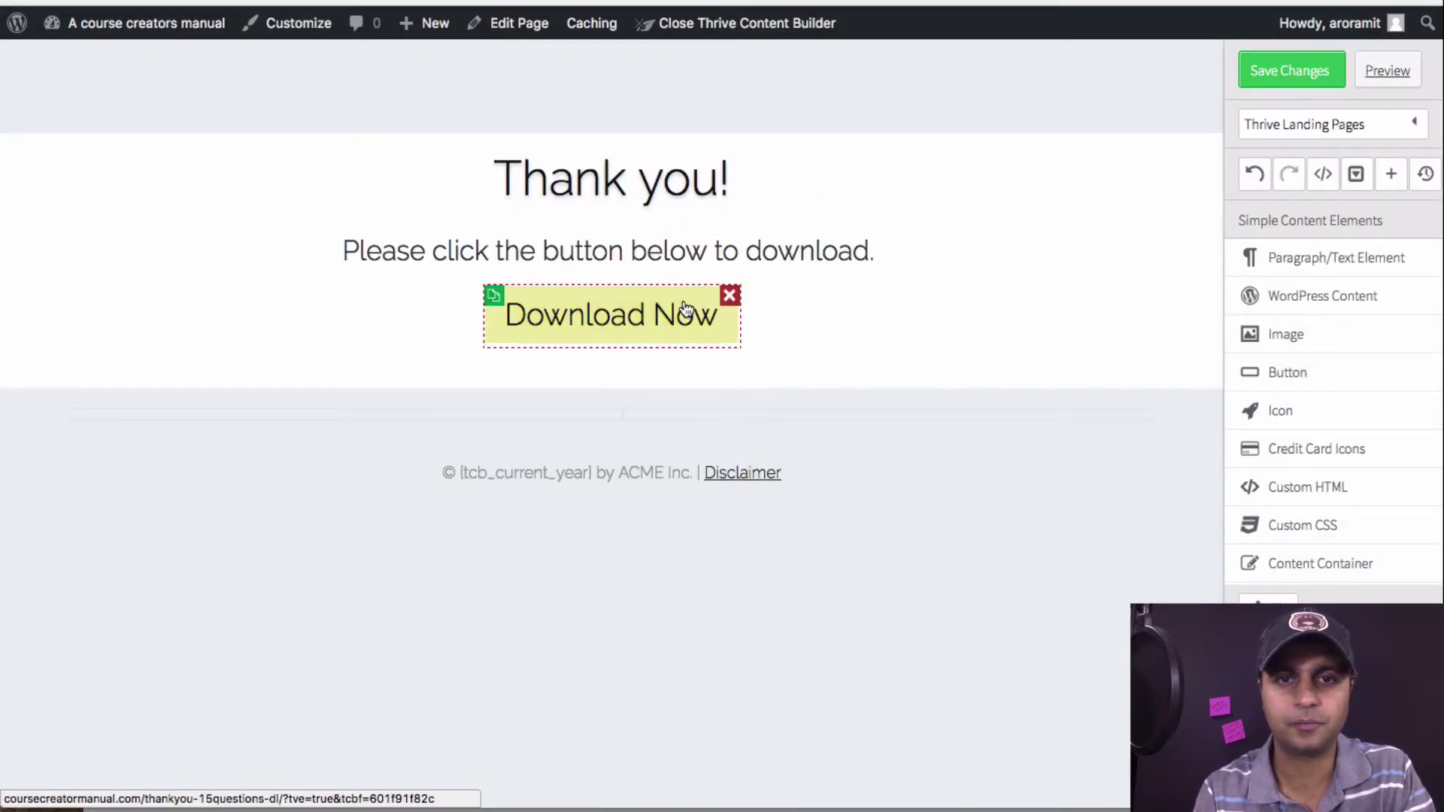
- Delete the Download Now button and reword the paragraph to 'Please click here to download.'
{"action": "left_click", "coordinate": [730, 296]}
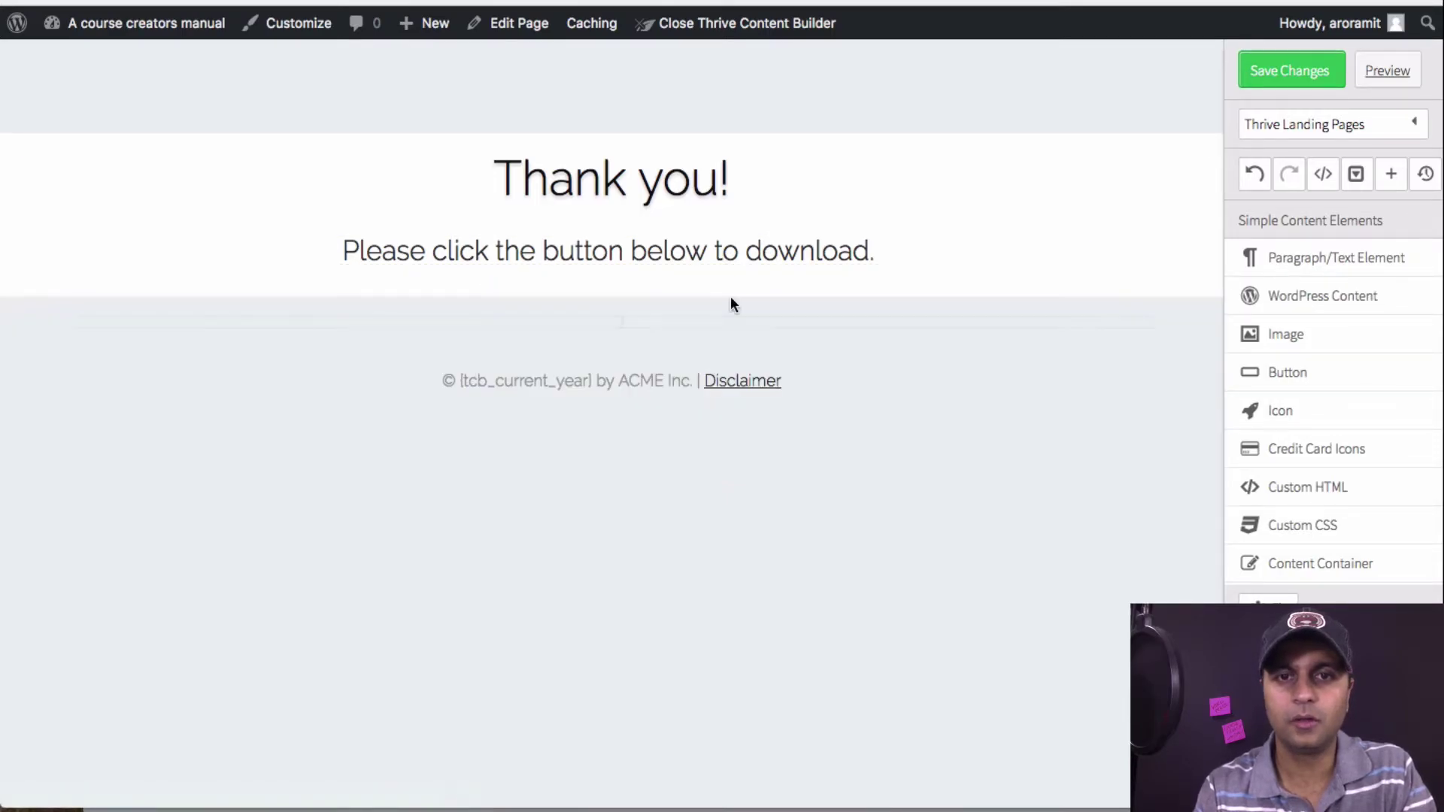
{"action": "left_click", "coordinate": [526, 261]}
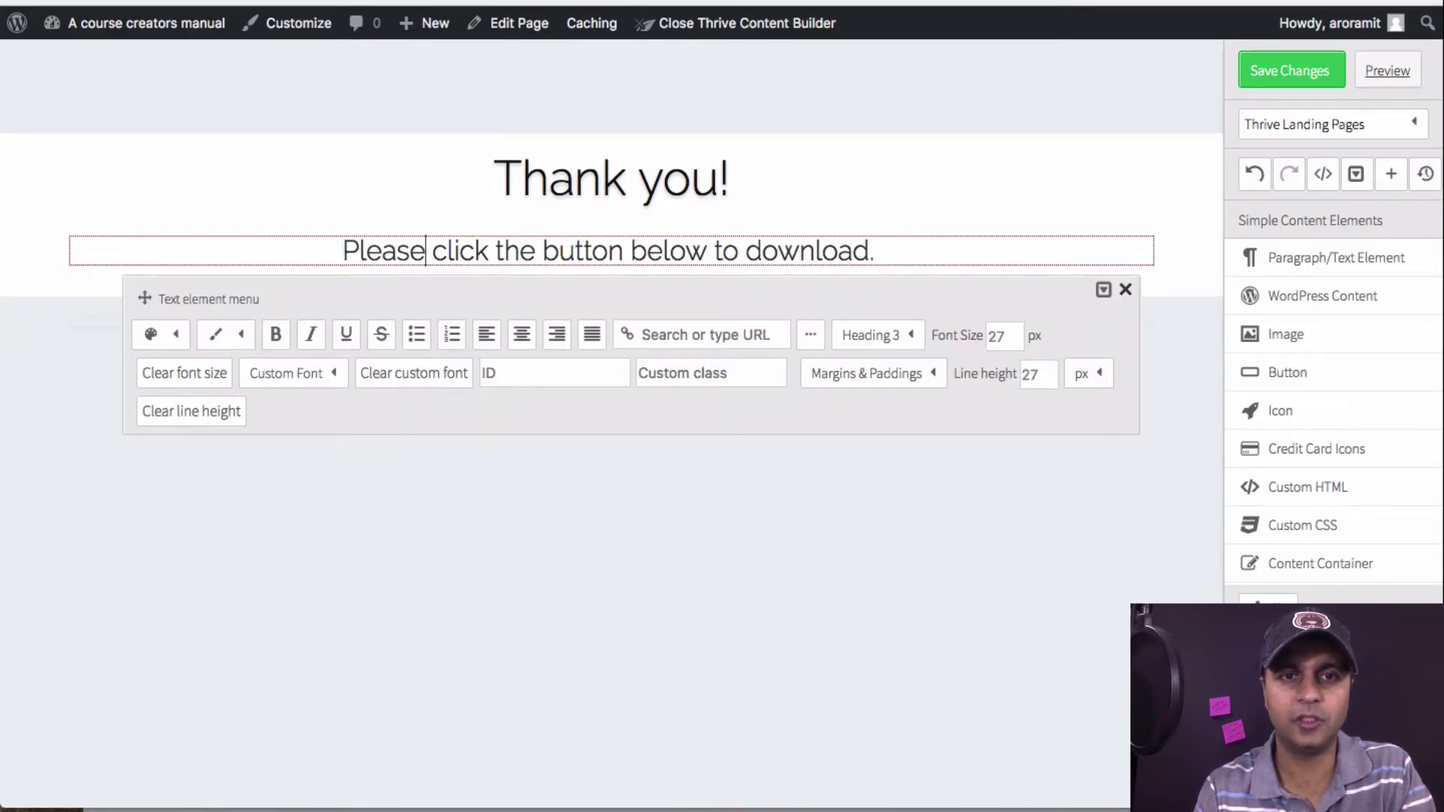
{"action": "left_click_drag", "start_coordinate": [495, 251], "coordinate": [707, 250]}
{"action": "type", "text": "here"}
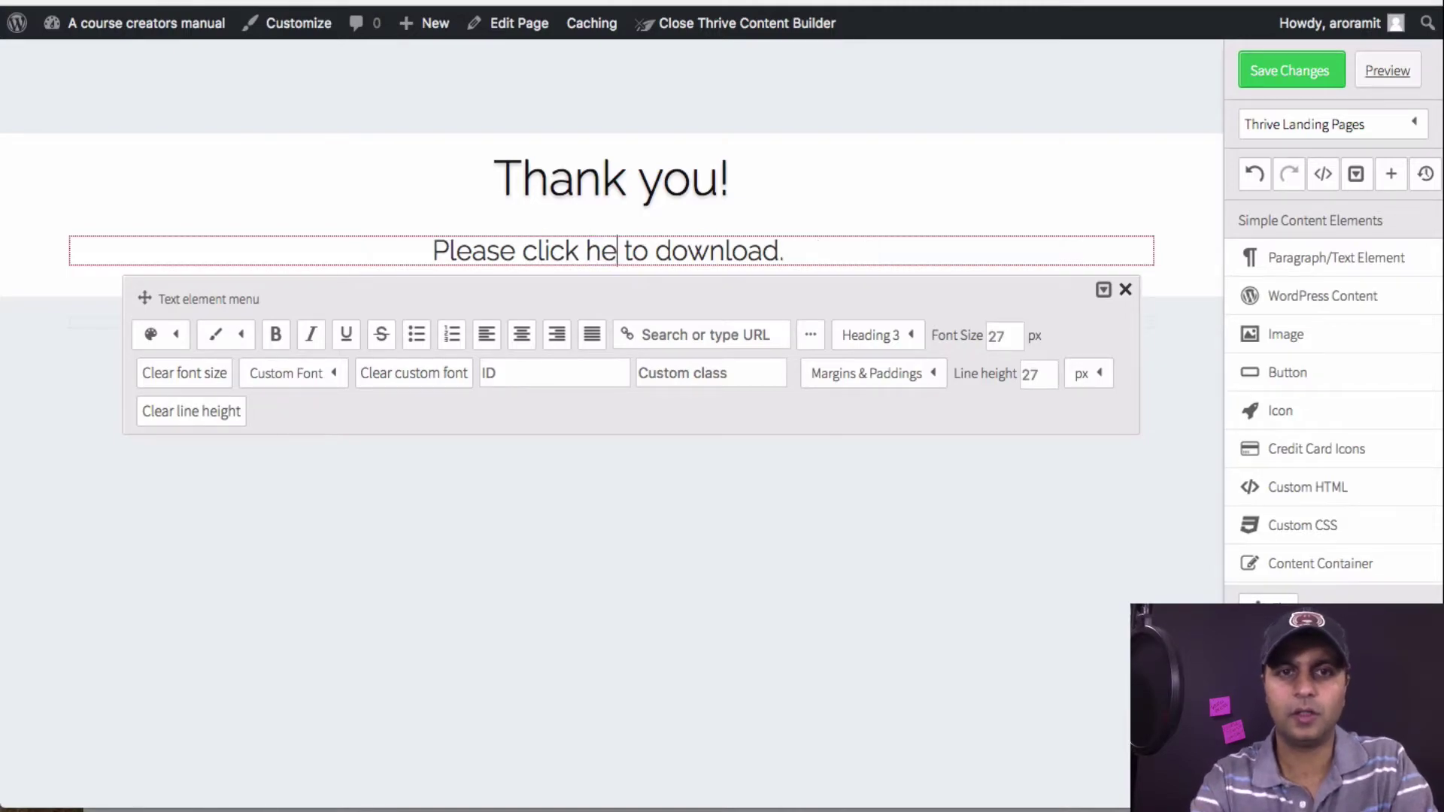
{"action": "key", "text": "alt+shift+Left"}
{"action": "key", "text": "alt+shift+Left"}
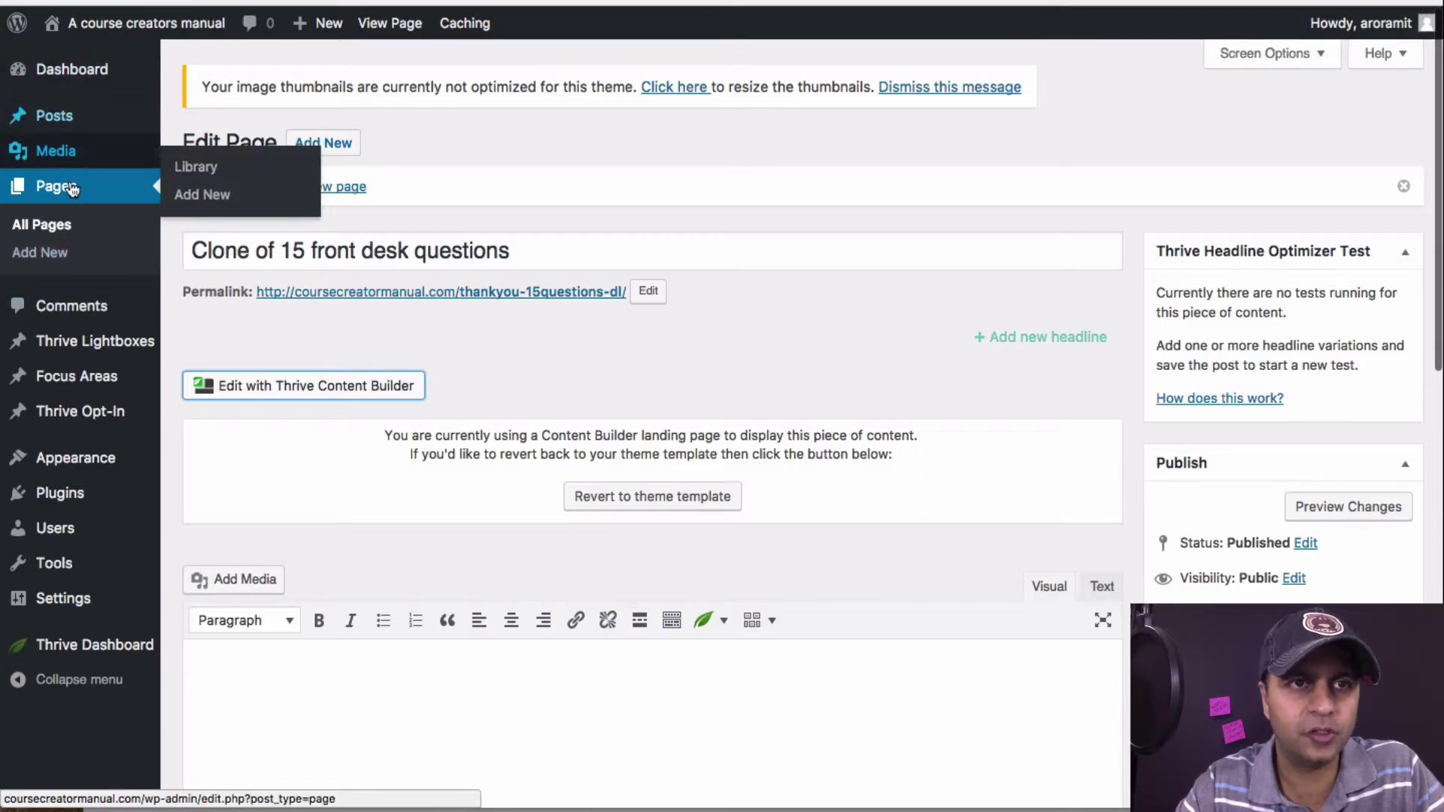
- Open Media, choose Add New, and start selecting a file to upload from the computer
{"action": "left_click", "coordinate": [72, 154]}
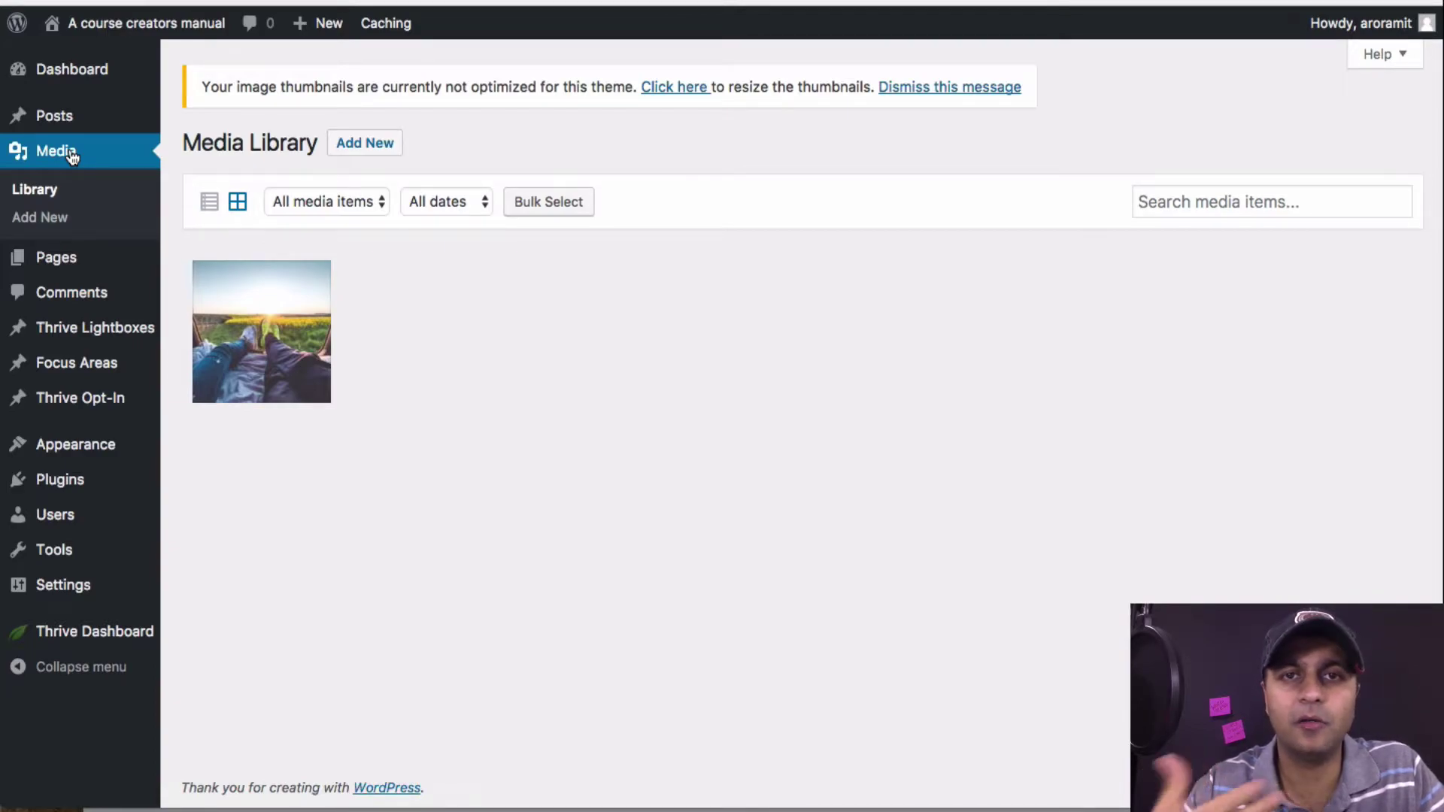
{"action": "left_click", "coordinate": [388, 148]}
{"action": "left_click", "coordinate": [854, 378]}
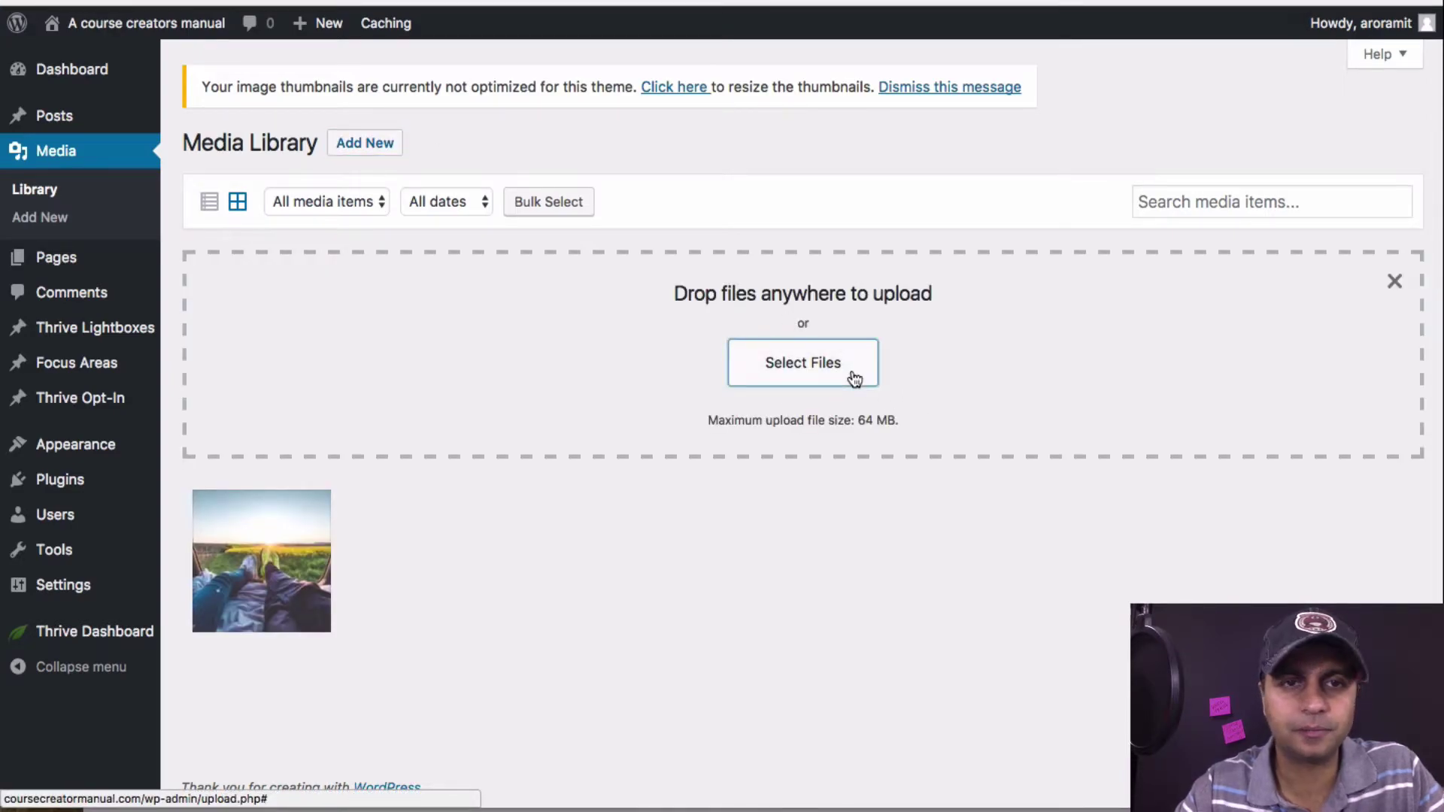
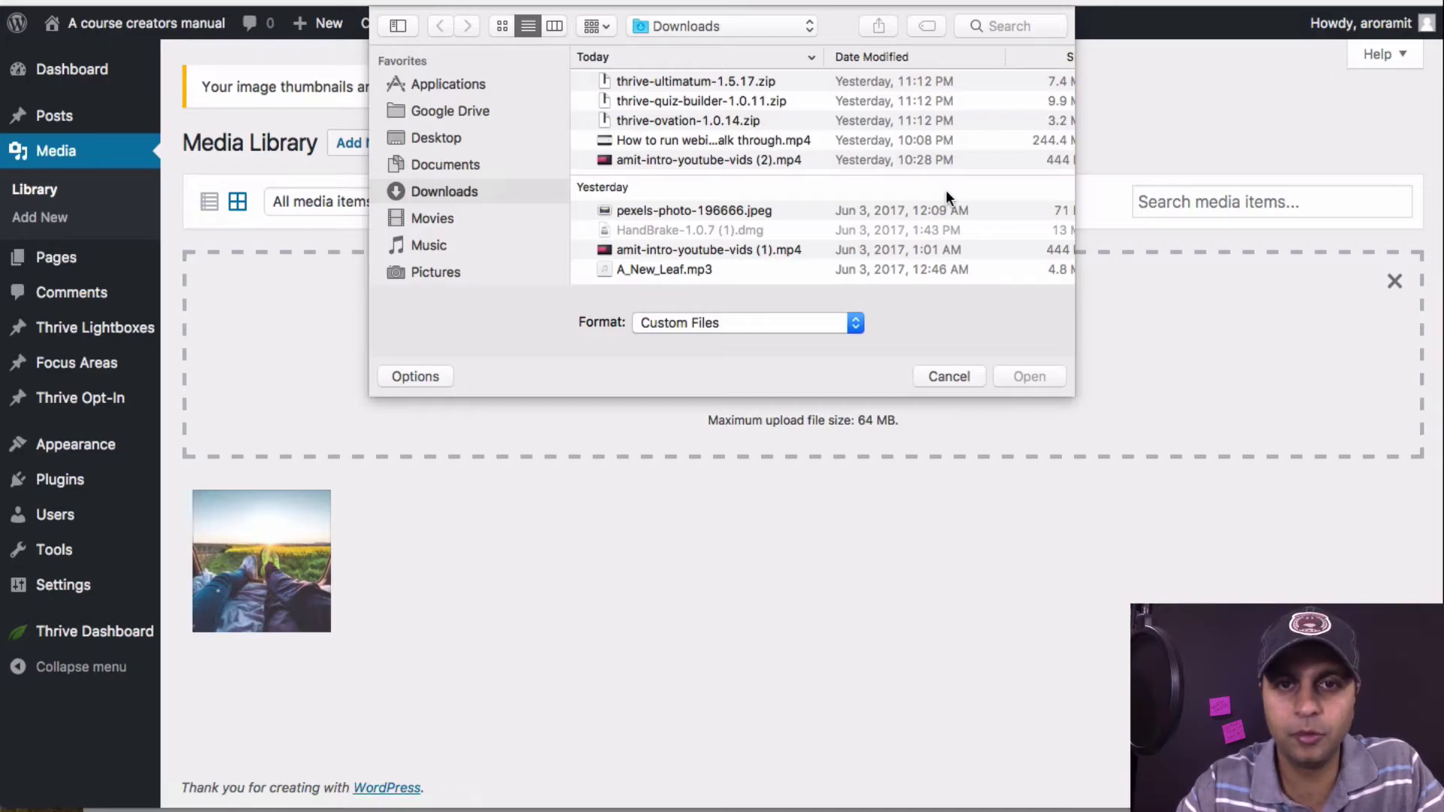
- Upload Aff Process teachable.pdf to the WordPress media library
{"action": "scroll", "coordinate": [844, 229], "scroll_direction": "down", "scroll_amount": 1}
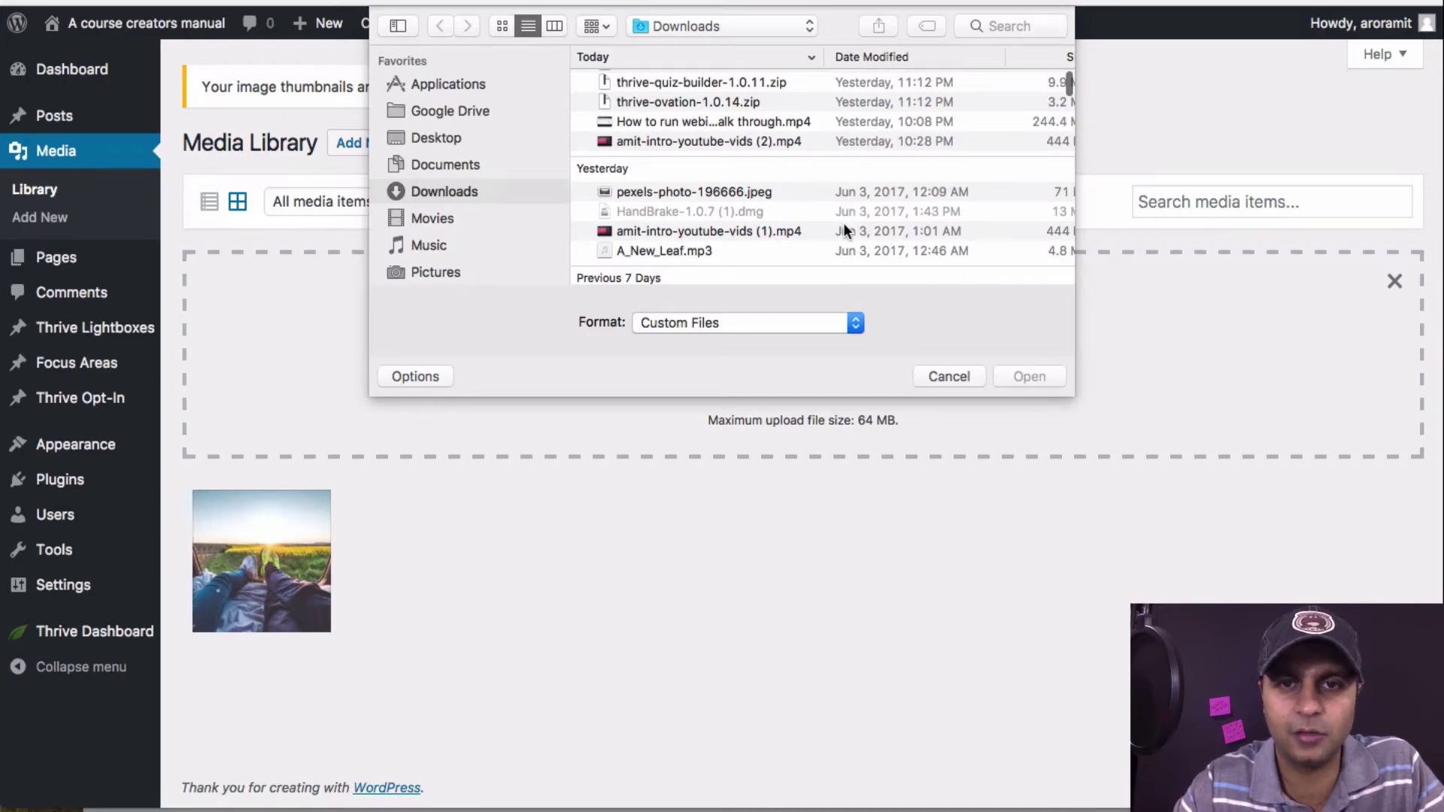
{"action": "scroll", "coordinate": [844, 228], "scroll_direction": "down", "scroll_amount": 5}
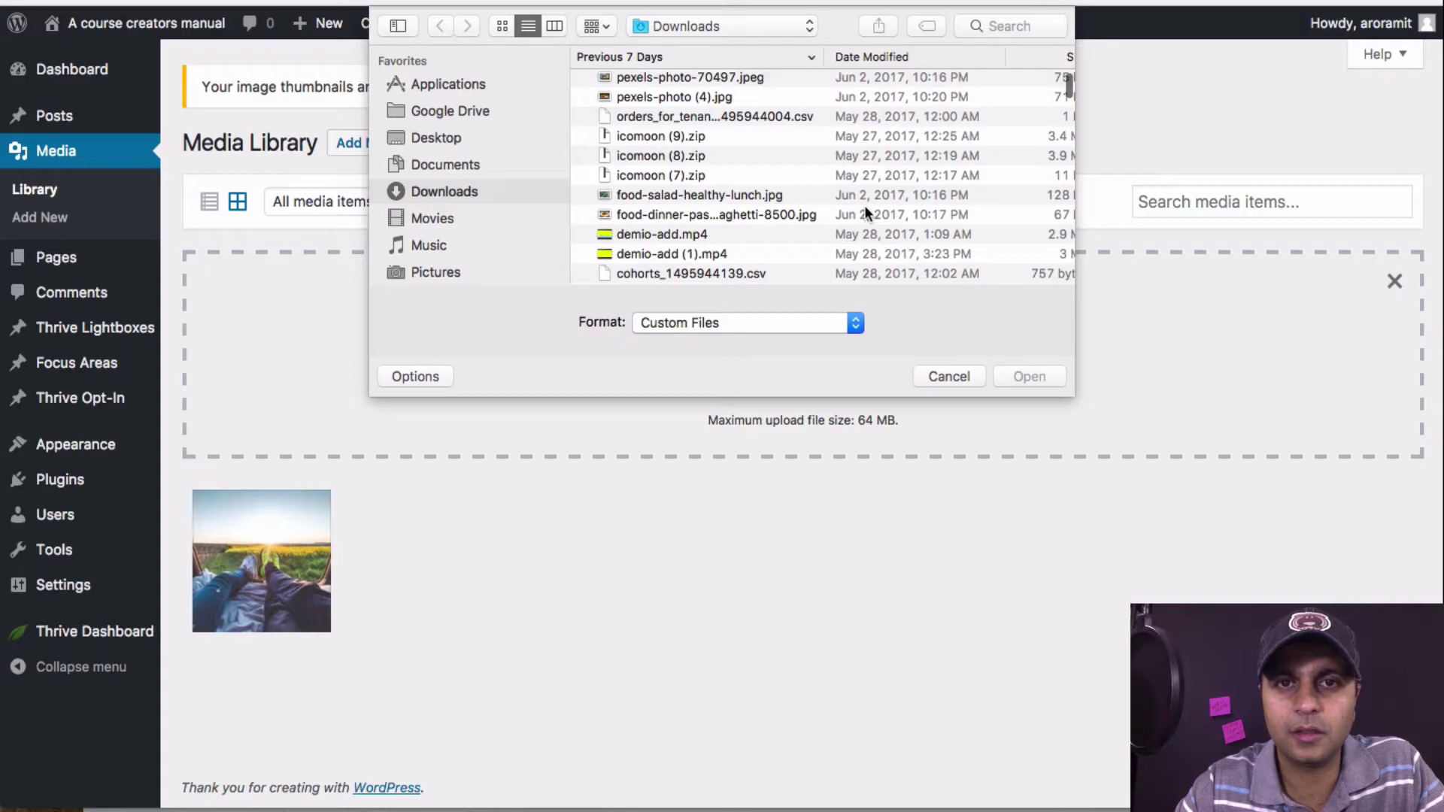
{"action": "scroll", "coordinate": [947, 151], "scroll_direction": "down", "scroll_amount": 4}
{"action": "scroll", "coordinate": [1071, 97], "scroll_direction": "down", "scroll_amount": 10}
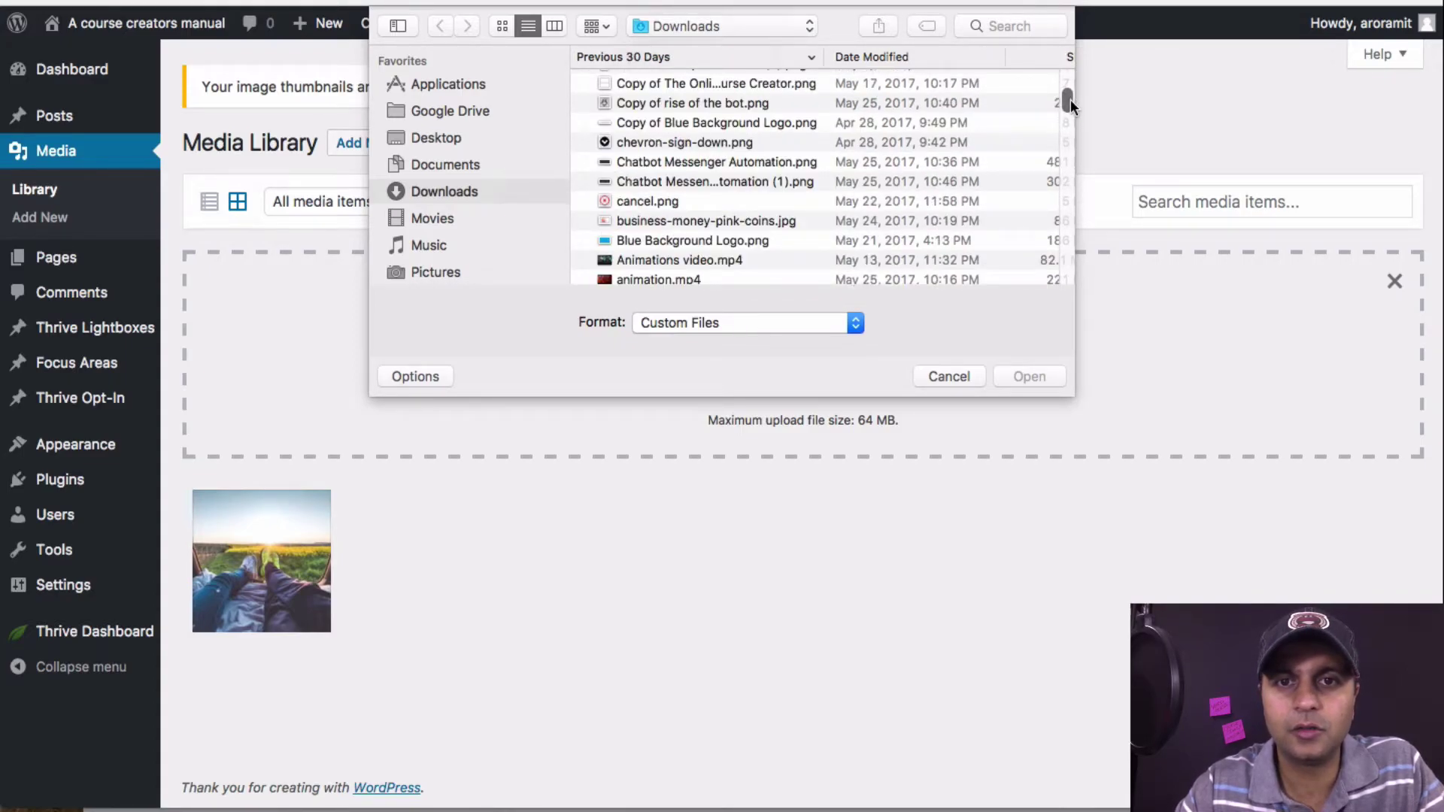
{"action": "scroll", "coordinate": [1071, 99], "scroll_direction": "down", "scroll_amount": 3}
{"action": "left_click", "coordinate": [1001, 27]}
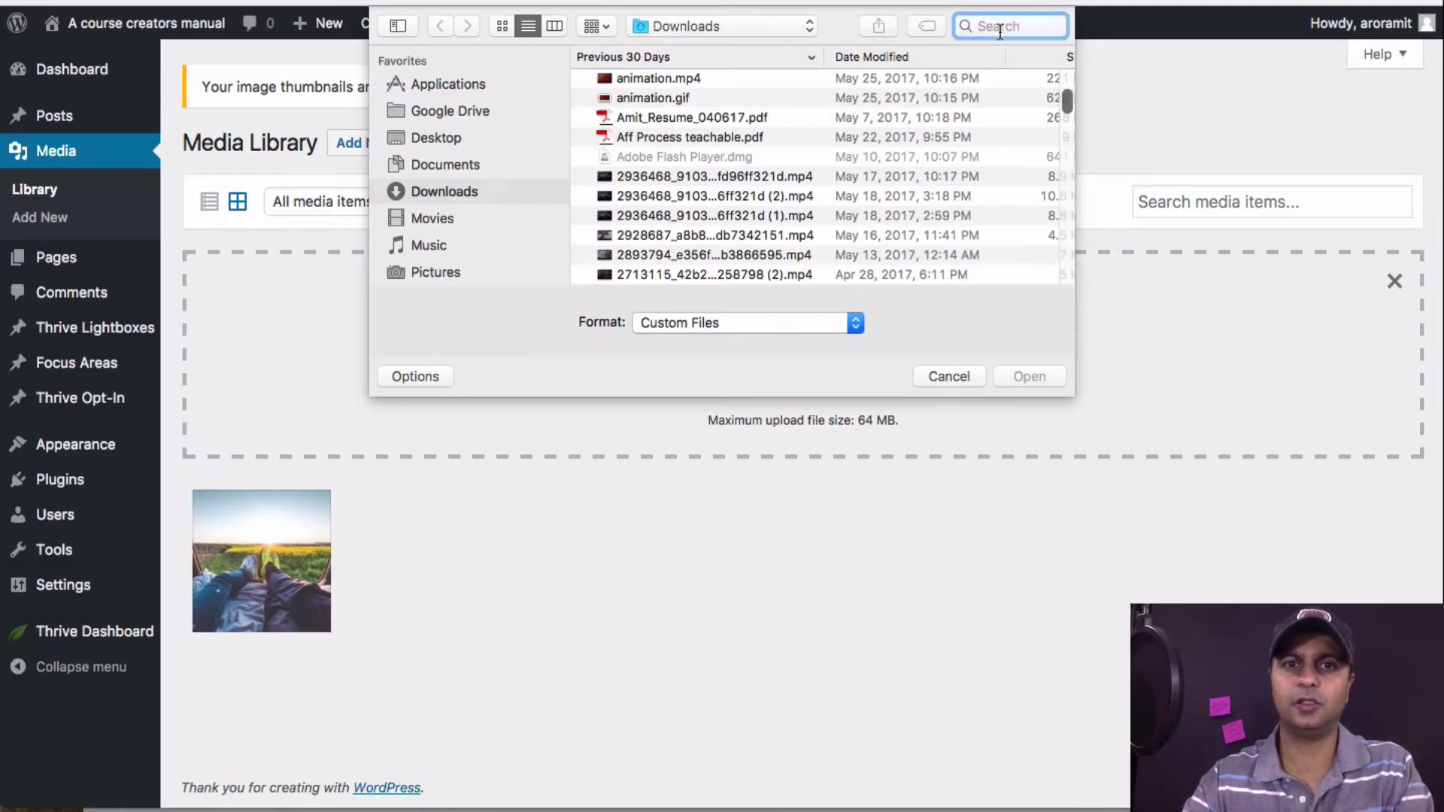
{"action": "left_click", "coordinate": [723, 138]}
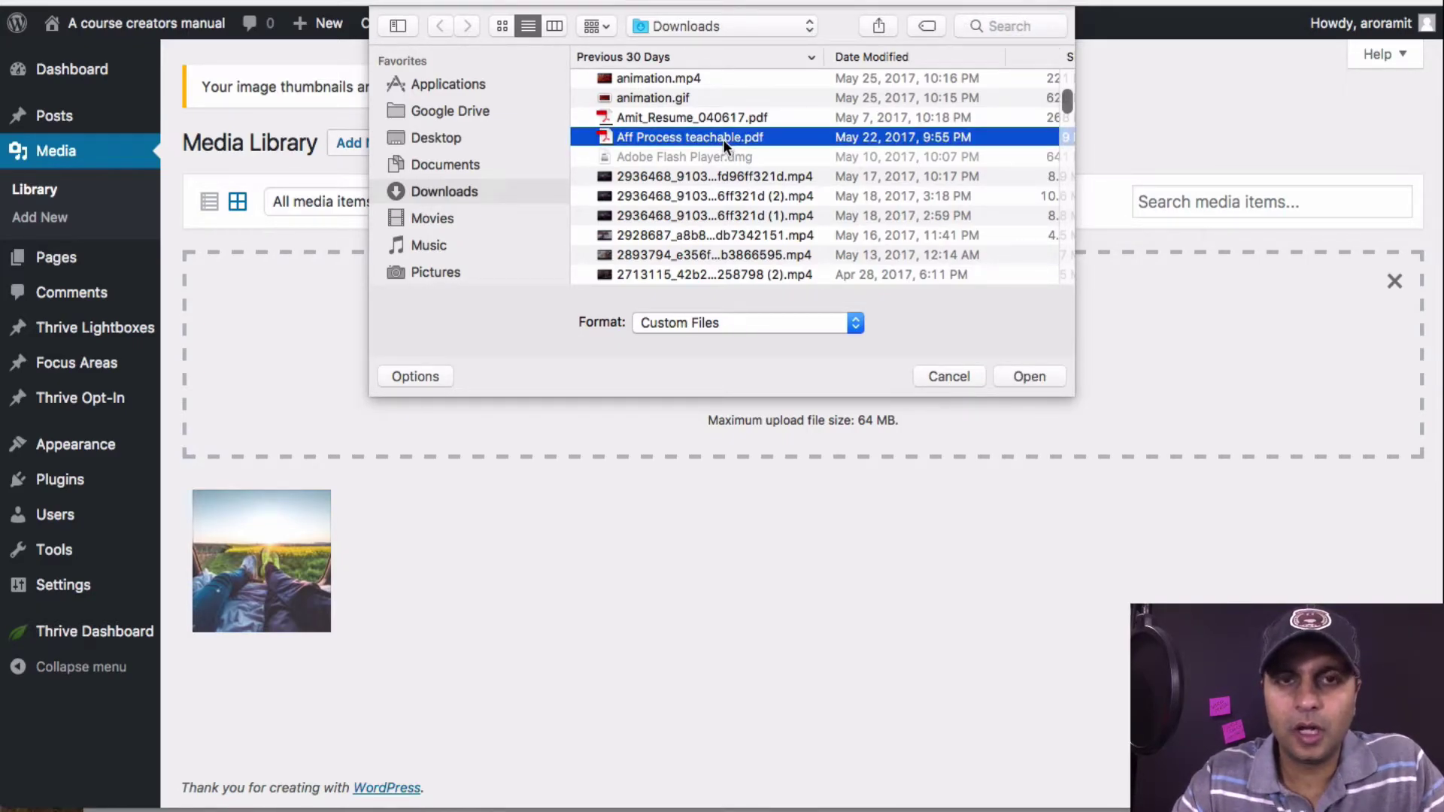
{"action": "left_click", "coordinate": [1030, 377]}
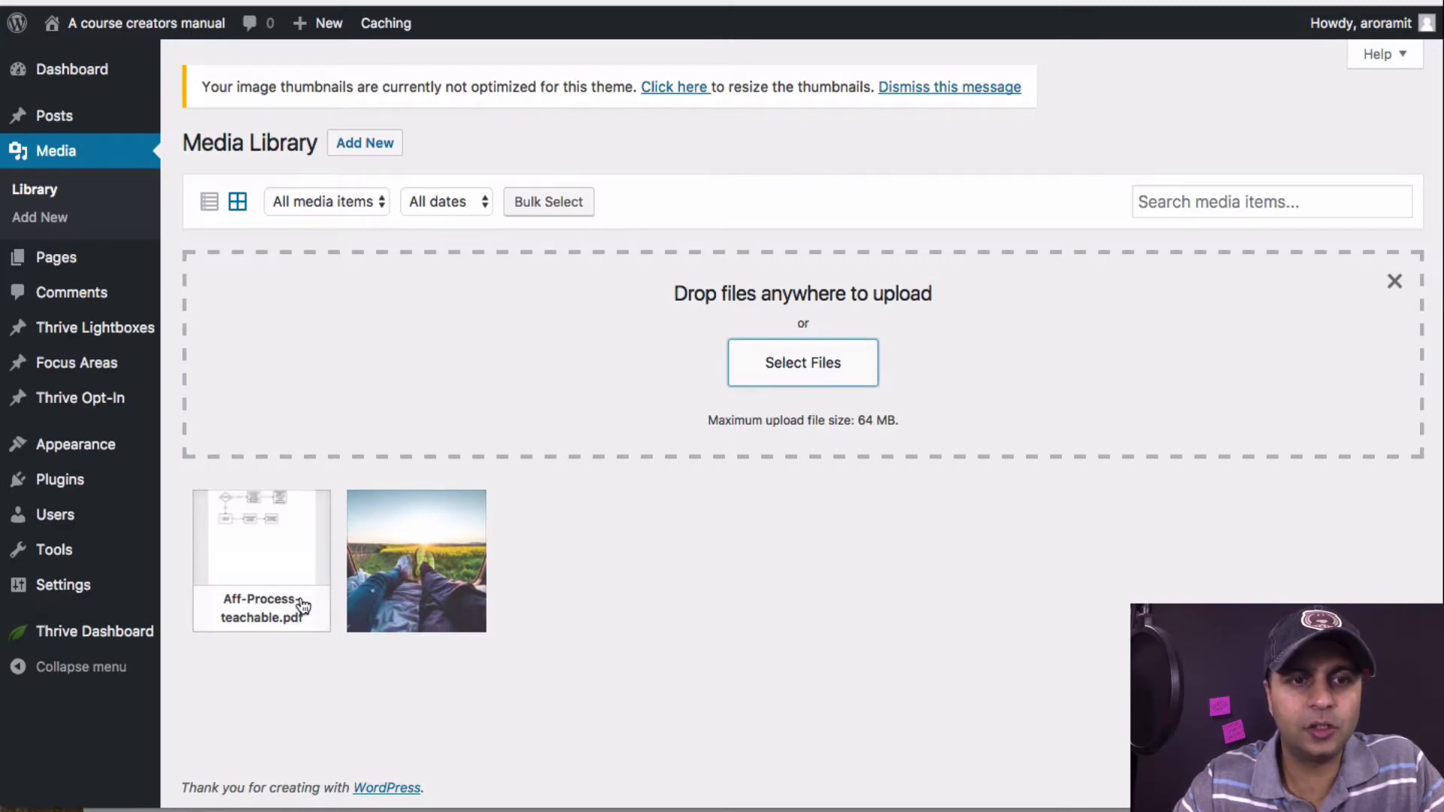
- Copy the uploaded PDF's file URL from its attachment details
{"action": "left_click", "coordinate": [281, 536]}
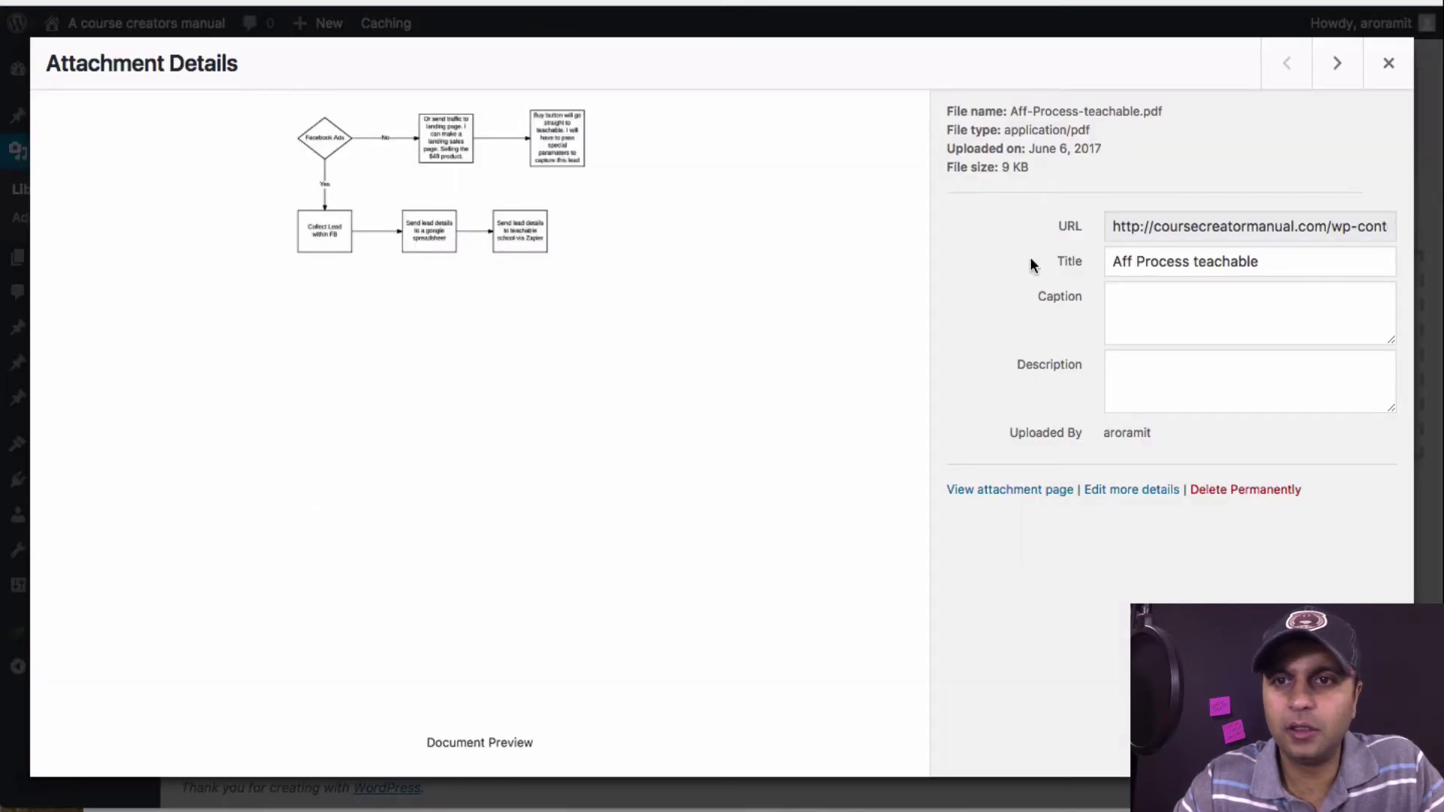
{"action": "left_click", "coordinate": [1312, 224]}
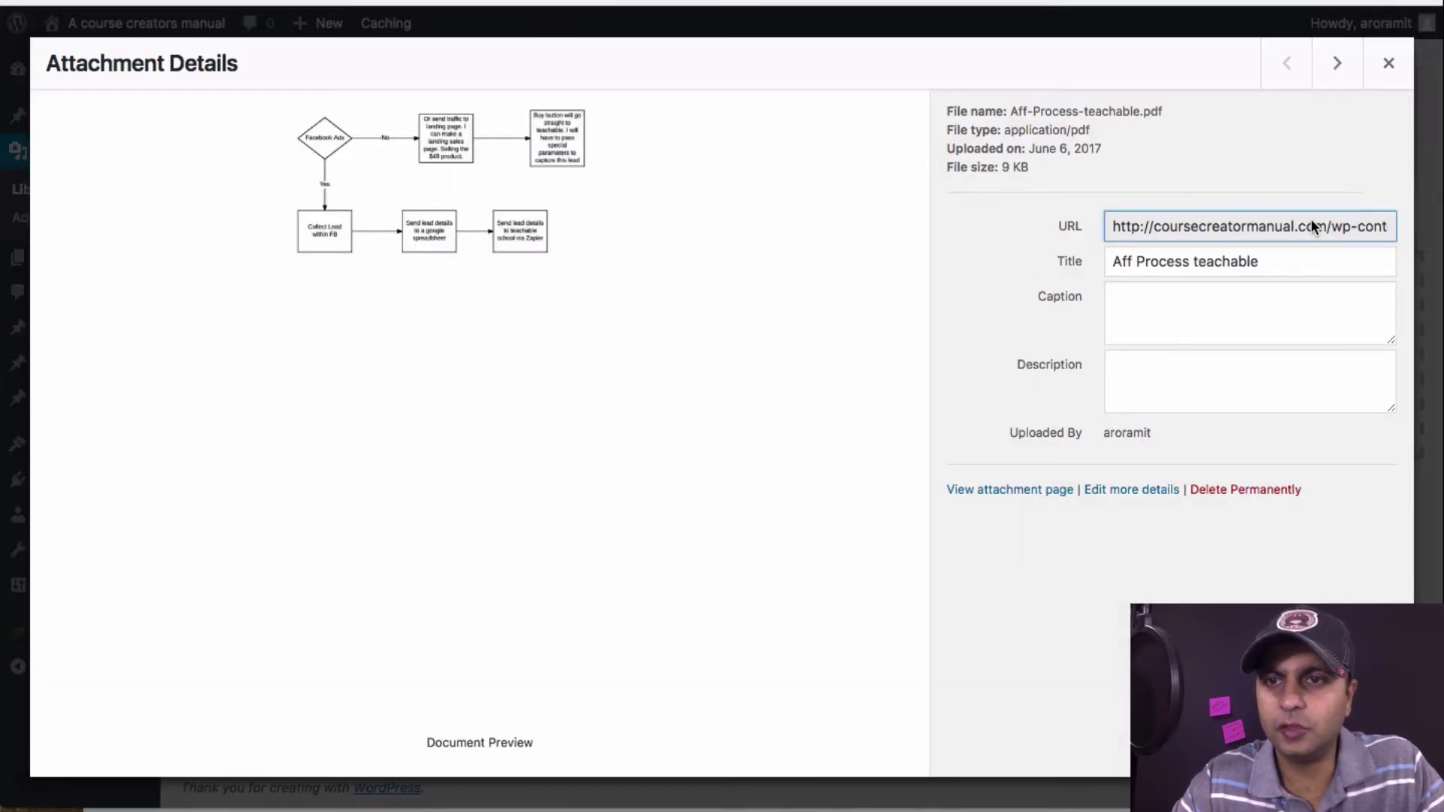
{"action": "triple_click", "coordinate": [1249, 229]}
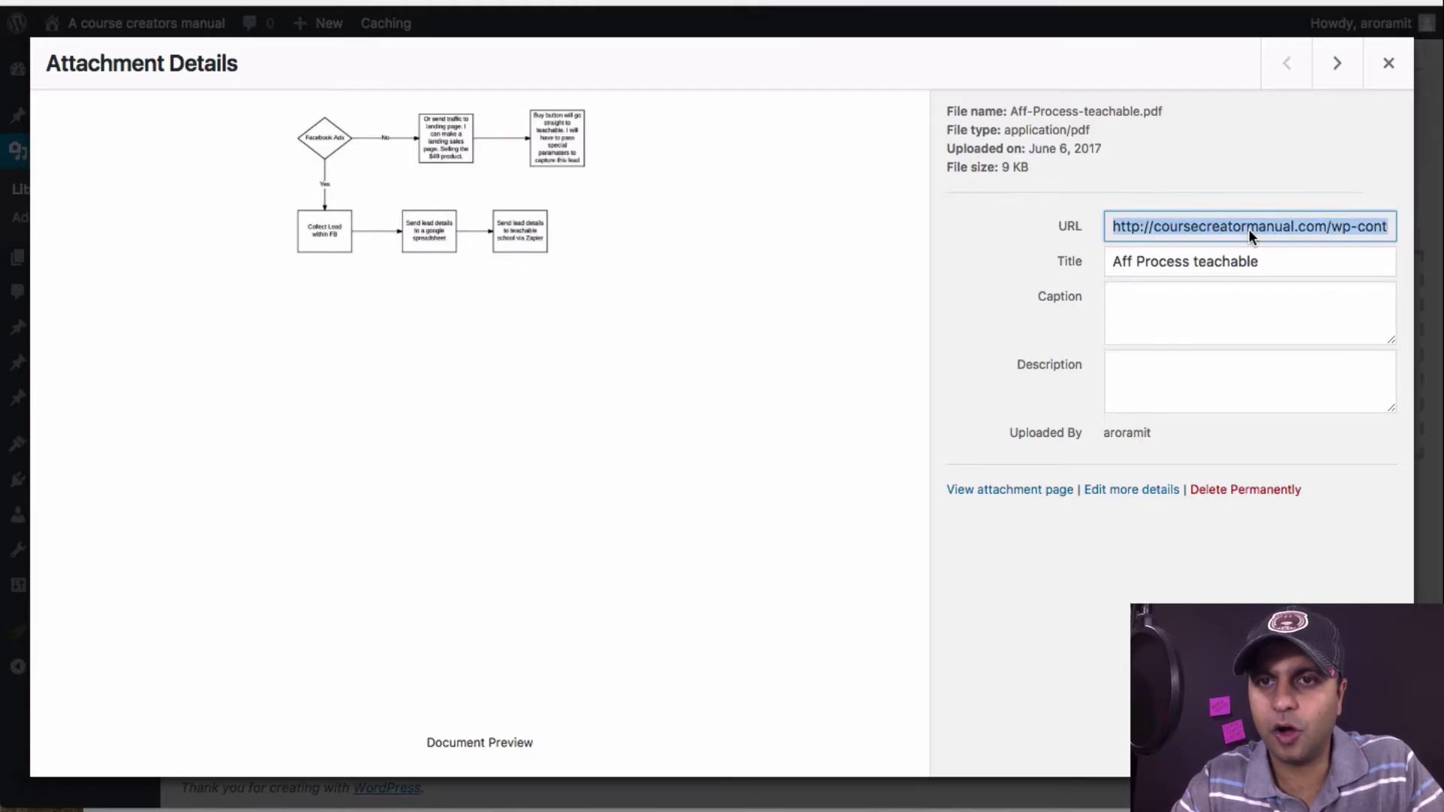
{"action": "left_click", "coordinate": [1389, 65]}
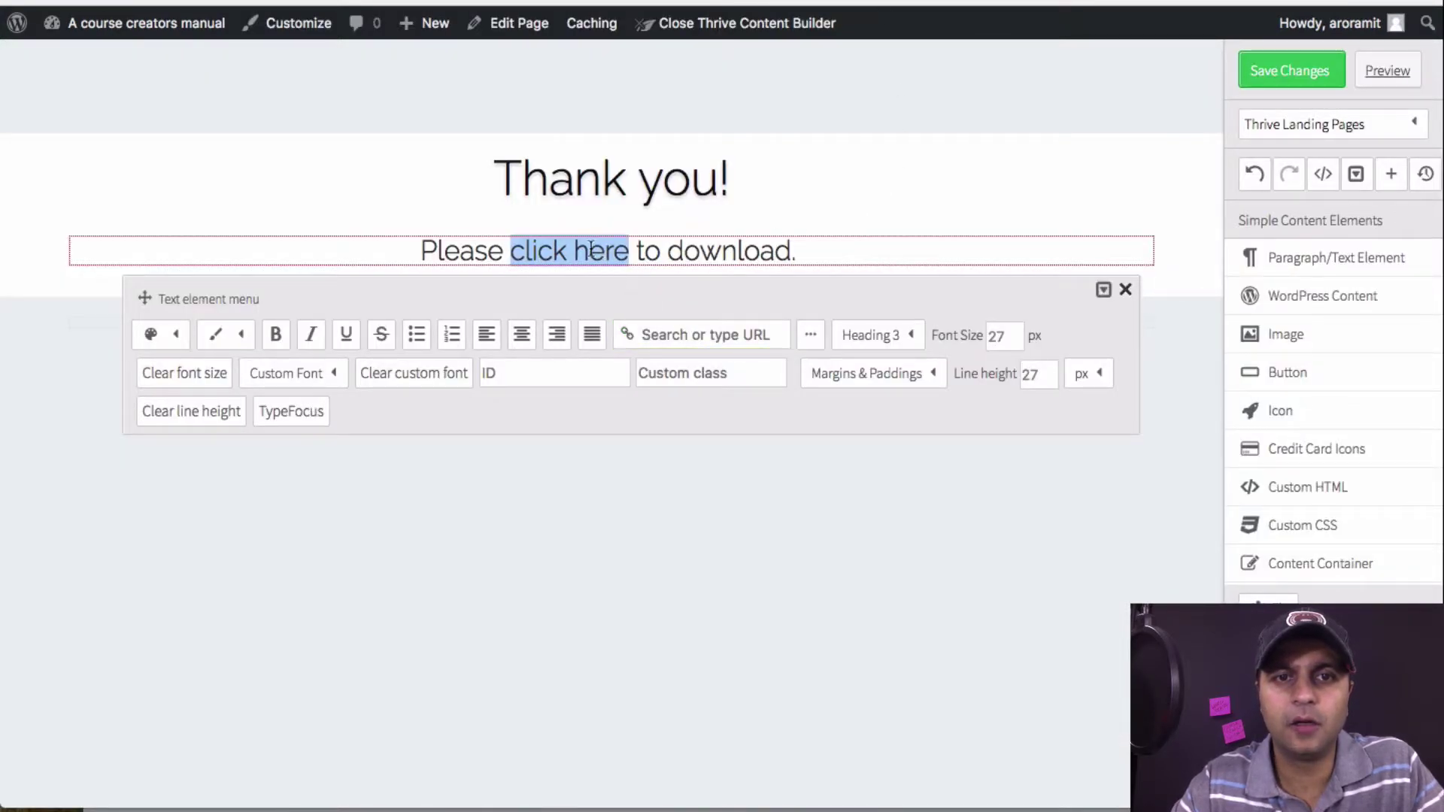
- Link the words 'click here' to the PDF URL in a new window and save the page
{"action": "left_click", "coordinate": [520, 250]}
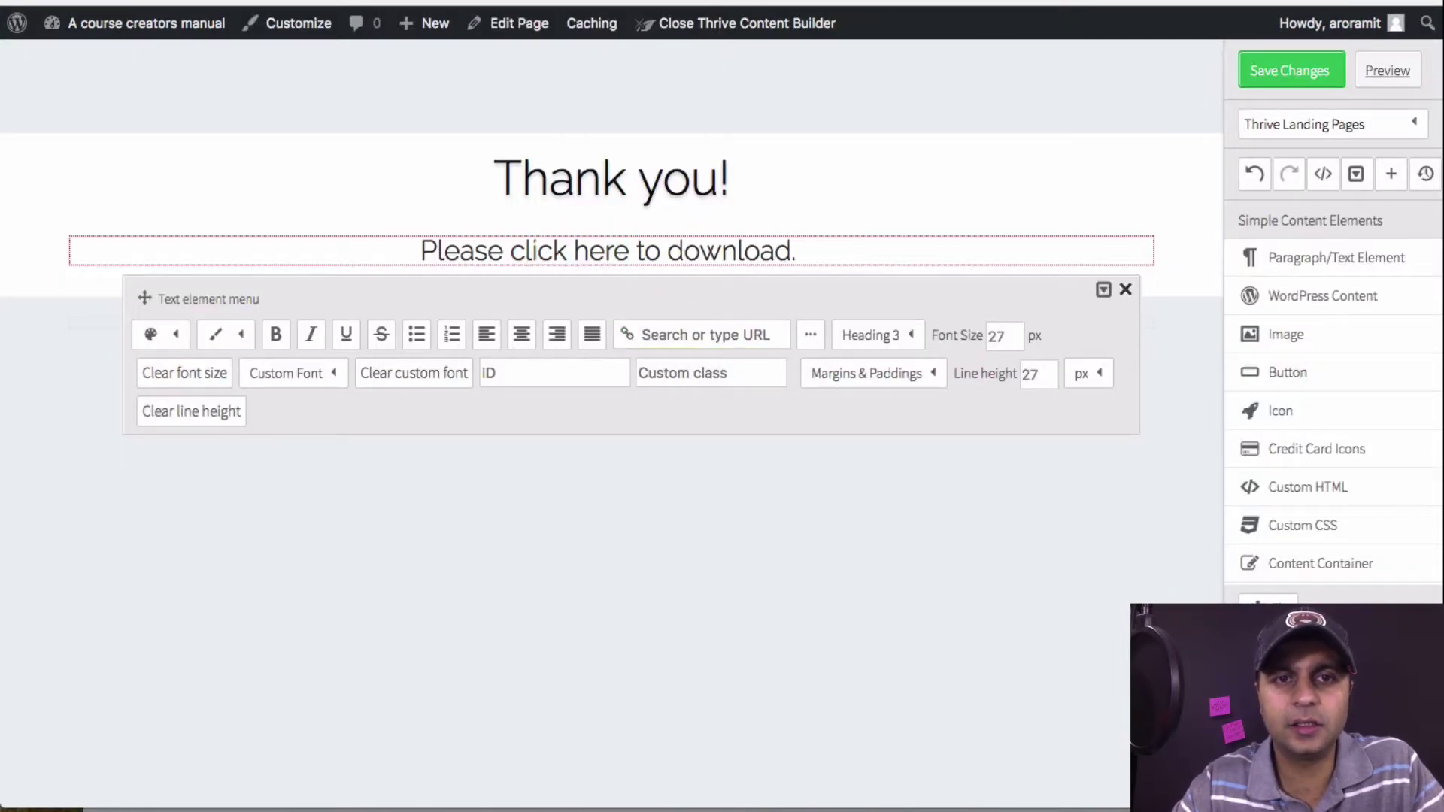
{"action": "left_click_drag", "start_coordinate": [513, 251], "coordinate": [628, 251]}
{"action": "left_click", "coordinate": [680, 334]}
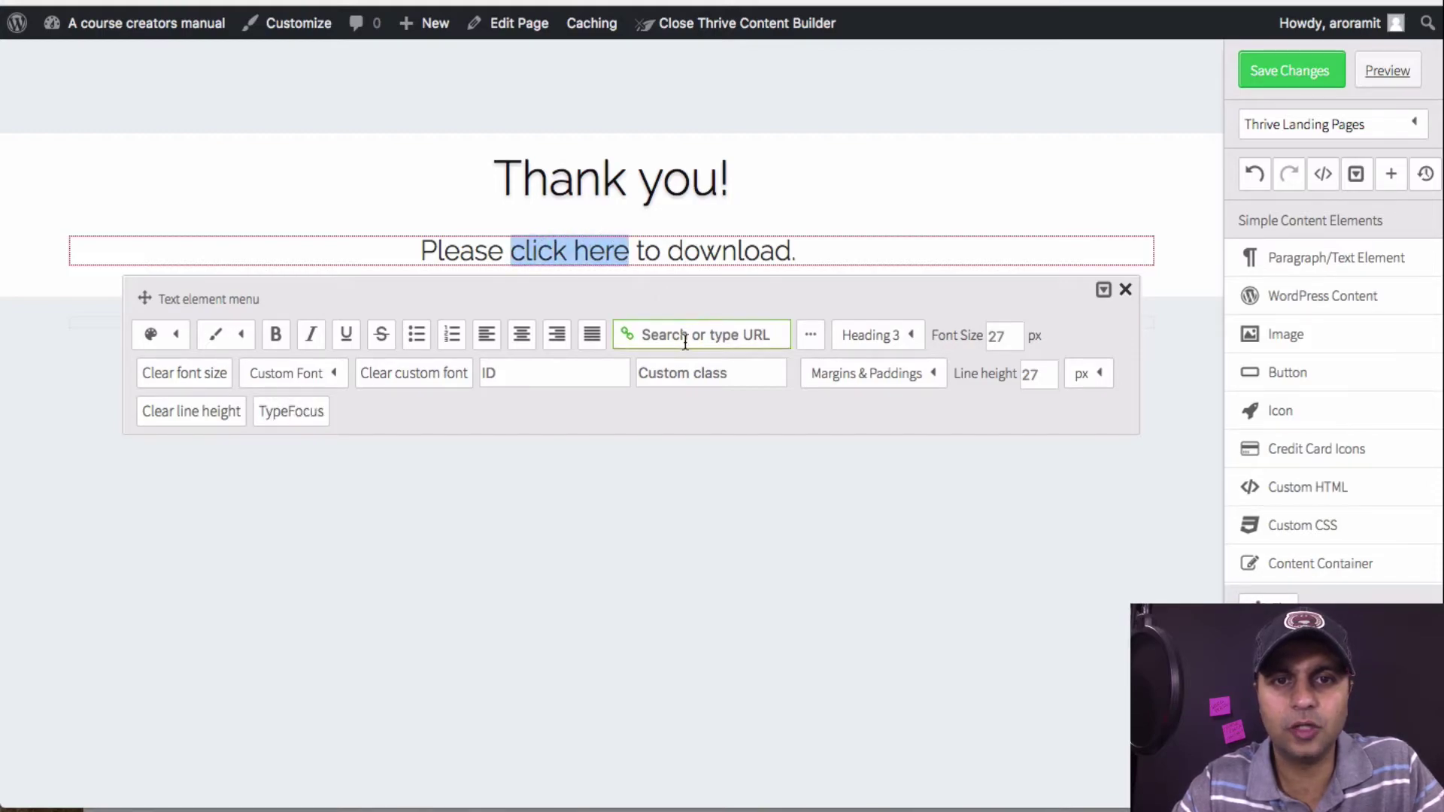
{"action": "left_click", "coordinate": [678, 334]}
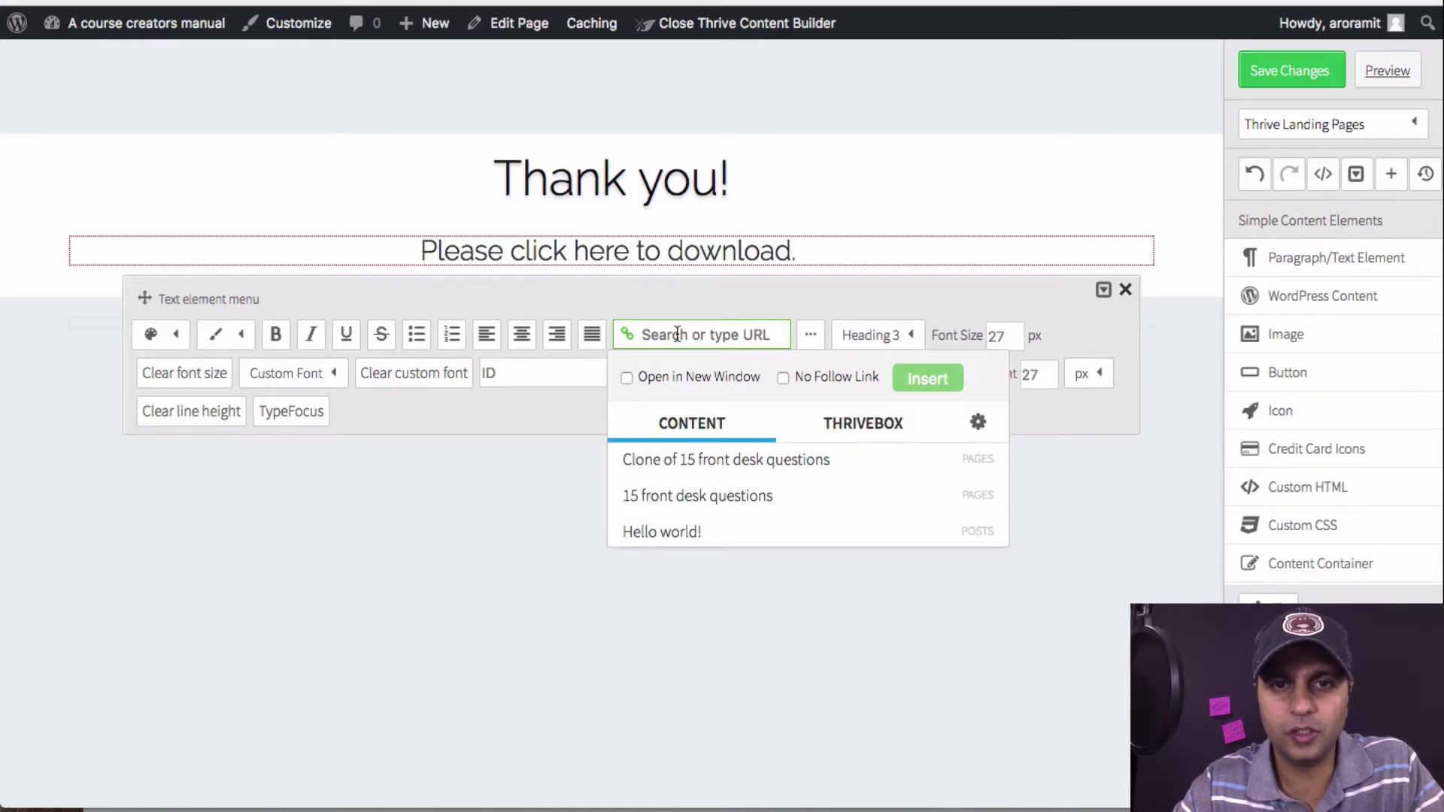
{"action": "key", "text": "super+v"}
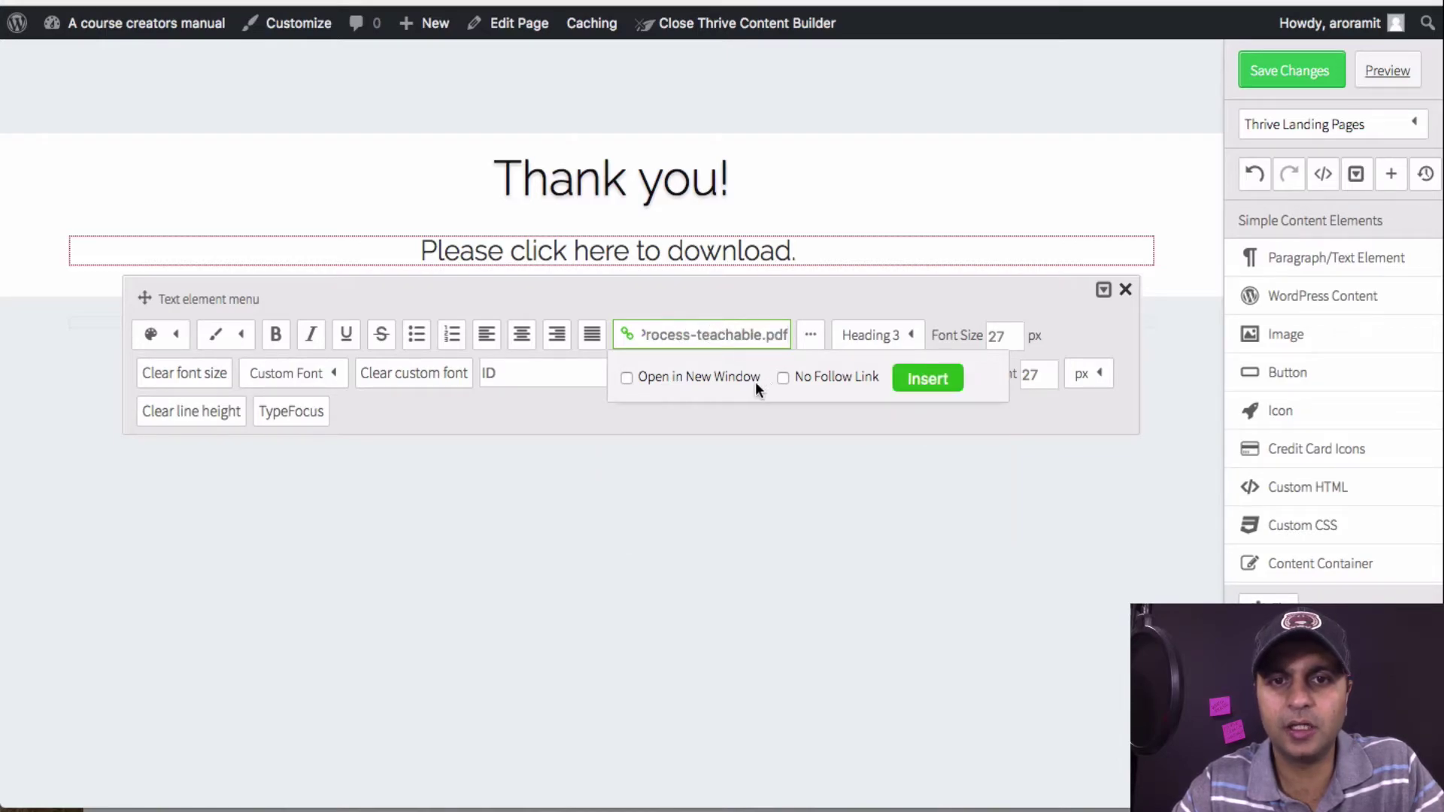
{"action": "left_click", "coordinate": [683, 381]}
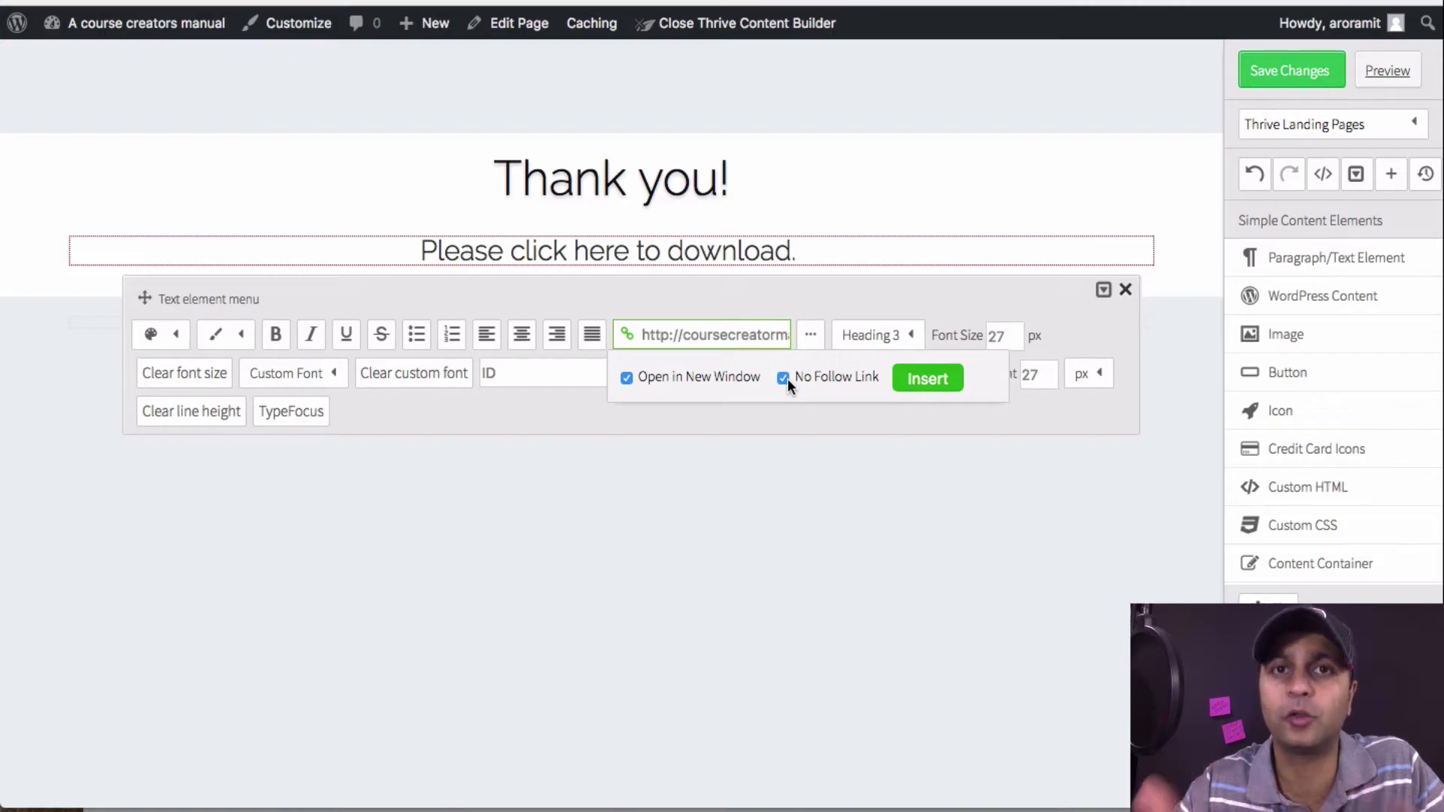
{"action": "left_click", "coordinate": [935, 381]}
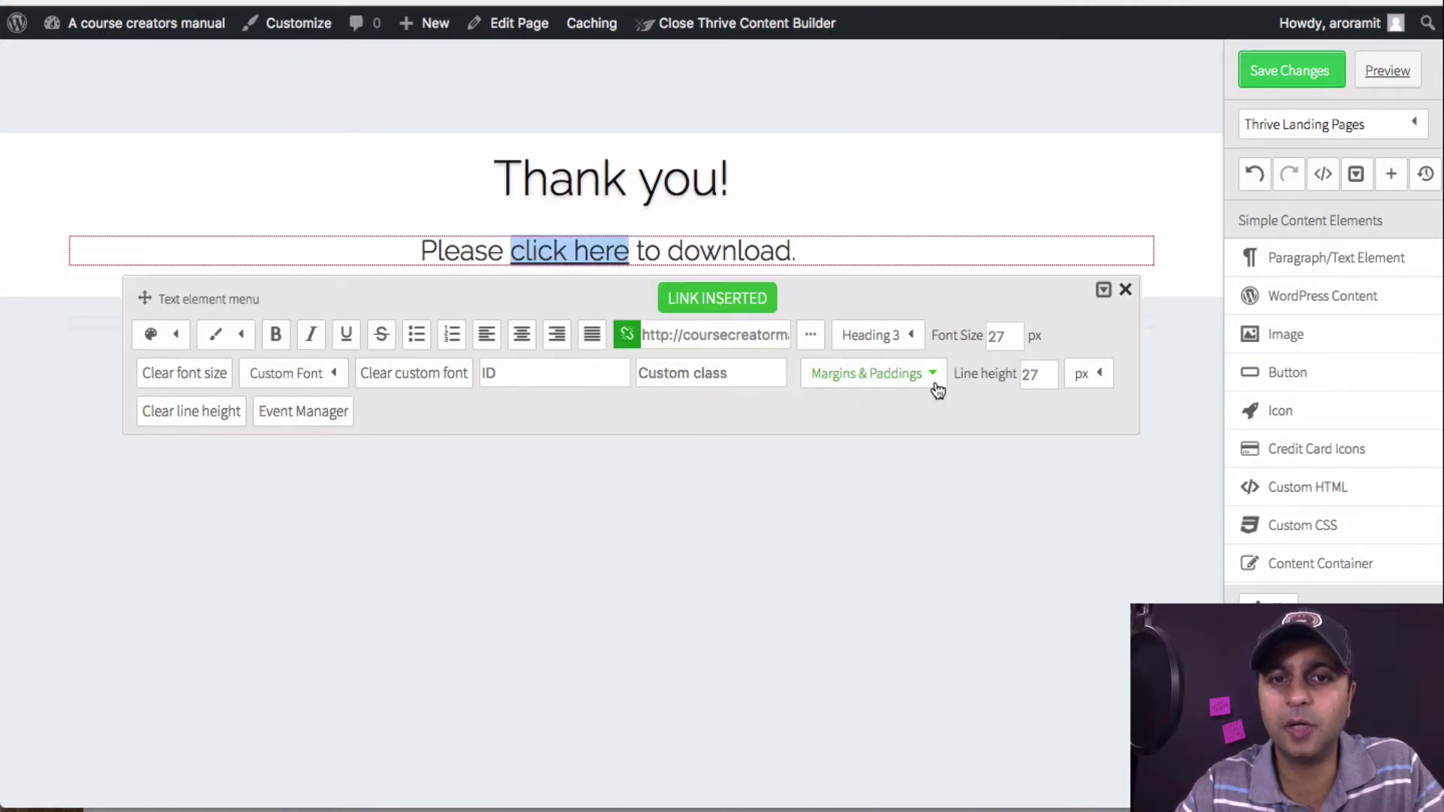
{"action": "left_click", "coordinate": [1127, 290]}
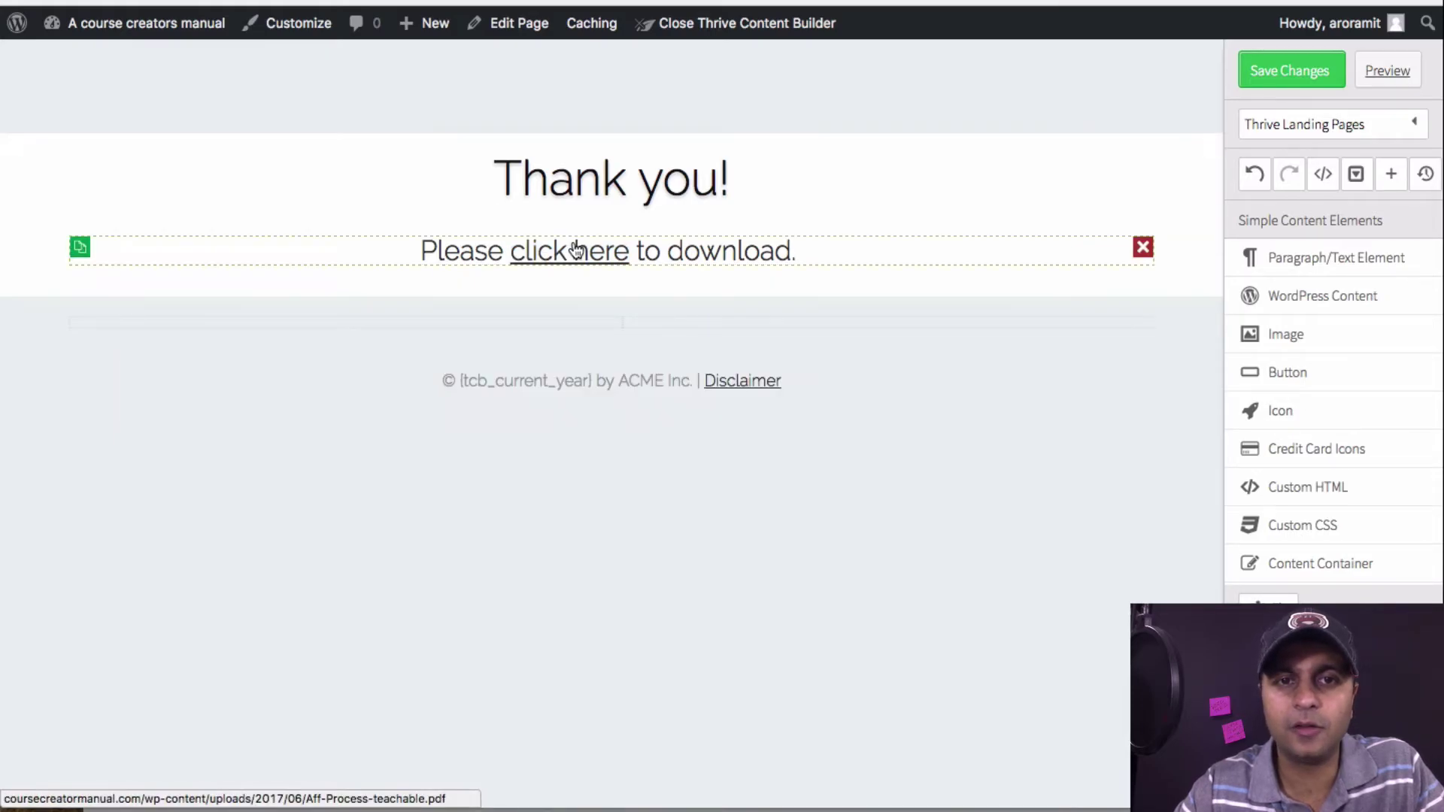
{"action": "left_click", "coordinate": [1297, 75]}
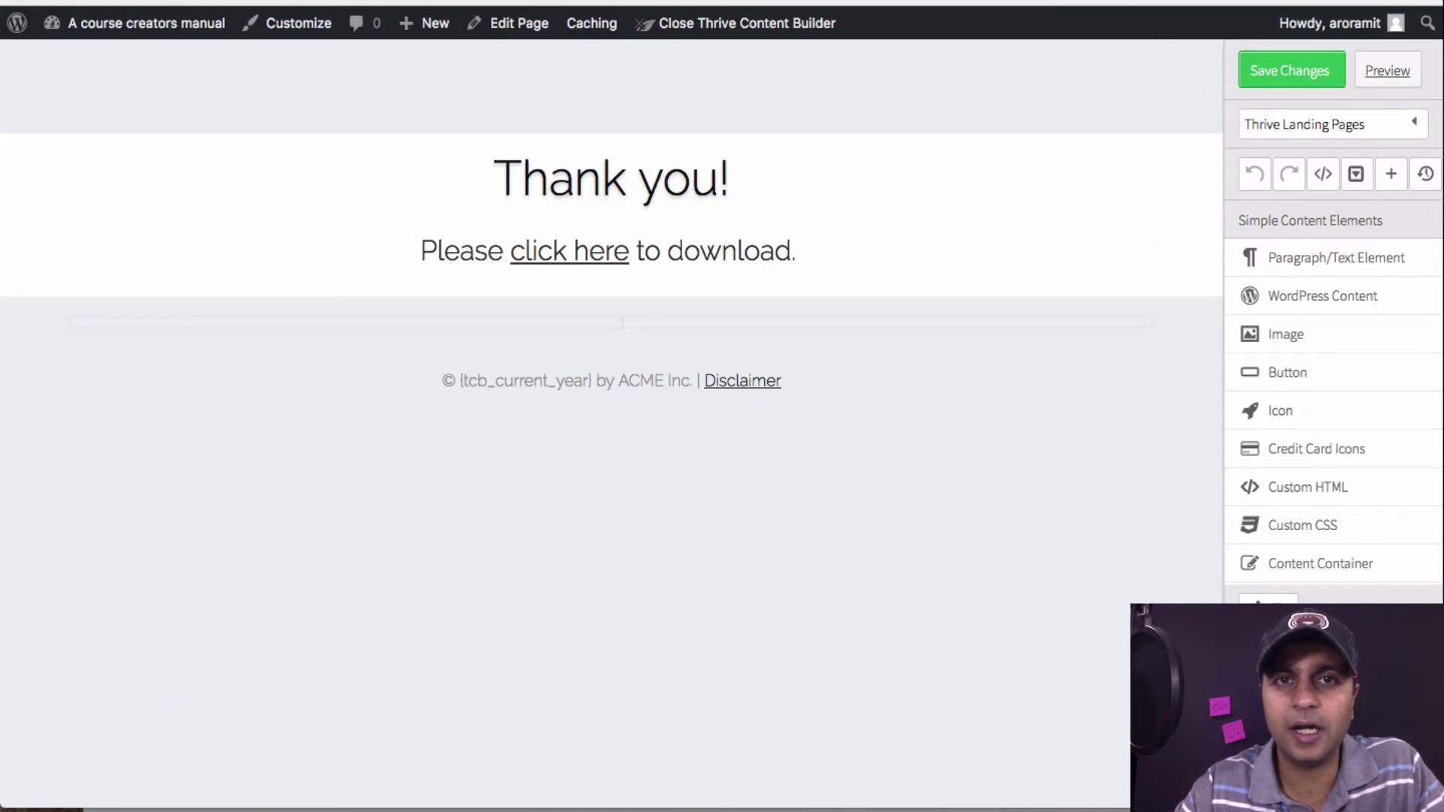
{"action": "left_click", "coordinate": [523, 23]}
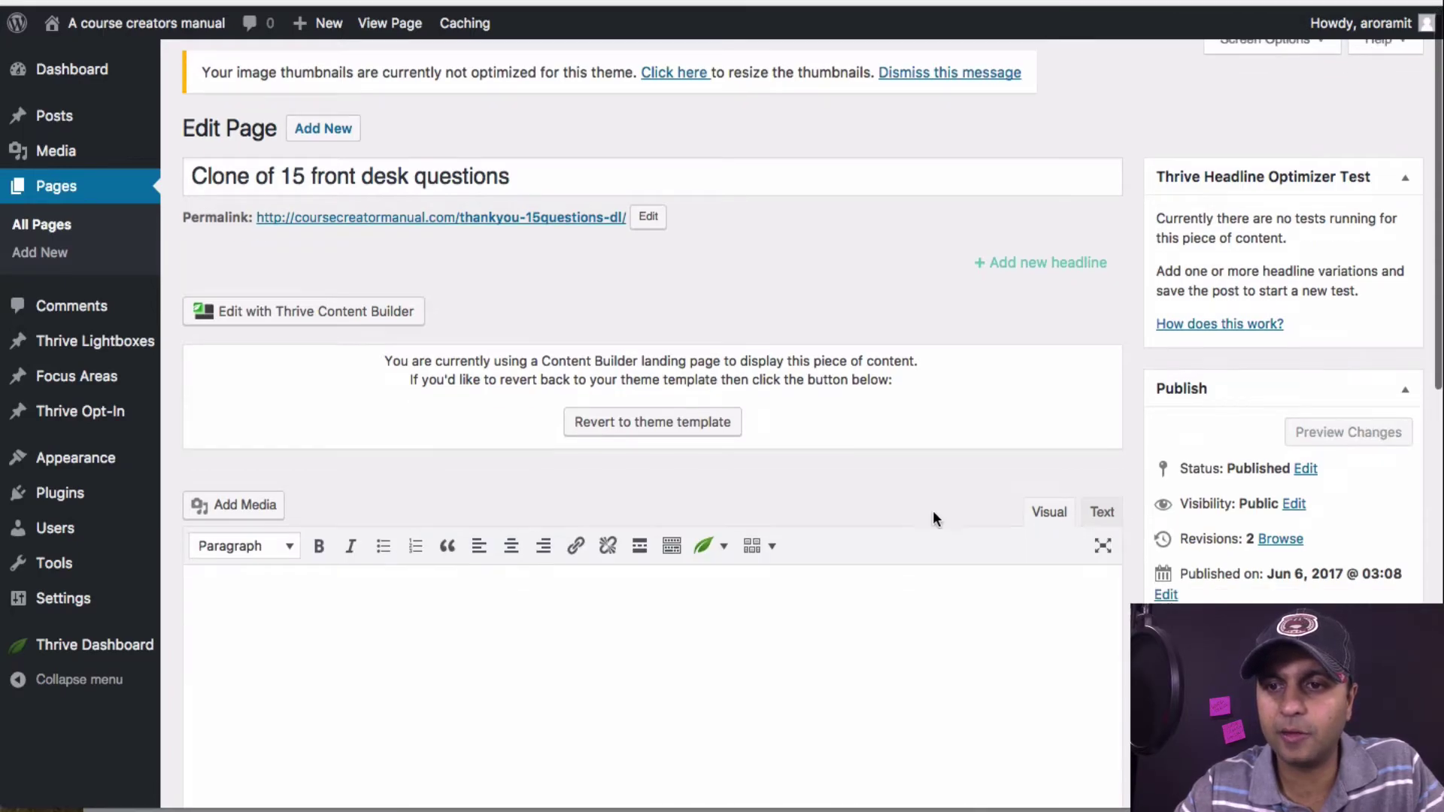
- Go to All Pages to list '15 front desk questions' and its published clone
{"action": "scroll", "coordinate": [936, 521], "scroll_direction": "down", "scroll_amount": 5}
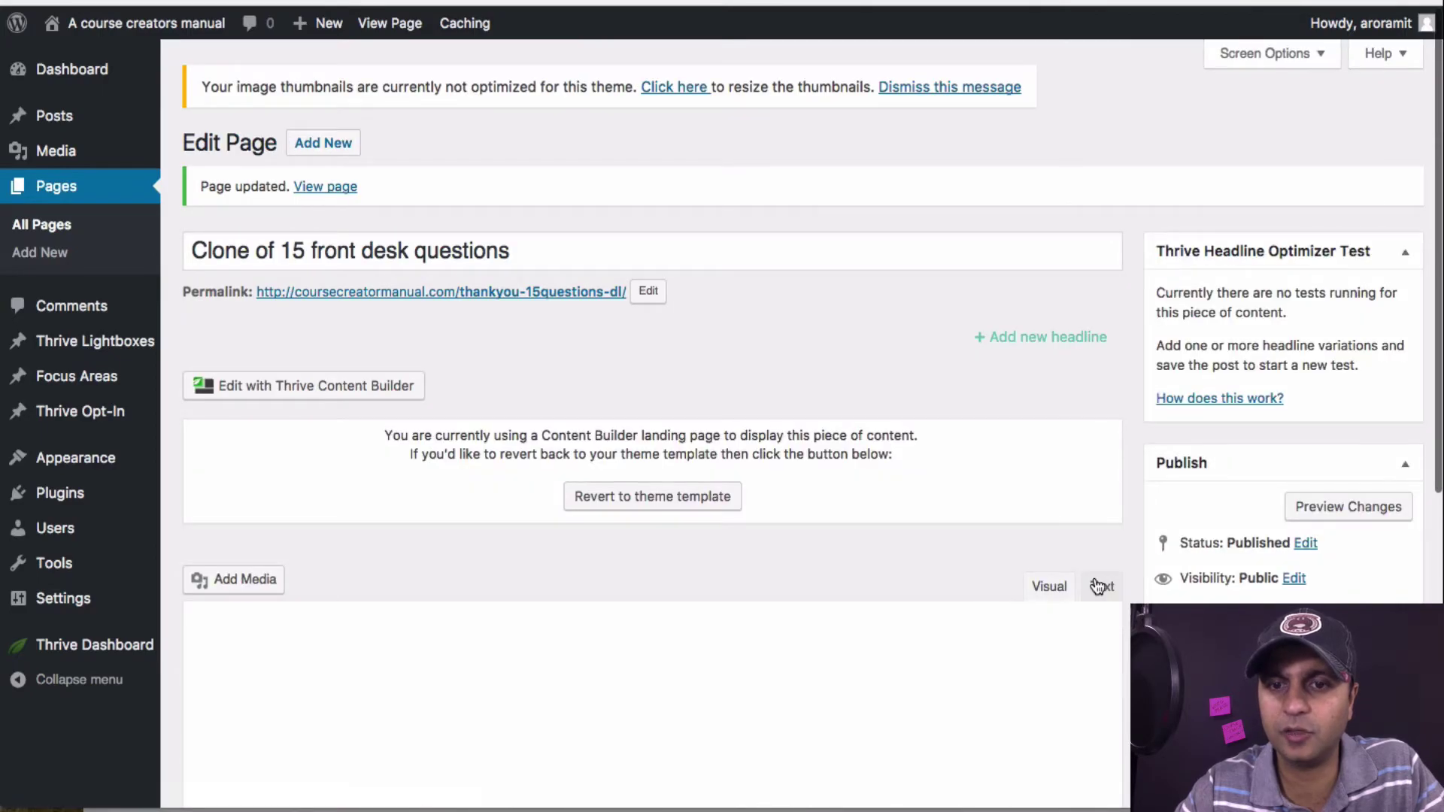
{"action": "scroll", "coordinate": [1095, 583], "scroll_direction": "down", "scroll_amount": 6}
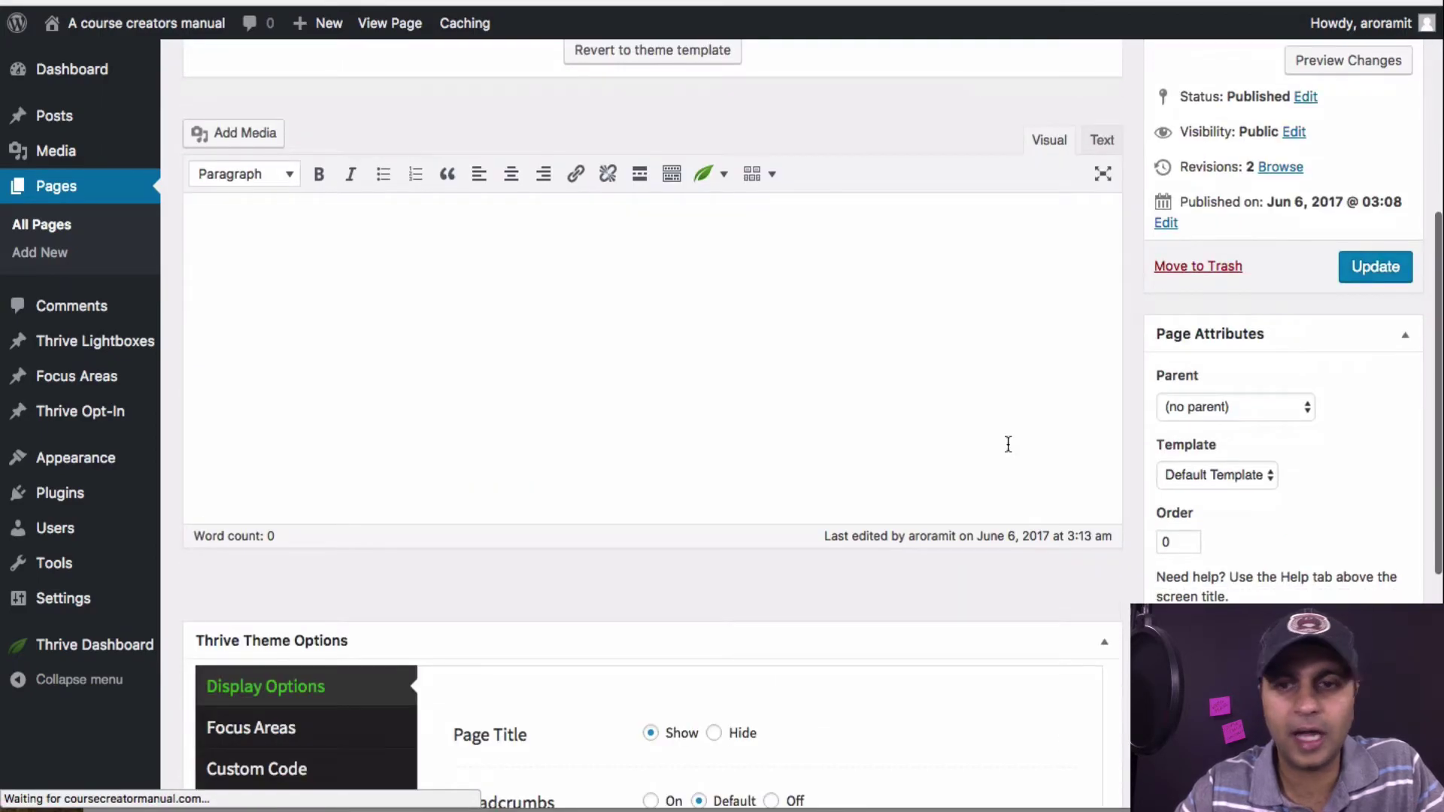
{"action": "scroll", "coordinate": [1031, 158], "scroll_direction": "up", "scroll_amount": 6}
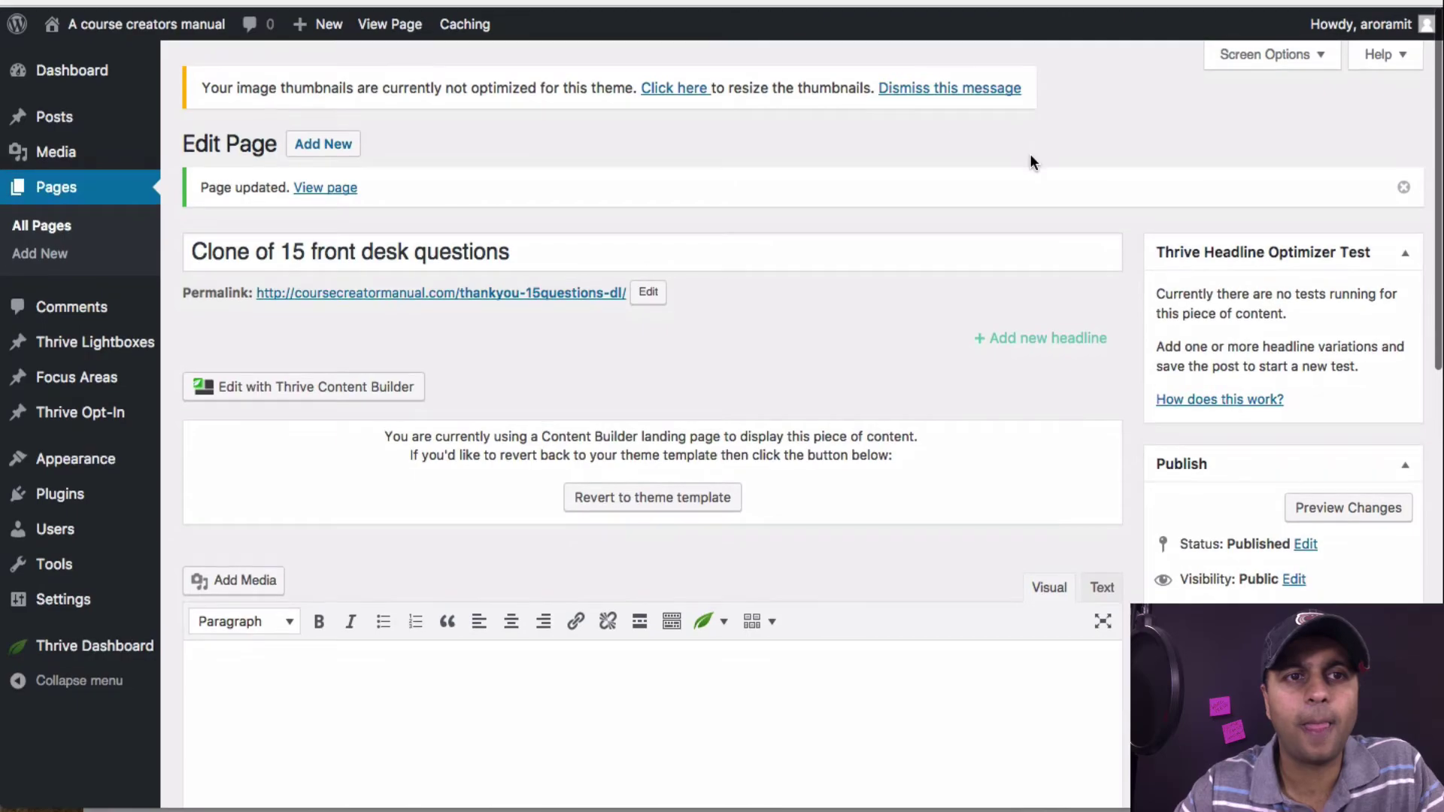
{"action": "left_click", "coordinate": [38, 232]}
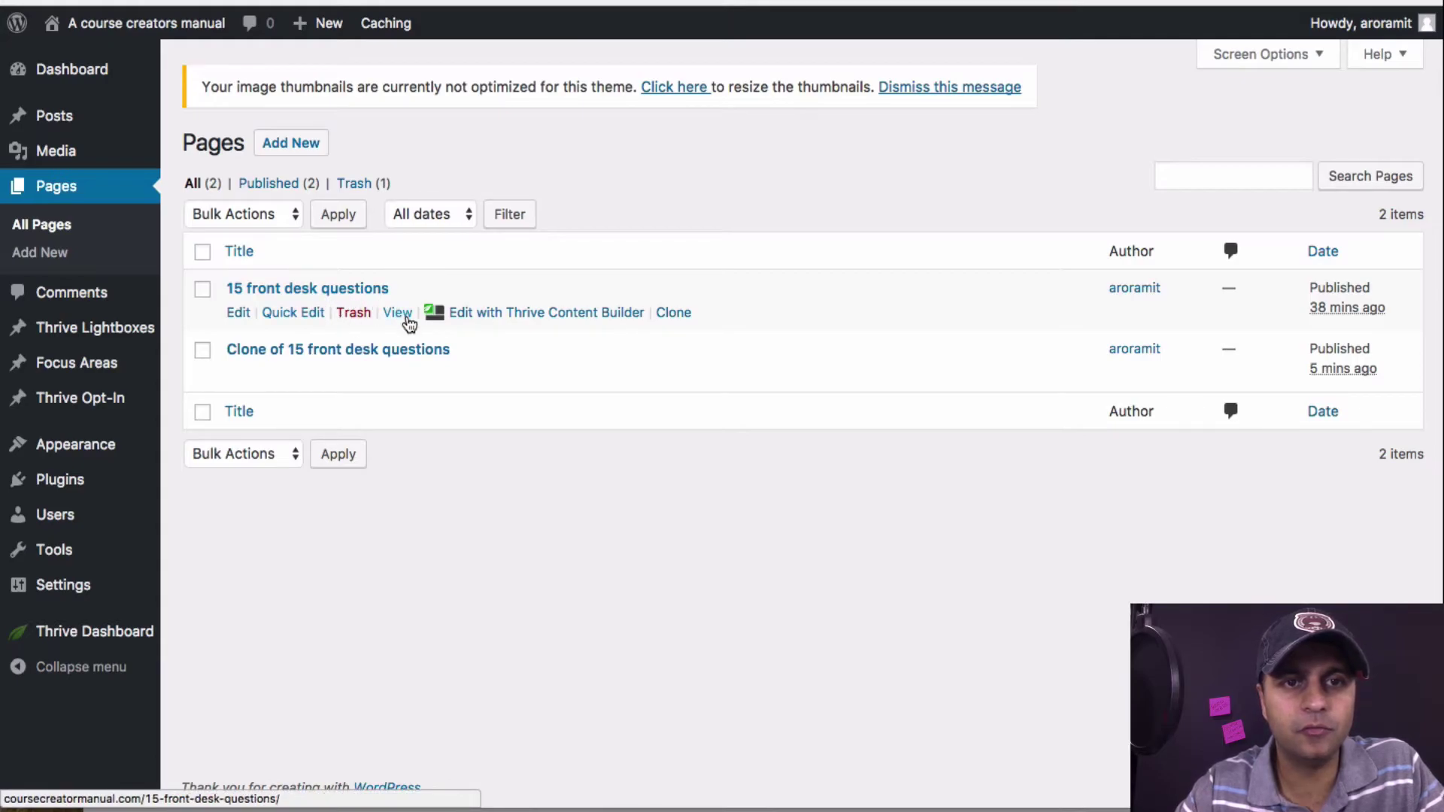
- Load the live 15 front desk questions page in a private browsing window
{"action": "left_click", "coordinate": [399, 314]}
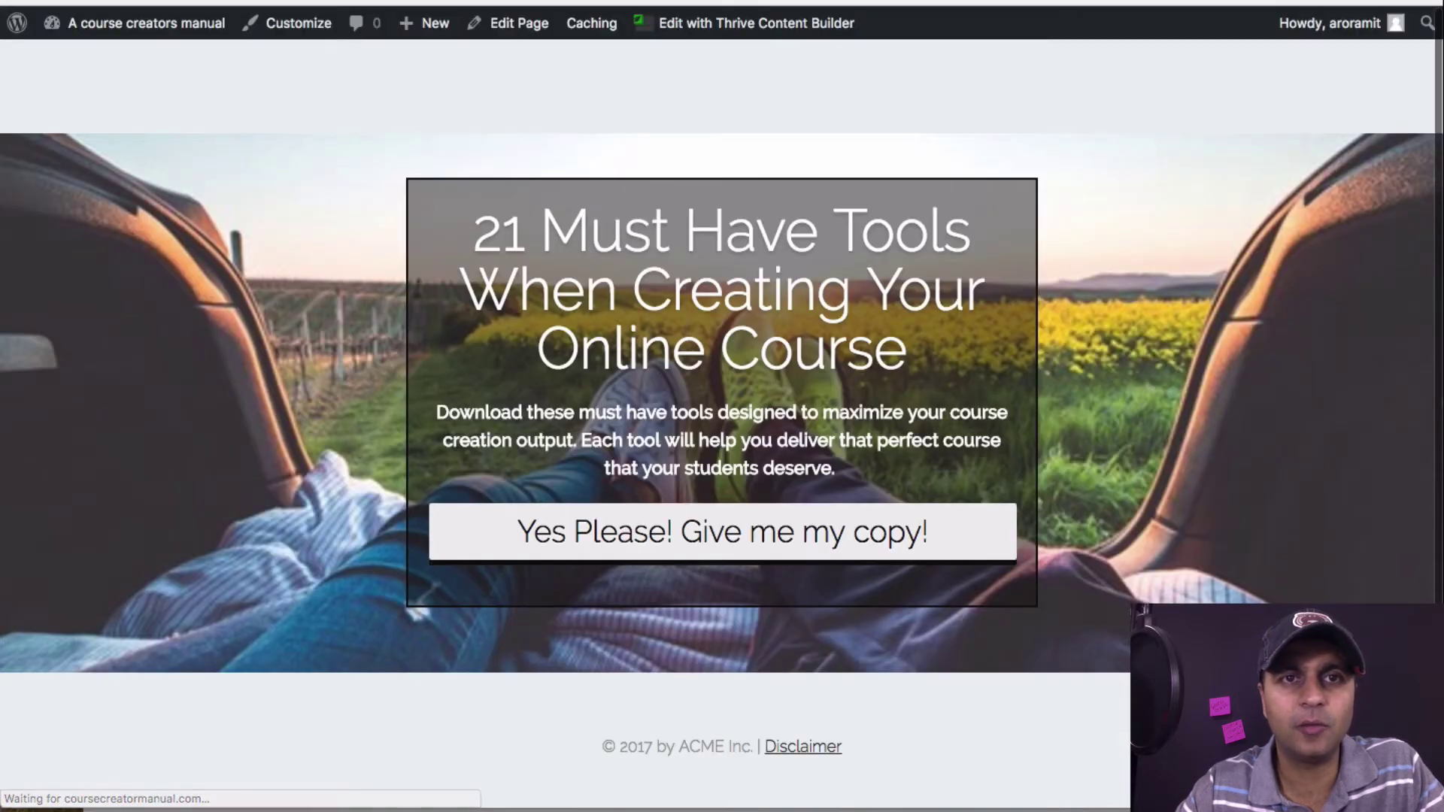
{"action": "left_click", "coordinate": [1426, 2]}
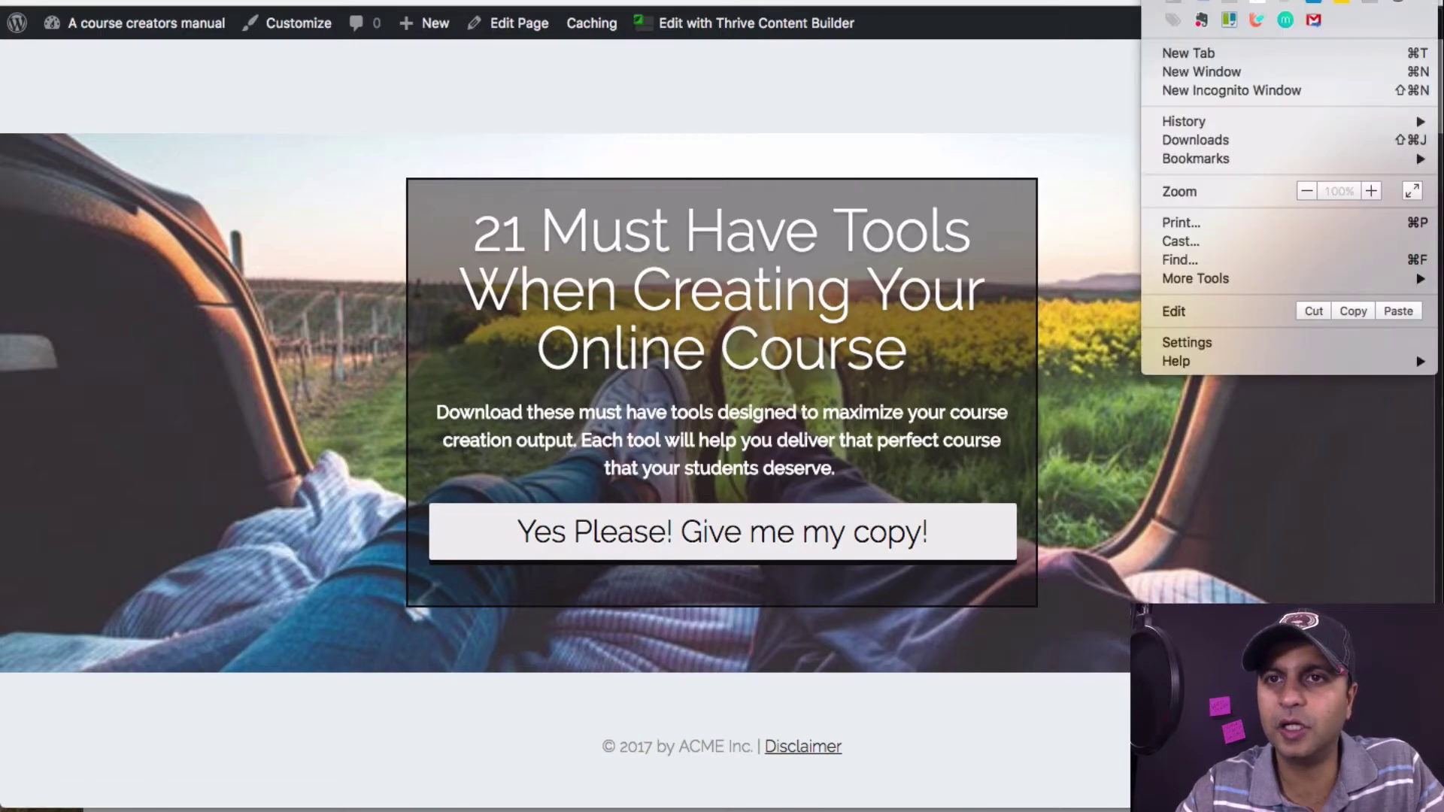
{"action": "left_click", "coordinate": [1289, 89]}
{"action": "type", "text": "http://coursecreatormanual.com/15-front-desk-questions/"}
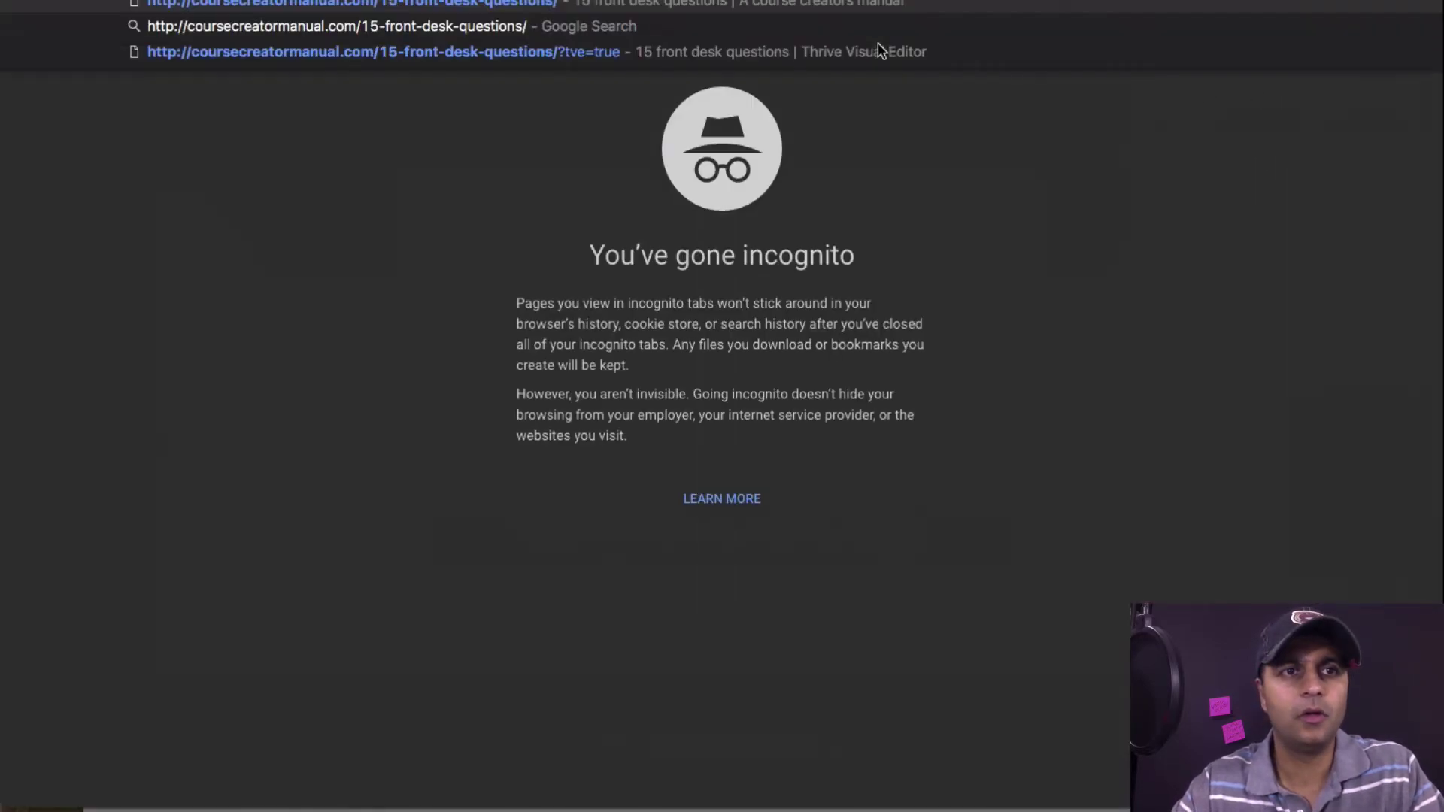
{"action": "key", "text": "Return"}
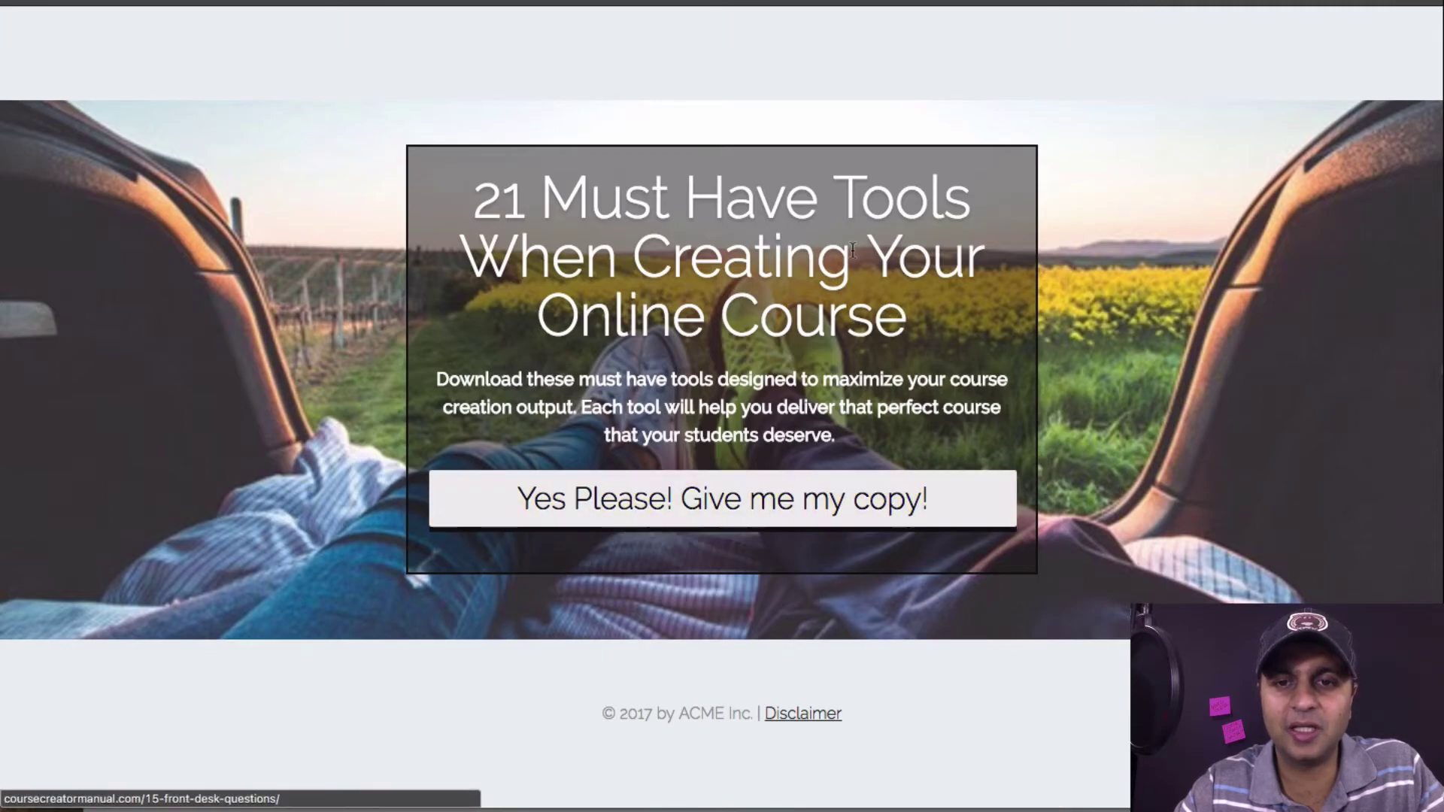
- Submit a '+test1' variant of the saved email address through the opt-in popup
{"action": "left_click", "coordinate": [846, 484]}
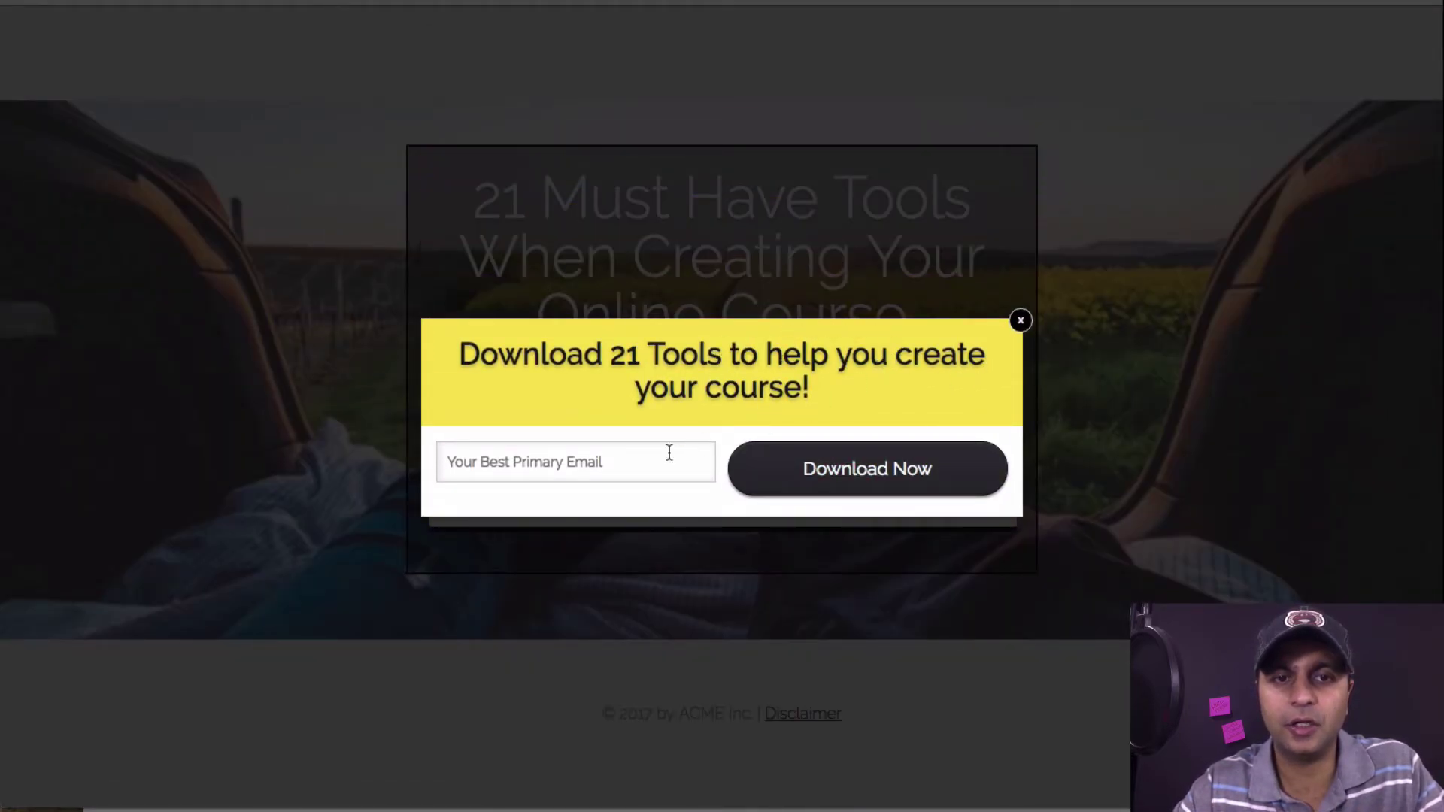
{"action": "left_click", "coordinate": [634, 465]}
{"action": "type", "text": "t"}
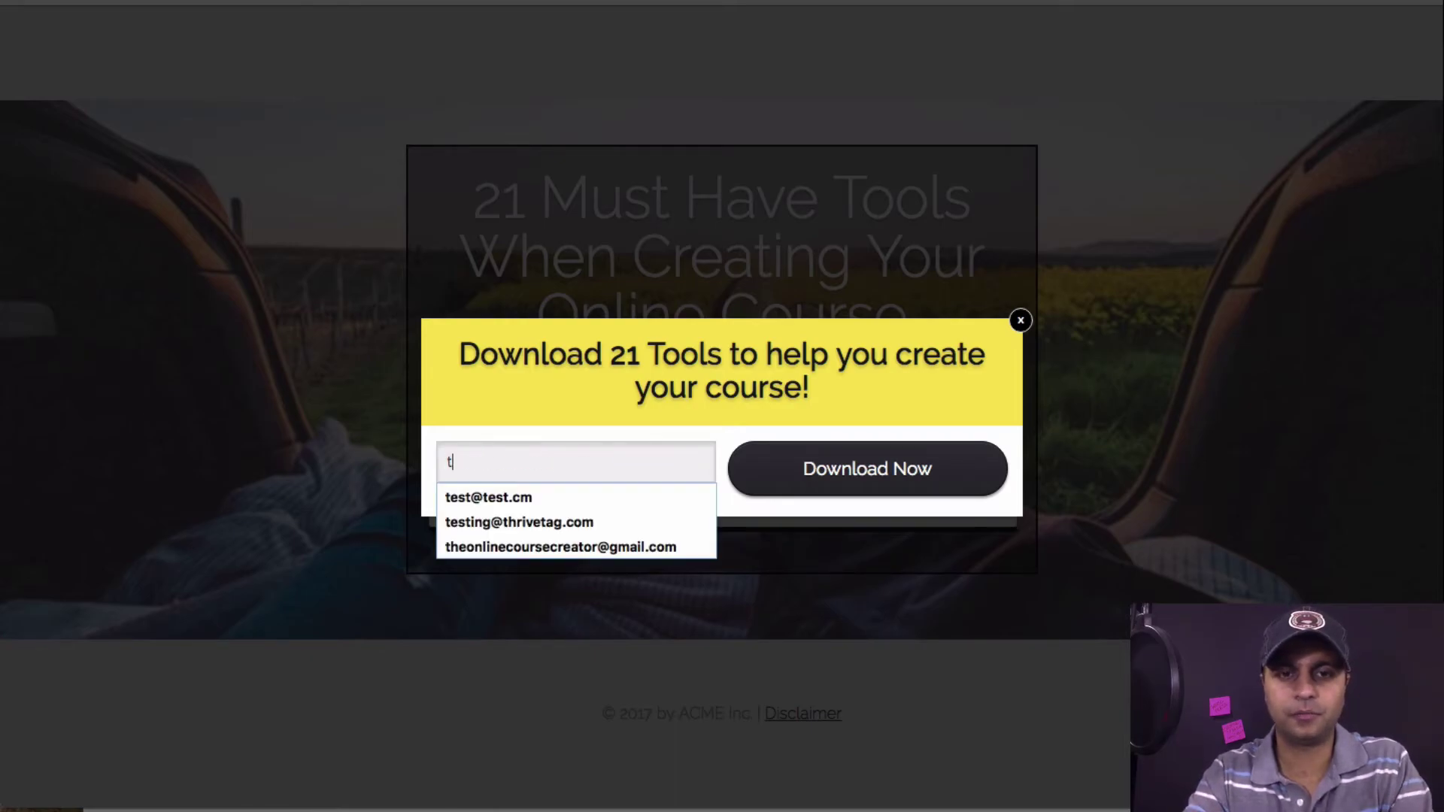
{"action": "key", "text": "BackSpace"}
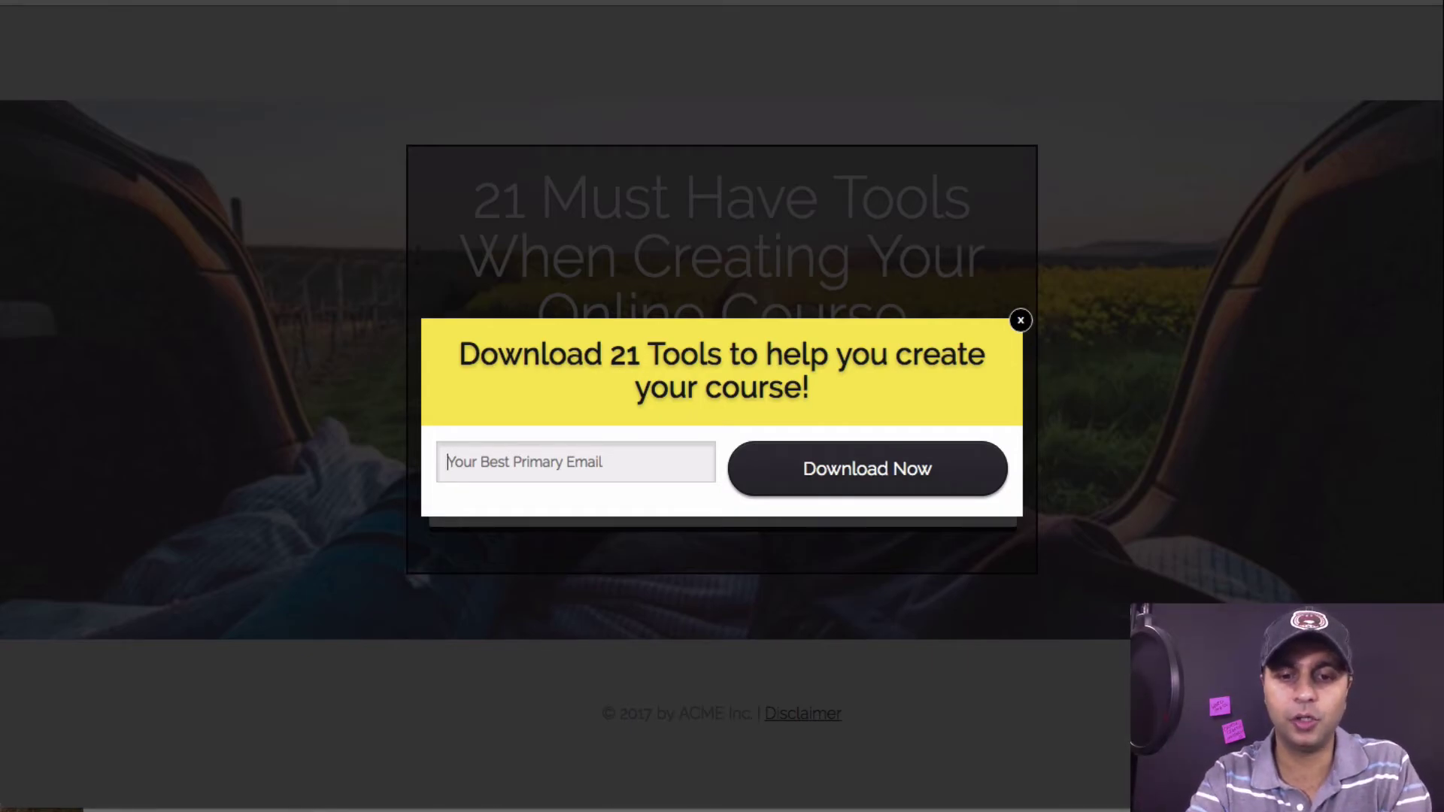
{"action": "type", "text": "amit"}
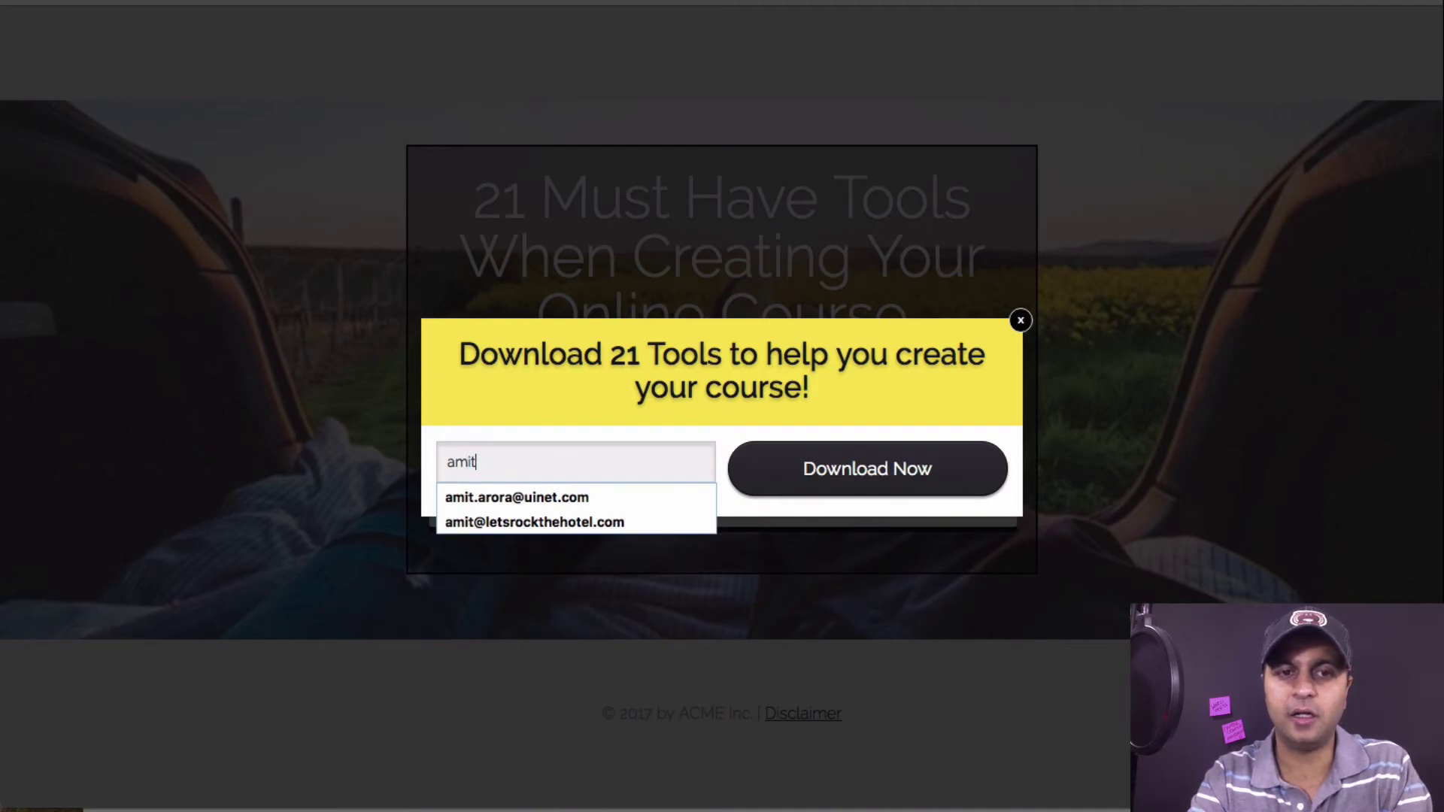
{"action": "type", "text": "+"}
{"action": "key", "text": "BackSpace"}
{"action": "key", "text": "BackSpace"}
{"action": "key", "text": "BackSpace"}
{"action": "key", "text": "BackSpace"}
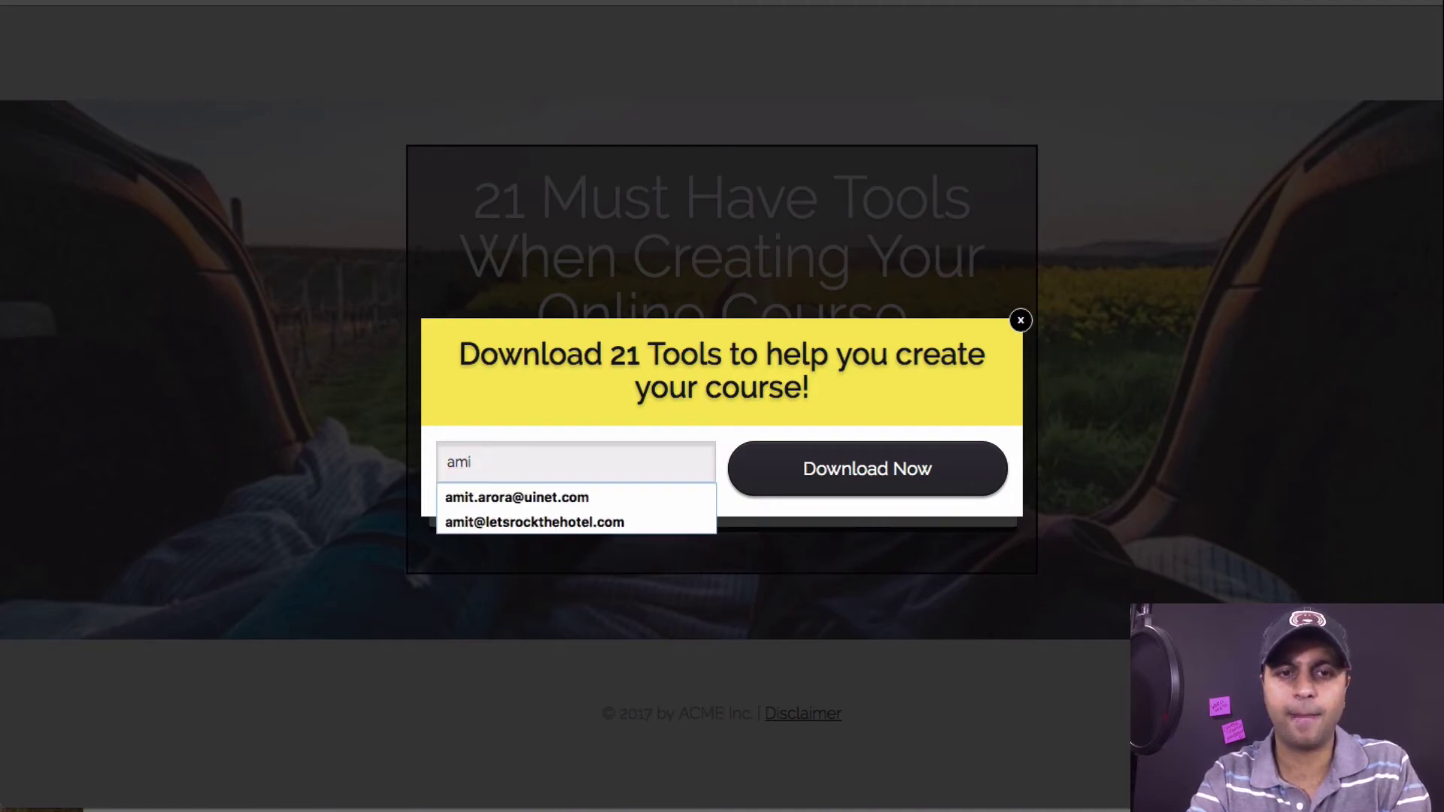
{"action": "type", "text": "r"}
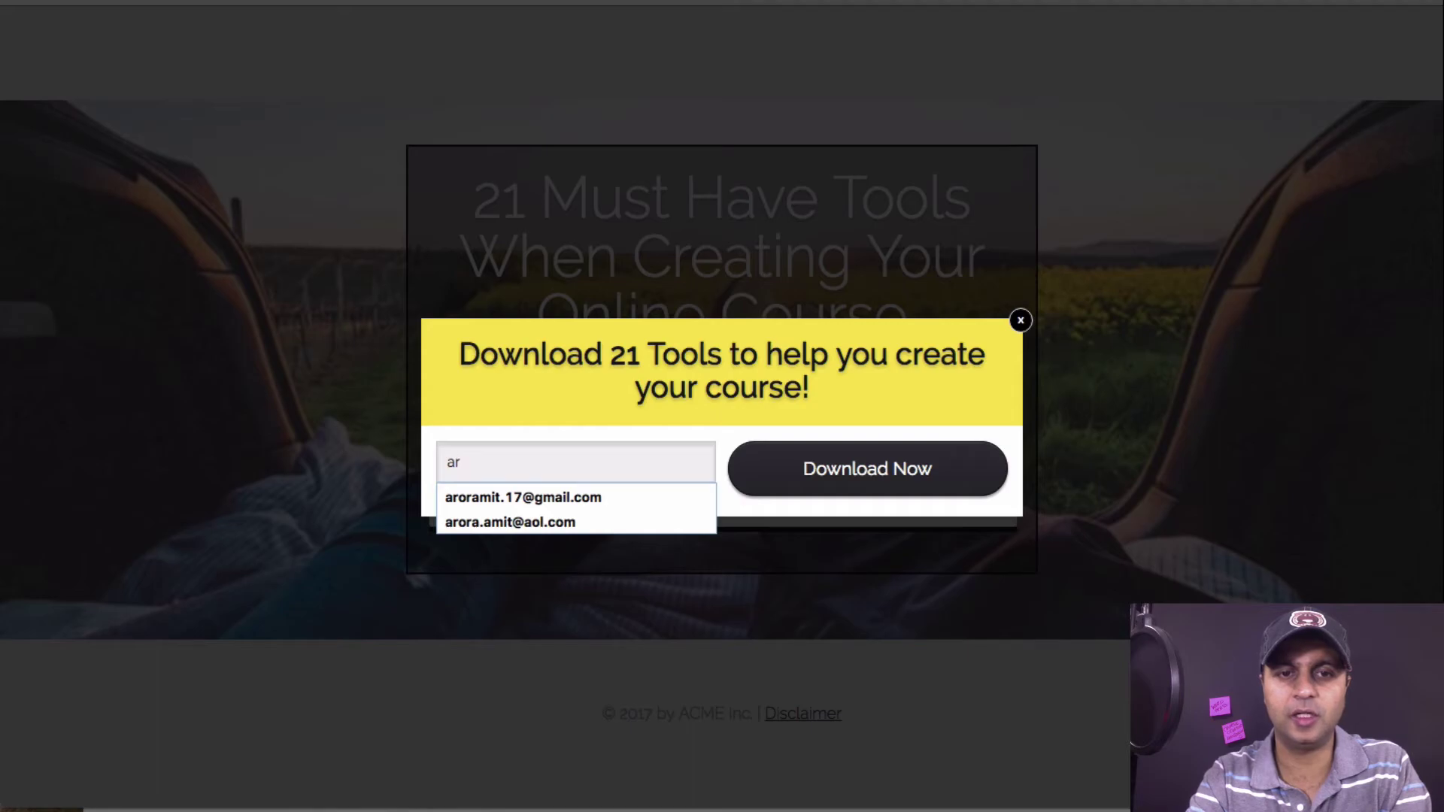
{"action": "key", "text": "Down"}
{"action": "key", "text": "Left"}
{"action": "key", "text": "Left"}
{"action": "key", "text": "Left"}
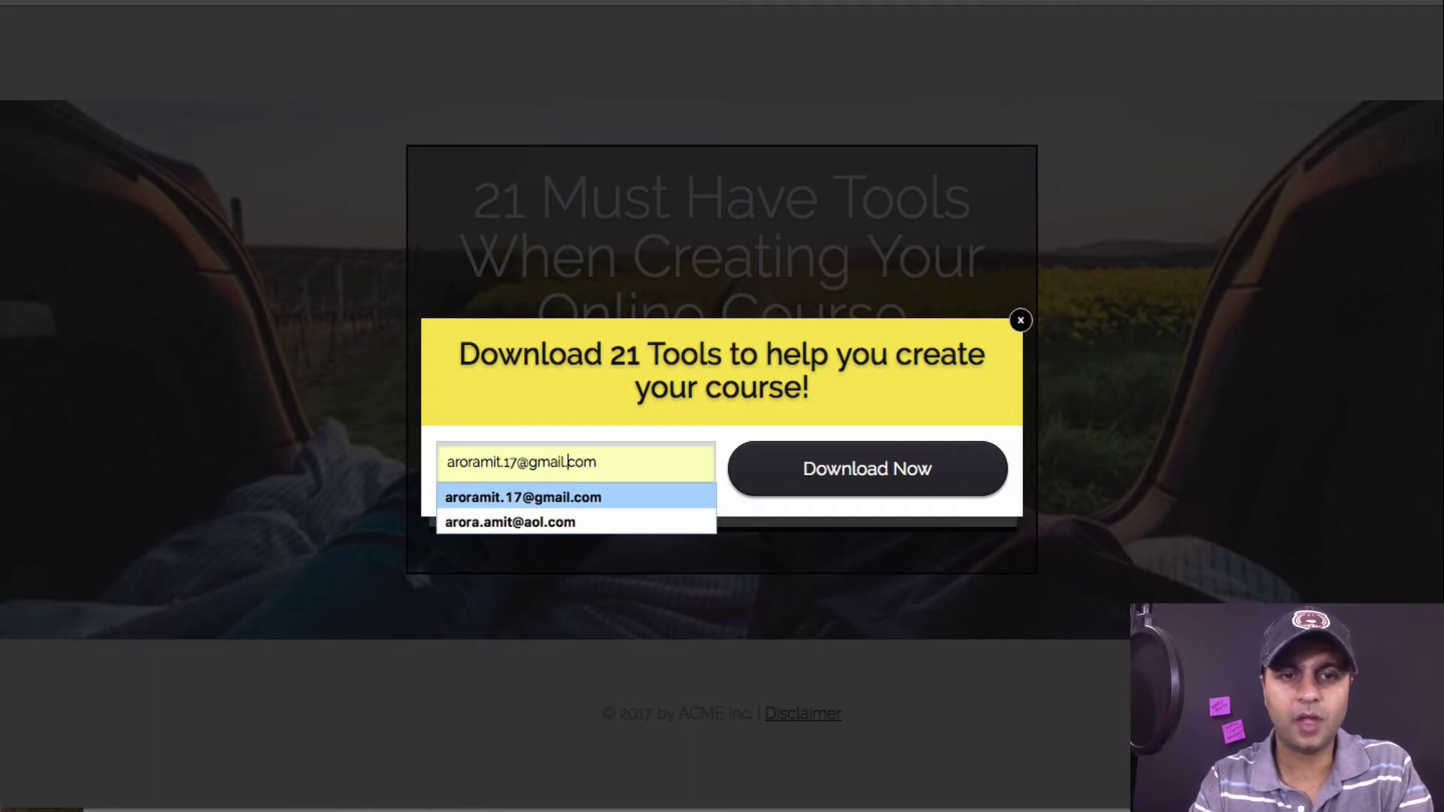
{"action": "key", "text": "Left"}
{"action": "key", "text": "Left"}
{"action": "key", "text": "Left"}
{"action": "key", "text": "Left"}
{"action": "key", "text": "Left"}
{"action": "key", "text": "Left"}
{"action": "key", "text": "Left"}
{"action": "type", "text": "+"}
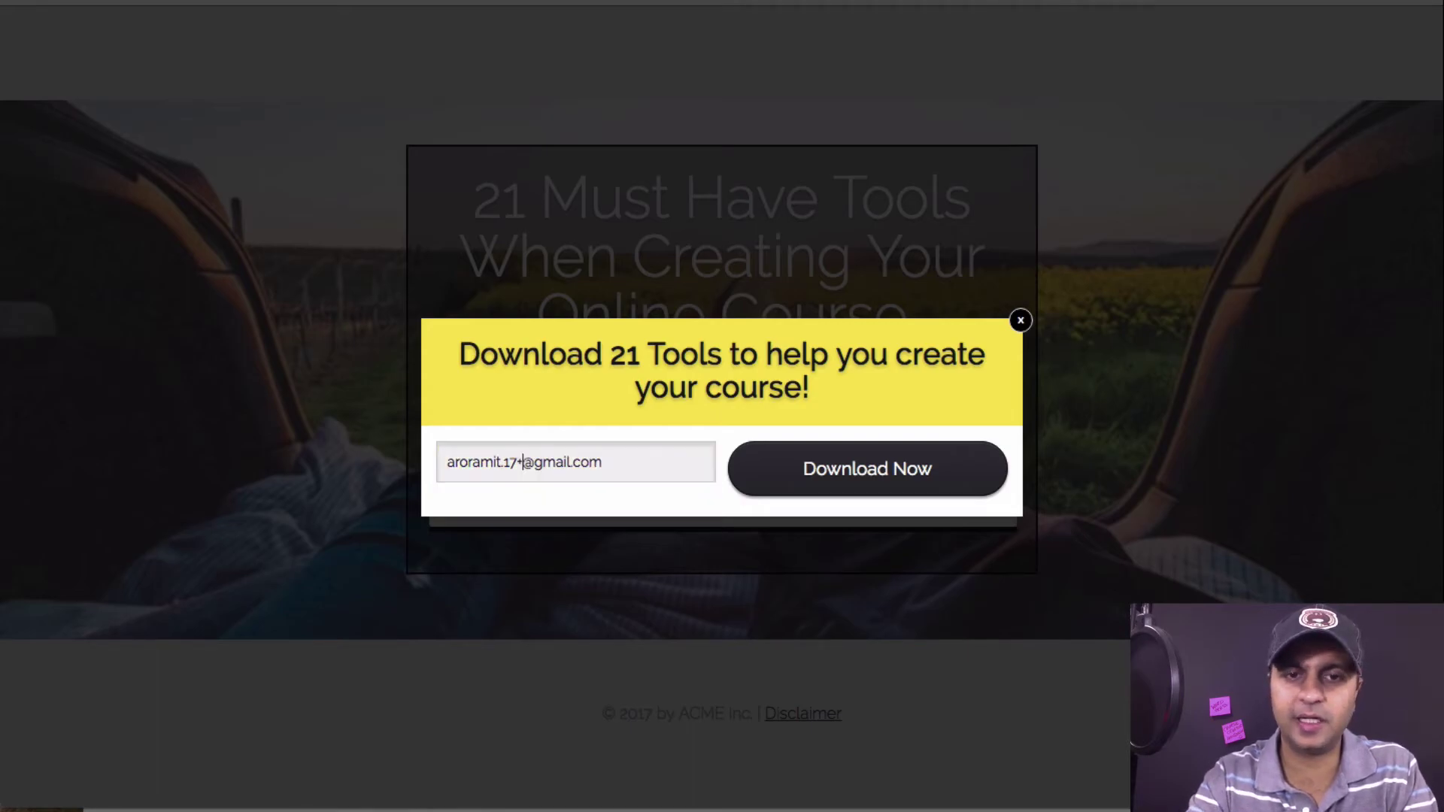
{"action": "type", "text": "test1"}
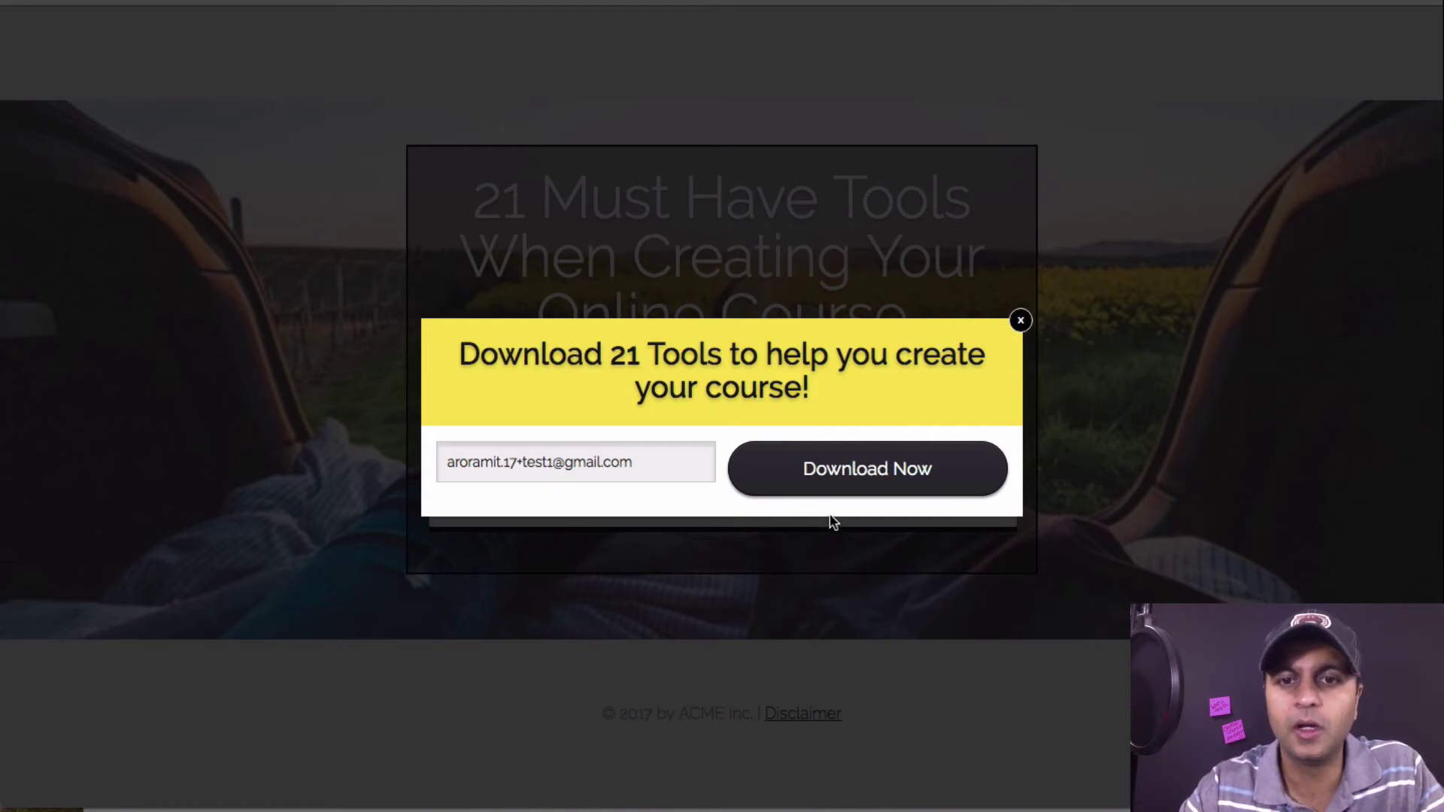
{"action": "left_click", "coordinate": [868, 471]}
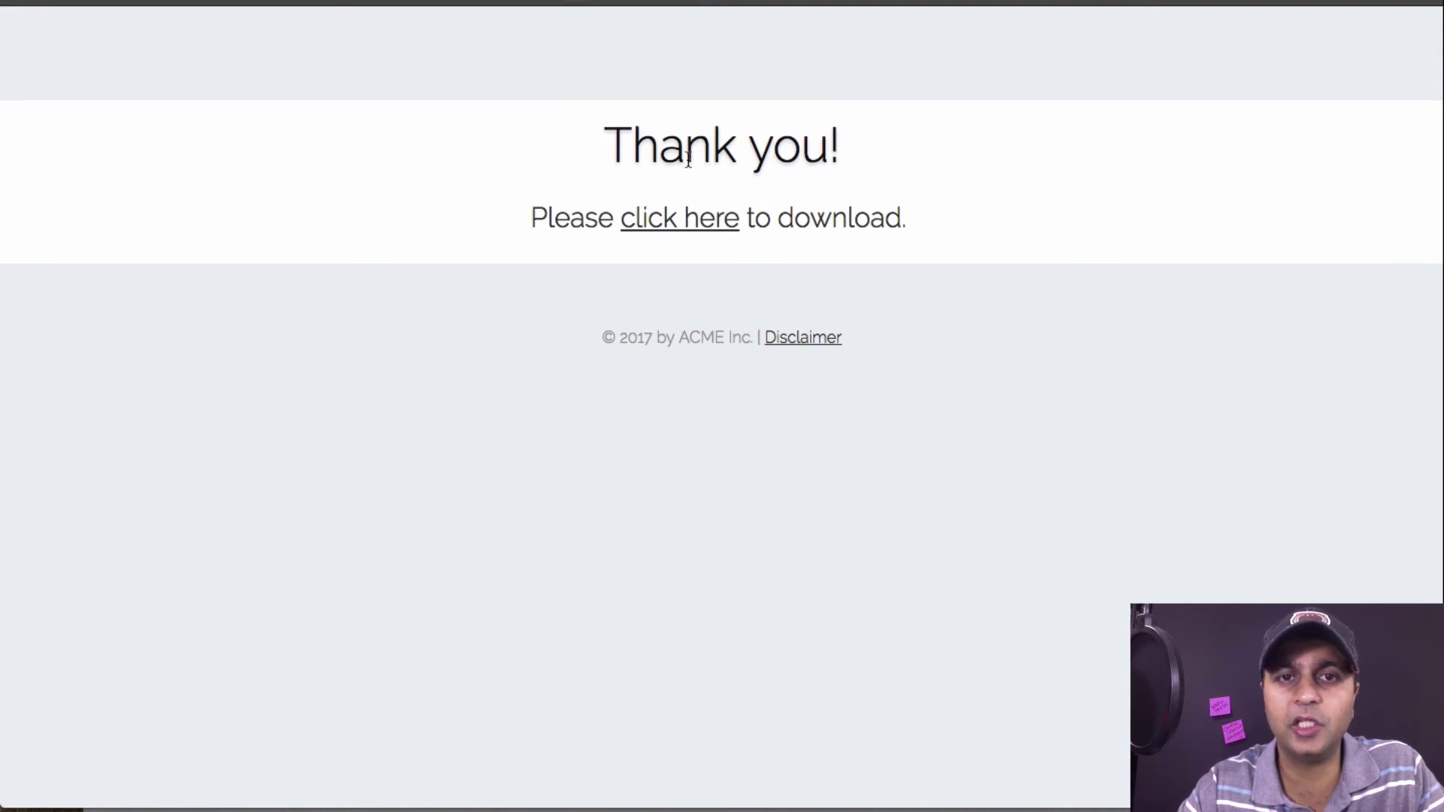
- Open the thank-you page's download link to verify the PDF, then go back
{"action": "left_click", "coordinate": [681, 226]}
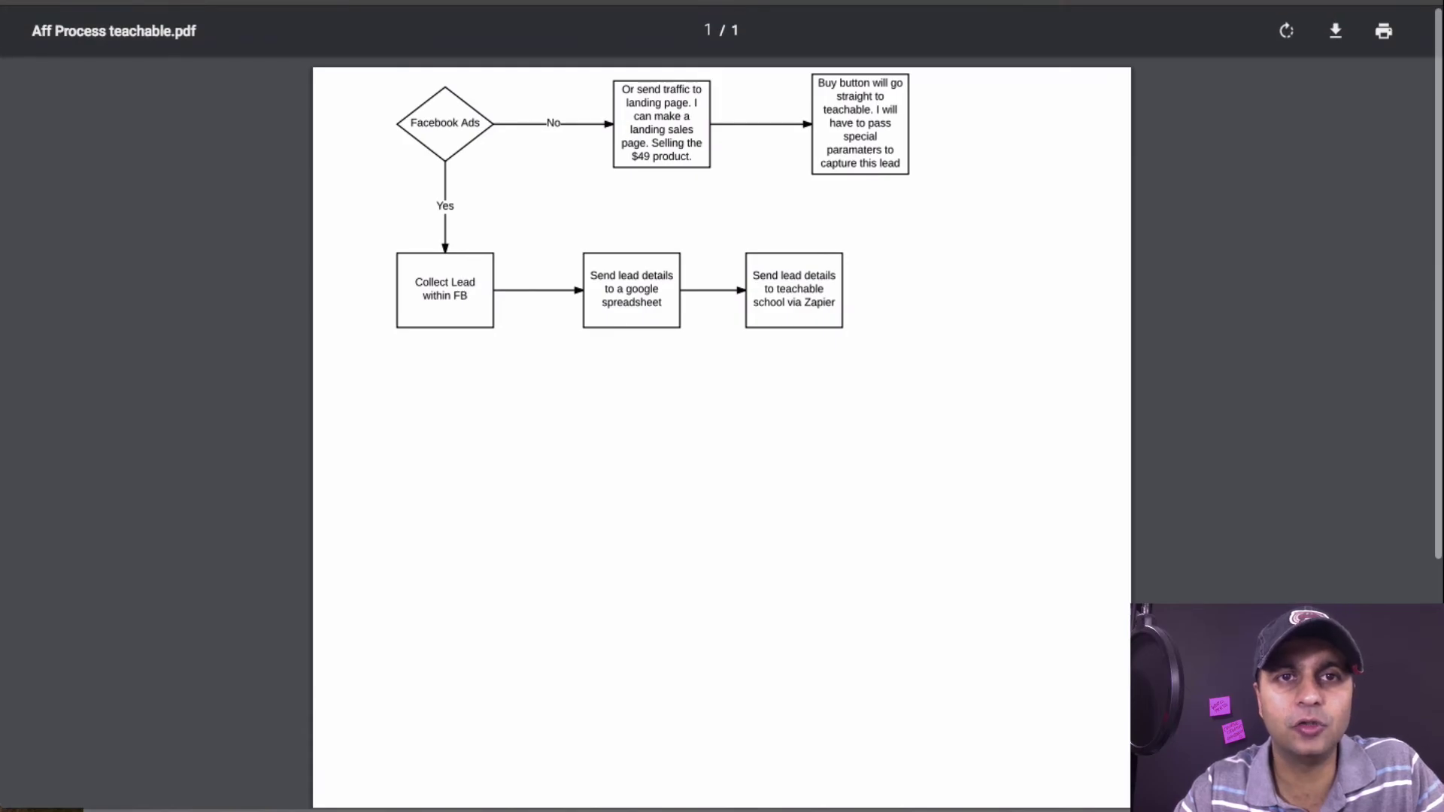
{"action": "key", "text": "alt+Left"}
{"action": "key", "text": "alt+Left"}
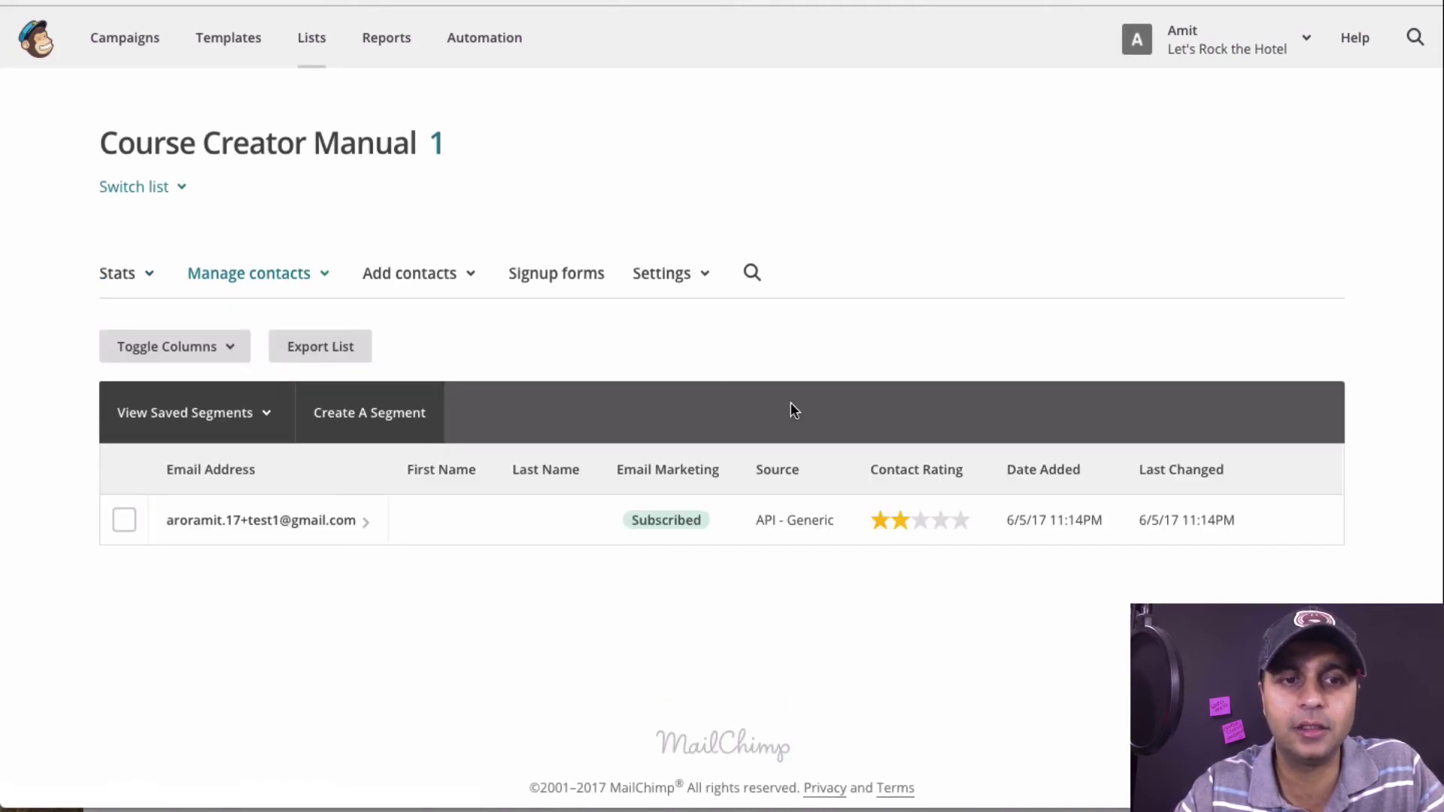
- View the test subscriber's profile in Course Creator Manual, then switch to Notes
{"action": "scroll", "coordinate": [560, 455], "scroll_direction": "down", "scroll_amount": 1}
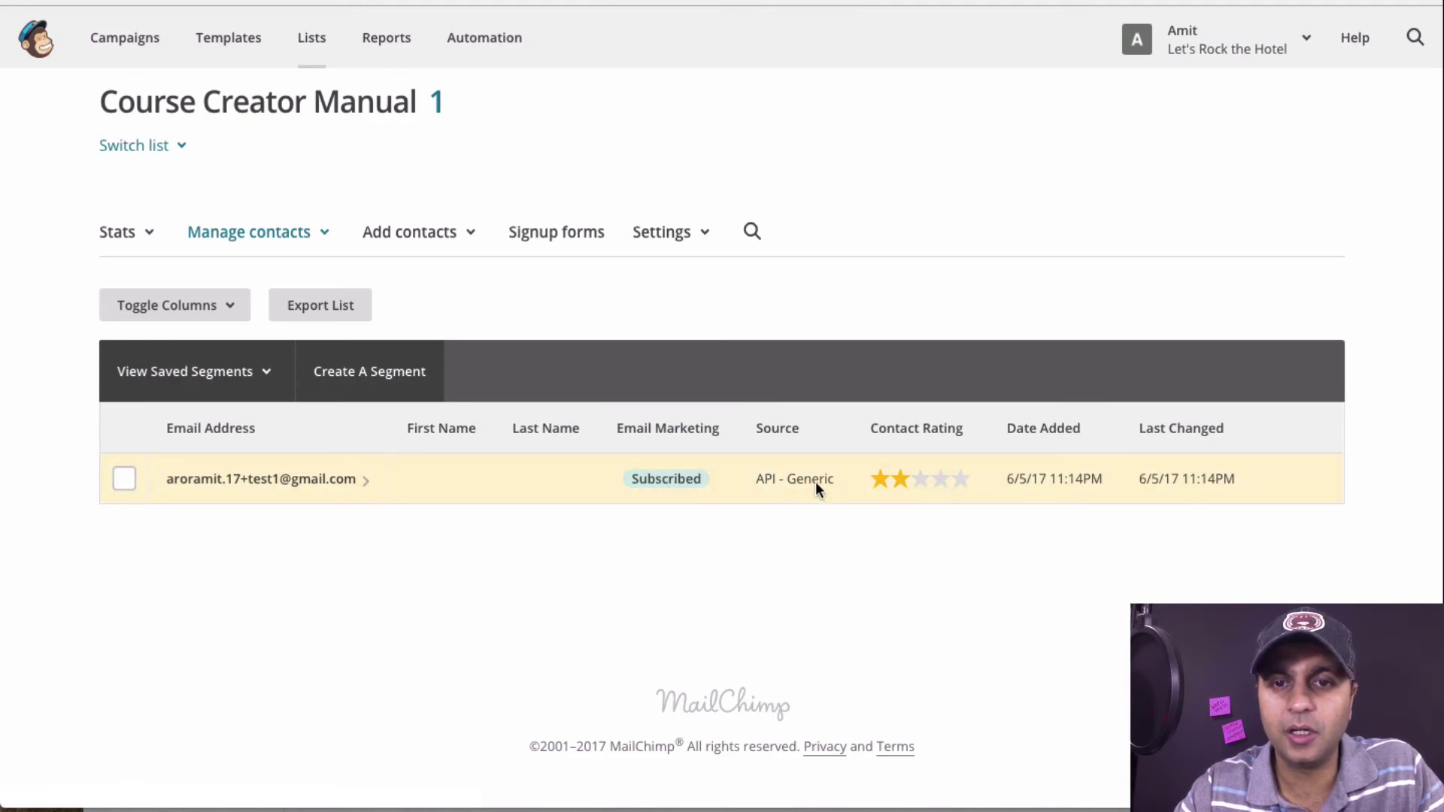
{"action": "left_click", "coordinate": [301, 487]}
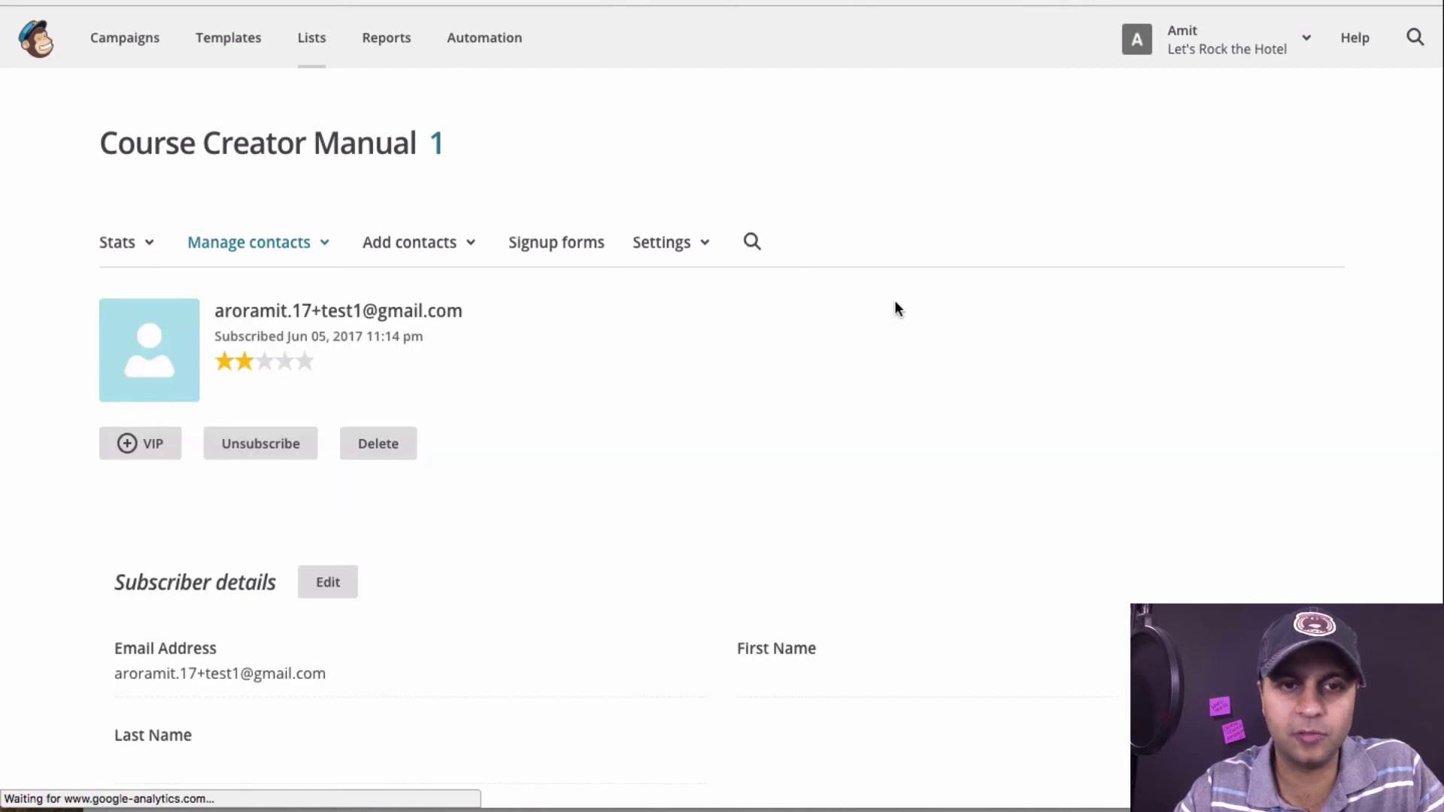
{"action": "scroll", "coordinate": [897, 307], "scroll_direction": "down", "scroll_amount": 8}
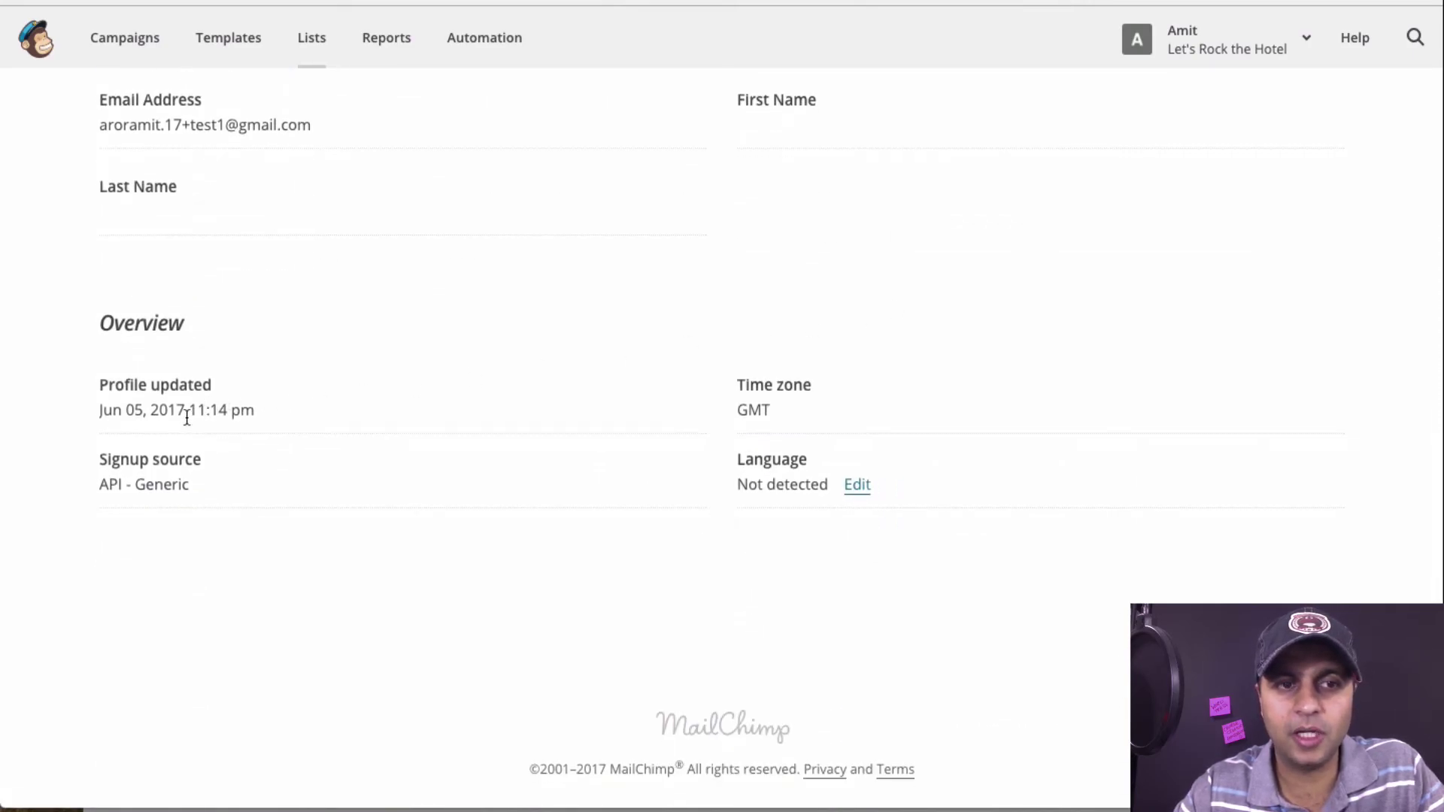
{"action": "scroll", "coordinate": [597, 368], "scroll_direction": "up", "scroll_amount": 8}
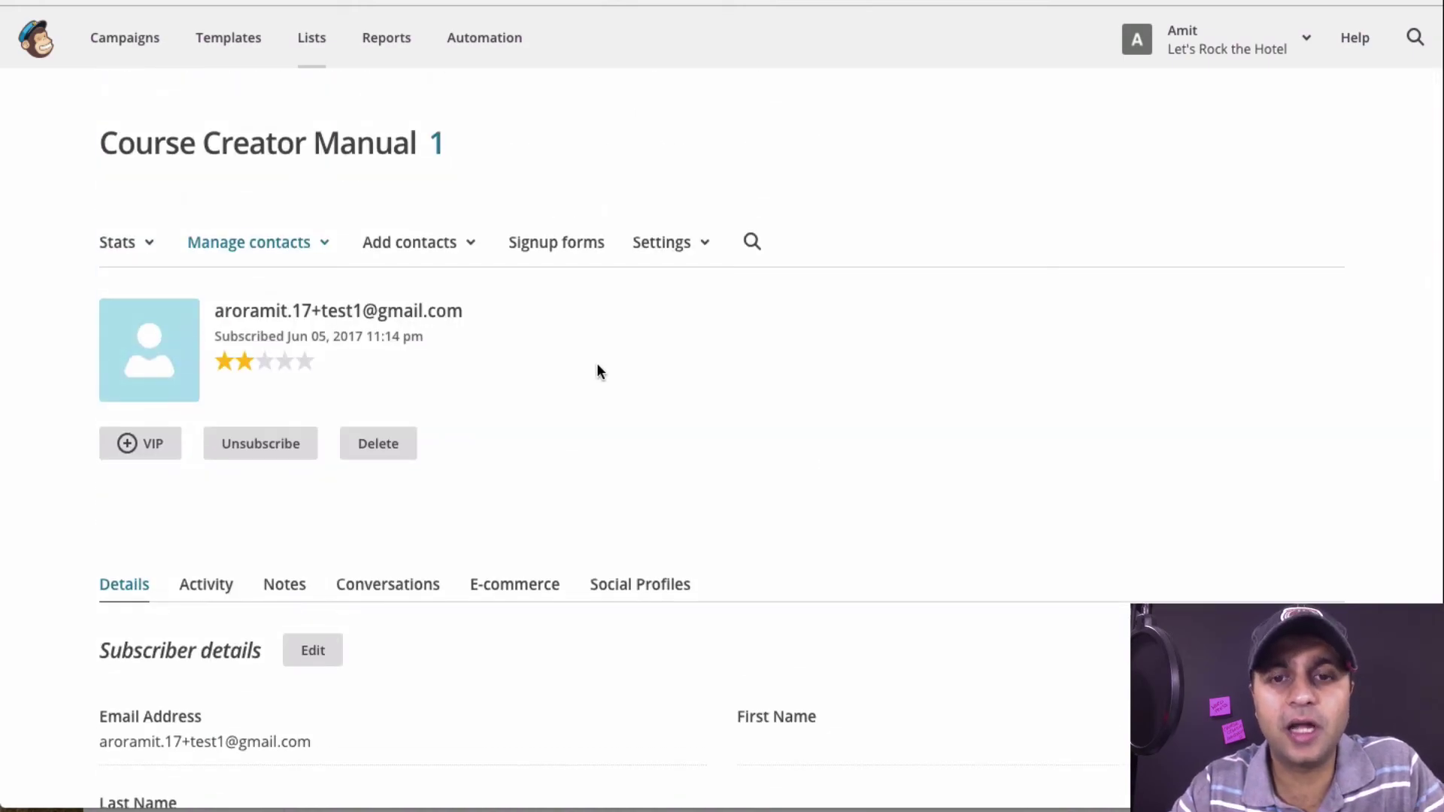
{"action": "key", "text": "ctrl+Up"}
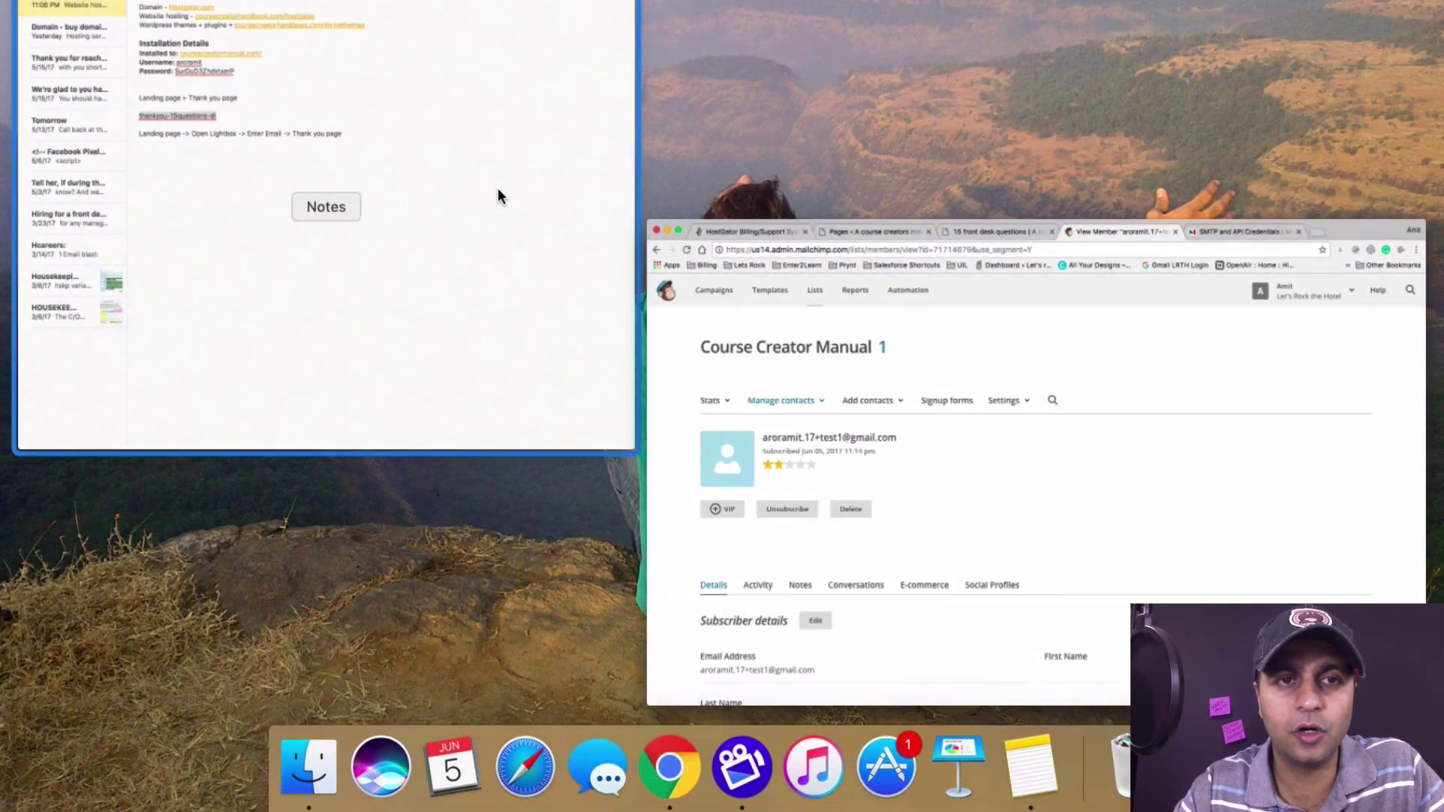
{"action": "left_click", "coordinate": [499, 196]}
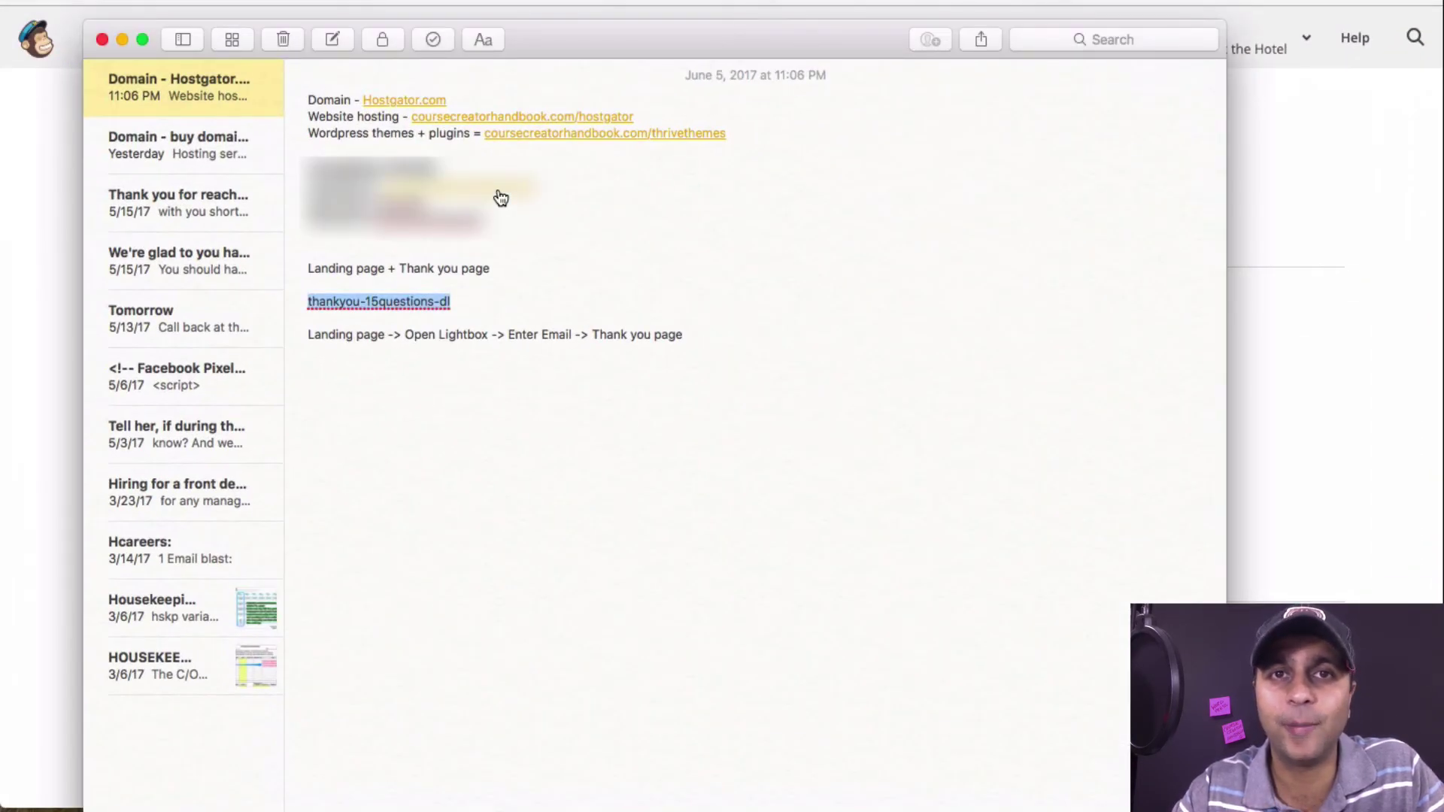